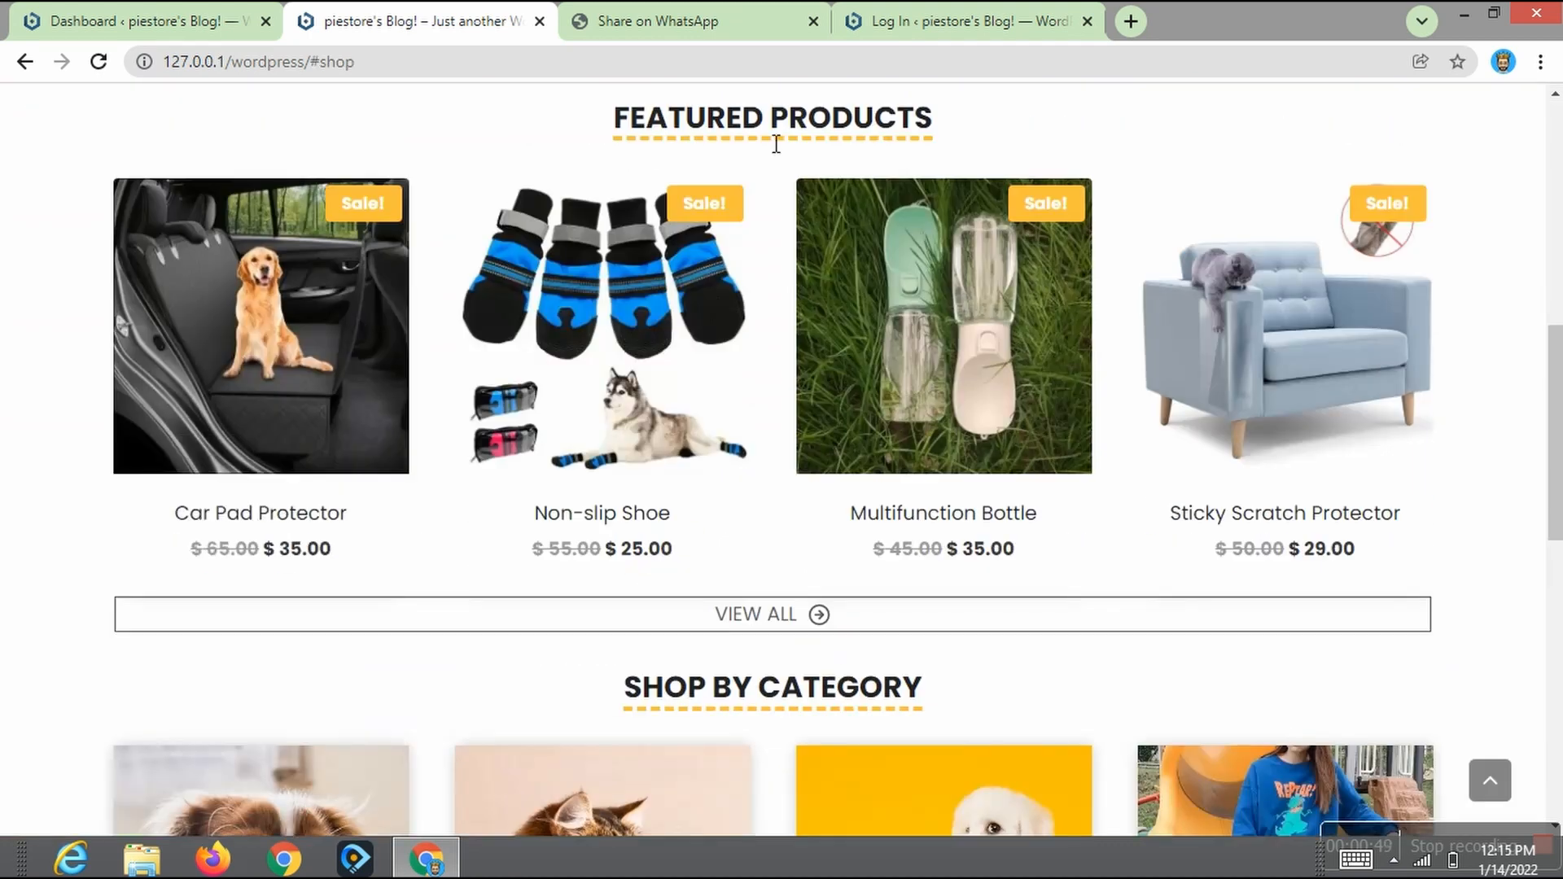
# Step: Add the Sticky Scratch Protector to the cart from the featured products section of the demo store
pyautogui.click(1297, 558)
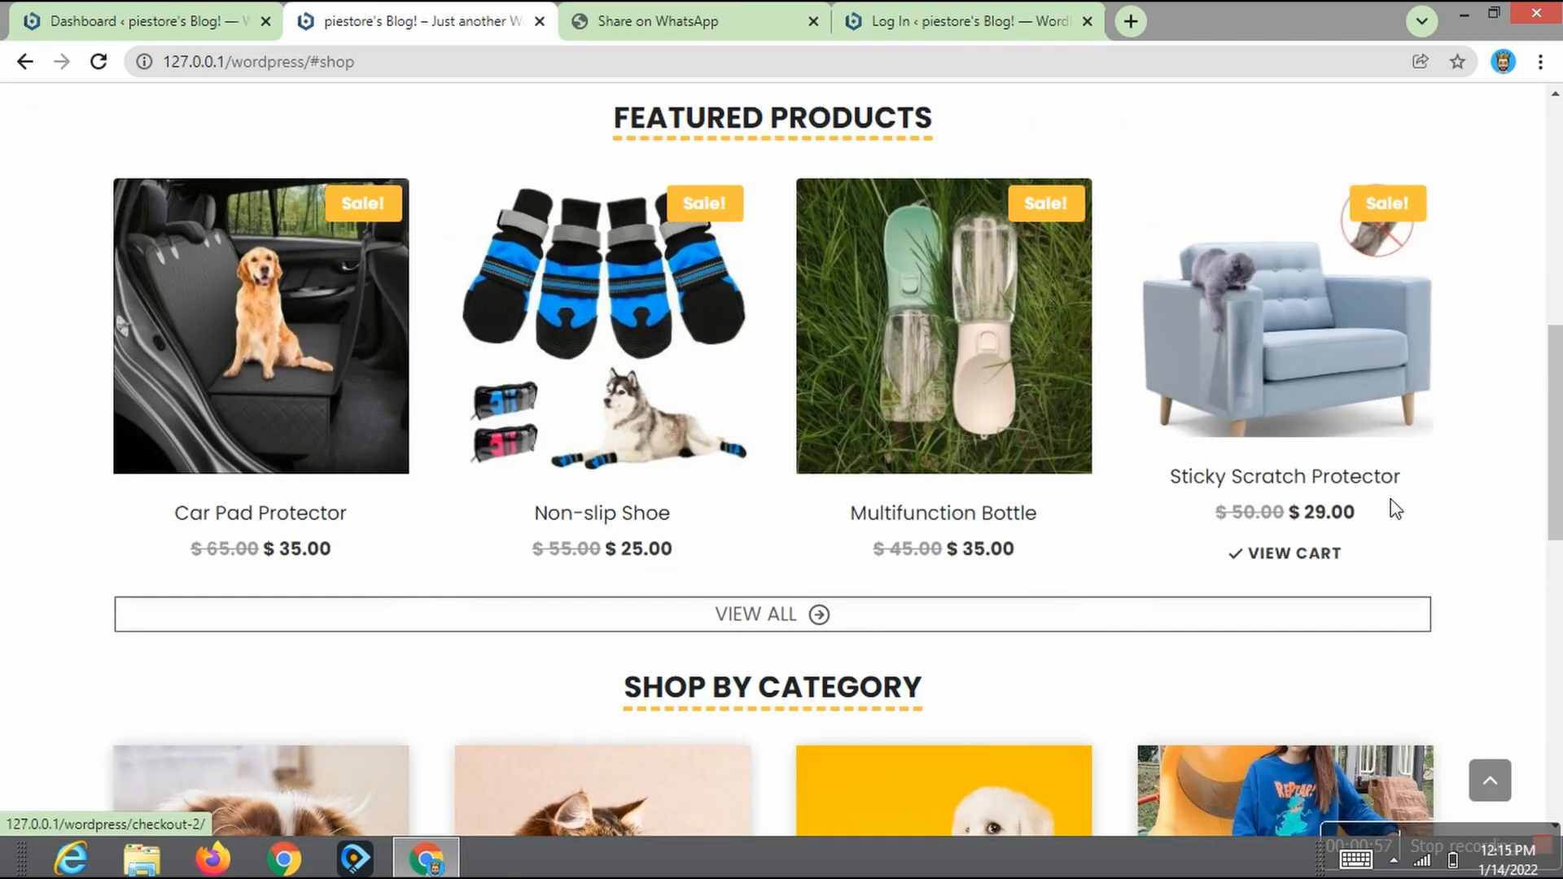
pyautogui.scroll(-4, 1556, 521)
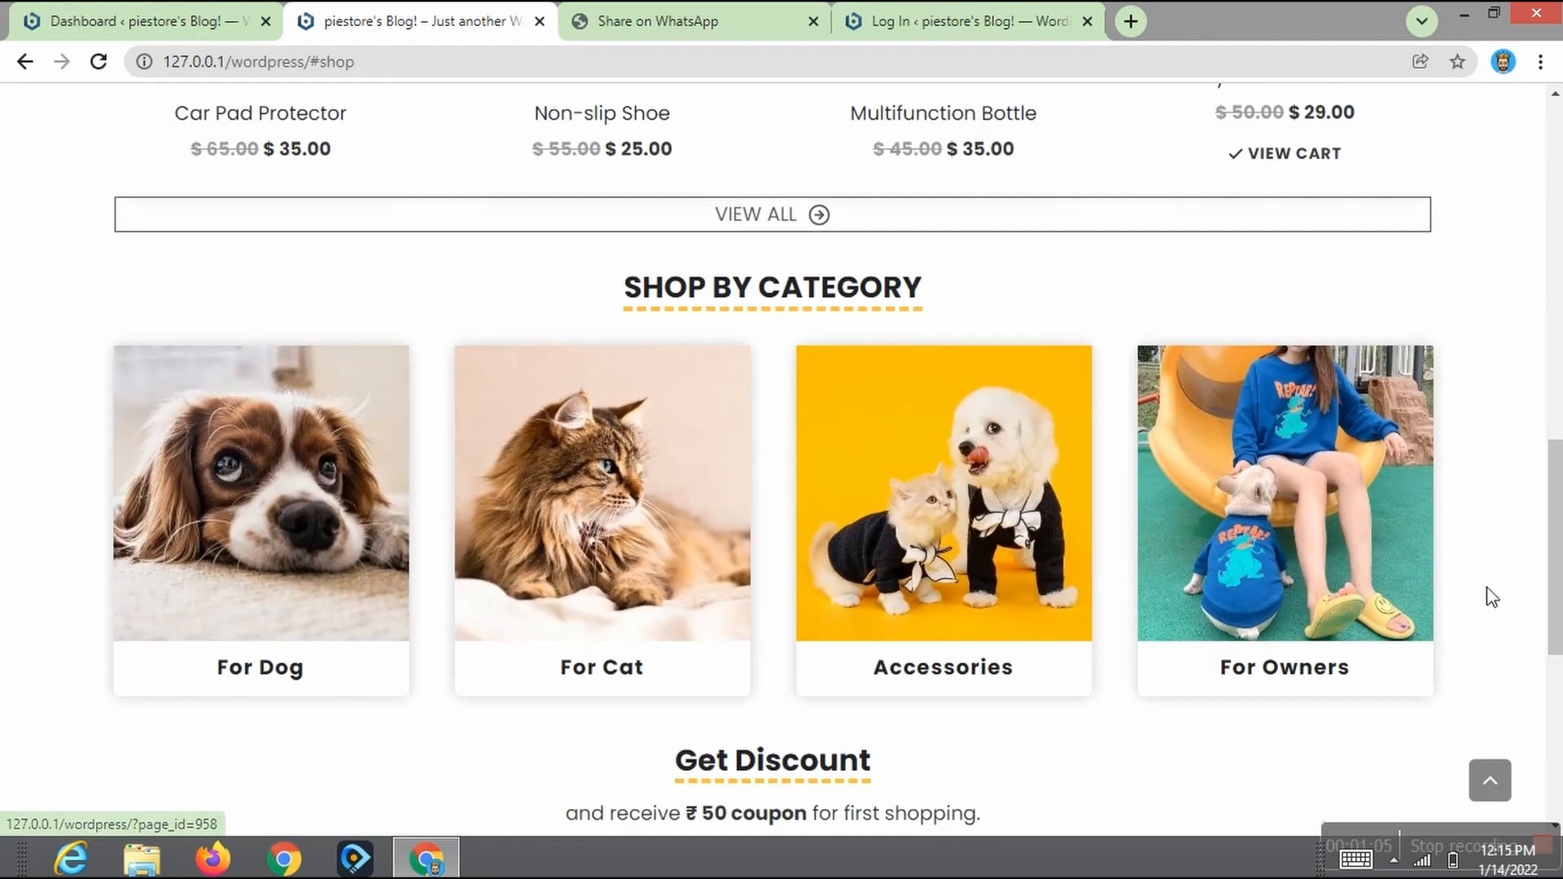
pyautogui.scroll(-3, 1557, 651)
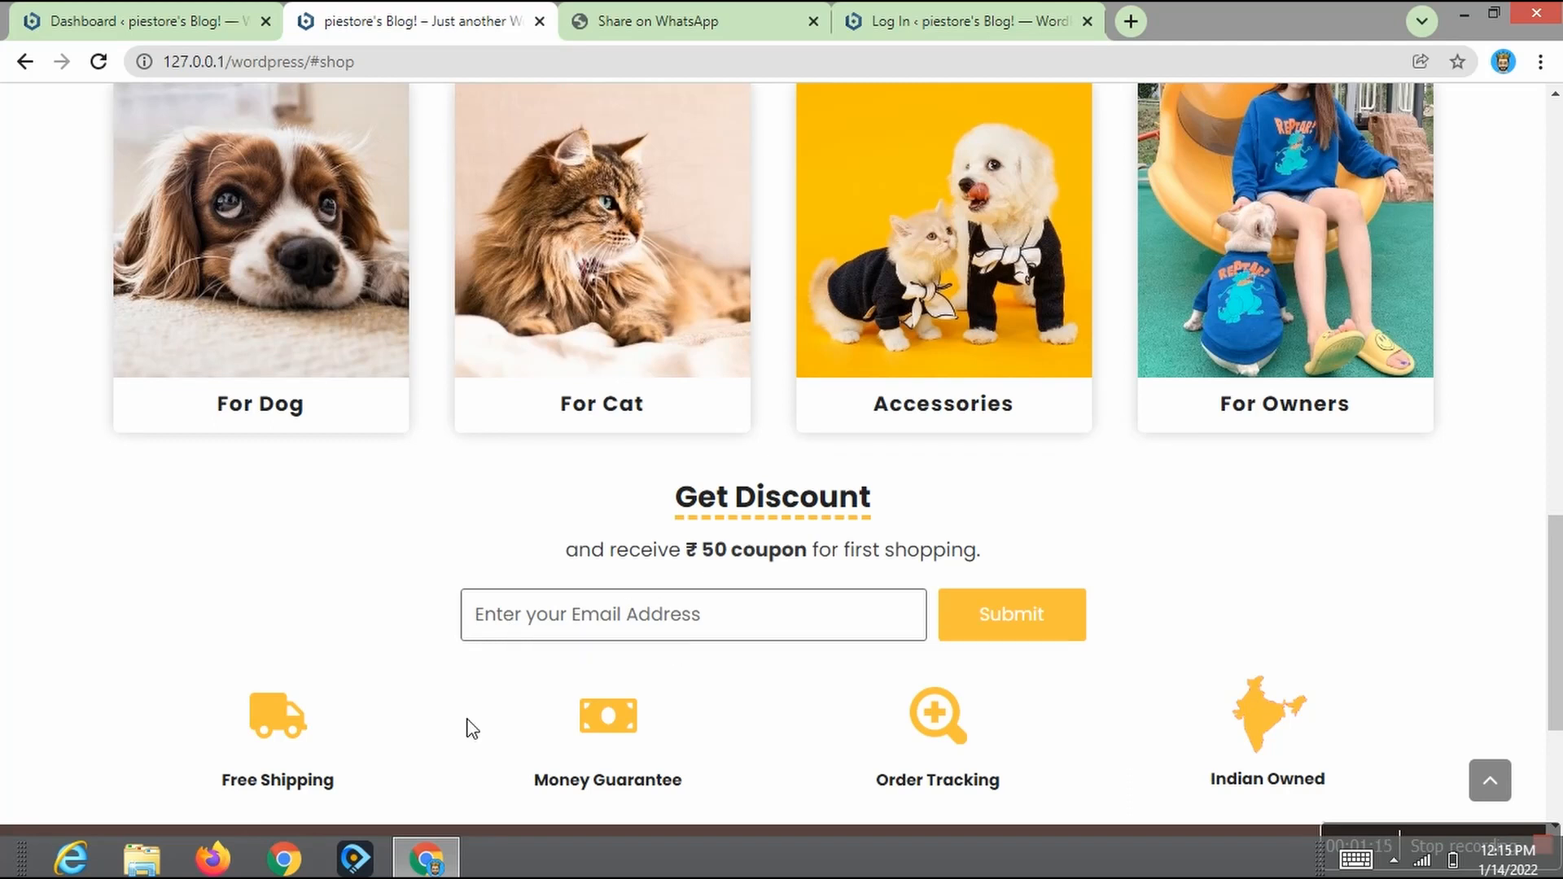
pyautogui.scroll(-2, 1551, 175)
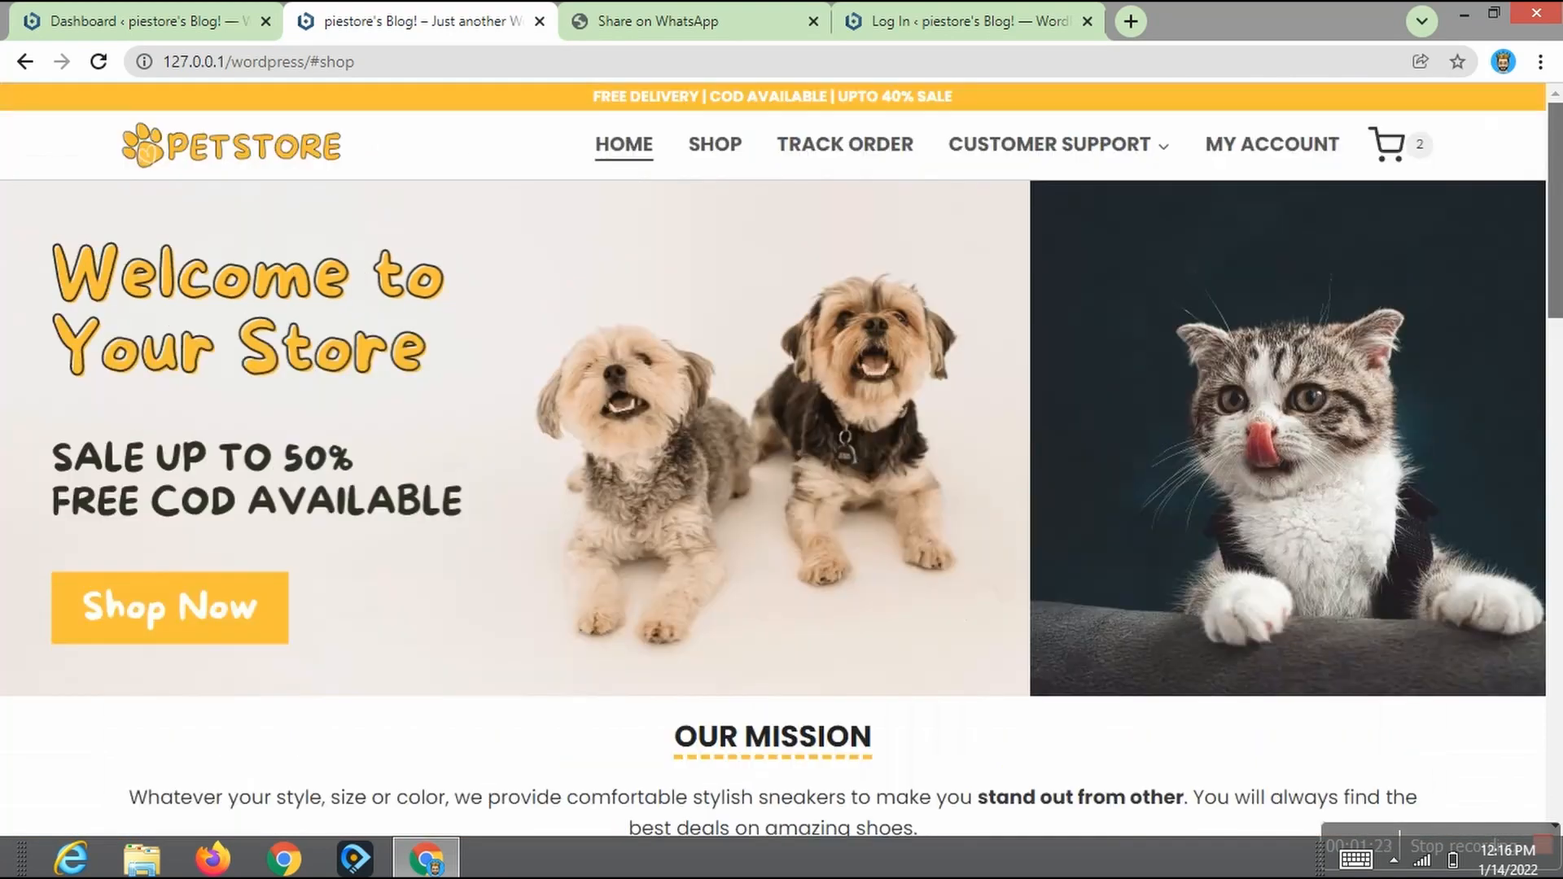
# Step: Open the cart from the cart preview and proceed to checkout
pyautogui.moveTo(1392, 145)
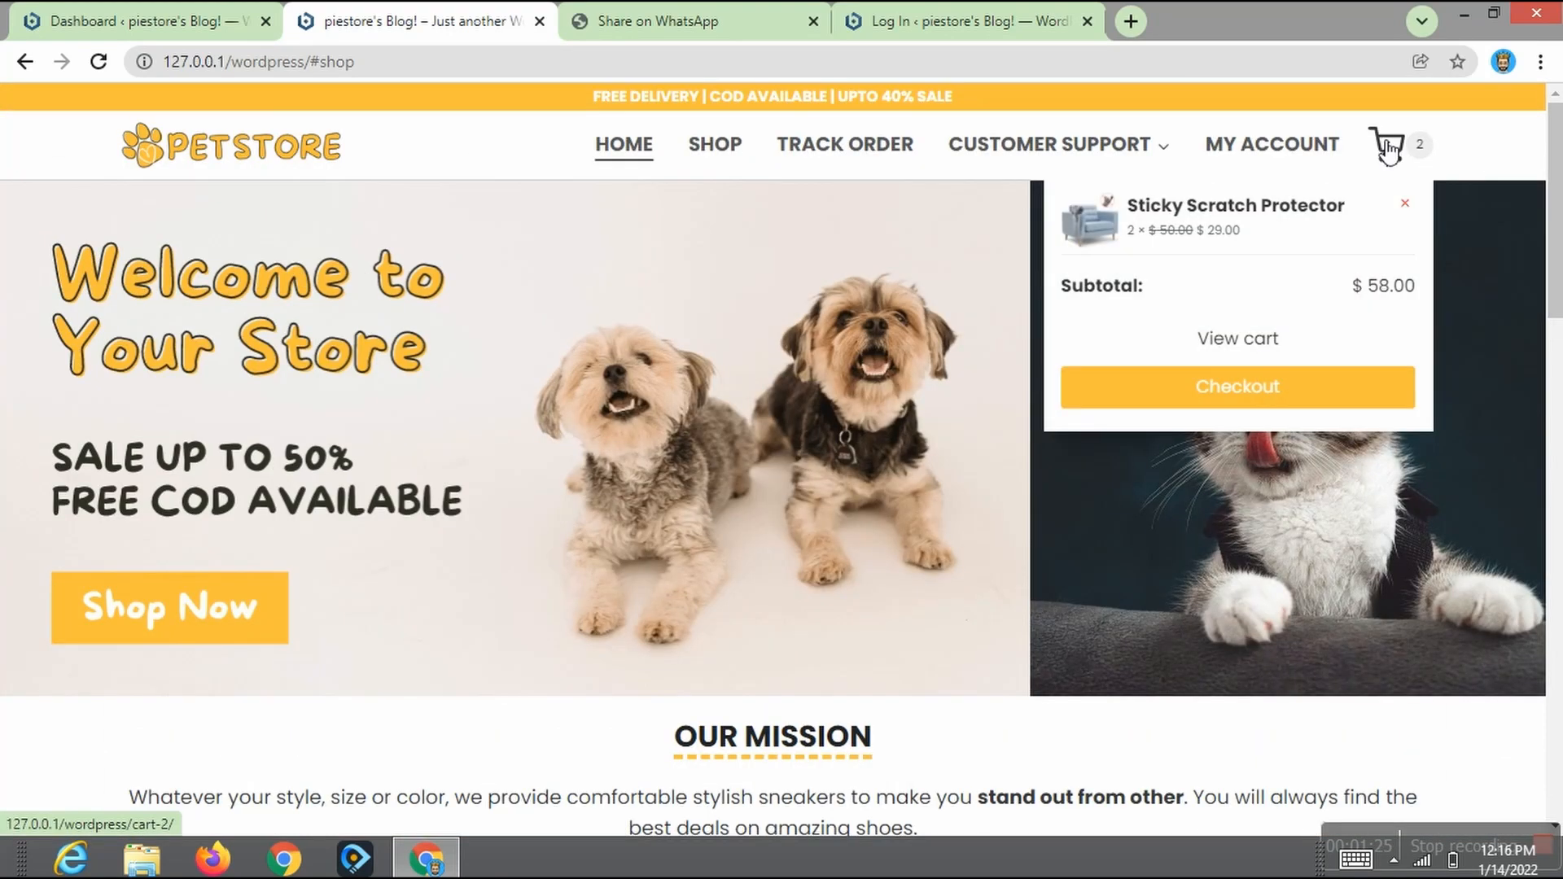
pyautogui.click(1256, 346)
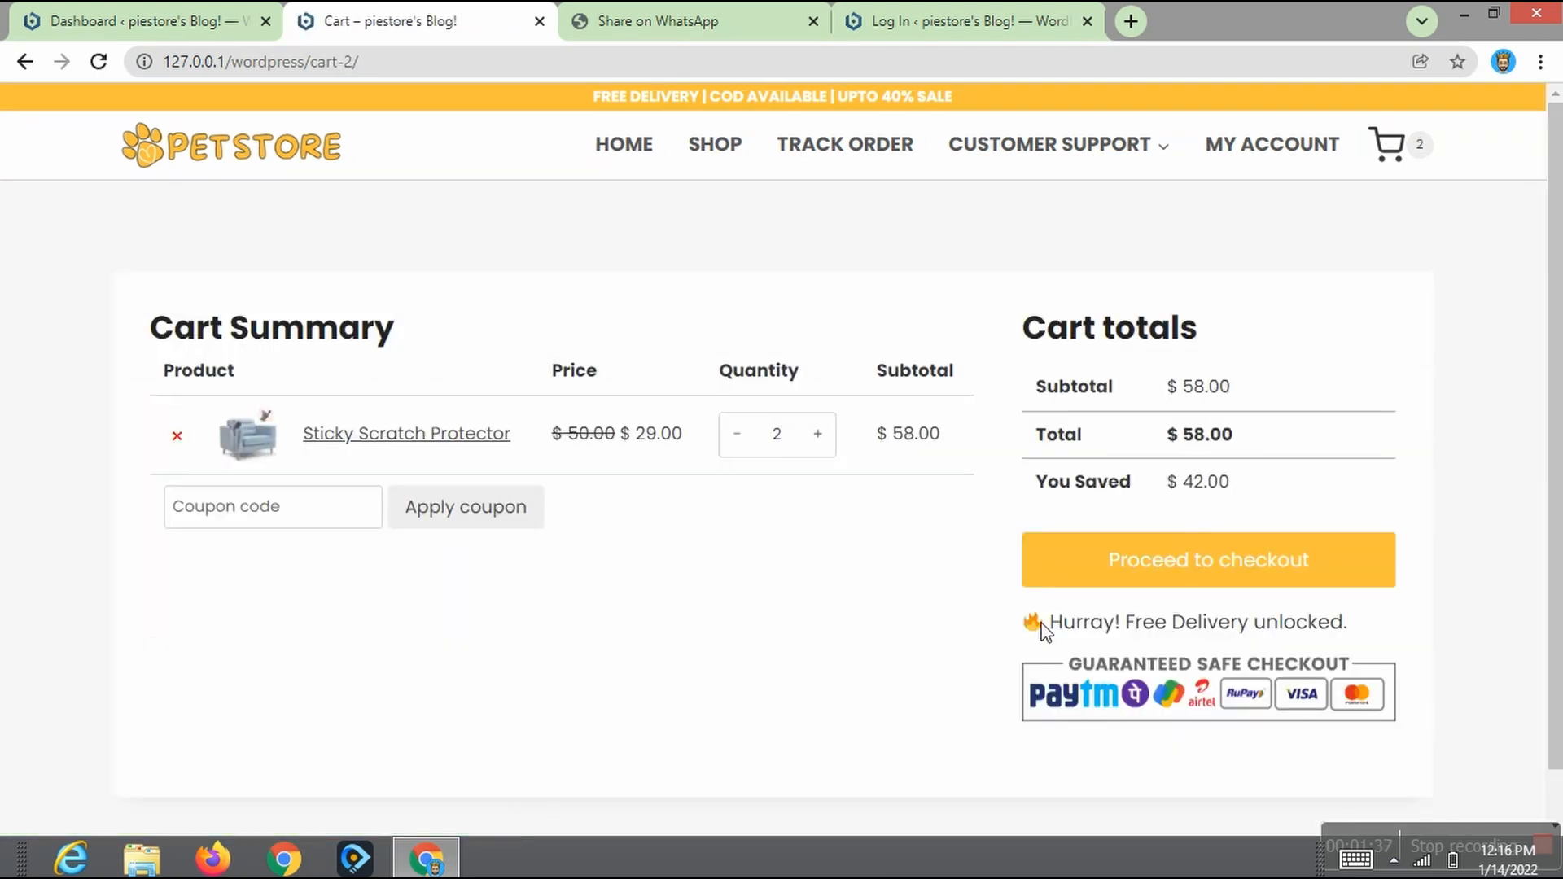
pyautogui.click(1167, 580)
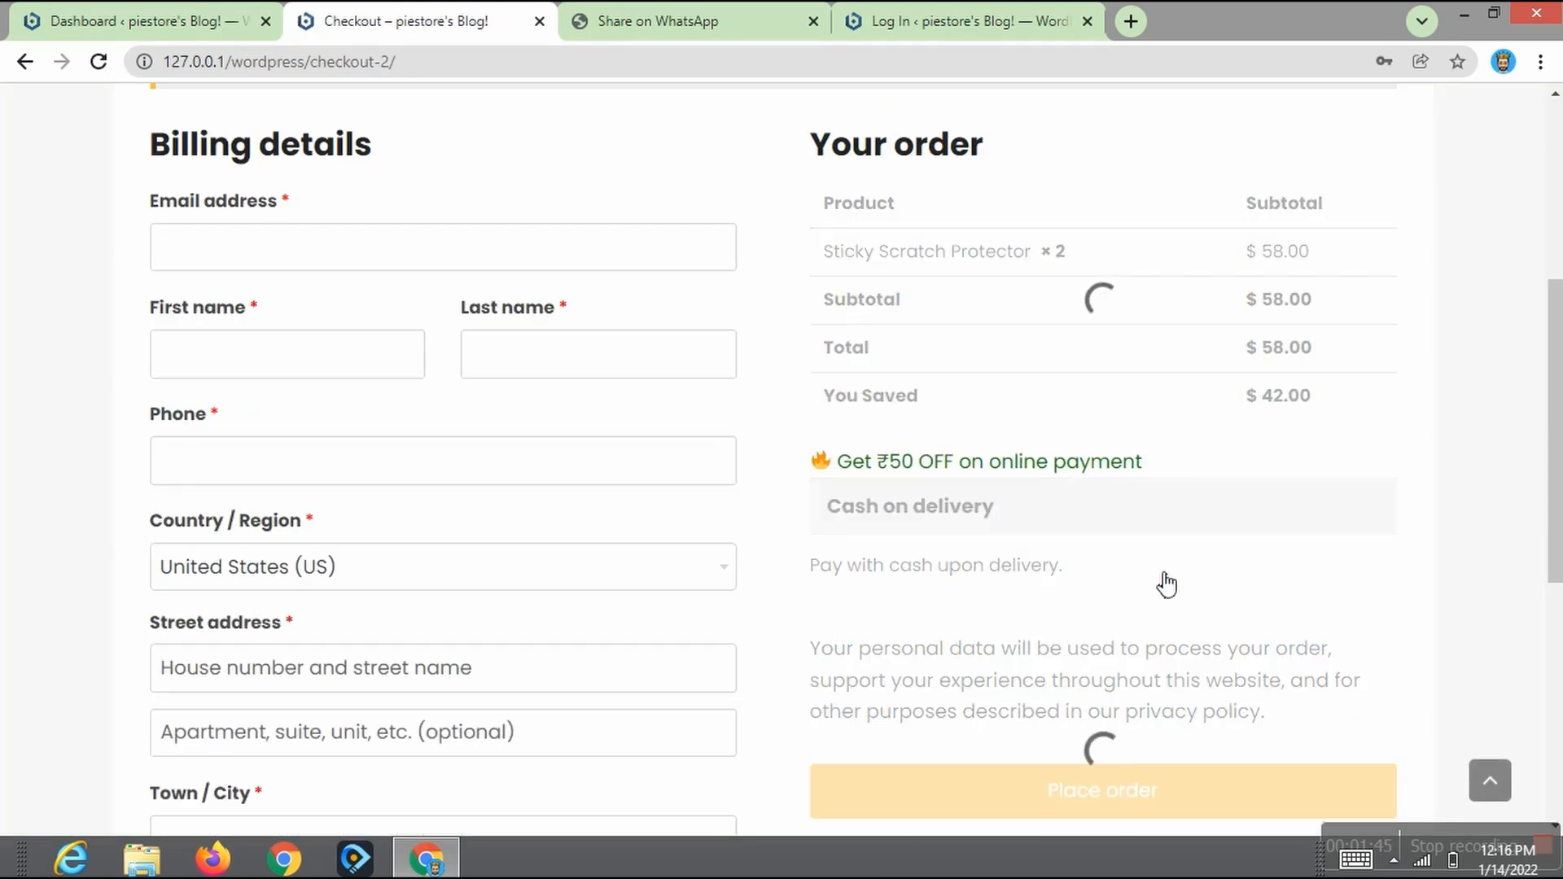
# Step: Review the checkout page's billing form, order summary and WhatsApp help link
pyautogui.scroll(-3, 1318, 619)
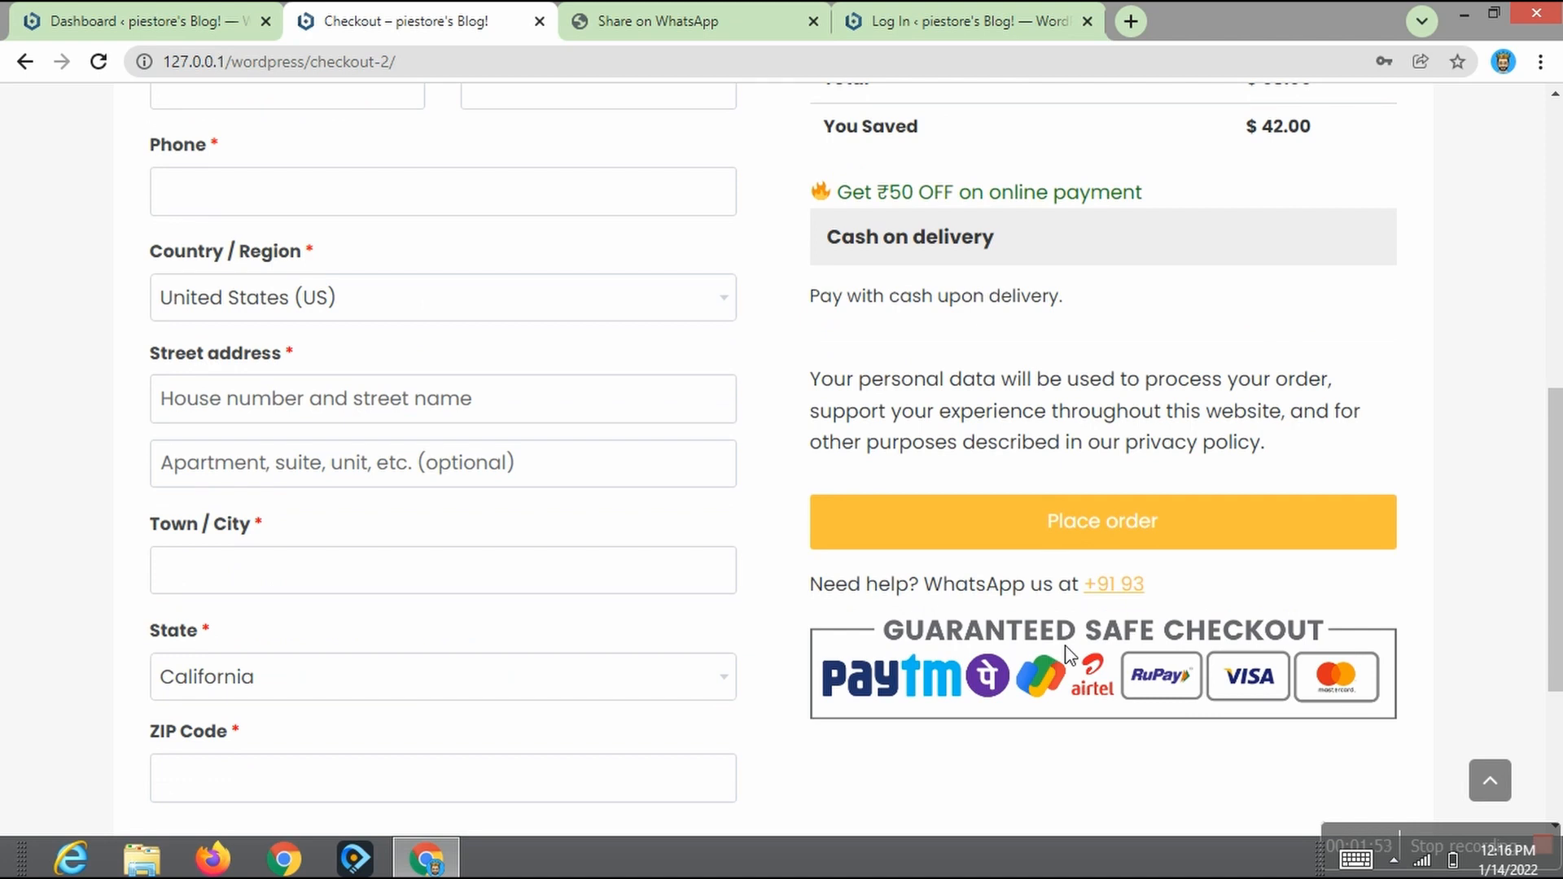
pyautogui.click(1114, 584)
pyautogui.click(848, 21)
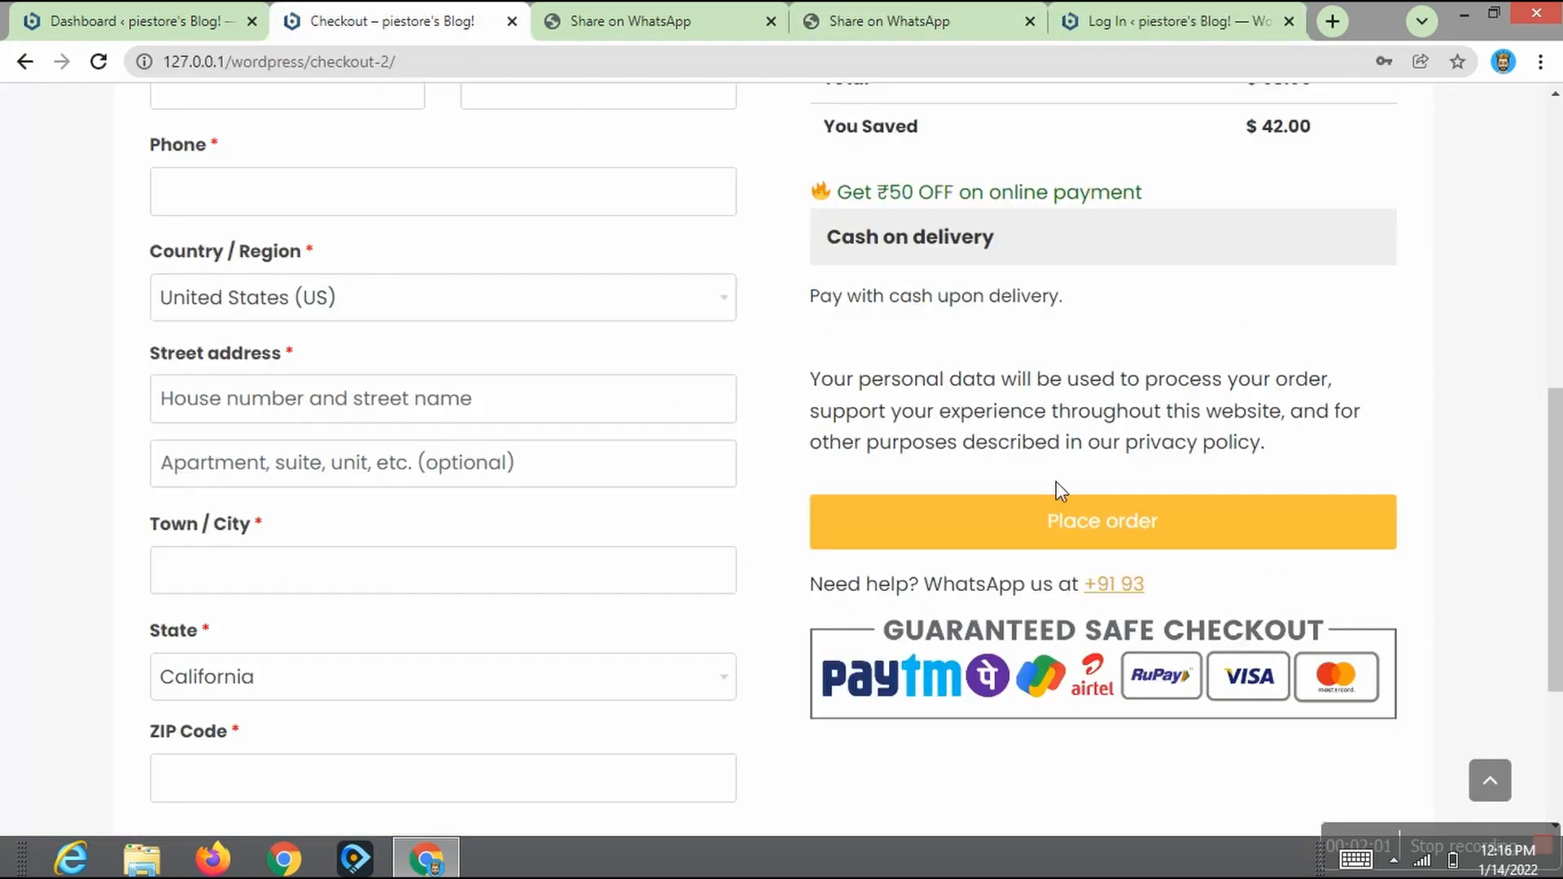
pyautogui.scroll(-3, 1554, 537)
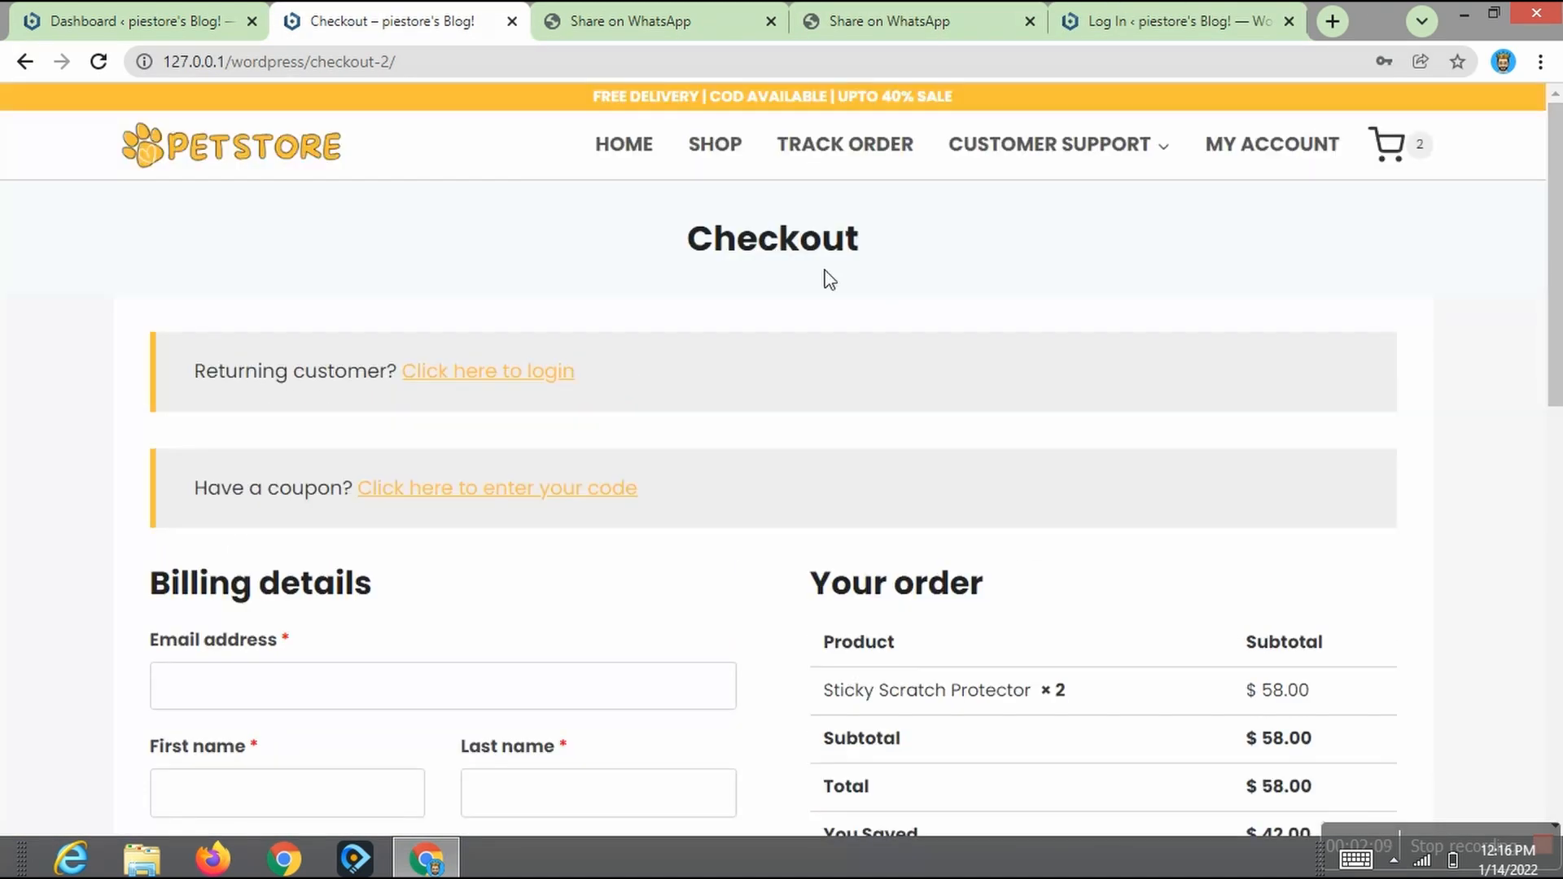
pyautogui.click(1054, 272)
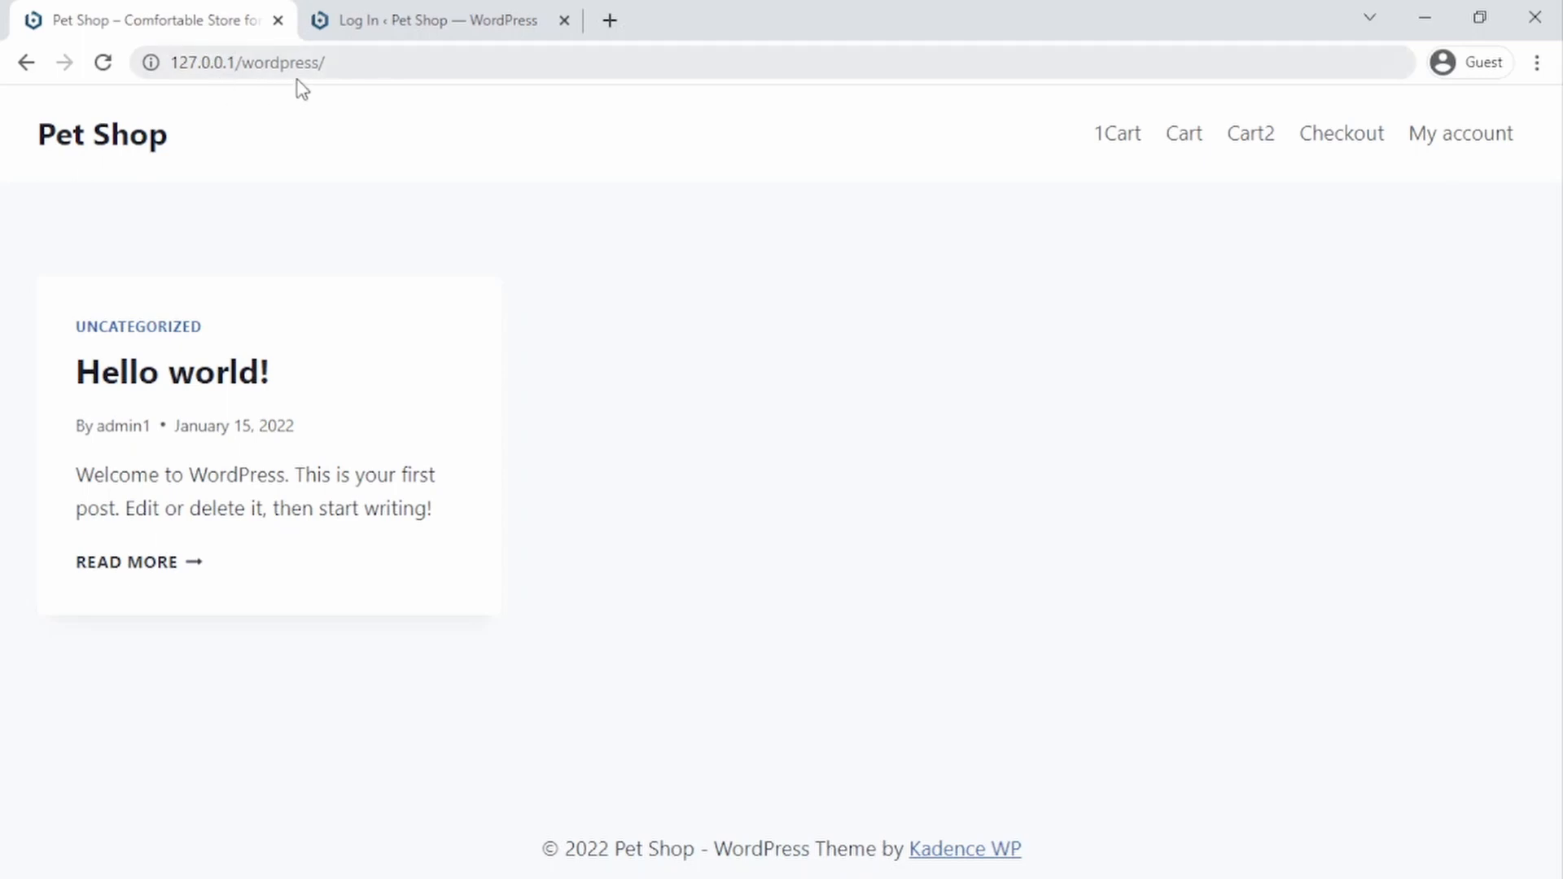
# Step: Go to the WordPress admin at 127.0.0.1/wordpress/wp-admin
pyautogui.click(377, 63)
pyautogui.click(400, 65)
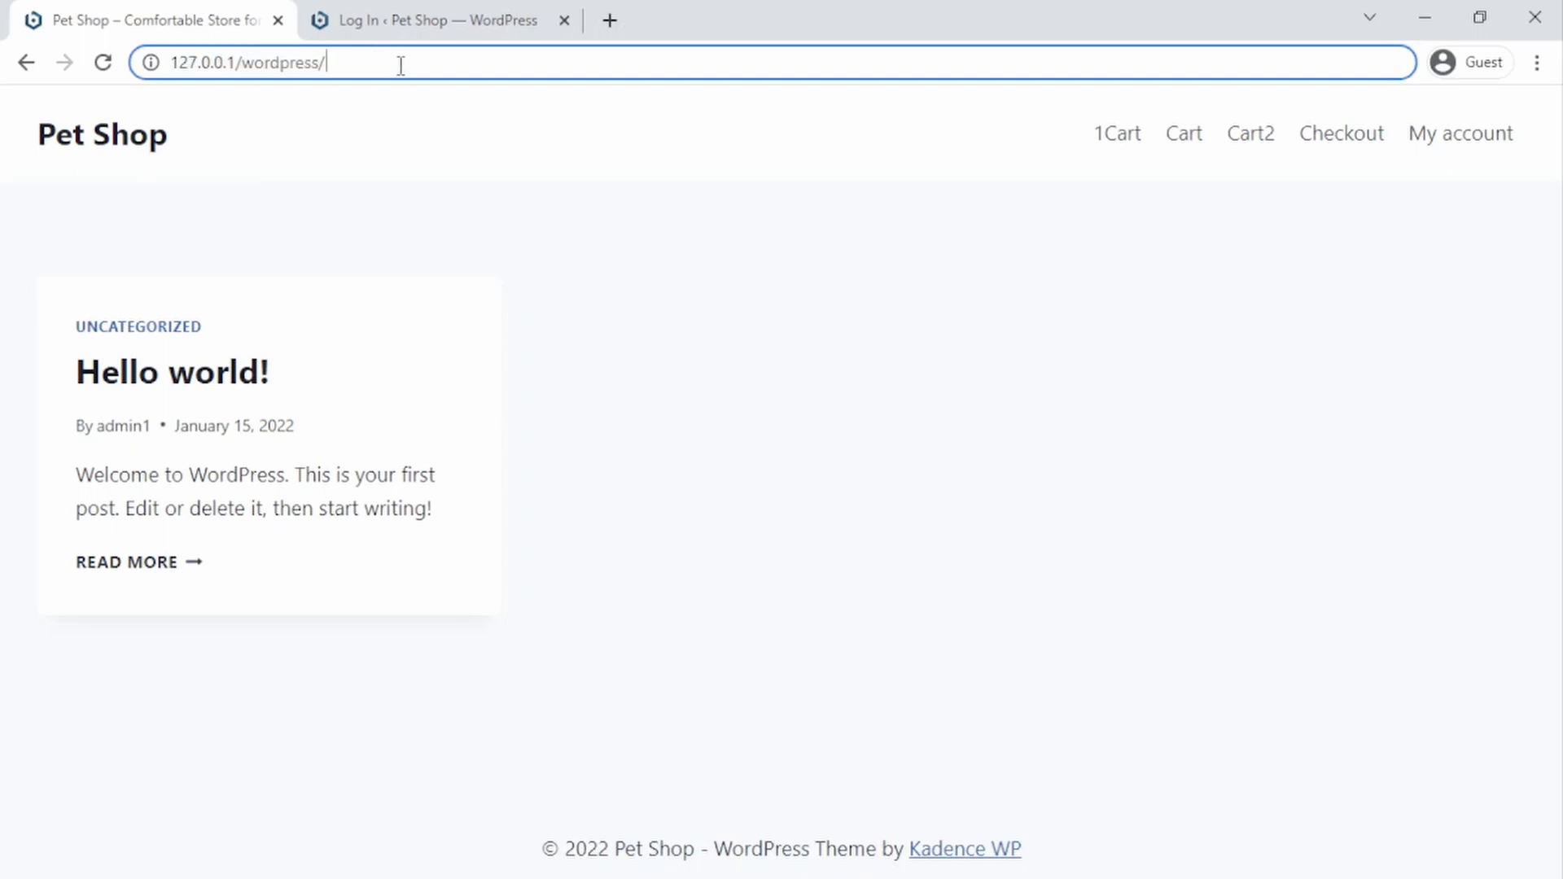
pyautogui.write('w')
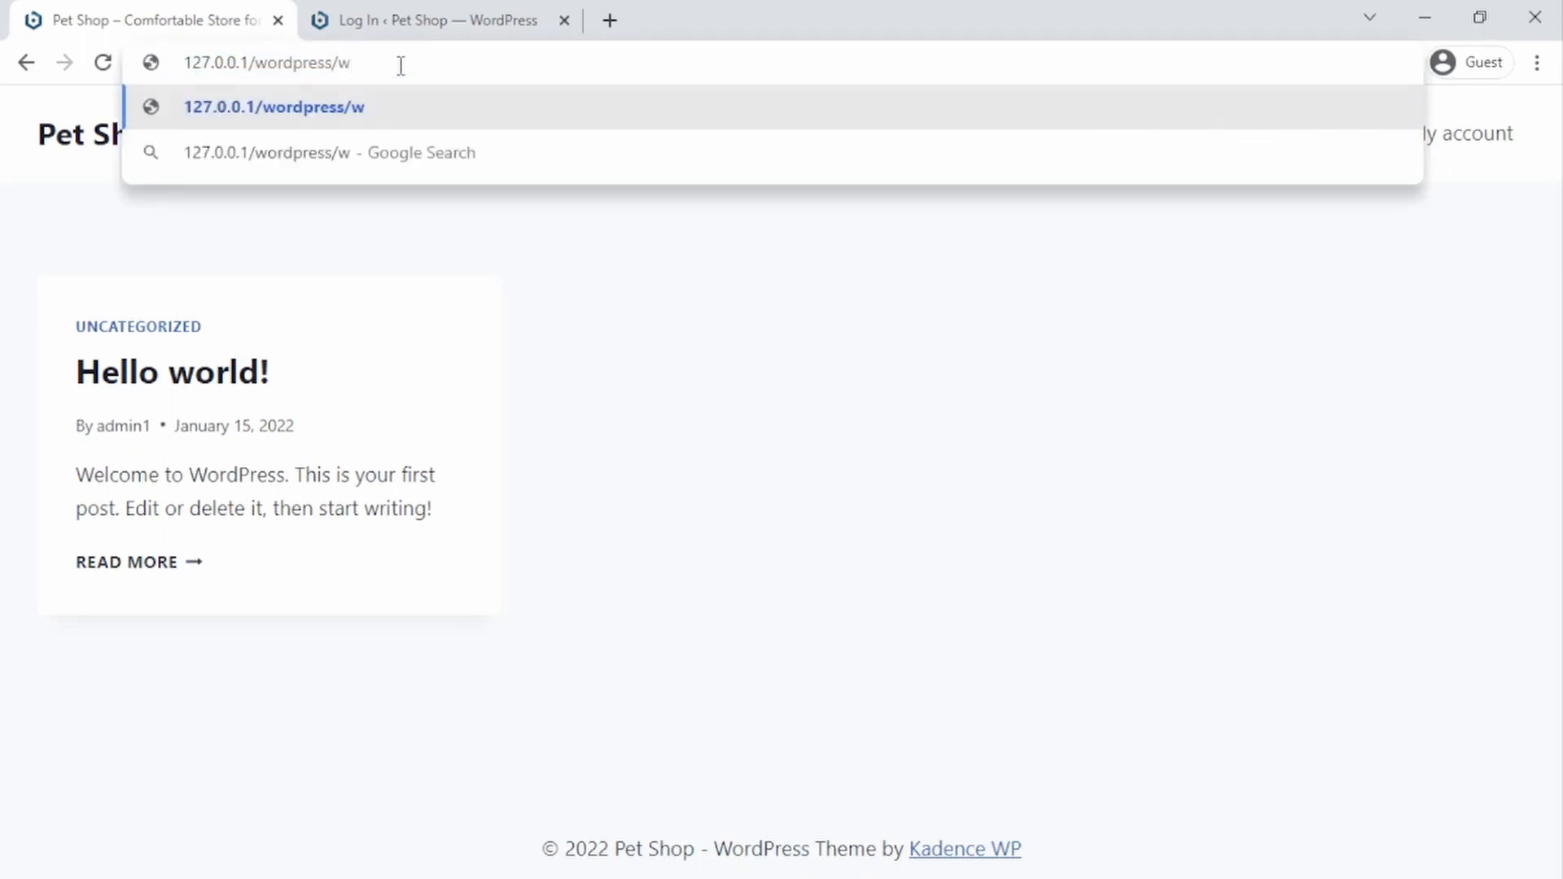
pyautogui.write('p-')
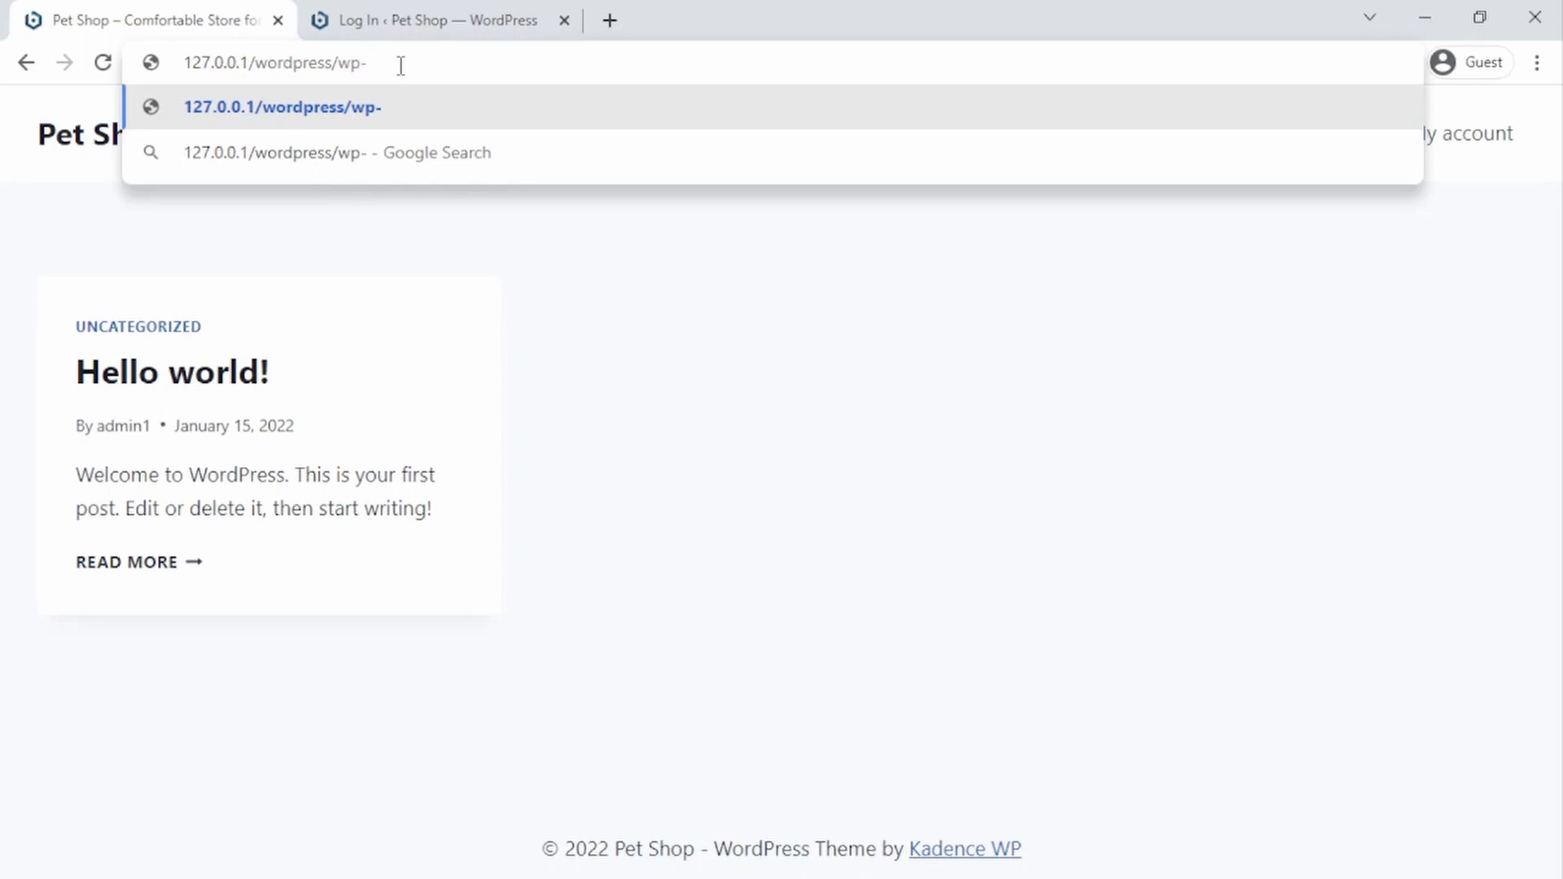
pyautogui.write('admin')
pyautogui.press('Return')
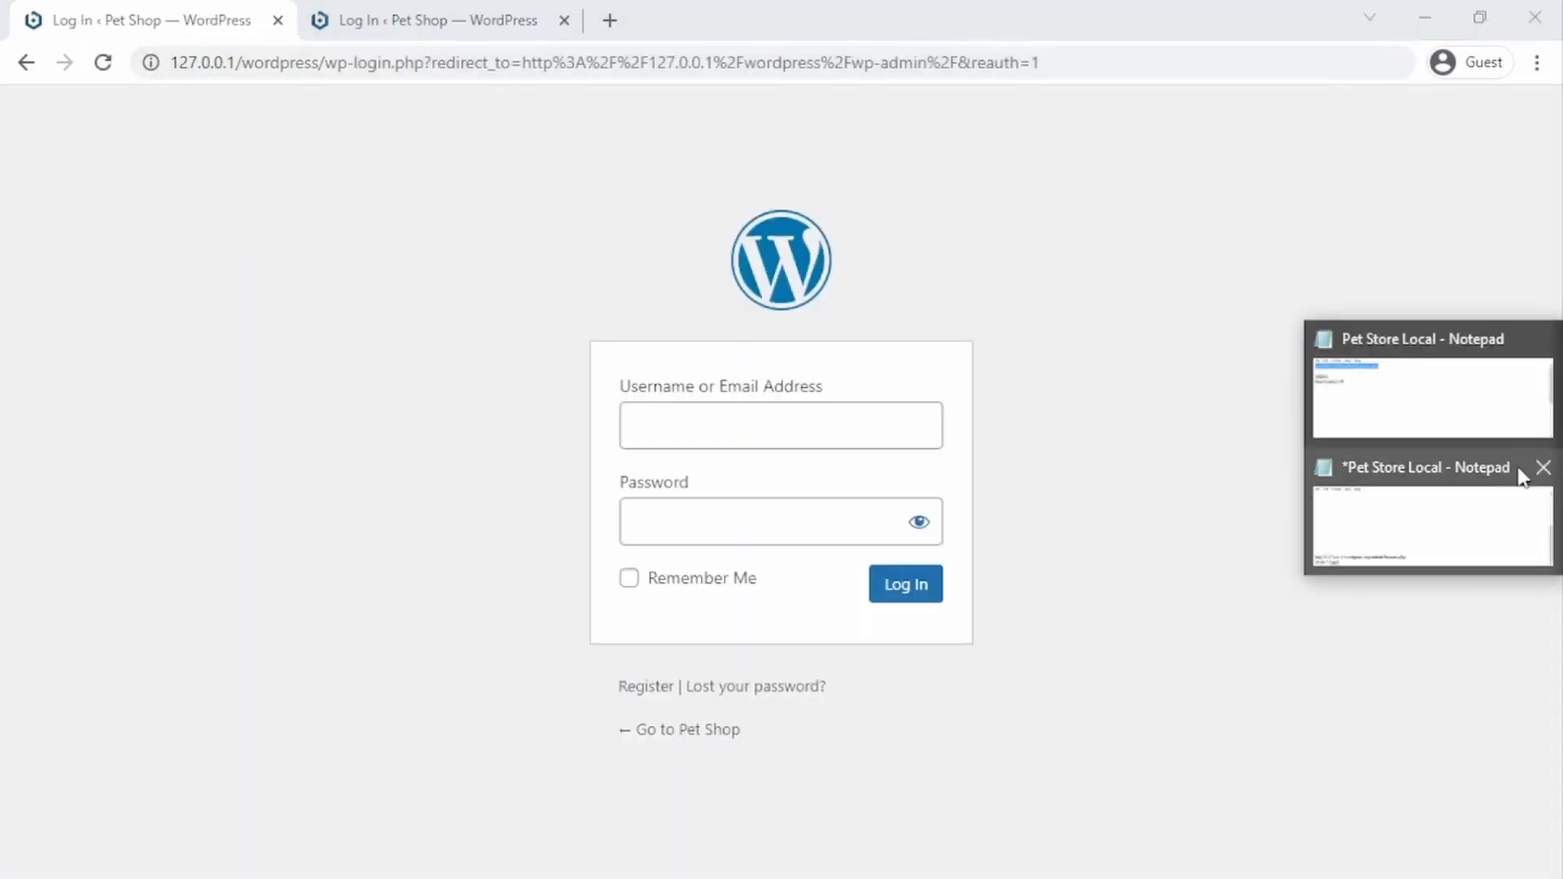
# Step: Log in with the admin username and password copied from the Pet Store Local notes file
pyautogui.click(1448, 408)
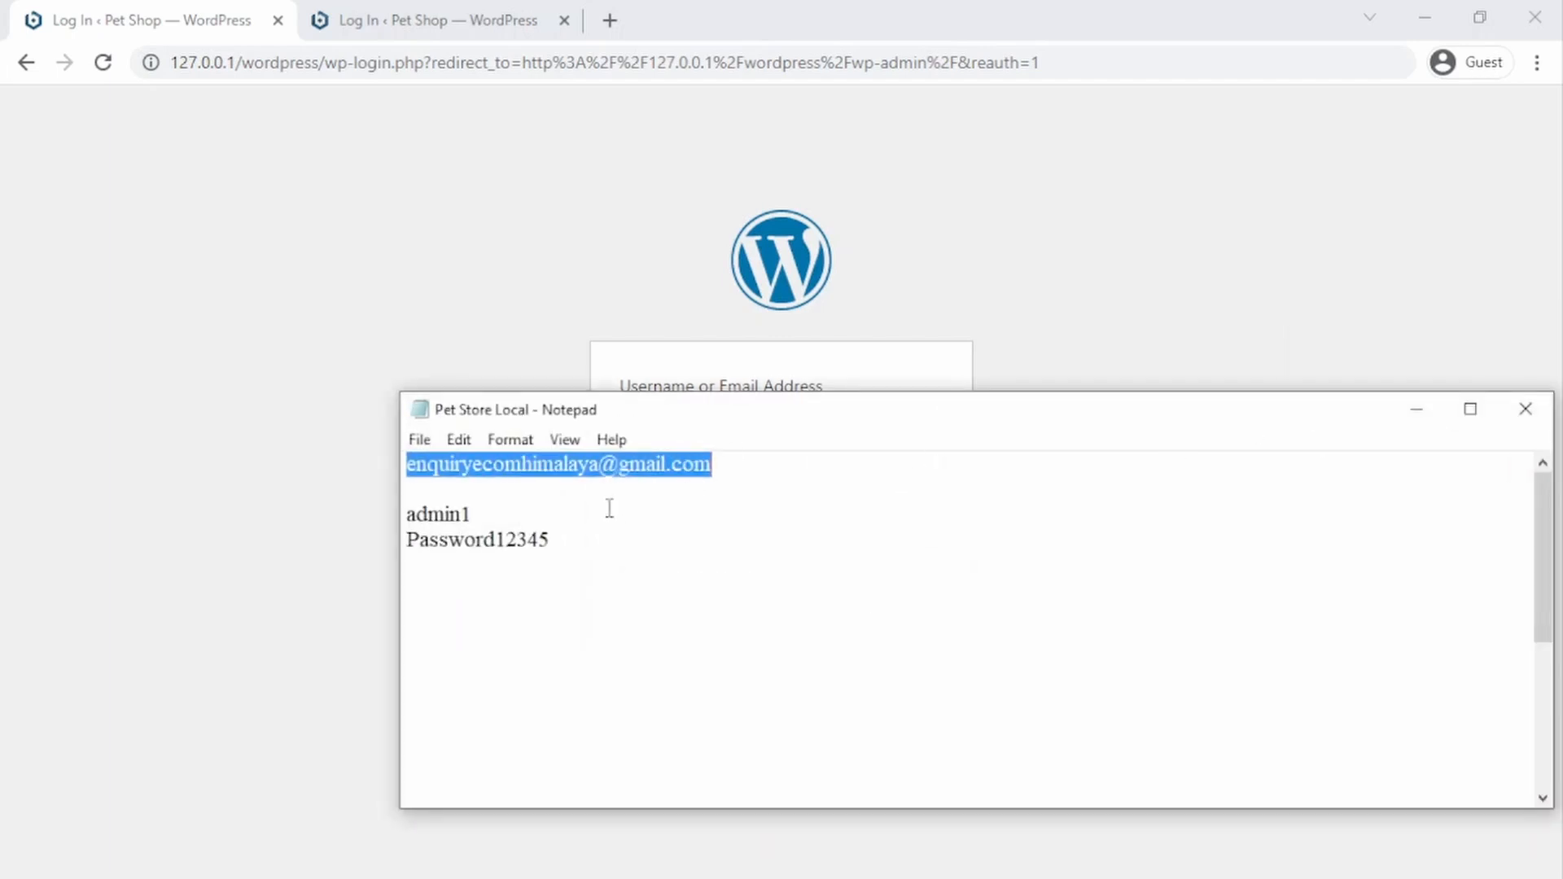
pyautogui.doubleClick(466, 514)
pyautogui.hotkey('ctrl', 'c')
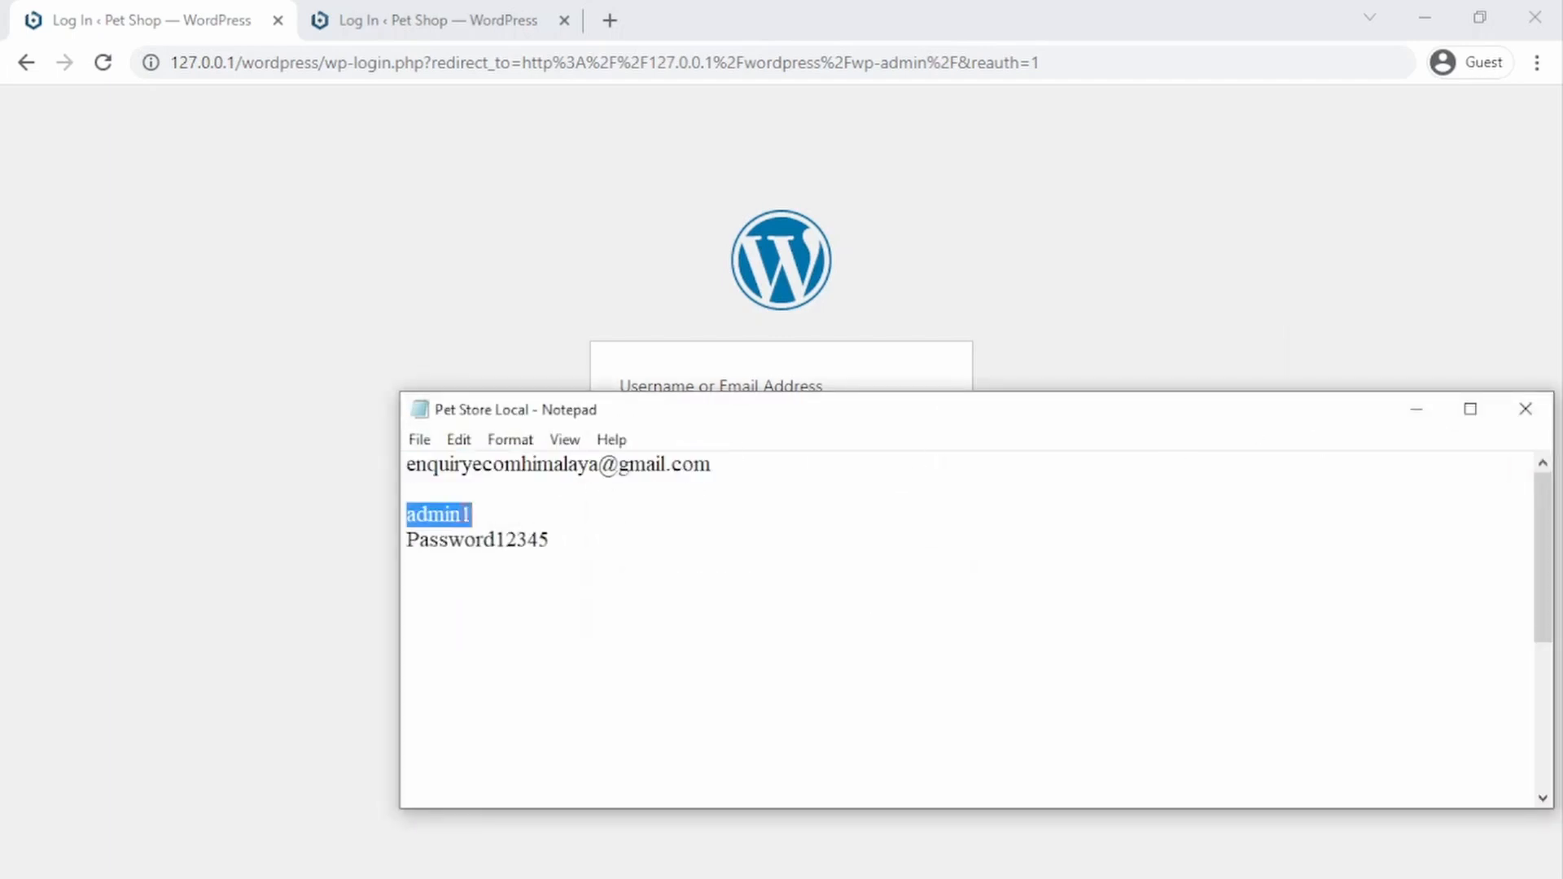
pyautogui.click(379, 466)
pyautogui.click(736, 436)
pyautogui.hotkey('ctrl', 'v')
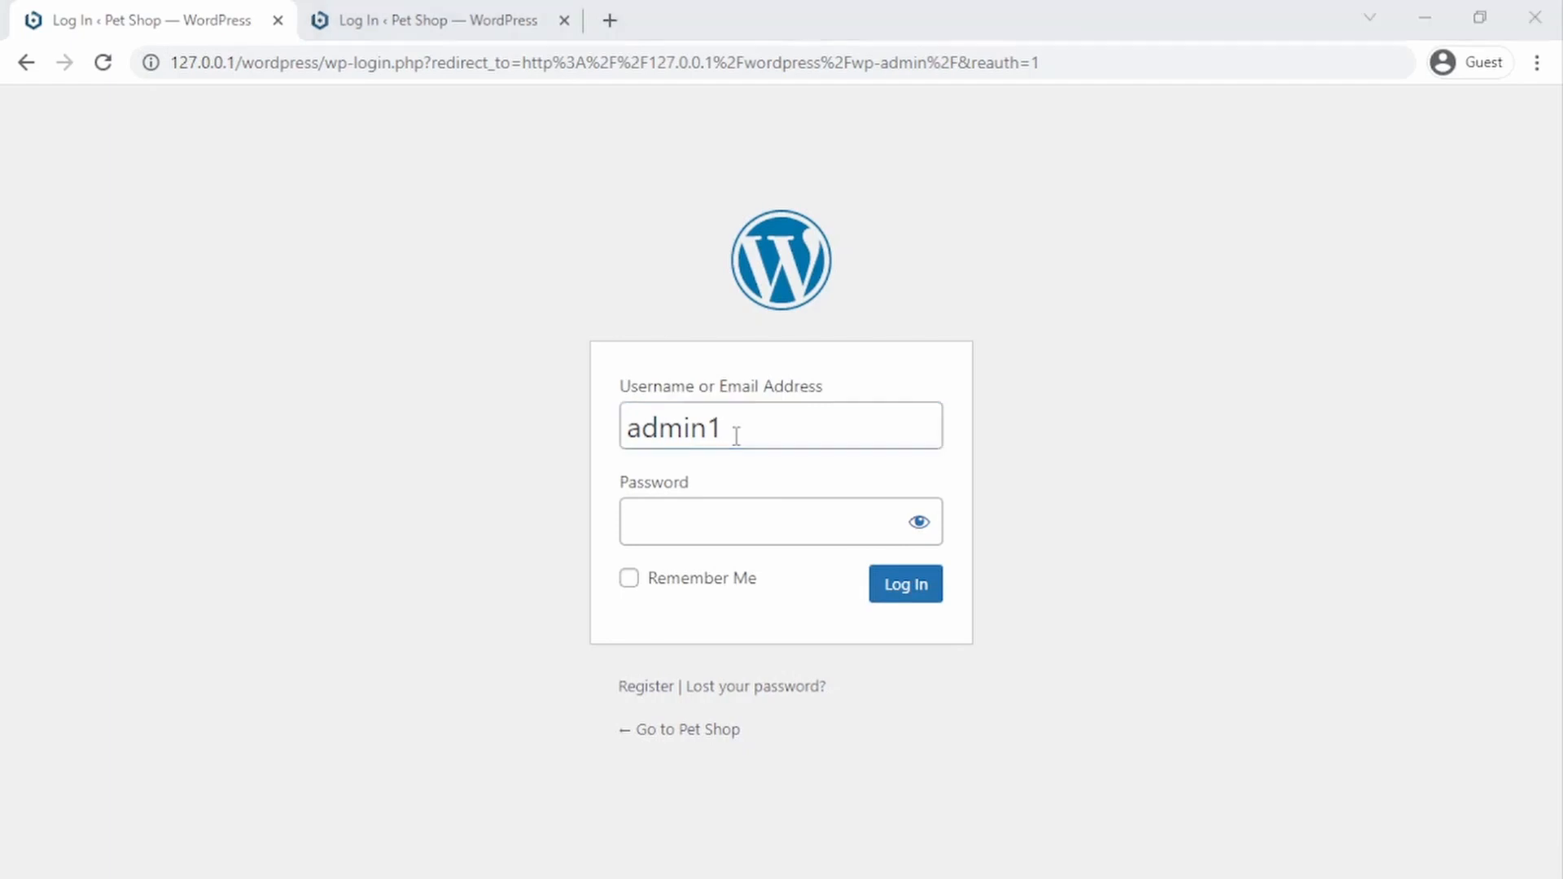
pyautogui.hotkey('alt', 'Tab')
pyautogui.doubleClick(491, 540)
pyautogui.click(282, 527)
pyautogui.click(710, 524)
pyautogui.hotkey('ctrl', 'v')
pyautogui.click(894, 585)
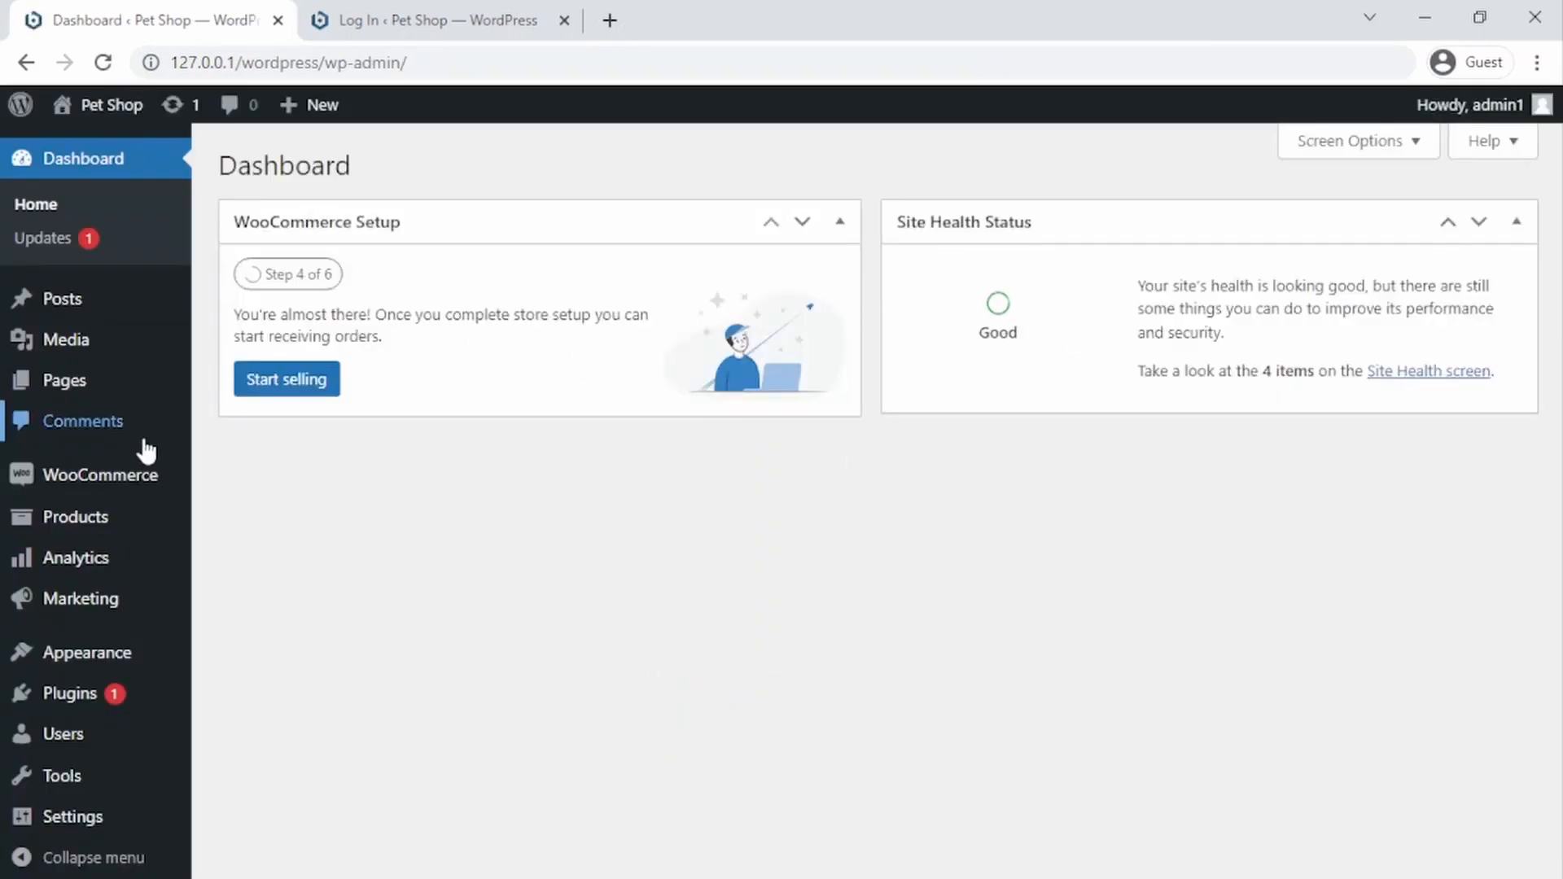
# Step: Look over the WooCommerce settings page and the empty products list in the dashboard
pyautogui.moveTo(71, 483)
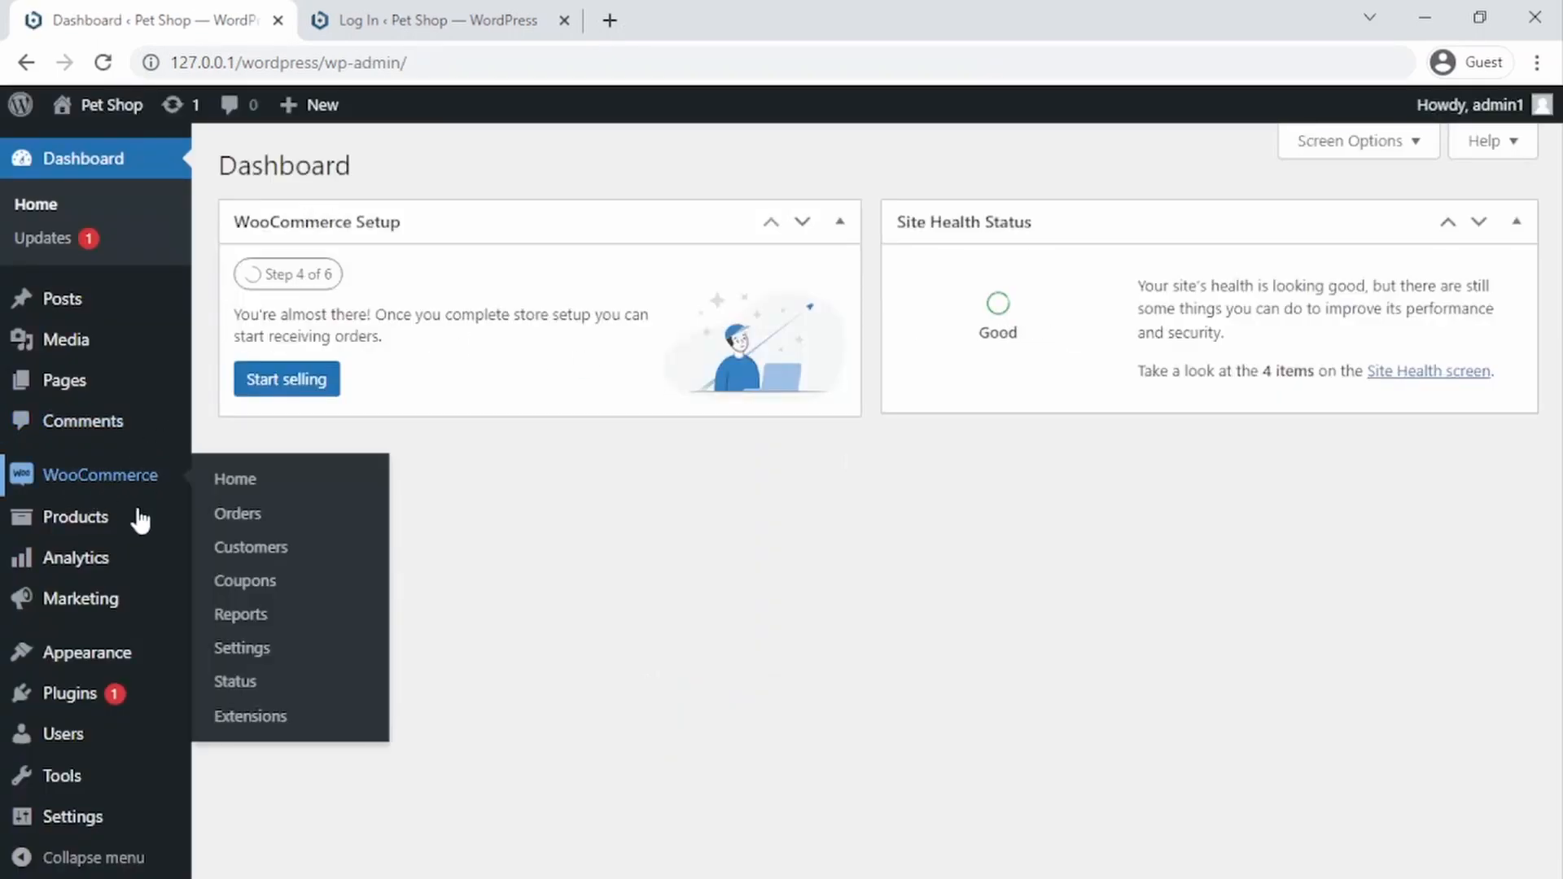
pyautogui.click(248, 650)
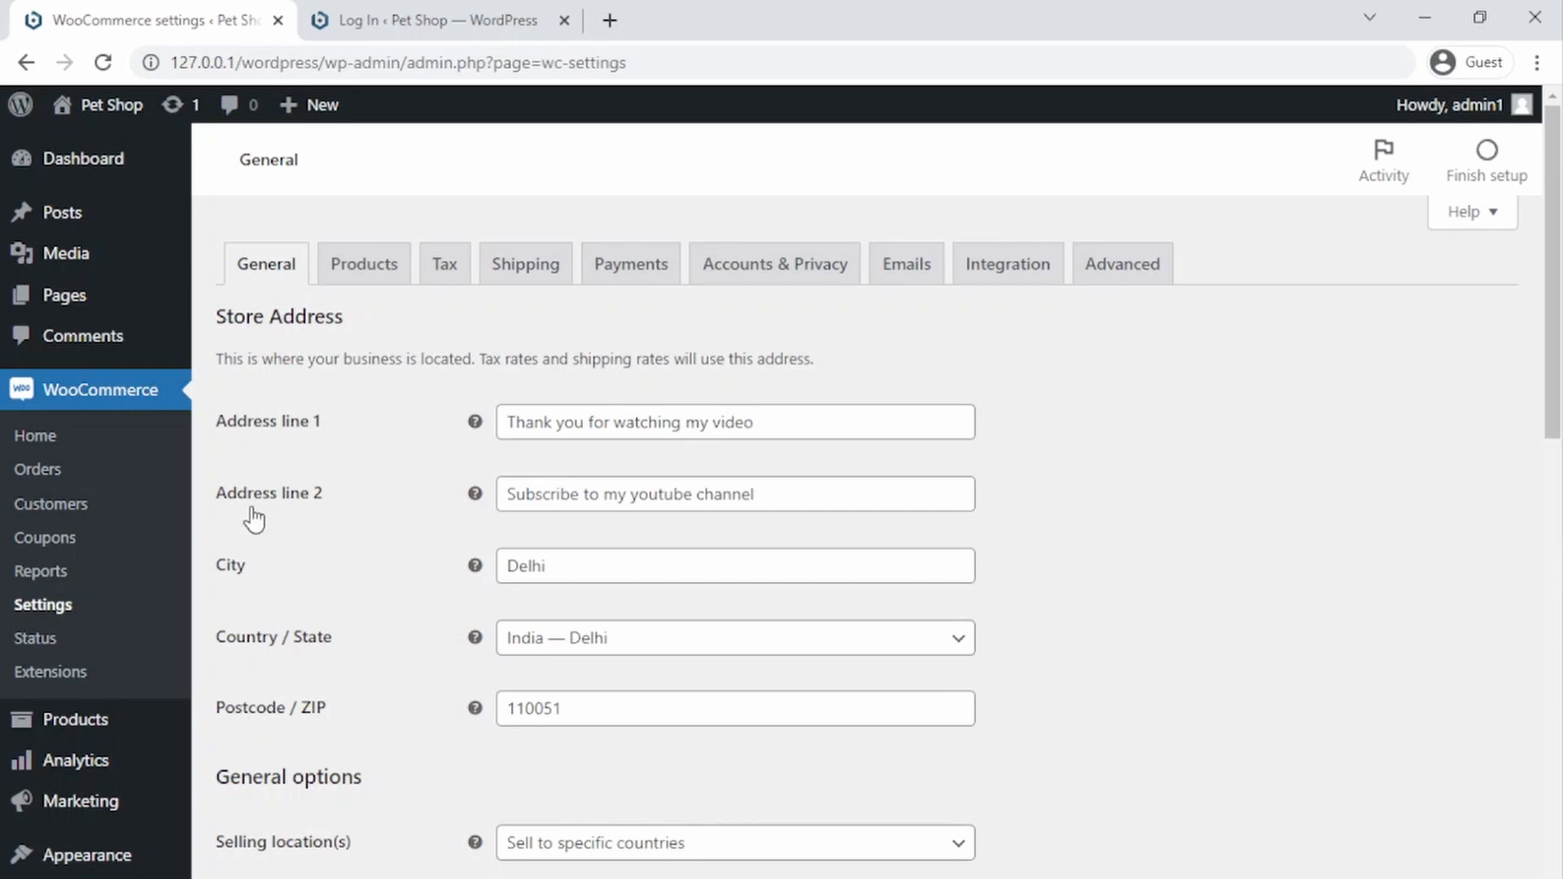
pyautogui.moveTo(97, 731)
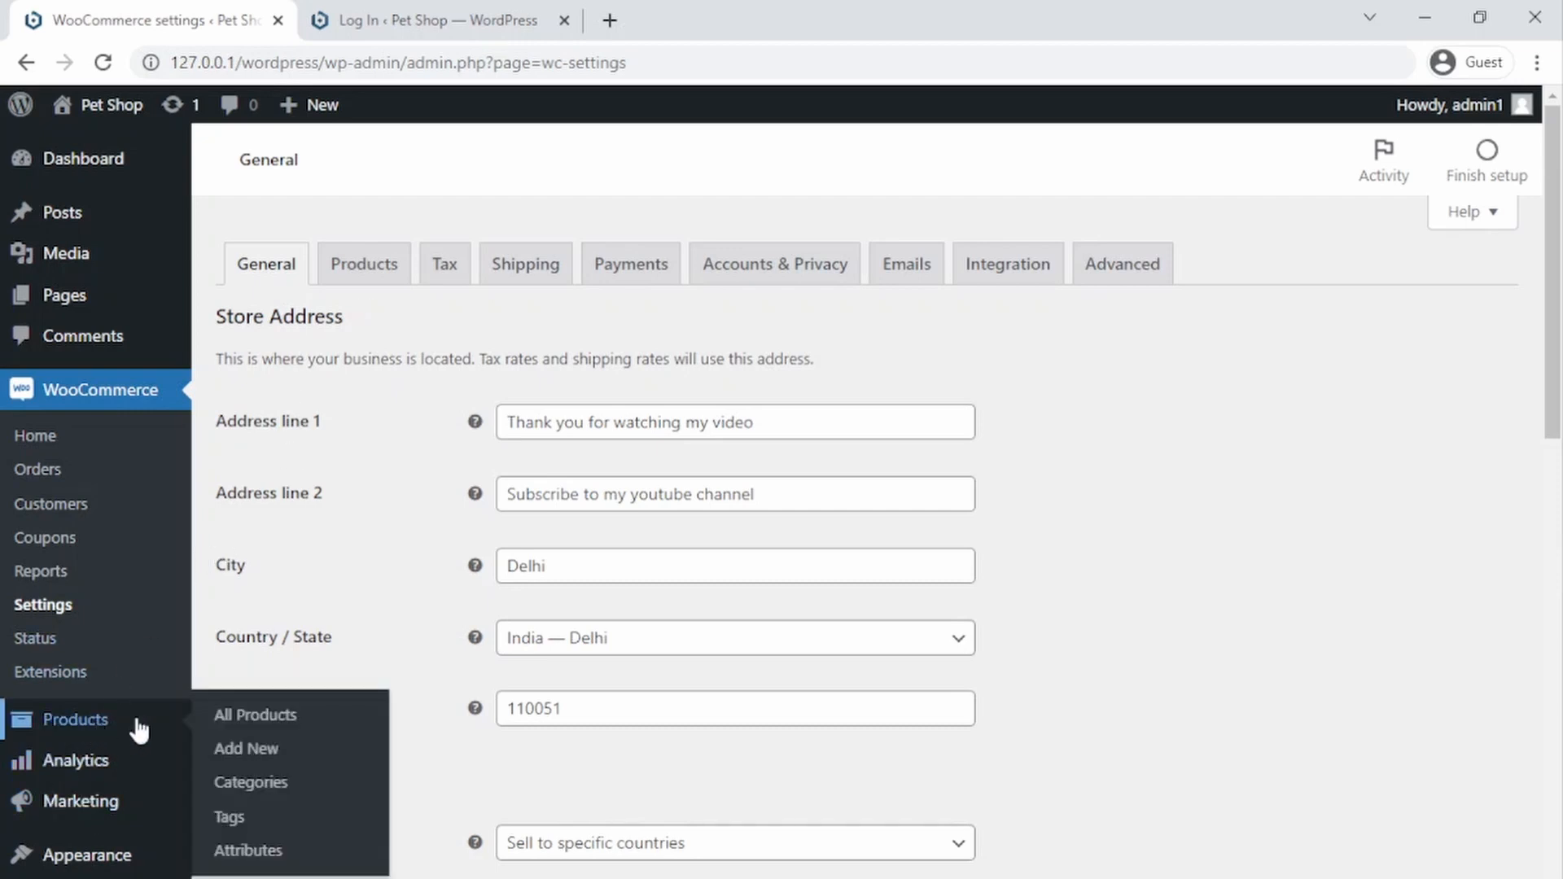
pyautogui.click(244, 718)
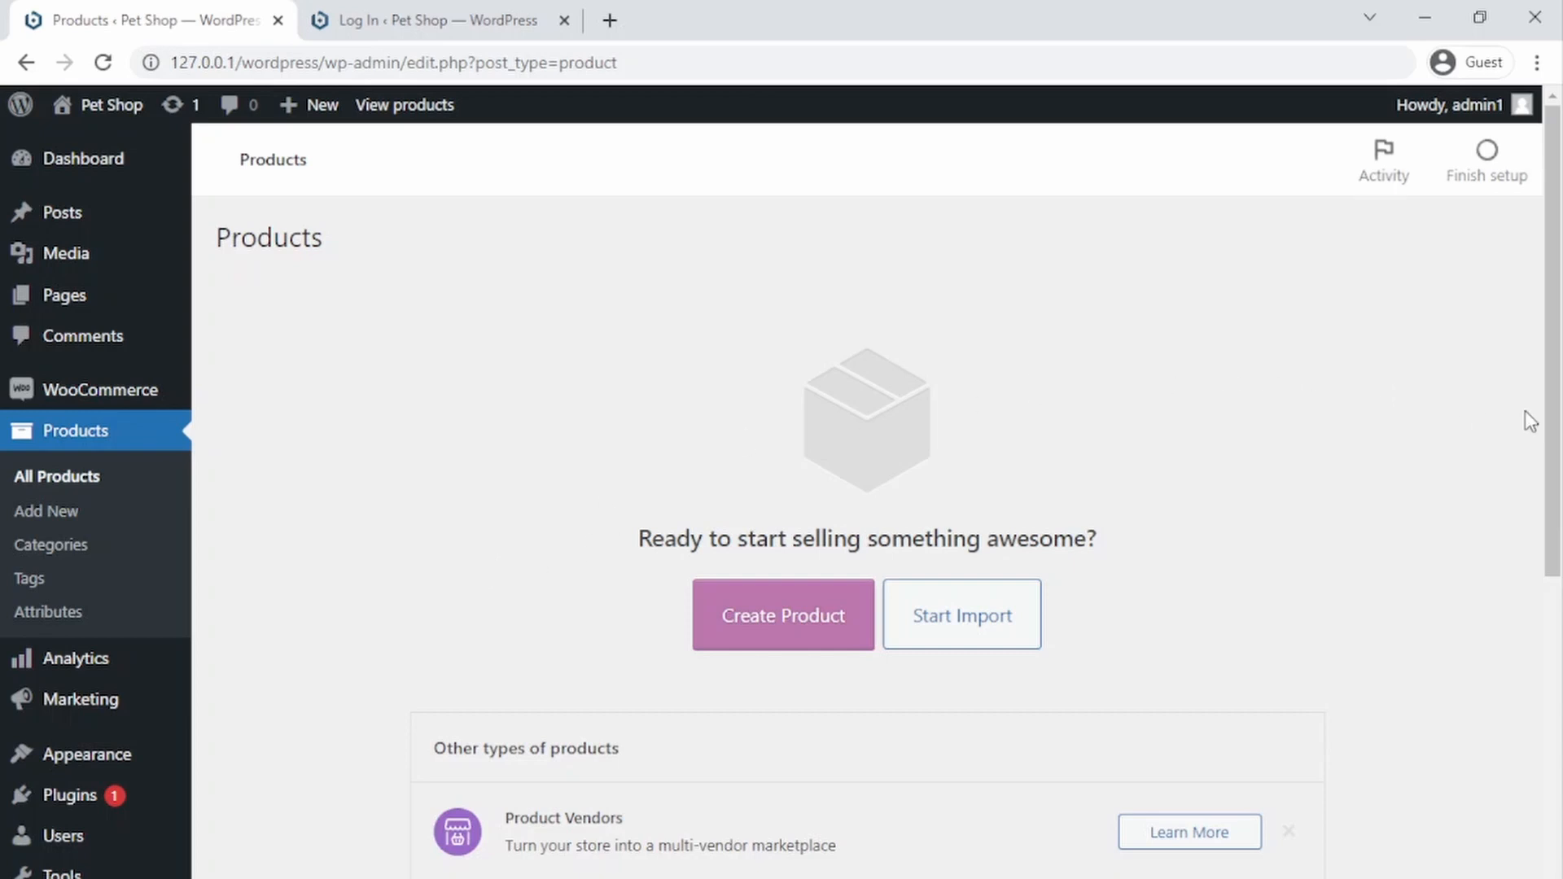
# Step: Follow the images-and-files download link in the tutorial video's description
pyautogui.moveTo(1545, 416)
pyautogui.mouseDown()
pyautogui.moveTo(1547, 482)
pyautogui.moveTo(1539, 412)
pyautogui.mouseUp()
pyautogui.click(1424, 17)
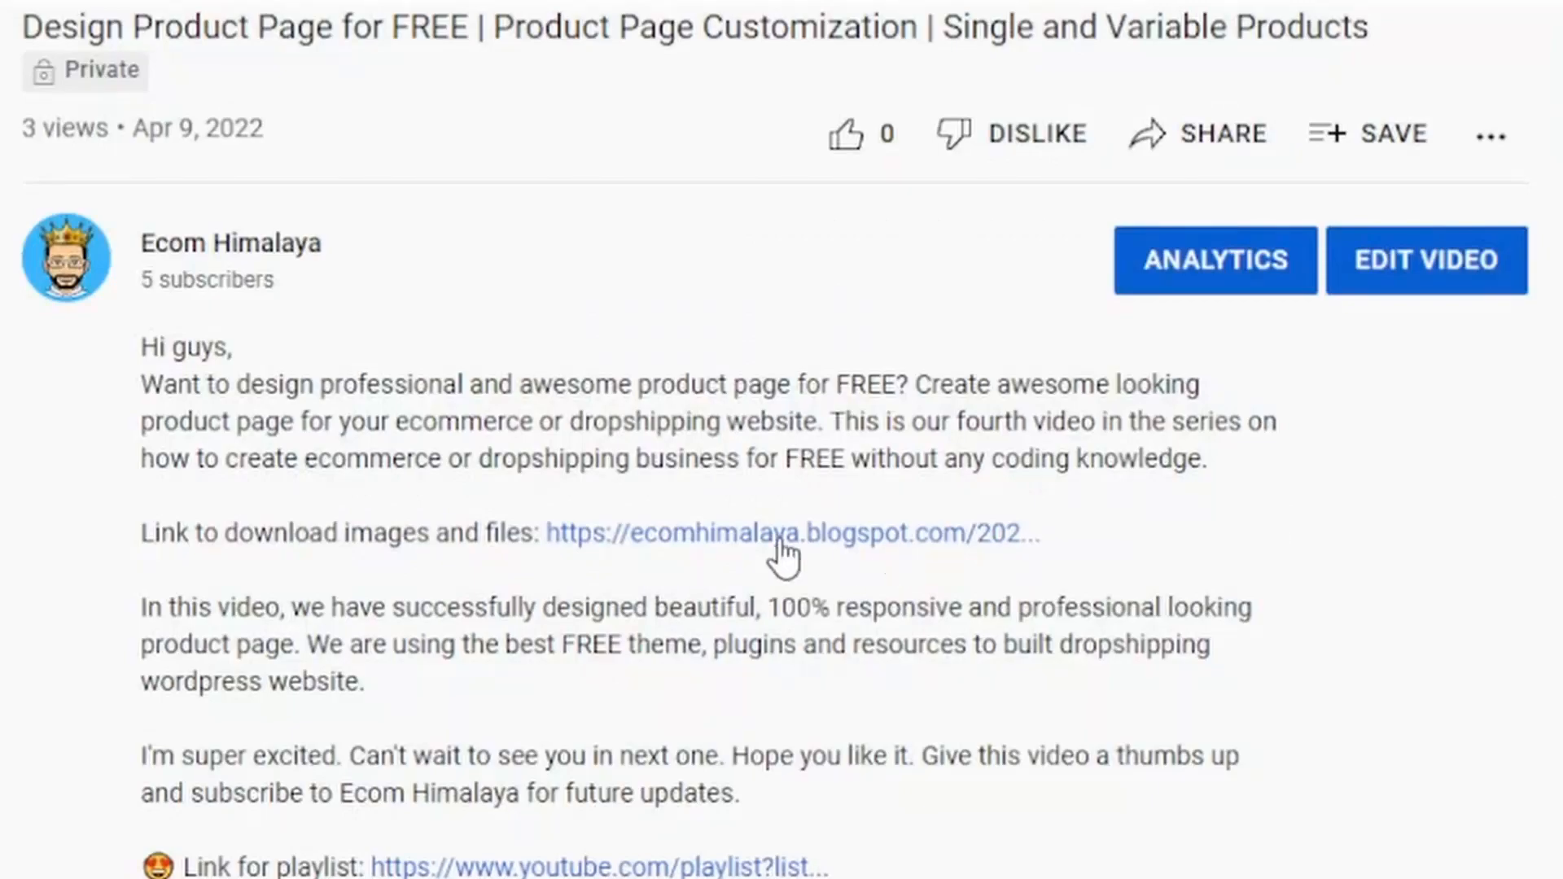
pyautogui.scroll(10, 774, 558)
pyautogui.scroll(-8, 350, 614)
pyautogui.click(710, 552)
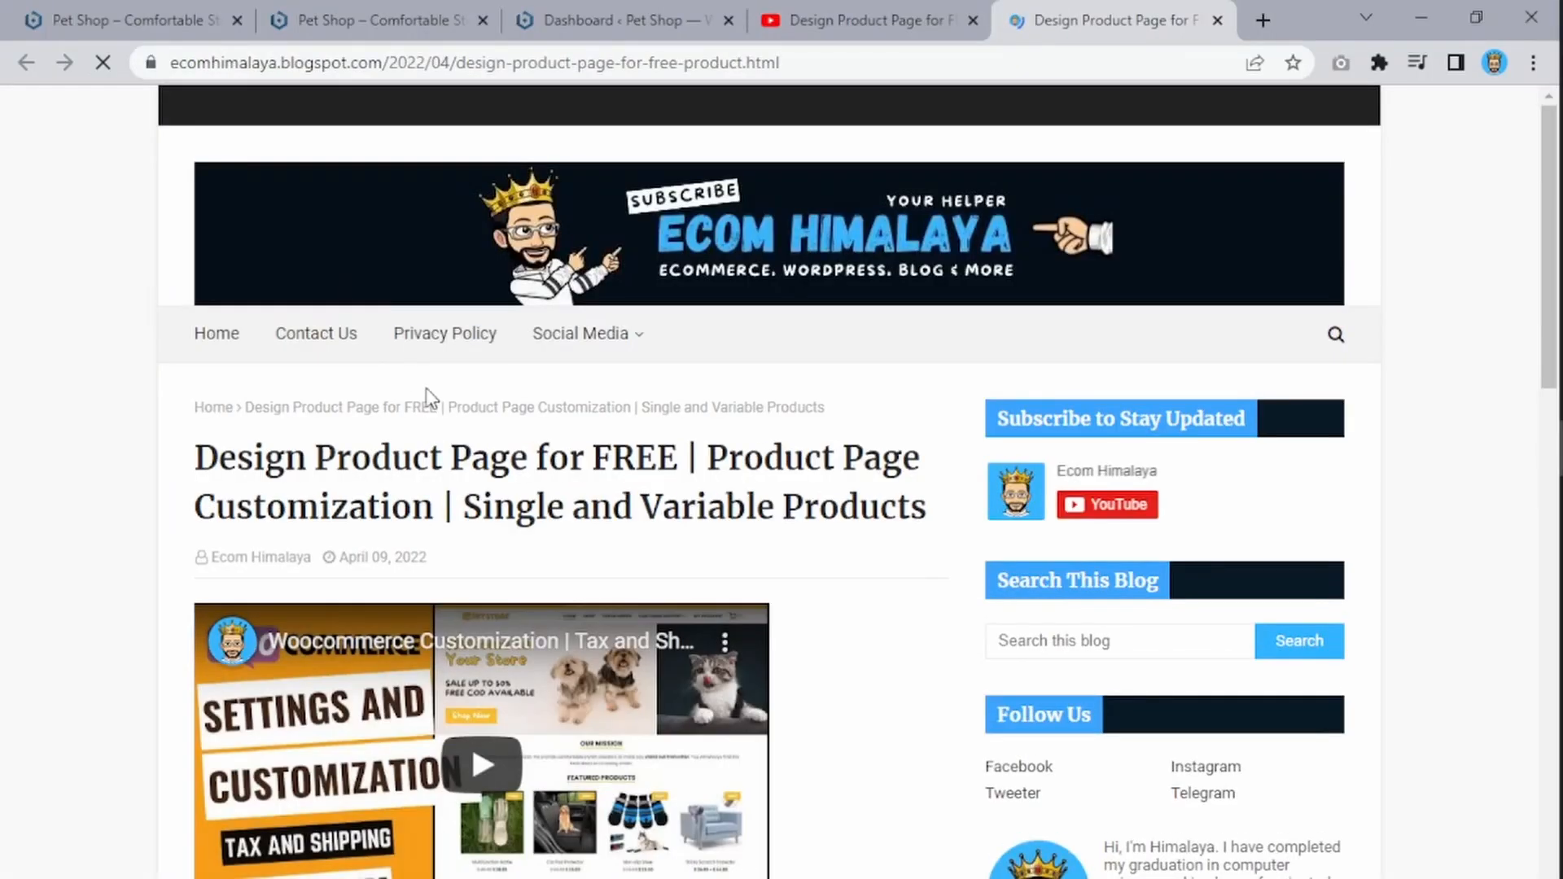
# Step: Open the blog post's Download Now link for the tutorial files
pyautogui.scroll(-4, 427, 397)
pyautogui.scroll(-3, 464, 464)
pyautogui.scroll(2, 422, 488)
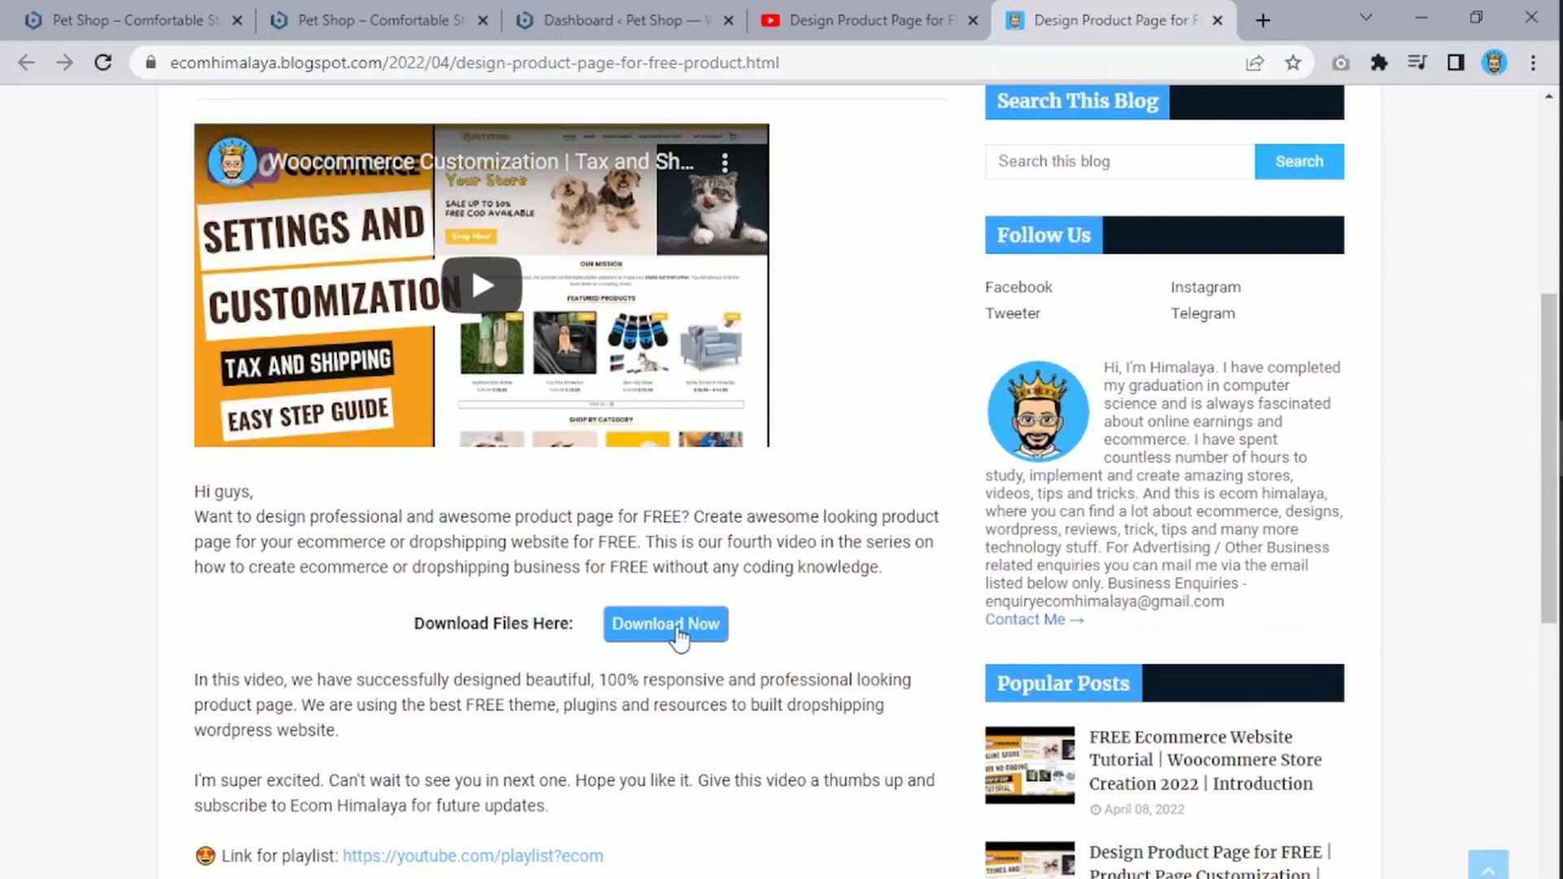
pyautogui.click(680, 635)
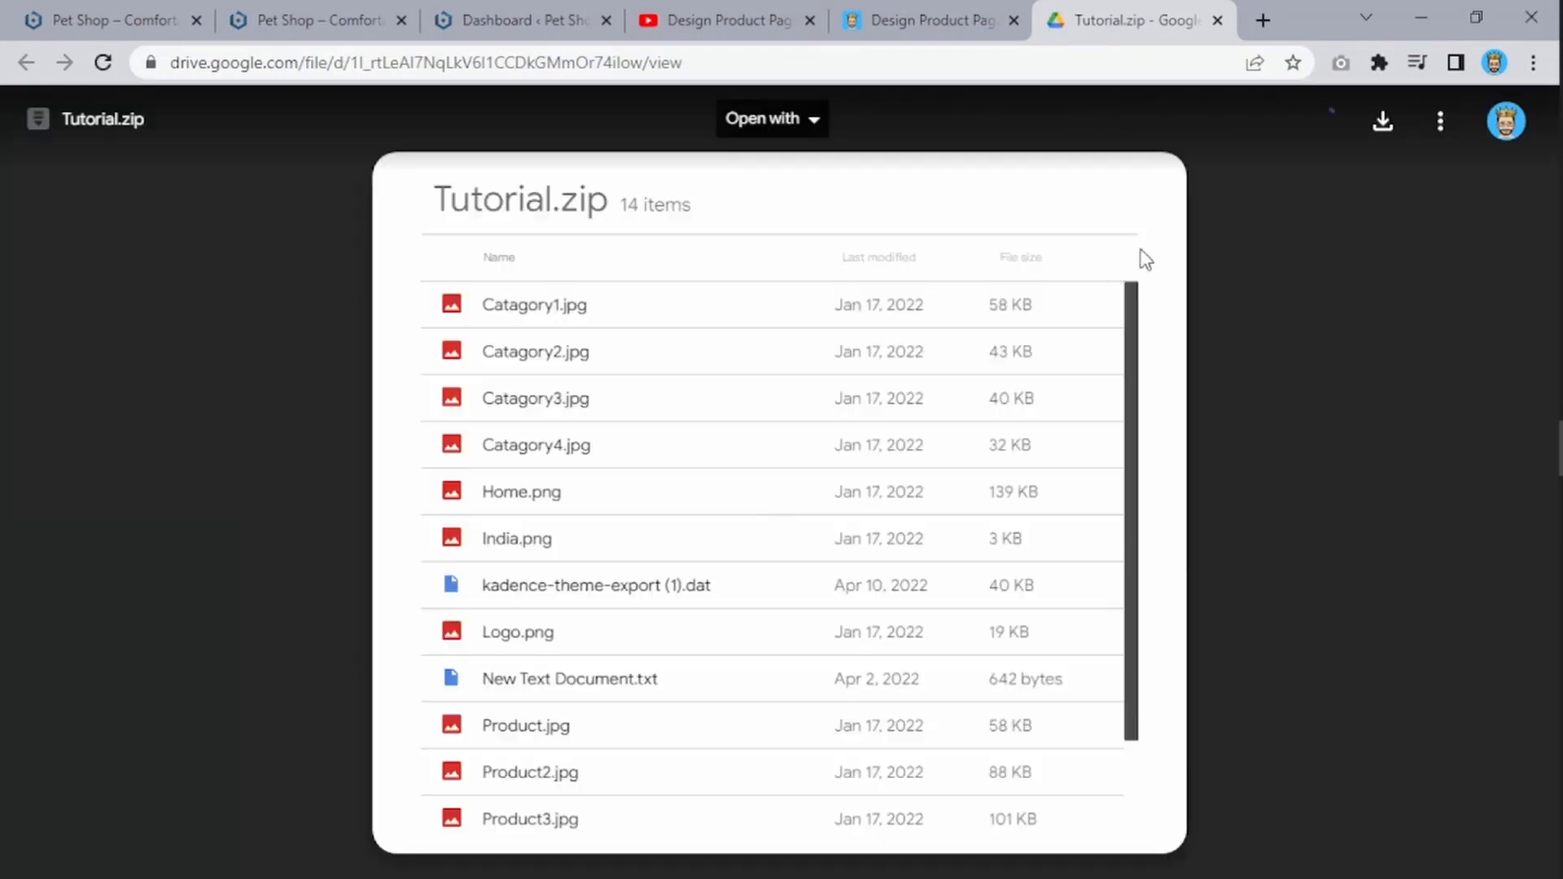
# Step: Download the Tutorial.zip archive from Google Drive
pyautogui.click(1383, 134)
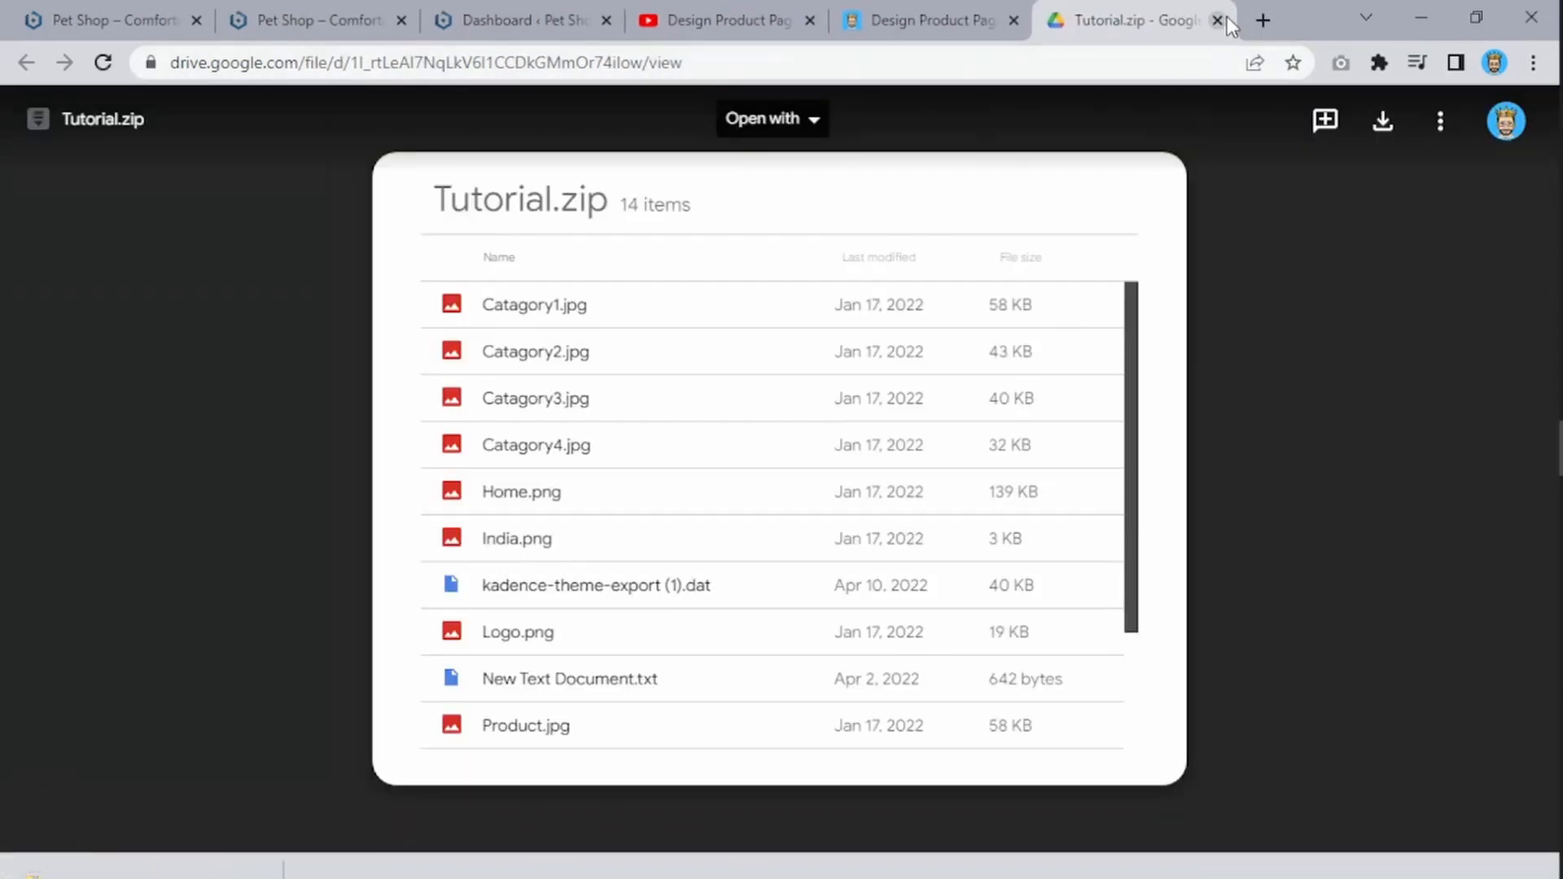
pyautogui.click(1219, 20)
pyautogui.scroll(-5, 805, 483)
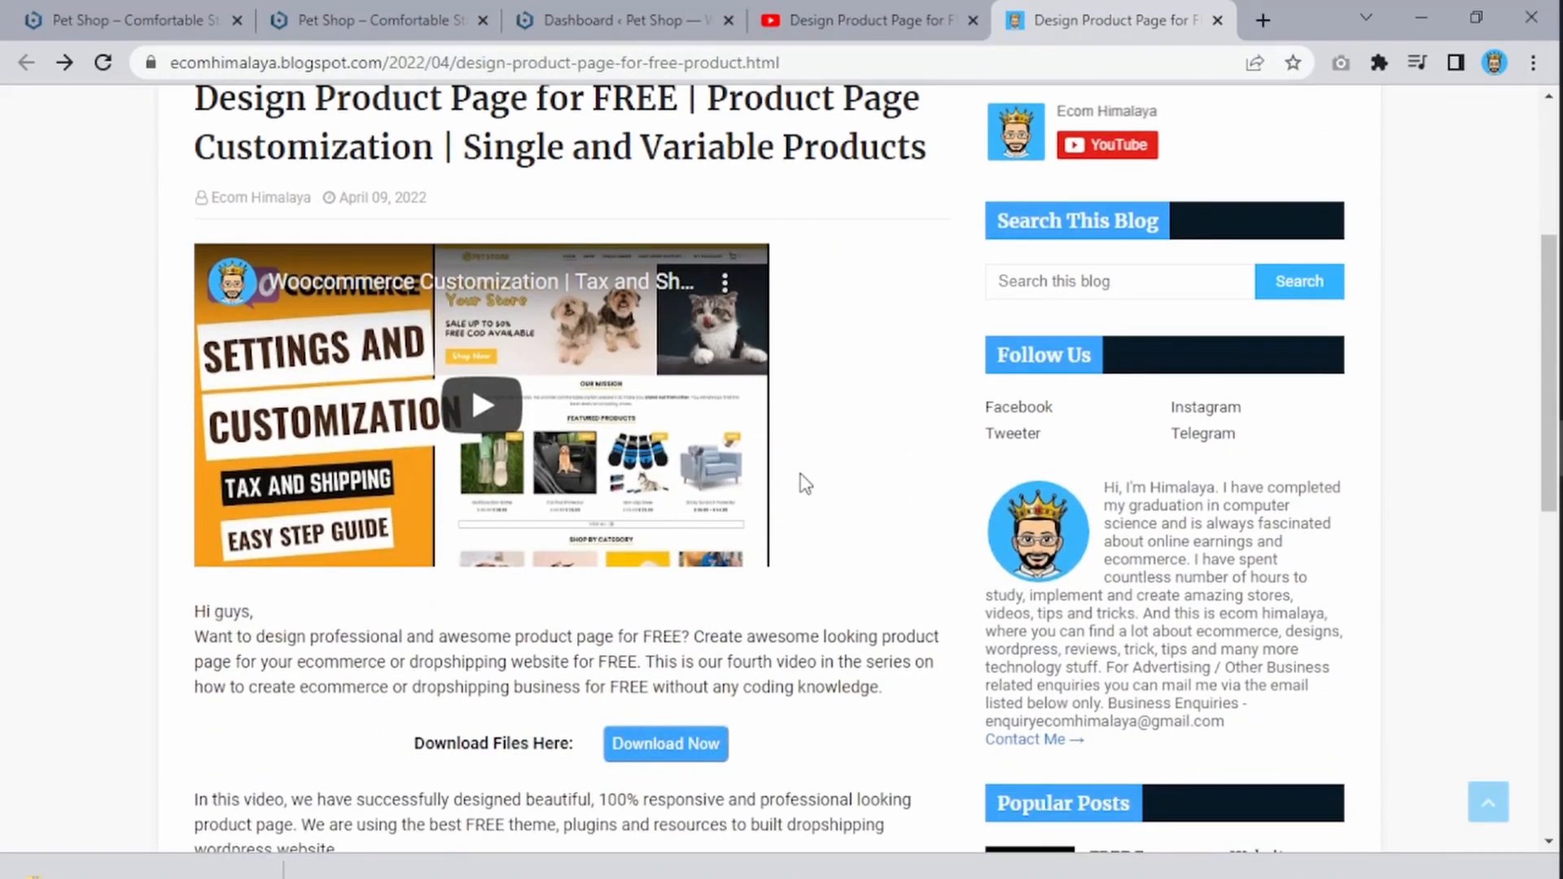
pyautogui.scroll(5, 805, 484)
pyautogui.click(215, 334)
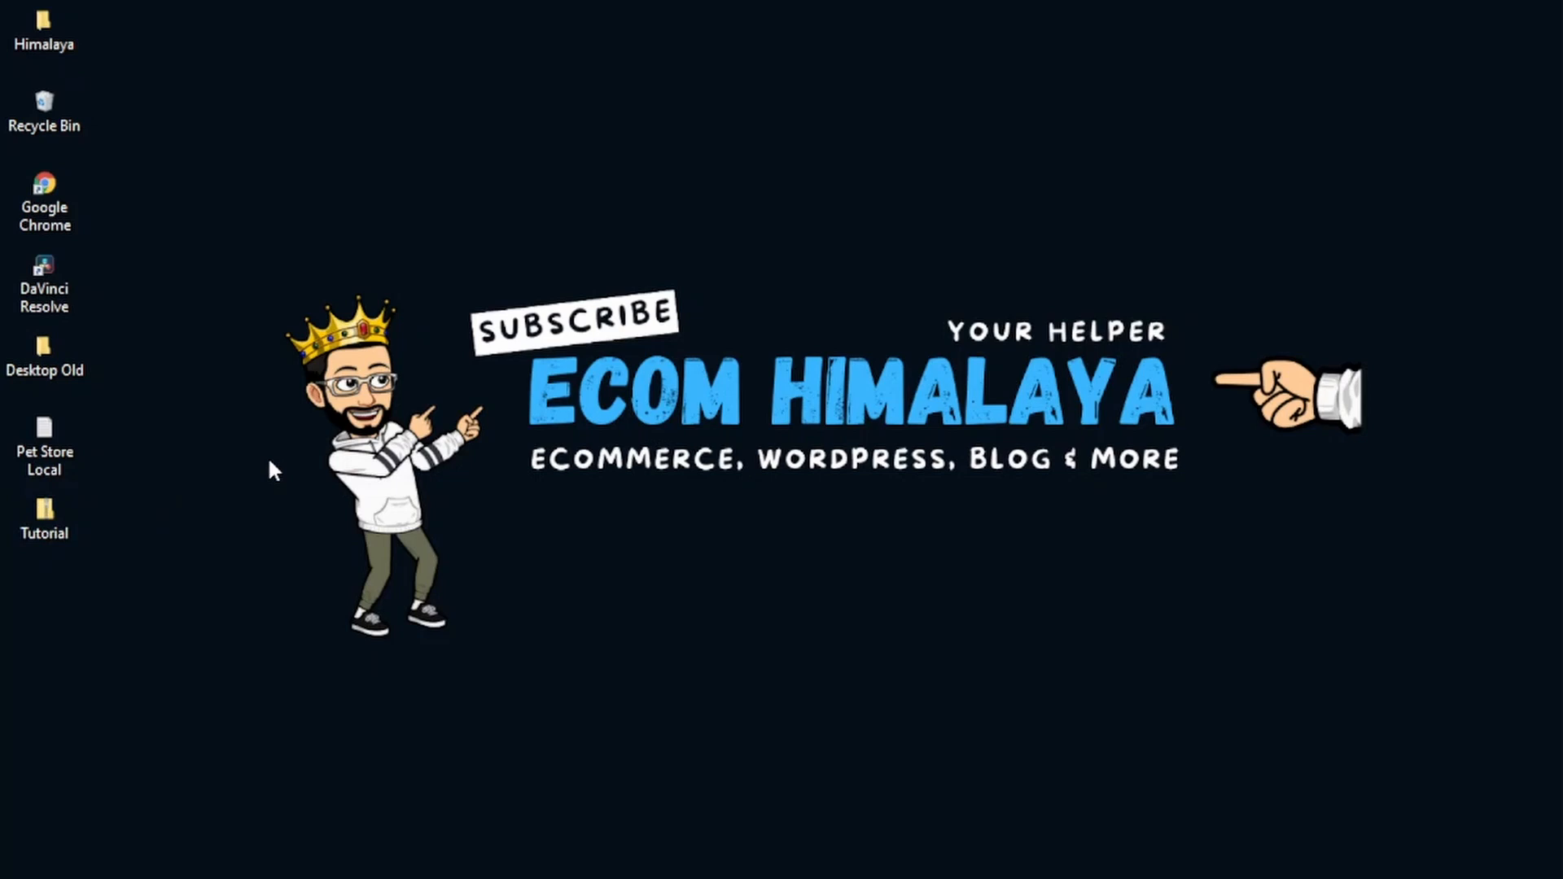
# Step: Extract the Tutorial archive on the desktop into a Tutorial folder with 7-Zip and open it
pyautogui.click(44, 520)
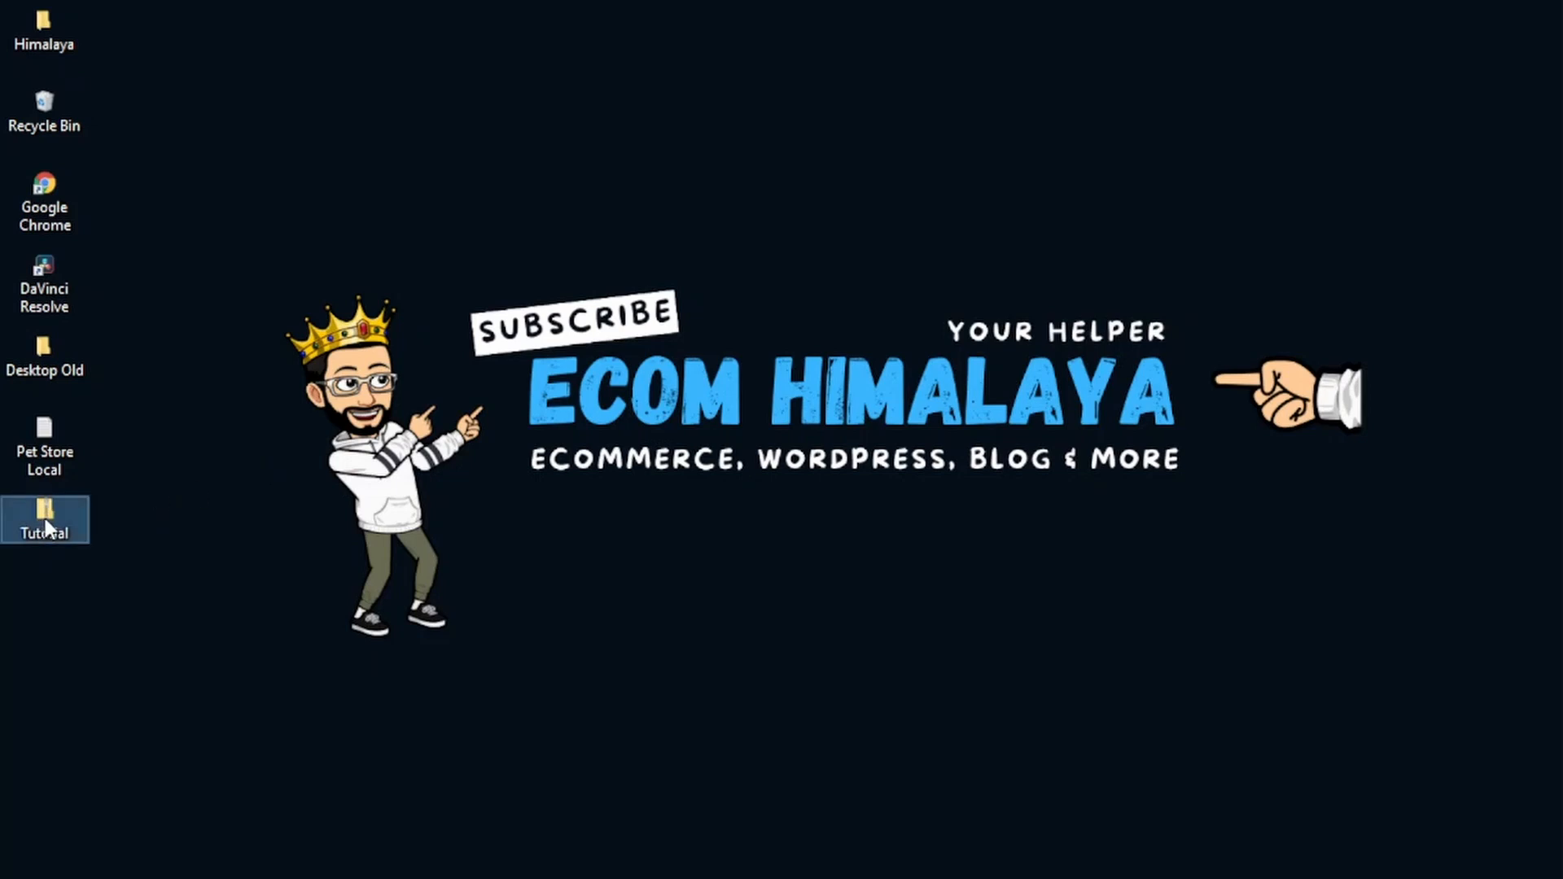
pyautogui.doubleClick(46, 519)
pyautogui.rightClick(44, 518)
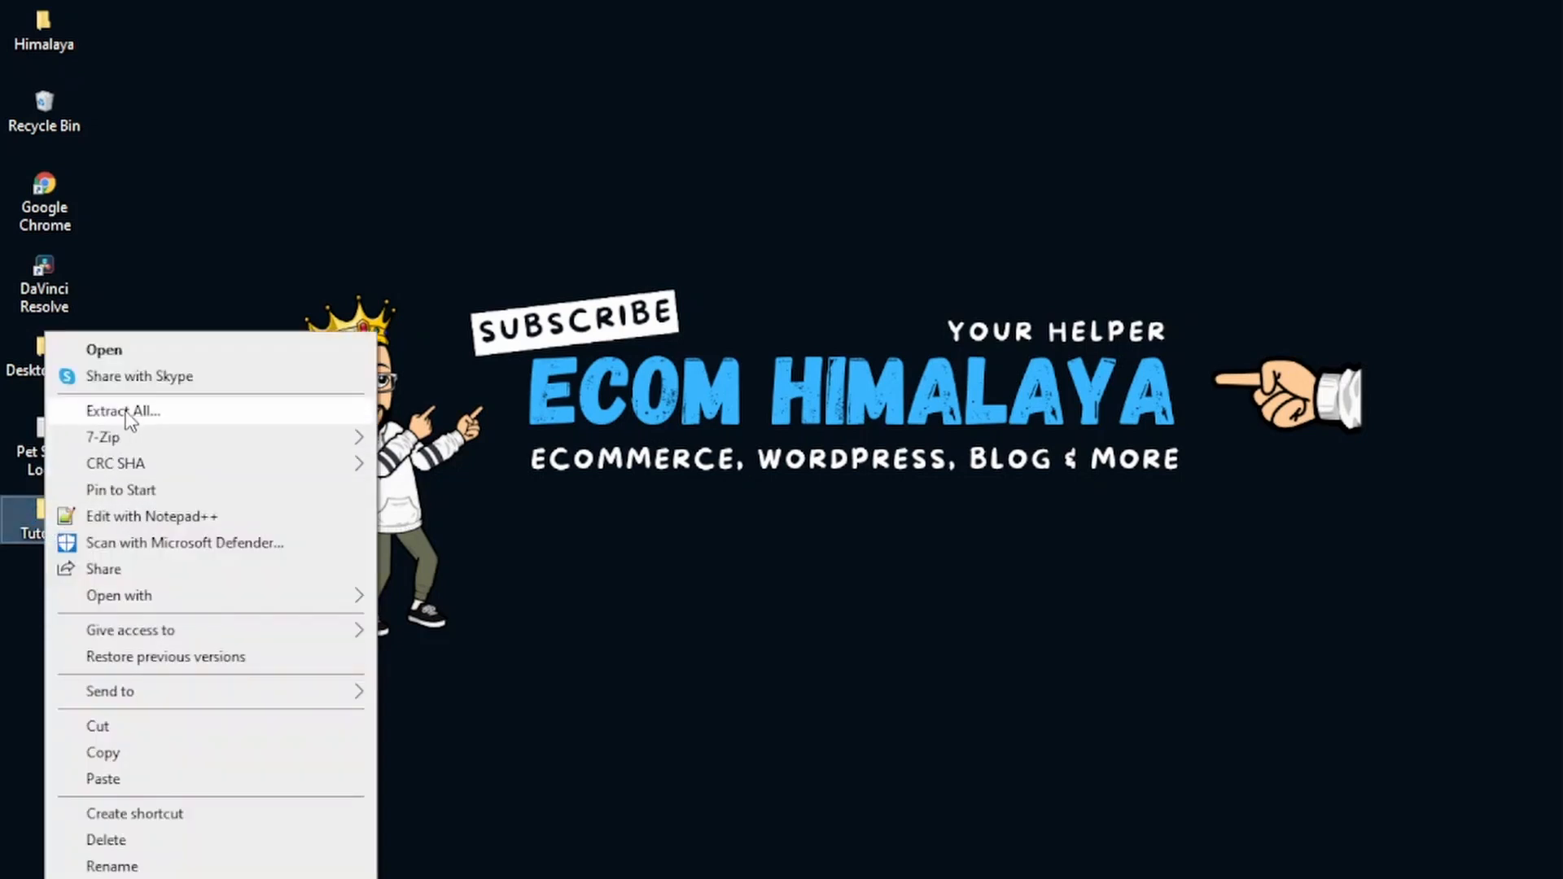
pyautogui.moveTo(155, 442)
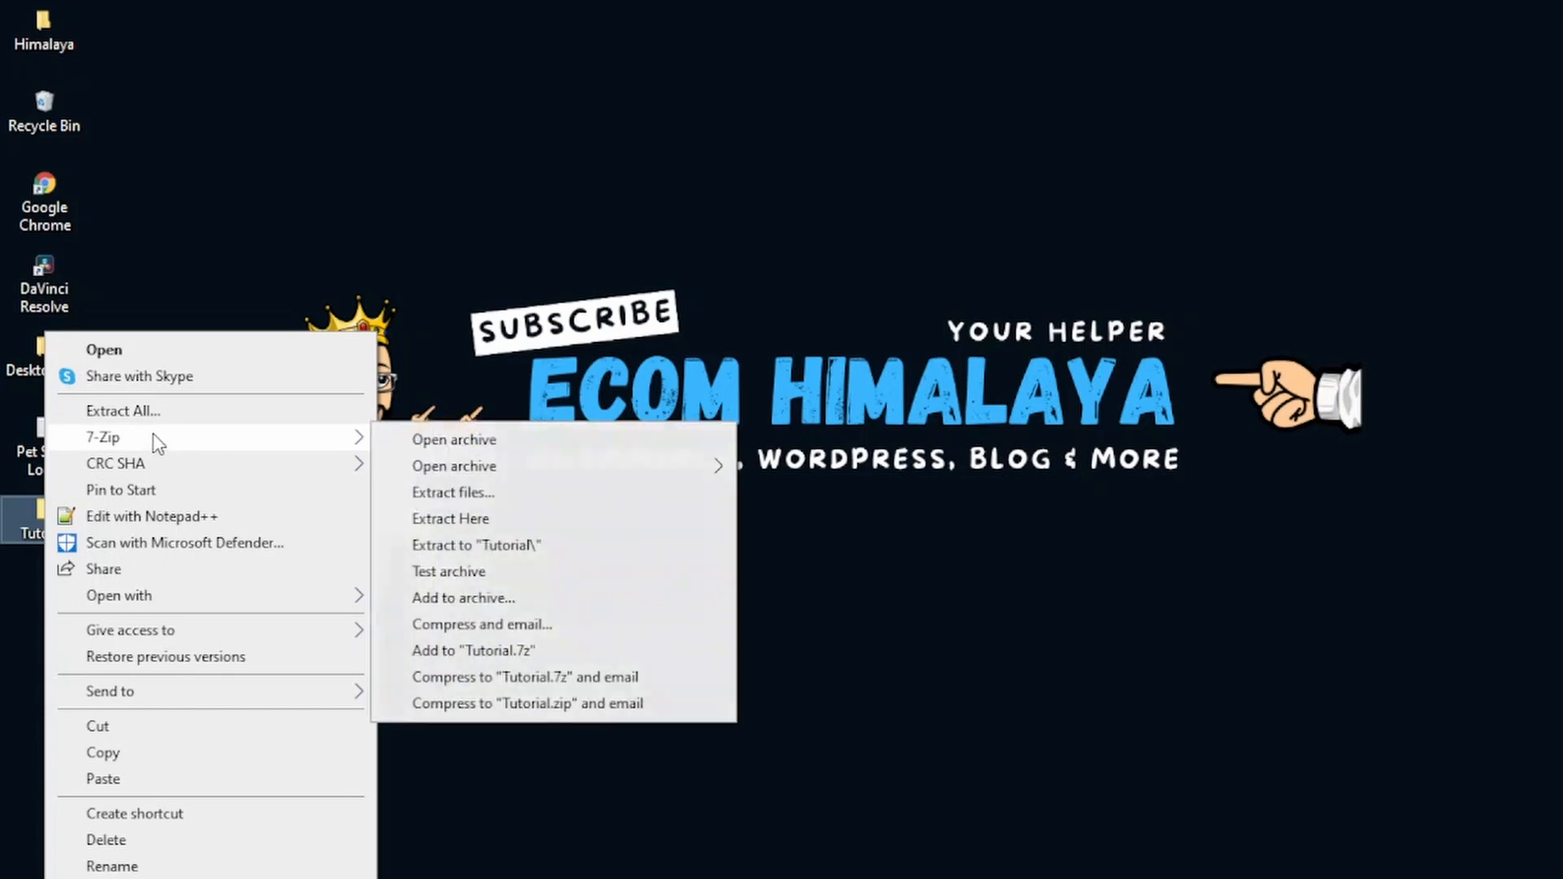
pyautogui.click(524, 545)
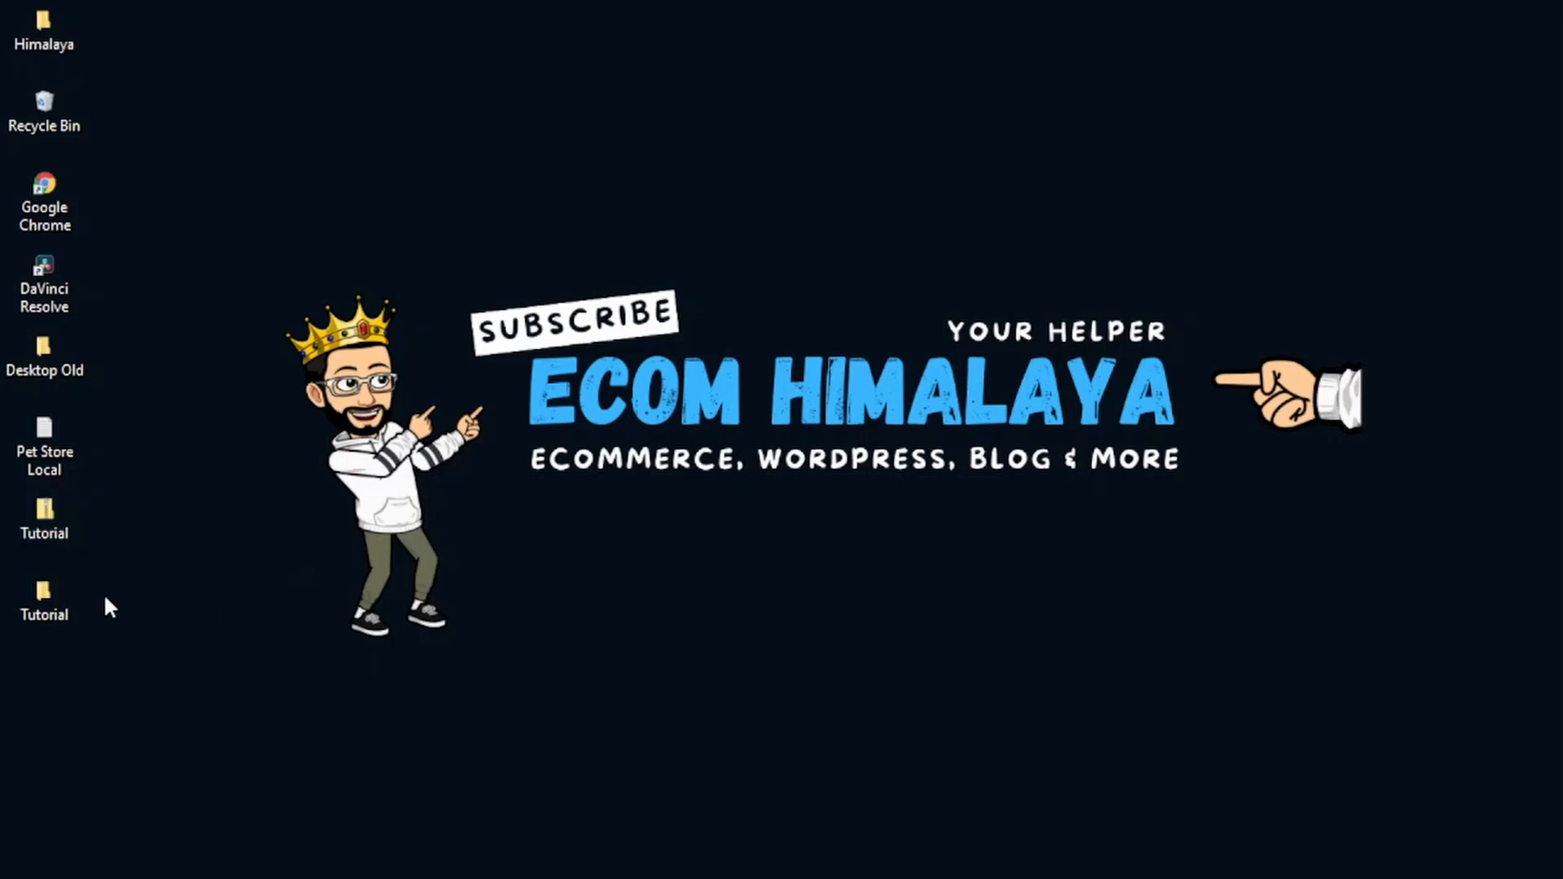
pyautogui.doubleClick(65, 603)
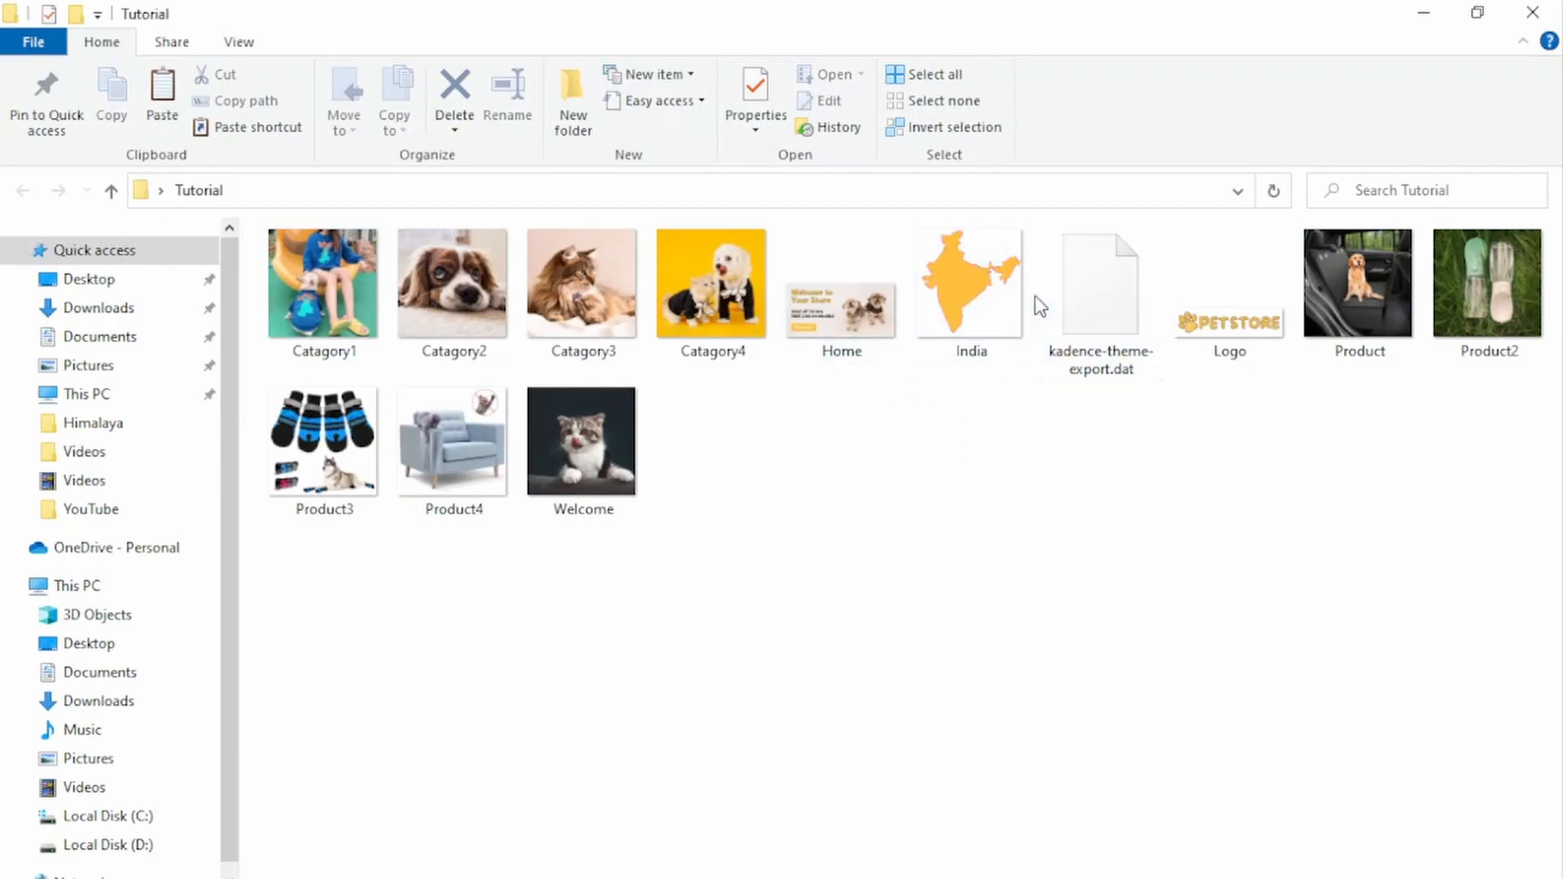
# Step: Open the Pet Shop site front end in a new browser tab and launch the Customizer from it
pyautogui.click(1092, 292)
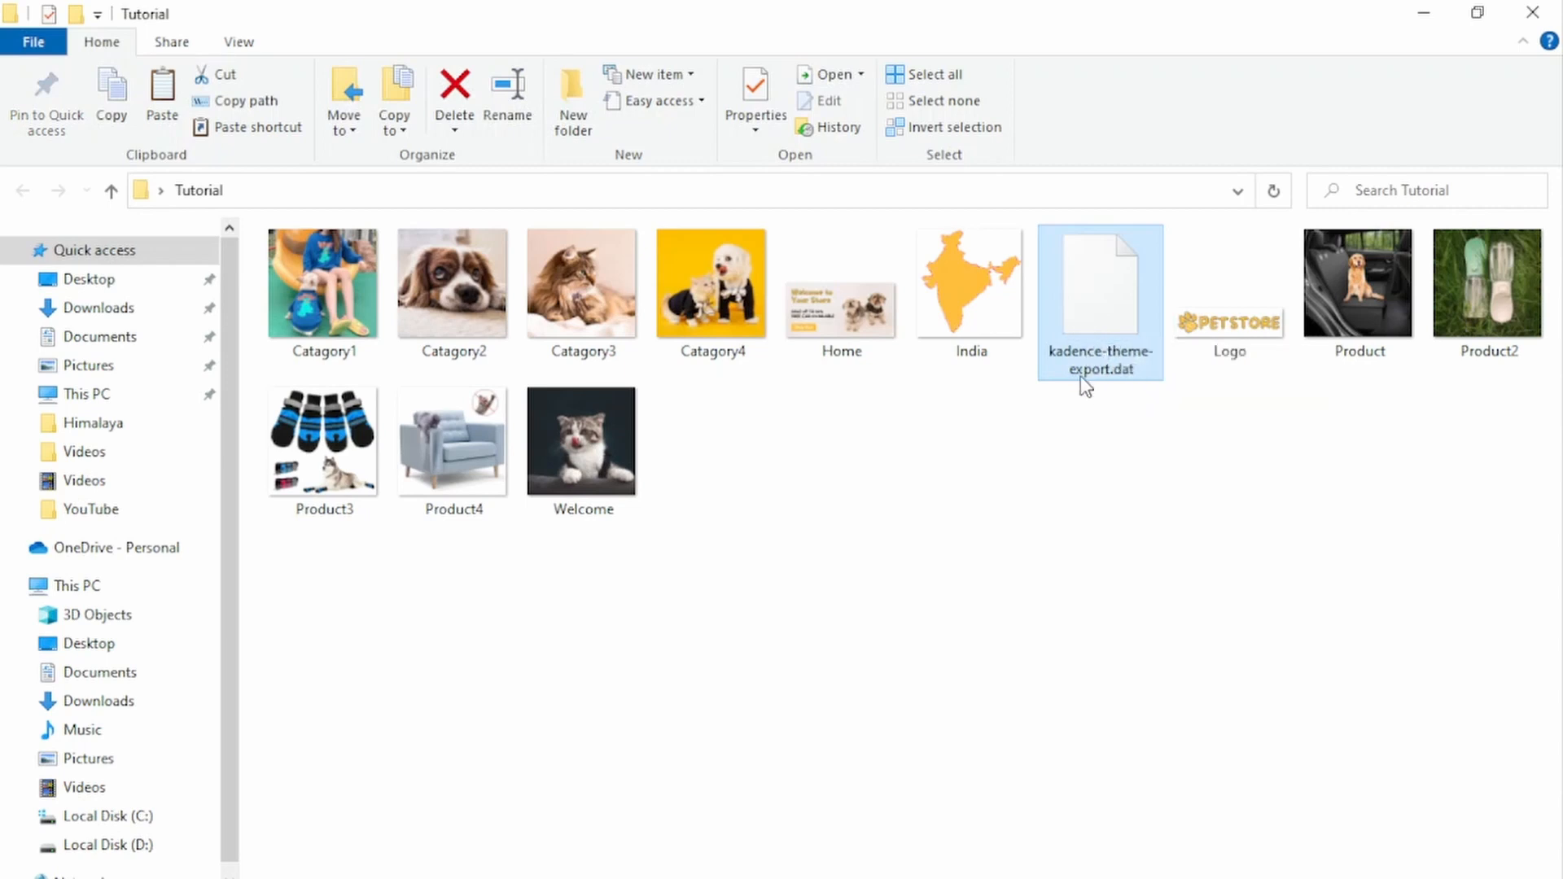
pyautogui.doubleClick(1090, 13)
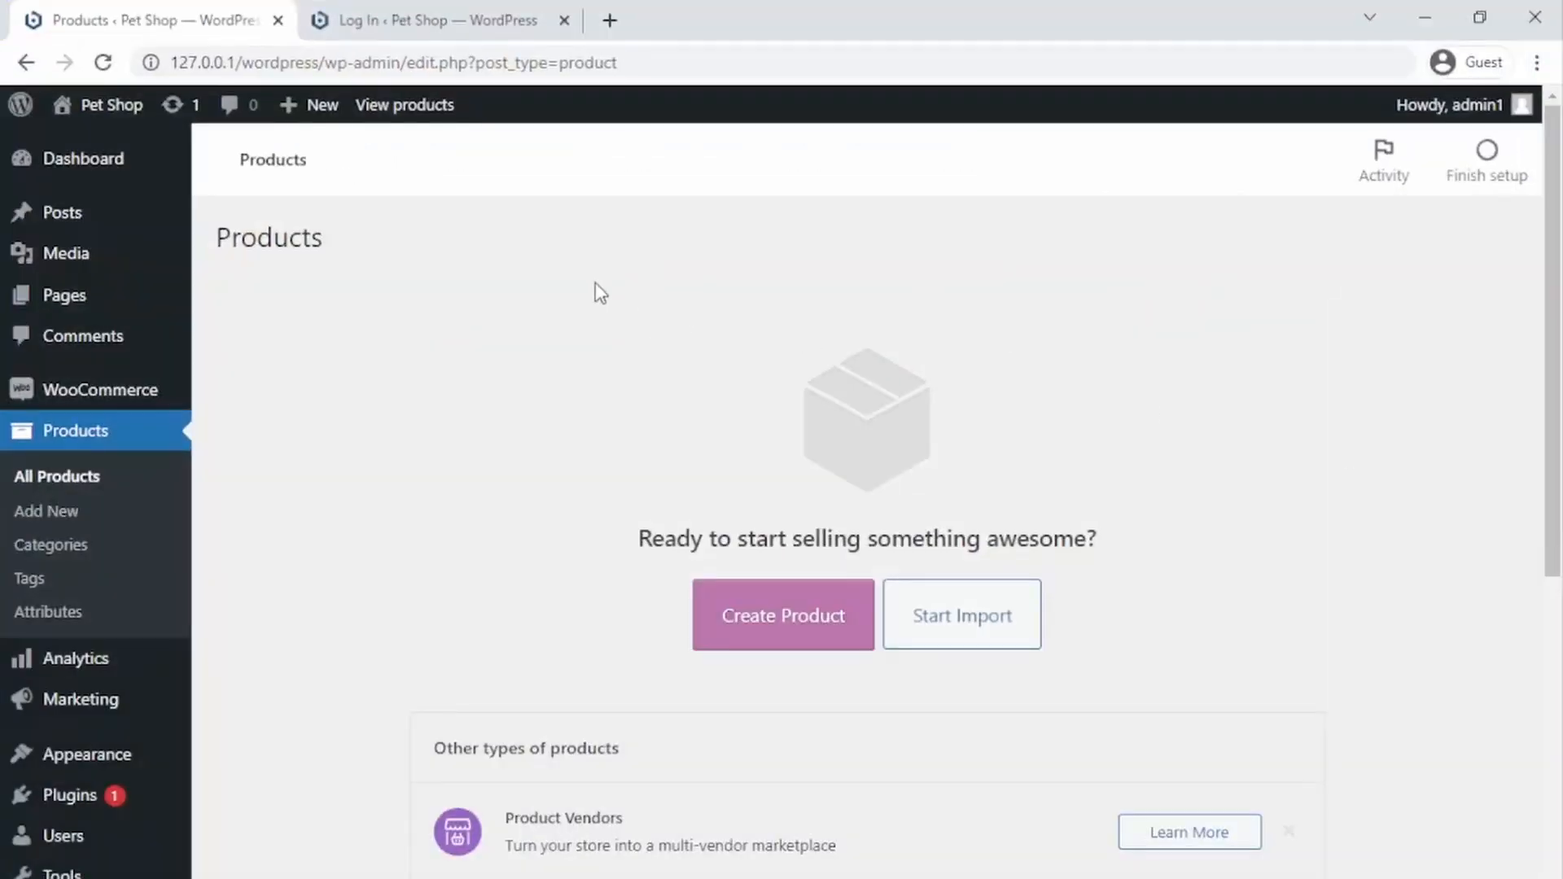
pyautogui.click(392, 16)
pyautogui.click(242, 10)
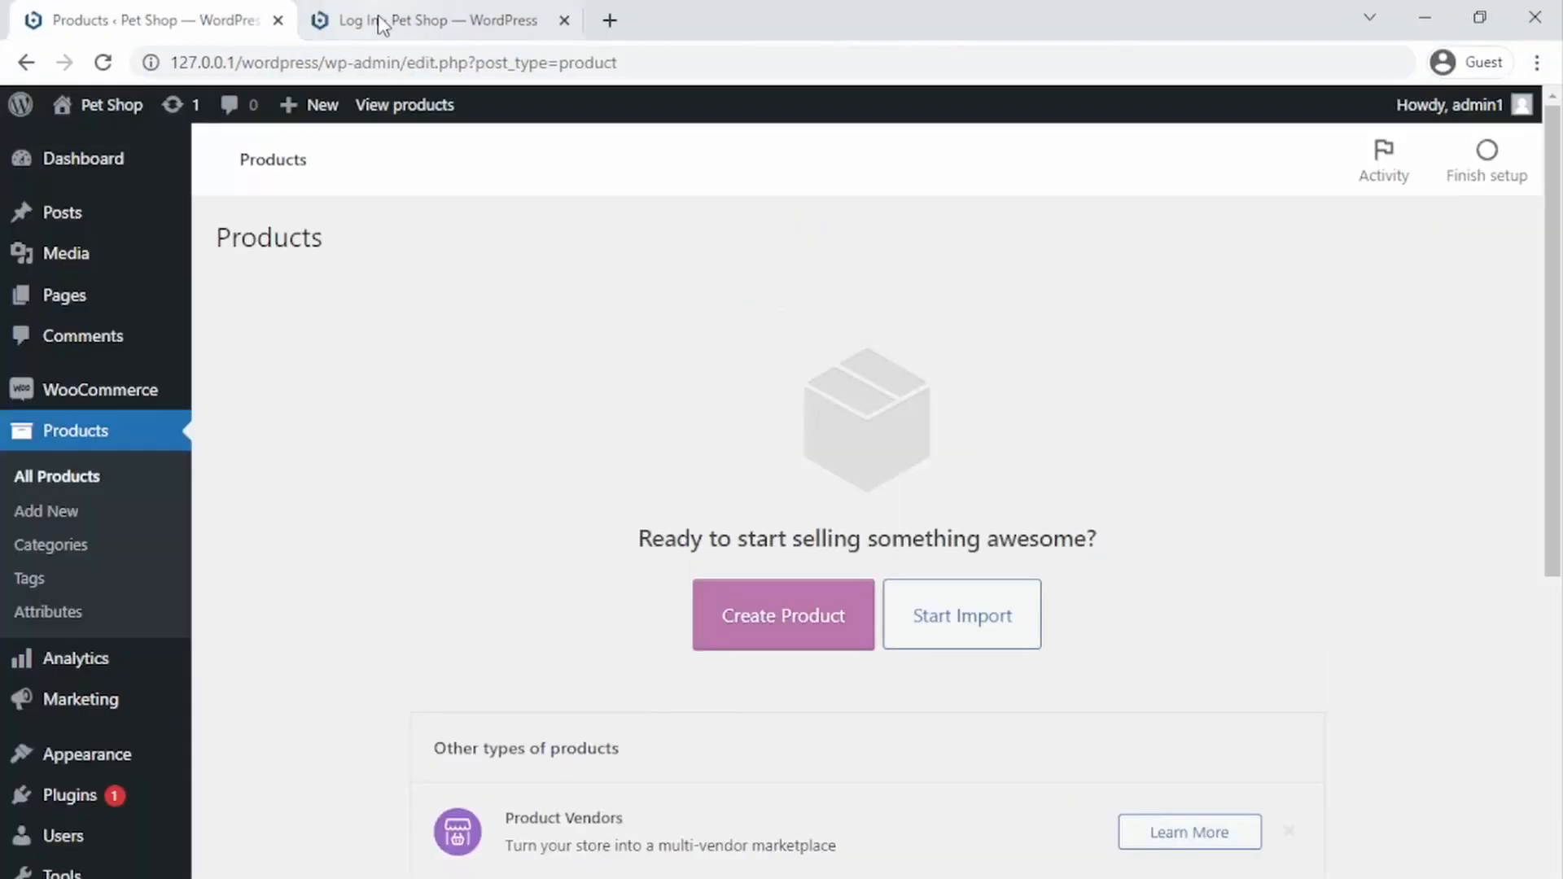
pyautogui.middleClick(105, 110)
pyautogui.click(479, 24)
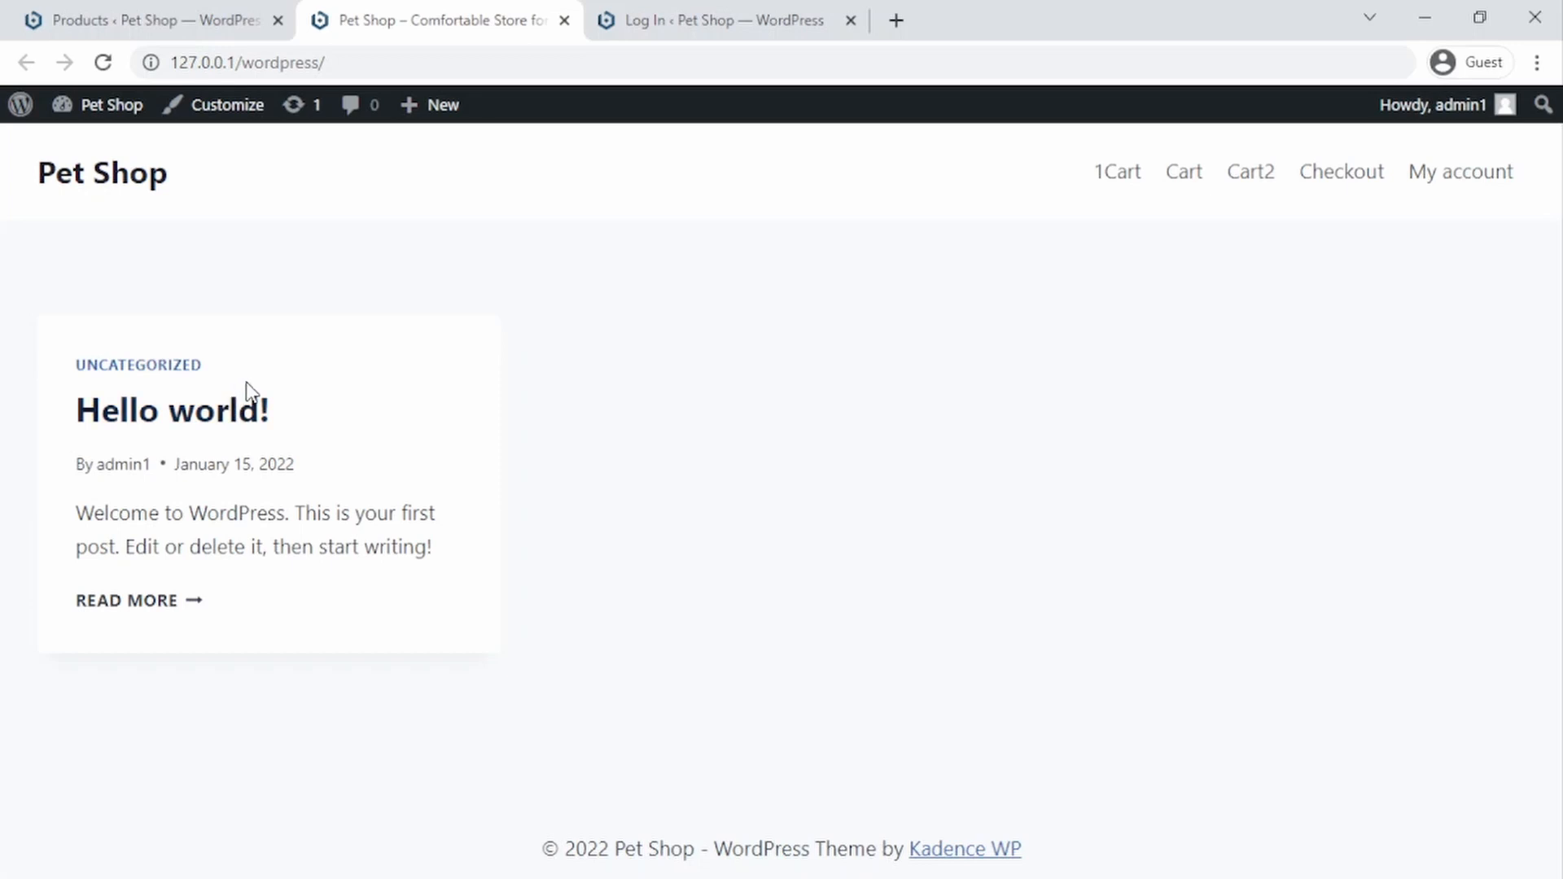
pyautogui.click(218, 115)
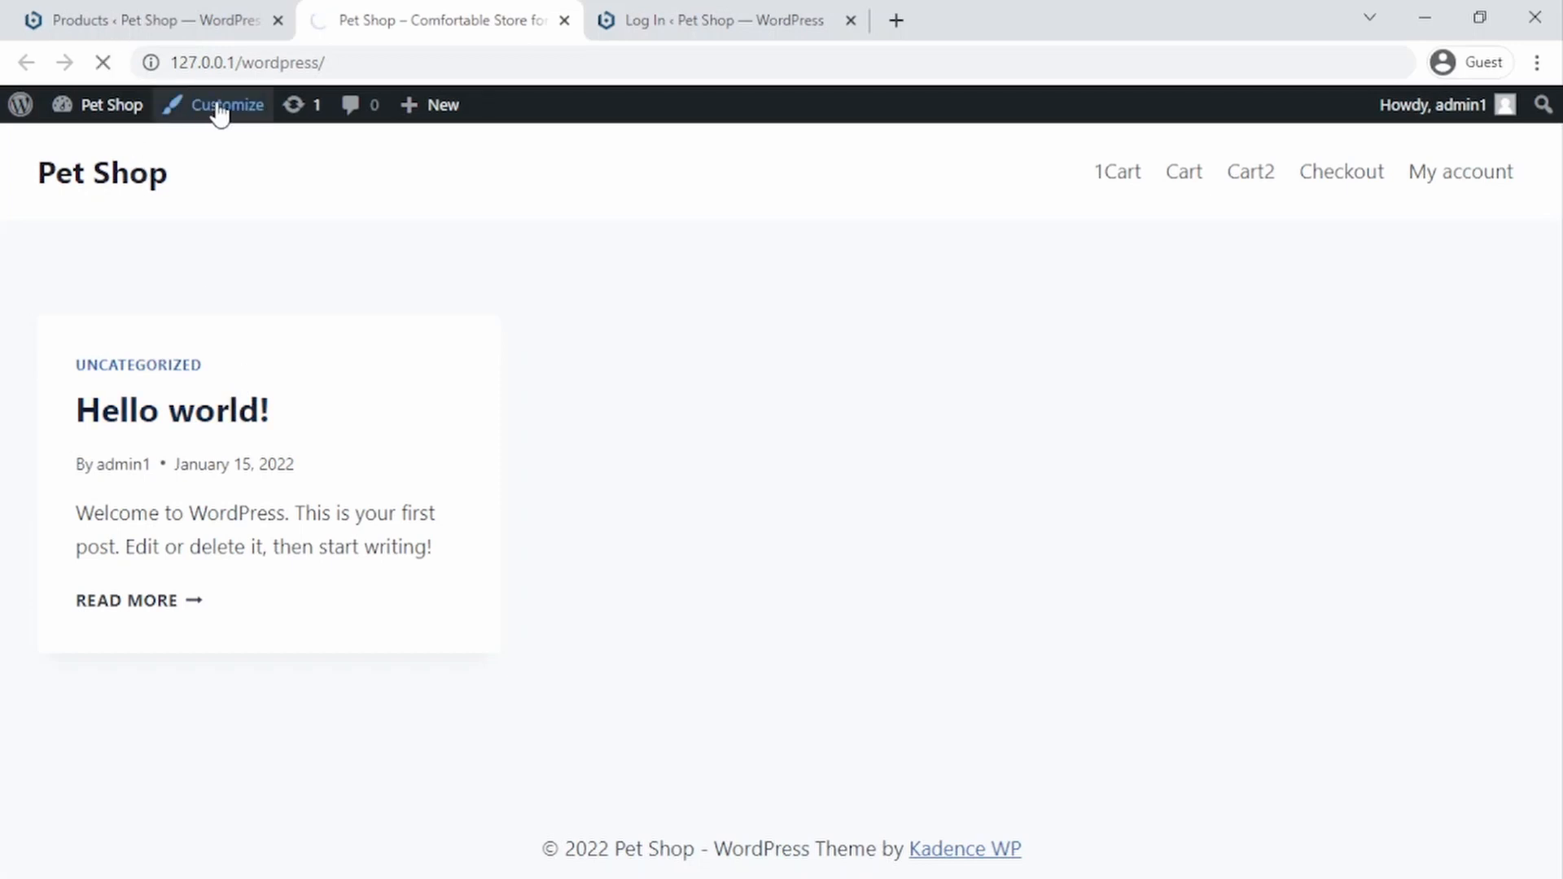
pyautogui.click(167, 8)
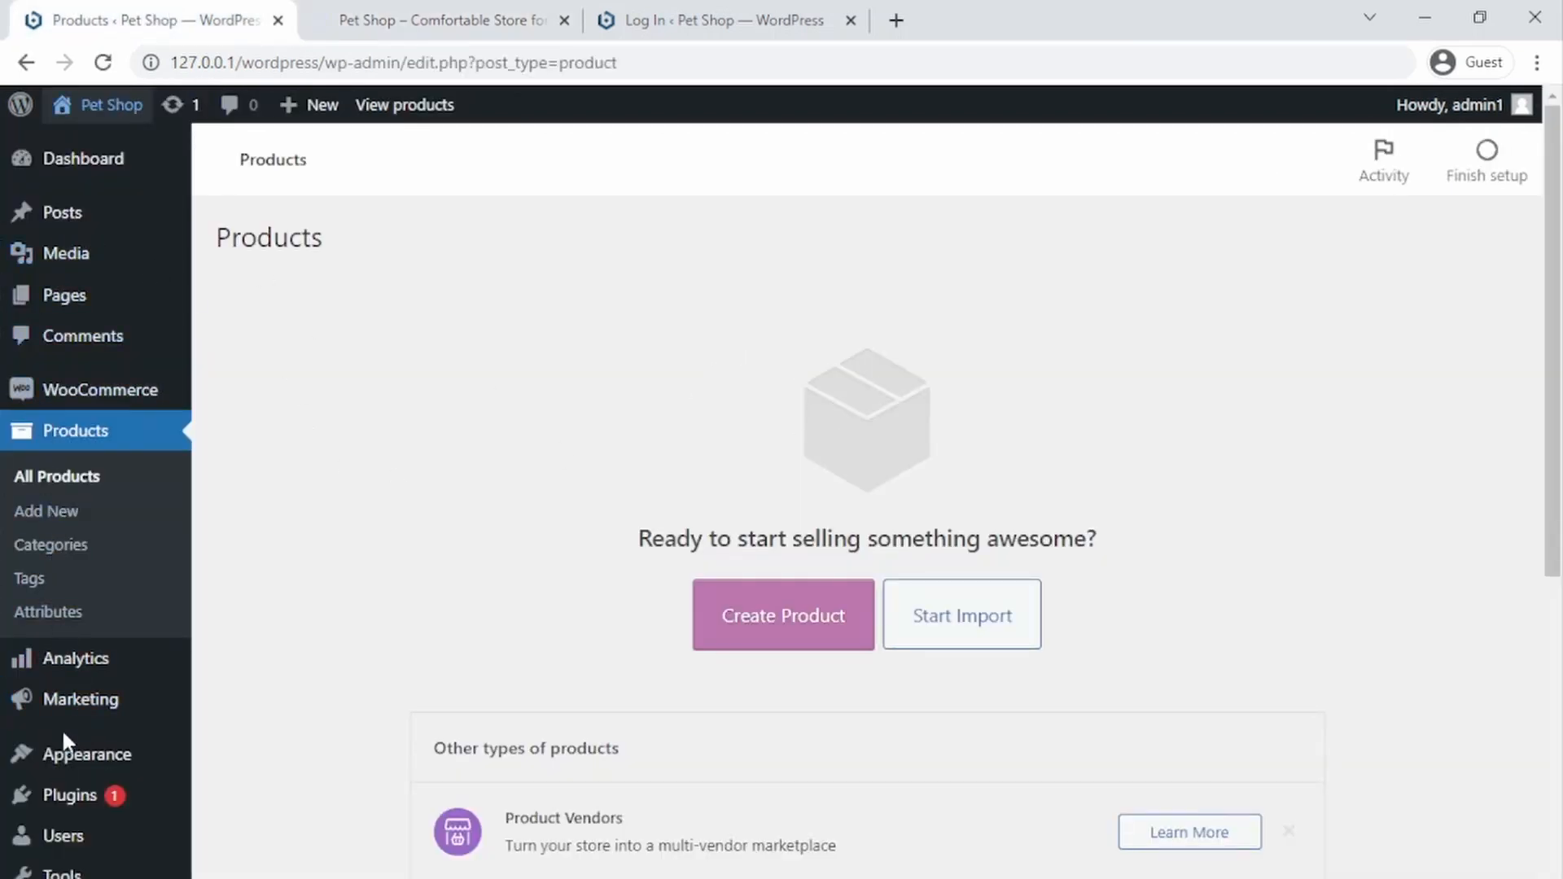
# Step: Open the Installed Plugins list and open the Add New plugins page in a separate tab
pyautogui.moveTo(77, 786)
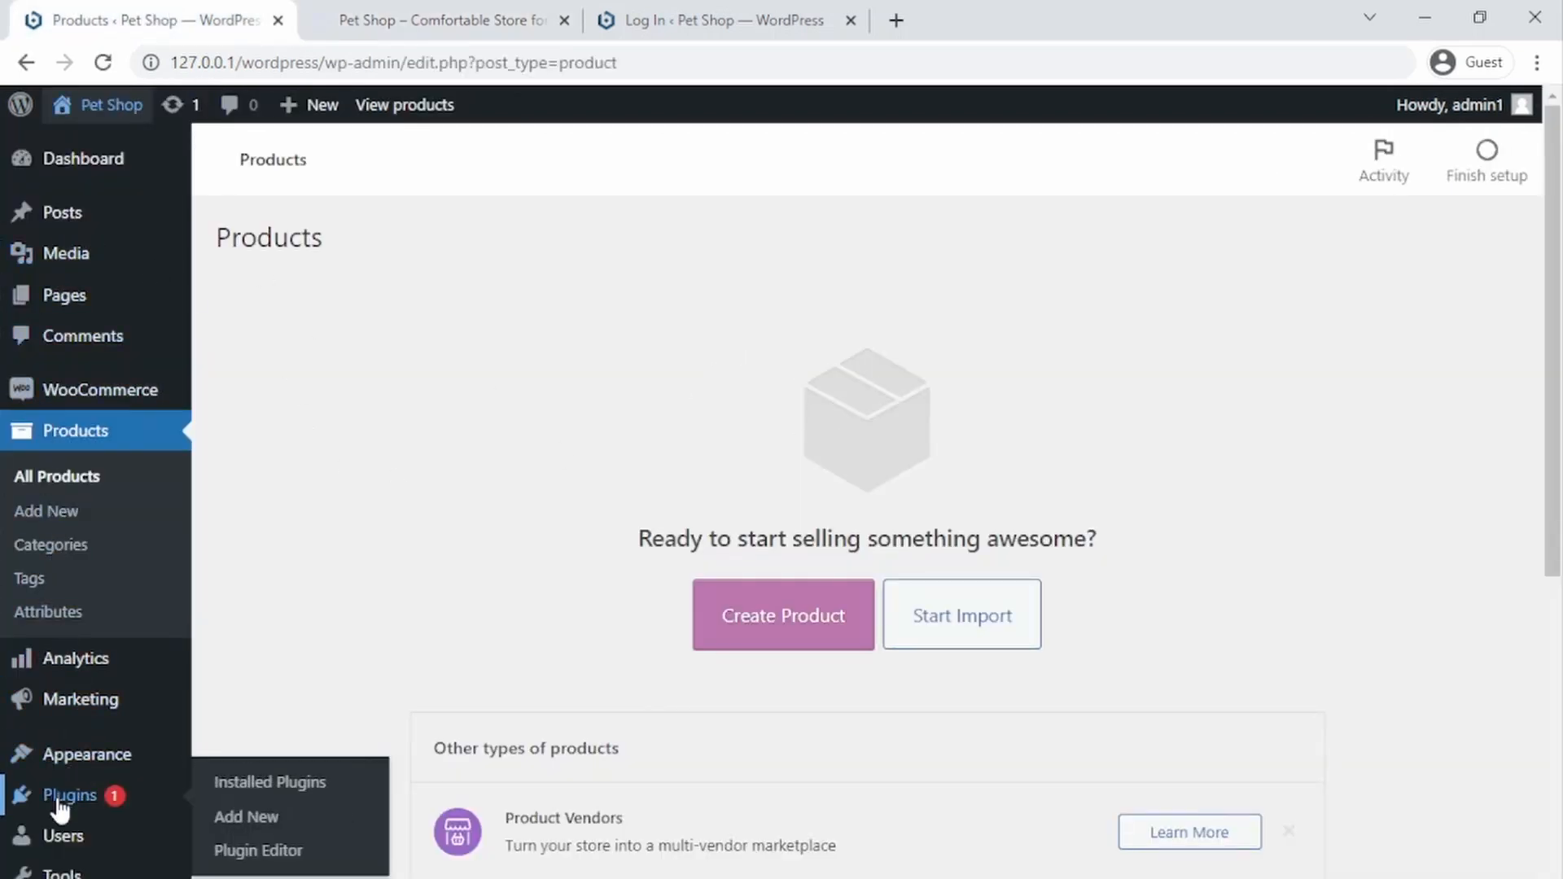
pyautogui.click(230, 785)
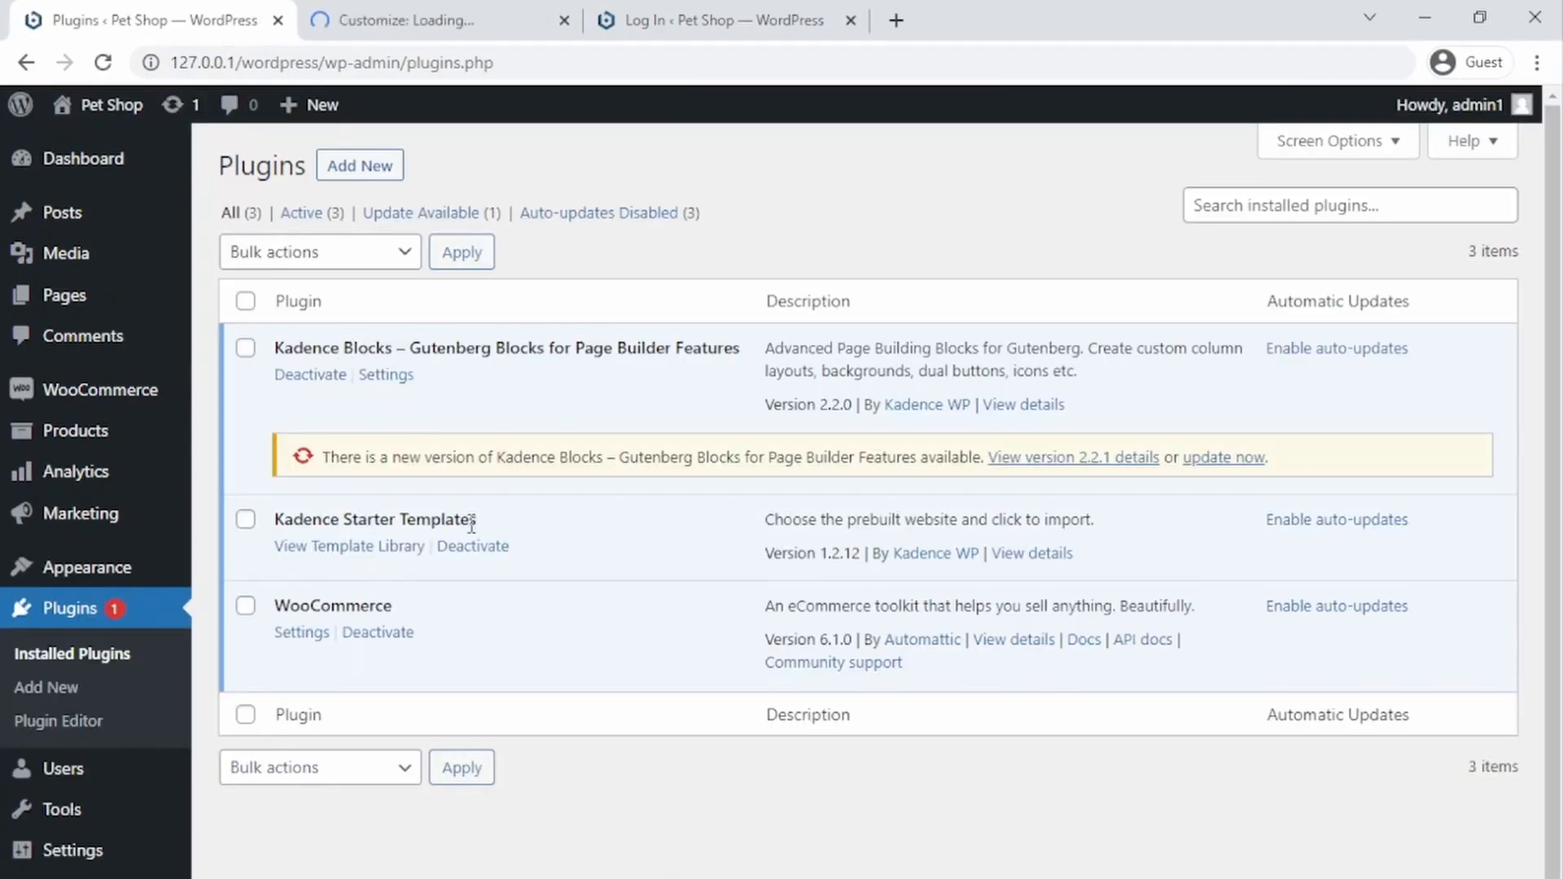
pyautogui.moveTo(503, 525); pyautogui.dragTo(283, 521)
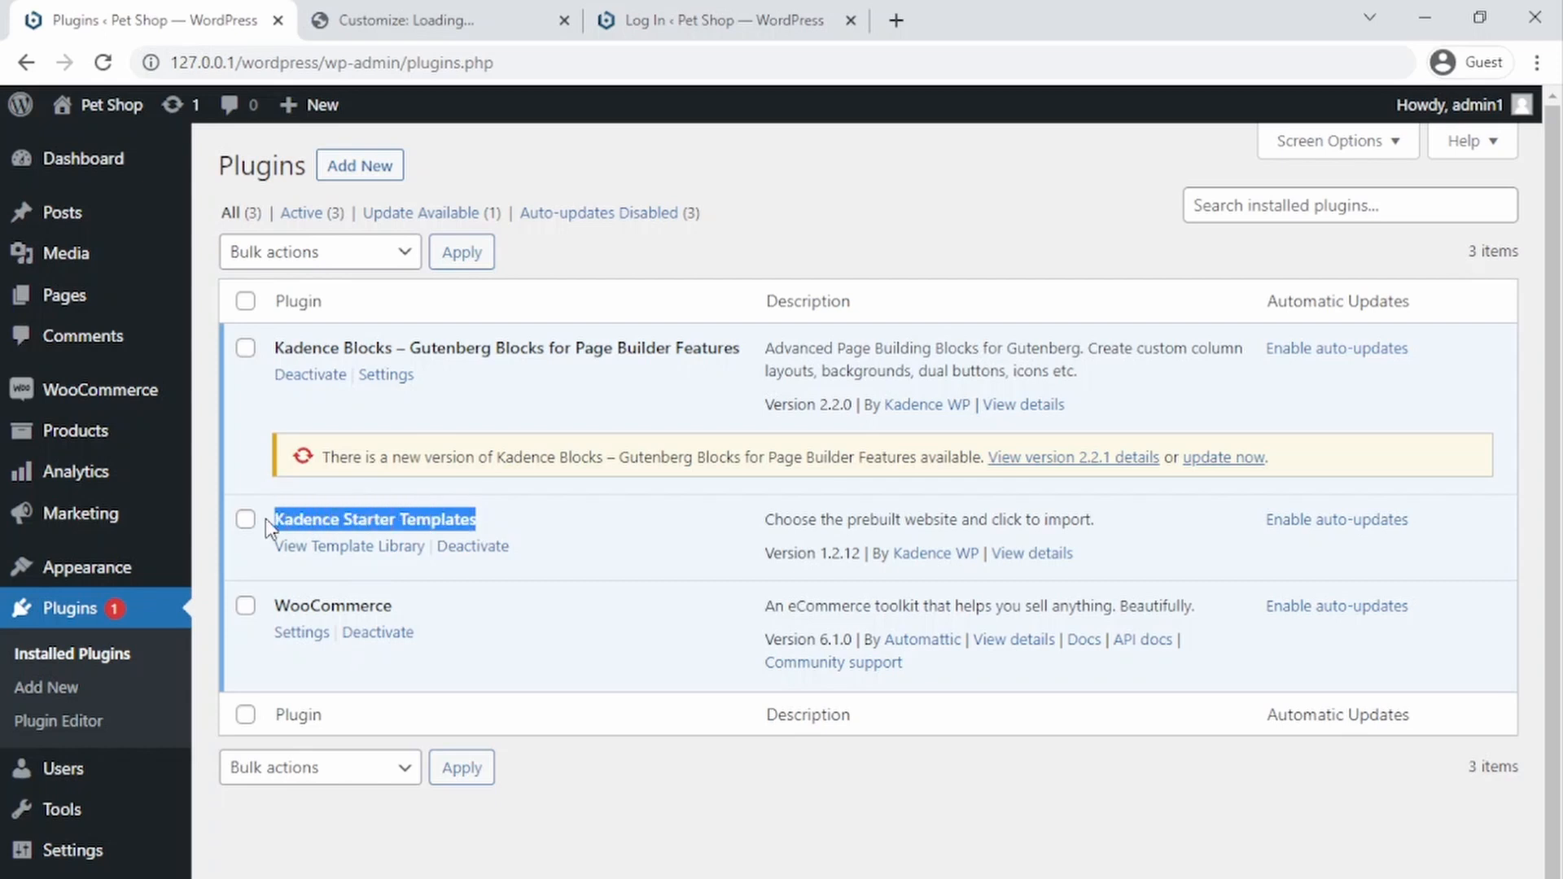
pyautogui.click(521, 518)
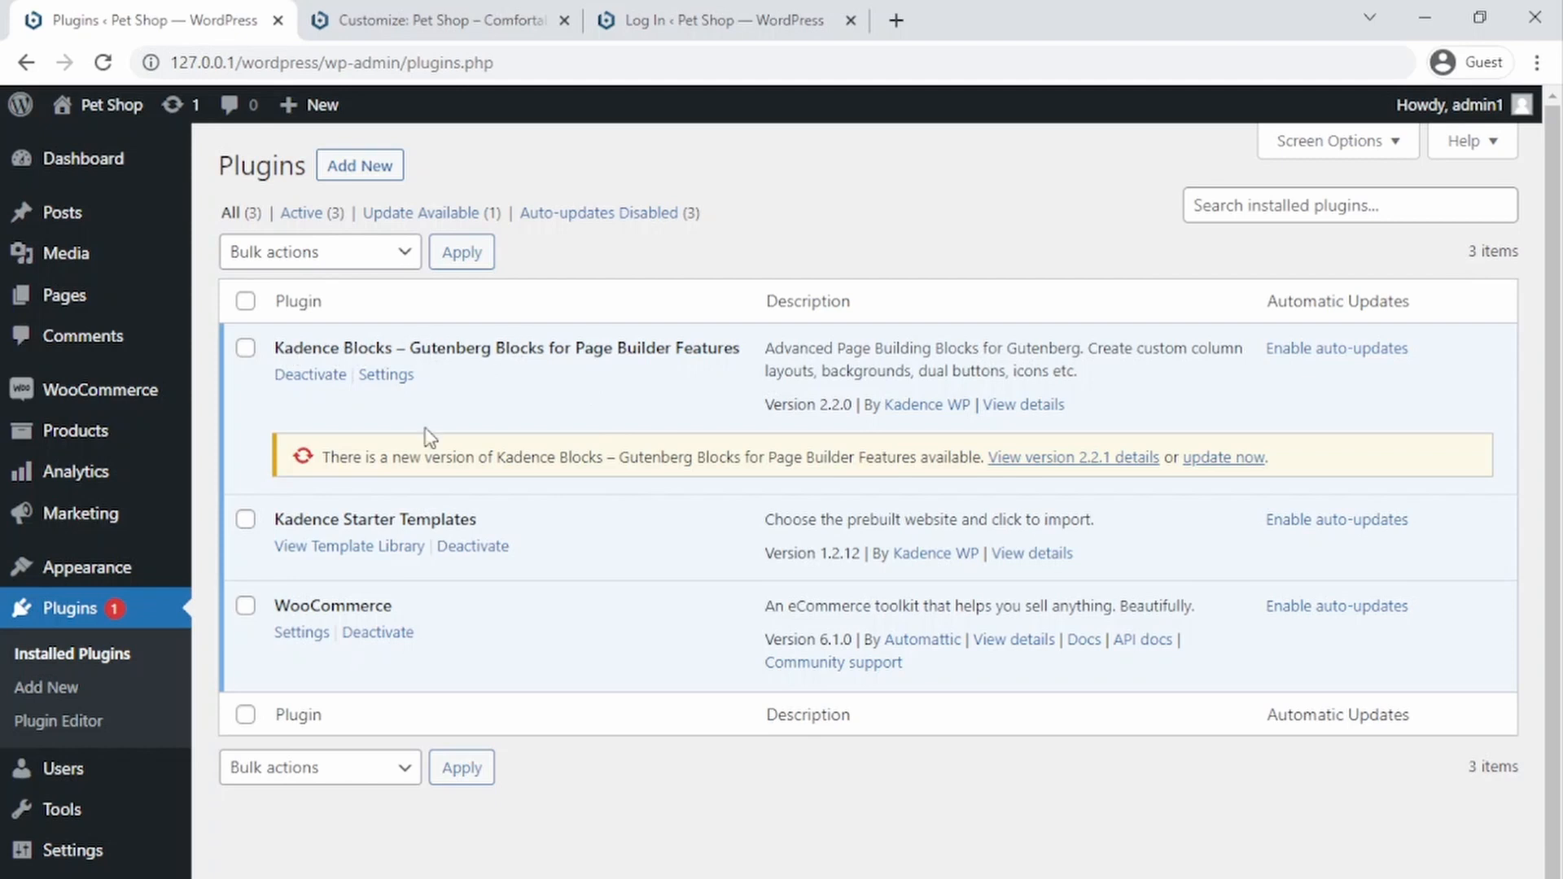
pyautogui.middleClick(367, 175)
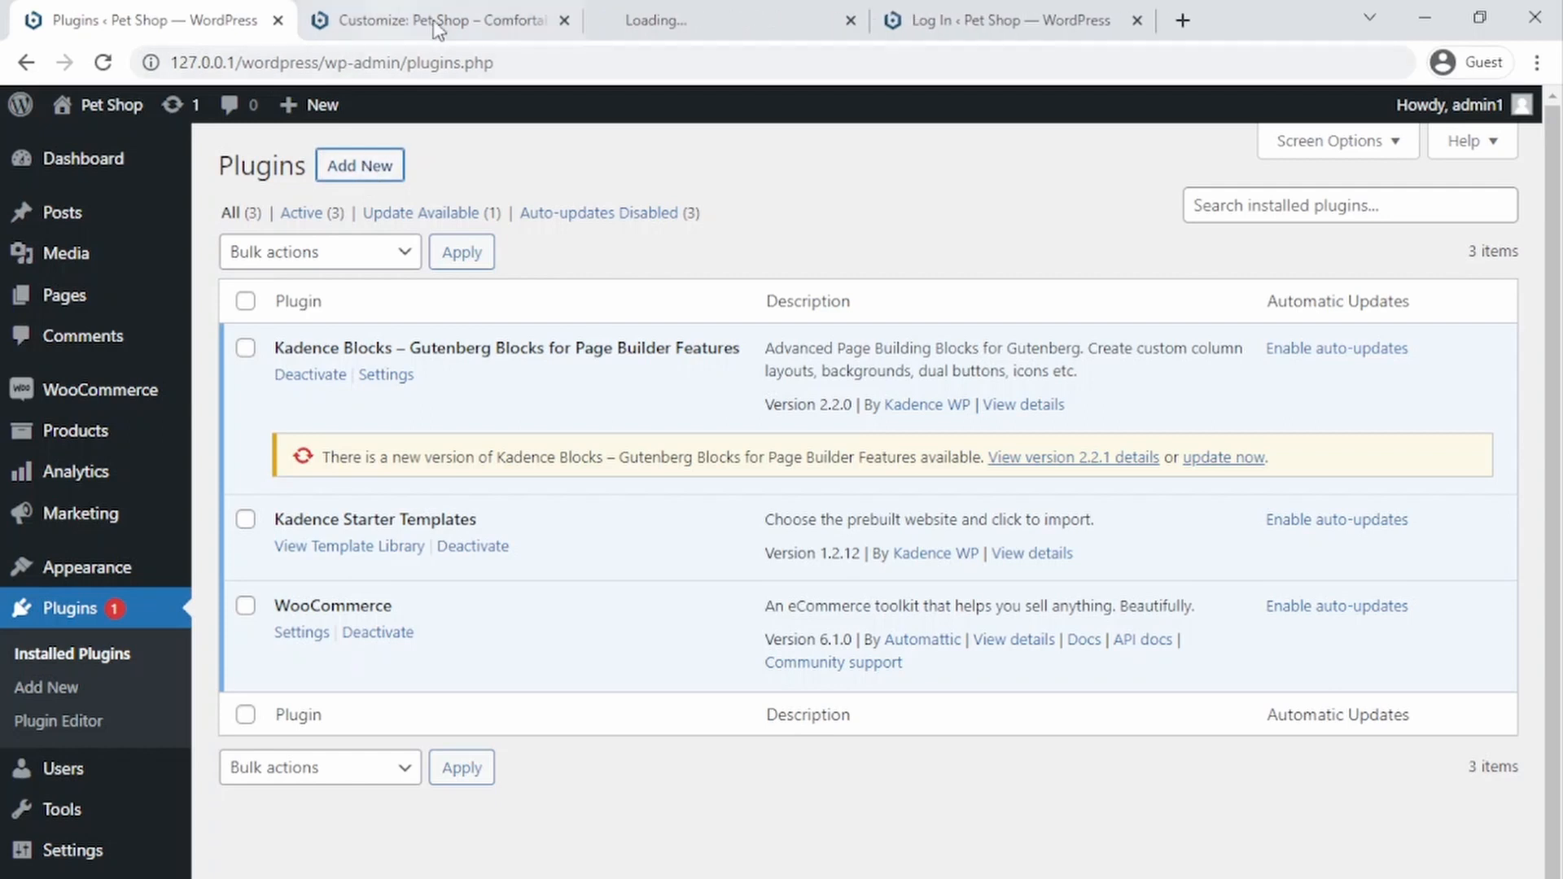
pyautogui.moveTo(651, 19); pyautogui.dragTo(423, 12)
# Step: Copy the Kadence Blocks – Gutenberg Blocks for Page Builder Features plugin name and search Add Plugins for it
pyautogui.click(168, 11)
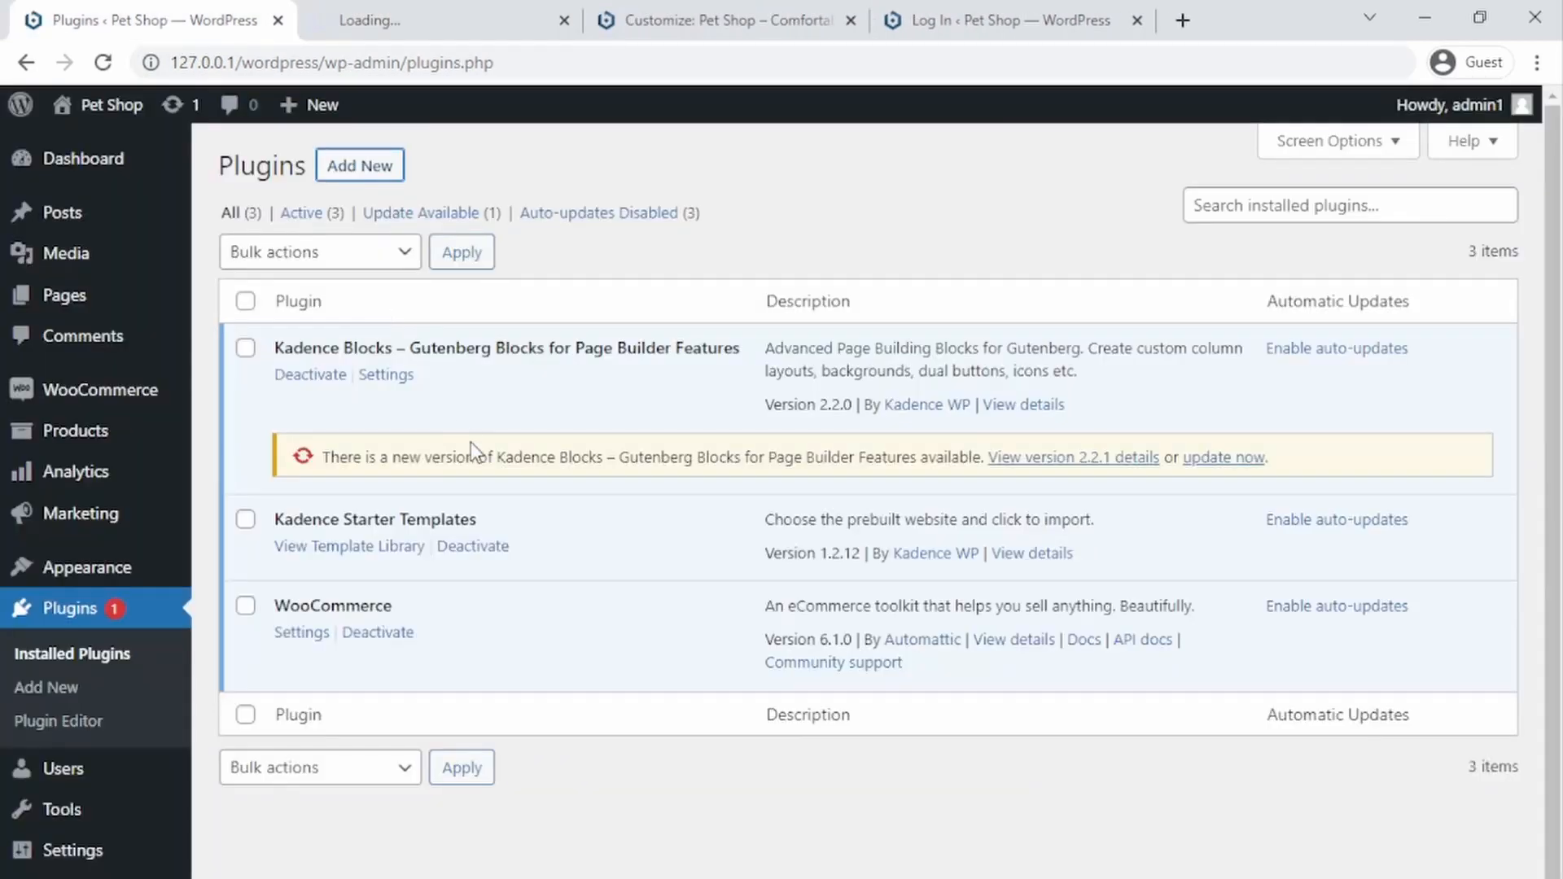
pyautogui.moveTo(287, 348)
pyautogui.mouseDown()
pyautogui.moveTo(756, 345)
pyautogui.moveTo(283, 347)
pyautogui.mouseUp()
pyautogui.click(748, 369)
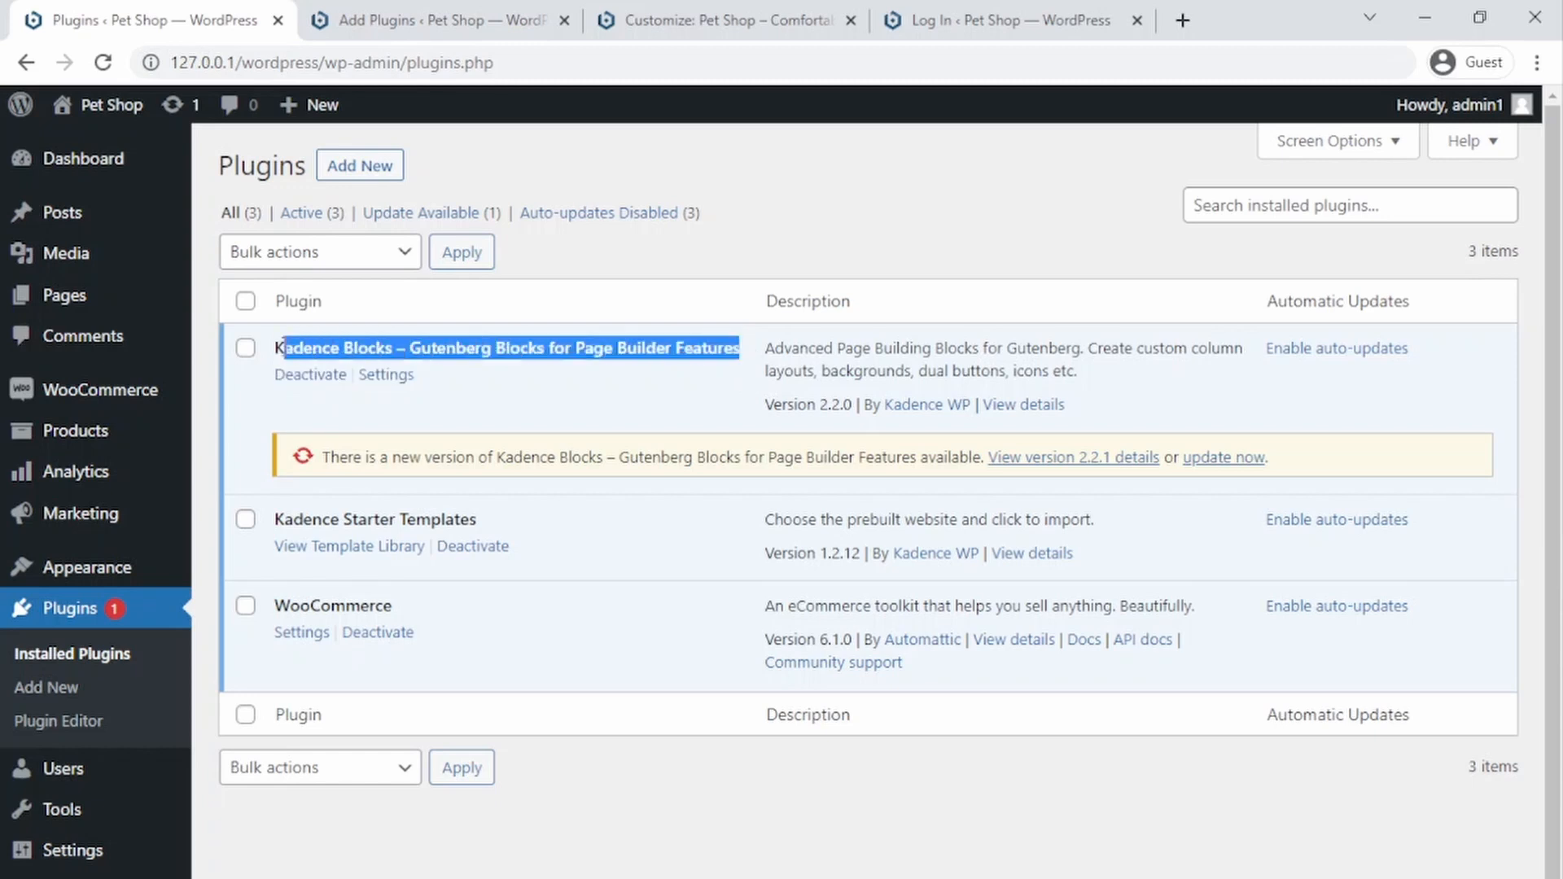
pyautogui.click(395, 25)
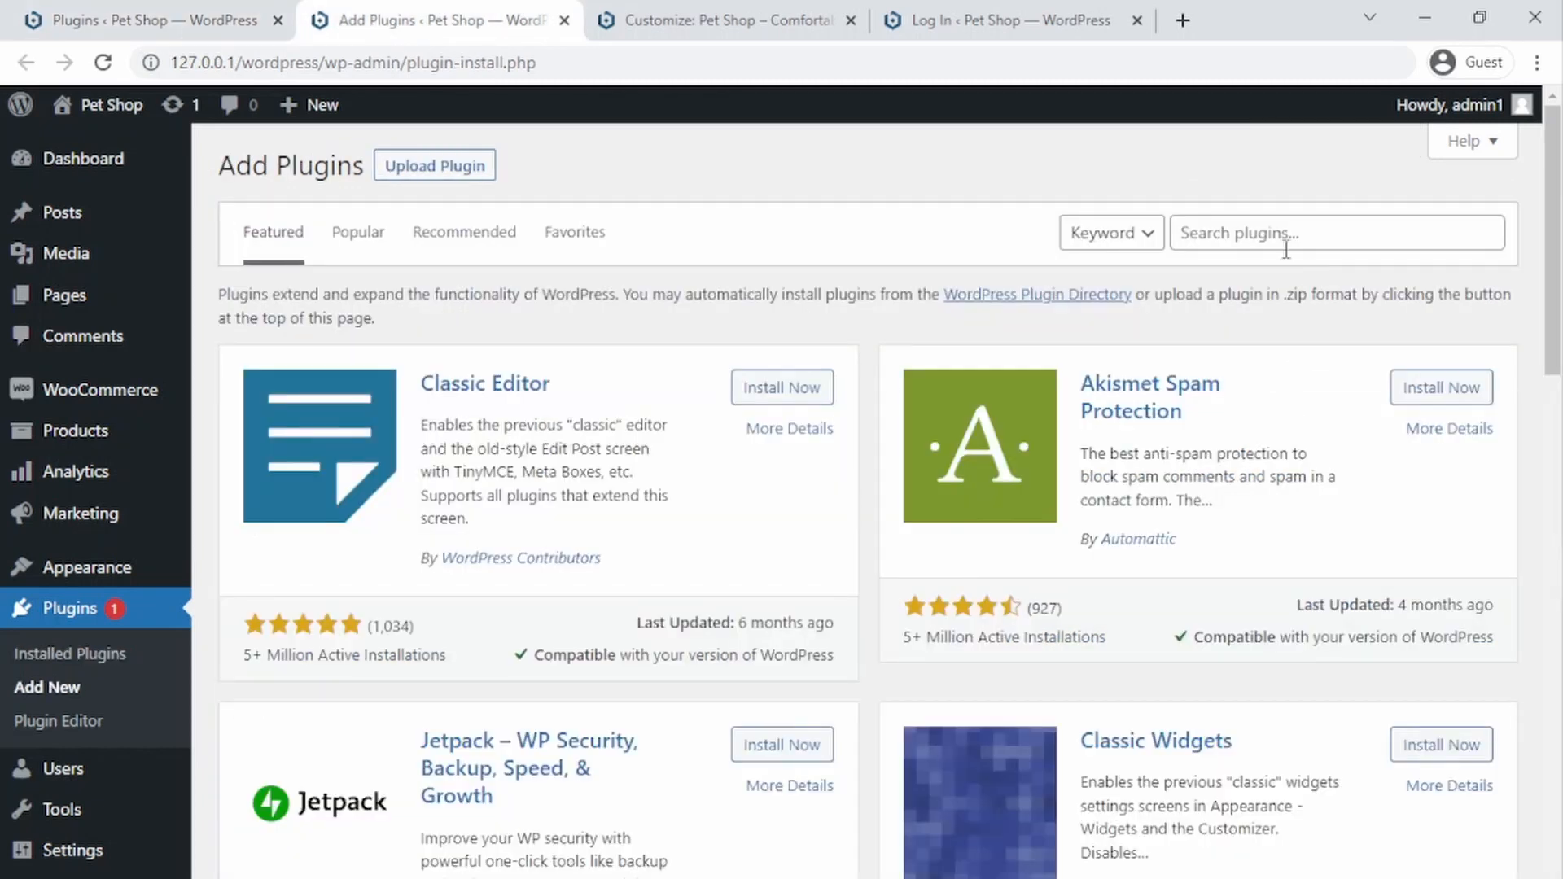
pyautogui.click(1268, 234)
pyautogui.write('Kadence Blocks – Gutenberg Blocks for Page Builder Features')
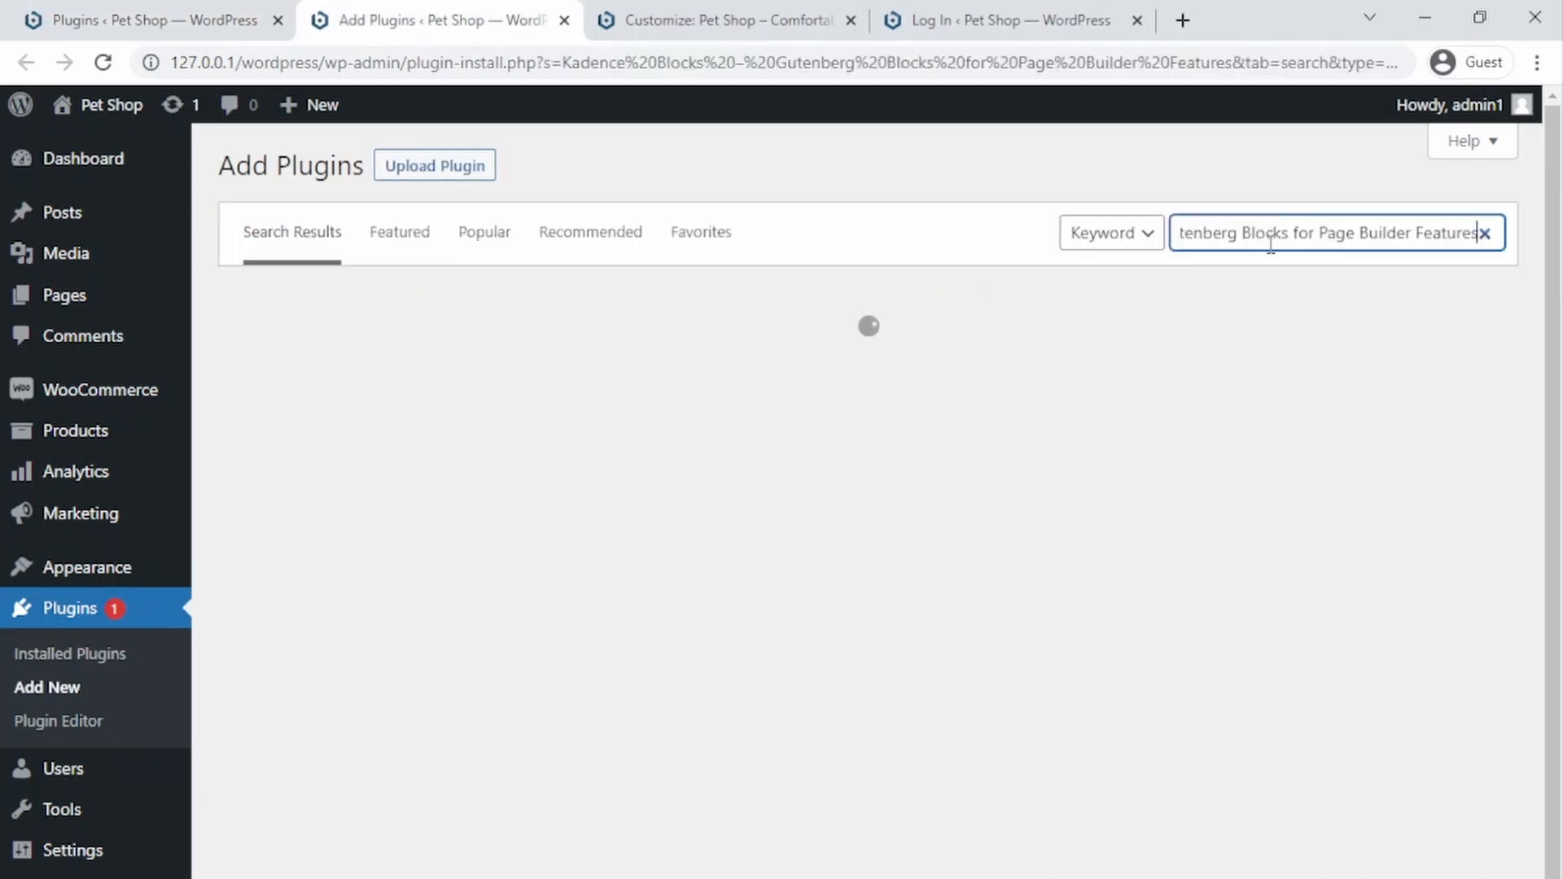
# Step: Compare the installed Kadence Starter Templates plugin with the plugin search results
pyautogui.click(280, 8)
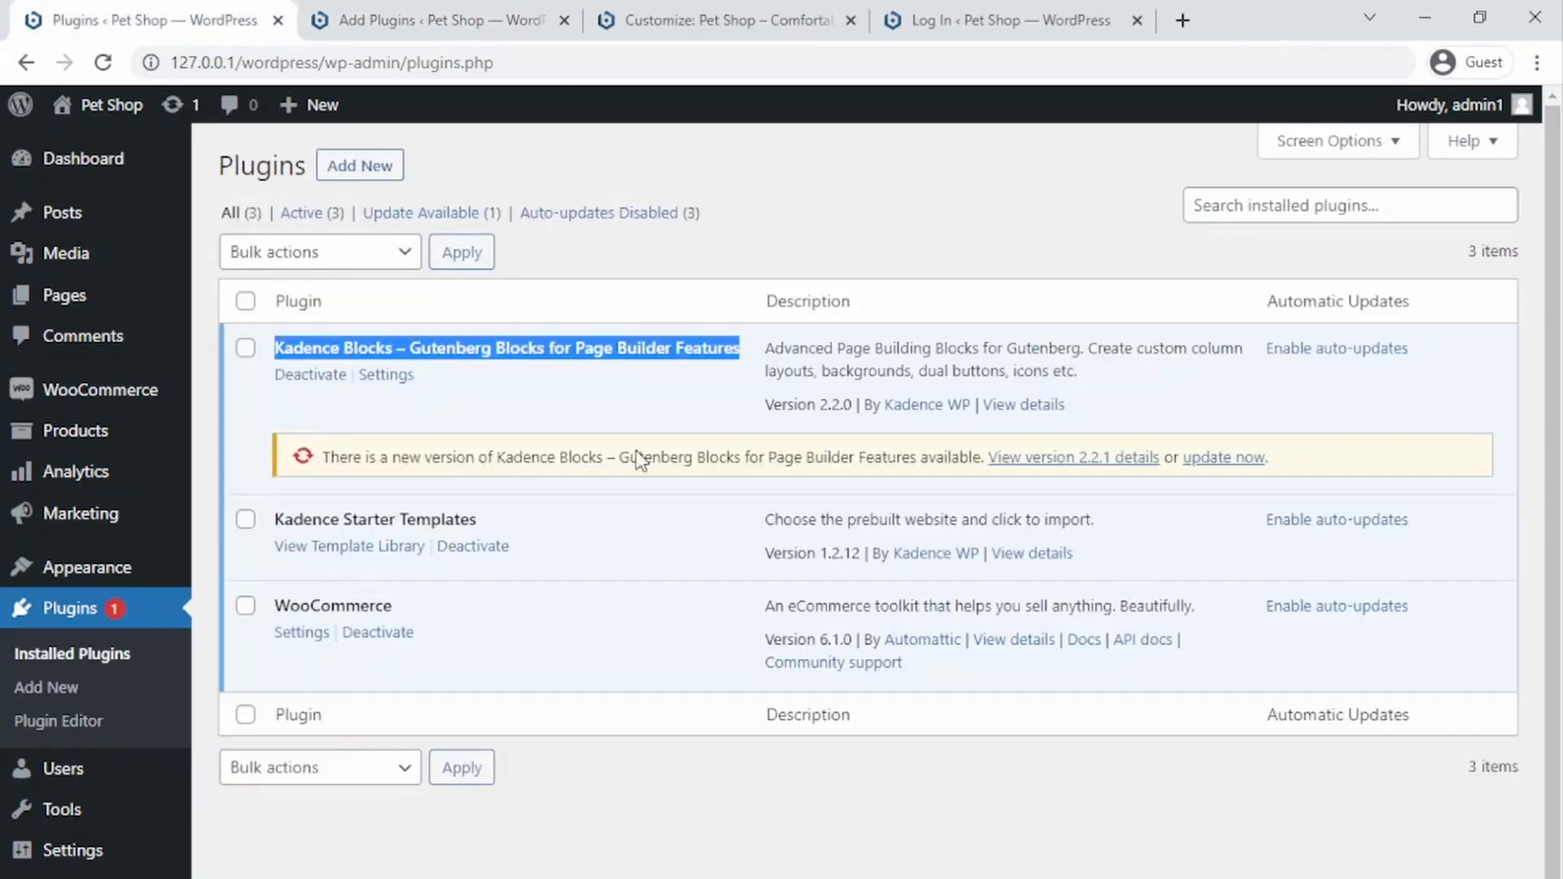
pyautogui.moveTo(476, 519); pyautogui.dragTo(277, 530)
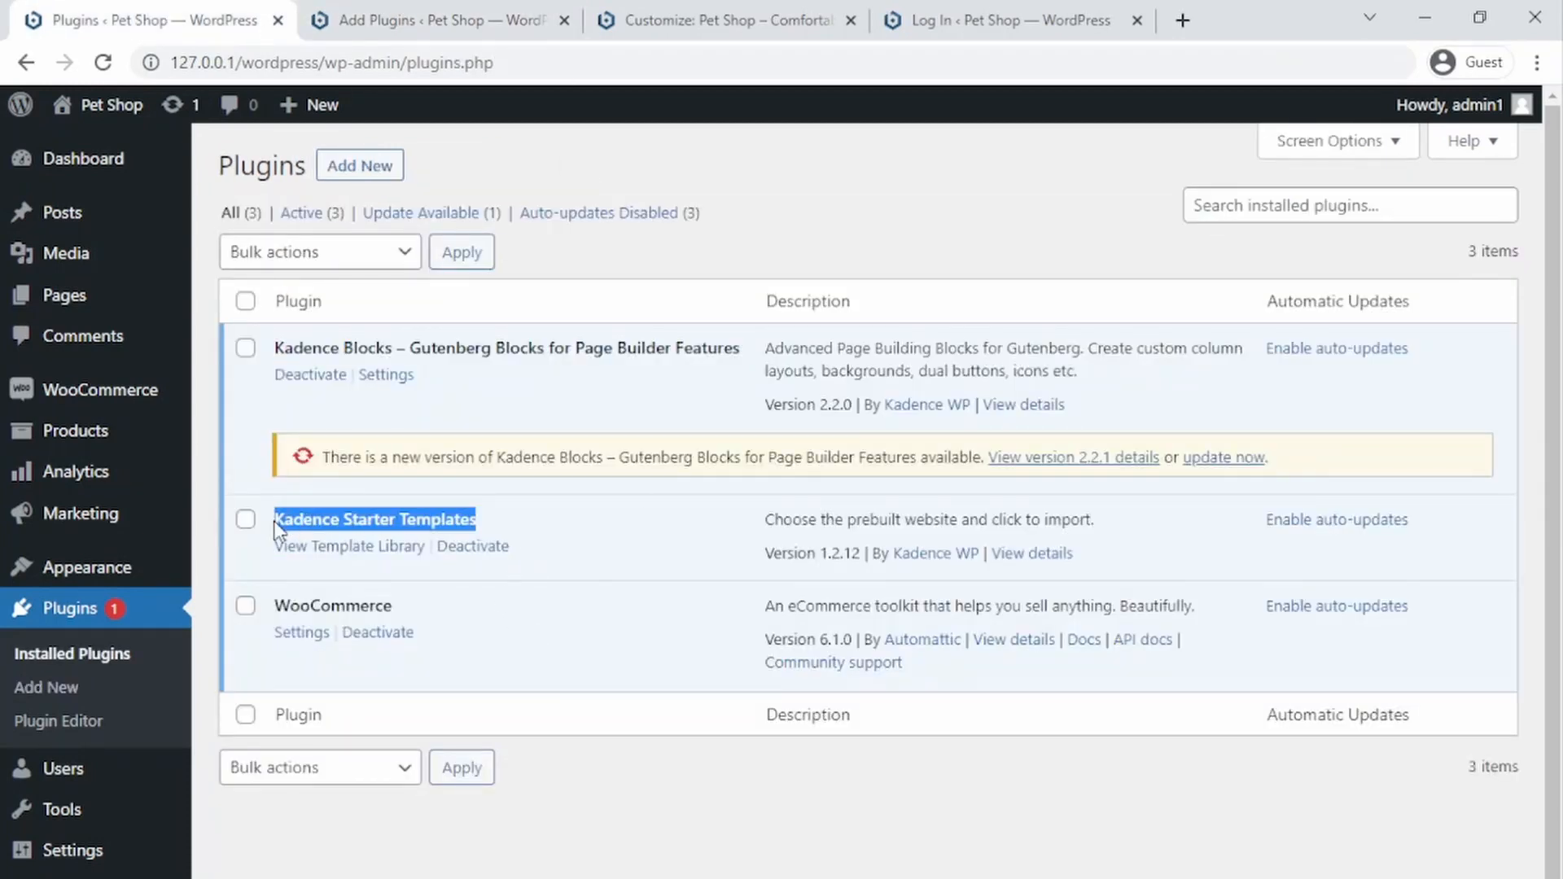
pyautogui.hotkey('ctrl', 'Tab')
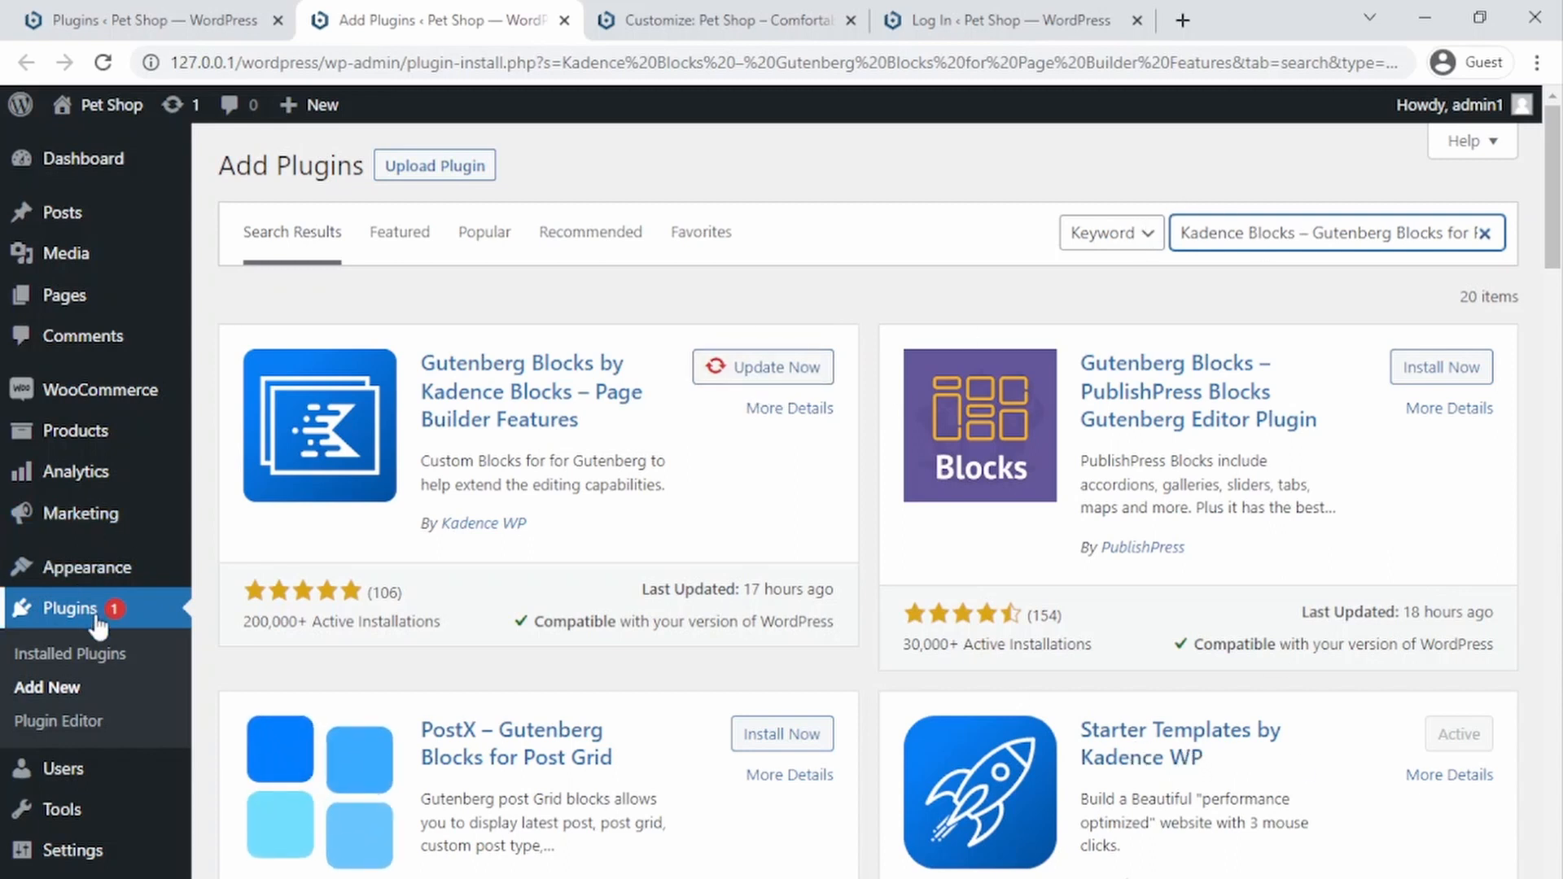
# Step: Import the kadence-theme-export.dat file from the desktop Tutorial folder through the Customizer's Import/Export section, then close the Customizer
pyautogui.click(667, 20)
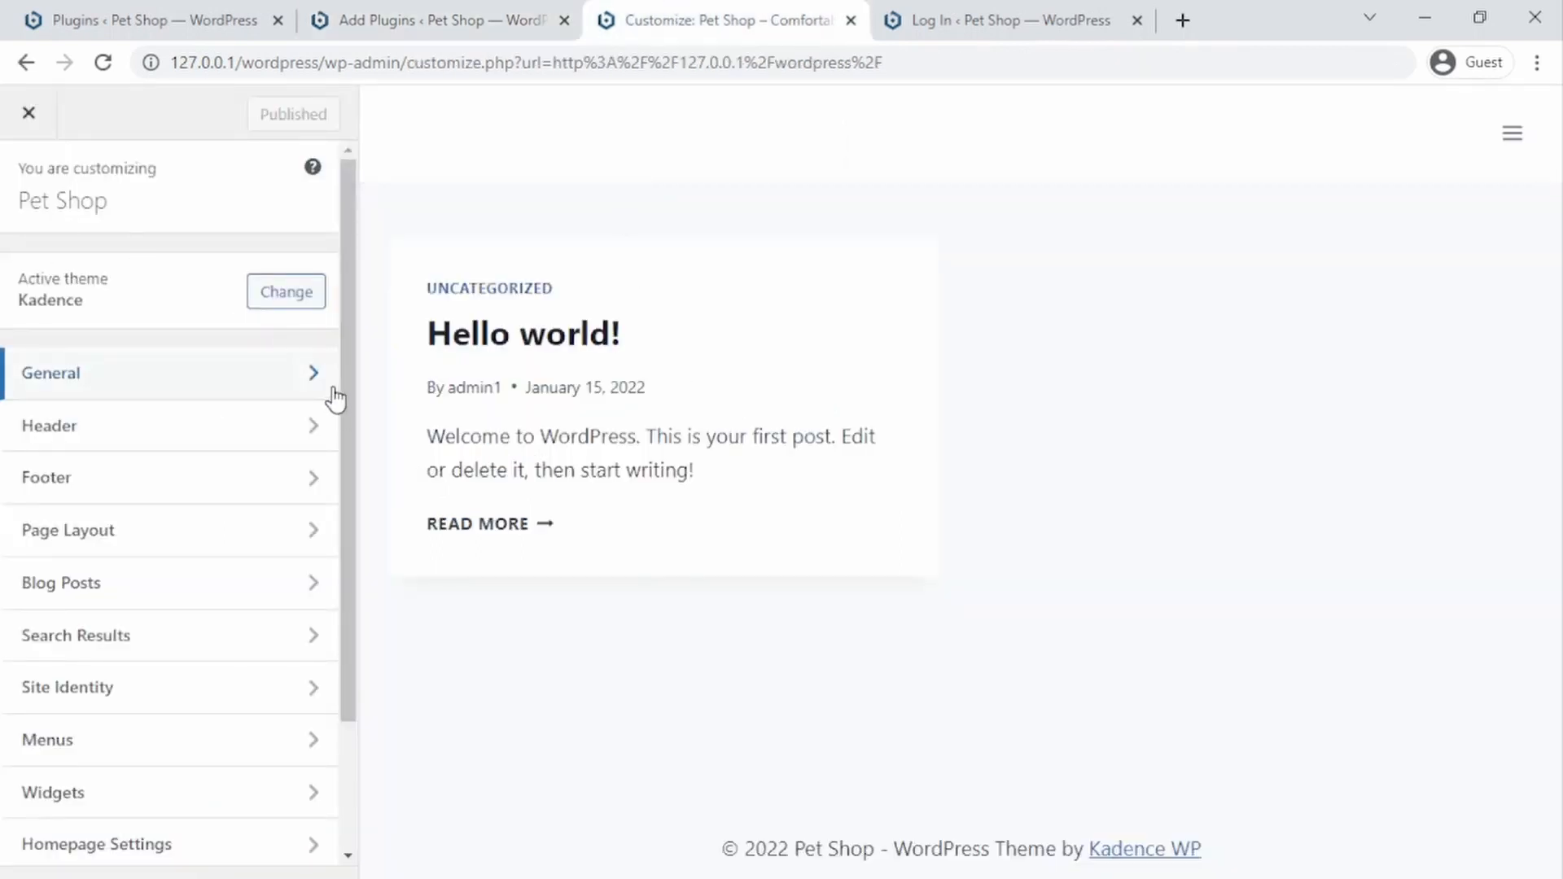
pyautogui.scroll(-2, 342, 407)
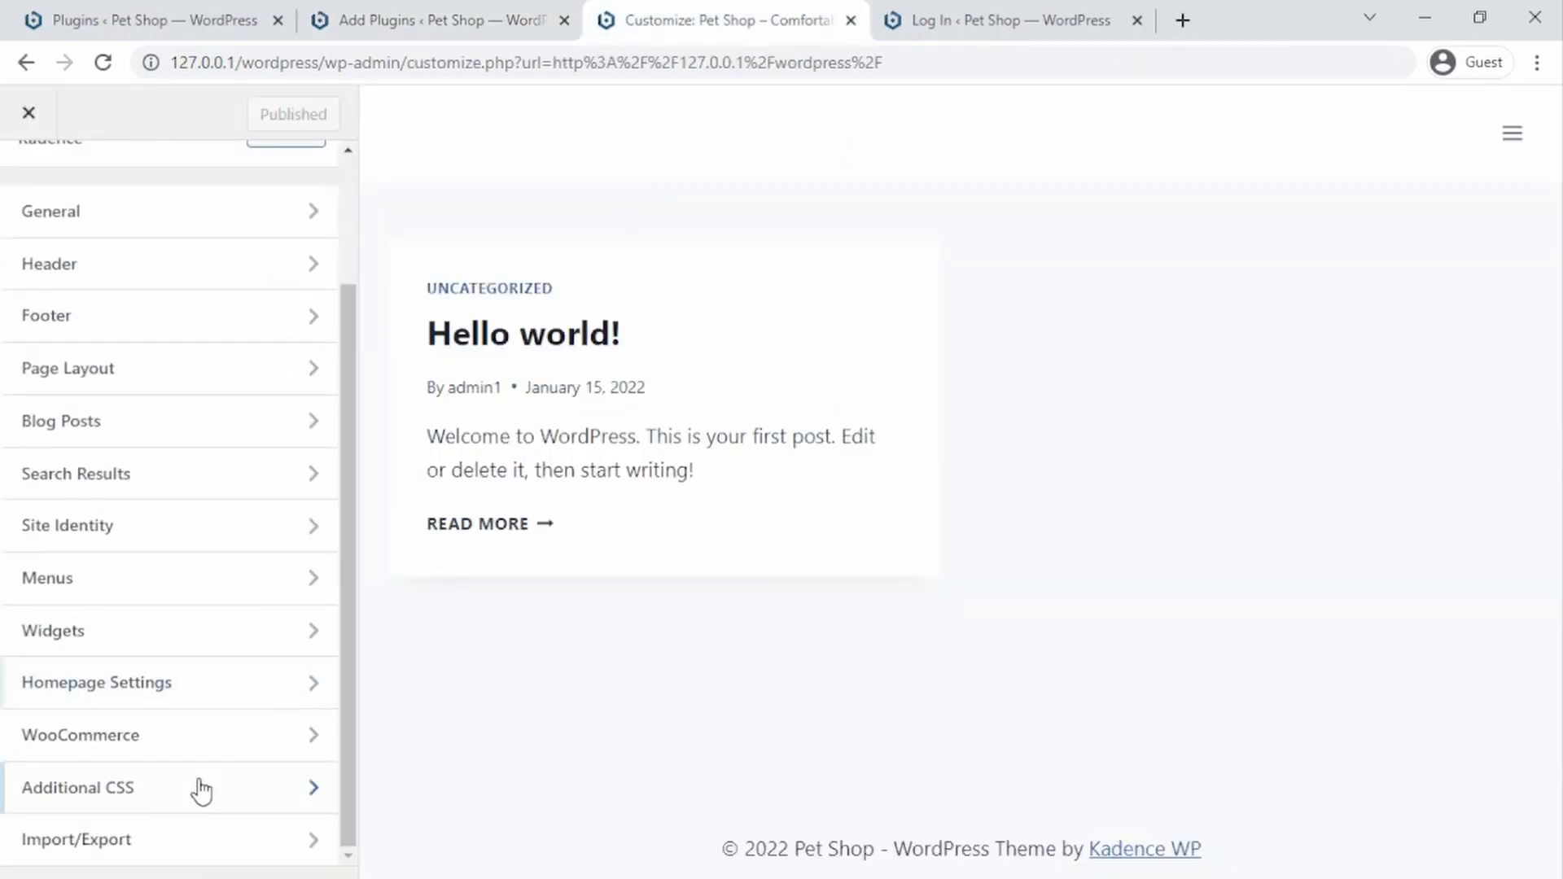
pyautogui.click(144, 844)
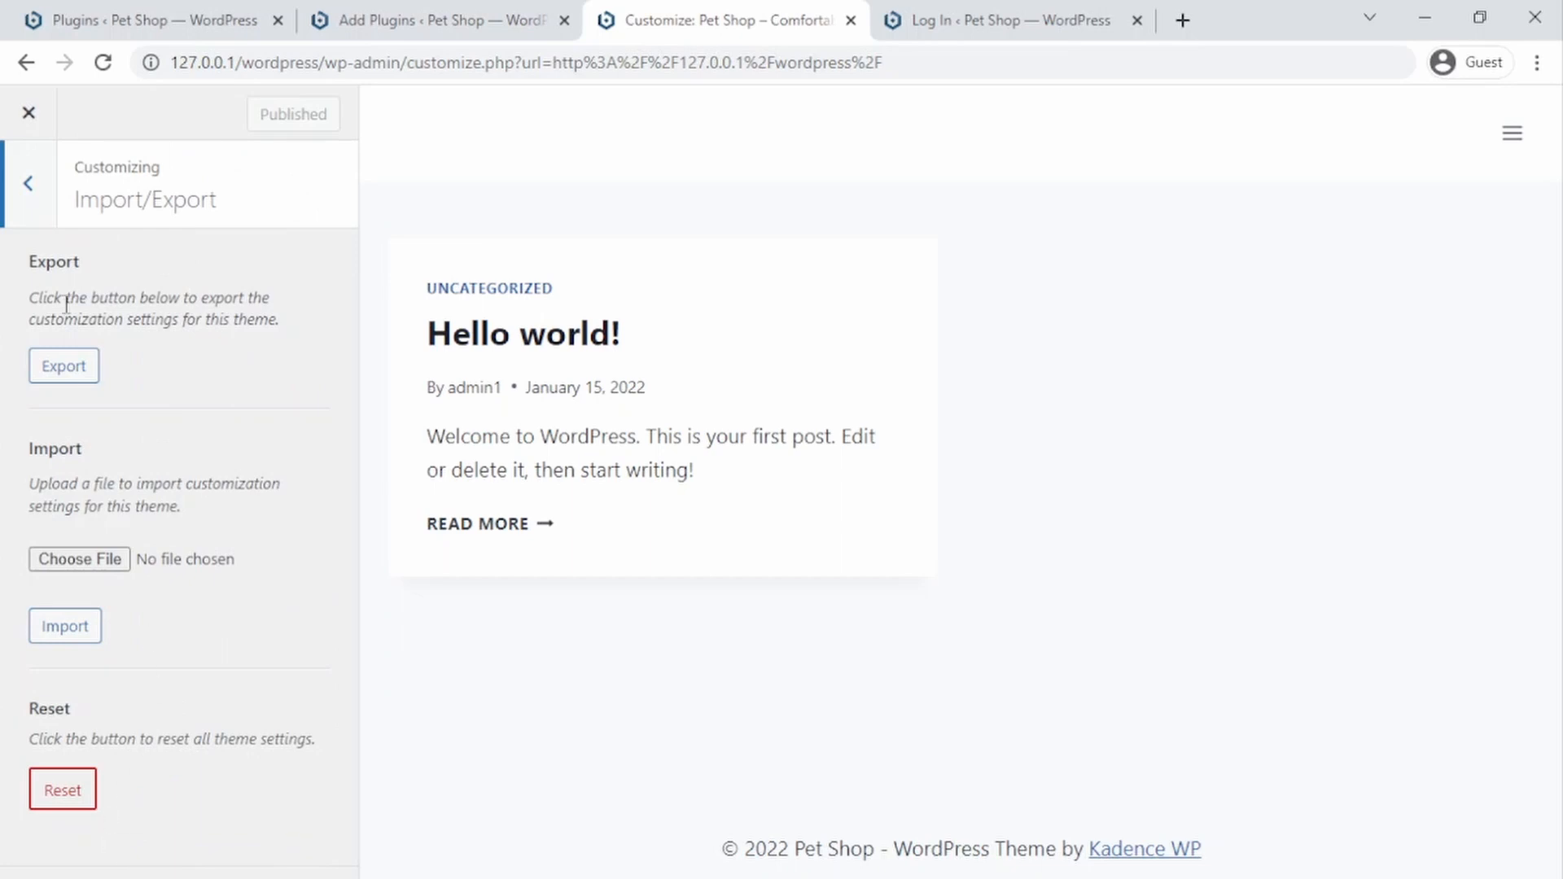
pyautogui.click(26, 187)
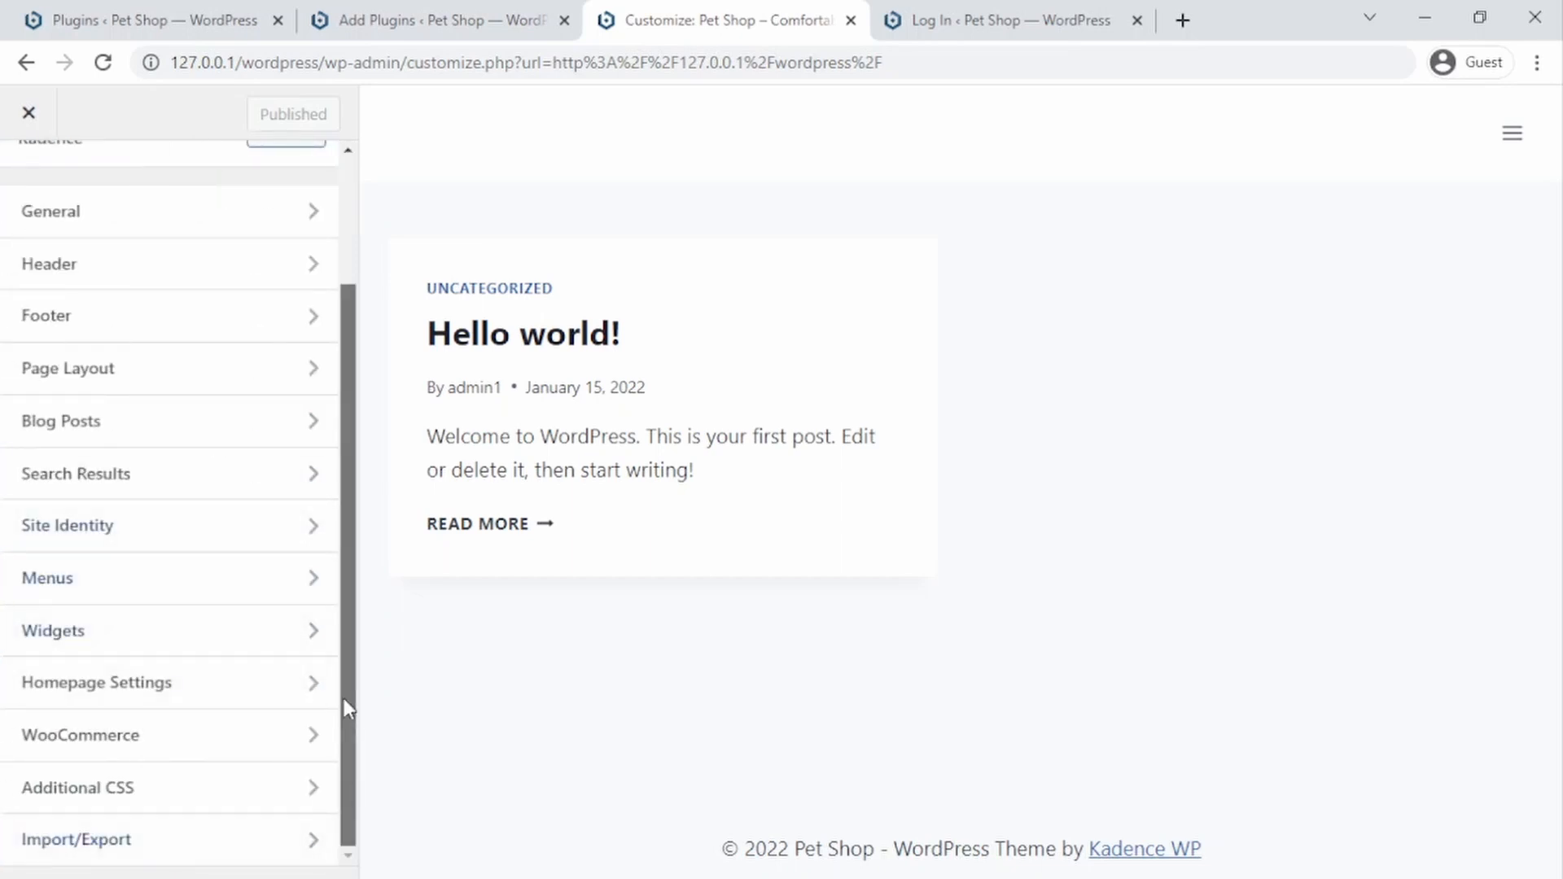
pyautogui.click(153, 844)
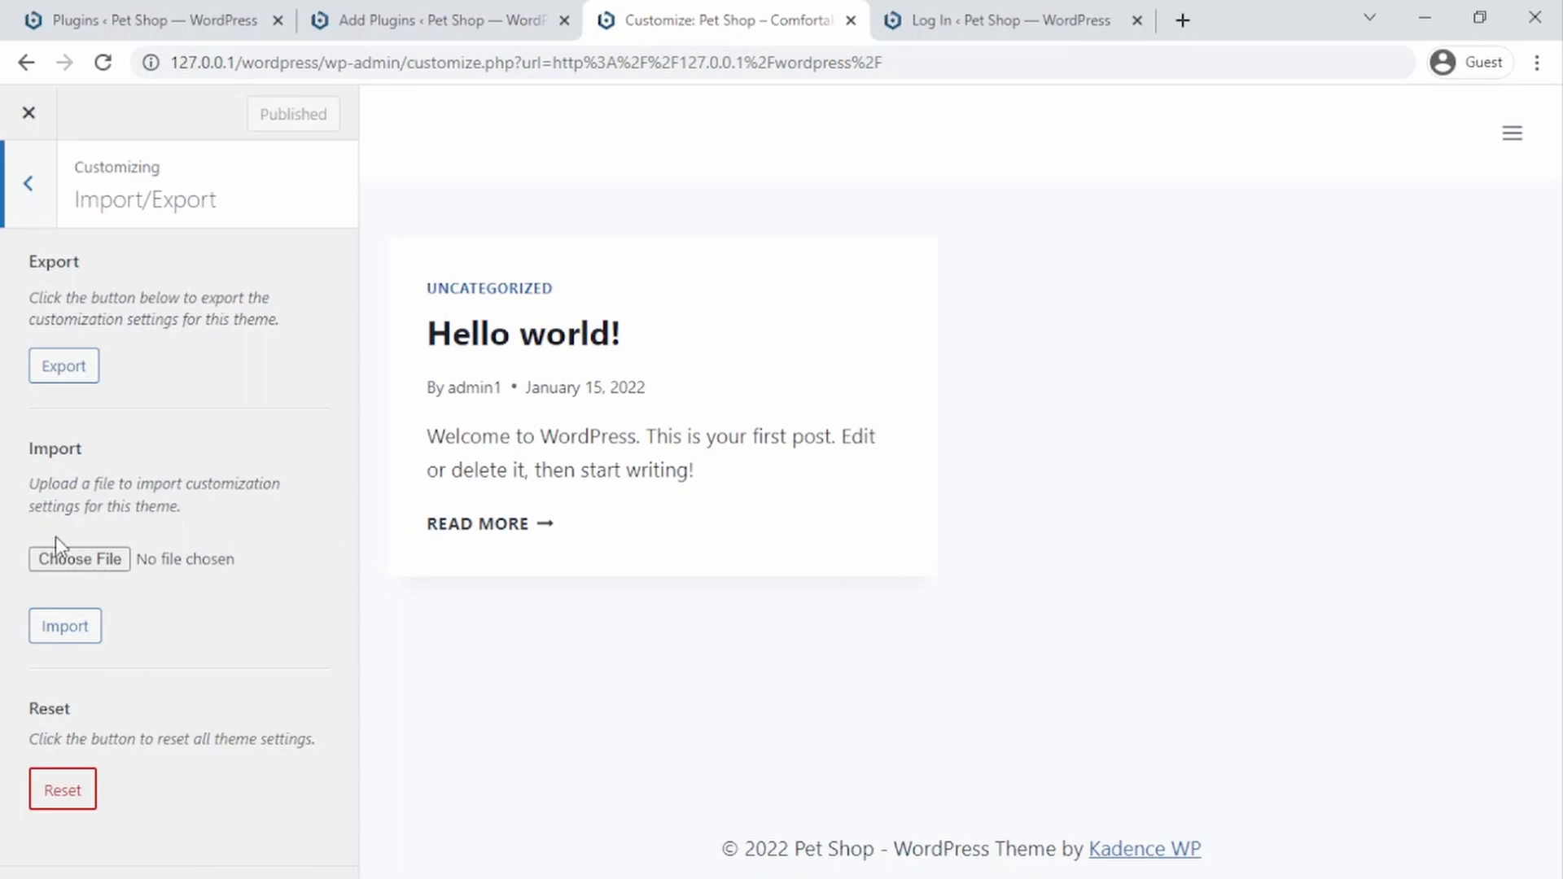
pyautogui.click(101, 559)
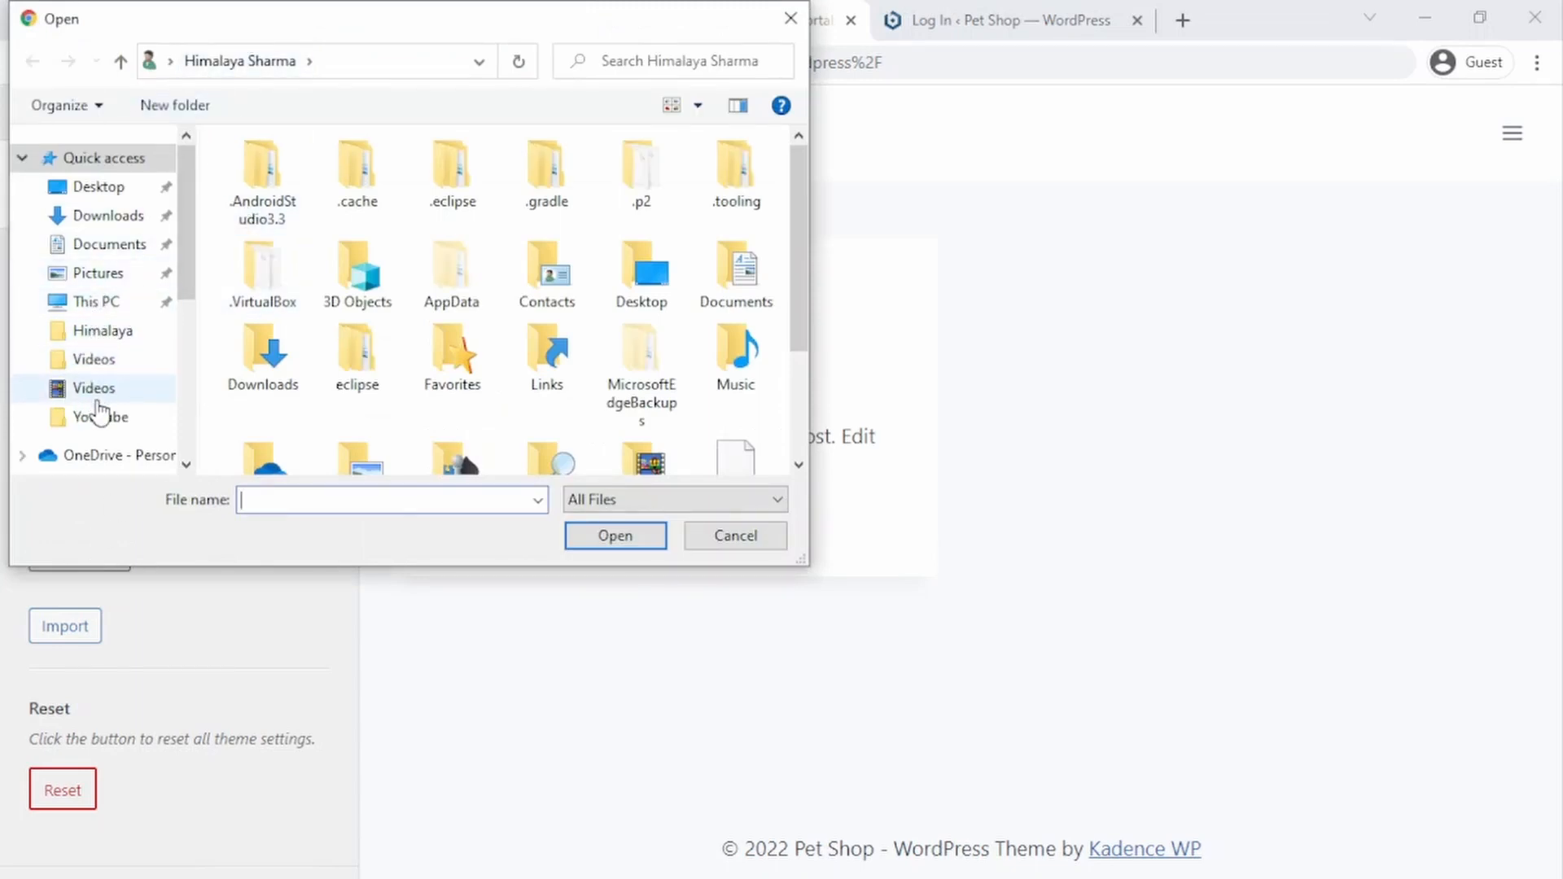
pyautogui.click(98, 188)
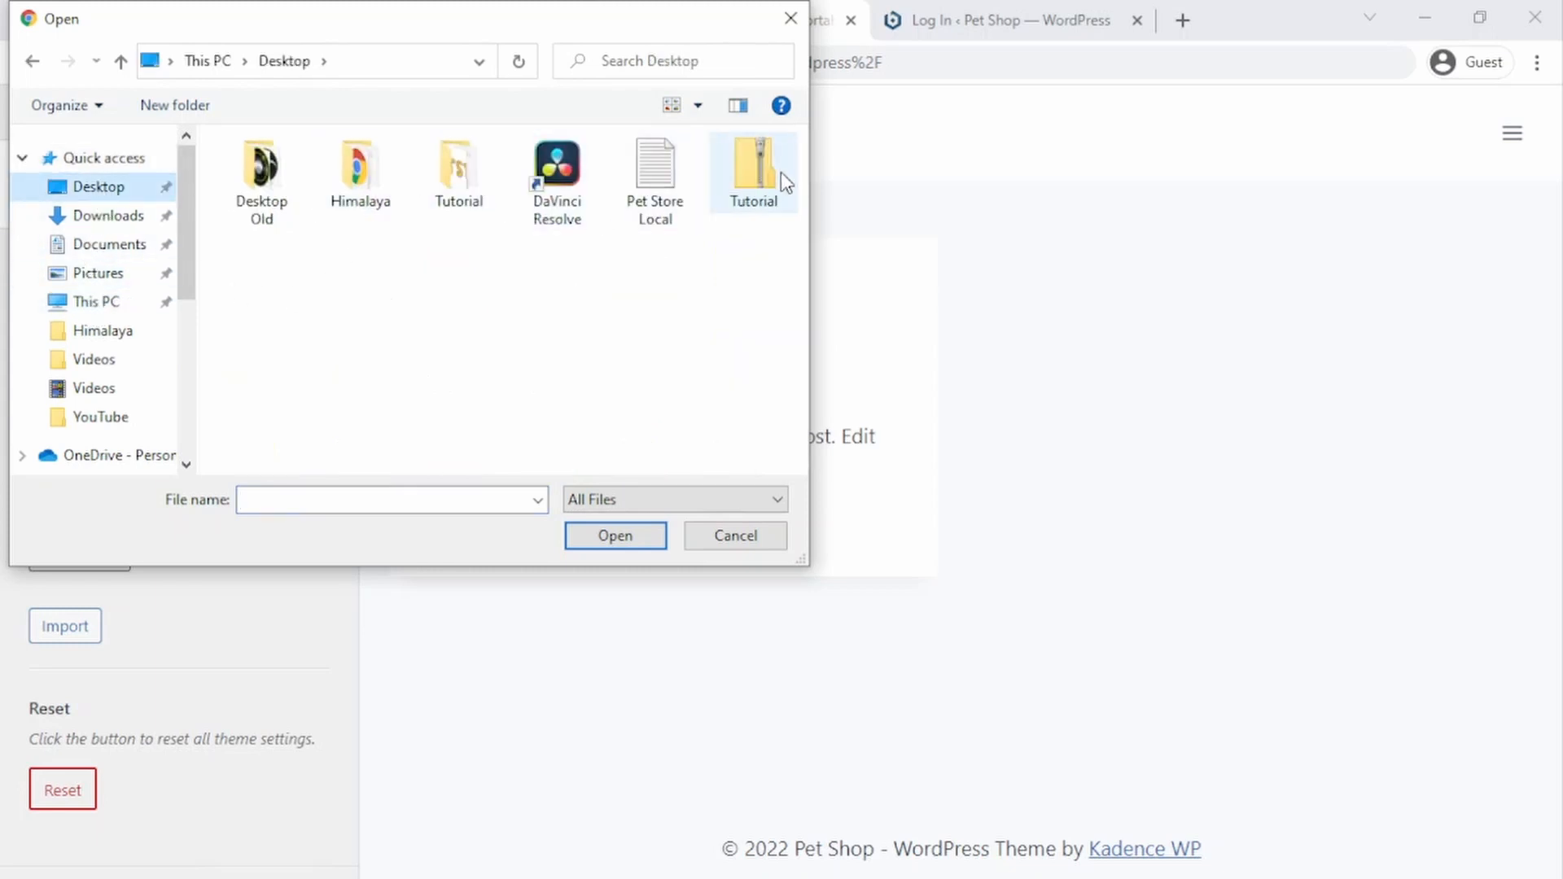
pyautogui.doubleClick(457, 172)
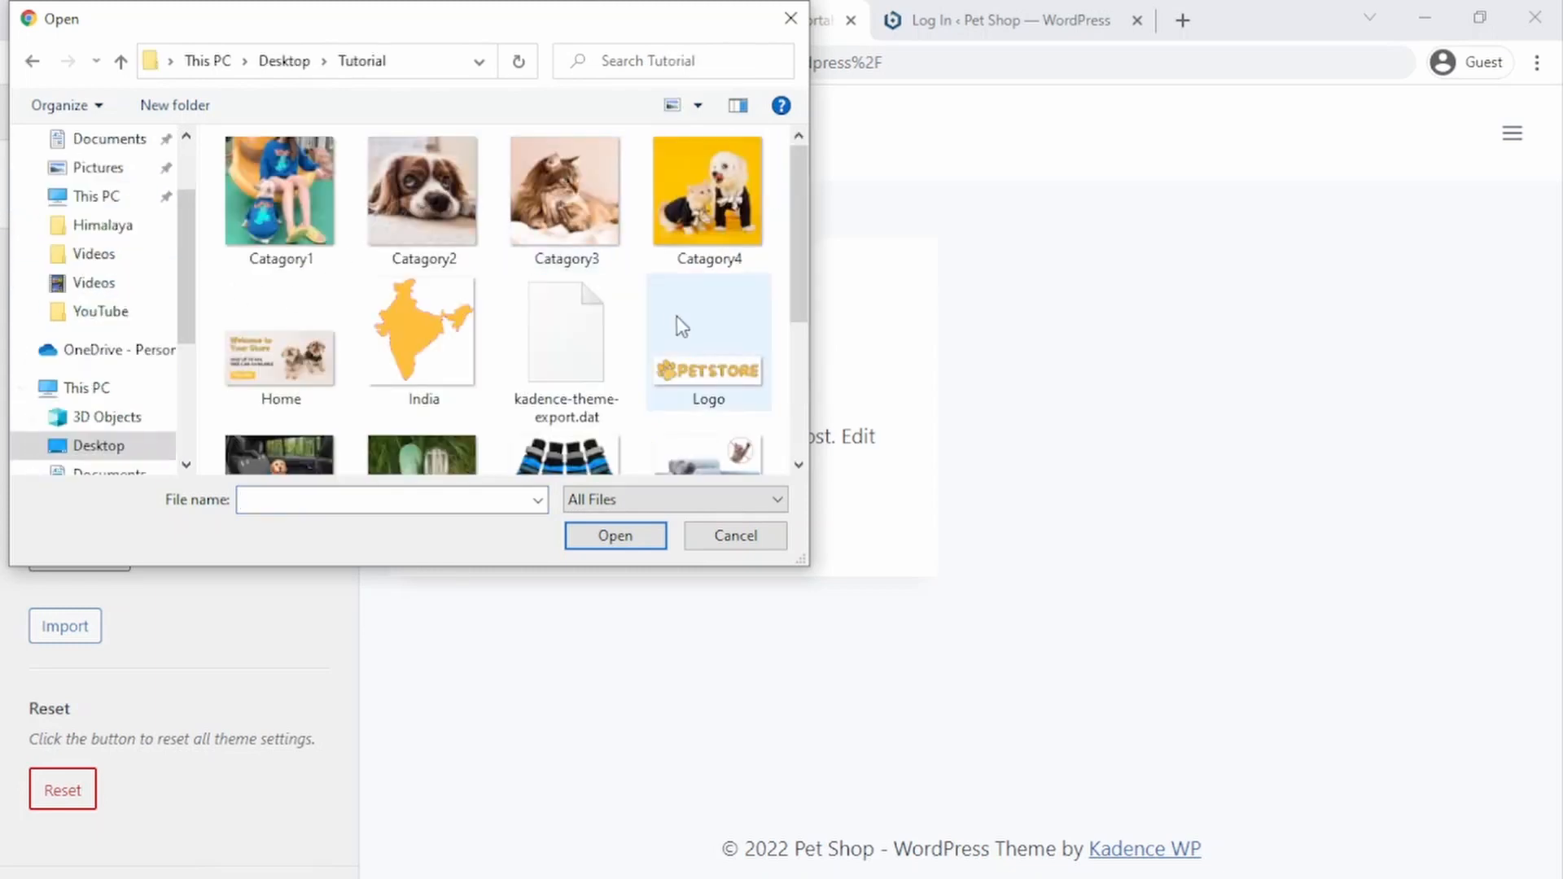
pyautogui.doubleClick(583, 349)
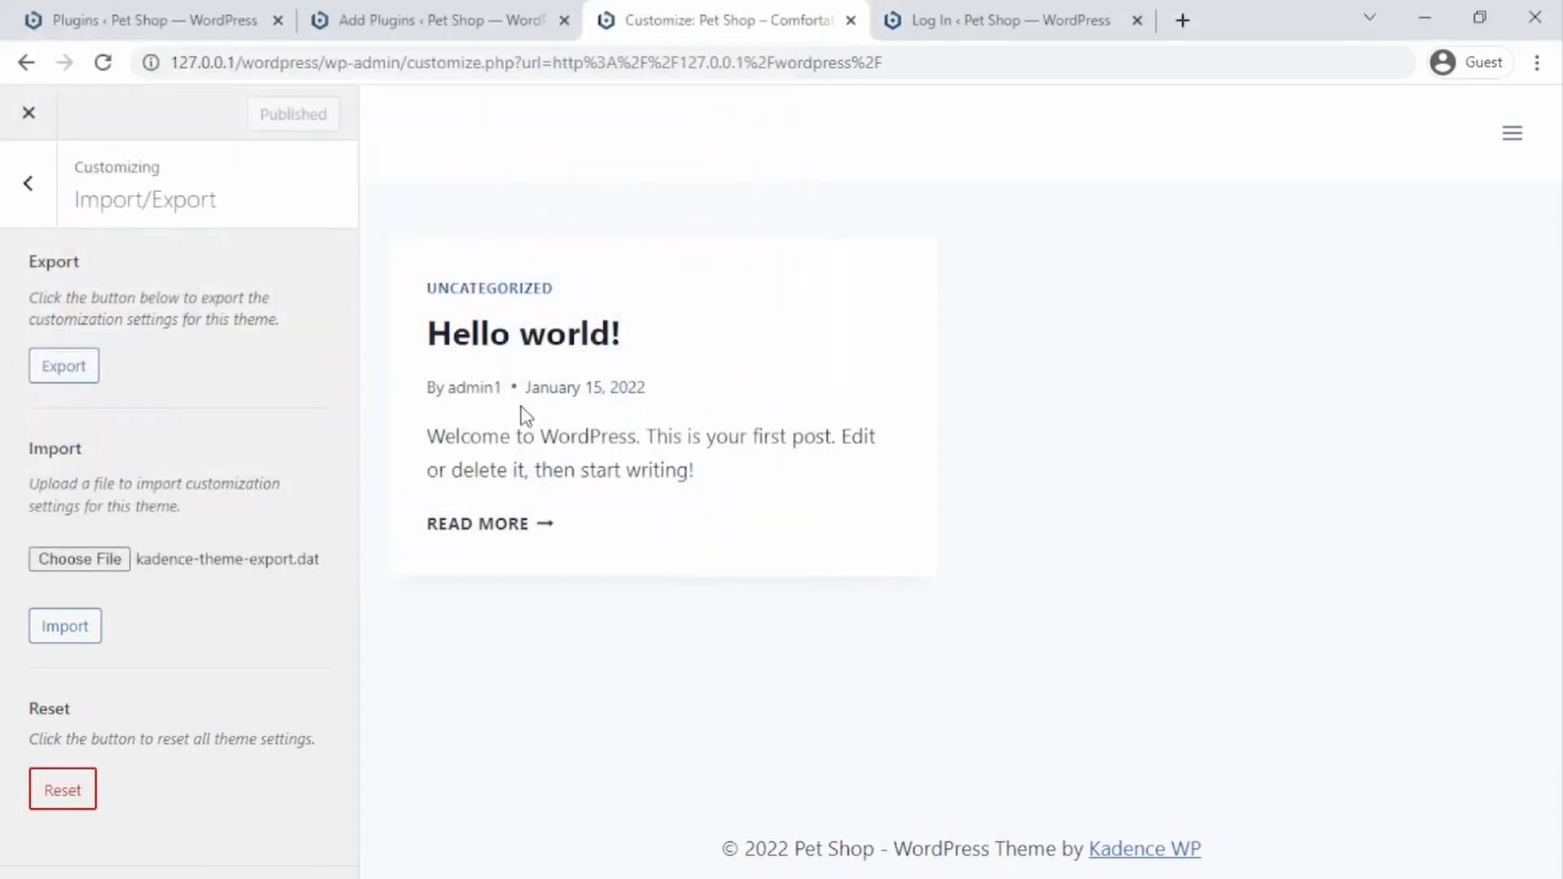
pyautogui.click(72, 625)
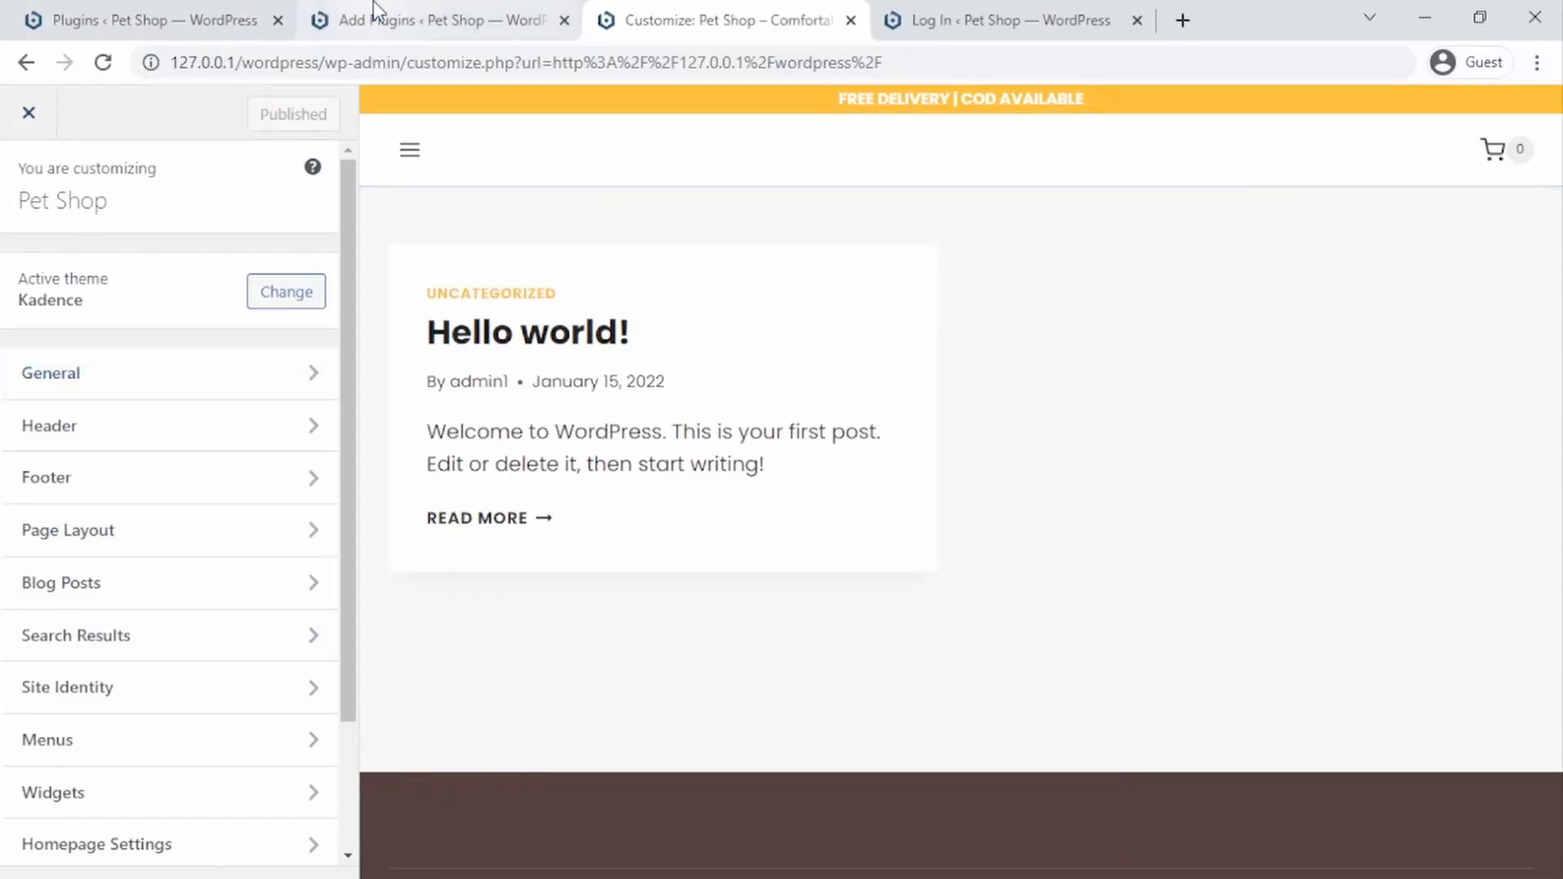
pyautogui.click(31, 114)
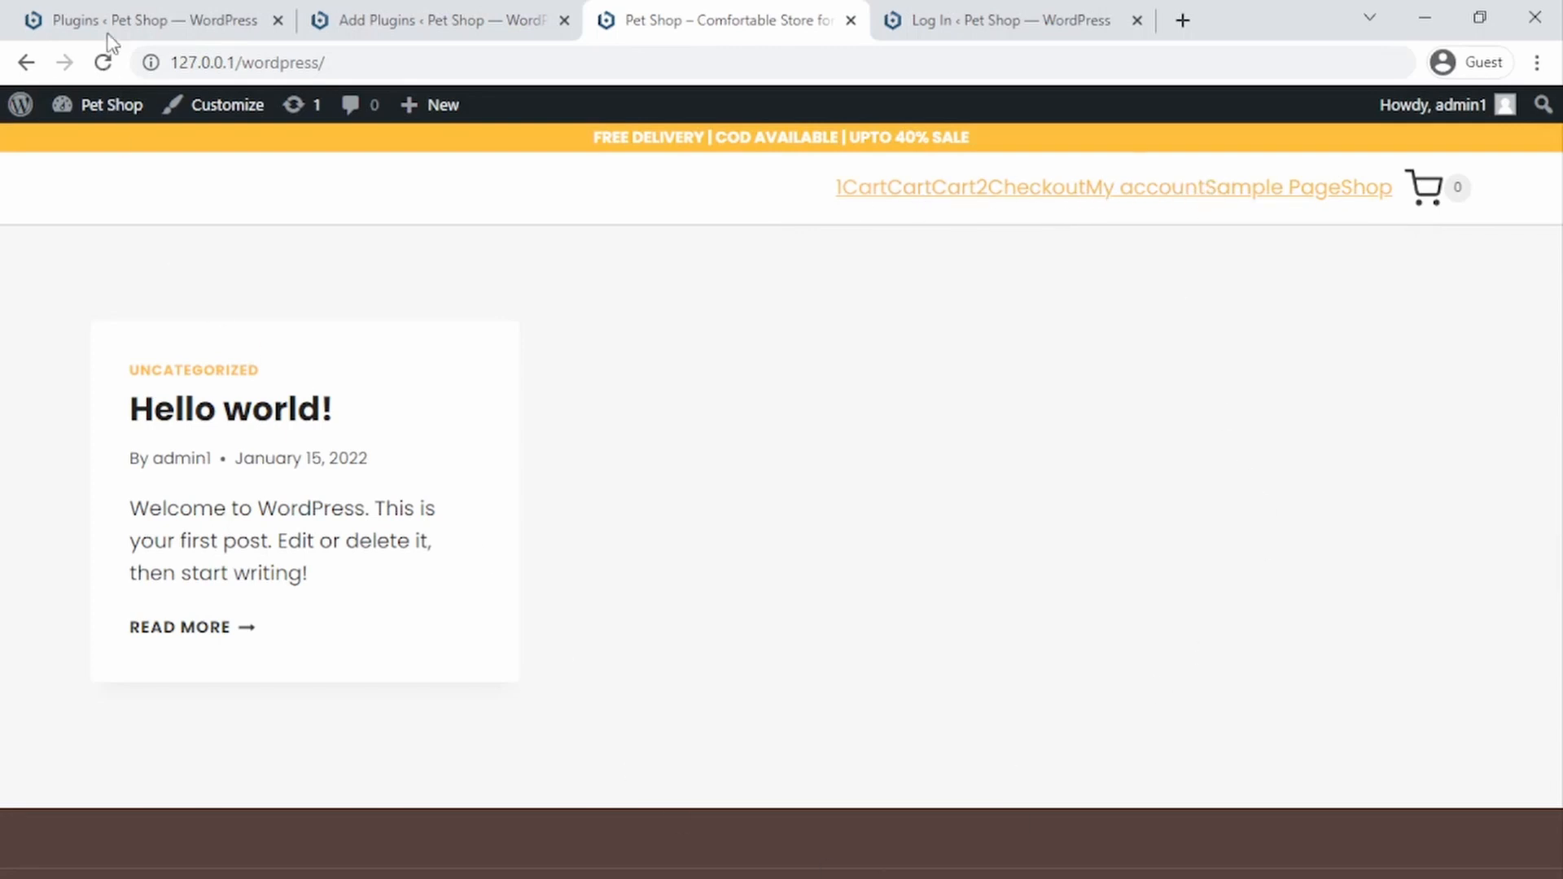
# Step: Open the All Pages list and move the 1Cart and Cart2 pages to the trash
pyautogui.click(175, 11)
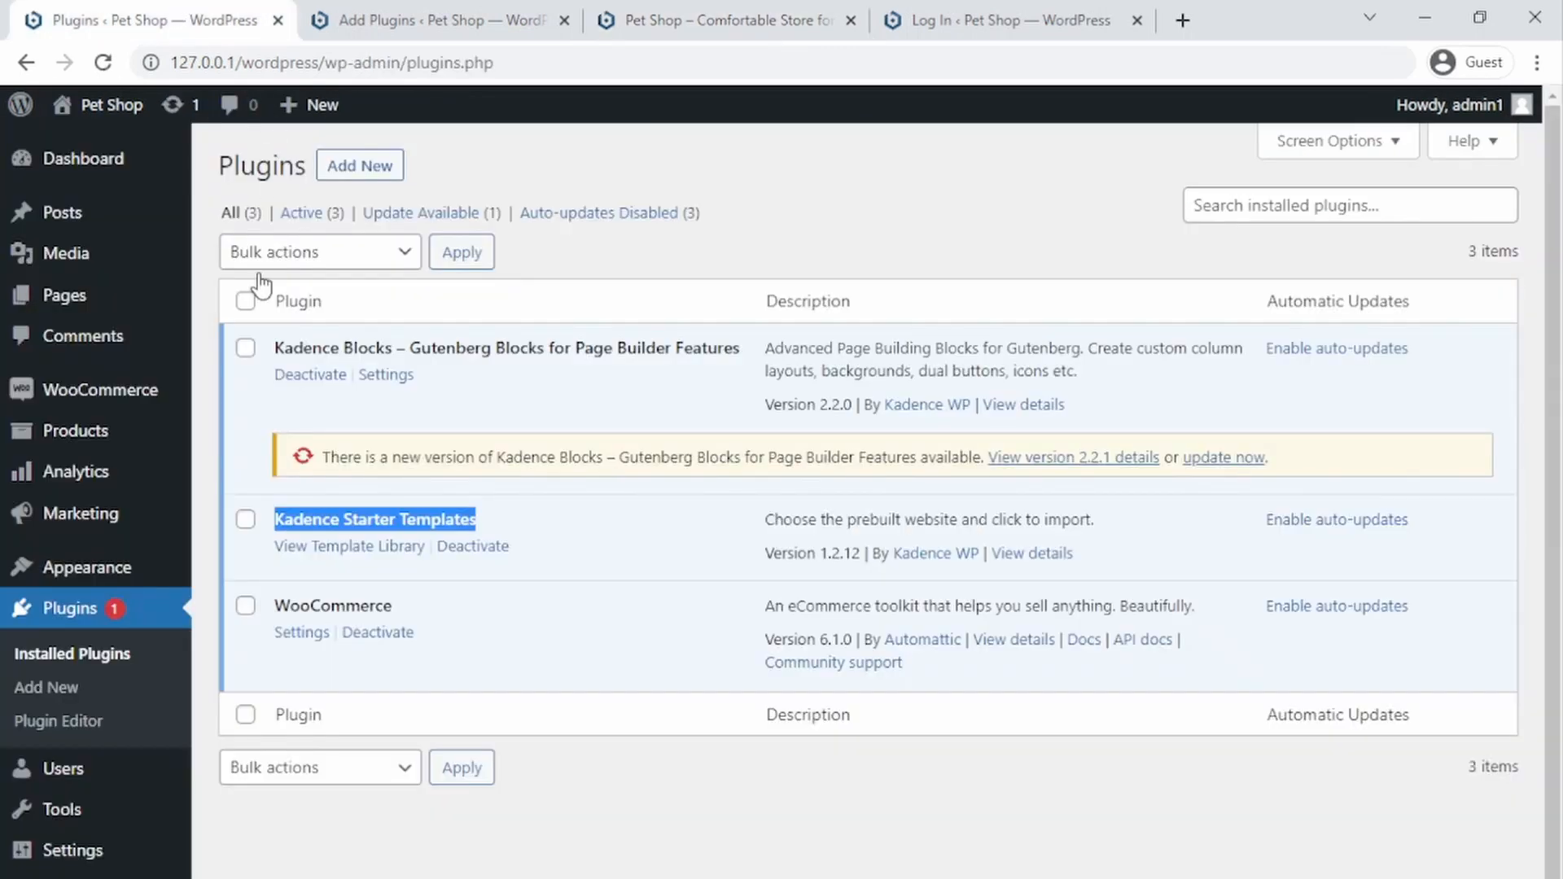
pyautogui.click(432, 11)
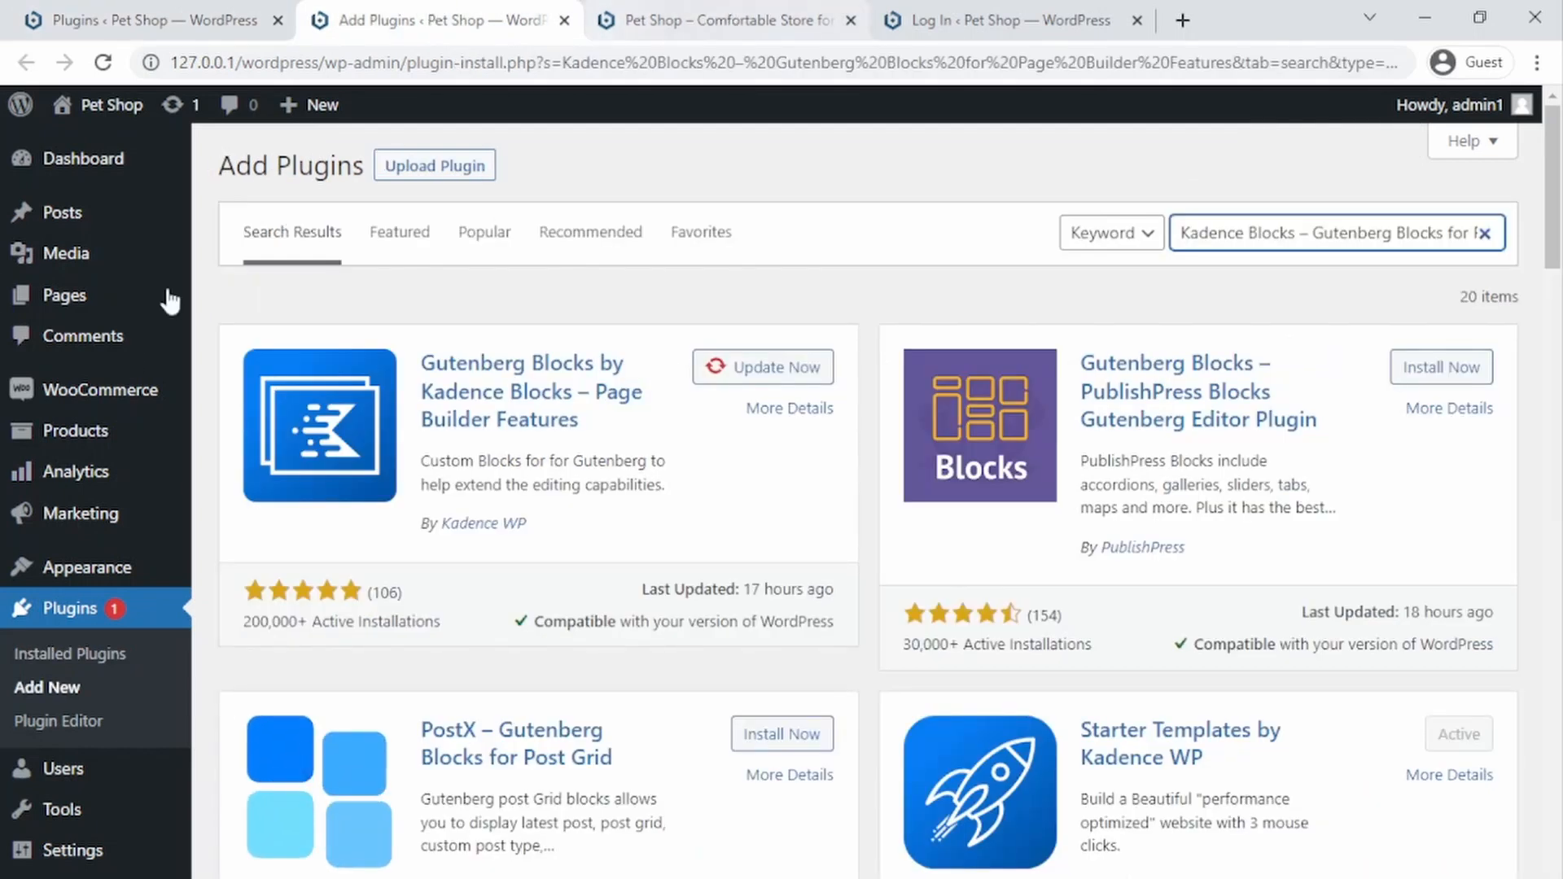
pyautogui.moveTo(75, 440)
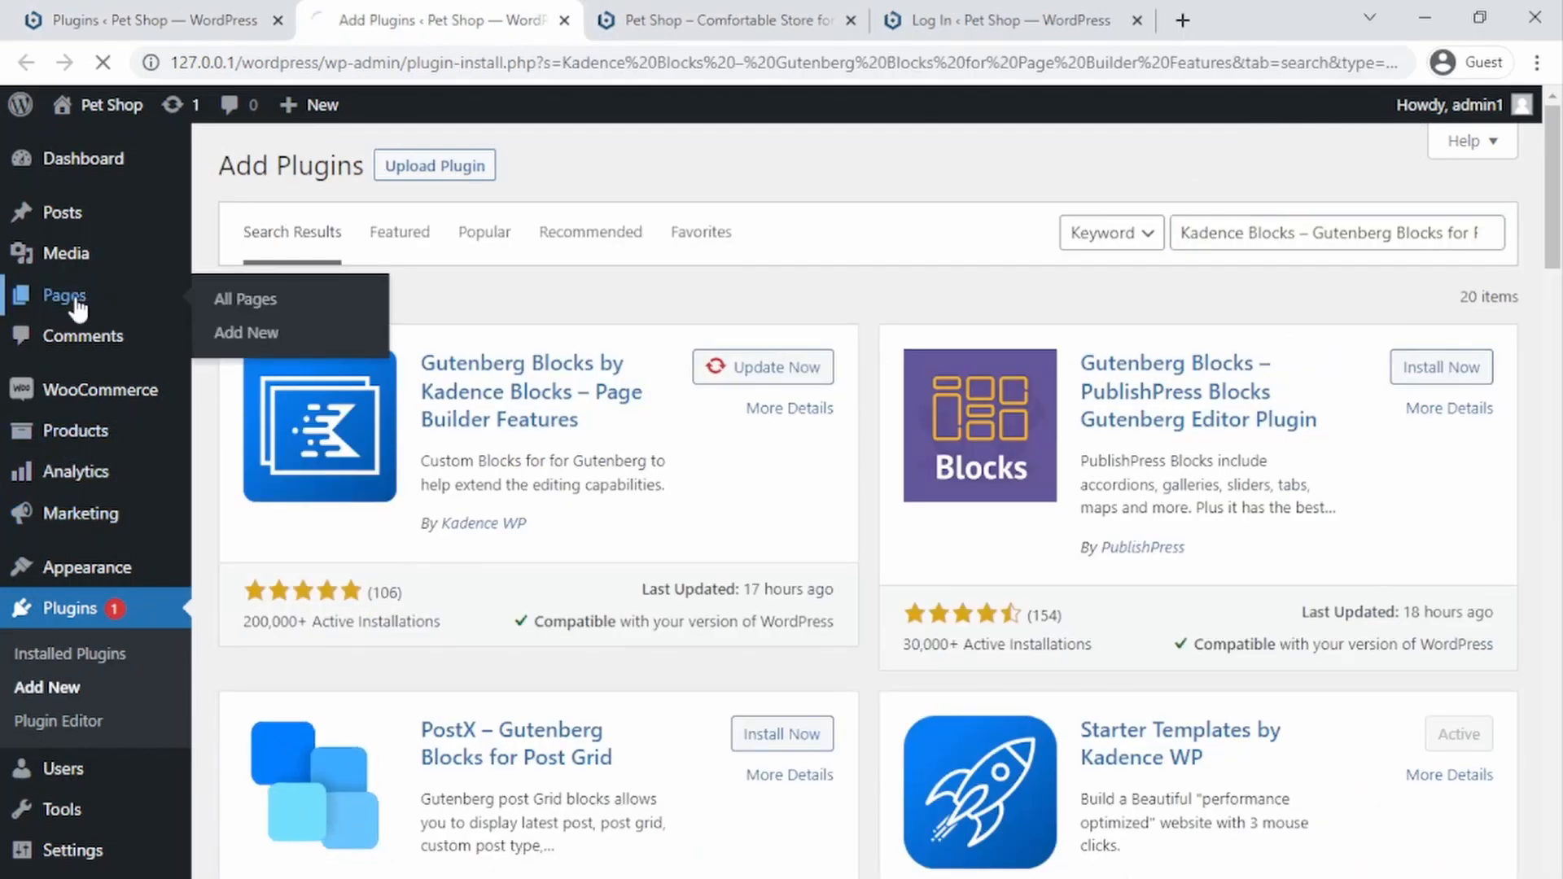
pyautogui.click(75, 300)
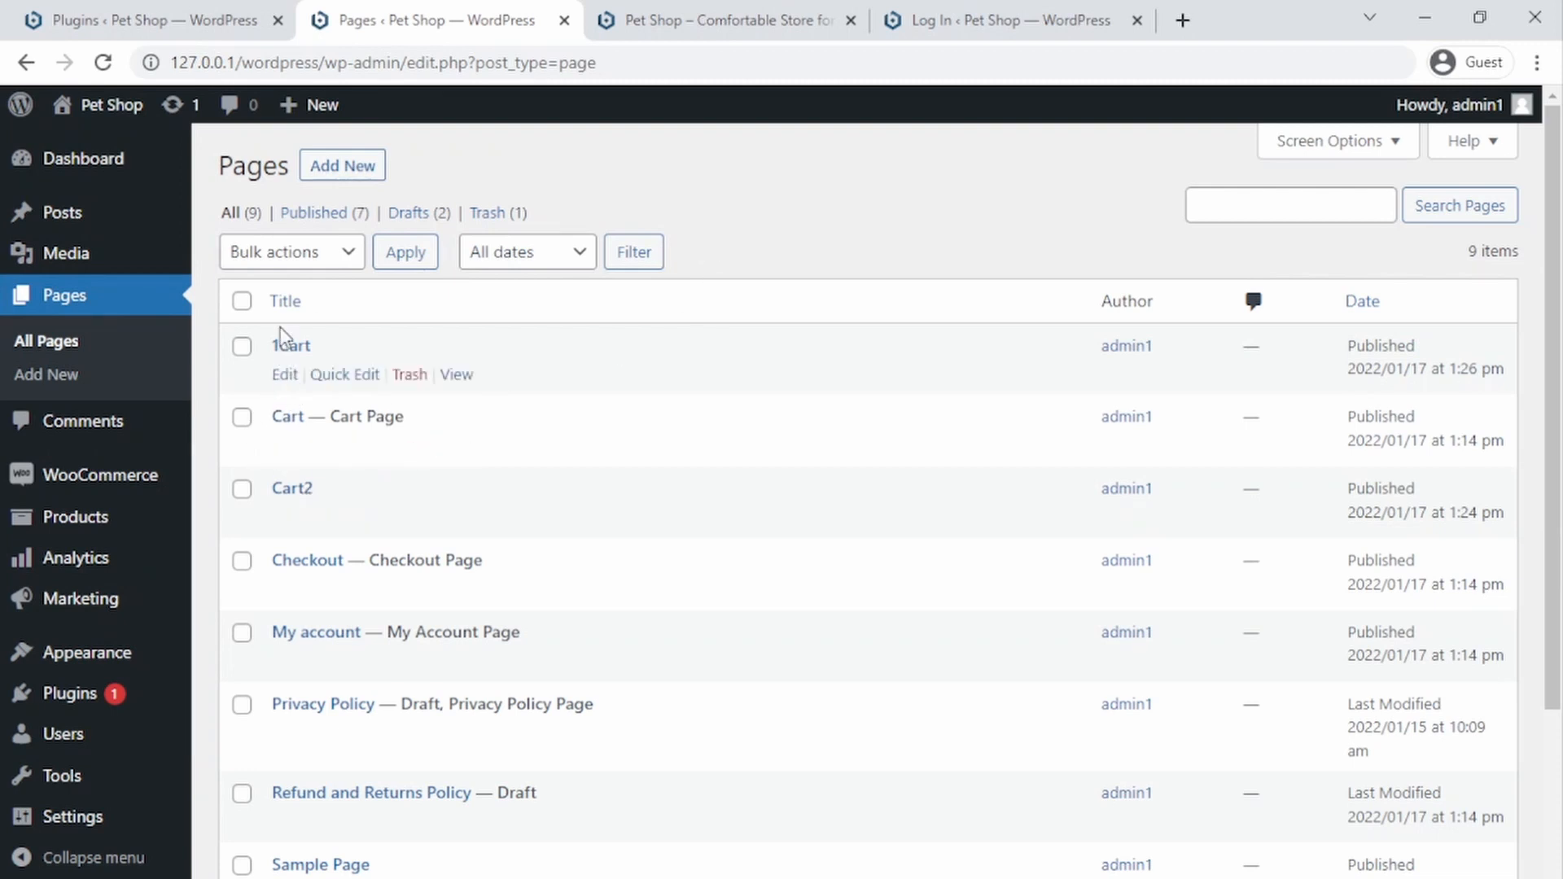
pyautogui.click(407, 375)
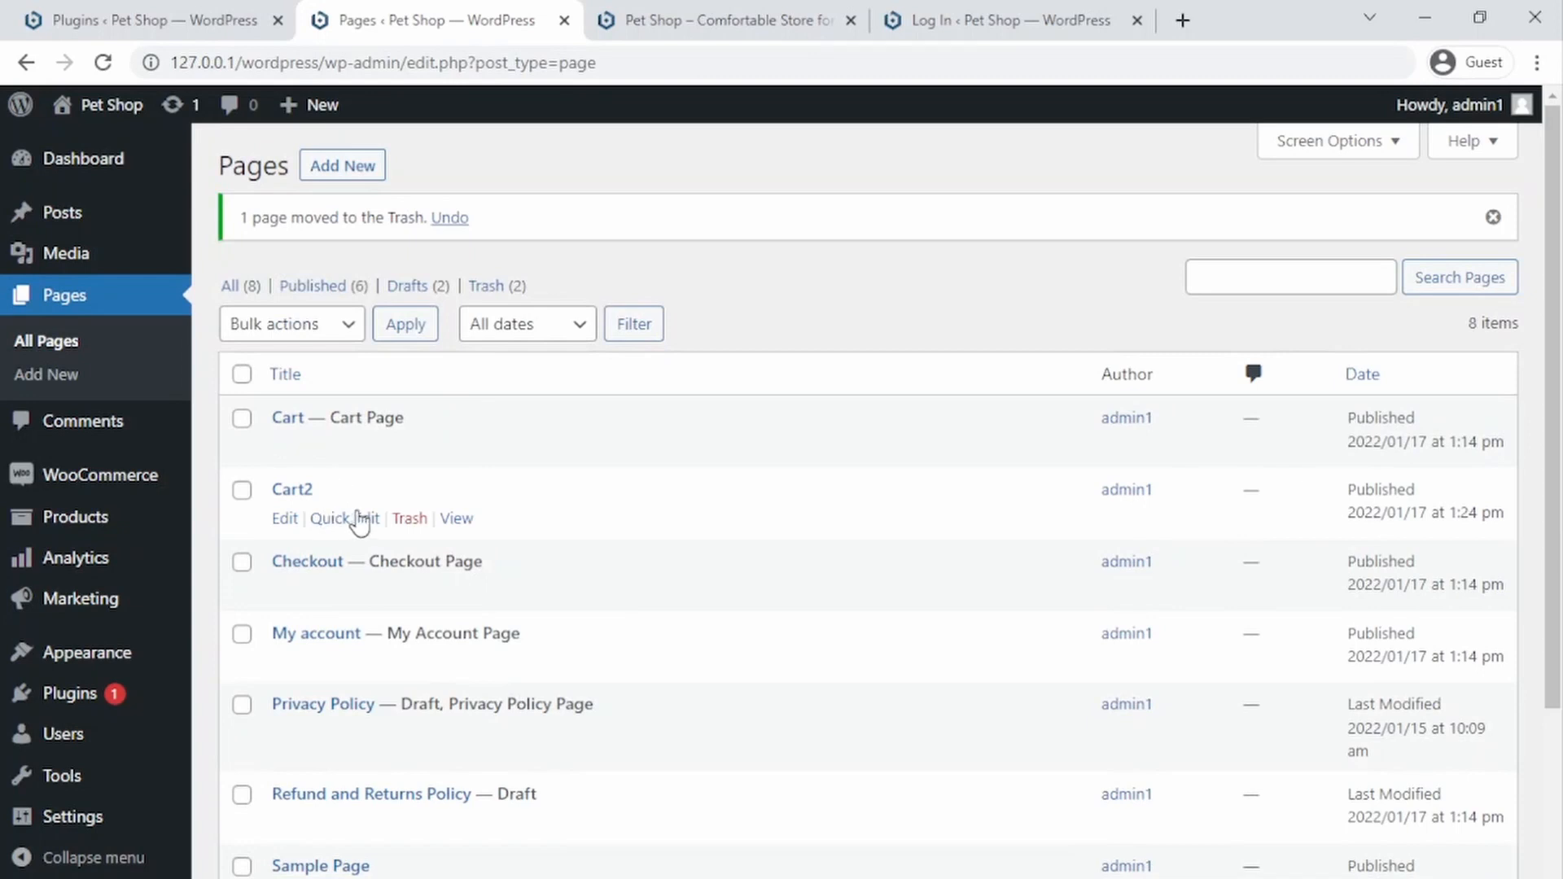
pyautogui.click(411, 525)
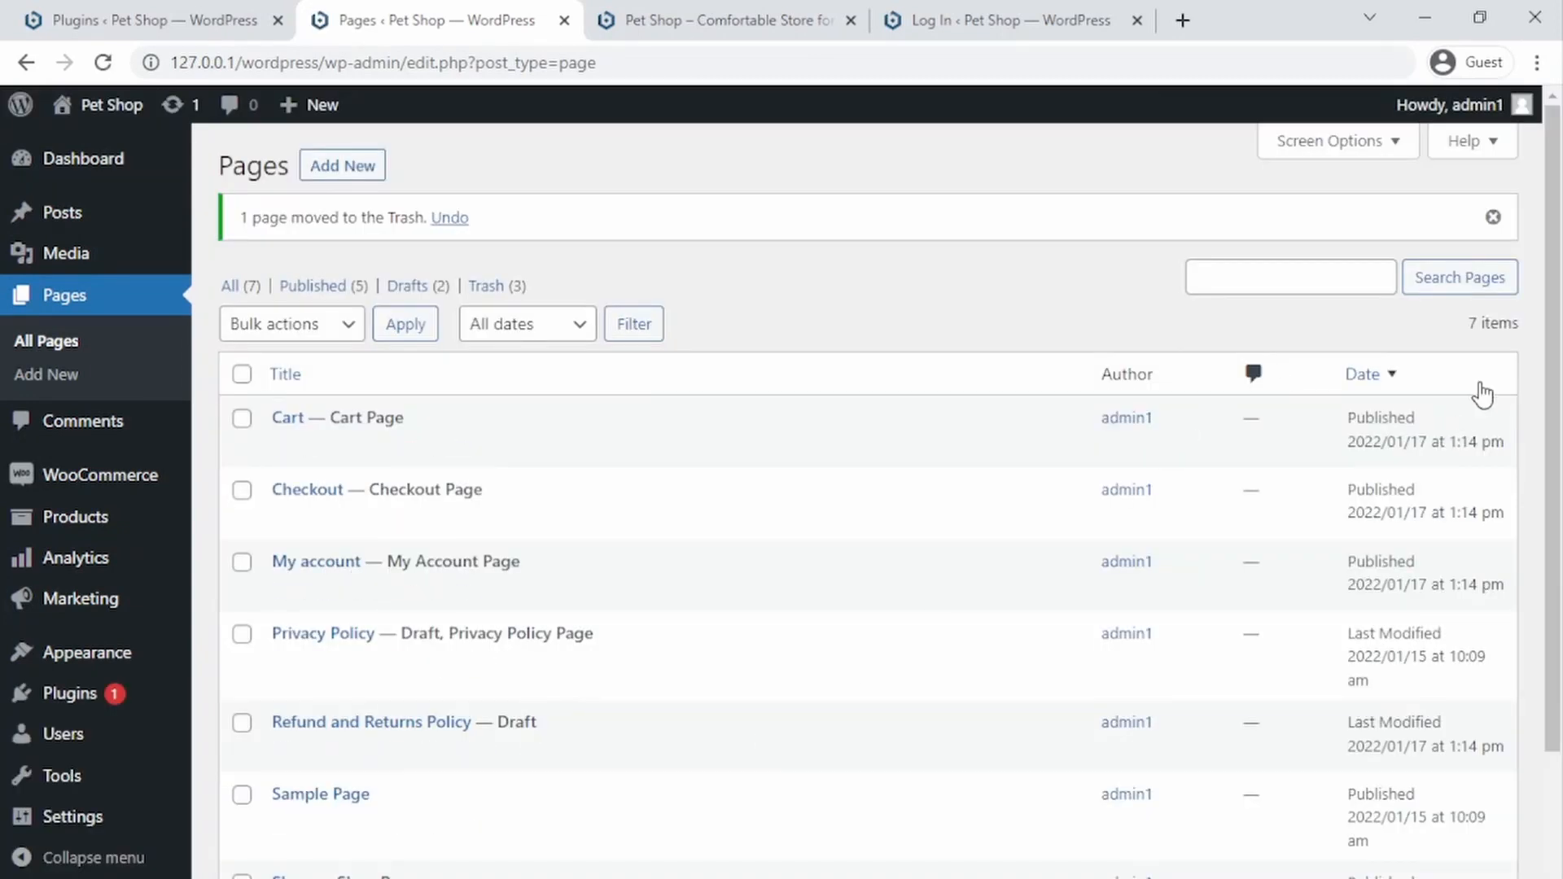
pyautogui.moveTo(1558, 417); pyautogui.dragTo(1545, 587)
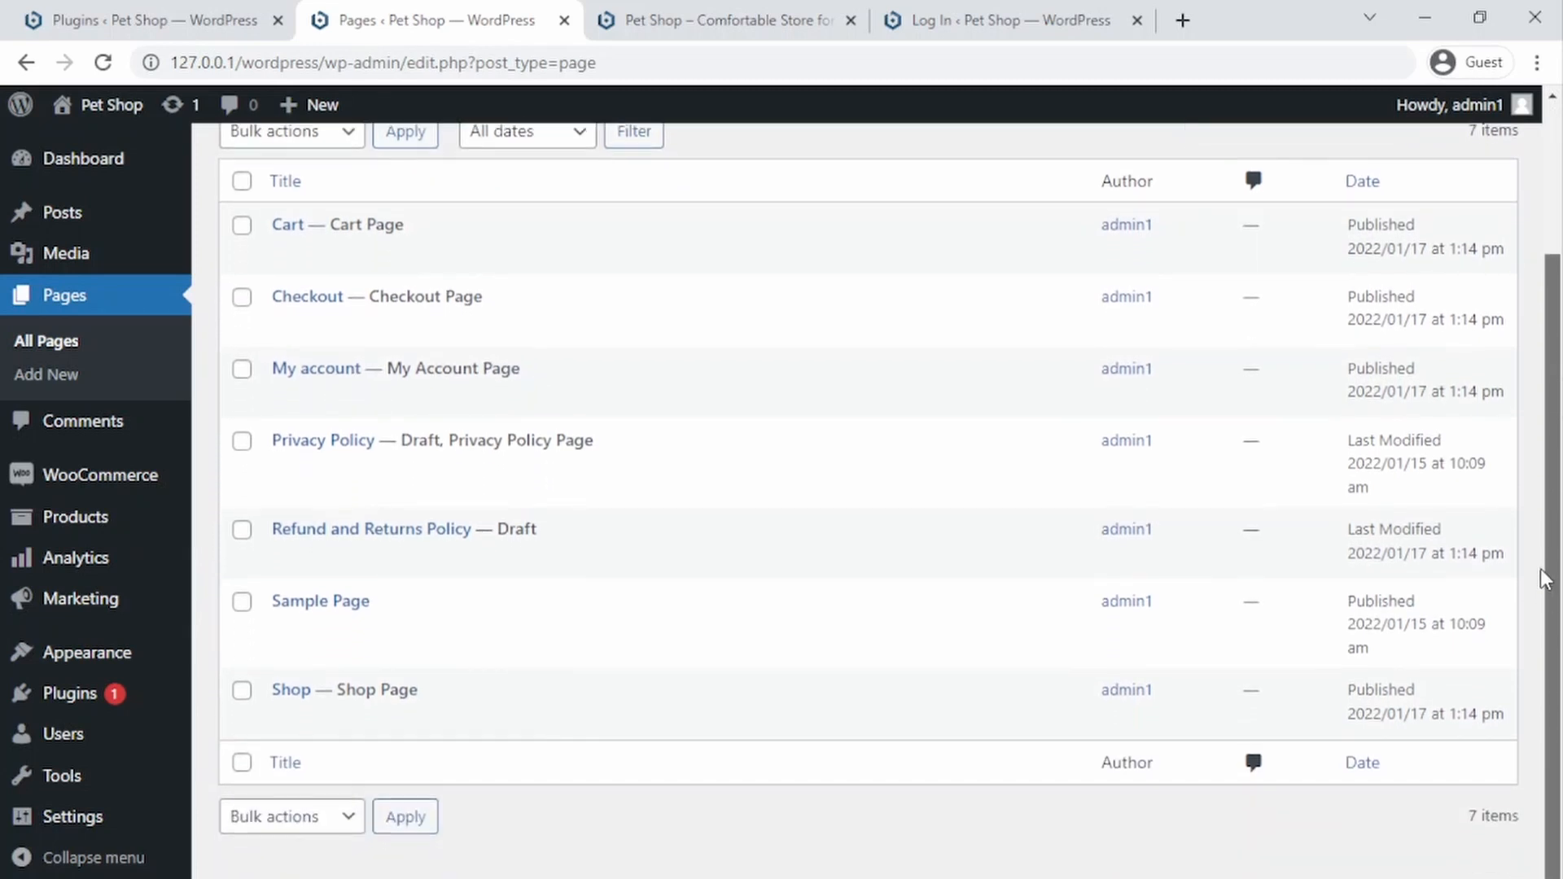
# Step: Switch to the storefront tab and reload it to check the header menu after trashing the pages
pyautogui.scroll(3, 1545, 580)
pyautogui.click(694, 19)
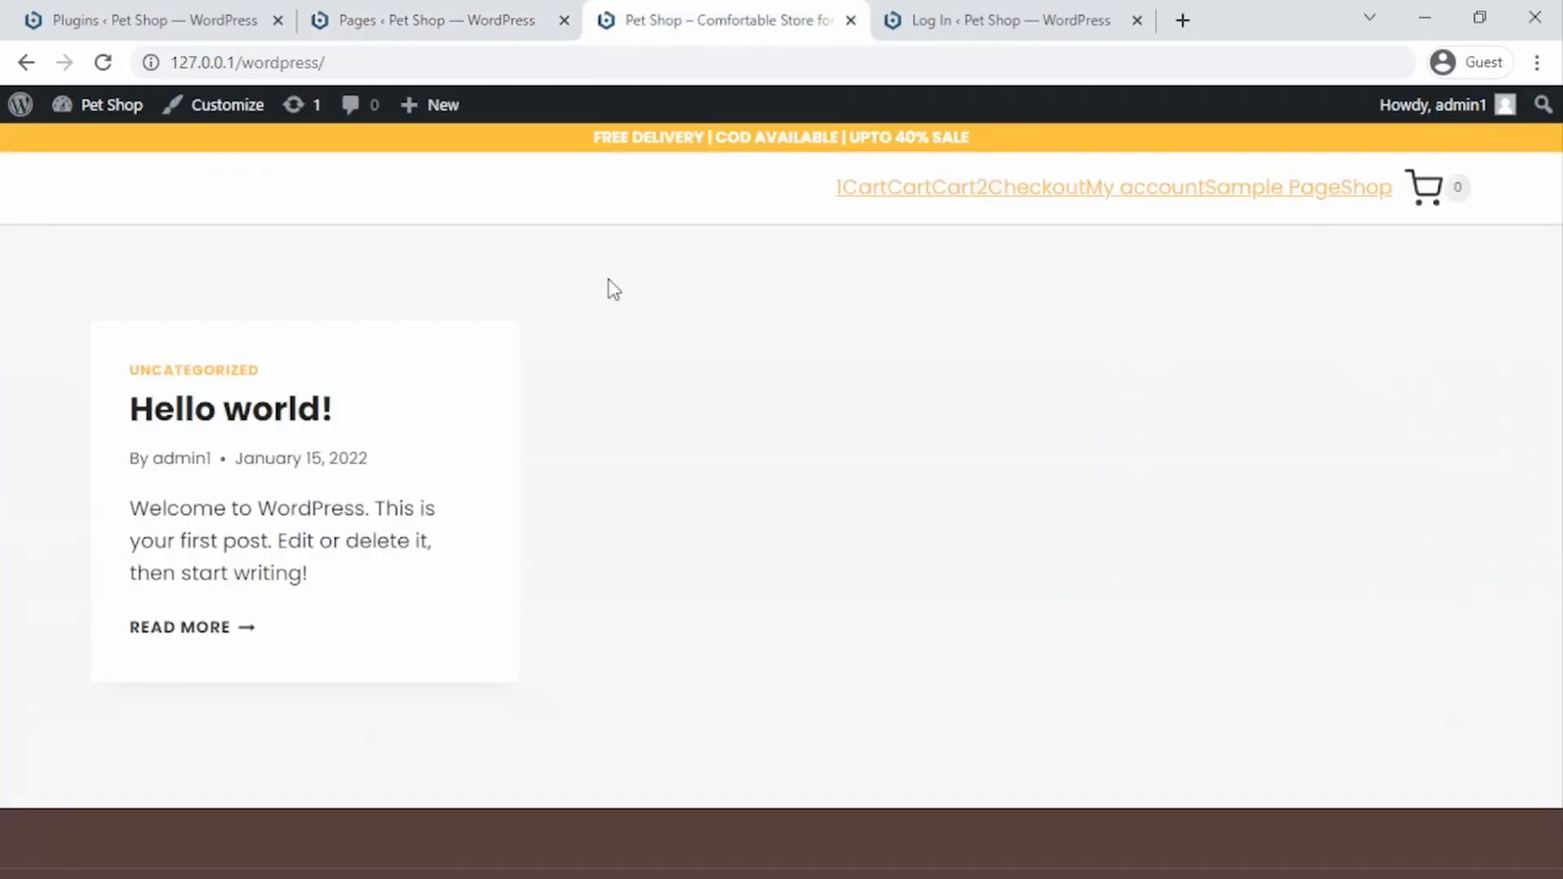
pyautogui.press('F5')
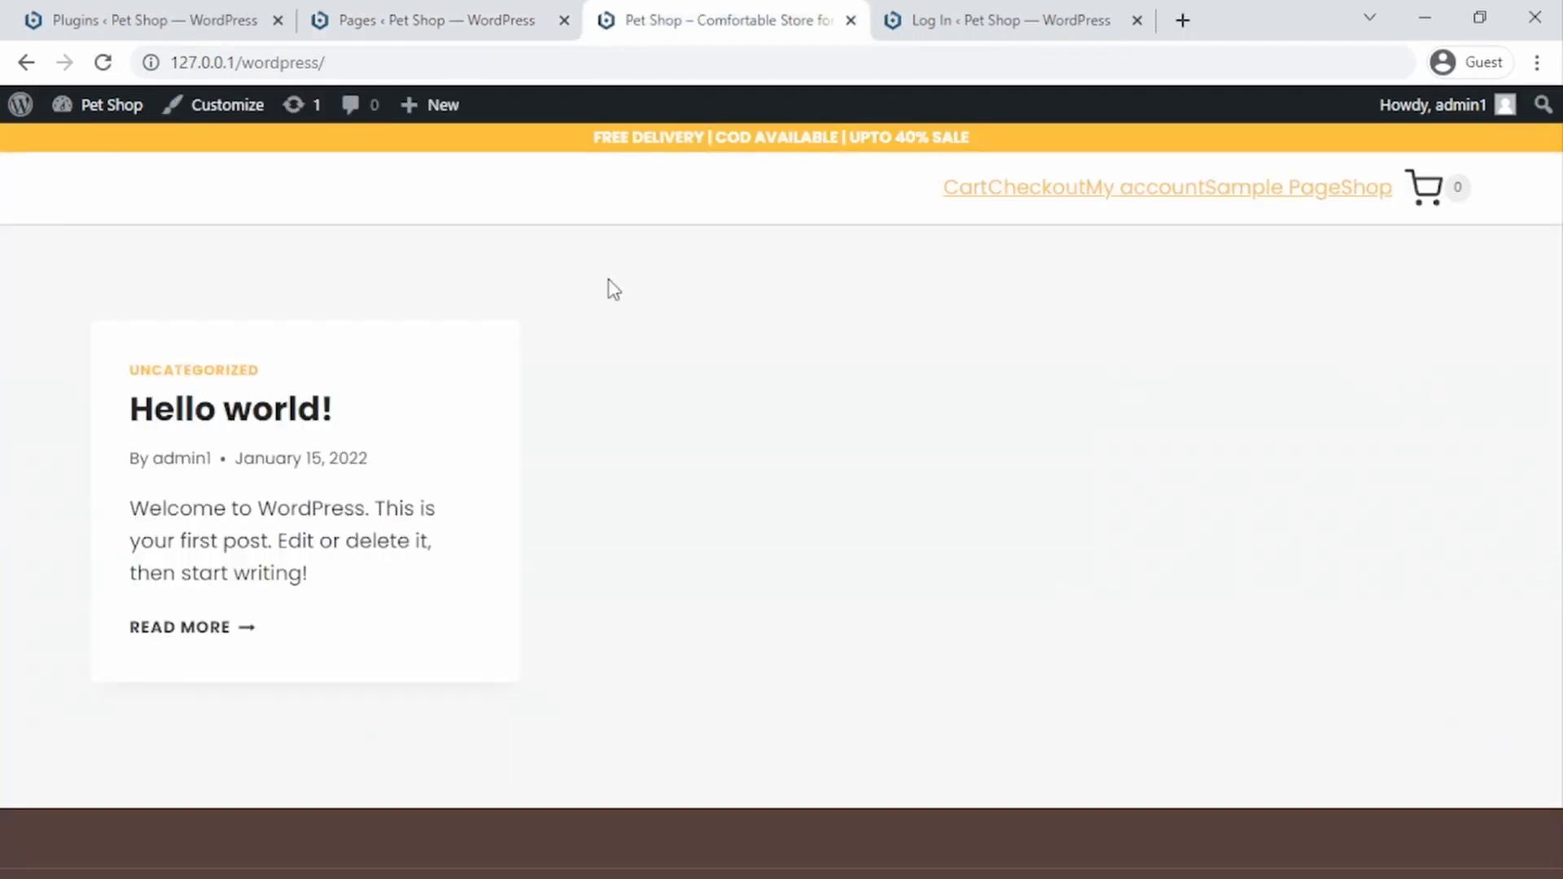
pyautogui.press('F5')
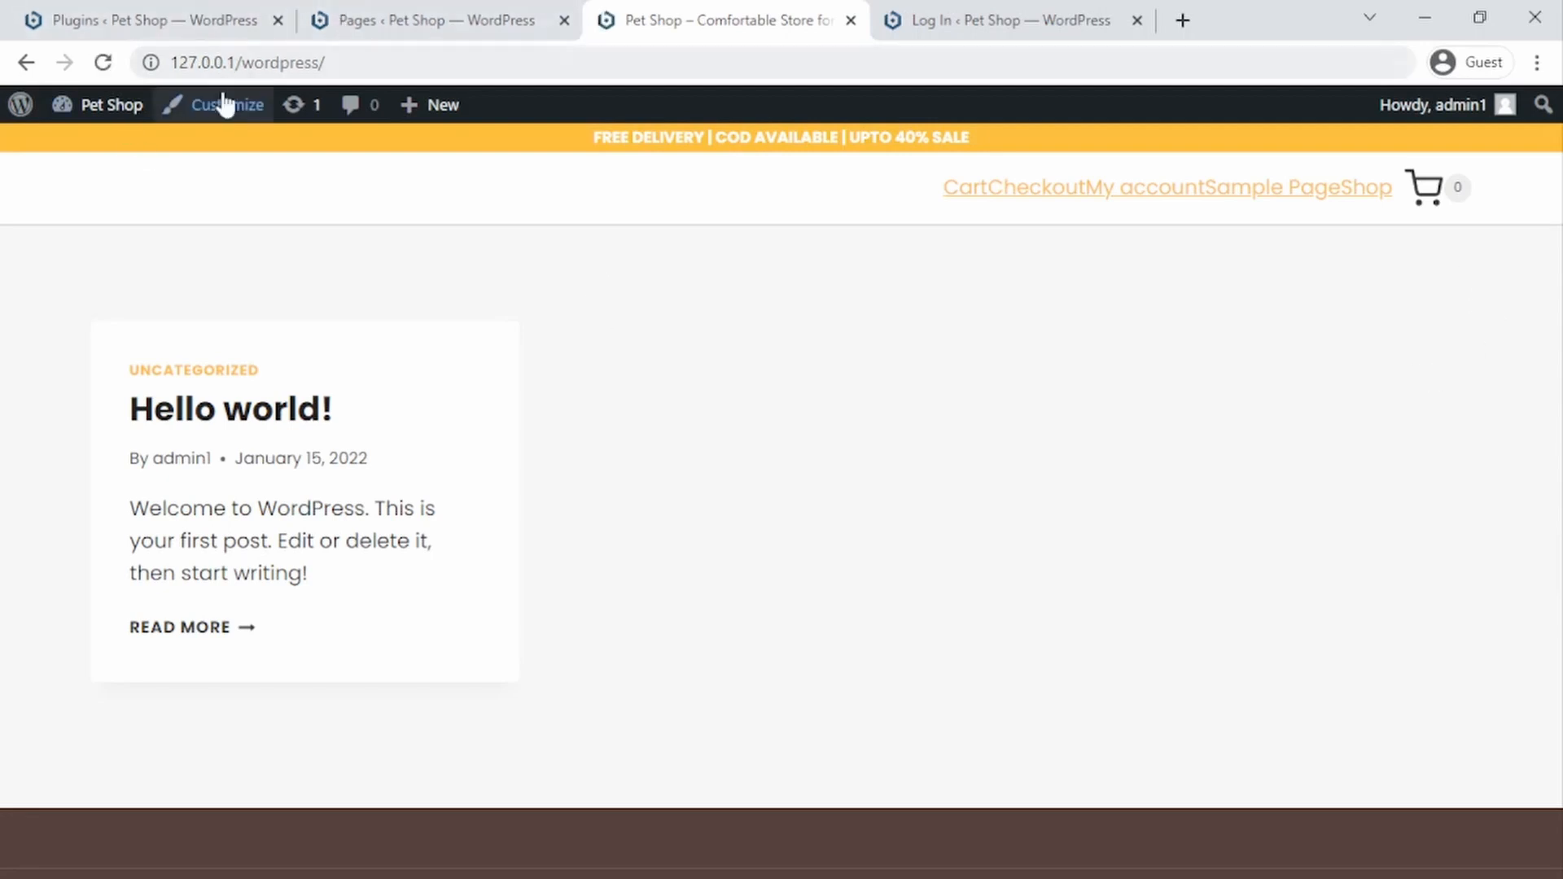
# Step: Start a new product from the Products list and step through the guided product tour tips
pyautogui.click(422, 18)
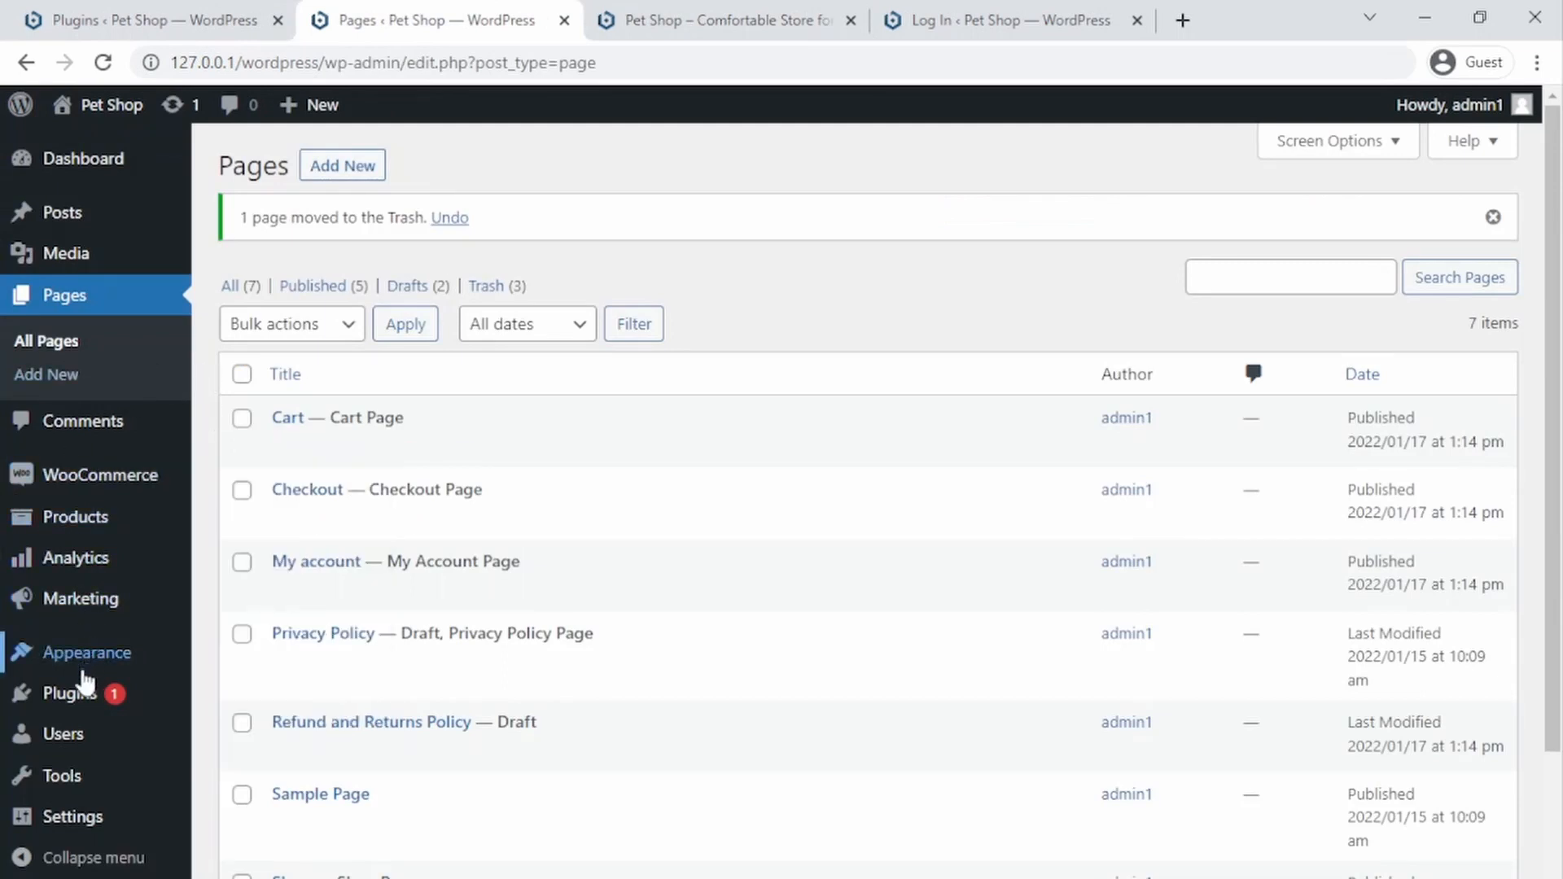
pyautogui.moveTo(48, 517)
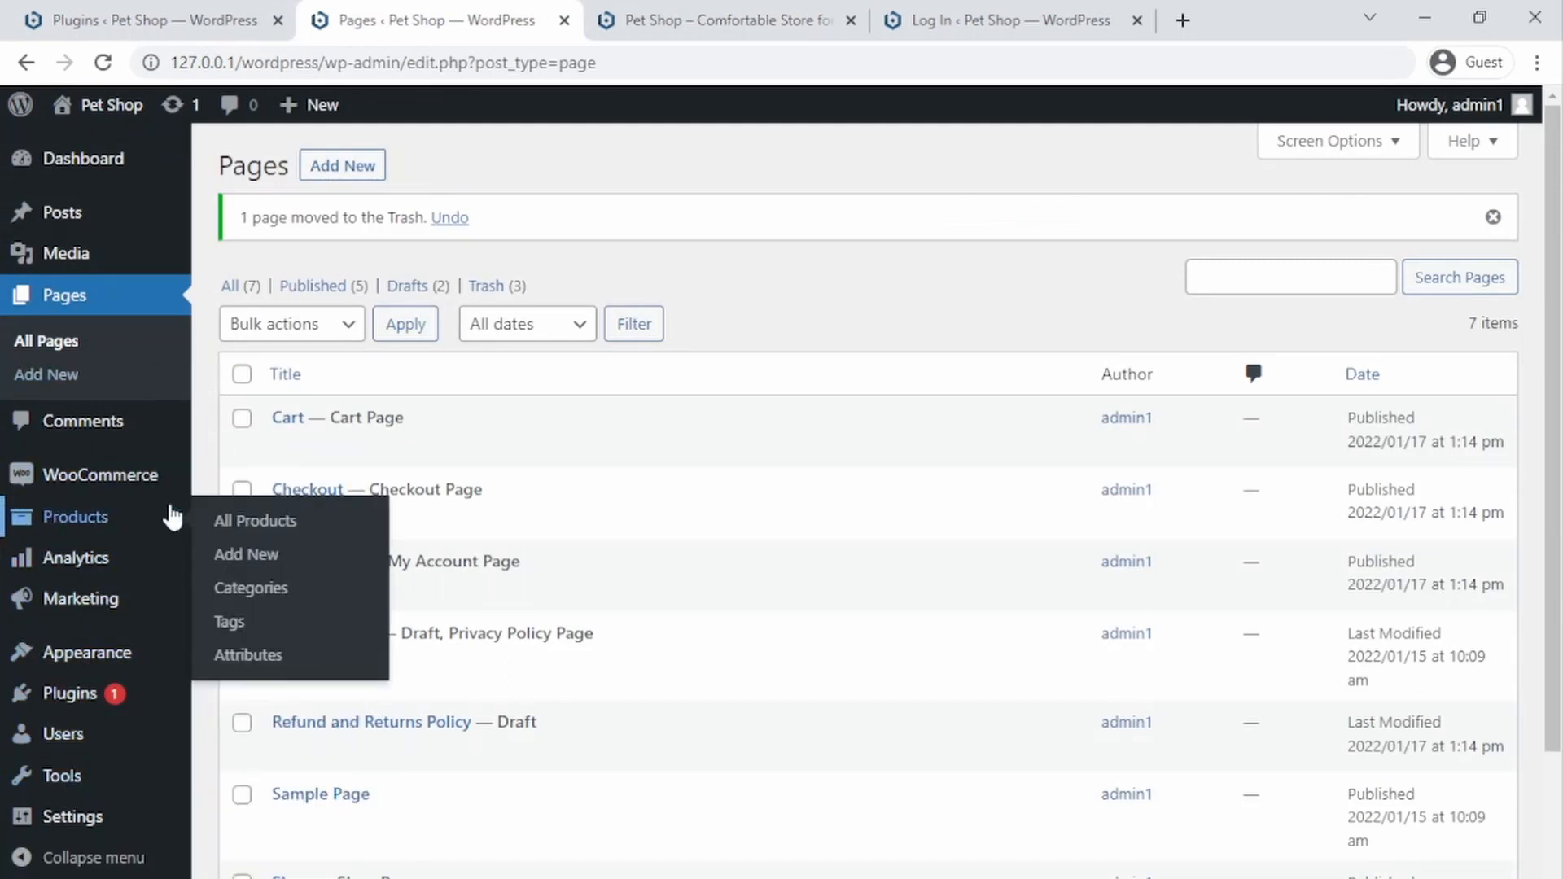
pyautogui.click(257, 525)
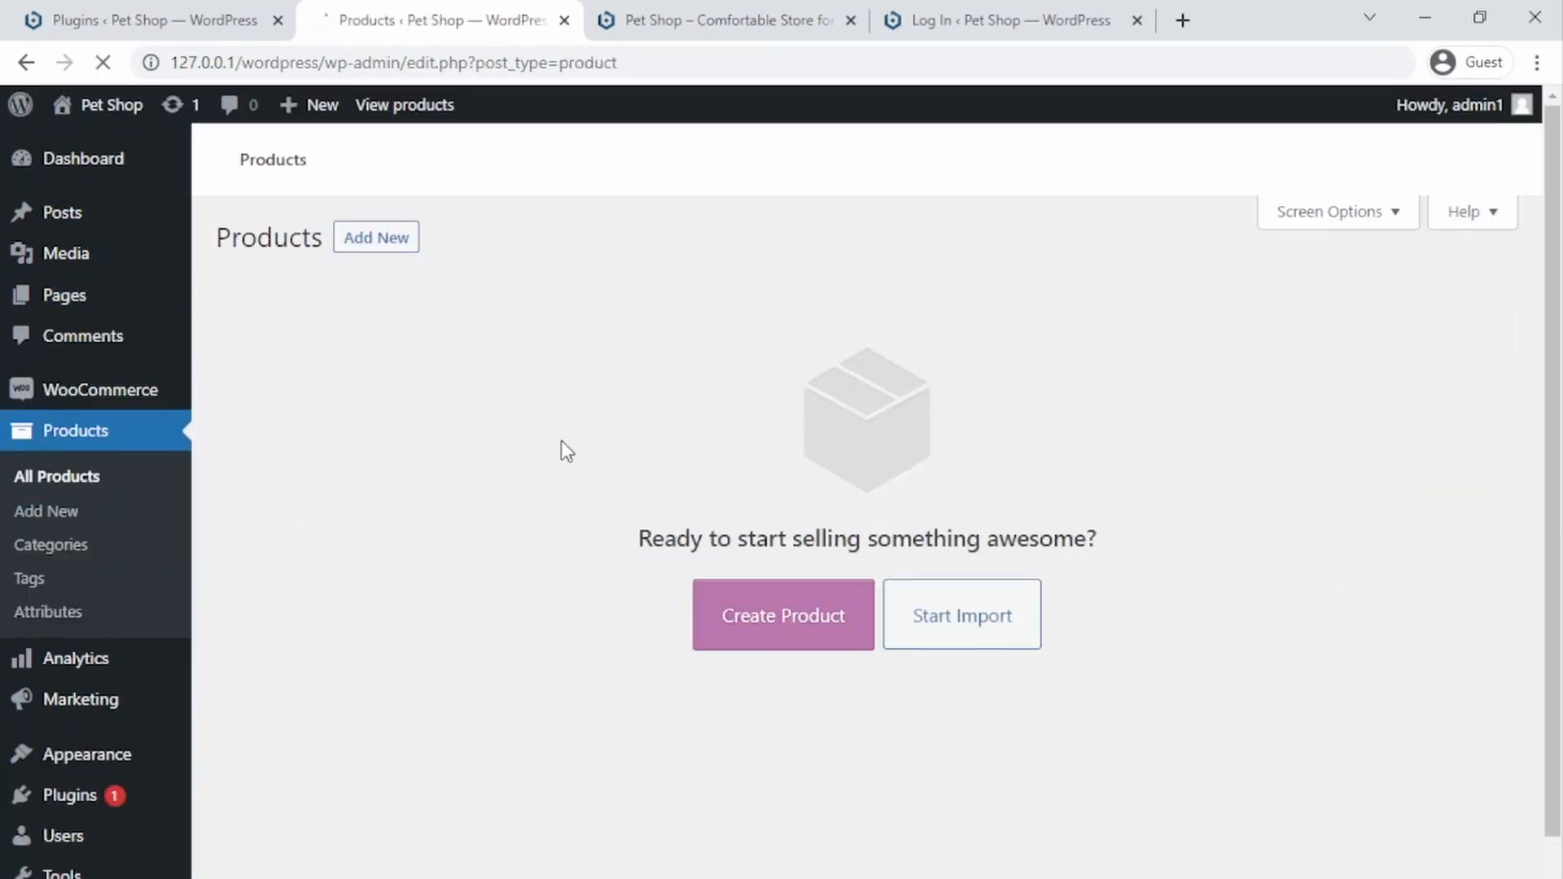
pyautogui.click(796, 620)
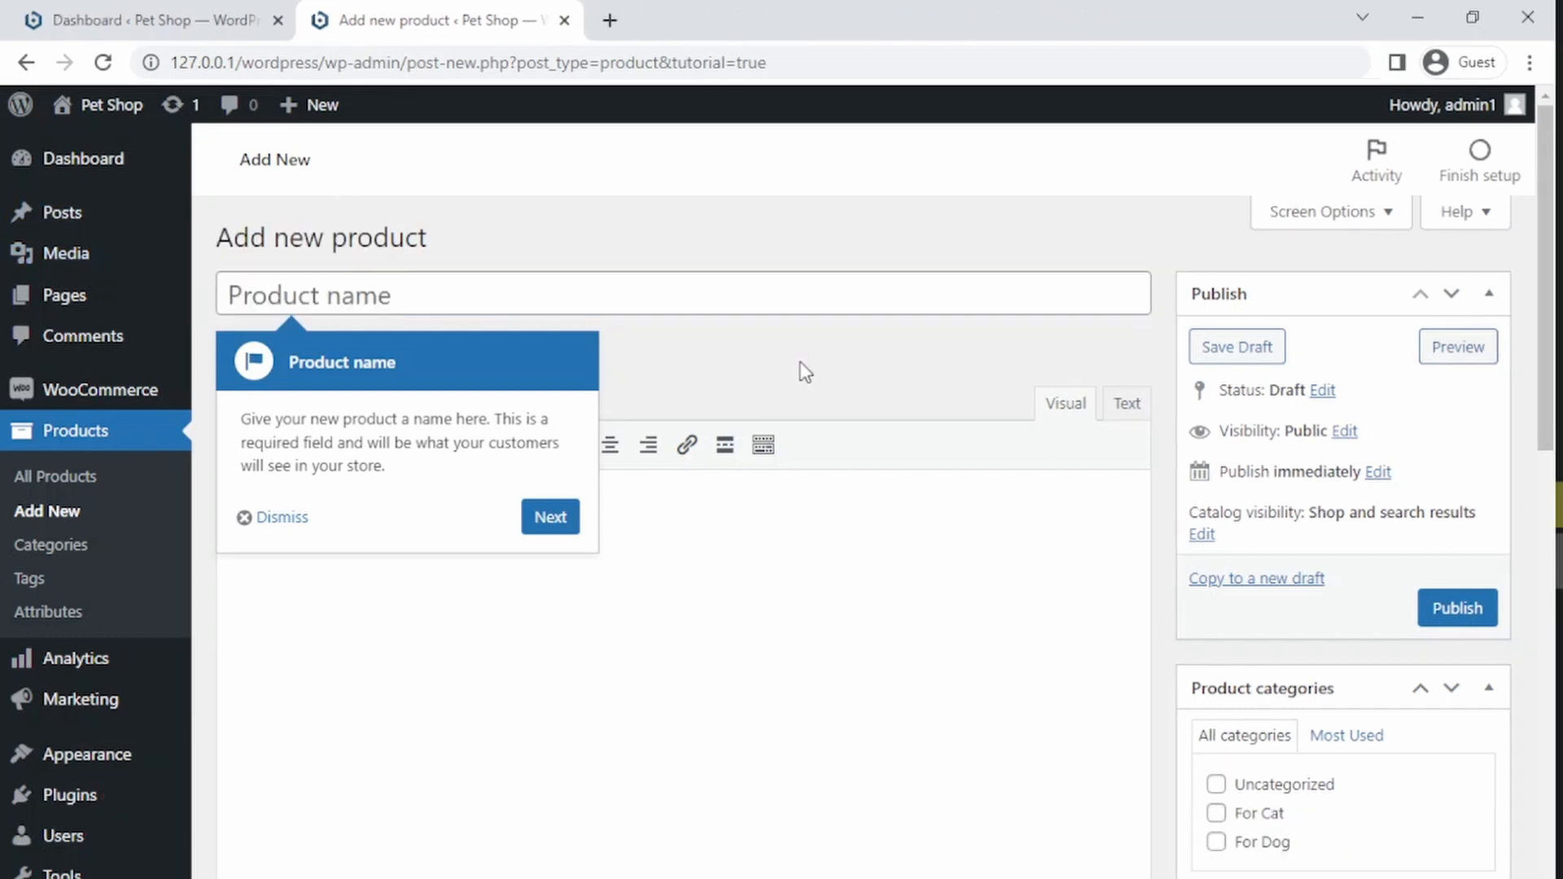
pyautogui.click(551, 519)
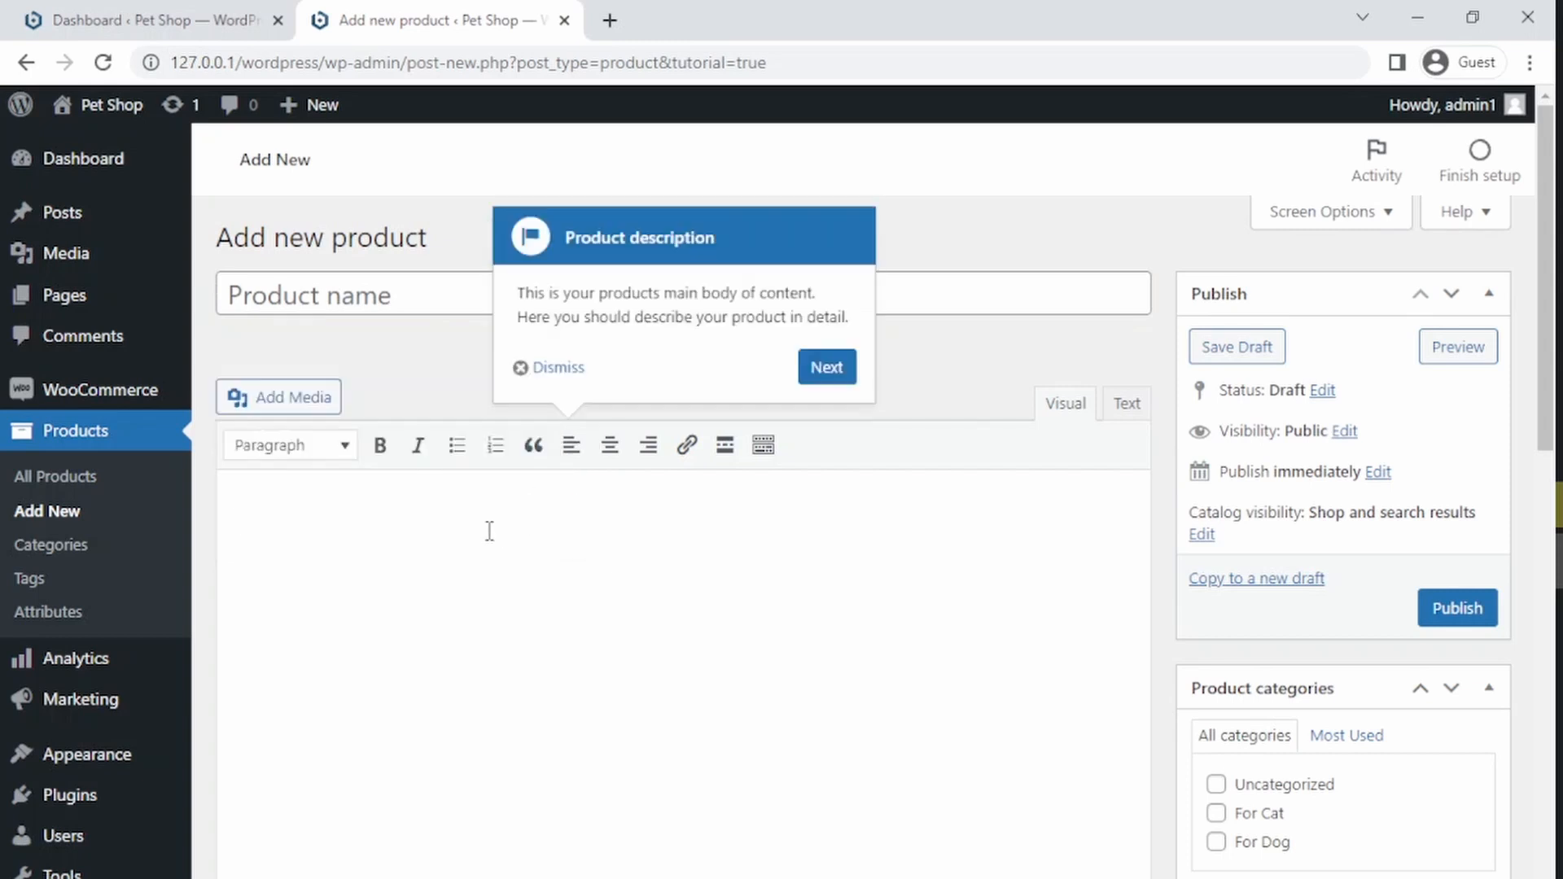
pyautogui.click(821, 367)
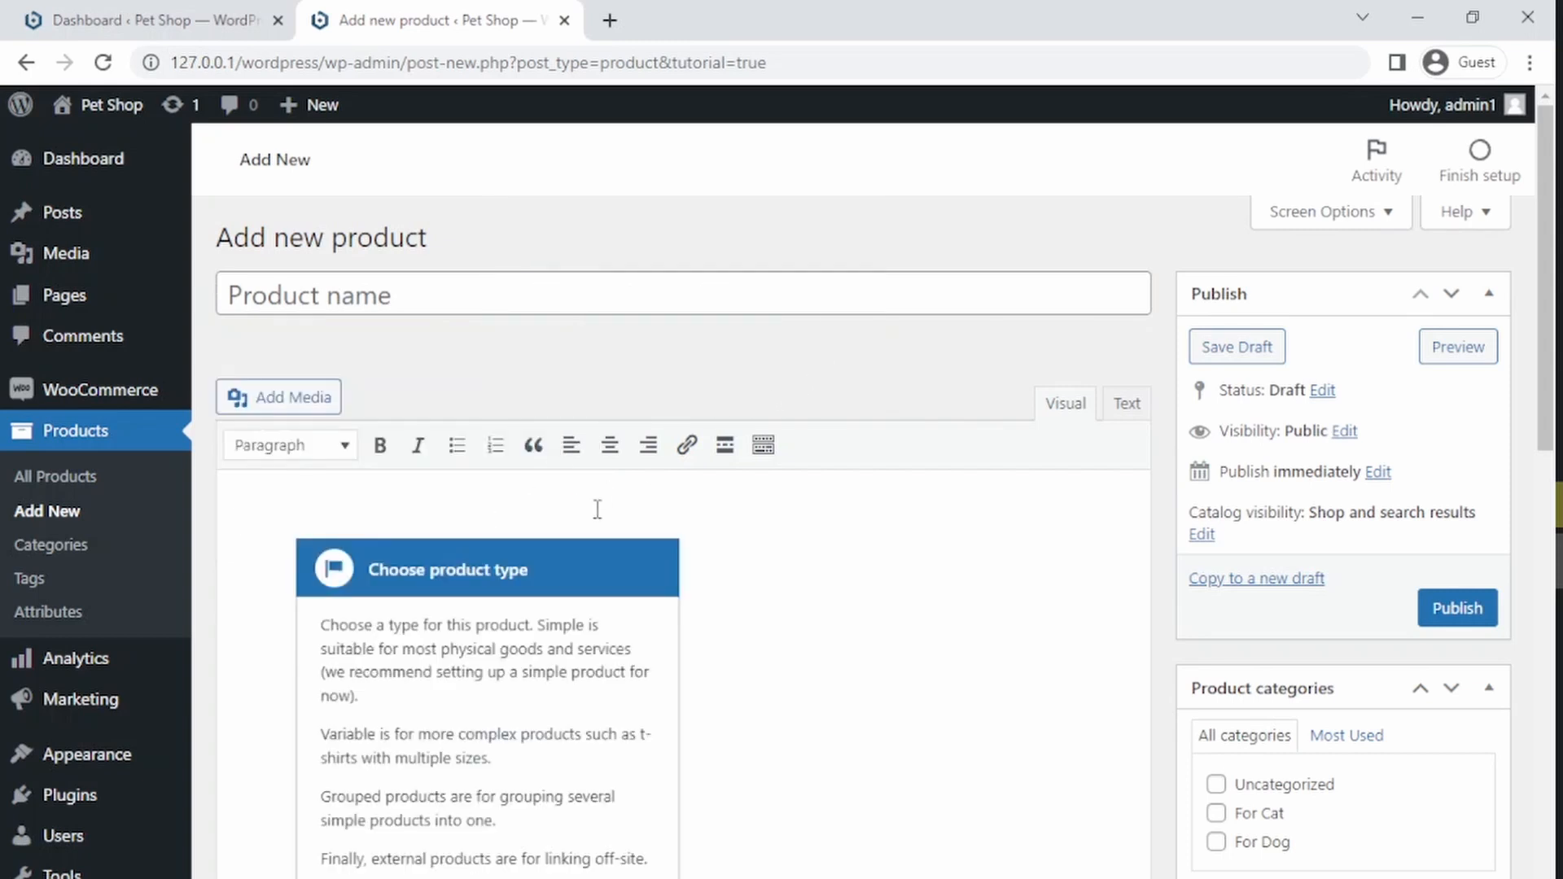
pyautogui.click(614, 877)
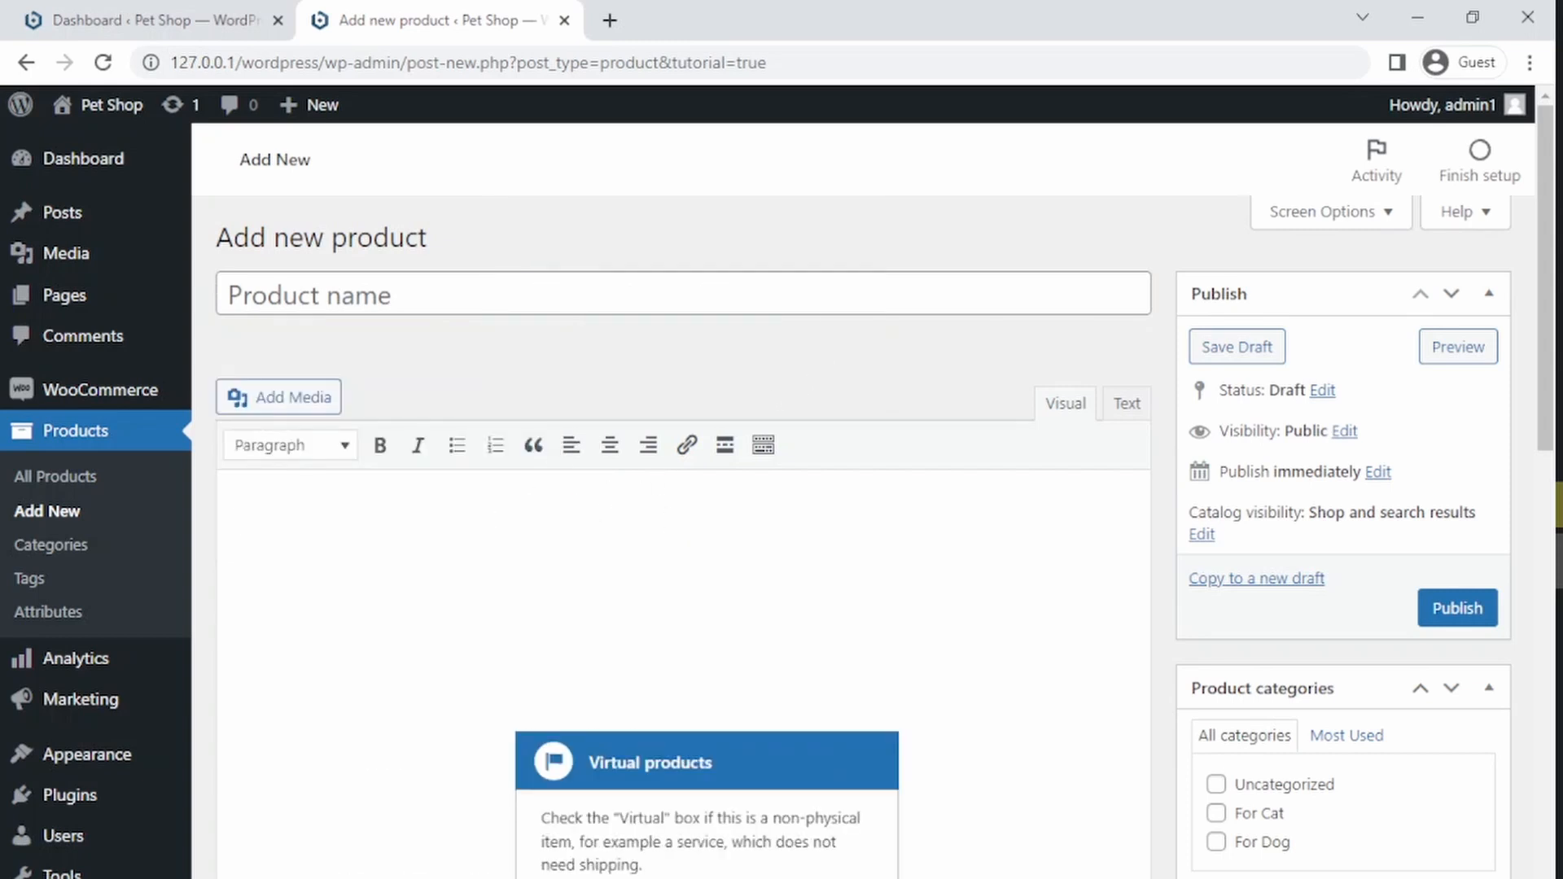
pyautogui.click(569, 877)
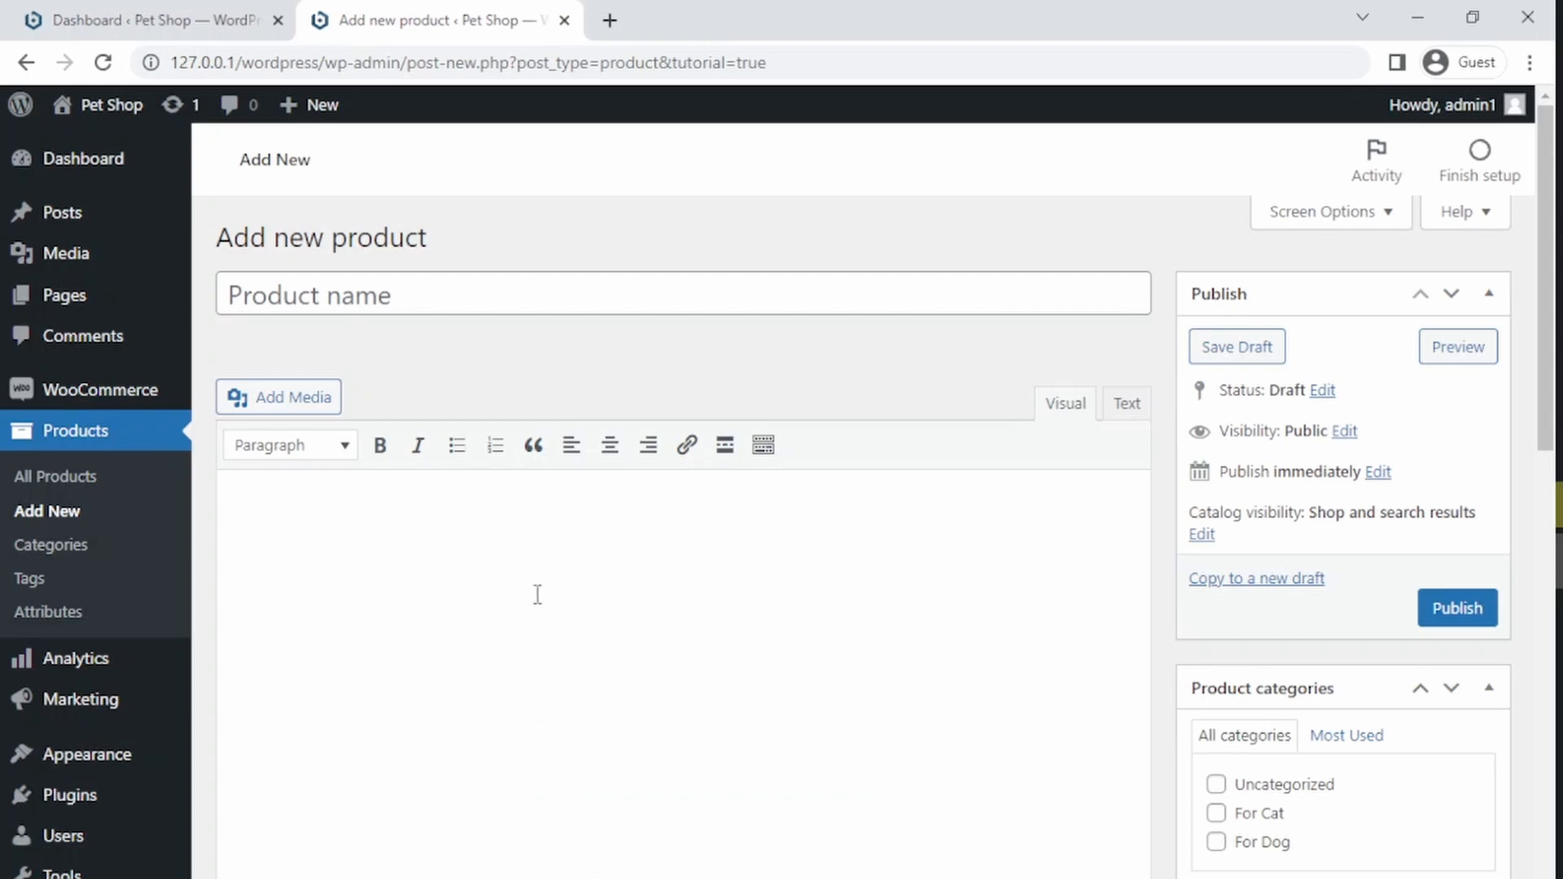
pyautogui.click(247, 290)
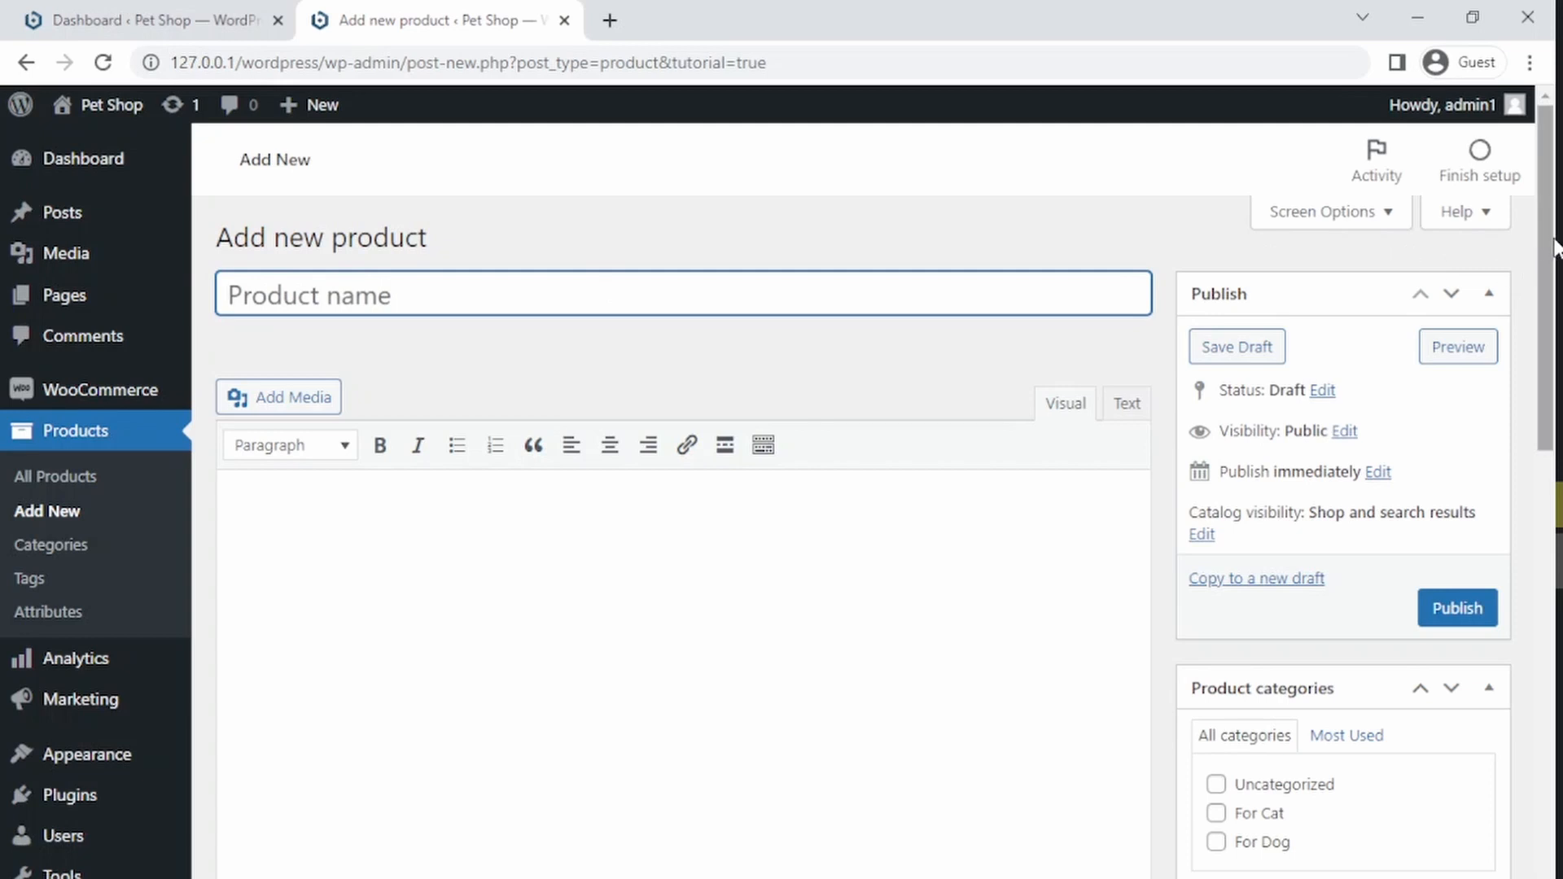
# Step: Scroll through the new product editor to examine its data, image and post settings sections
pyautogui.moveTo(1556, 282); pyautogui.dragTo(1547, 282)
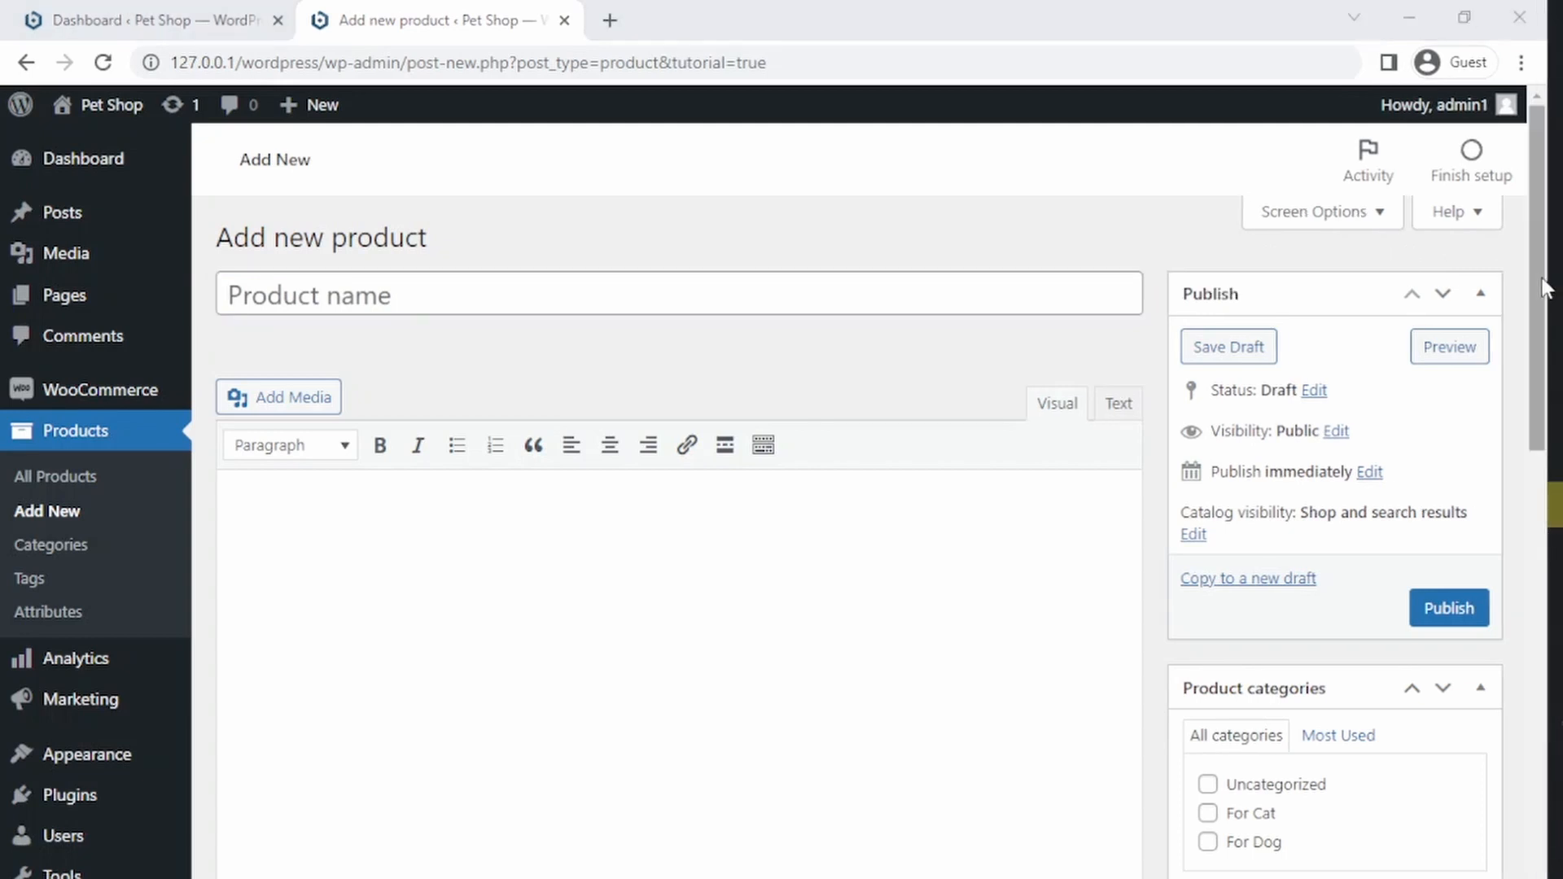
pyautogui.moveTo(1548, 313); pyautogui.dragTo(1545, 335)
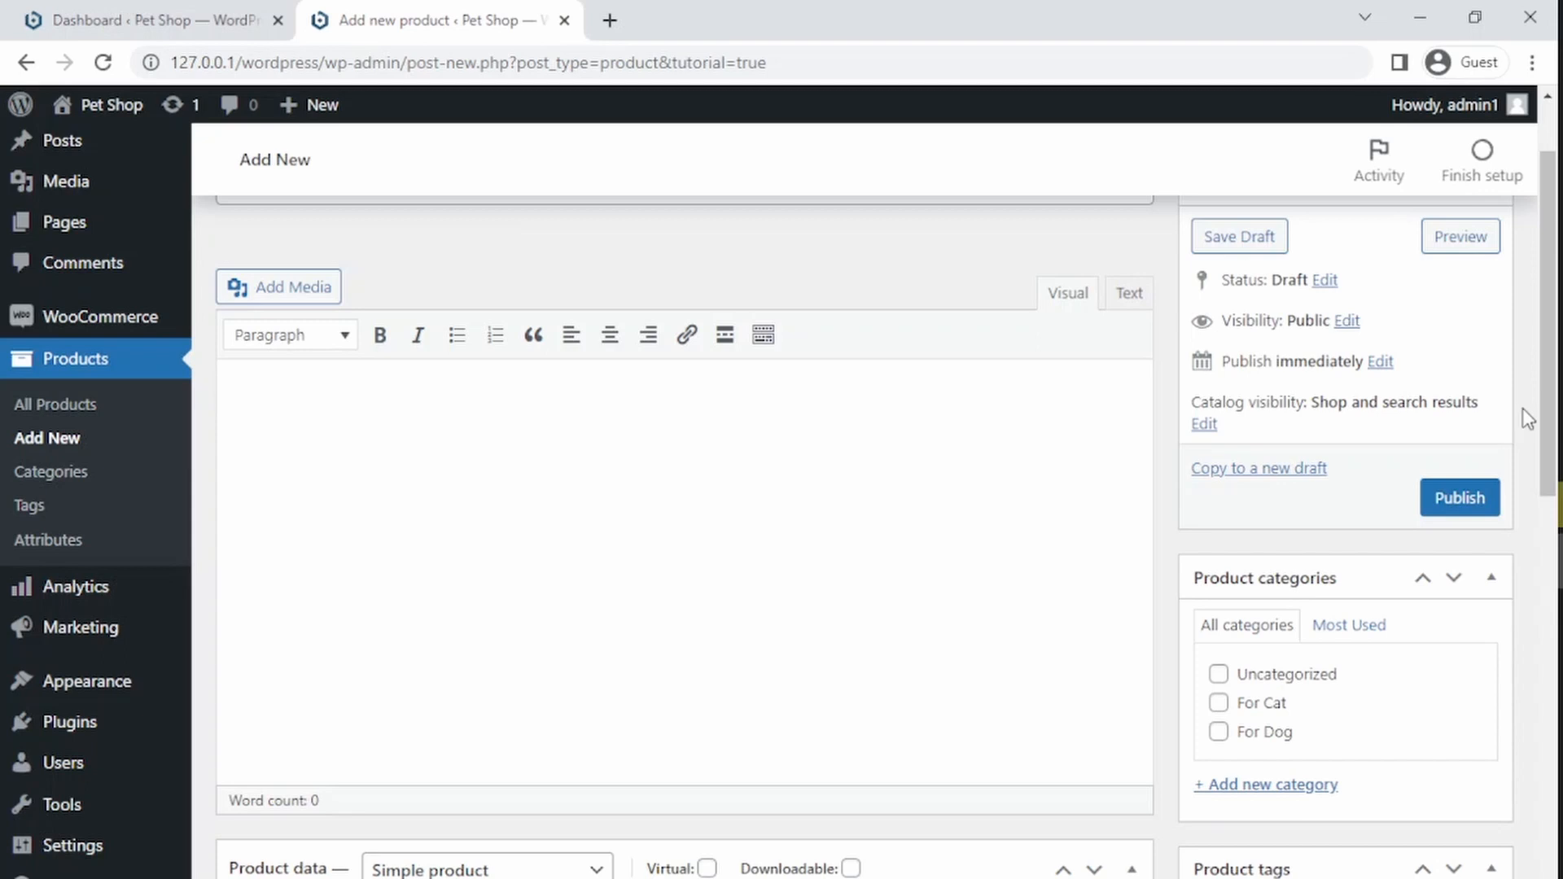
pyautogui.moveTo(1540, 407)
pyautogui.mouseDown()
pyautogui.moveTo(1537, 363)
pyautogui.moveTo(1540, 401)
pyautogui.mouseUp()
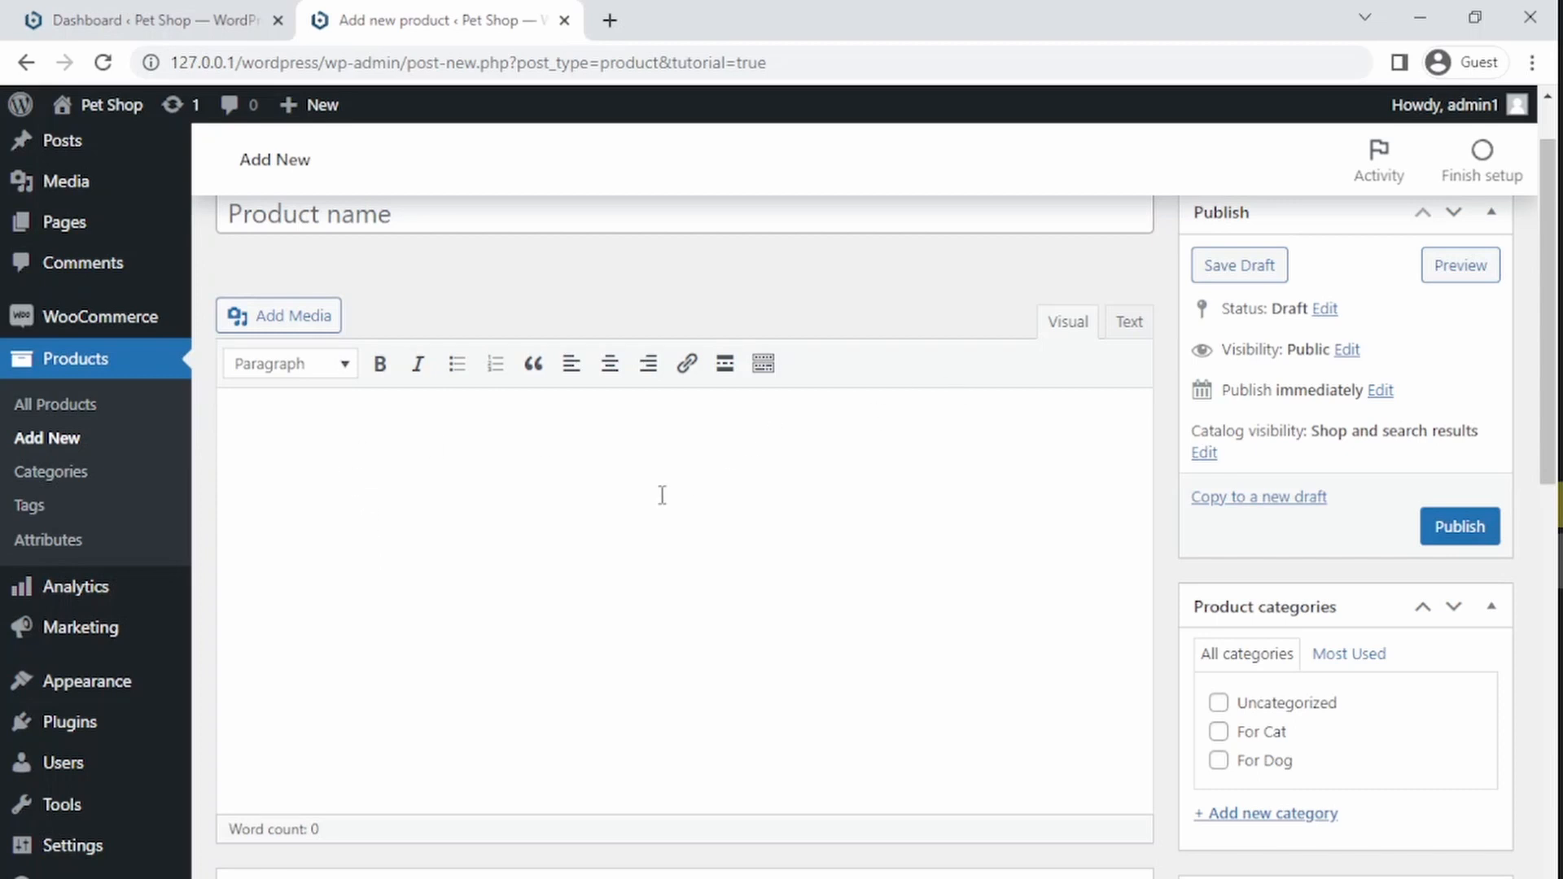
pyautogui.moveTo(1547, 352); pyautogui.dragTo(1524, 528)
pyautogui.scroll(-1, 1525, 528)
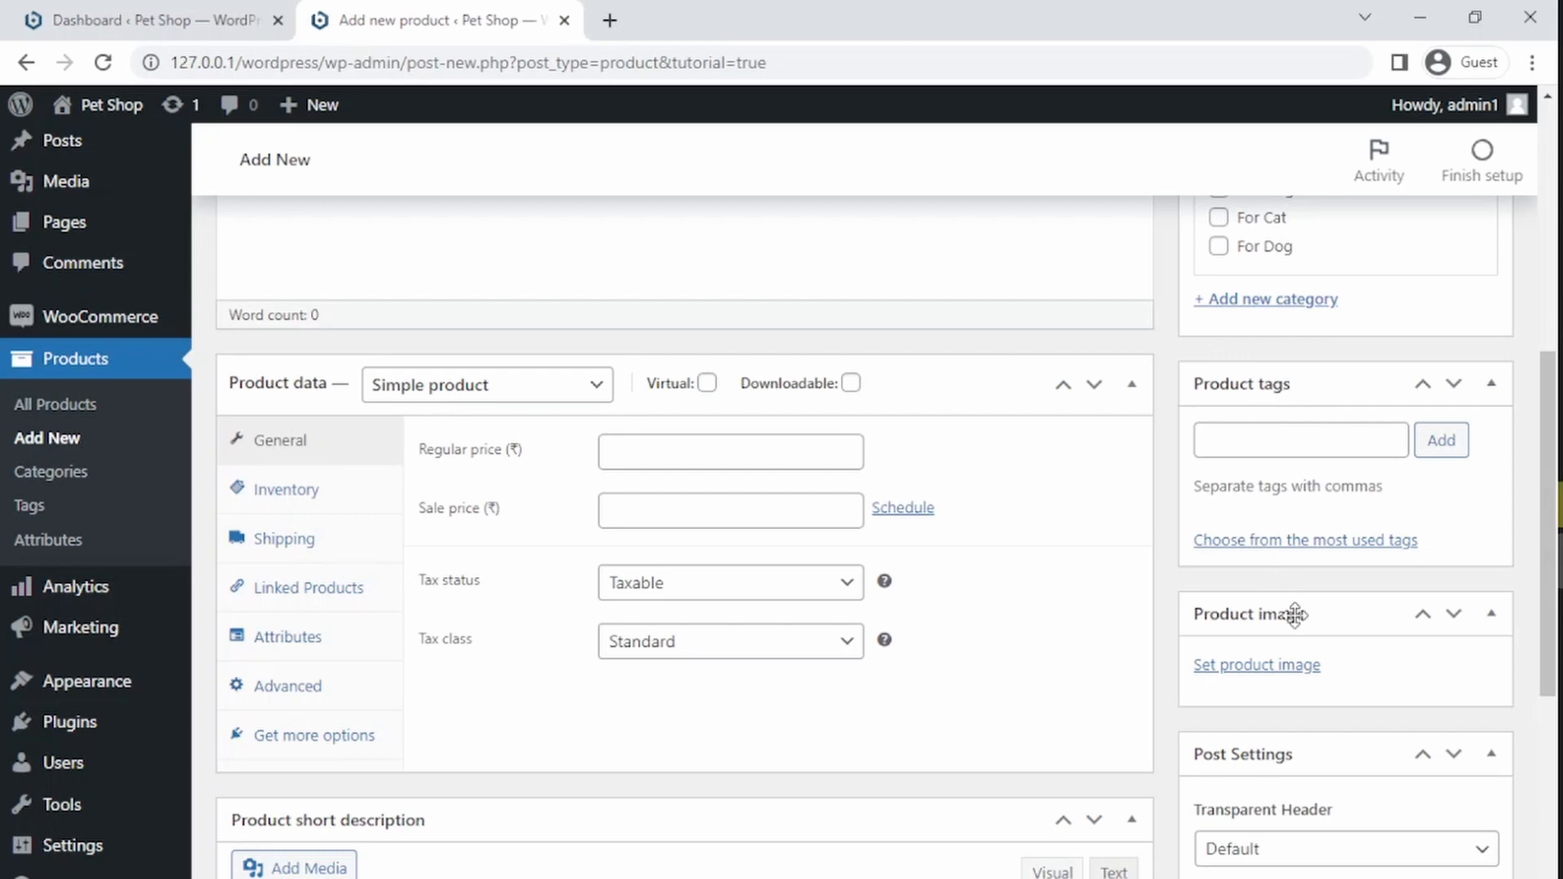
pyautogui.moveTo(1555, 407); pyautogui.dragTo(1555, 578)
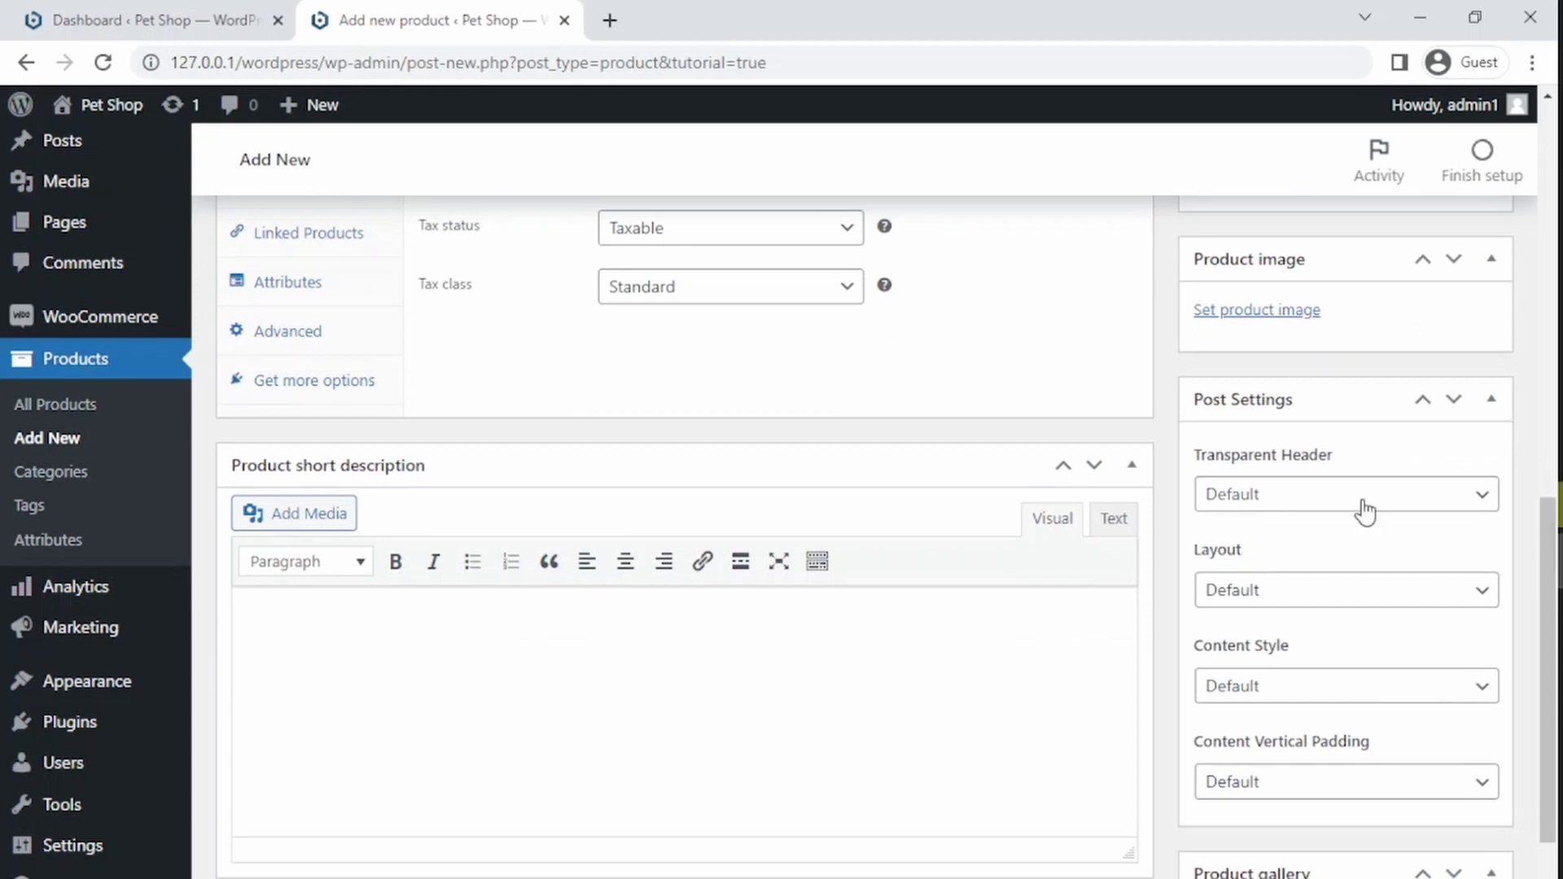
pyautogui.click(1269, 494)
pyautogui.click(1269, 494)
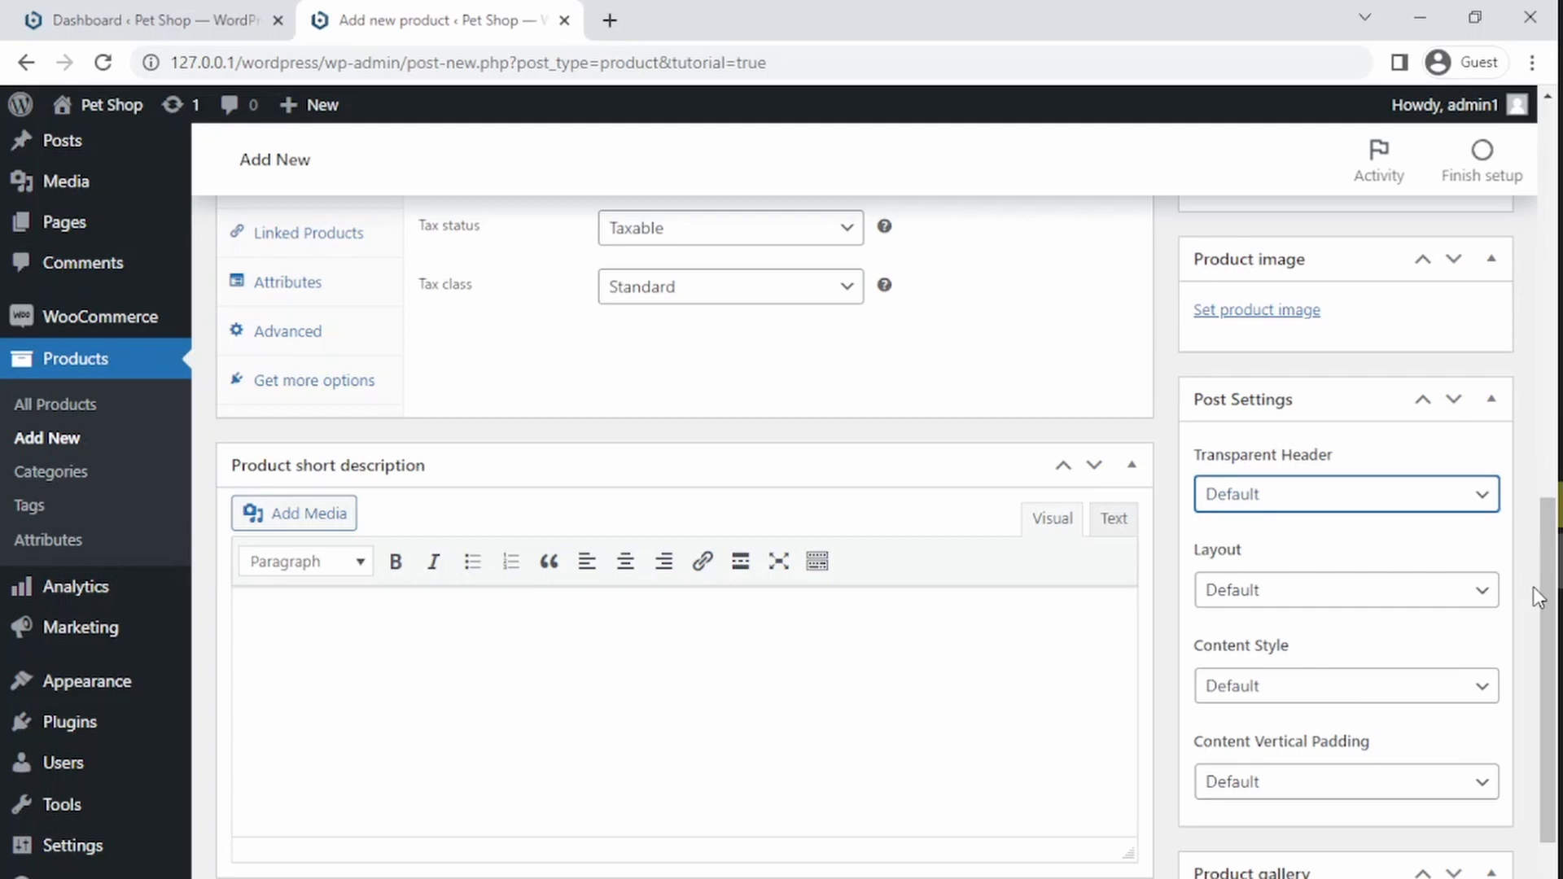
pyautogui.moveTo(1546, 575); pyautogui.dragTo(1540, 629)
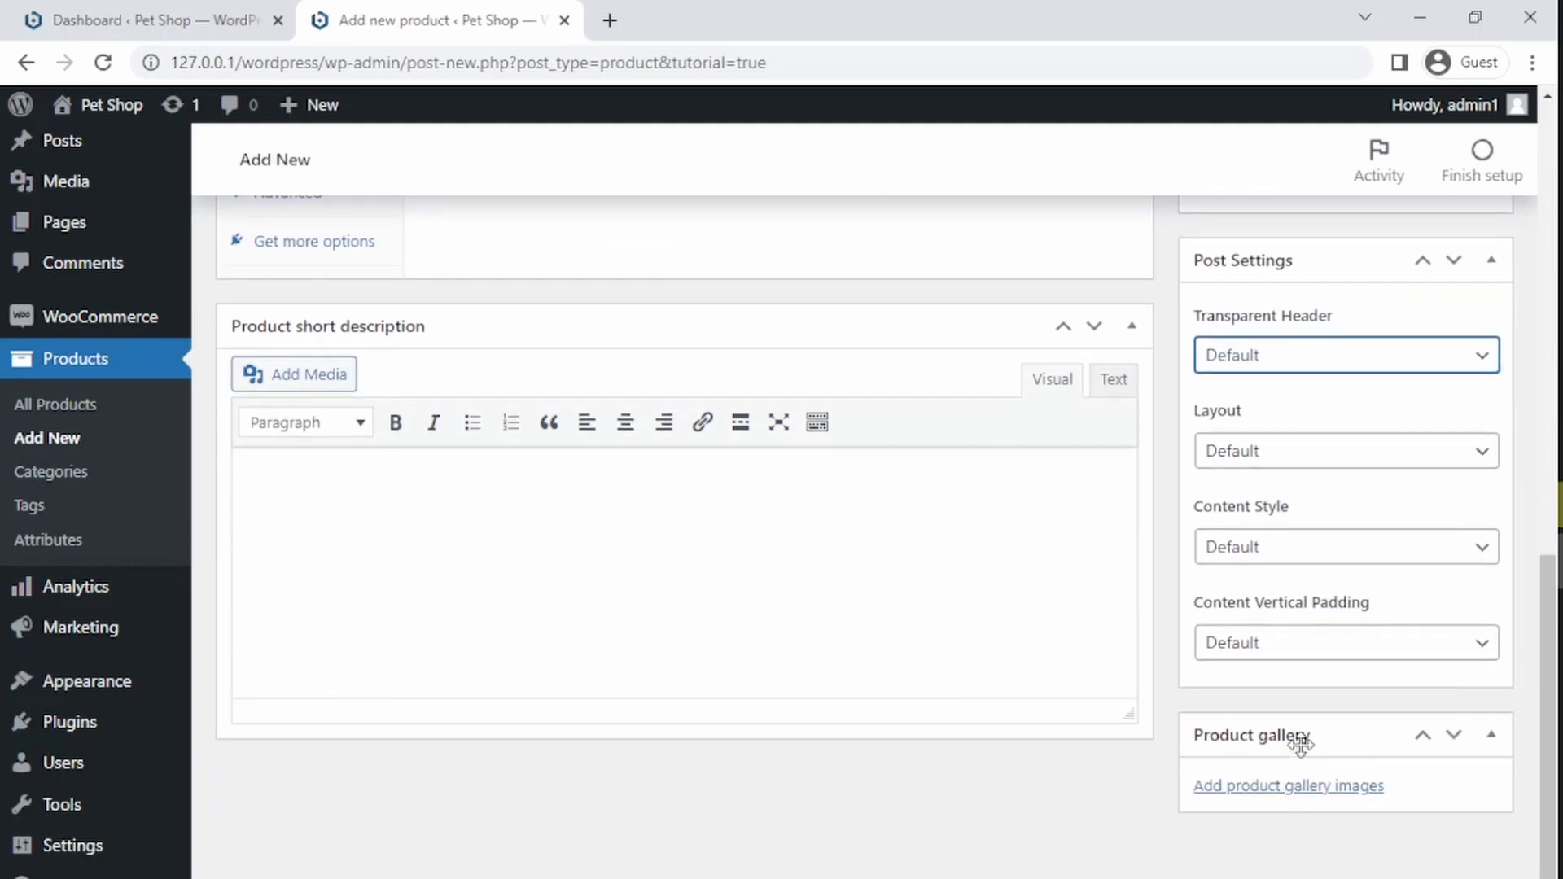
# Step: Move the Product gallery box above Post Settings in the editor sidebar
pyautogui.moveTo(1300, 735); pyautogui.dragTo(1286, 342)
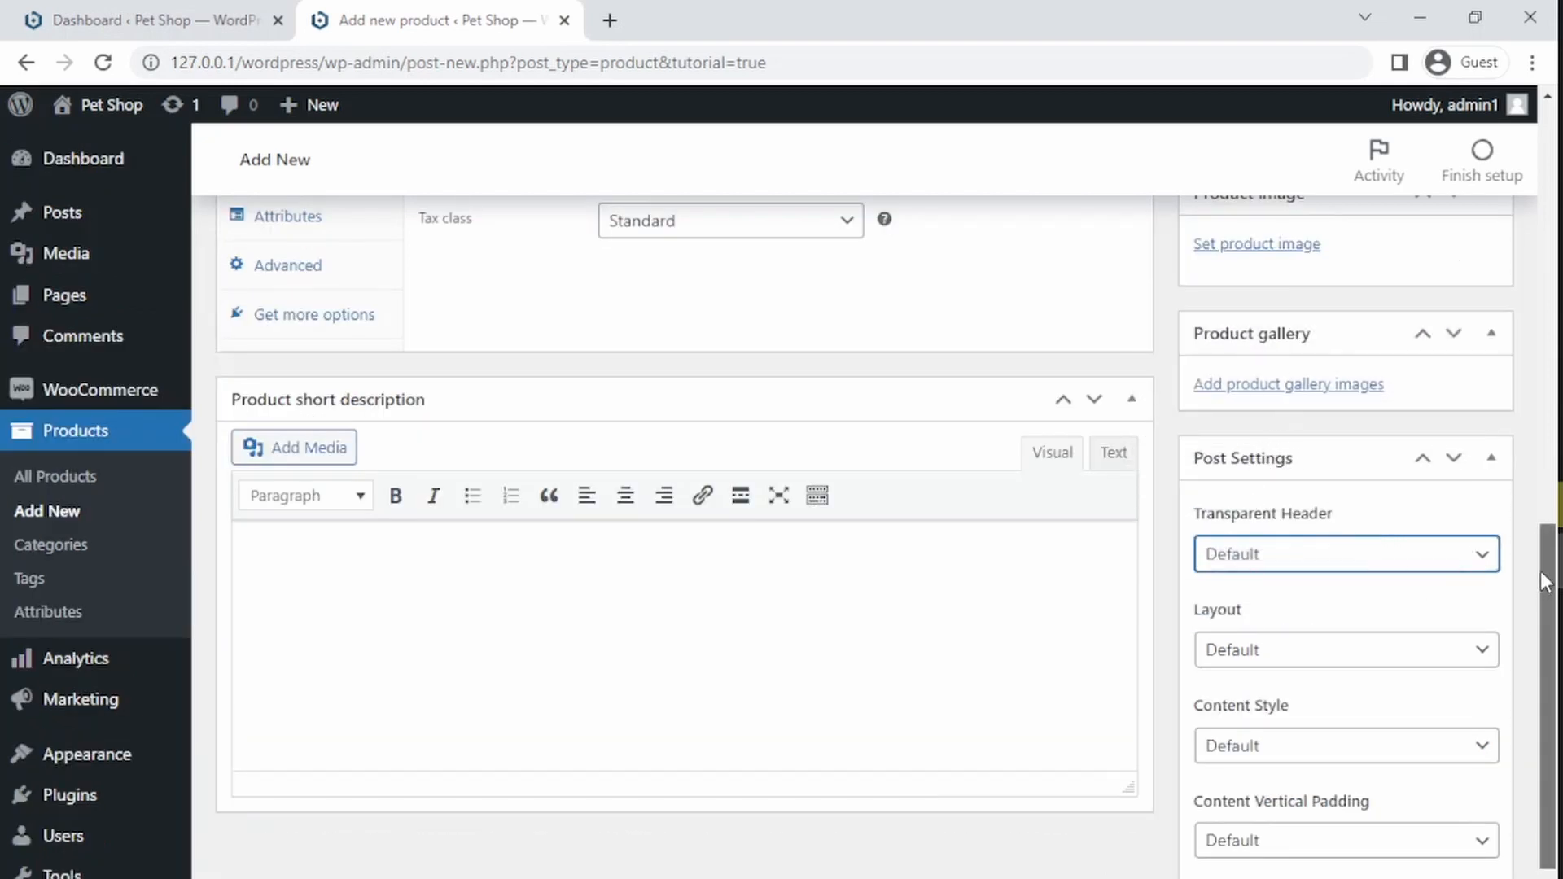
pyautogui.scroll(2, 1547, 533)
pyautogui.scroll(-1, 1546, 533)
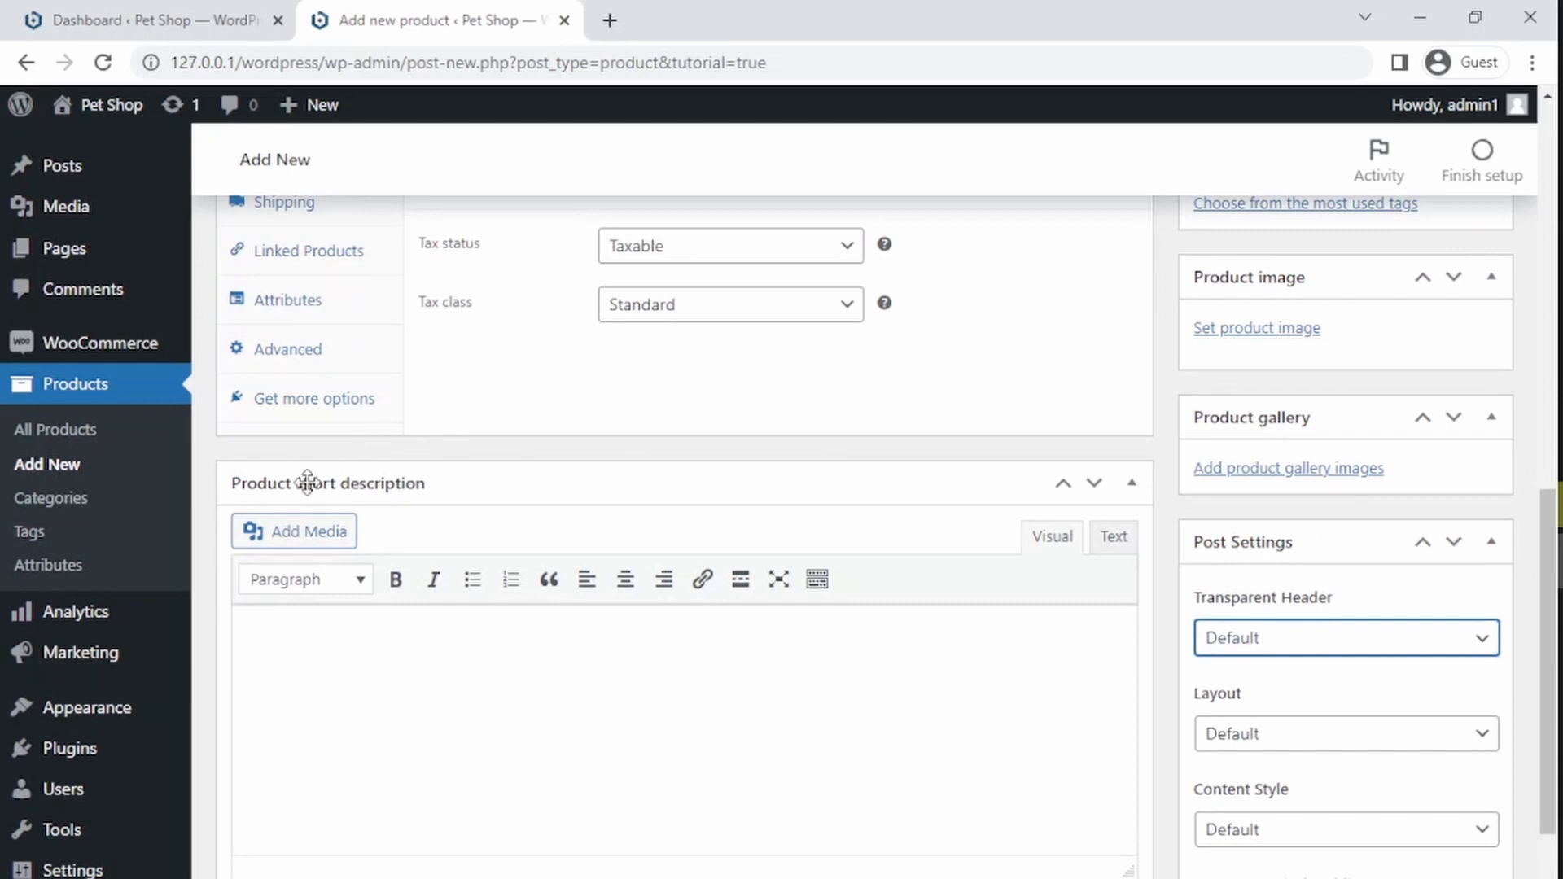
pyautogui.click(355, 627)
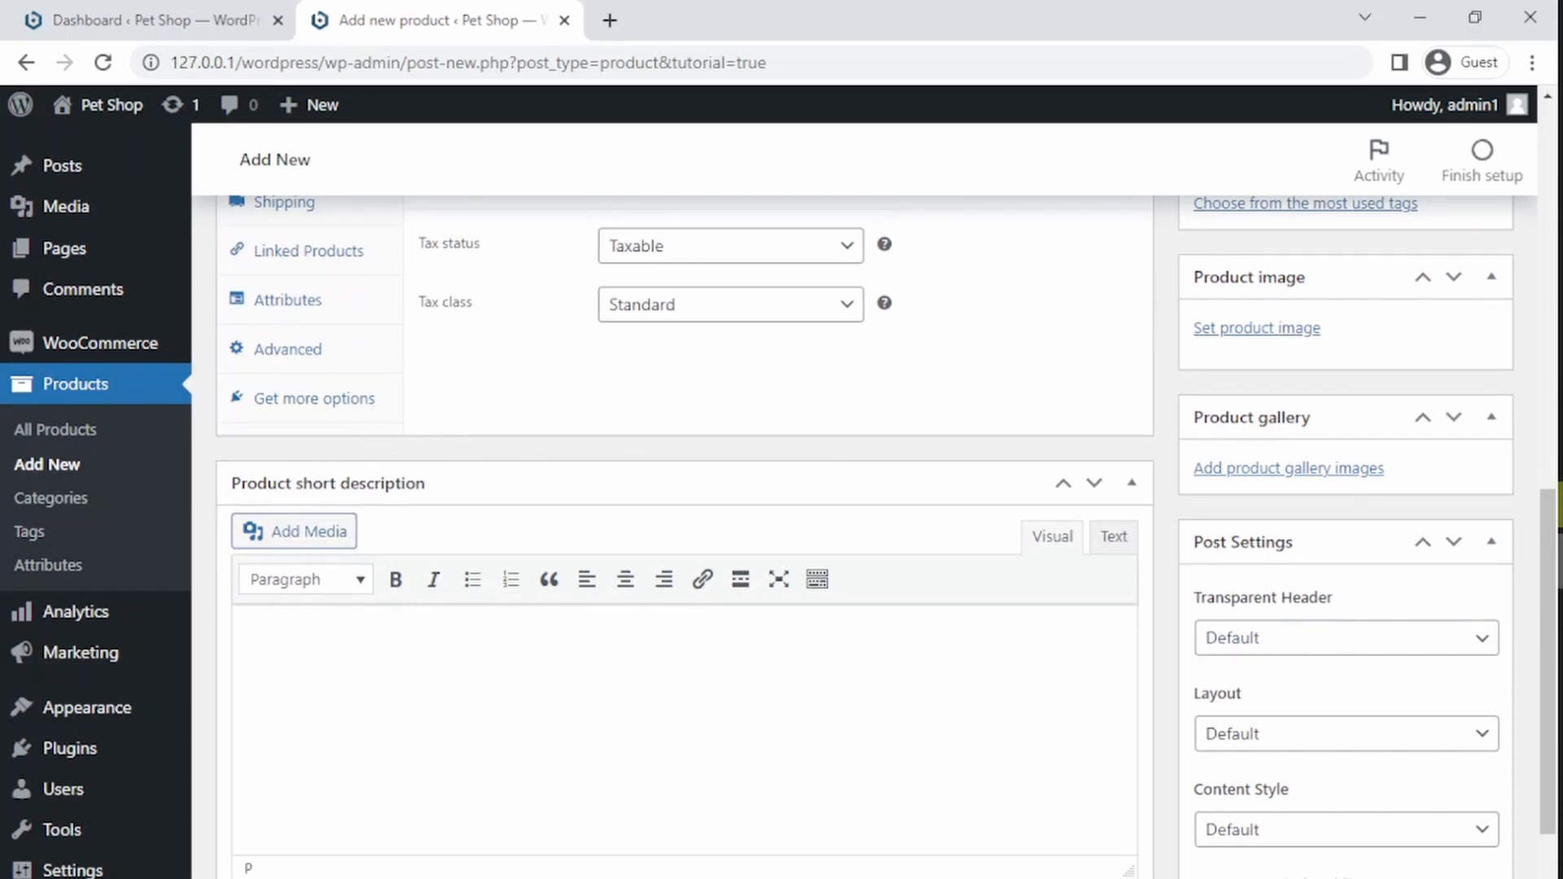
pyautogui.scroll(10, 1547, 651)
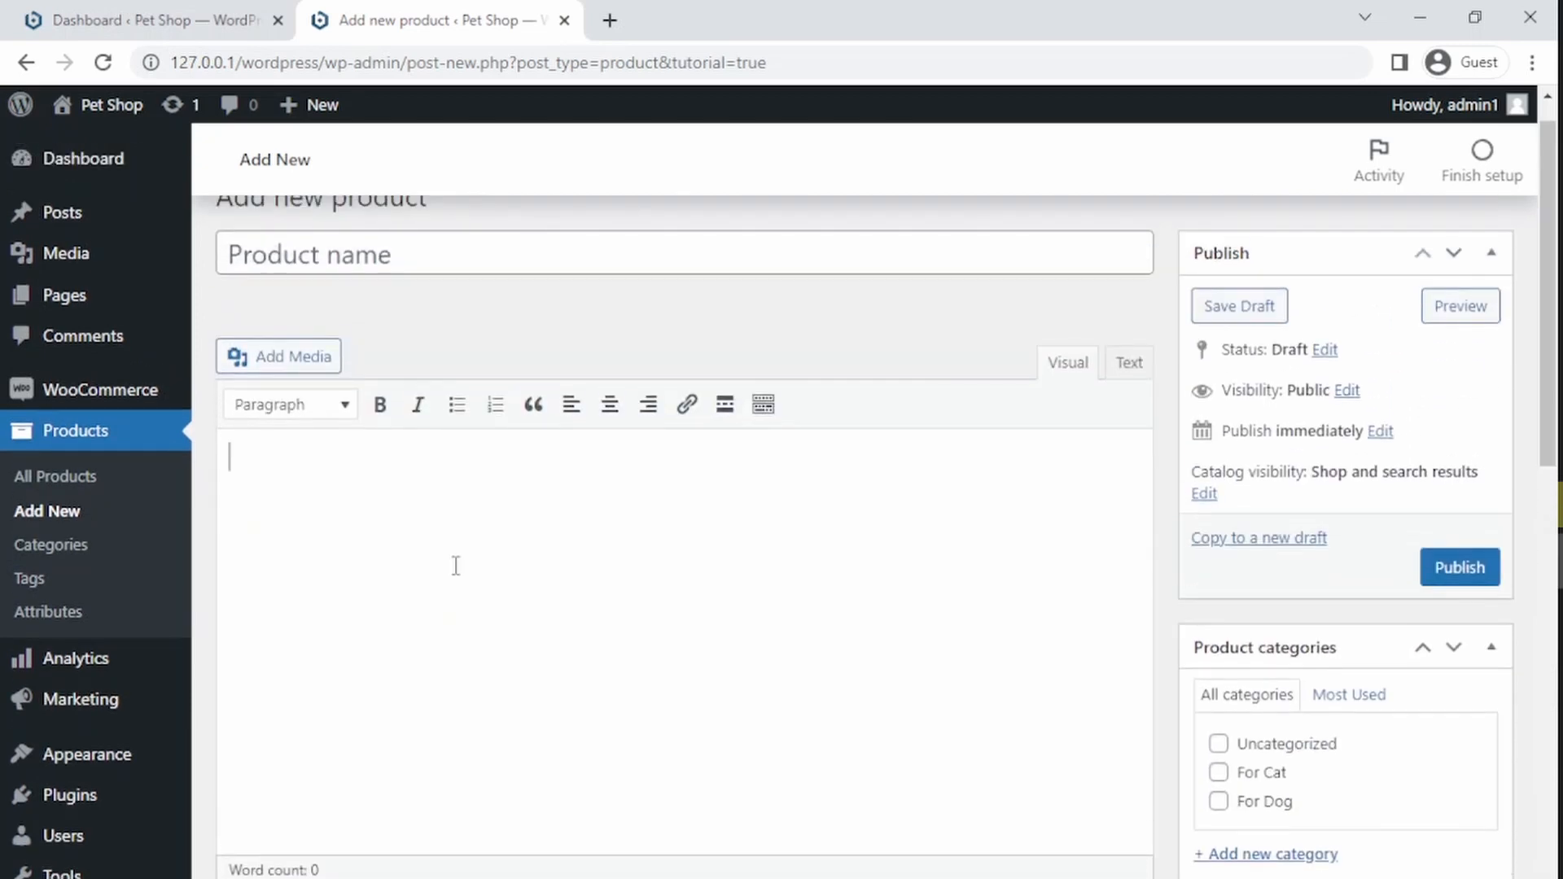
pyautogui.click(456, 566)
pyautogui.moveTo(1547, 389); pyautogui.dragTo(1530, 300)
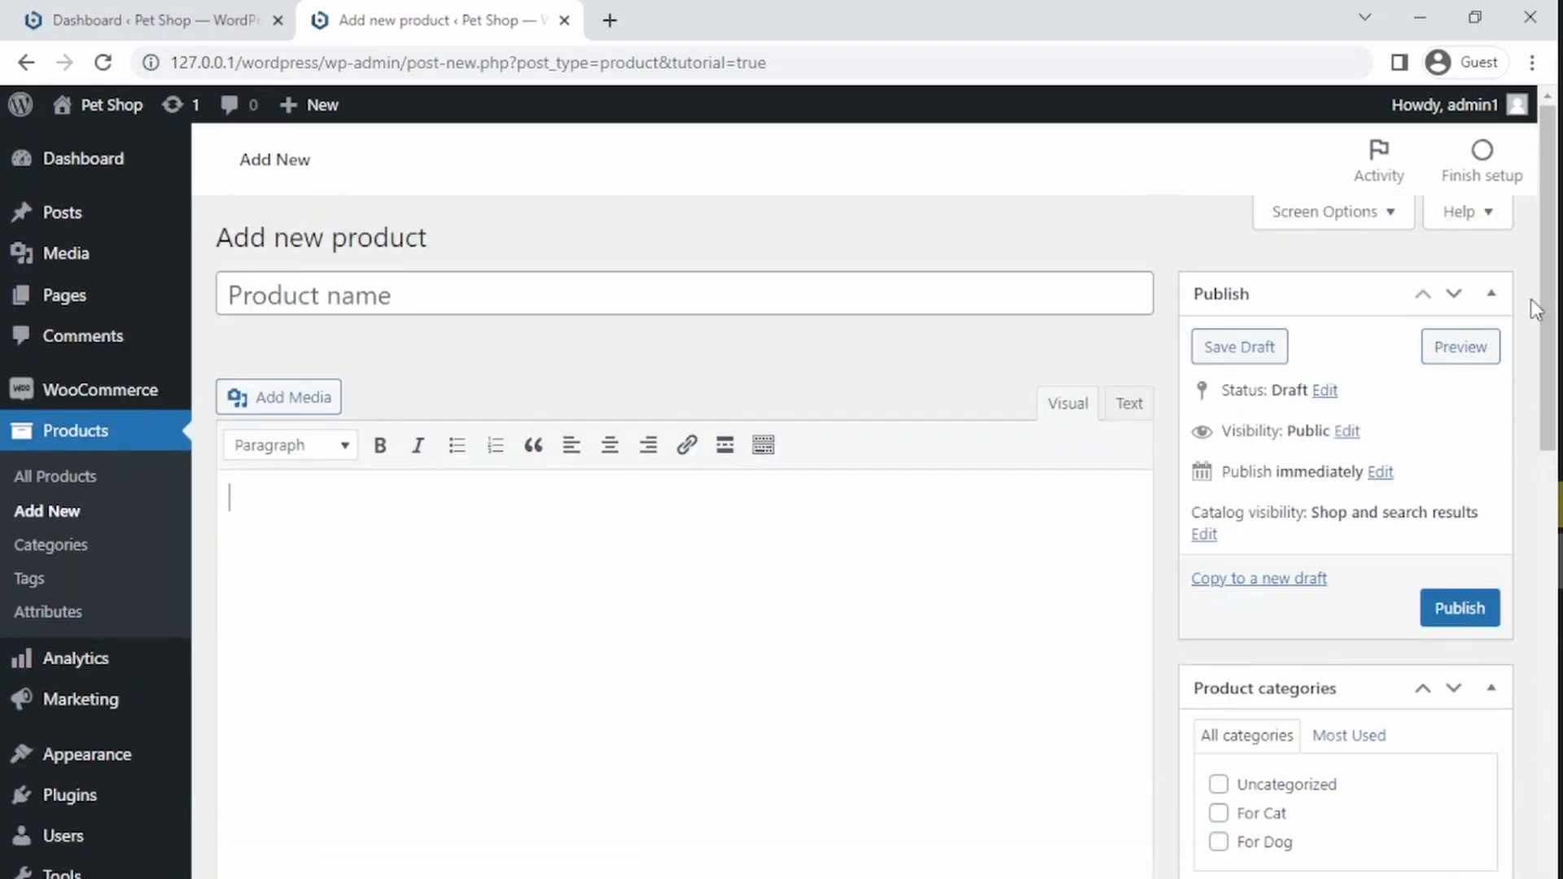
# Step: Name the product Portable Water Bottle and publish it
pyautogui.click(302, 293)
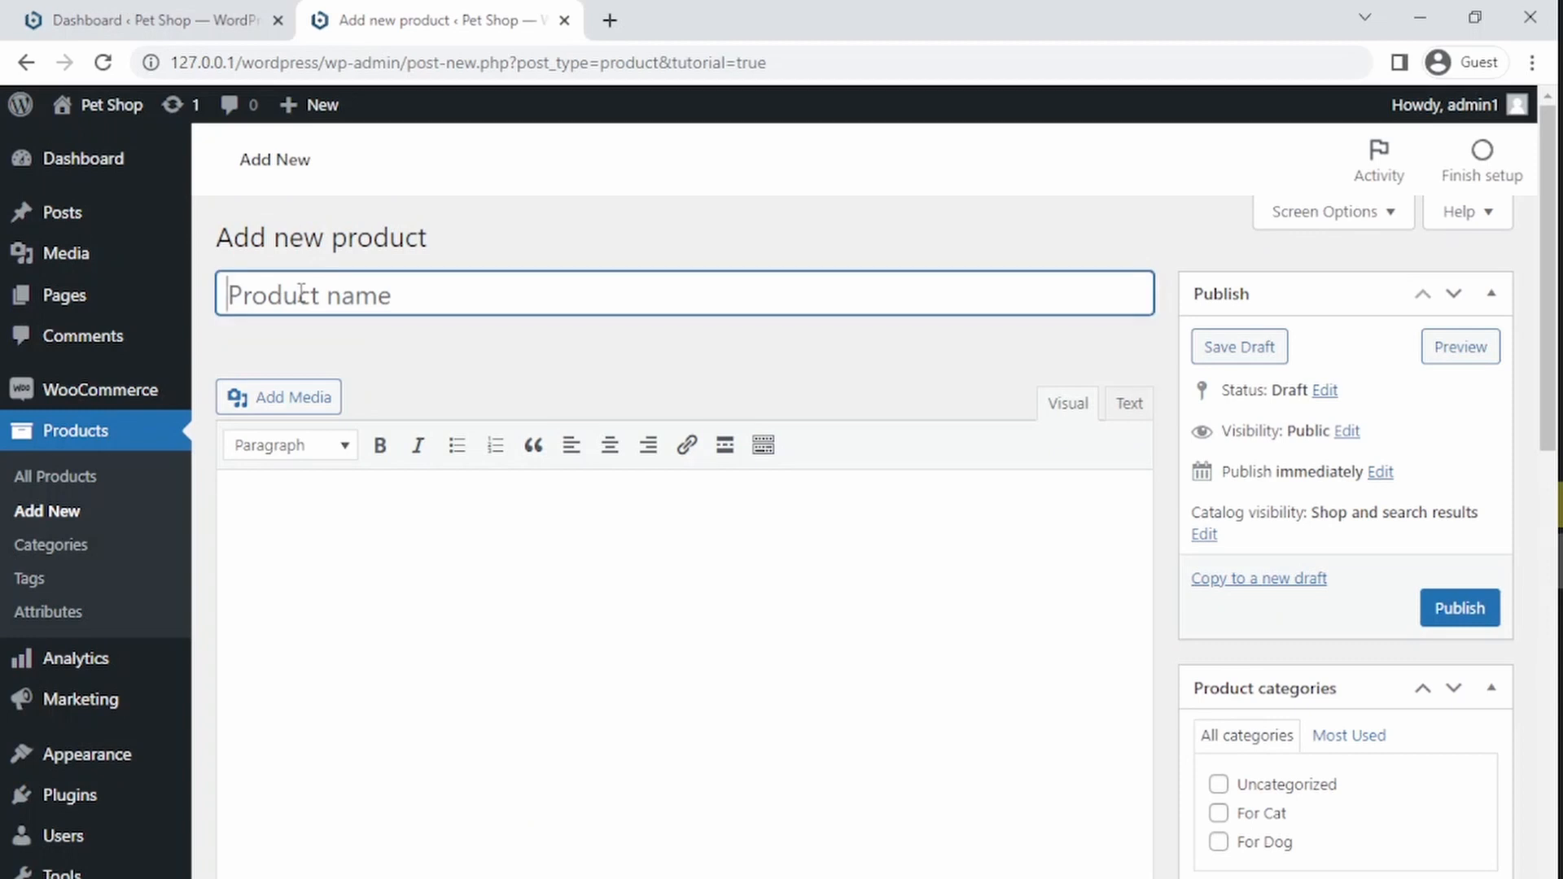
pyautogui.write('Port')
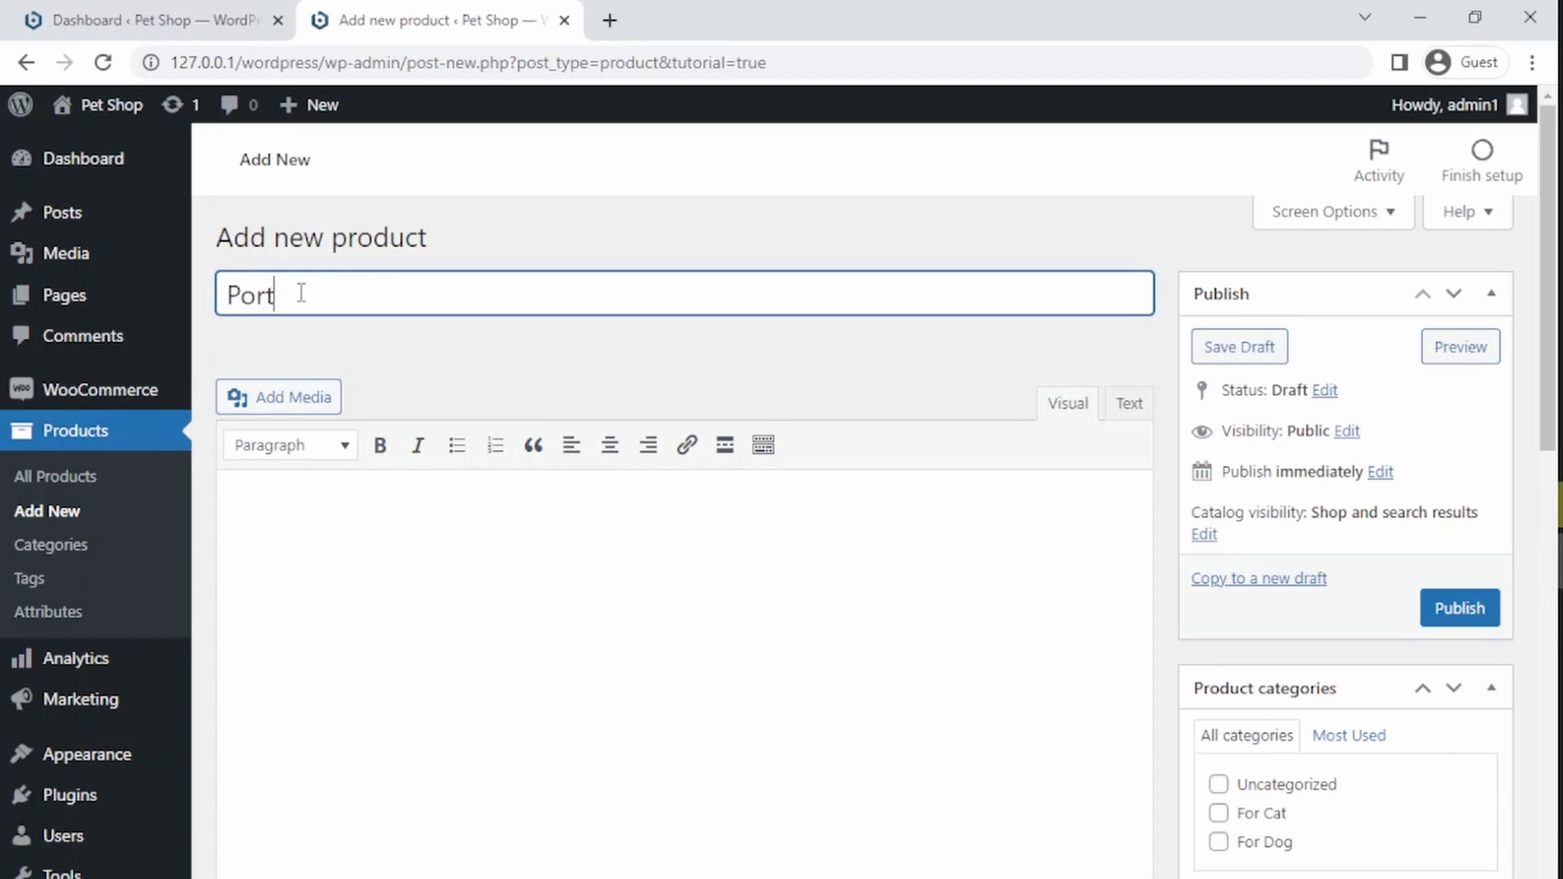
pyautogui.write('able Water Bottle')
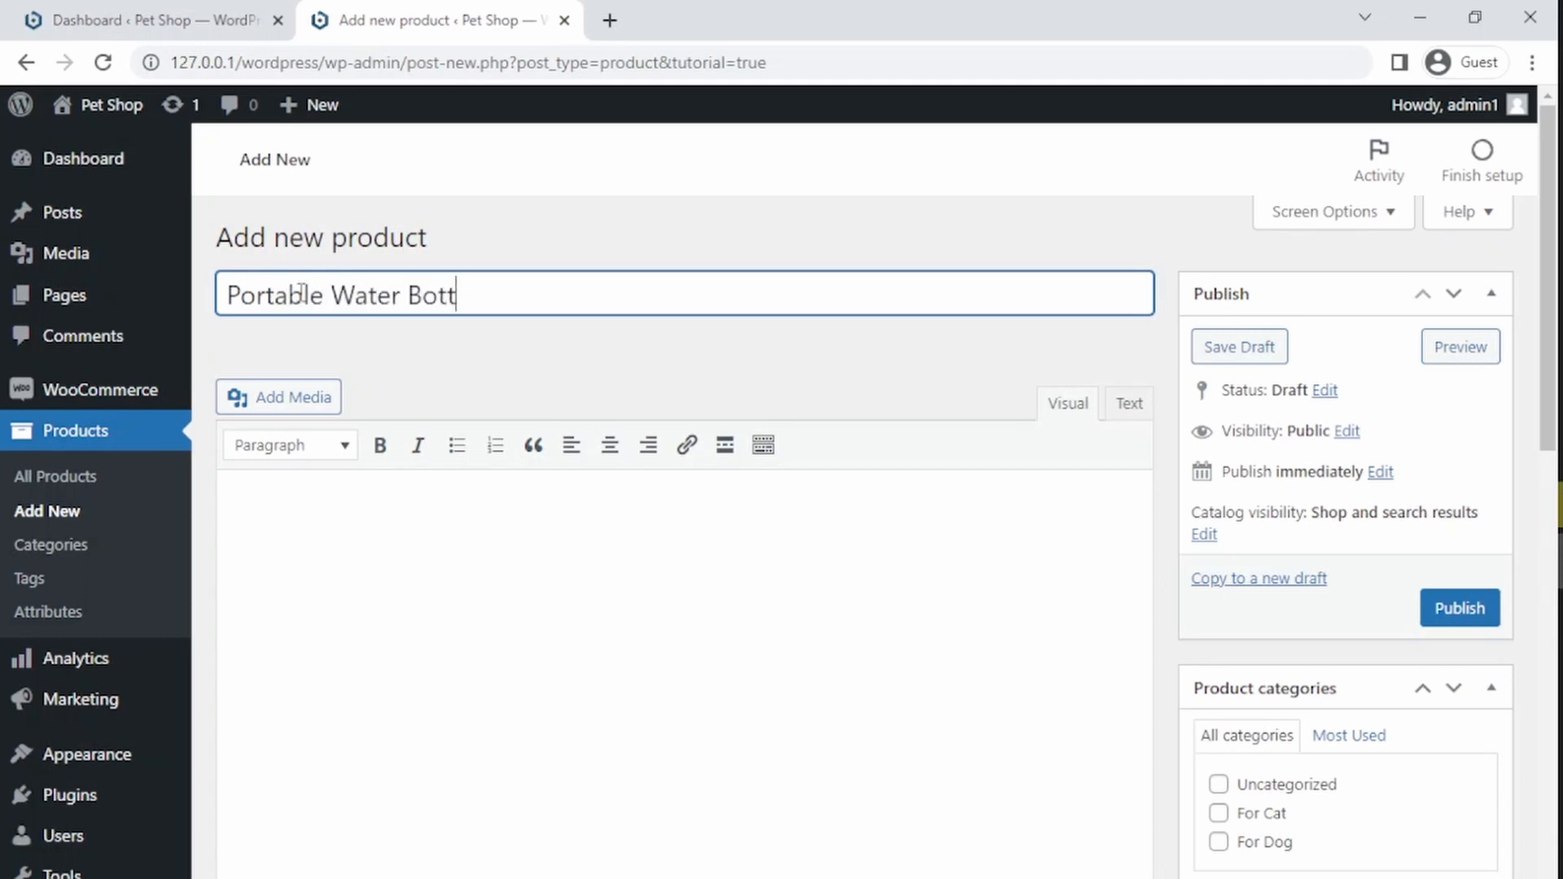
pyautogui.click(722, 380)
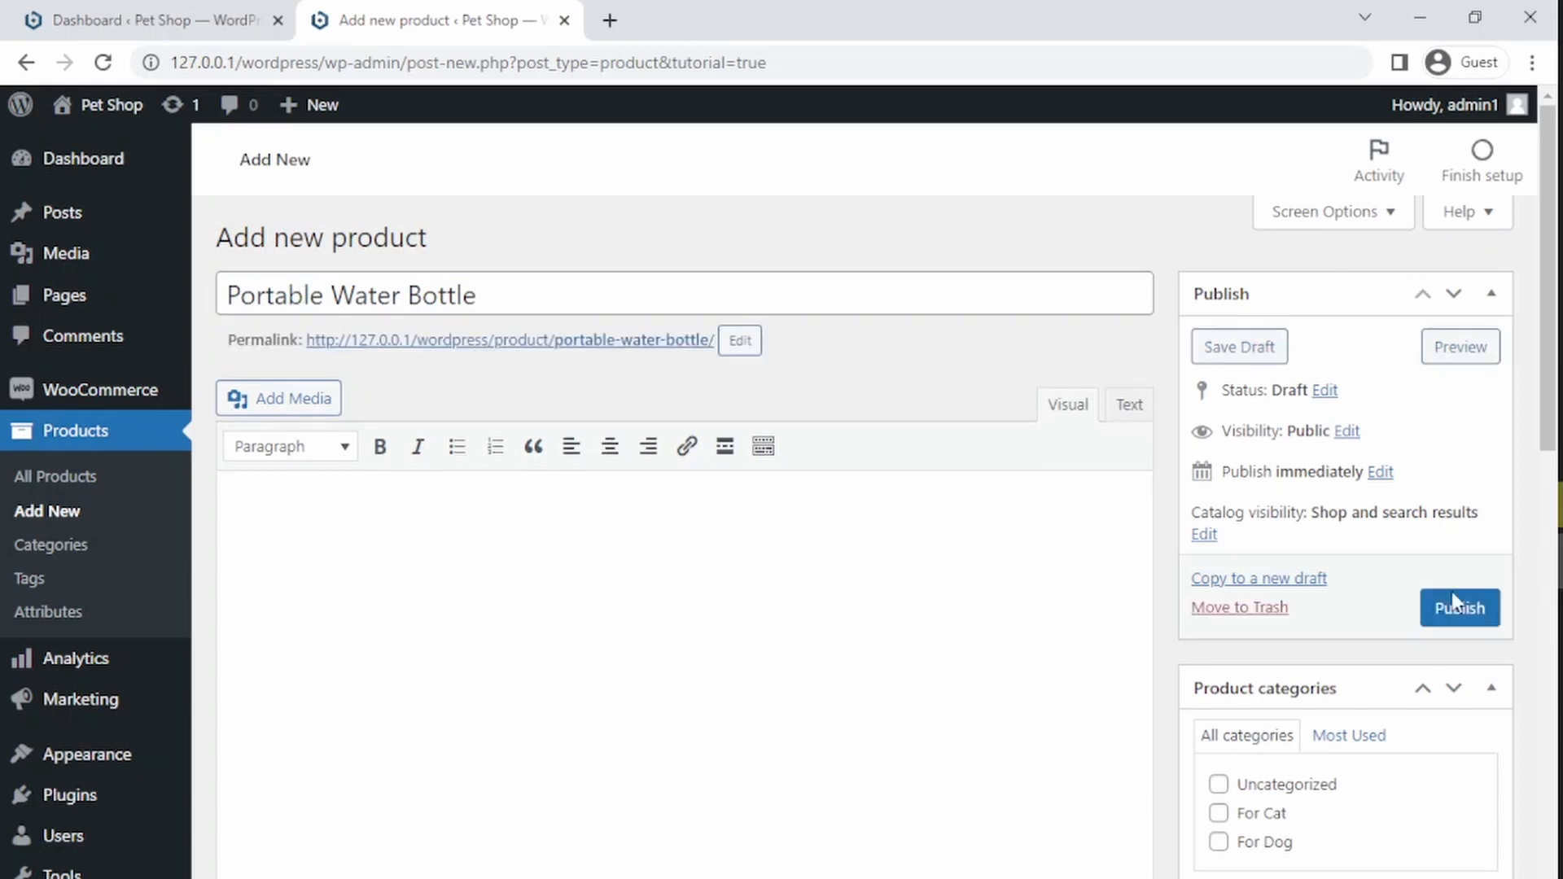
pyautogui.click(1457, 609)
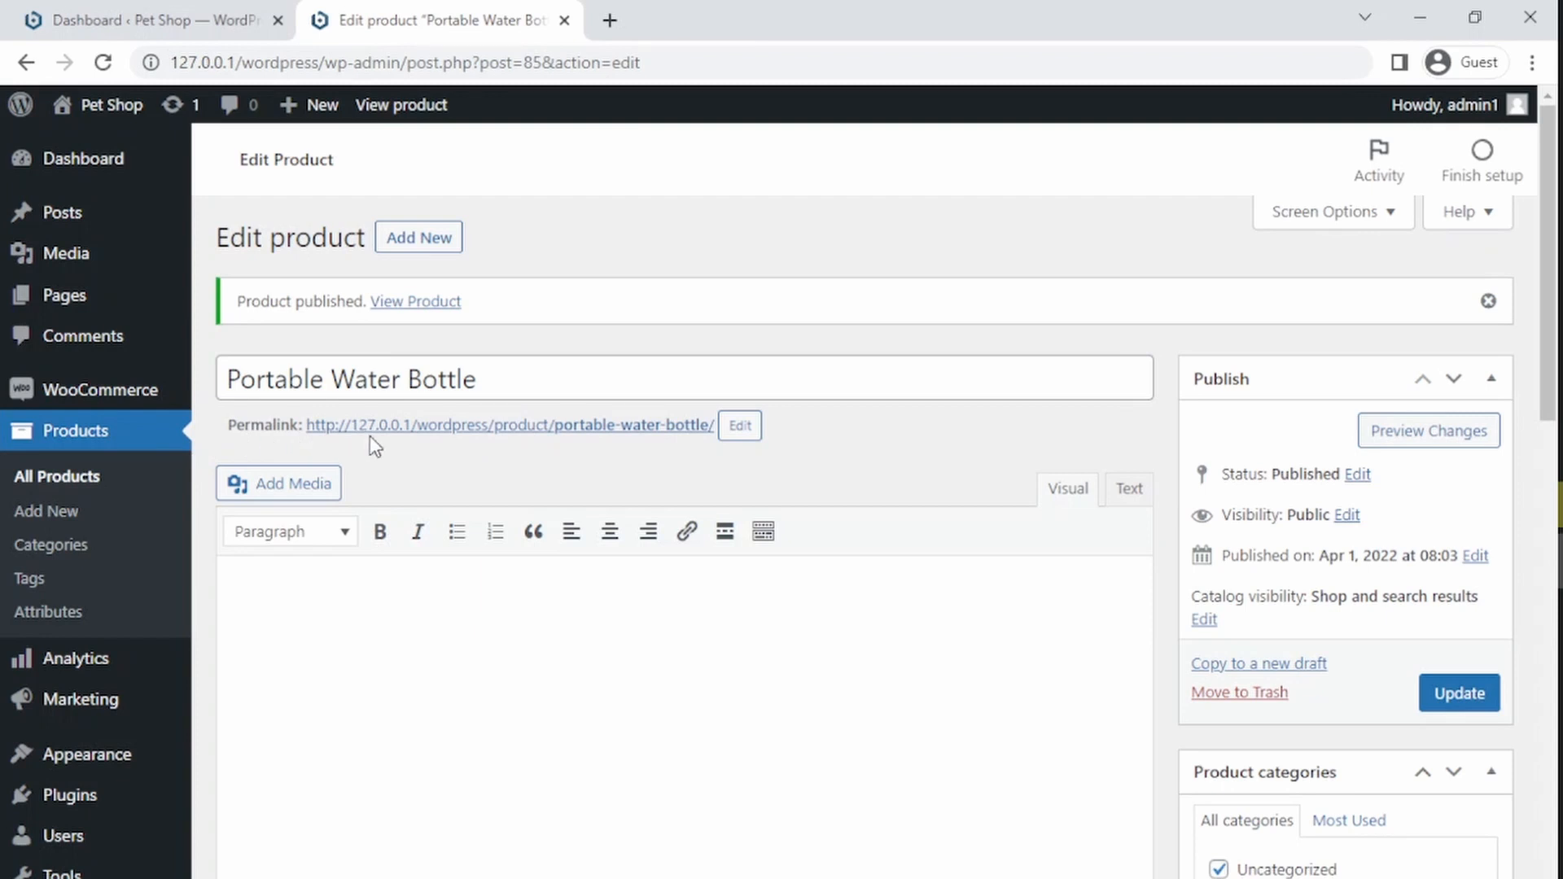
# Step: Open the product's permalink to view the published product page, then return to the editor
pyautogui.keyDown('ctrl'); pyautogui.click(550, 432); pyautogui.keyUp('ctrl')
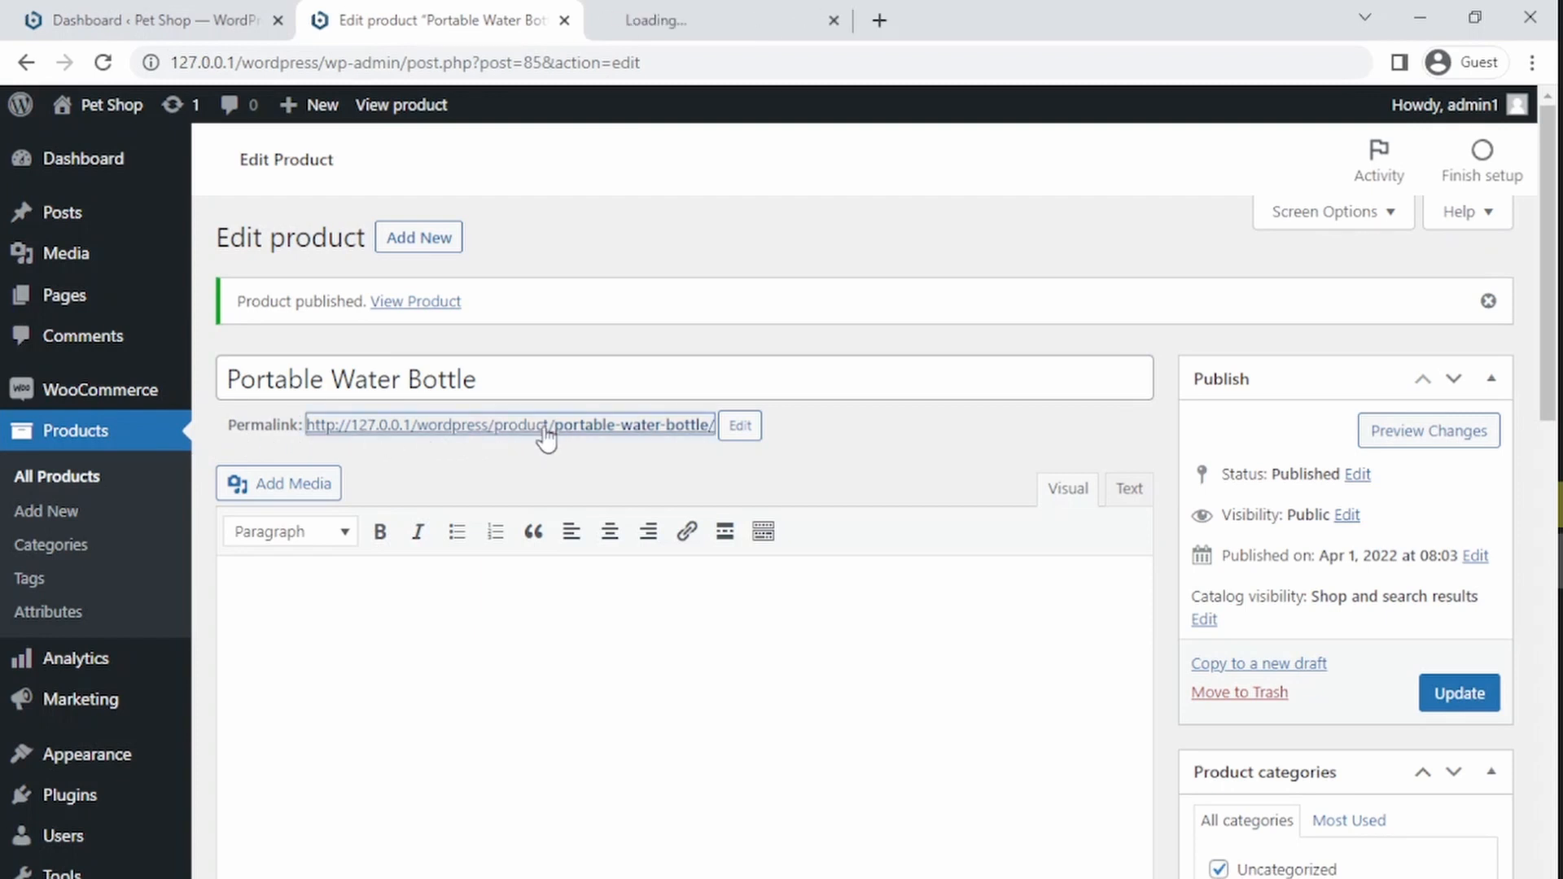
pyautogui.click(650, 13)
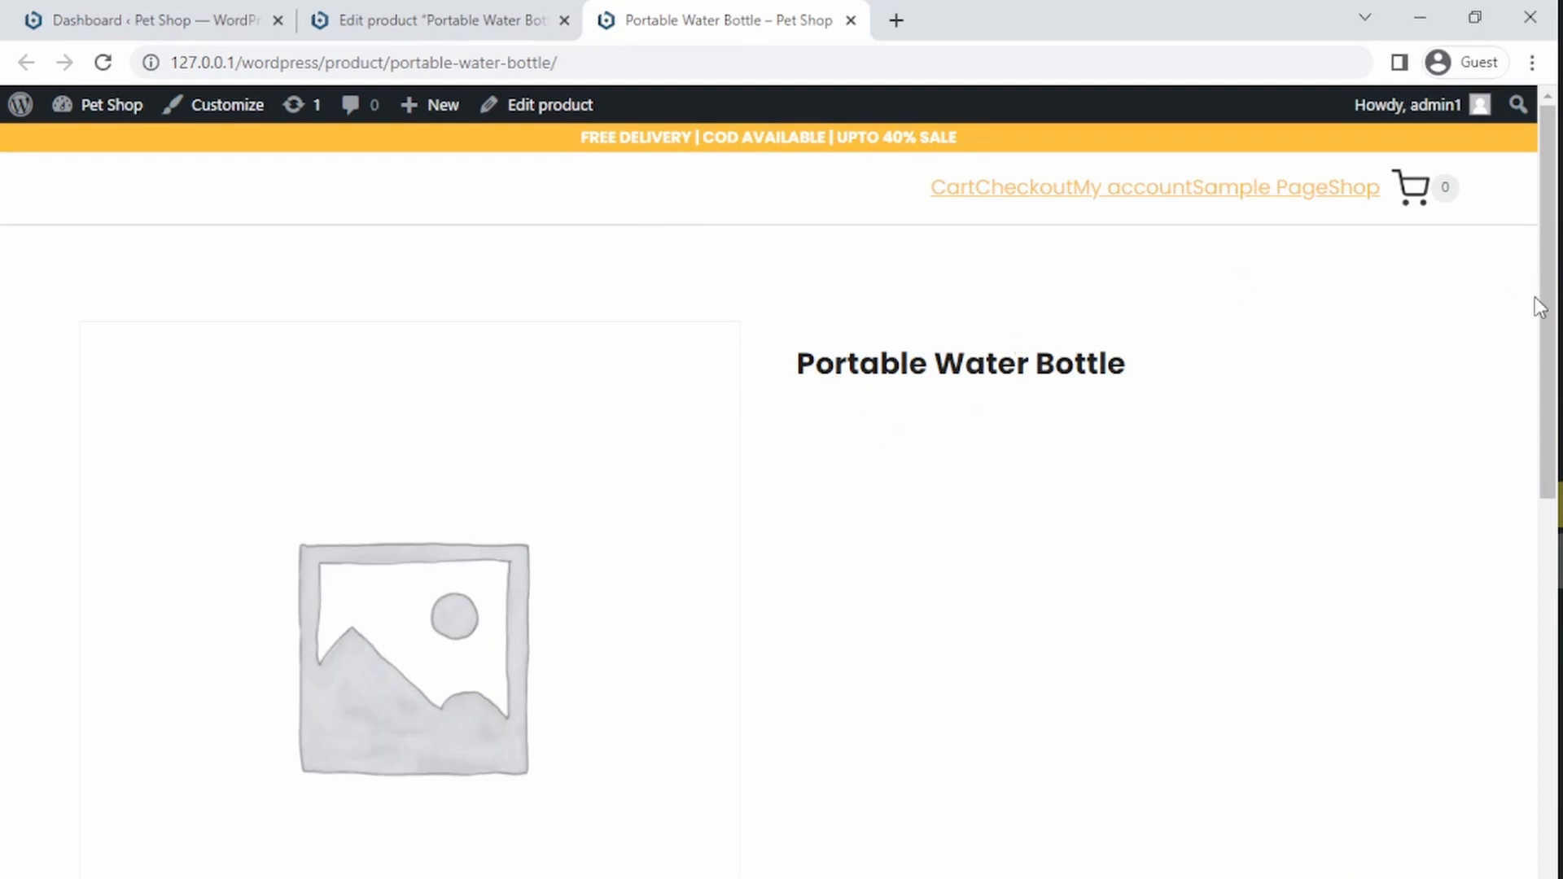
pyautogui.moveTo(1544, 301); pyautogui.dragTo(1545, 348)
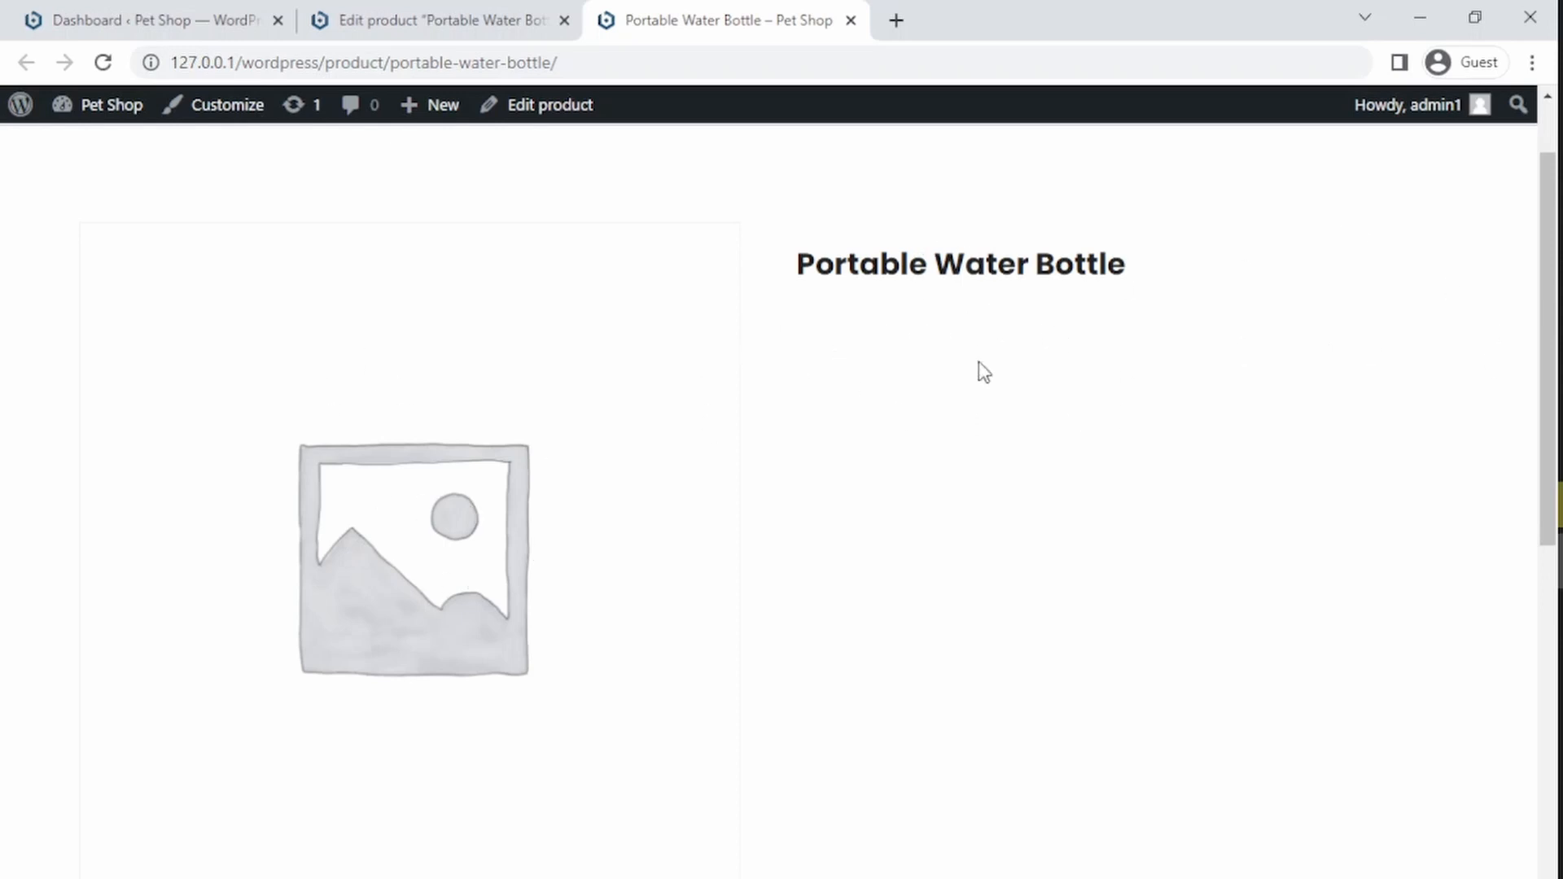
pyautogui.click(394, 24)
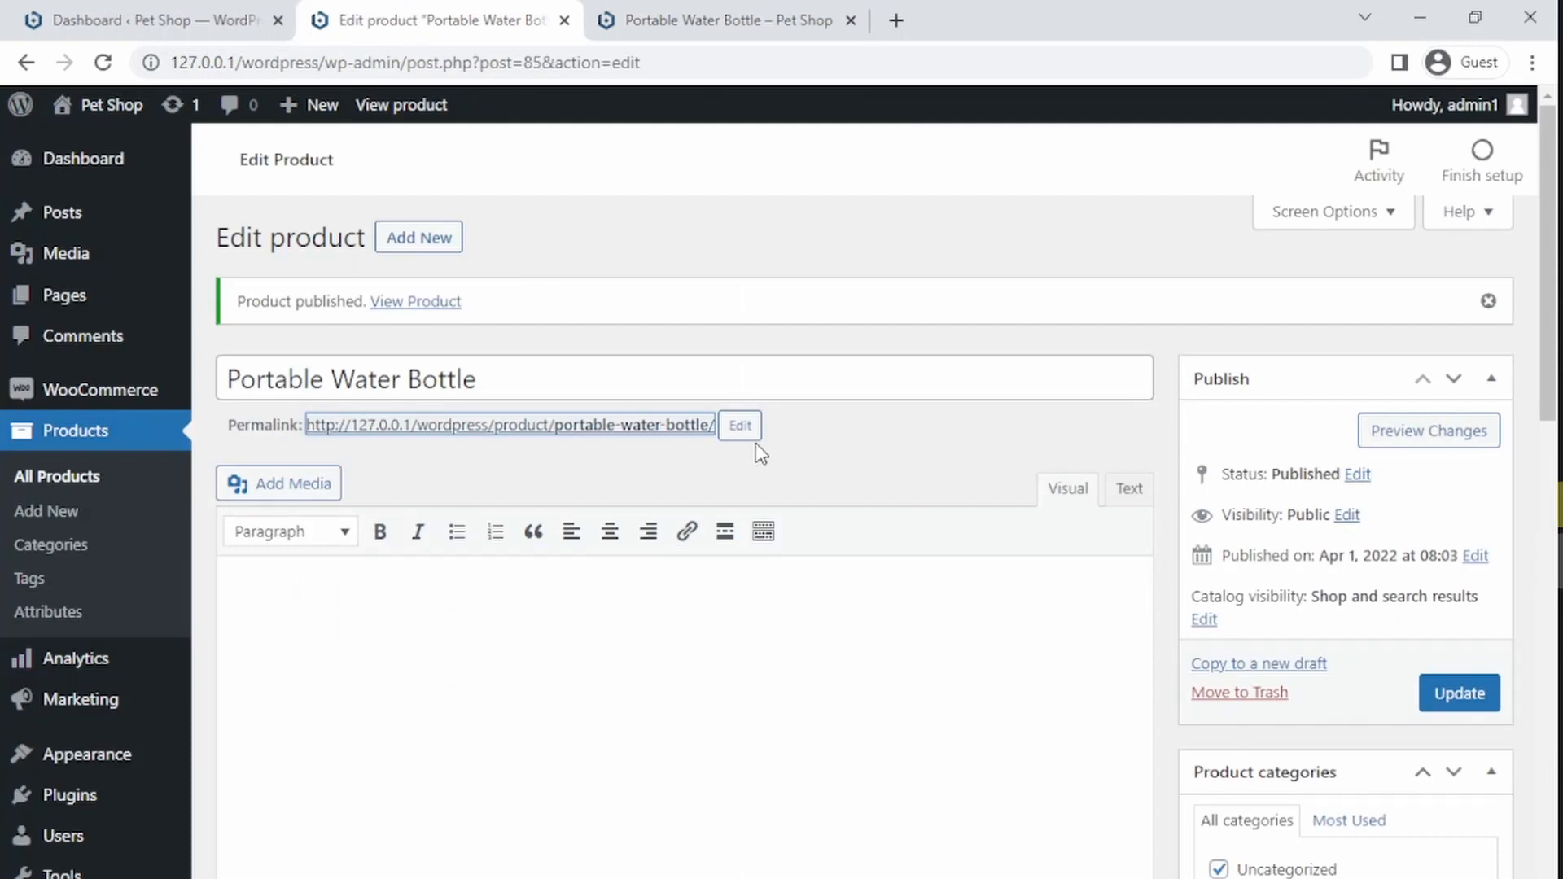
# Step: Examine the product type options in the Product data section, keeping Simple product
pyautogui.moveTo(1546, 274); pyautogui.dragTo(1530, 543)
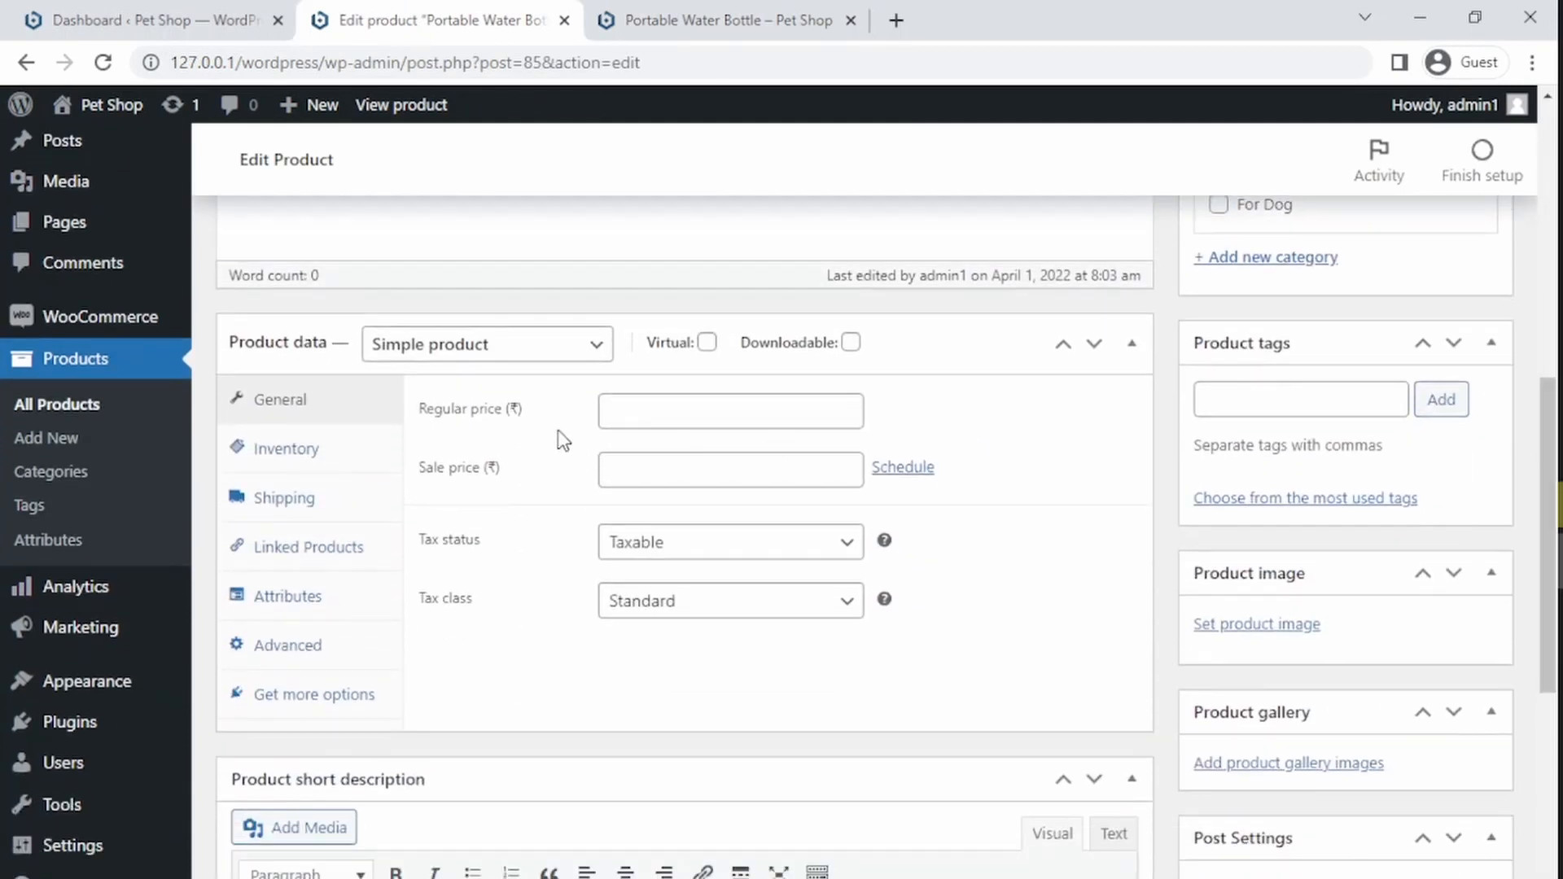
pyautogui.click(476, 358)
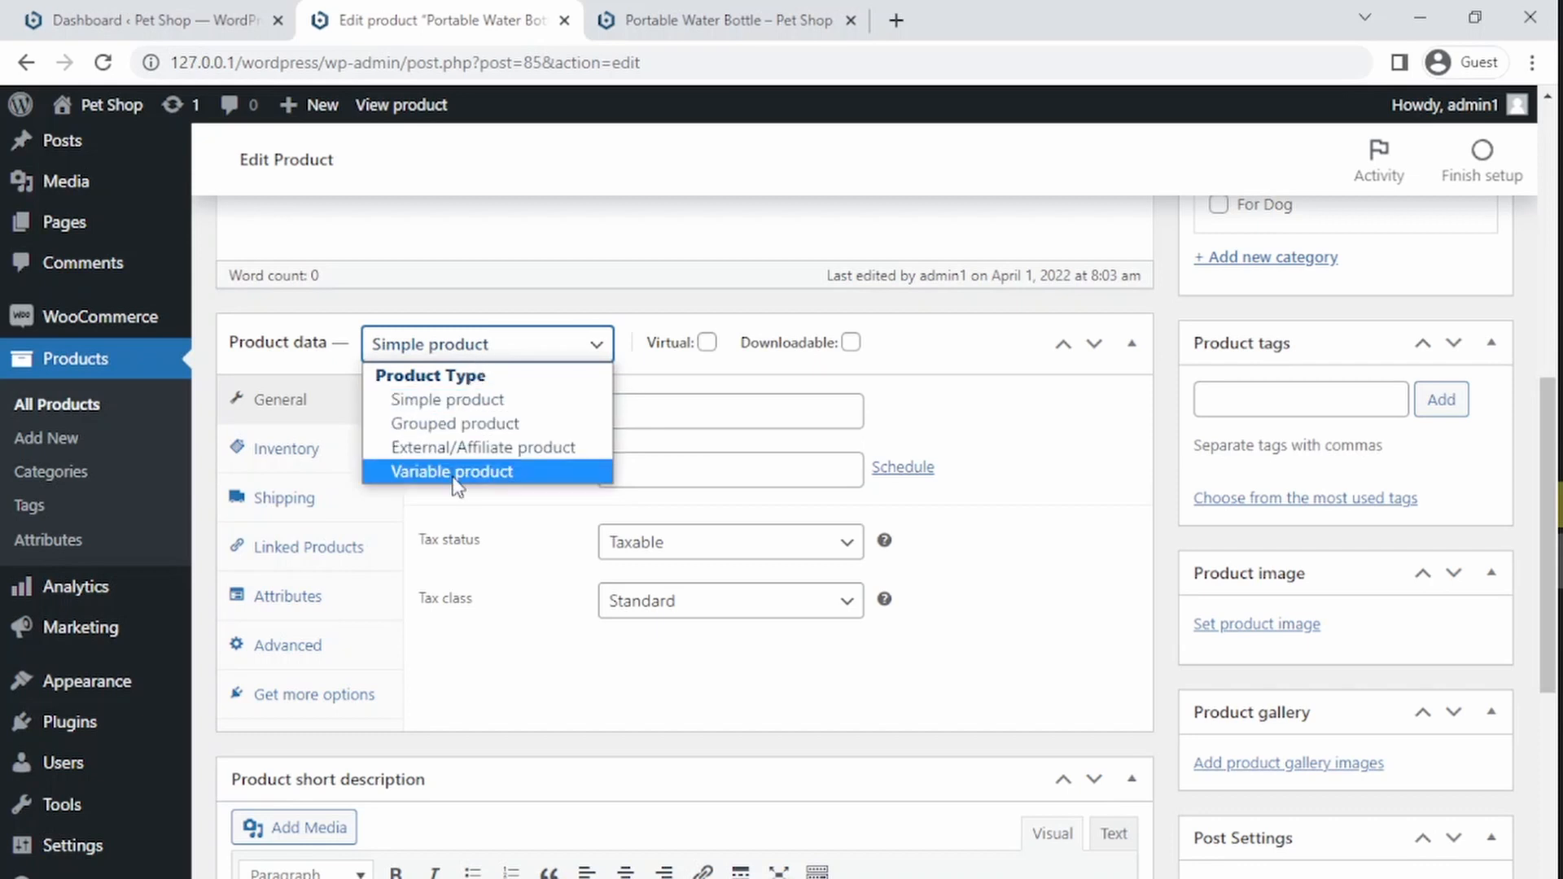
pyautogui.click(457, 400)
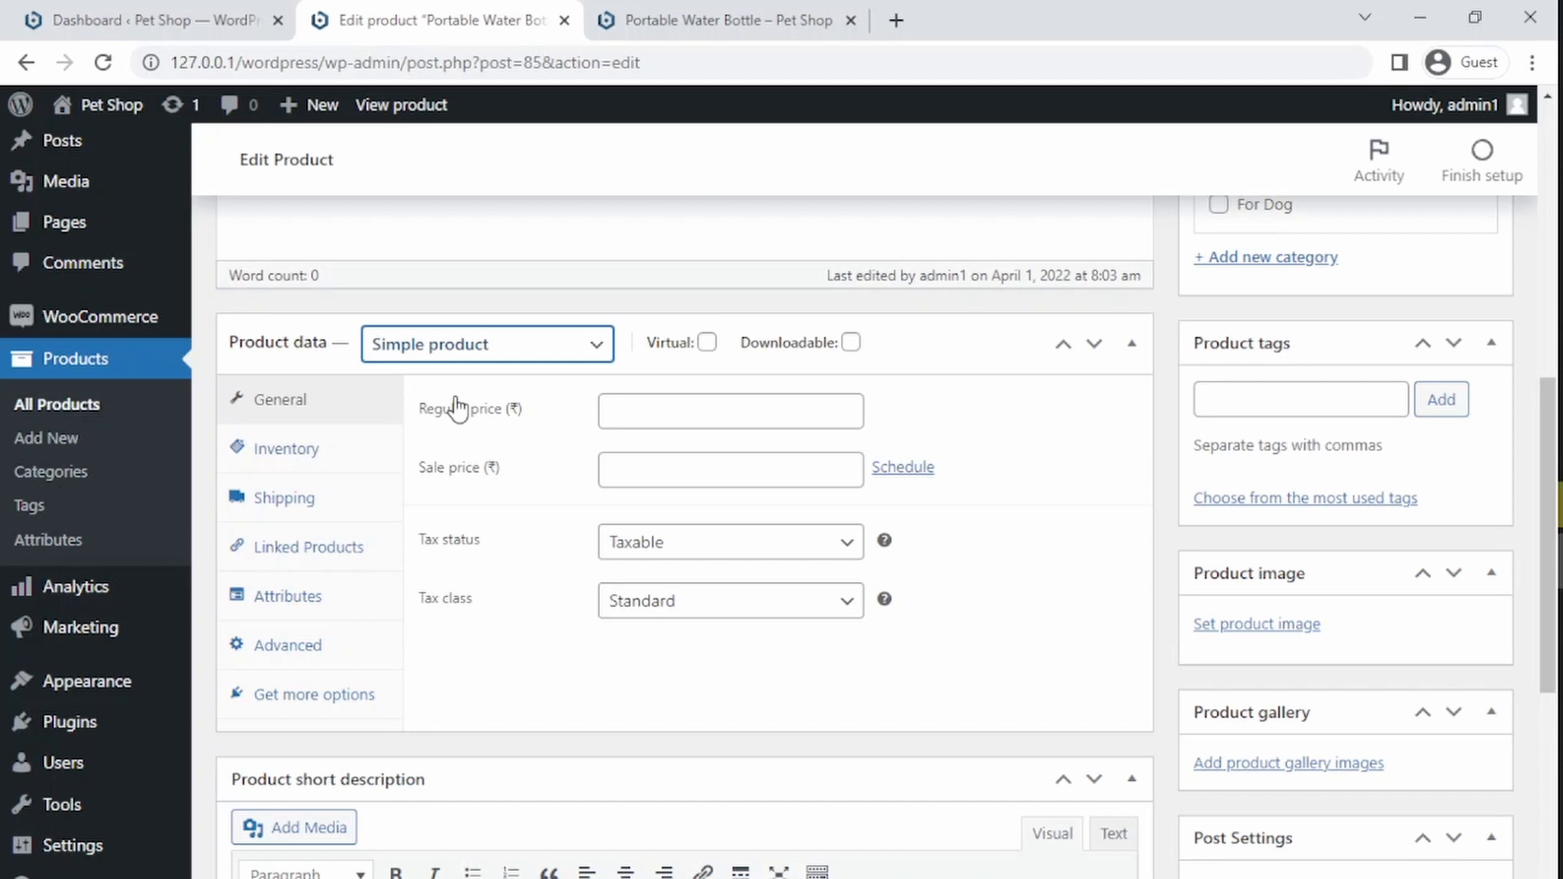
pyautogui.click(637, 419)
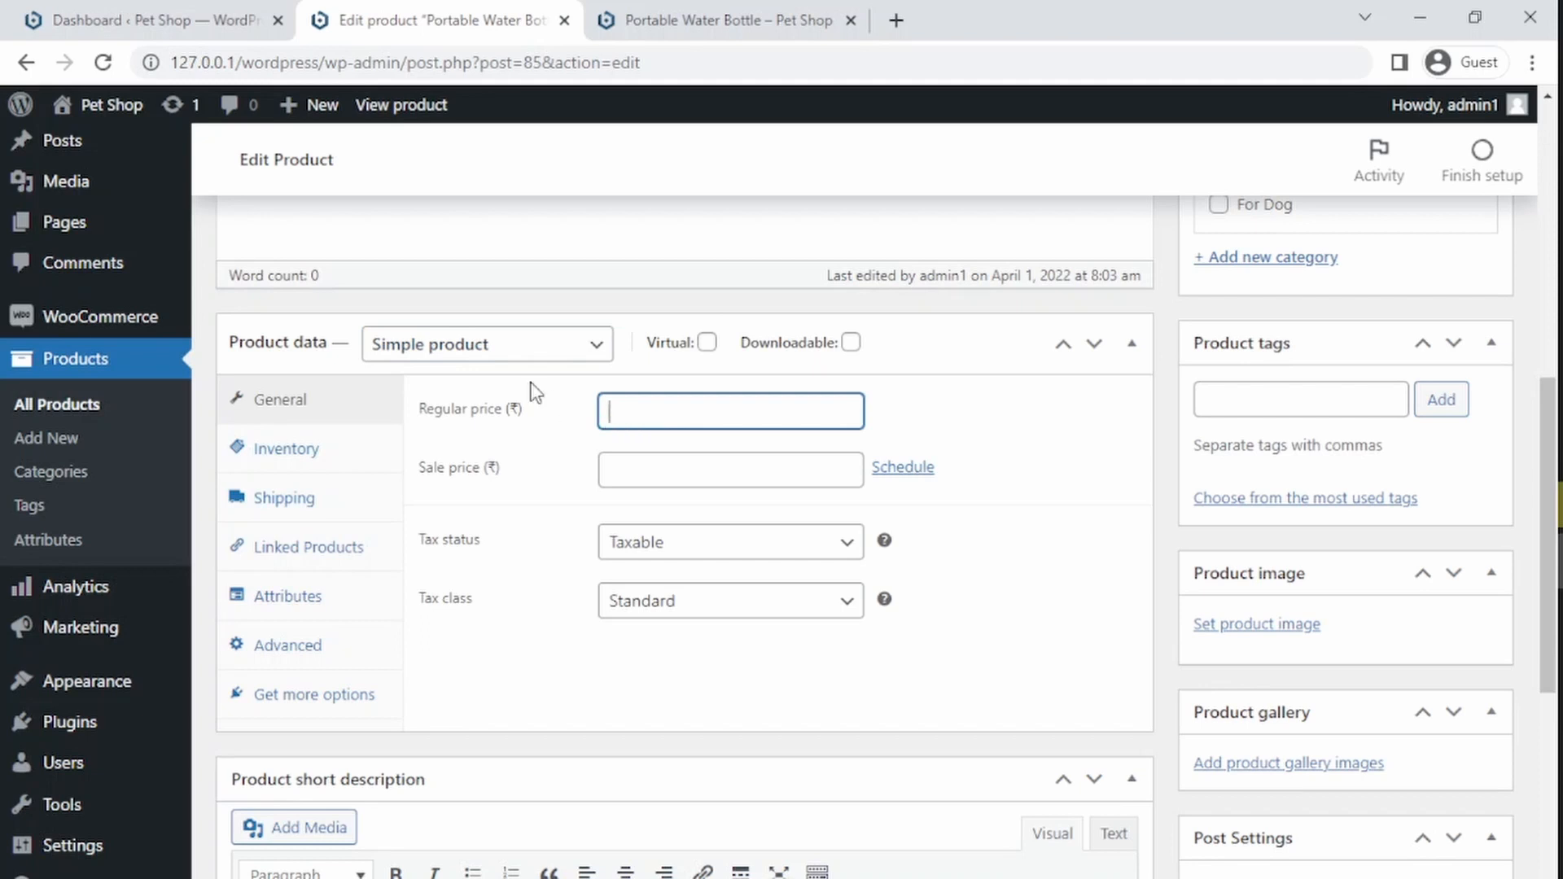
pyautogui.click(498, 352)
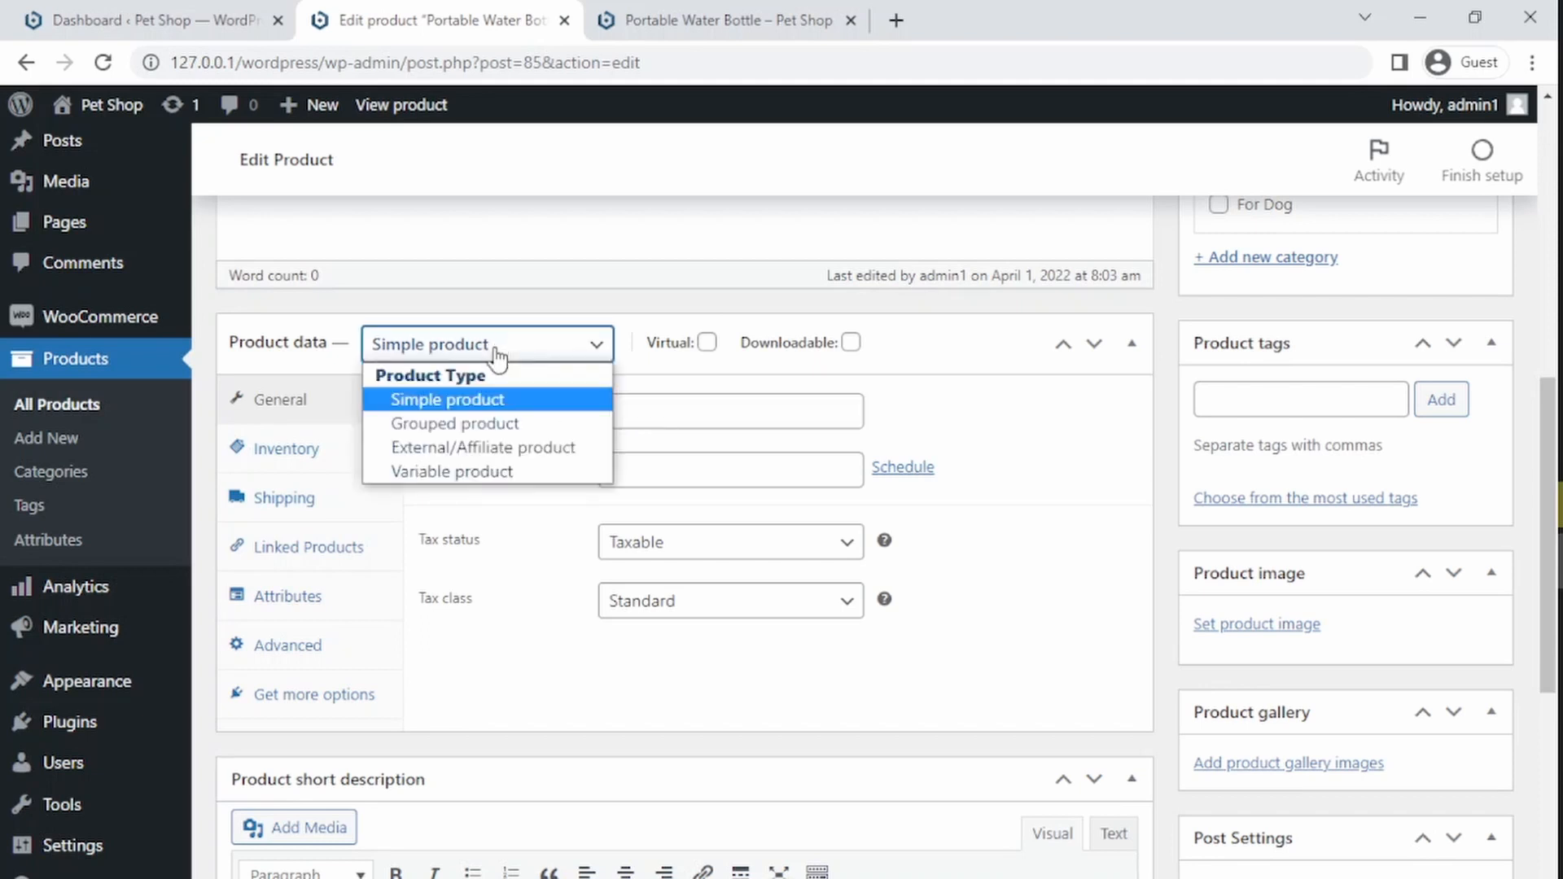
pyautogui.click(480, 400)
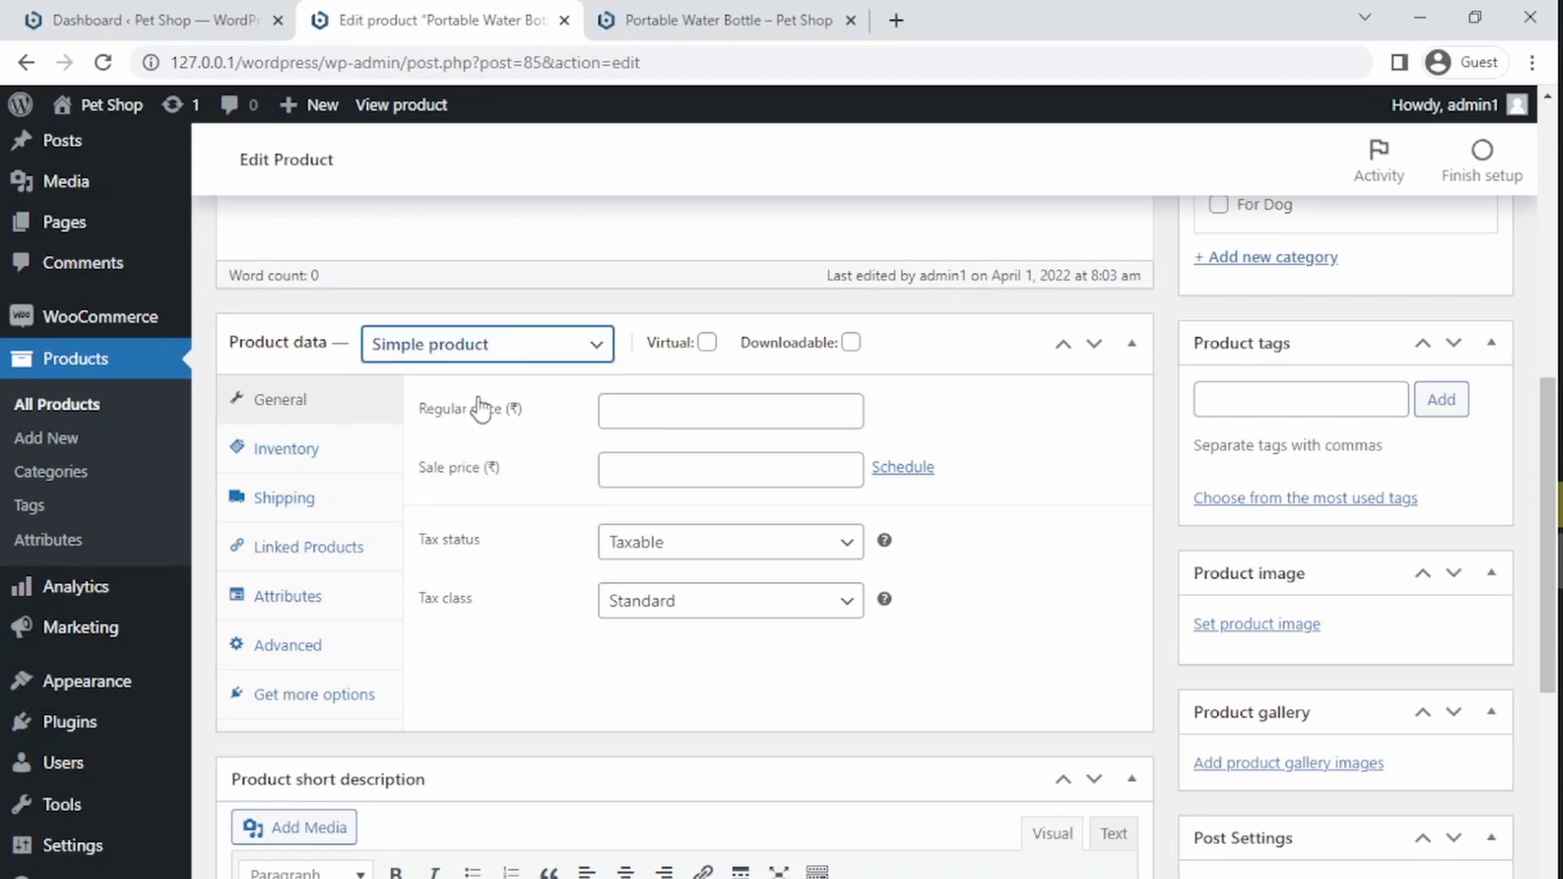
# Step: Set the regular price to 699 and the sale price to 499
pyautogui.click(655, 419)
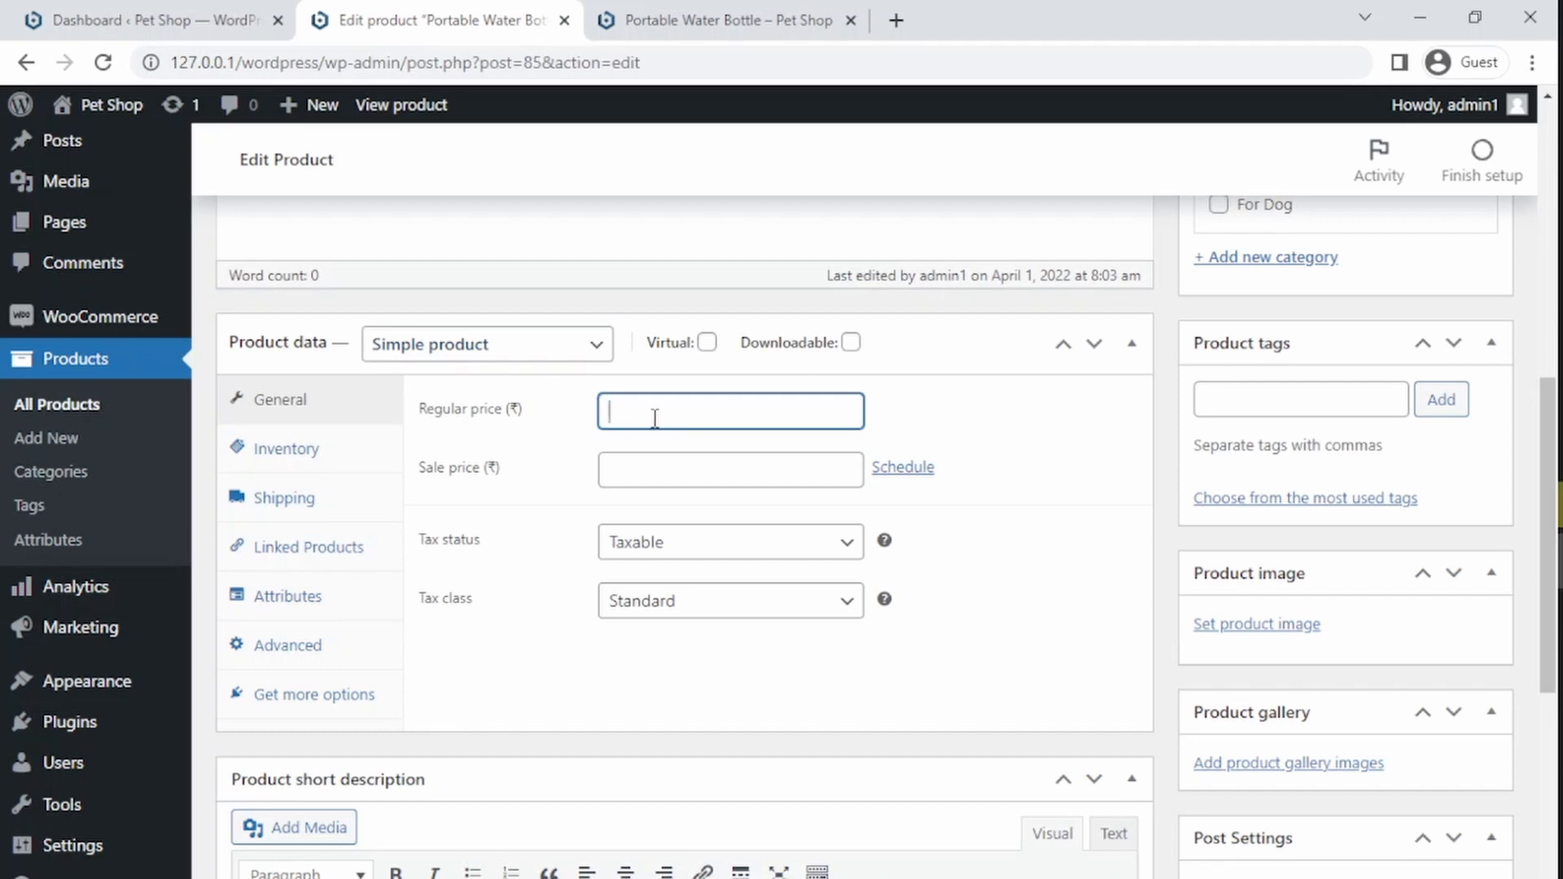
pyautogui.write('99')
pyautogui.click(655, 468)
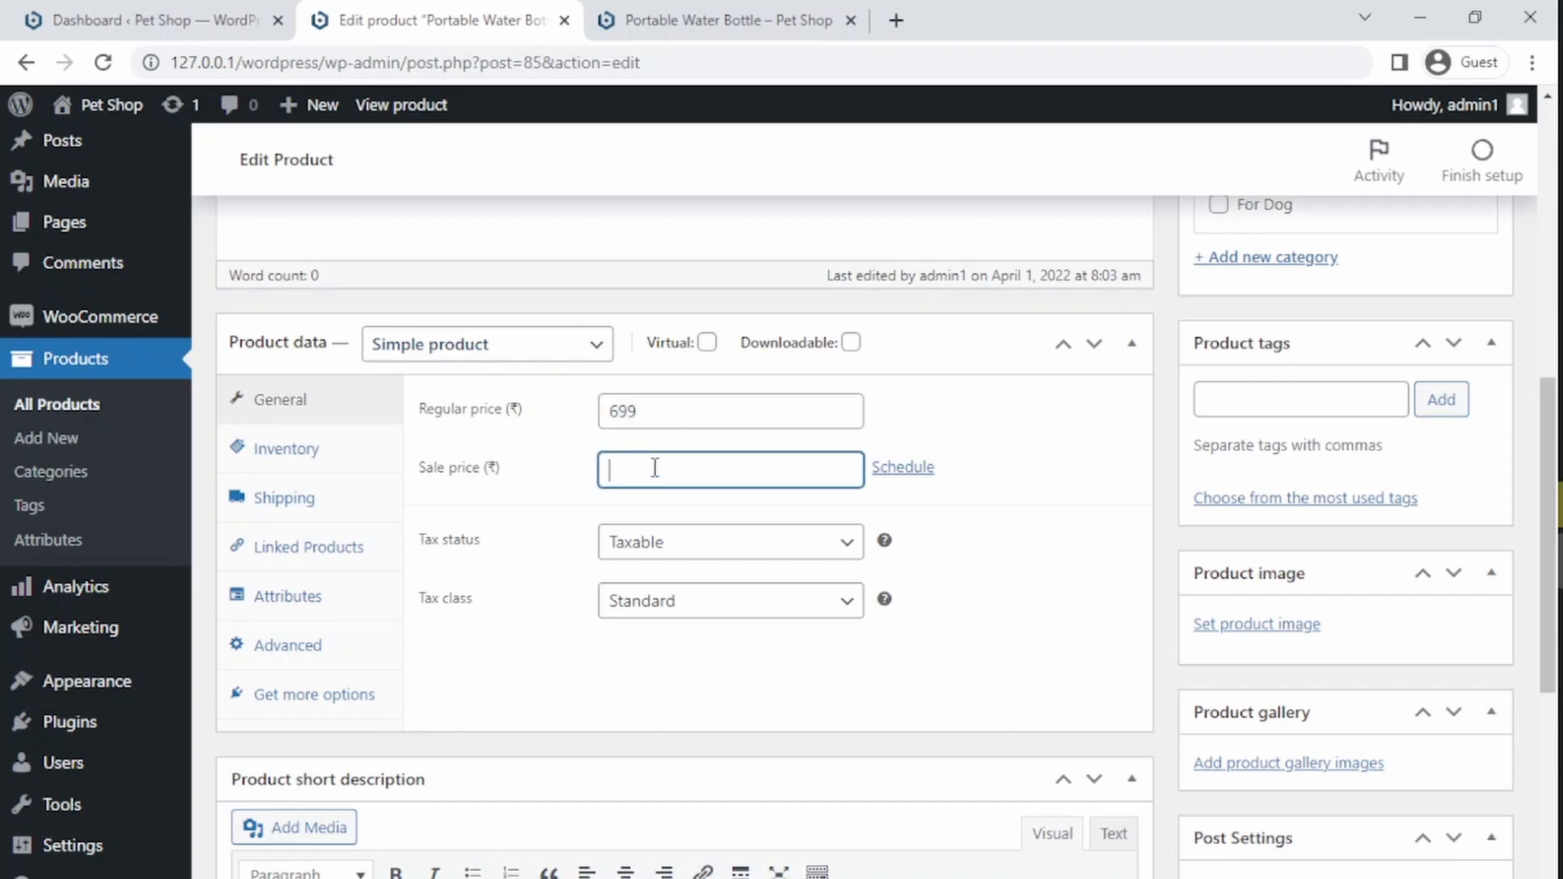
pyautogui.write('499')
pyautogui.click(915, 417)
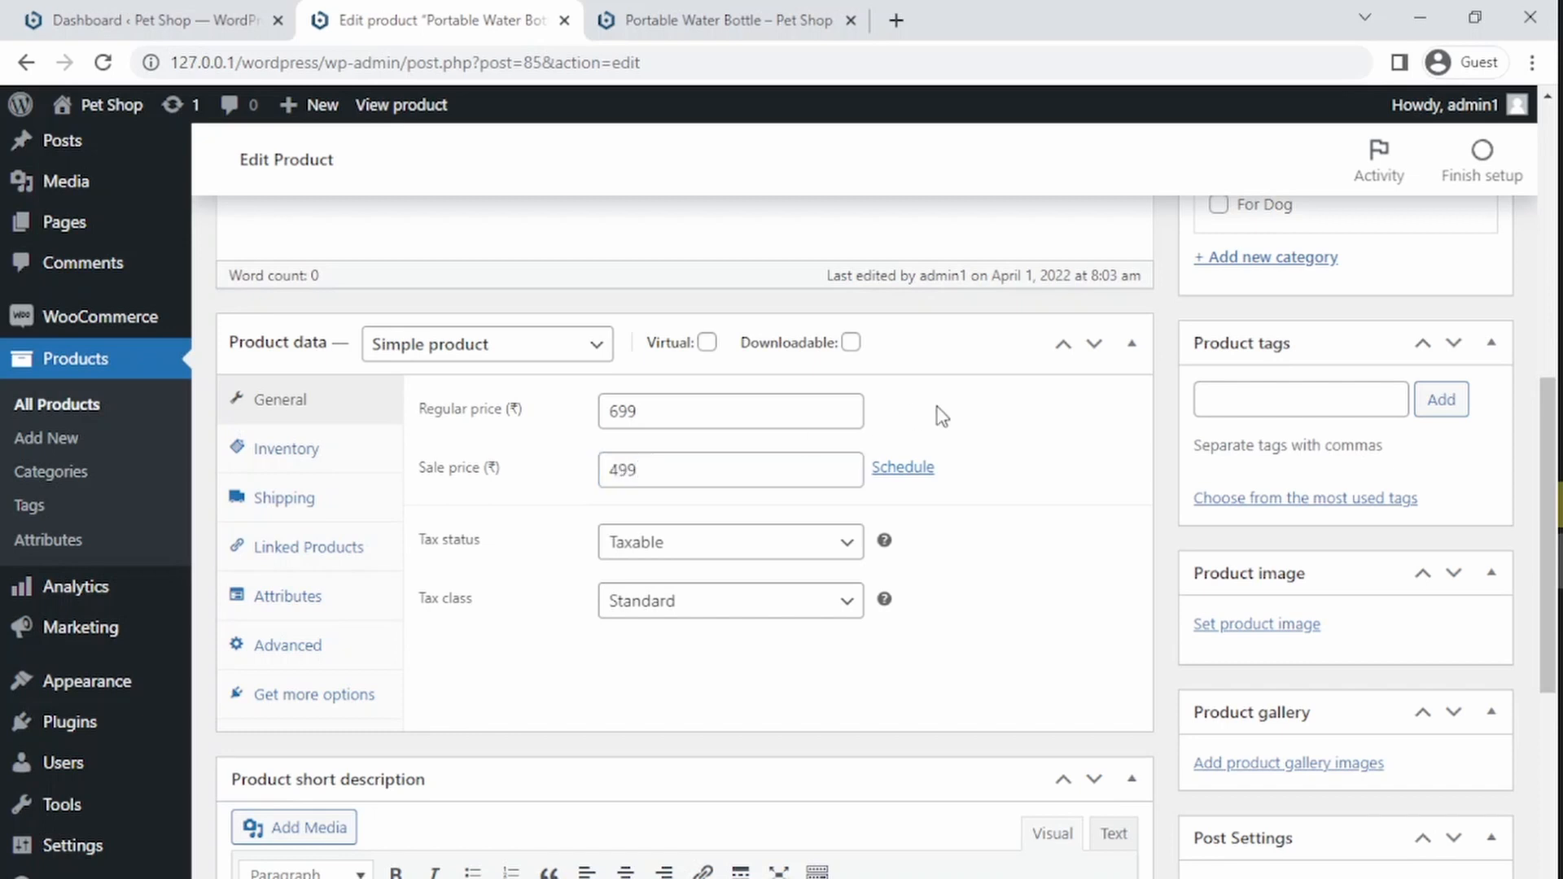
# Step: Set the tax status to Taxable and the tax class to Zero rate
pyautogui.click(736, 561)
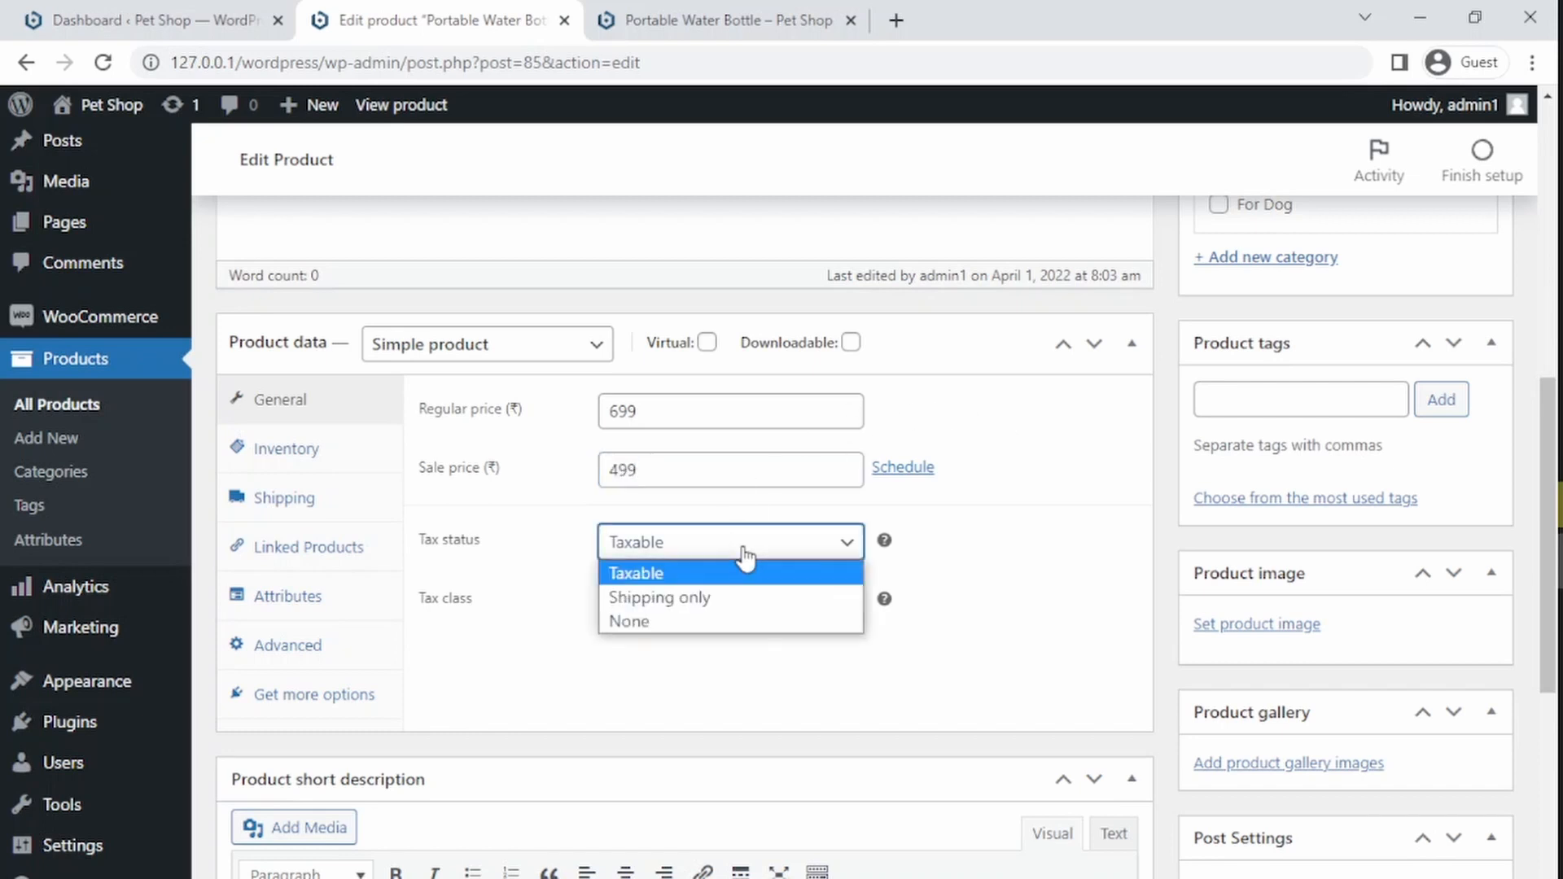
pyautogui.click(708, 627)
pyautogui.click(683, 612)
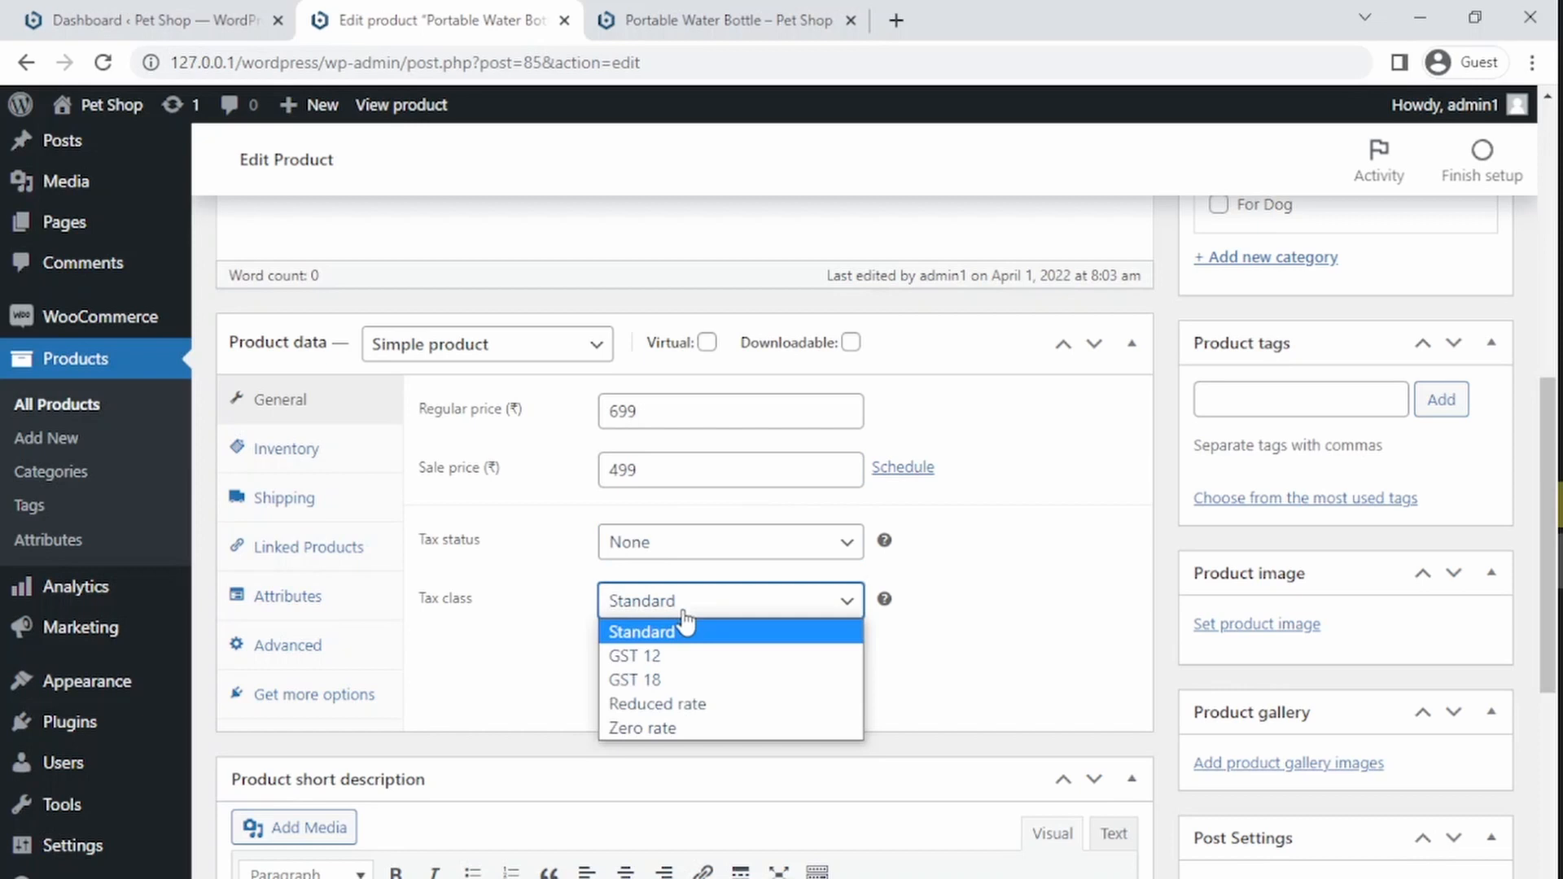
pyautogui.click(672, 728)
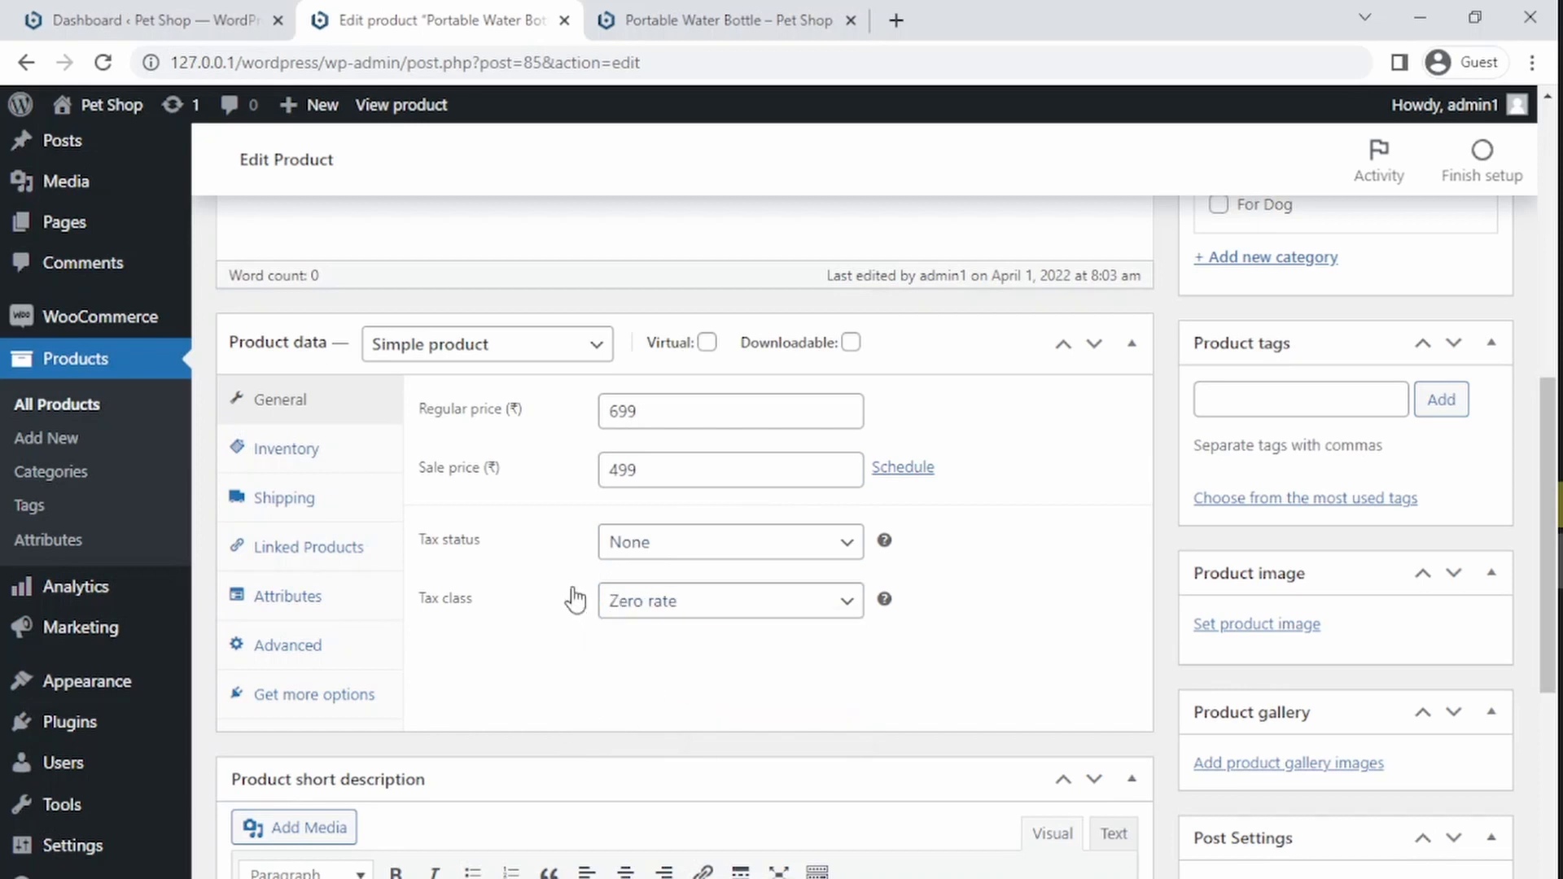
pyautogui.click(656, 553)
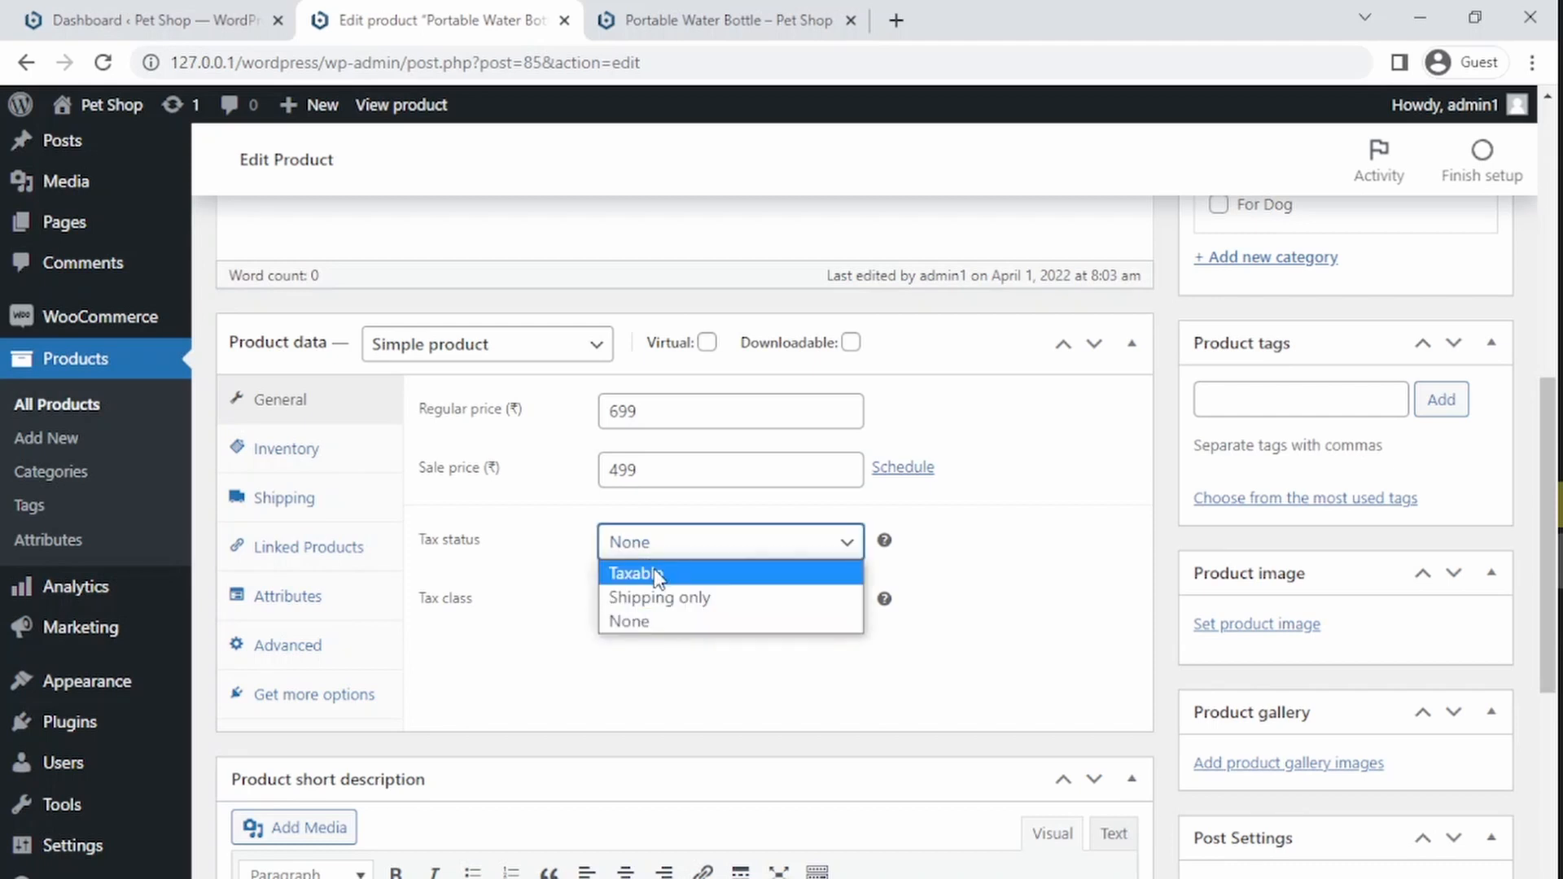
pyautogui.click(661, 574)
pyautogui.click(659, 619)
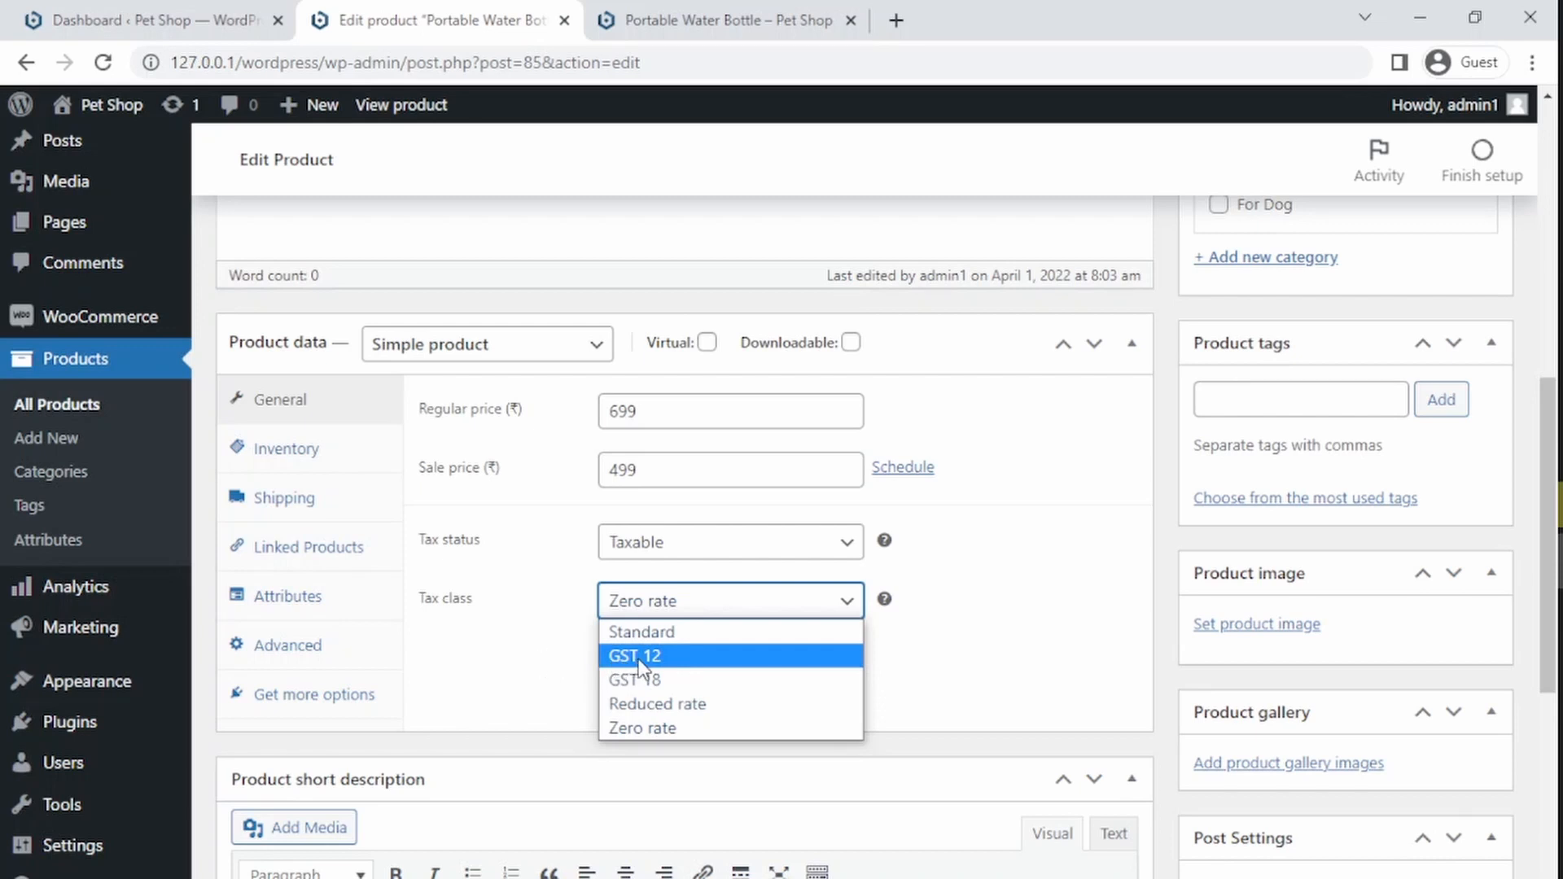
pyautogui.click(519, 659)
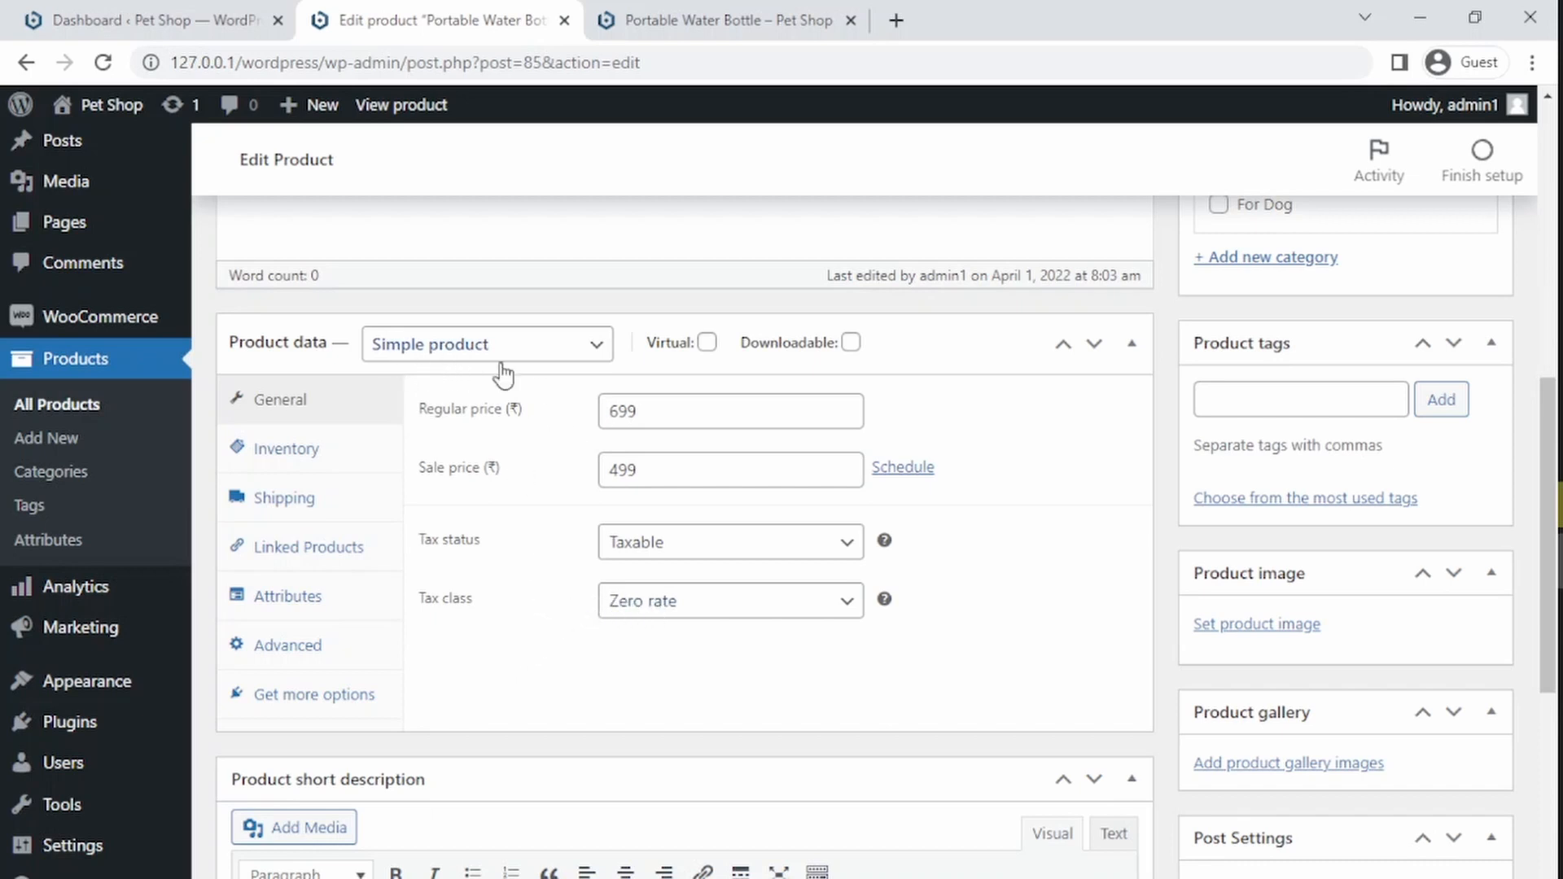
# Step: Enable stock management in the inventory settings and set the low stock threshold to 5
pyautogui.click(260, 453)
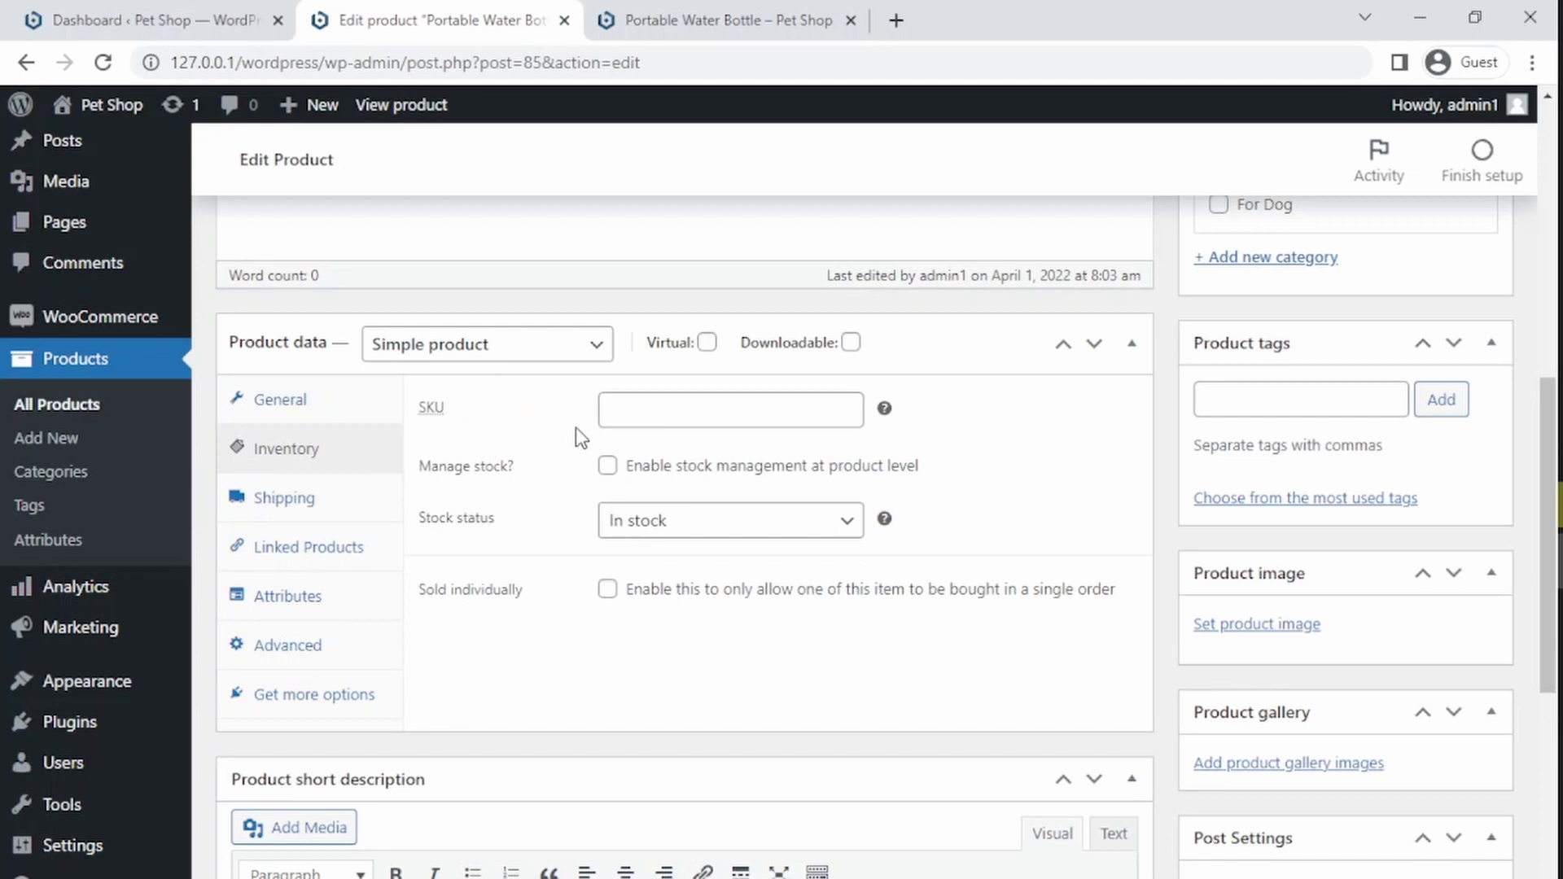
pyautogui.click(659, 413)
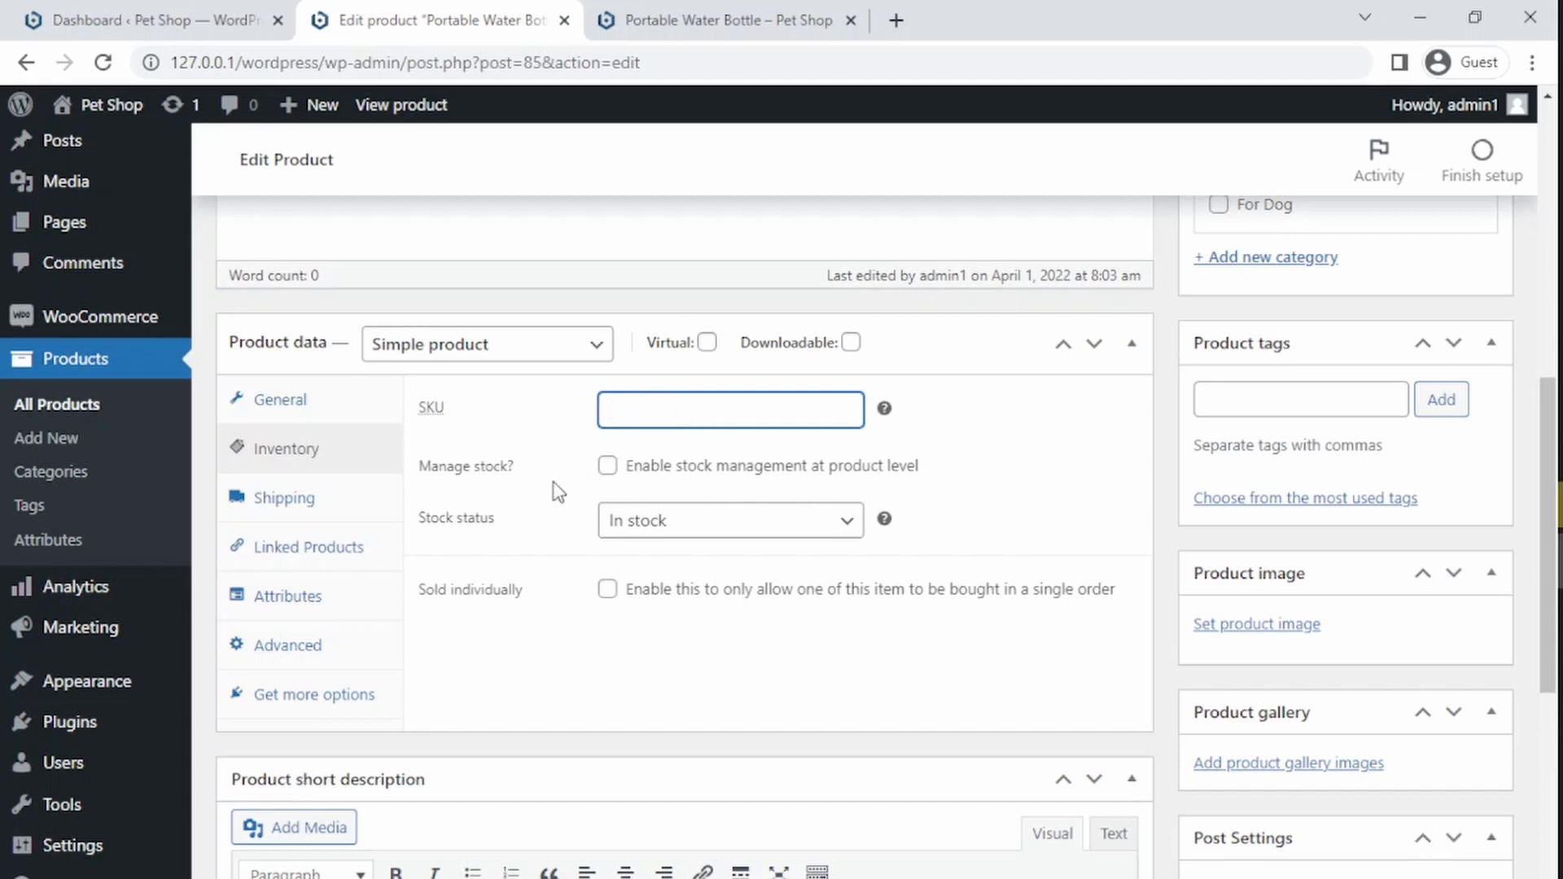
pyautogui.click(606, 465)
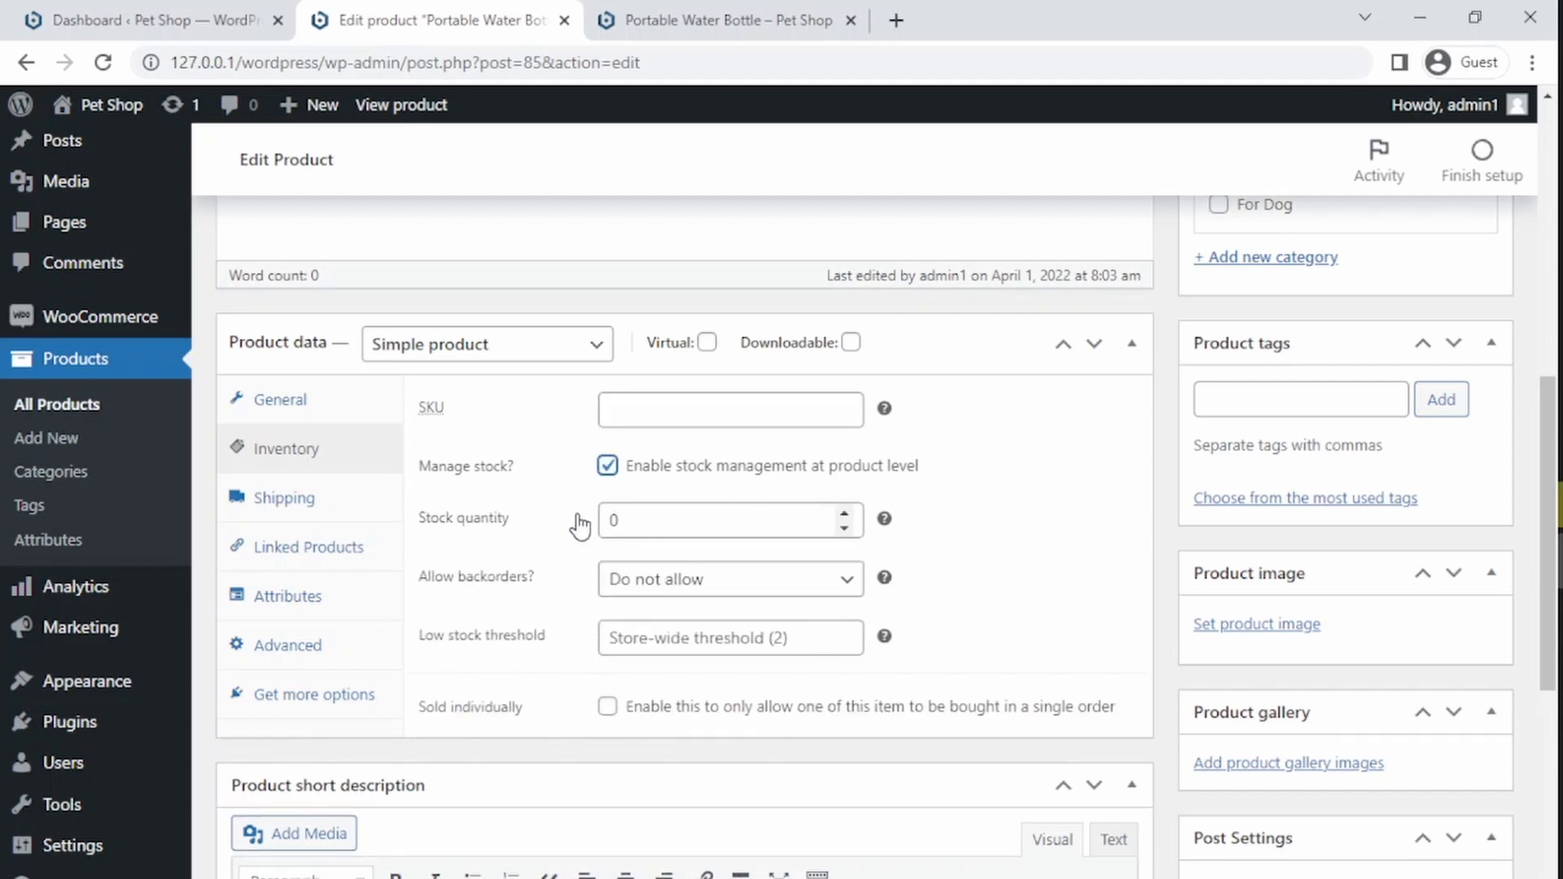
pyautogui.click(636, 524)
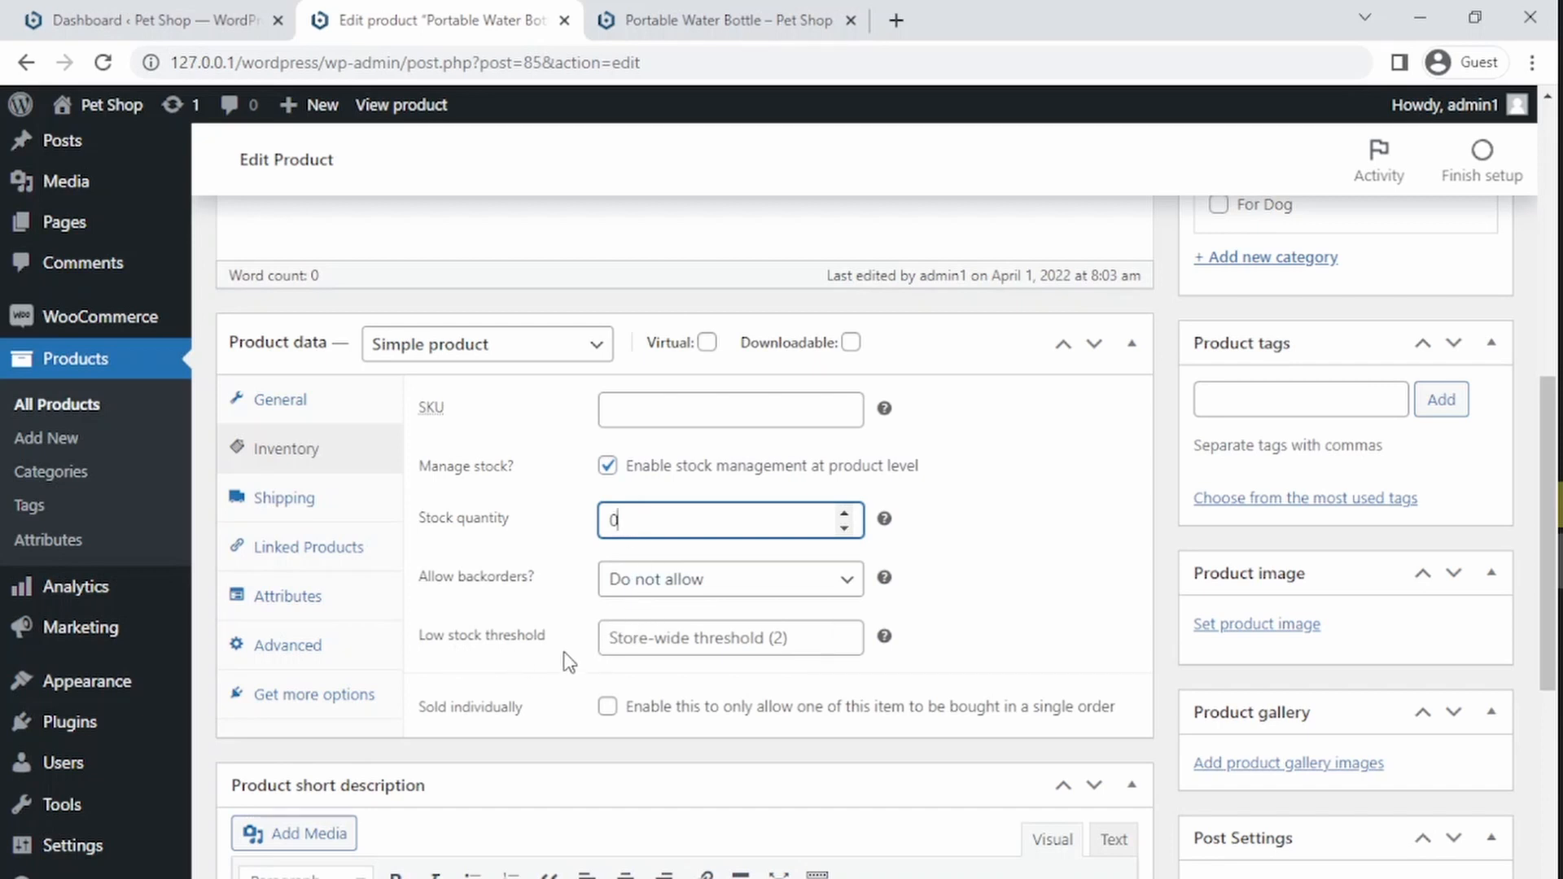
pyautogui.click(647, 651)
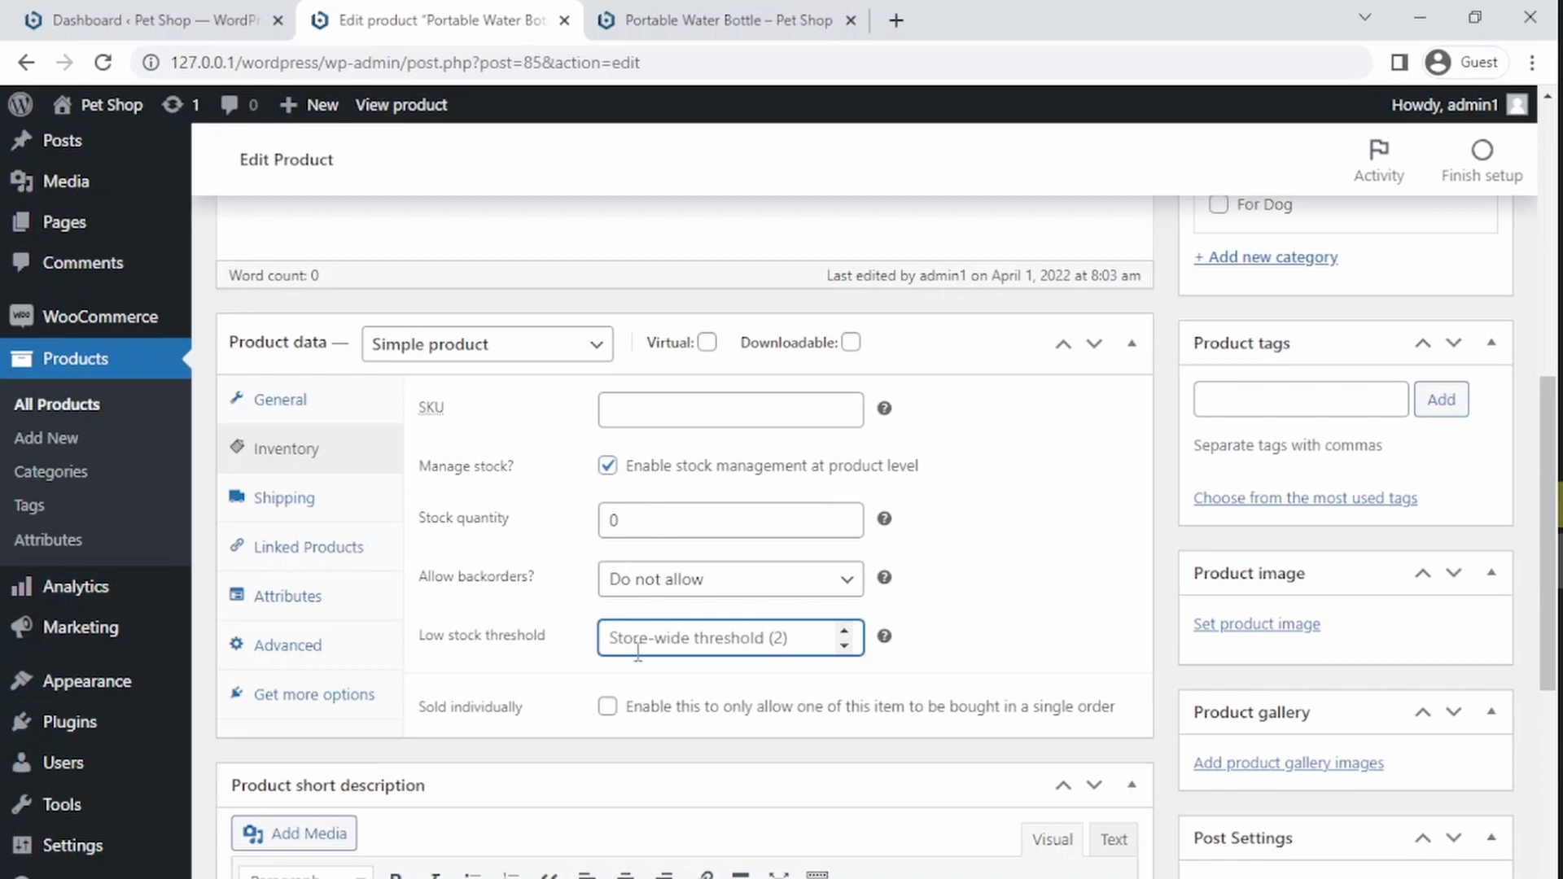
pyautogui.write('5')
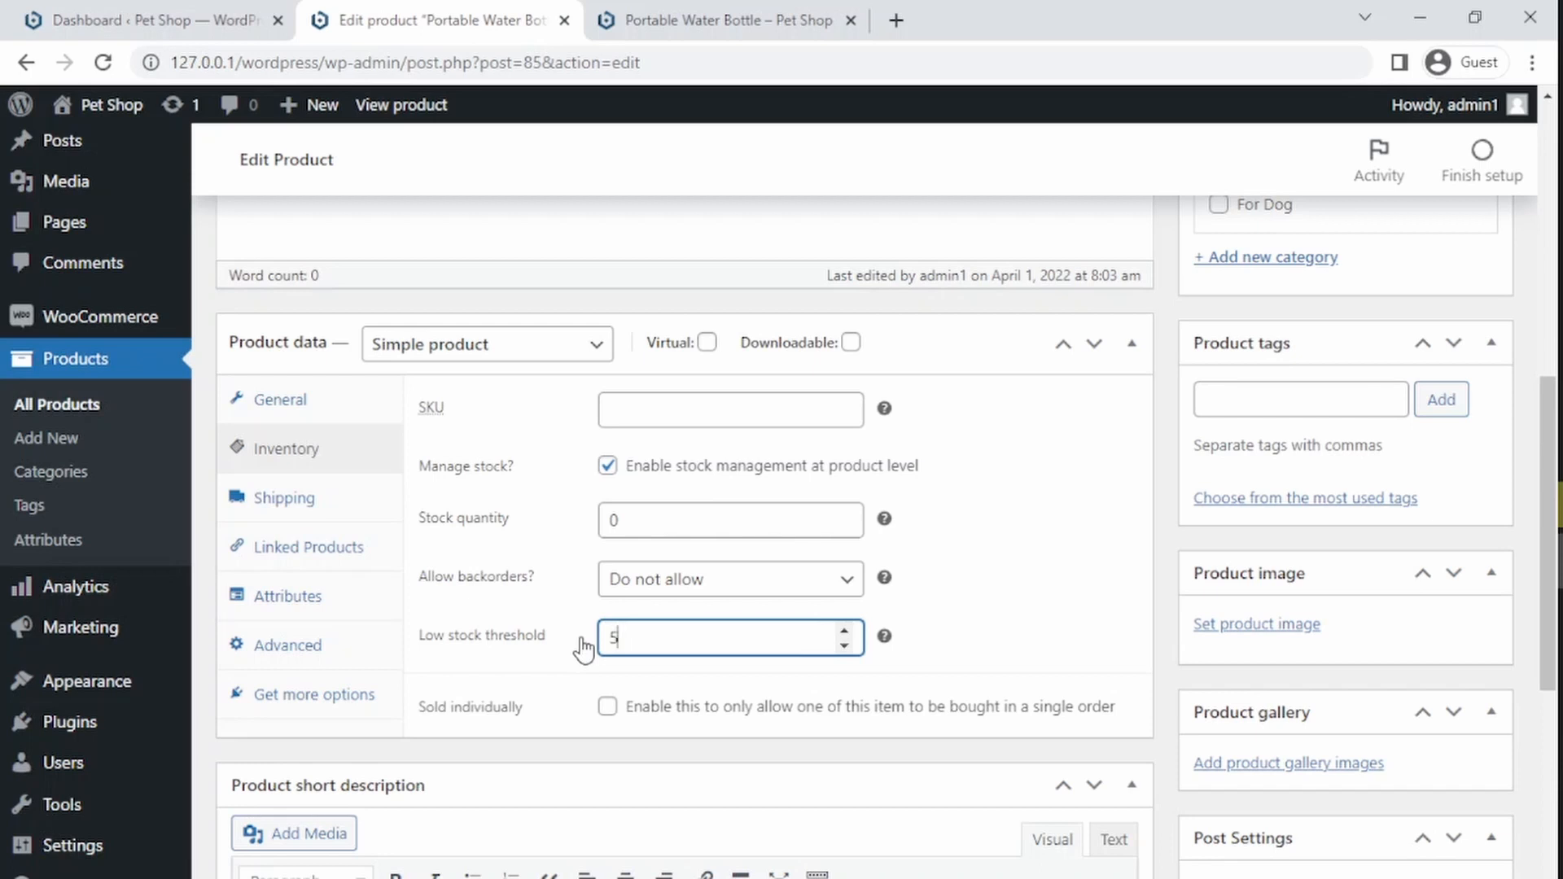
# Step: Try the backorder options, then turn stock management off again
pyautogui.click(668, 579)
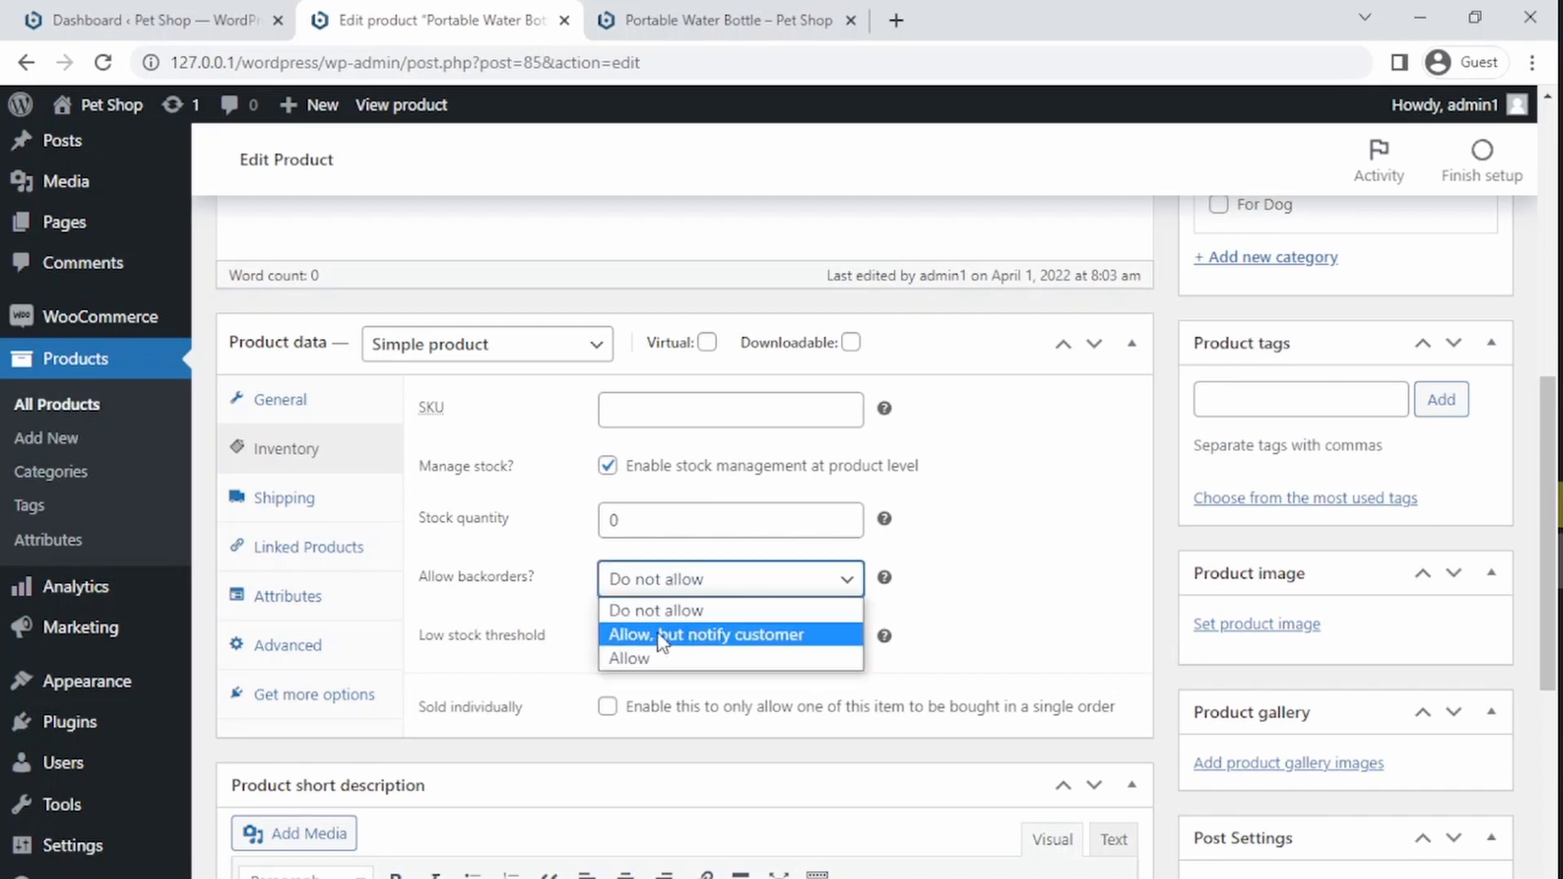
pyautogui.click(655, 659)
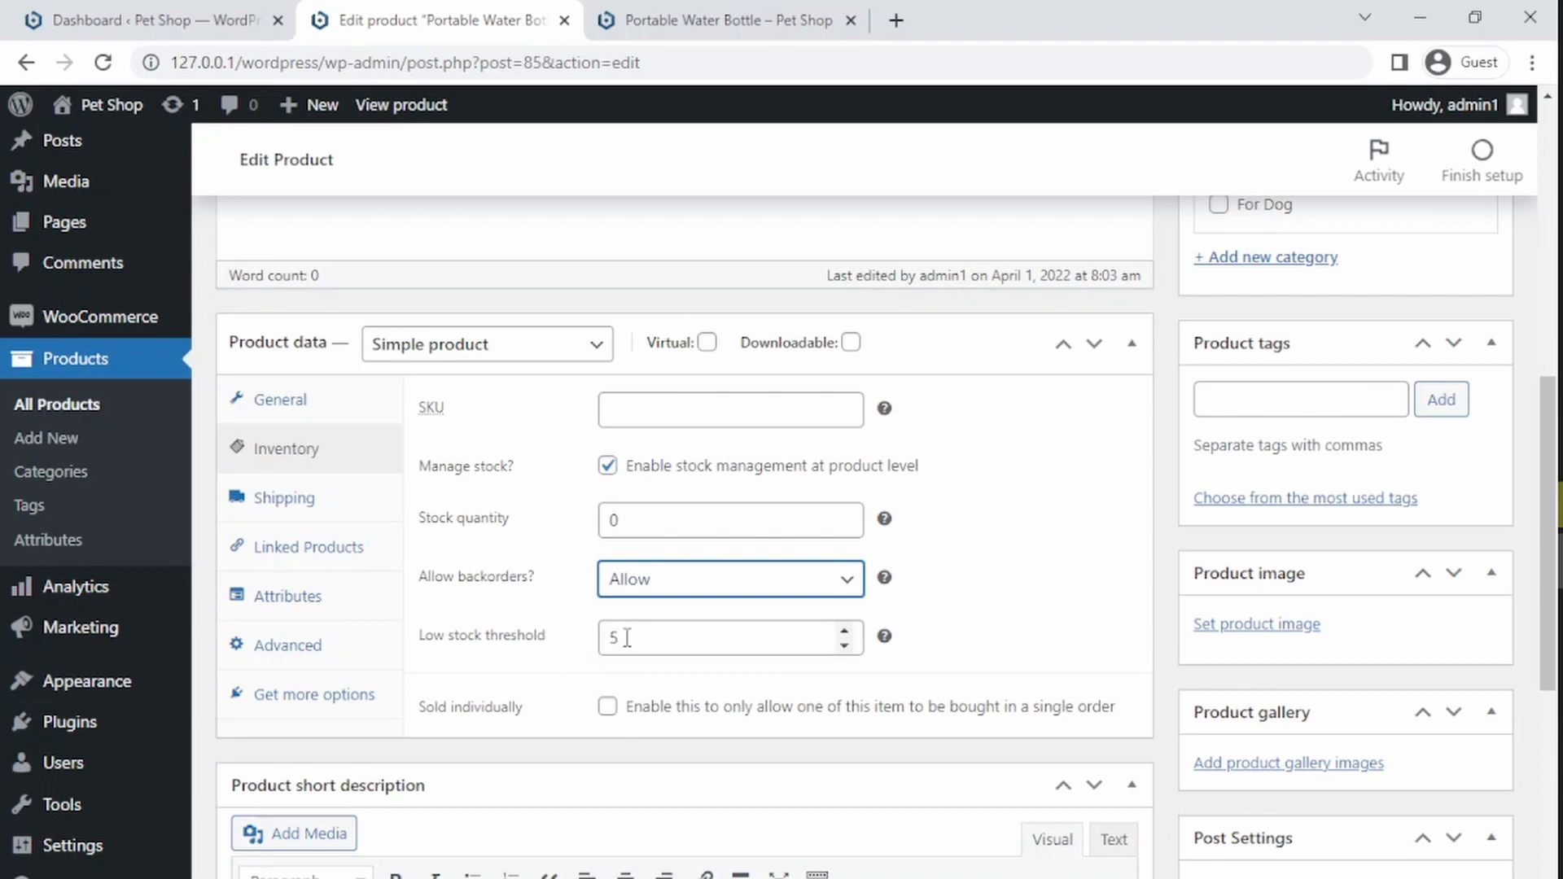
pyautogui.click(634, 581)
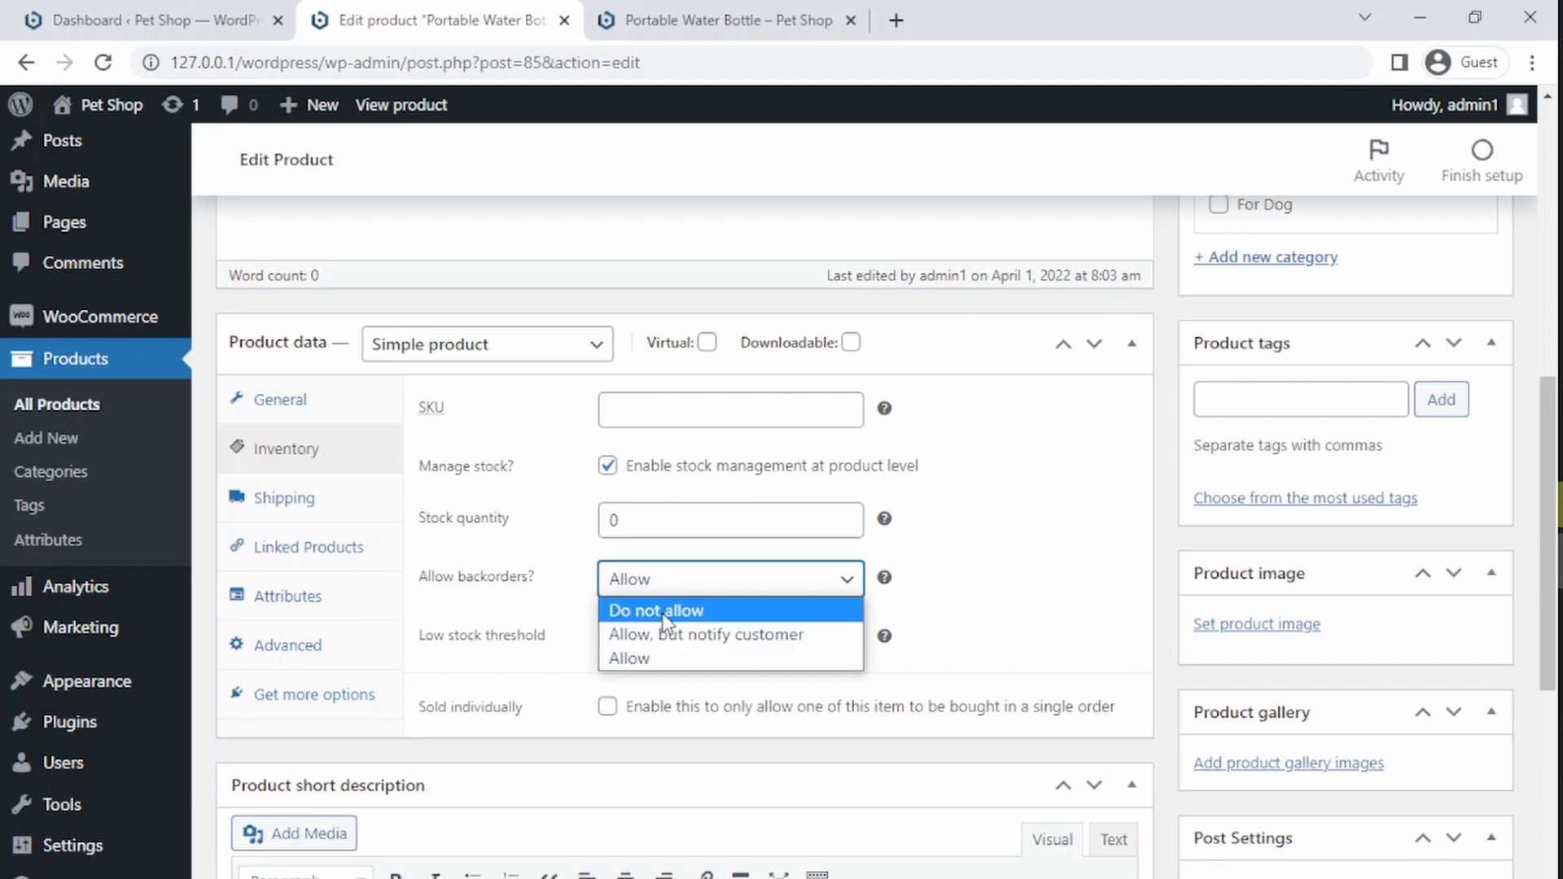
pyautogui.click(654, 612)
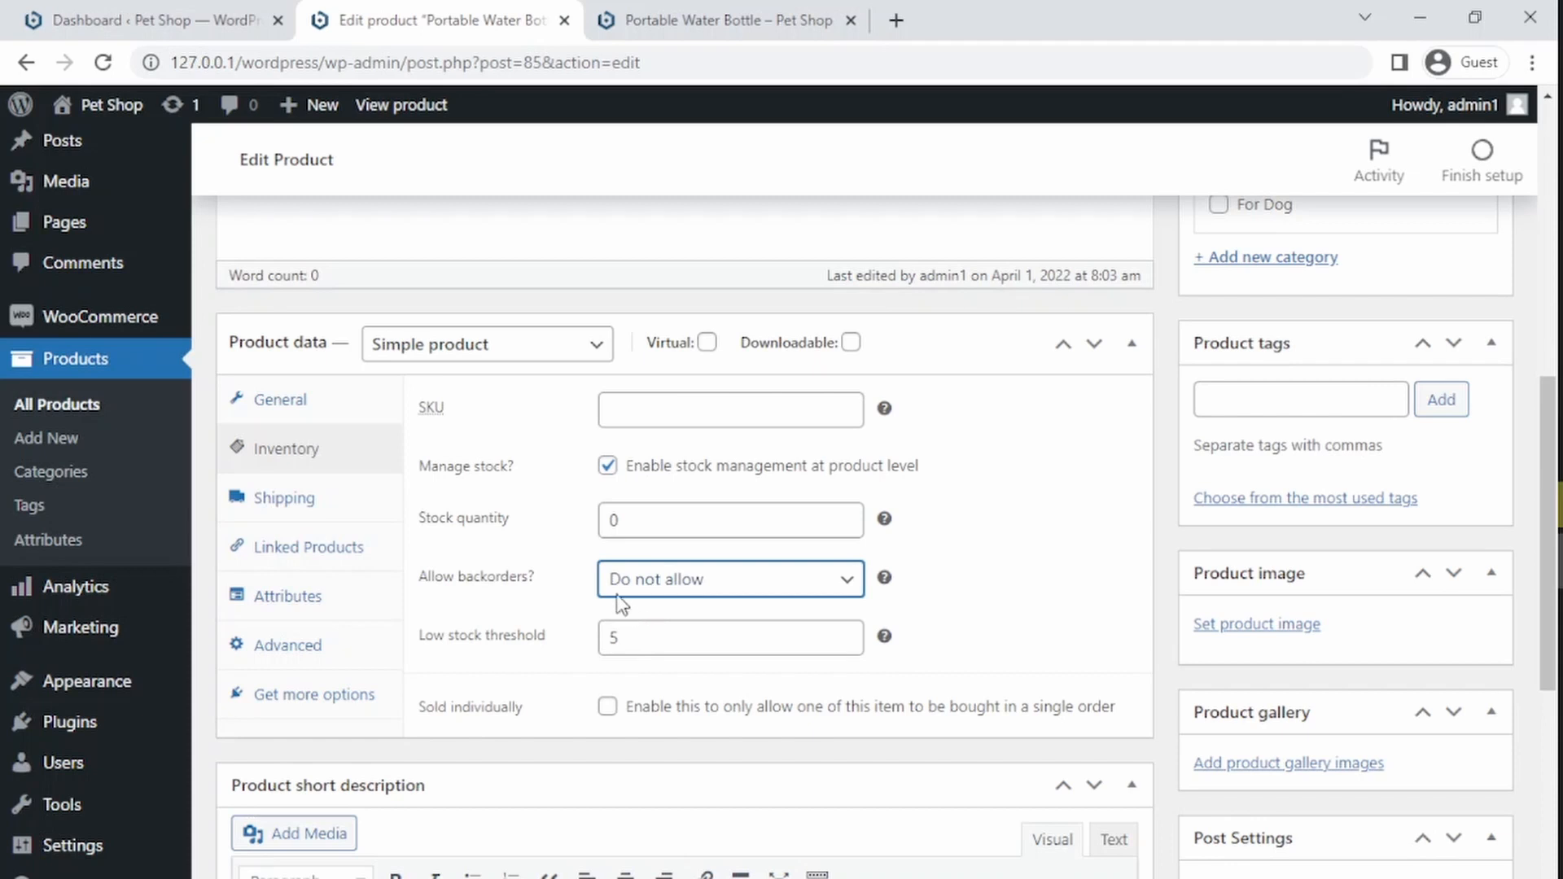
pyautogui.click(607, 466)
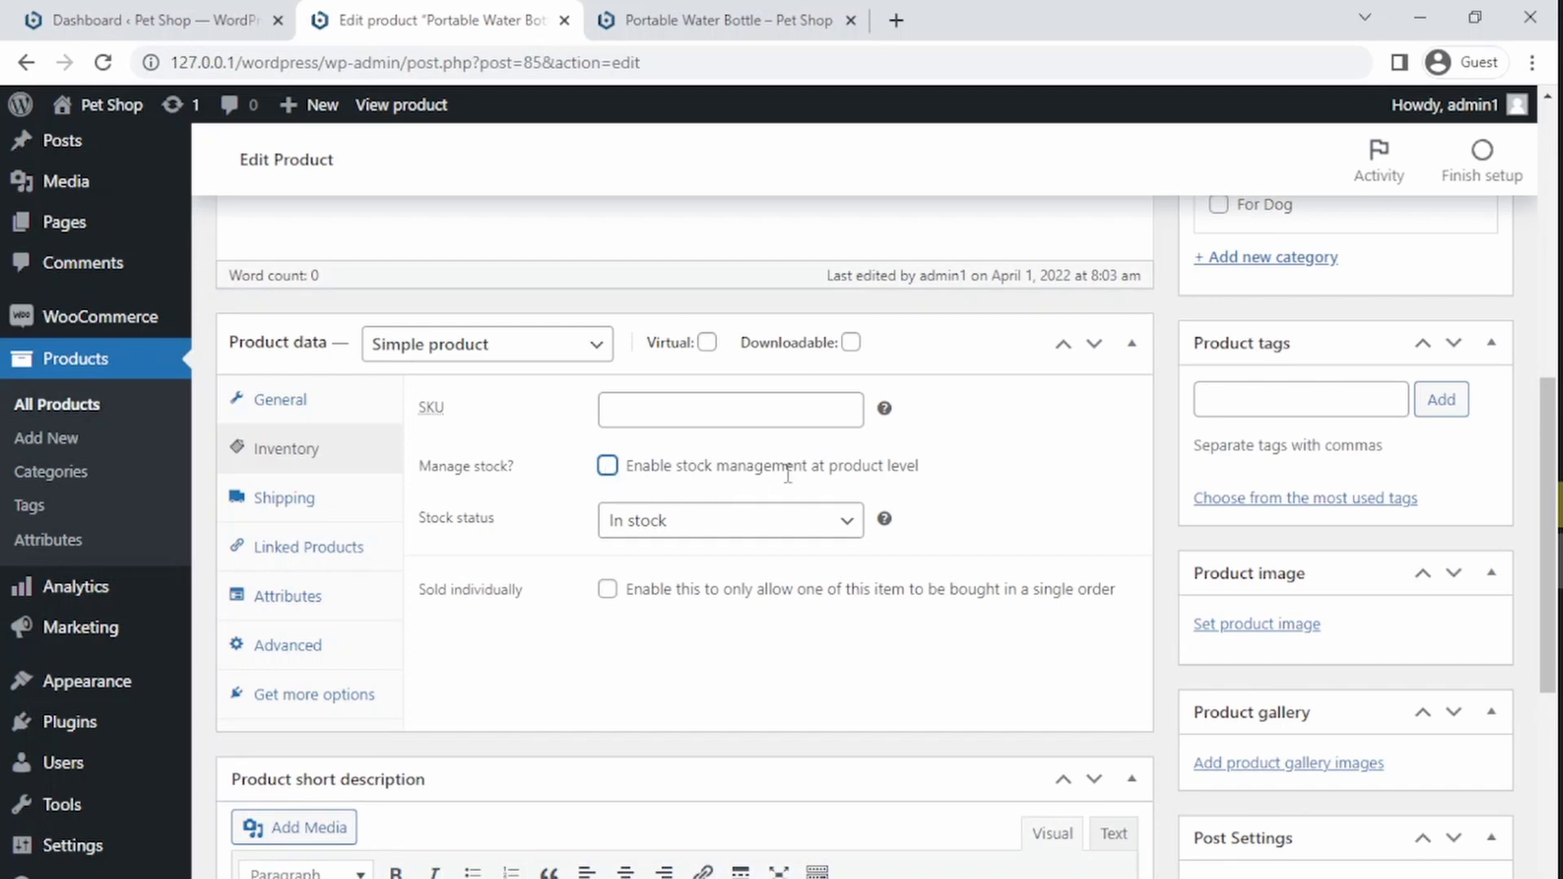
# Step: Browse the shipping, linked products and attributes settings of the product data, returning to the general settings
pyautogui.click(287, 505)
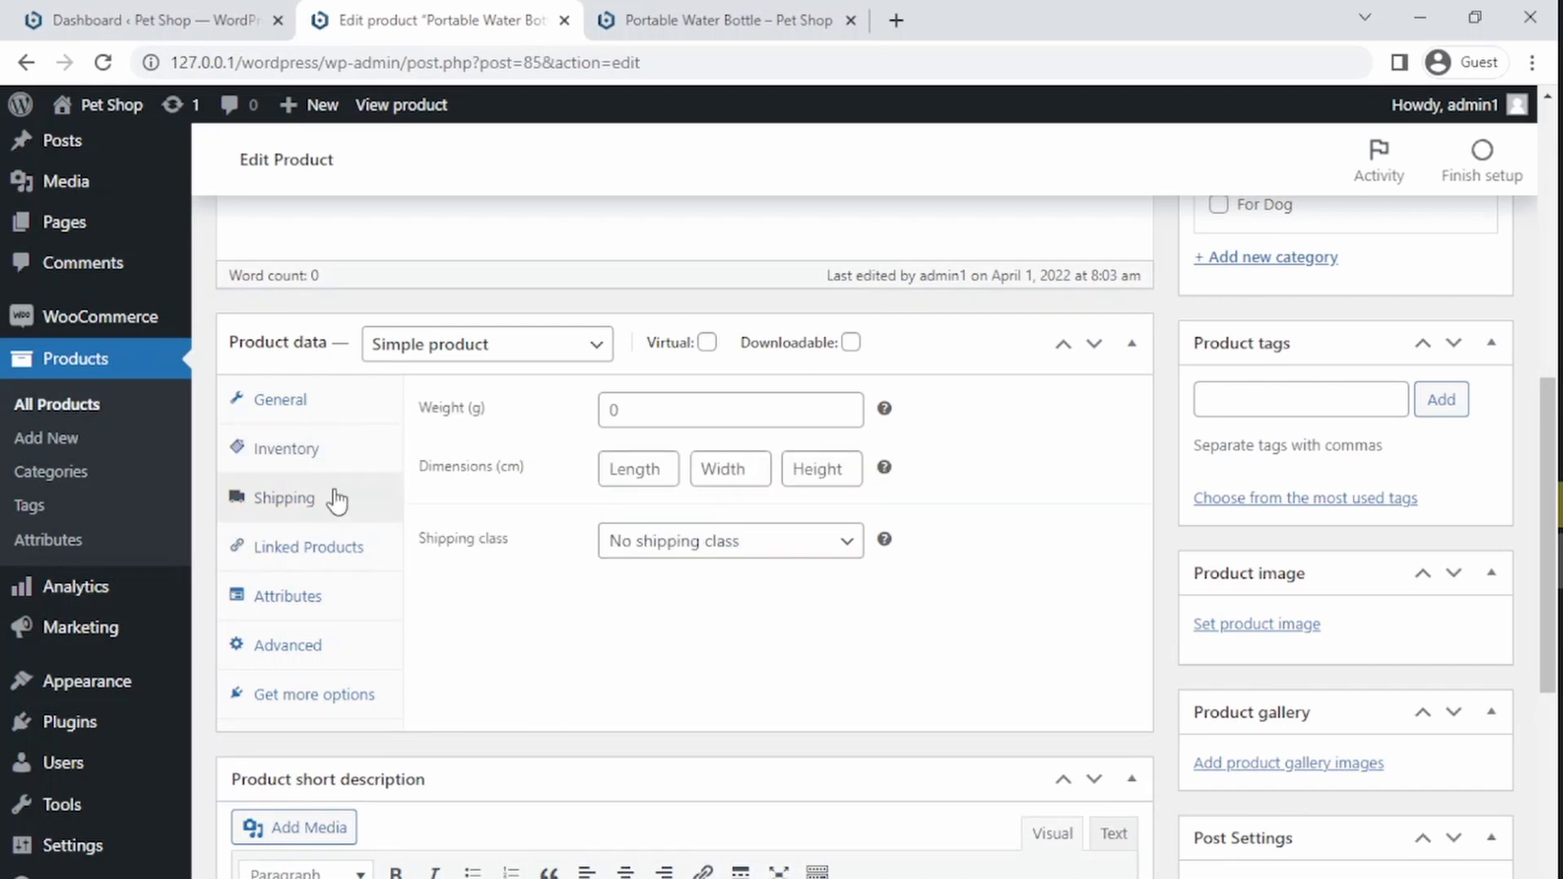
pyautogui.click(629, 409)
pyautogui.click(608, 469)
pyautogui.click(606, 551)
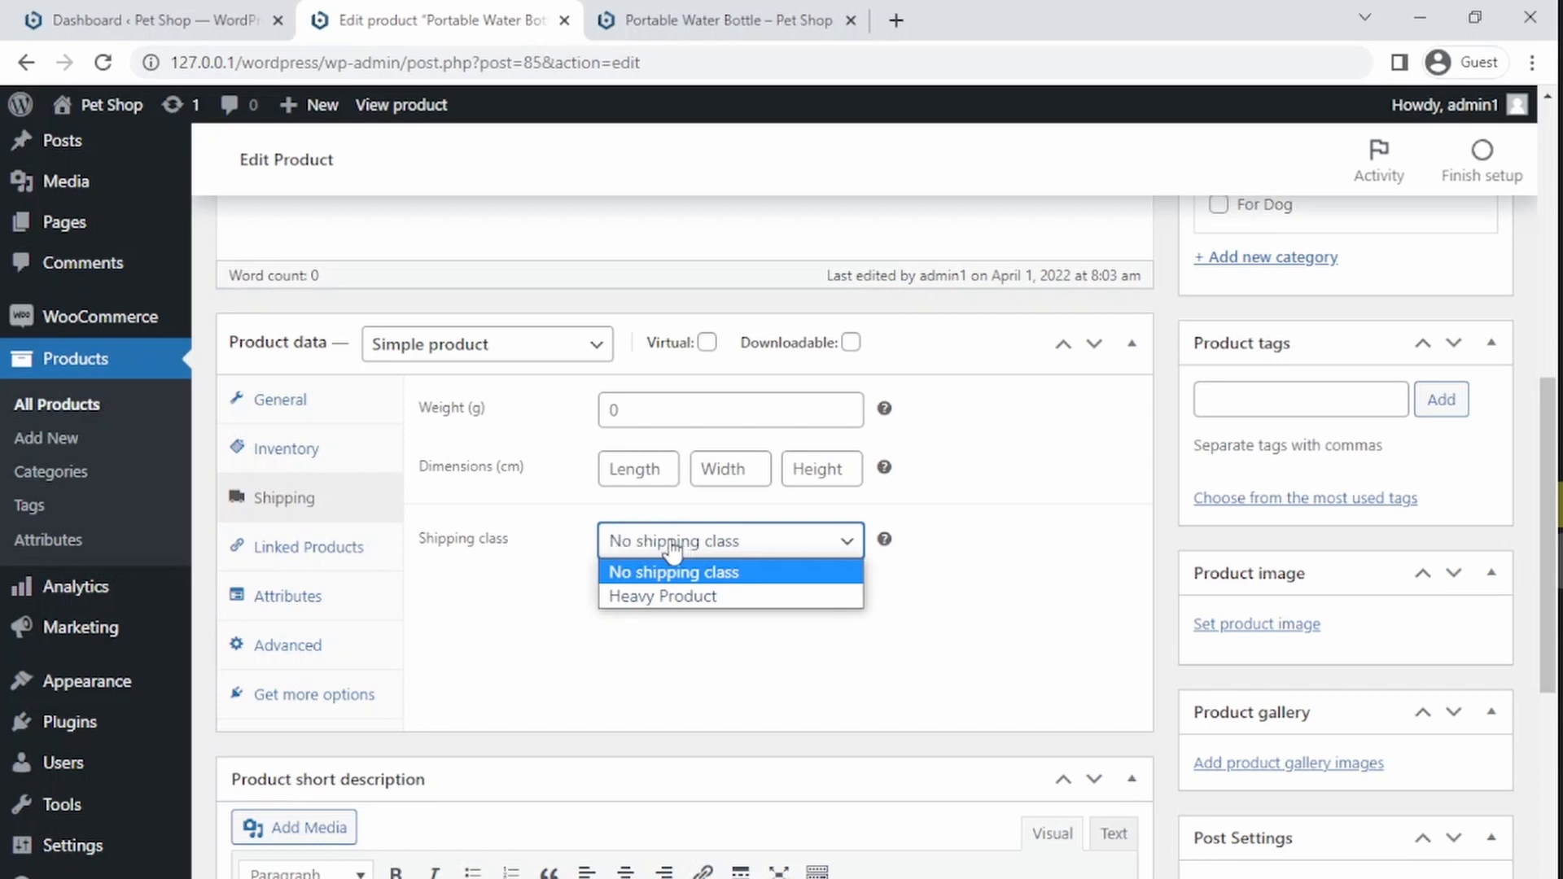
pyautogui.click(645, 547)
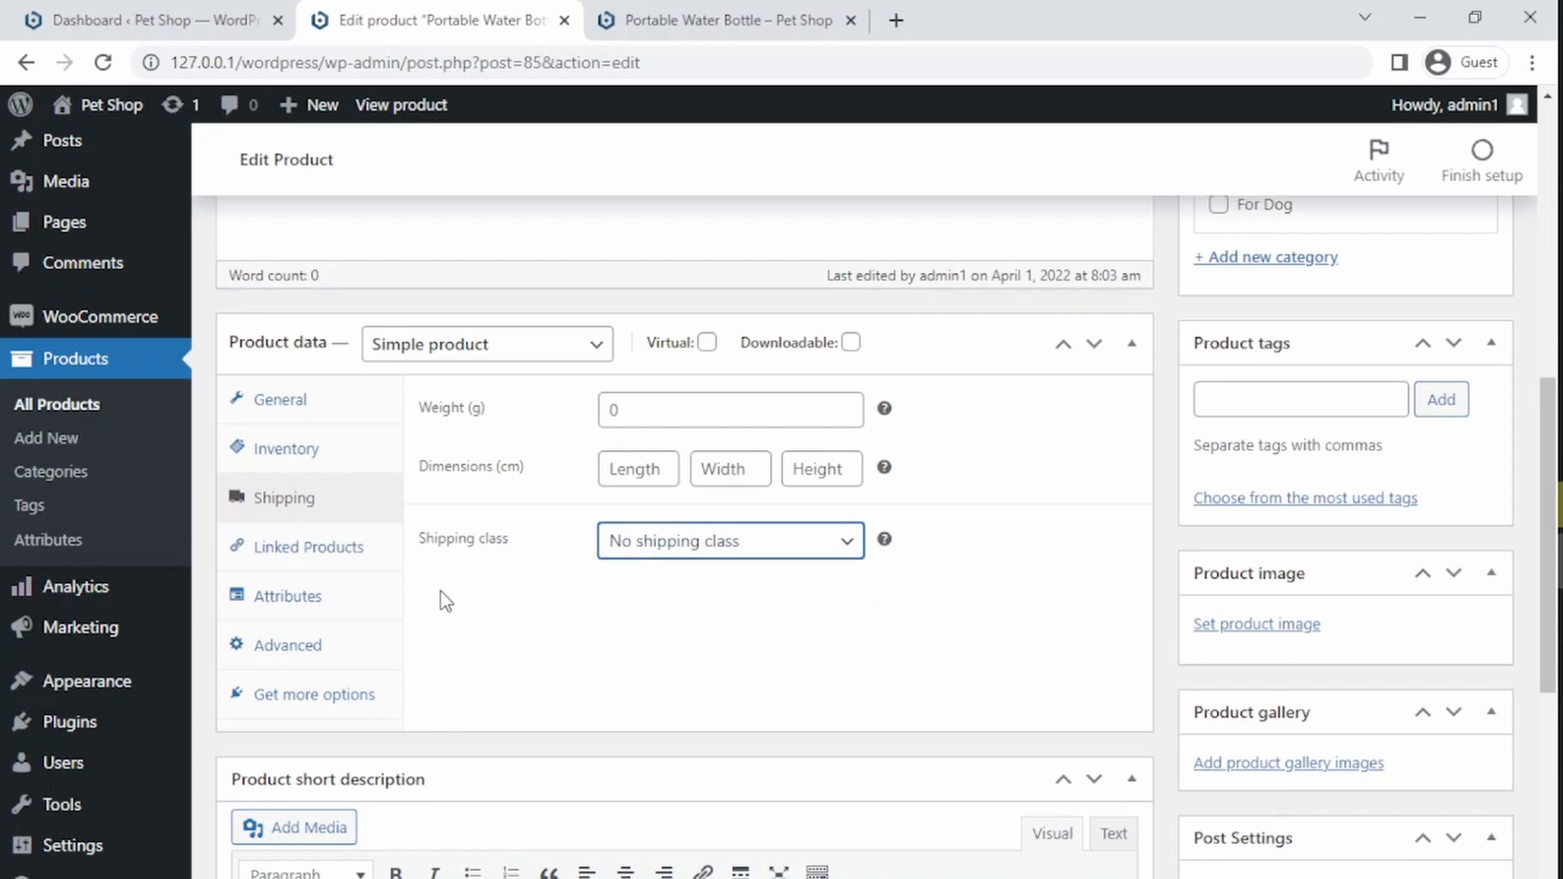
pyautogui.click(281, 560)
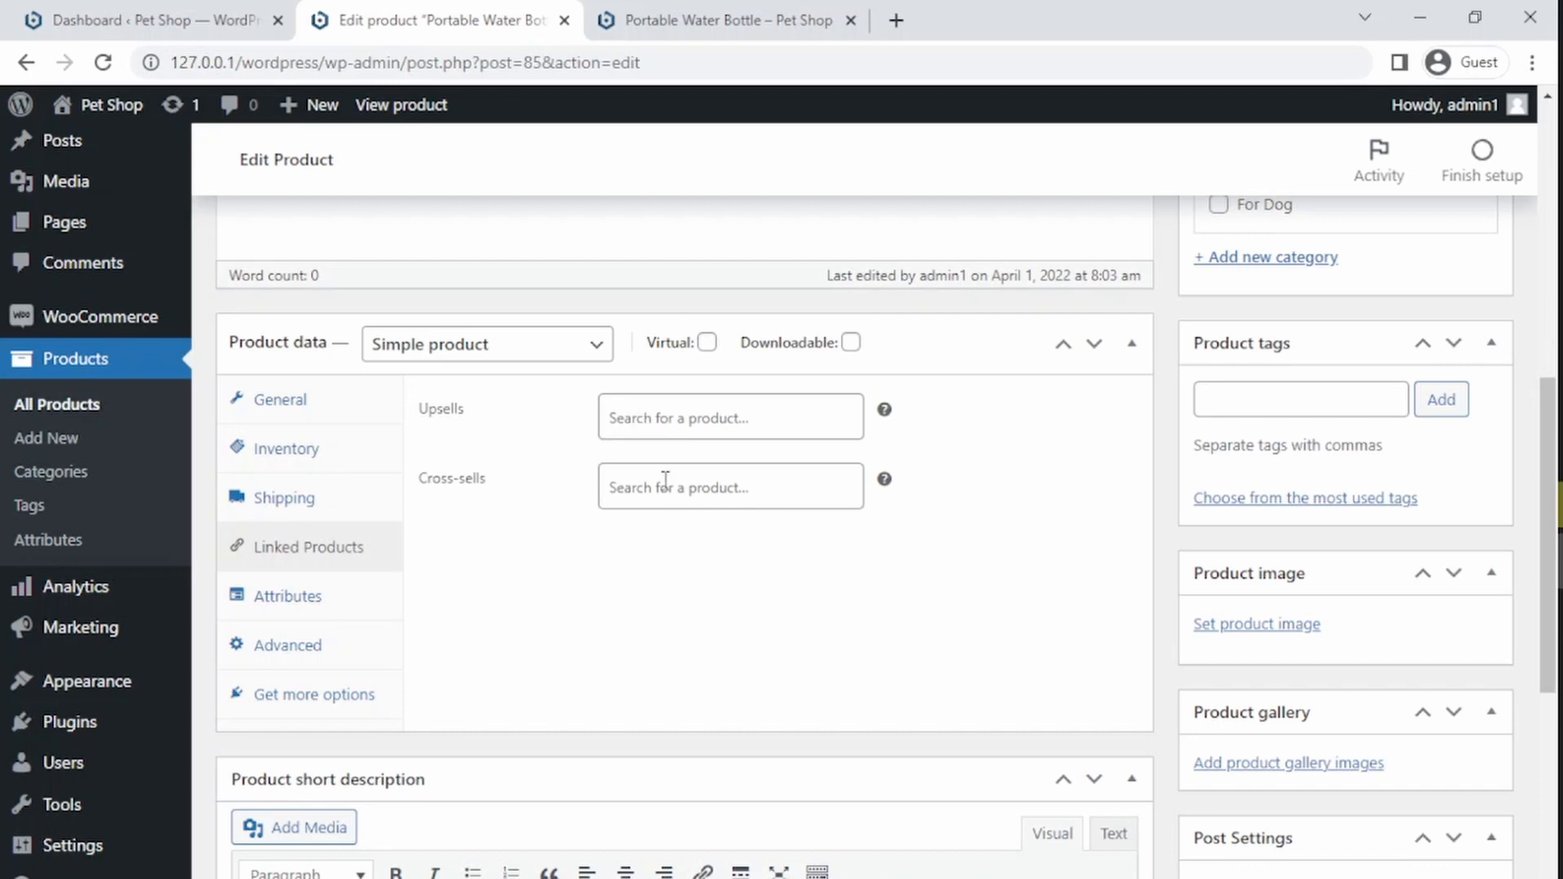
pyautogui.click(293, 619)
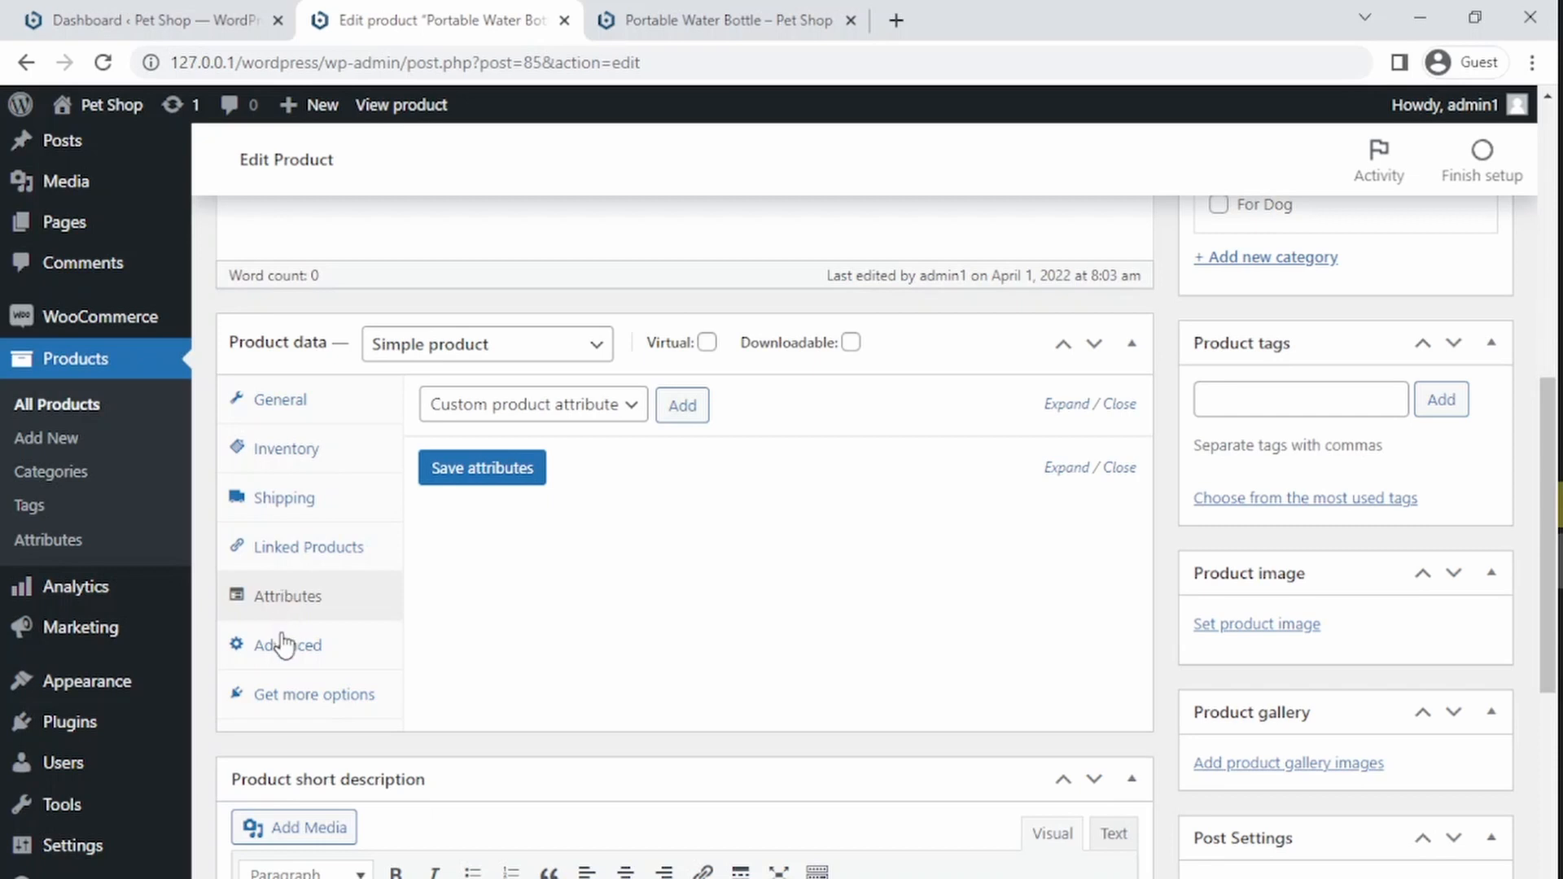
pyautogui.click(281, 403)
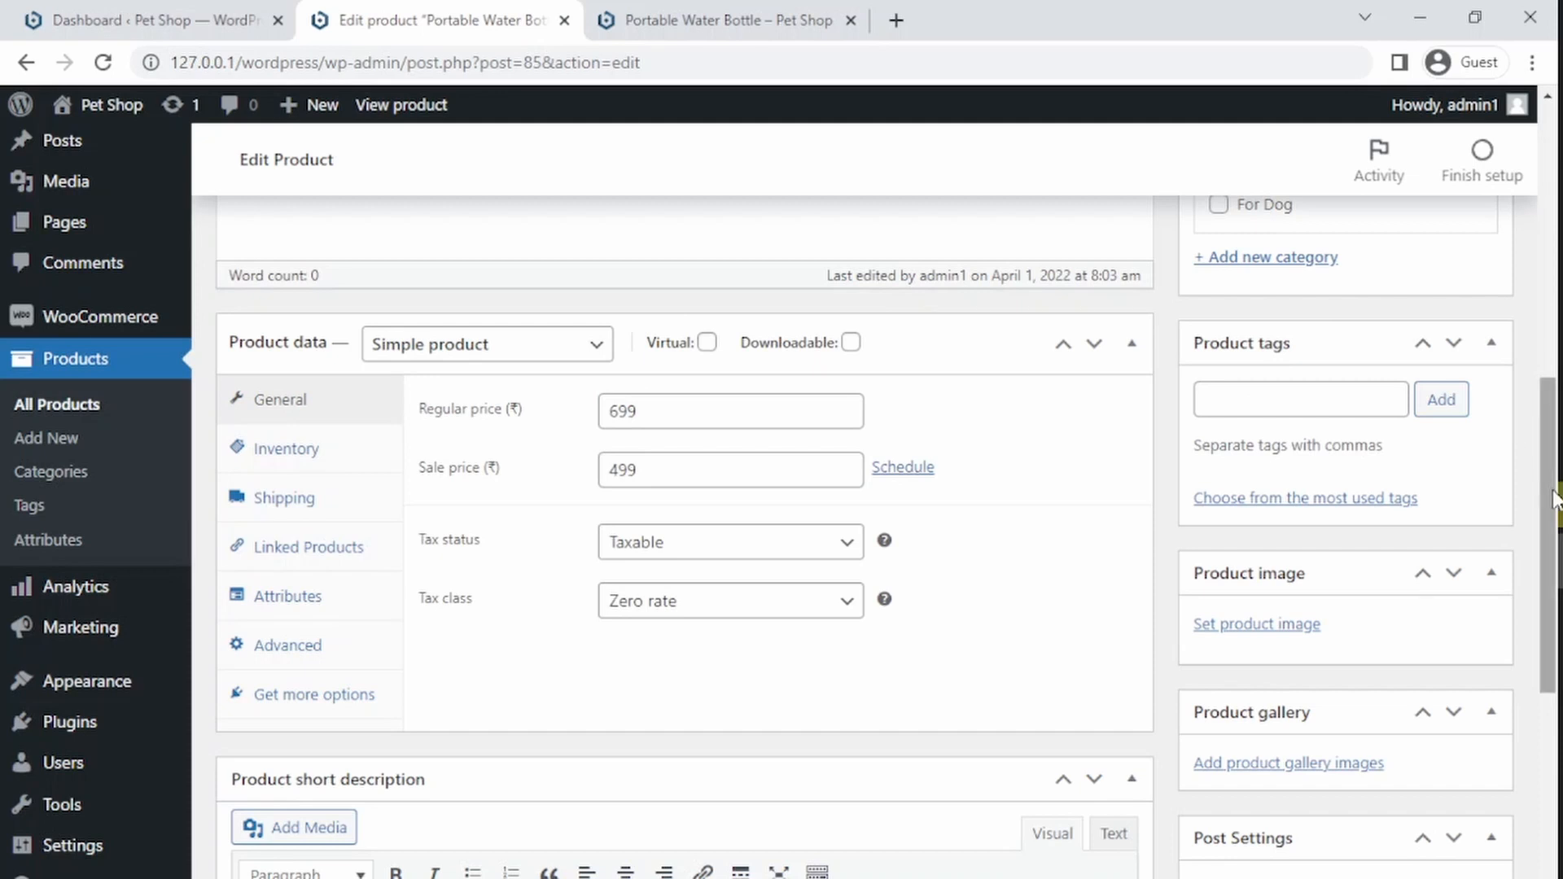
# Step: Update the product and switch to the open product page tab
pyautogui.moveTo(1553, 485); pyautogui.dragTo(1556, 325)
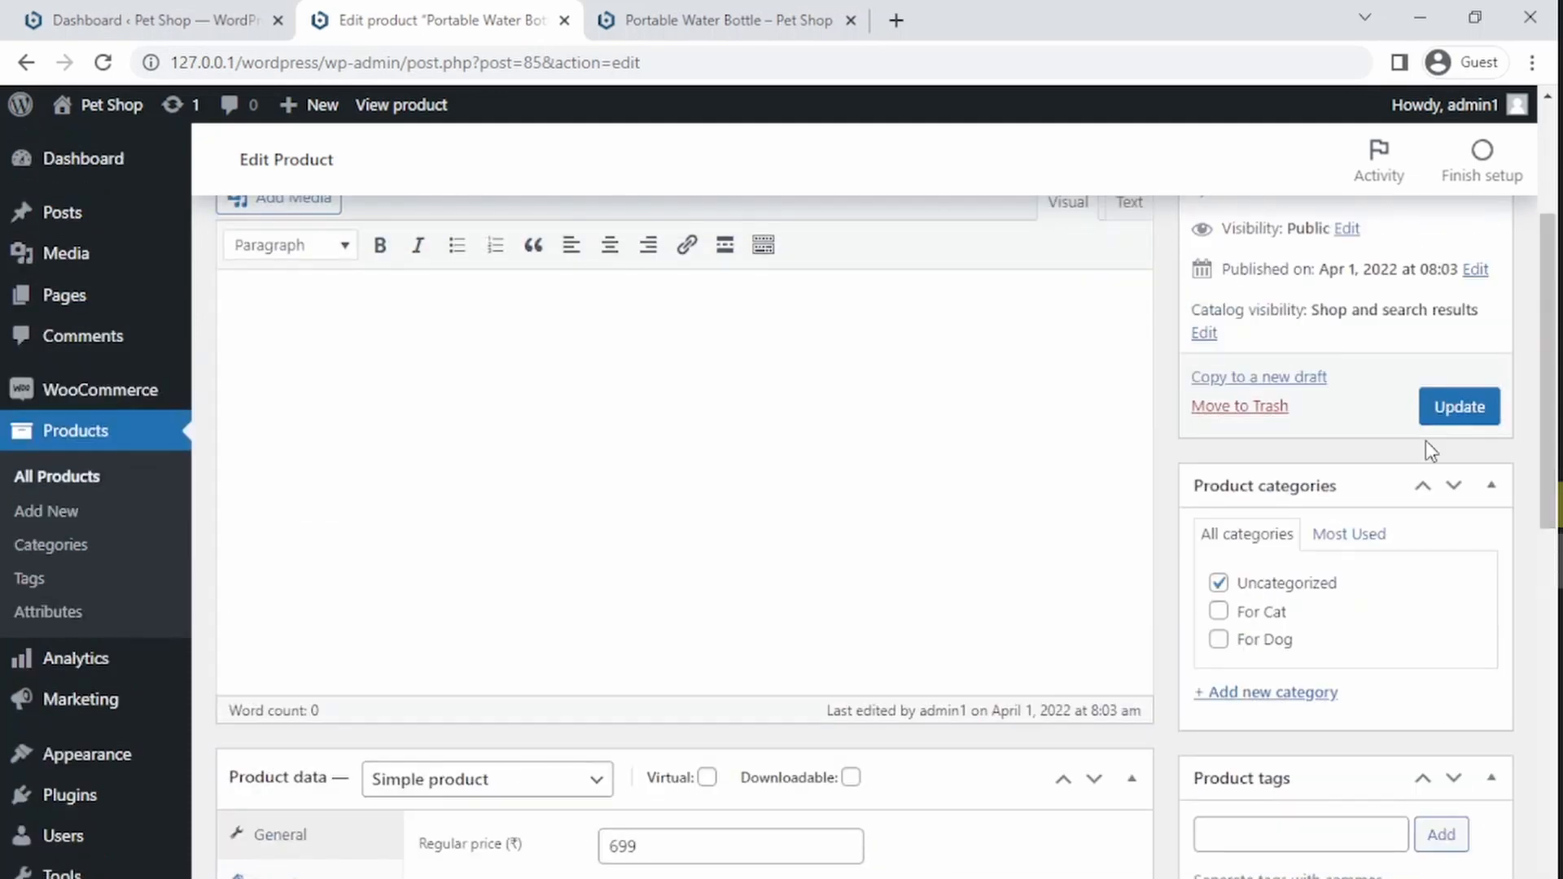
pyautogui.click(1429, 412)
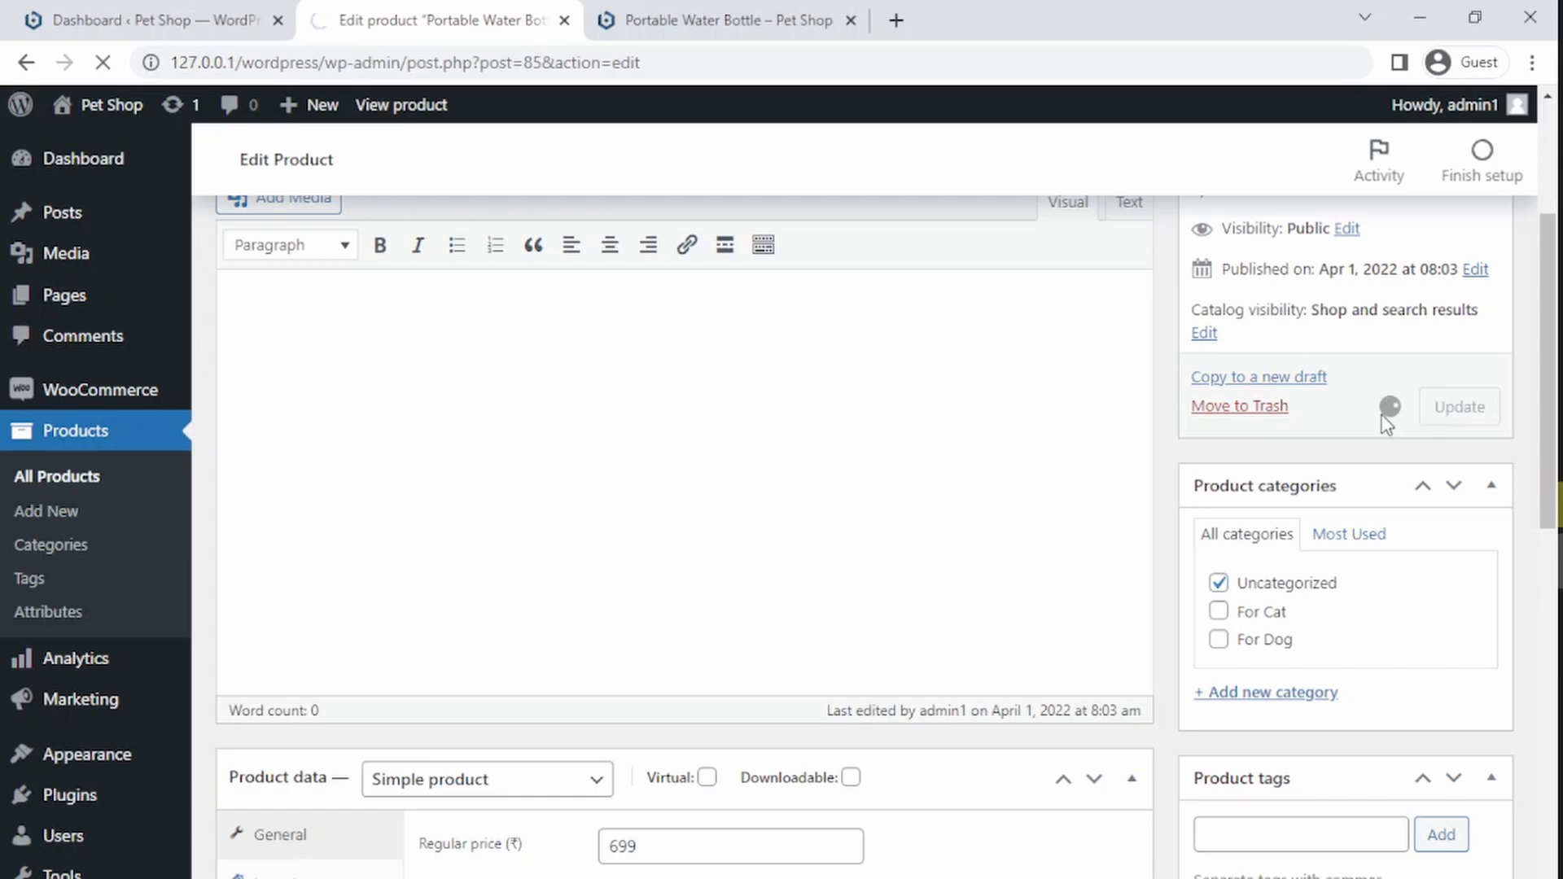
pyautogui.click(676, 15)
pyautogui.click(581, 59)
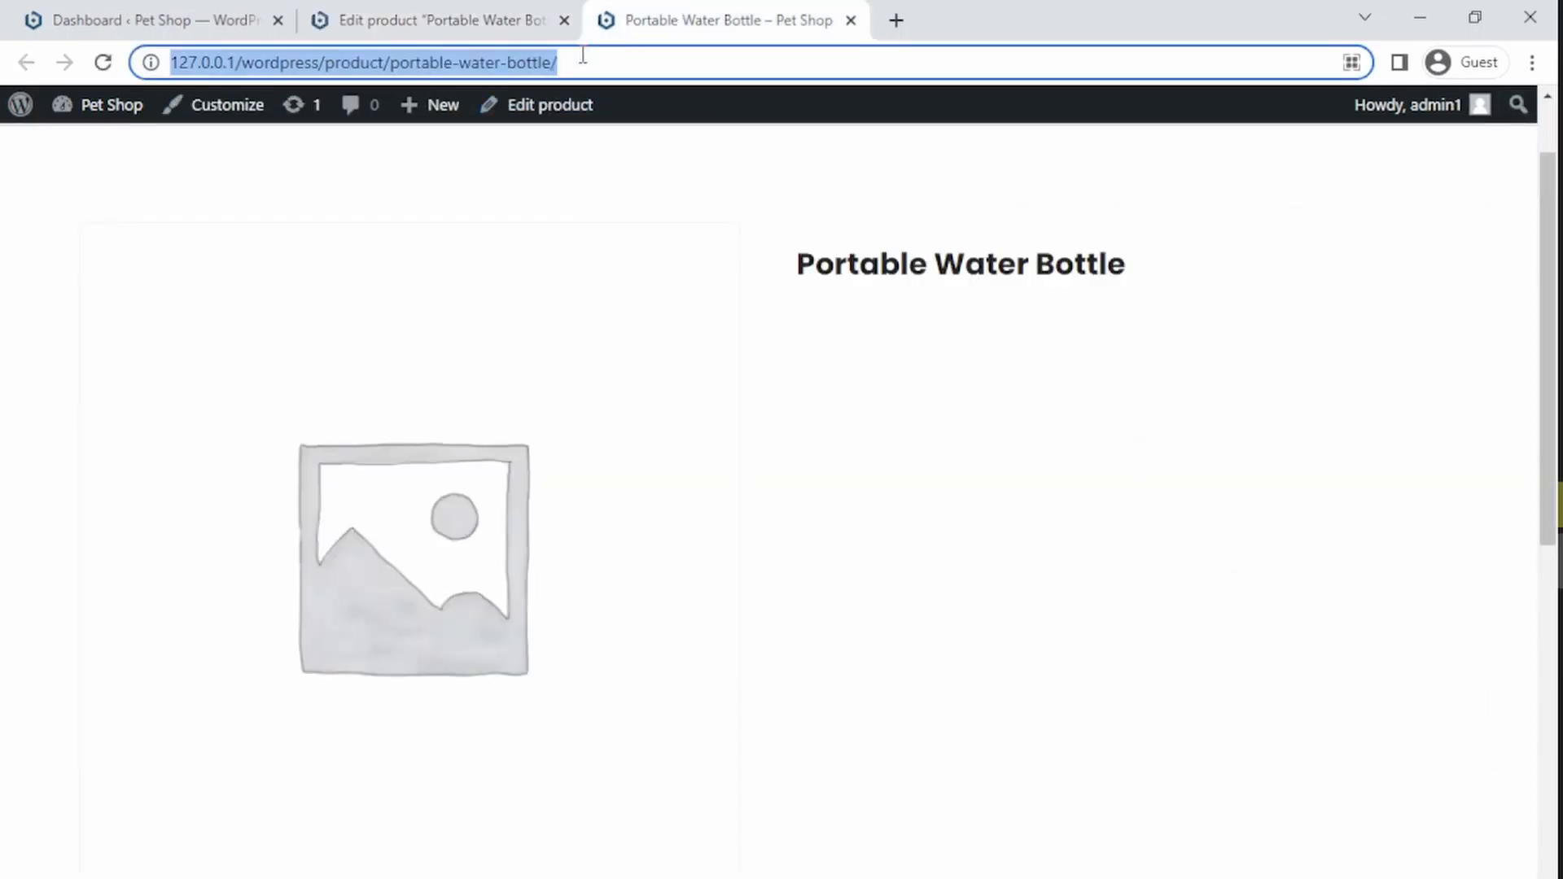
# Step: Reload the product page and examine the displayed regular and sale prices, then return to the product editor
pyautogui.press('Return')
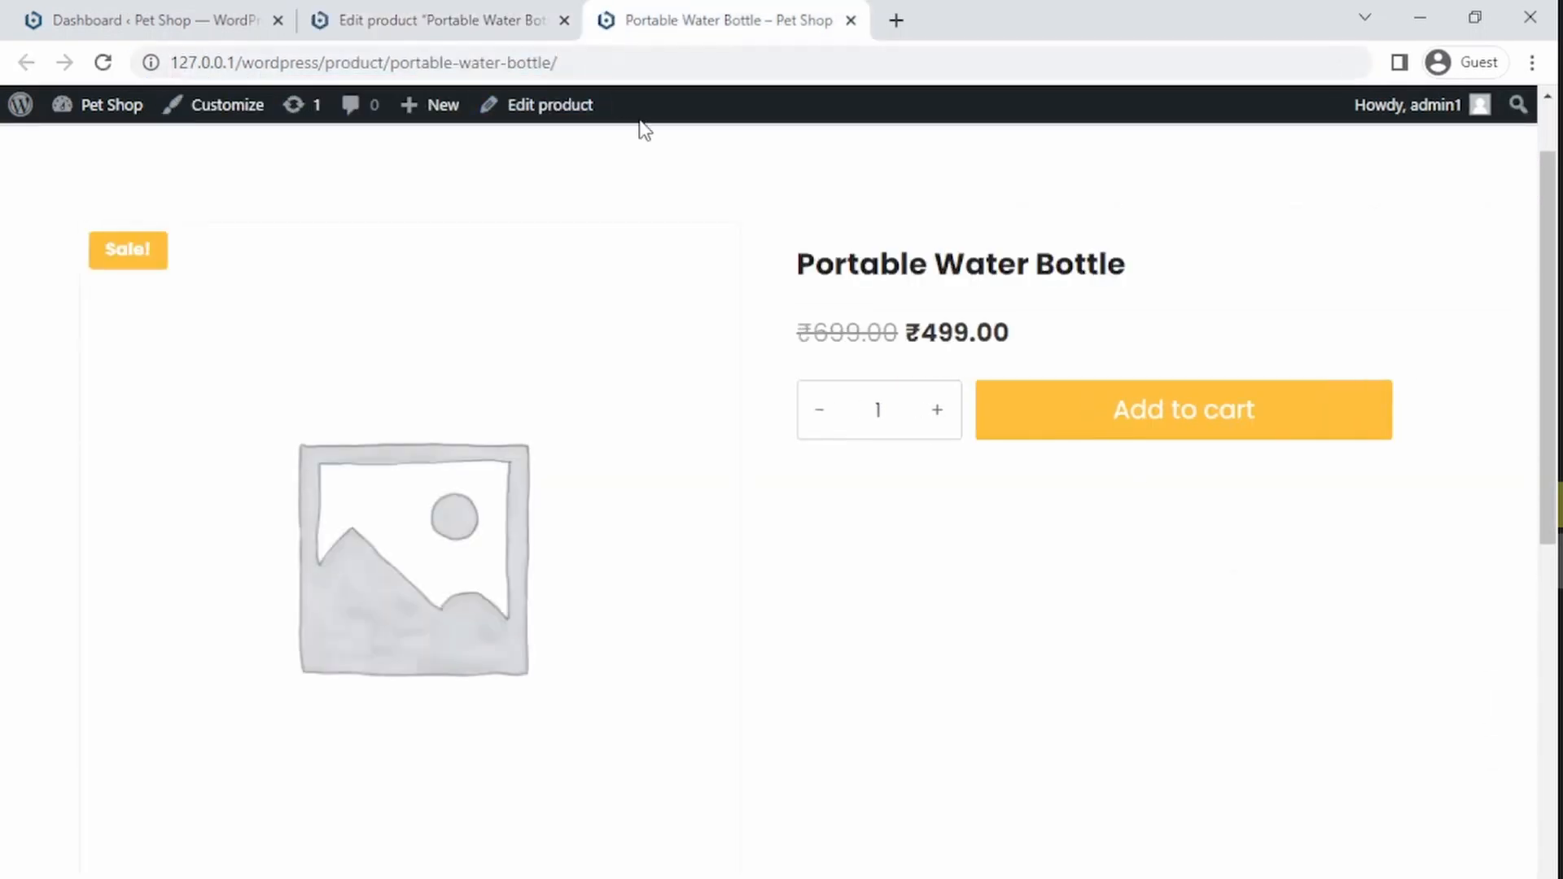
pyautogui.moveTo(810, 346); pyautogui.dragTo(1047, 363)
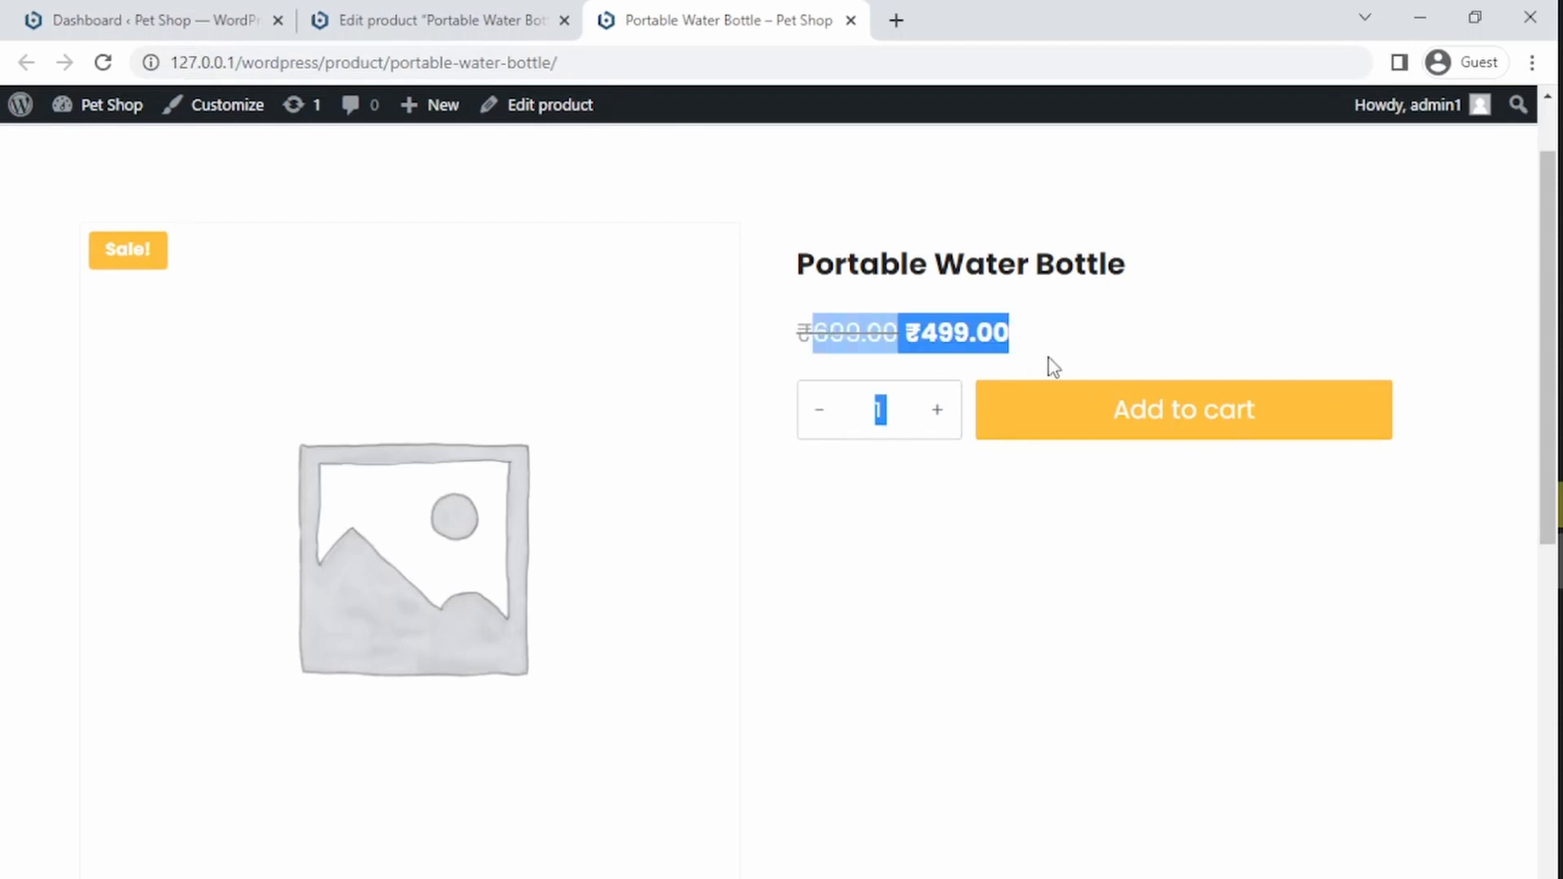
pyautogui.click(767, 349)
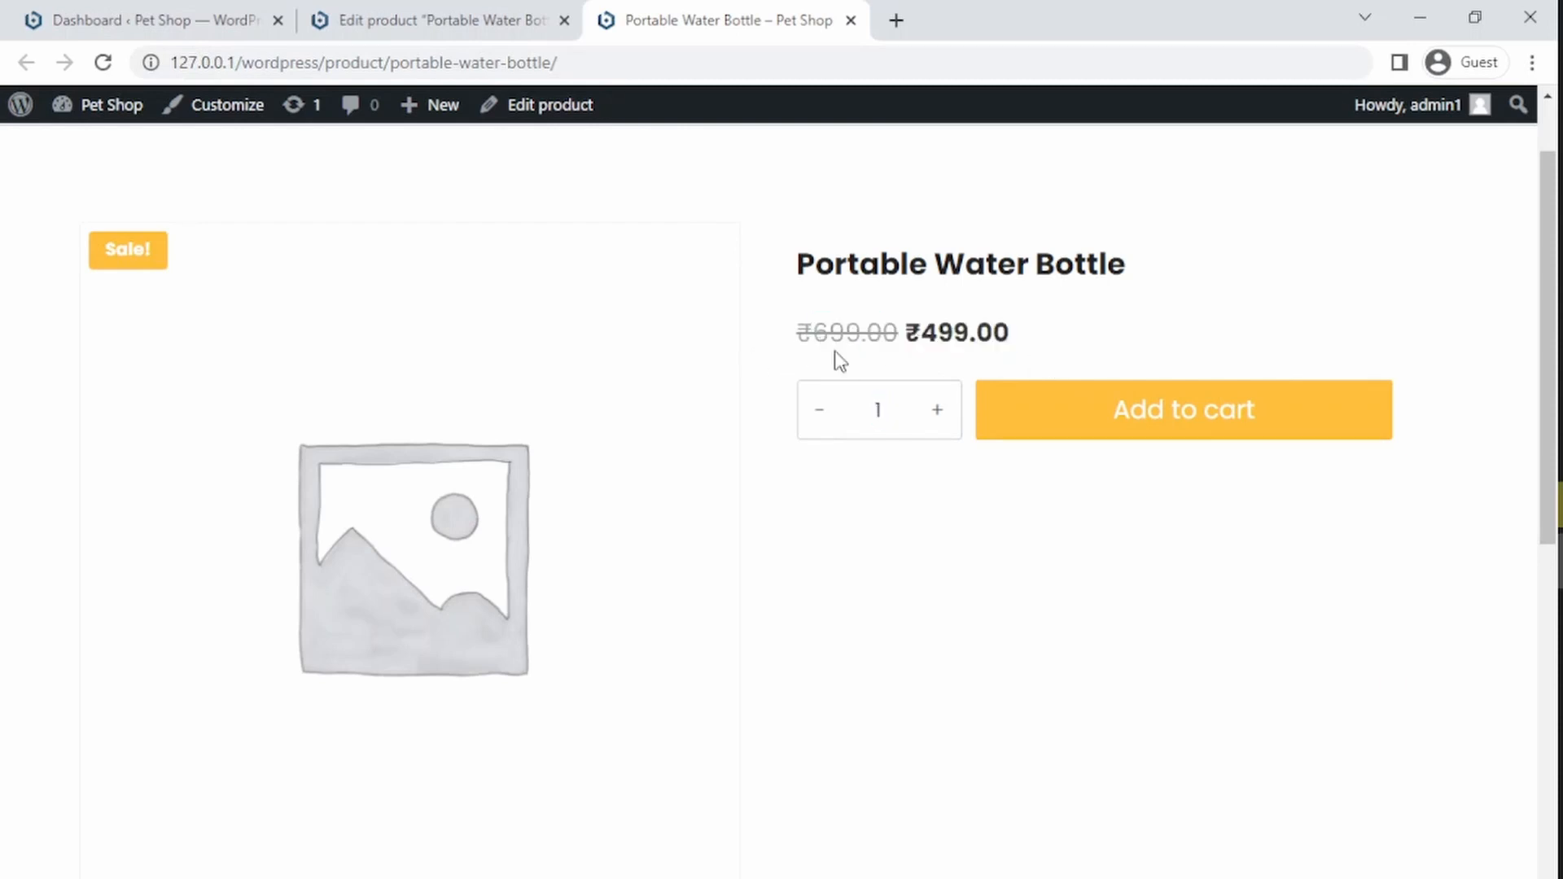
pyautogui.moveTo(817, 348); pyautogui.dragTo(892, 348)
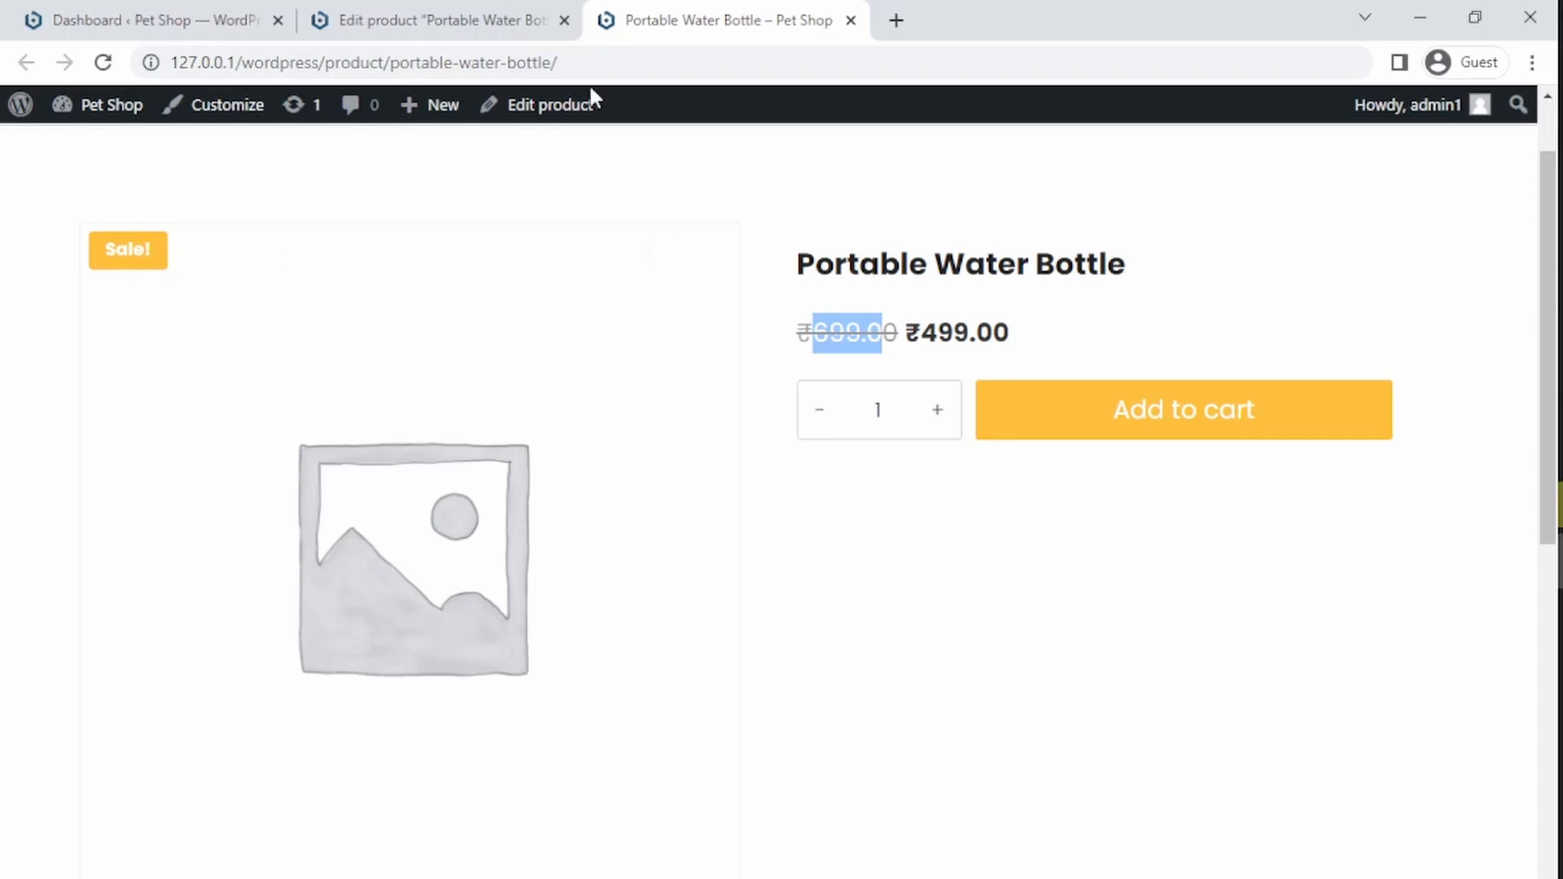
pyautogui.click(427, 10)
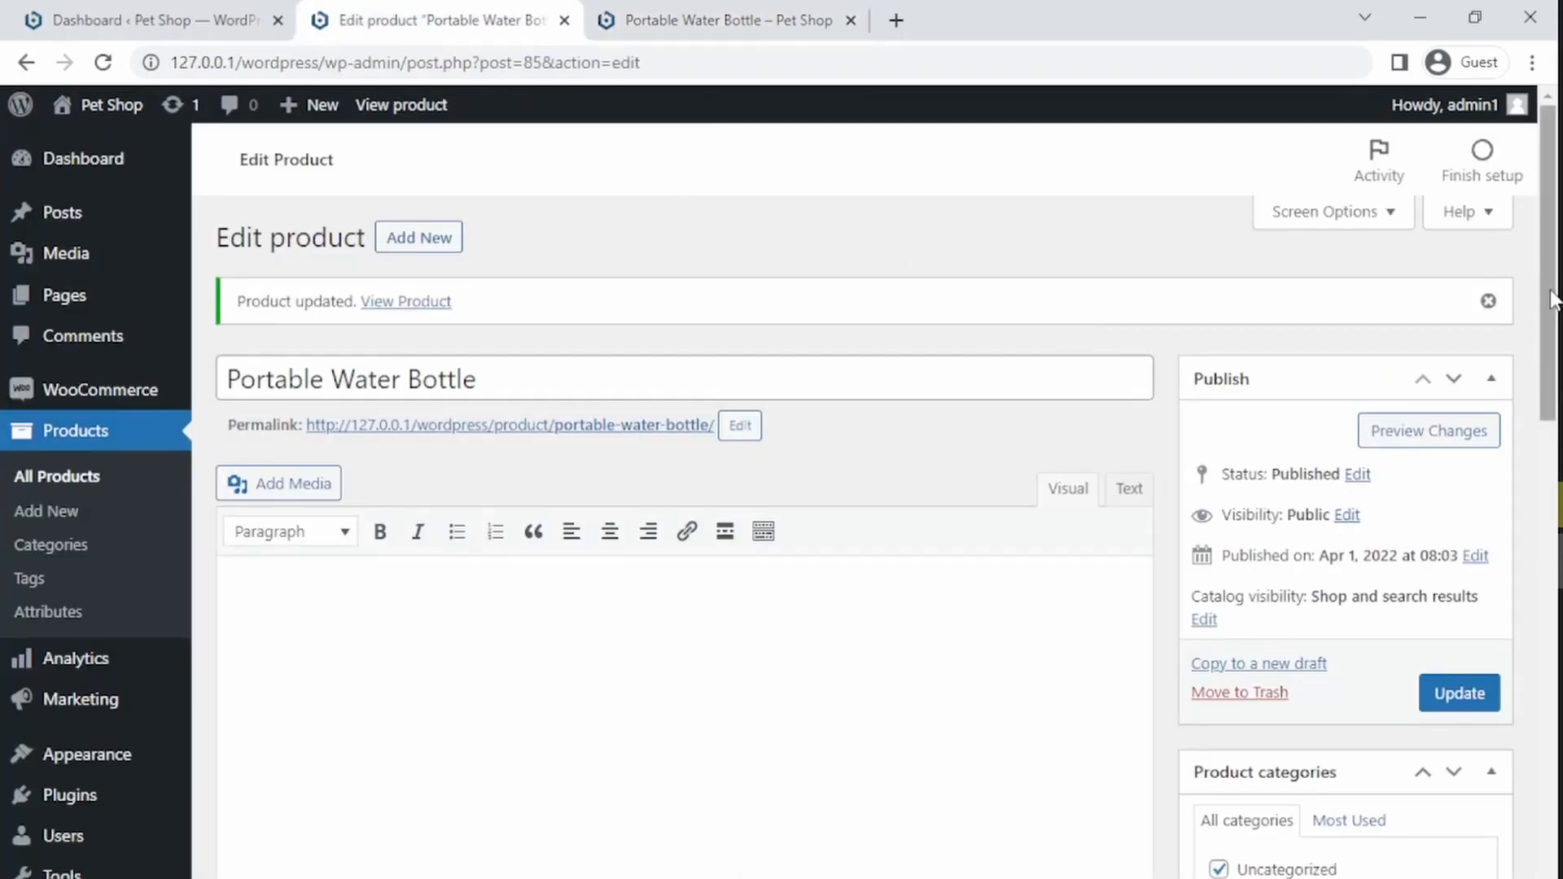
# Step: Open the product image picker and select six dog bottle images in the Tutorial folder
pyautogui.moveTo(1544, 293); pyautogui.dragTo(1527, 579)
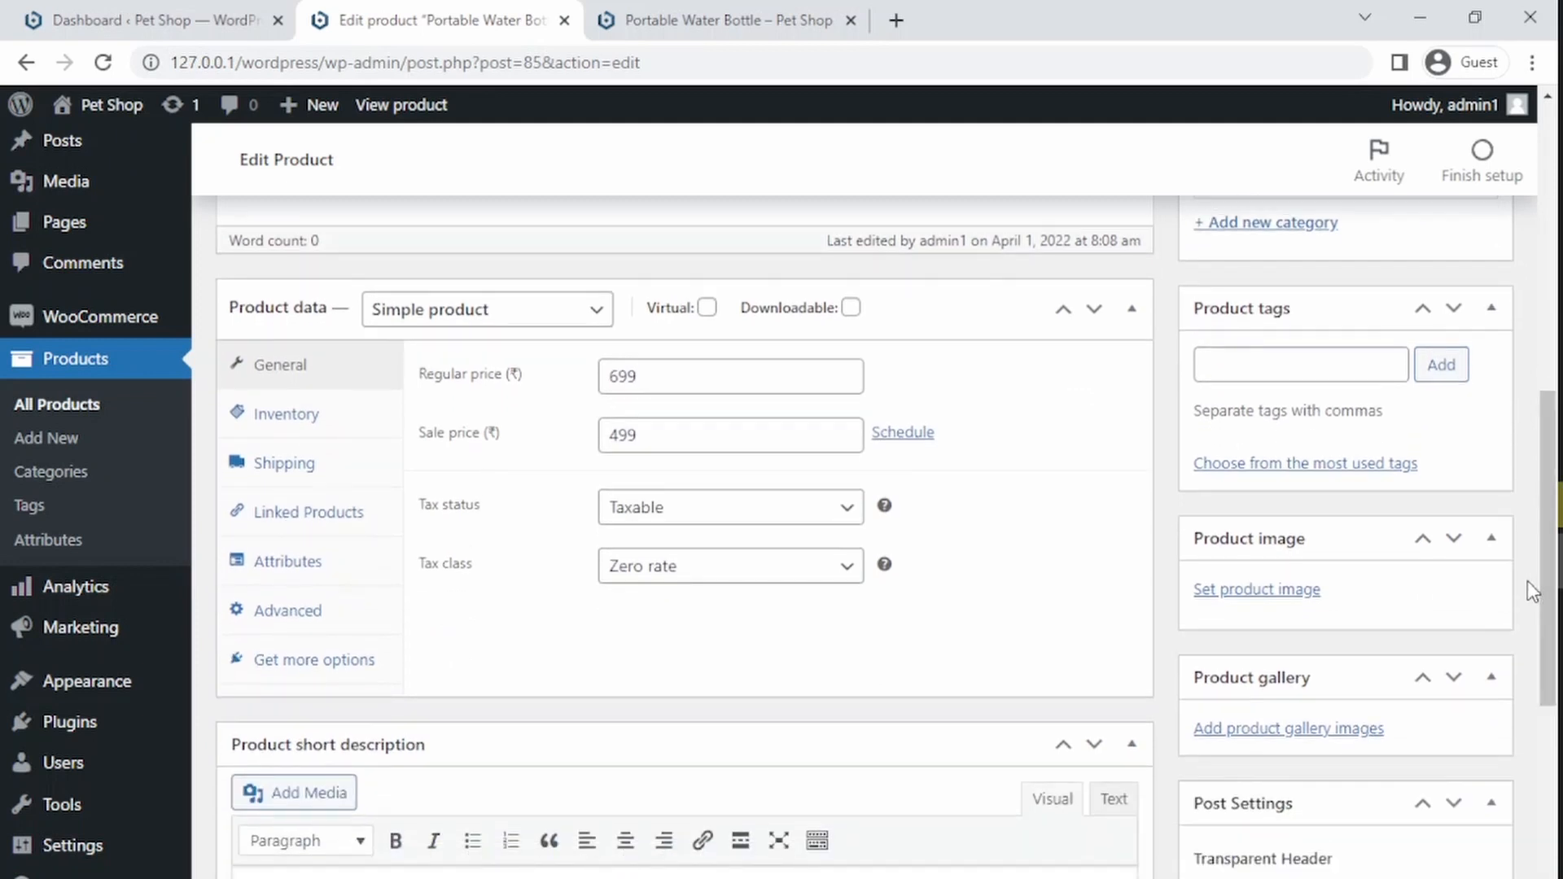
pyautogui.click(1249, 596)
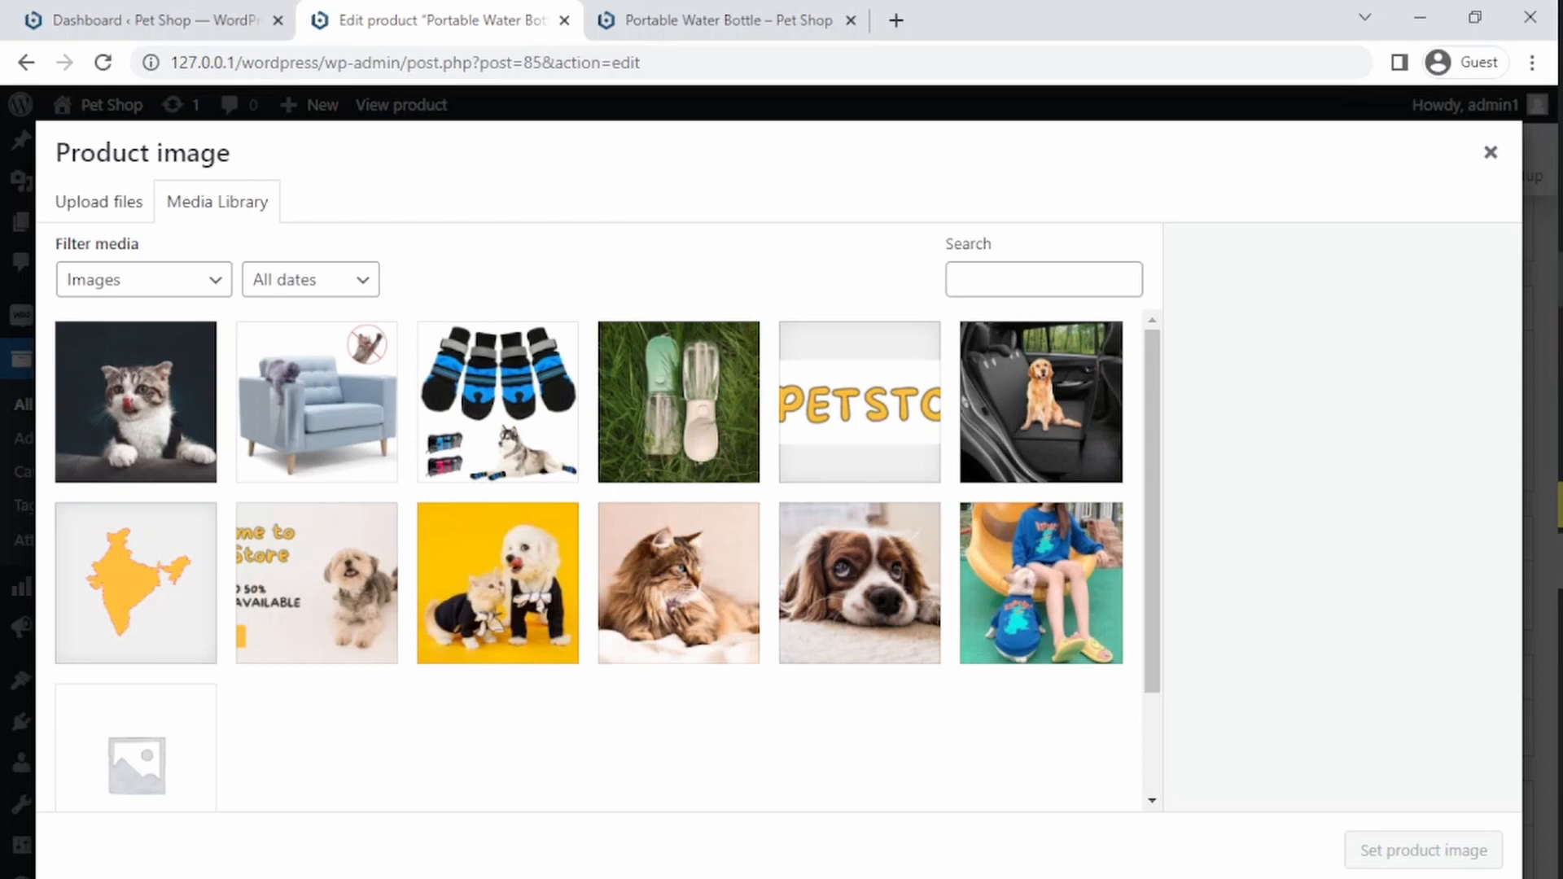
pyautogui.moveTo(1444, 364)
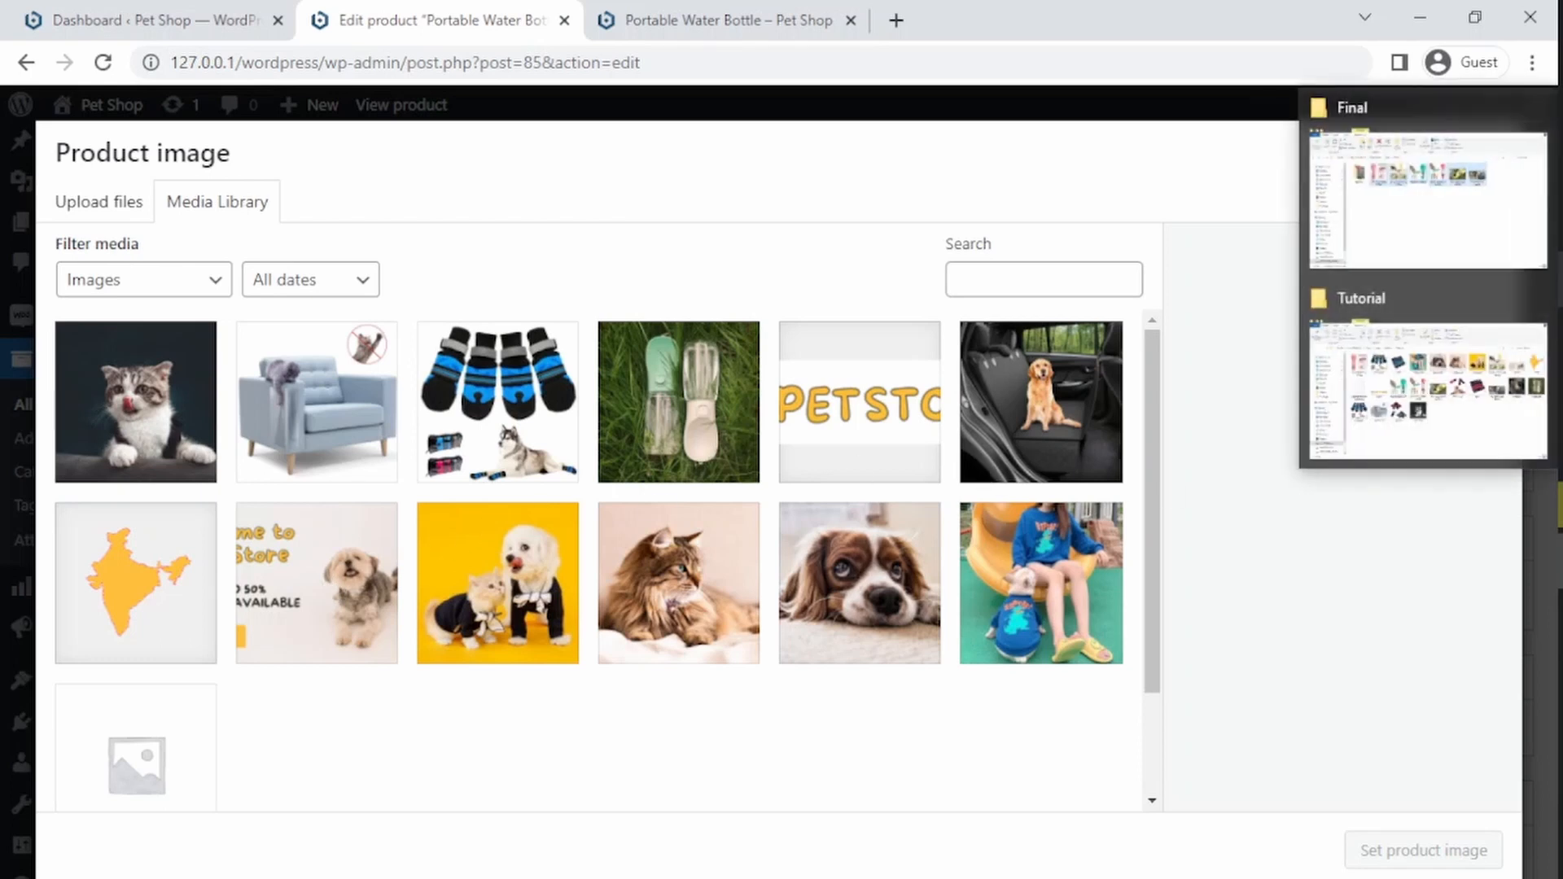
pyautogui.click(1466, 416)
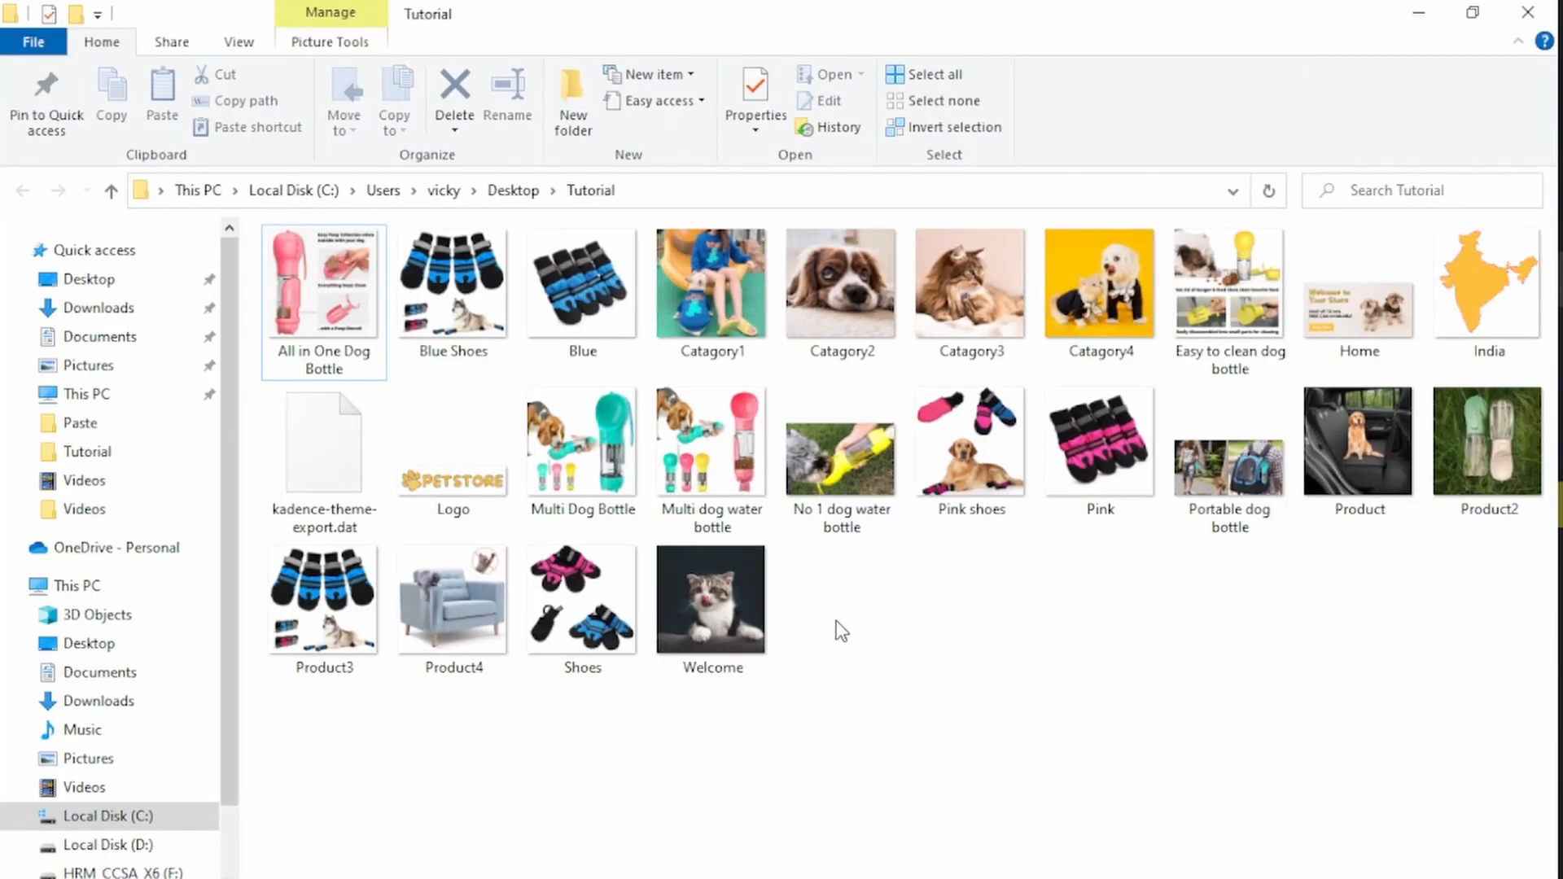
pyautogui.click(562, 464)
pyautogui.keyDown('ctrl'); pyautogui.click(700, 459); pyautogui.keyUp('ctrl')
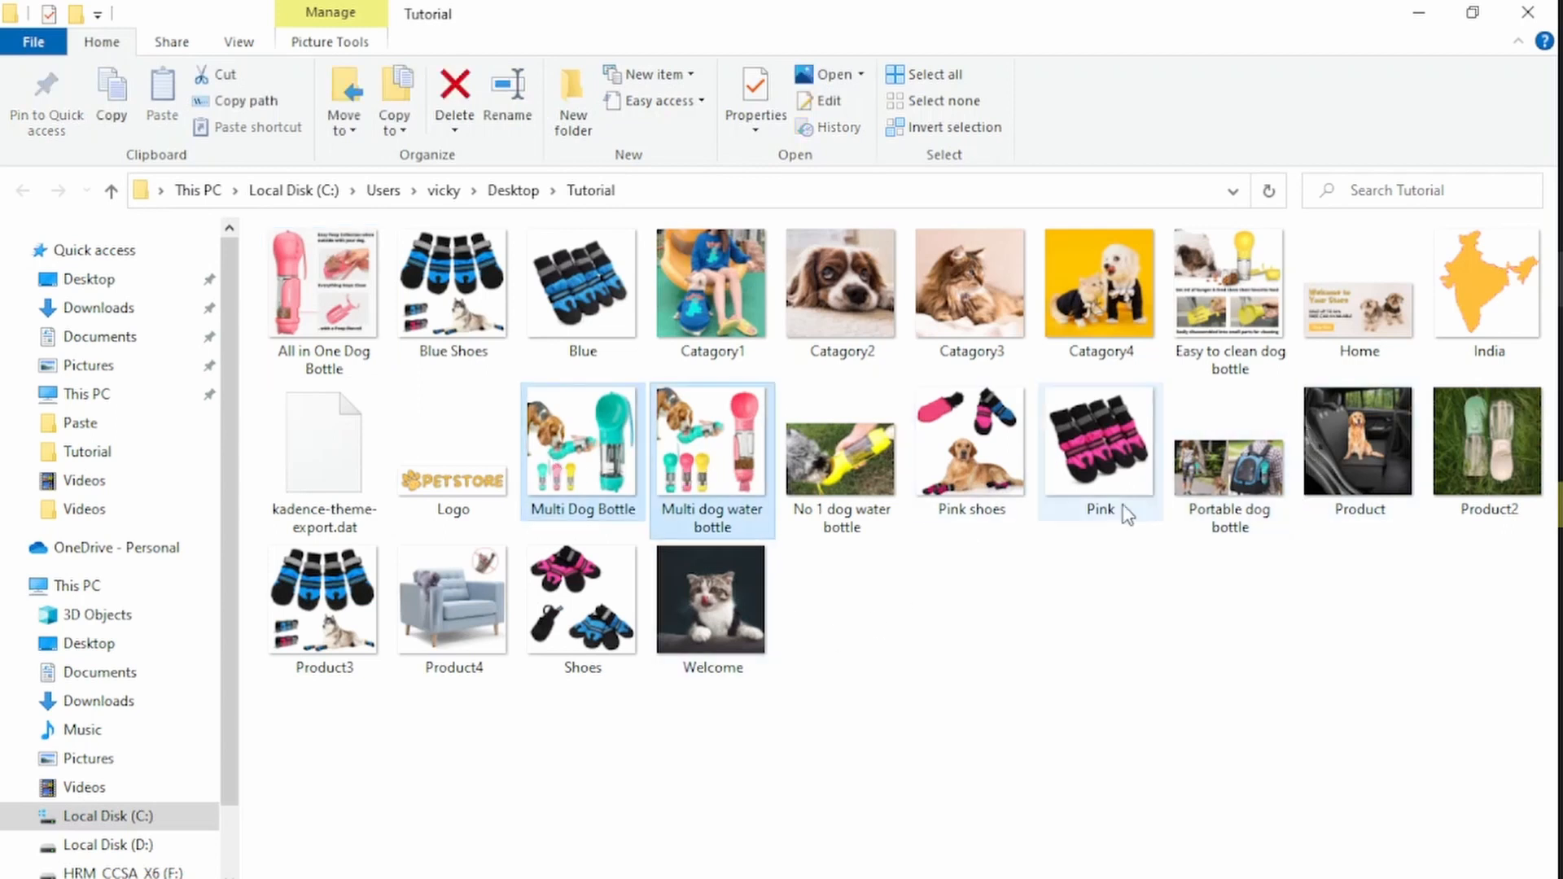
pyautogui.keyDown('ctrl'); pyautogui.click(840, 460); pyautogui.keyUp('ctrl')
pyautogui.keyDown('ctrl'); pyautogui.click(938, 476); pyautogui.keyUp('ctrl')
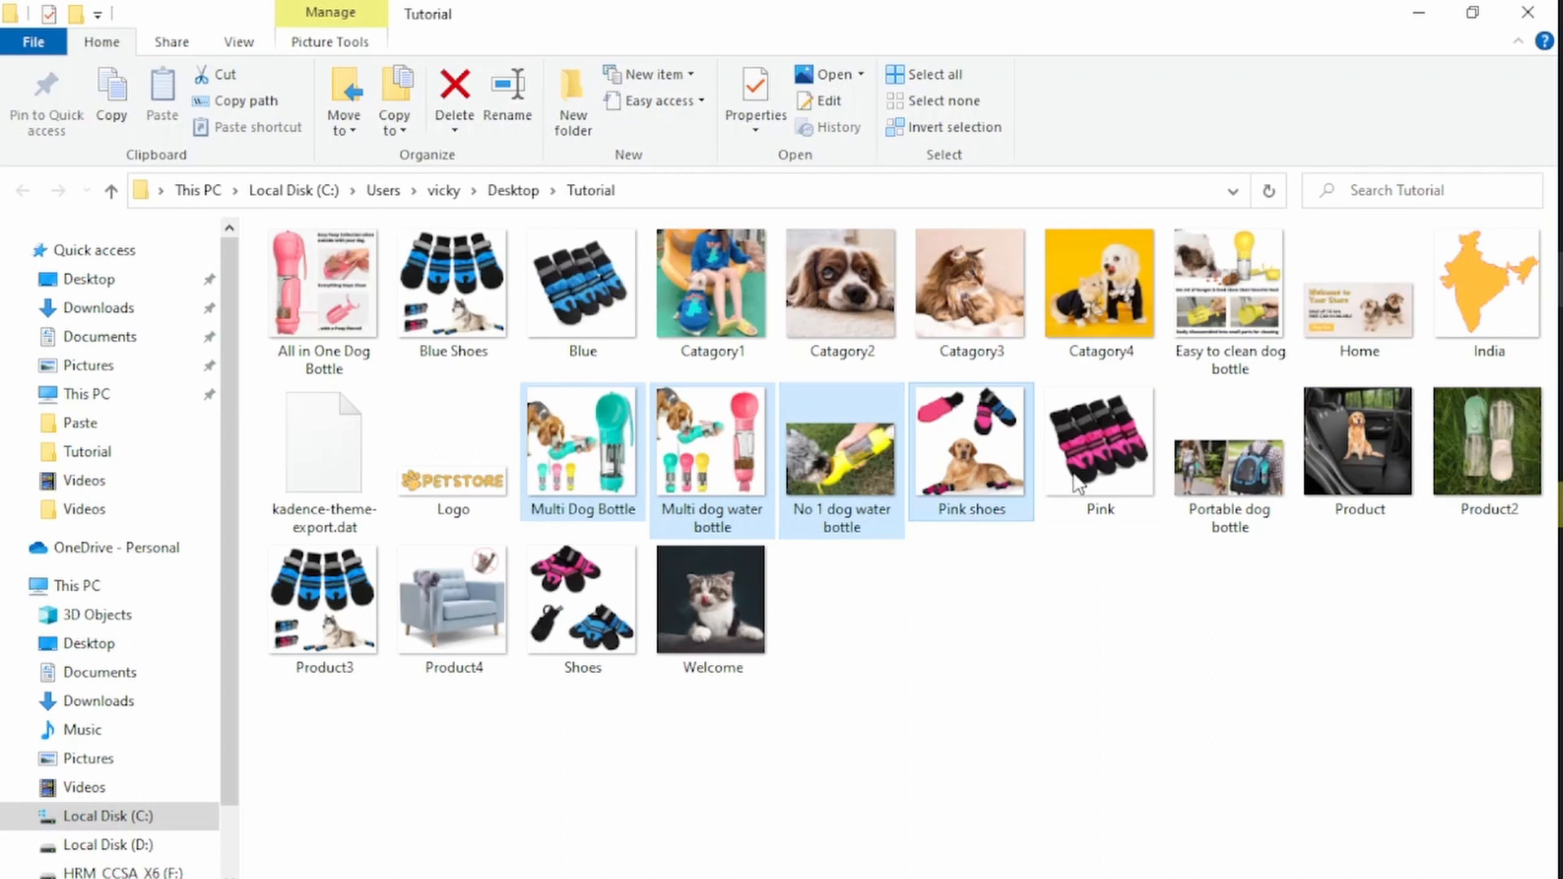
pyautogui.keyDown('ctrl'); pyautogui.click(938, 476); pyautogui.keyUp('ctrl')
pyautogui.keyDown('ctrl'); pyautogui.click(321, 276); pyautogui.keyUp('ctrl')
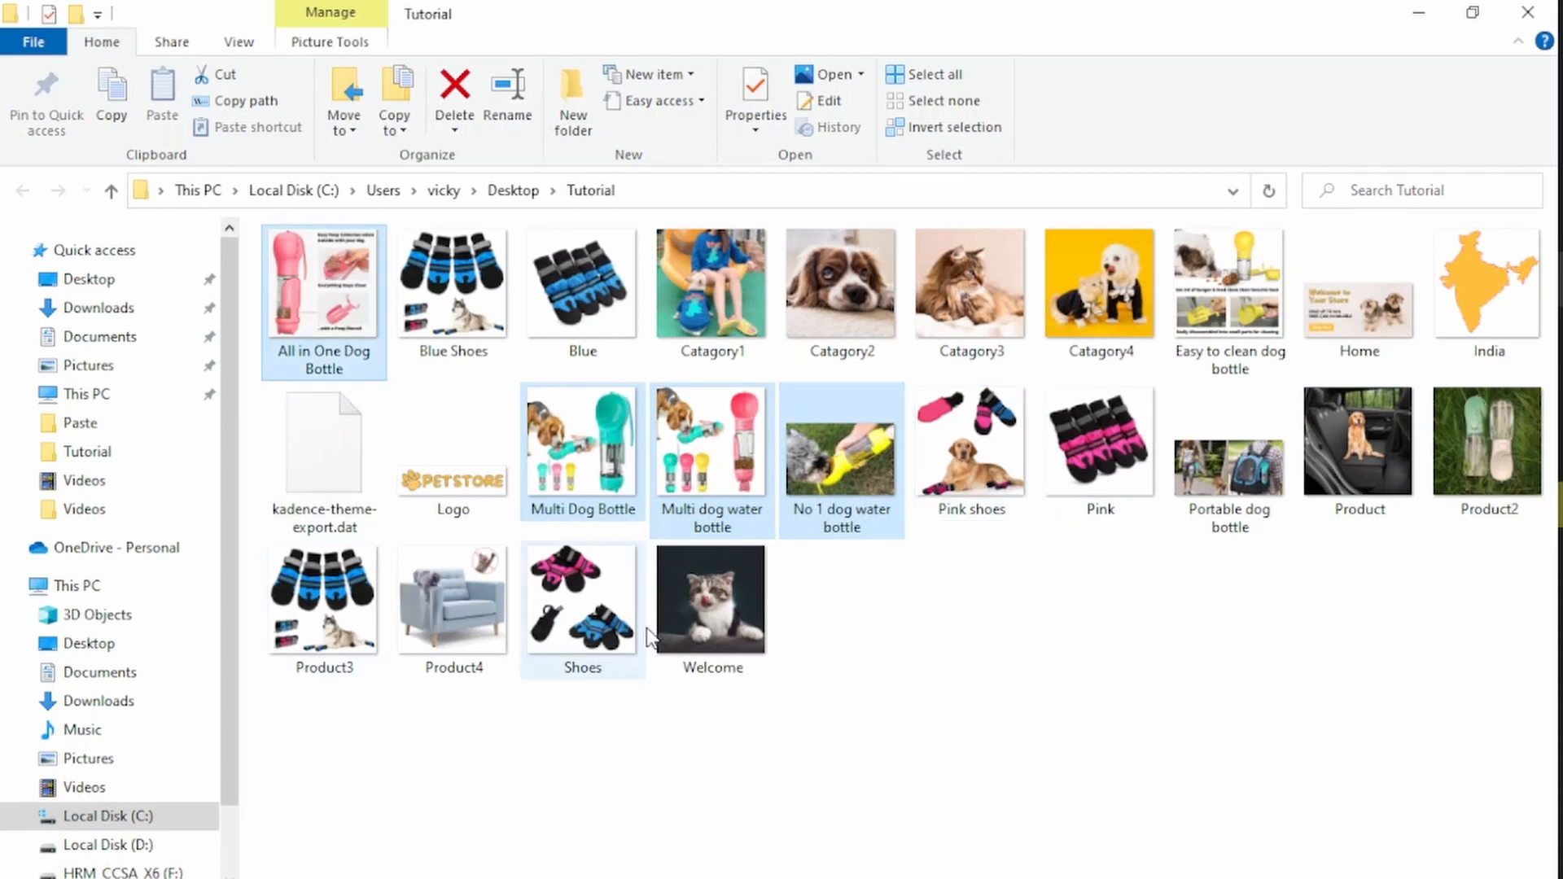
pyautogui.keyDown('ctrl'); pyautogui.click(1242, 283); pyautogui.keyUp('ctrl')
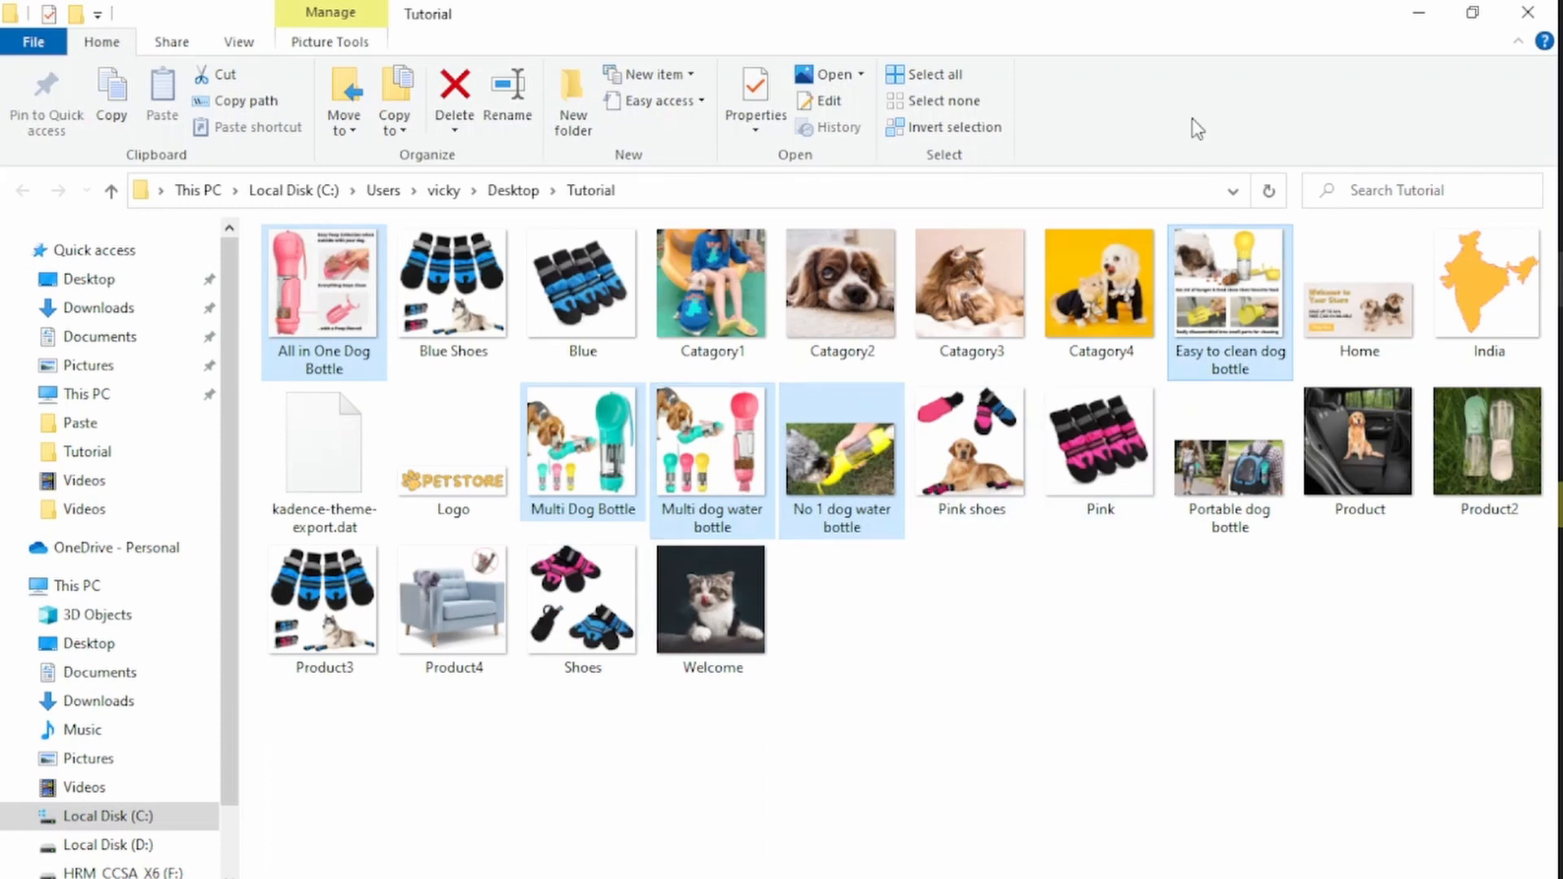
pyautogui.keyDown('ctrl'); pyautogui.click(1230, 440); pyautogui.keyUp('ctrl')
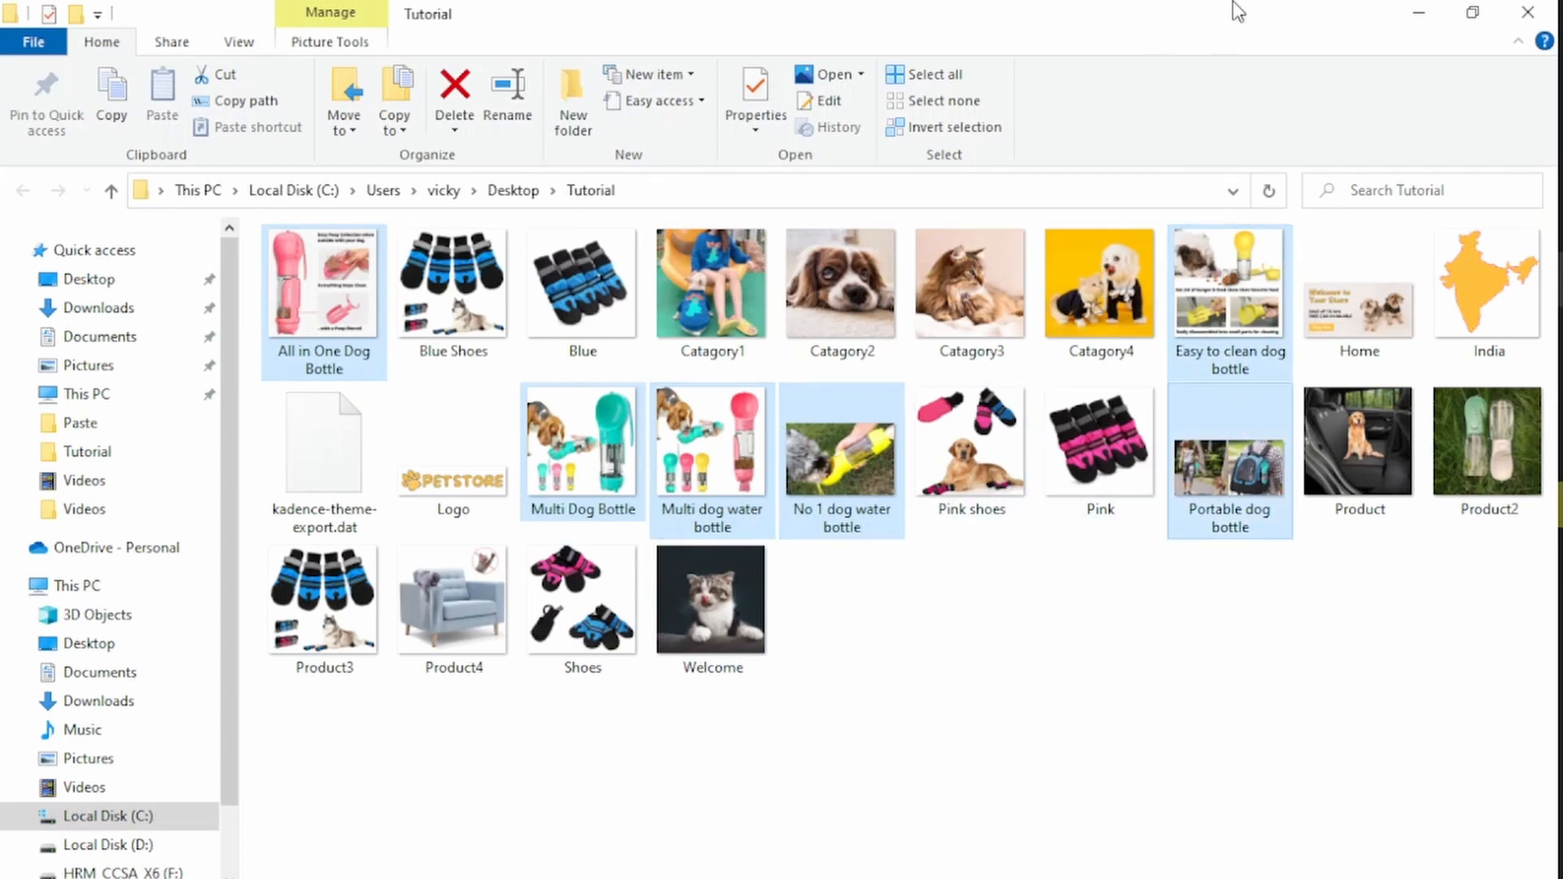
# Step: Upload the selected images into the media library and set Multi Dog Bottle as the product image
pyautogui.doubleClick(1233, 11)
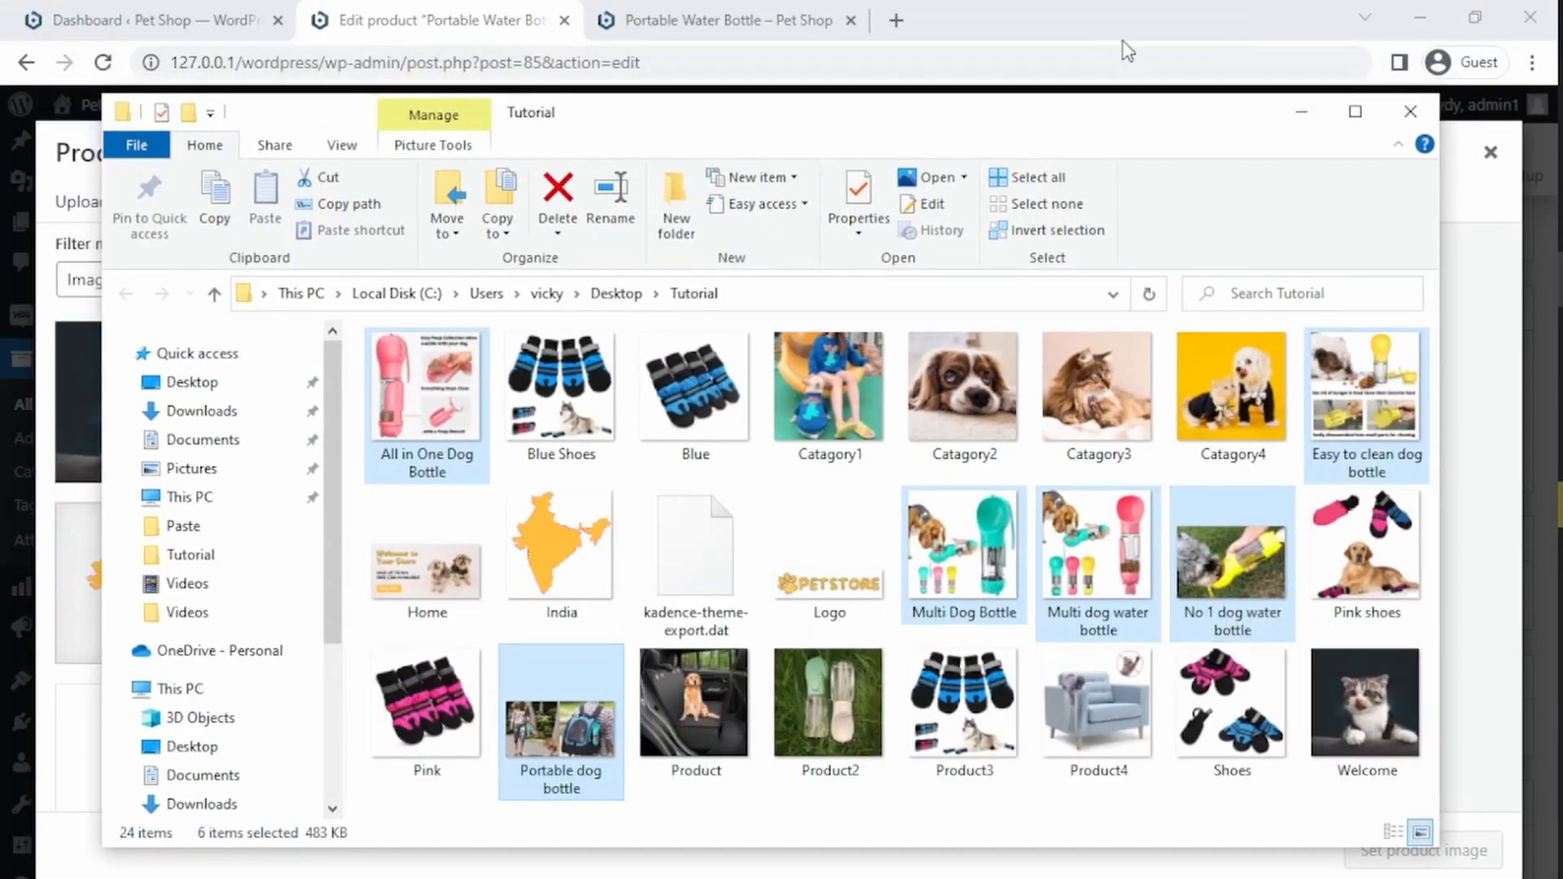
pyautogui.moveTo(1131, 133); pyautogui.dragTo(664, 168)
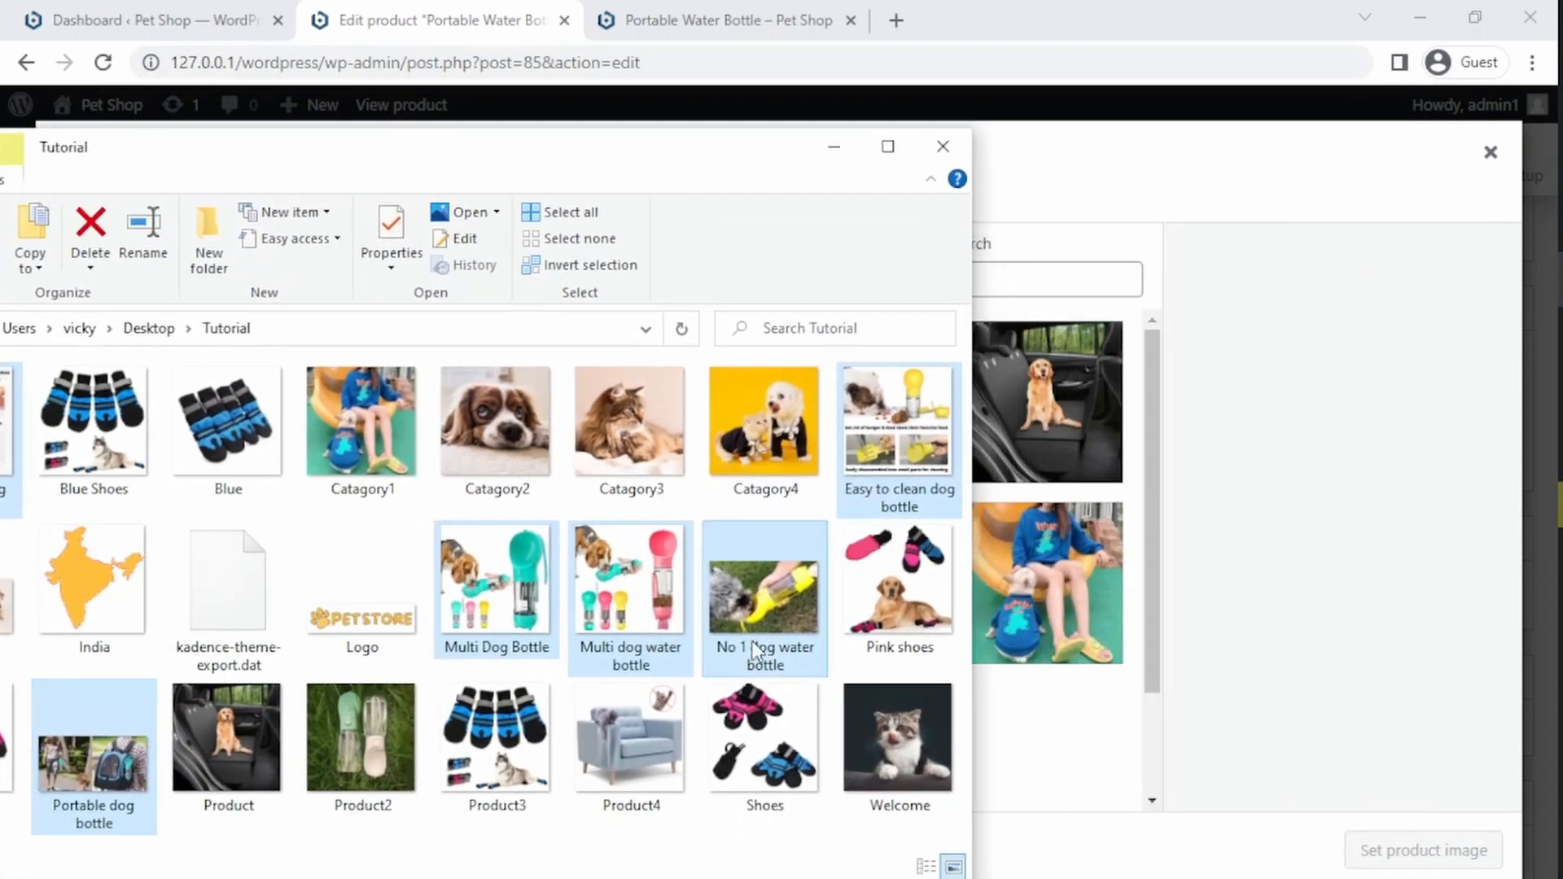
pyautogui.moveTo(753, 649); pyautogui.dragTo(1047, 629)
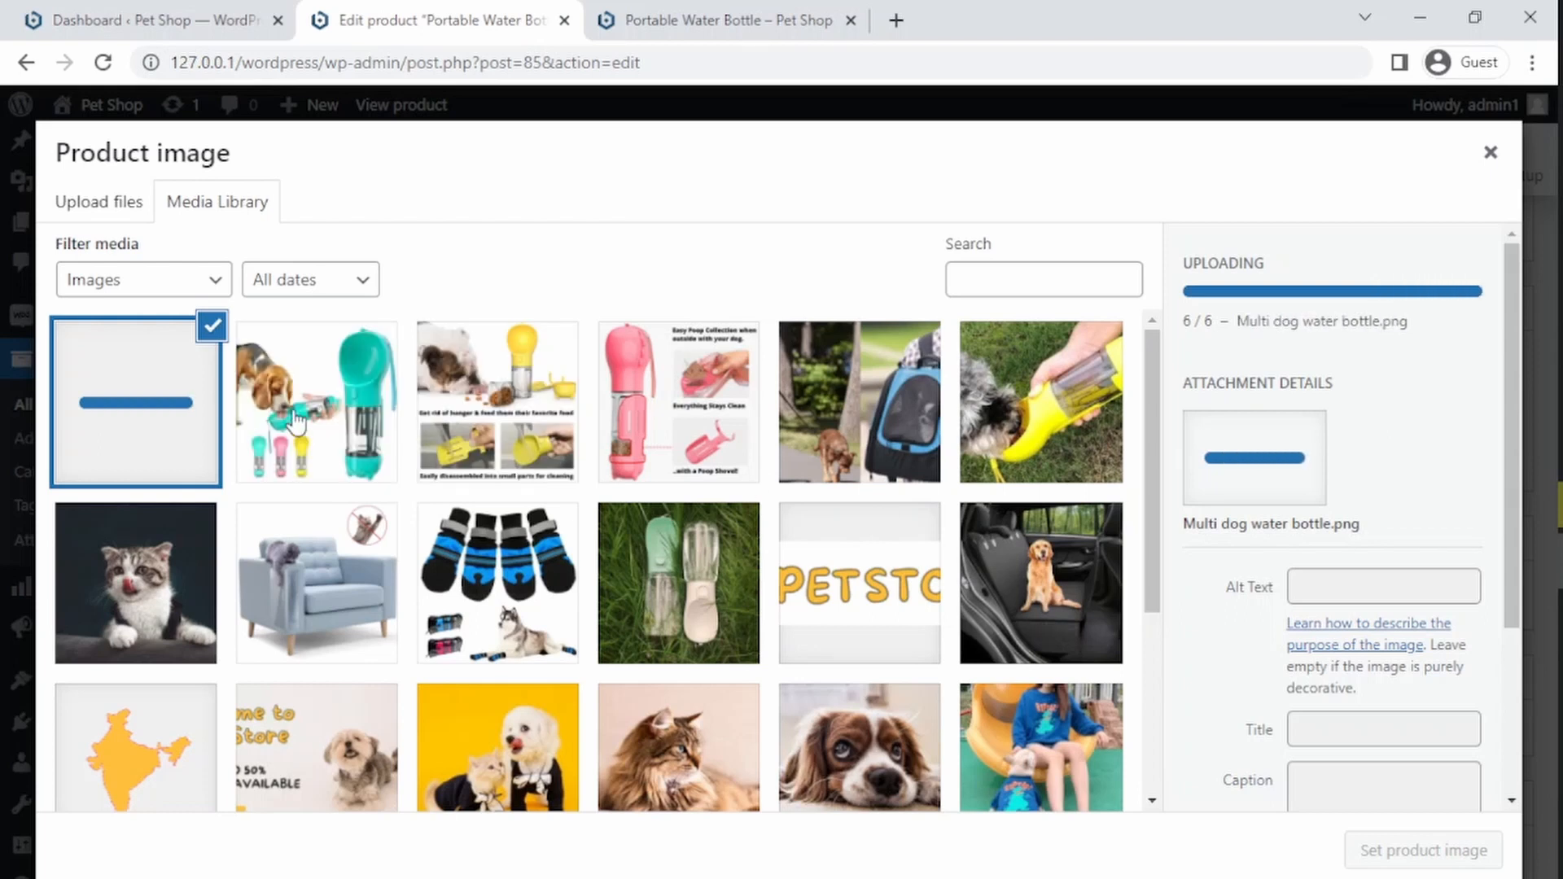
pyautogui.click(335, 432)
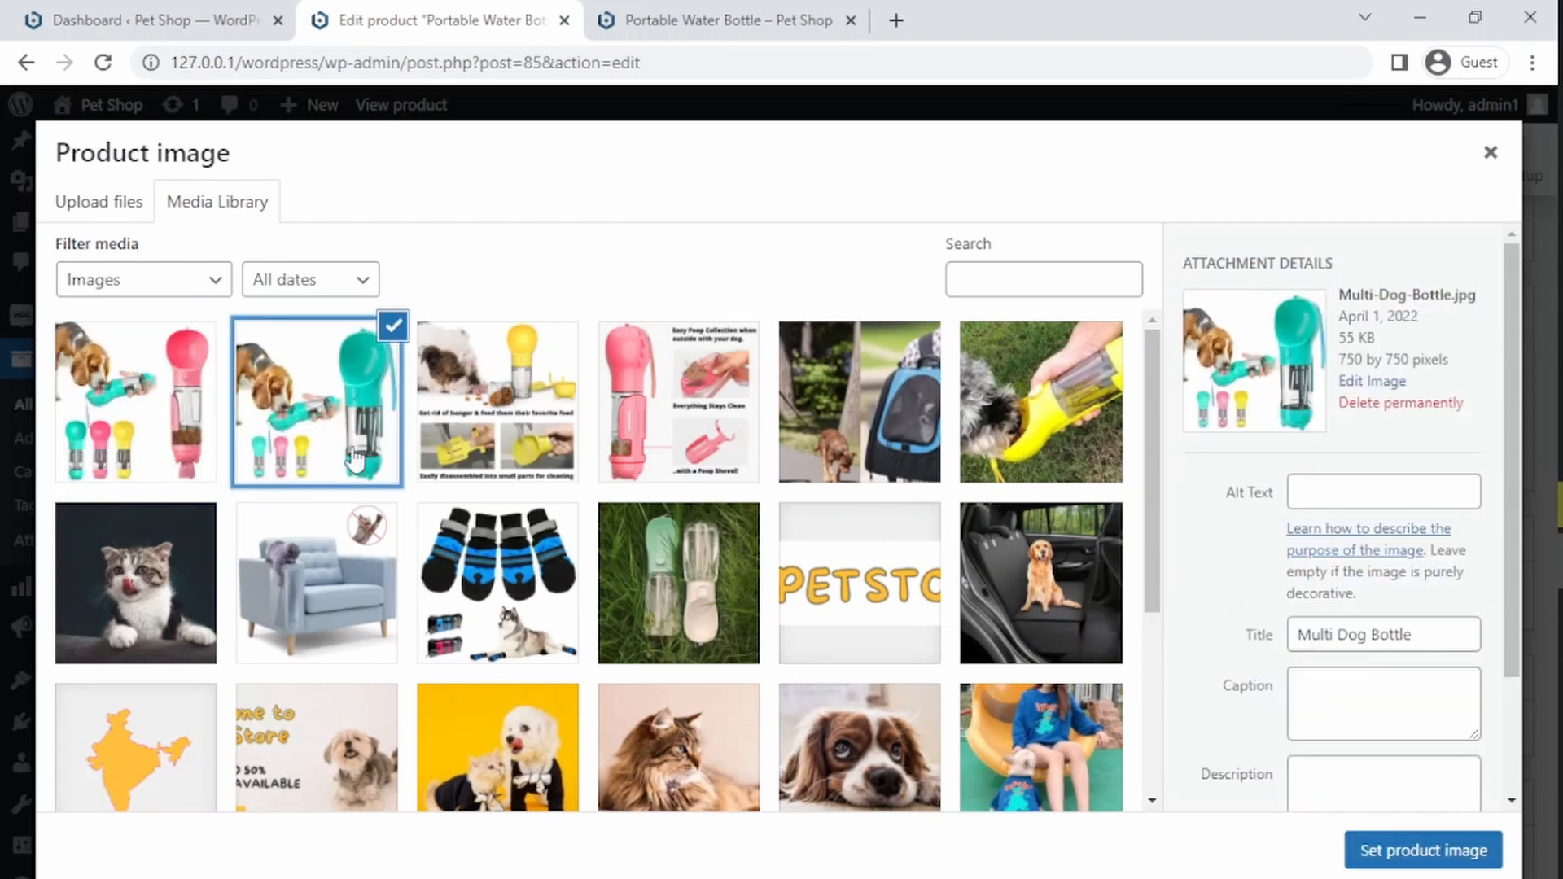
pyautogui.click(1426, 847)
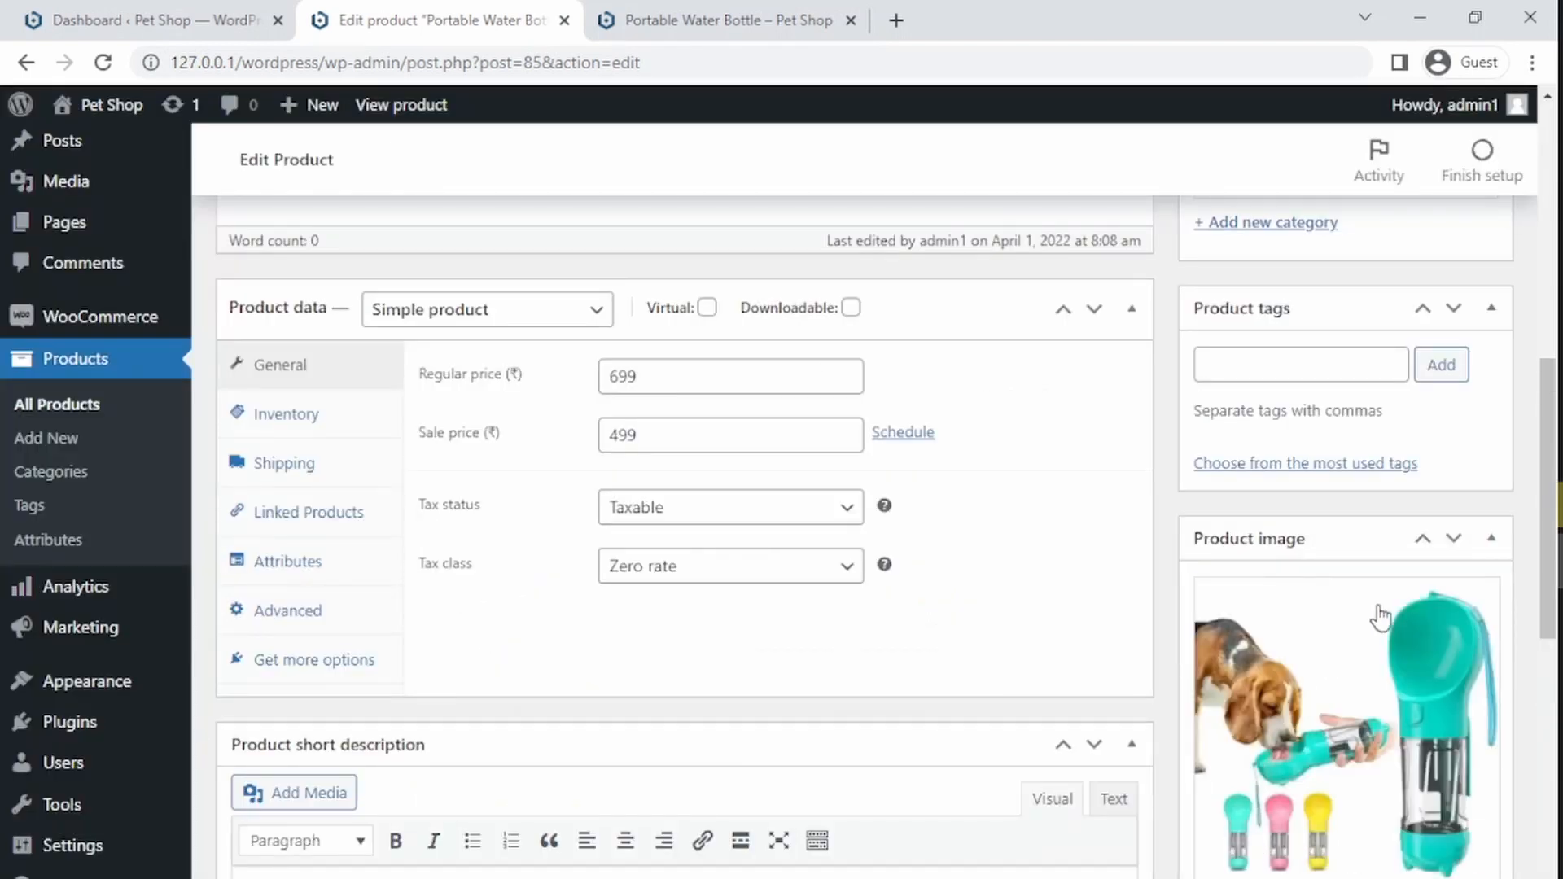
# Step: Add the Multi dog water bottle and Easy to clean dog bottle images to the product gallery
pyautogui.moveTo(1549, 485); pyautogui.dragTo(1549, 661)
pyautogui.click(1283, 562)
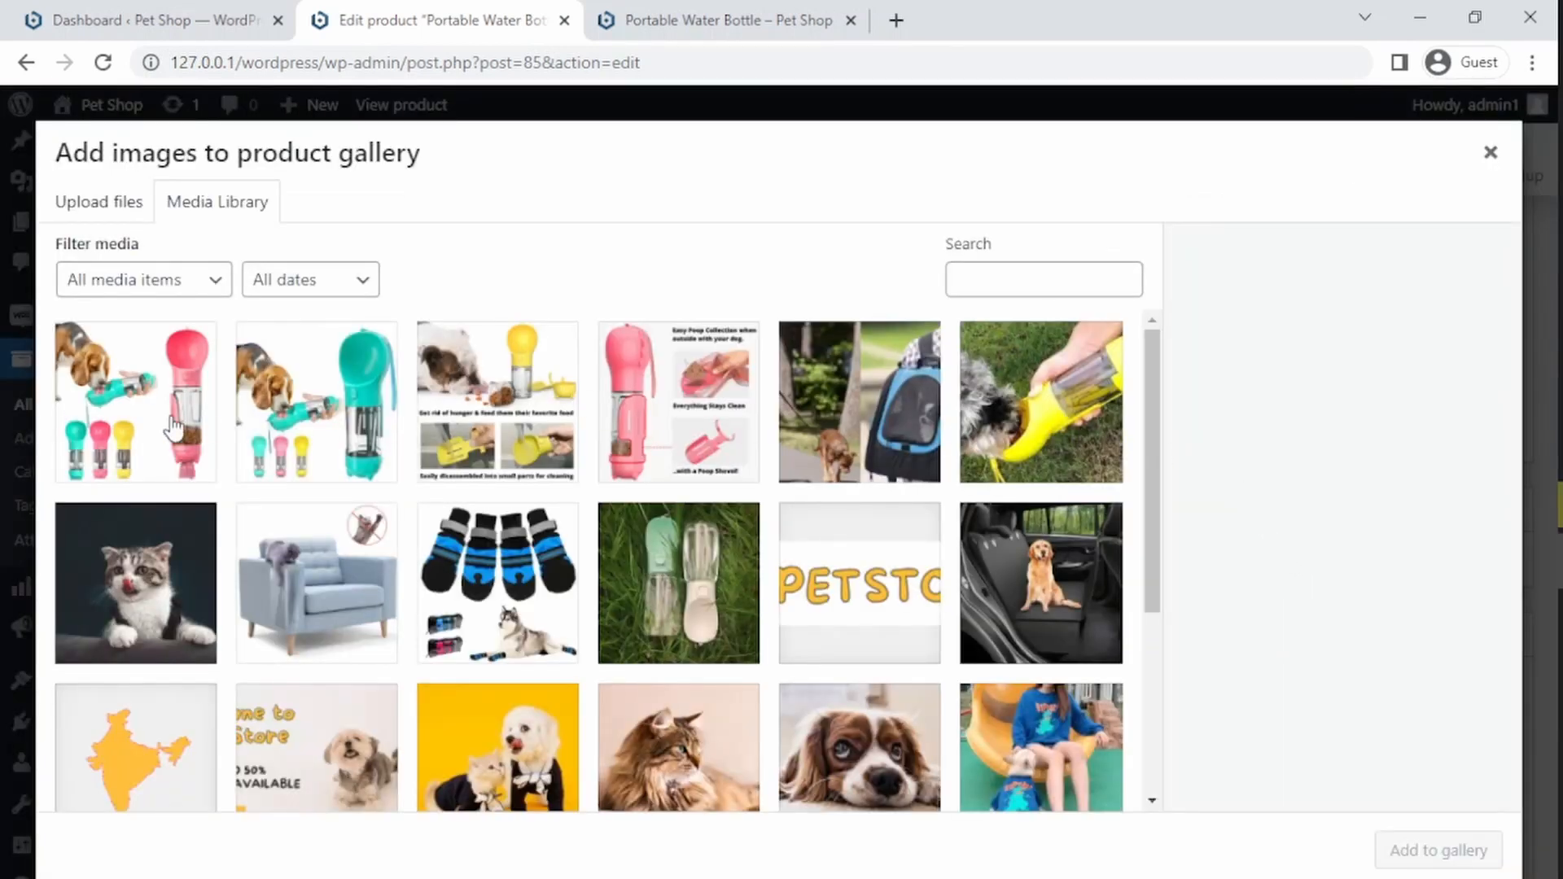
pyautogui.click(118, 431)
pyautogui.click(517, 419)
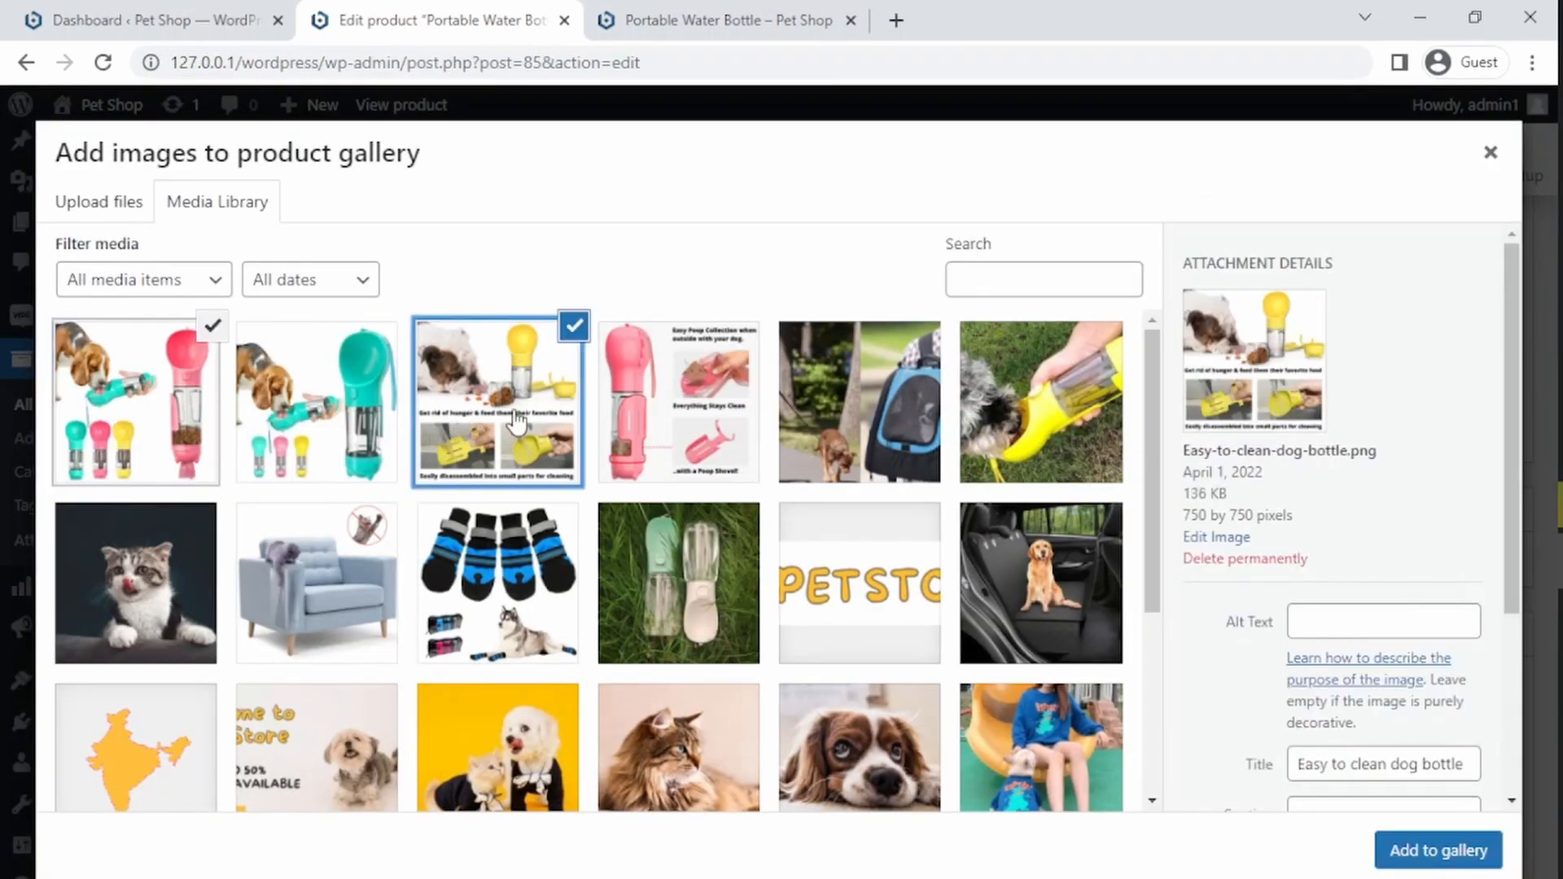
pyautogui.click(662, 440)
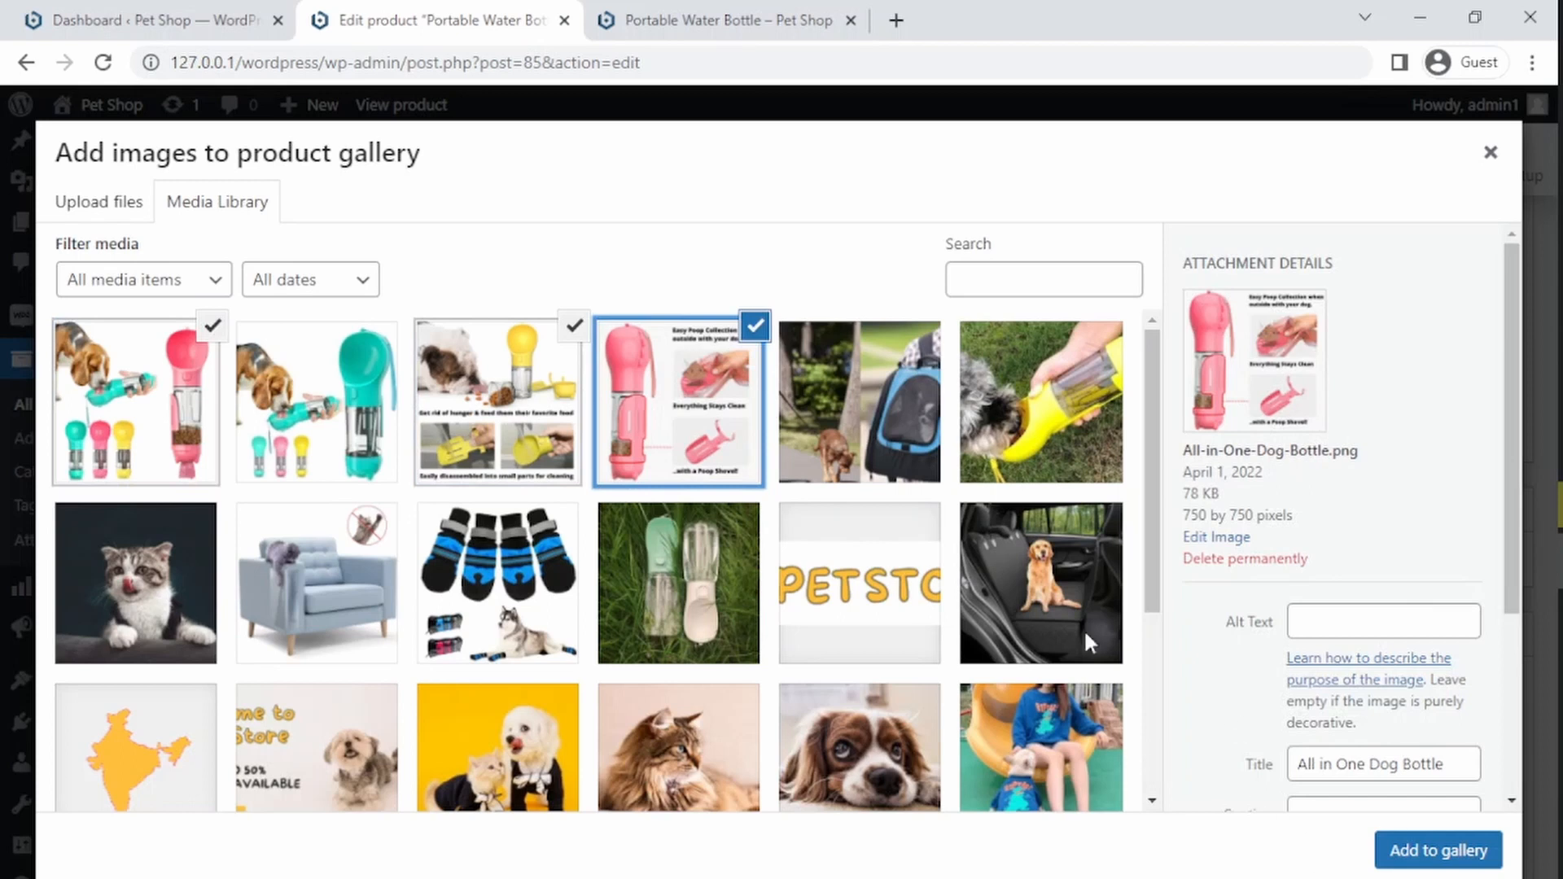
pyautogui.click(686, 419)
pyautogui.click(1388, 850)
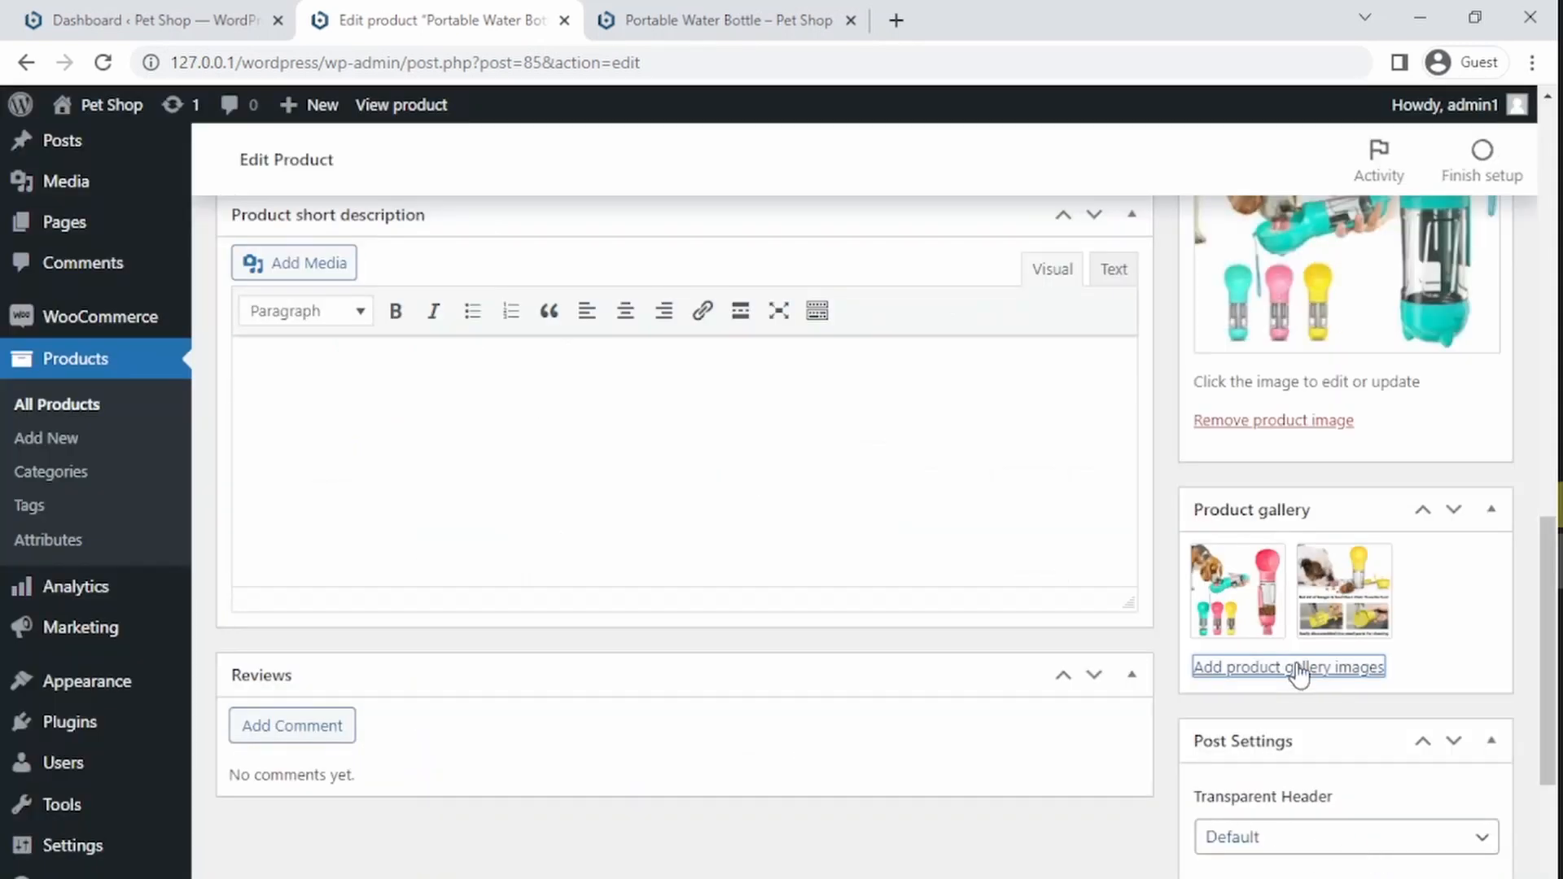
# Step: Update the product
pyautogui.moveTo(1547, 661); pyautogui.dragTo(1532, 496)
pyautogui.scroll(7, 1523, 472)
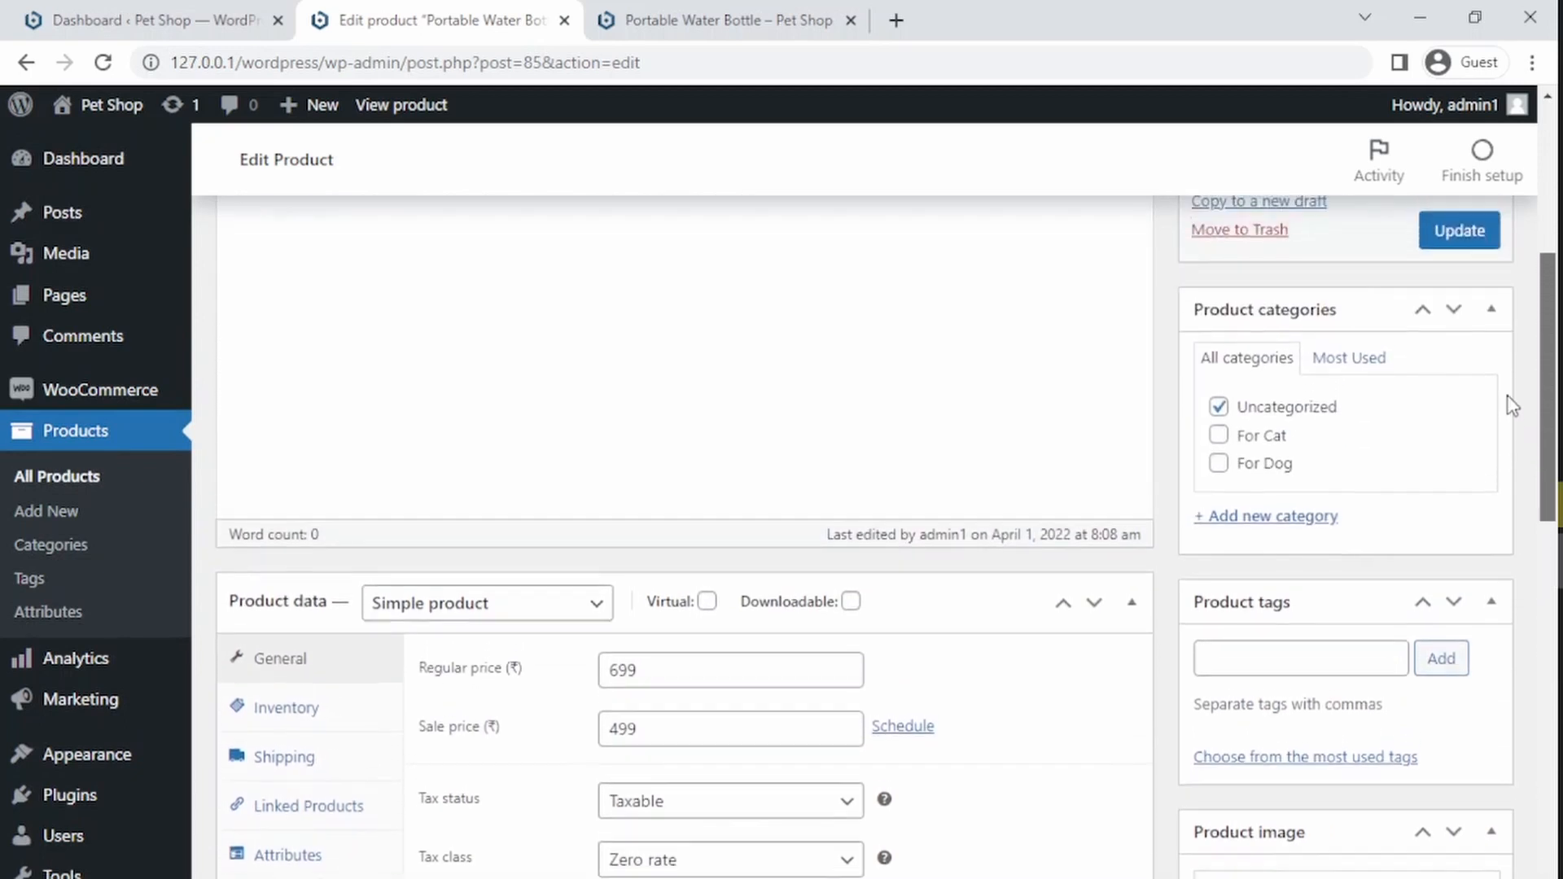
pyautogui.click(1461, 529)
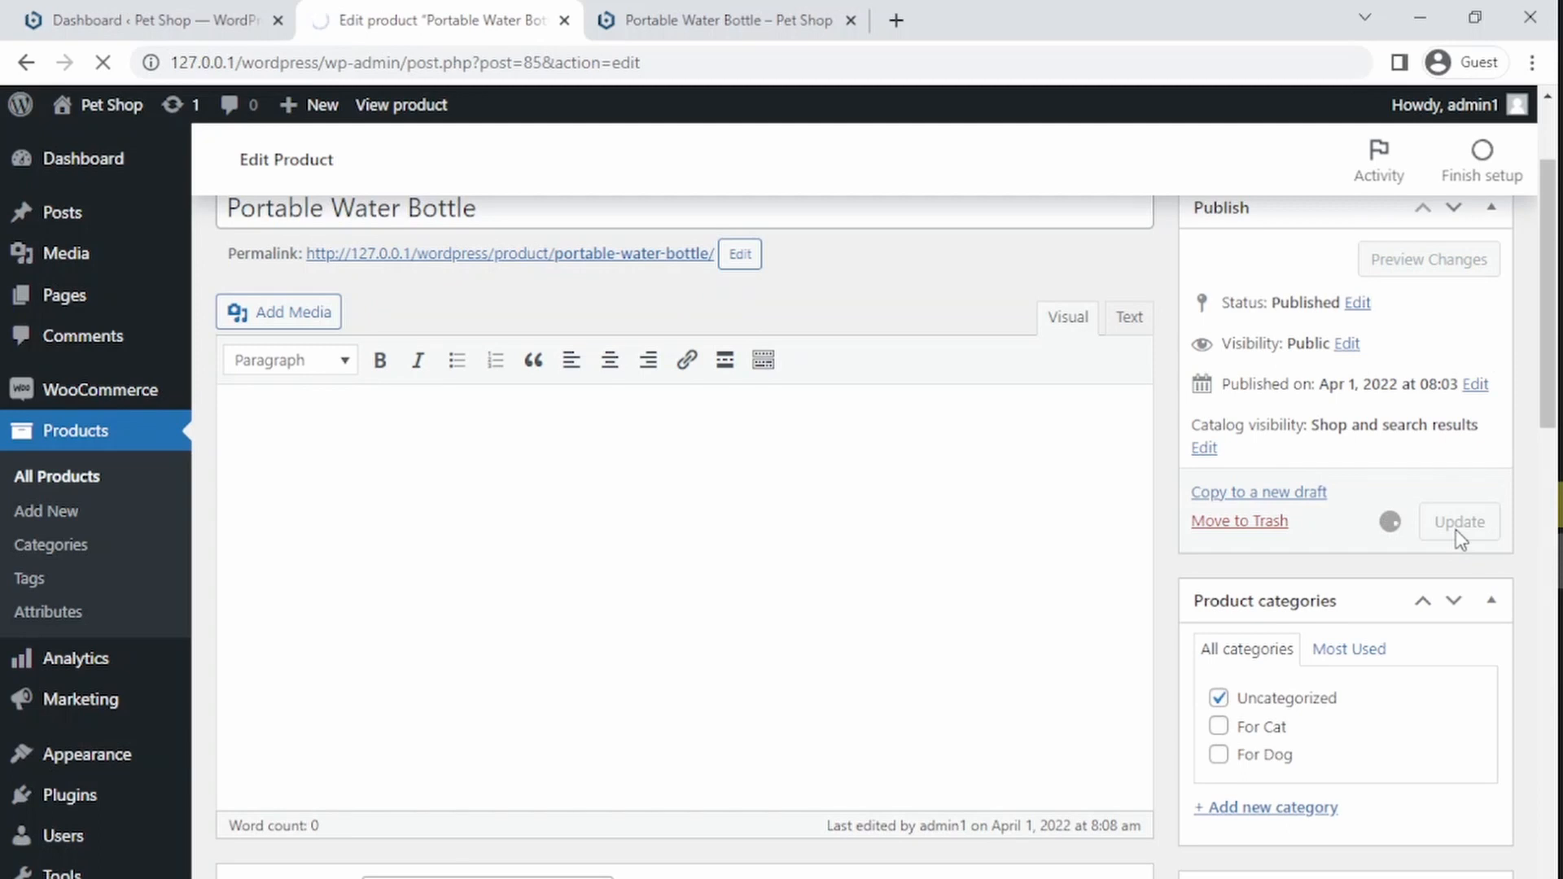
# Step: Reload the product page and browse the gallery thumbnails, then return to the product editor
pyautogui.click(753, 16)
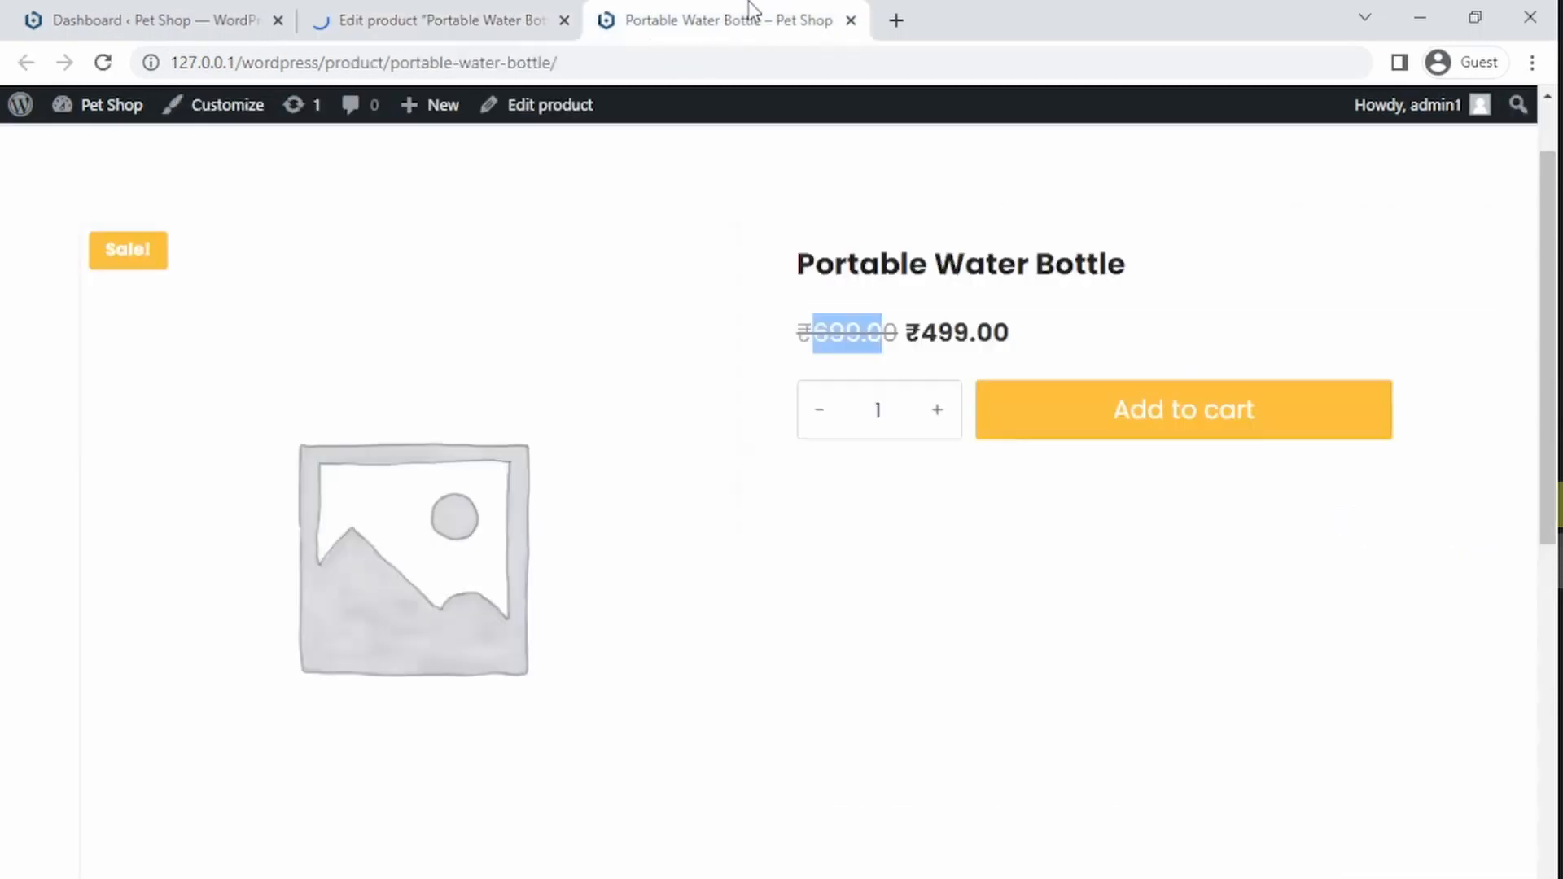
pyautogui.click(558, 62)
pyautogui.press('Return')
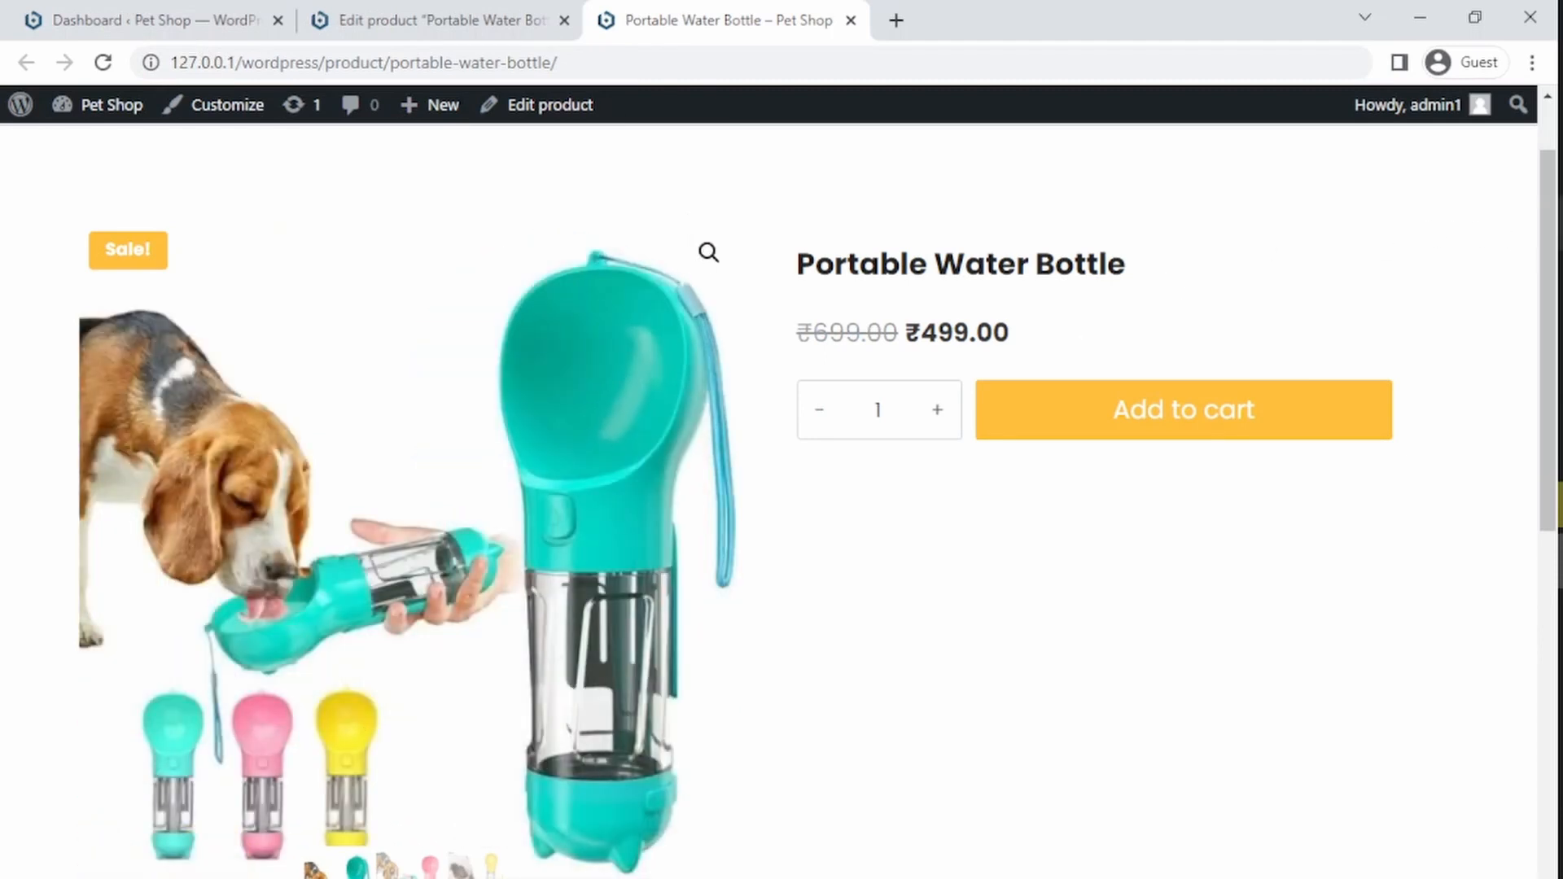
pyautogui.scroll(-1, 838, 683)
pyautogui.click(394, 823)
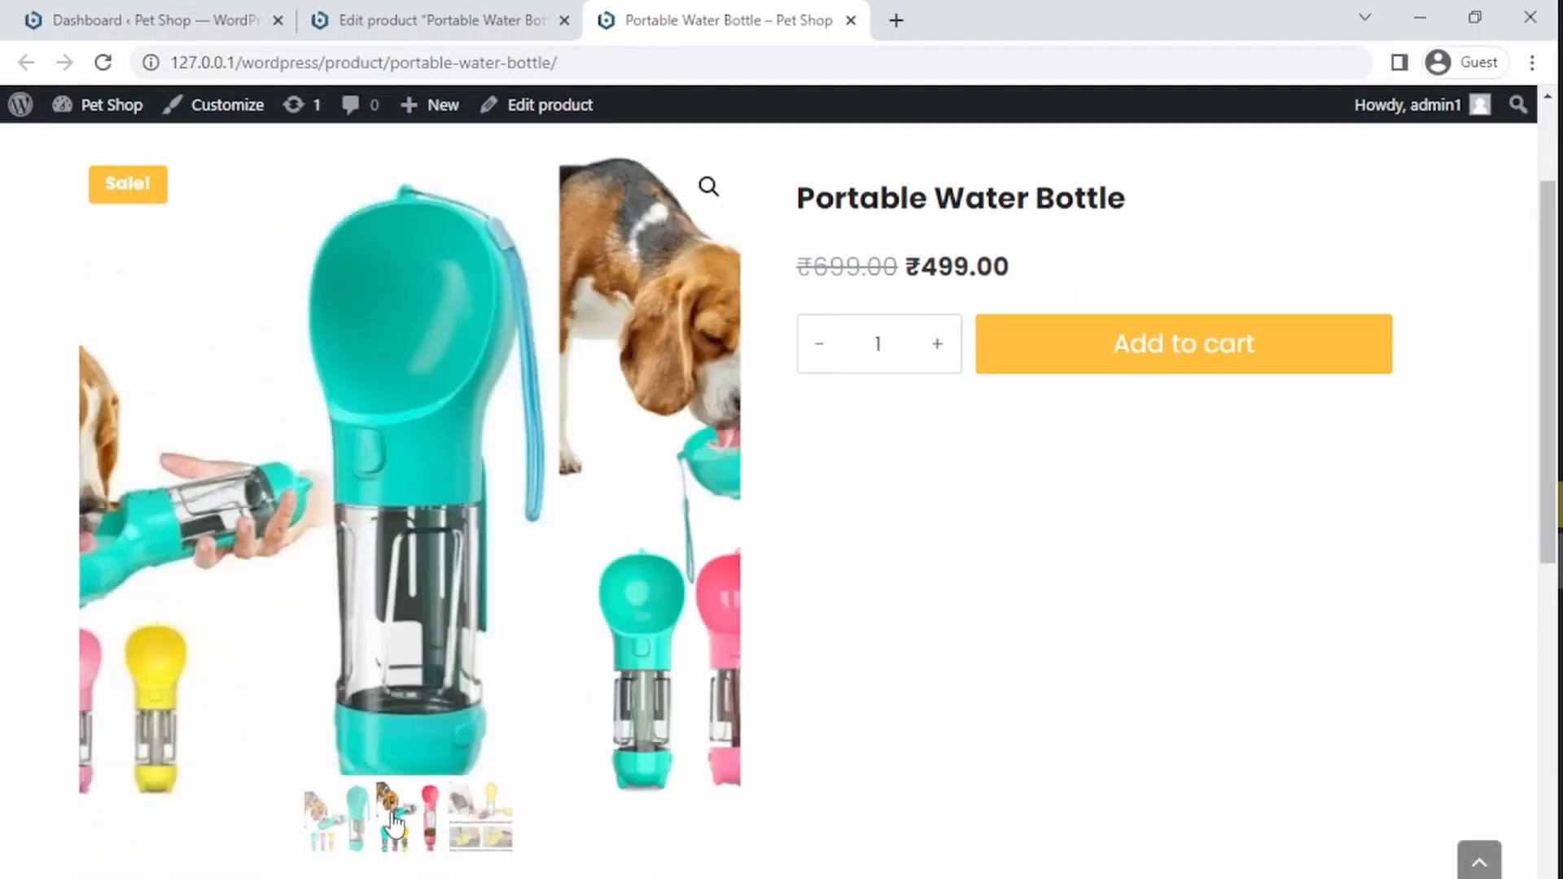
pyautogui.click(475, 822)
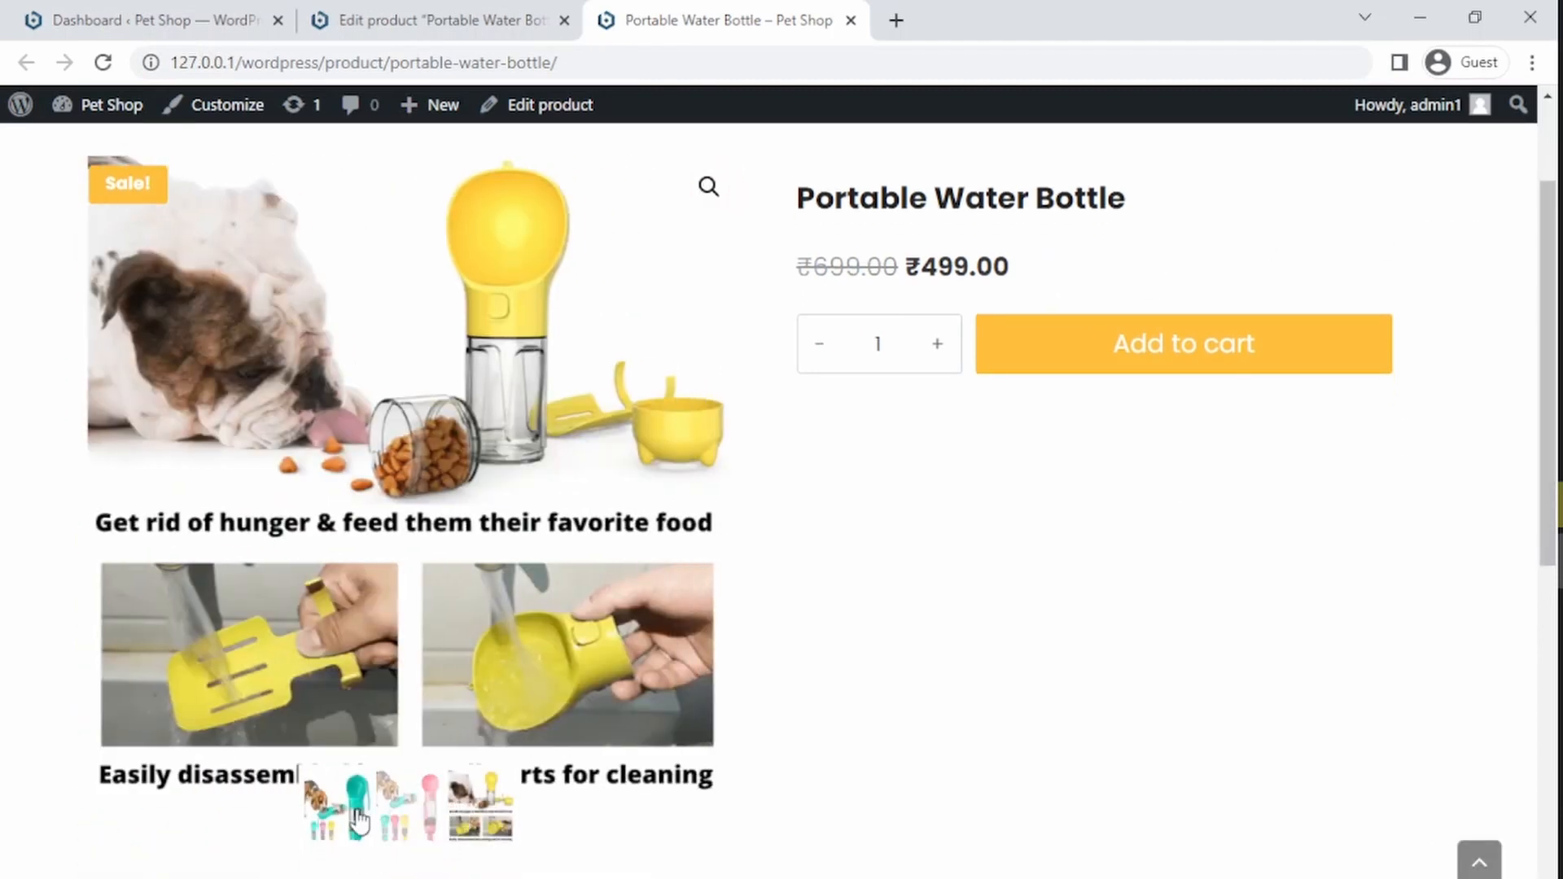
pyautogui.click(334, 820)
pyautogui.click(469, 829)
pyautogui.click(348, 818)
pyautogui.click(350, 12)
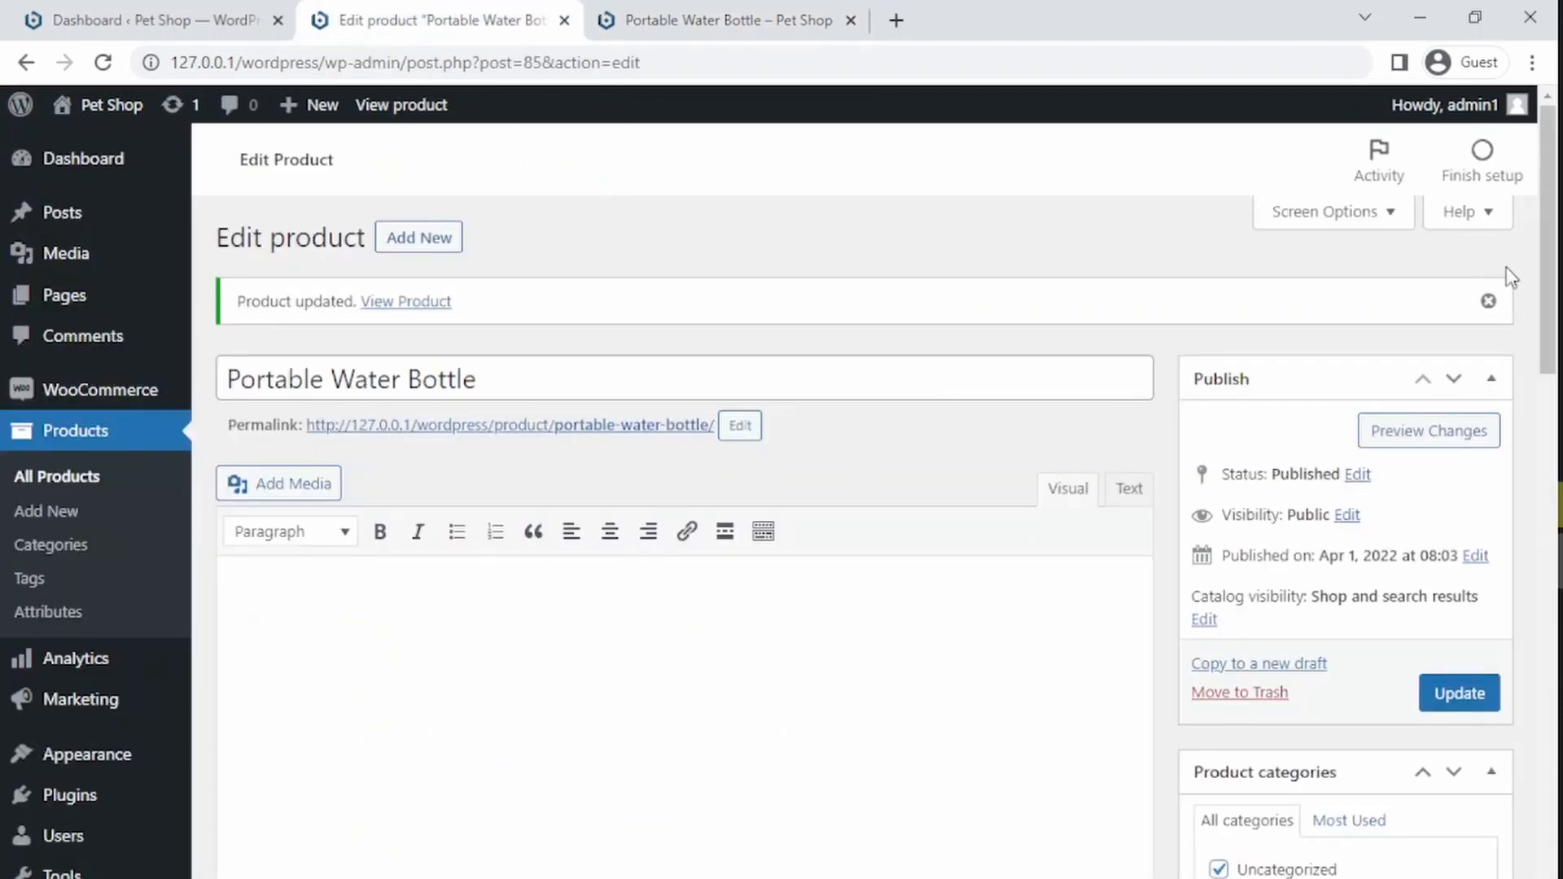
# Step: Copy the opening paragraph about the portable water bottle from the Notepad draft and paste it into the product short description
pyautogui.moveTo(1546, 331); pyautogui.dragTo(1517, 709)
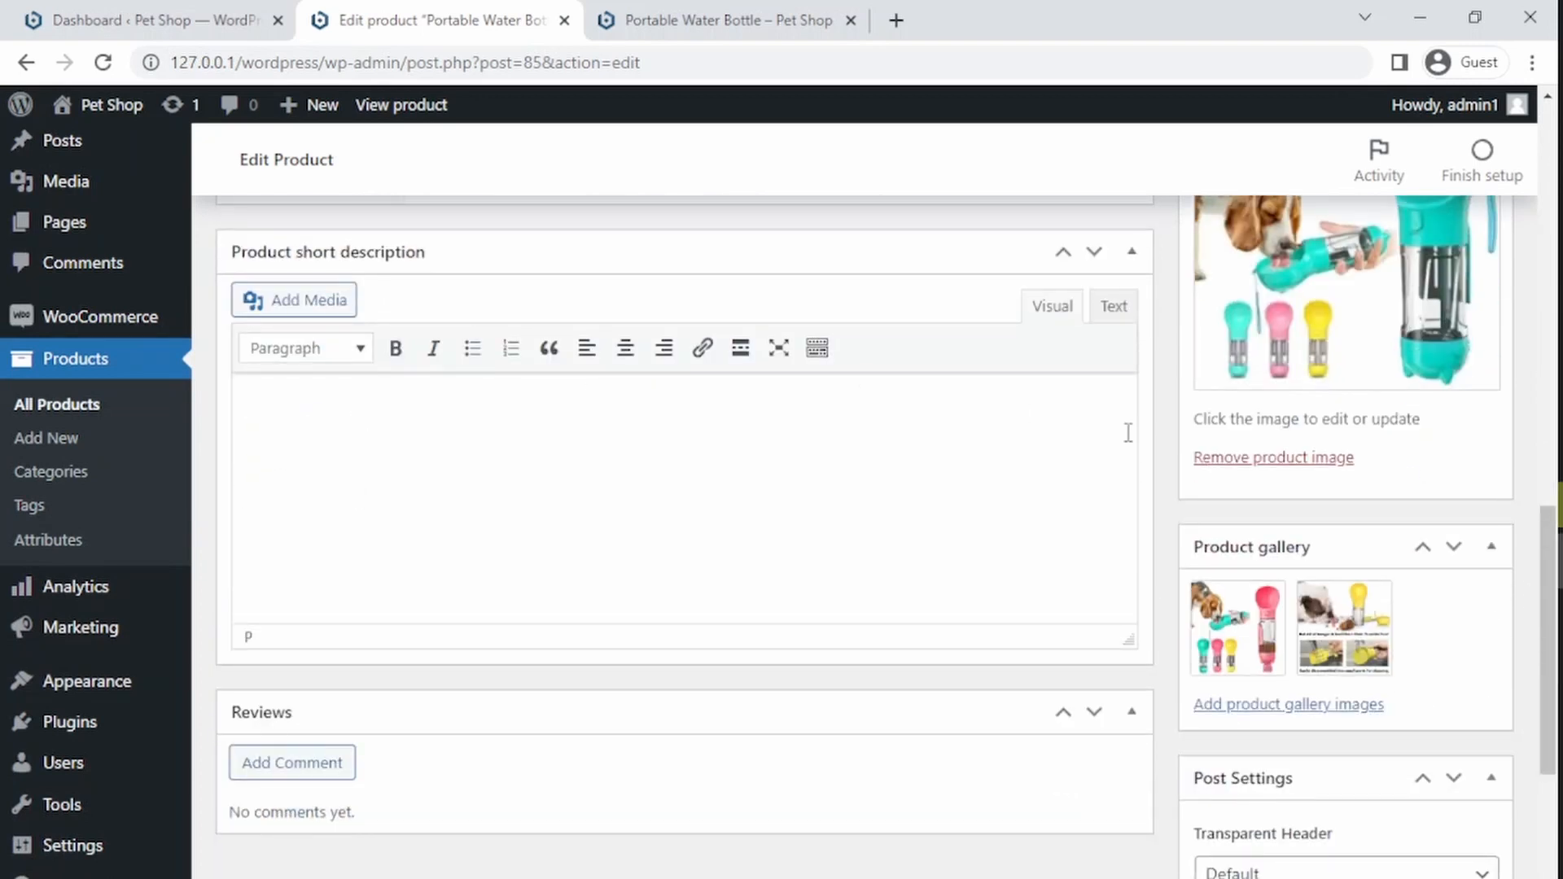
pyautogui.moveTo(1555, 442)
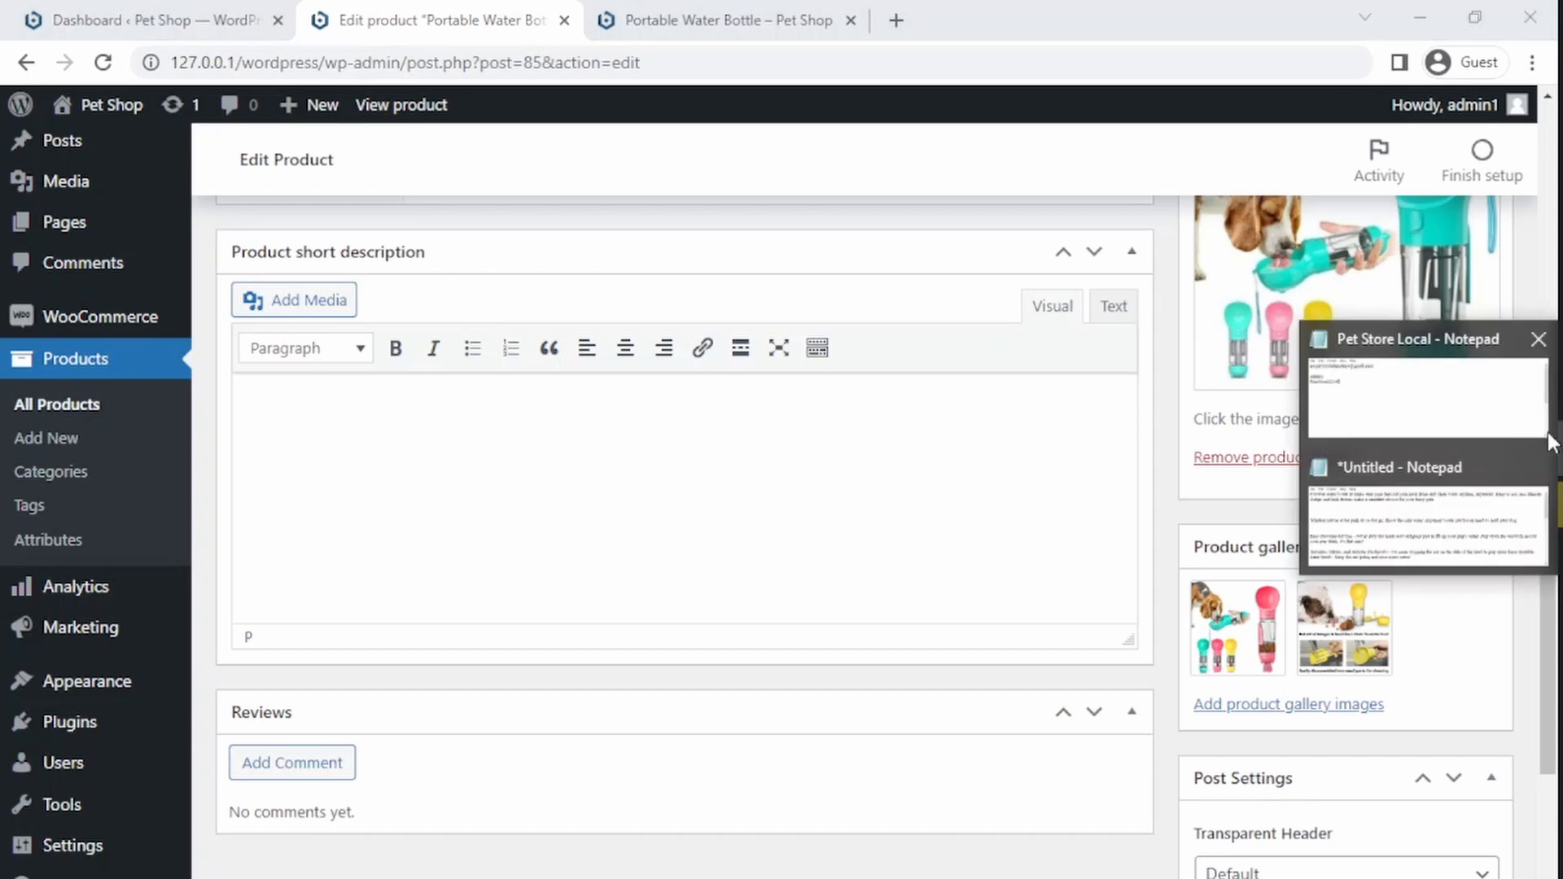
pyautogui.click(1476, 489)
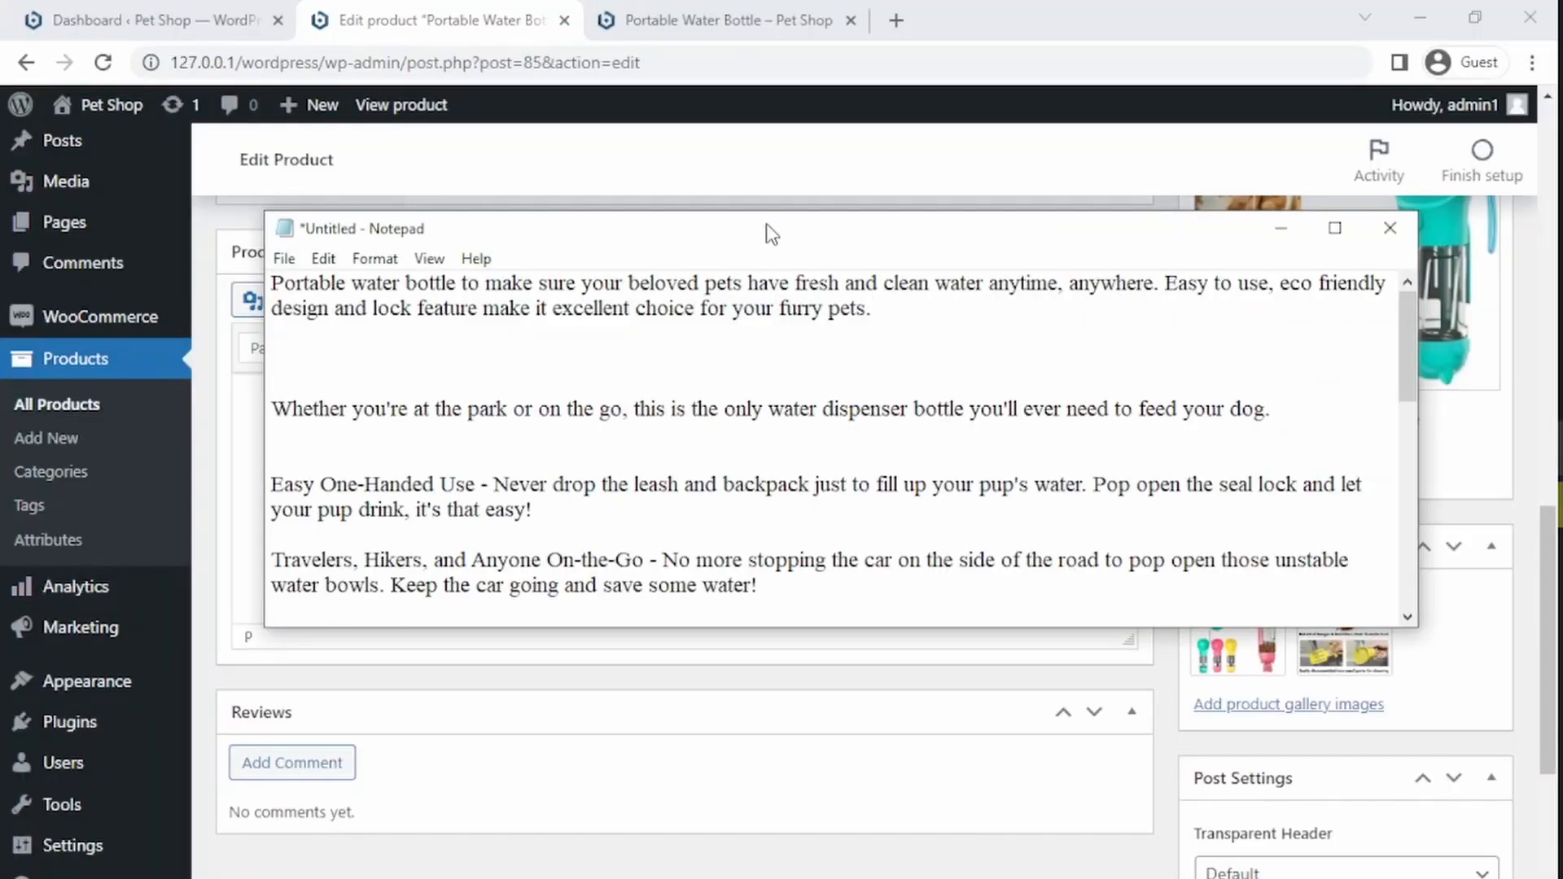
pyautogui.moveTo(753, 235); pyautogui.dragTo(794, 259)
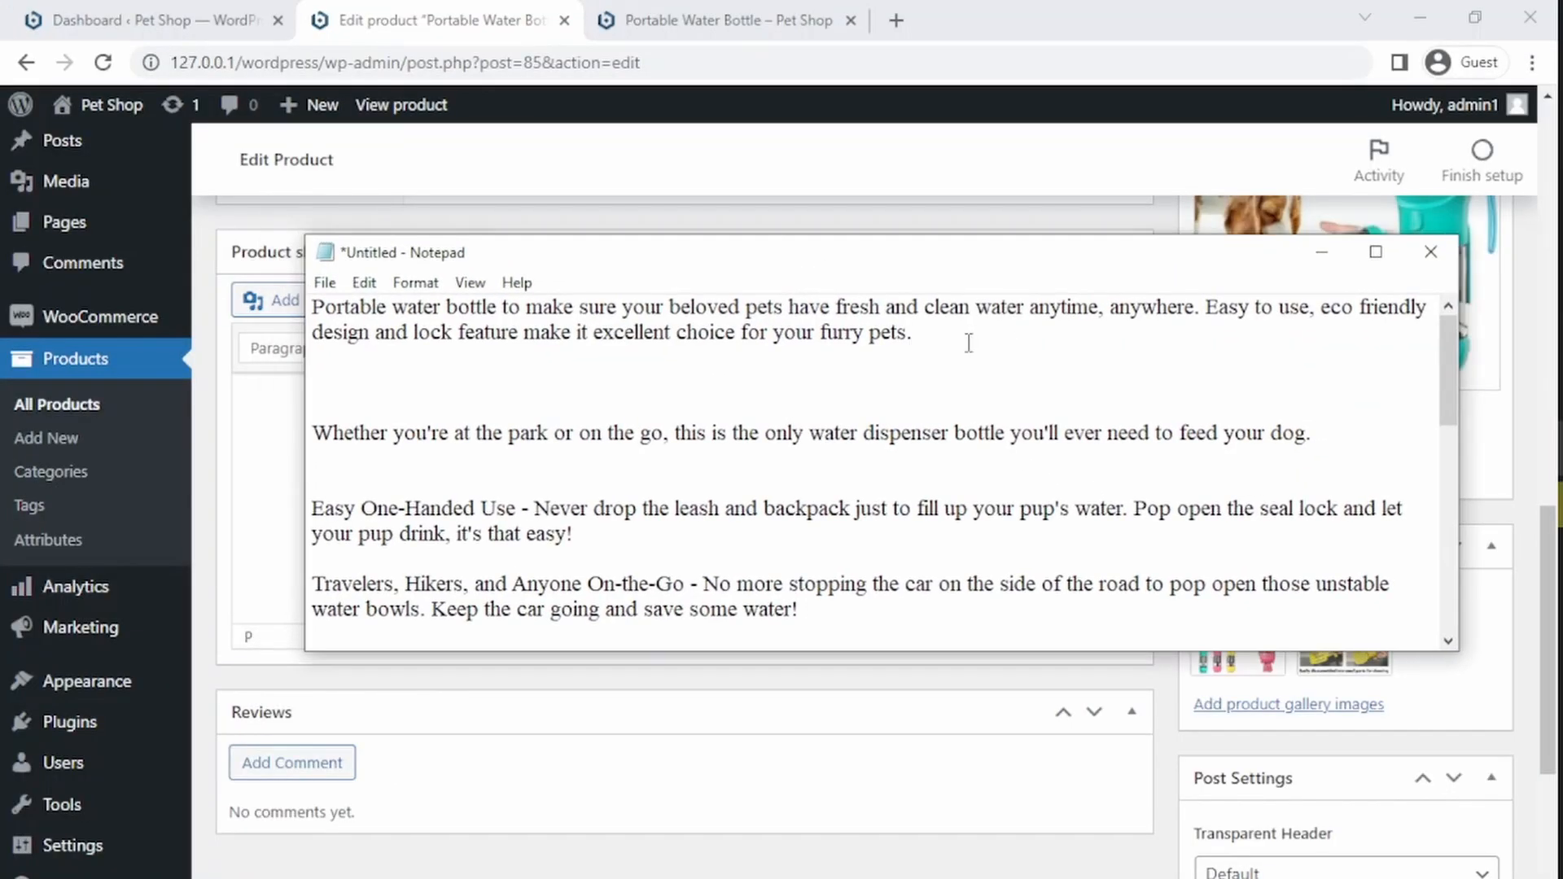
pyautogui.moveTo(968, 342); pyautogui.dragTo(300, 301)
pyautogui.hotkey('ctrl', 'c')
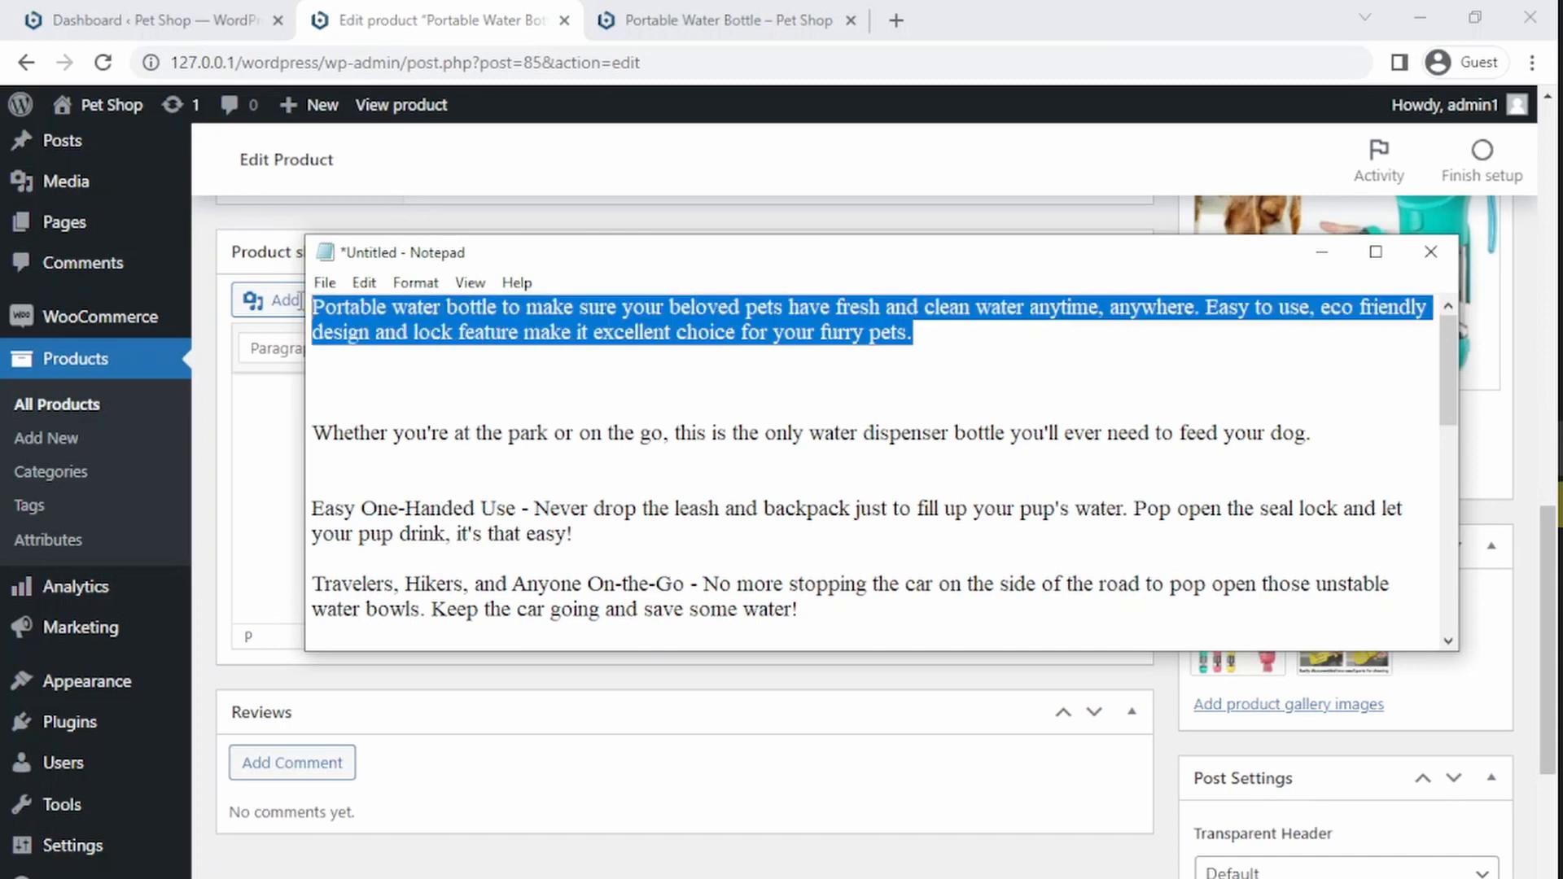
pyautogui.click(268, 444)
pyautogui.hotkey('ctrl', 'v')
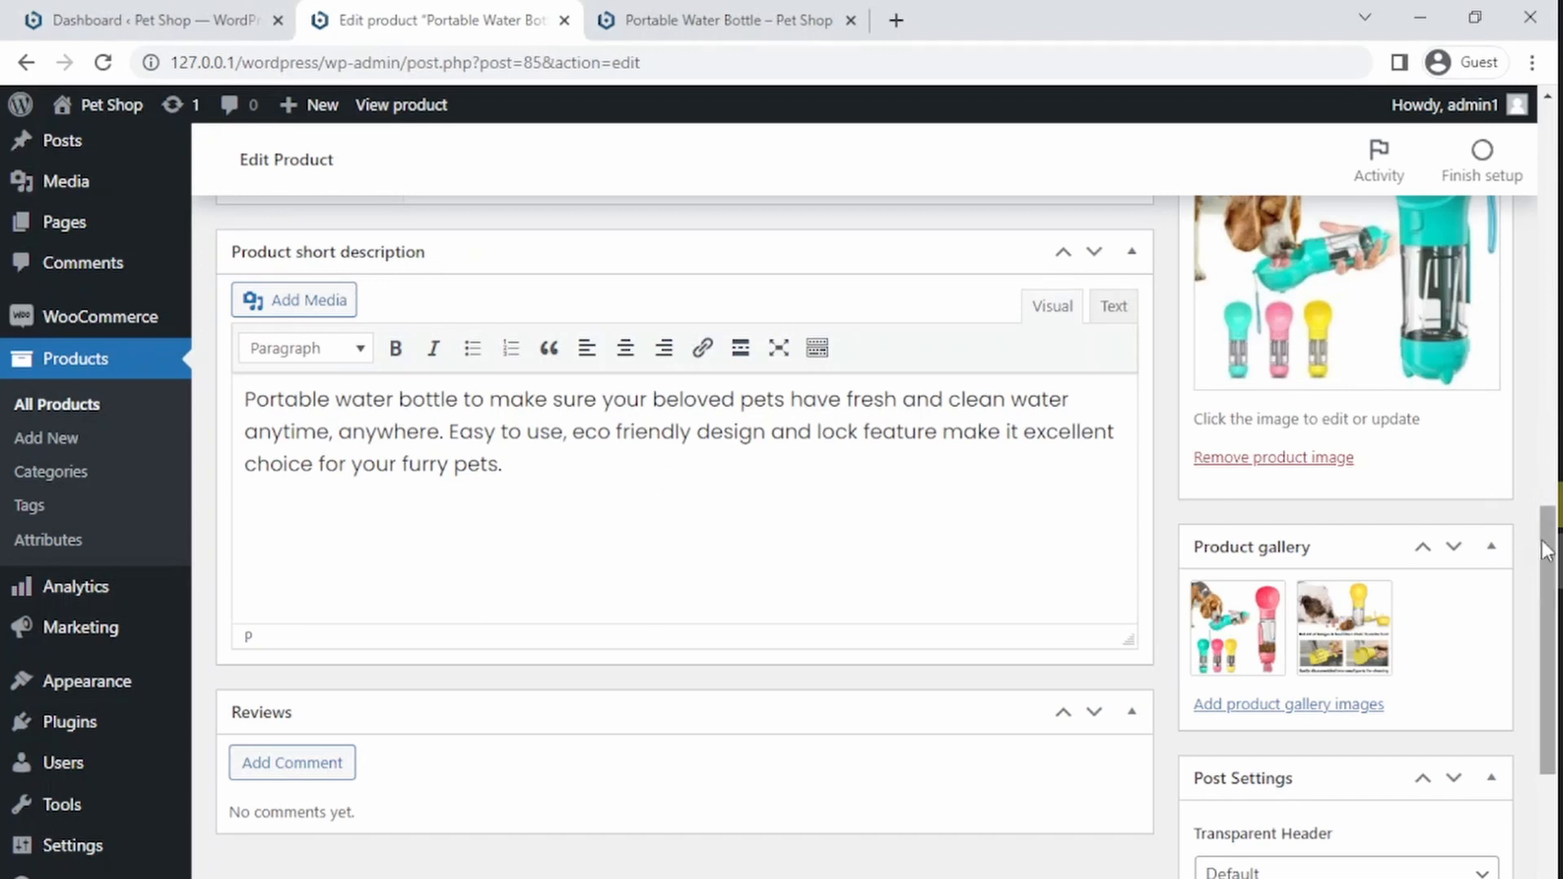
# Step: Paste the "Whether you're at the park or on the go…" sentence from Notepad into the main product description
pyautogui.moveTo(1559, 543); pyautogui.dragTo(1558, 314)
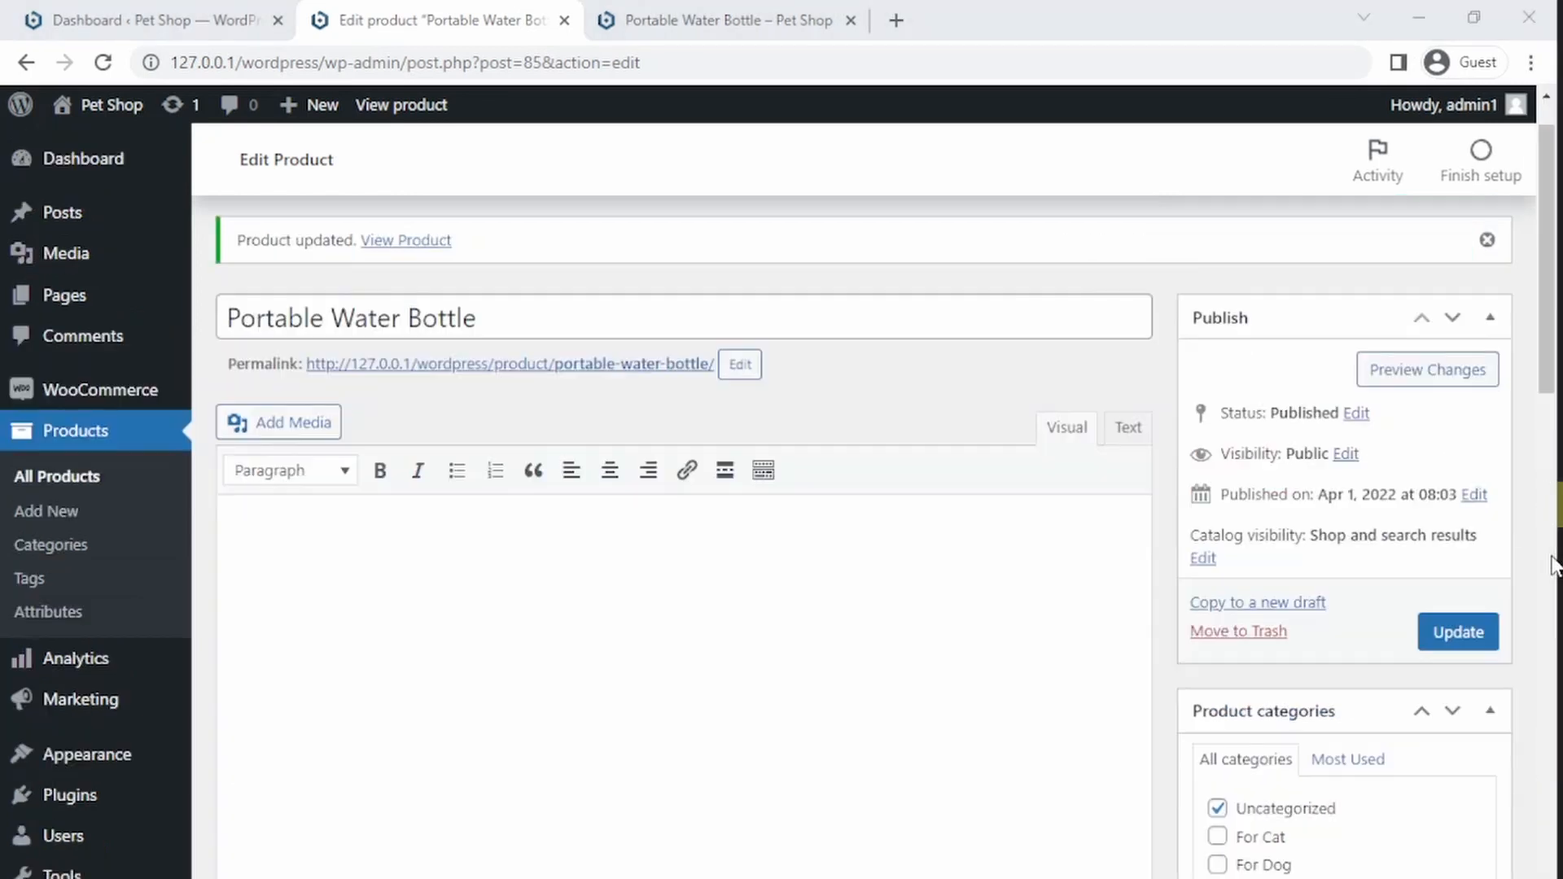
pyautogui.click(511, 576)
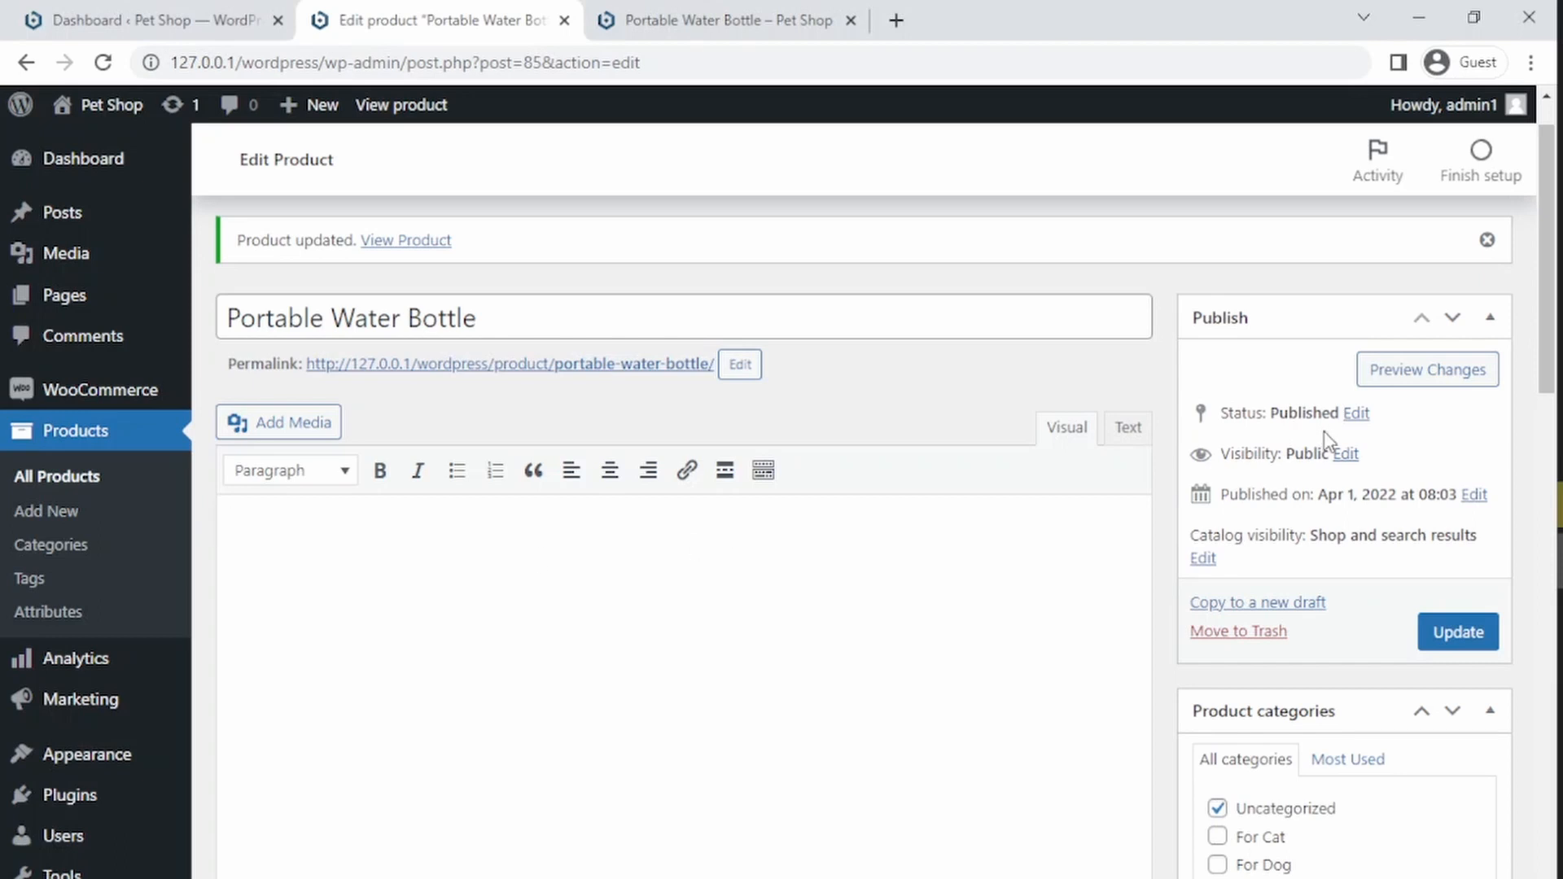
pyautogui.click(1560, 452)
pyautogui.click(1486, 492)
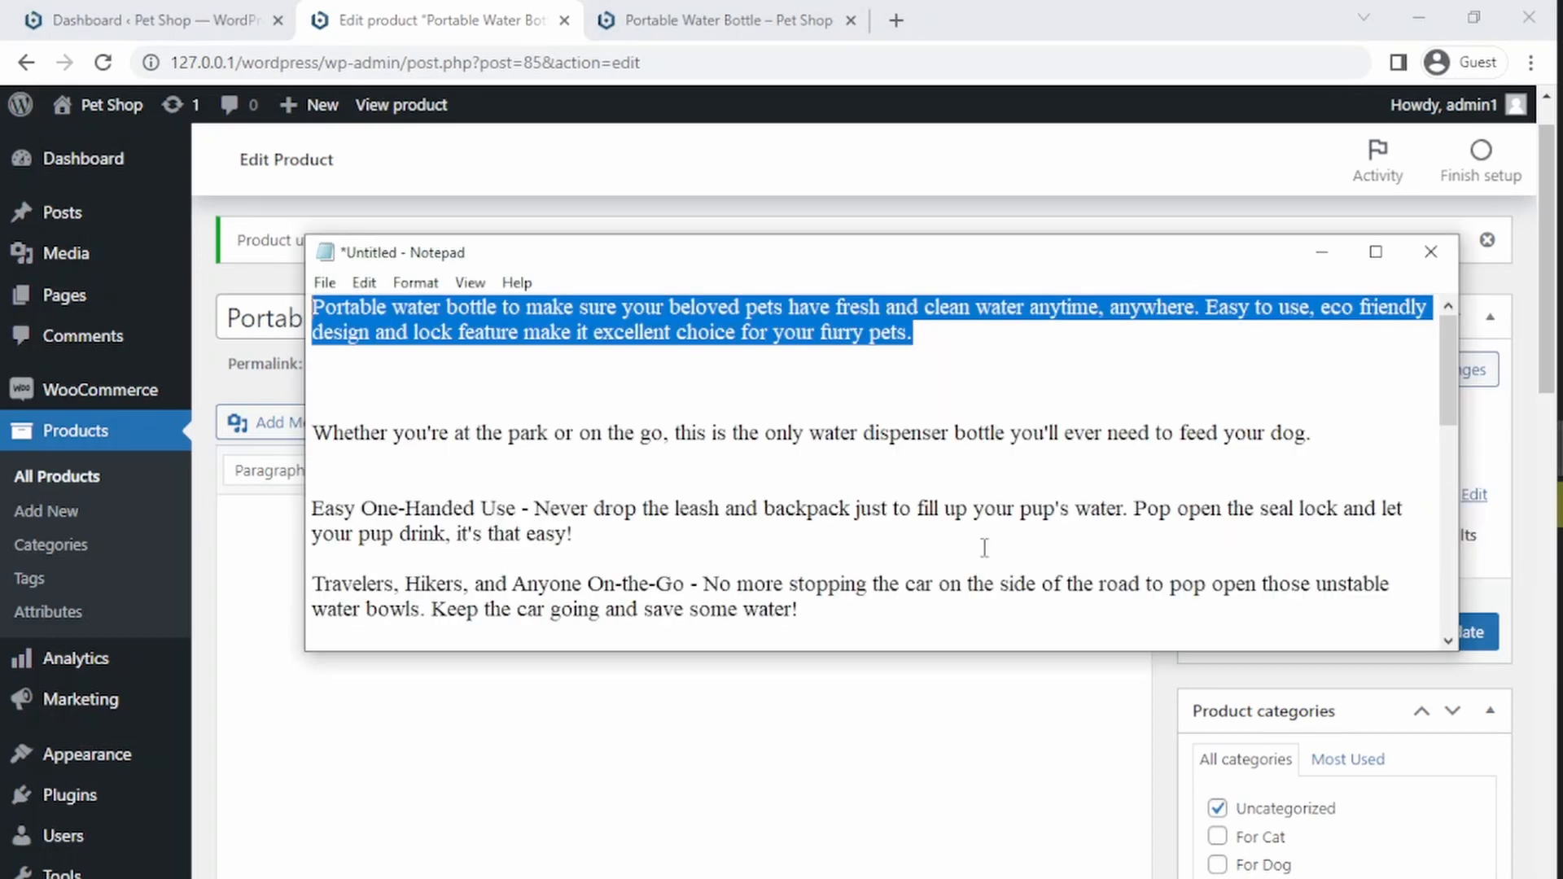
pyautogui.click(470, 497)
pyautogui.moveTo(317, 433); pyautogui.dragTo(1345, 424)
pyautogui.hotkey('ctrl', 'c')
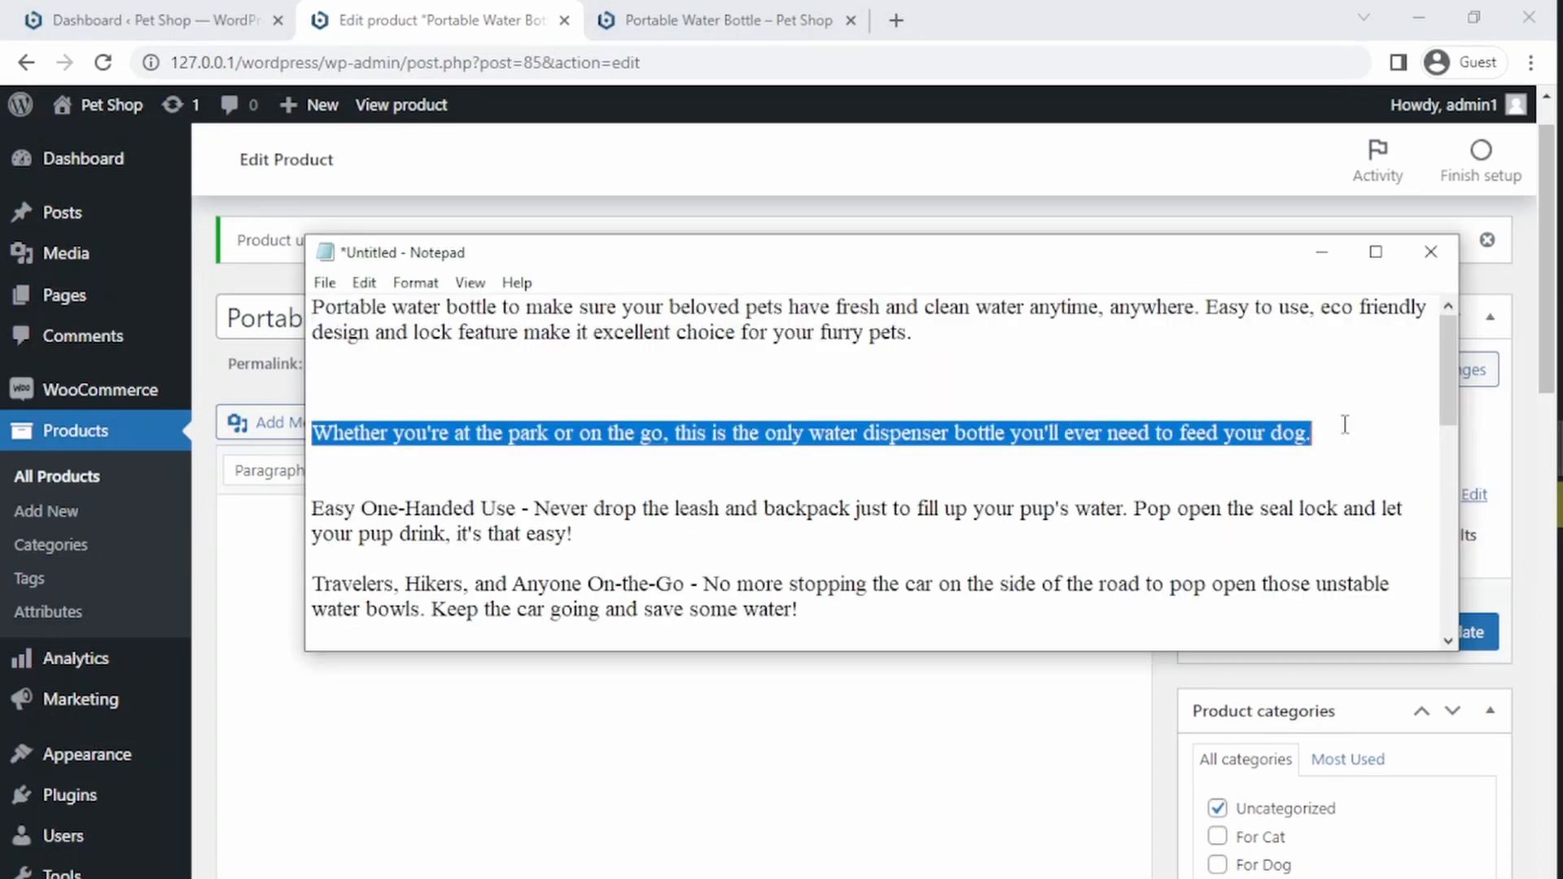
pyautogui.click(252, 583)
pyautogui.hotkey('ctrl', 'v')
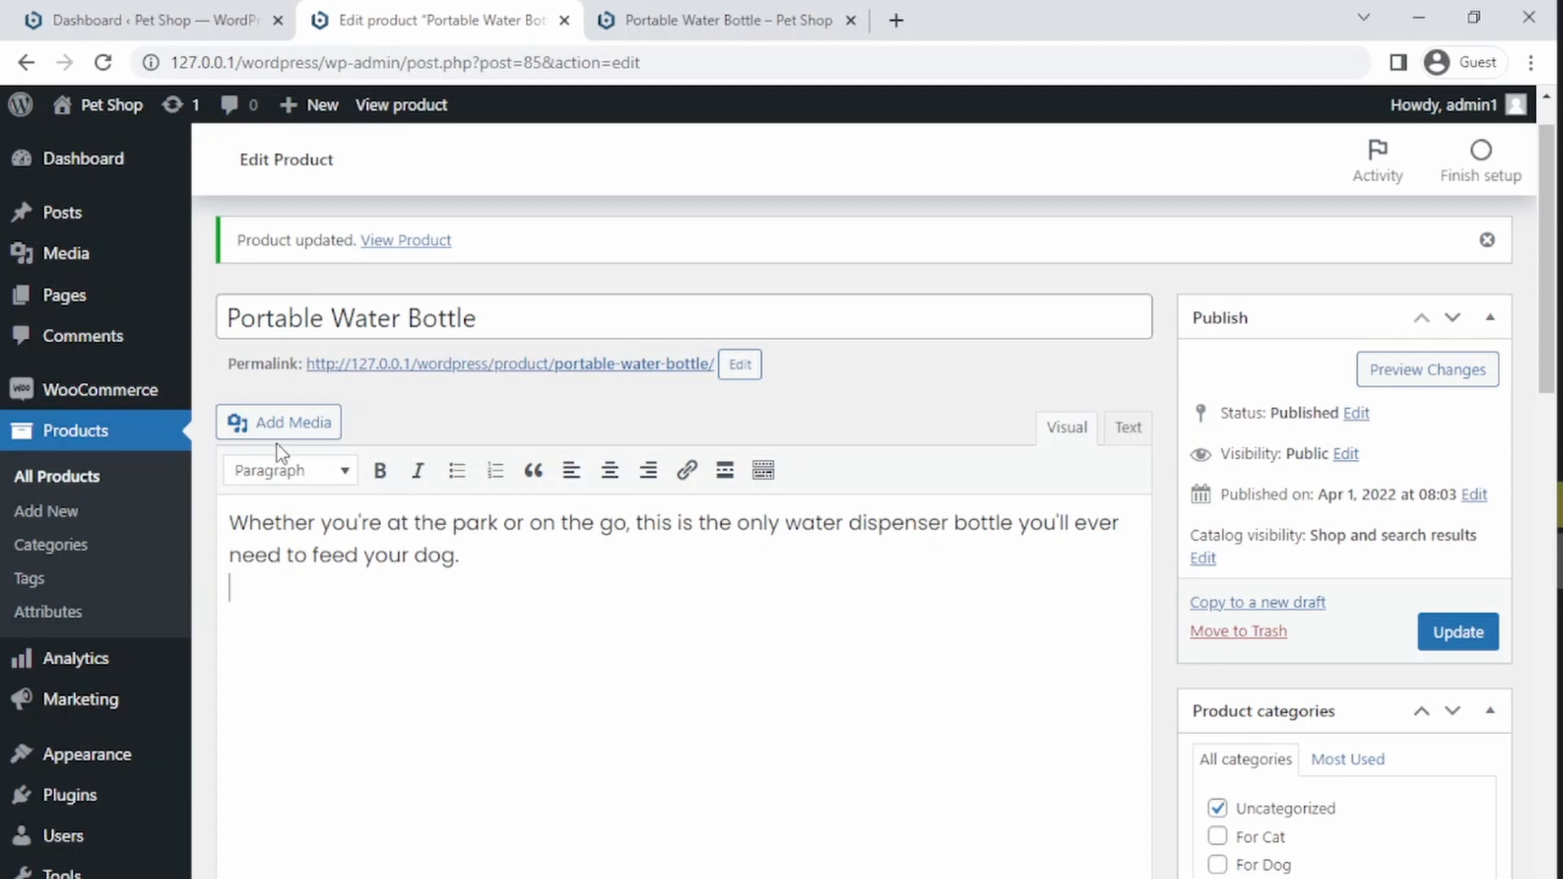
# Step: Insert the image of a dog drinking from the yellow bottle into the description below the sentence
pyautogui.click(279, 423)
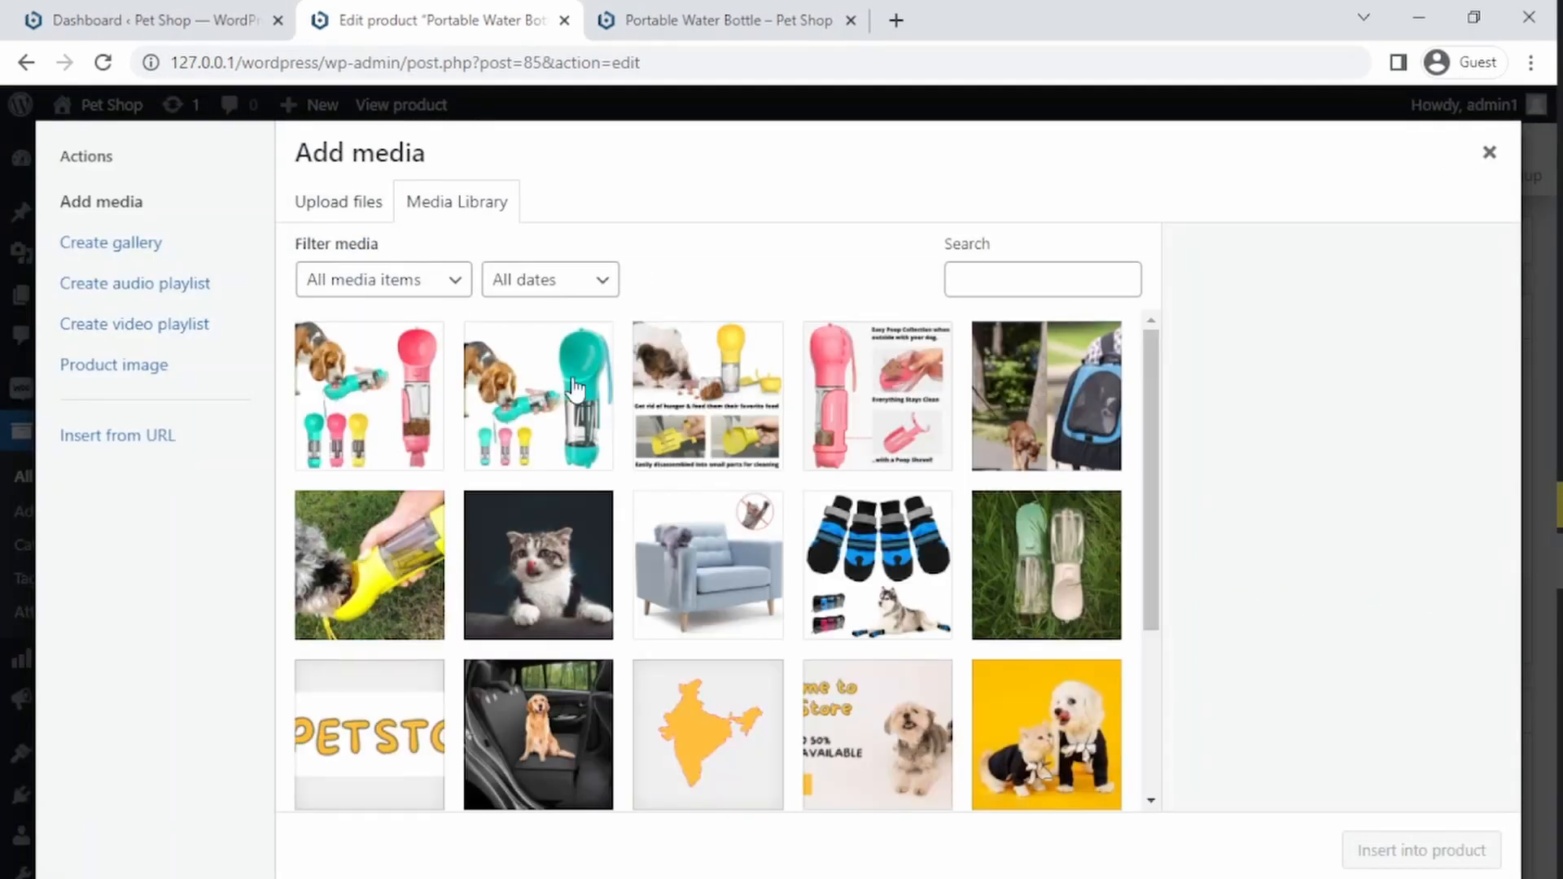
pyautogui.click(391, 594)
pyautogui.click(1364, 844)
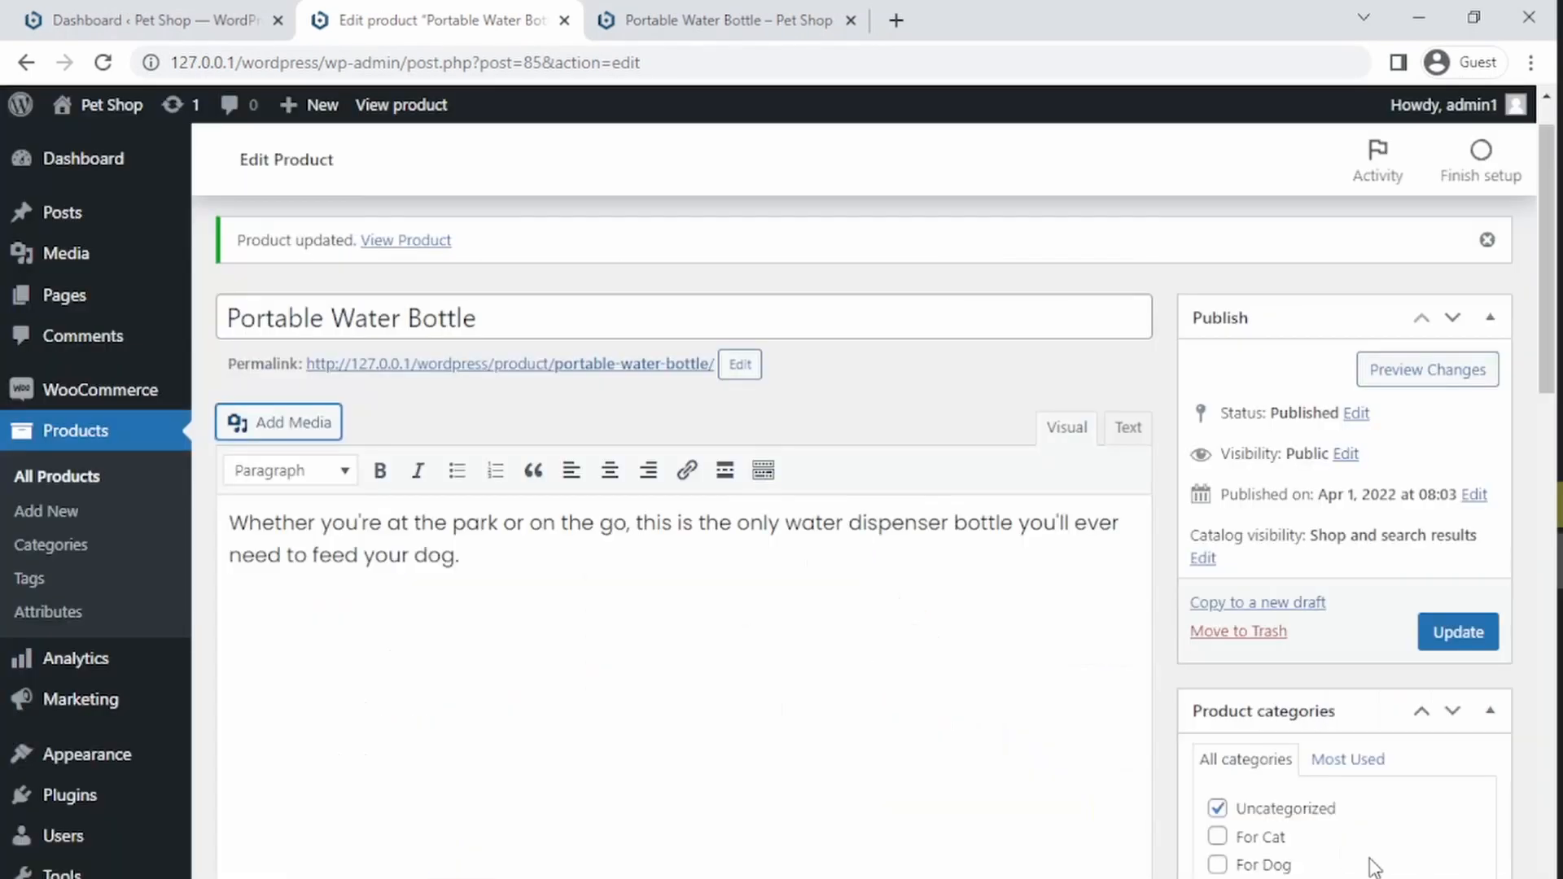
# Step: Center-align the inserted image and set its size to Full Size – 480 × 320
pyautogui.click(429, 694)
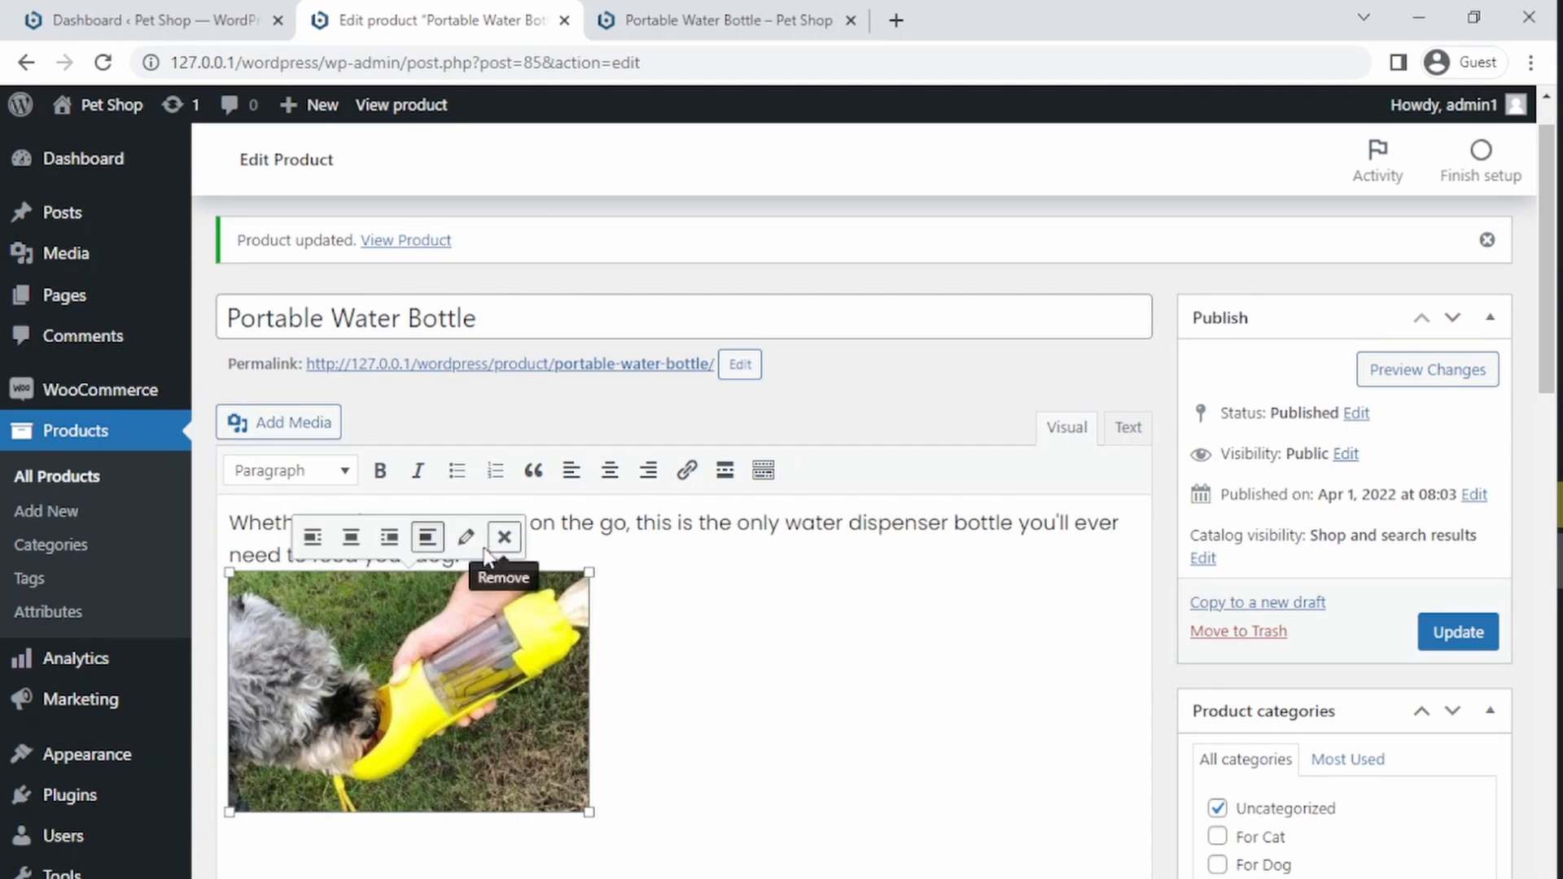
pyautogui.click(351, 536)
pyautogui.click(745, 542)
pyautogui.click(740, 496)
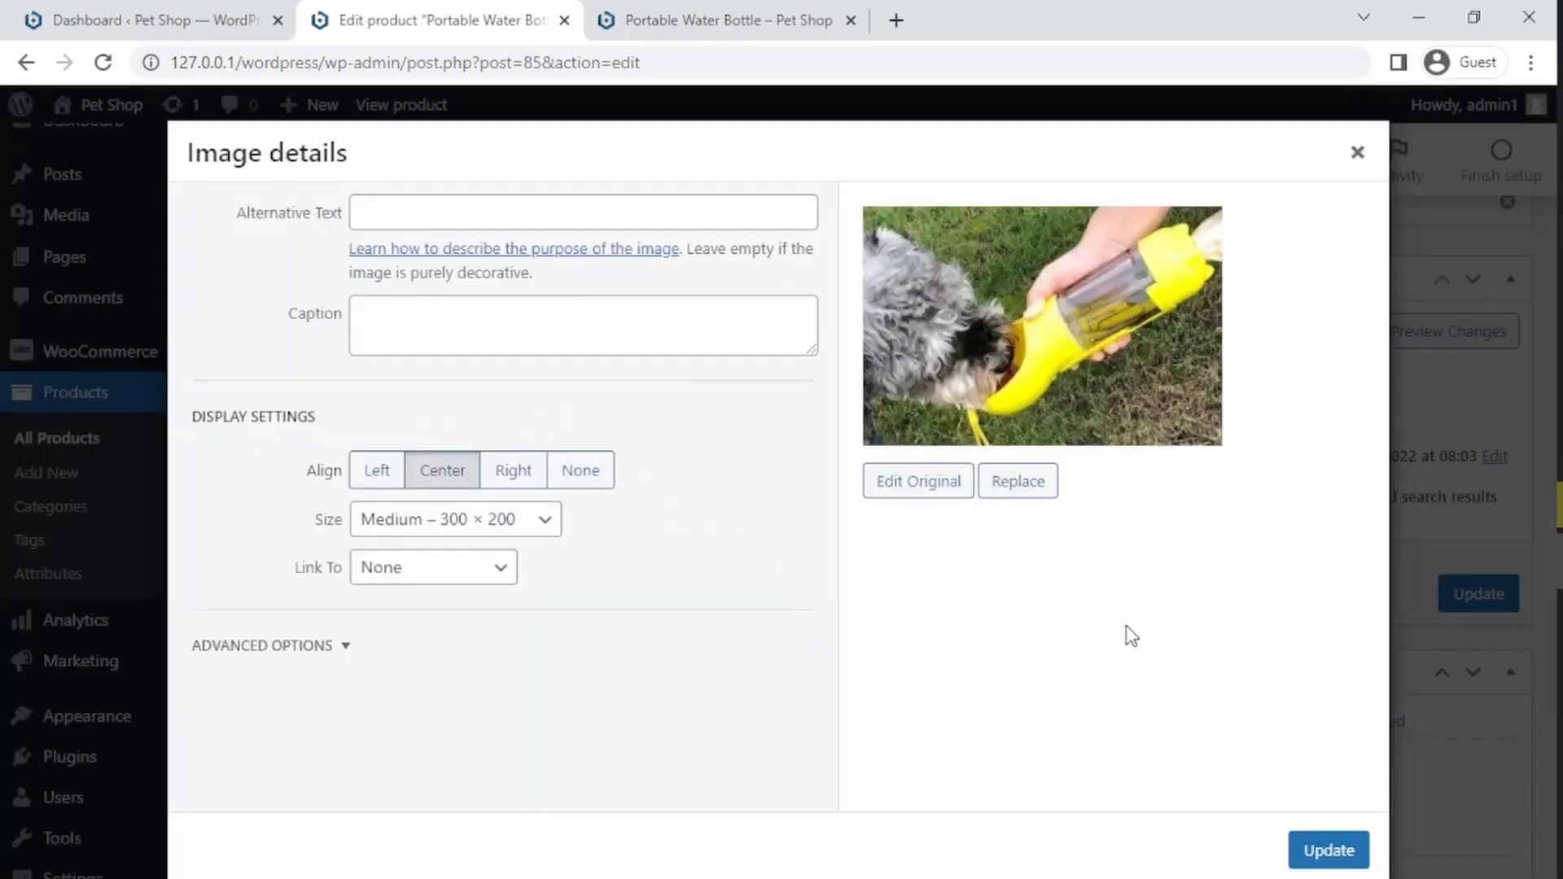
pyautogui.click(541, 521)
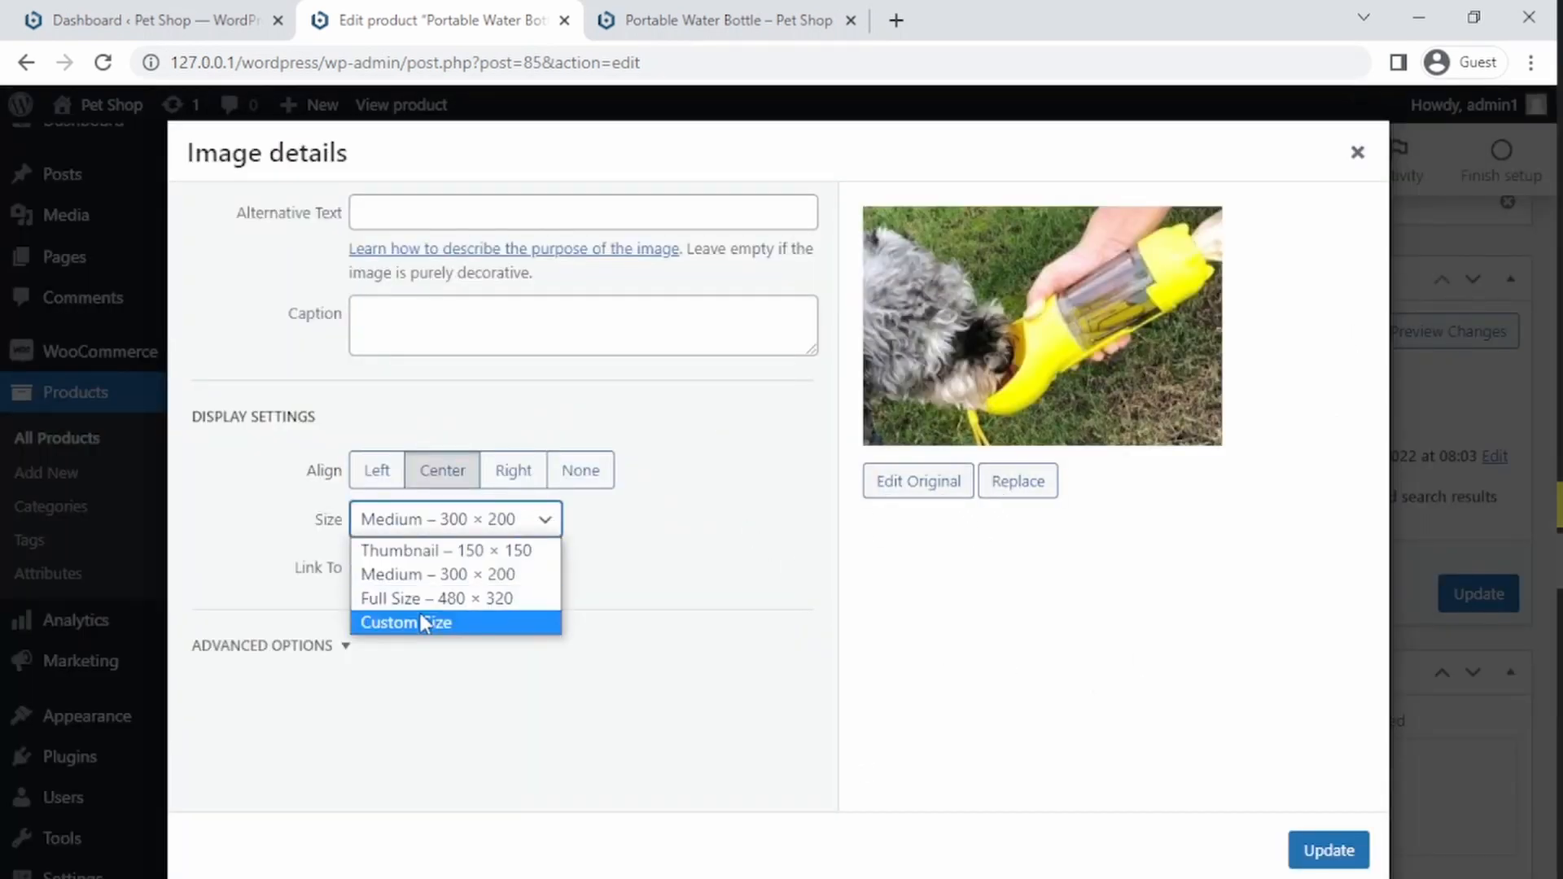
pyautogui.click(446, 607)
pyautogui.click(1327, 851)
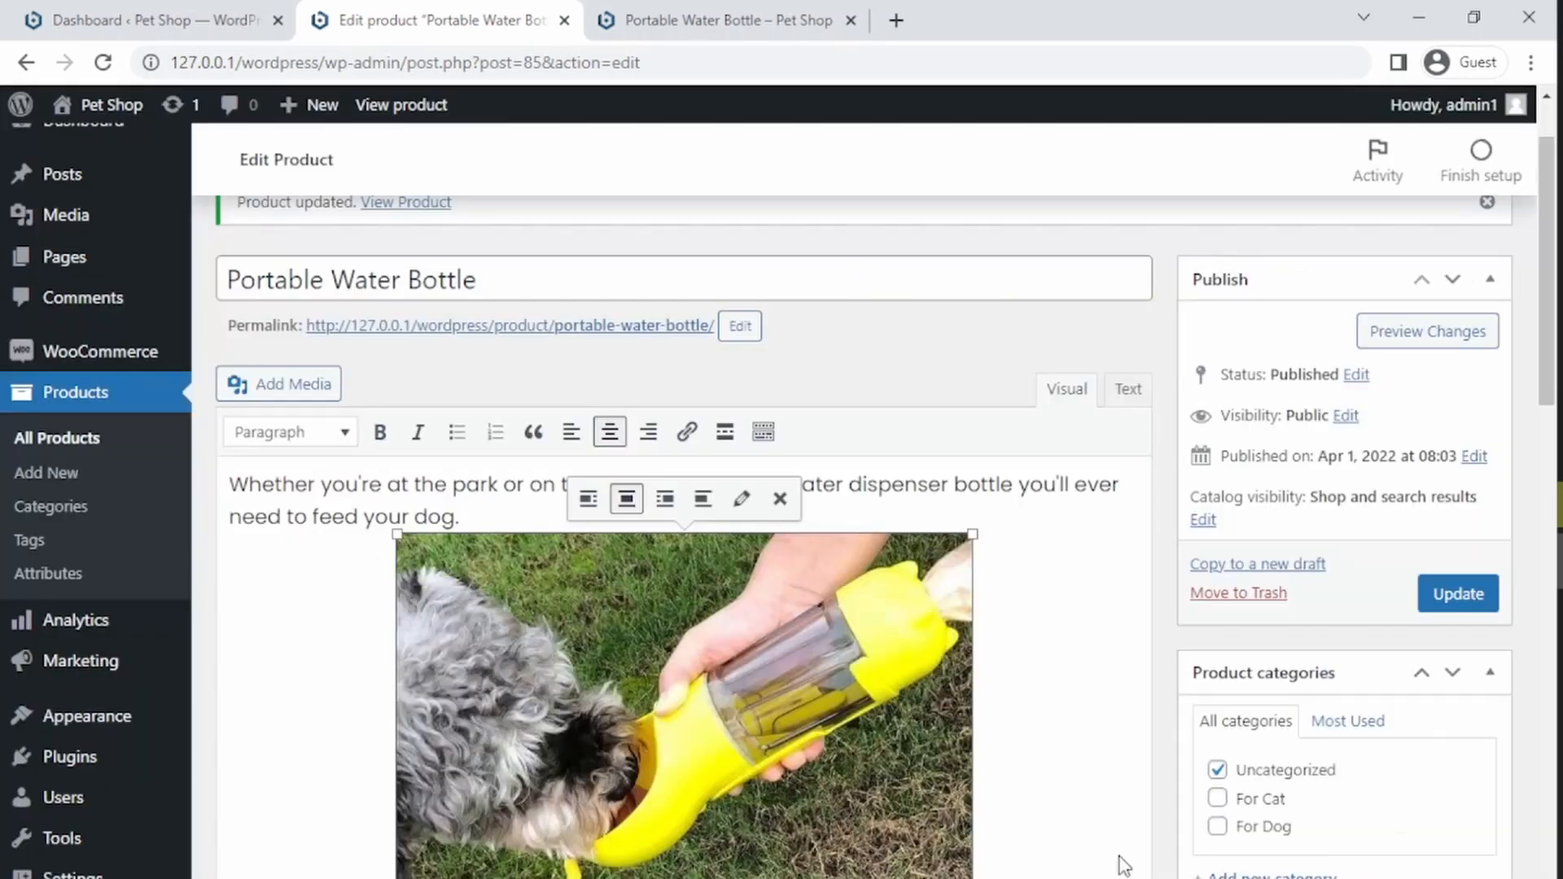
# Step: Paste the feature paragraphs from Easy One-Handed Use through "losing a drip!" from Notepad below the image
pyautogui.click(1034, 741)
pyautogui.scroll(-3, 1036, 739)
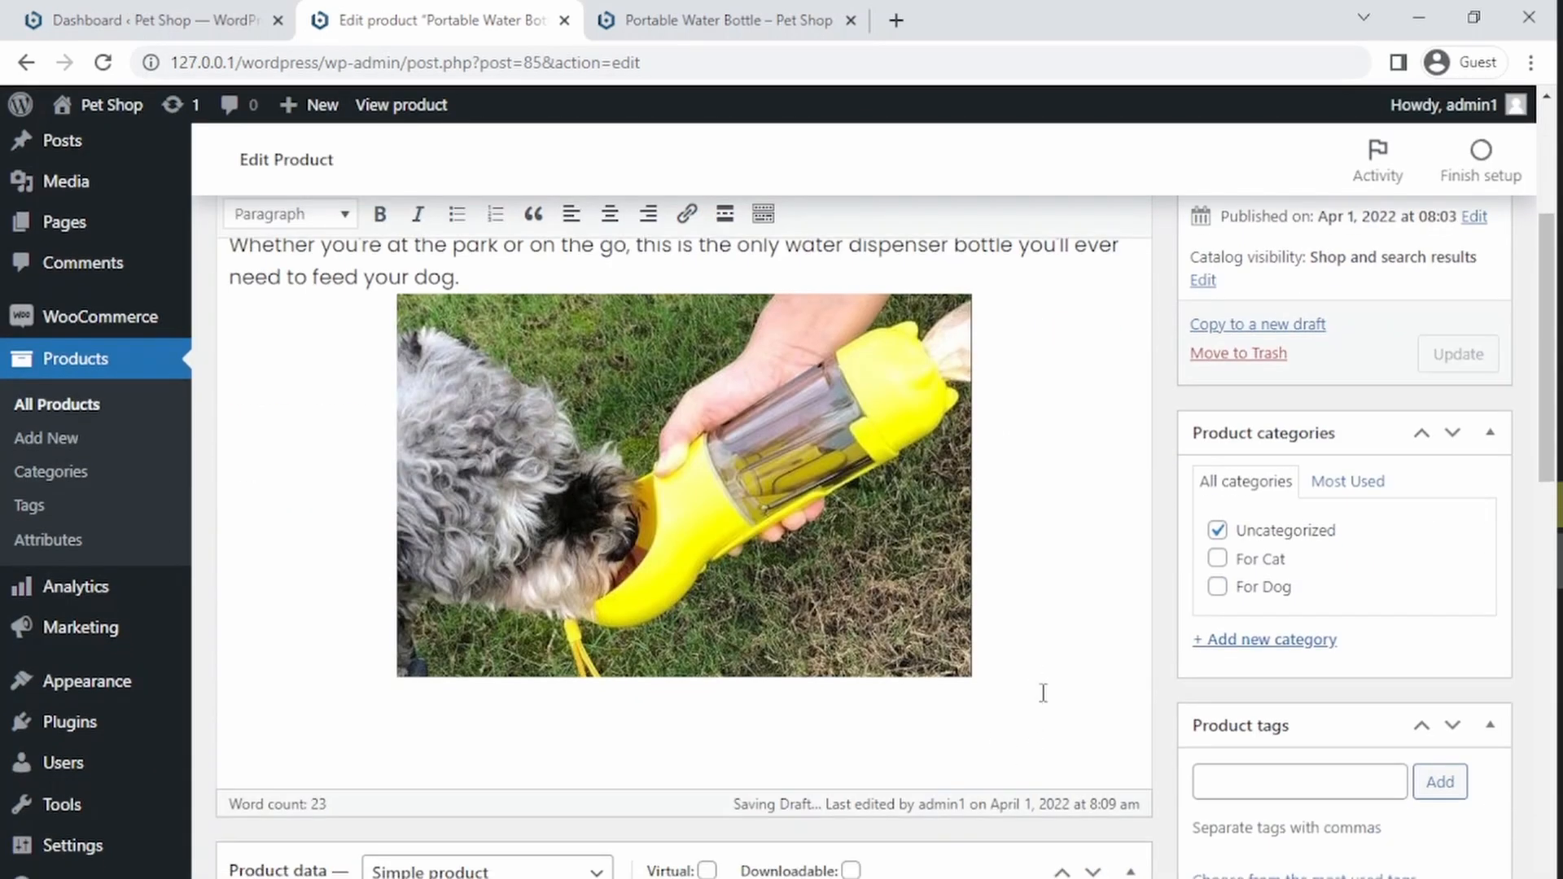
pyautogui.press('Return')
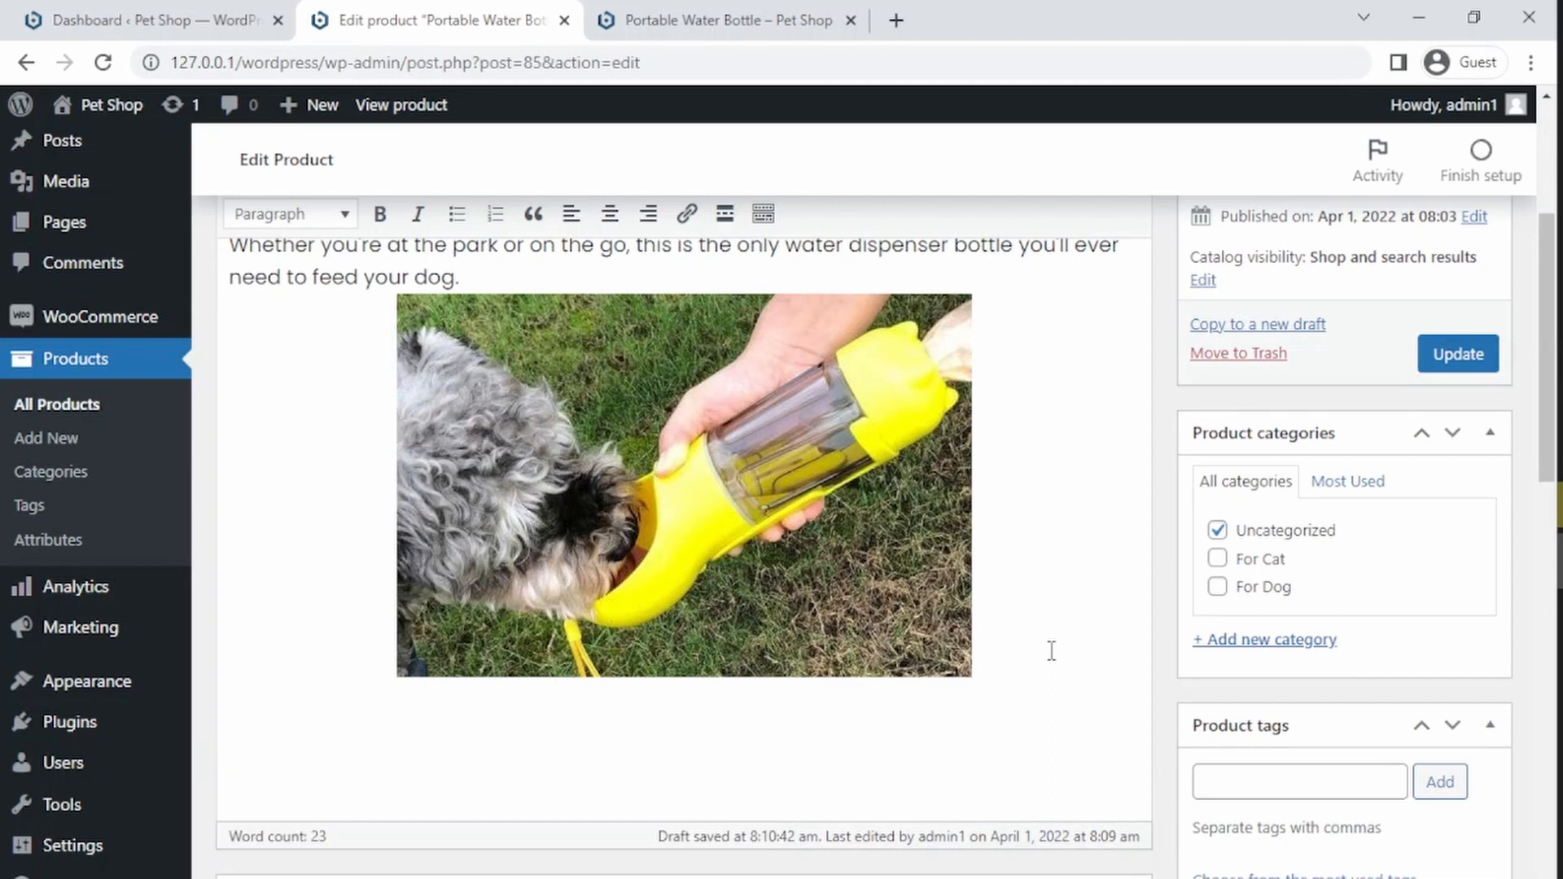
pyautogui.scroll(1, 1050, 651)
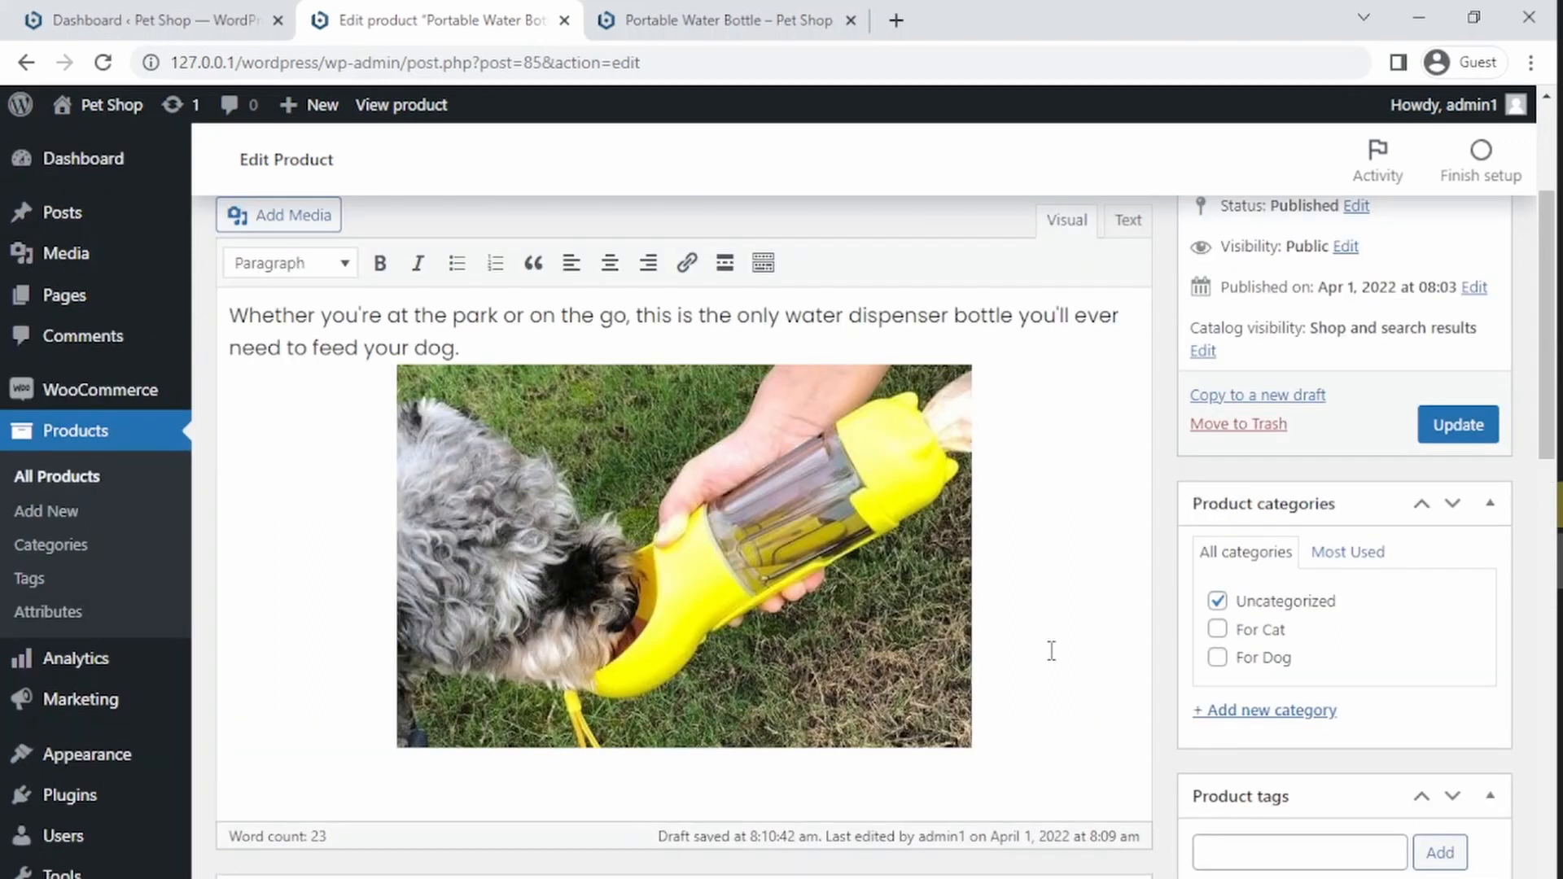
pyautogui.hotkey('alt', 'Tab')
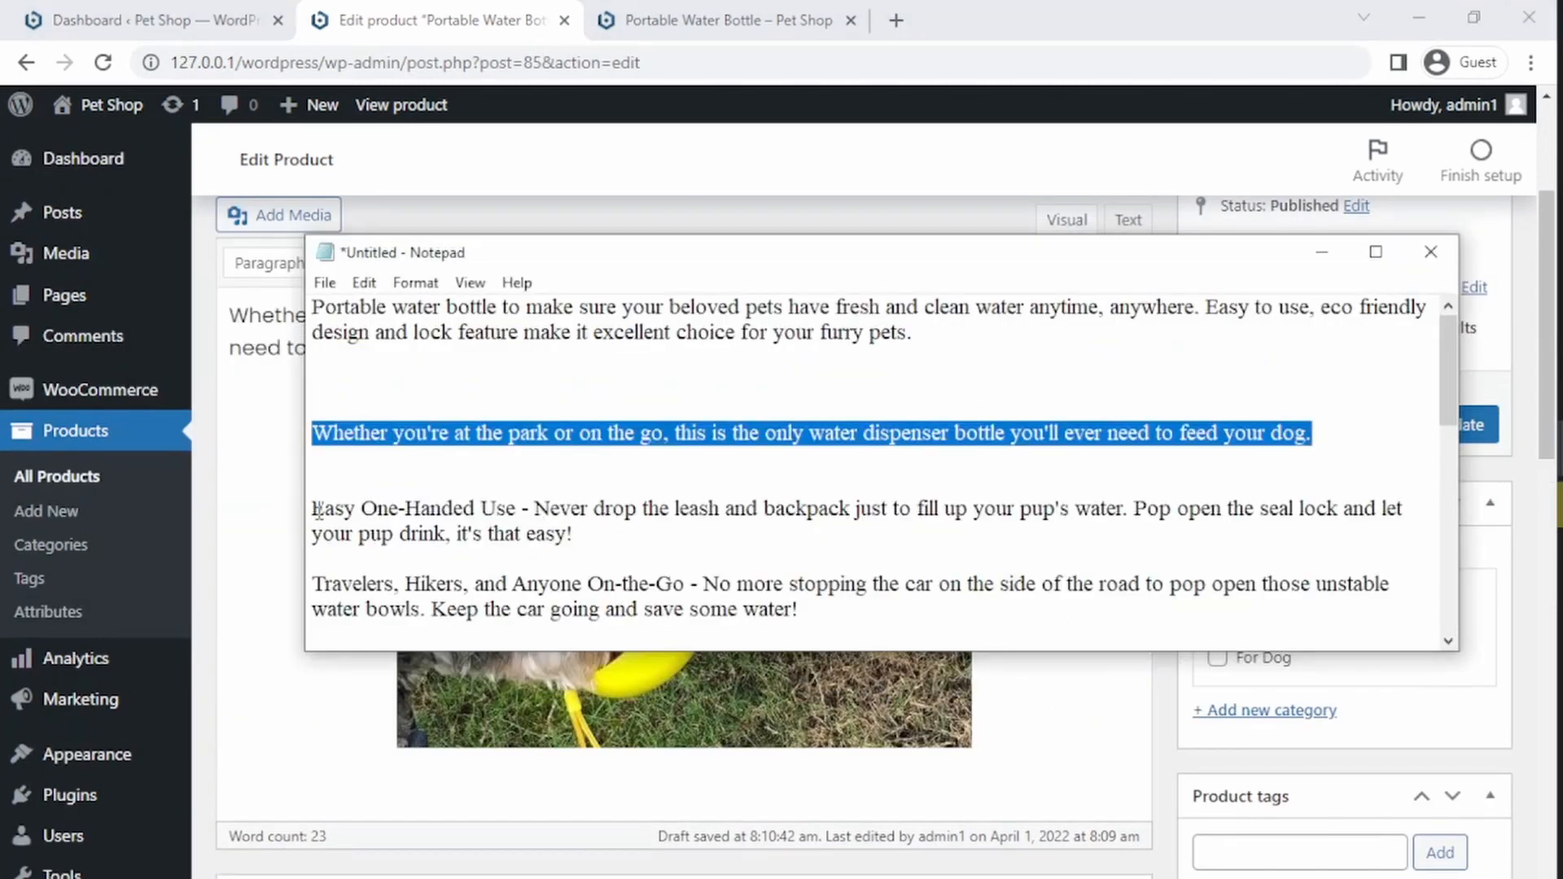
pyautogui.moveTo(318, 510); pyautogui.dragTo(918, 326)
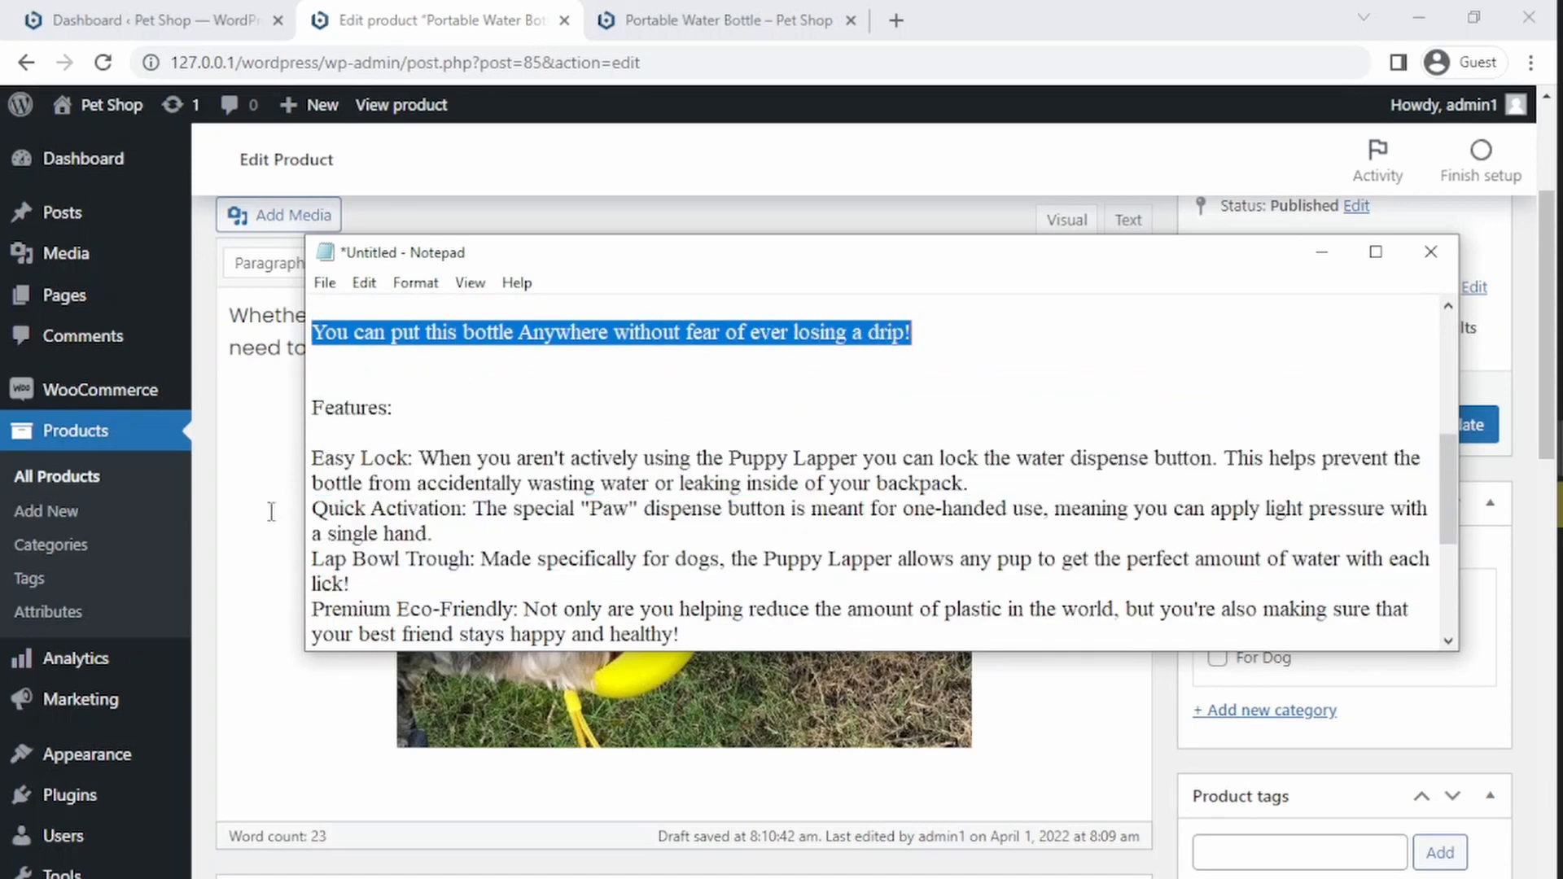
pyautogui.click(279, 812)
pyautogui.write("Easy One-Handed Use - Never drop the leash and backpack just to fill up your pup's water. Pop open the seal lock and let your pup drink, it's that easy!  Travelers, Hikers, and Anyone On-the-Go - No more stopping the car on the side of the road to pop open those unstable water bowls. Keep the car going and save some water!  Portable and Leak-Free - Ever had your doggy bag or backpack get soaked from a loose water lid? Well Not Anymore.  You can put this bottle Anywhere without fear of ever losing a drip!")
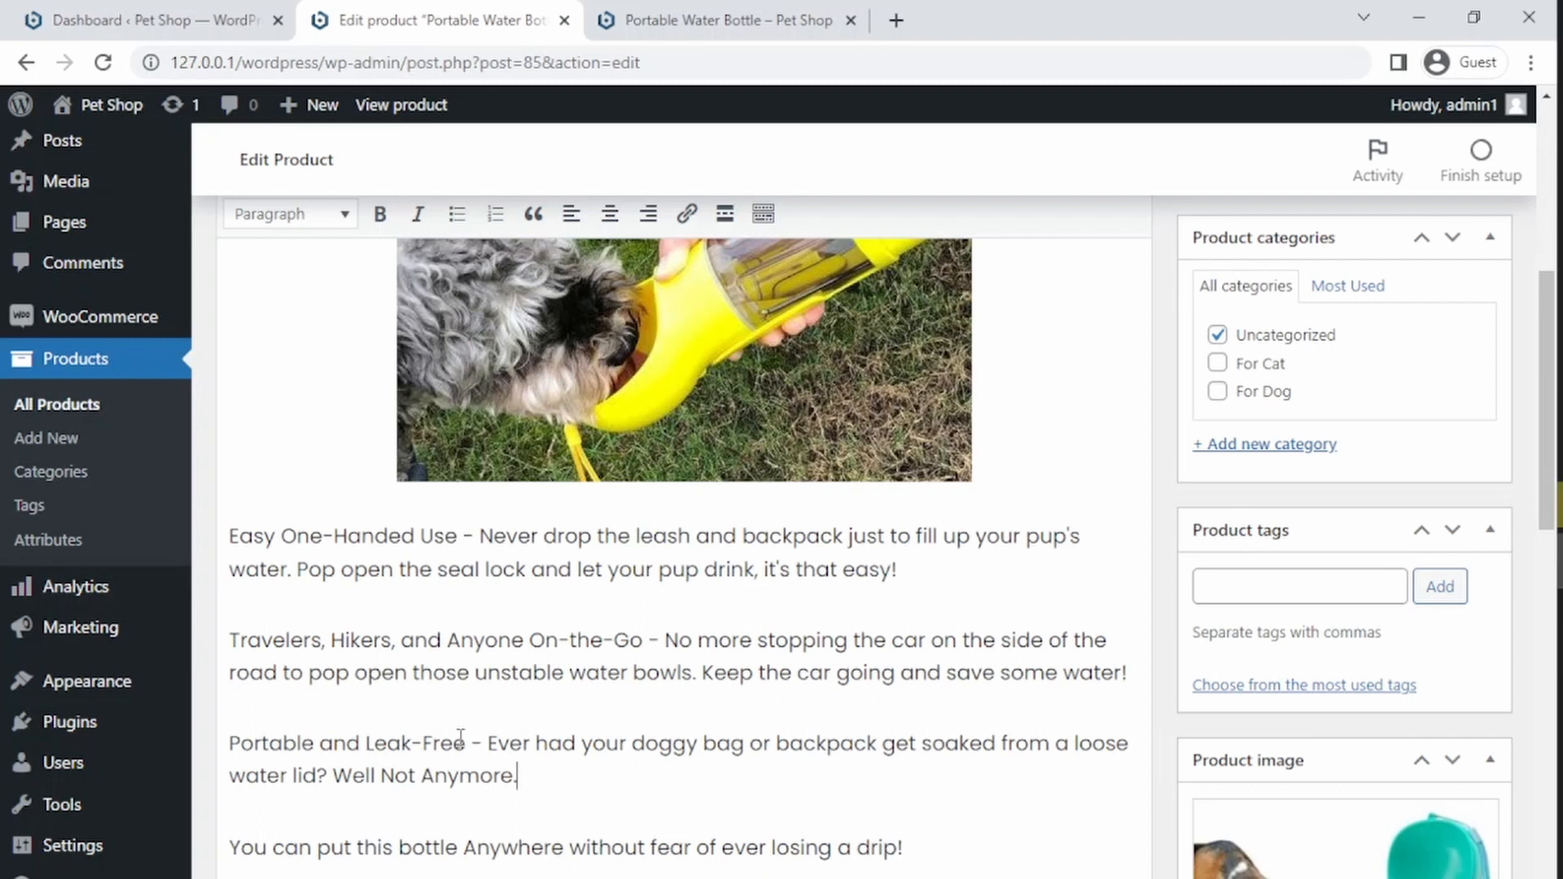
# Step: Bold the Portable and Leak-Free, Travelers, Hikers, and Anyone On-the-Go, and Easy One-Handed Use headings, then update the product
pyautogui.moveTo(470, 744); pyautogui.dragTo(231, 743)
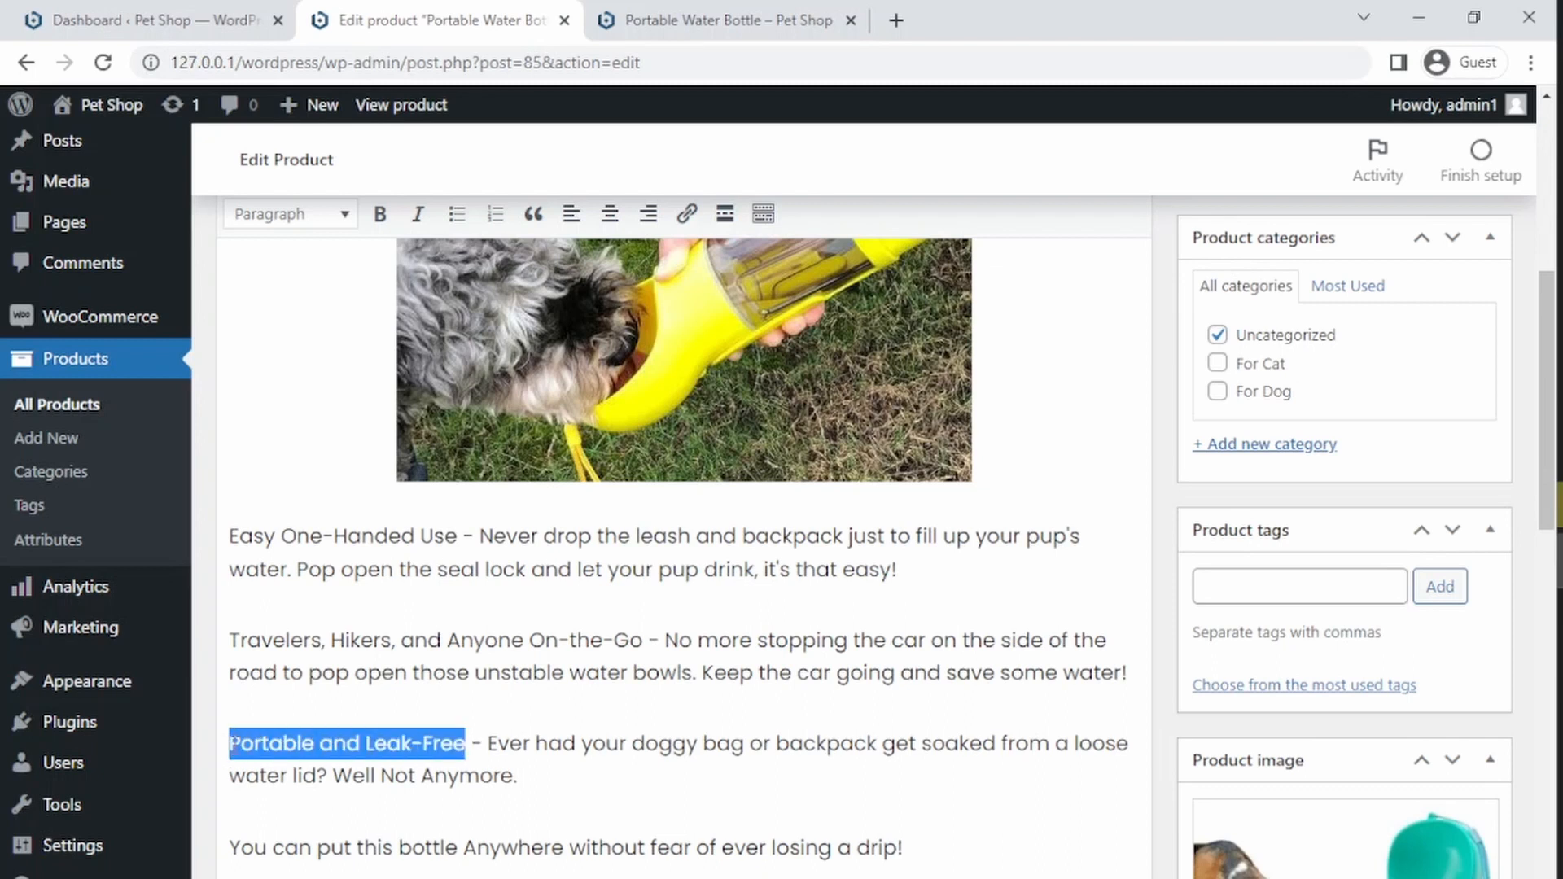
pyautogui.click(379, 214)
pyautogui.moveTo(650, 640); pyautogui.dragTo(229, 640)
pyautogui.click(381, 215)
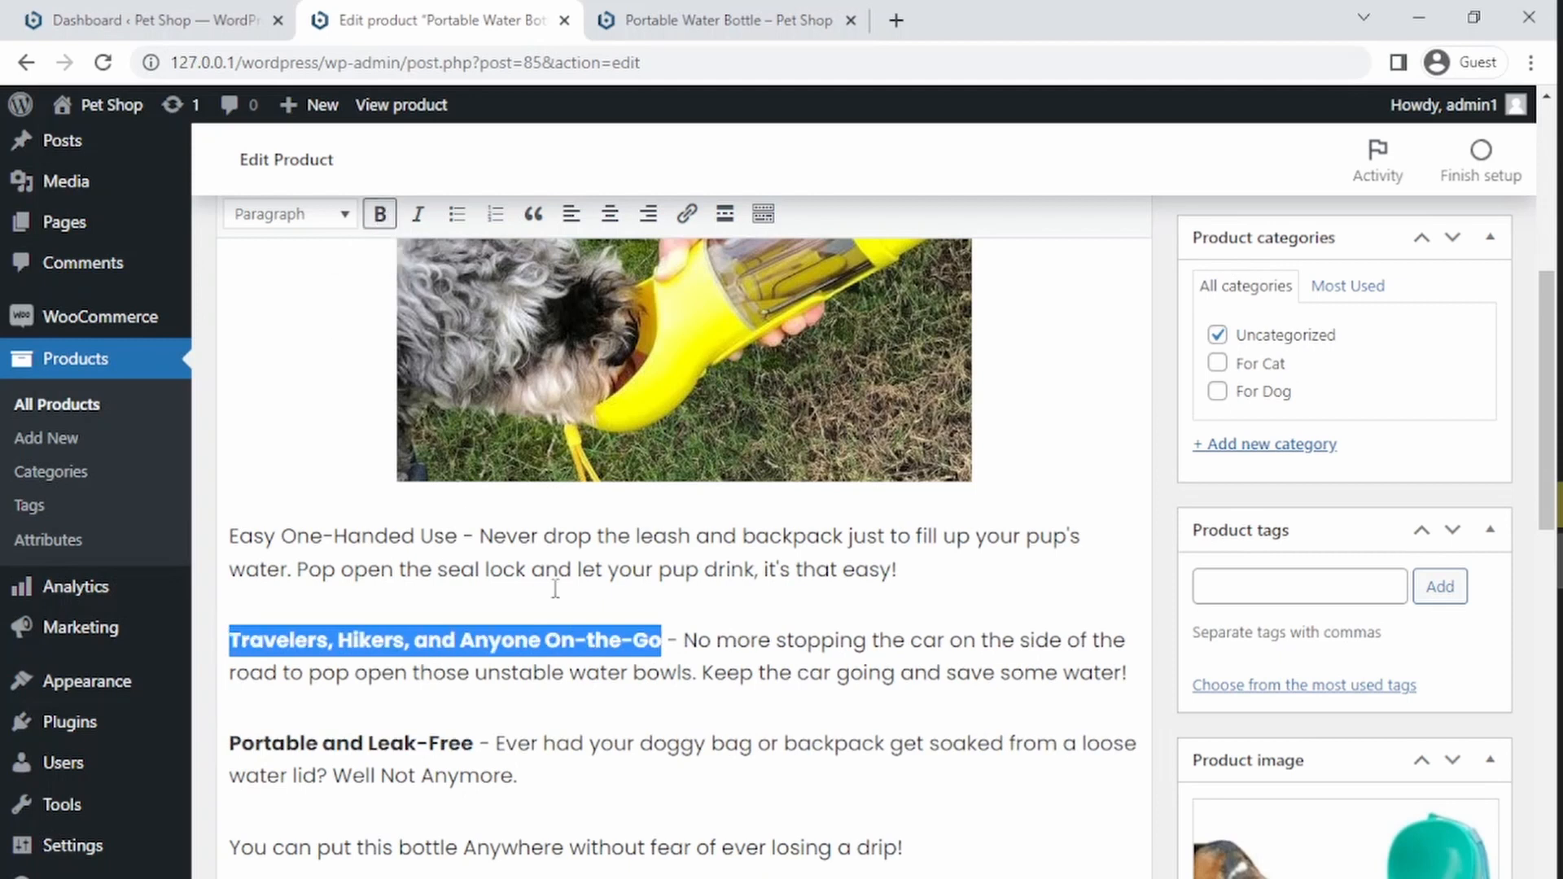
pyautogui.moveTo(466, 539); pyautogui.dragTo(229, 538)
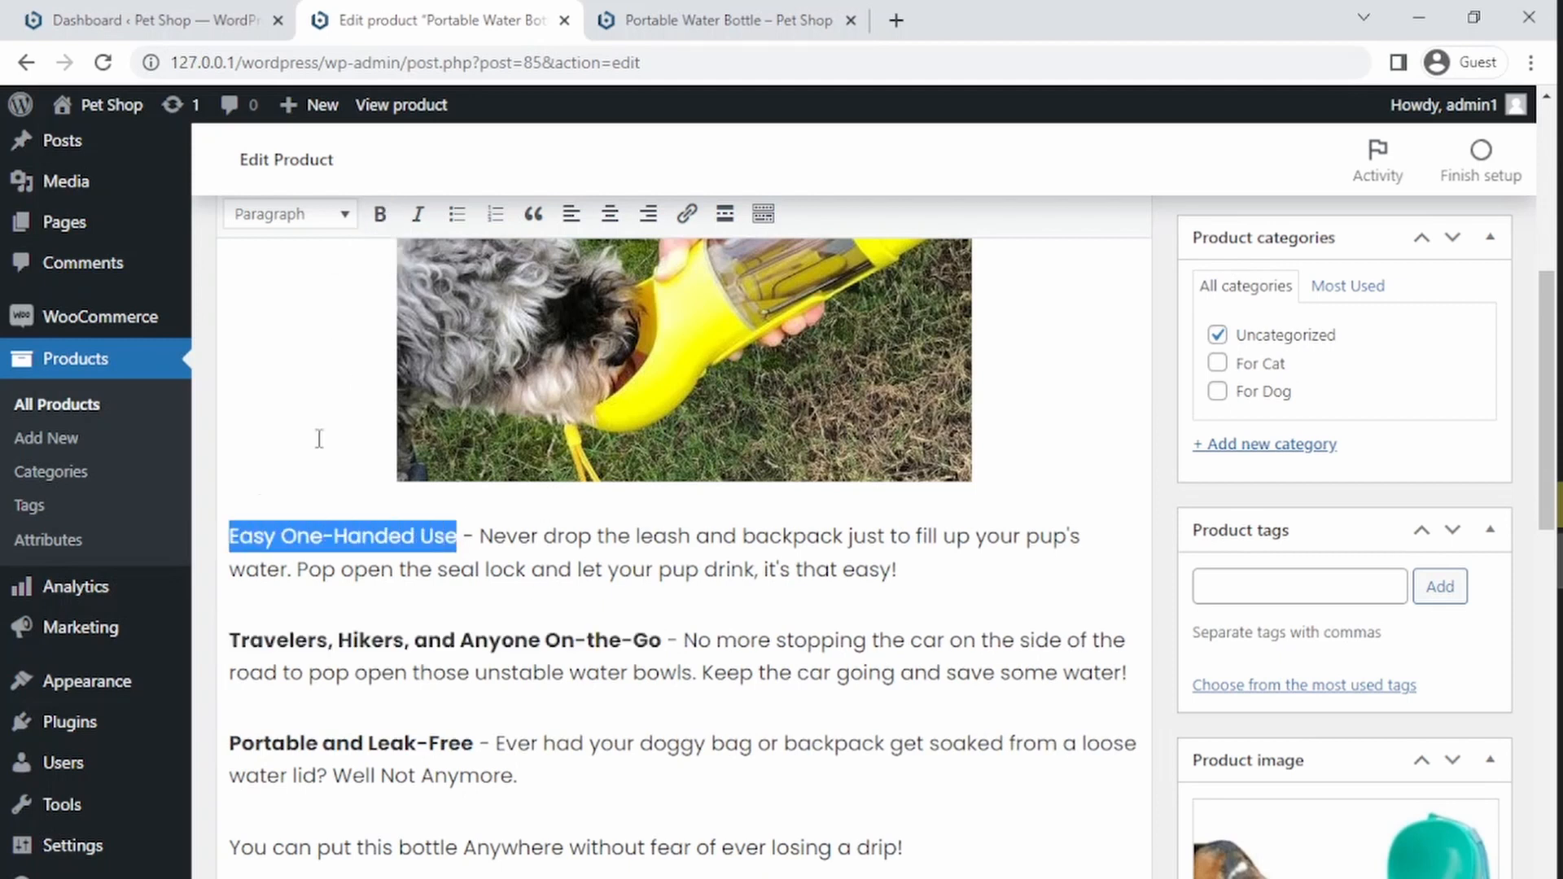
pyautogui.click(379, 214)
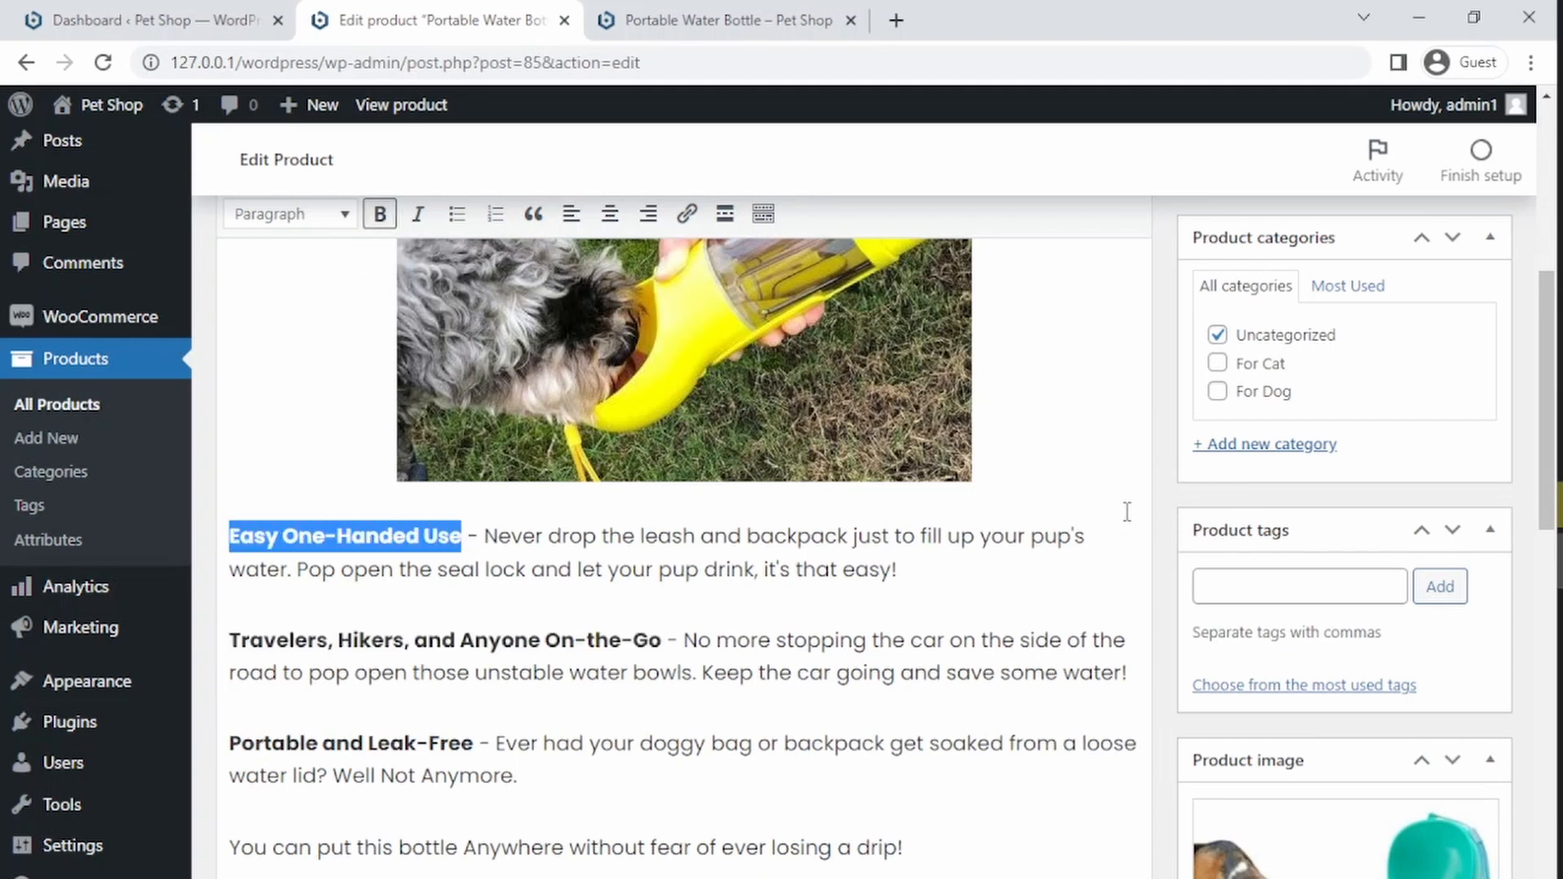
pyautogui.scroll(-15, 1492, 467)
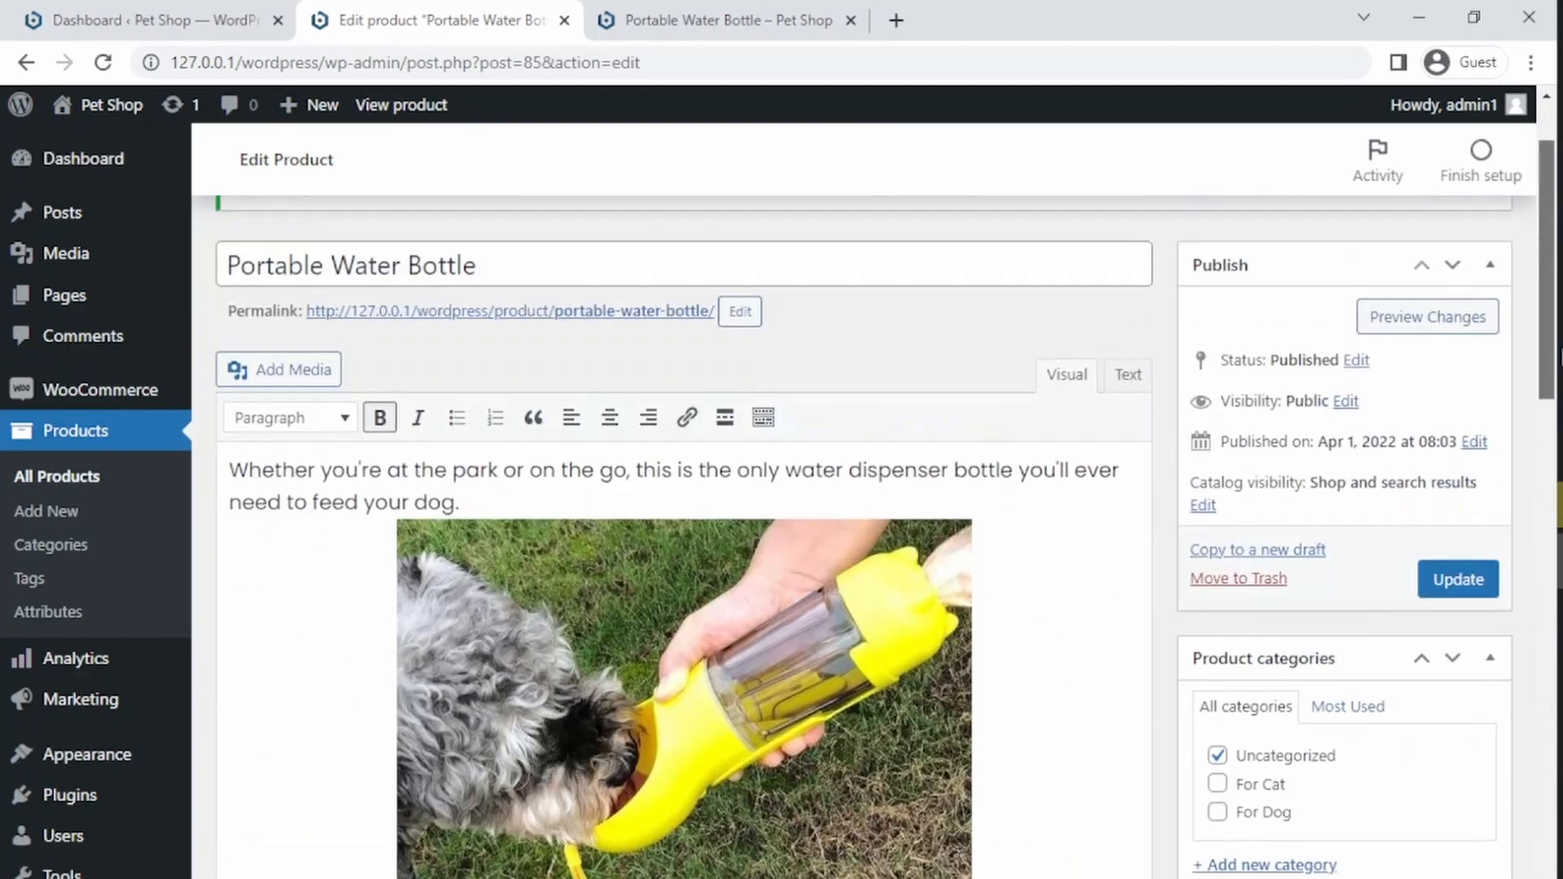
pyautogui.click(1454, 578)
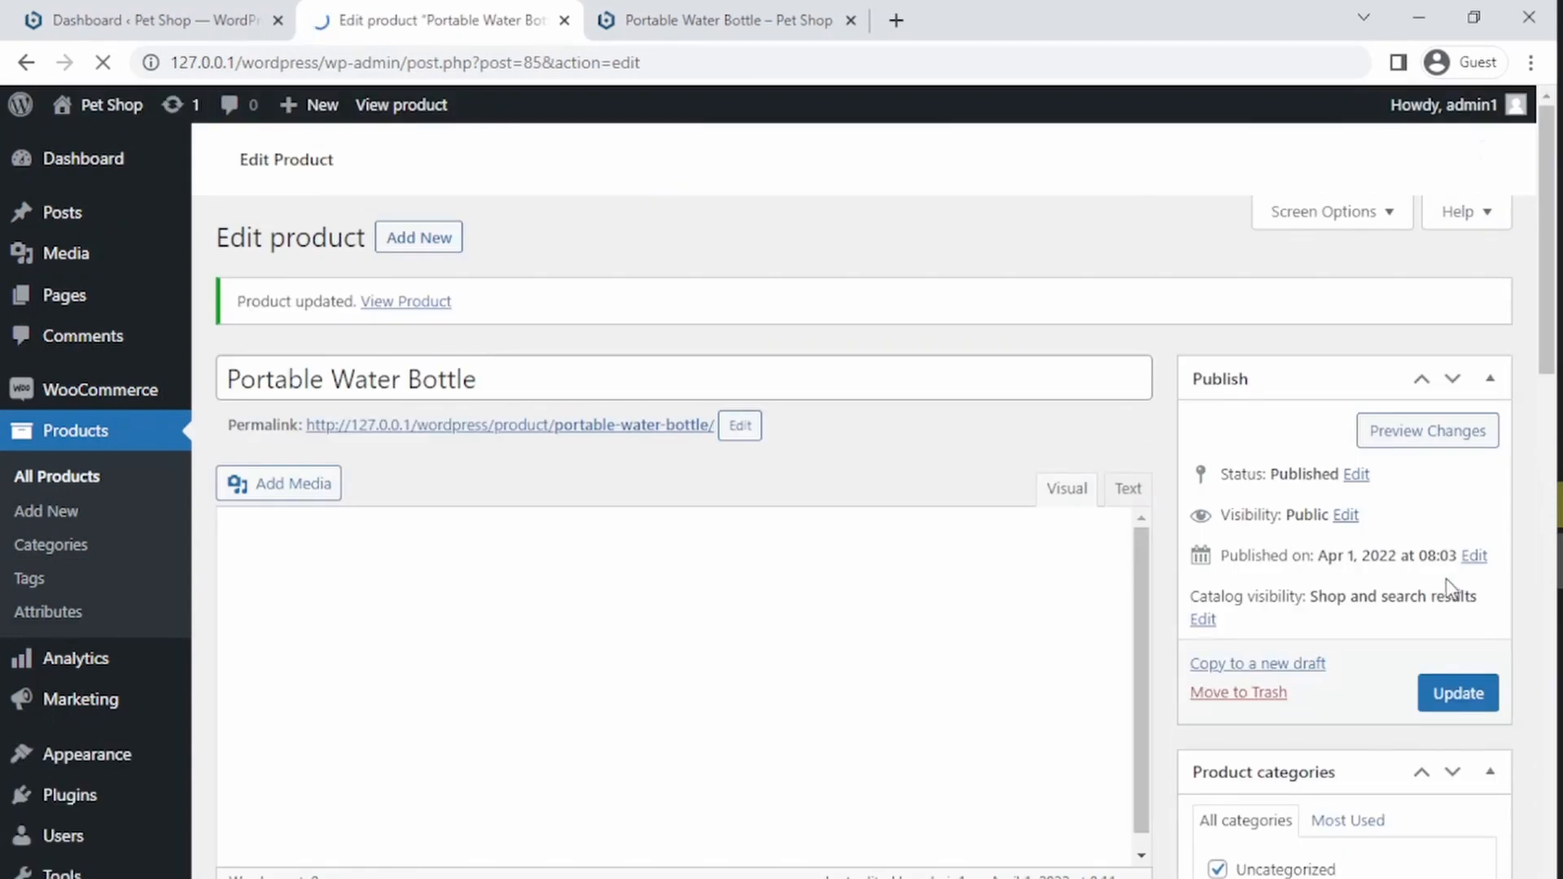
# Step: Reload the product page and review the short description, the Description tab and the Reviews tab
pyautogui.click(669, 8)
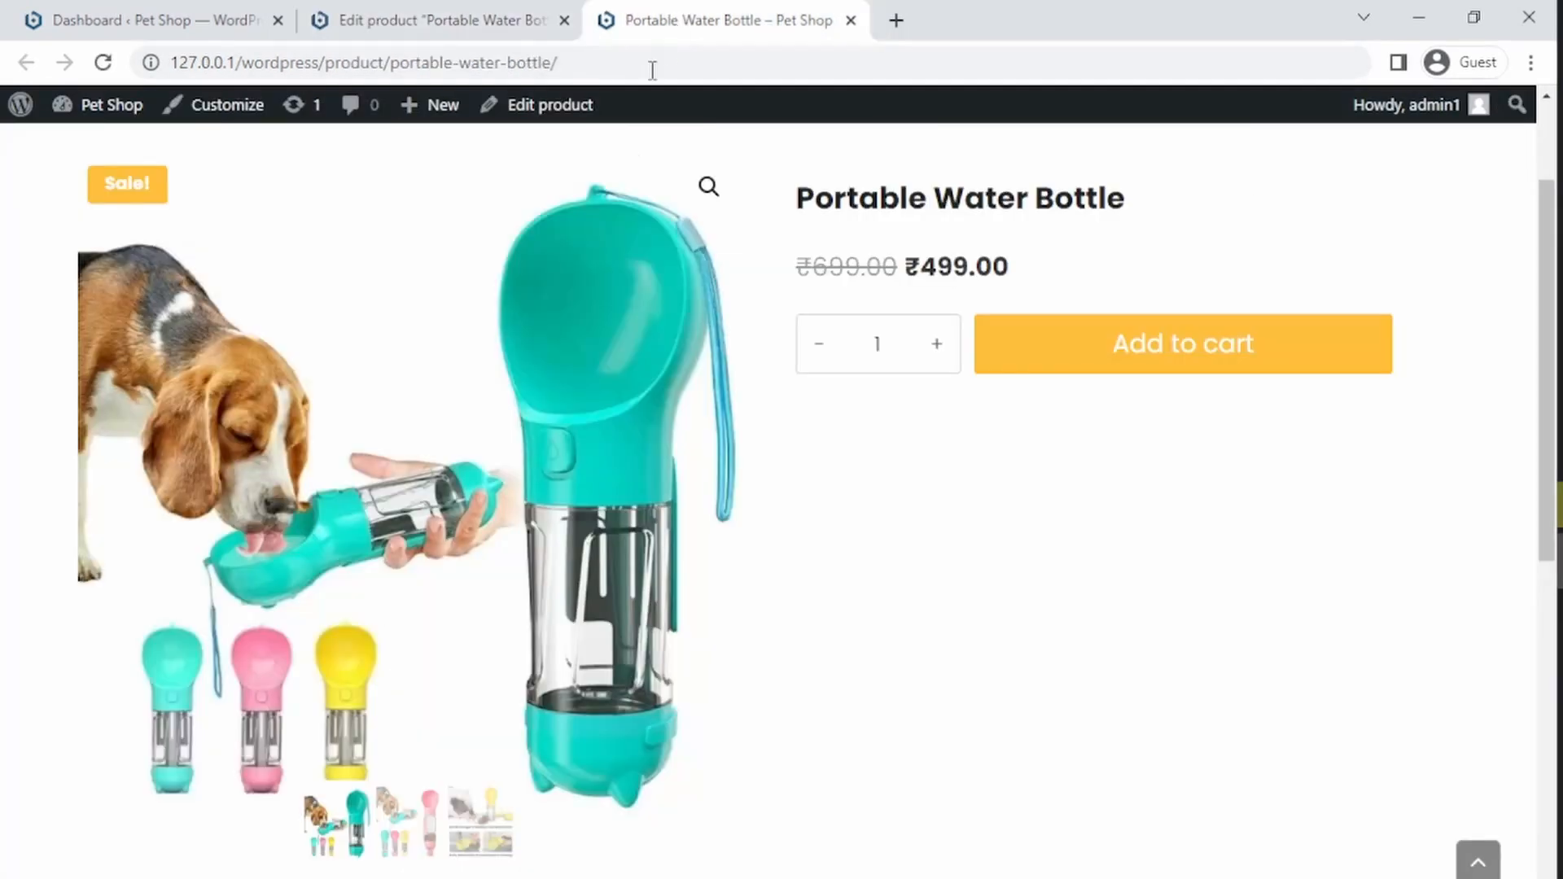
pyautogui.click(643, 64)
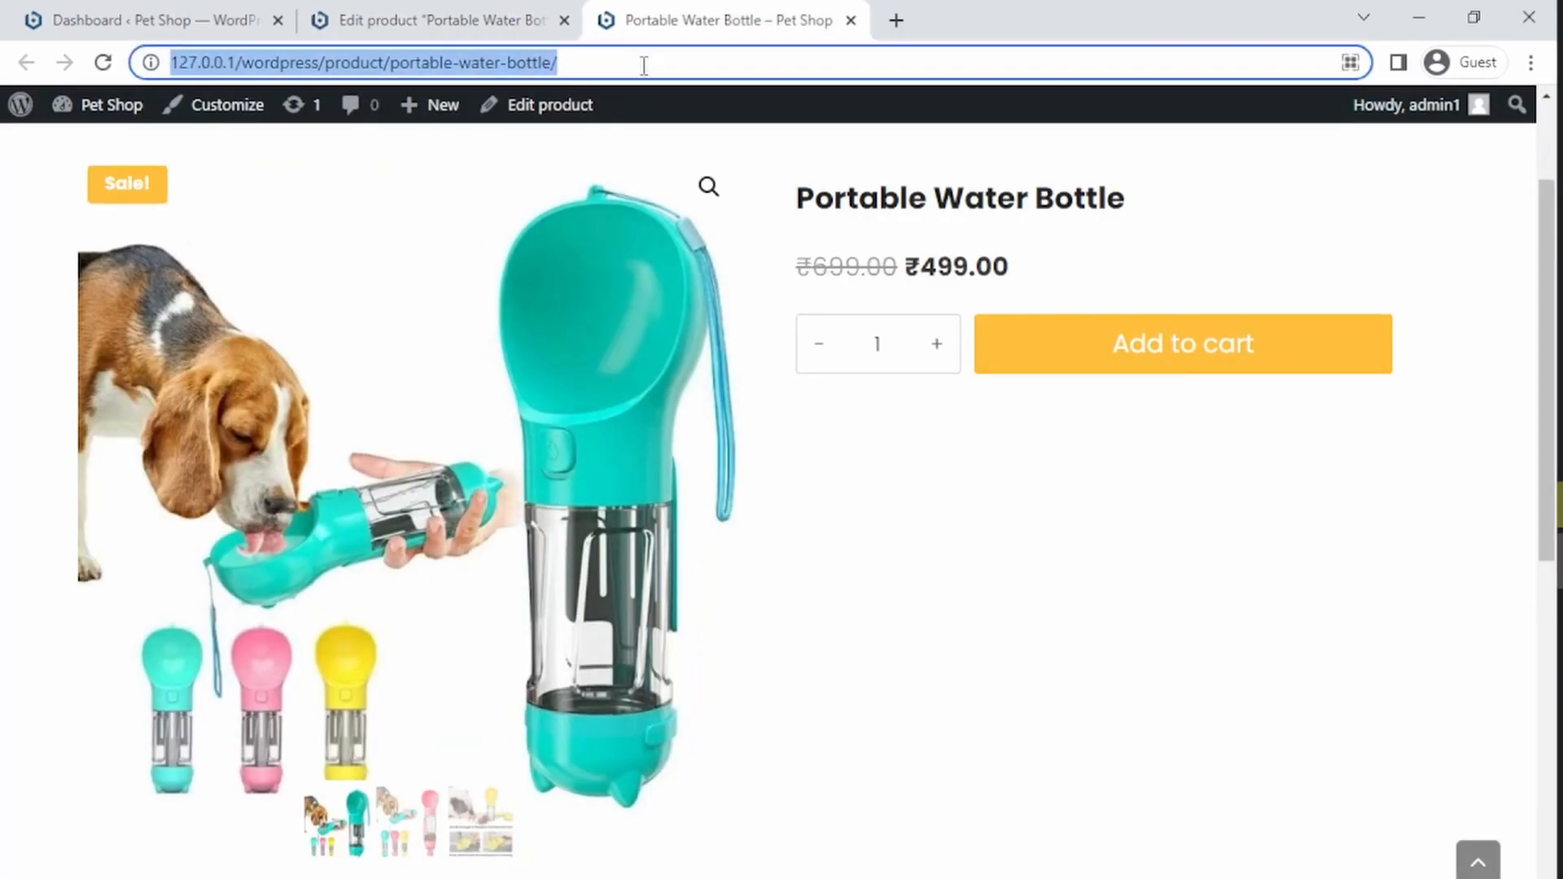
pyautogui.press('Return')
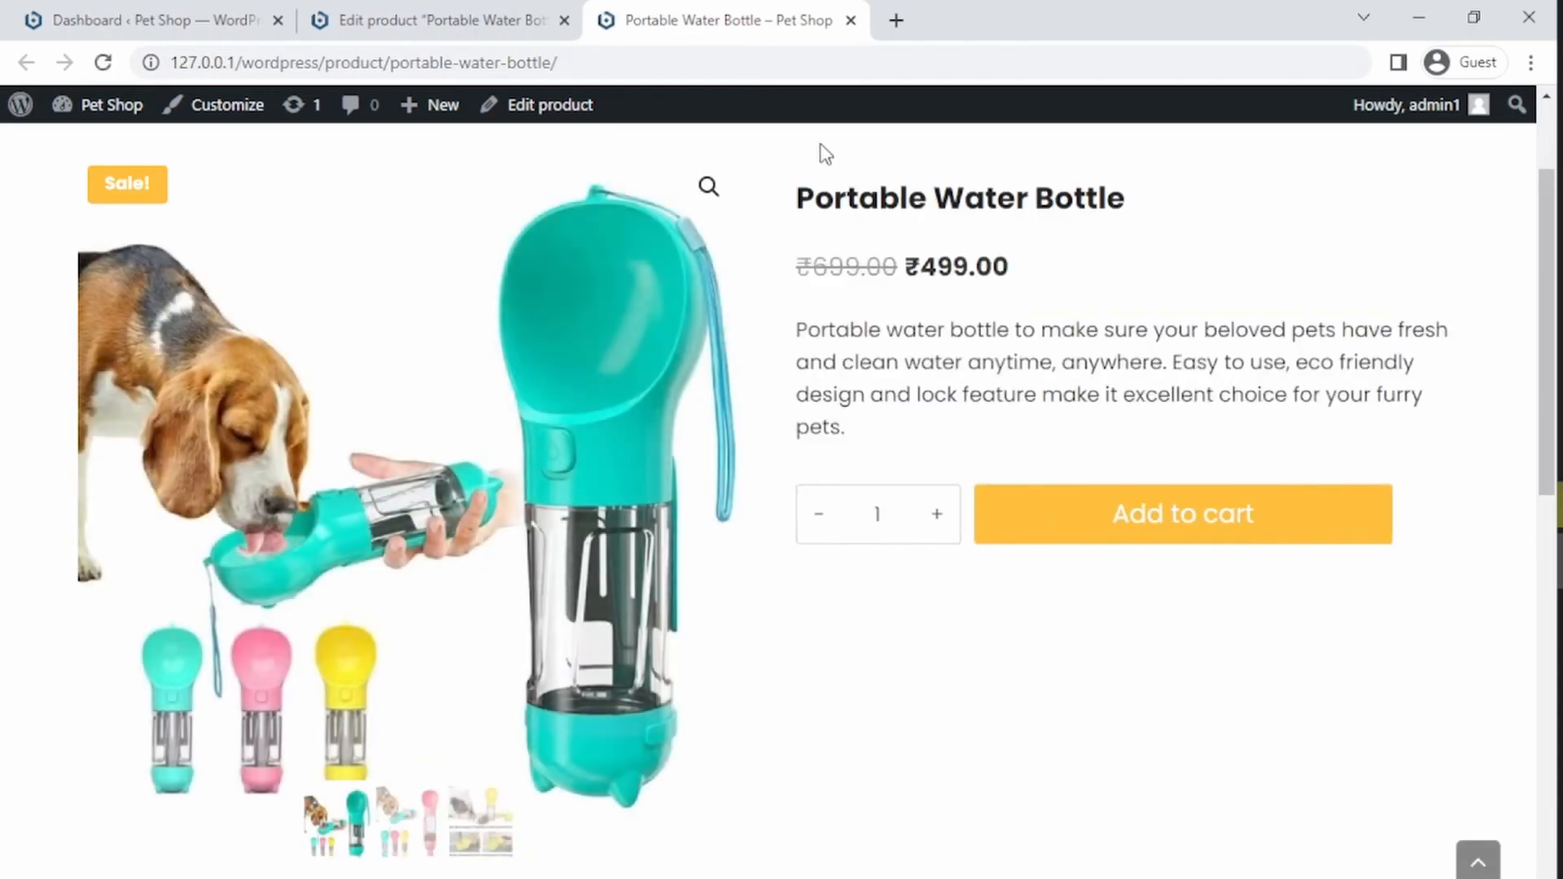
pyautogui.moveTo(1550, 375); pyautogui.dragTo(1535, 277)
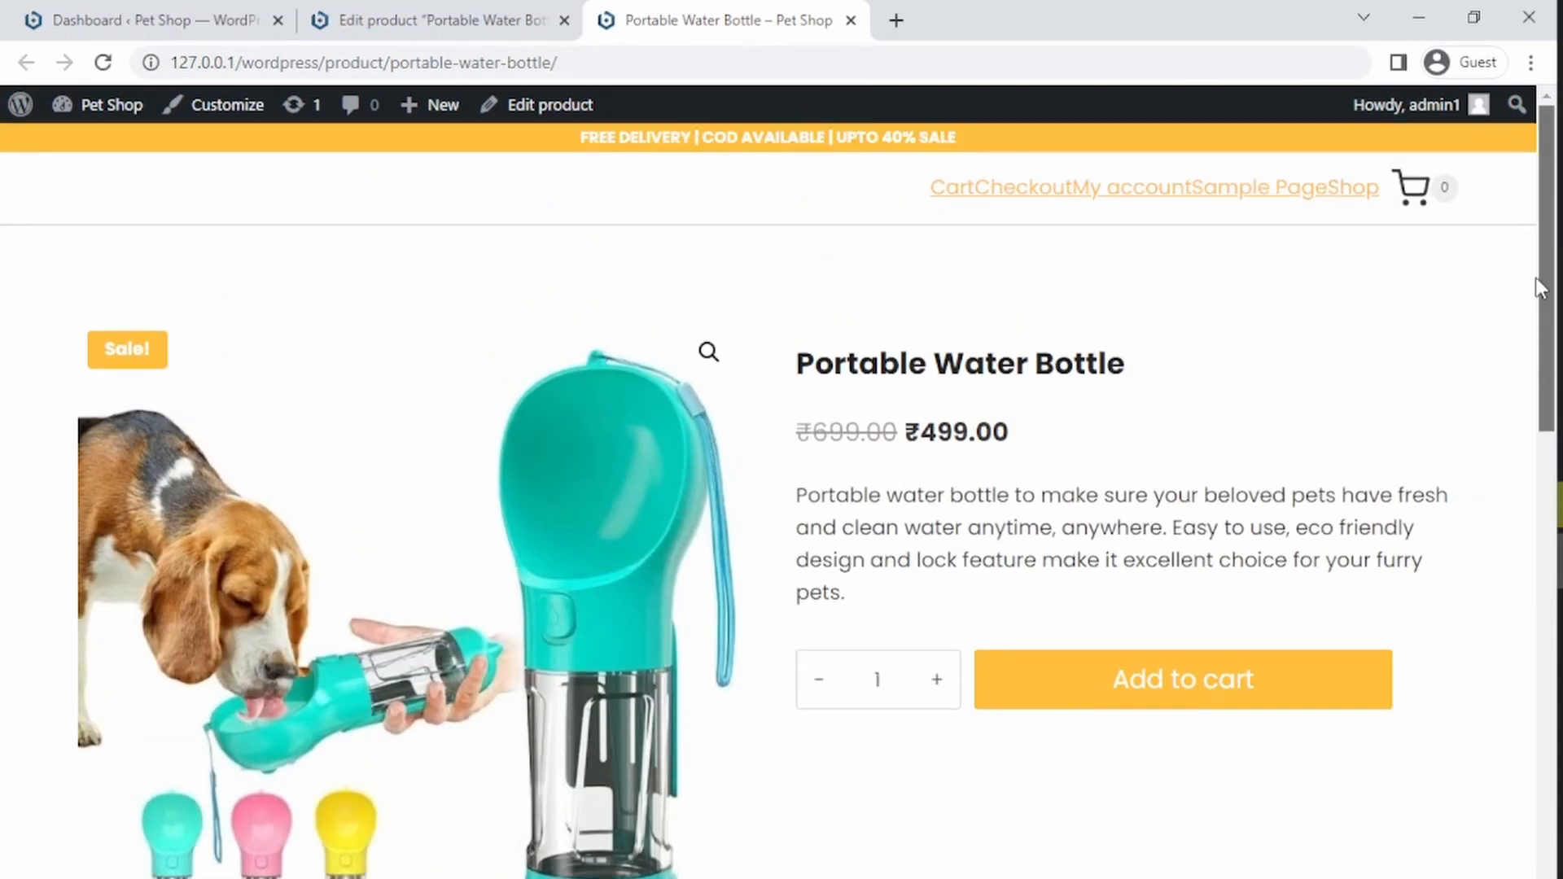
pyautogui.moveTo(790, 494); pyautogui.dragTo(987, 600)
pyautogui.click(869, 583)
pyautogui.moveTo(1551, 420); pyautogui.dragTo(1538, 746)
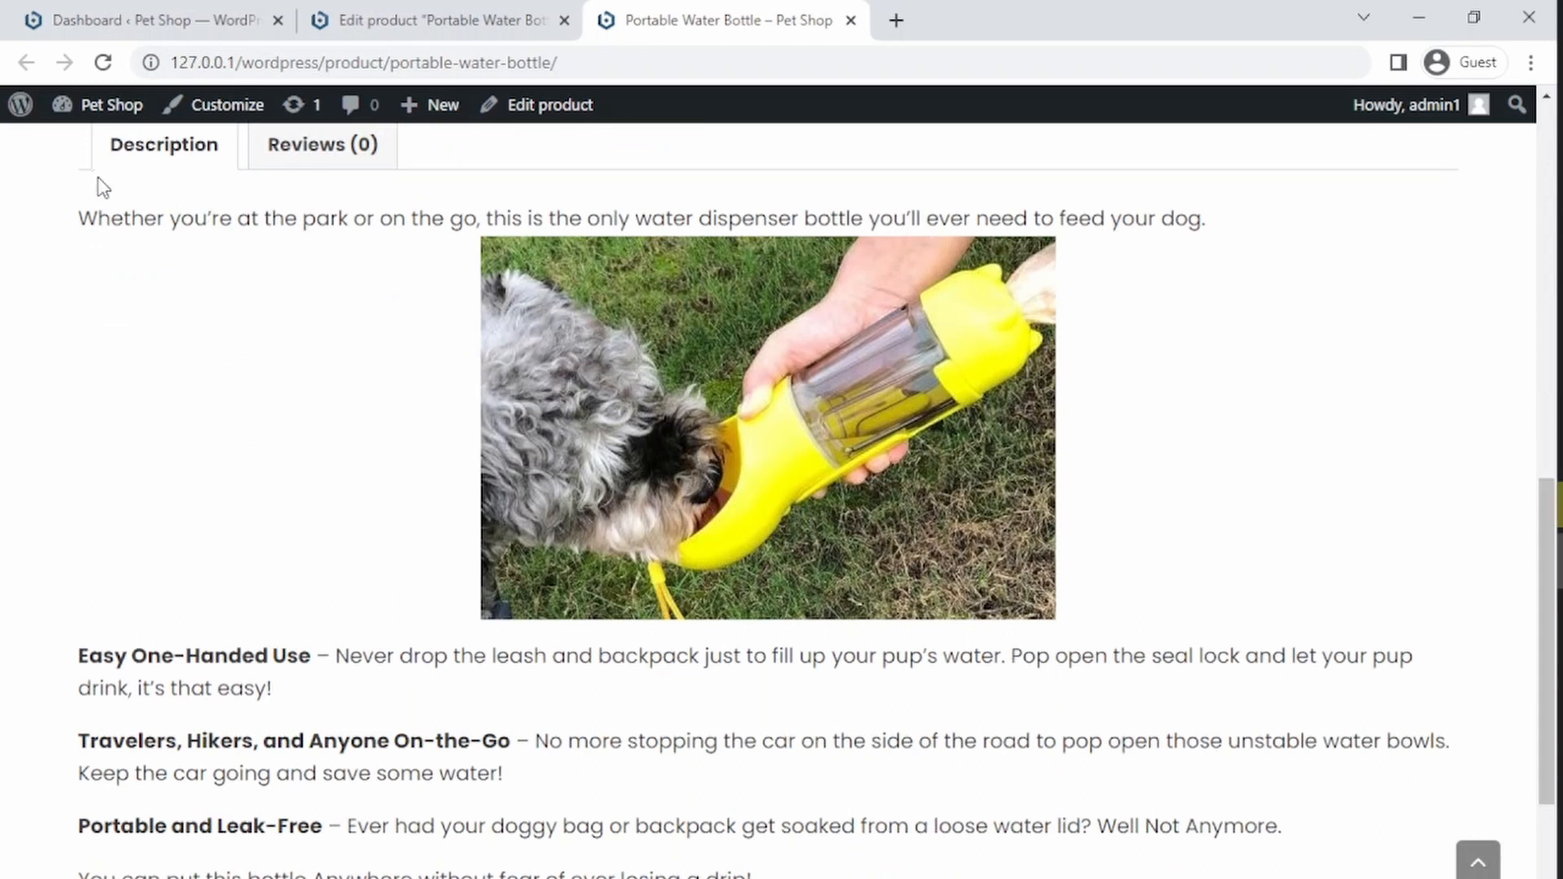
pyautogui.click(326, 149)
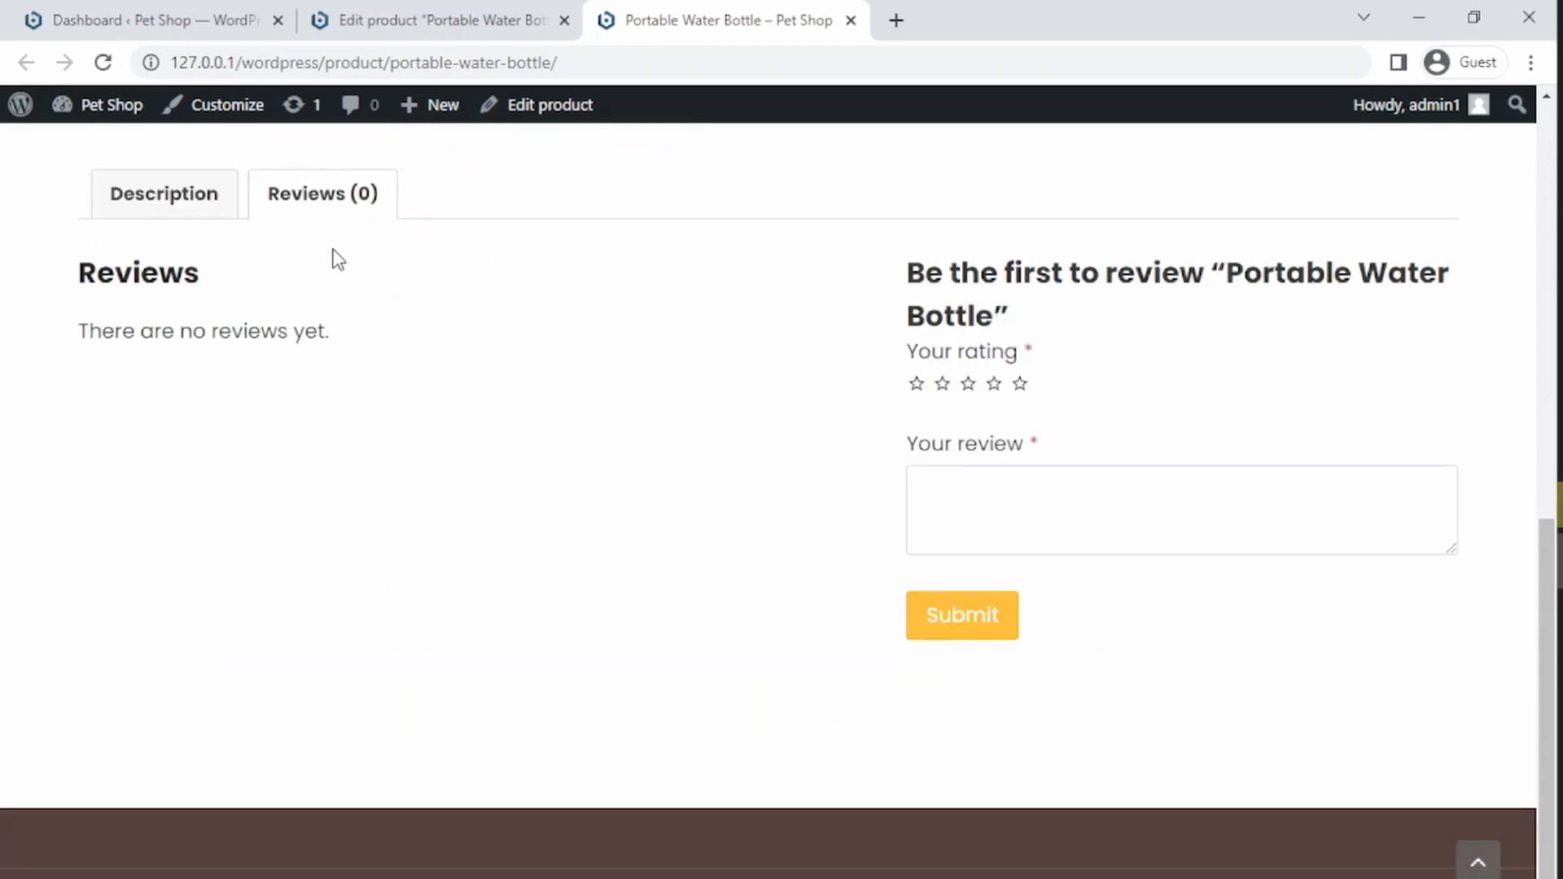
# Step: Open the Description tab on the product page and scroll through its content
pyautogui.click(130, 200)
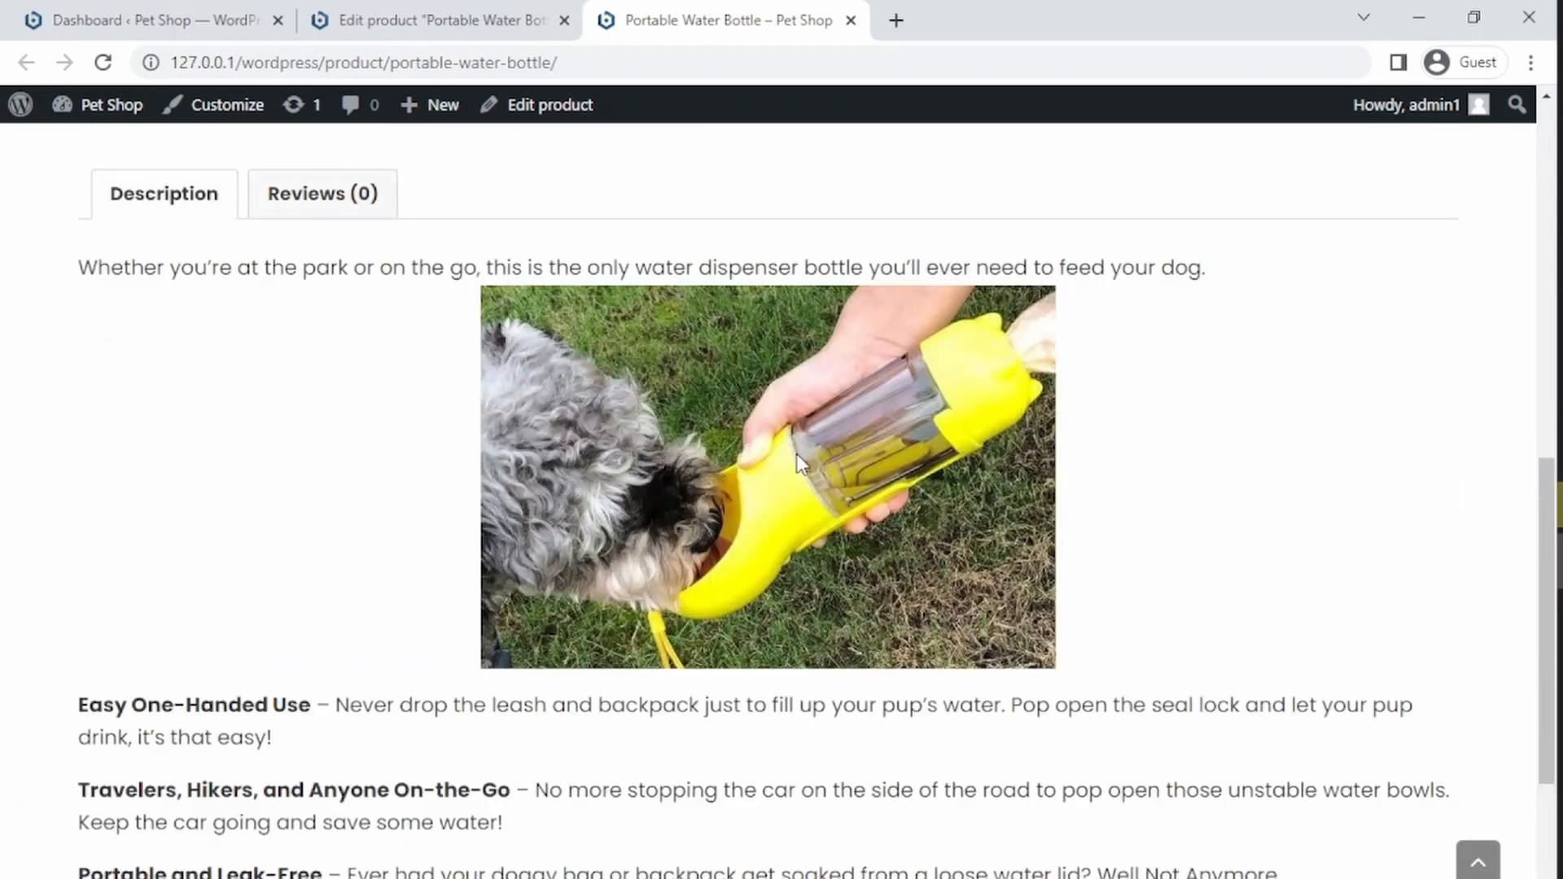
pyautogui.moveTo(1540, 513); pyautogui.dragTo(1540, 703)
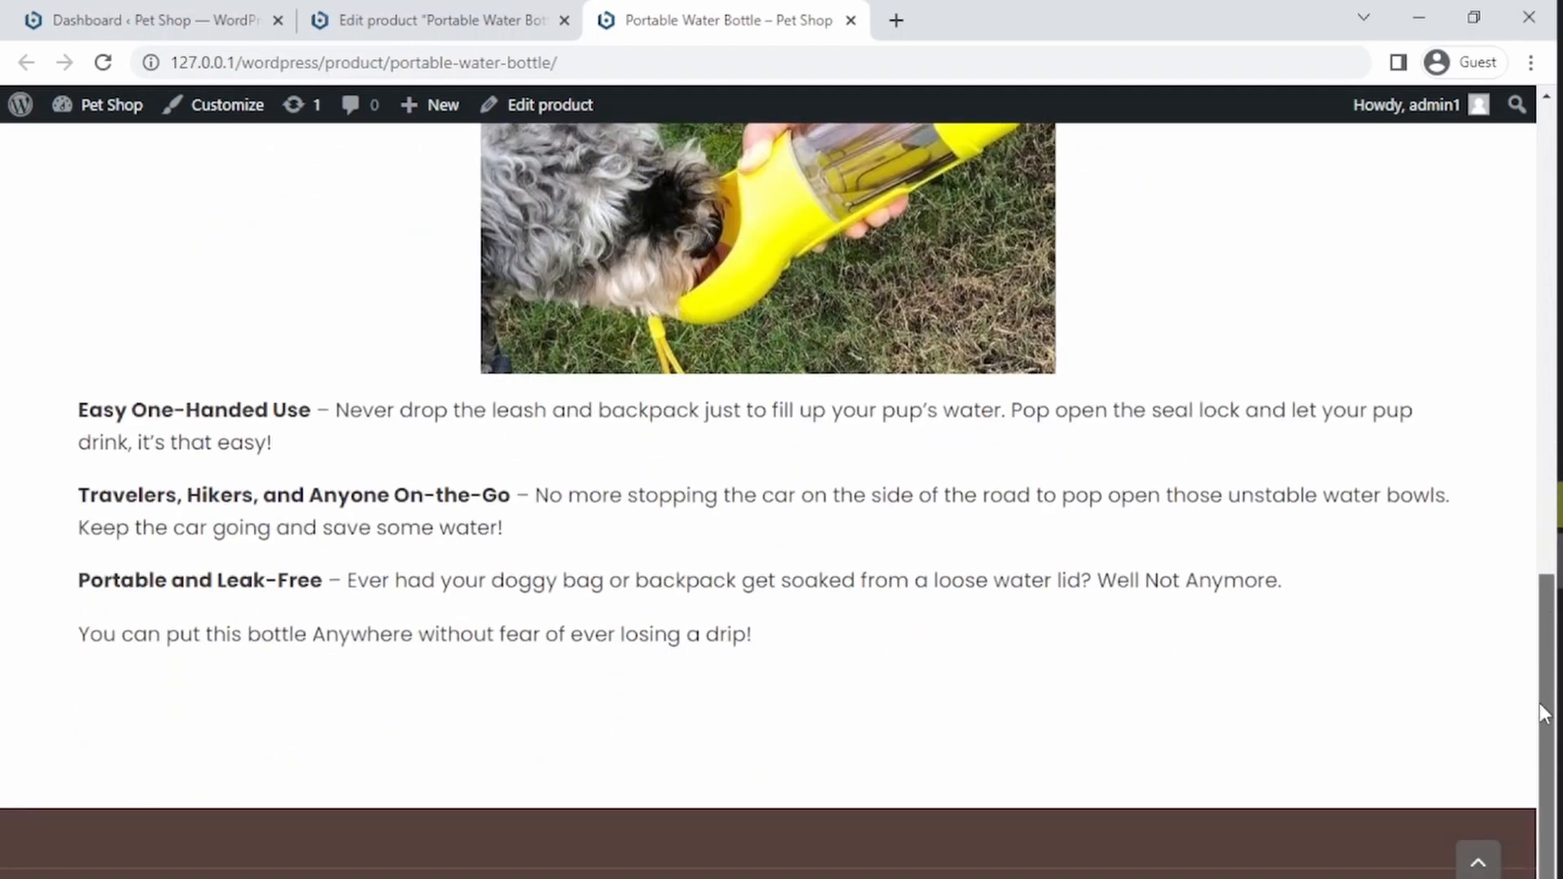
pyautogui.moveTo(1541, 643); pyautogui.dragTo(1541, 459)
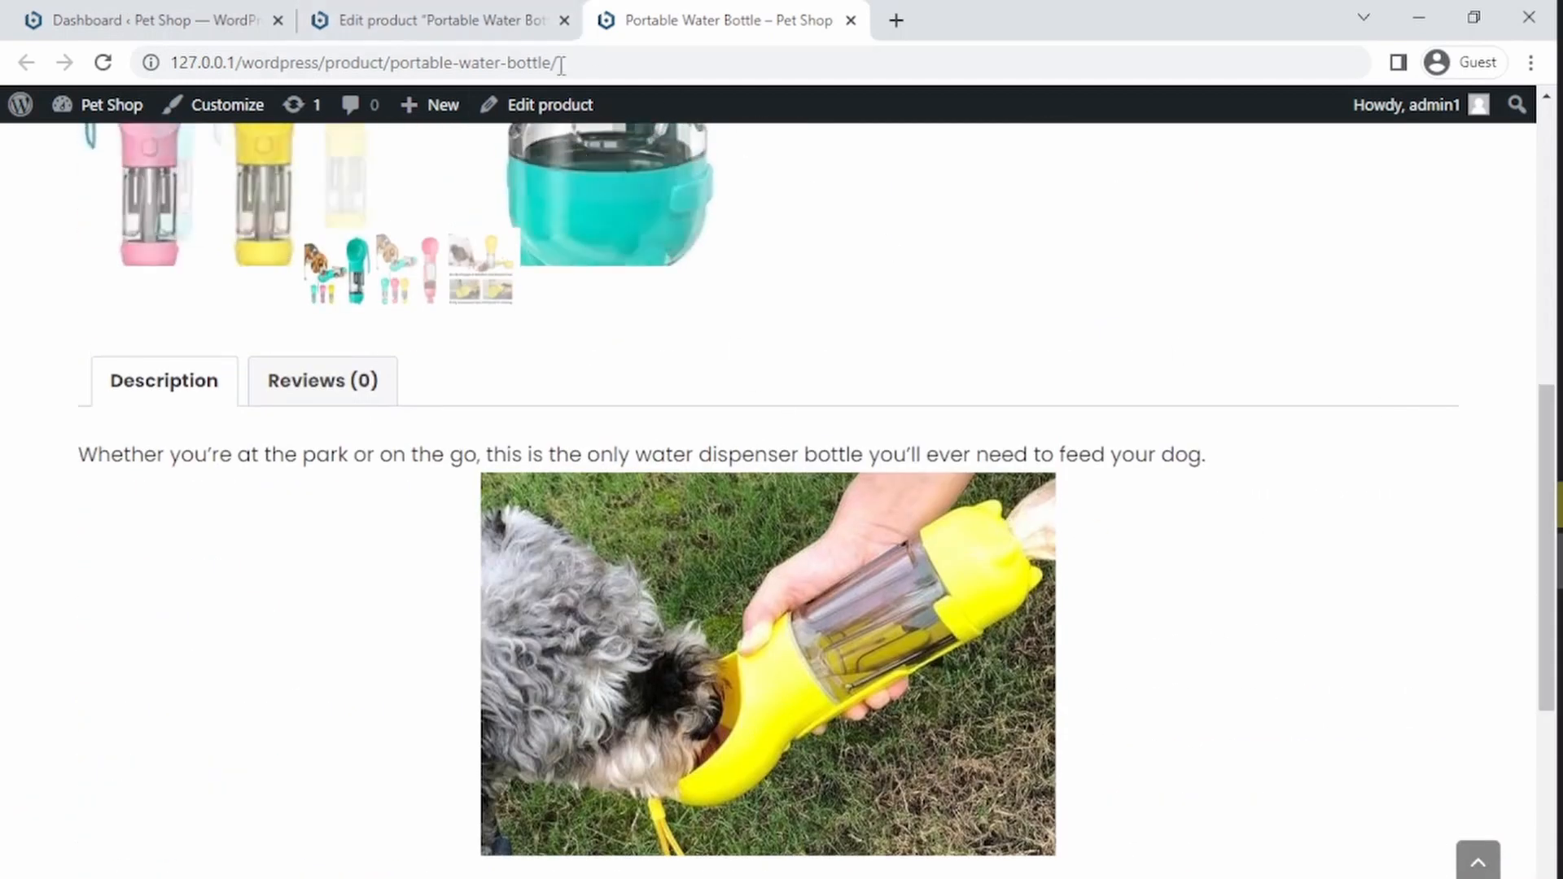
# Step: Back in the product editor, add a new empty line after the last description paragraph
pyautogui.click(533, 20)
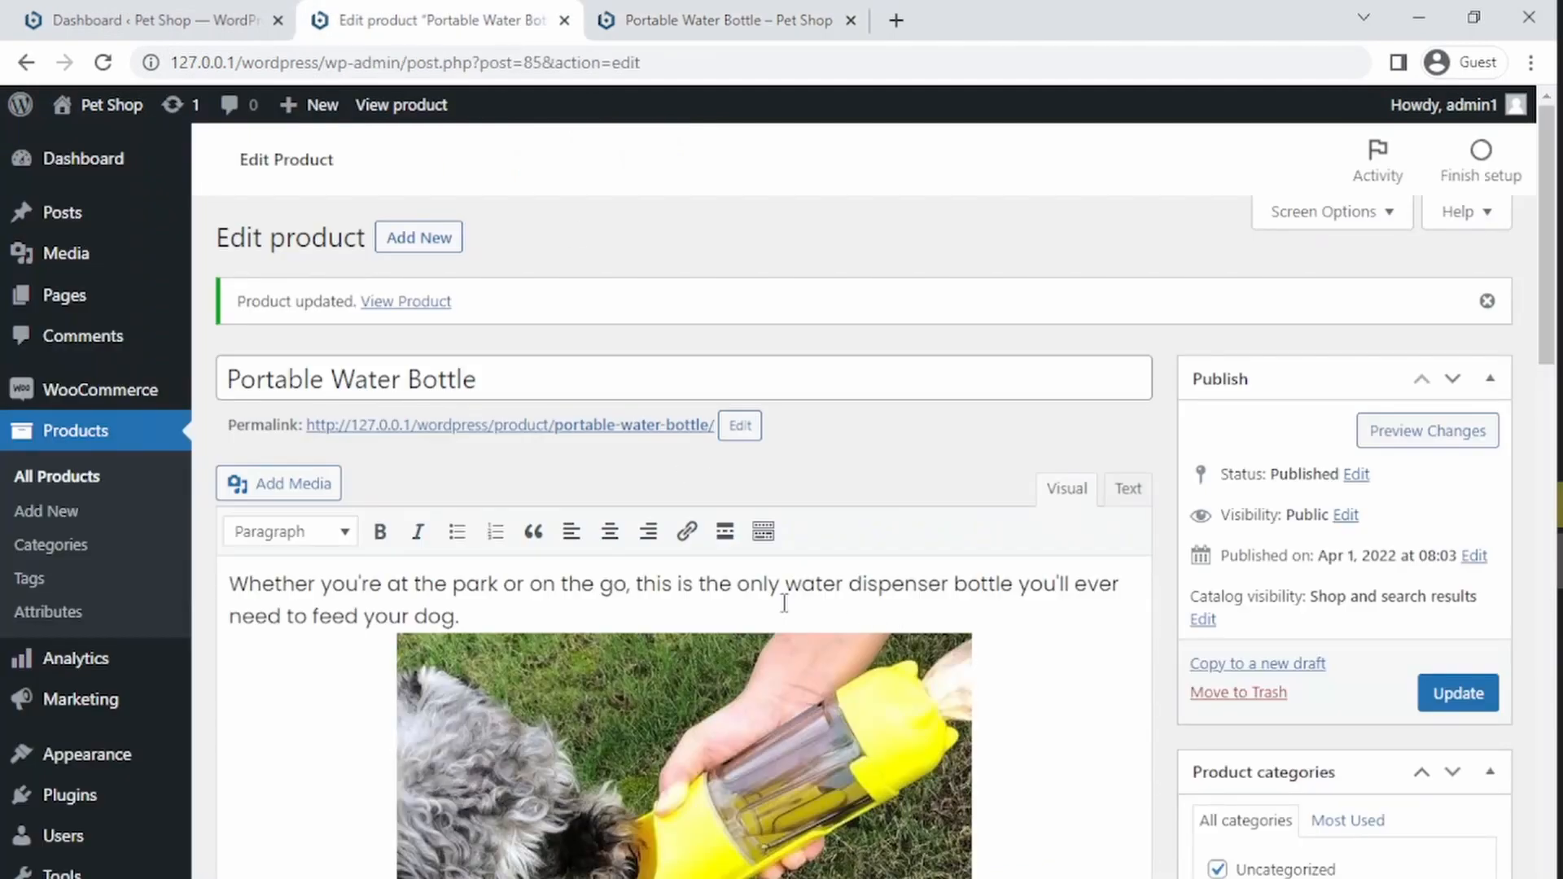
pyautogui.scroll(-3, 784, 602)
pyautogui.press('BackSpace')
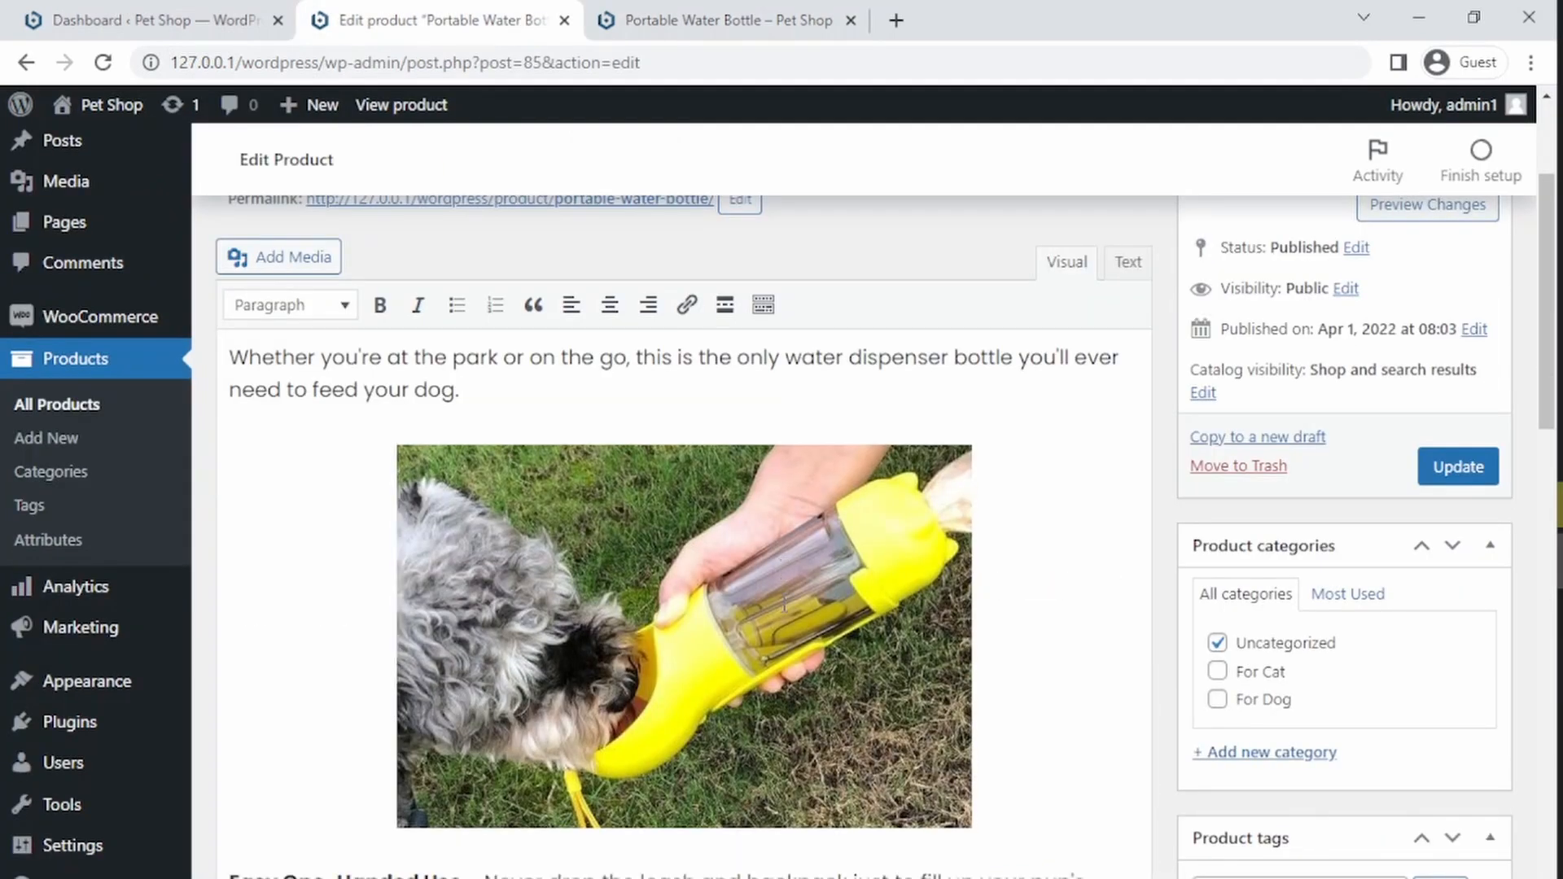
pyautogui.scroll(-8, 1513, 563)
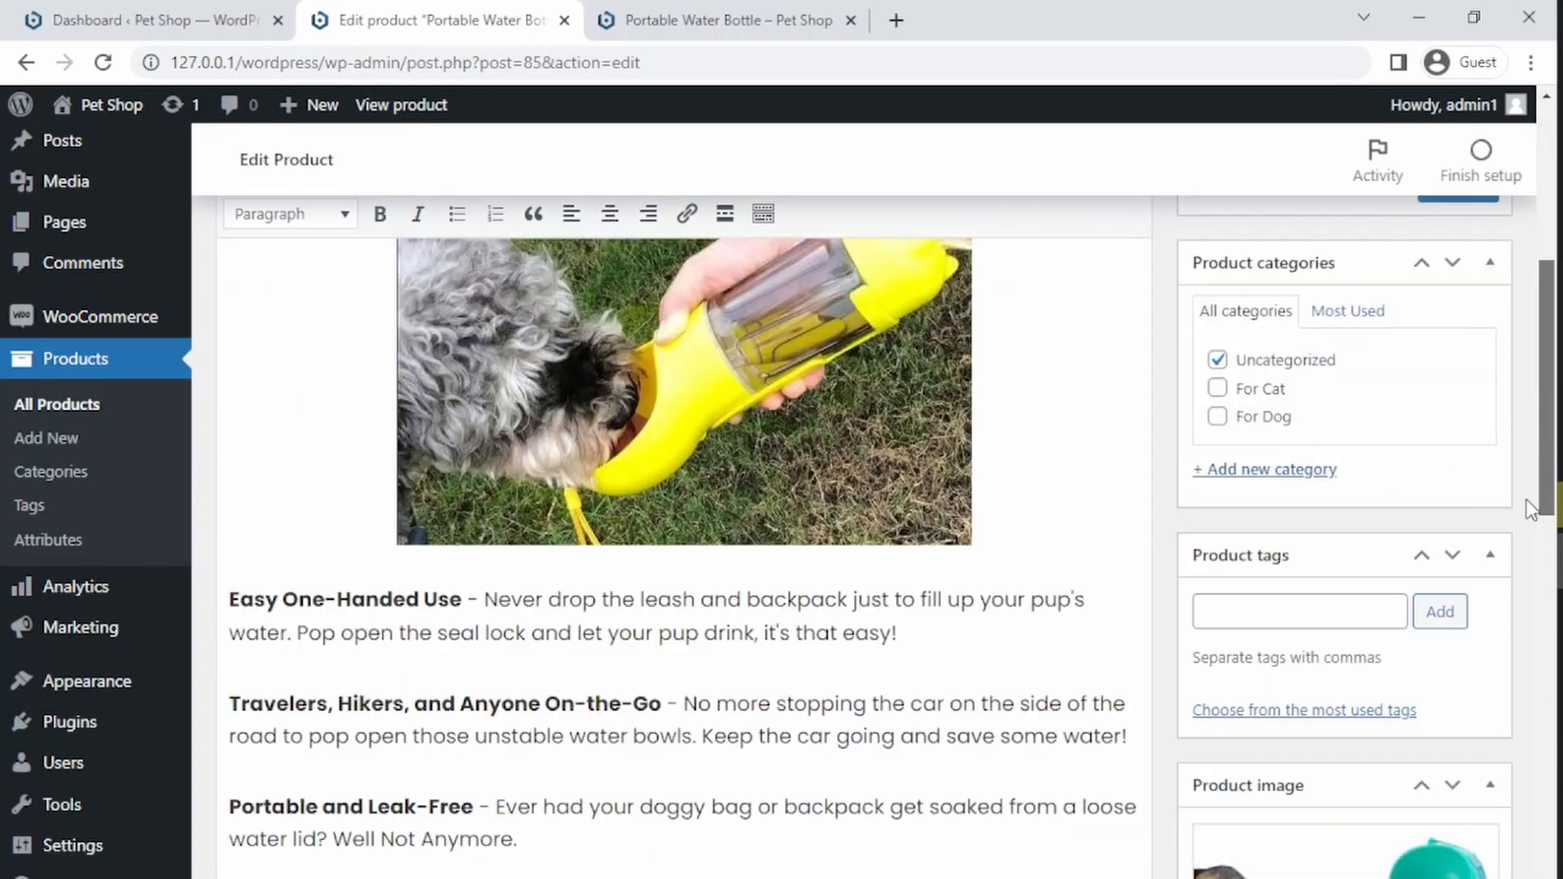
pyautogui.scroll(1, 758, 653)
pyautogui.scroll(-7, 684, 635)
pyautogui.scroll(3, 700, 589)
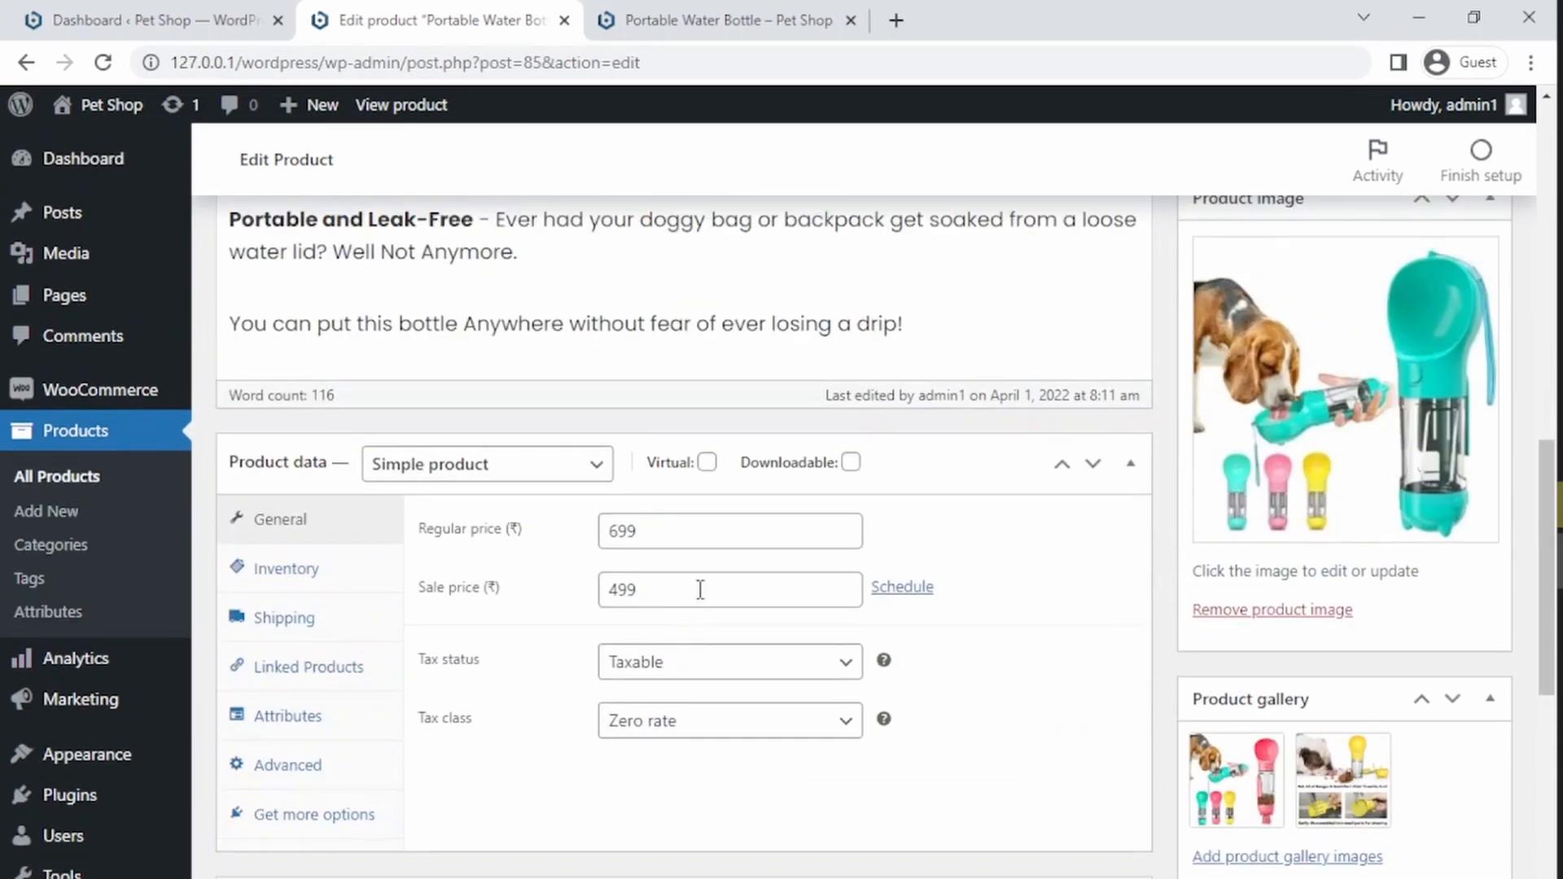
pyautogui.press('Return')
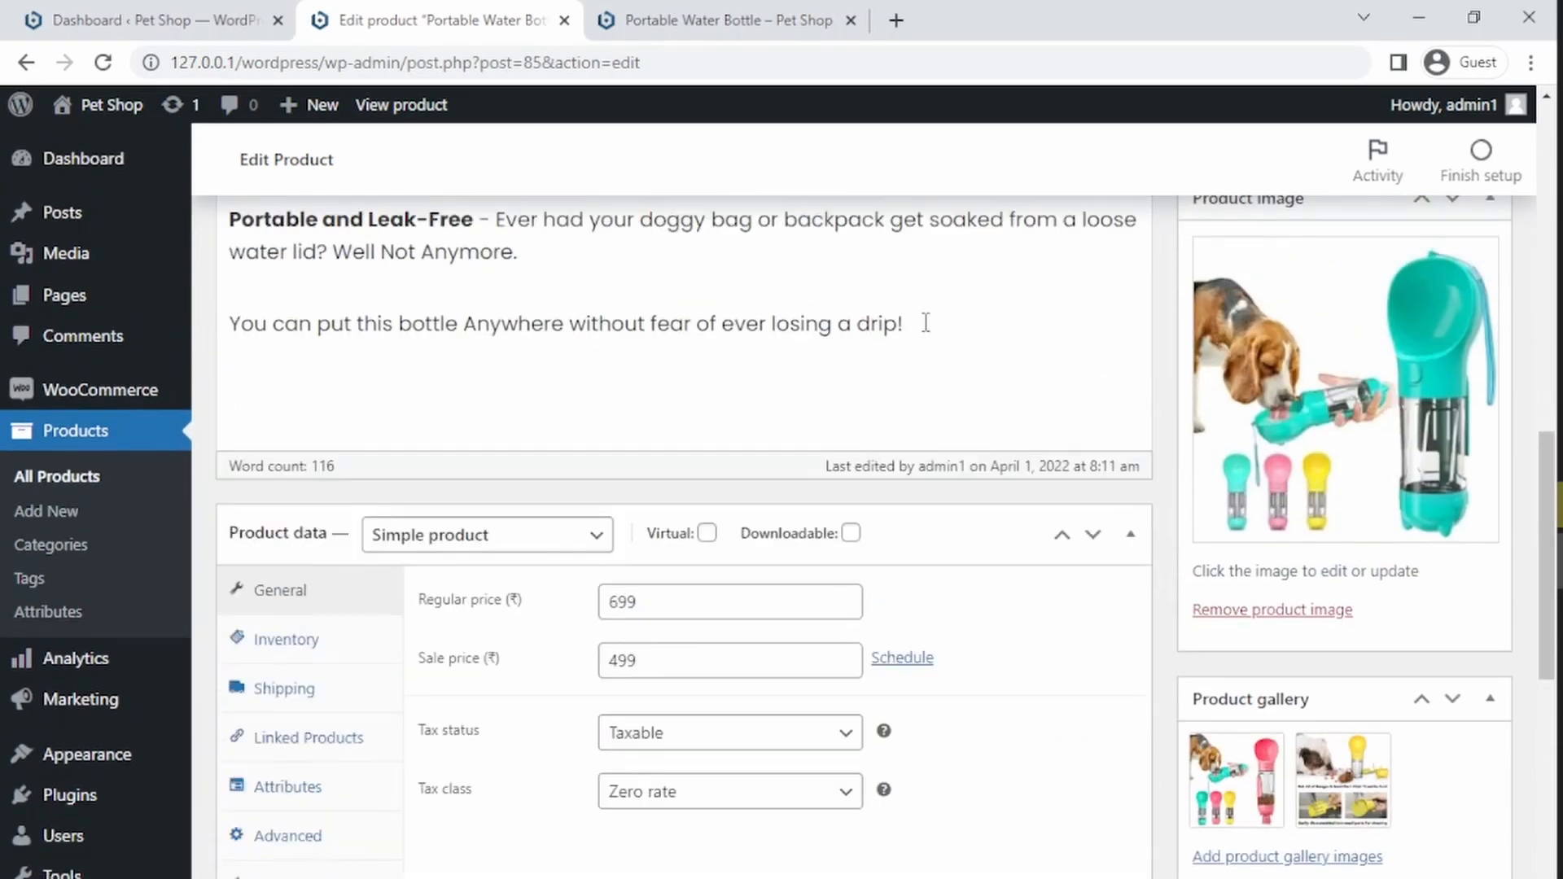
# Step: Insert the dog-walking and backpack image from the Media Library at the end of the description
pyautogui.moveTo(1545, 491); pyautogui.dragTo(1552, 346)
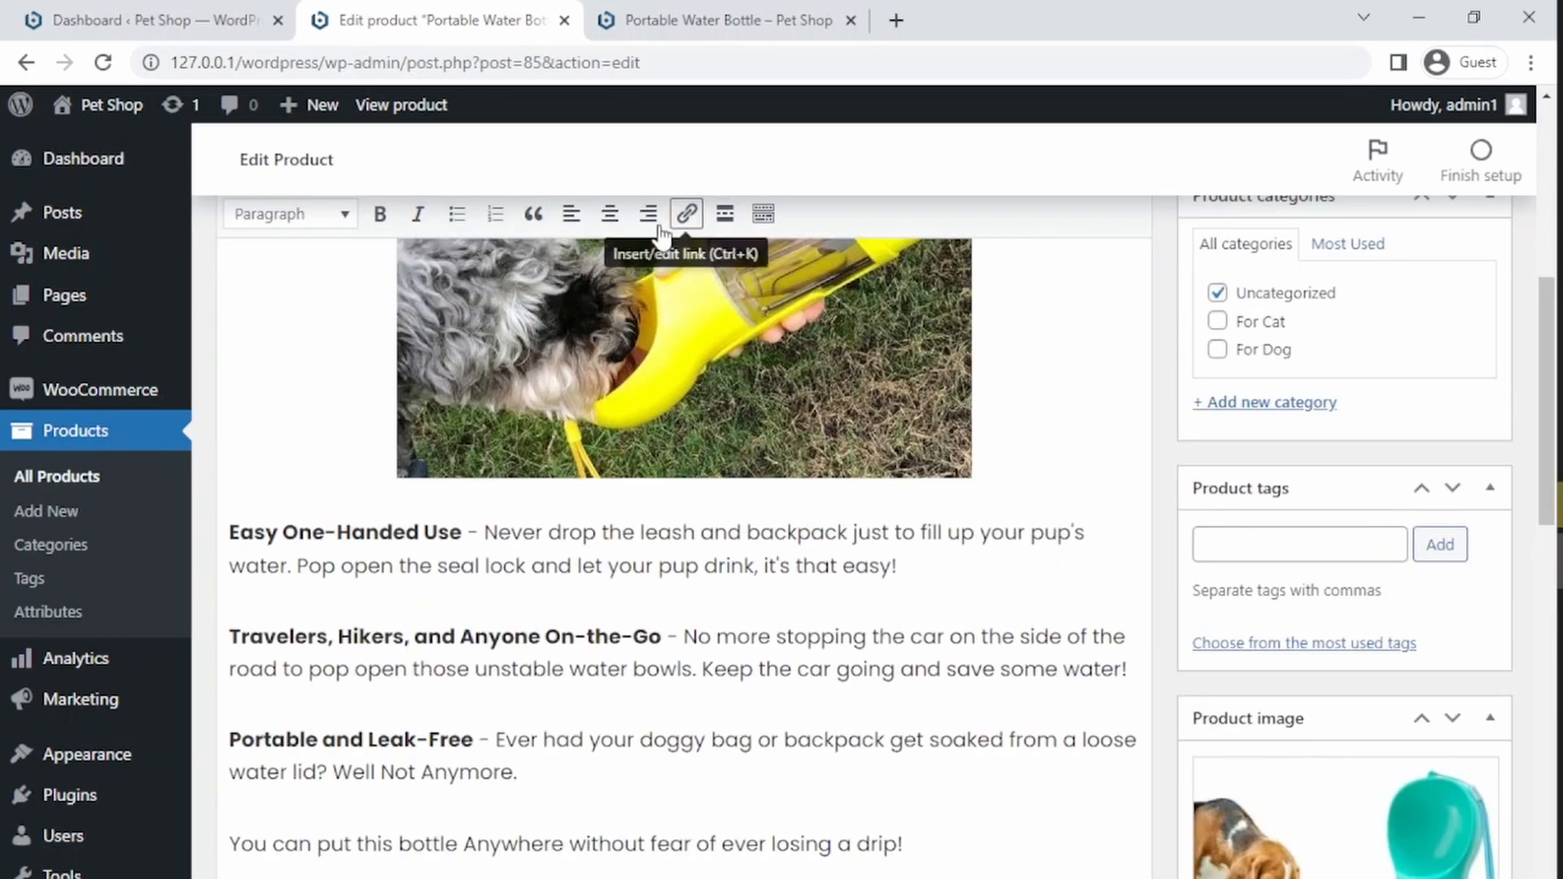
pyautogui.scroll(7, 1535, 448)
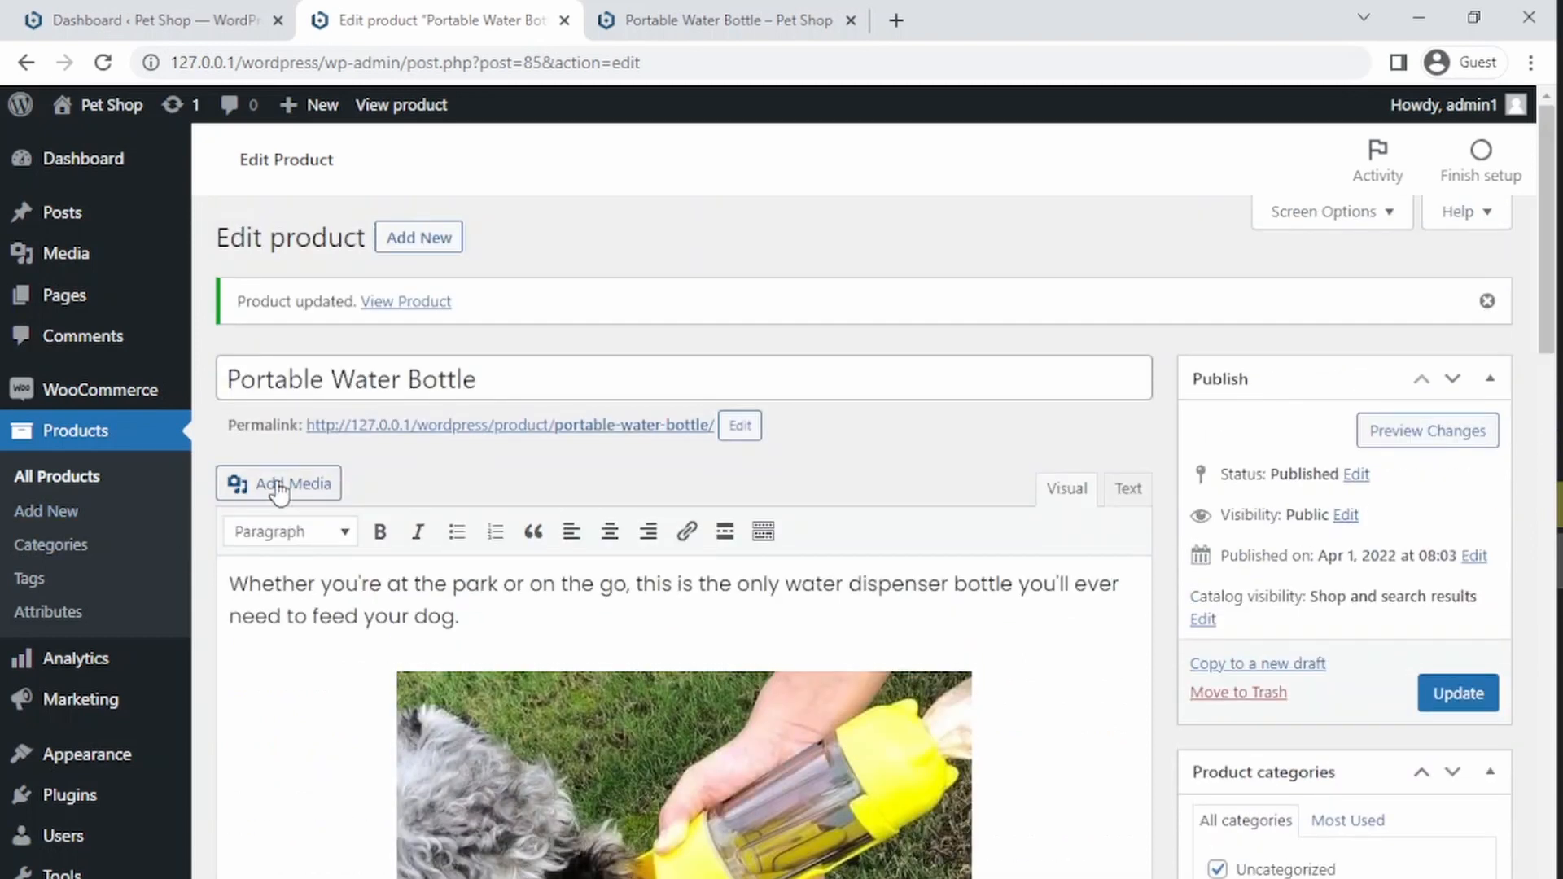
pyautogui.click(274, 483)
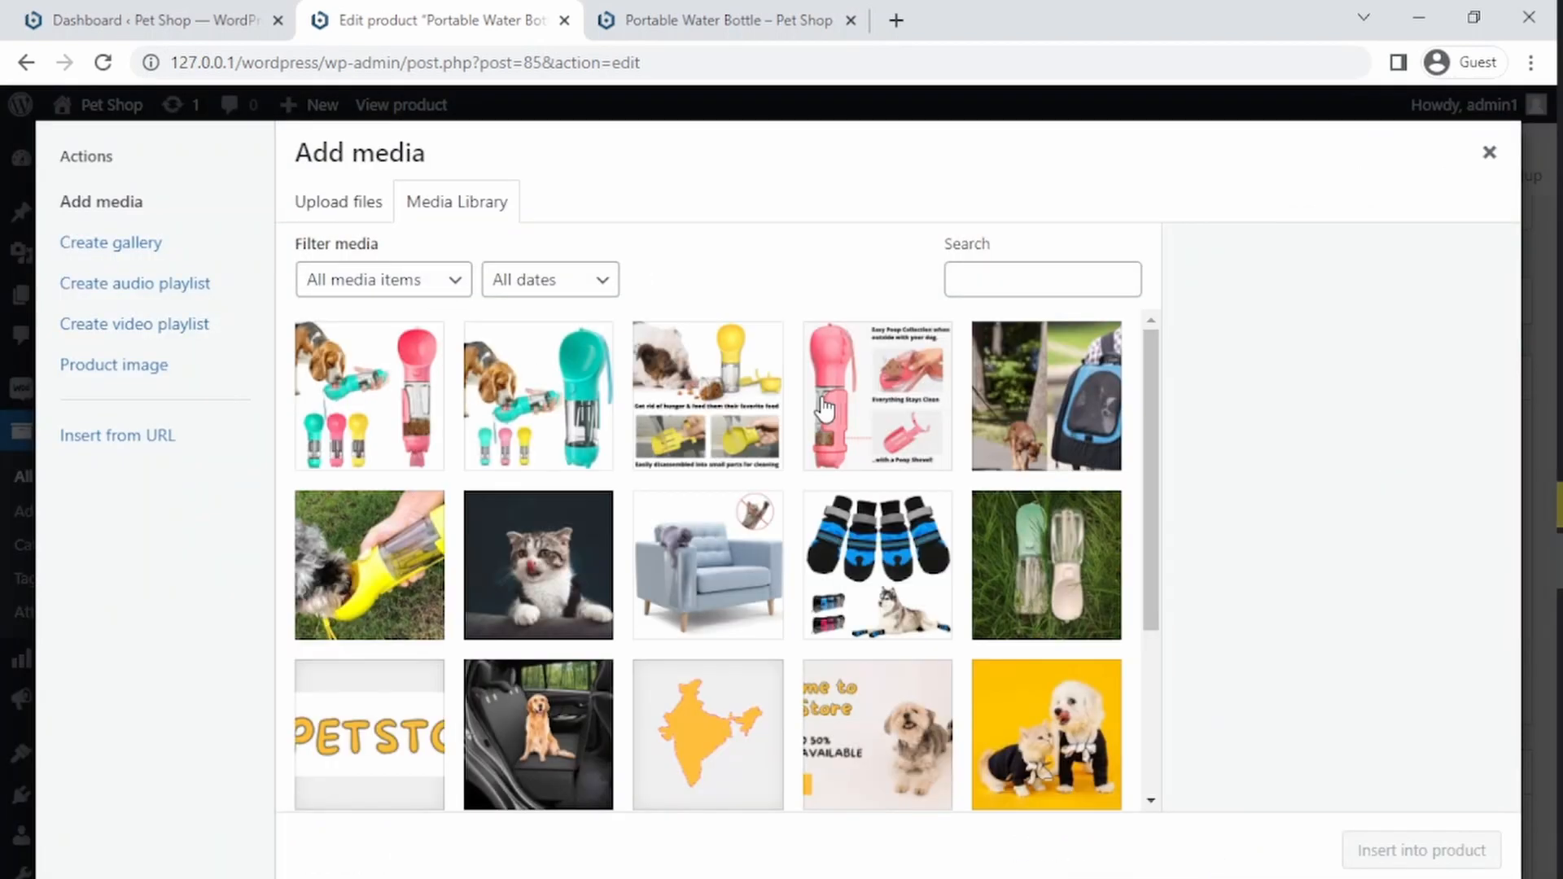
pyautogui.click(1011, 437)
pyautogui.click(1361, 850)
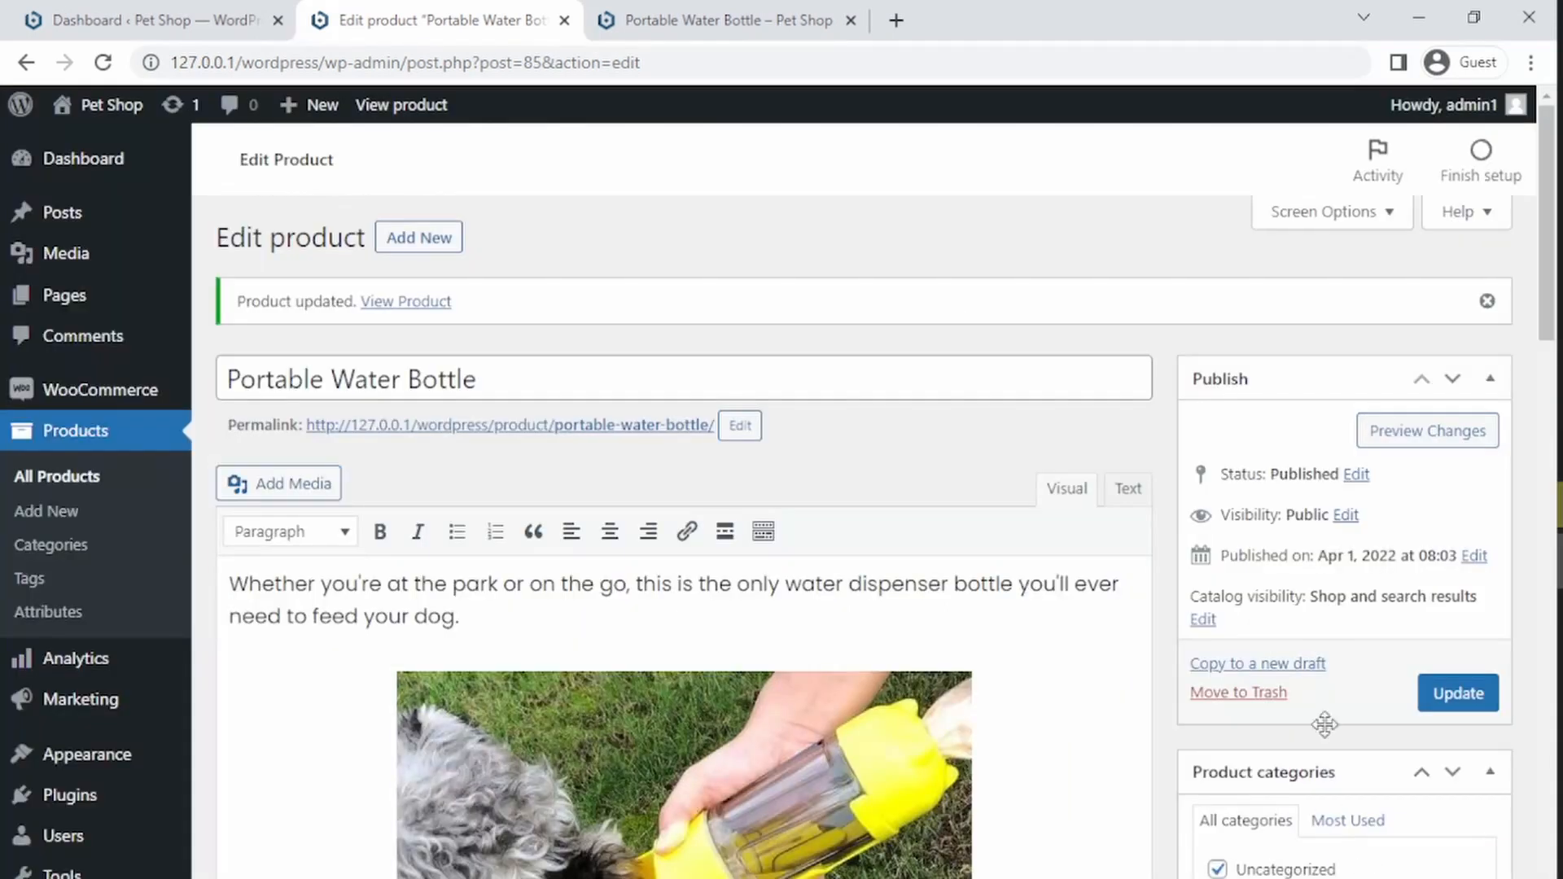
# Step: Set the new image's size to Full Size – 480 × 247 and center-align it
pyautogui.moveTo(1540, 302); pyautogui.dragTo(1555, 630)
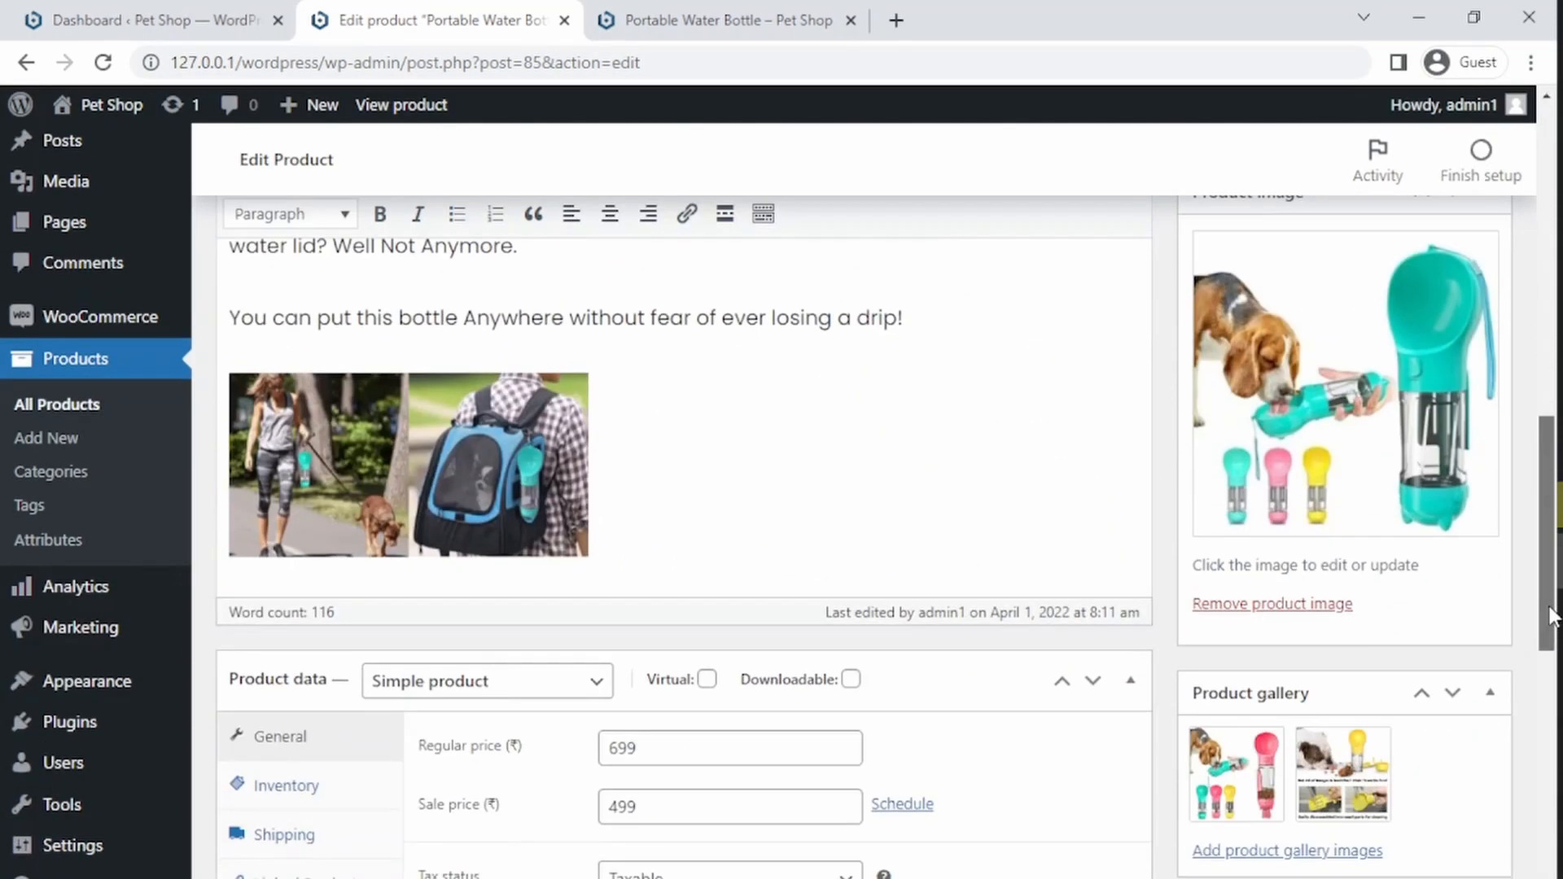
pyautogui.click(468, 439)
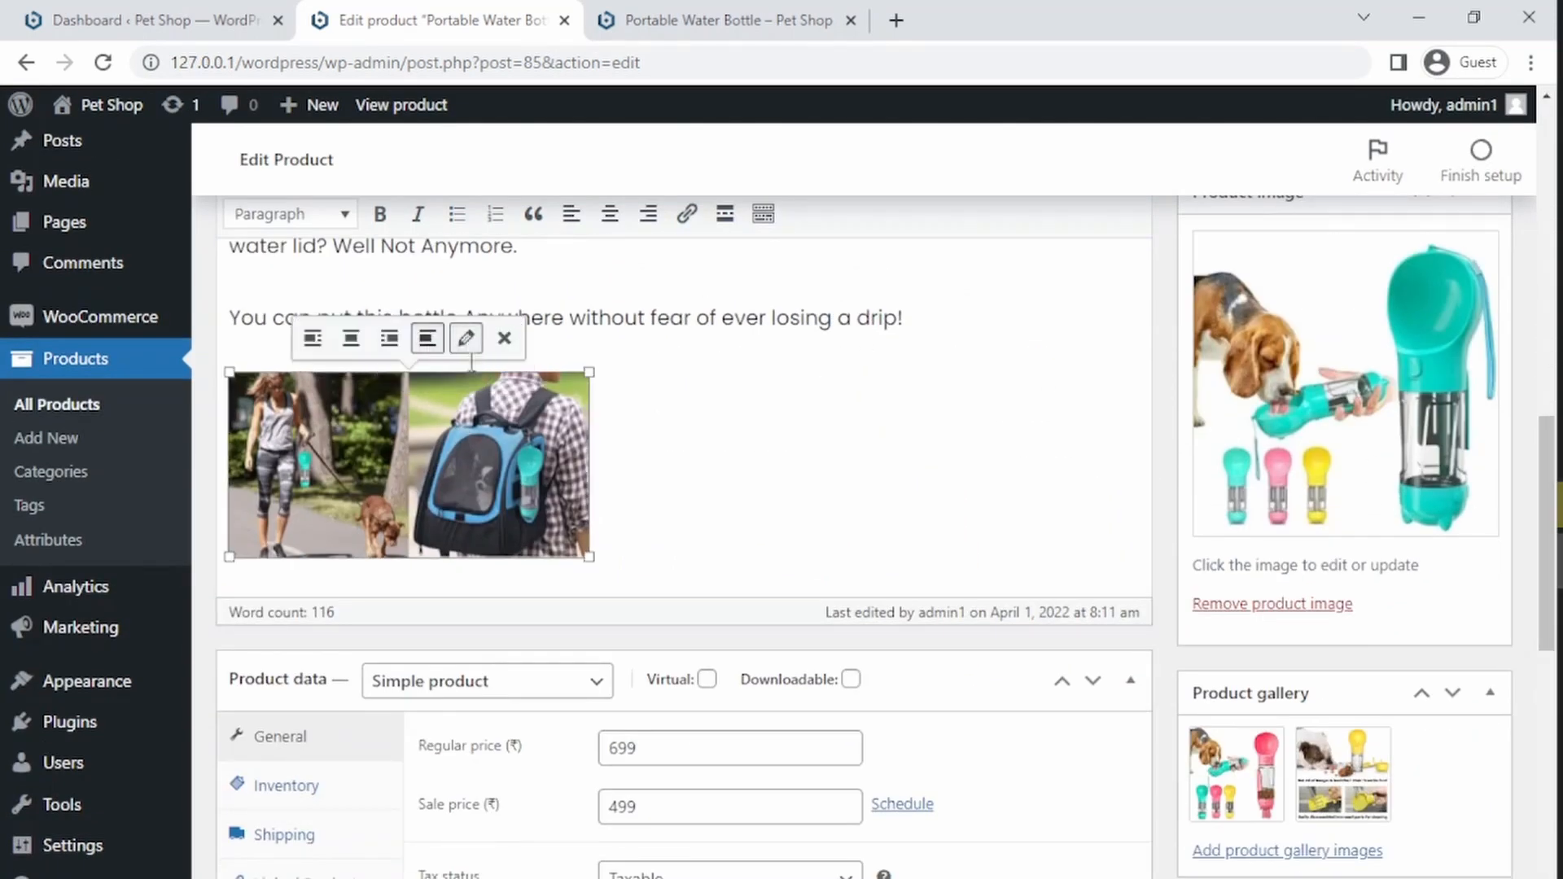
pyautogui.click(465, 338)
pyautogui.click(519, 521)
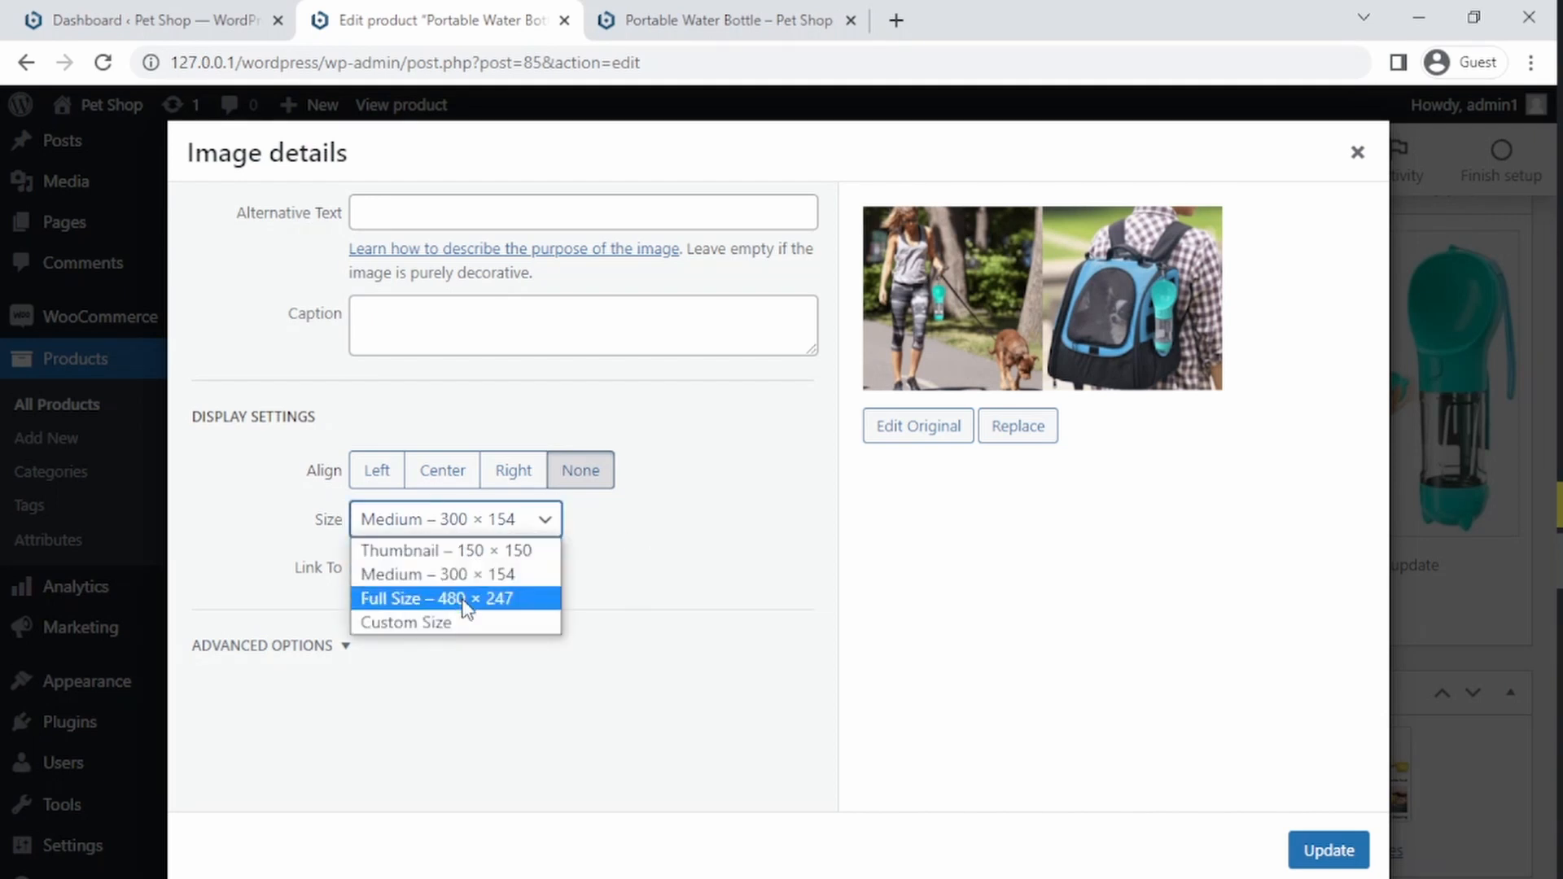
pyautogui.click(472, 597)
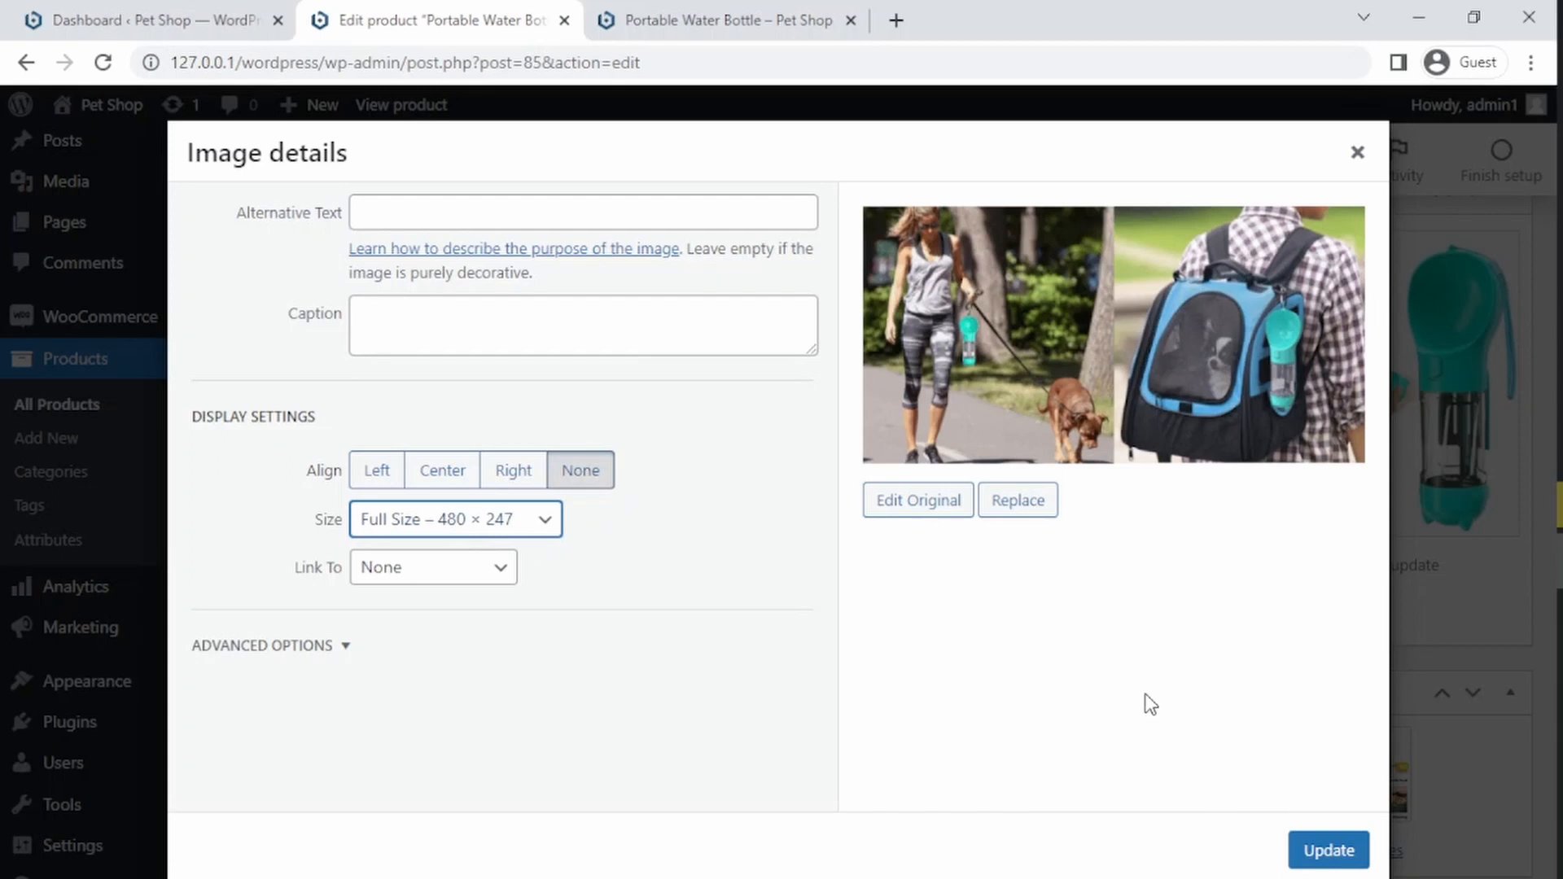
pyautogui.click(1328, 855)
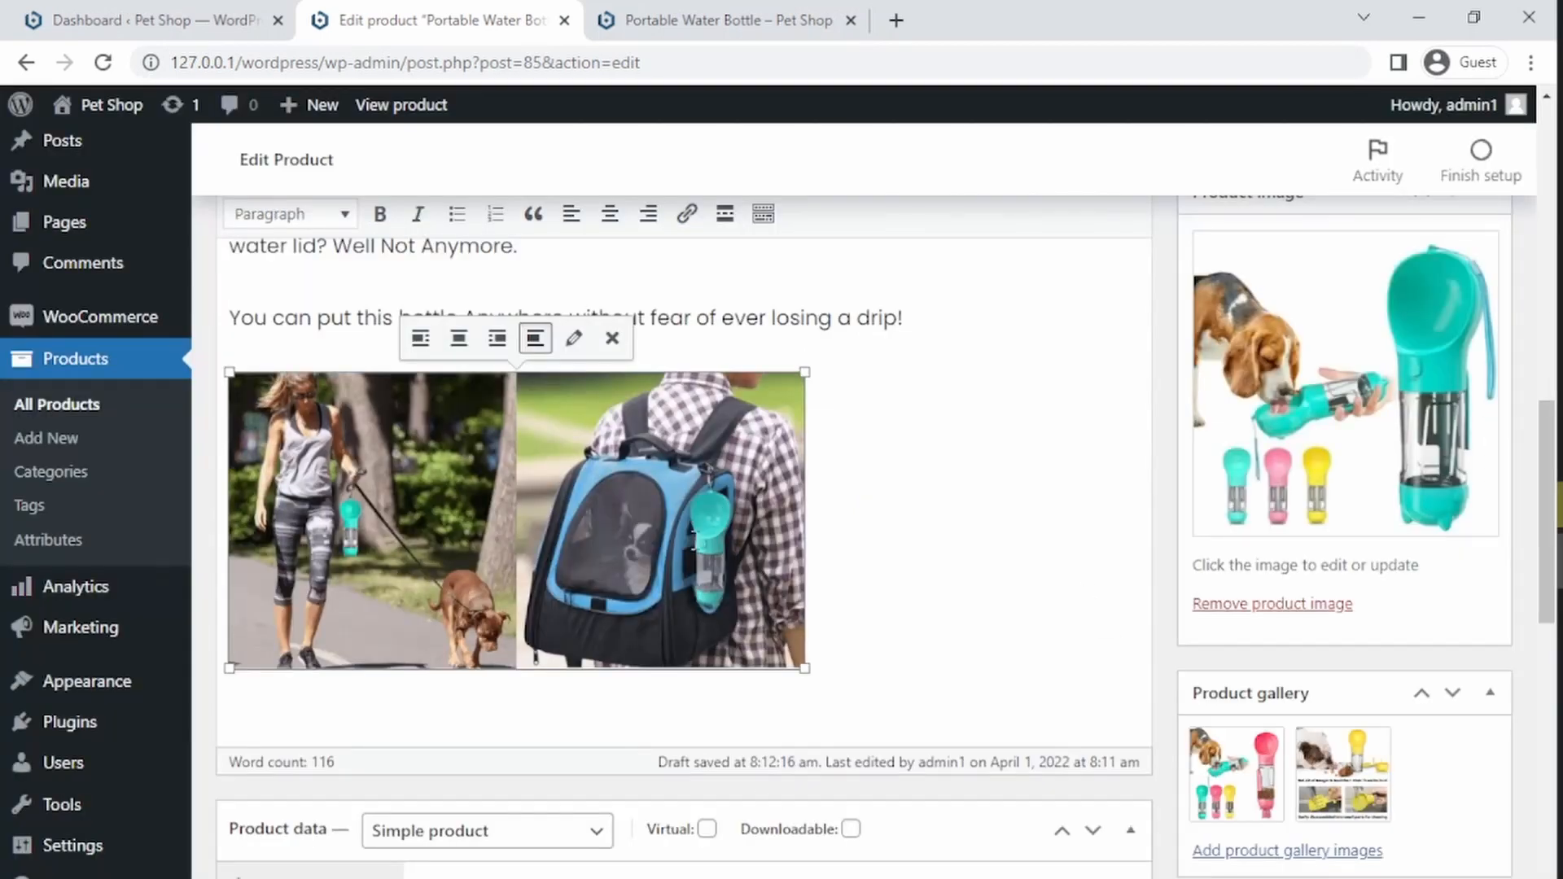
pyautogui.click(458, 338)
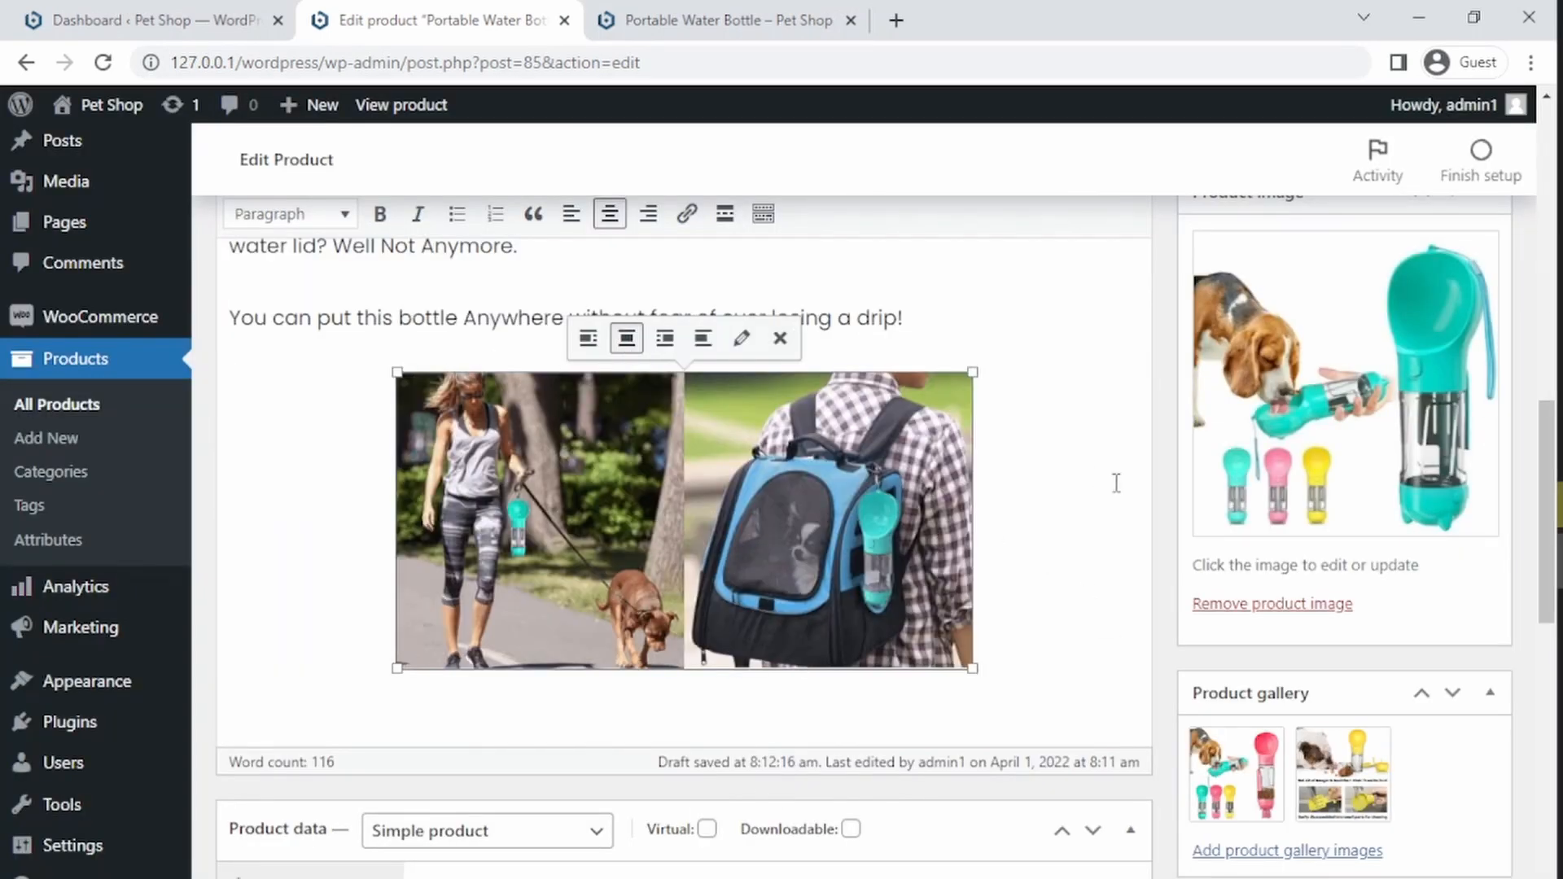
# Step: Inspect the top image's display settings without changes, then update the product
pyautogui.scroll(7, 893, 392)
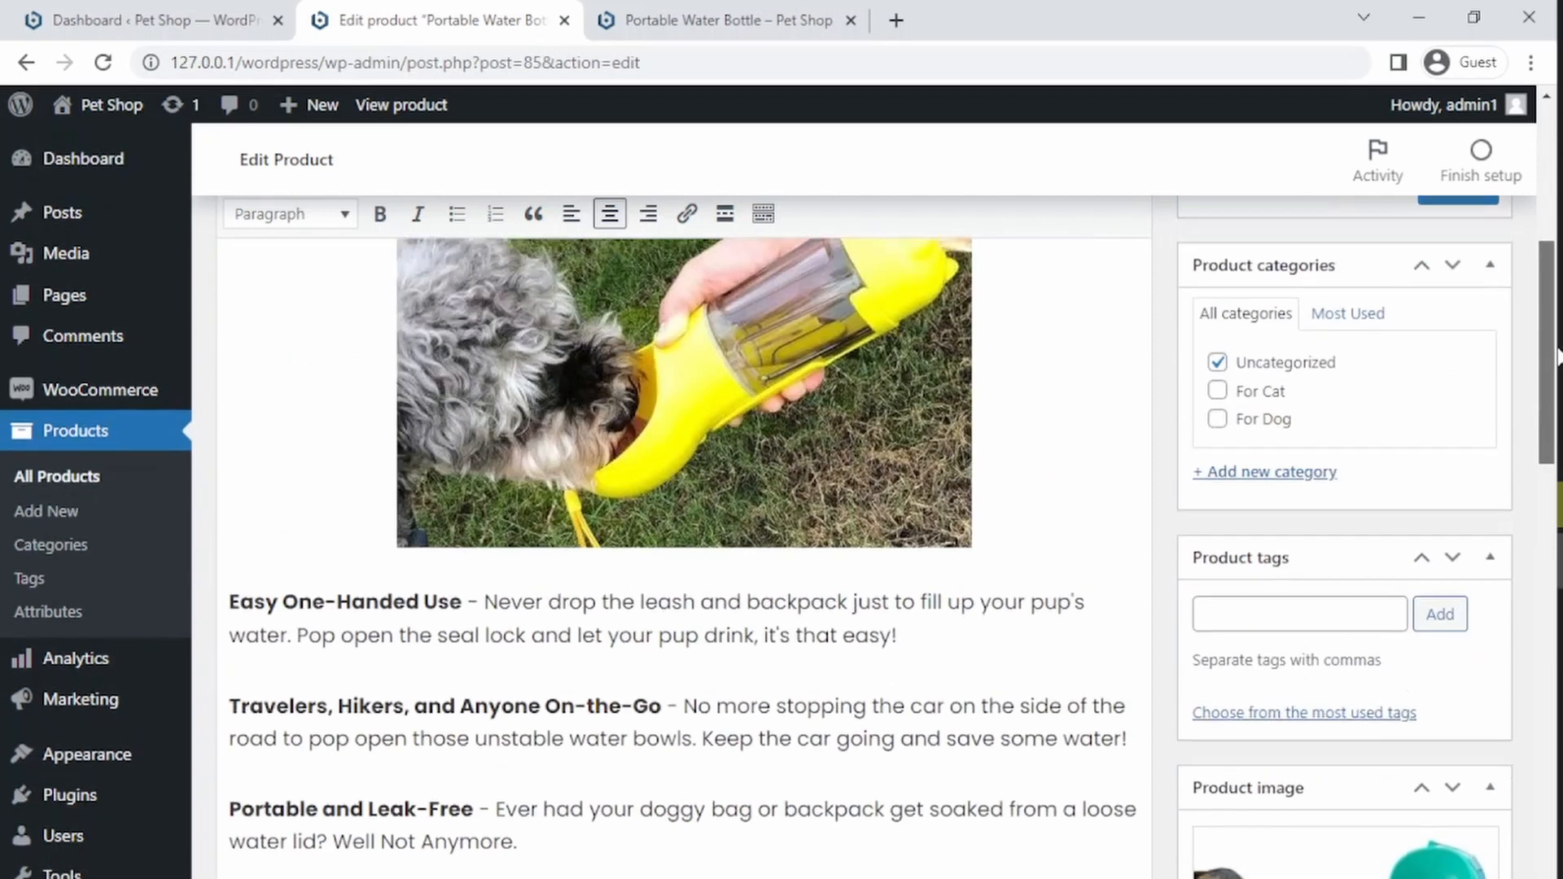
pyautogui.click(892, 391)
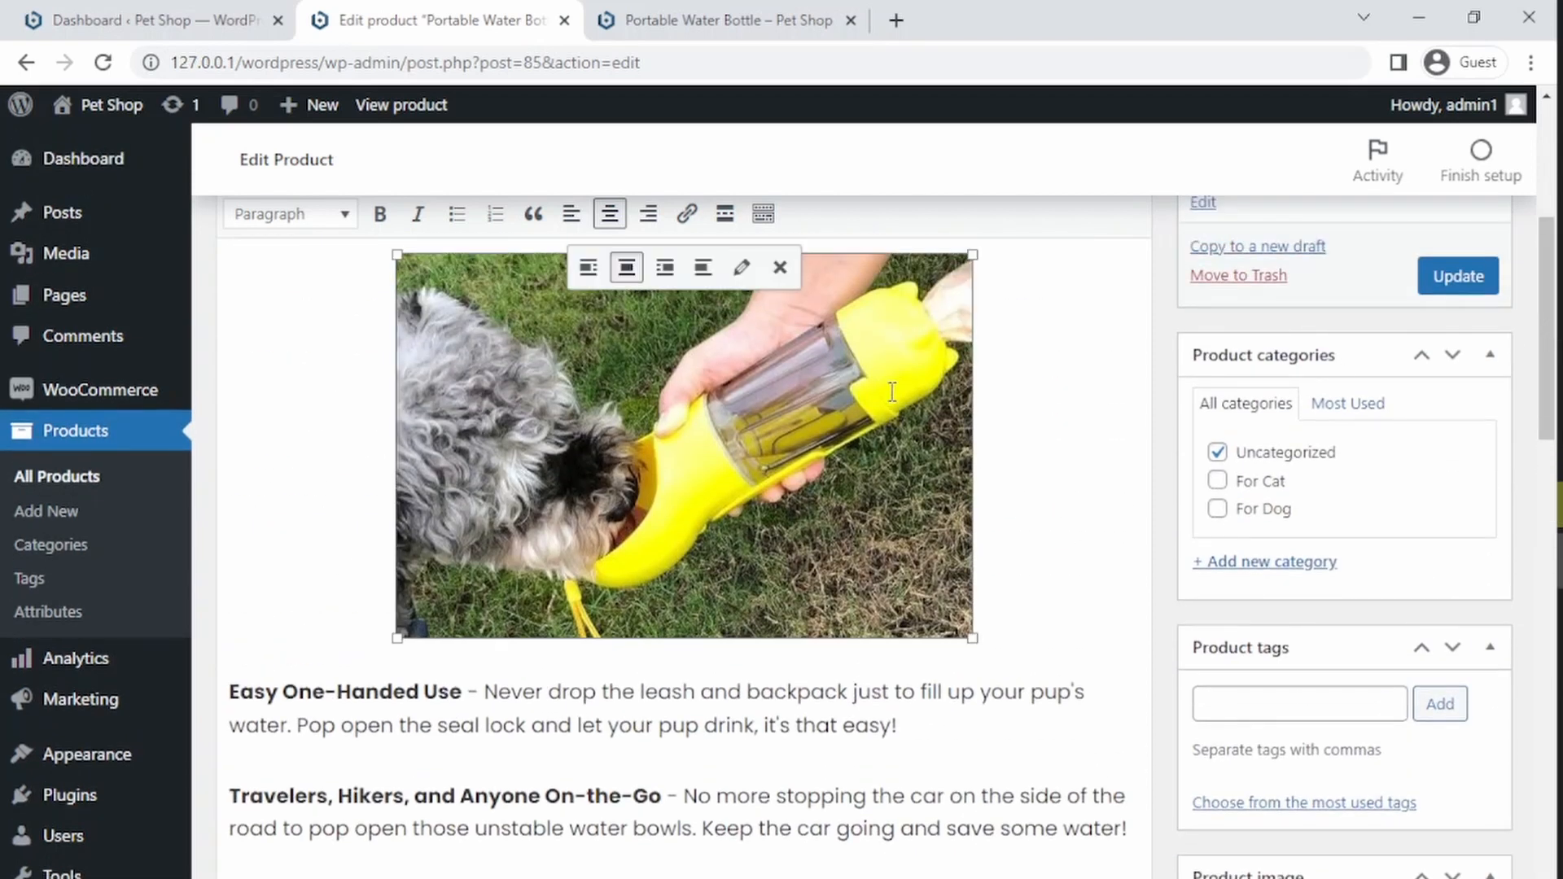
pyautogui.click(740, 267)
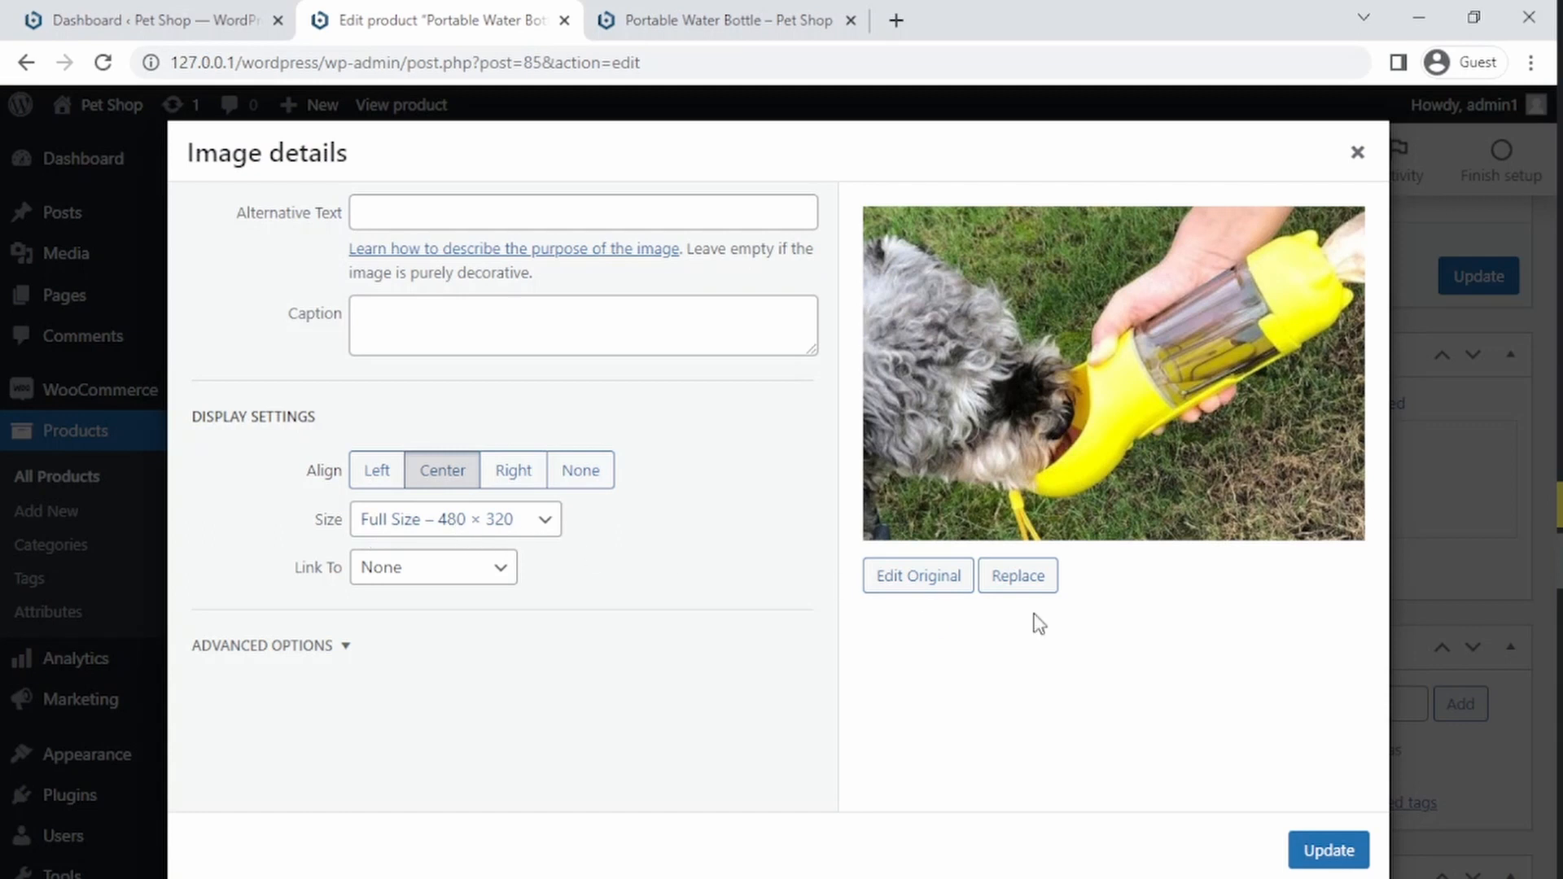
pyautogui.click(1356, 153)
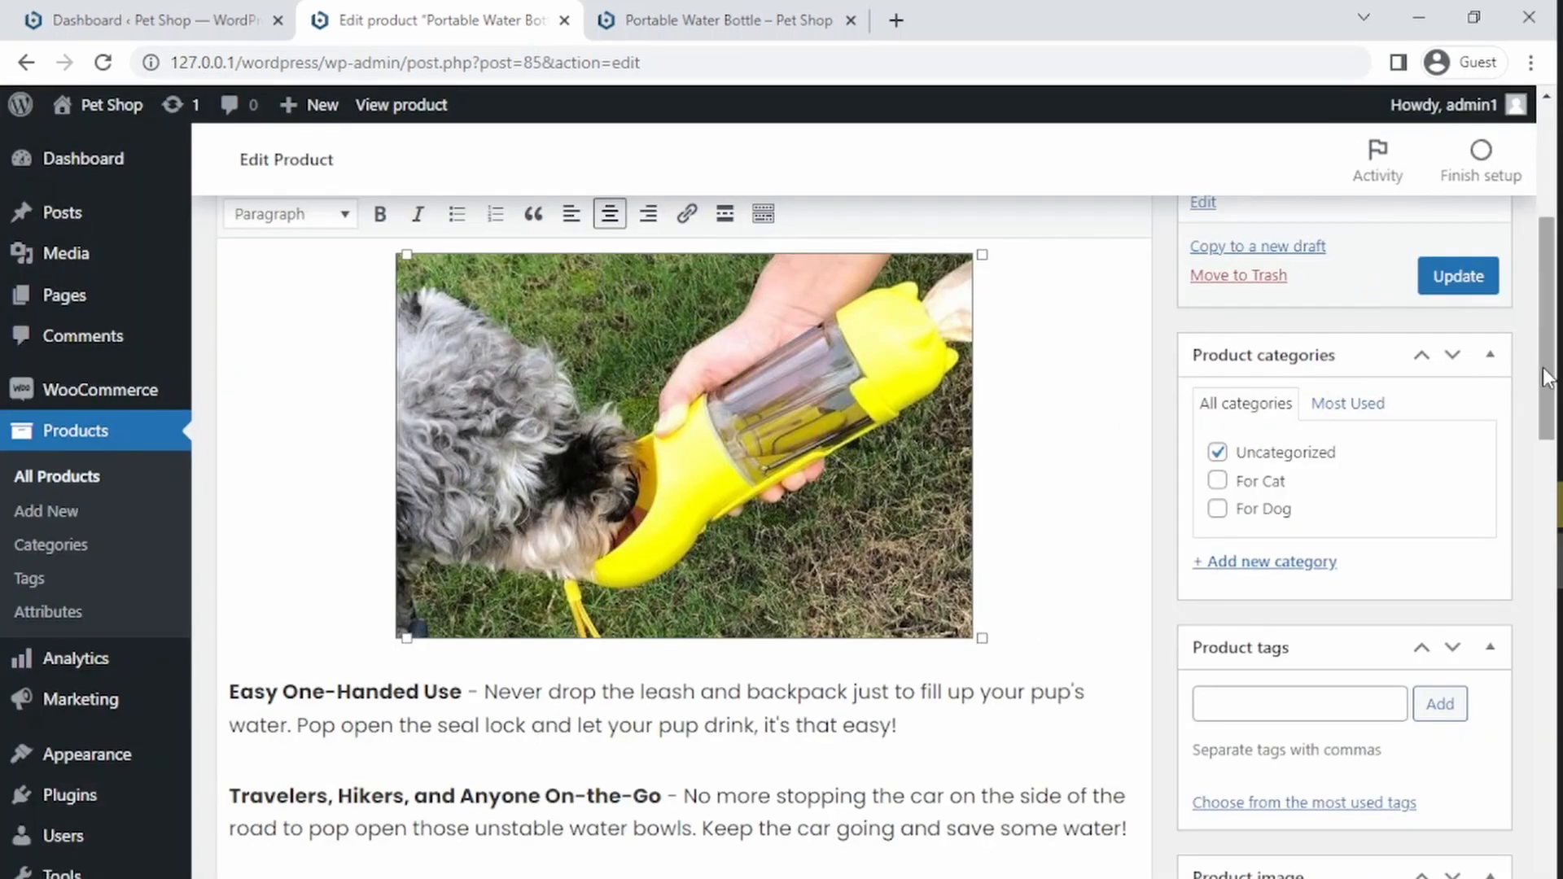
pyautogui.moveTo(1543, 366); pyautogui.dragTo(1542, 314)
pyautogui.click(1453, 469)
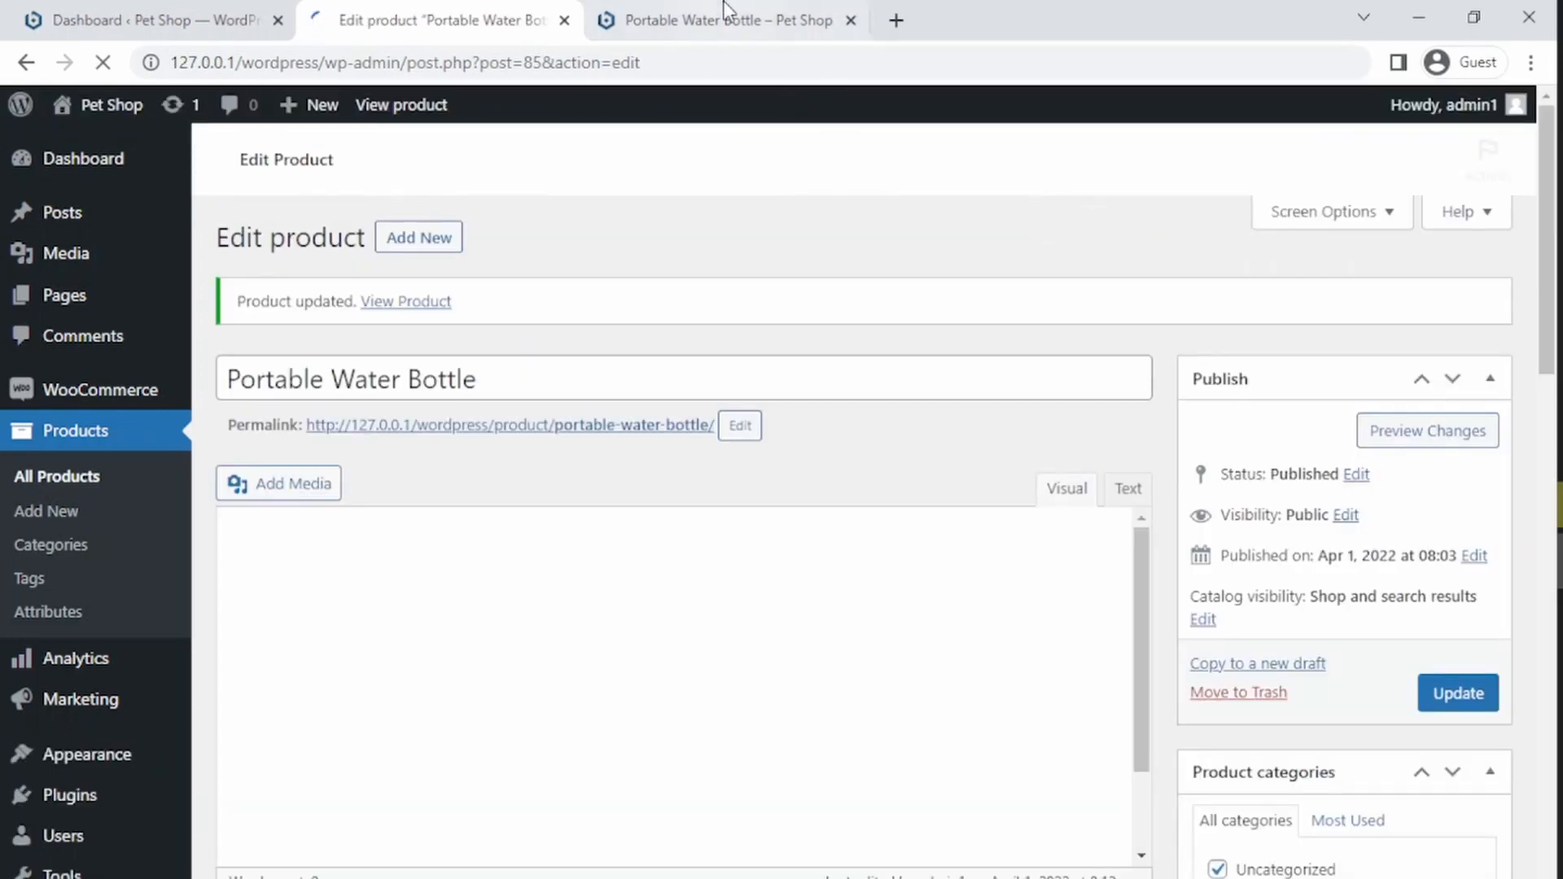
# Step: Reload the product page and review the description with the added image against the editor
pyautogui.click(727, 17)
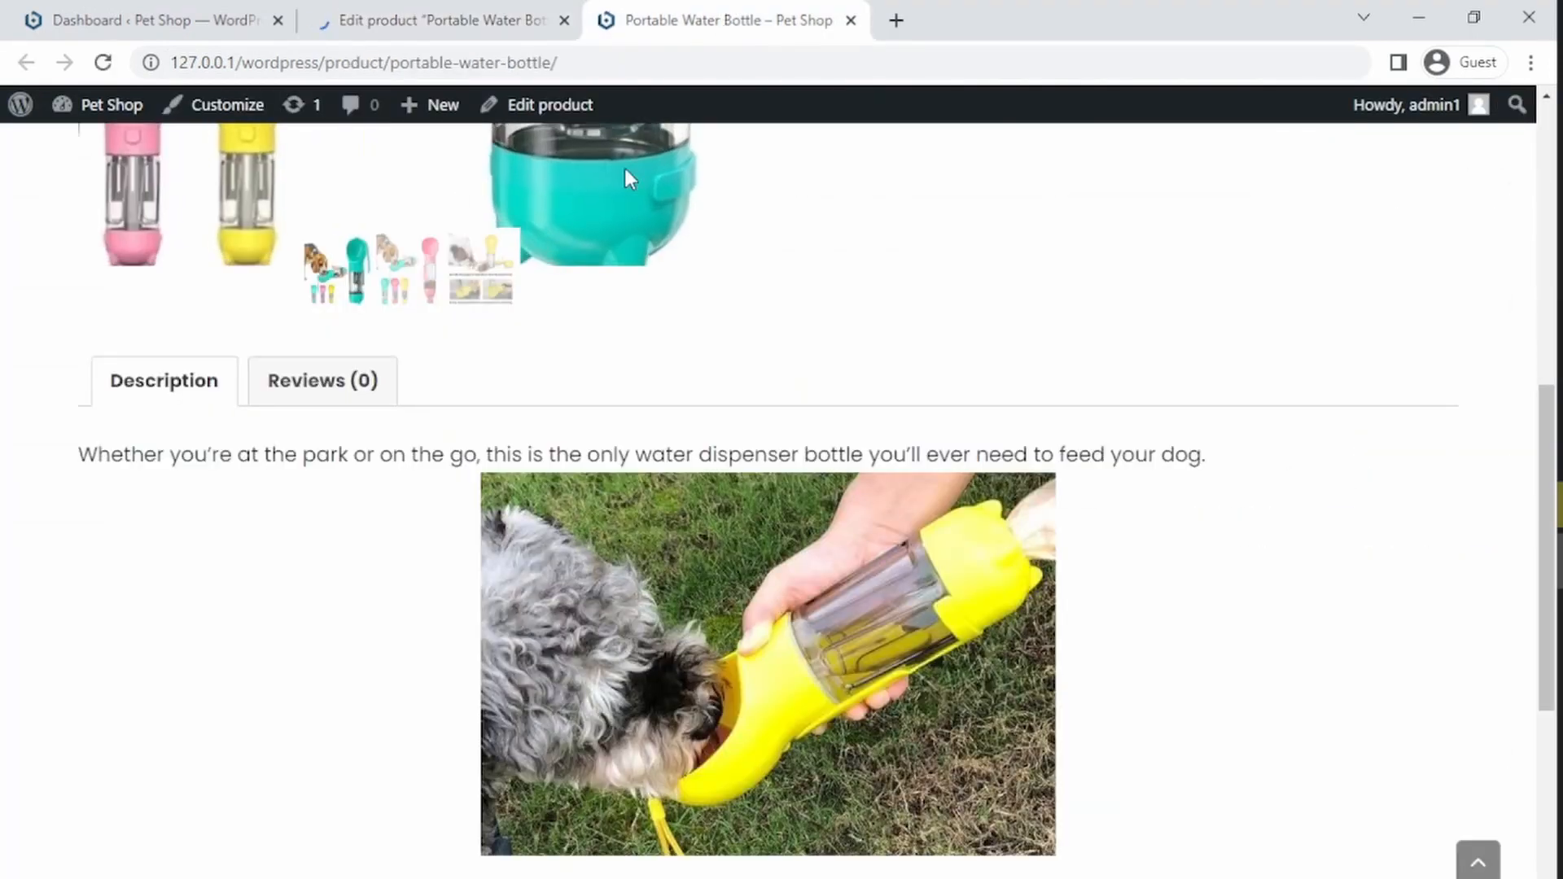
pyautogui.click(639, 55)
pyautogui.press('Return')
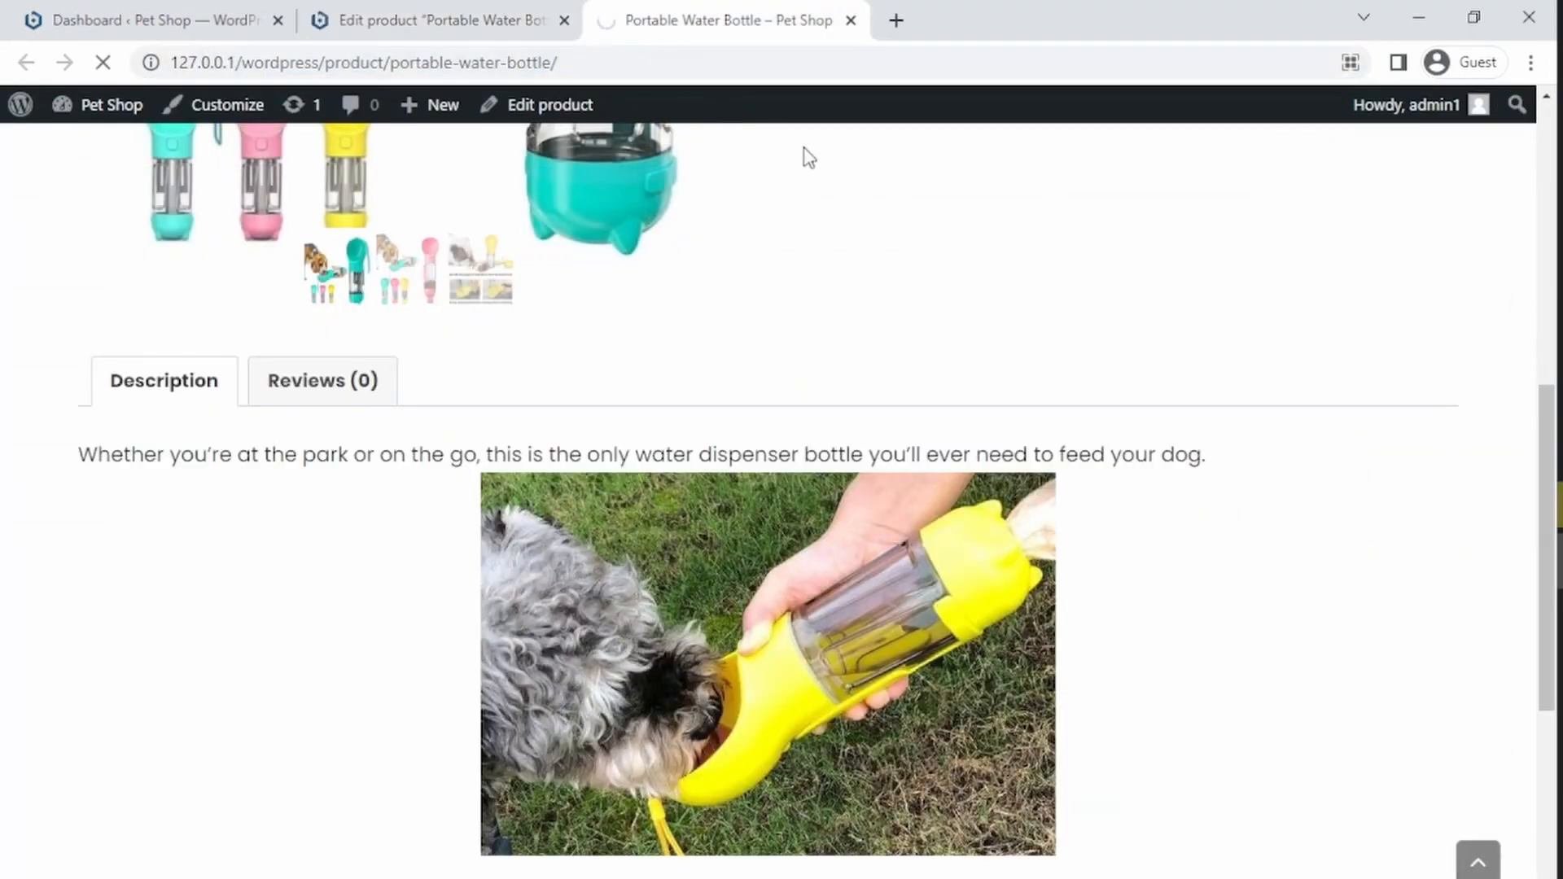
pyautogui.moveTo(1546, 461); pyautogui.dragTo(1512, 765)
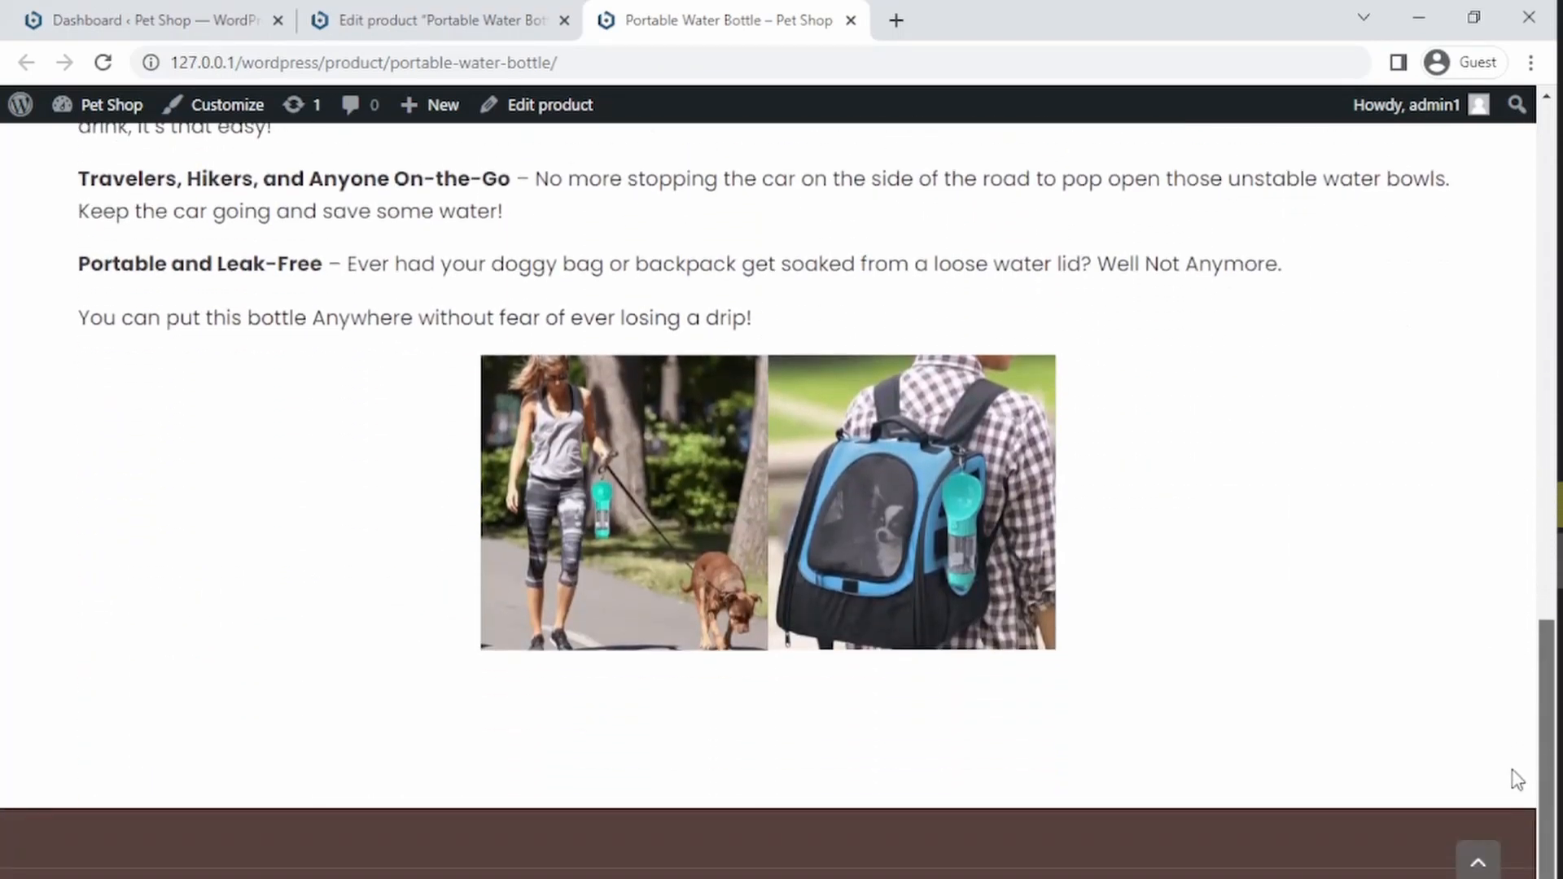
pyautogui.scroll(3, 1516, 779)
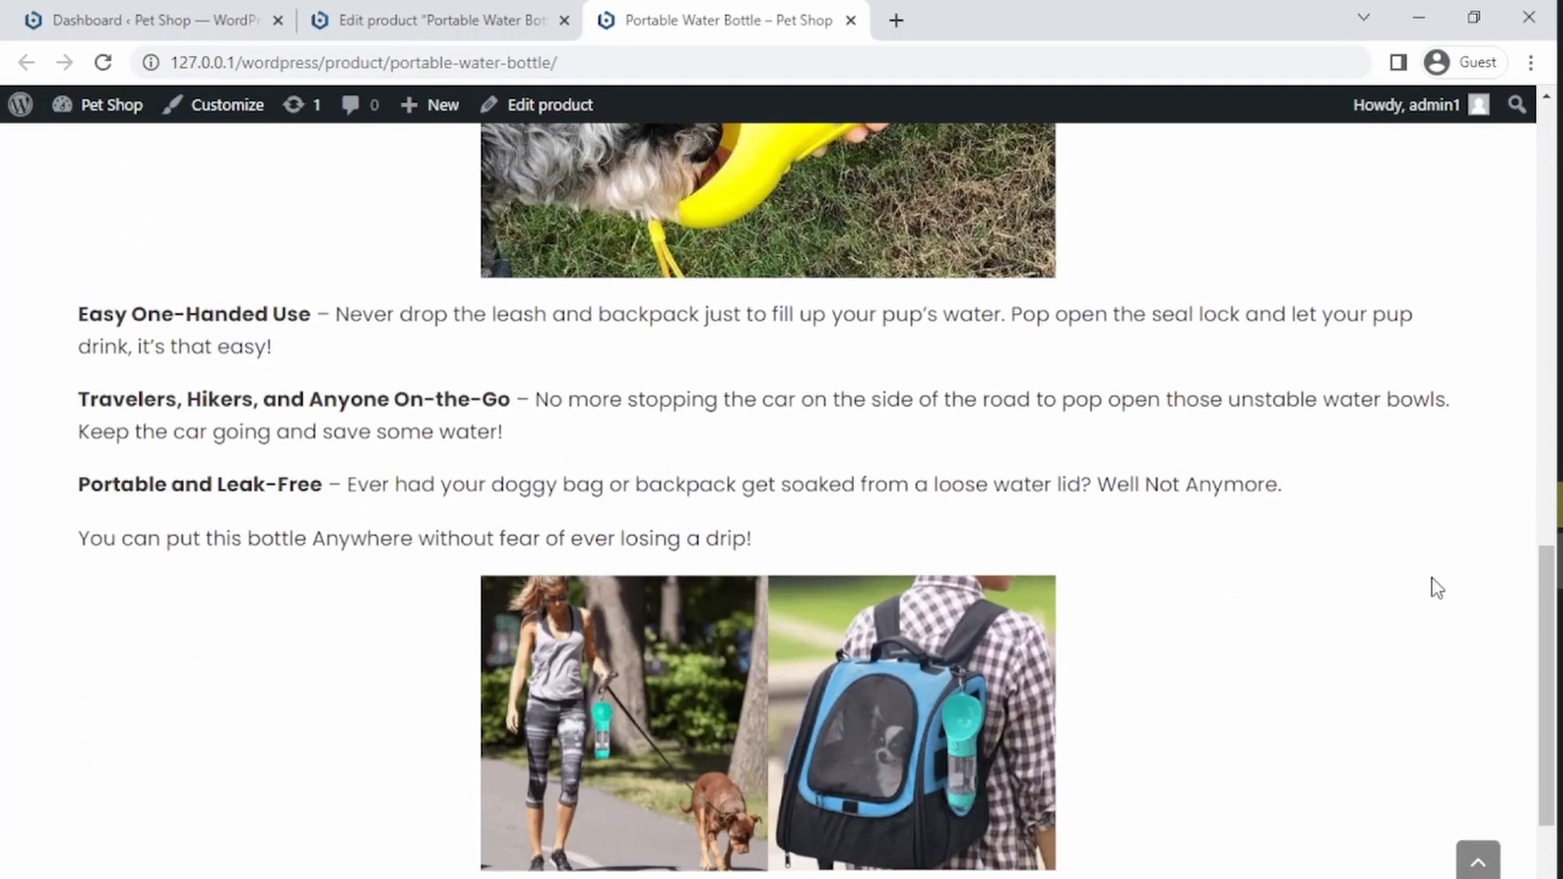
pyautogui.click(419, 18)
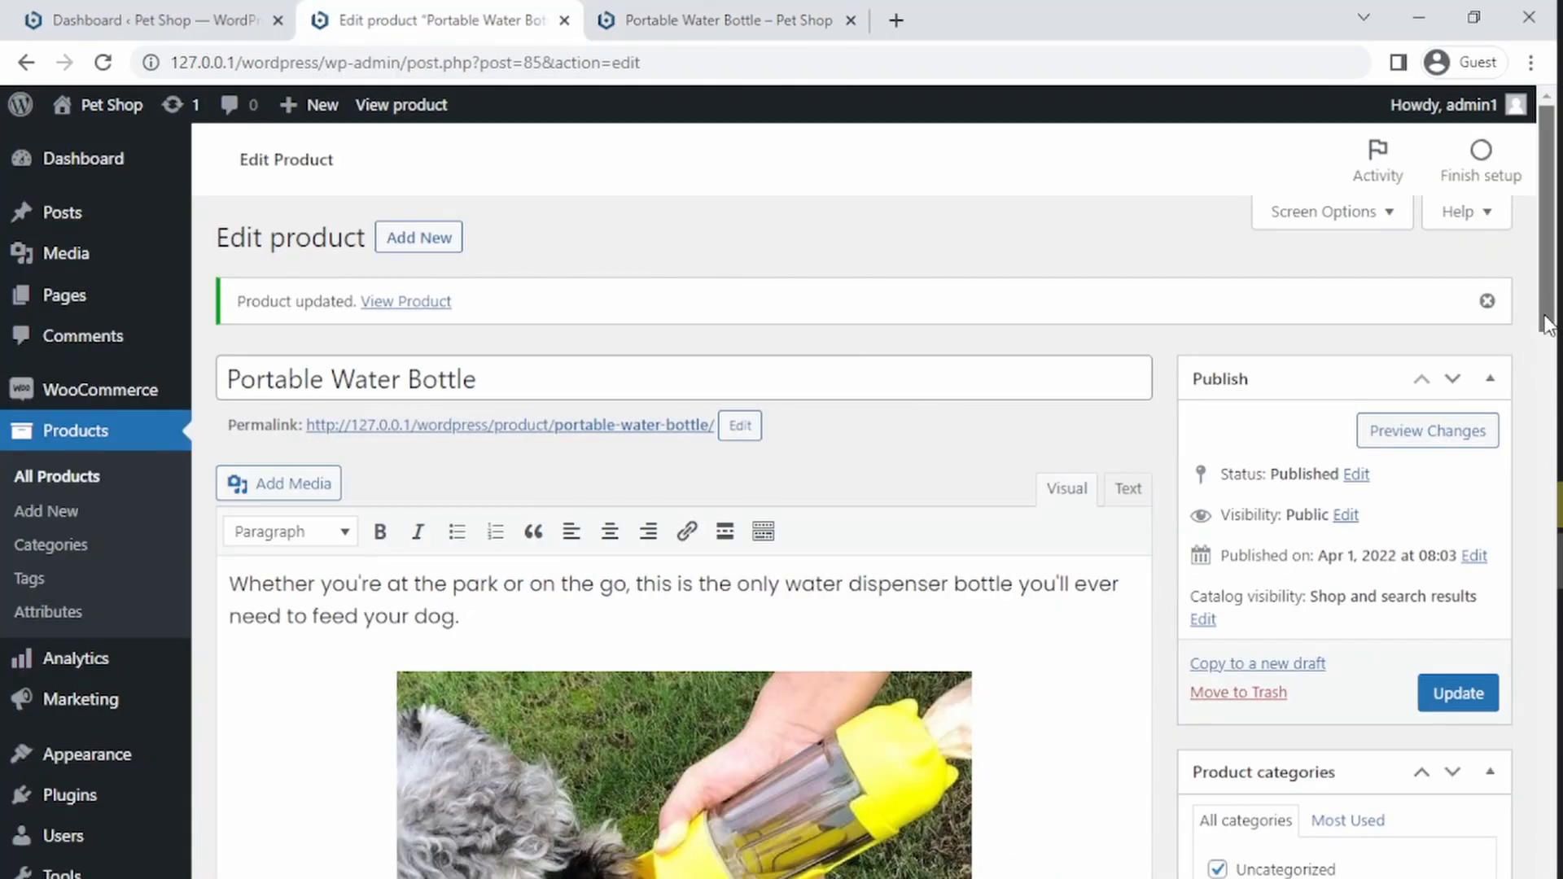
pyautogui.scroll(-3, 1527, 365)
pyautogui.scroll(3, 1527, 365)
pyautogui.click(698, 18)
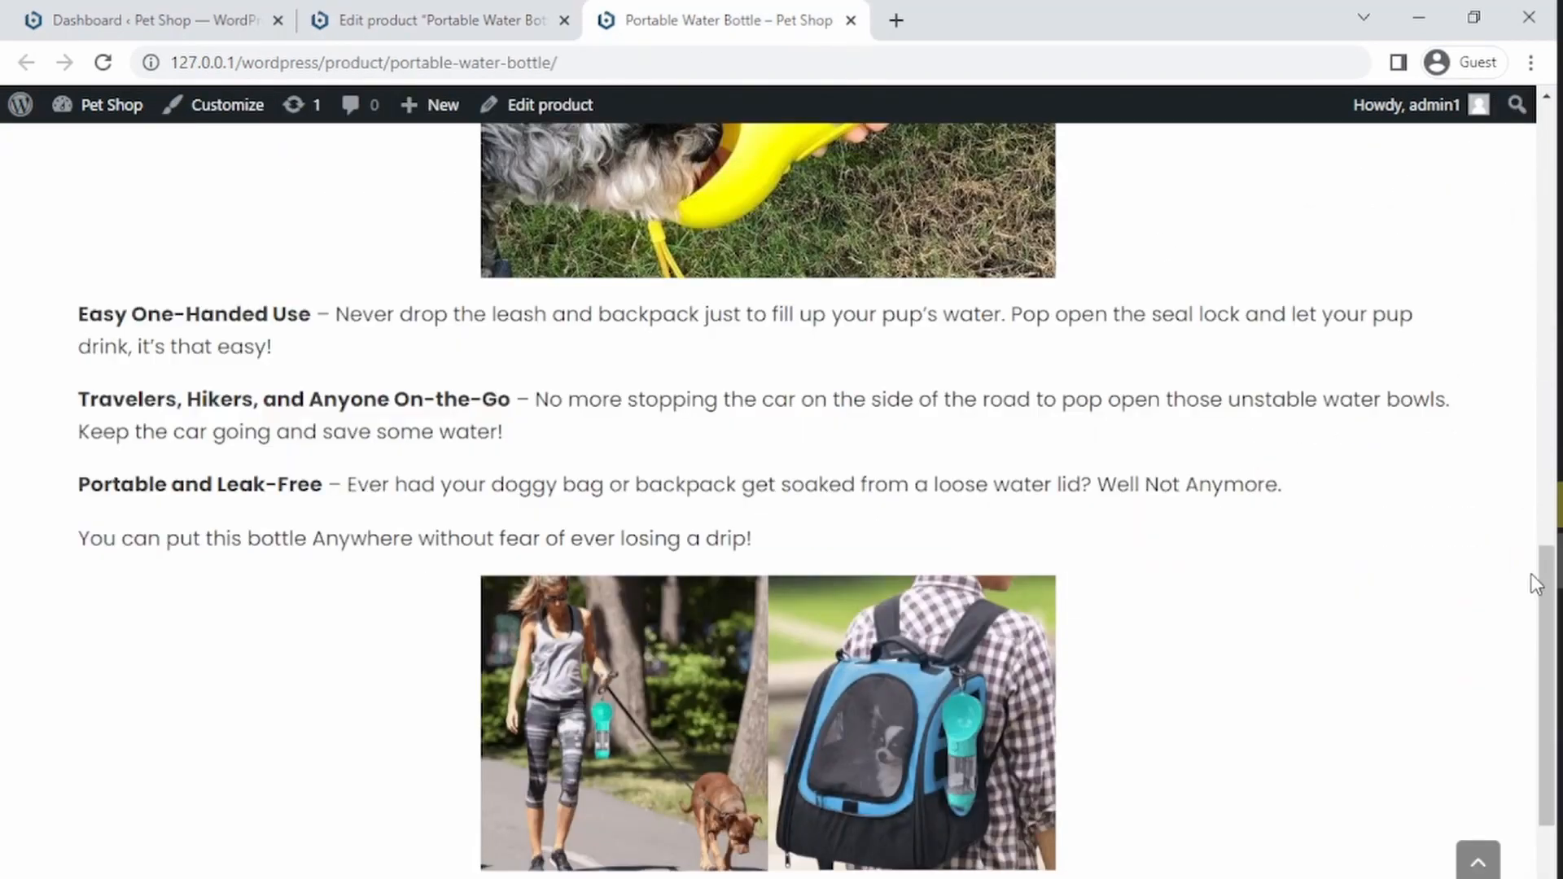
# Step: Open the Customizer from the product page
pyautogui.moveTo(1530, 573); pyautogui.dragTo(1529, 164)
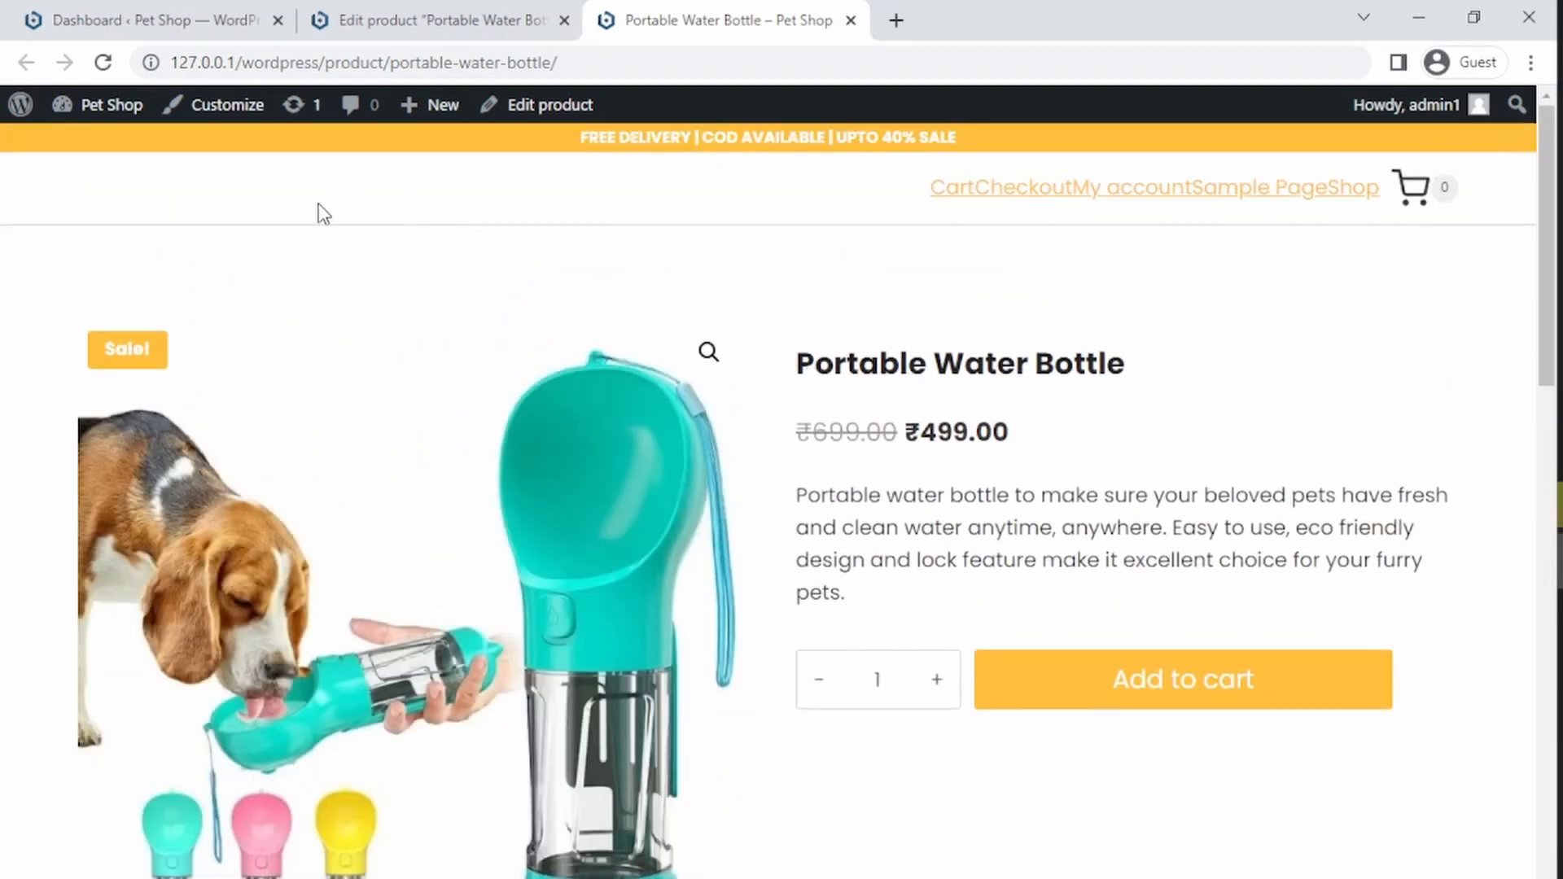
pyautogui.click(218, 119)
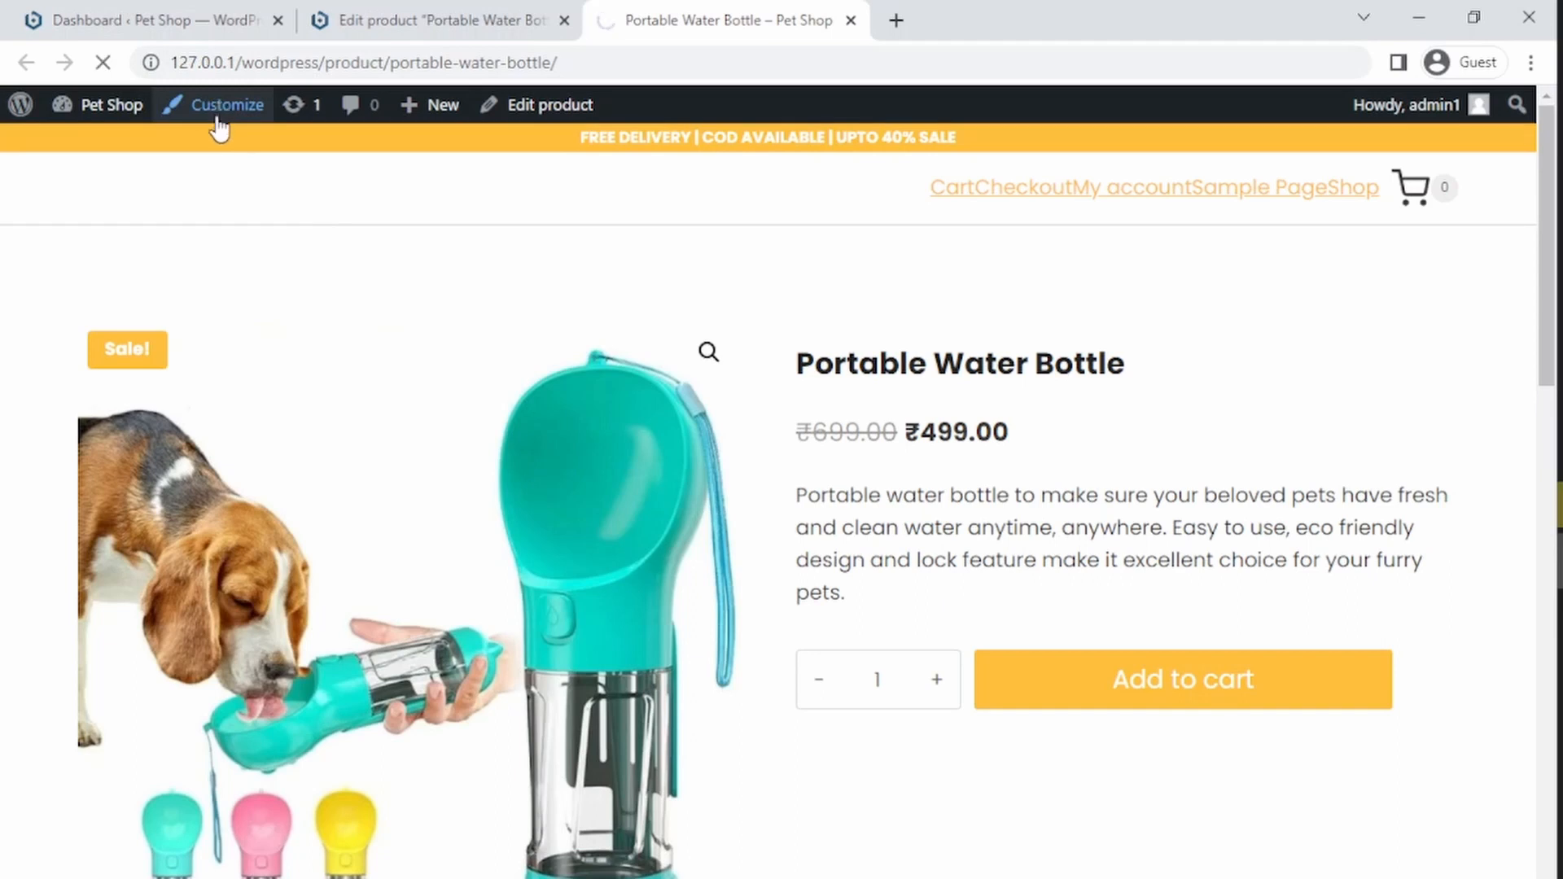
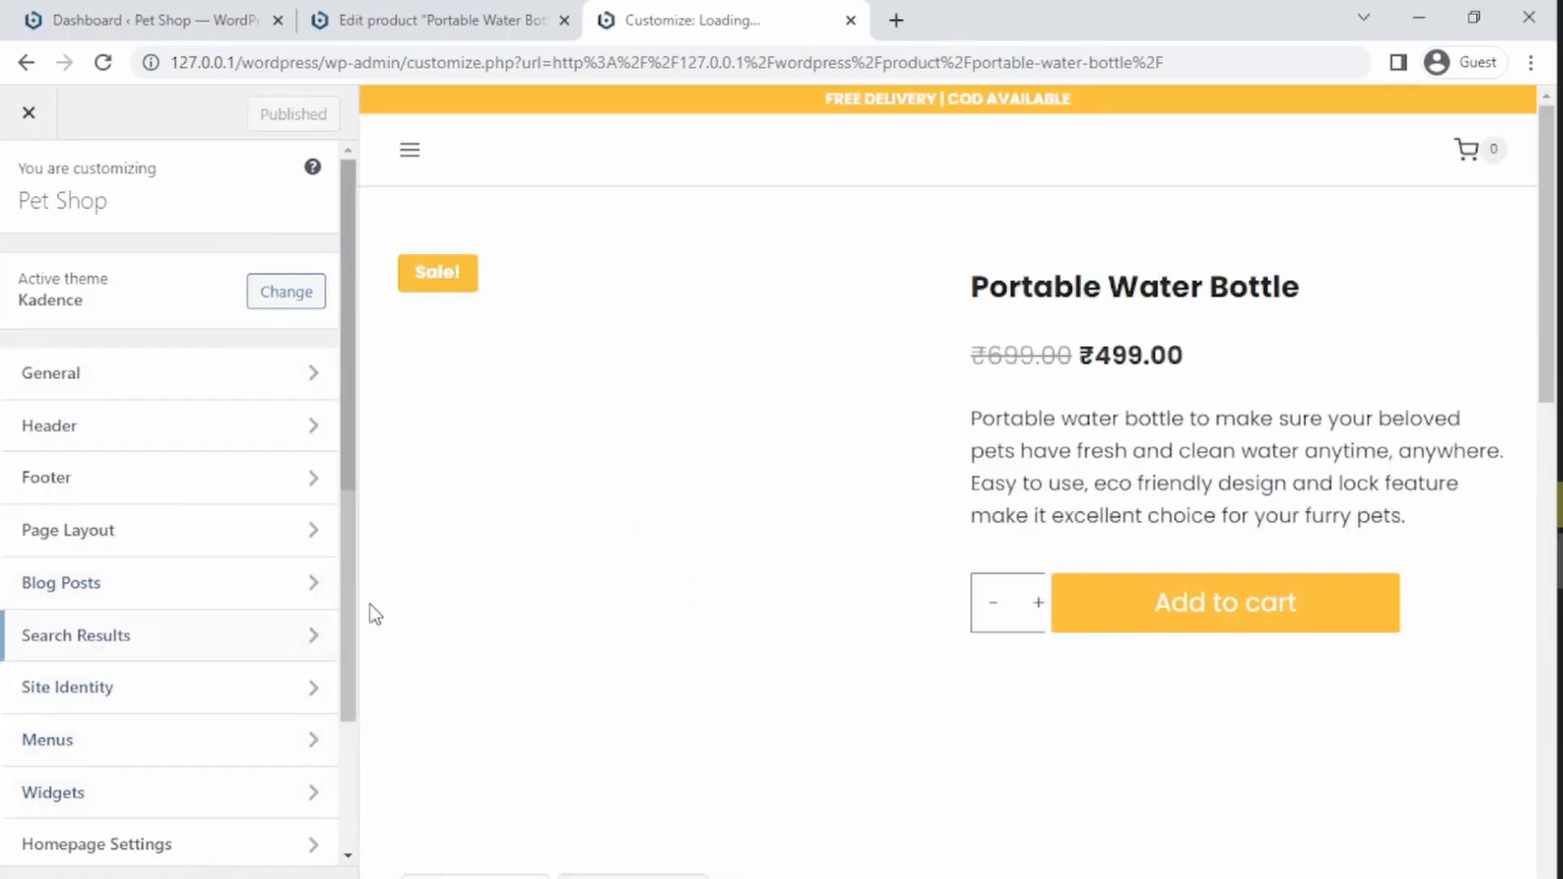
# Step: Open the WooCommerce Store Notice settings and enable the store notice
pyautogui.moveTo(344, 631); pyautogui.dragTo(238, 751)
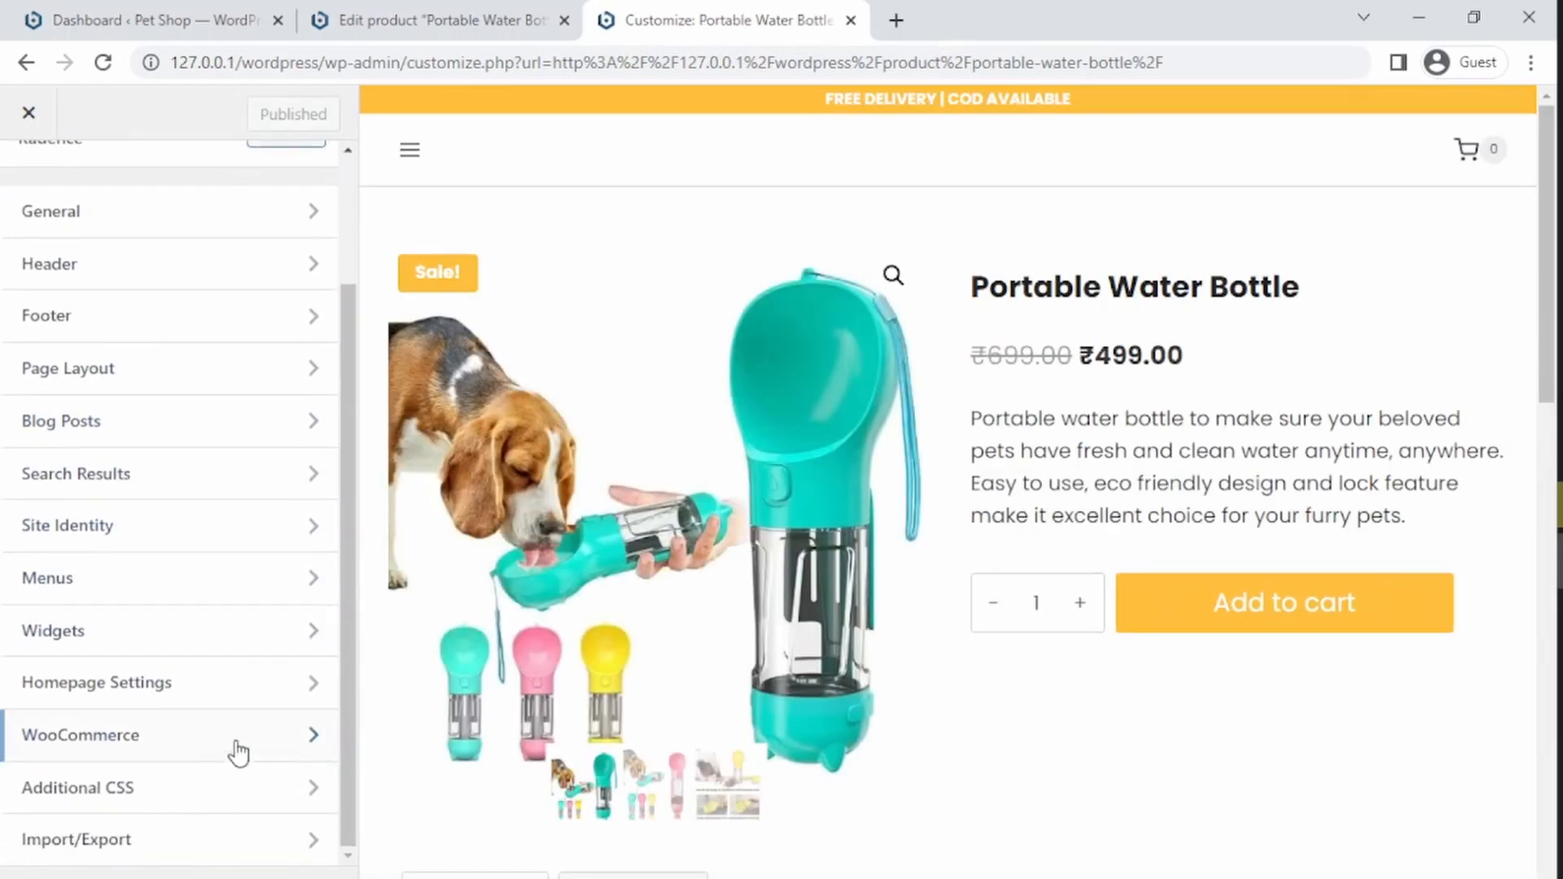
pyautogui.click(115, 747)
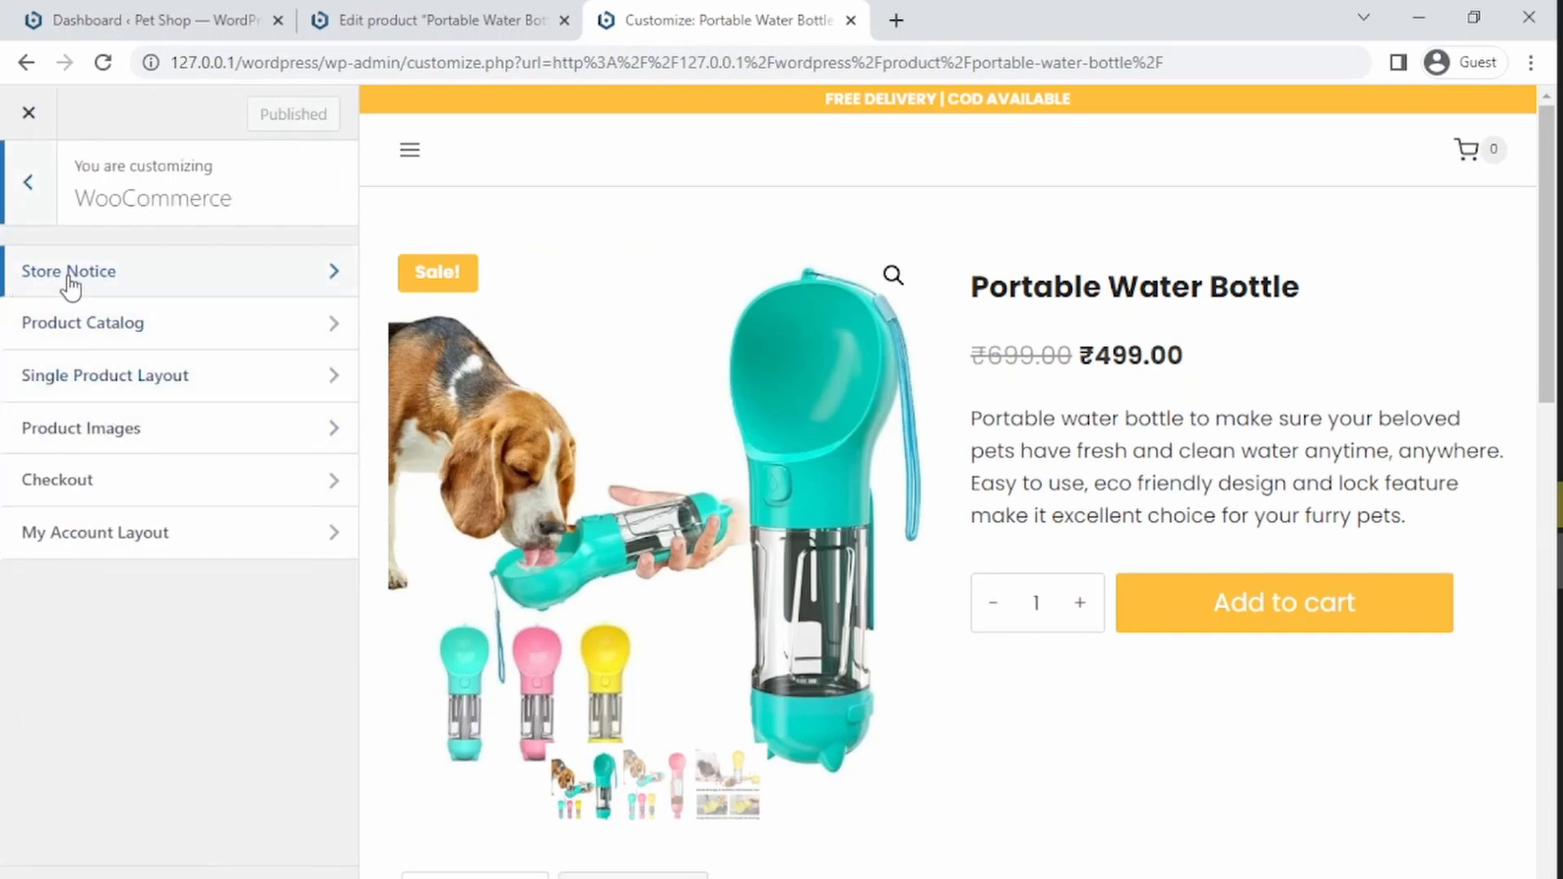
pyautogui.click(90, 290)
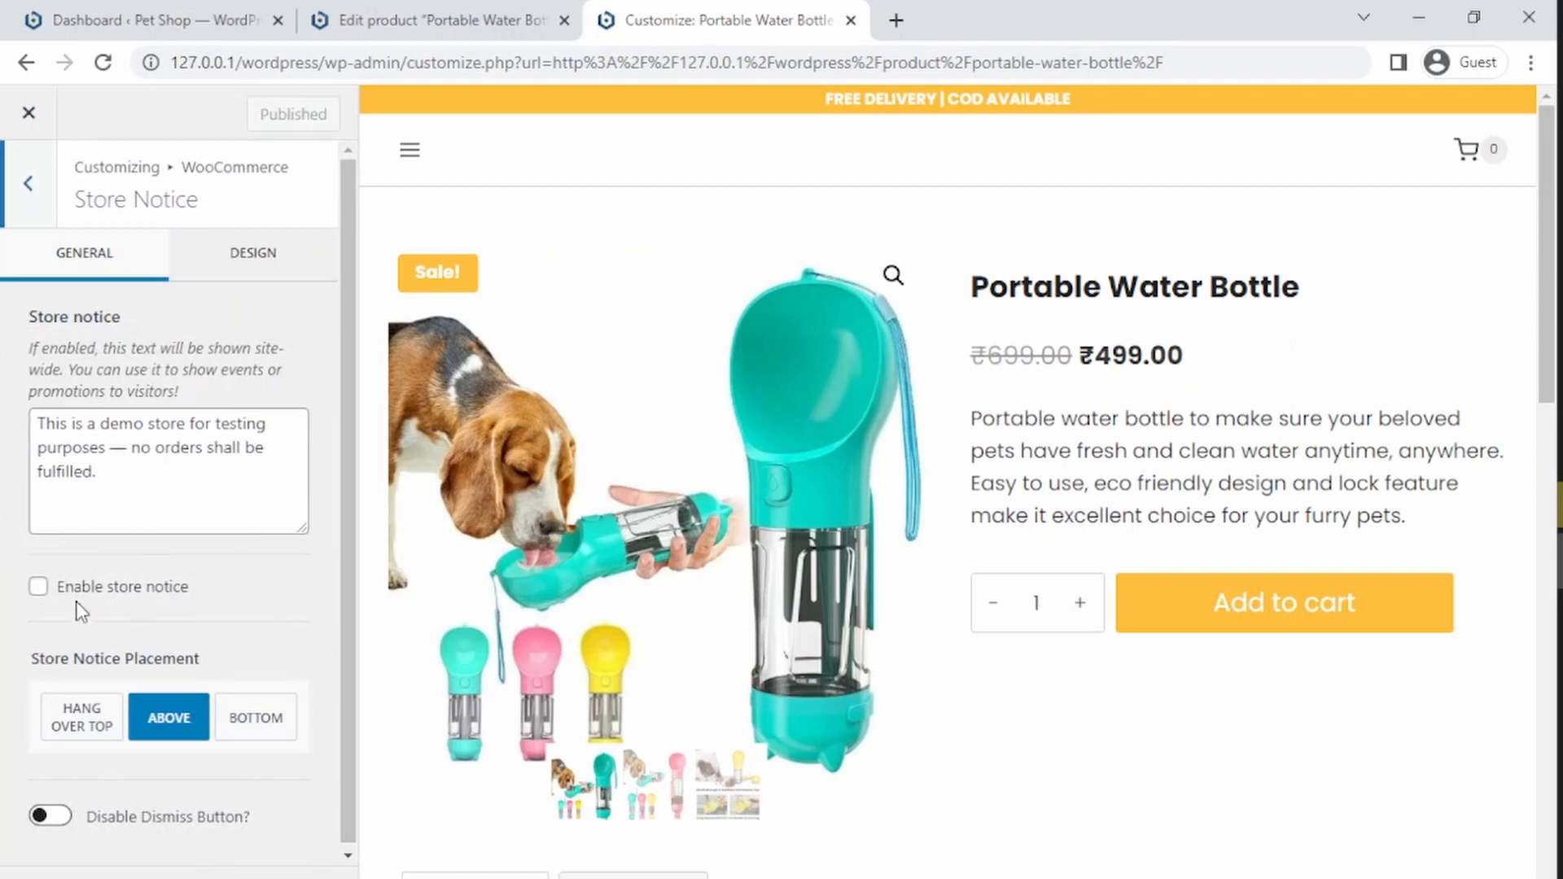
pyautogui.click(39, 587)
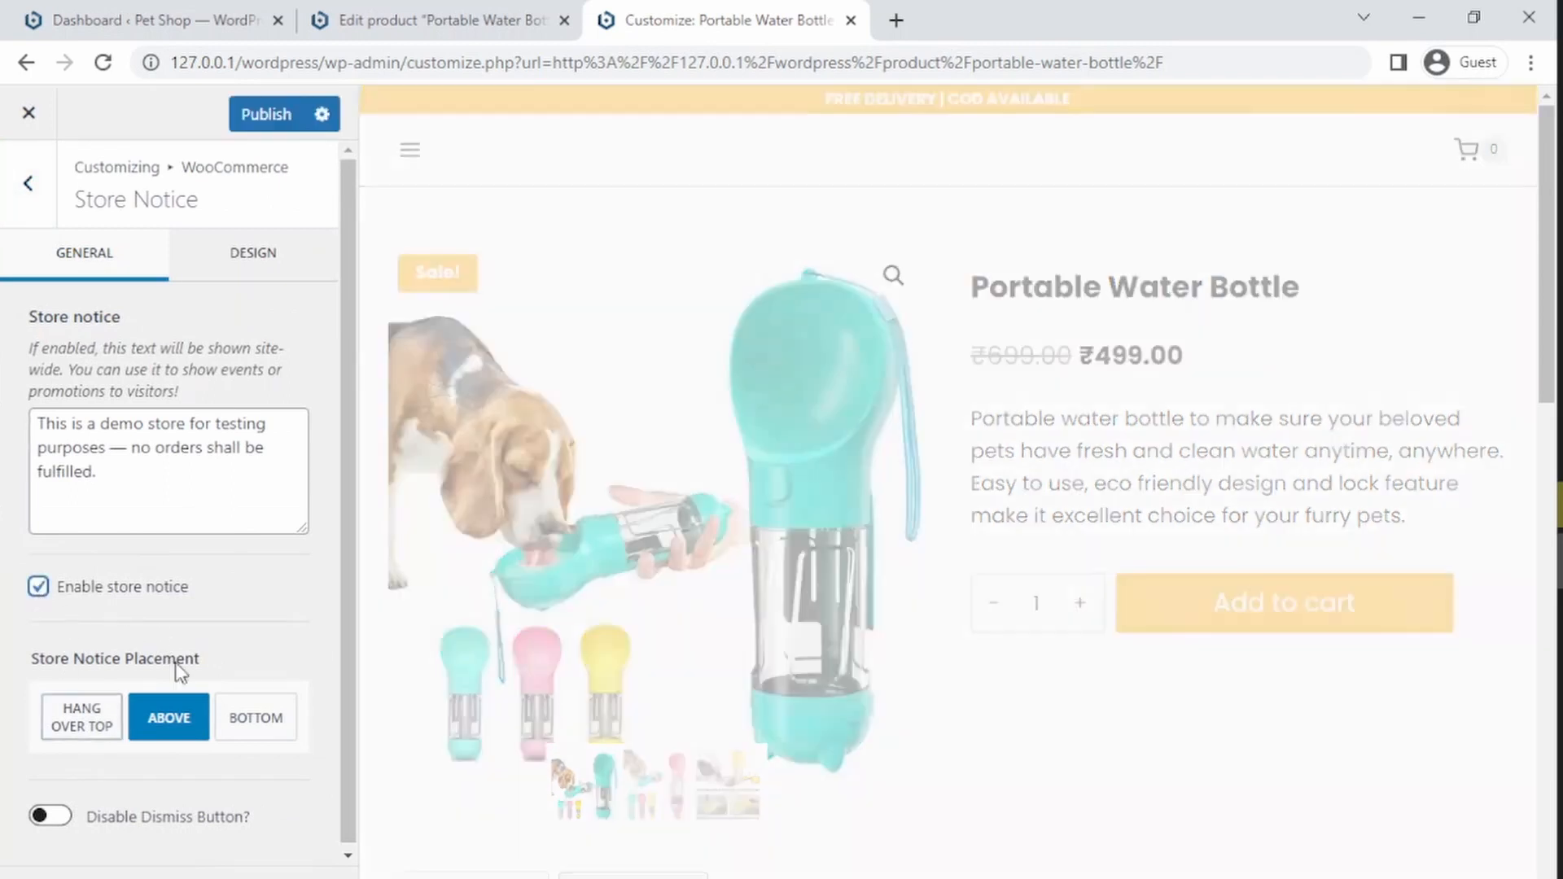
# Step: Try the Disable Dismiss Button option and set the store notice placement to Bottom
pyautogui.click(65, 821)
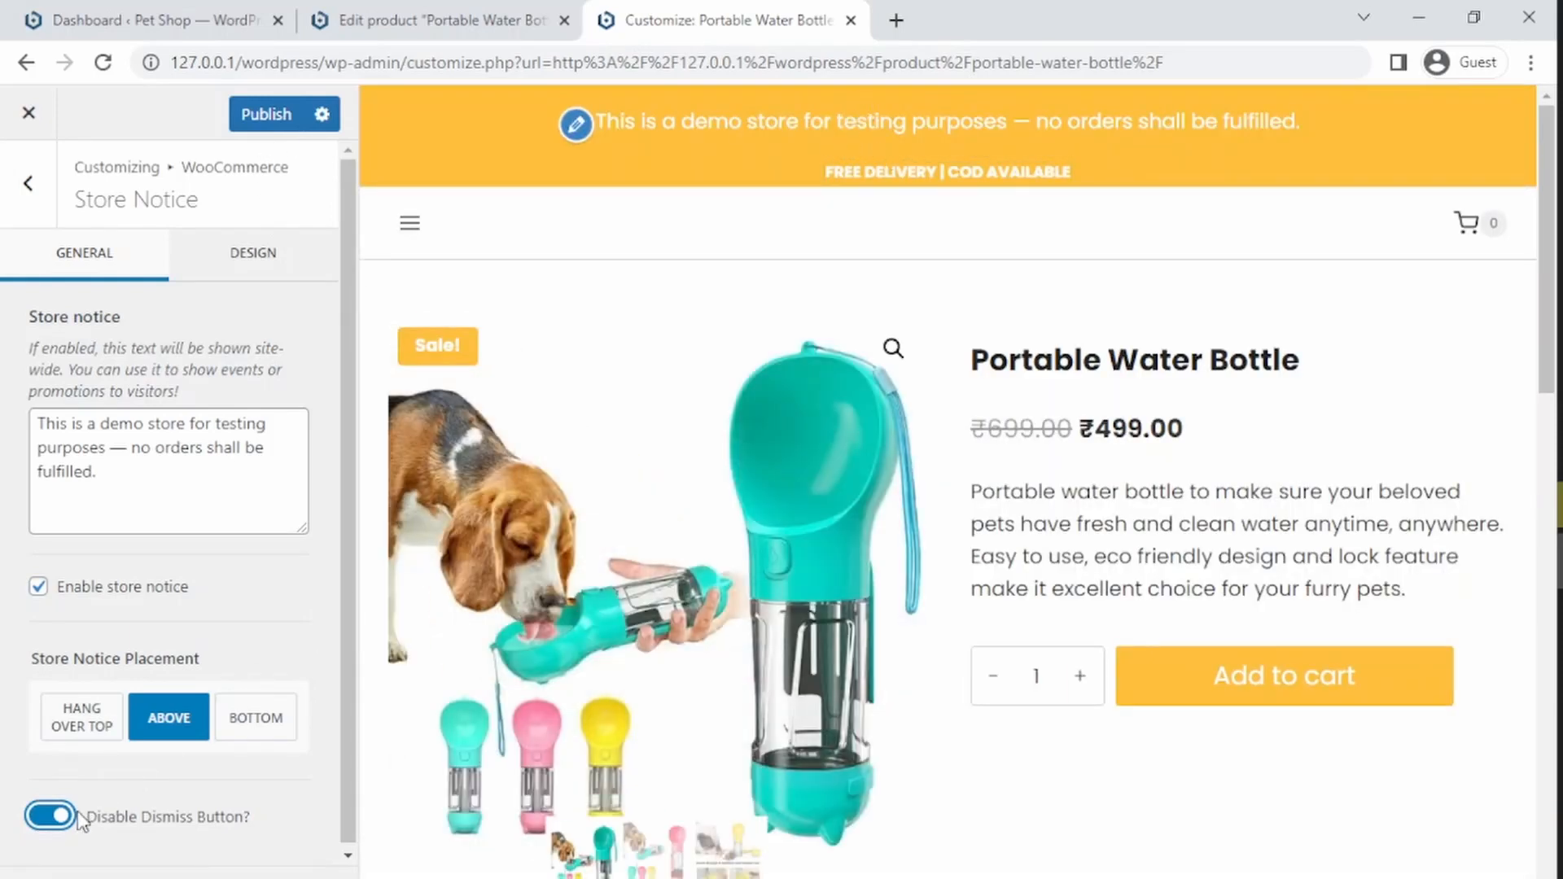
pyautogui.click(51, 817)
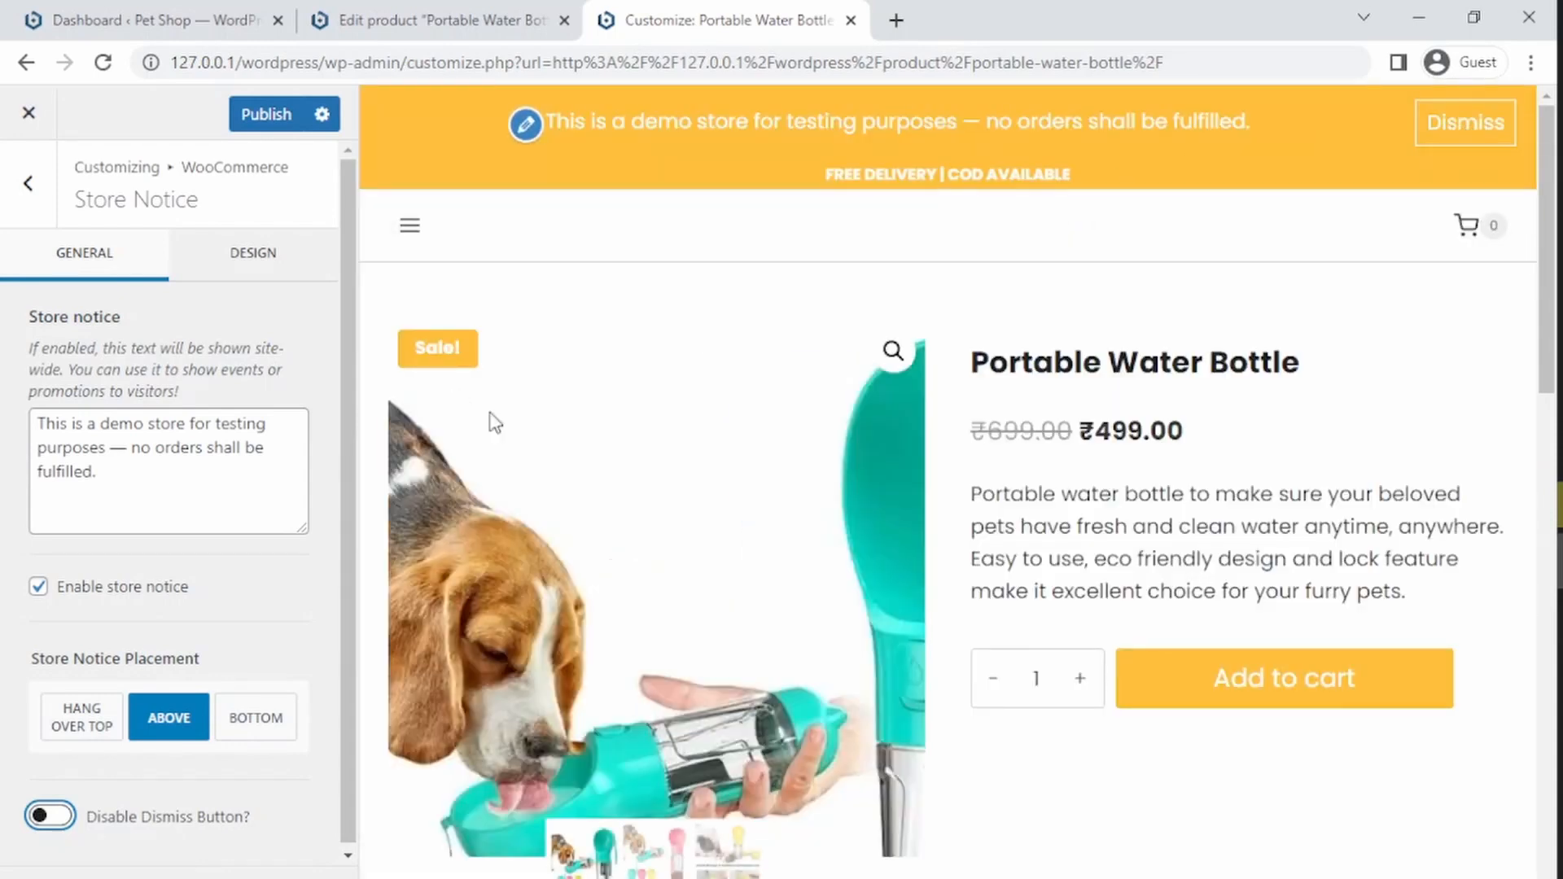
pyautogui.click(79, 731)
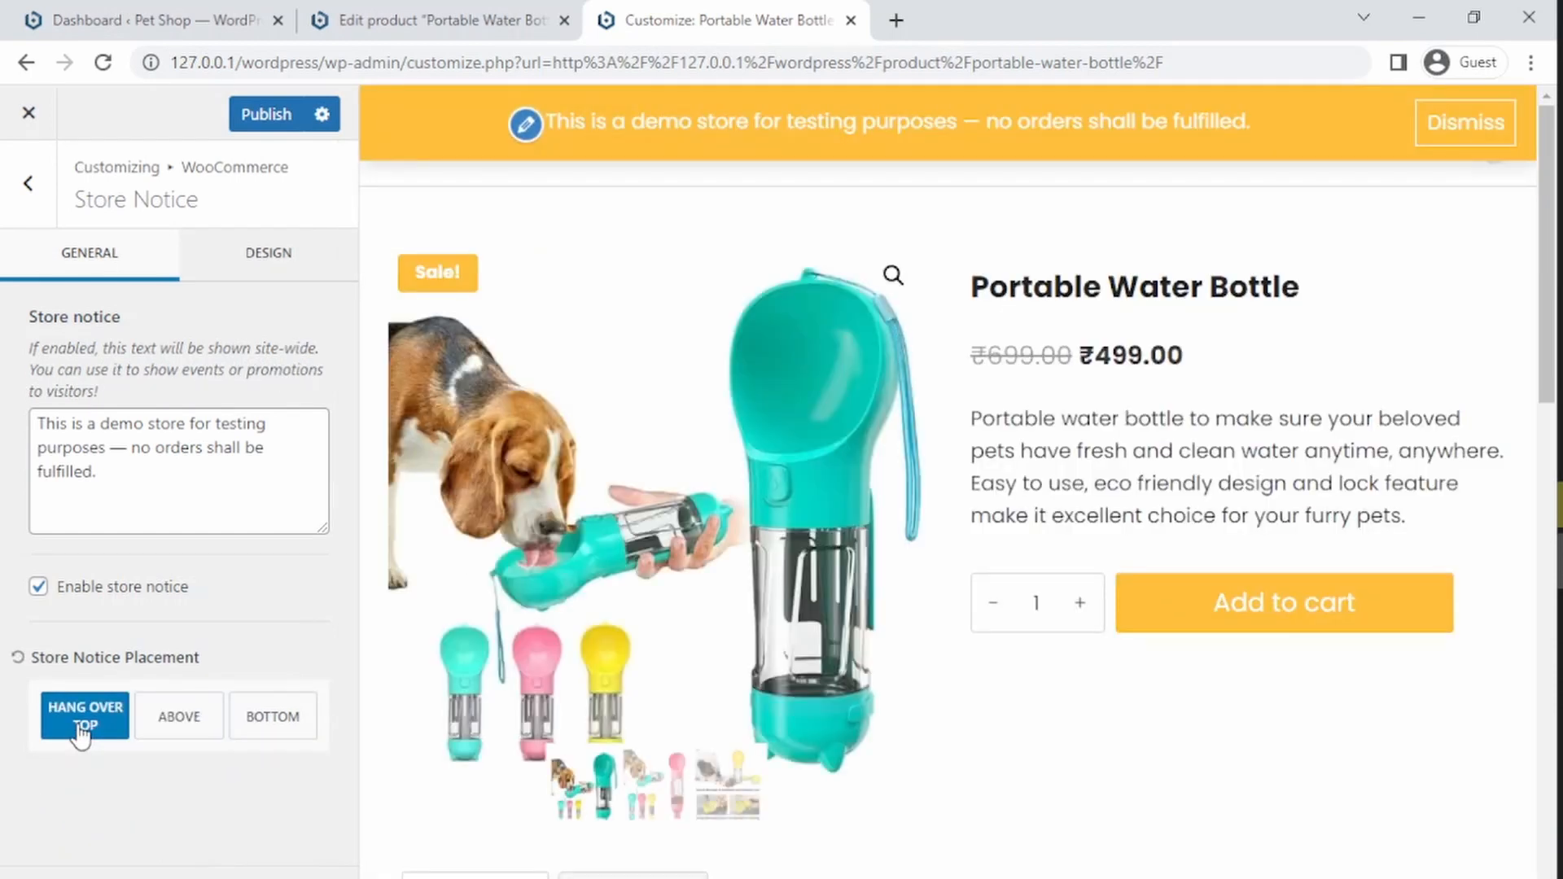
pyautogui.click(250, 715)
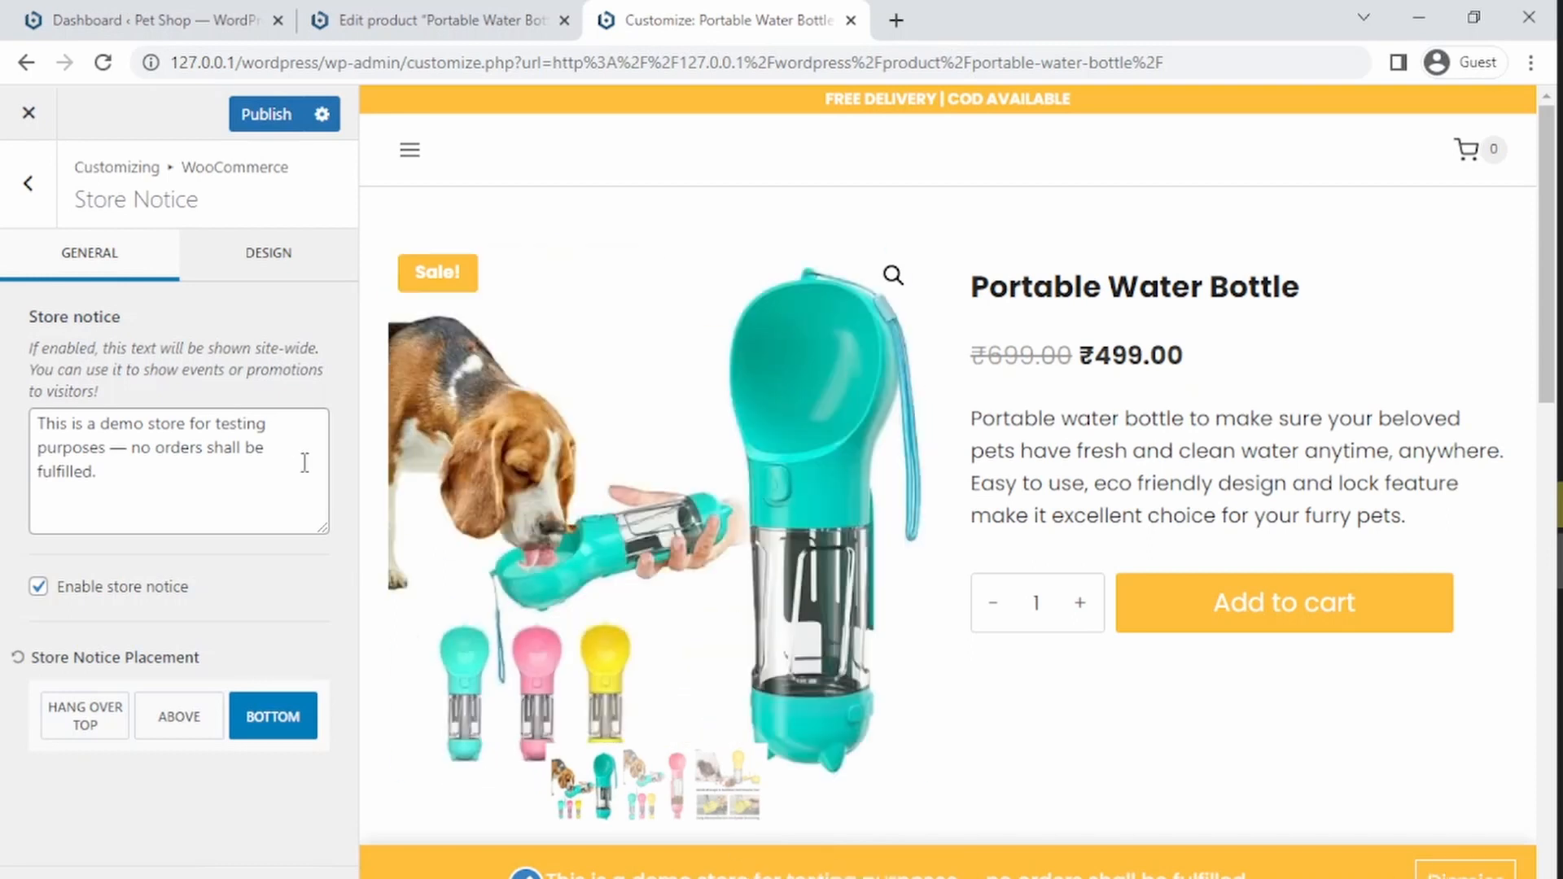
pyautogui.click(66, 422)
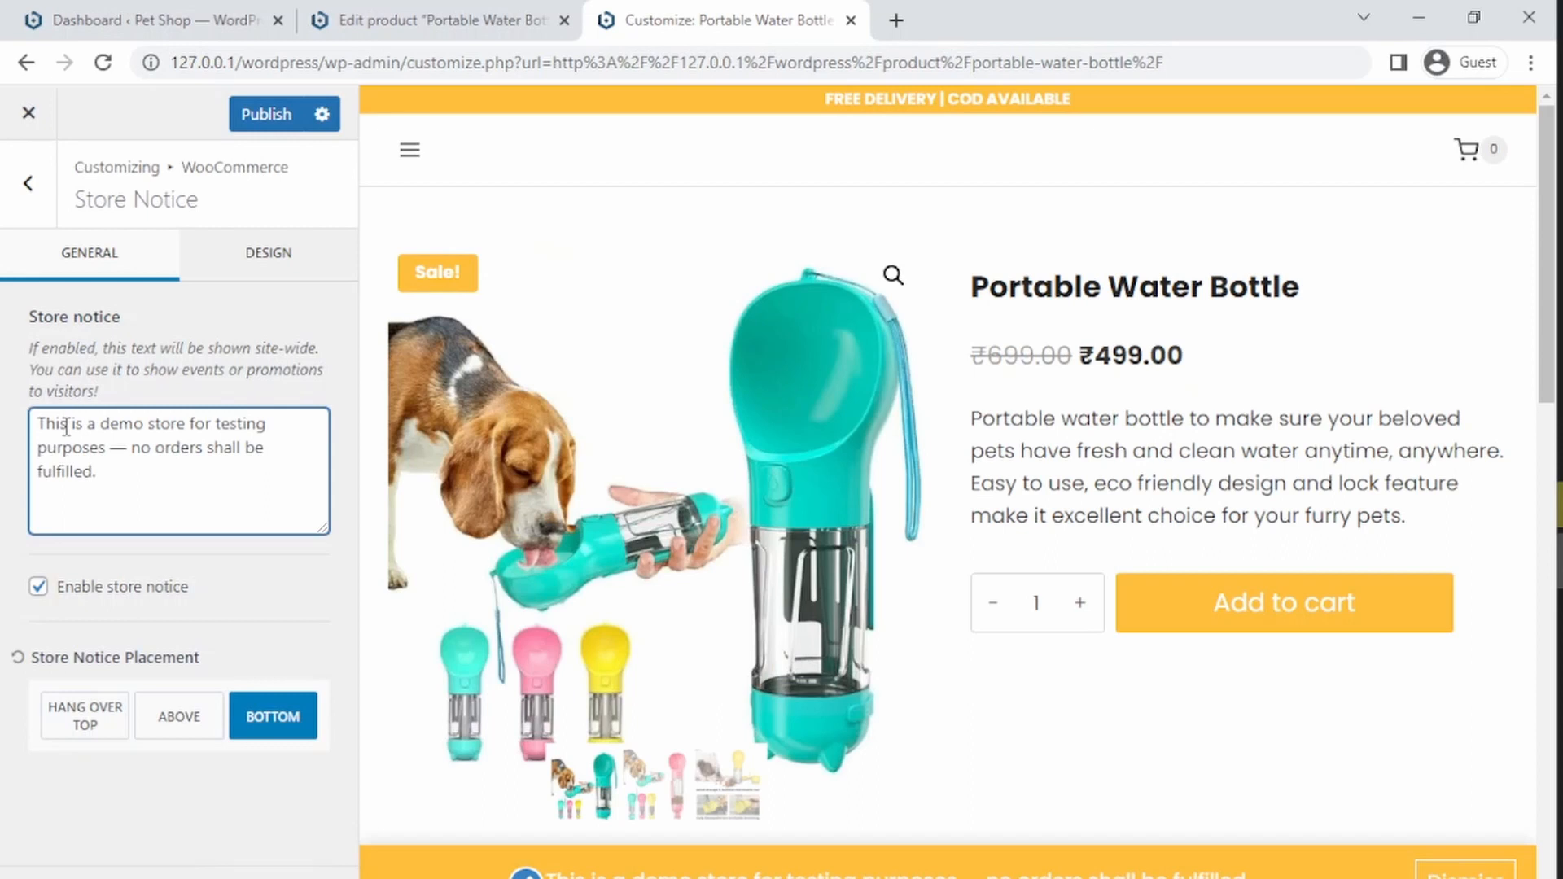
pyautogui.write('dsfjkds')
pyautogui.press('BackSpace')
pyautogui.press('BackSpace')
pyautogui.press('BackSpace')
pyautogui.press('BackSpace')
pyautogui.press('BackSpace')
pyautogui.press('BackSpace')
pyautogui.press('BackSpace')
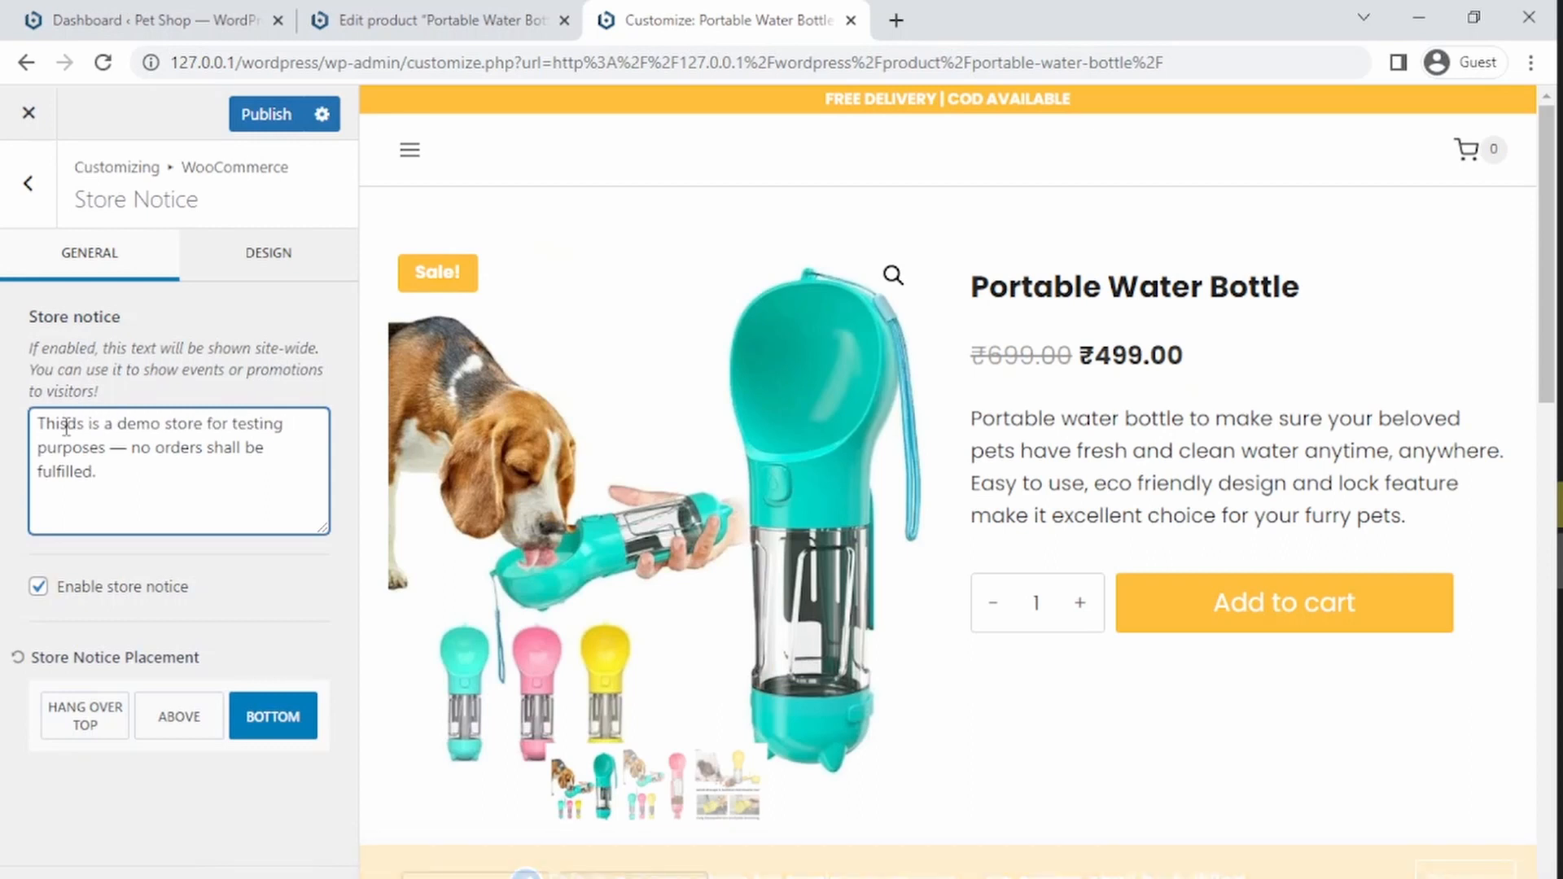
# Step: Turn off the store notice and return to the WooCommerce settings list
pyautogui.click(299, 259)
pyautogui.click(92, 259)
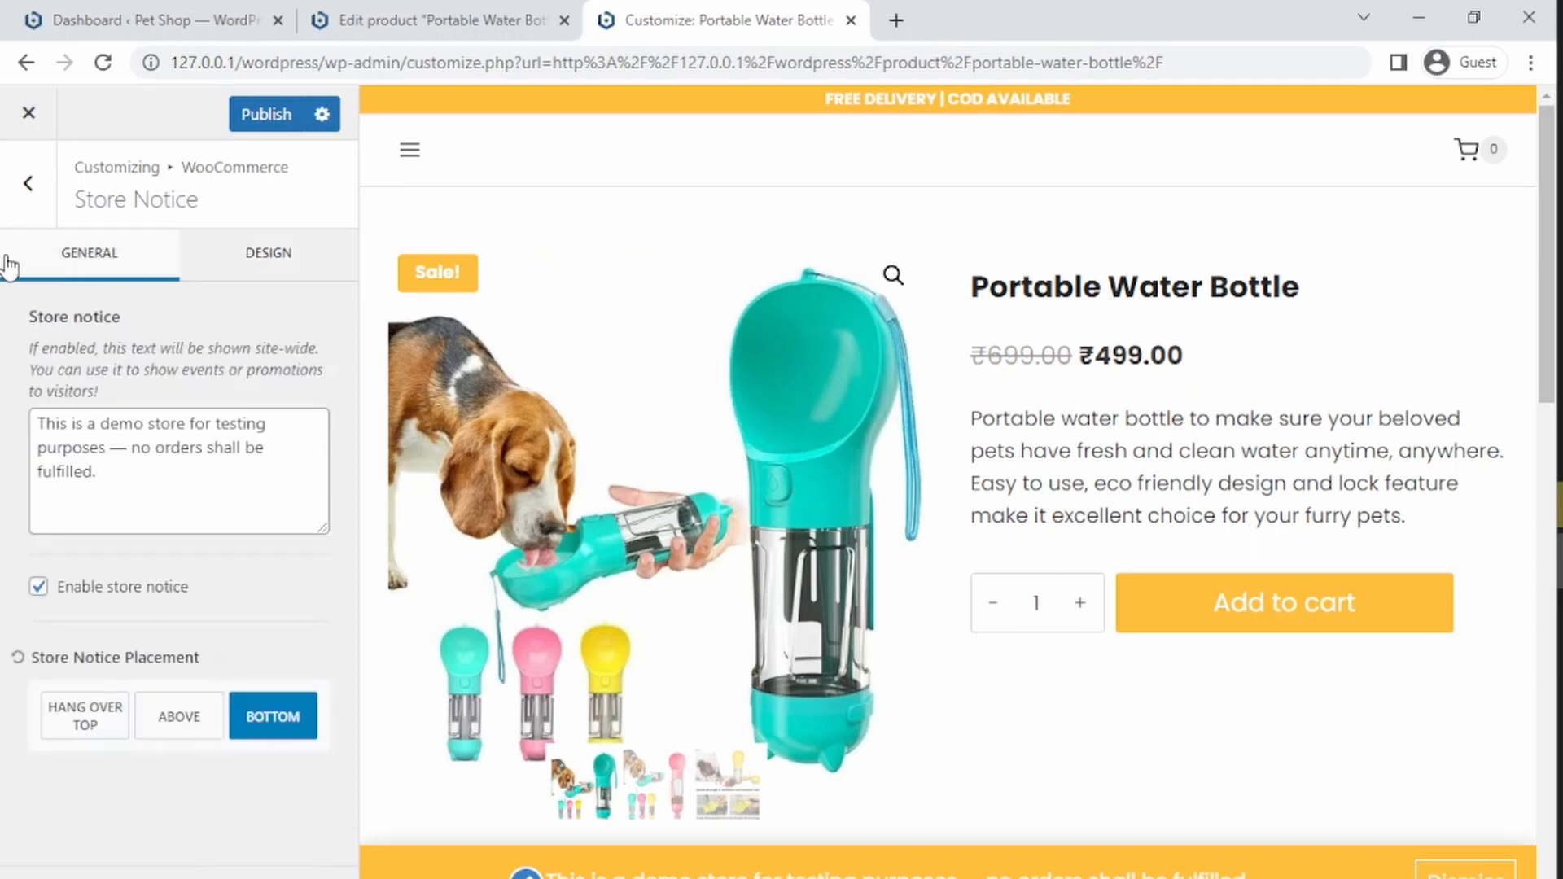
pyautogui.click(38, 586)
pyautogui.click(33, 205)
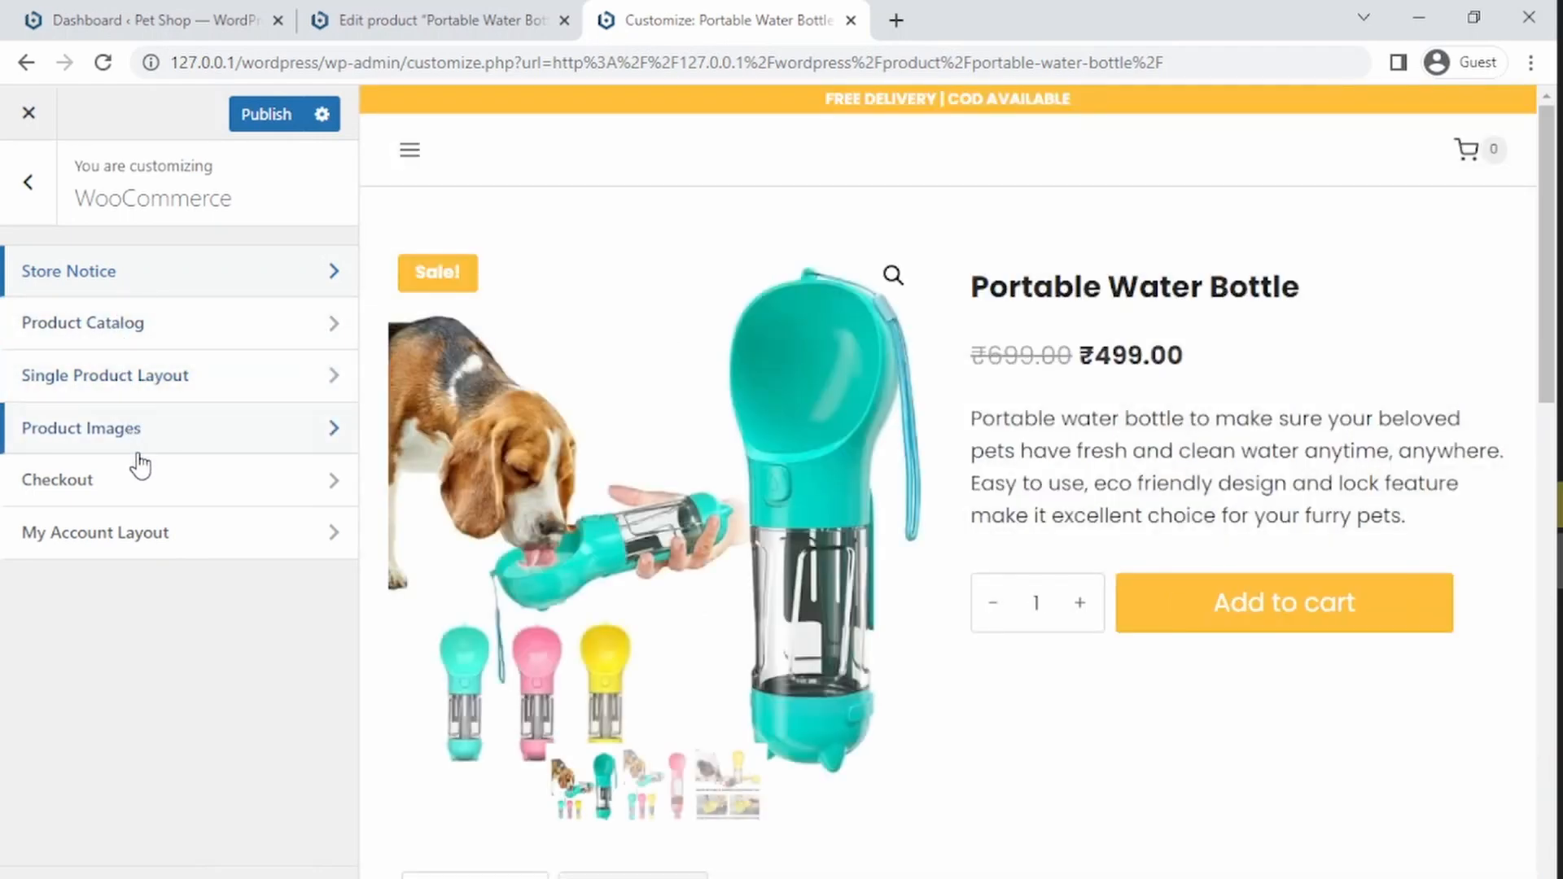
# Step: Open Single Product Layout and make the Category product element visible
pyautogui.click(133, 392)
pyautogui.moveTo(344, 295); pyautogui.dragTo(337, 607)
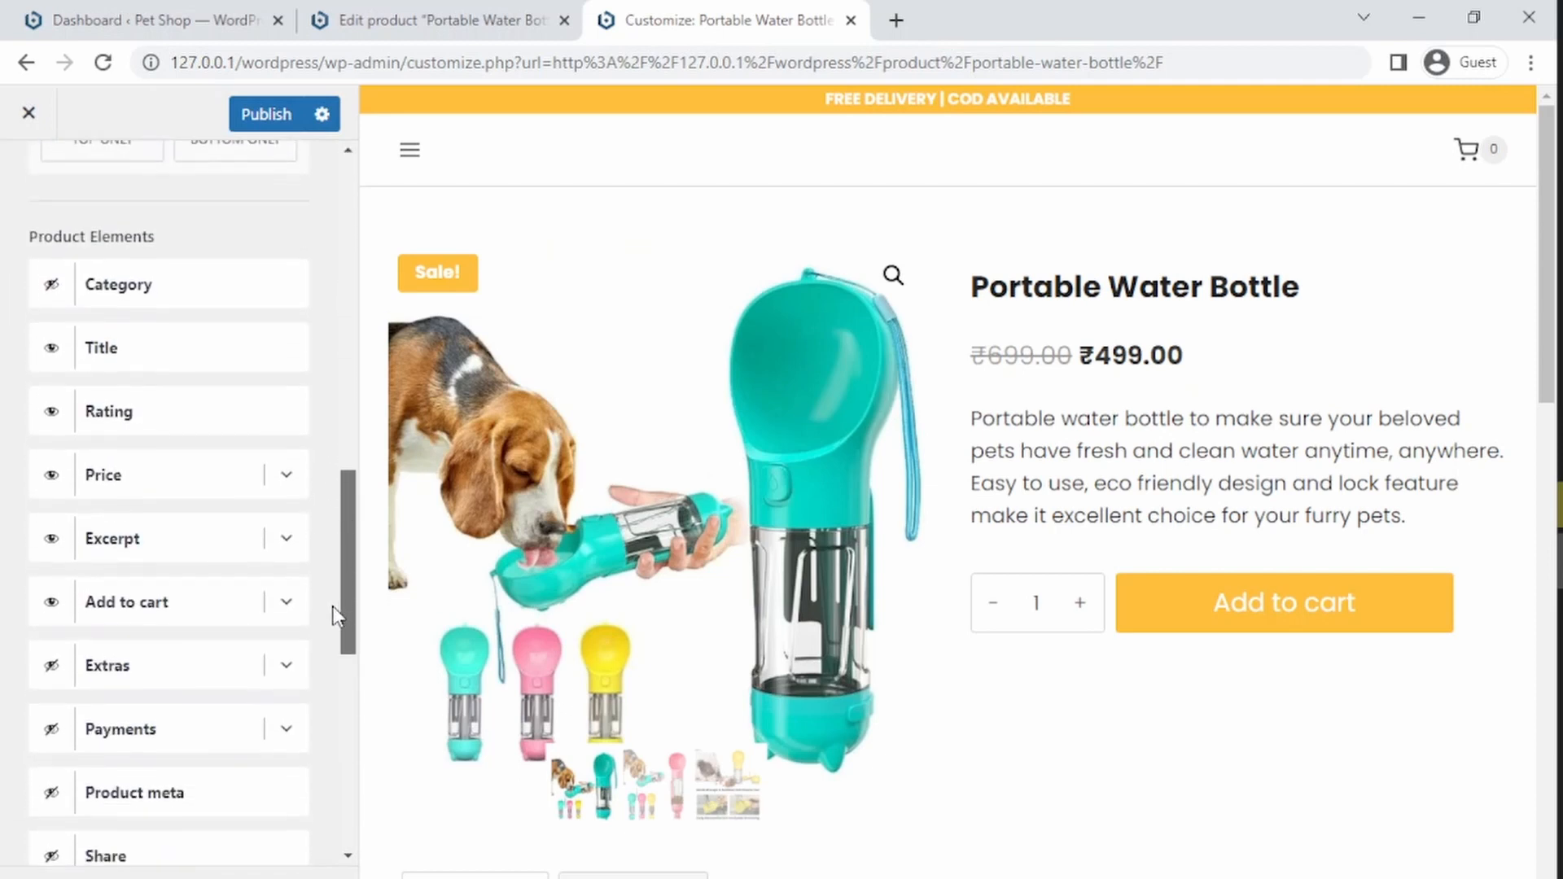
pyautogui.click(52, 292)
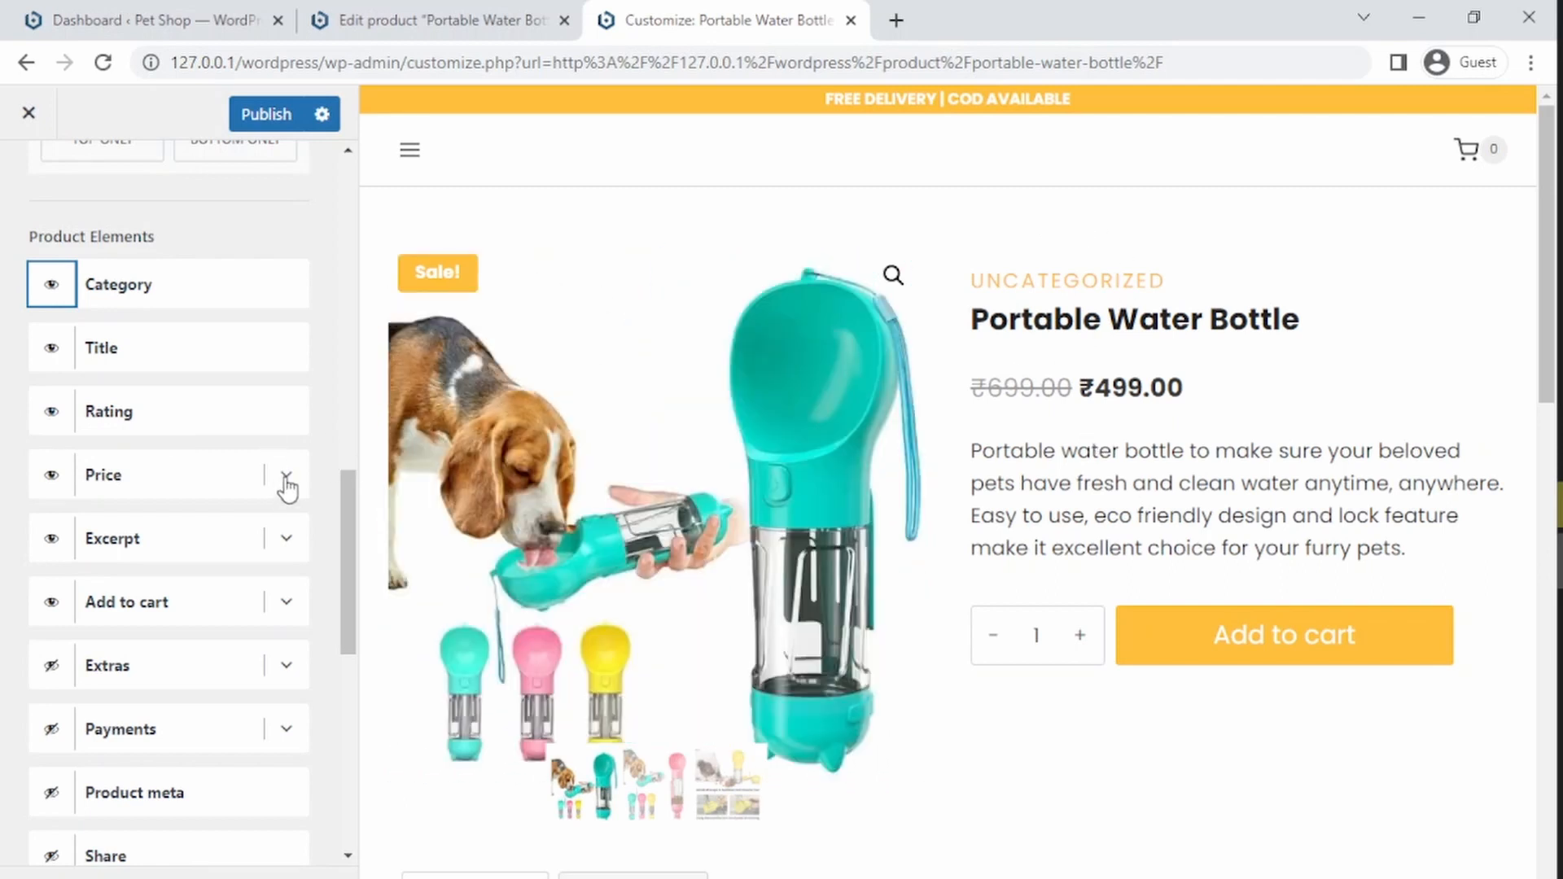
# Step: Try enabling the price's shipping statement with the excerpt & Free Shipping, switching it off again
pyautogui.click(288, 482)
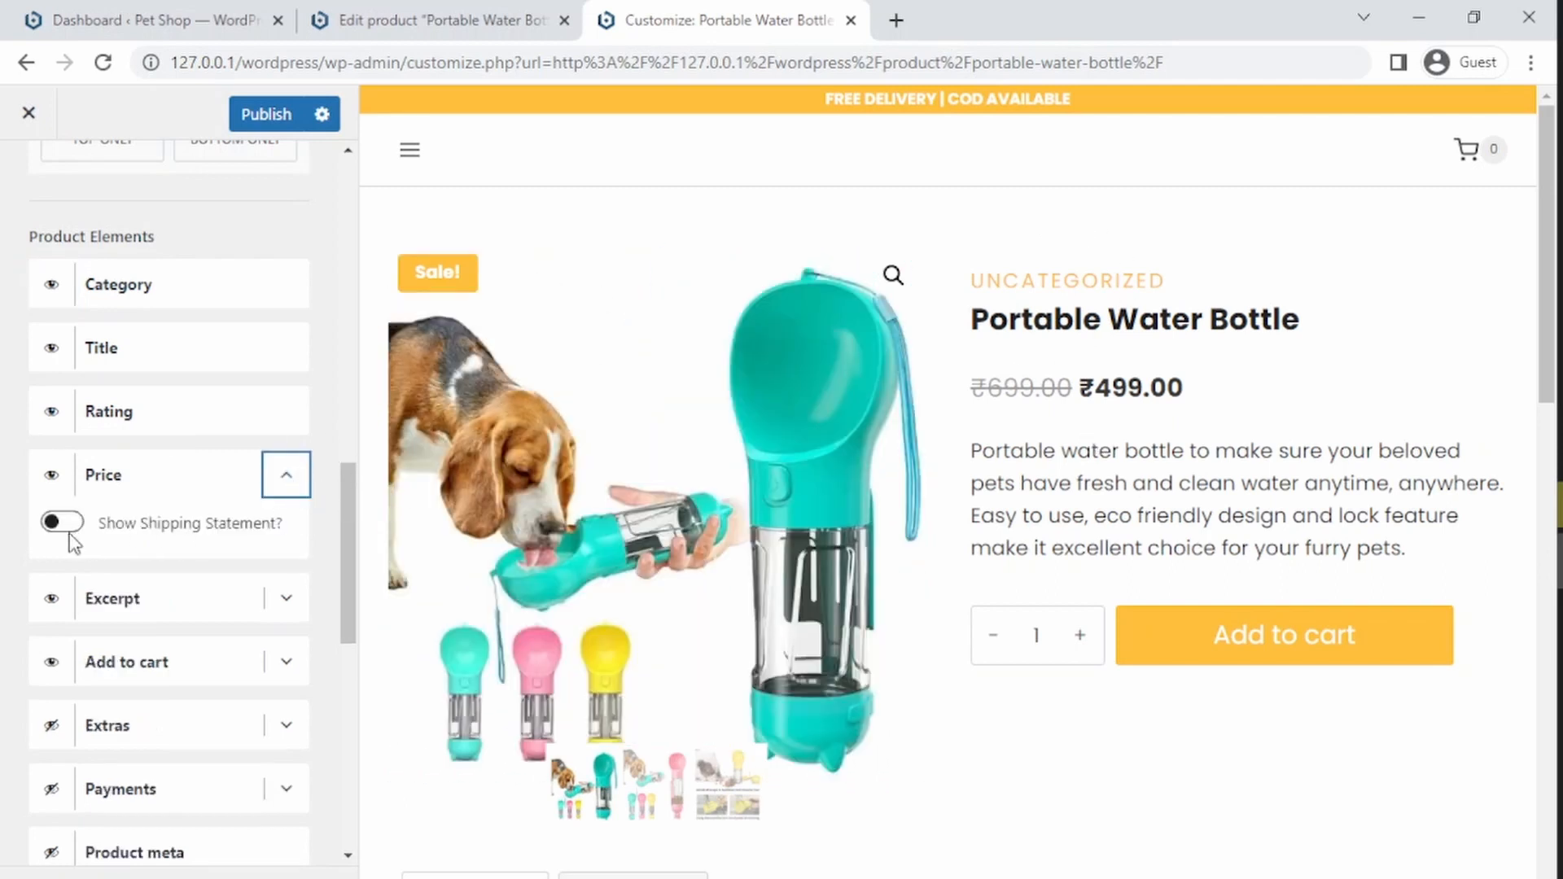
pyautogui.click(57, 522)
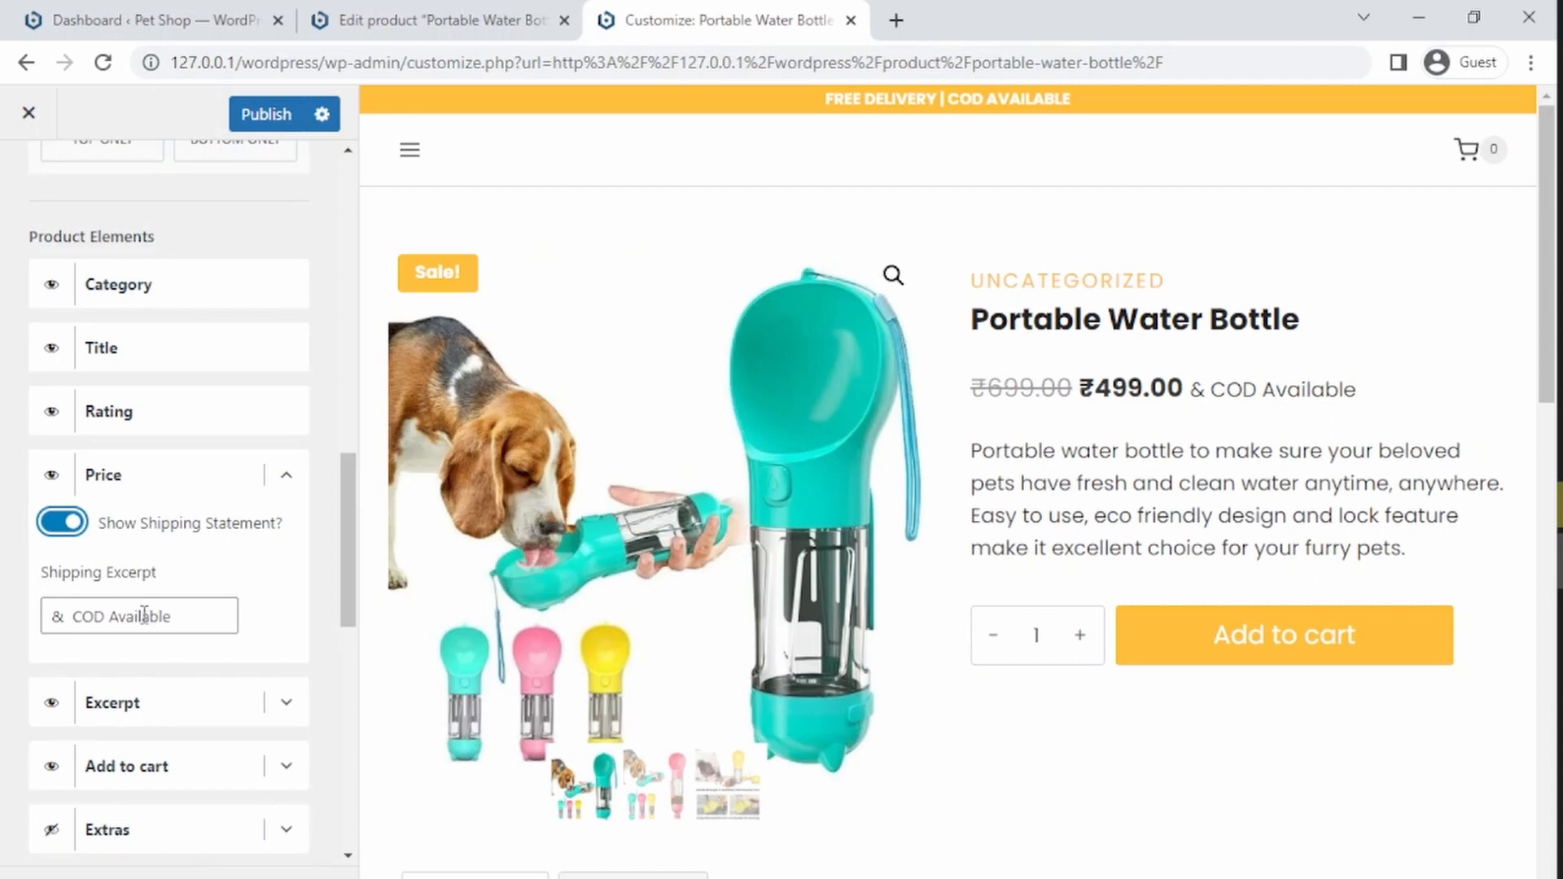
pyautogui.click(193, 614)
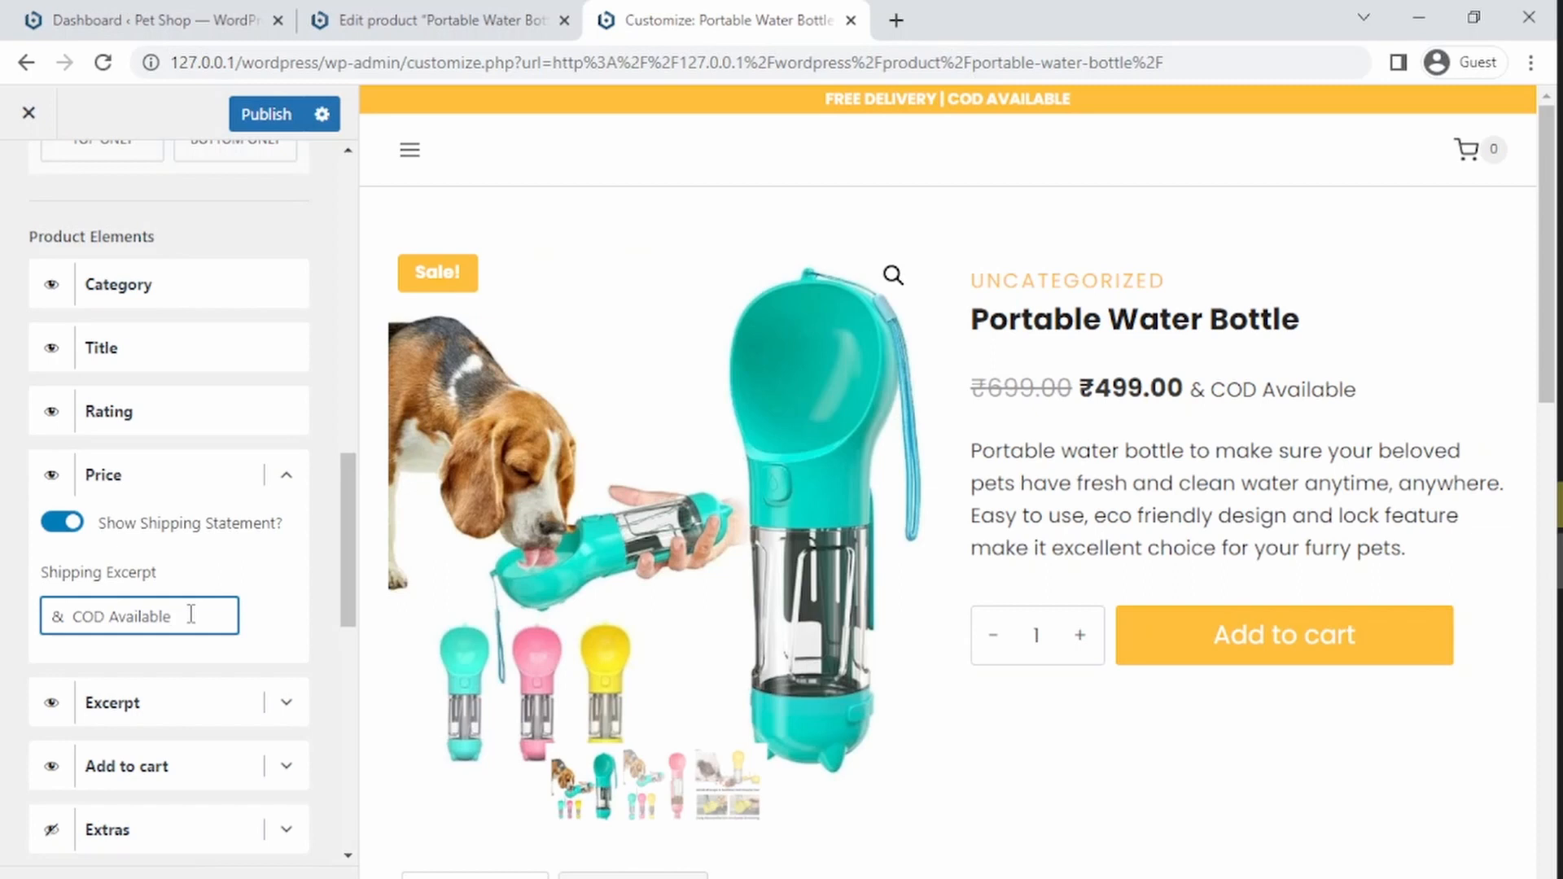
pyautogui.press('BackSpace')
pyautogui.press('BackSpace')
pyautogui.press('BackSpace')
pyautogui.press('BackSpace')
pyautogui.press('BackSpace')
pyautogui.press('BackSpace')
pyautogui.press('BackSpace')
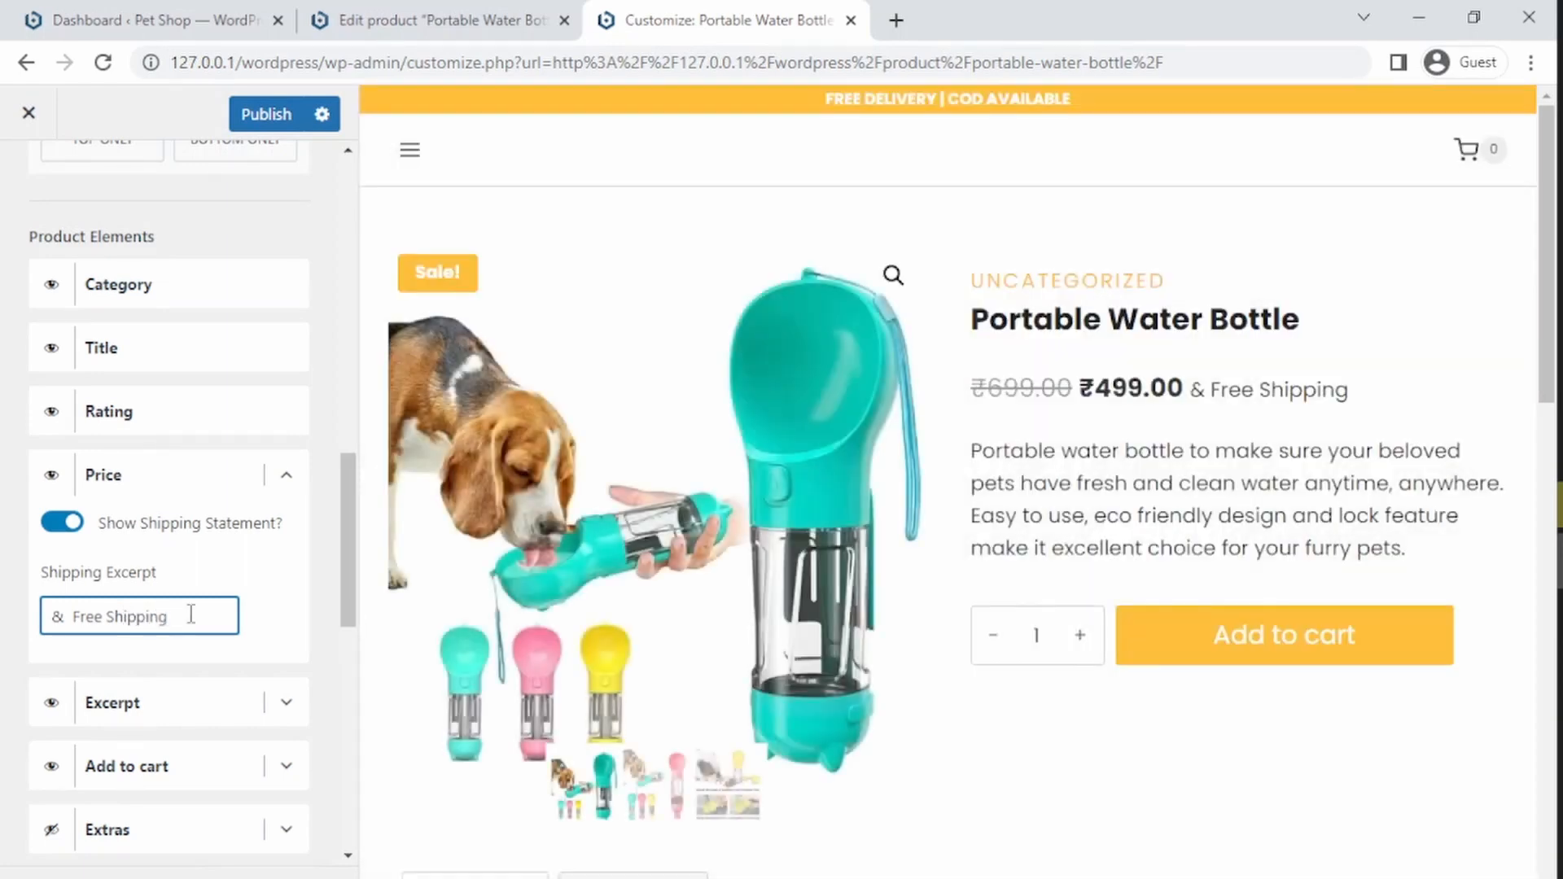
pyautogui.click(62, 524)
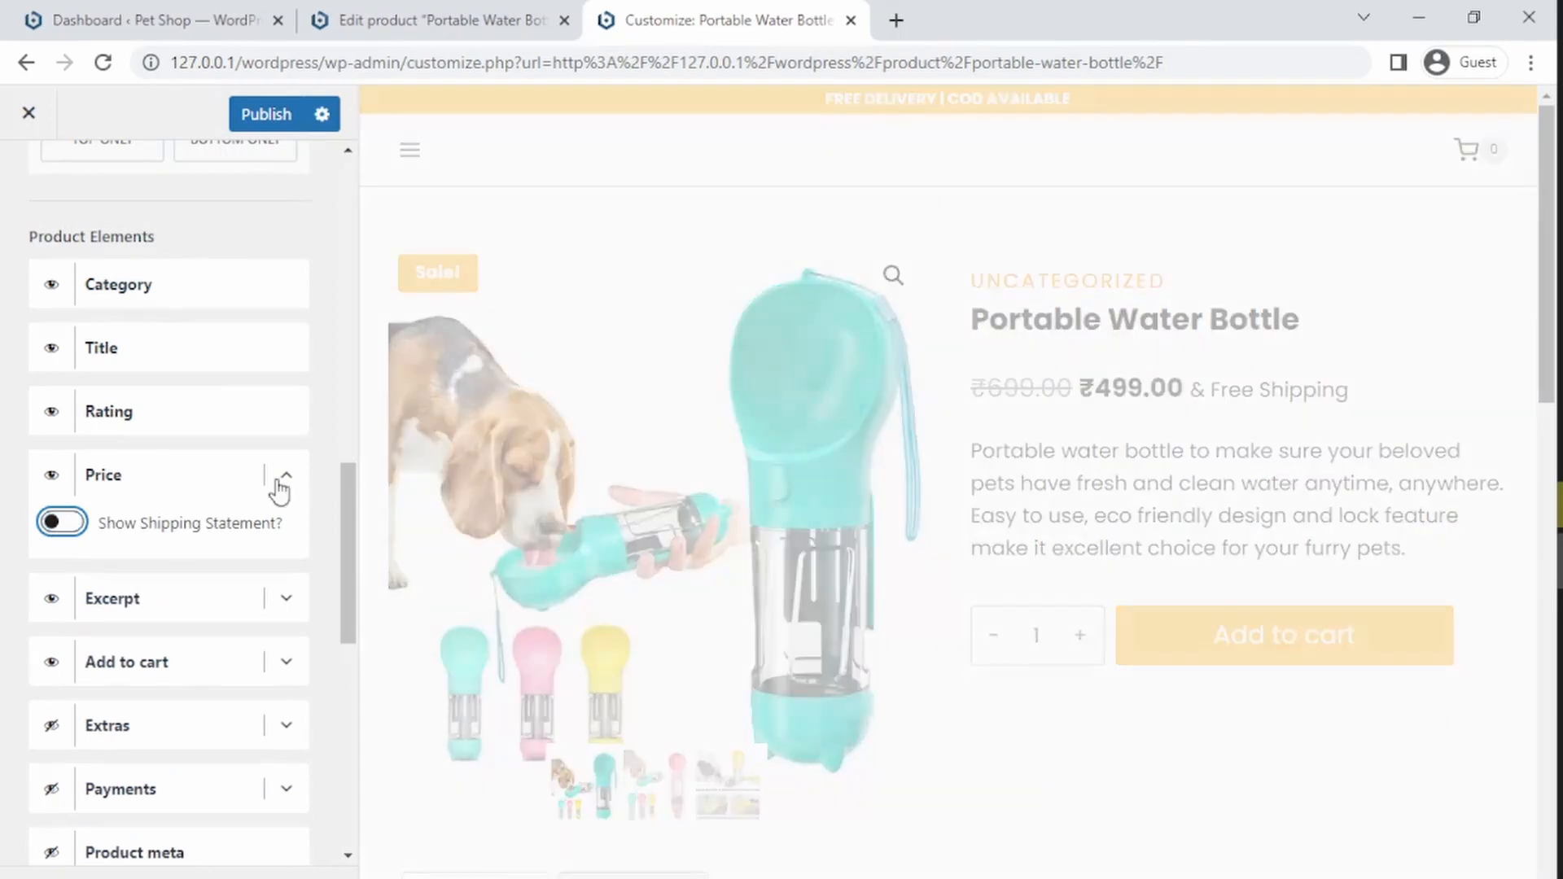
# Step: Expand the Extras product element and make it visible on the product page
pyautogui.click(280, 604)
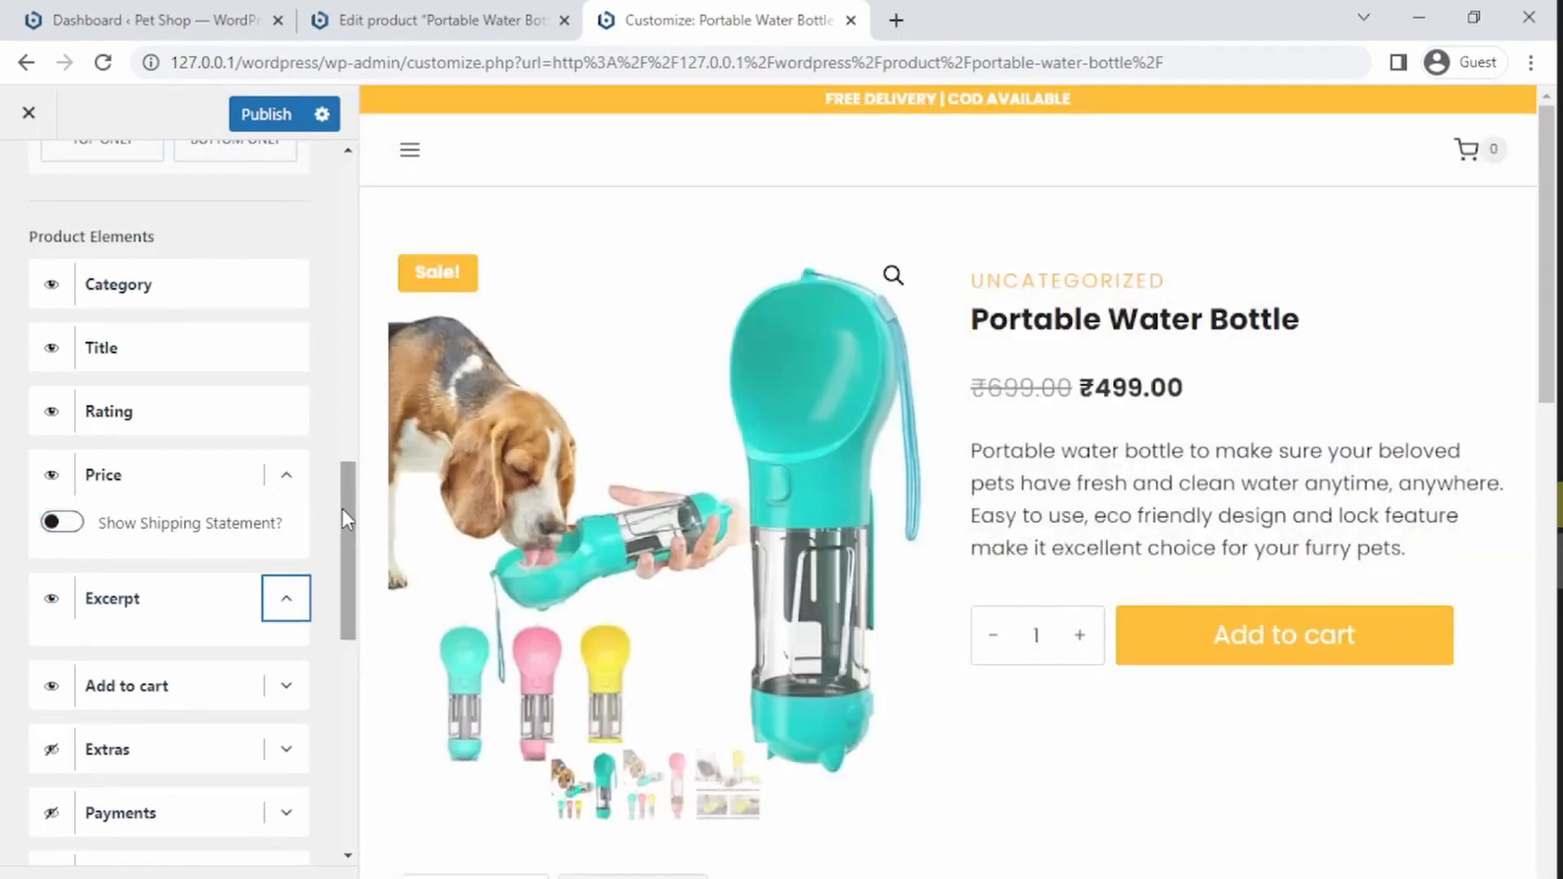
pyautogui.moveTo(347, 524); pyautogui.dragTo(342, 598)
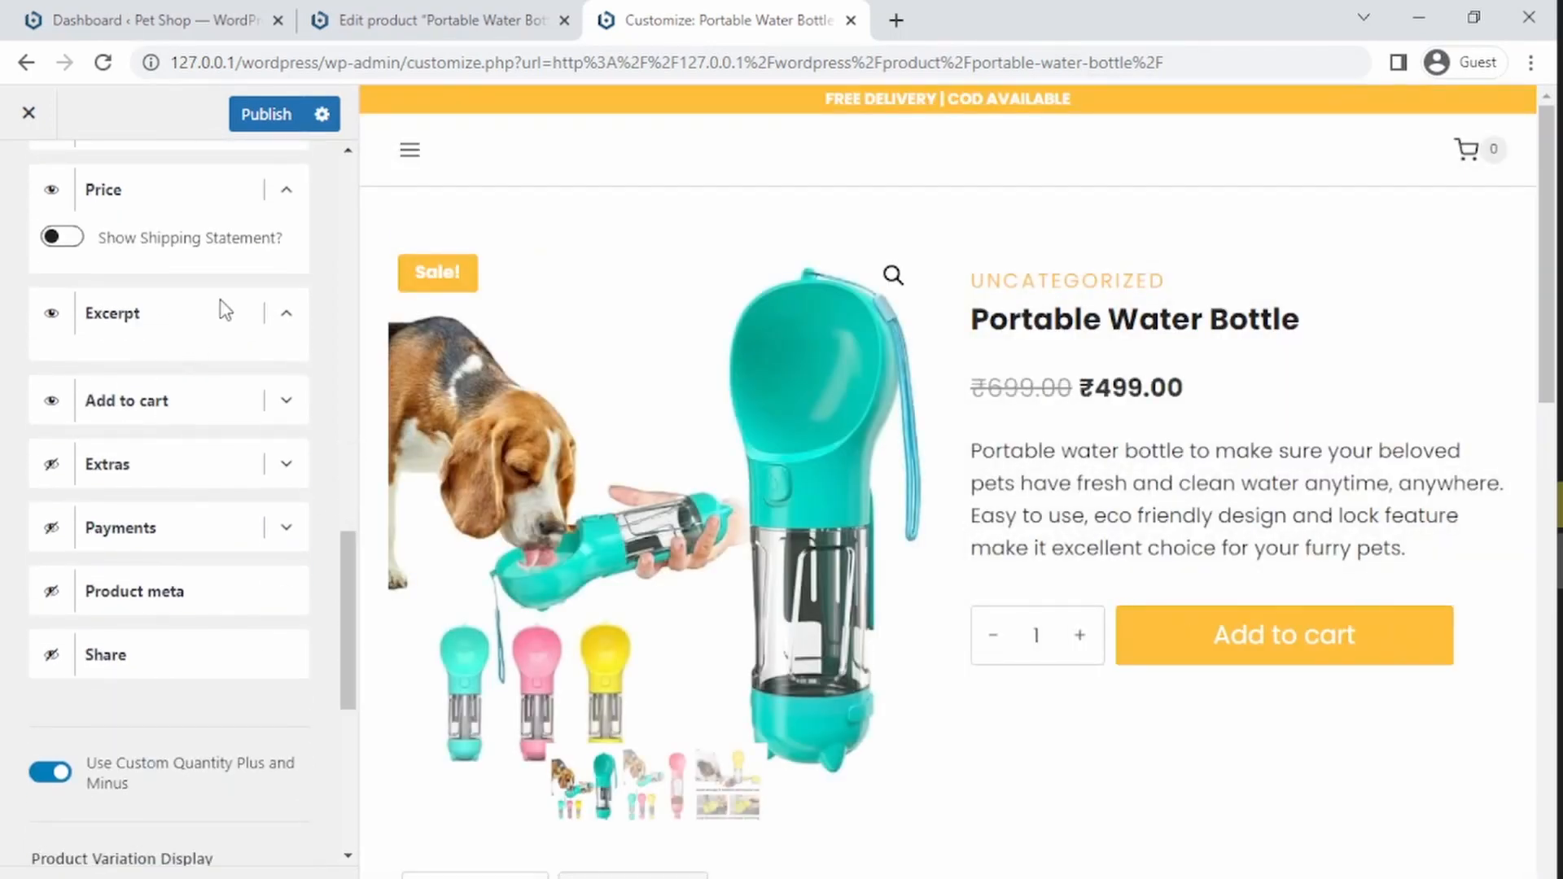
pyautogui.click(281, 319)
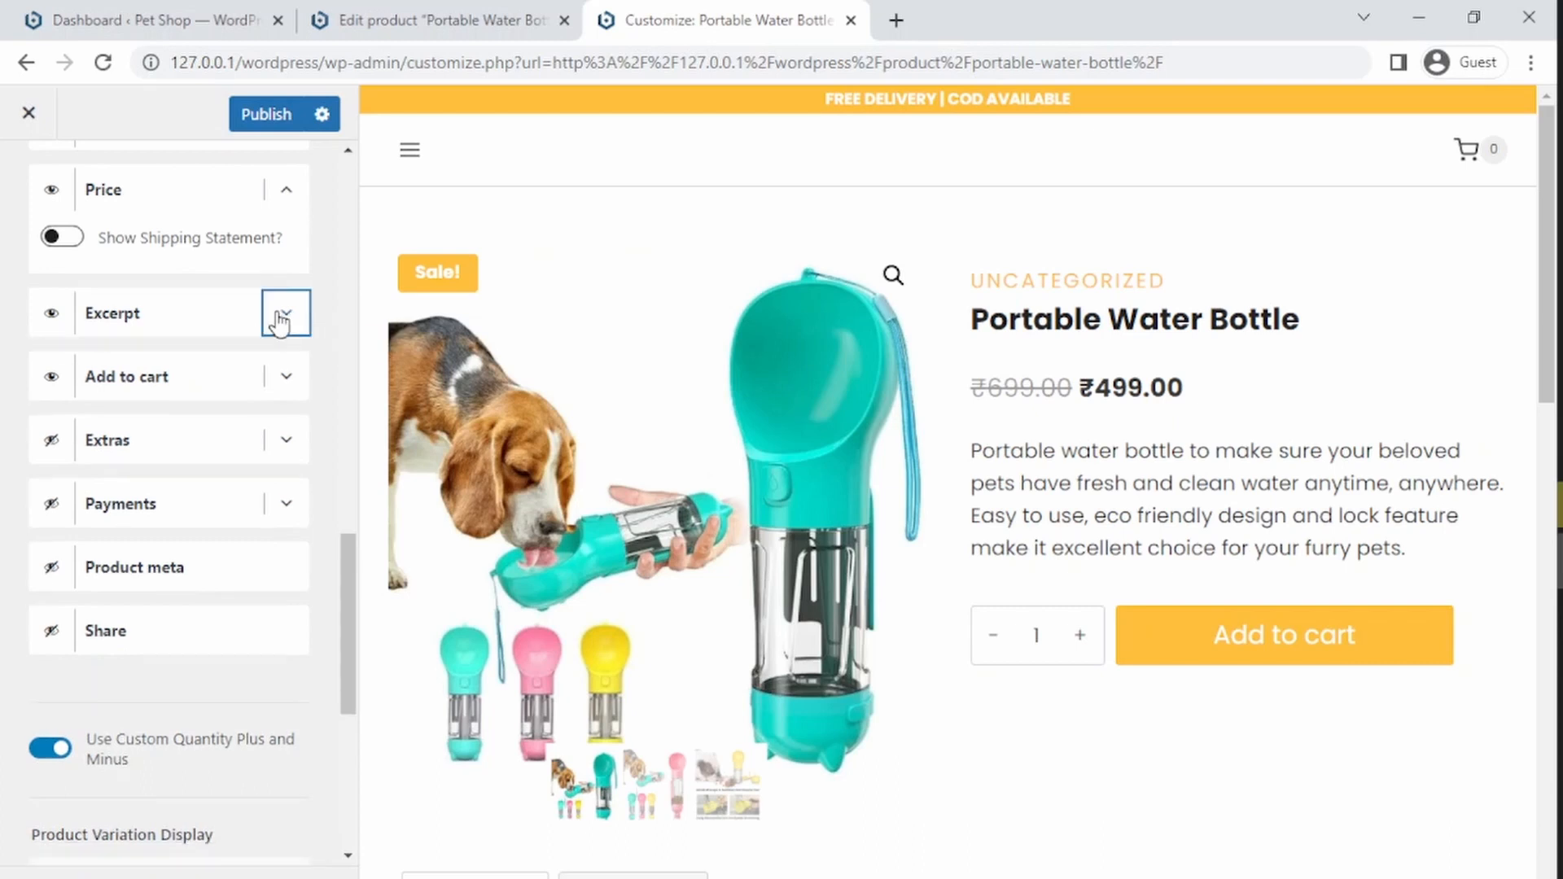
pyautogui.click(284, 321)
pyautogui.click(279, 465)
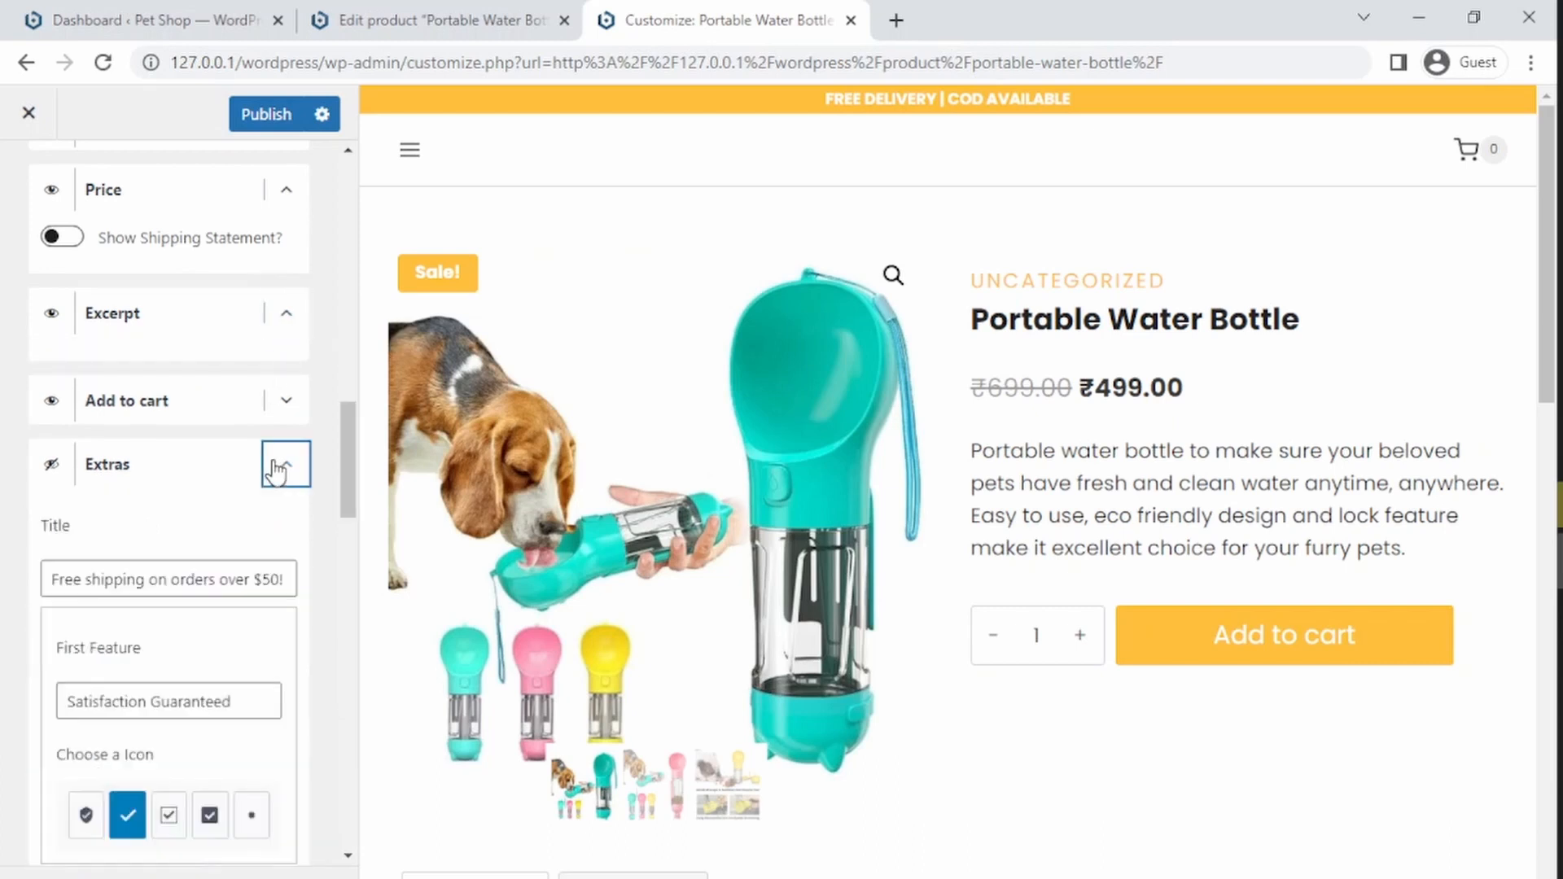
pyautogui.moveTo(342, 482); pyautogui.dragTo(319, 507)
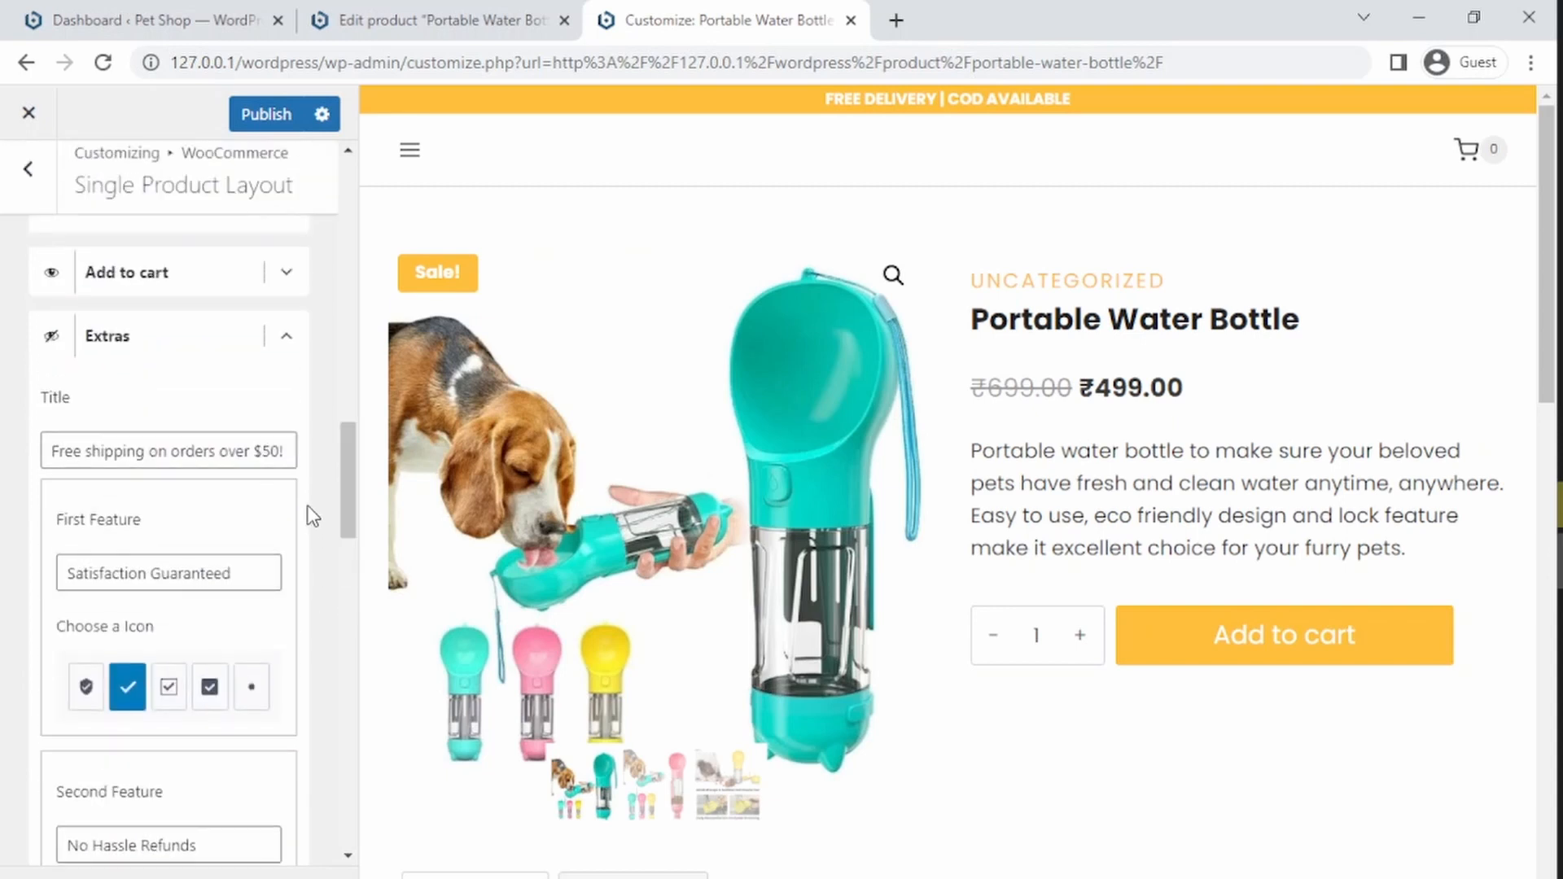
pyautogui.click(51, 335)
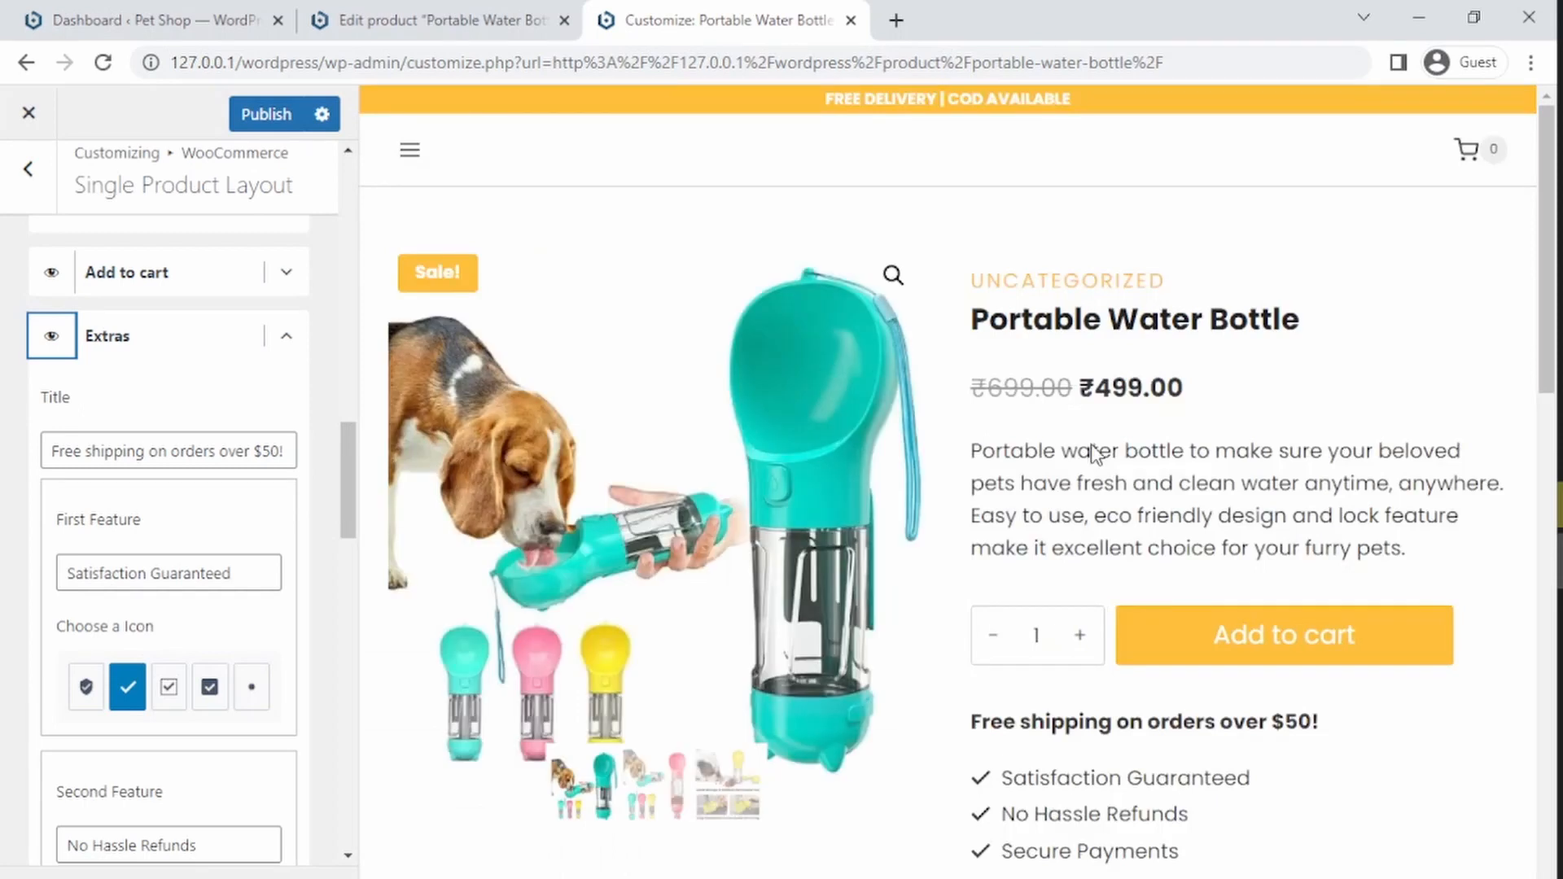
# Step: Change the Extras title to Free shipping on orders over 1000!
pyautogui.scroll(-3, 1138, 528)
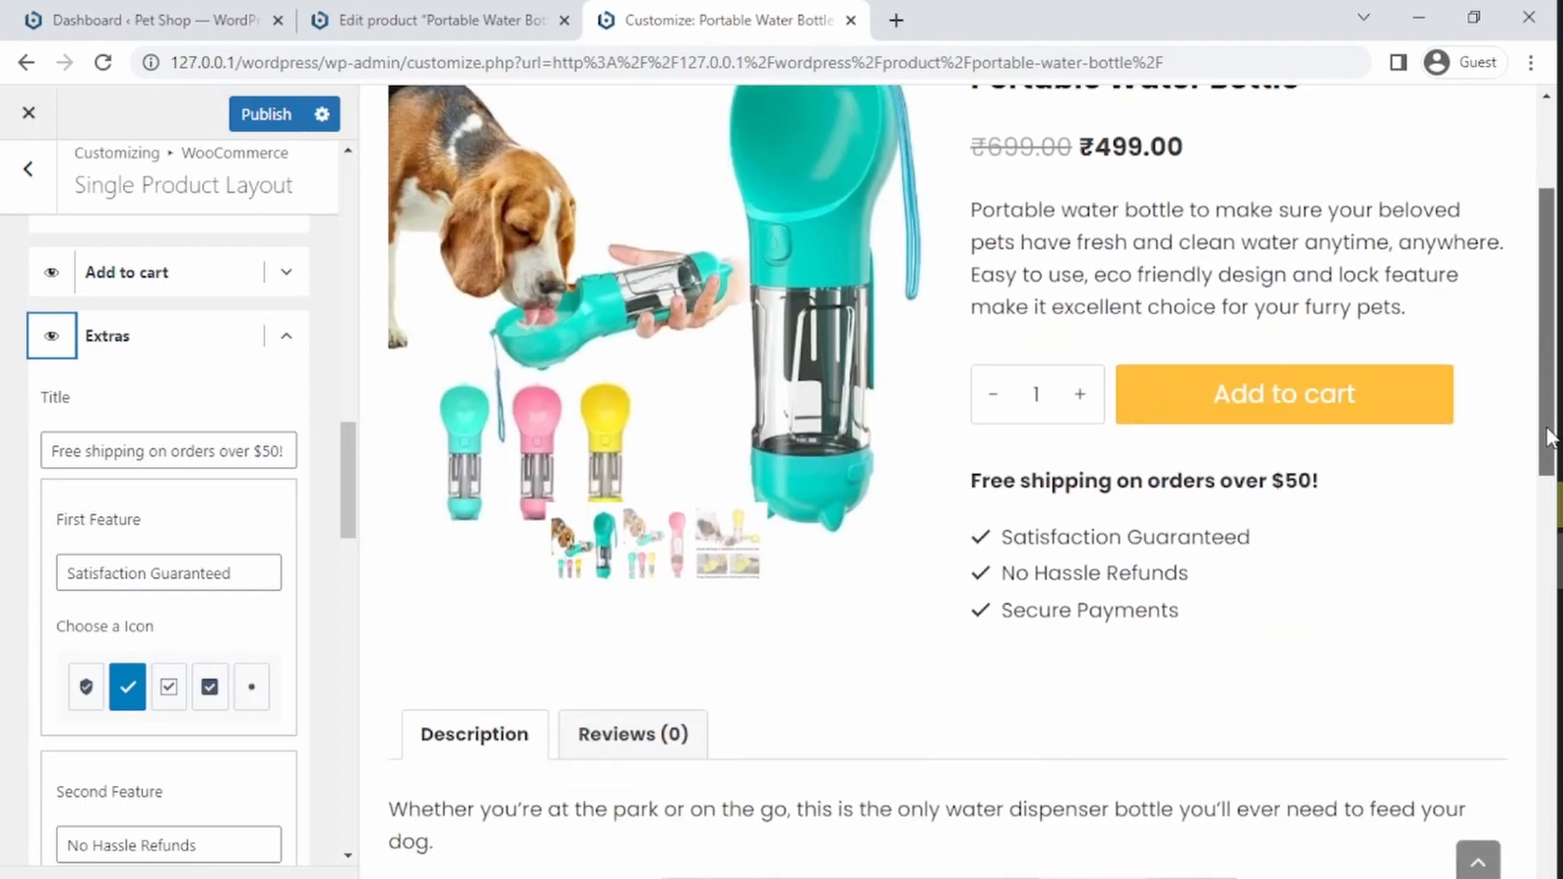
pyautogui.moveTo(1016, 487); pyautogui.dragTo(1280, 489)
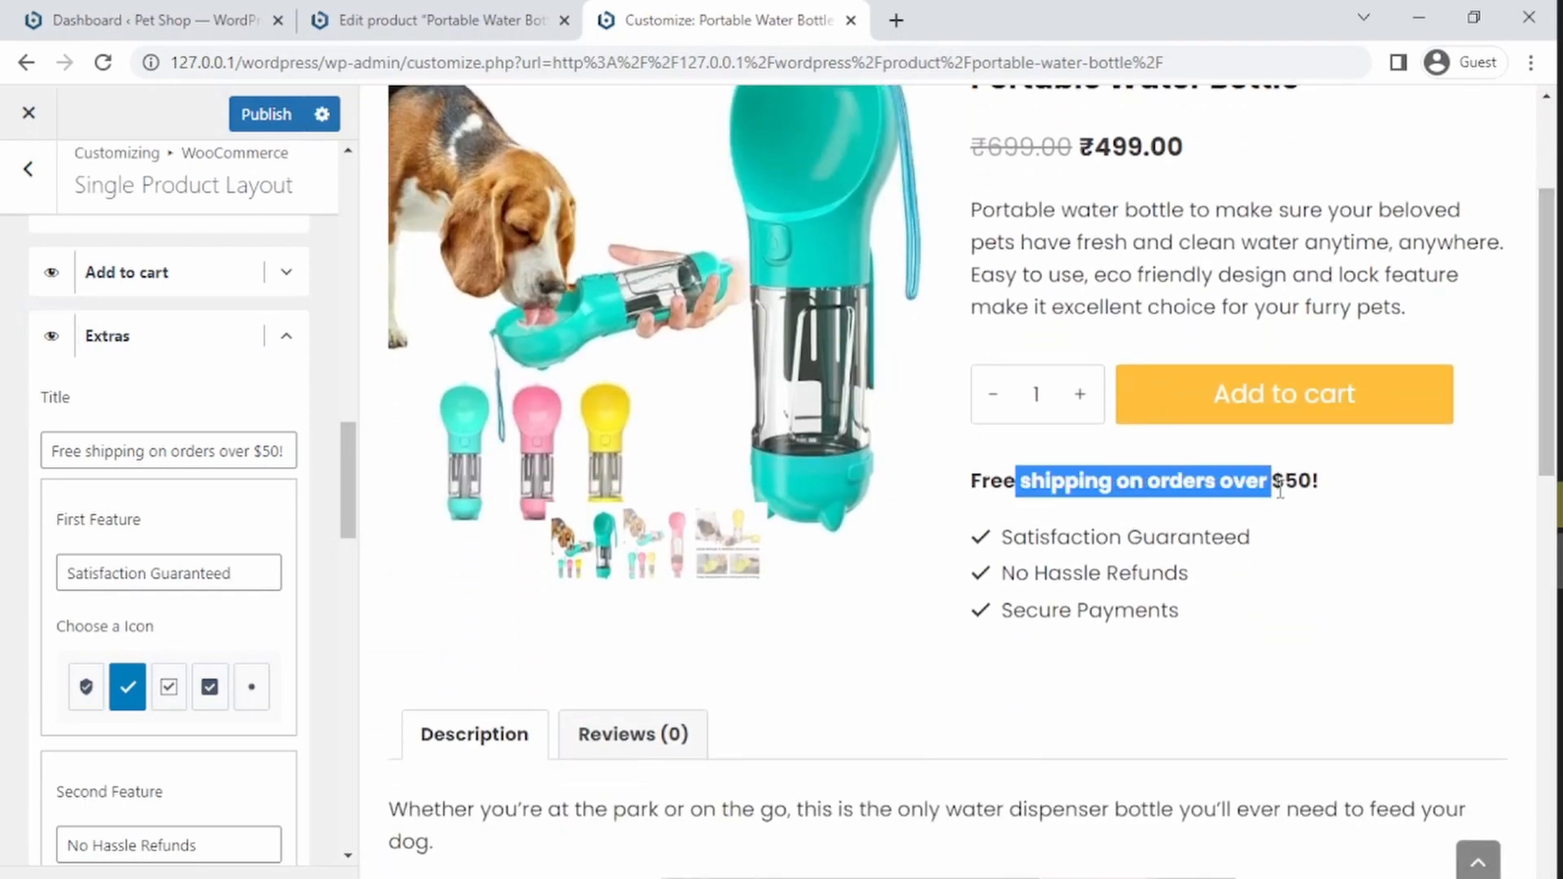
pyautogui.click(1161, 517)
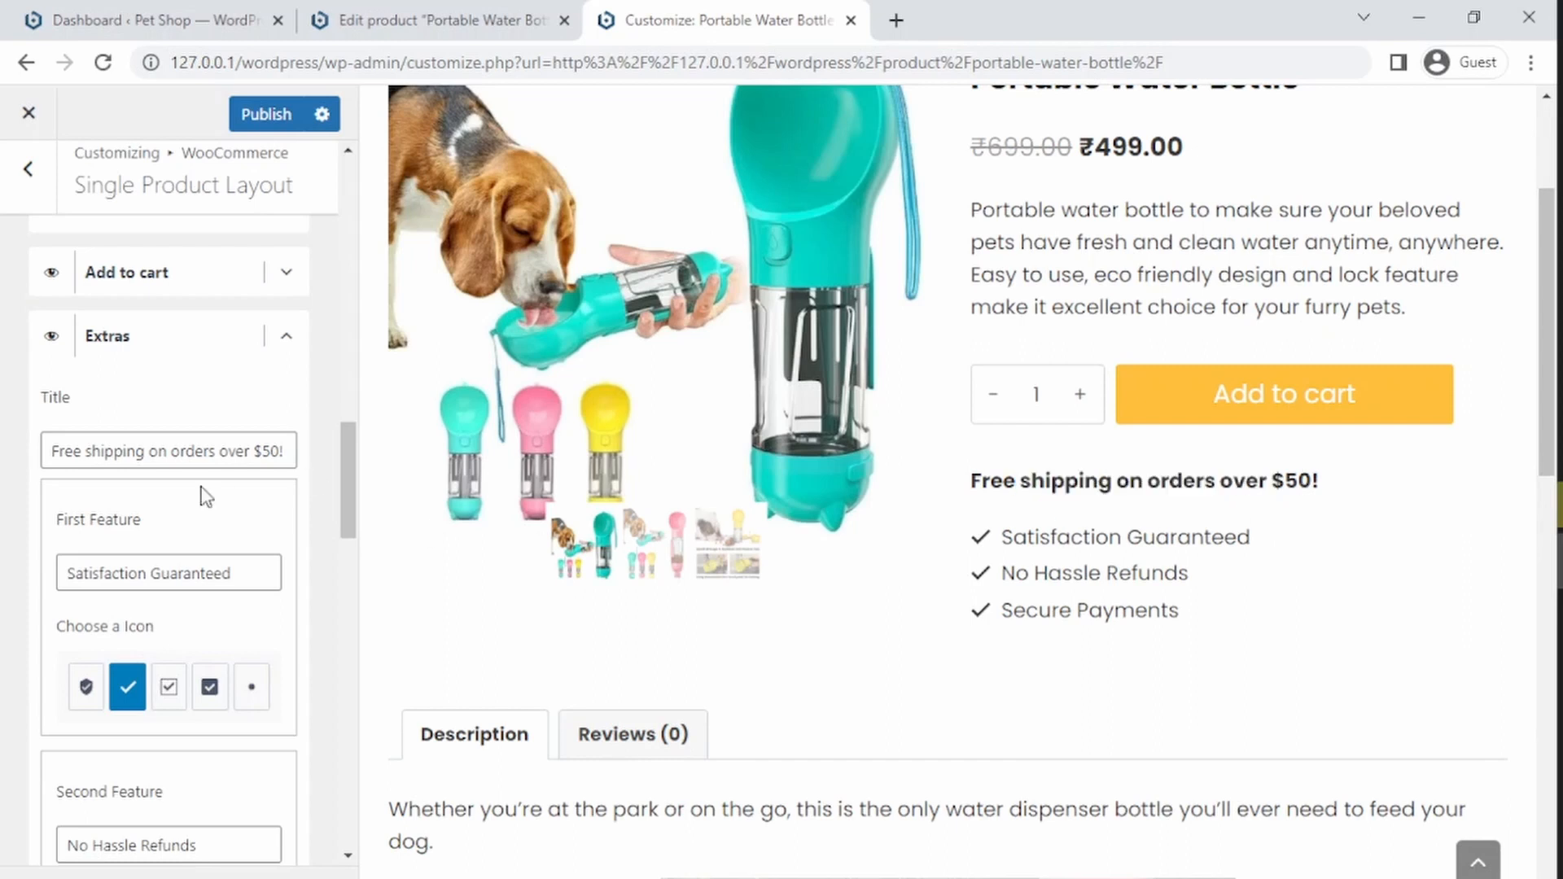
pyautogui.click(262, 450)
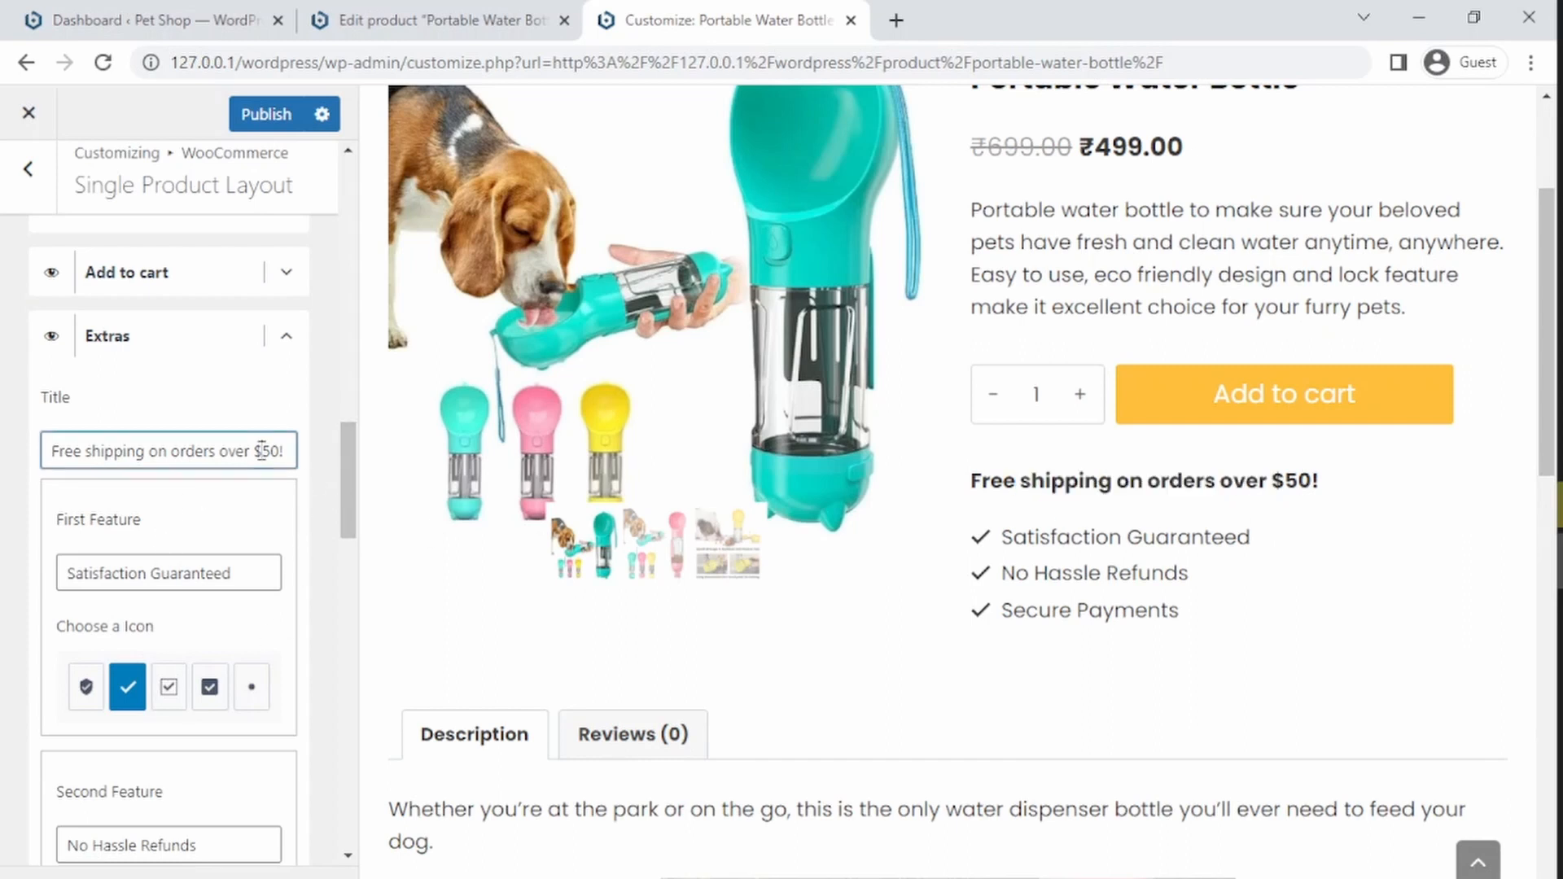
pyautogui.press('BackSpace')
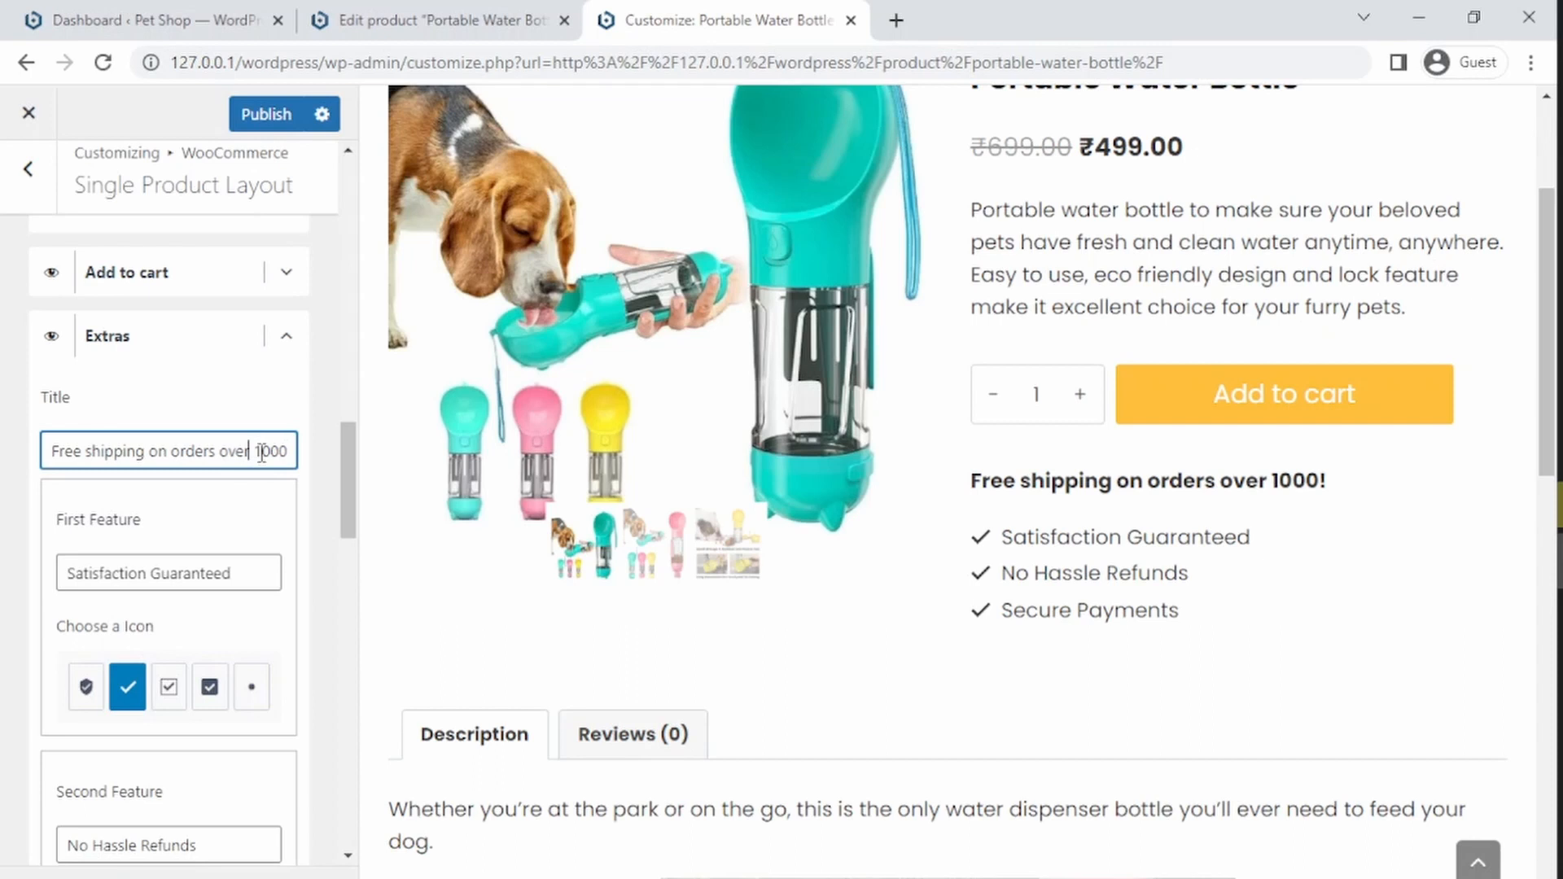
# Step: Copy the rupee symbol from the product price and paste it before 1000 in the Extras title
pyautogui.click(896, 20)
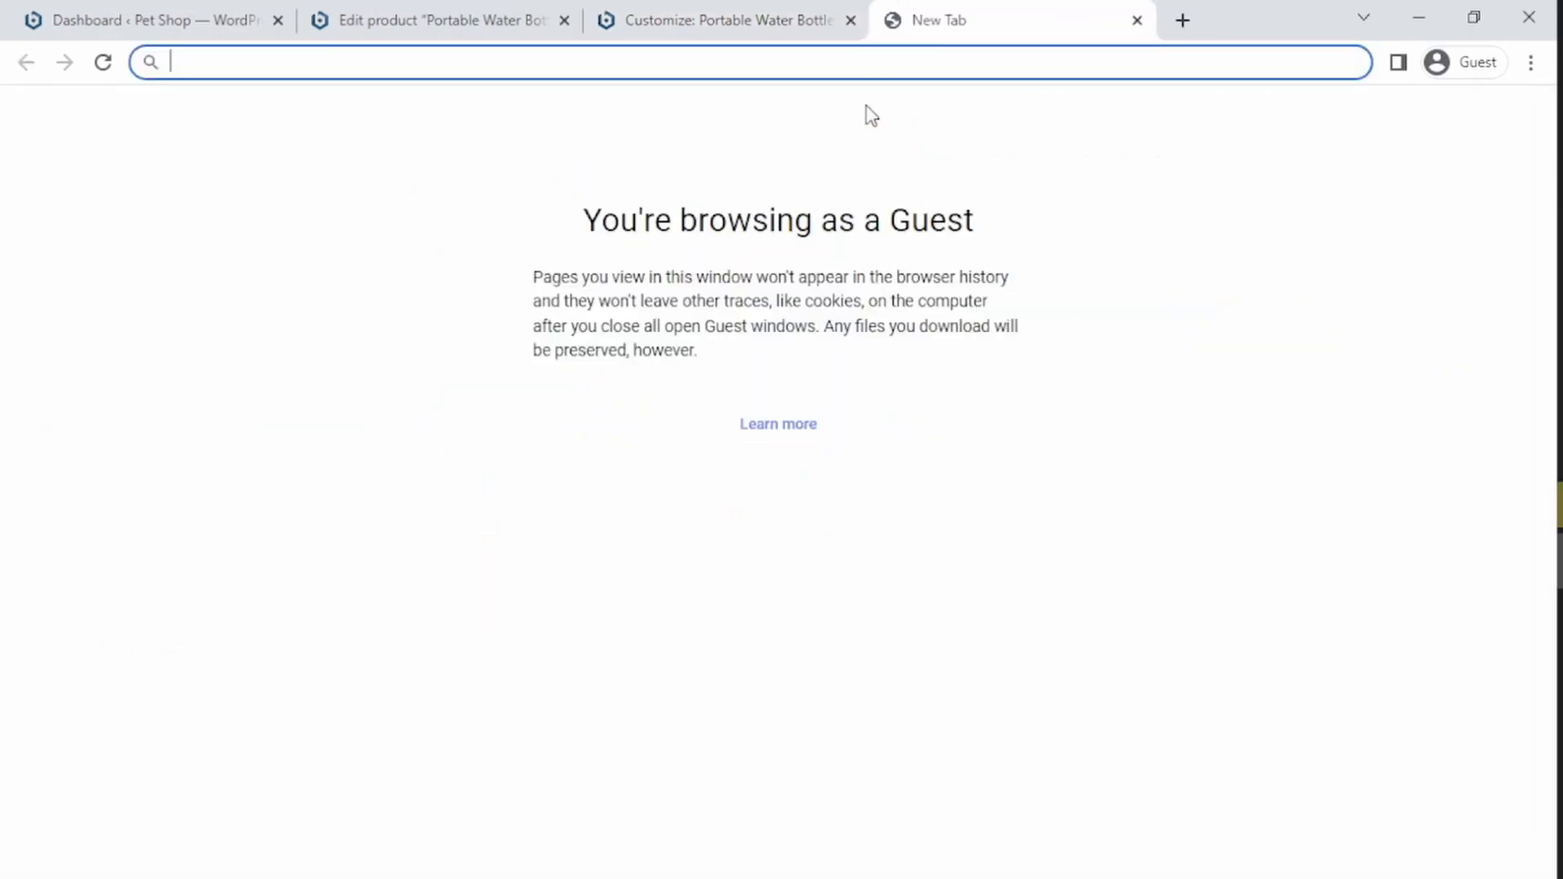
pyautogui.click(784, 10)
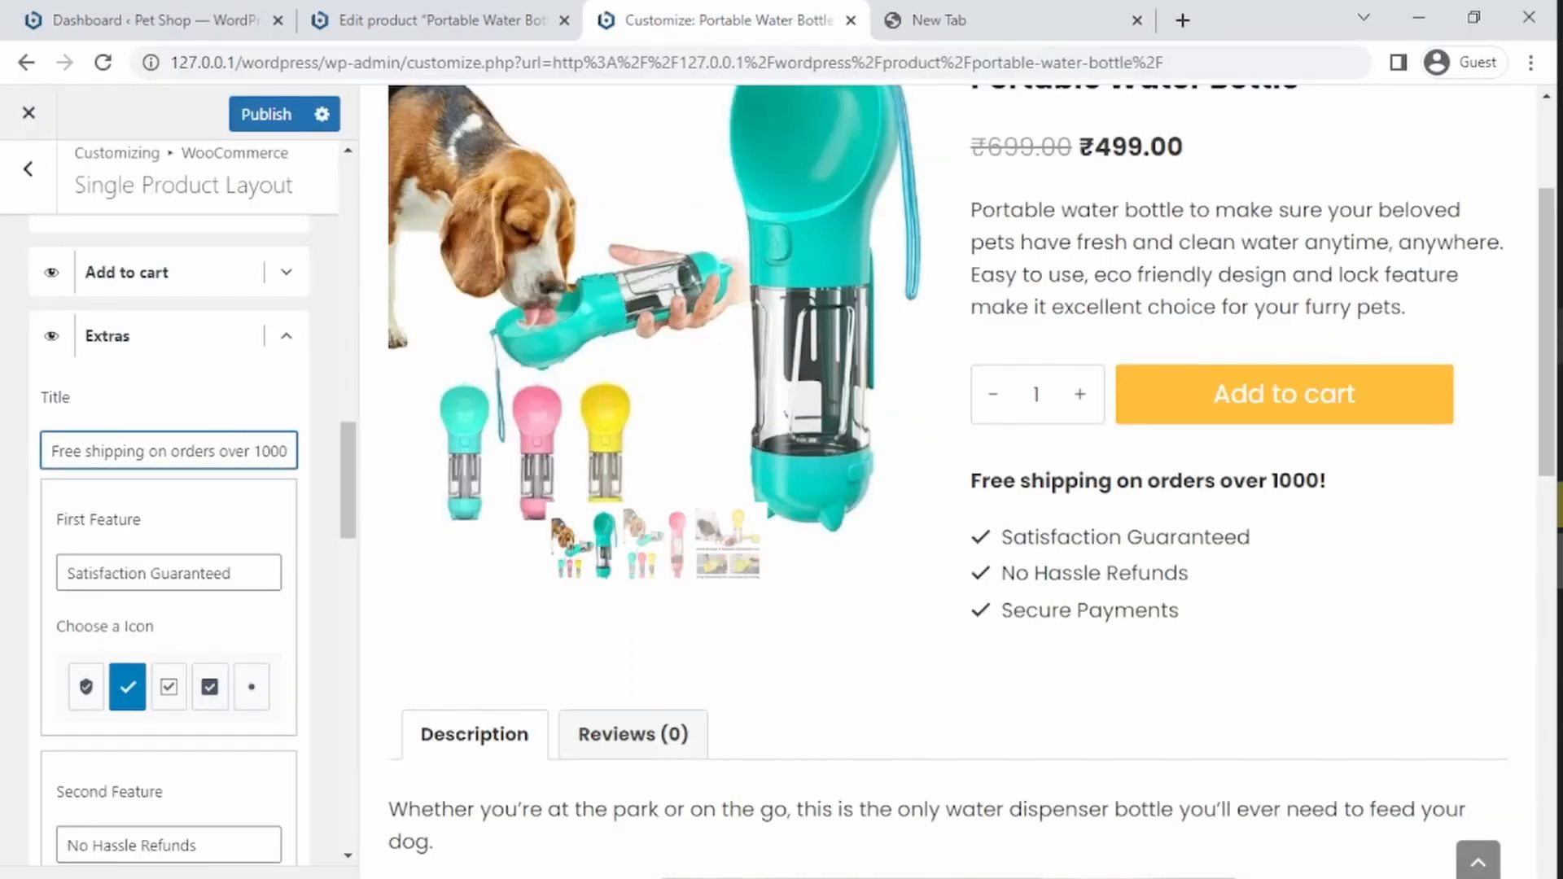
pyautogui.moveTo(1540, 262); pyautogui.dragTo(1524, 262)
pyautogui.doubleClick(1075, 151)
pyautogui.hotkey('ctrl', 'c')
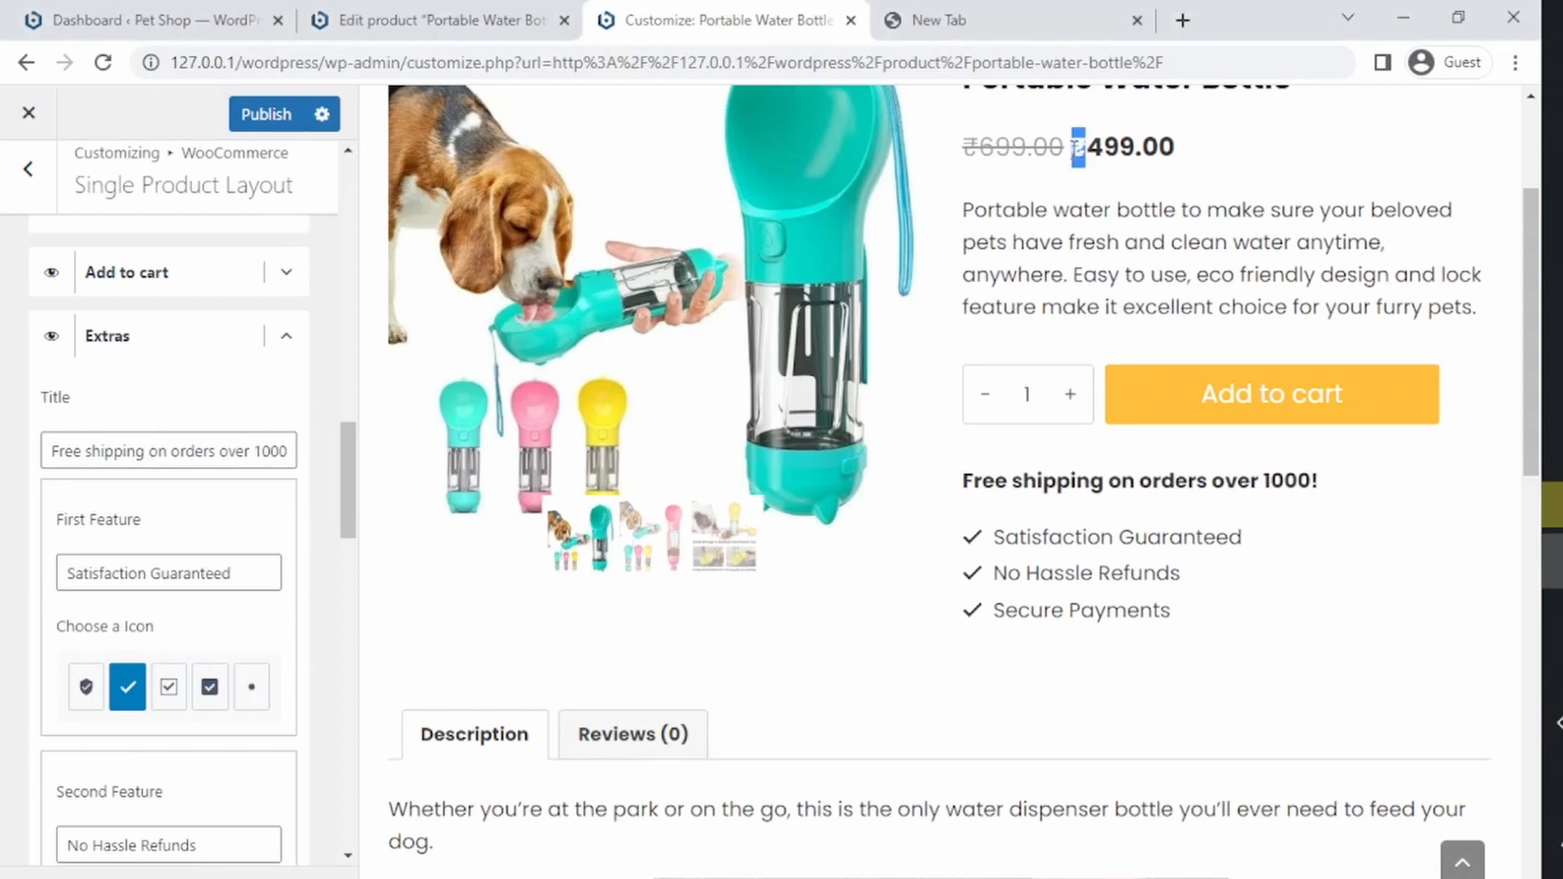
pyautogui.moveTo(1544, 367); pyautogui.dragTo(1556, 367)
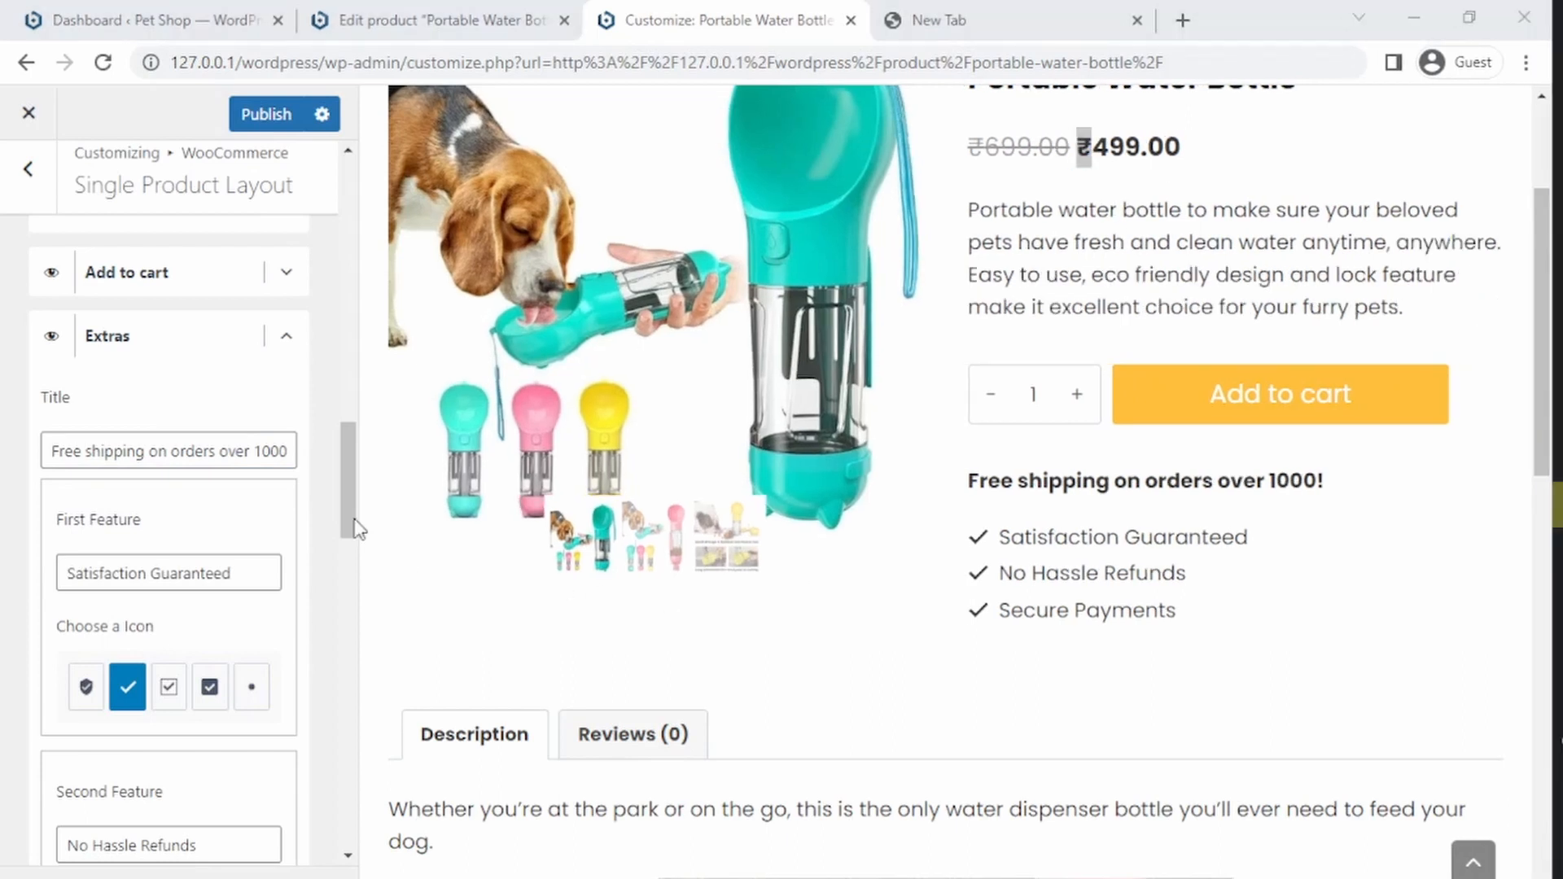
pyautogui.click(252, 450)
pyautogui.hotkey('ctrl', 'v')
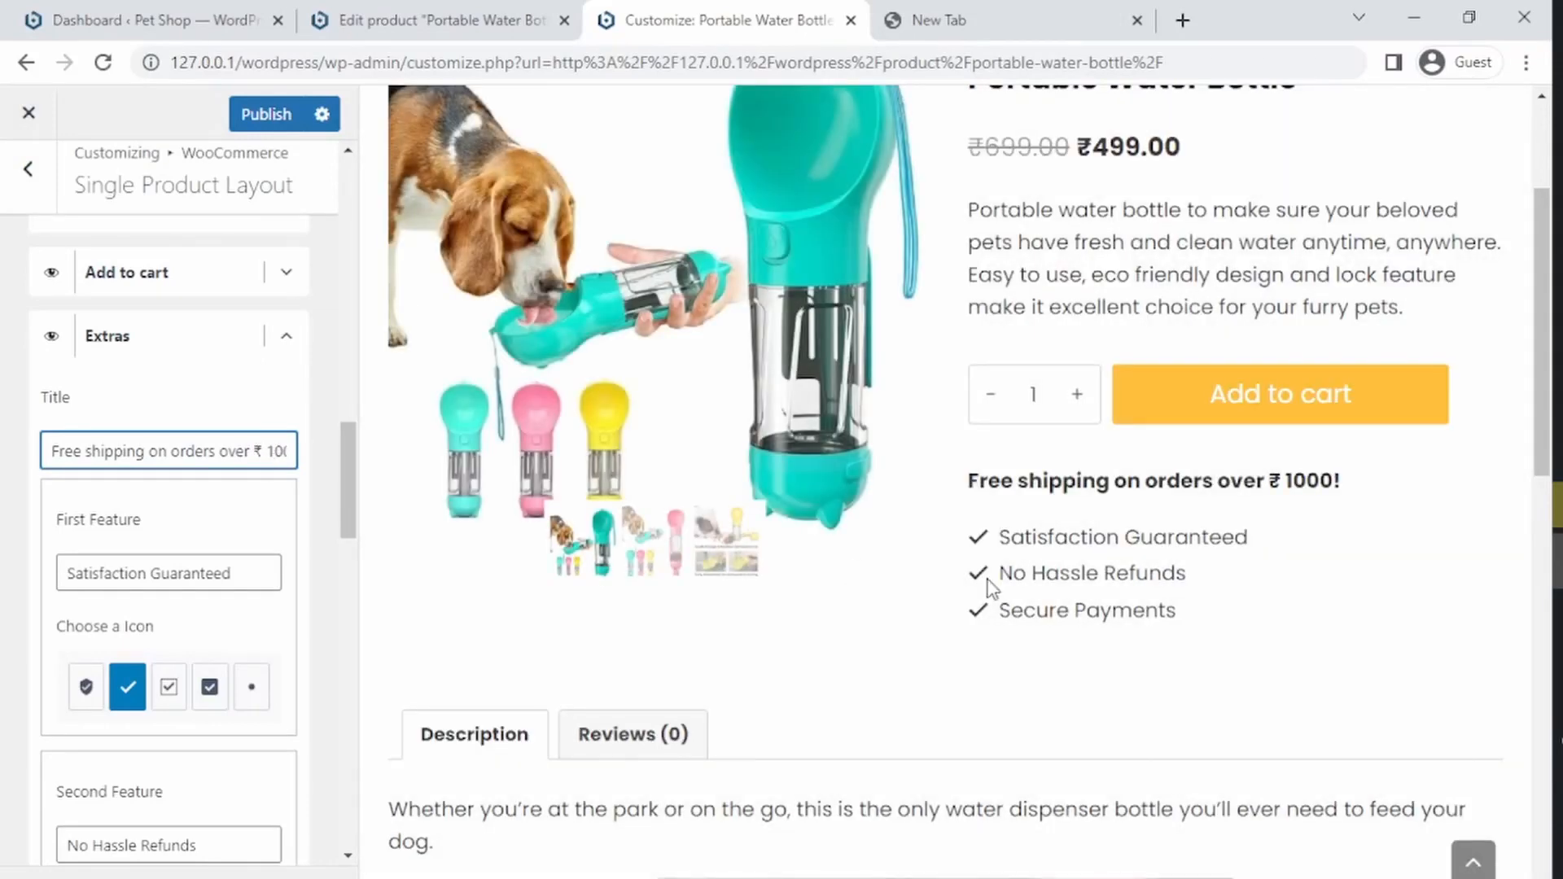
# Step: Try a shield icon for the first Extras feature, then switch back to the checkmark icon
pyautogui.moveTo(355, 482); pyautogui.dragTo(353, 496)
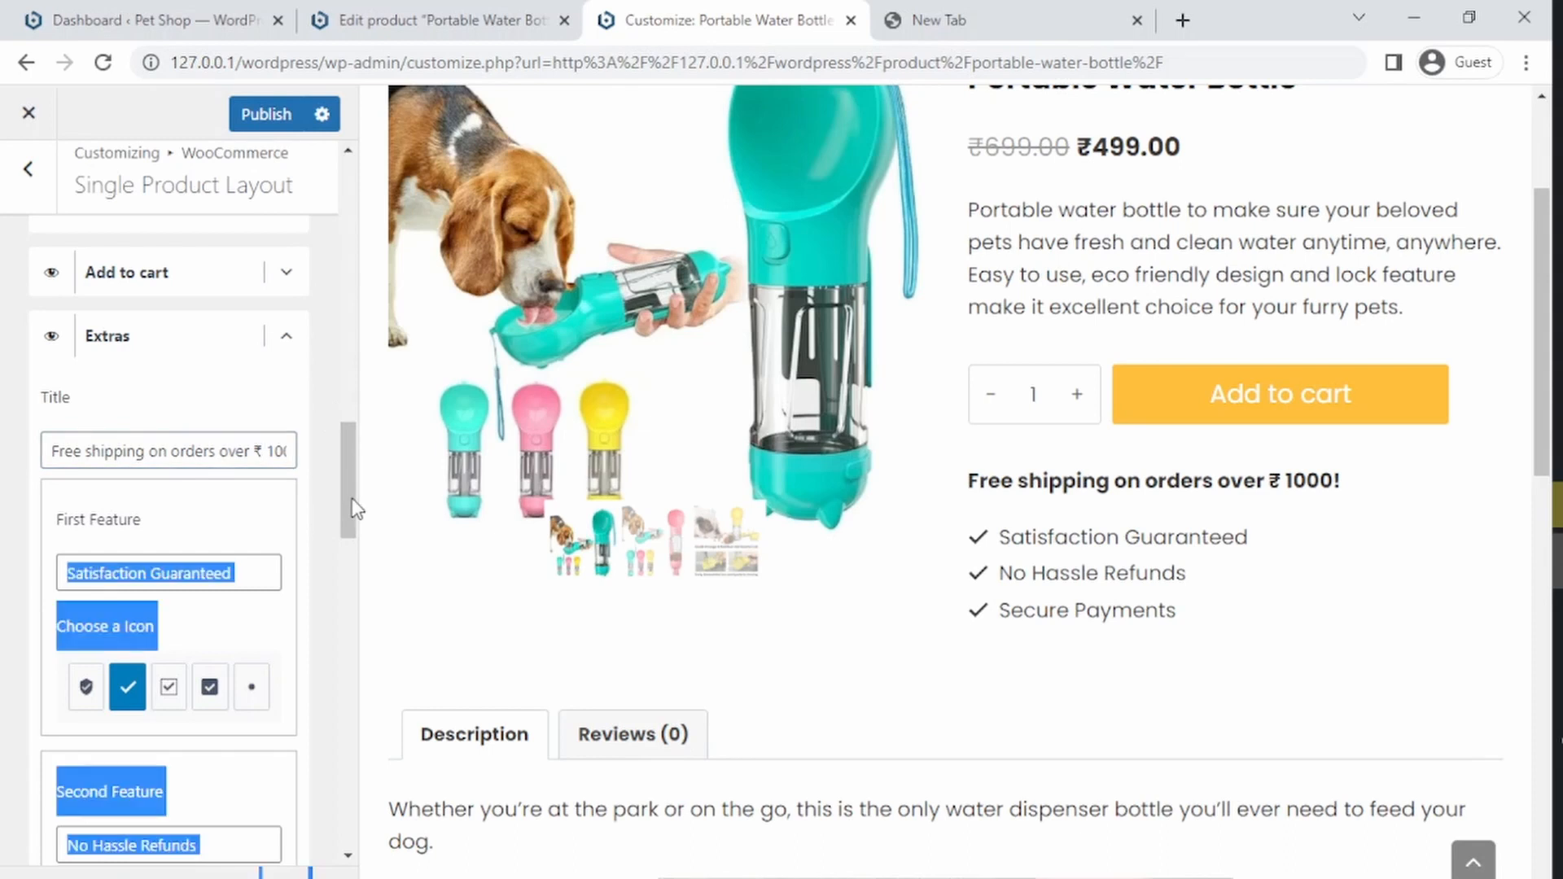
pyautogui.click(212, 533)
pyautogui.click(83, 691)
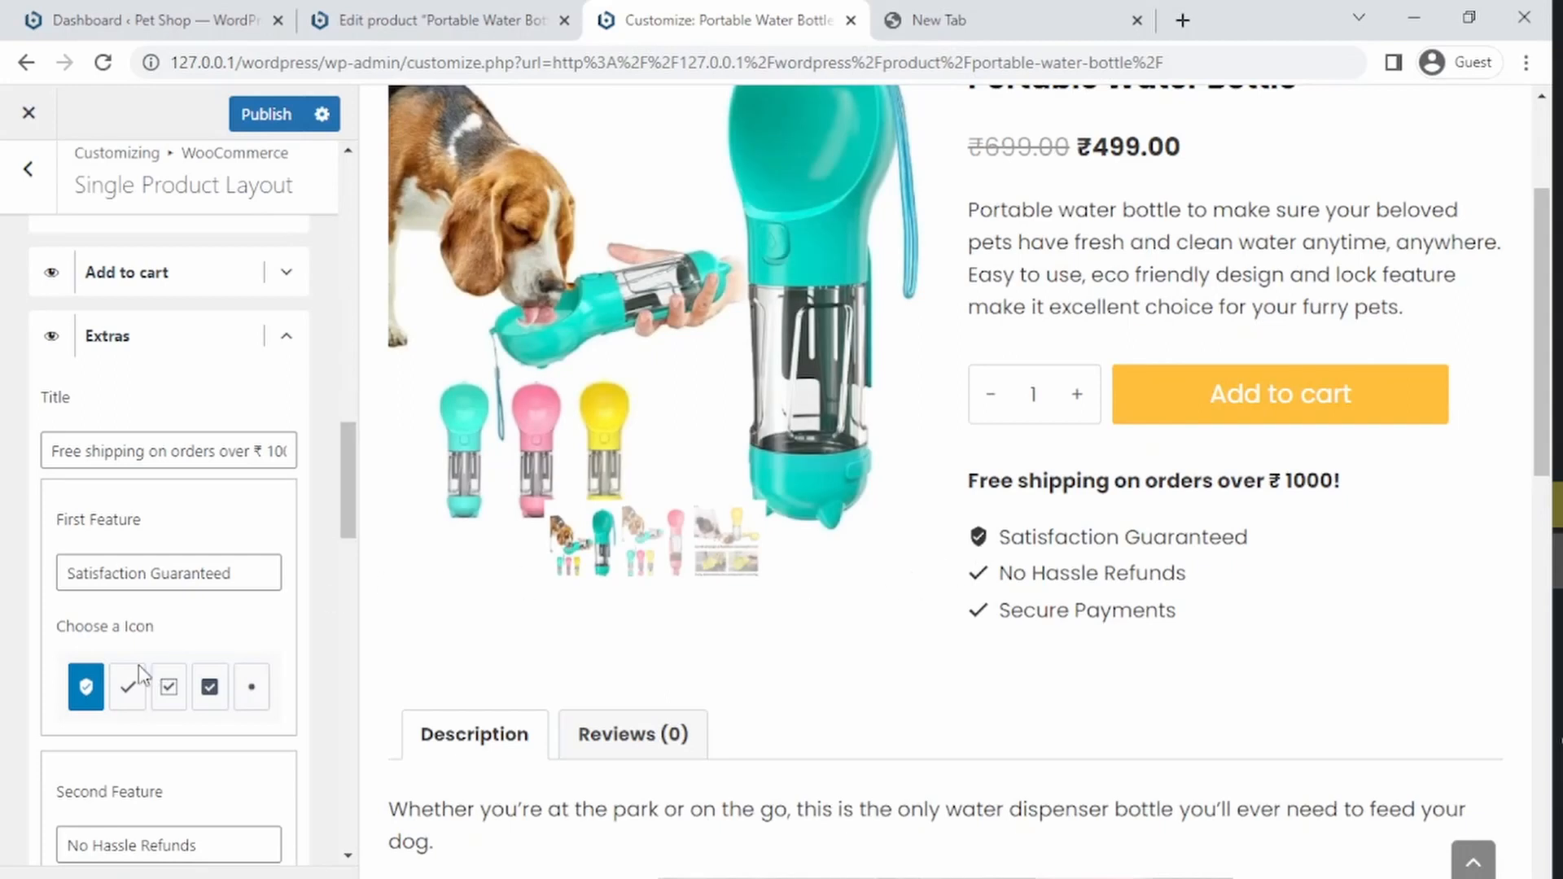
pyautogui.click(110, 690)
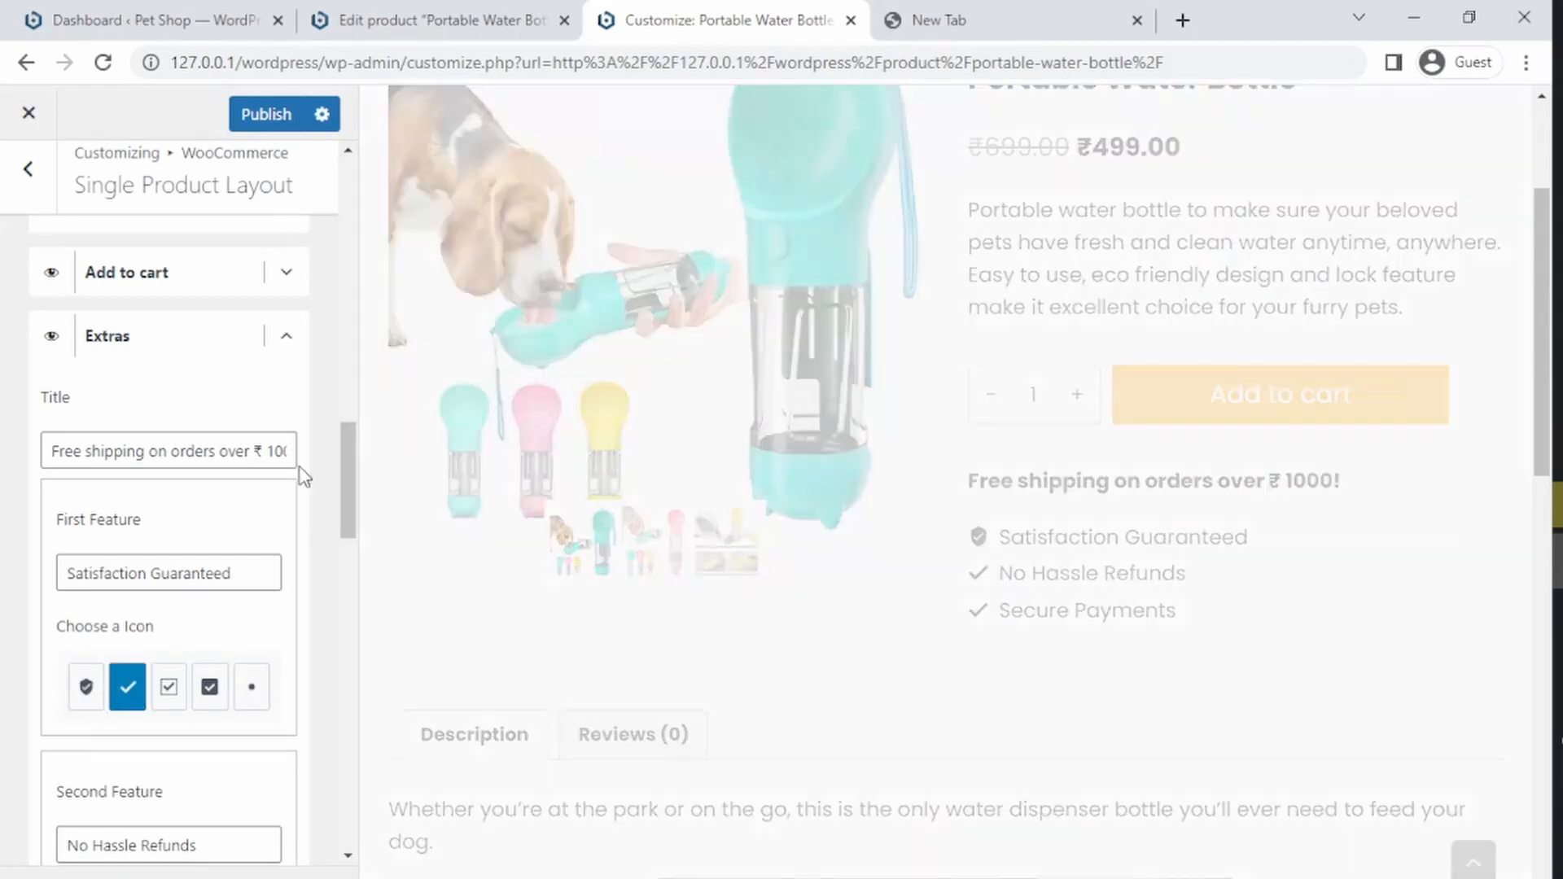
# Step: Collapse the Extras settings, expand the Payments element and make it visible on the product page
pyautogui.moveTo(329, 480); pyautogui.dragTo(334, 569)
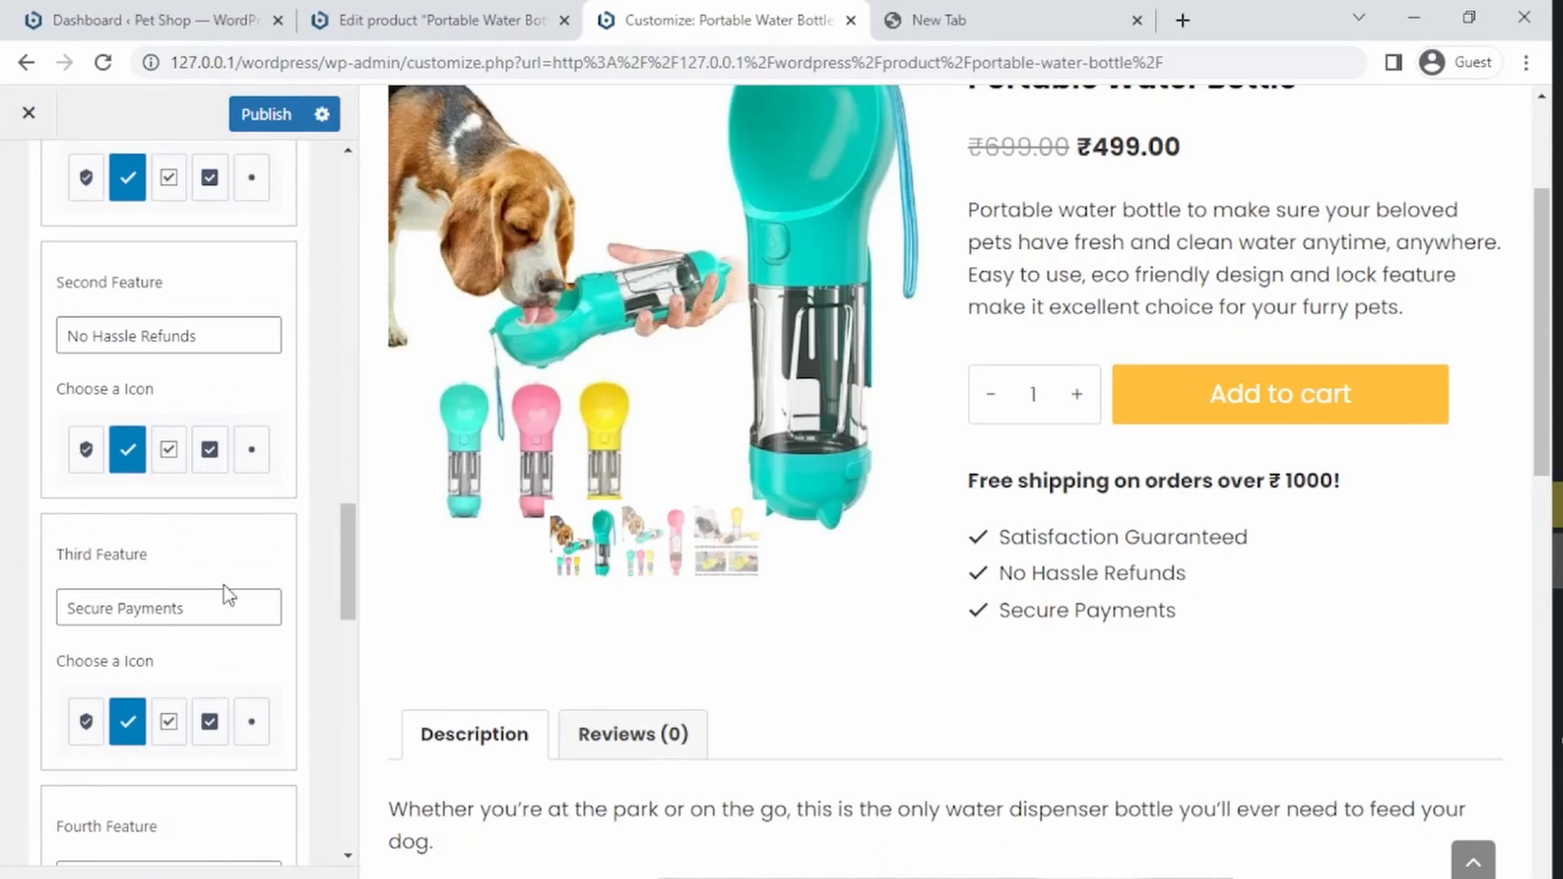
pyautogui.moveTo(345, 588); pyautogui.dragTo(240, 551)
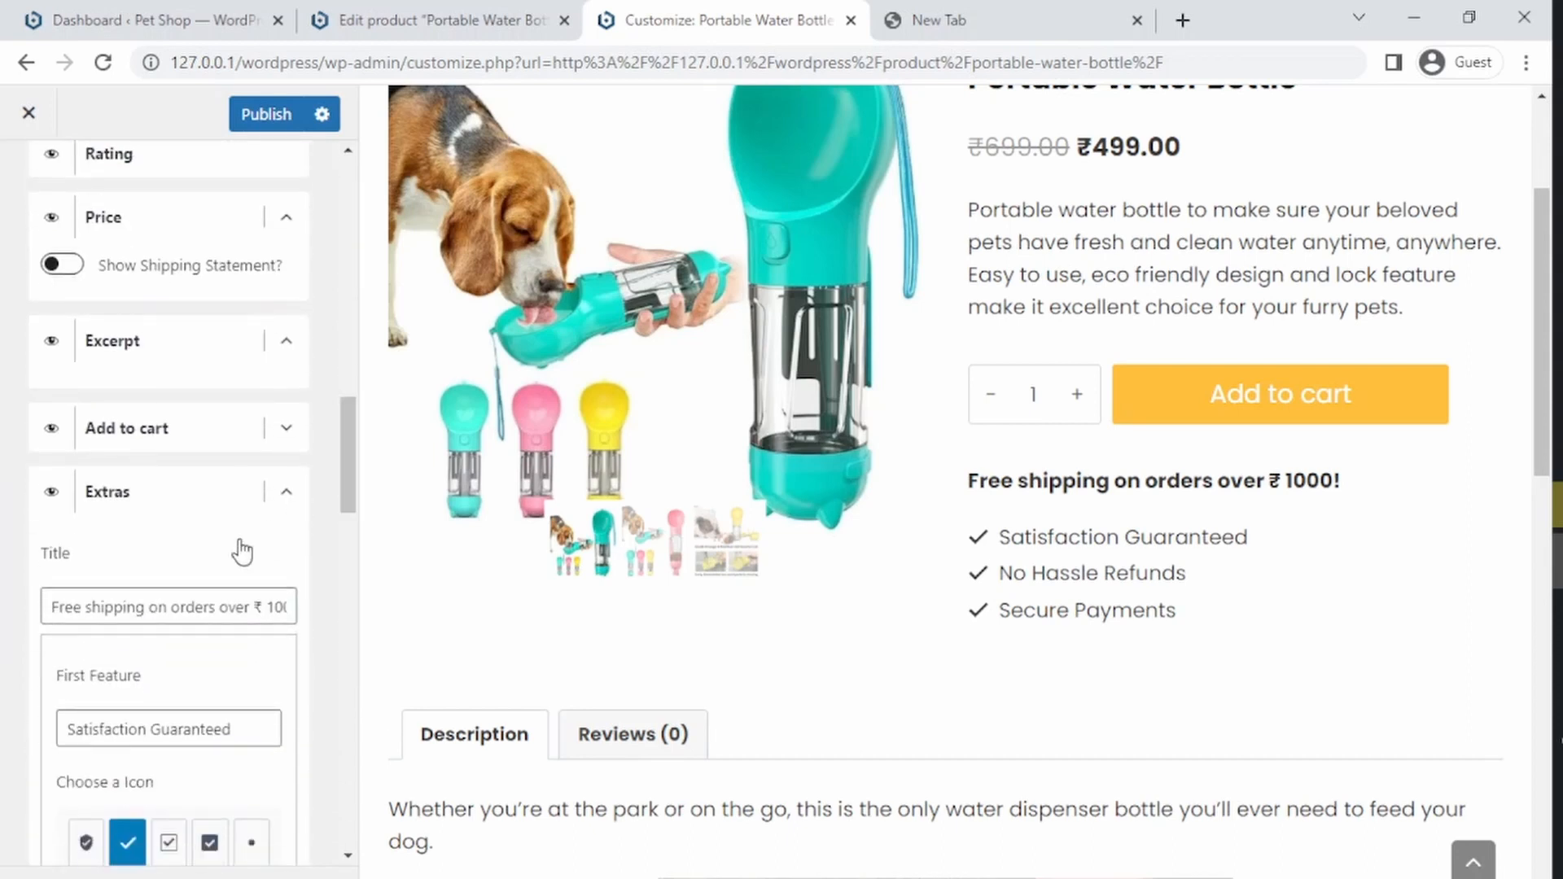
pyautogui.click(290, 492)
pyautogui.click(282, 557)
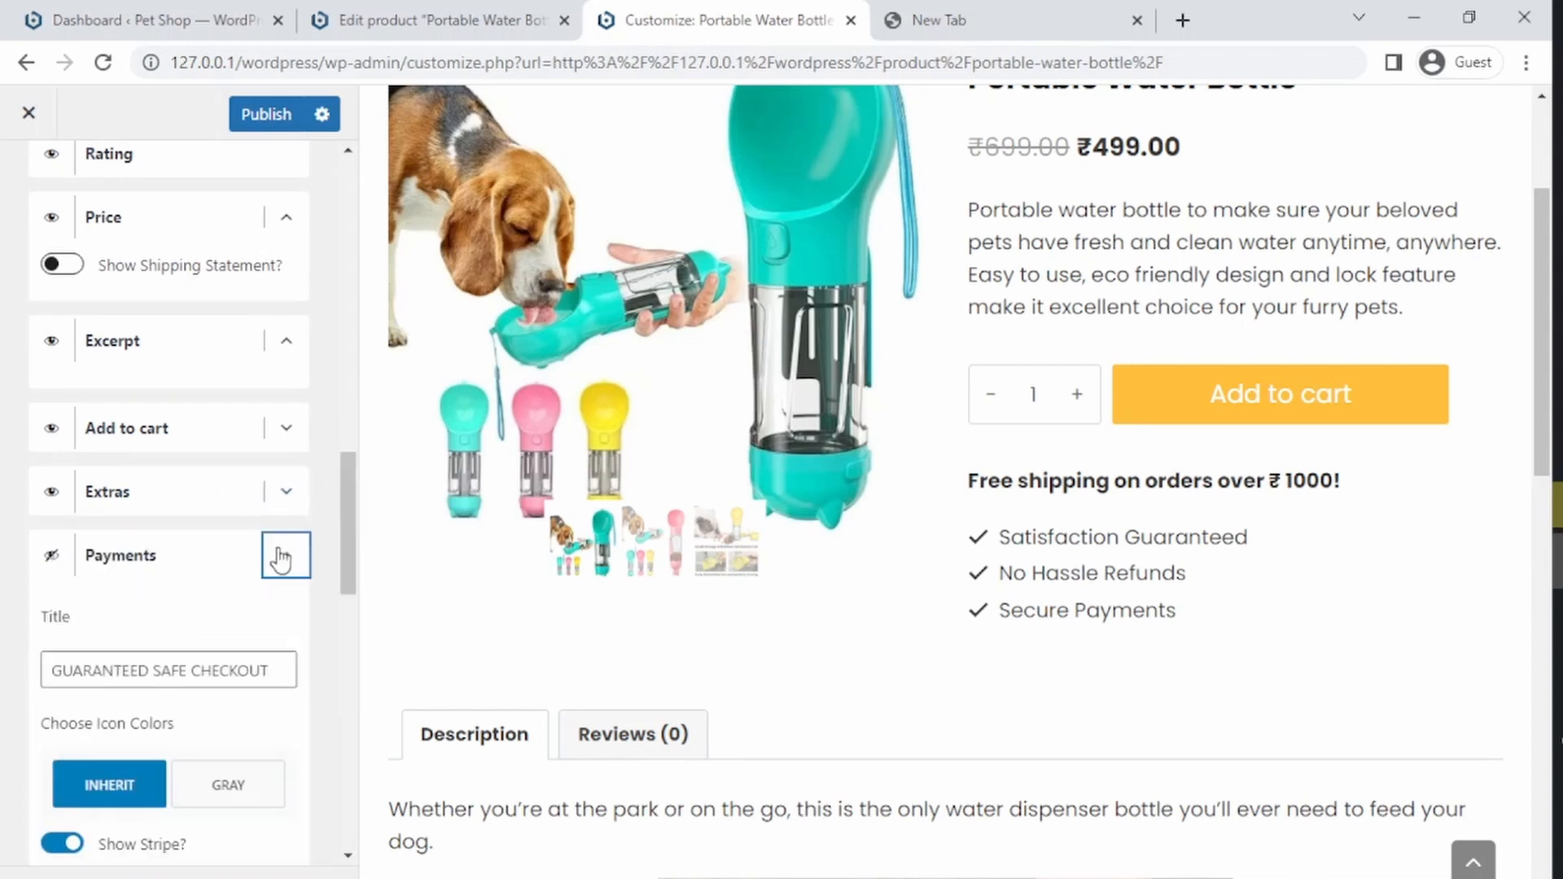
pyautogui.click(52, 559)
# Step: Try the Gray payment icon colors, then return to Inherit
pyautogui.moveTo(342, 514); pyautogui.dragTo(348, 541)
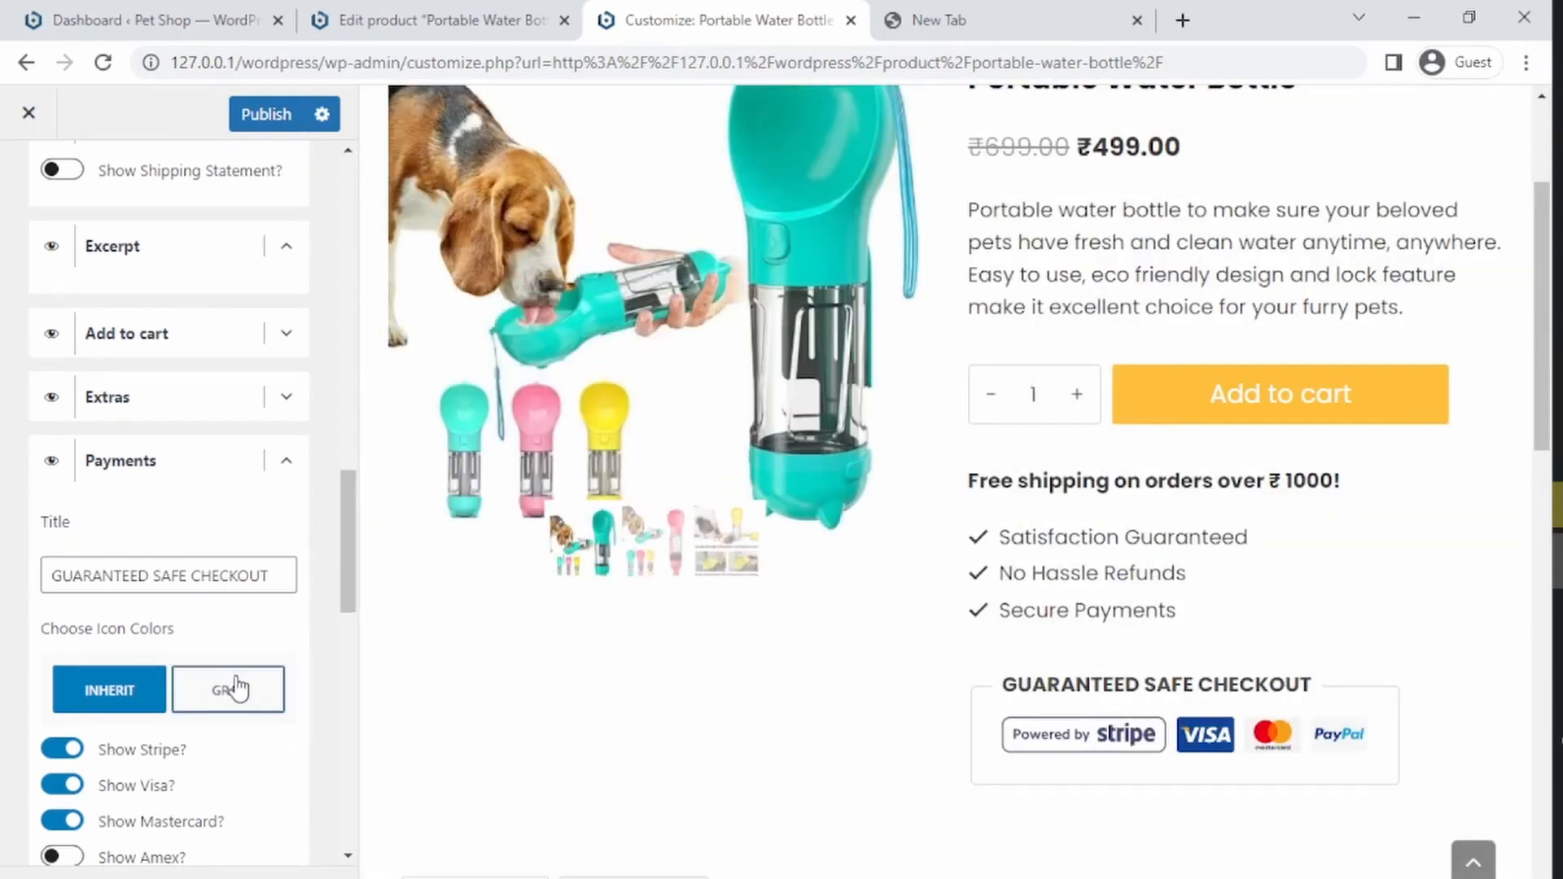
pyautogui.click(231, 689)
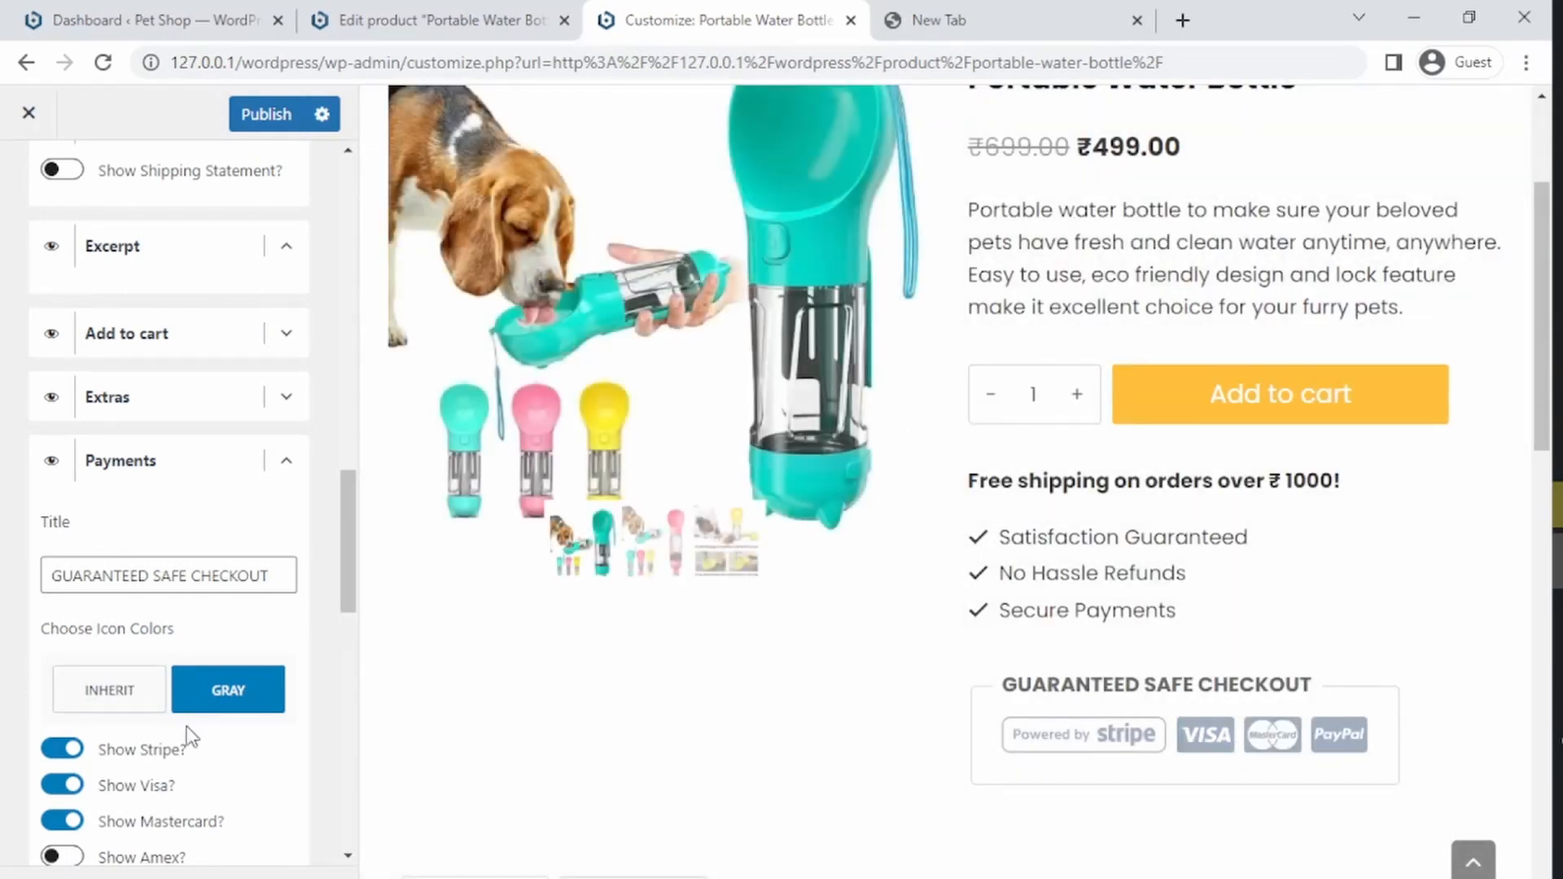
pyautogui.click(81, 705)
# Step: Turn on the Amex, Discover and Apple Pay payment icons
pyautogui.moveTo(344, 555); pyautogui.dragTo(345, 618)
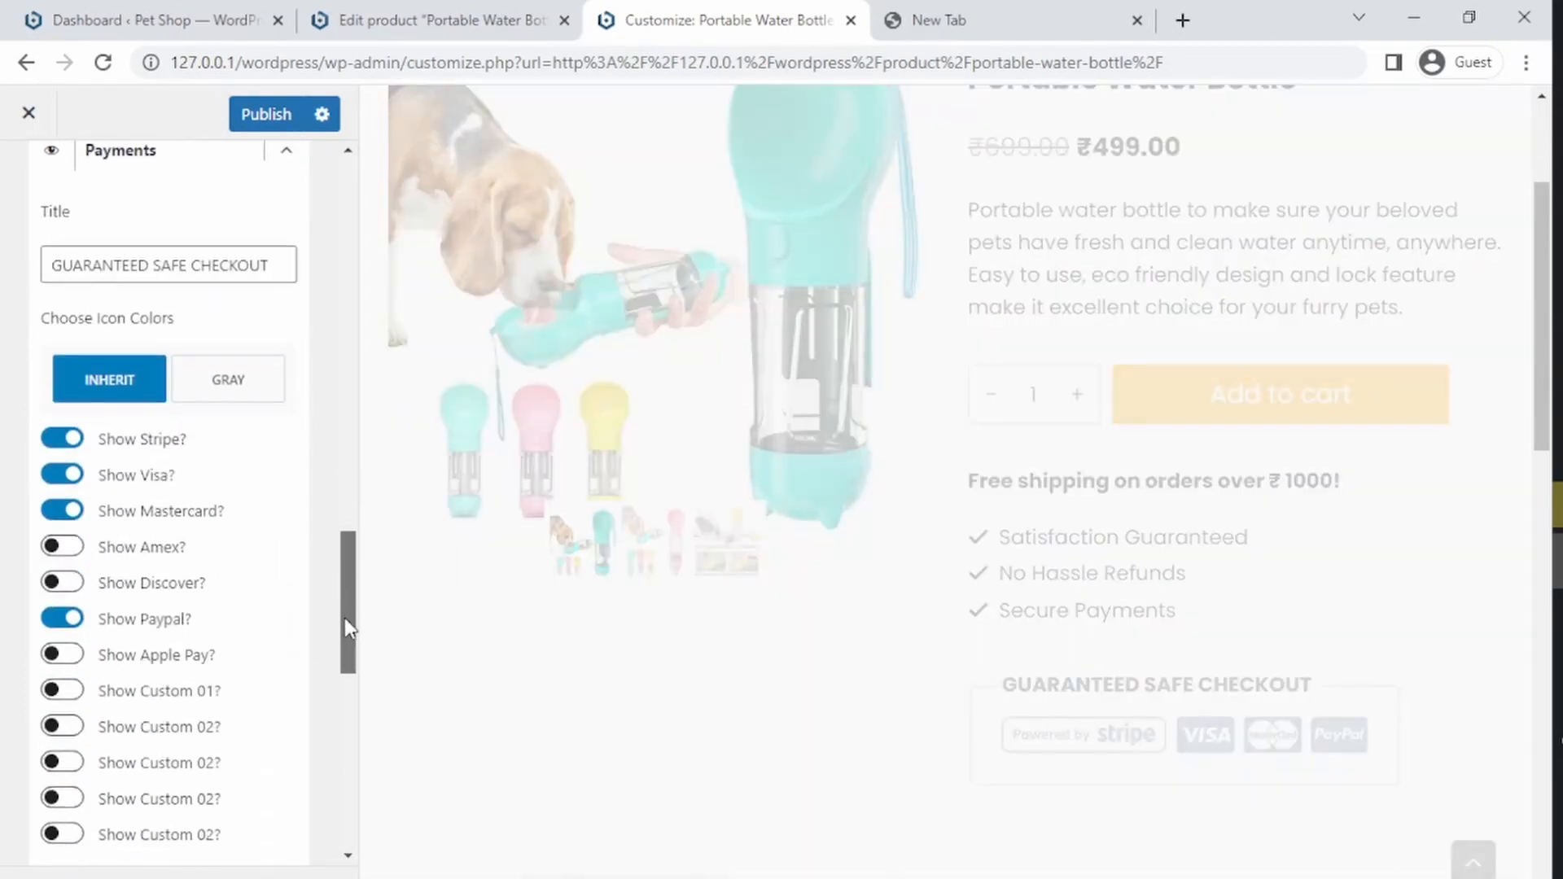
pyautogui.click(61, 546)
pyautogui.click(61, 582)
pyautogui.click(61, 654)
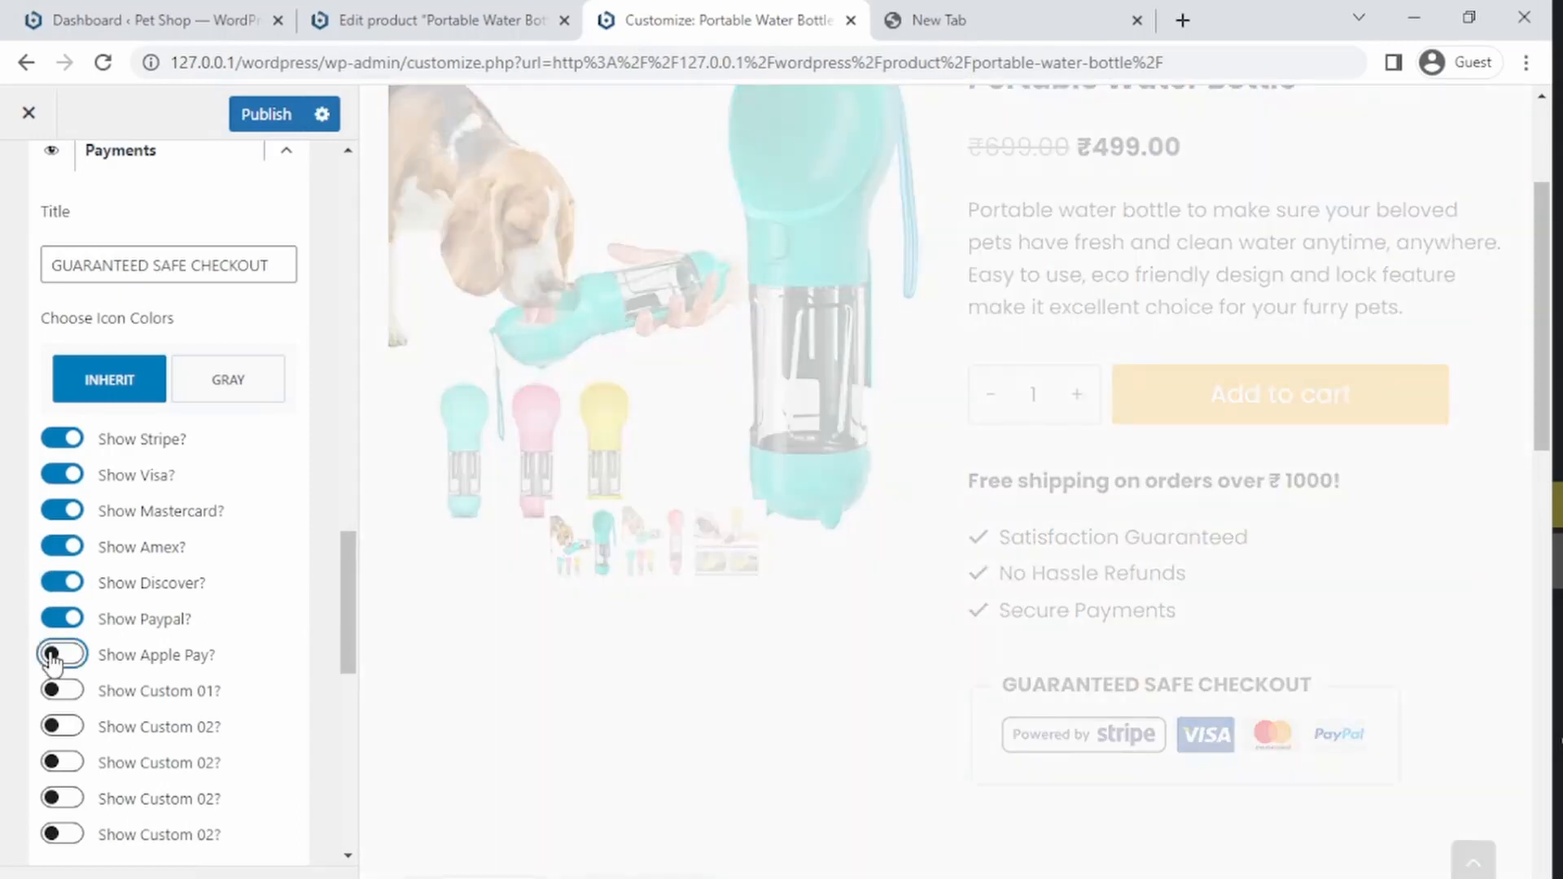
pyautogui.click(60, 690)
pyautogui.click(58, 693)
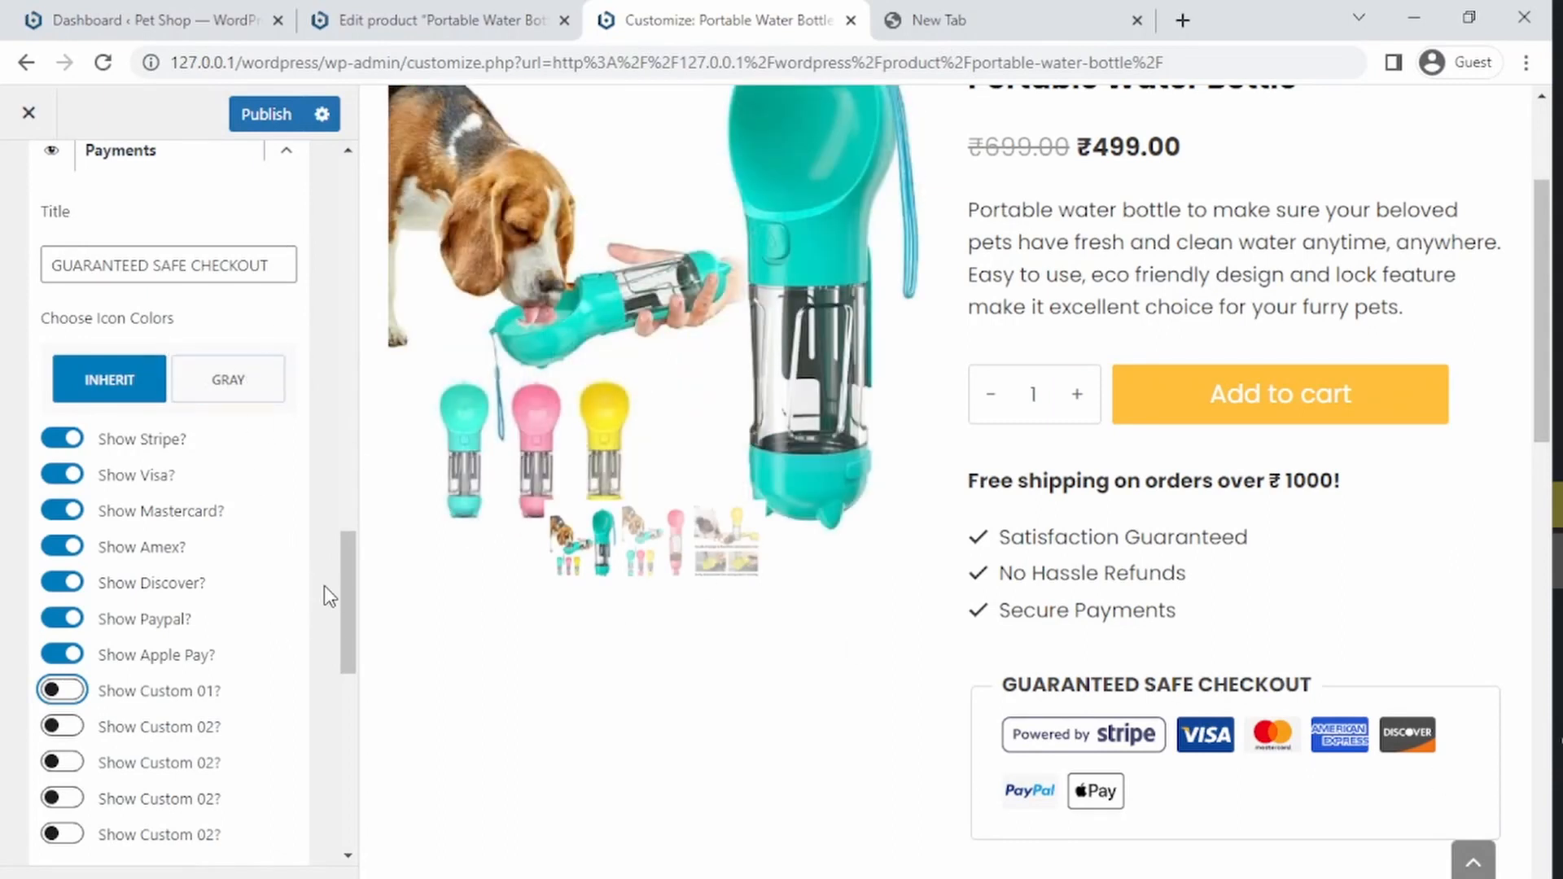
# Step: Hide the Payments element from the product page and collapse its settings
pyautogui.moveTo(342, 579); pyautogui.dragTo(344, 482)
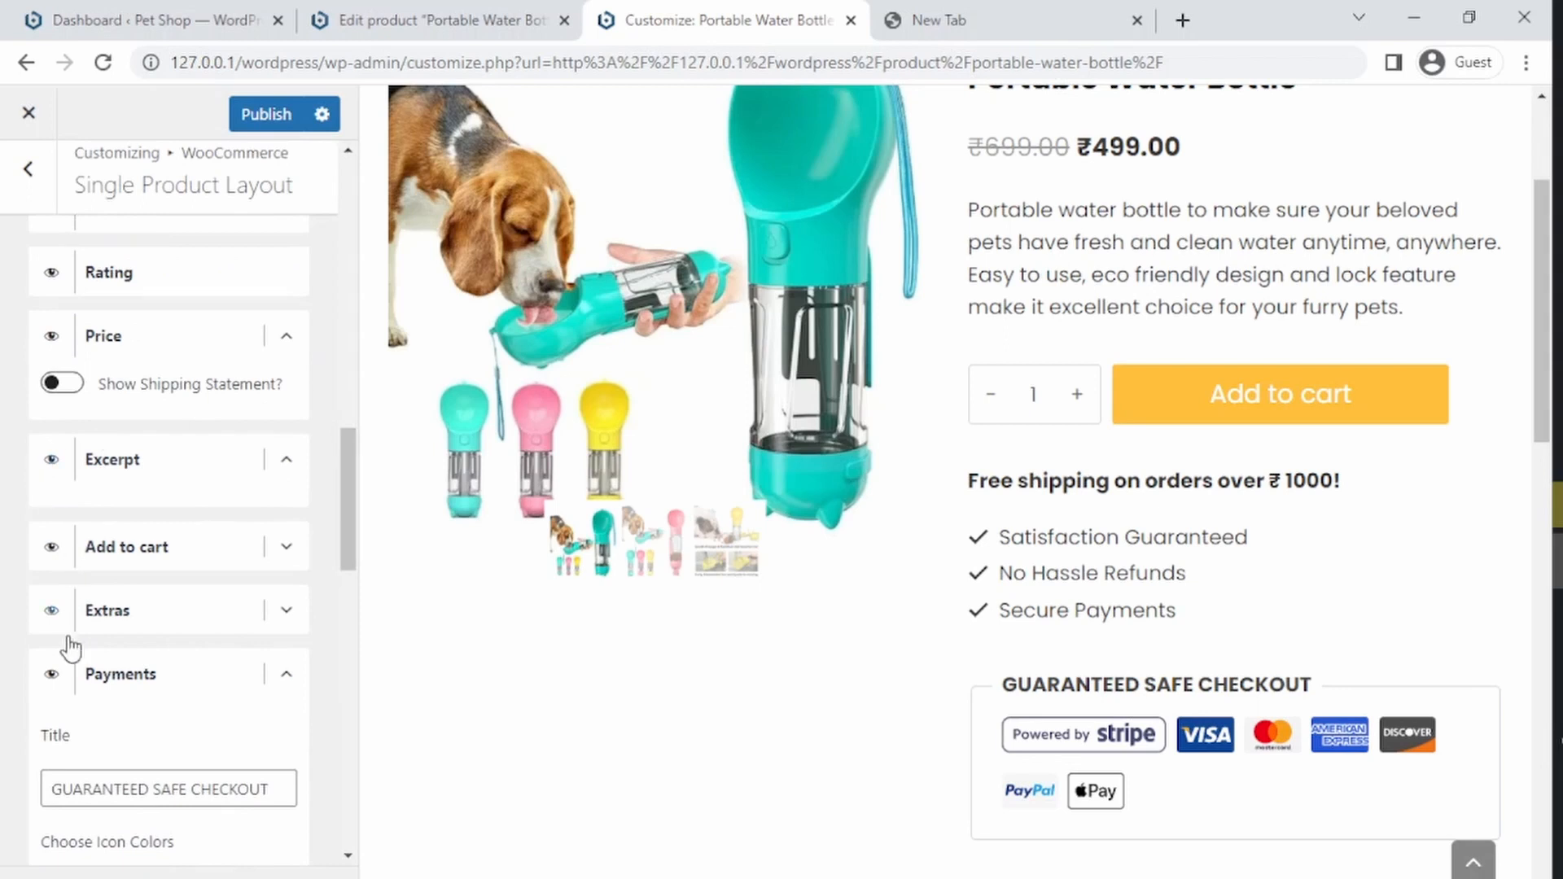
pyautogui.click(51, 674)
pyautogui.click(286, 673)
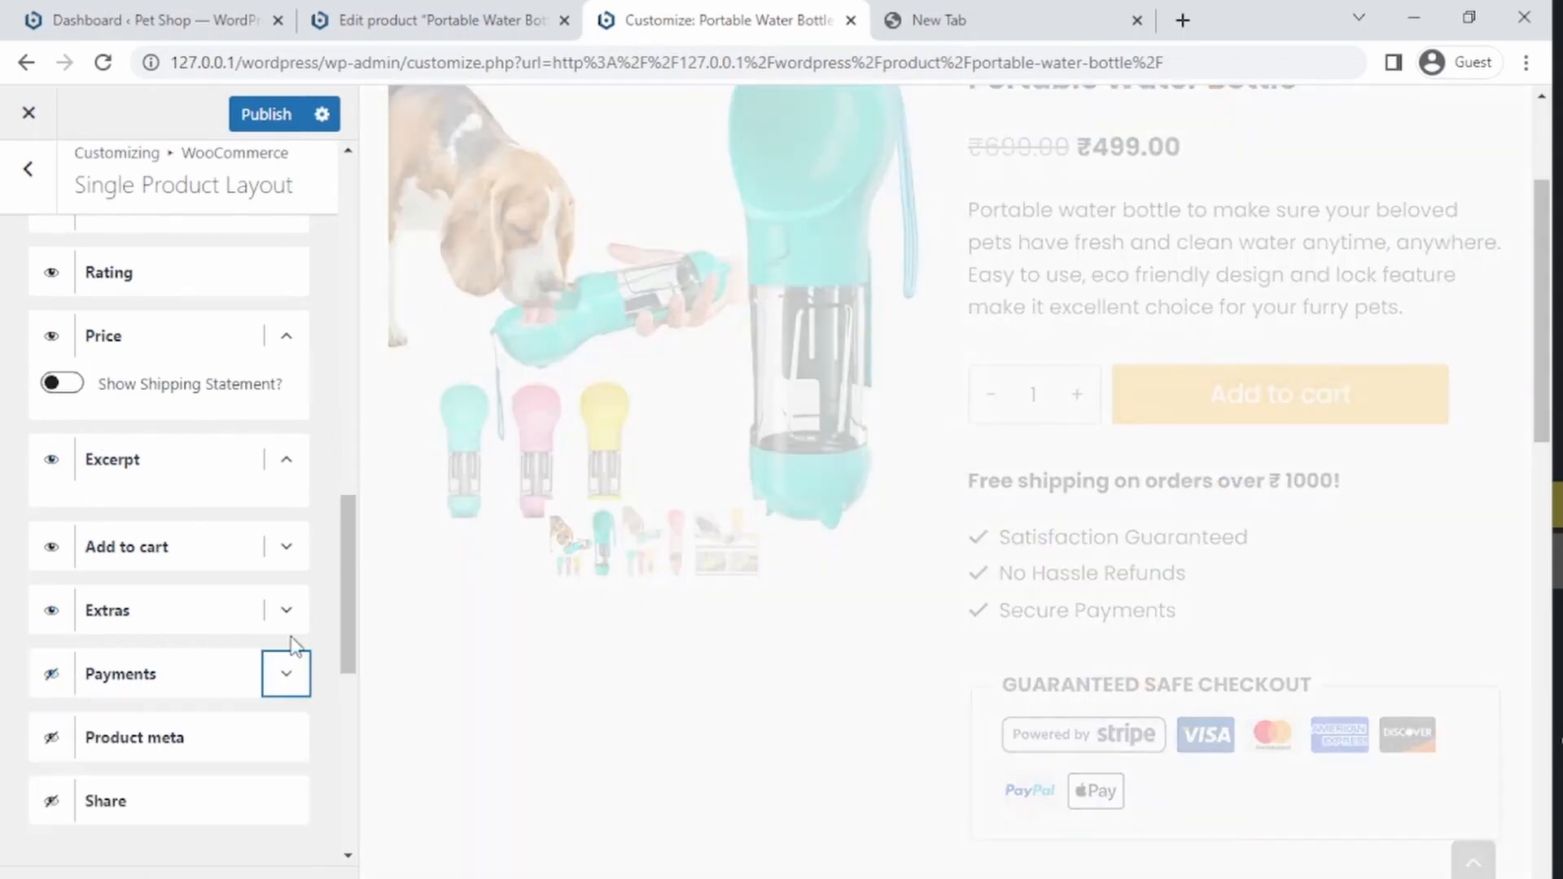
# Step: Try making the Share element visible, then hide it again
pyautogui.moveTo(339, 549); pyautogui.dragTo(340, 609)
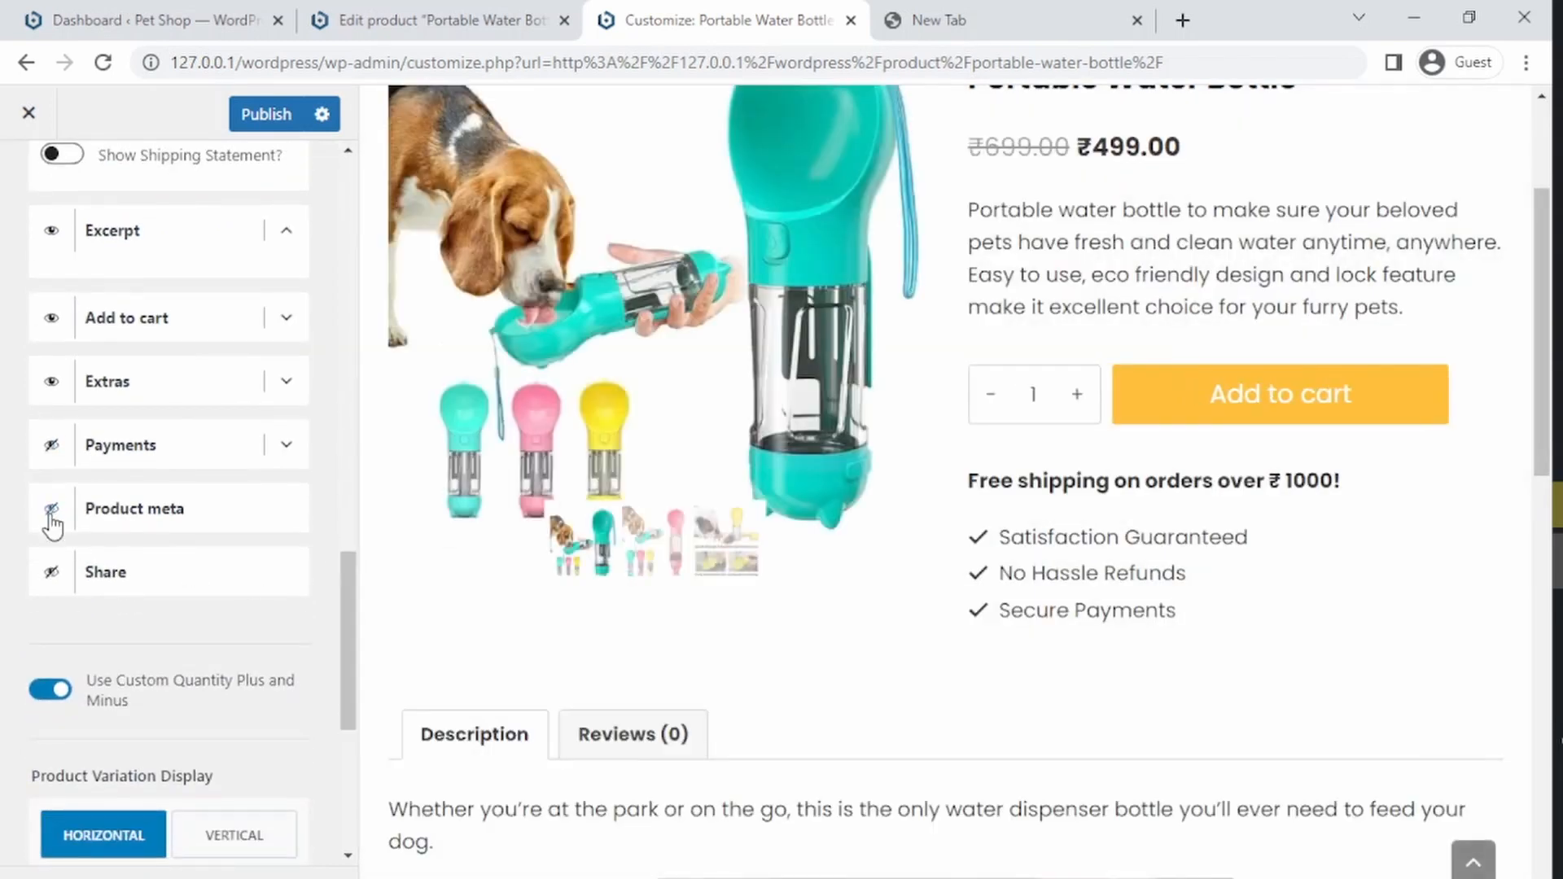
pyautogui.click(52, 574)
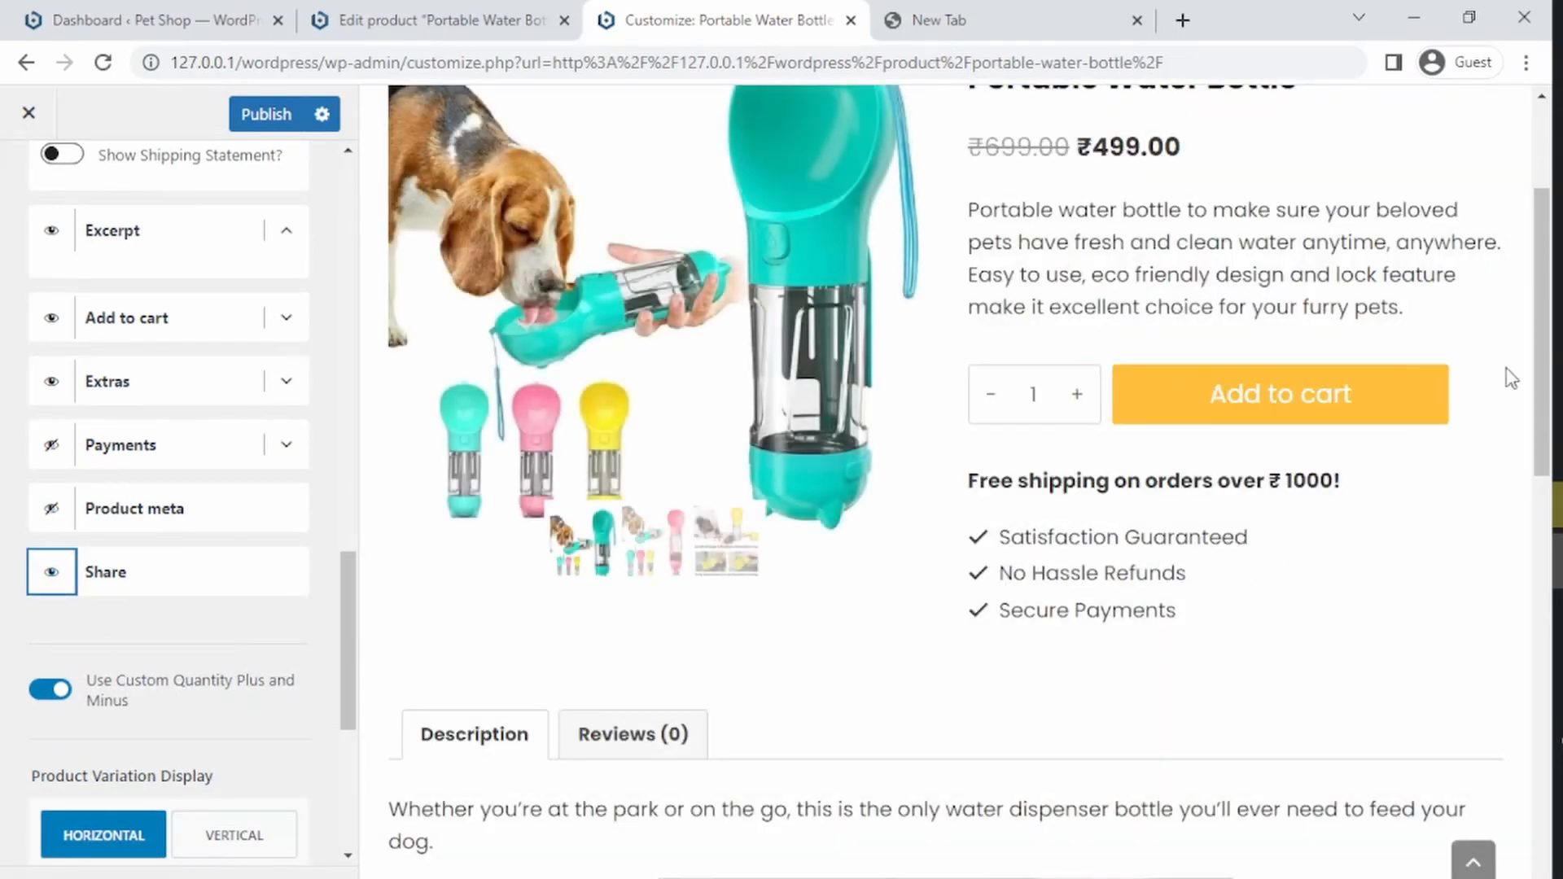
pyautogui.moveTo(1537, 357); pyautogui.dragTo(1486, 356)
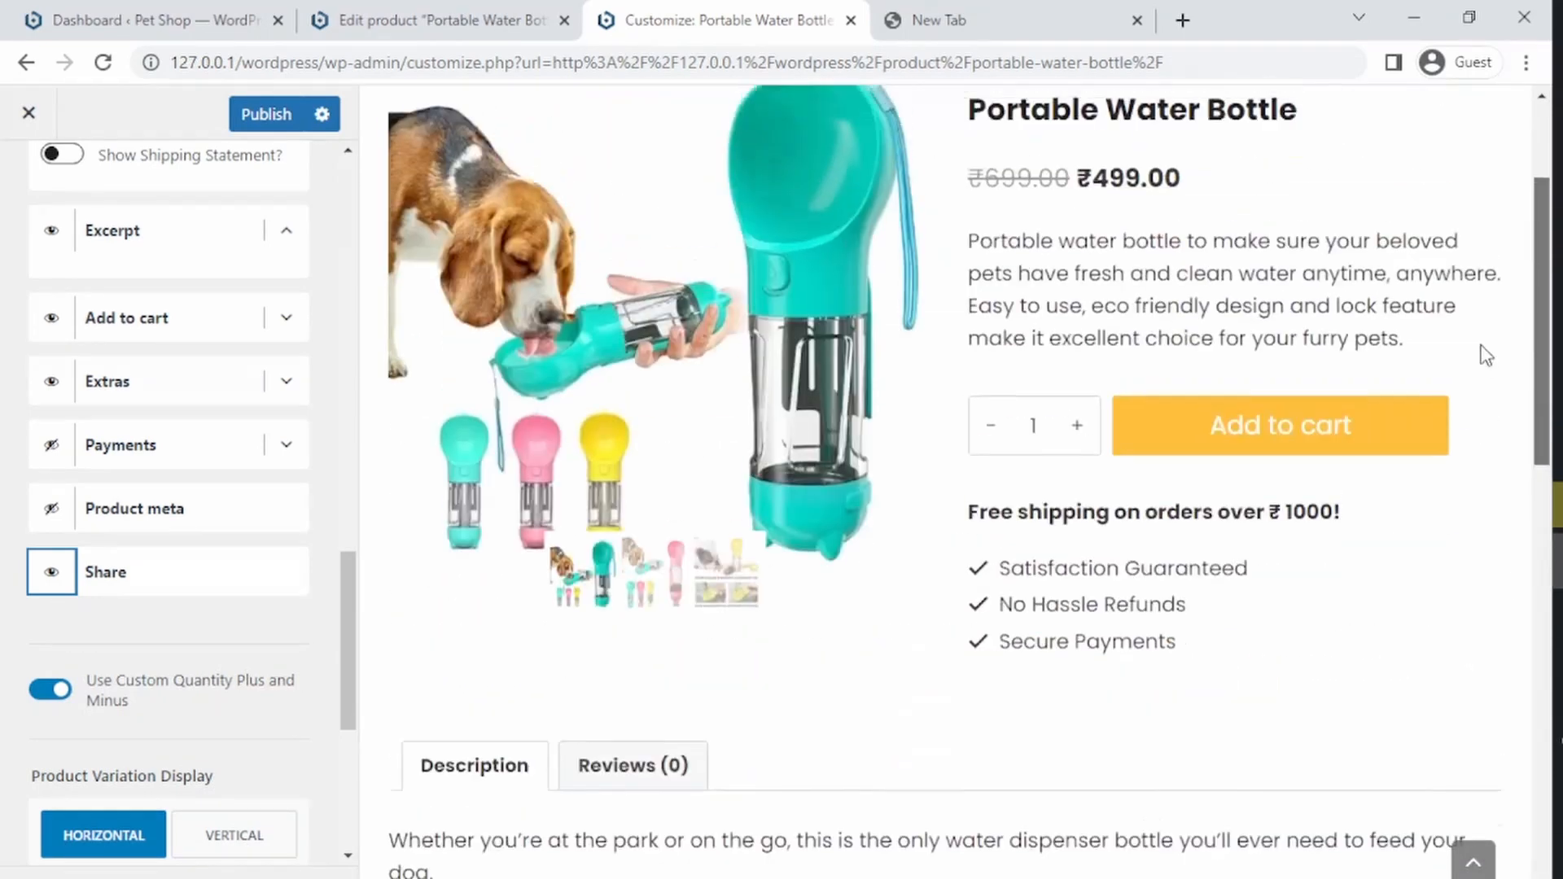
pyautogui.click(52, 571)
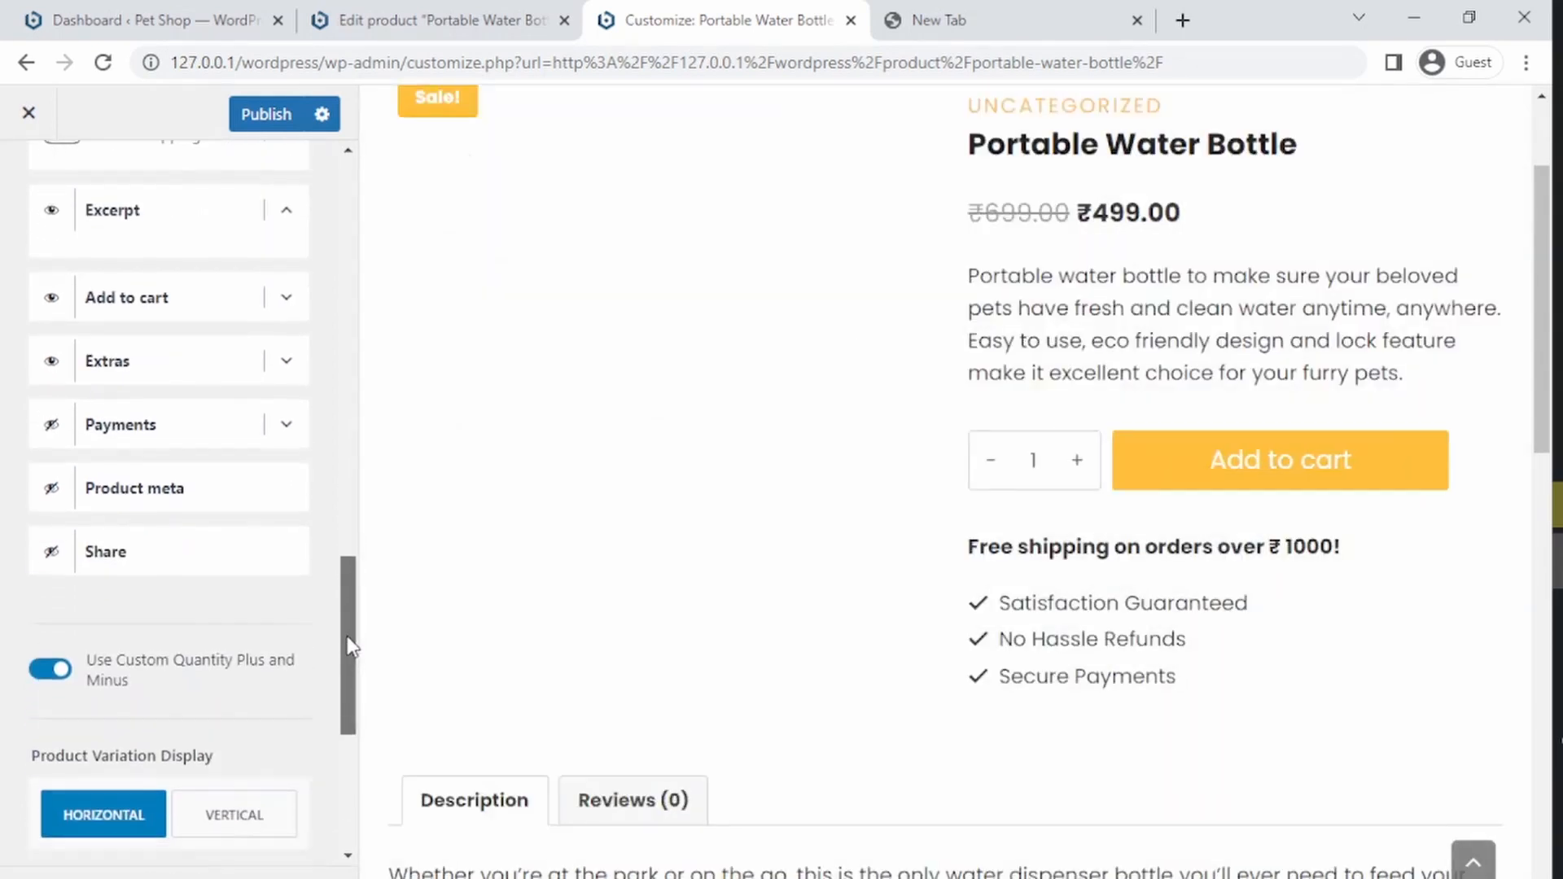
# Step: Try switching off the custom quantity plus and minus buttons, checking the quantity field, then switch them back on
pyautogui.click(49, 672)
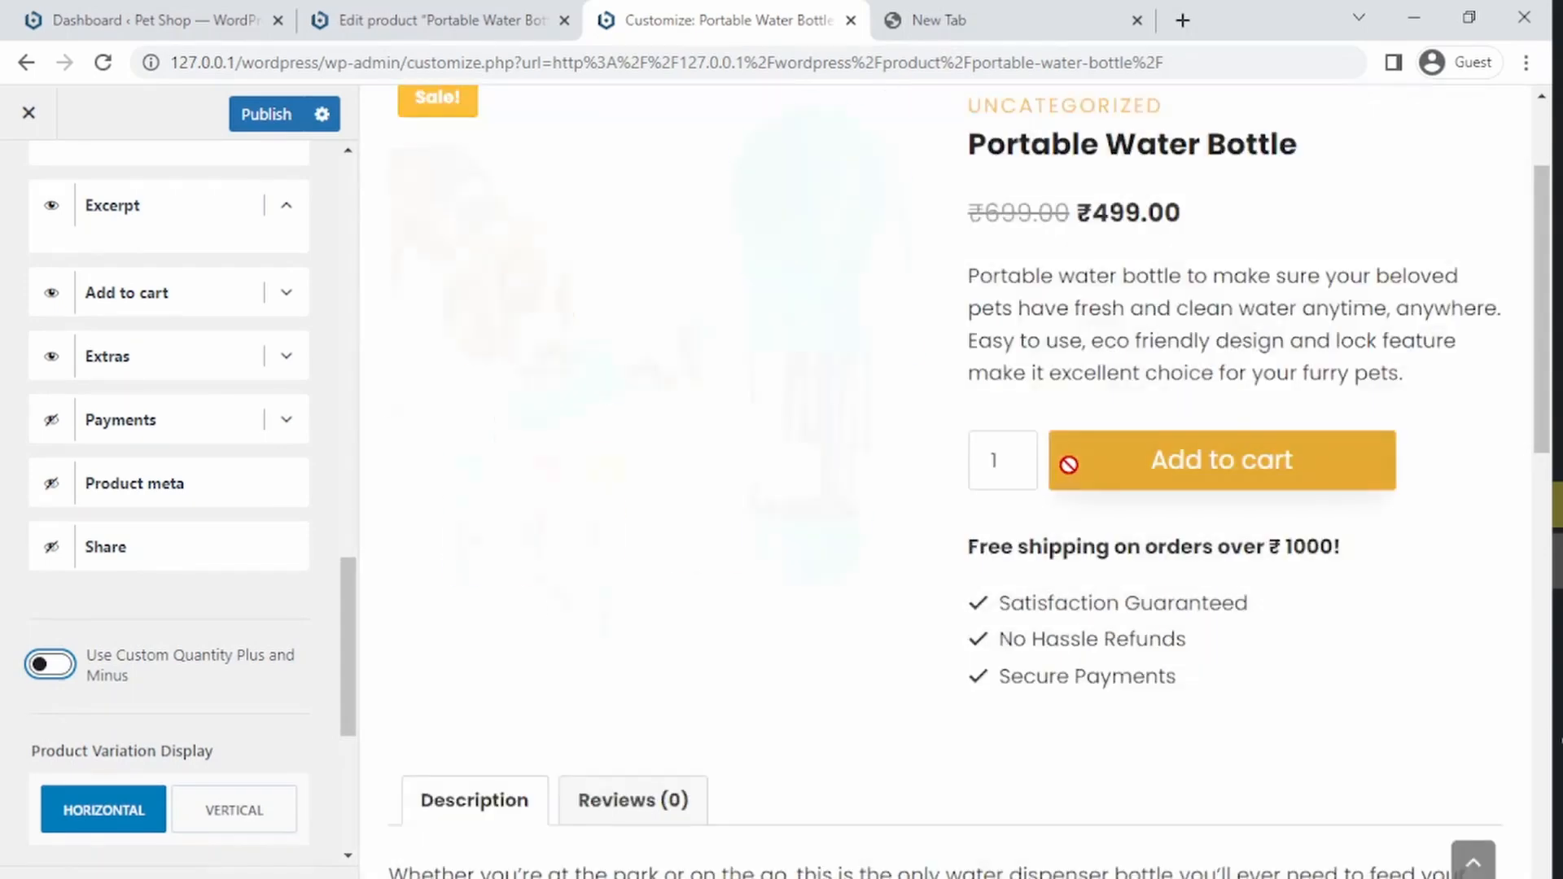
pyautogui.click(1017, 454)
pyautogui.click(1018, 470)
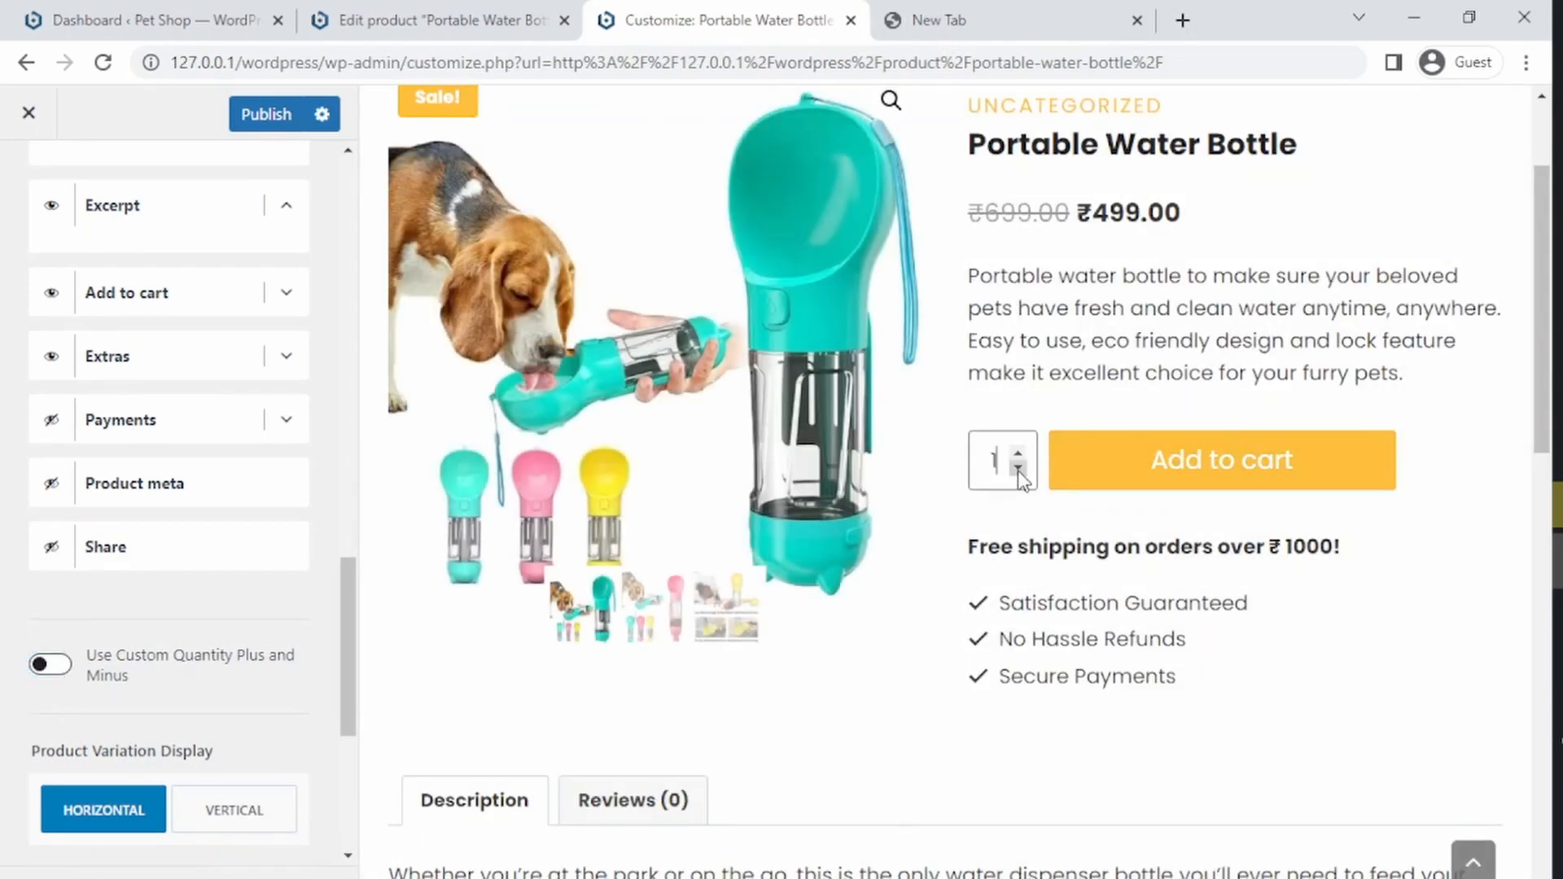
pyautogui.click(49, 664)
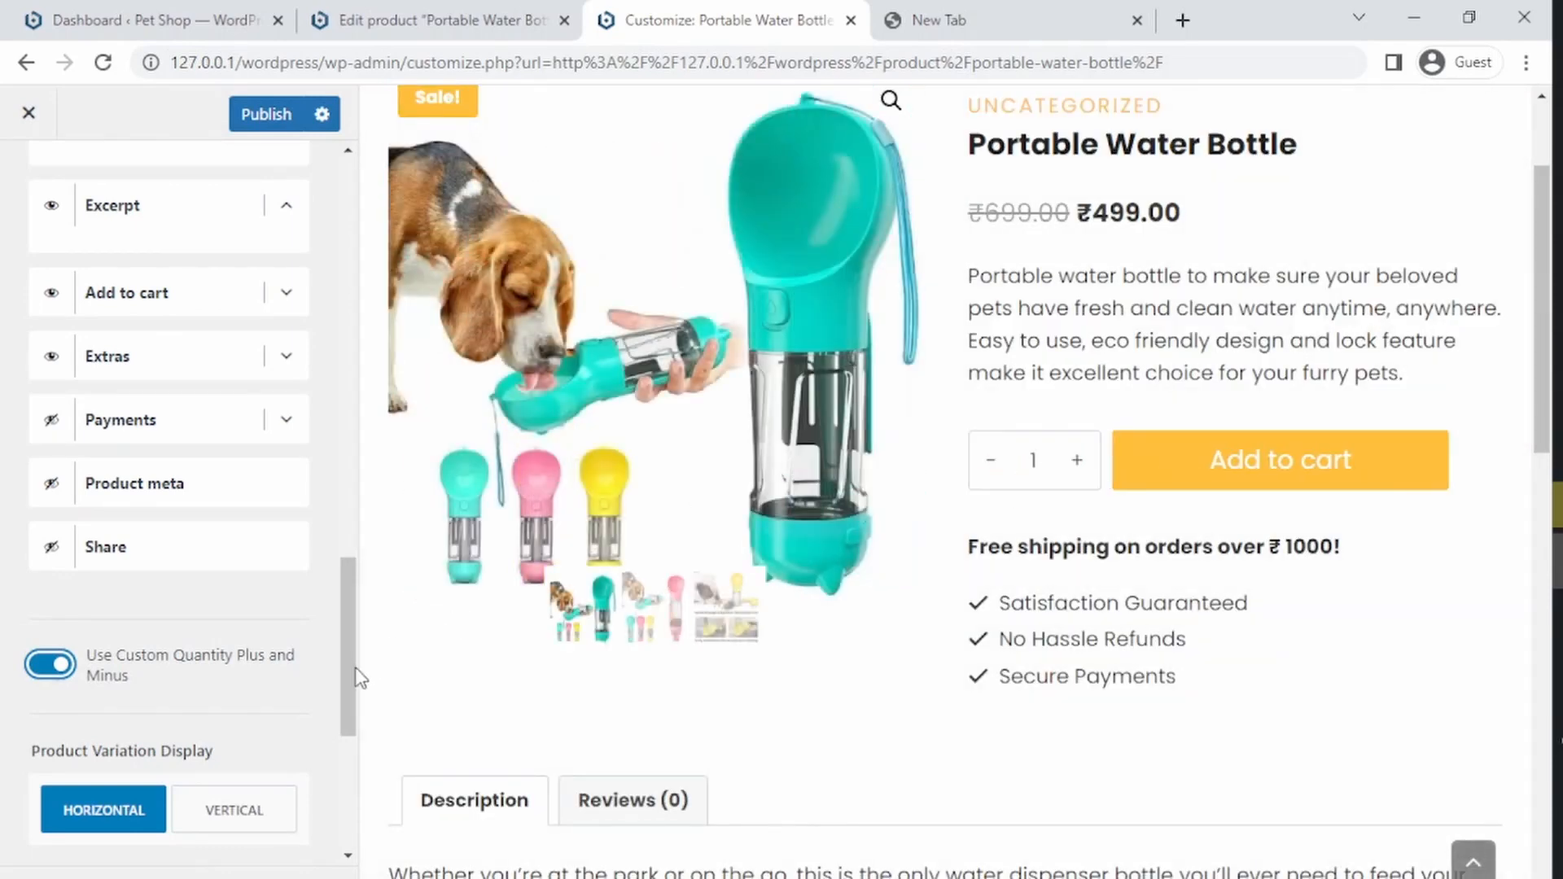
# Step: Try the Center tab style and preview the Description and Reviews tabs, then return to Normal
pyautogui.scroll(-3, 336, 719)
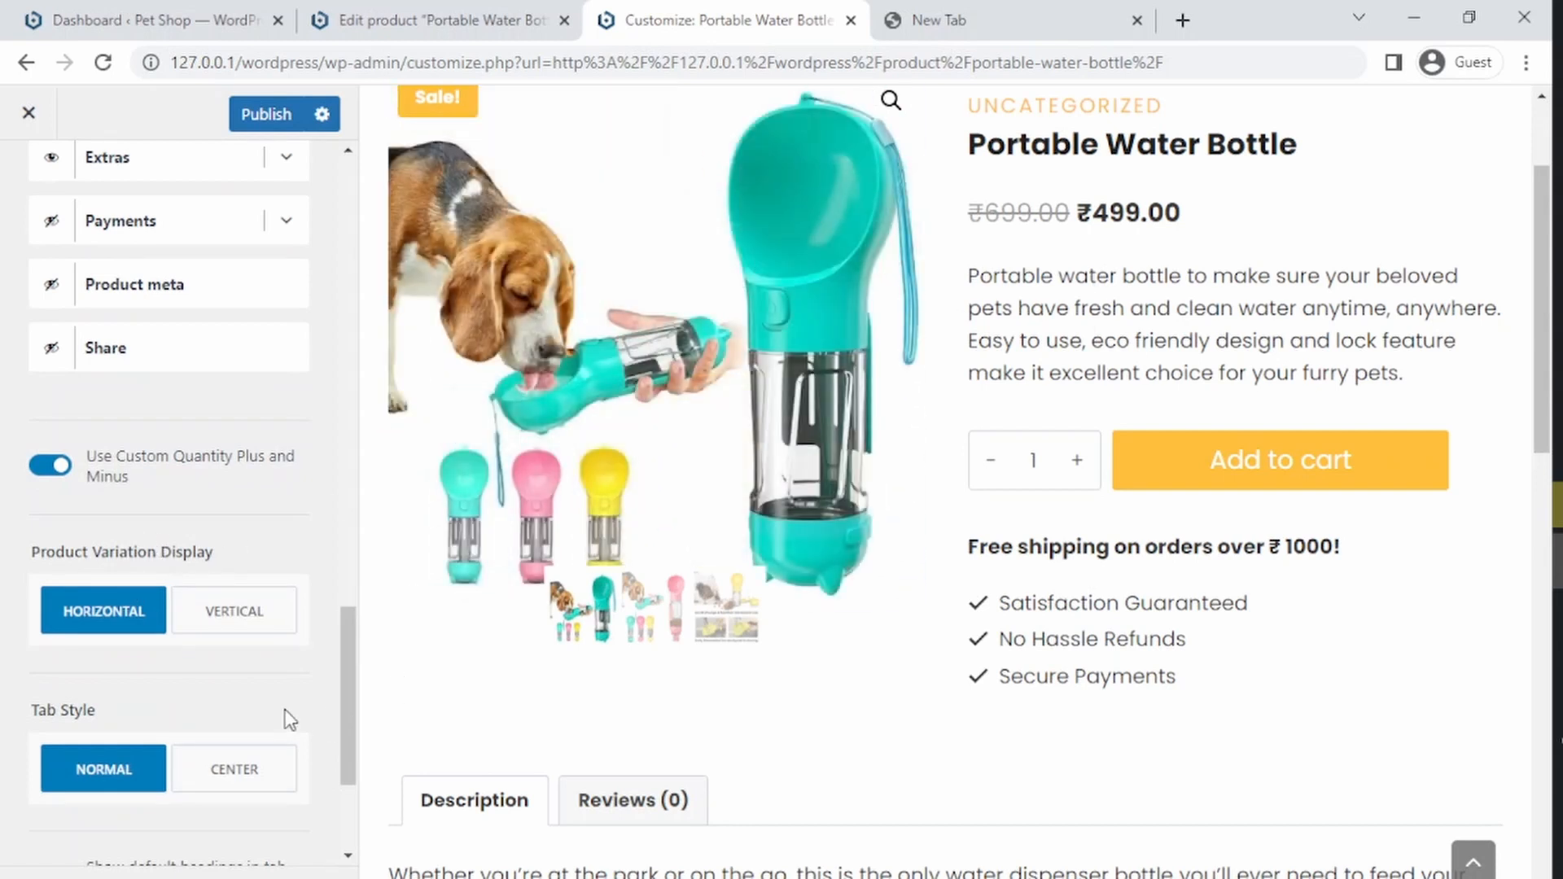
pyautogui.moveTo(344, 731); pyautogui.dragTo(343, 760)
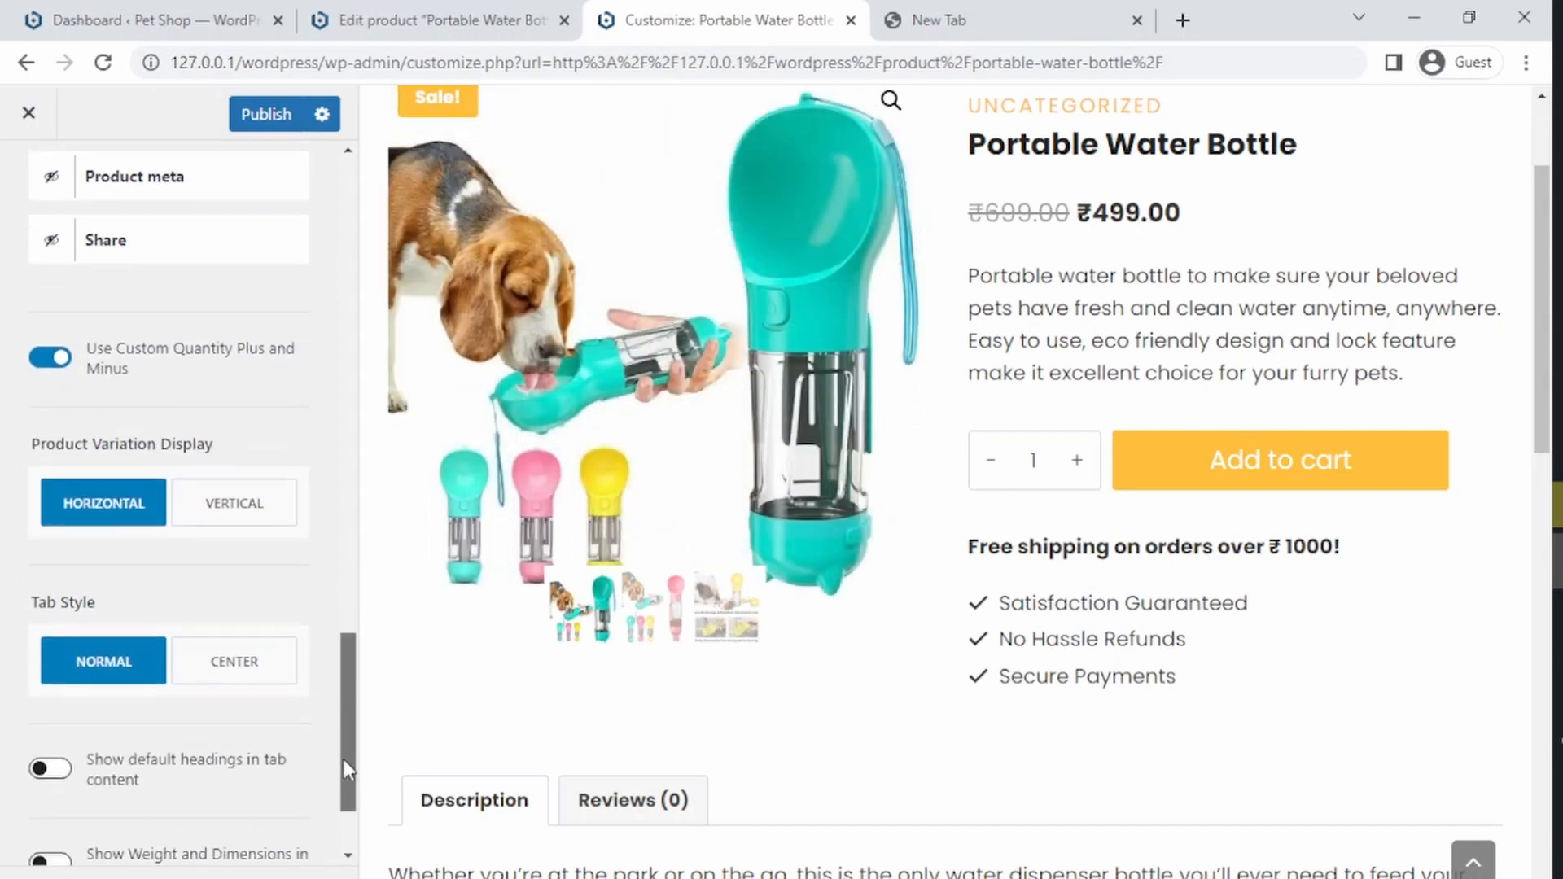
pyautogui.click(234, 671)
pyautogui.hotkey('alt', 'Left')
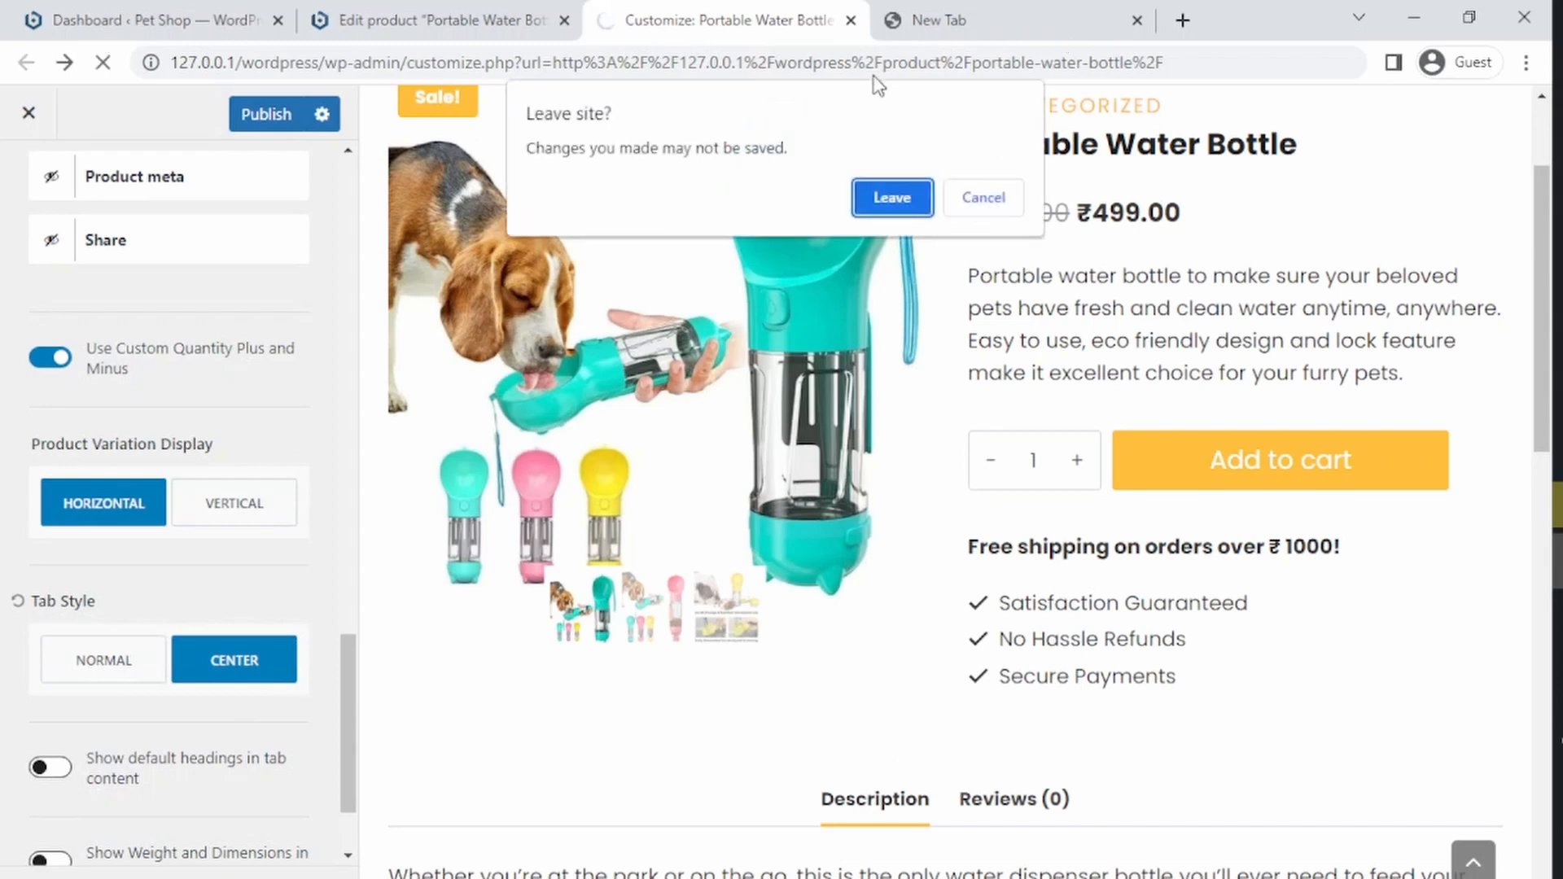
pyautogui.click(978, 201)
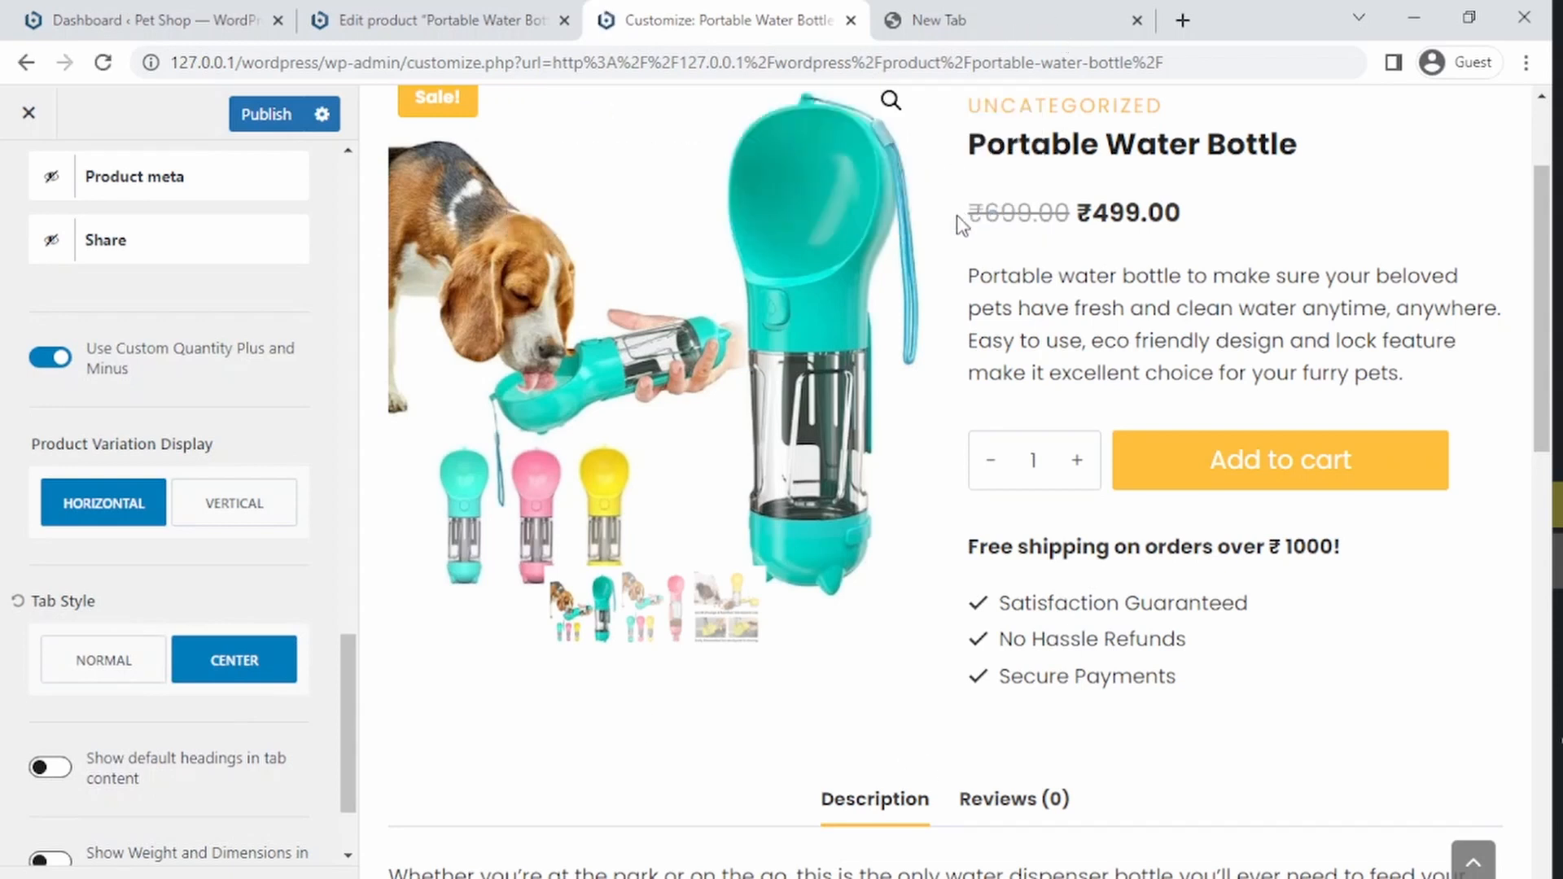
pyautogui.click(1005, 804)
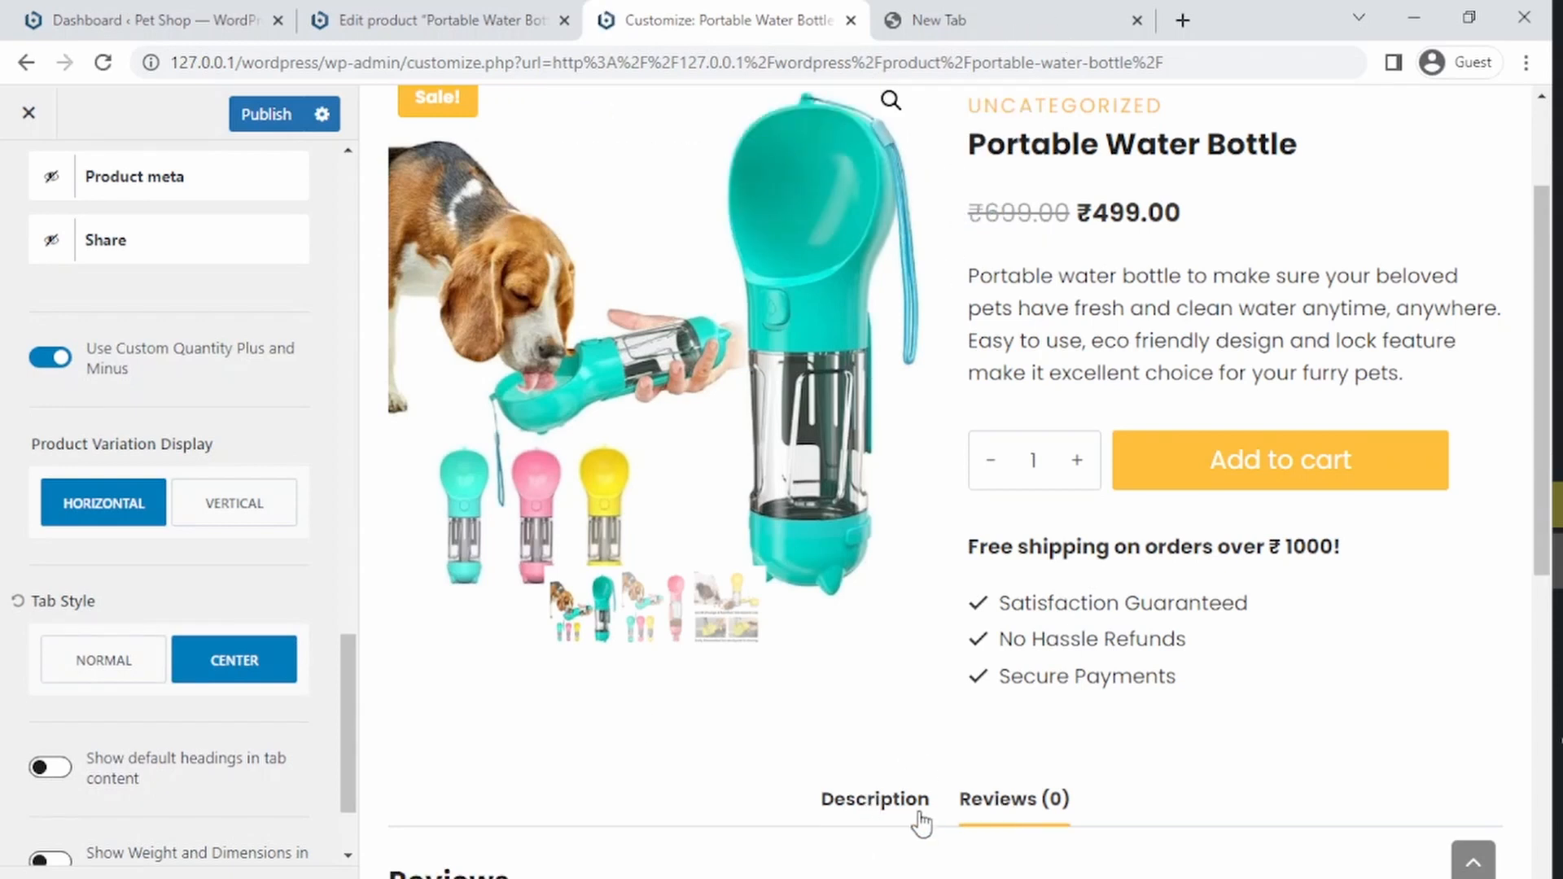
pyautogui.click(899, 810)
pyautogui.click(118, 680)
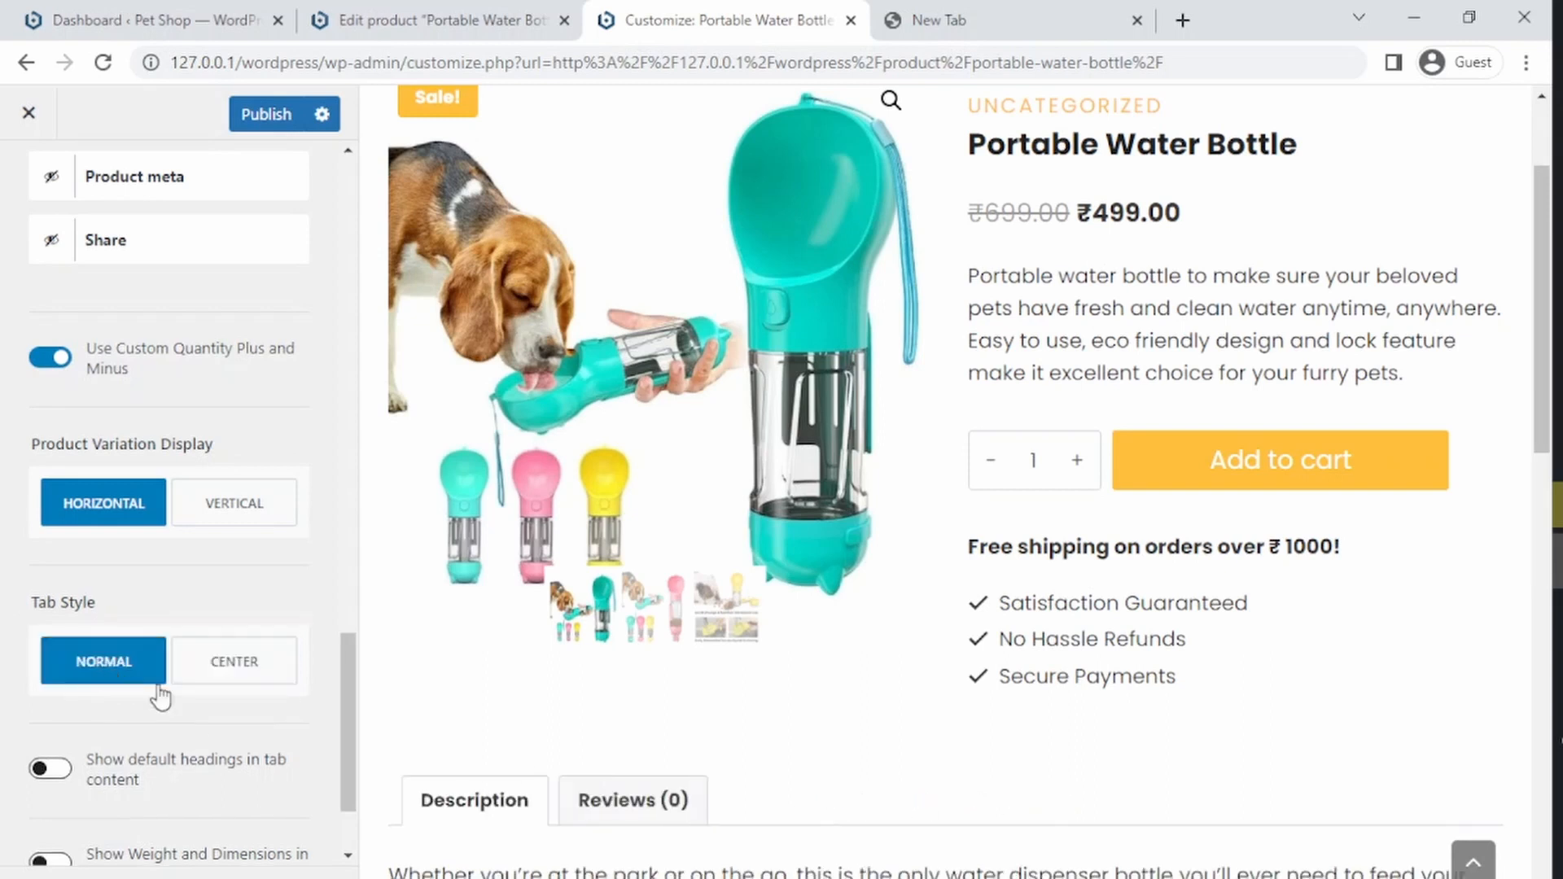
# Step: Try showing default headings in tab content with centered tabs, then switch headings off and tabs back to Normal
pyautogui.click(49, 769)
pyautogui.scroll(-2, 339, 765)
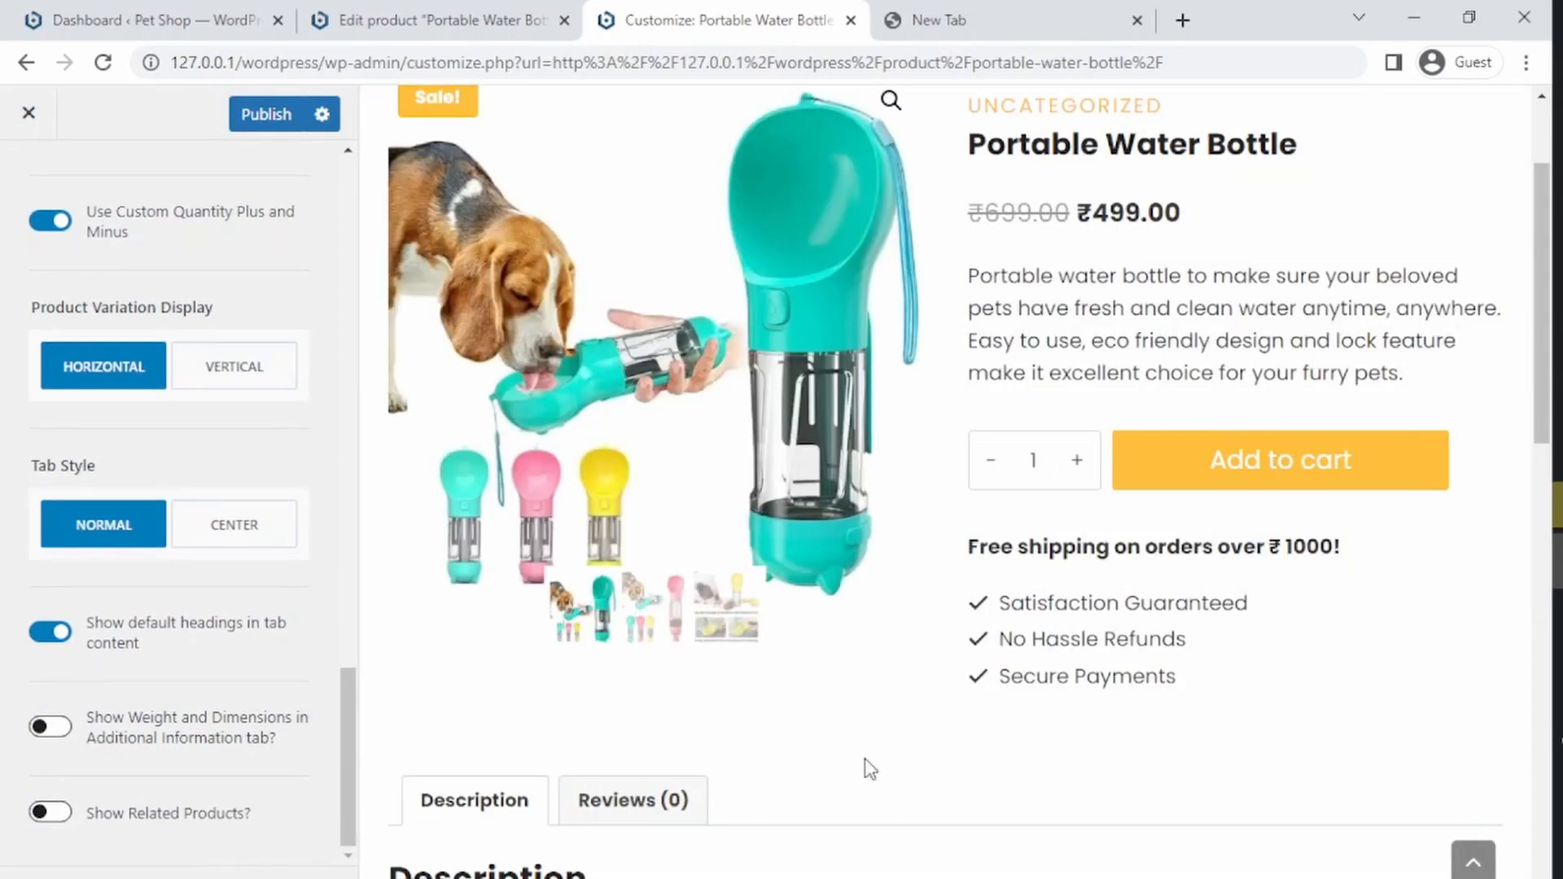
pyautogui.scroll(-3, 906, 705)
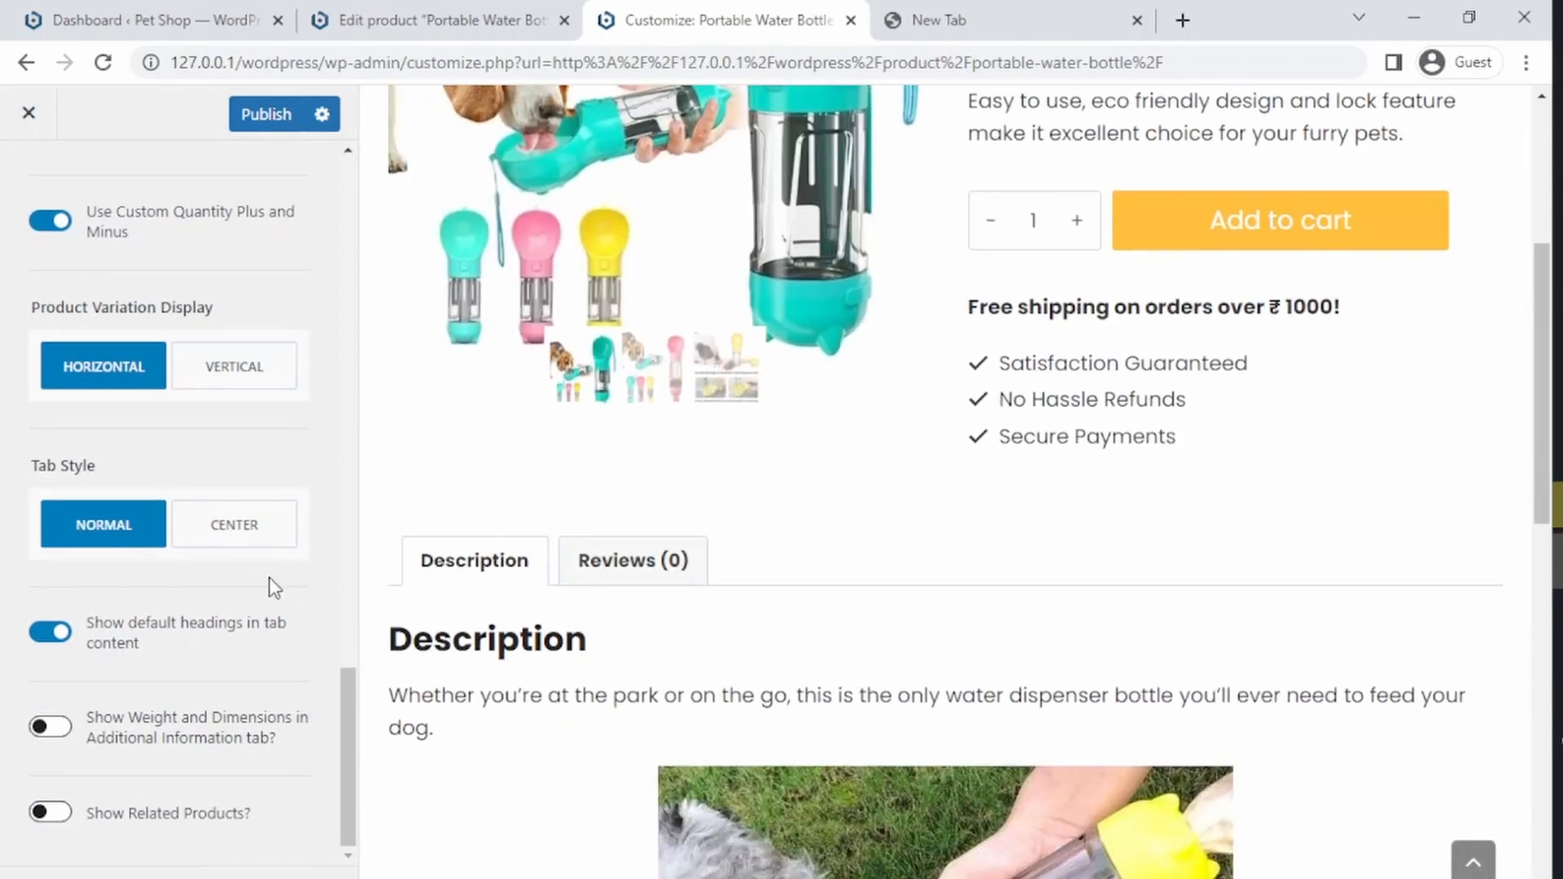
pyautogui.click(229, 539)
pyautogui.click(104, 529)
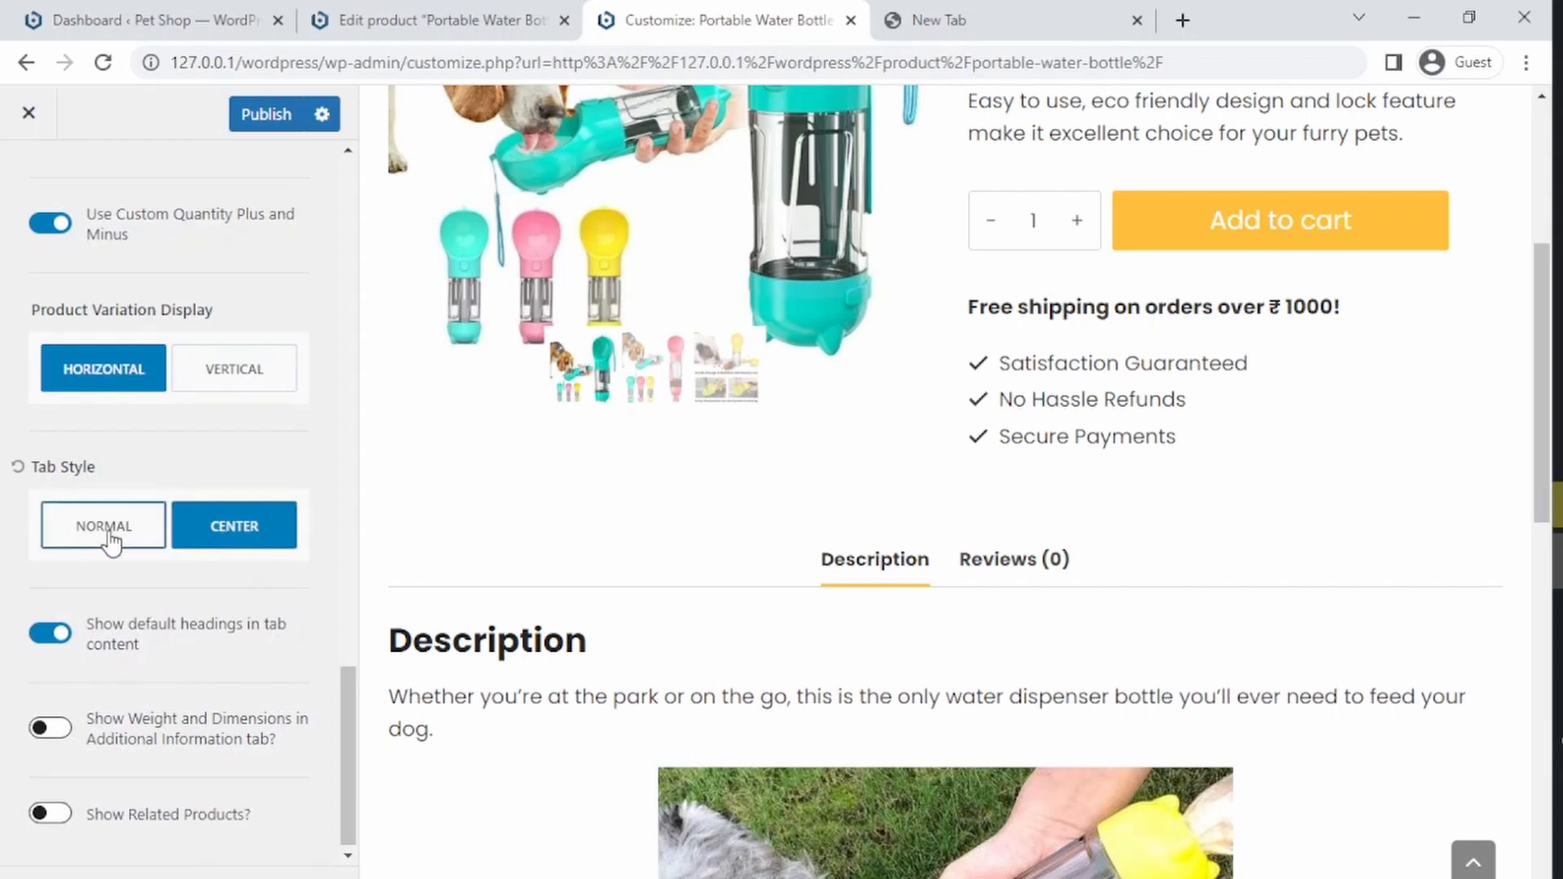
pyautogui.click(50, 634)
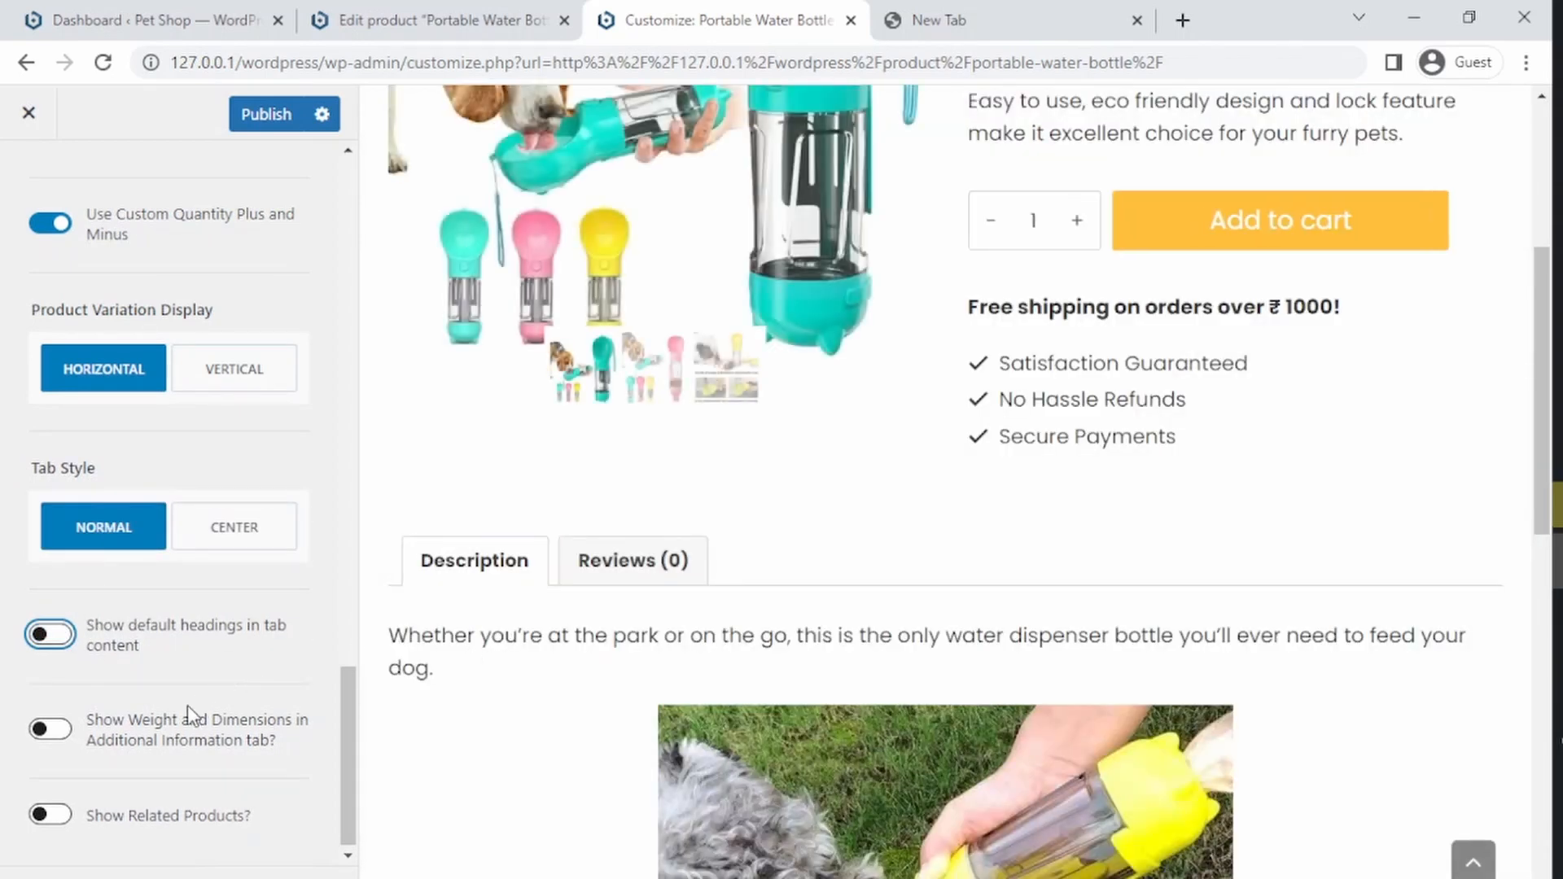
# Step: Enable showing weight and dimensions in the Additional Information tab
pyautogui.click(50, 729)
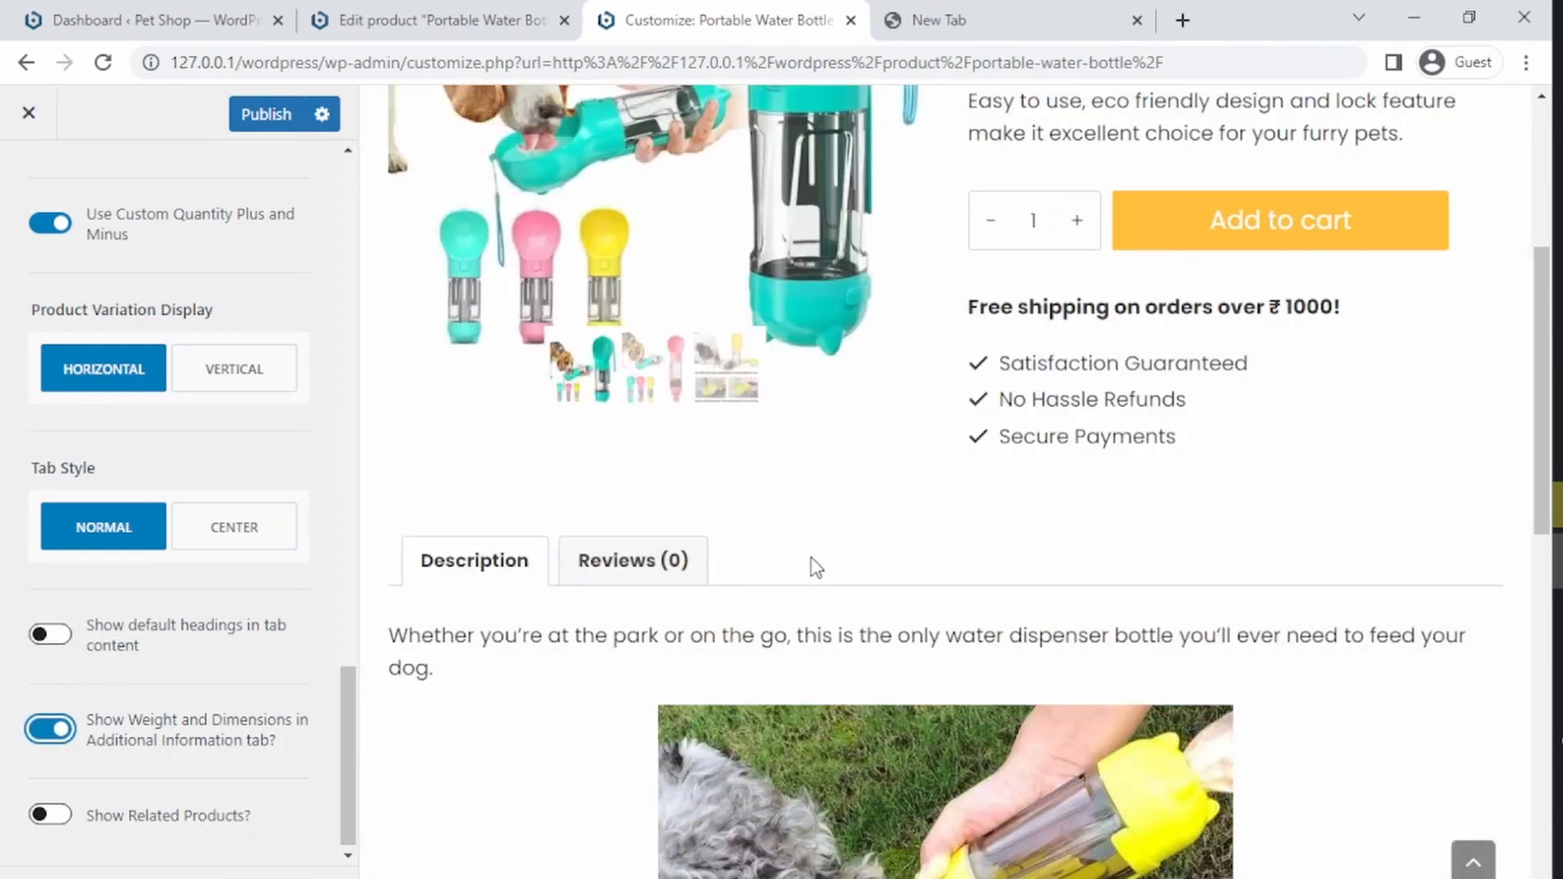
# Step: In the product editor, open the Portable Water Bottle's shipping data and set its weight to 100 g
pyautogui.click(453, 18)
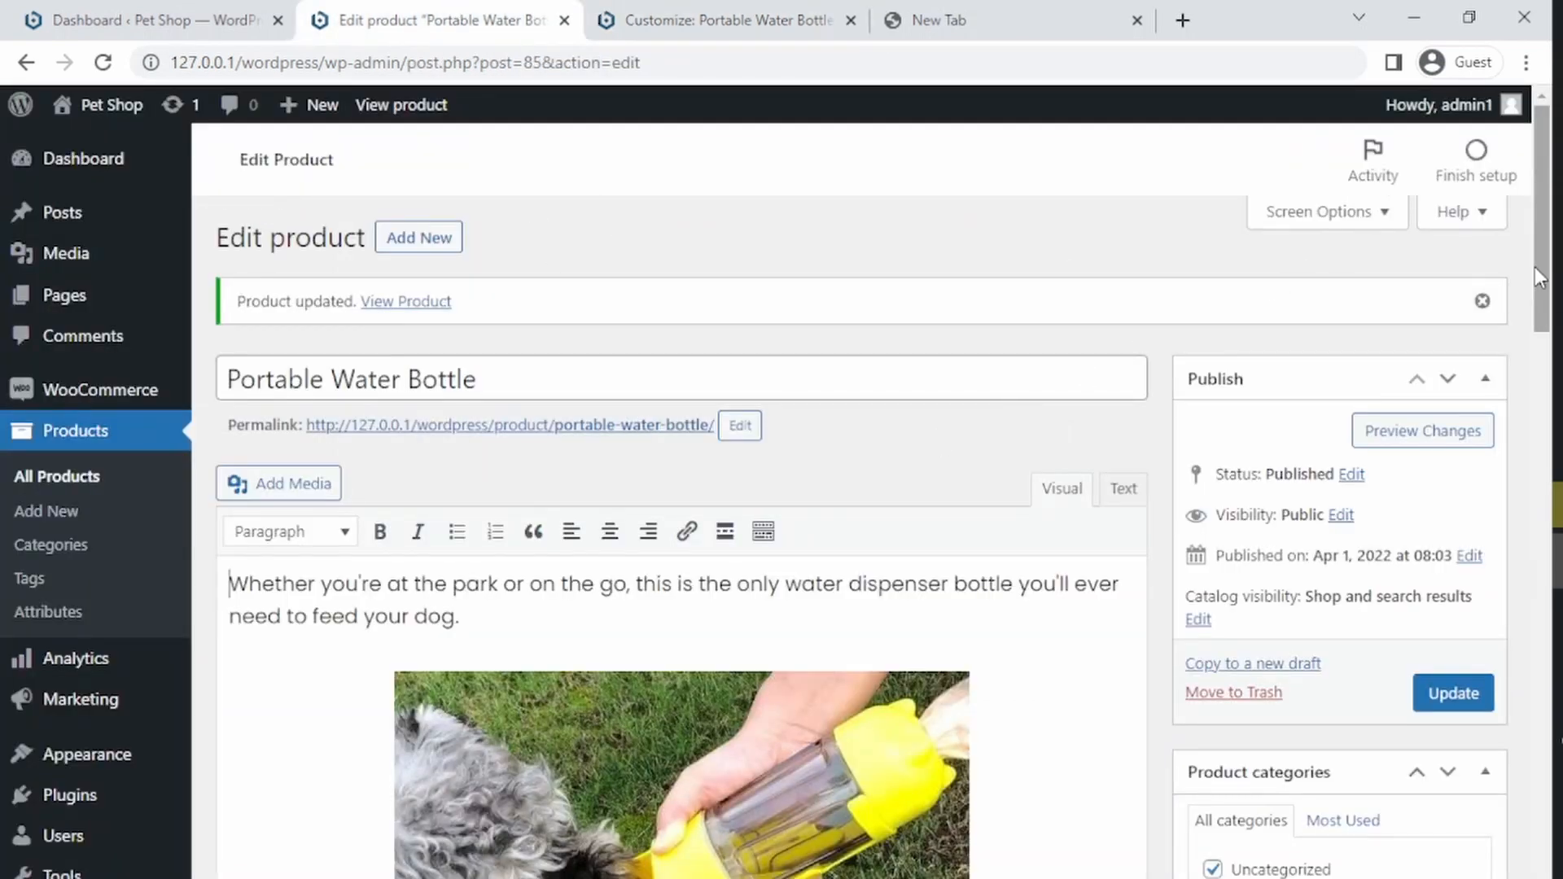
pyautogui.moveTo(1539, 277); pyautogui.dragTo(1517, 638)
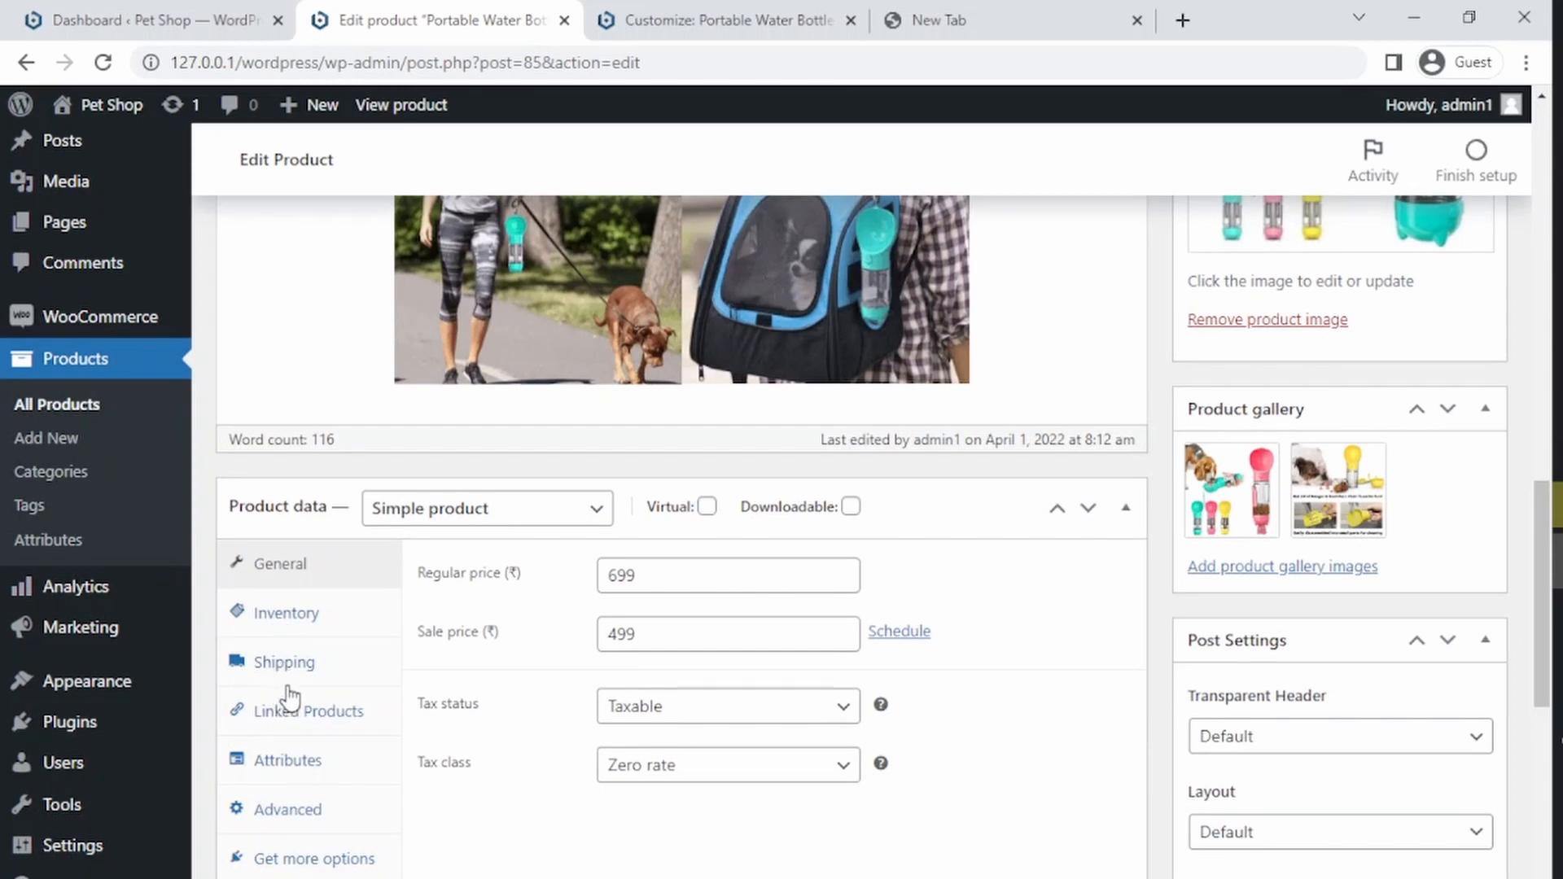
pyautogui.click(294, 623)
pyautogui.click(285, 668)
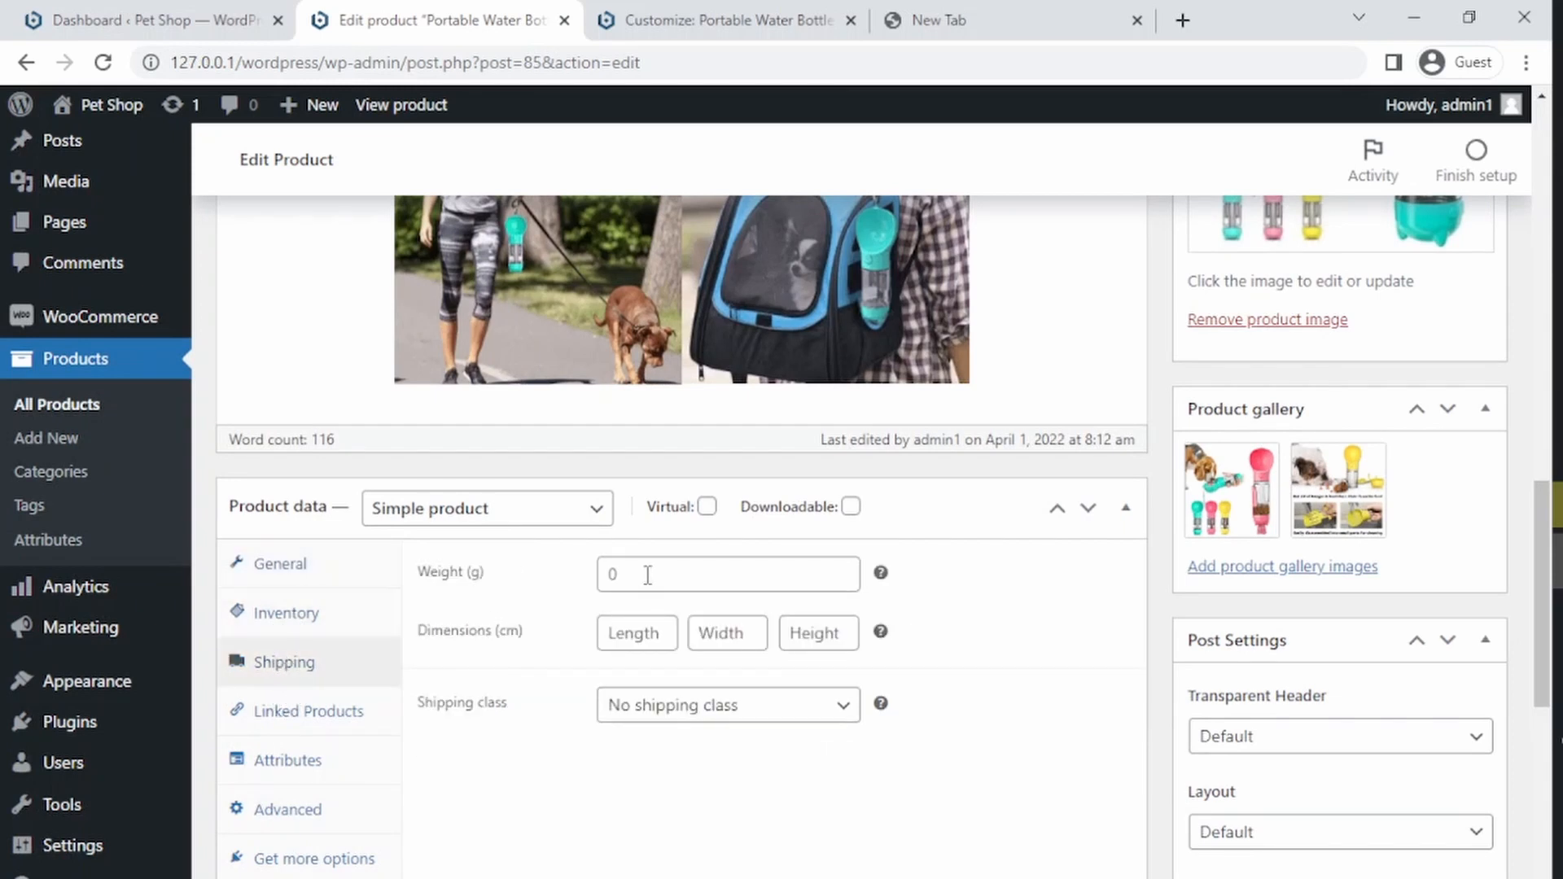
pyautogui.click(702, 18)
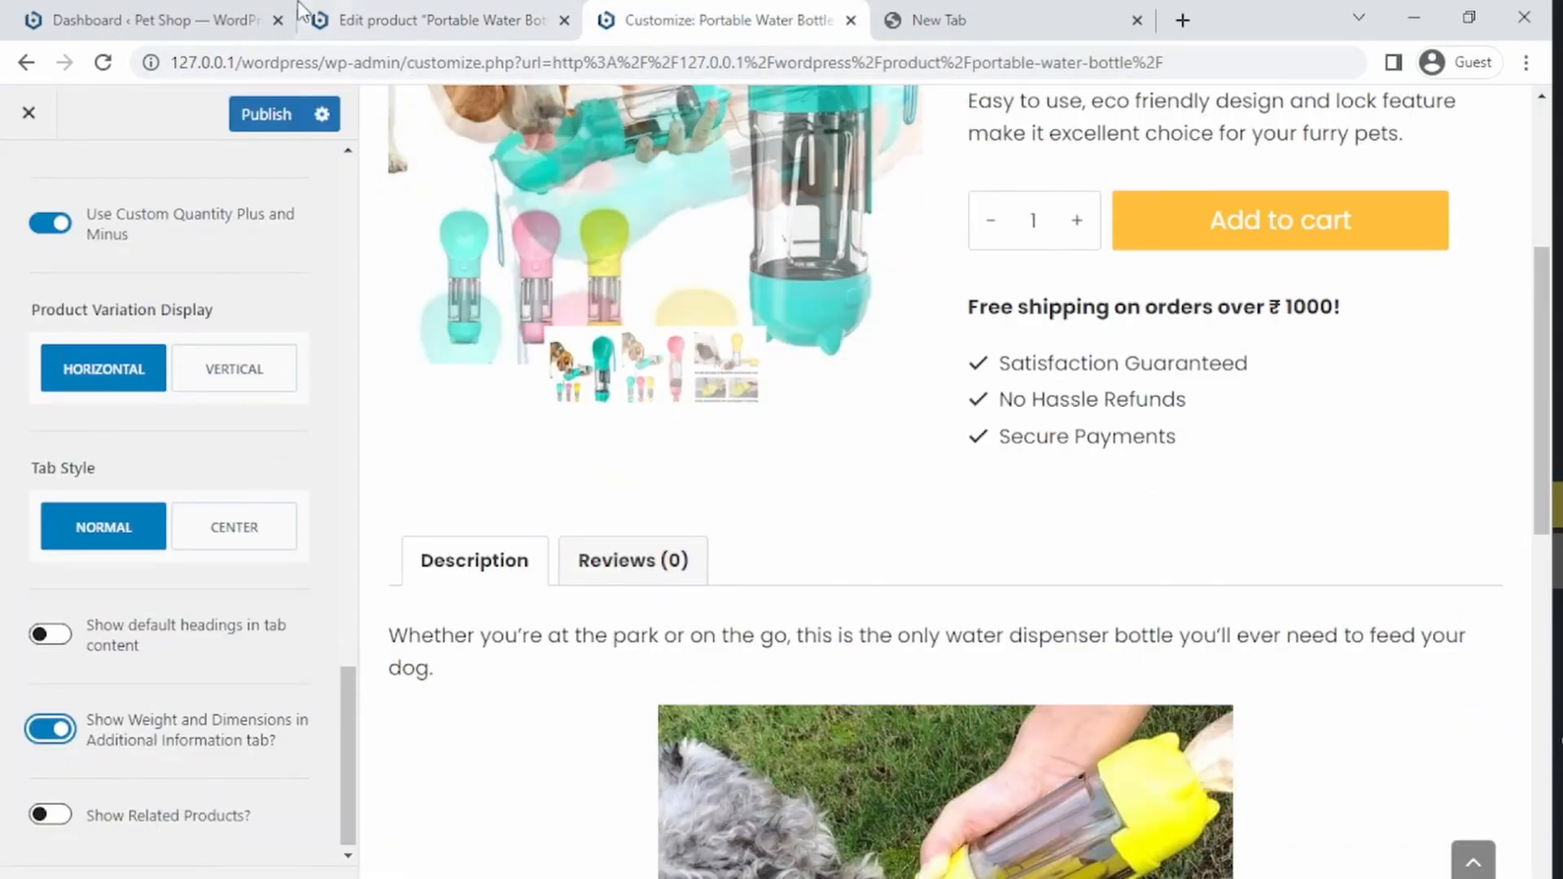
pyautogui.hotkey('ctrl', 'shift', 'Tab')
pyautogui.click(676, 577)
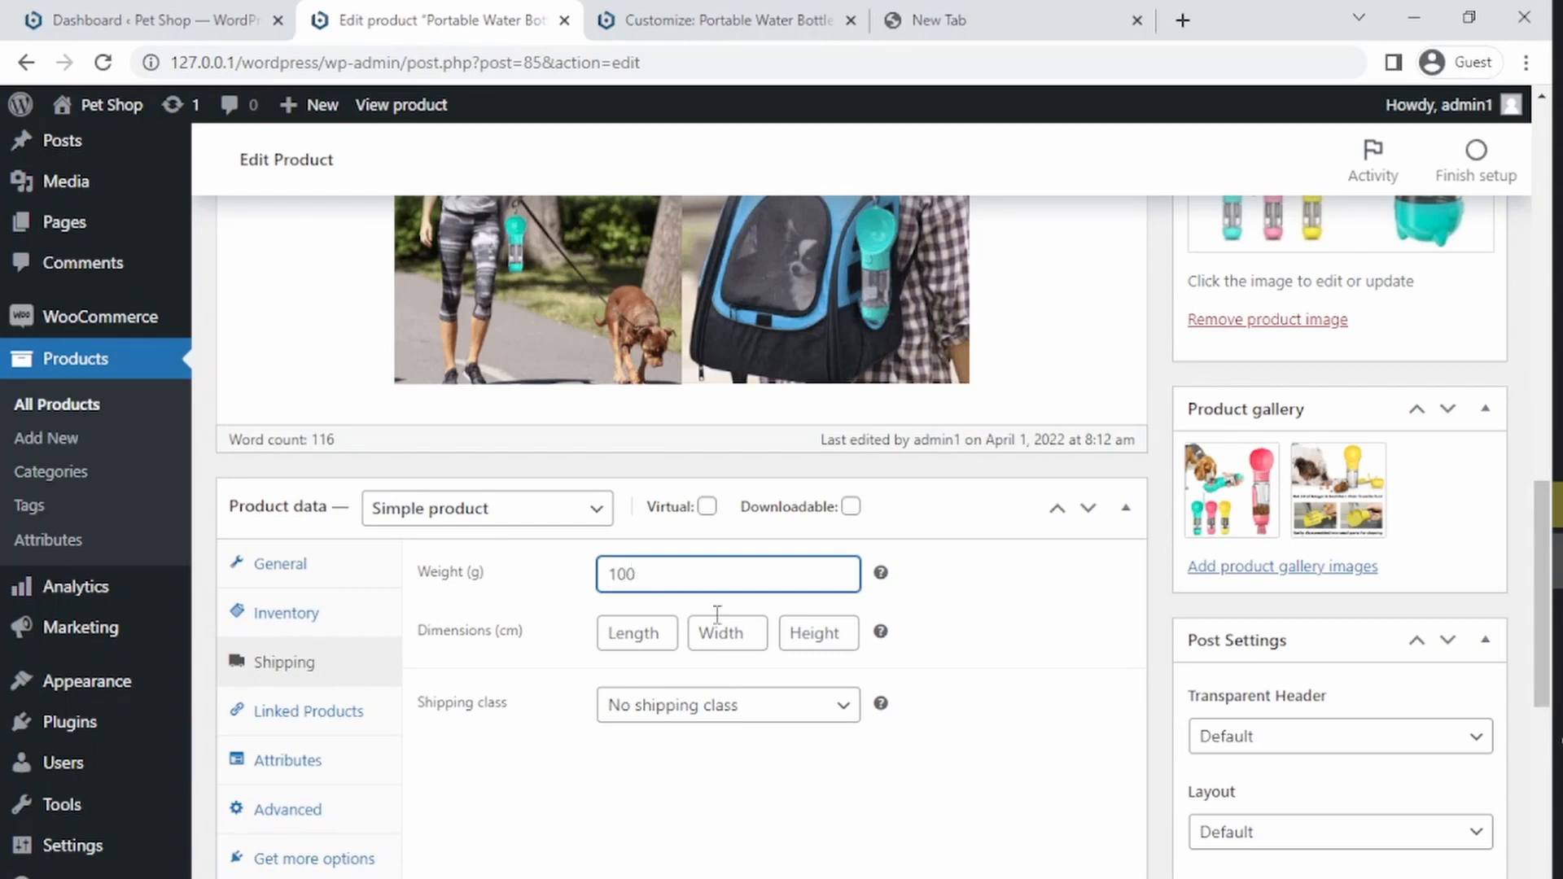
# Step: Set the Portable Water Bottle's dimensions to 10 × 10 × 10 cm and update the product
pyautogui.click(639, 638)
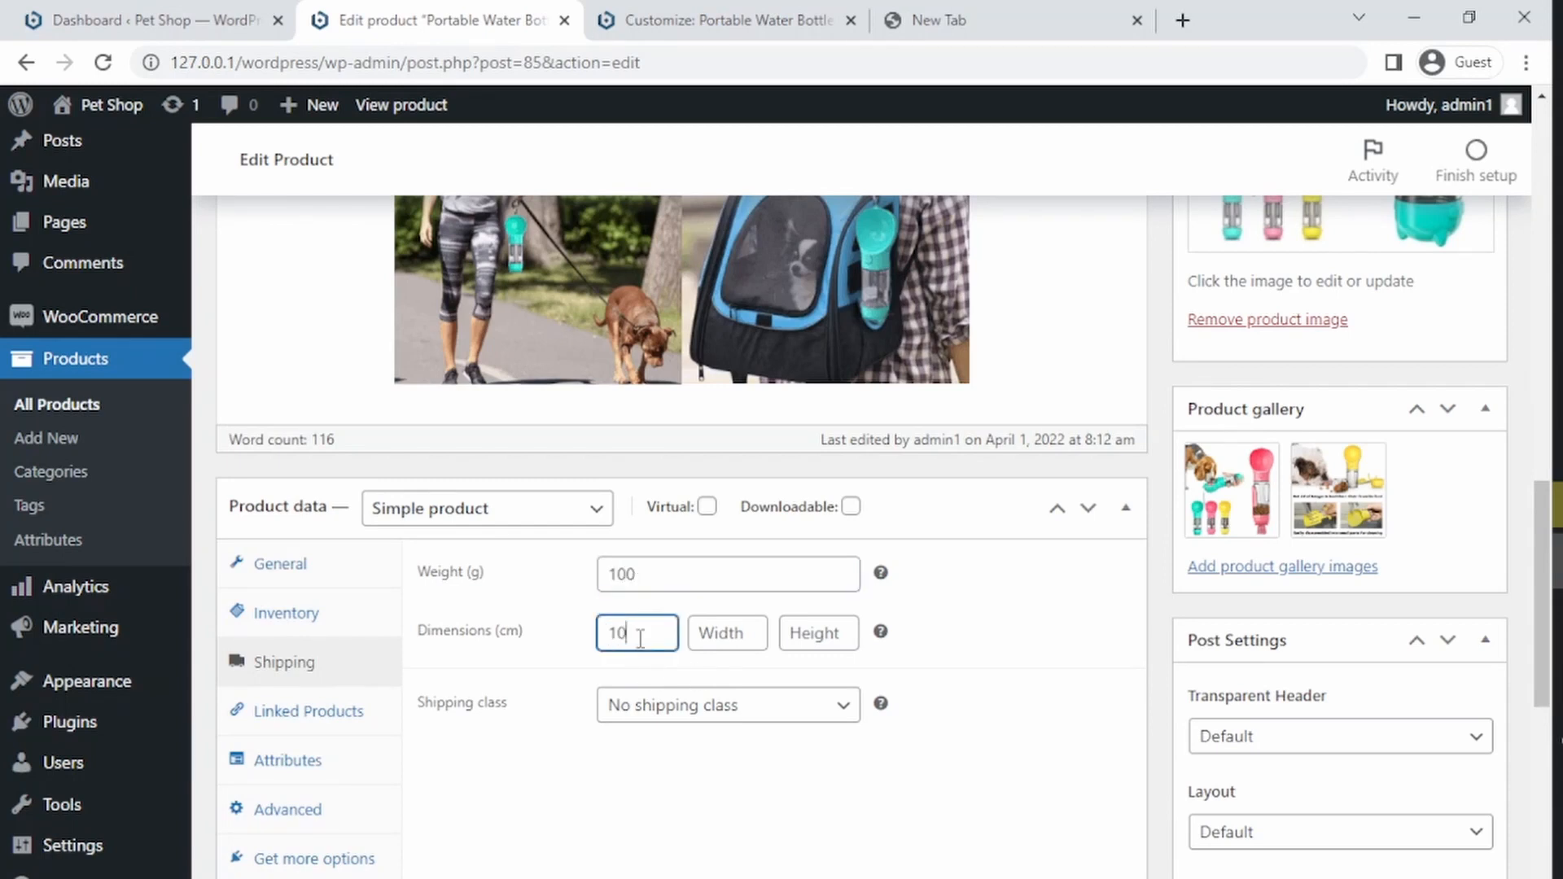
pyautogui.press('Tab')
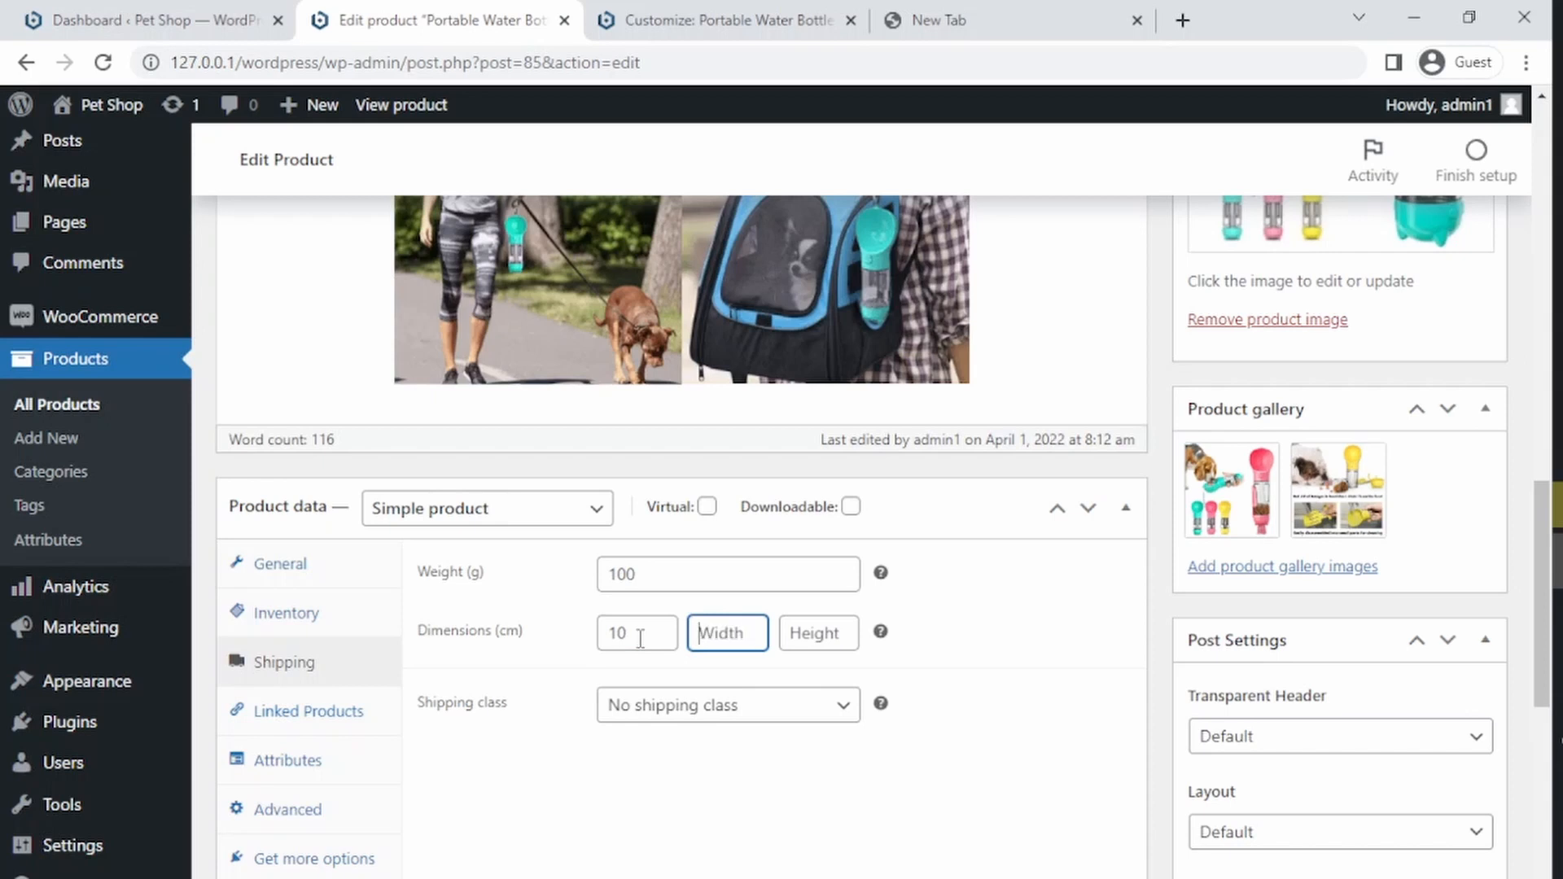
pyautogui.write('10')
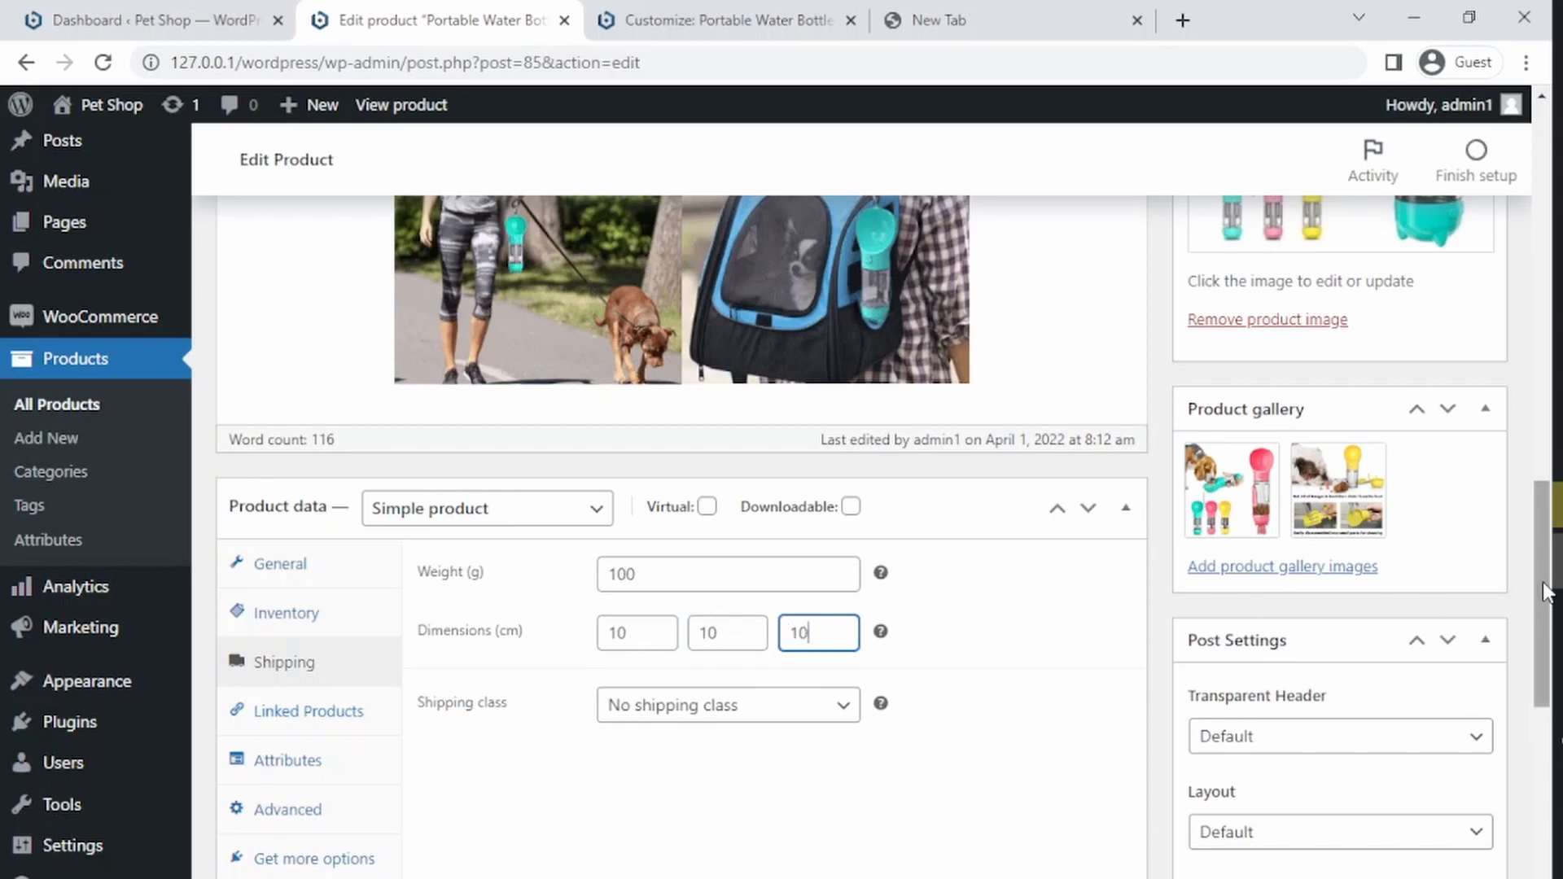
pyautogui.moveTo(1543, 589); pyautogui.dragTo(1545, 292)
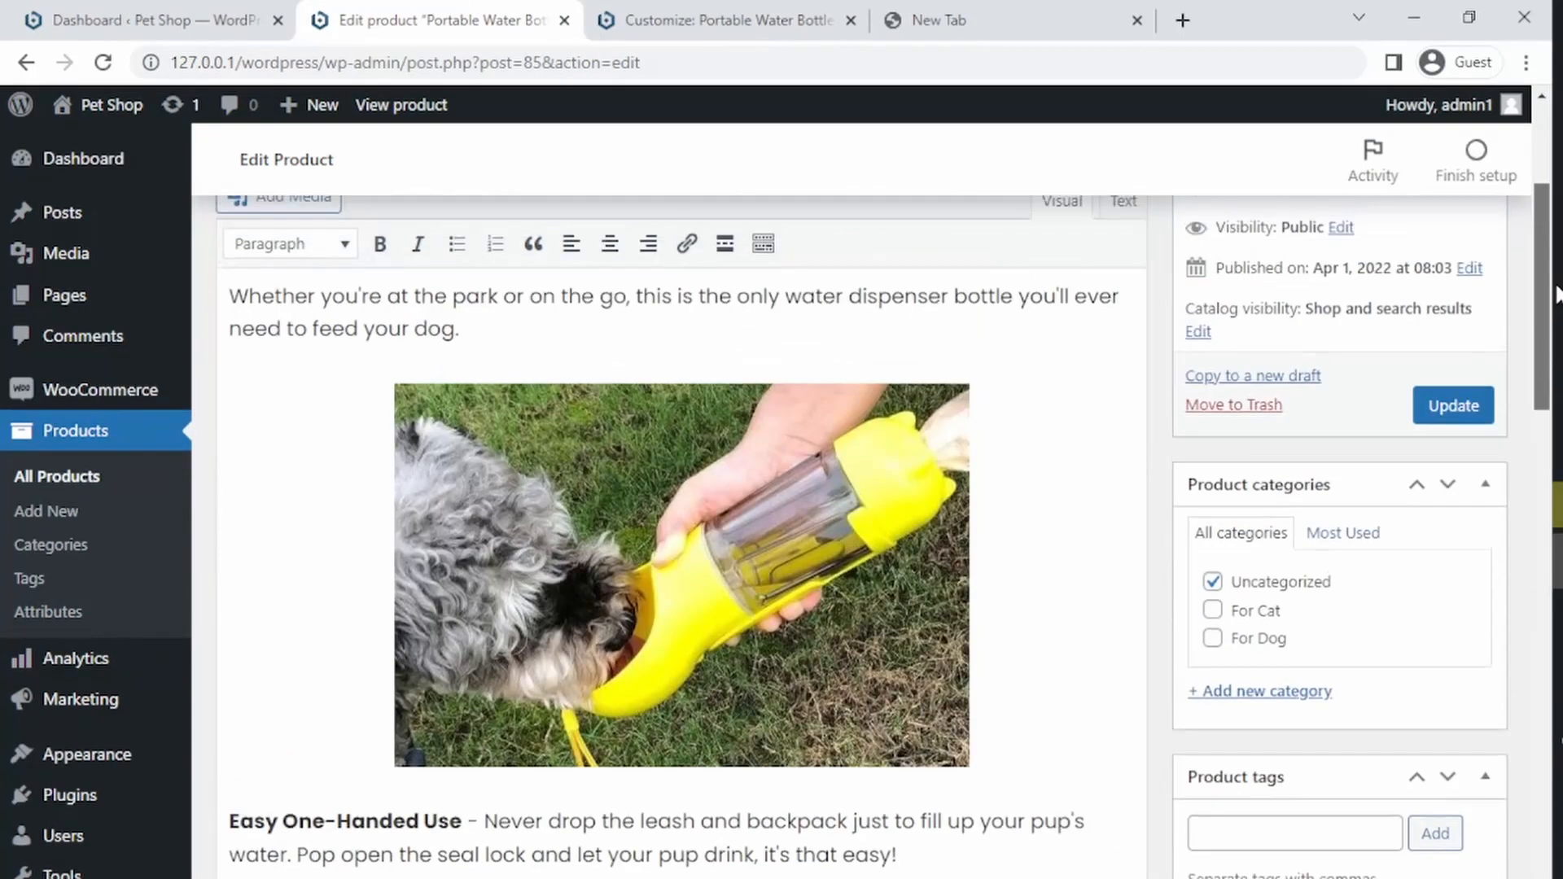
pyautogui.click(1451, 401)
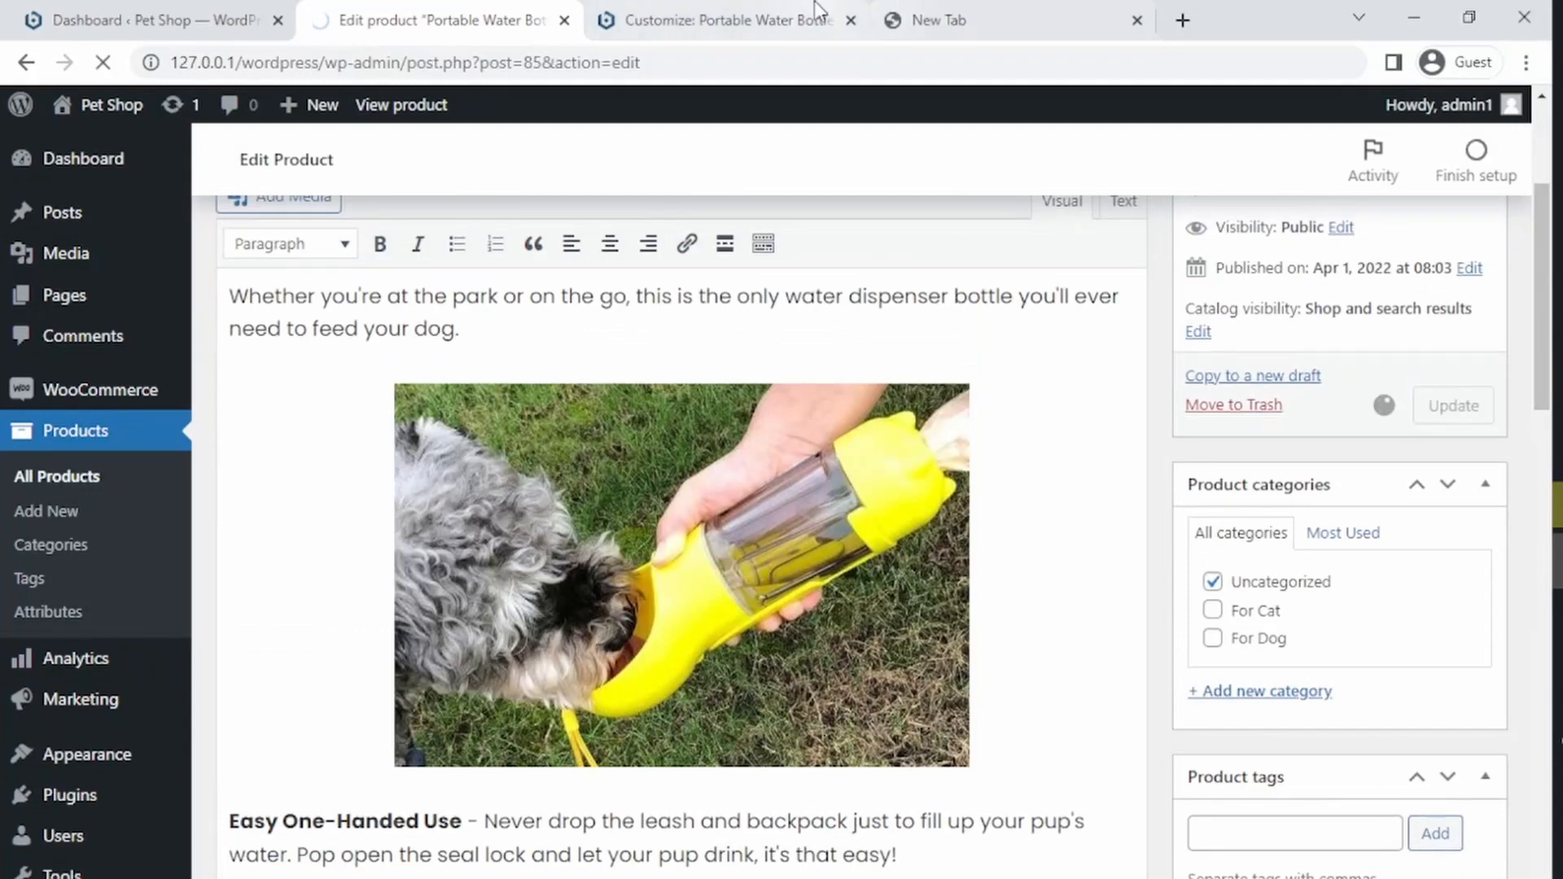
# Step: Open the live product page in a new tab and view its Additional information tab
pyautogui.click(783, 7)
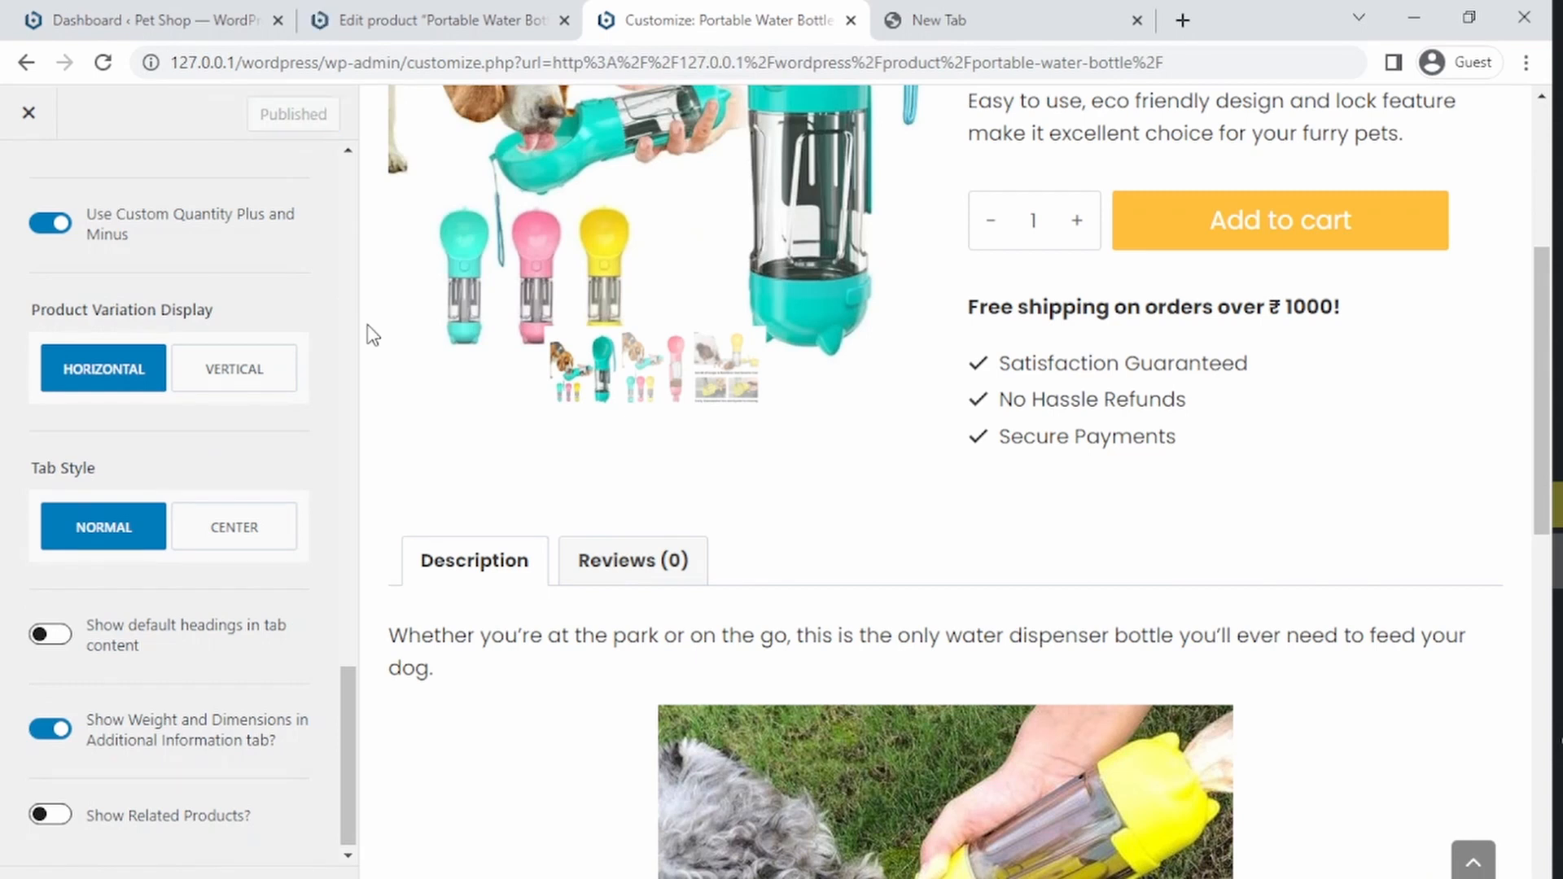
pyautogui.click(469, 16)
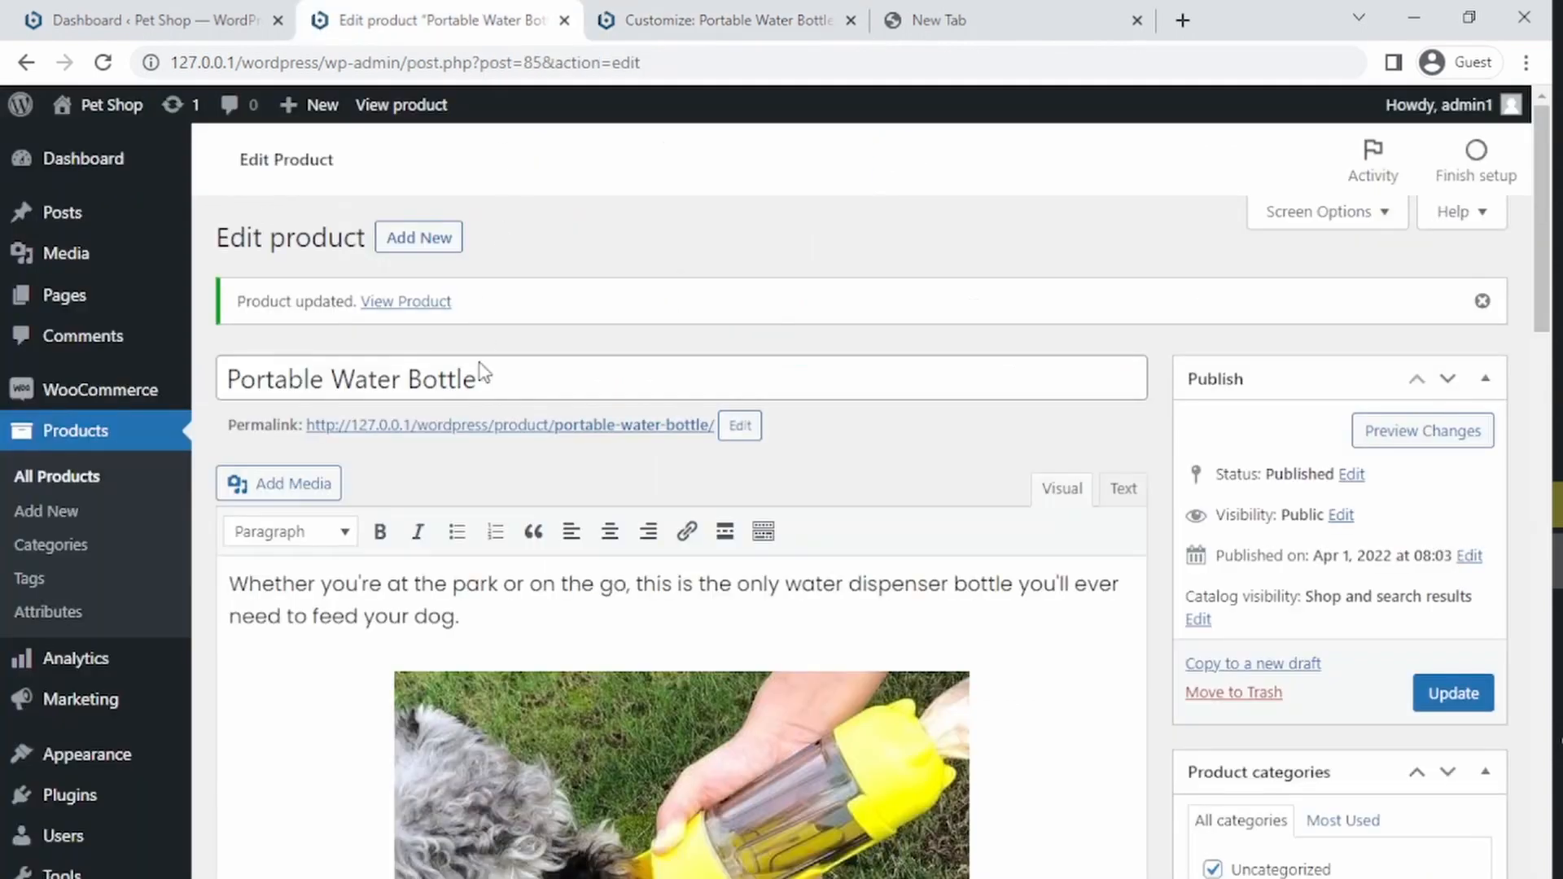
pyautogui.middleClick(523, 425)
pyautogui.click(634, 12)
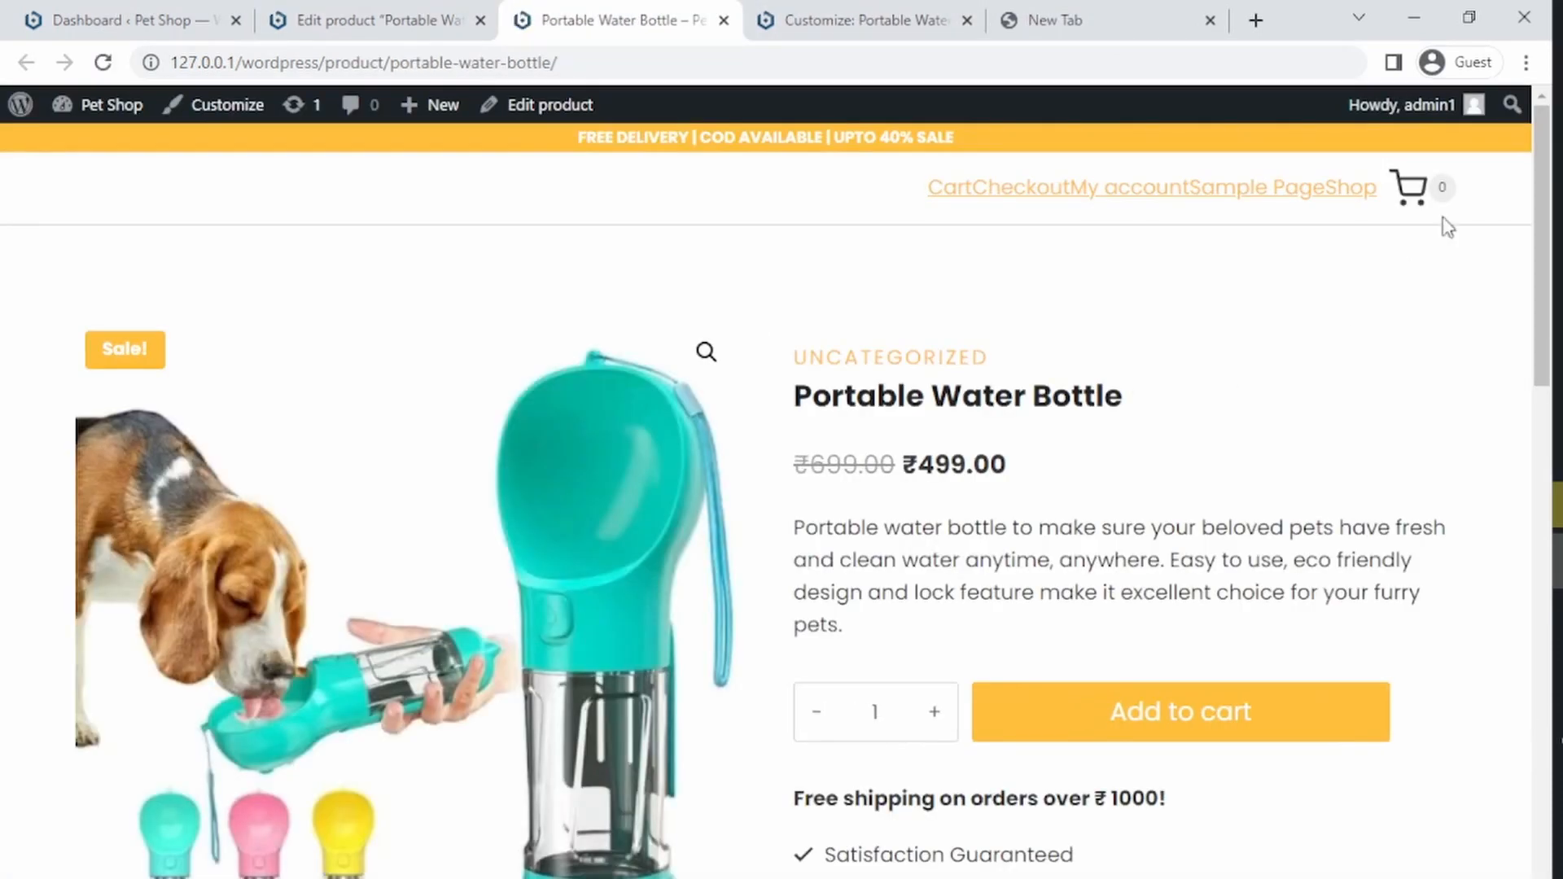
pyautogui.moveTo(1545, 238); pyautogui.dragTo(1542, 436)
pyautogui.click(324, 533)
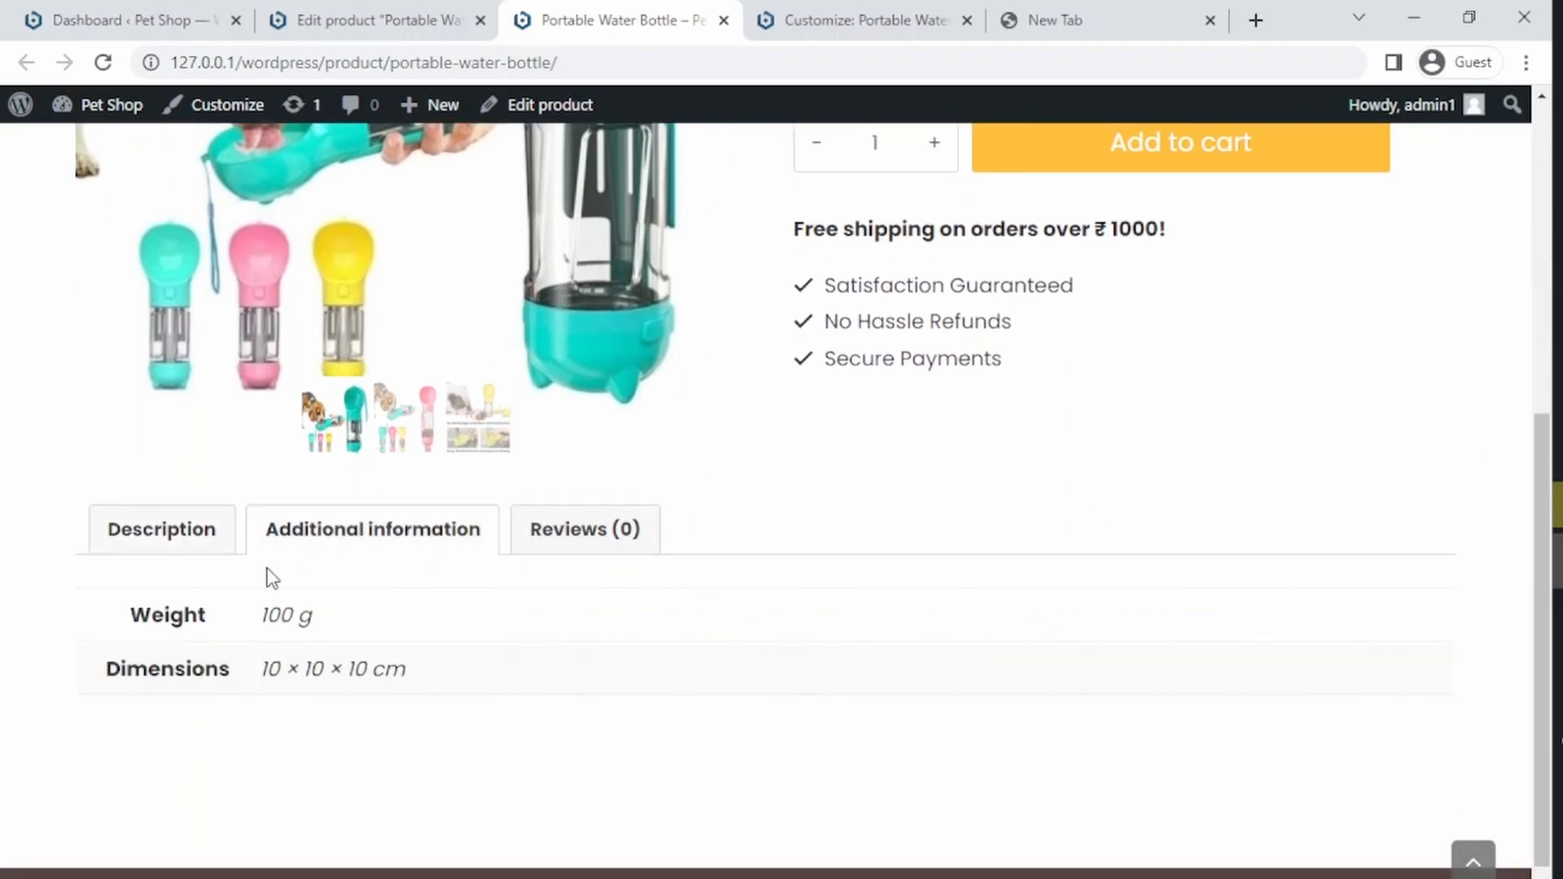
pyautogui.moveTo(131, 614); pyautogui.dragTo(315, 660)
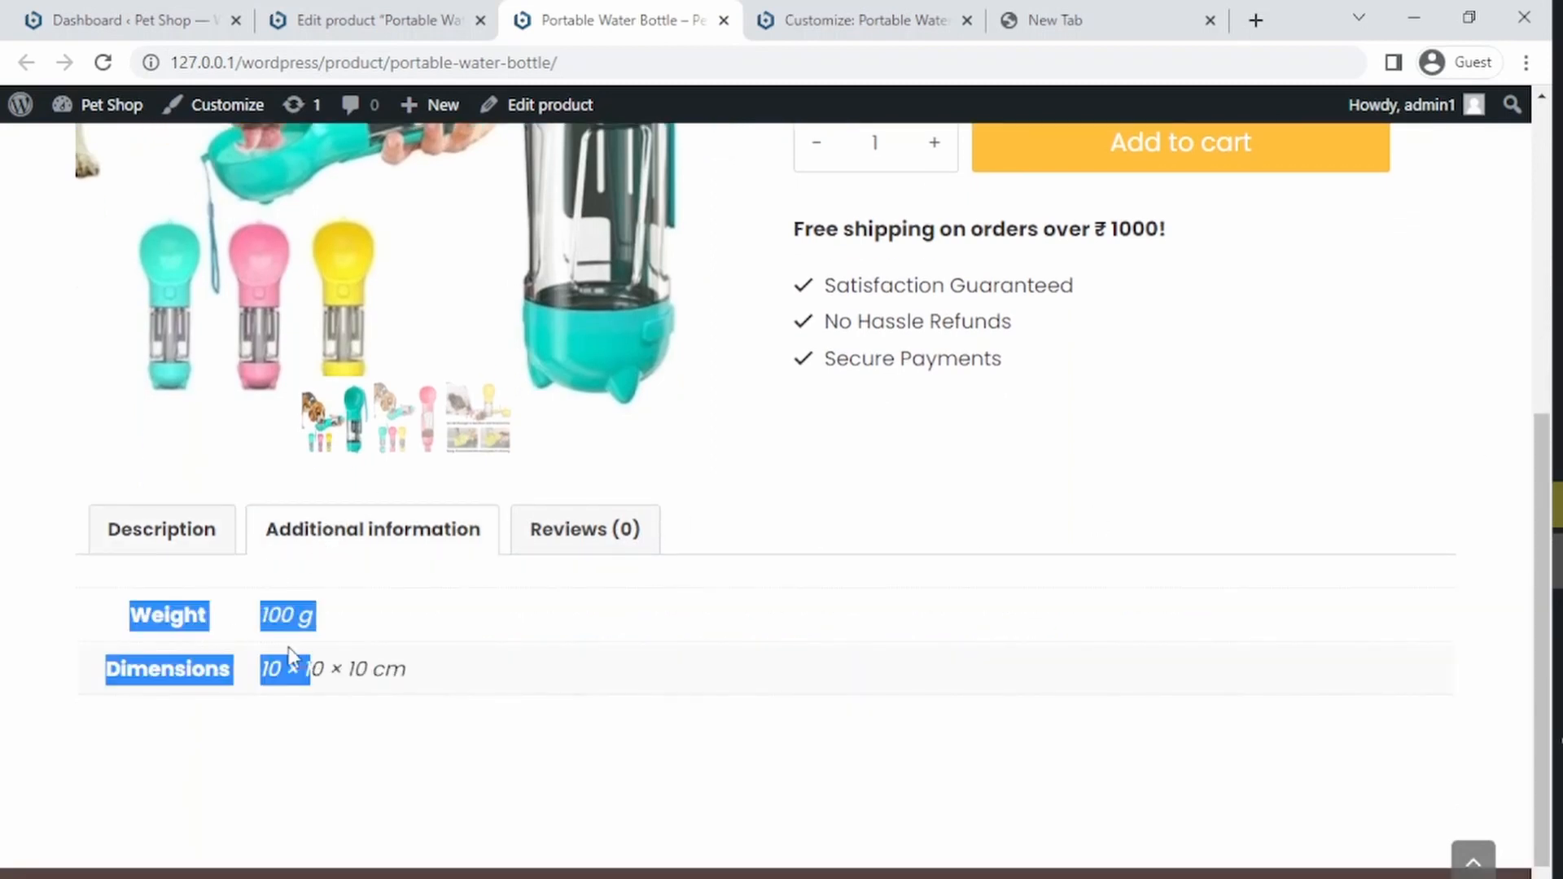
pyautogui.click(151, 531)
# Step: Turn off showing weight and dimensions in the Additional Information tab and publish the customizer settings
pyautogui.click(325, 5)
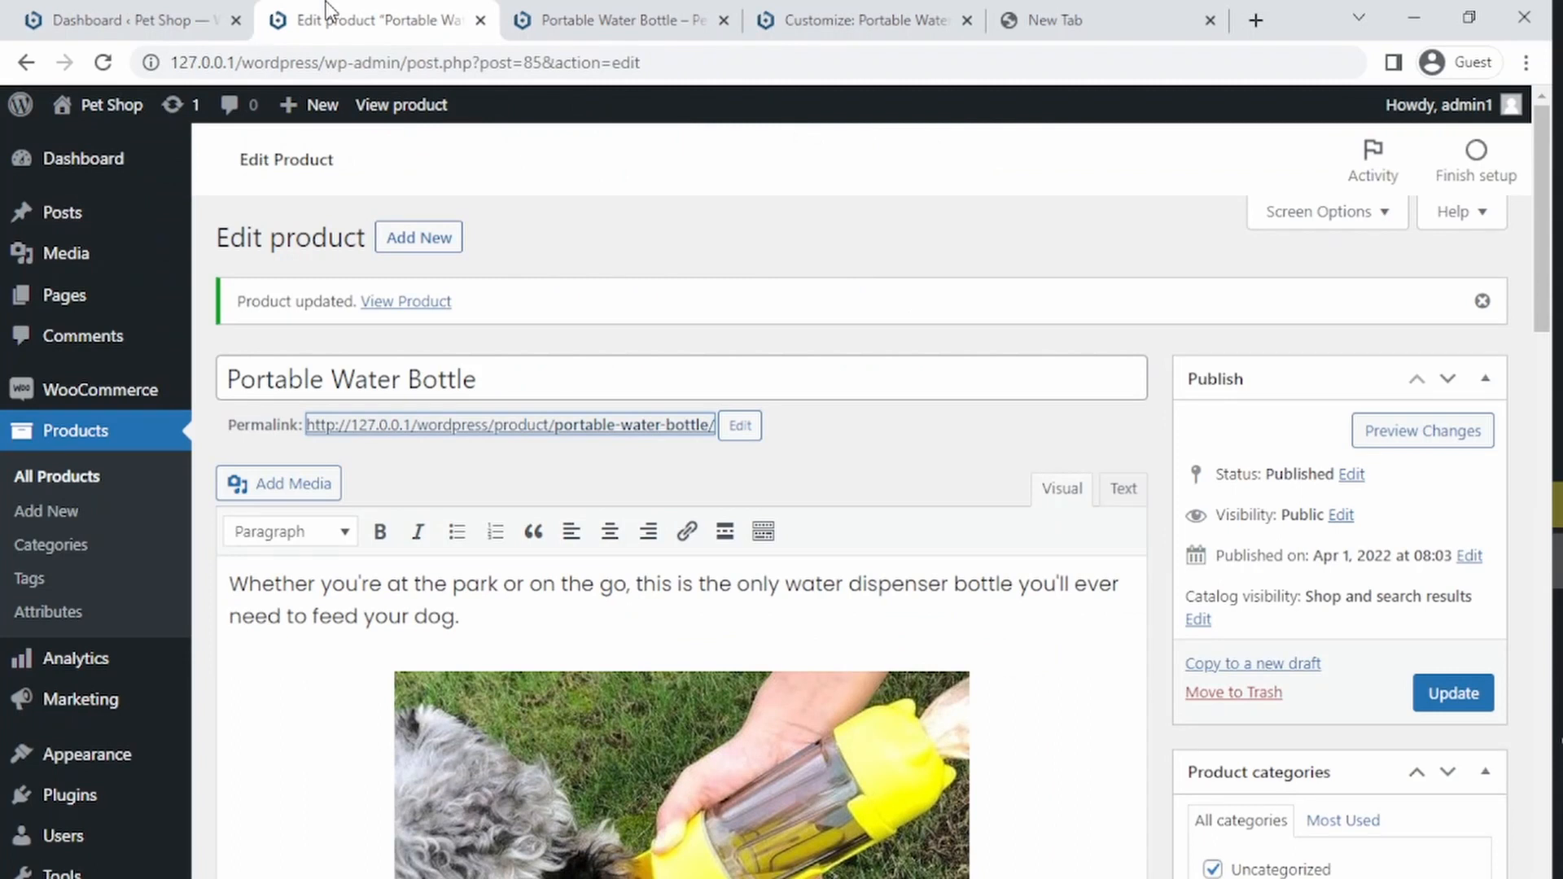
pyautogui.click(643, 7)
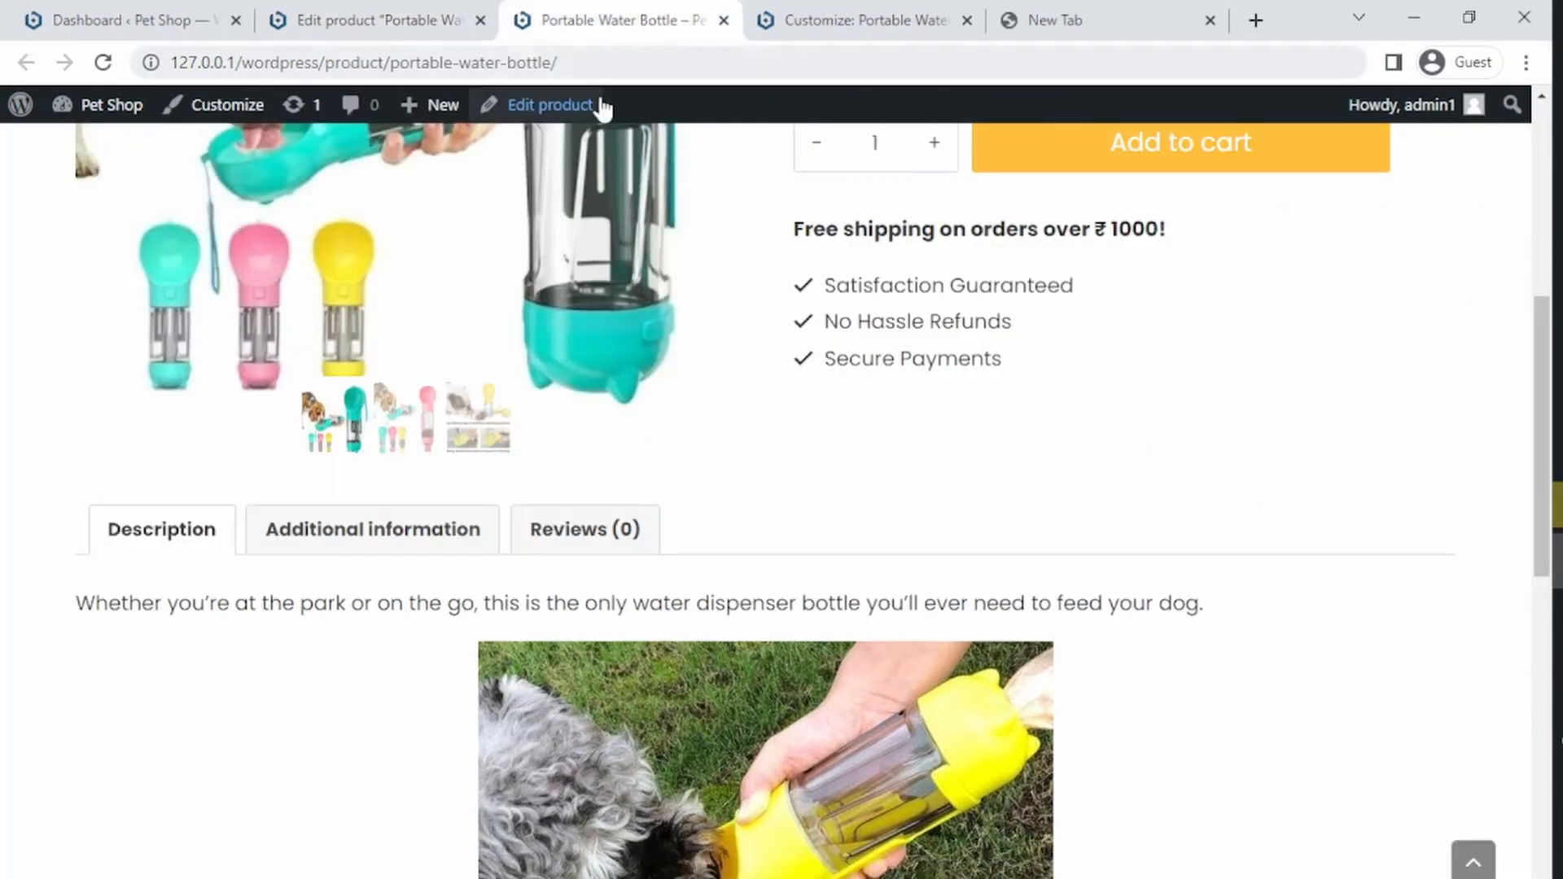
pyautogui.click(863, 20)
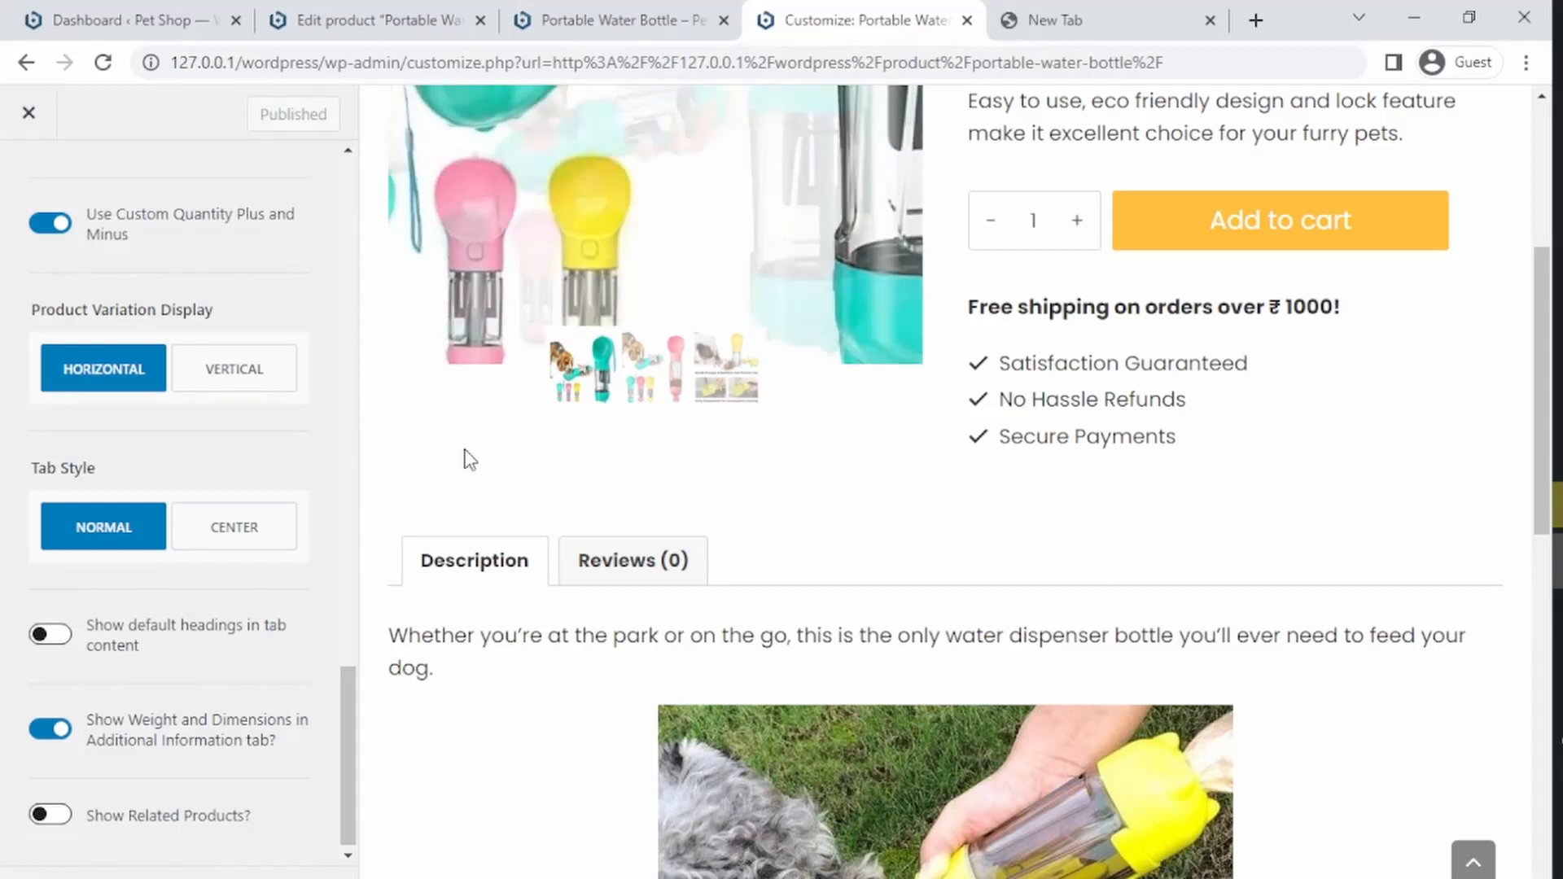
pyautogui.click(51, 741)
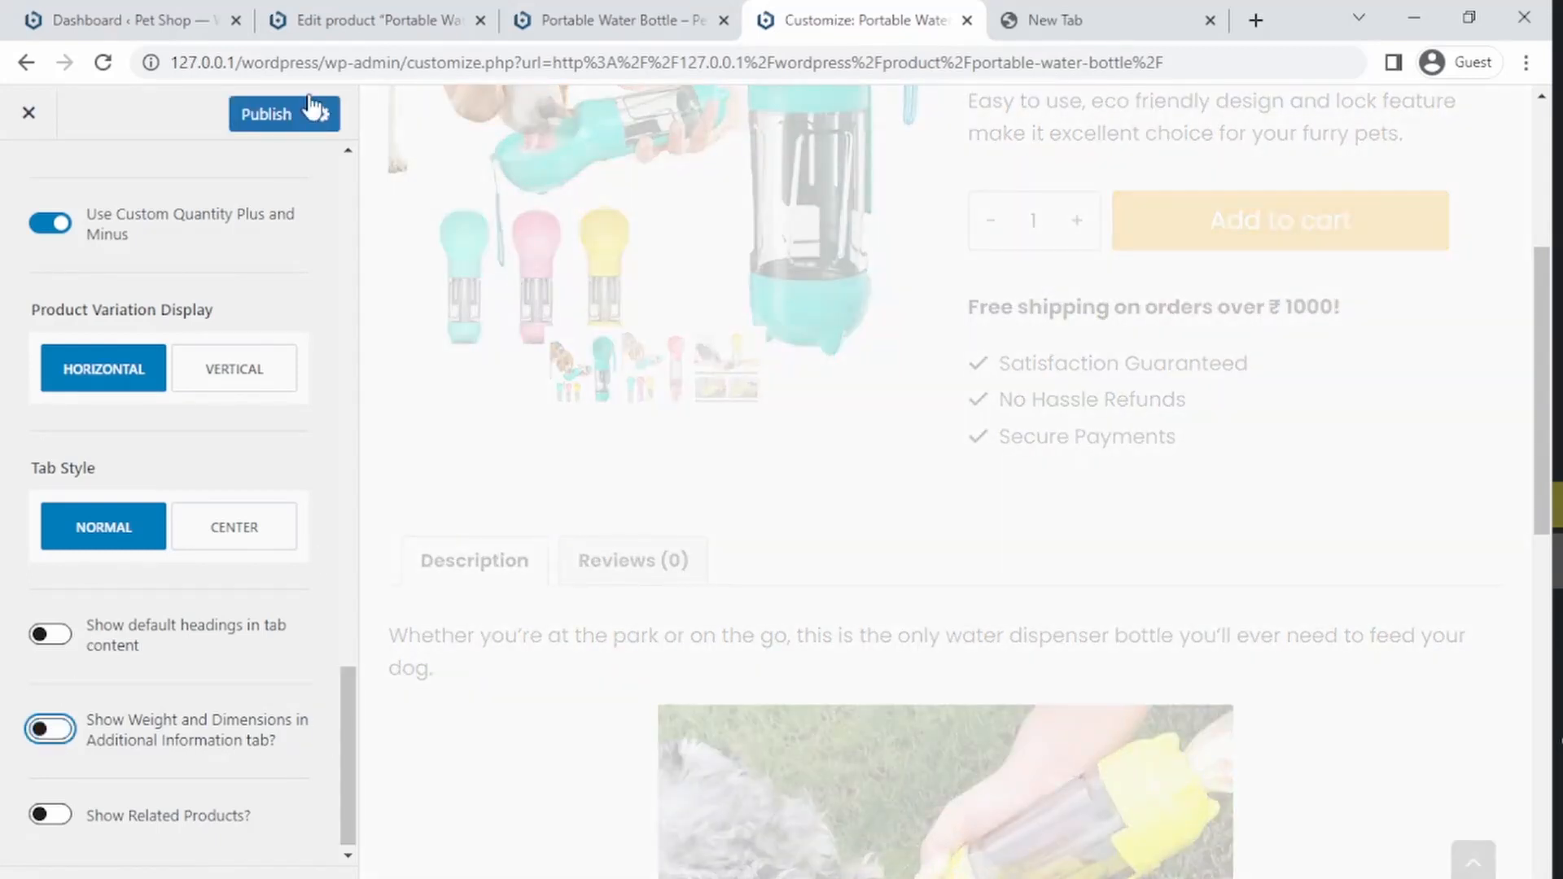
pyautogui.click(273, 118)
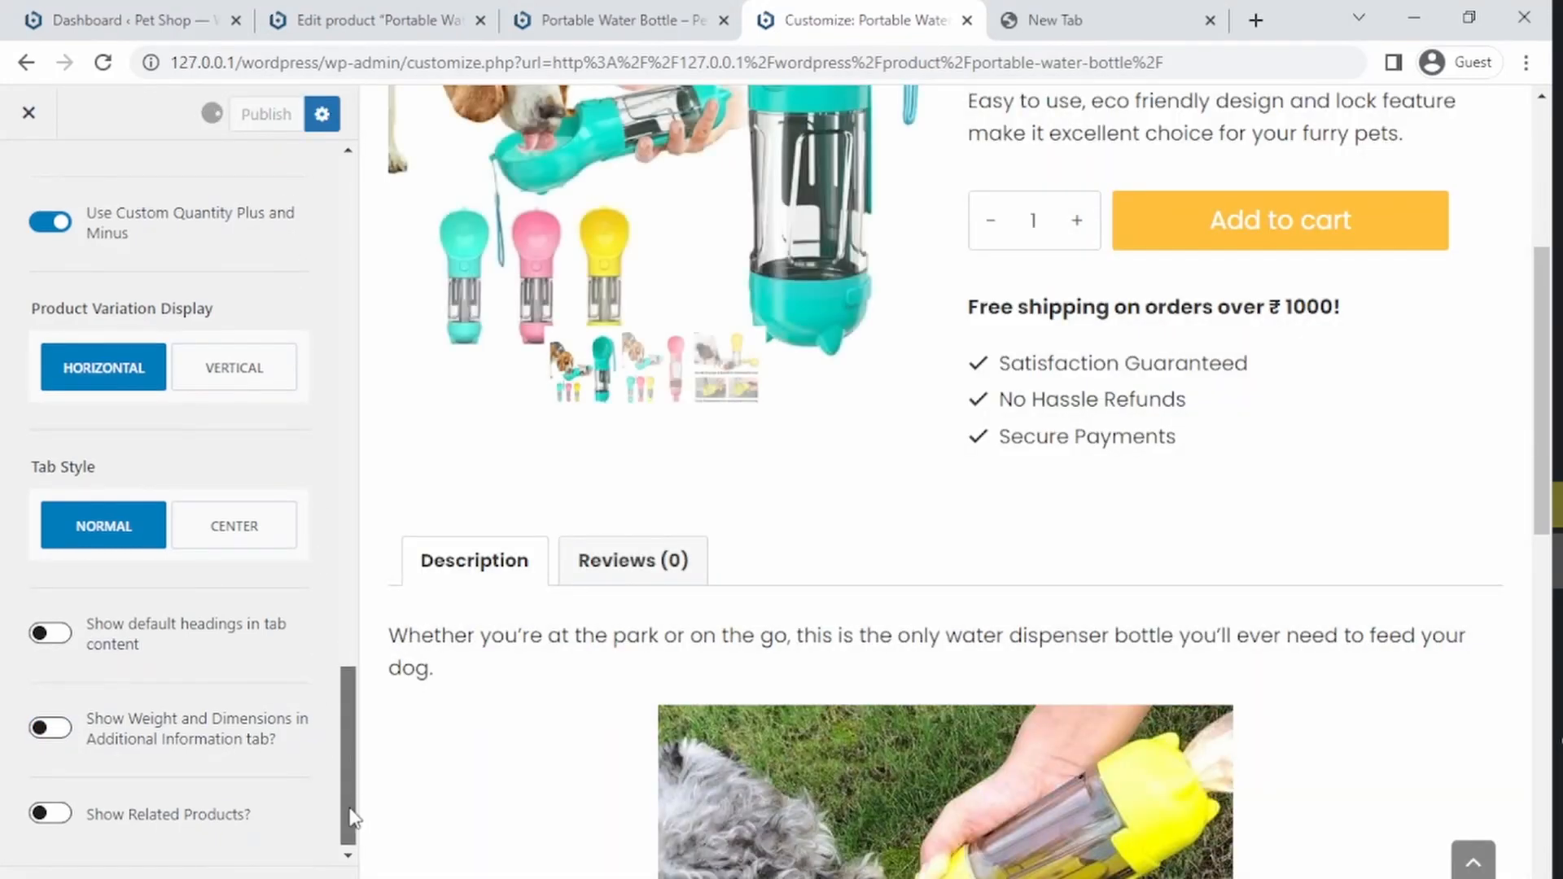
# Step: Try enabling Show Related Products, preview the product page, then switch it off again
pyautogui.click(59, 816)
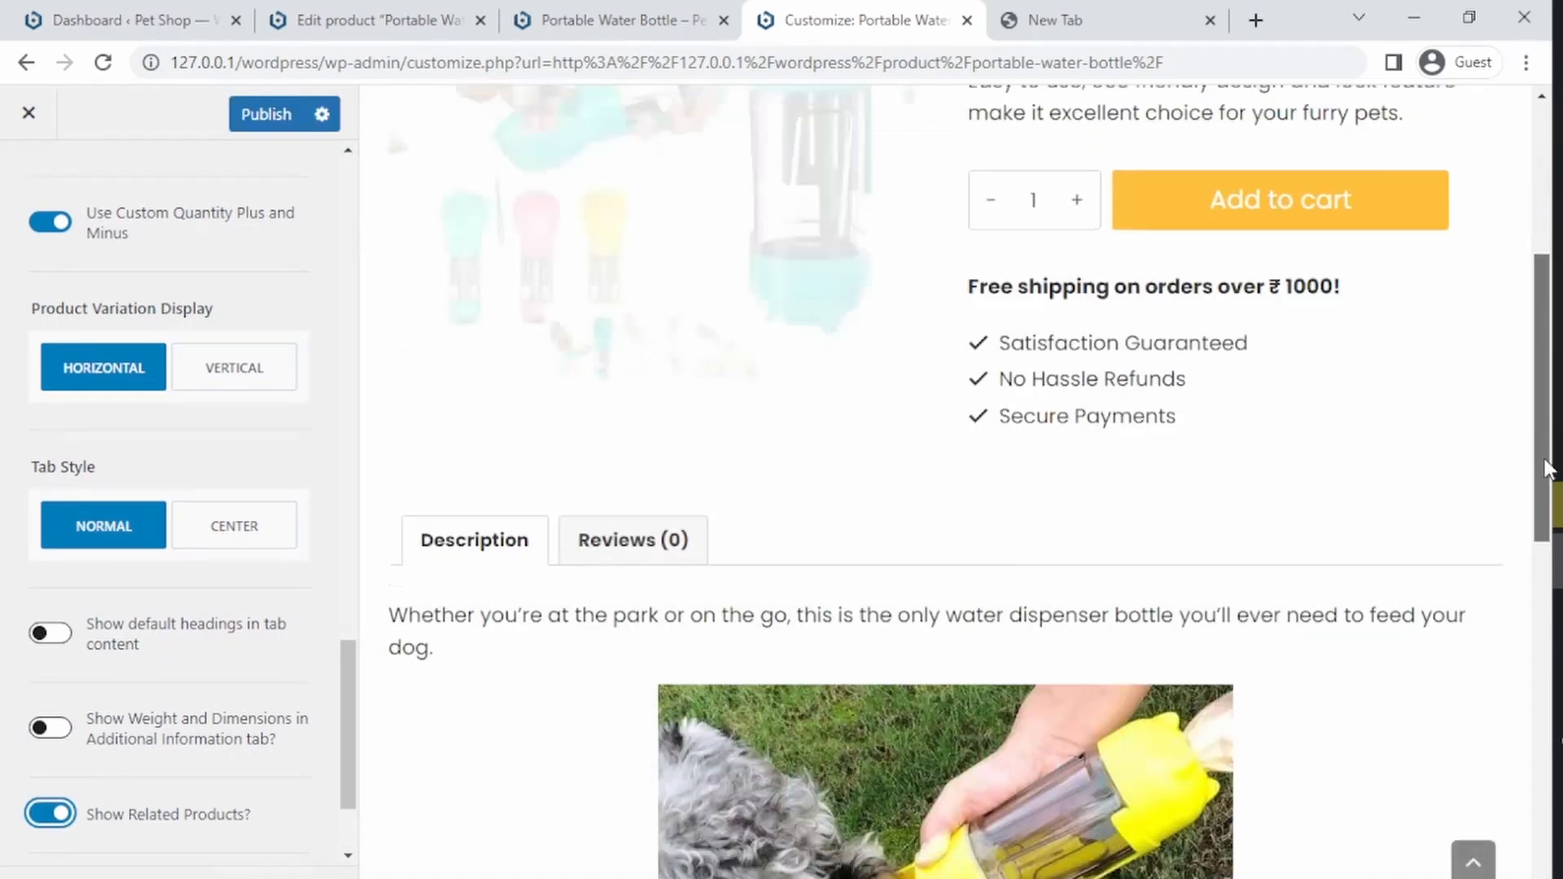
pyautogui.moveTo(1545, 461); pyautogui.dragTo(1256, 636)
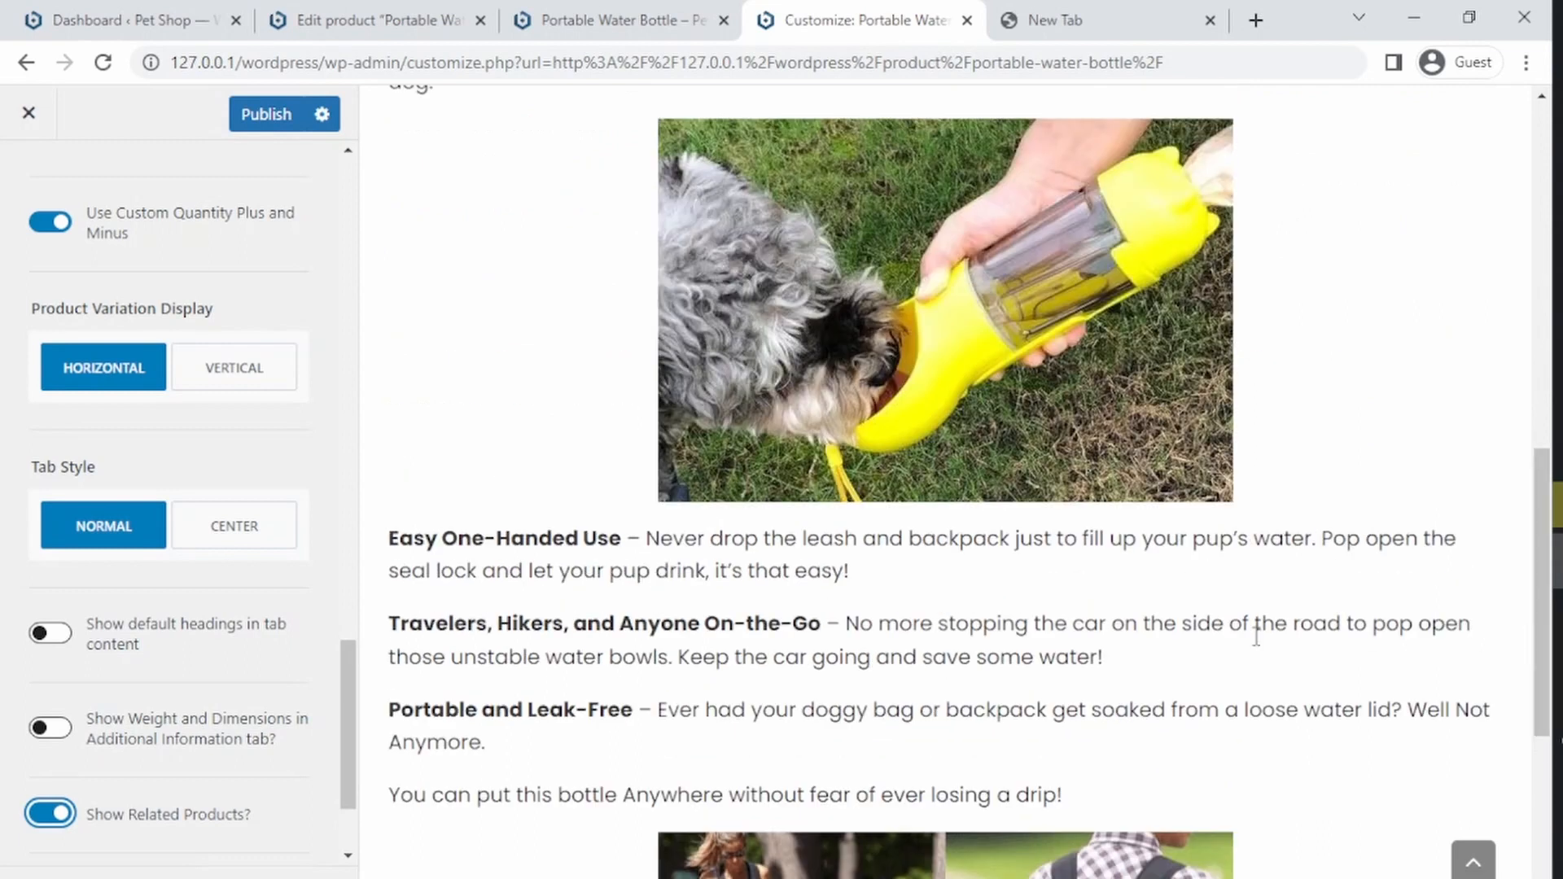
pyautogui.click(48, 817)
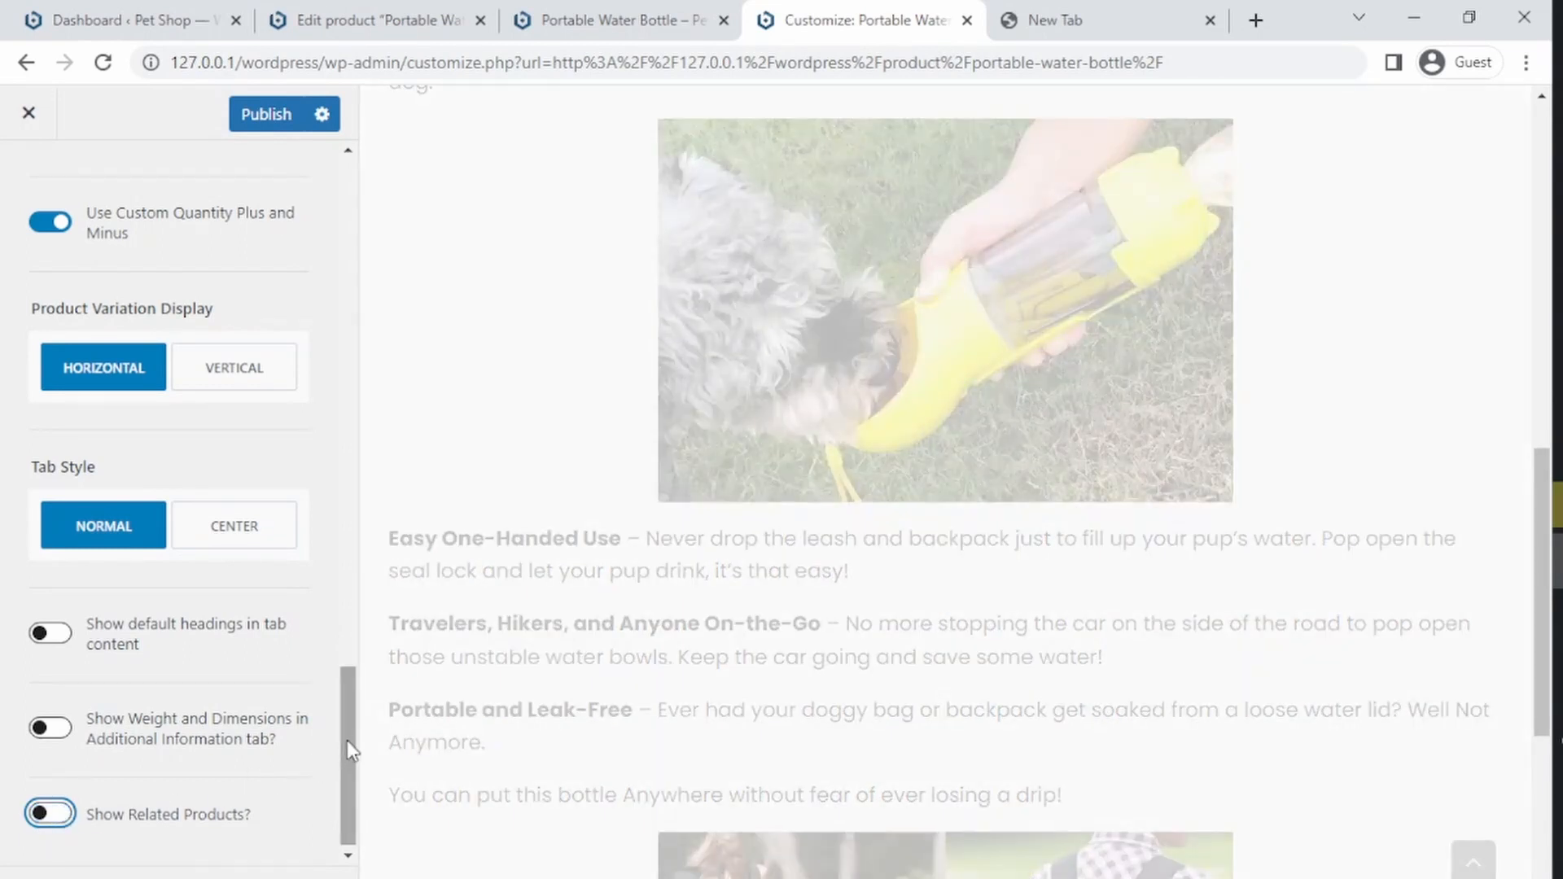
# Step: Try the Breadcrumbs above-content layout, switch back to Nothing, and publish the customizer settings
pyautogui.moveTo(351, 735); pyautogui.dragTo(324, 194)
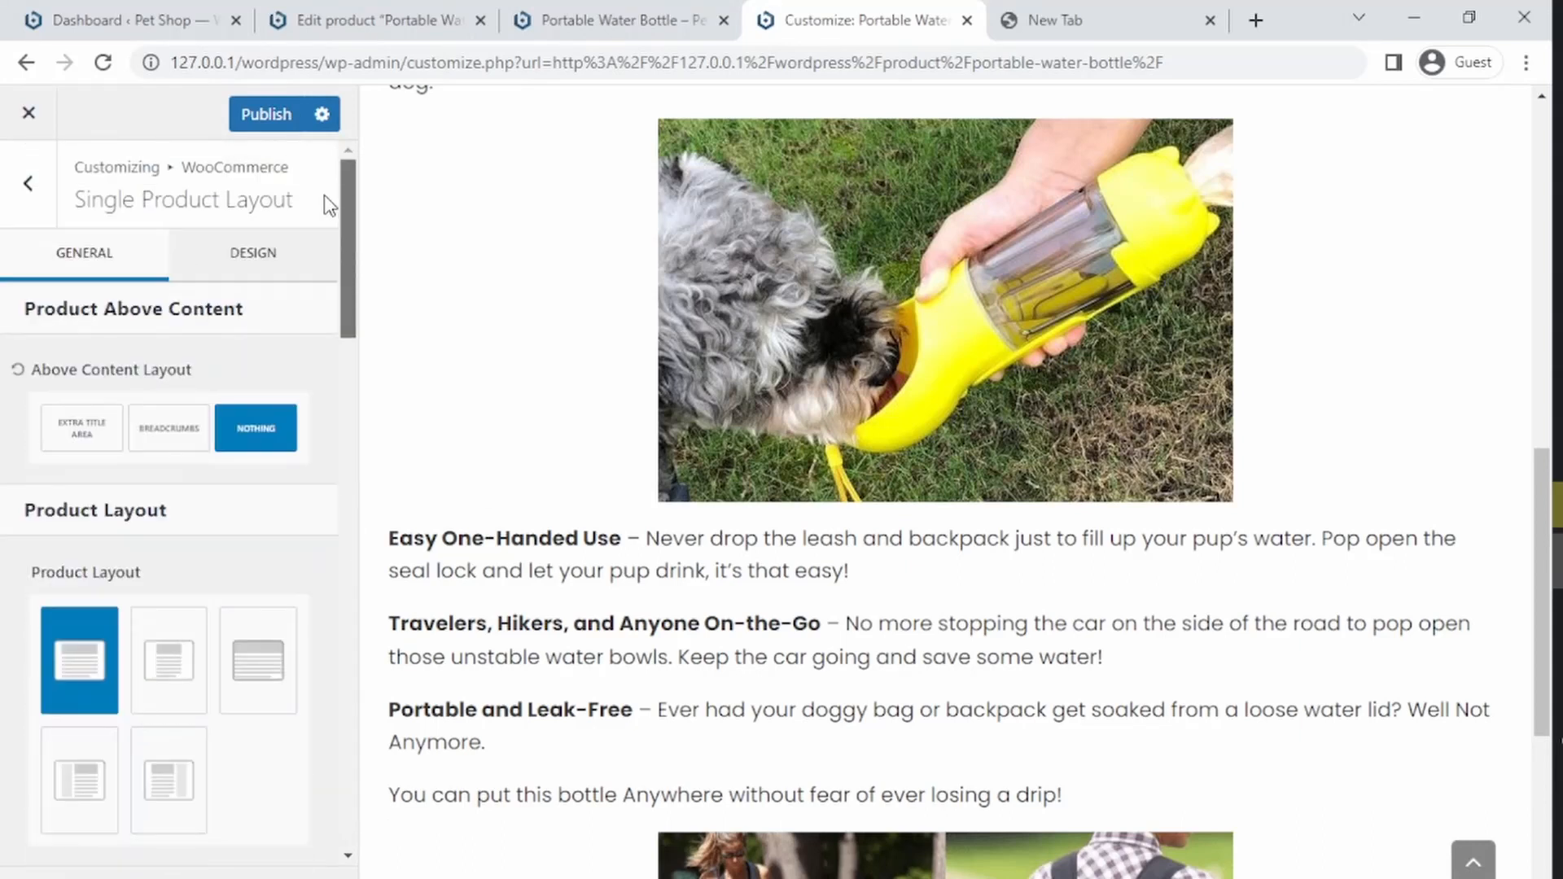
pyautogui.scroll(-8, 324, 192)
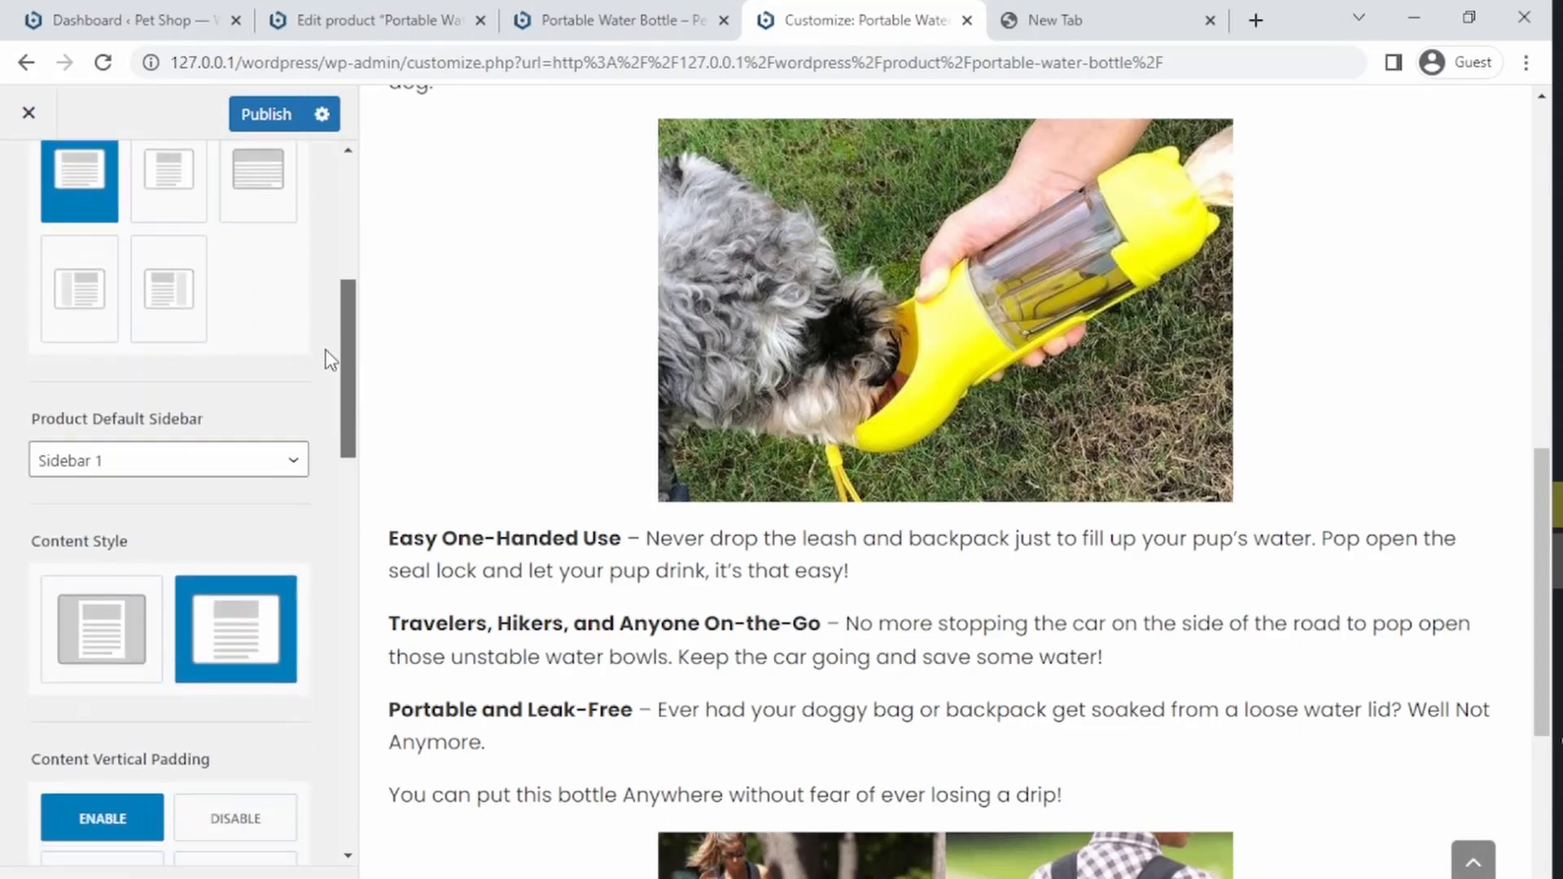
pyautogui.scroll(-4, 329, 394)
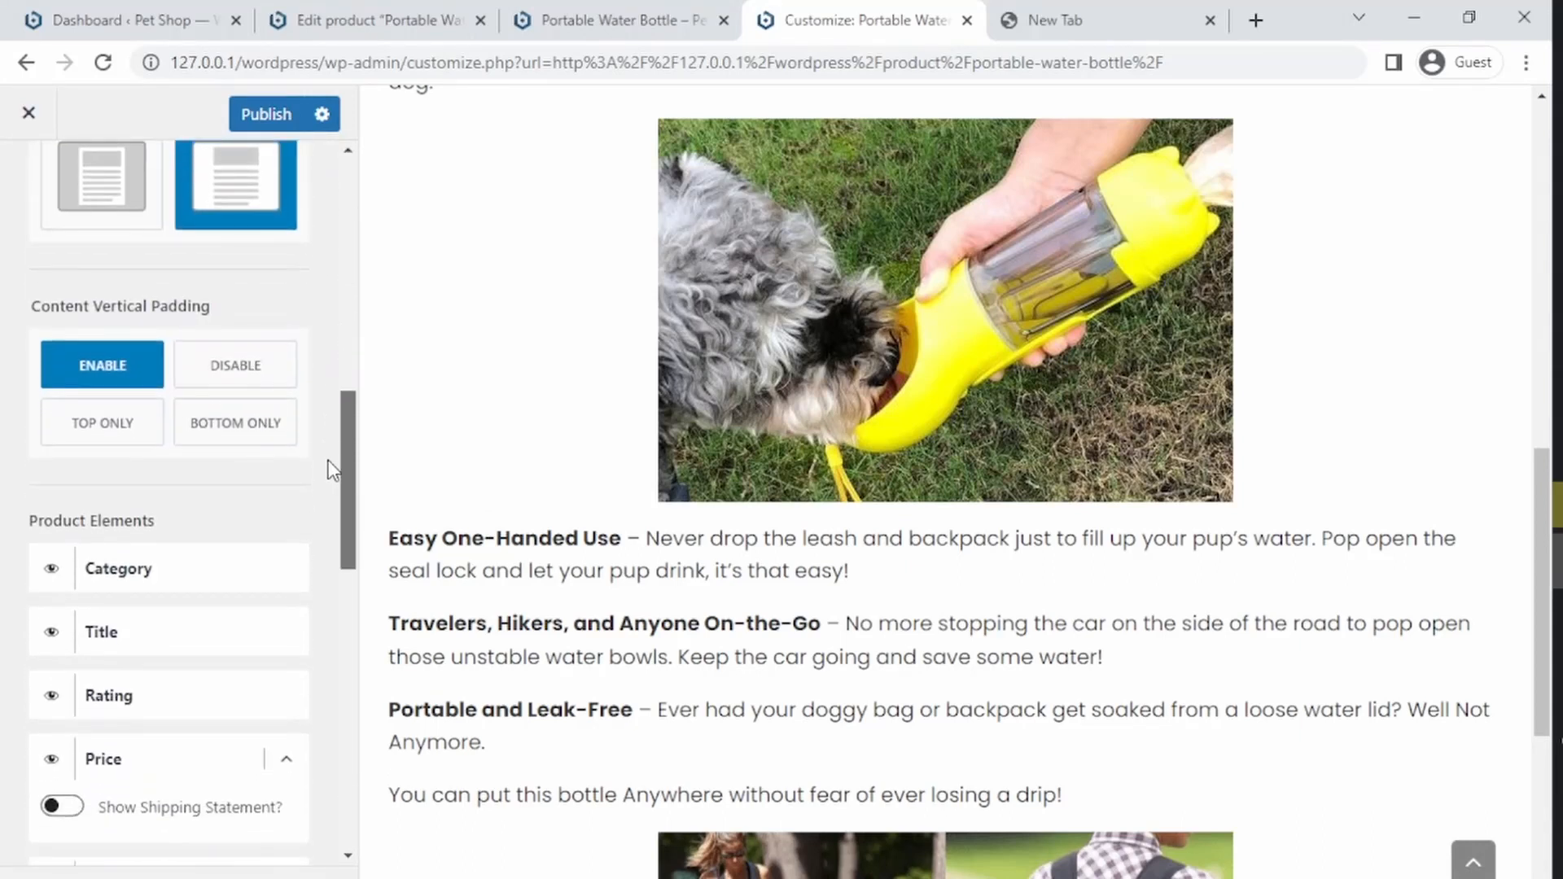
pyautogui.moveTo(329, 460); pyautogui.dragTo(334, 338)
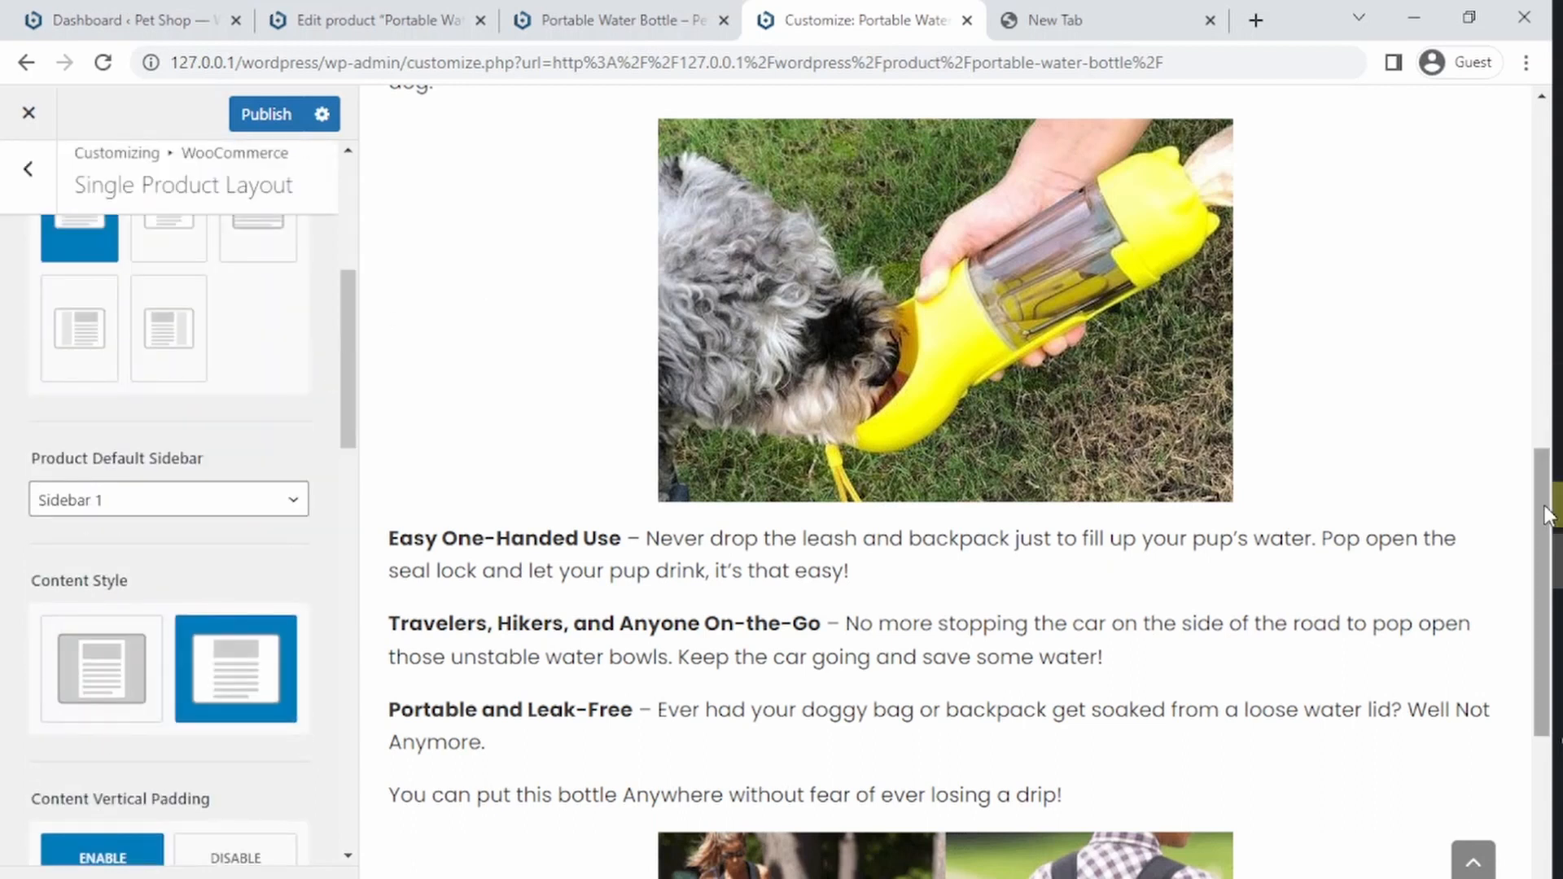
pyautogui.moveTo(1546, 514); pyautogui.dragTo(1538, 171)
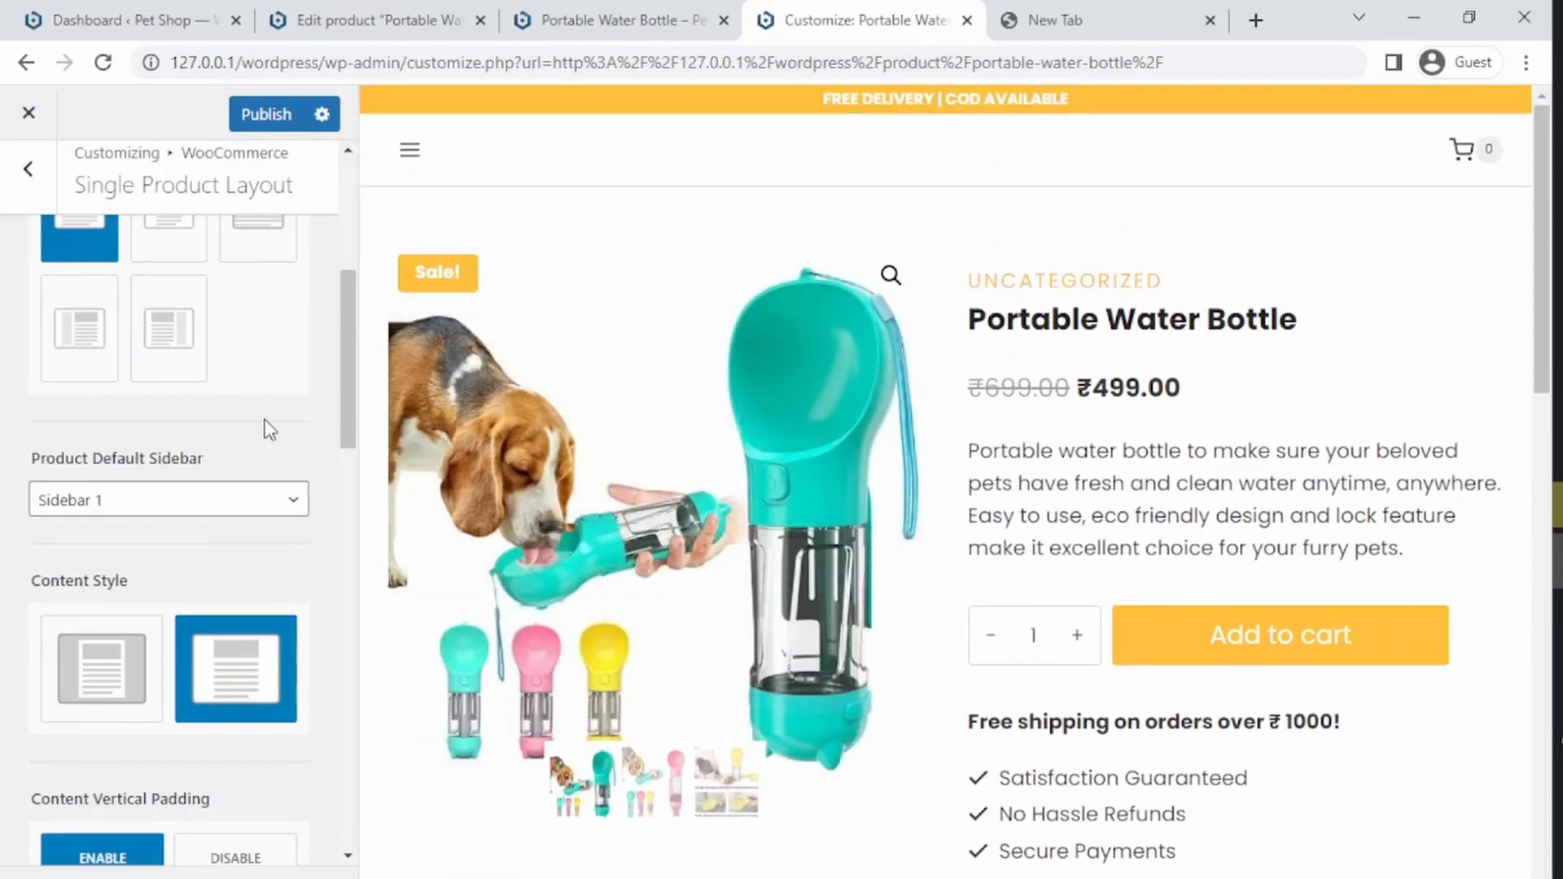
pyautogui.moveTo(344, 362); pyautogui.dragTo(348, 212)
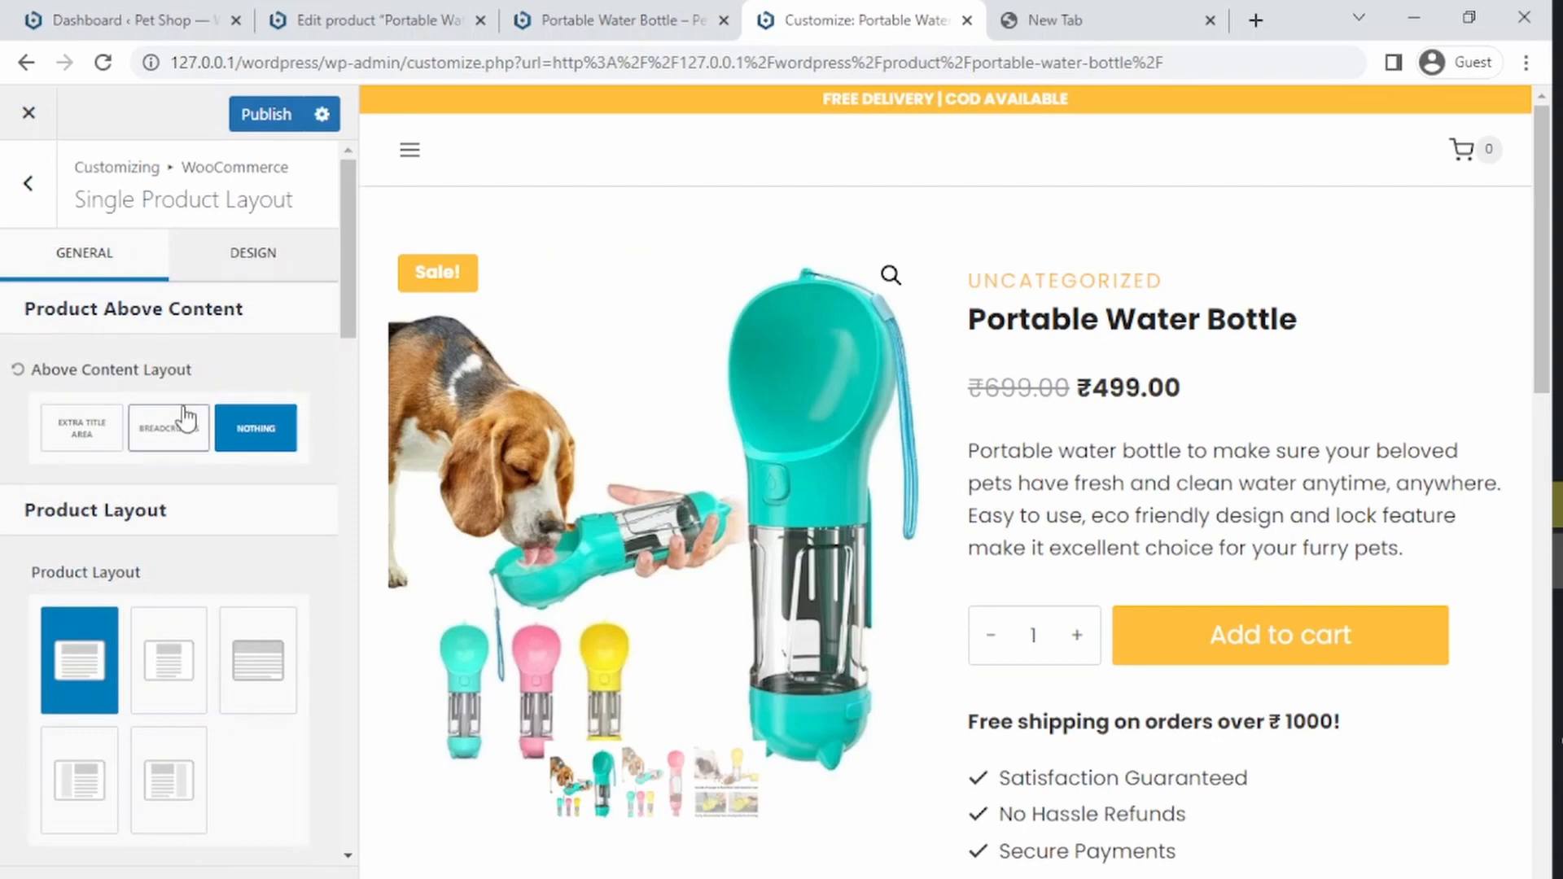
pyautogui.click(170, 429)
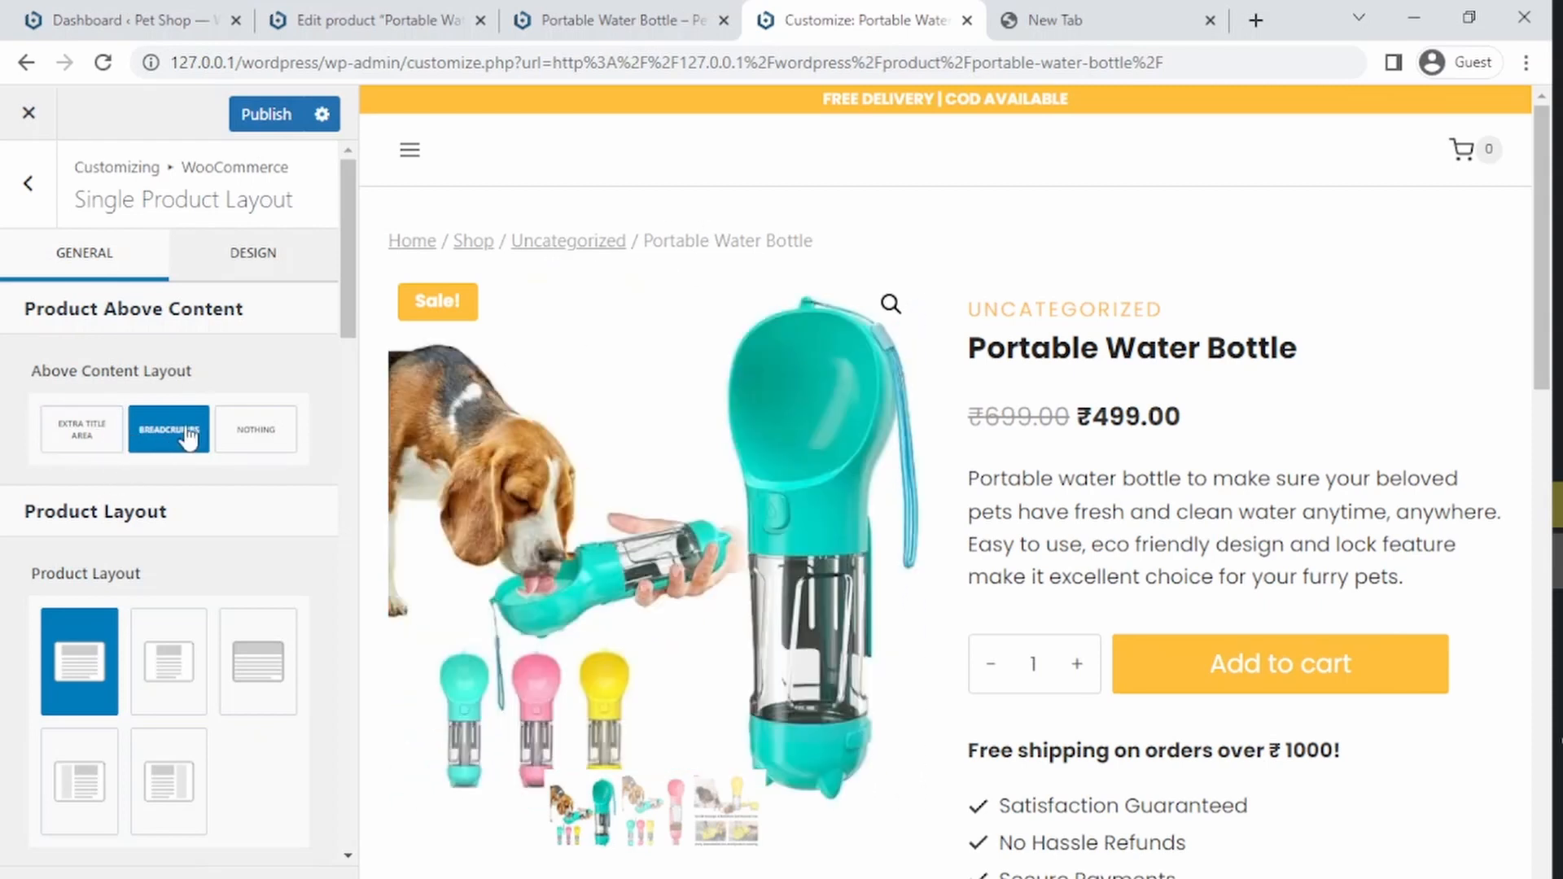
pyautogui.click(256, 429)
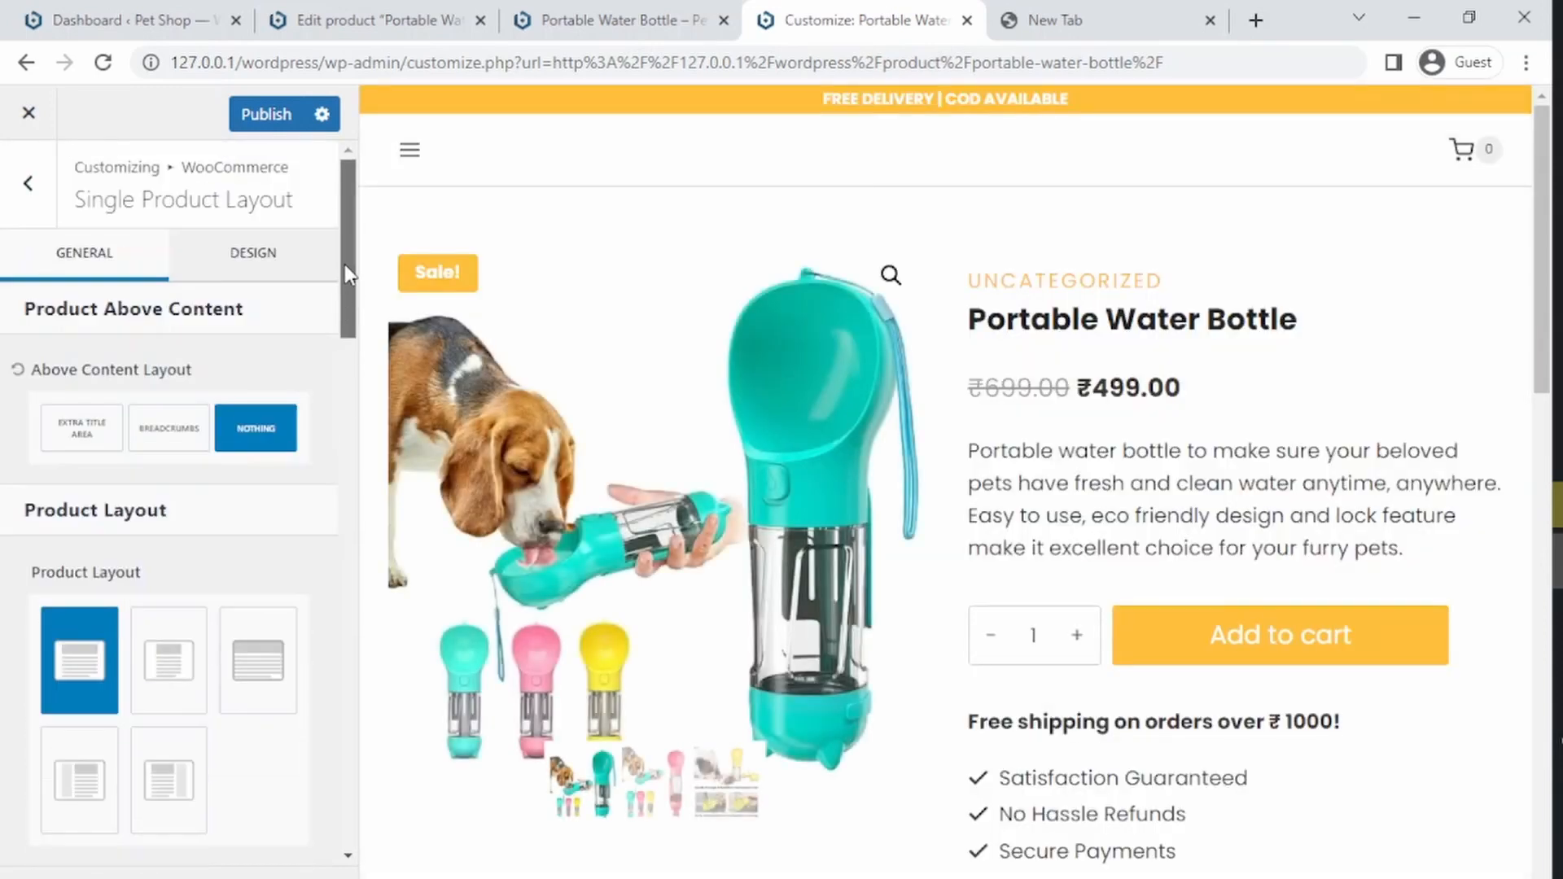
pyautogui.click(269, 116)
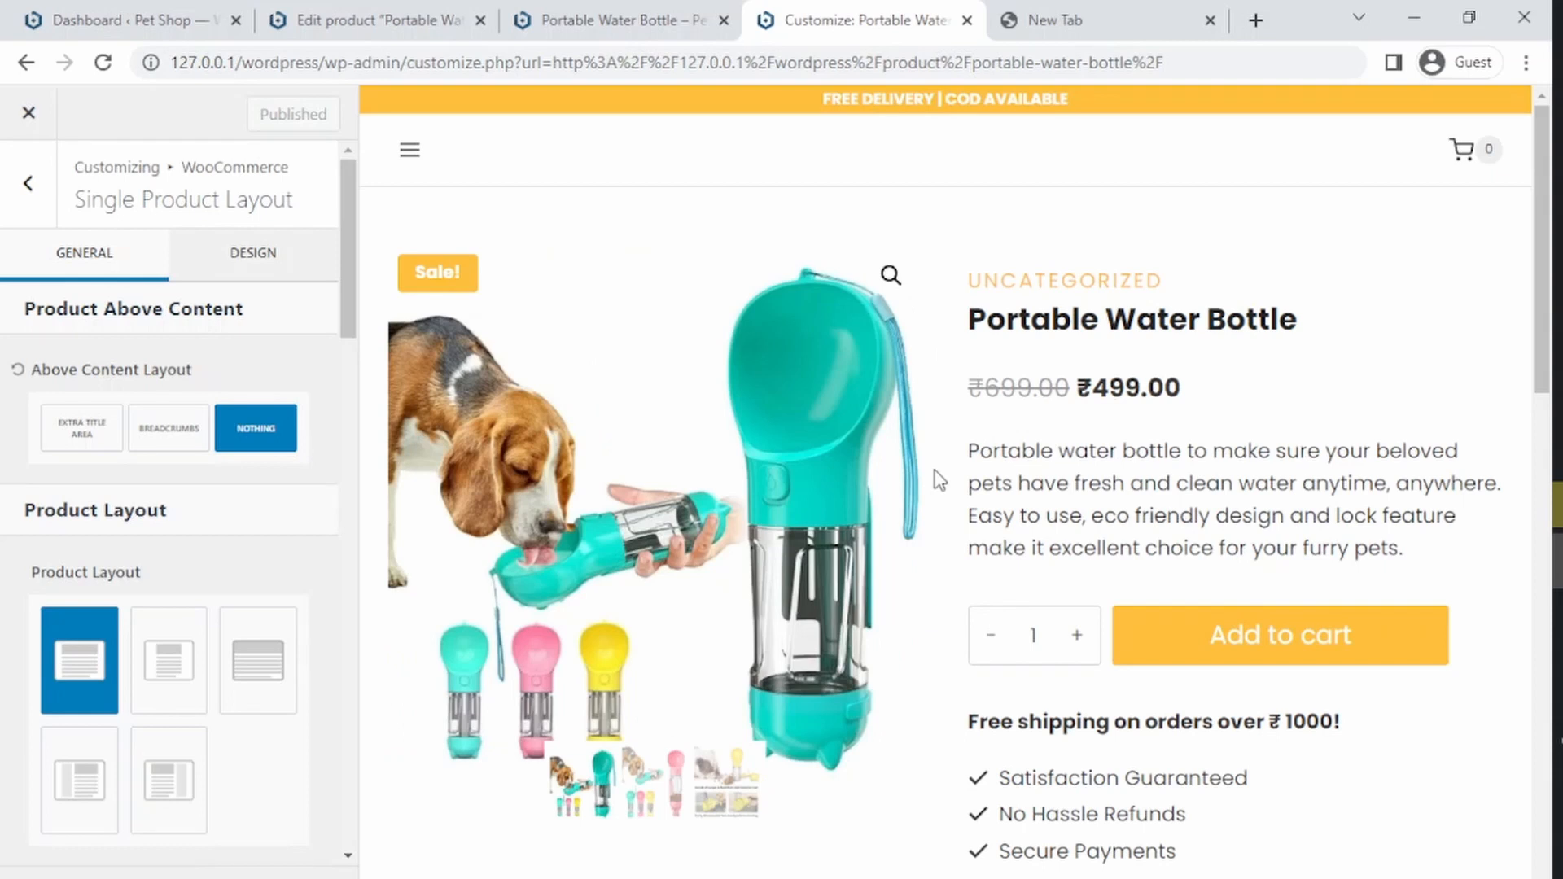
# Step: Open the product Categories admin page in a new tab
pyautogui.click(635, 3)
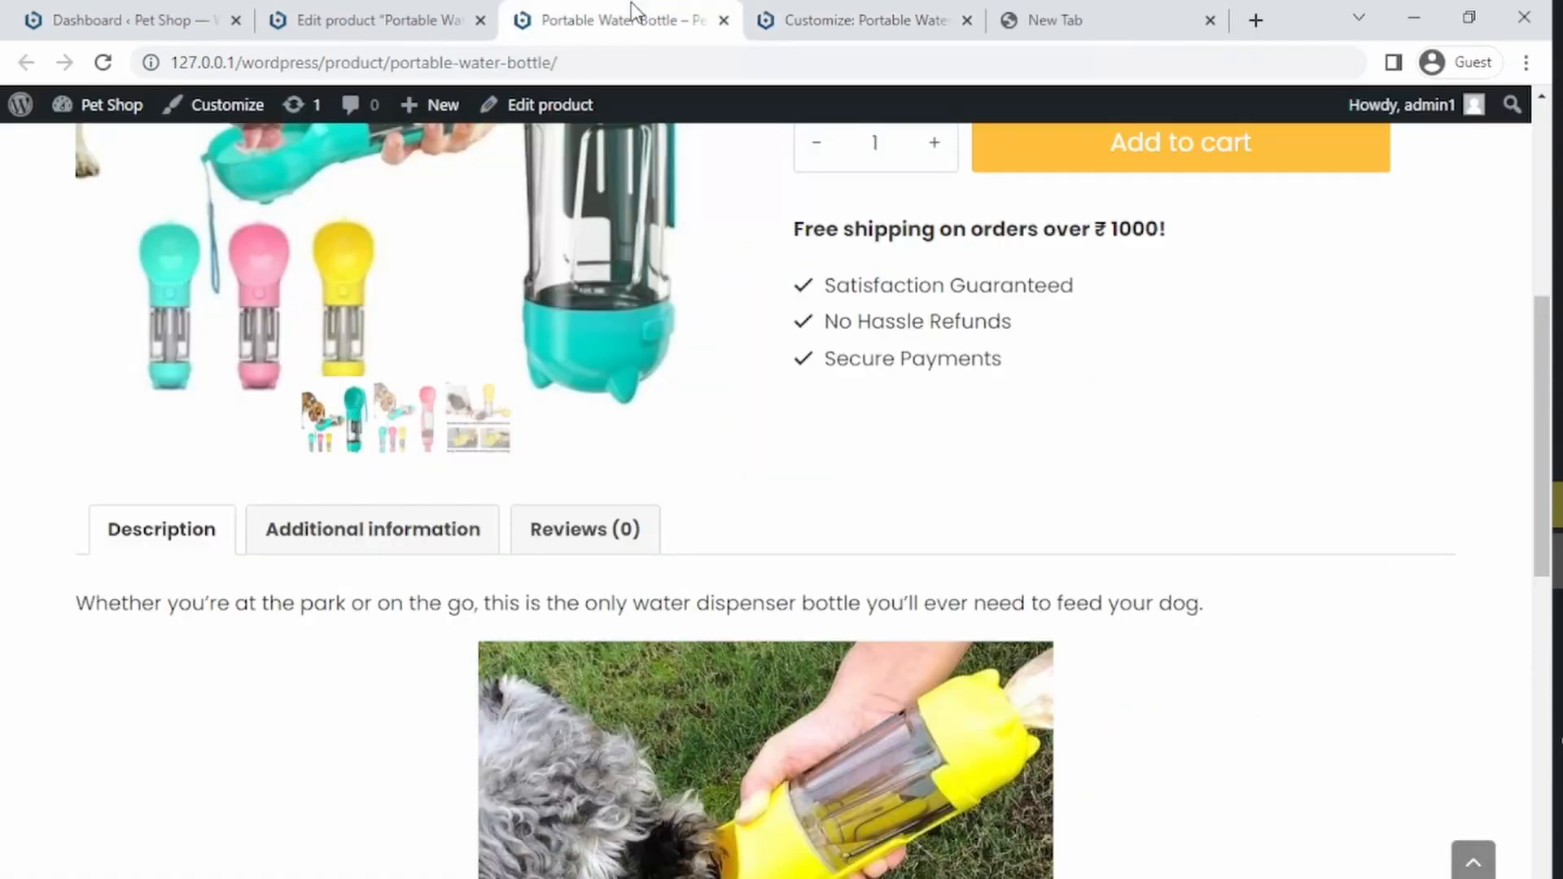
pyautogui.click(375, 8)
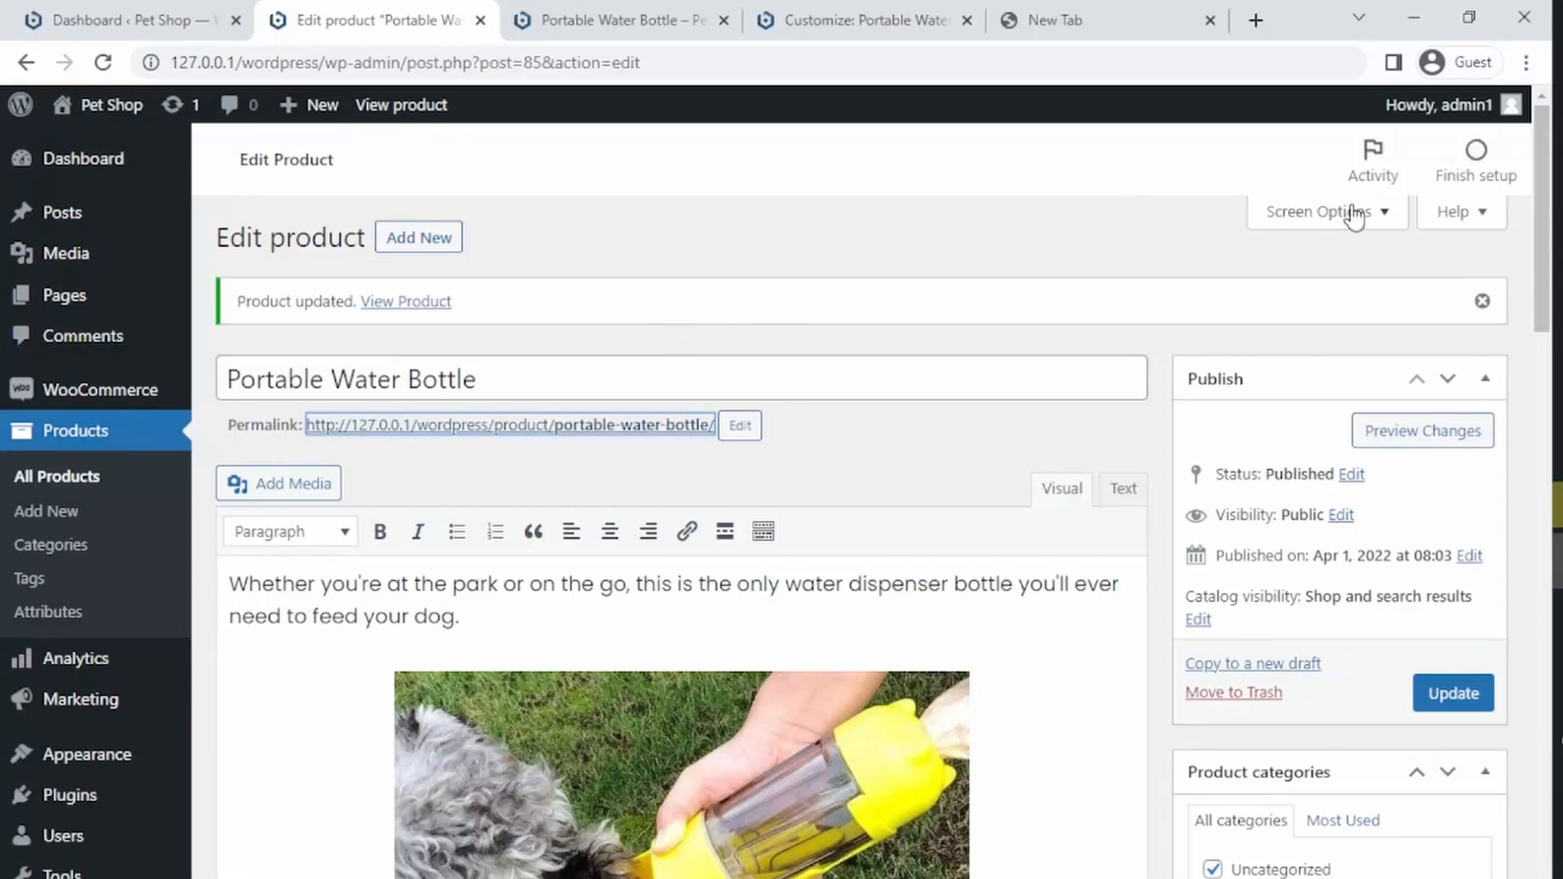
pyautogui.moveTo(1536, 246); pyautogui.dragTo(1556, 515)
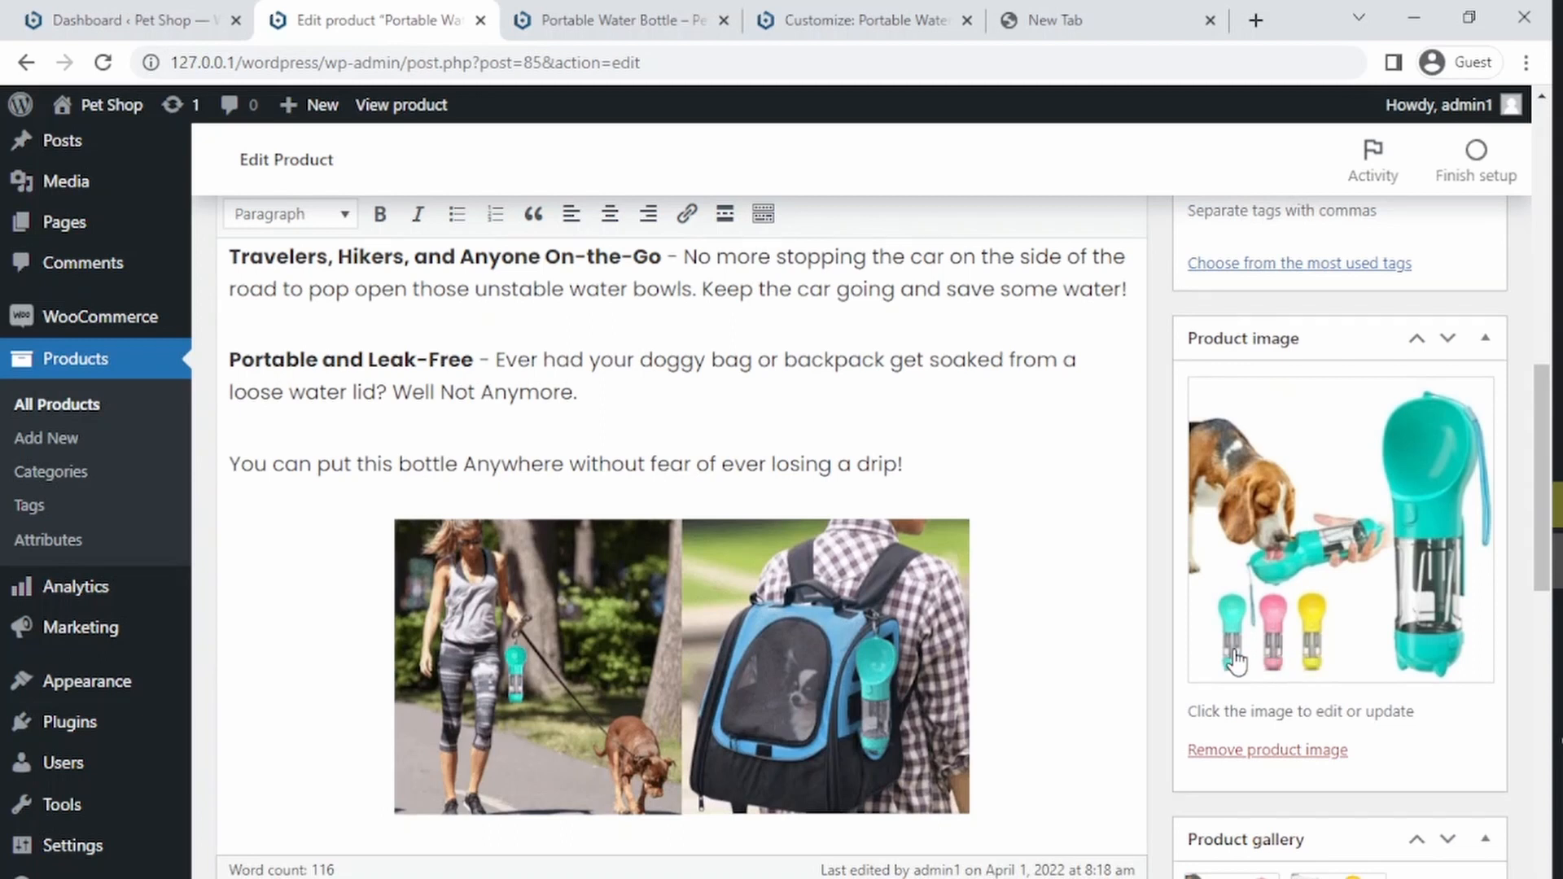
pyautogui.moveTo(1543, 470); pyautogui.dragTo(1531, 612)
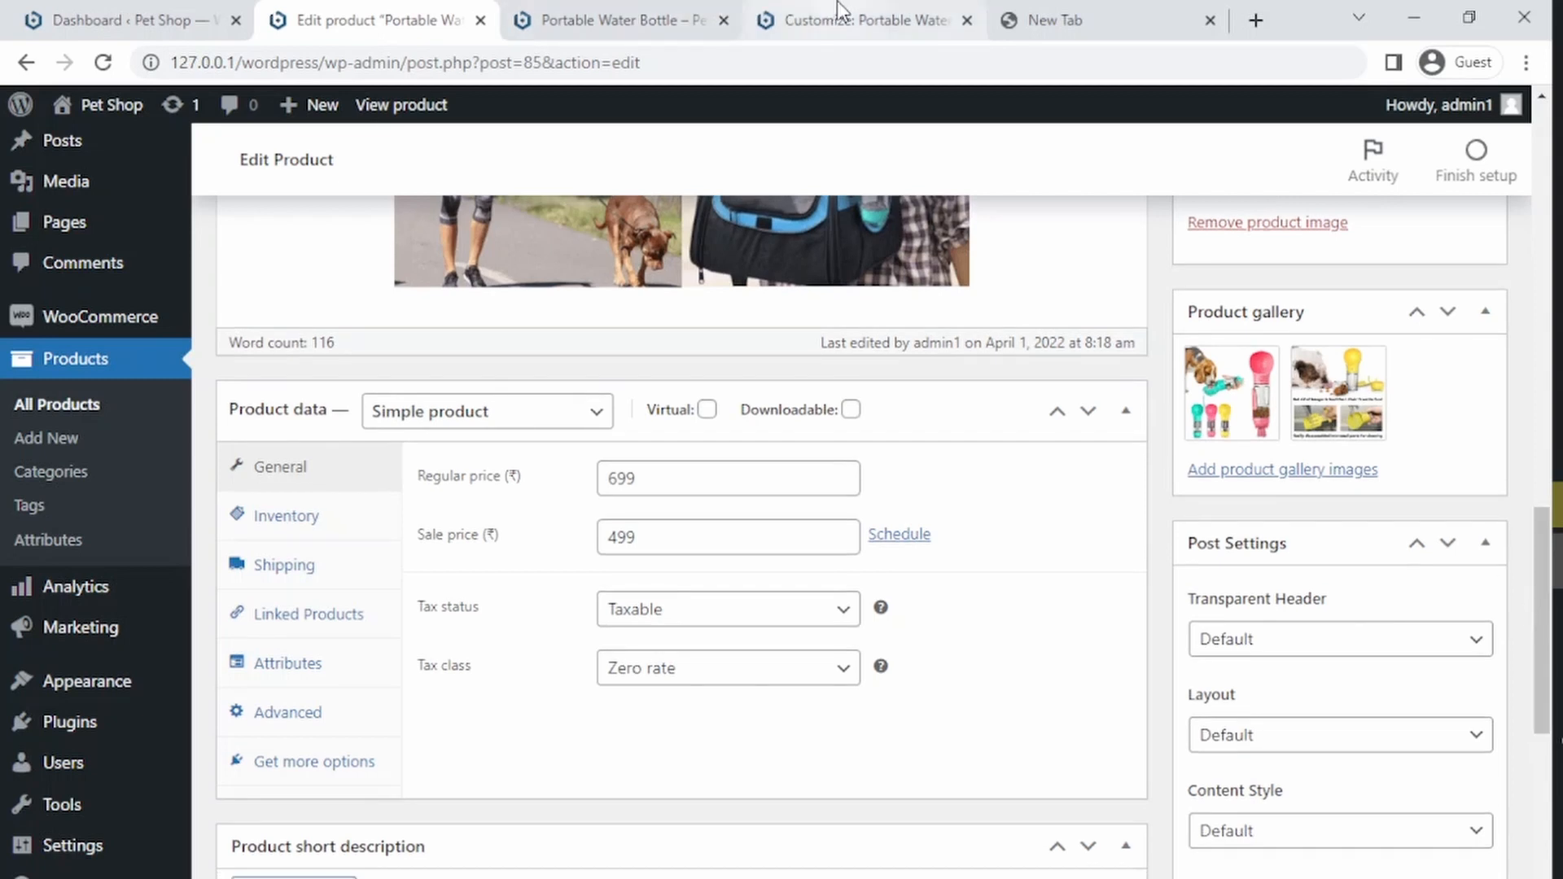
pyautogui.click(837, 7)
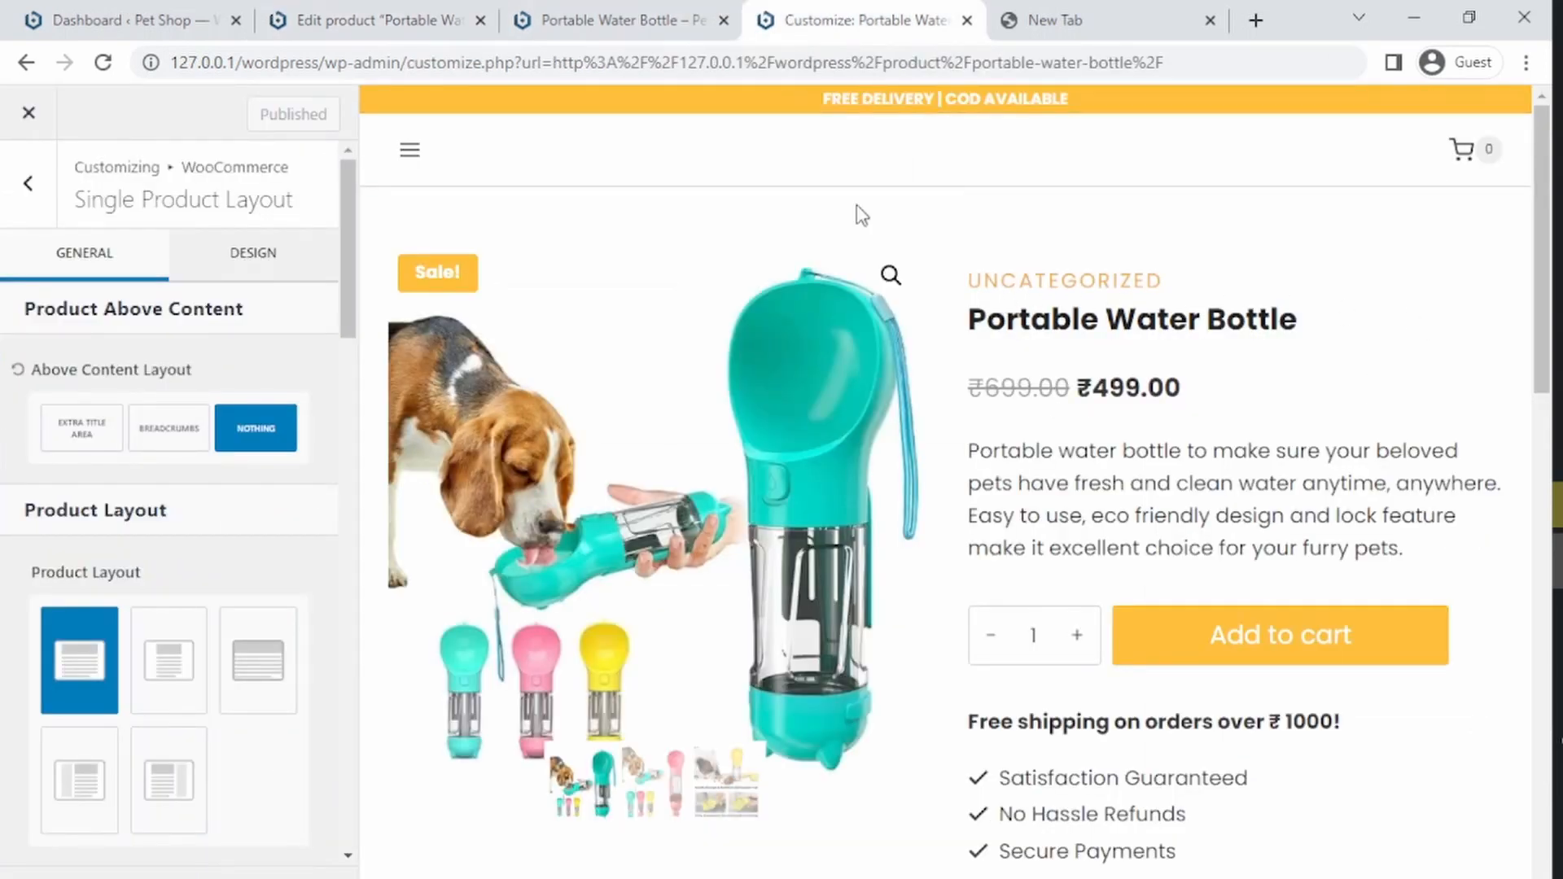
pyautogui.click(380, 18)
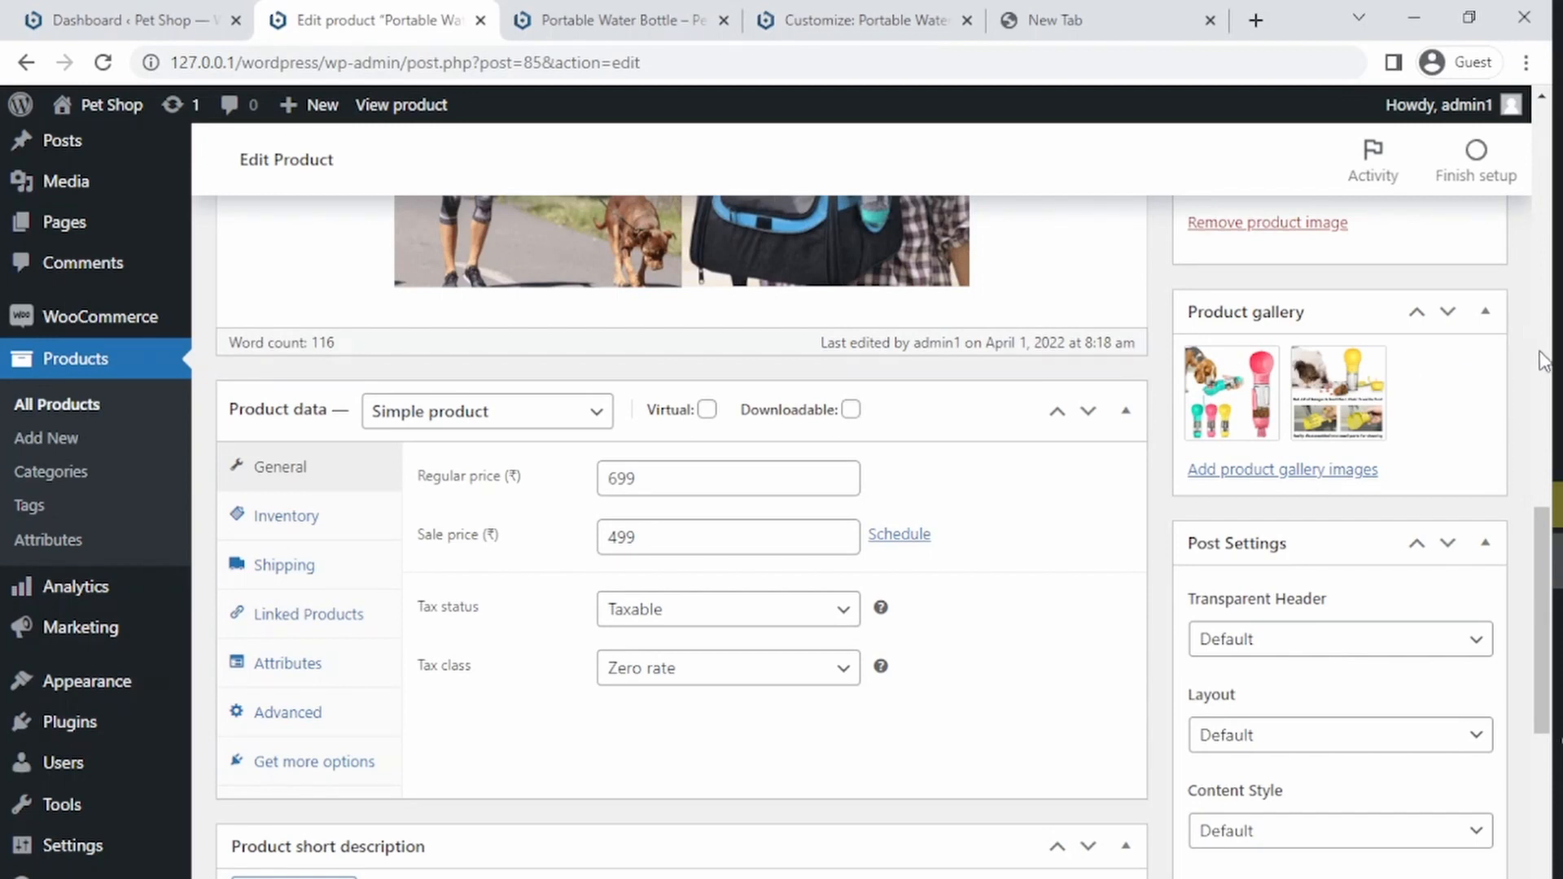
pyautogui.moveTo(1540, 554); pyautogui.dragTo(1526, 254)
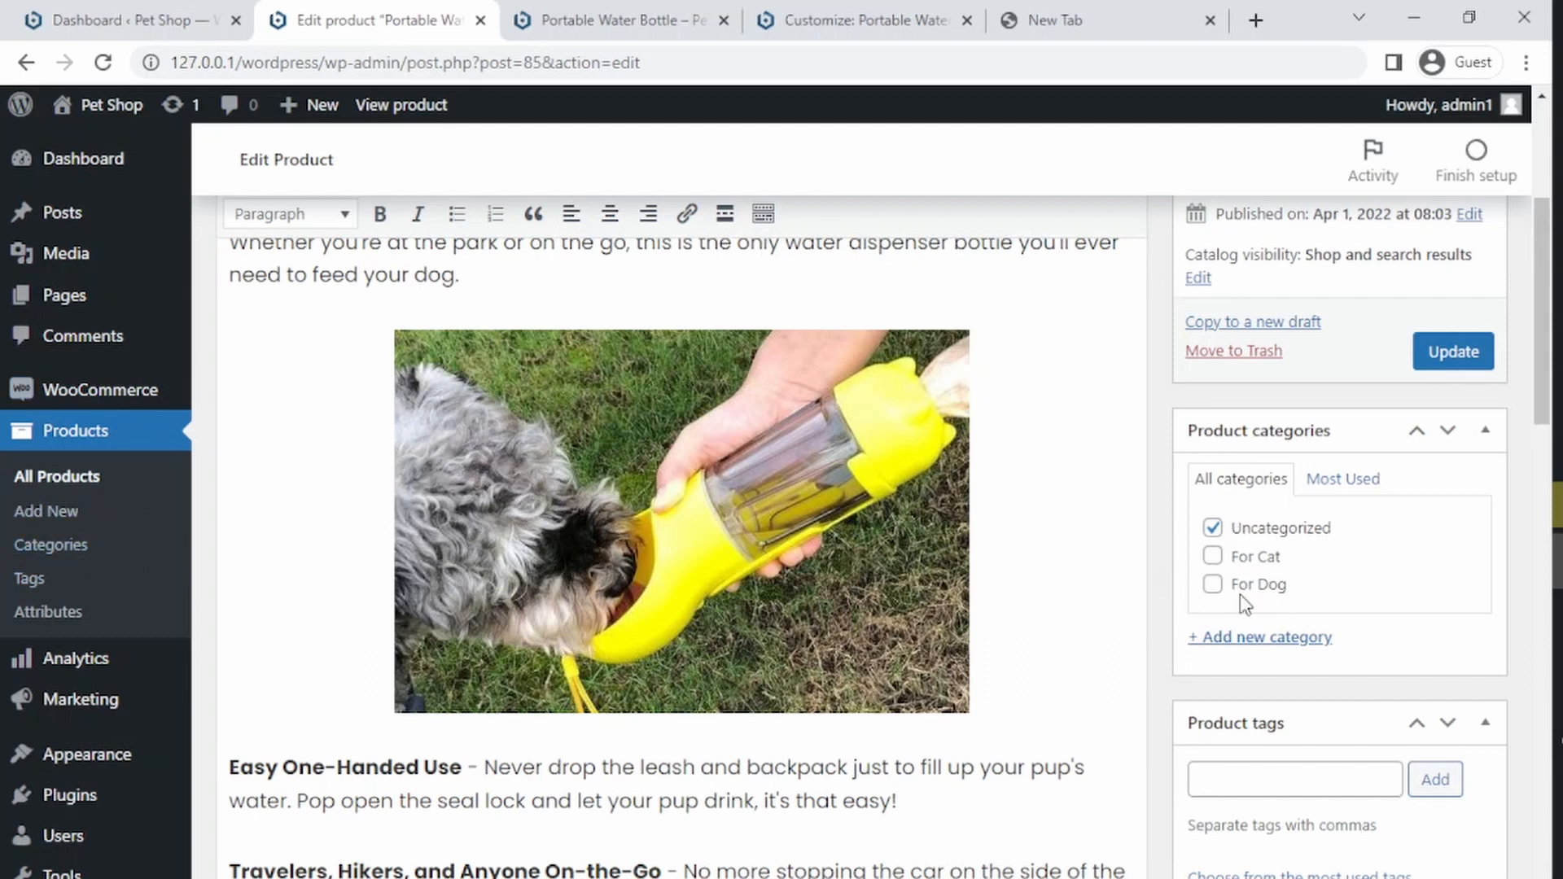
pyautogui.middleClick(51, 545)
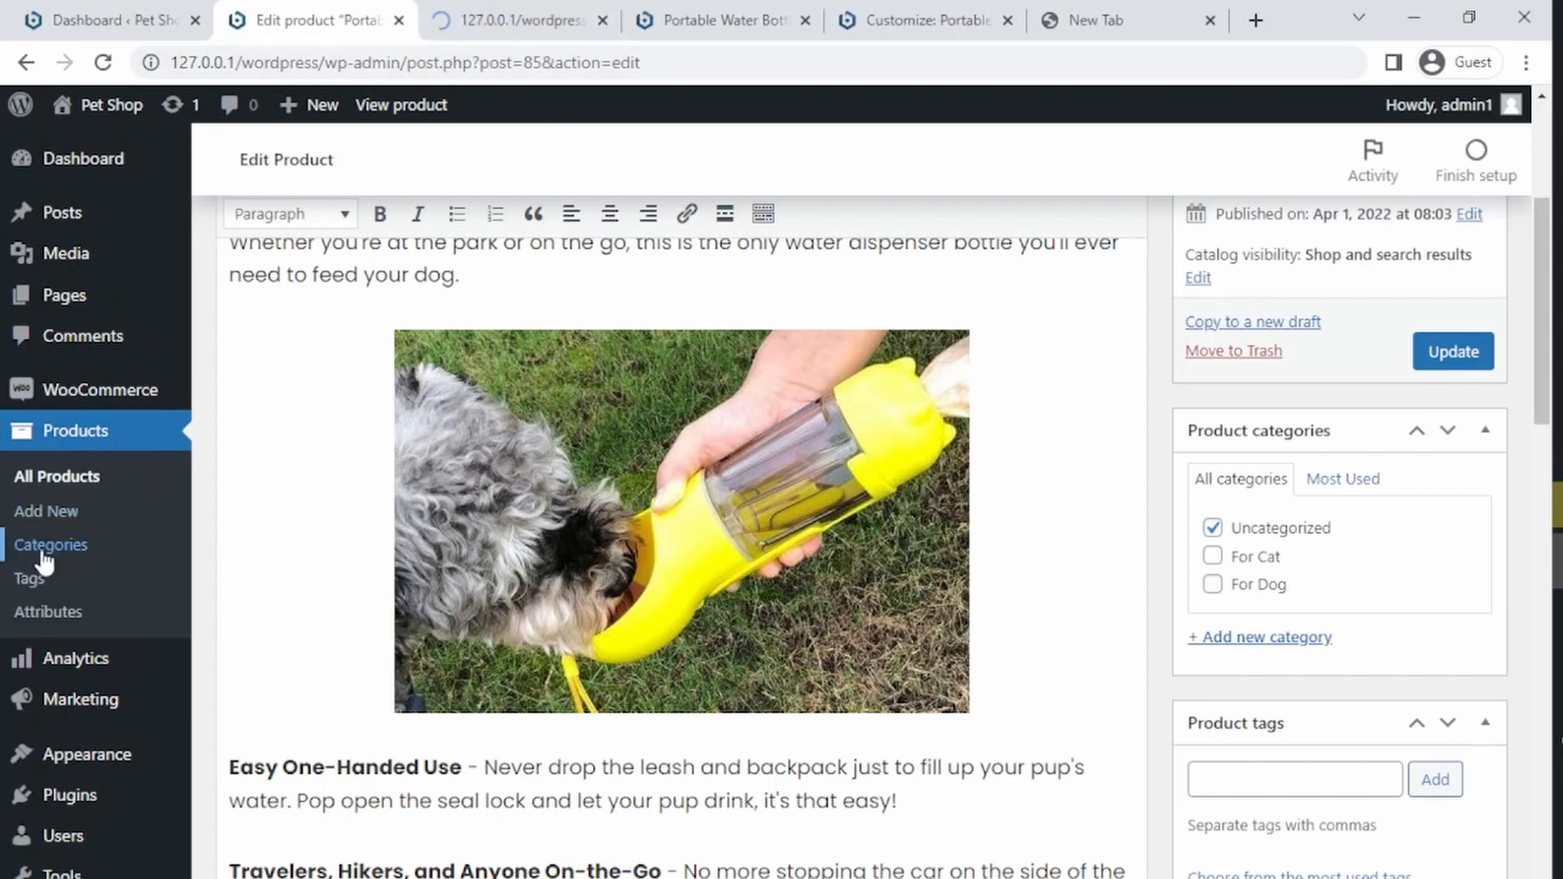
# Step: Delete the For Cat and For Dog product categories, confirming each deletion
pyautogui.click(485, 18)
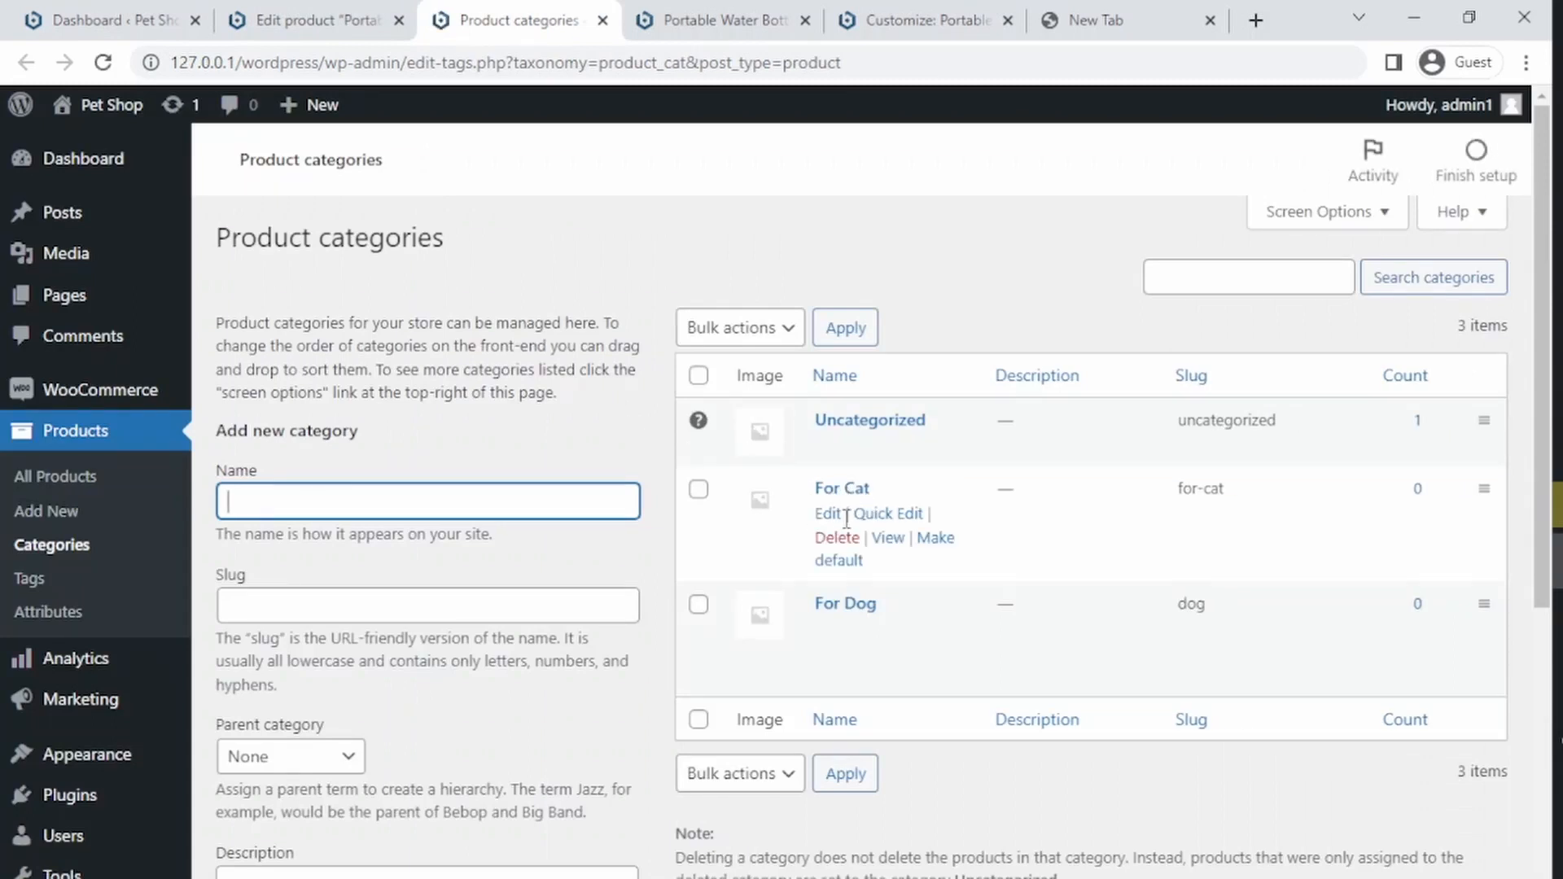
pyautogui.click(836, 539)
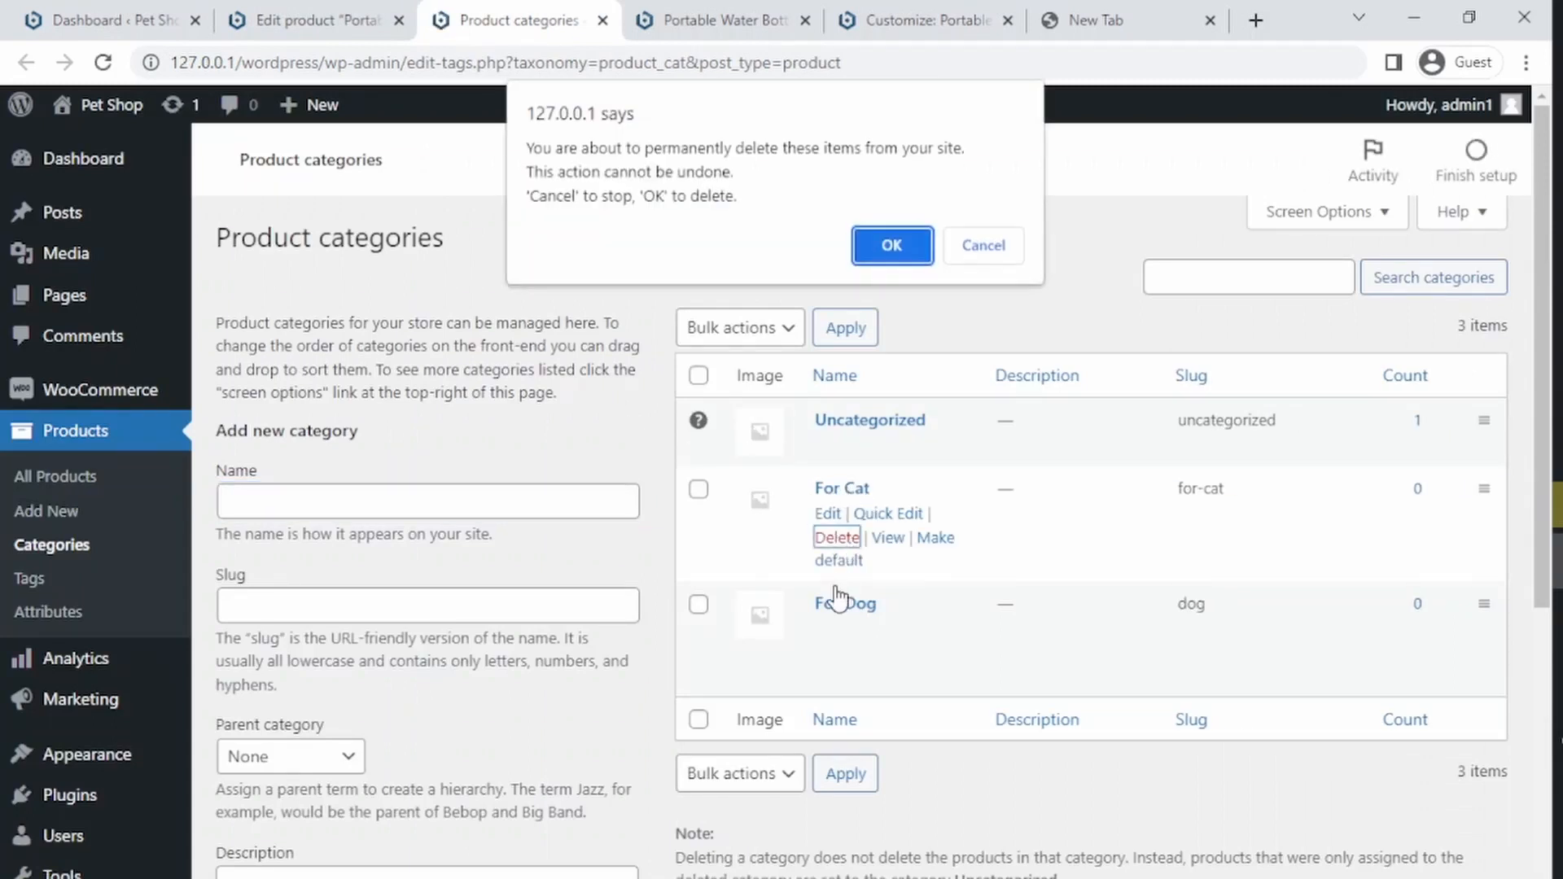
pyautogui.click(890, 246)
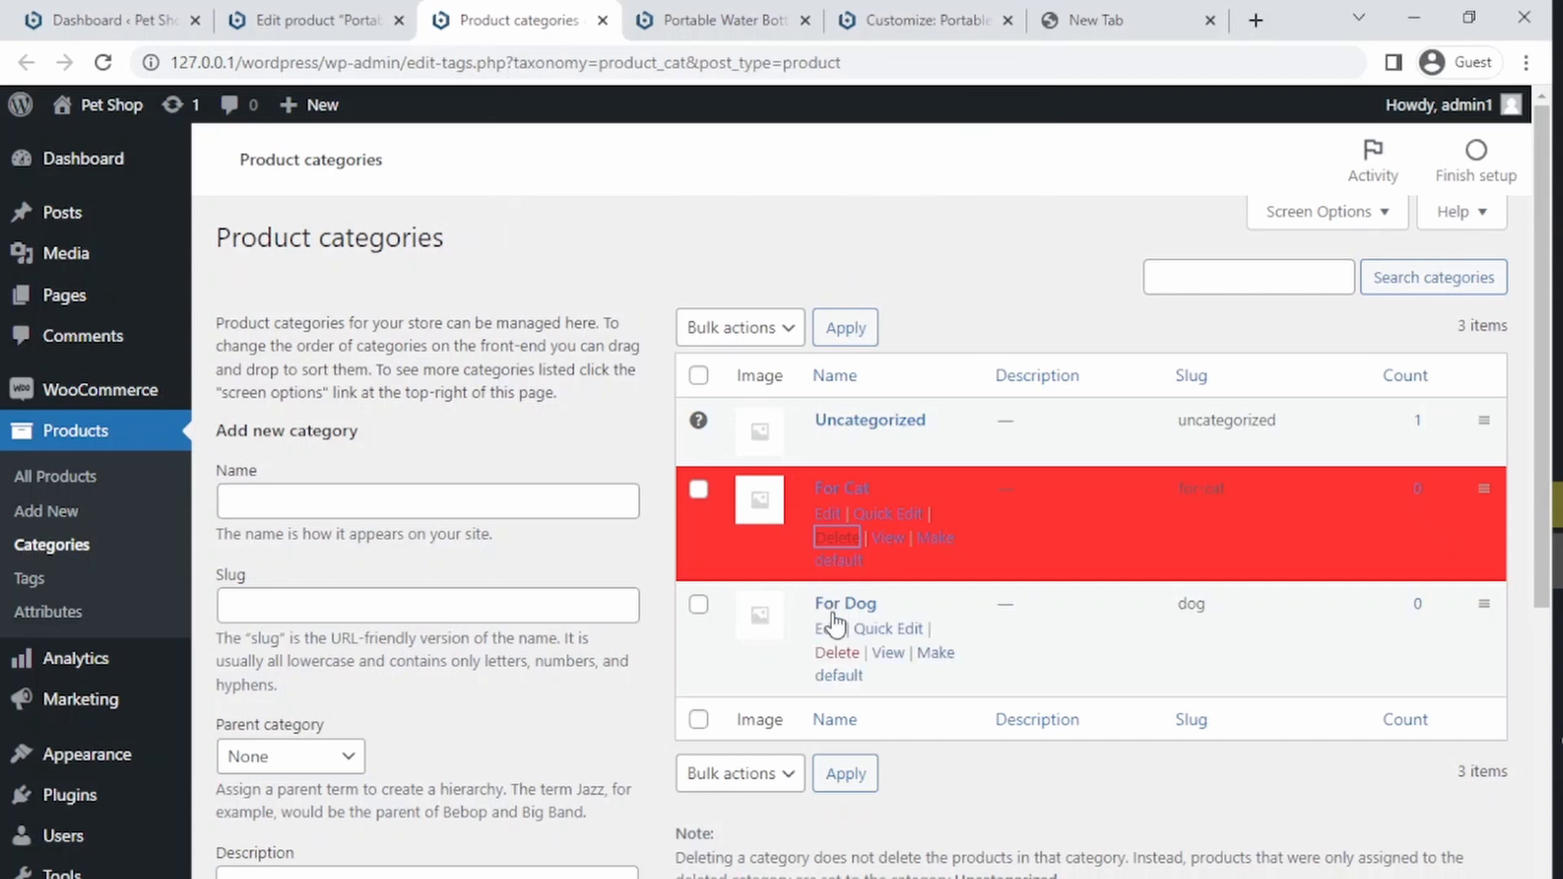
pyautogui.click(837, 538)
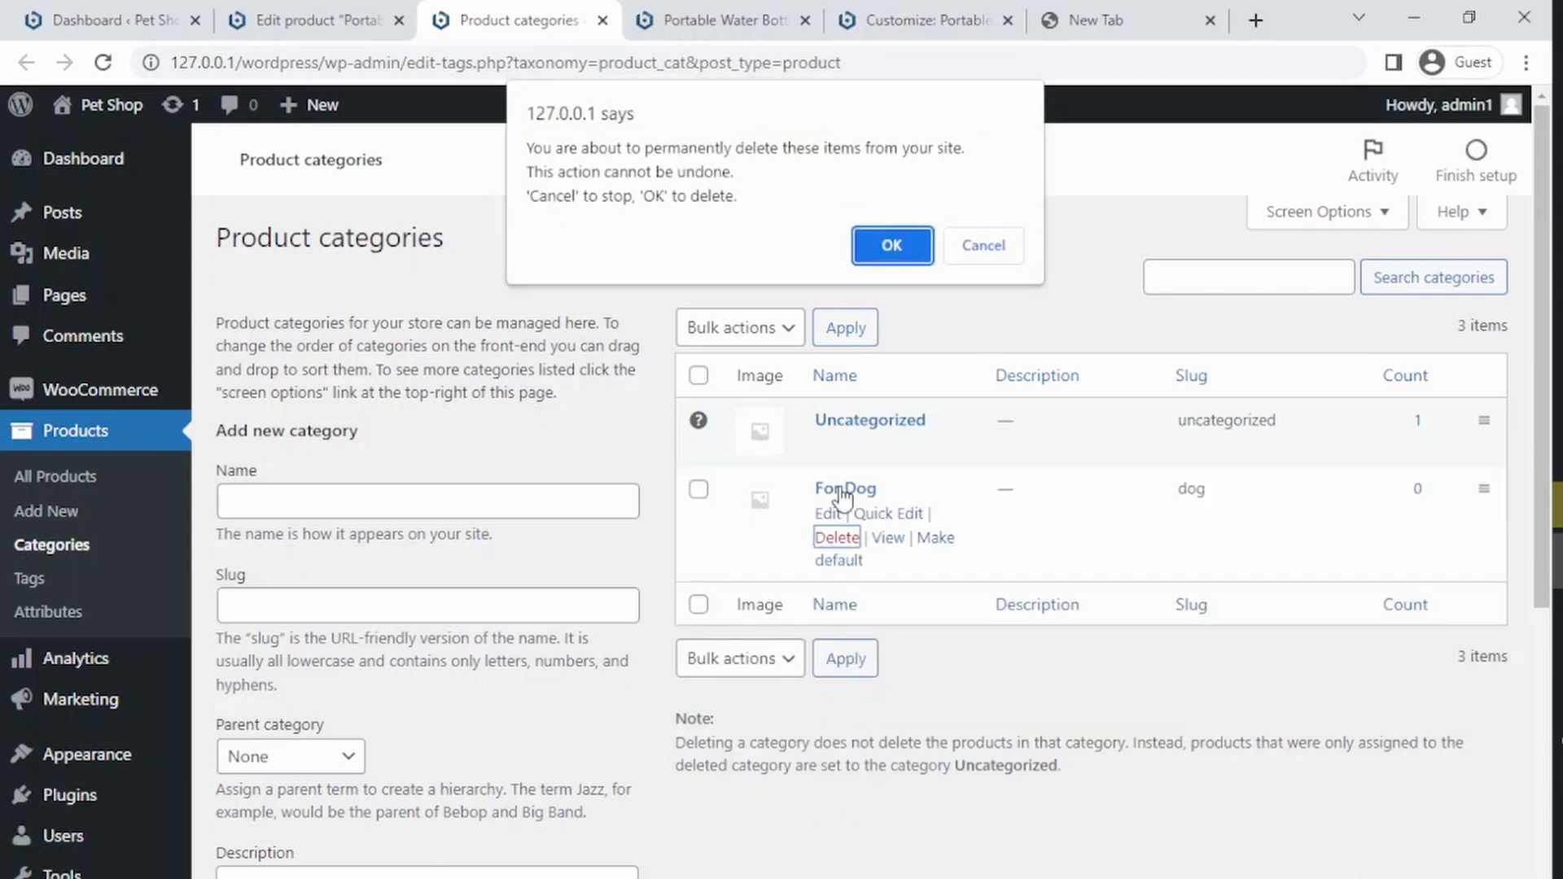
pyautogui.click(887, 246)
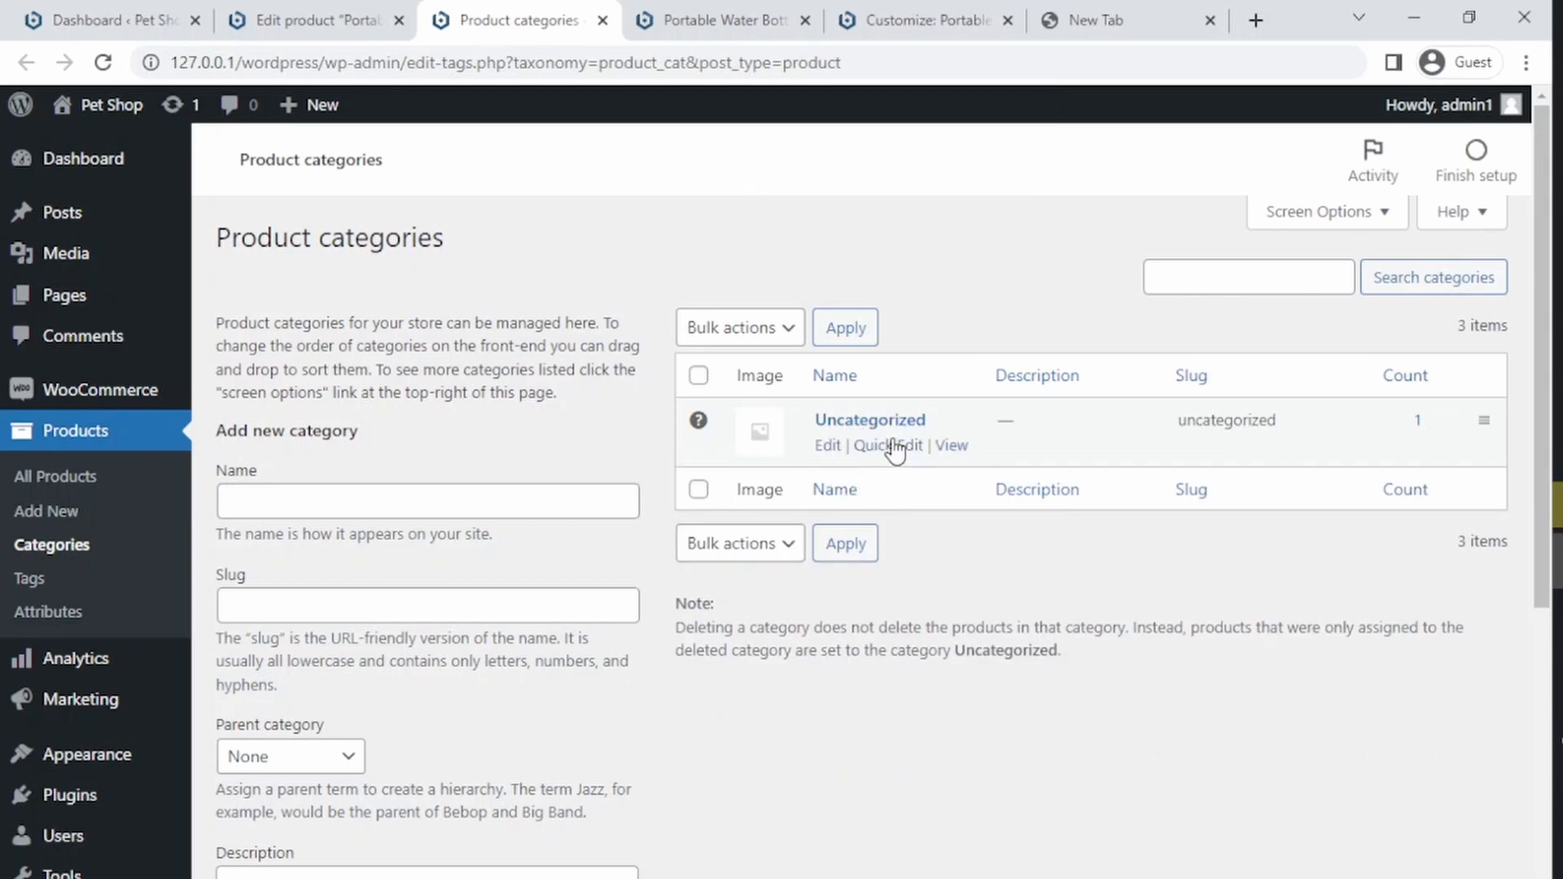
# Step: Add a new product category named For Dogs with no parent category
pyautogui.click(335, 509)
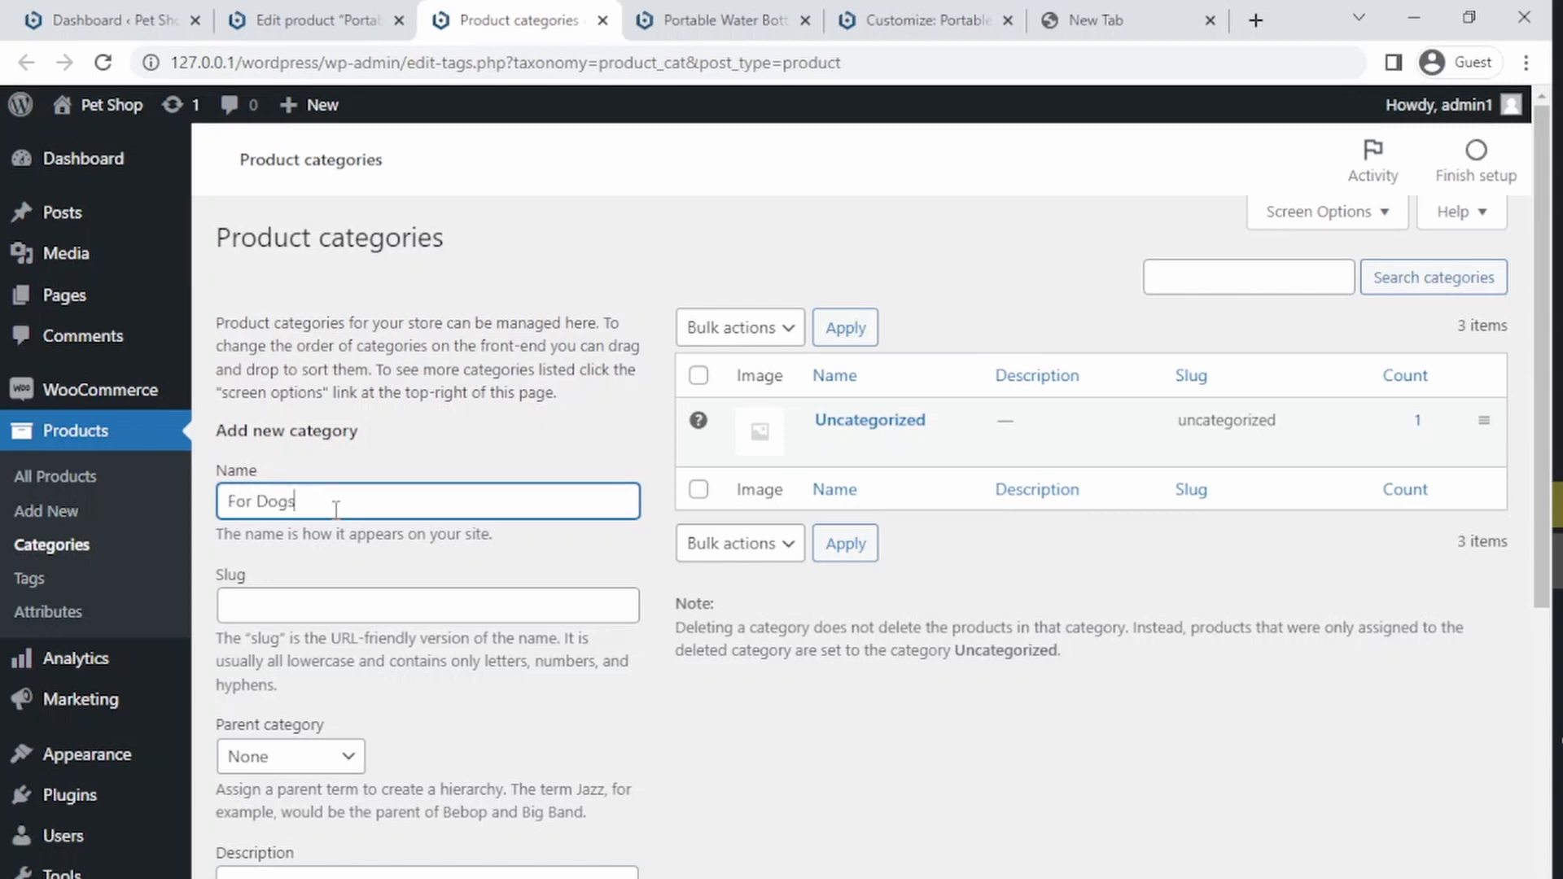
pyautogui.click(362, 610)
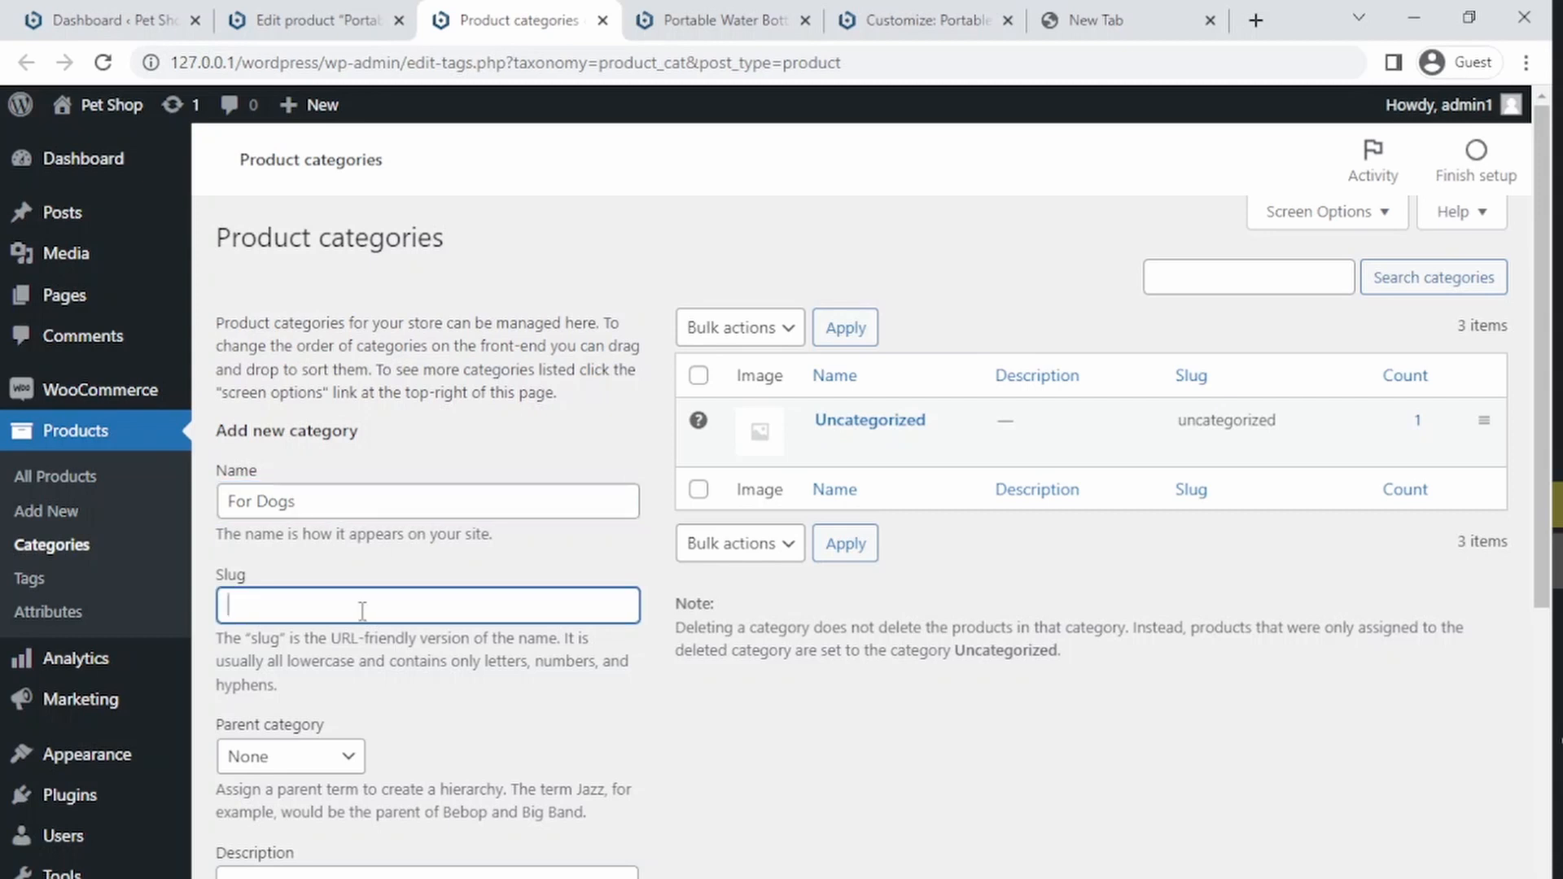
pyautogui.click(305, 757)
pyautogui.click(304, 751)
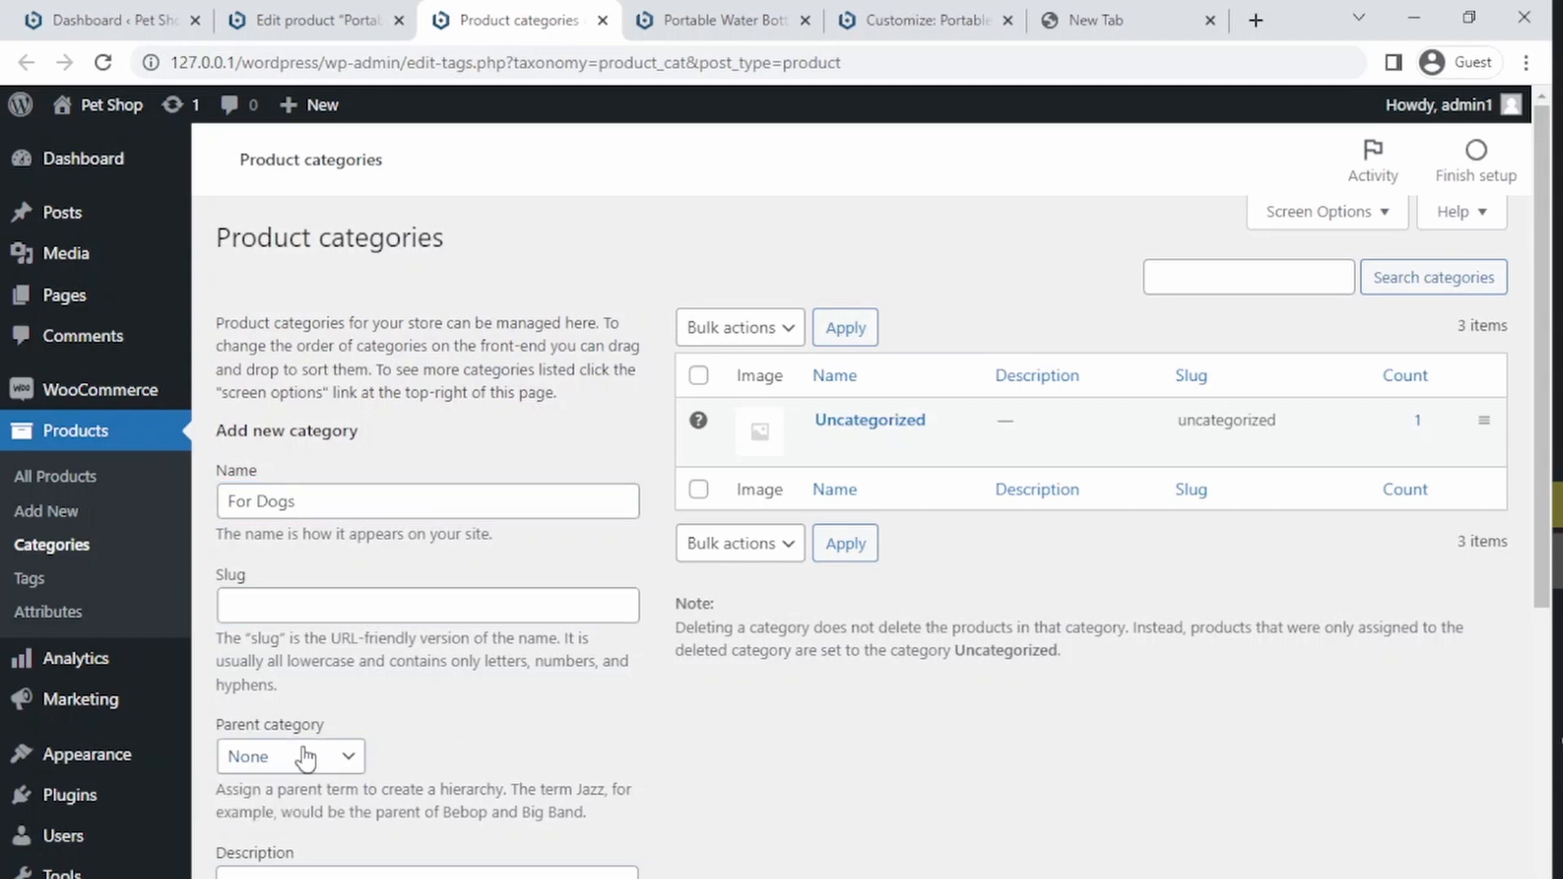
pyautogui.scroll(-2, 495, 580)
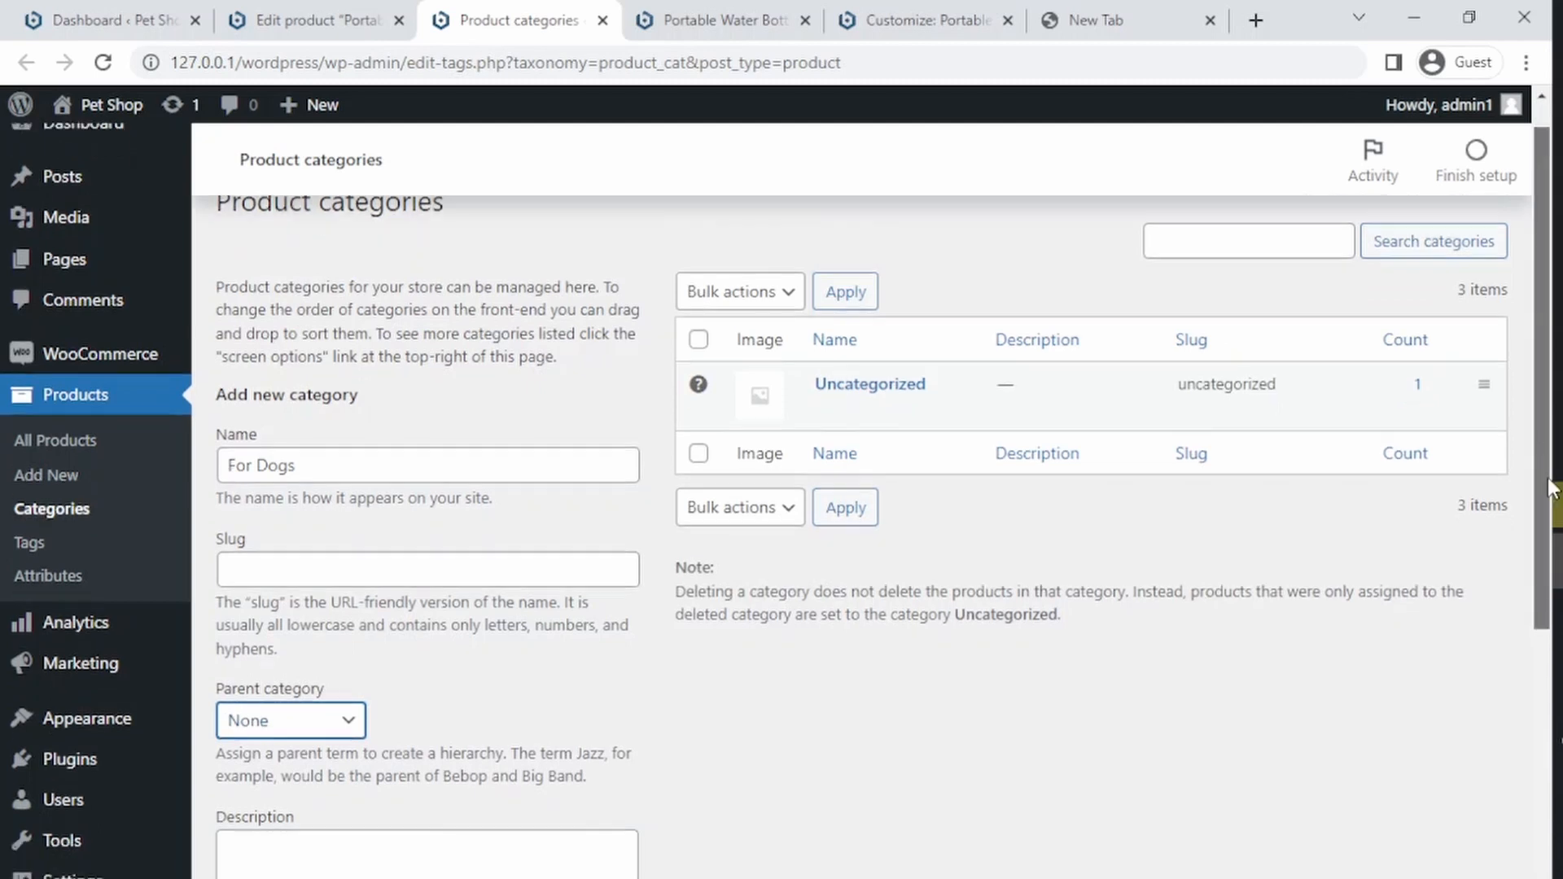
pyautogui.click(308, 628)
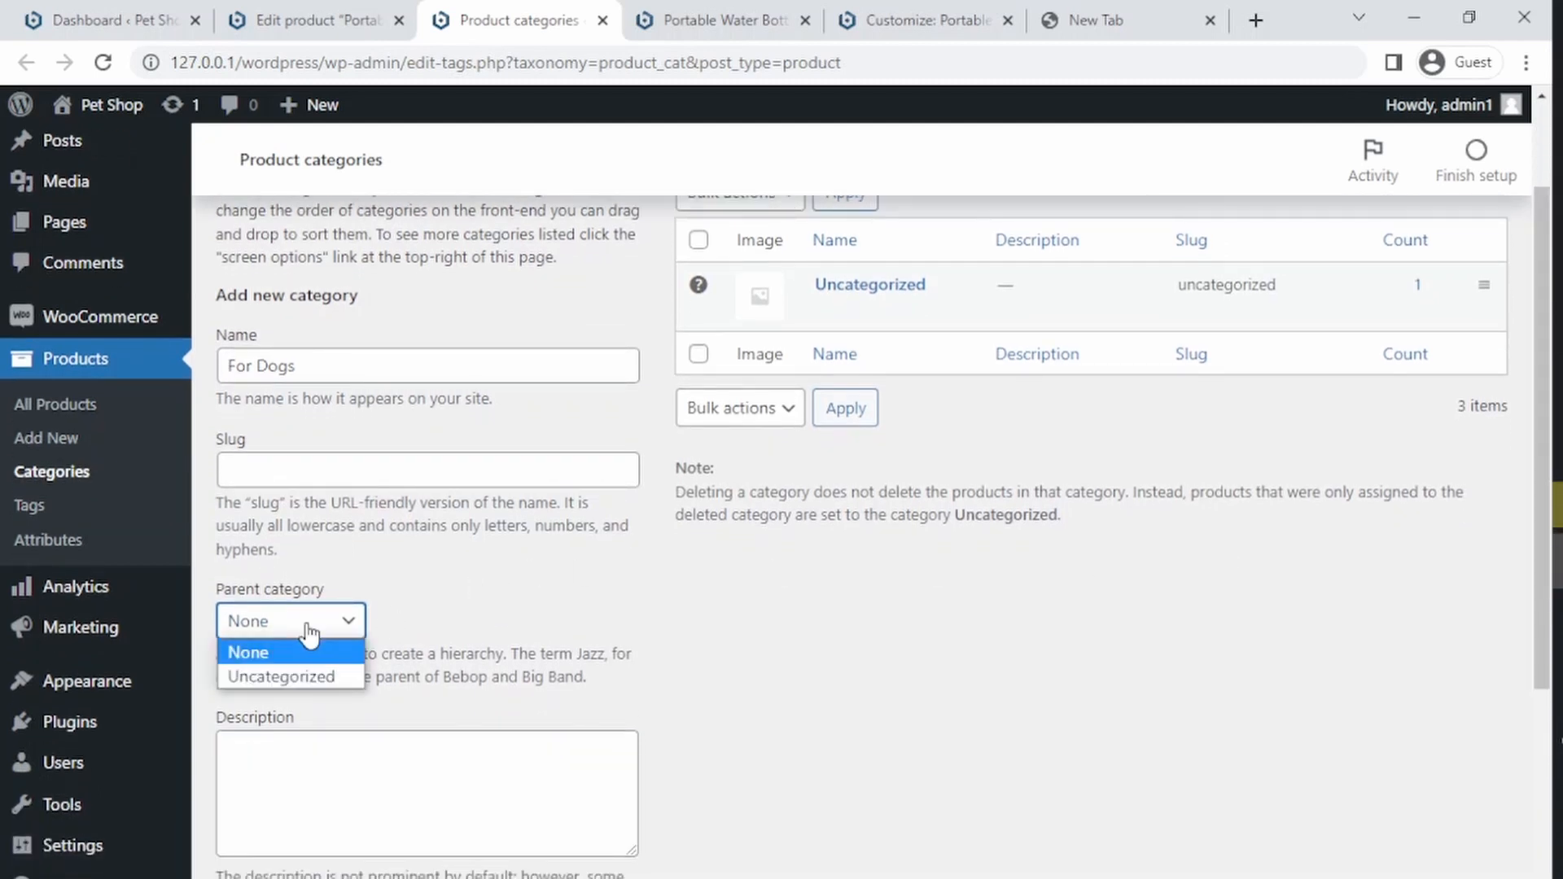
pyautogui.click(310, 631)
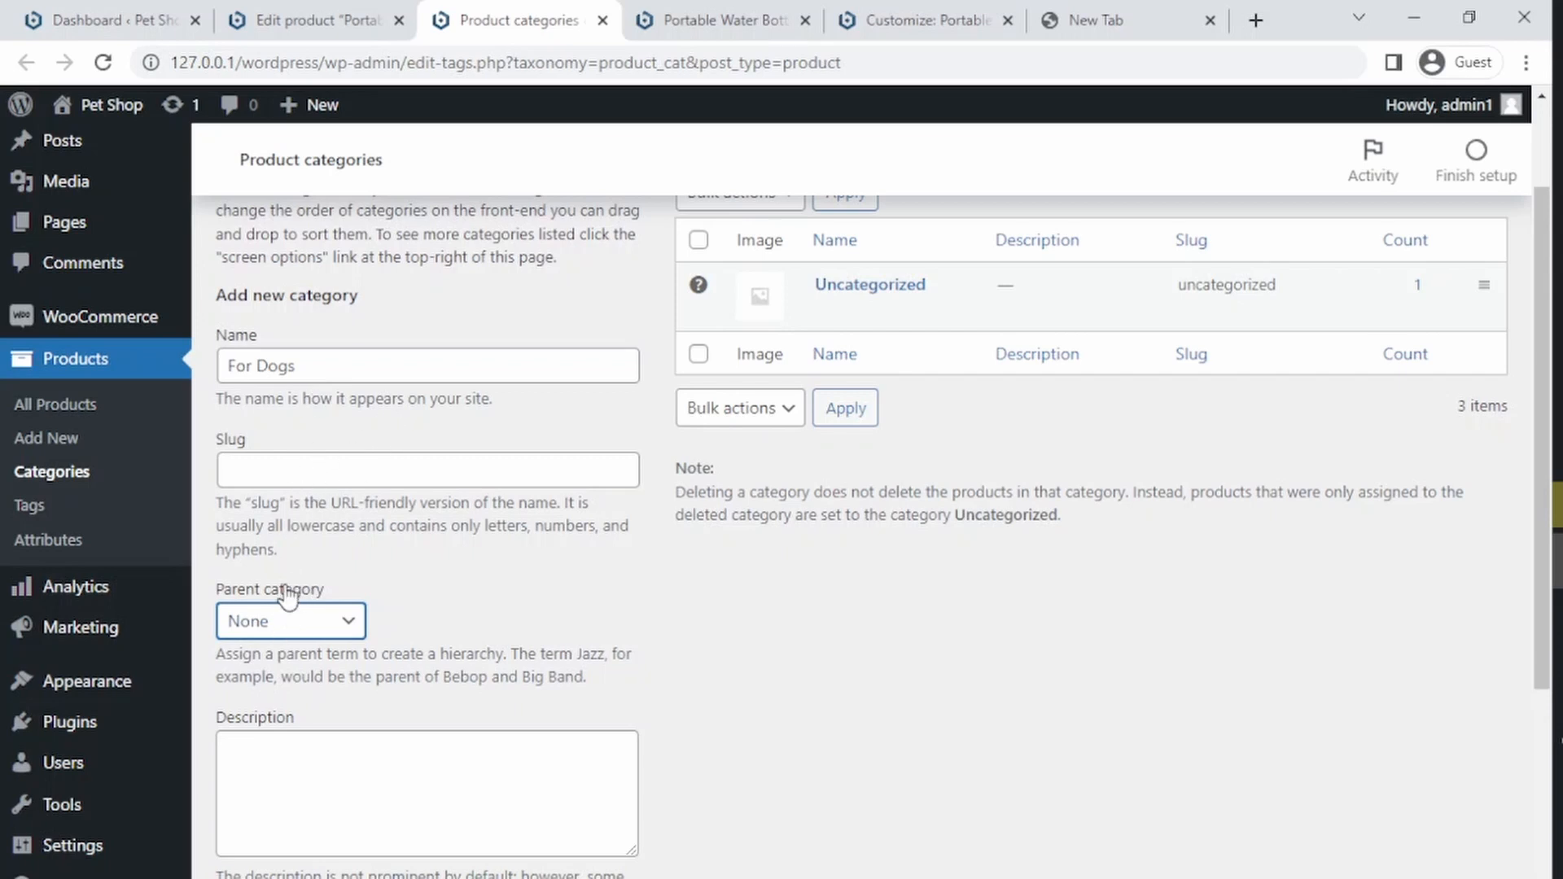
pyautogui.click(300, 621)
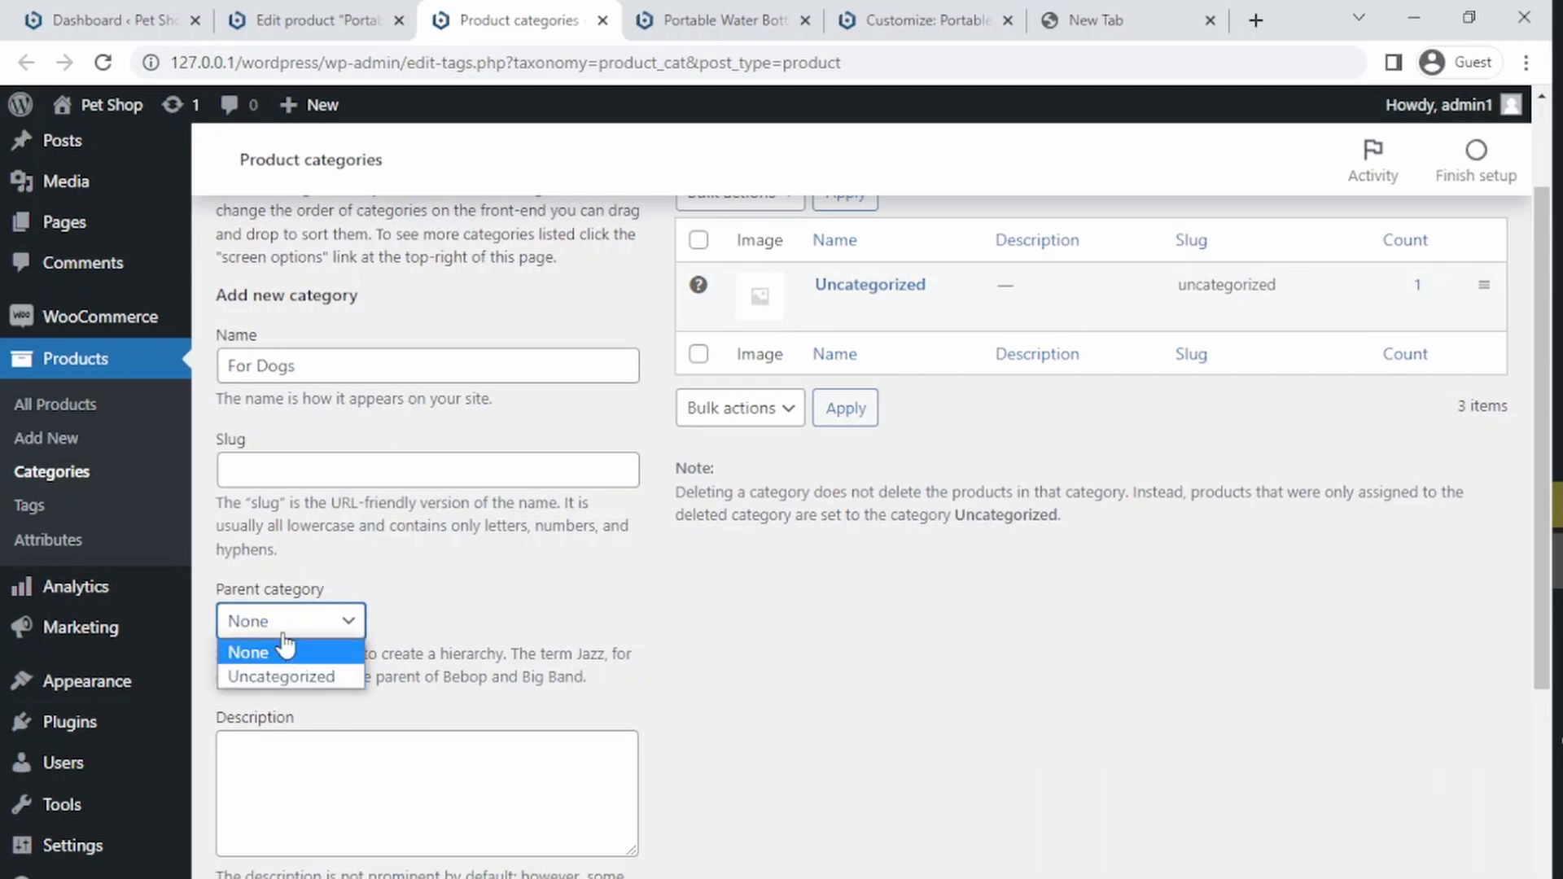
pyautogui.click(284, 630)
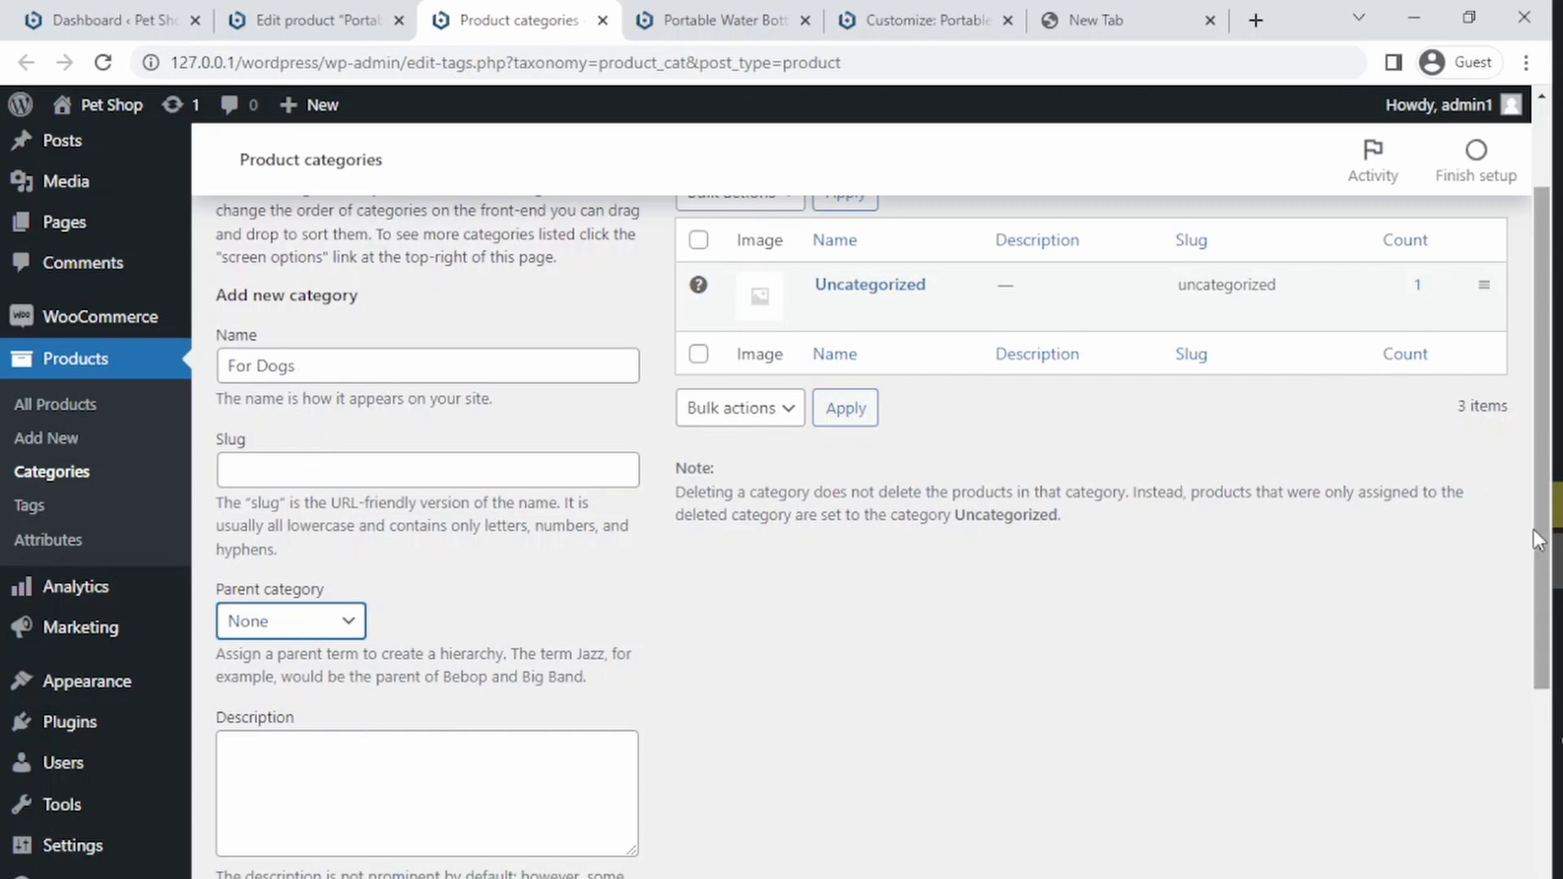
pyautogui.moveTo(1532, 529); pyautogui.dragTo(1517, 810)
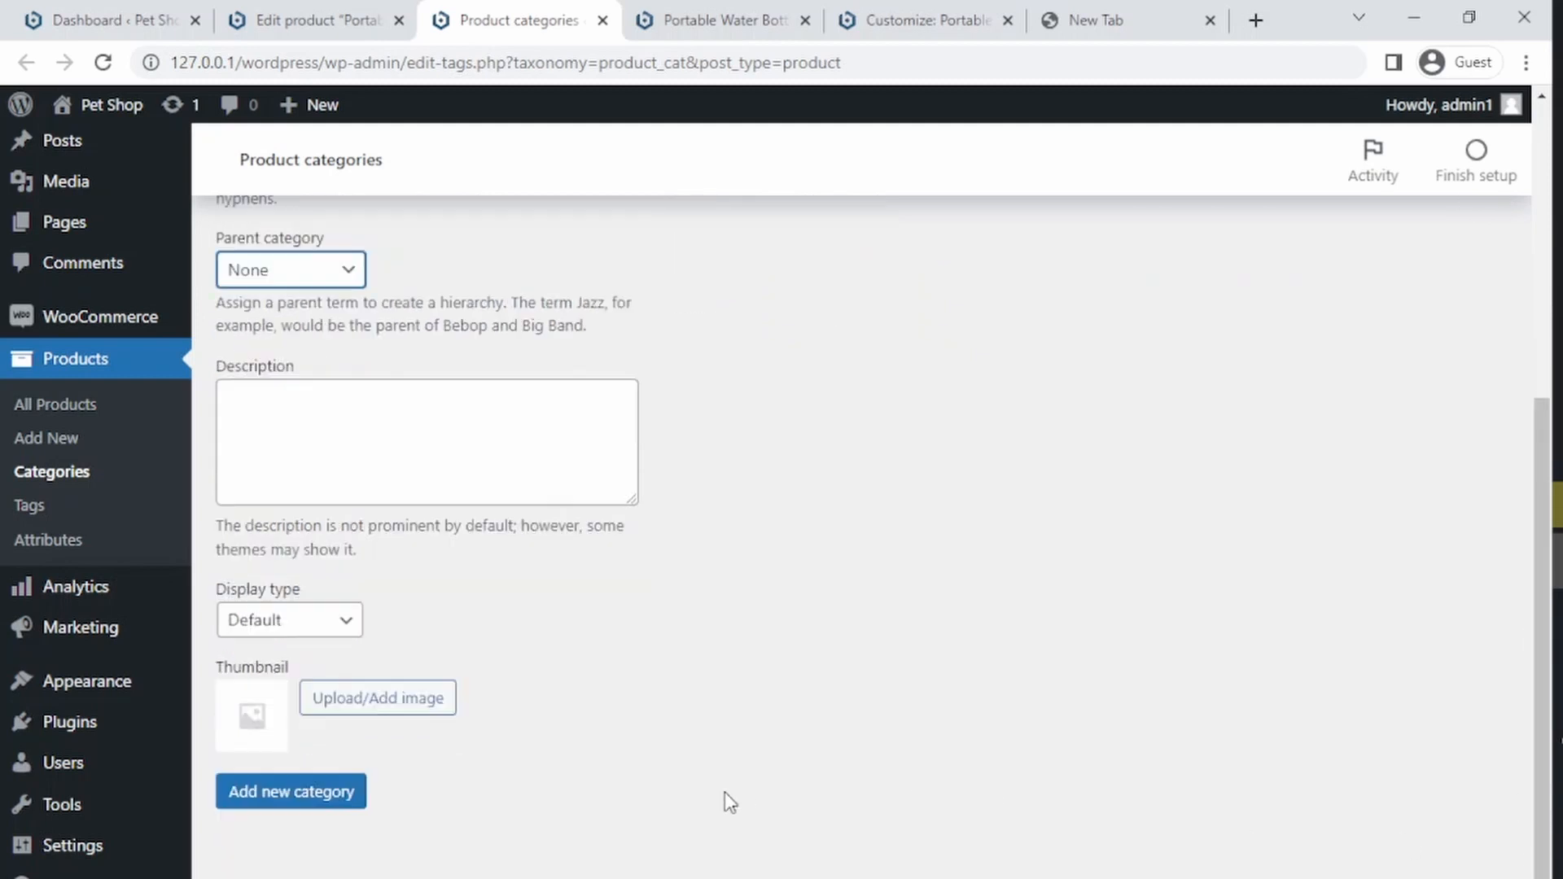
pyautogui.click(287, 793)
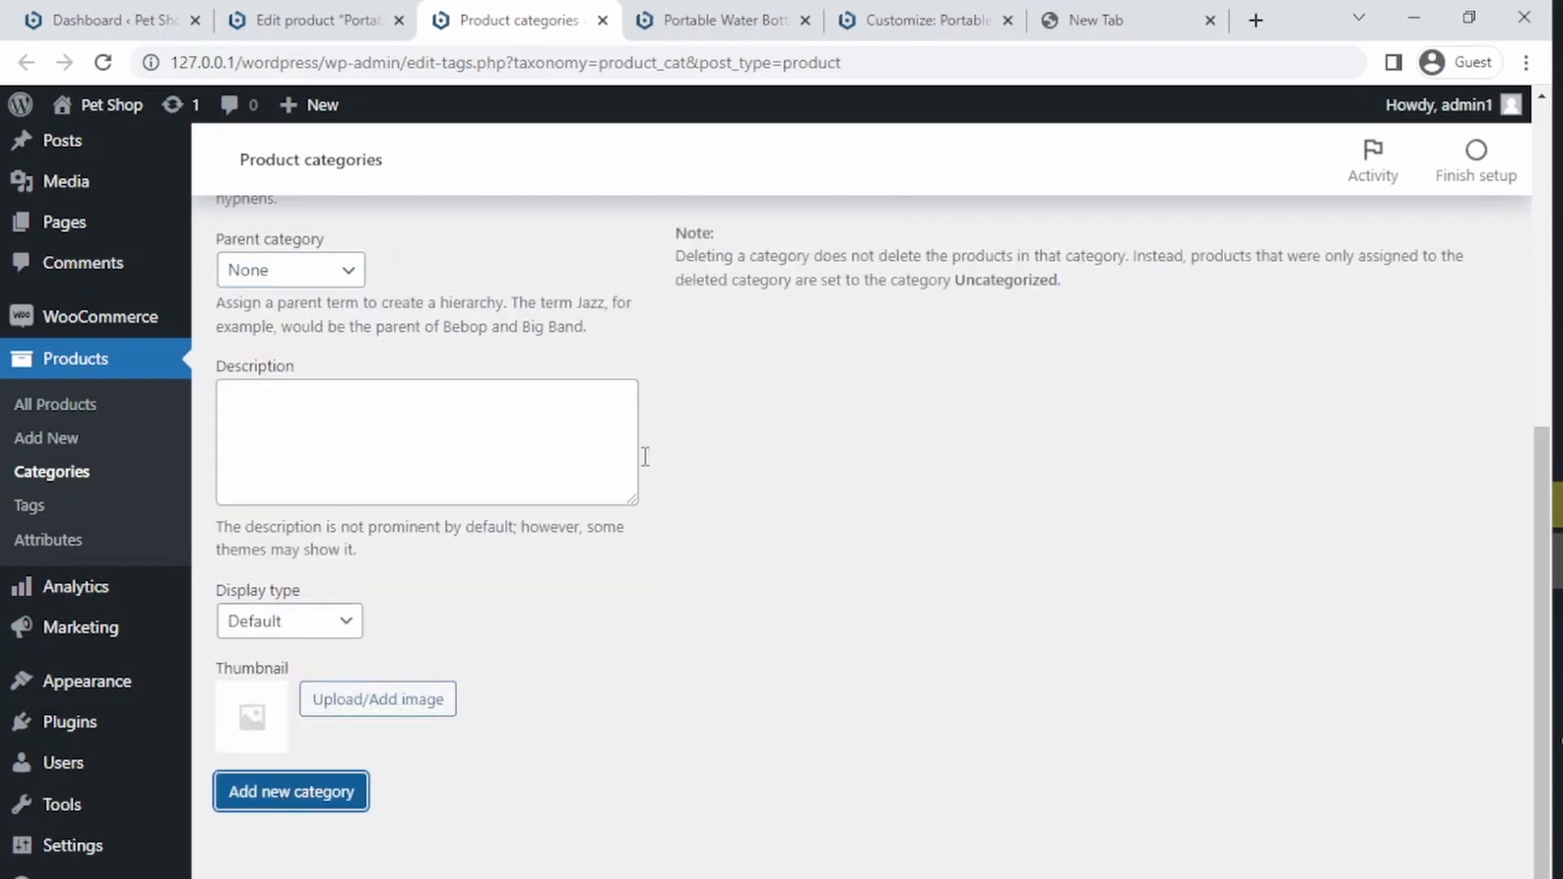
# Step: Reload the water bottle's edit page and add a For Cat category from its product categories box
pyautogui.scroll(-1, 690, 387)
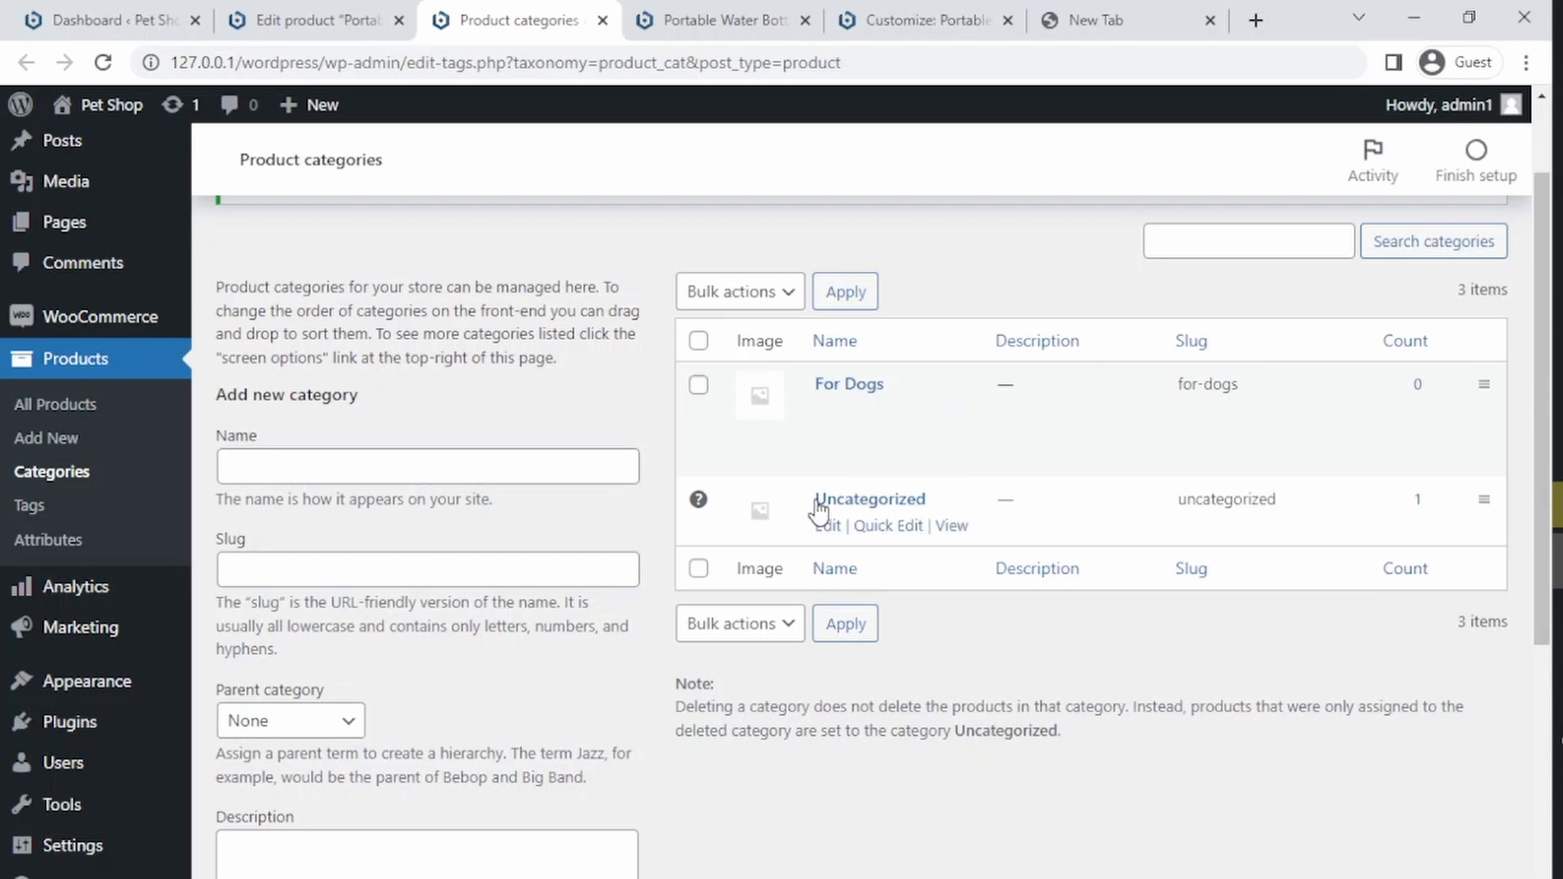
pyautogui.click(735, 10)
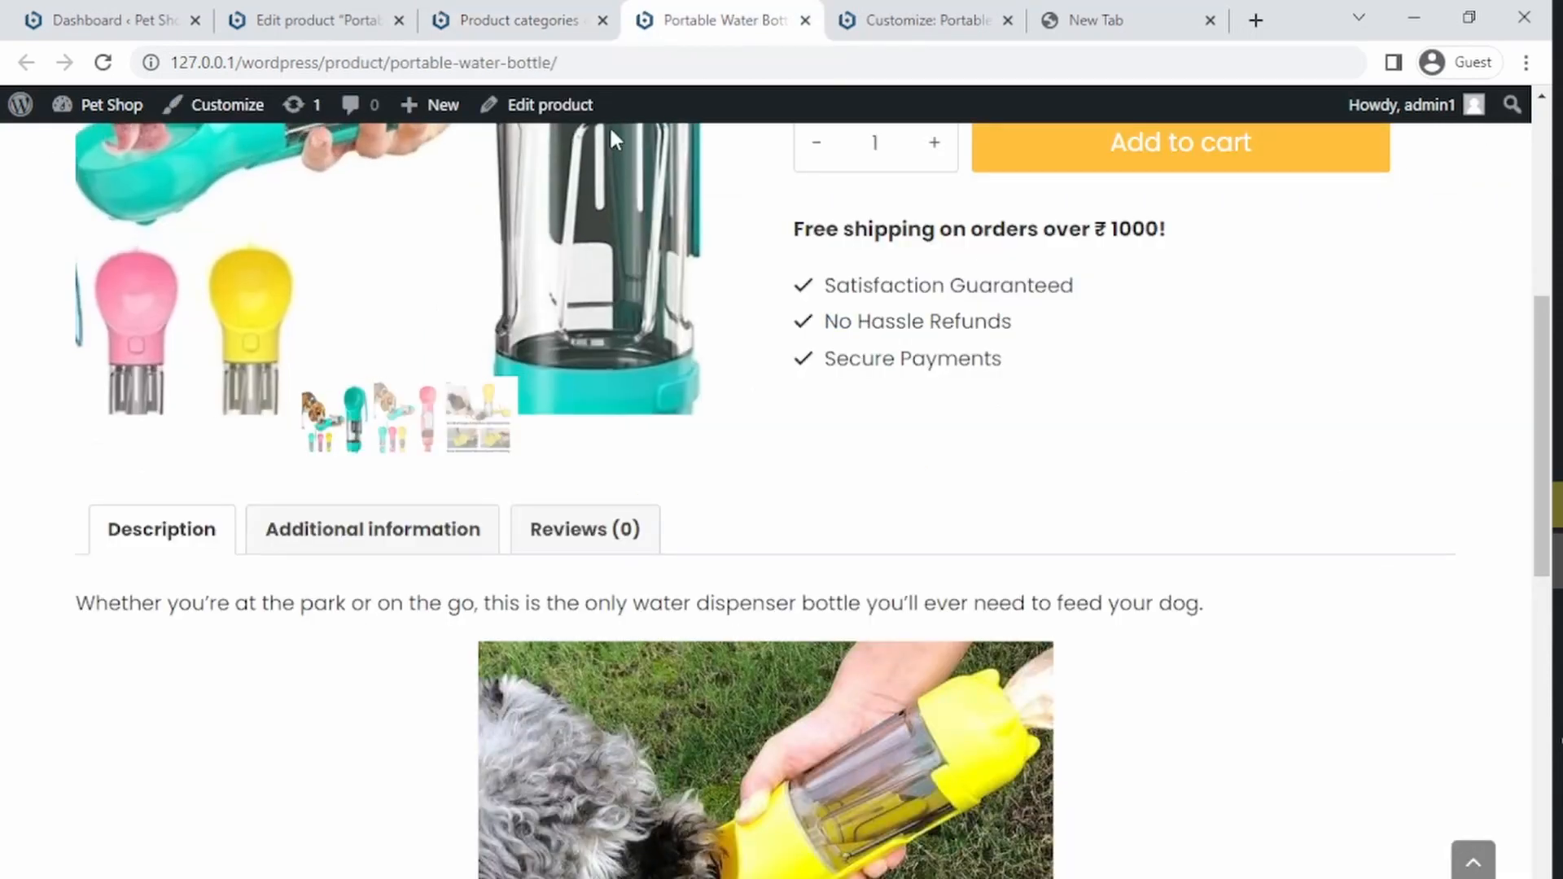
pyautogui.click(476, 50)
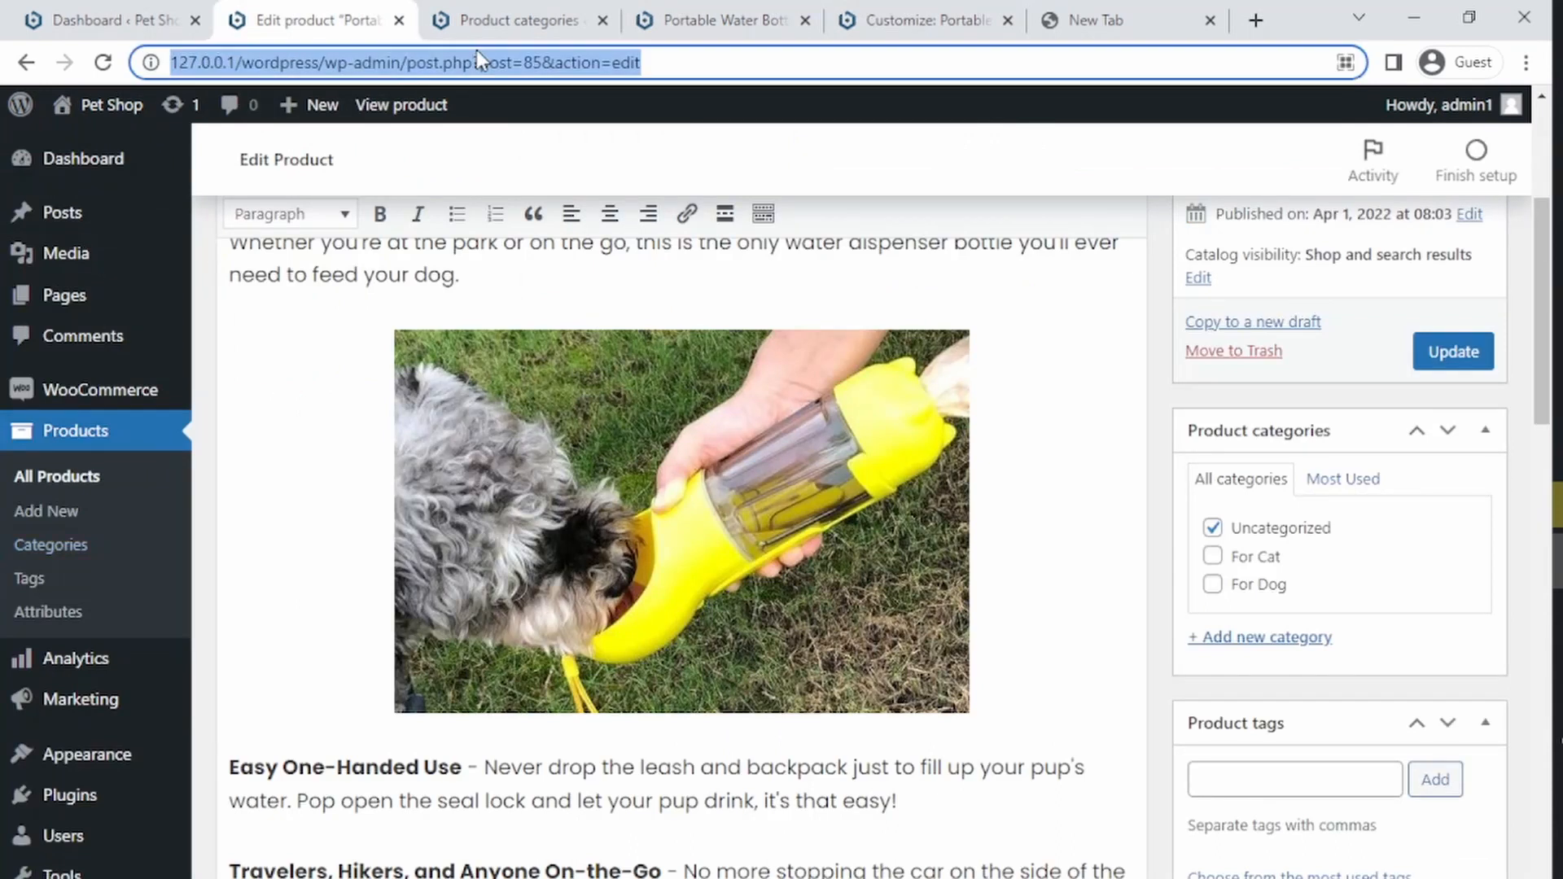
pyautogui.press('Return')
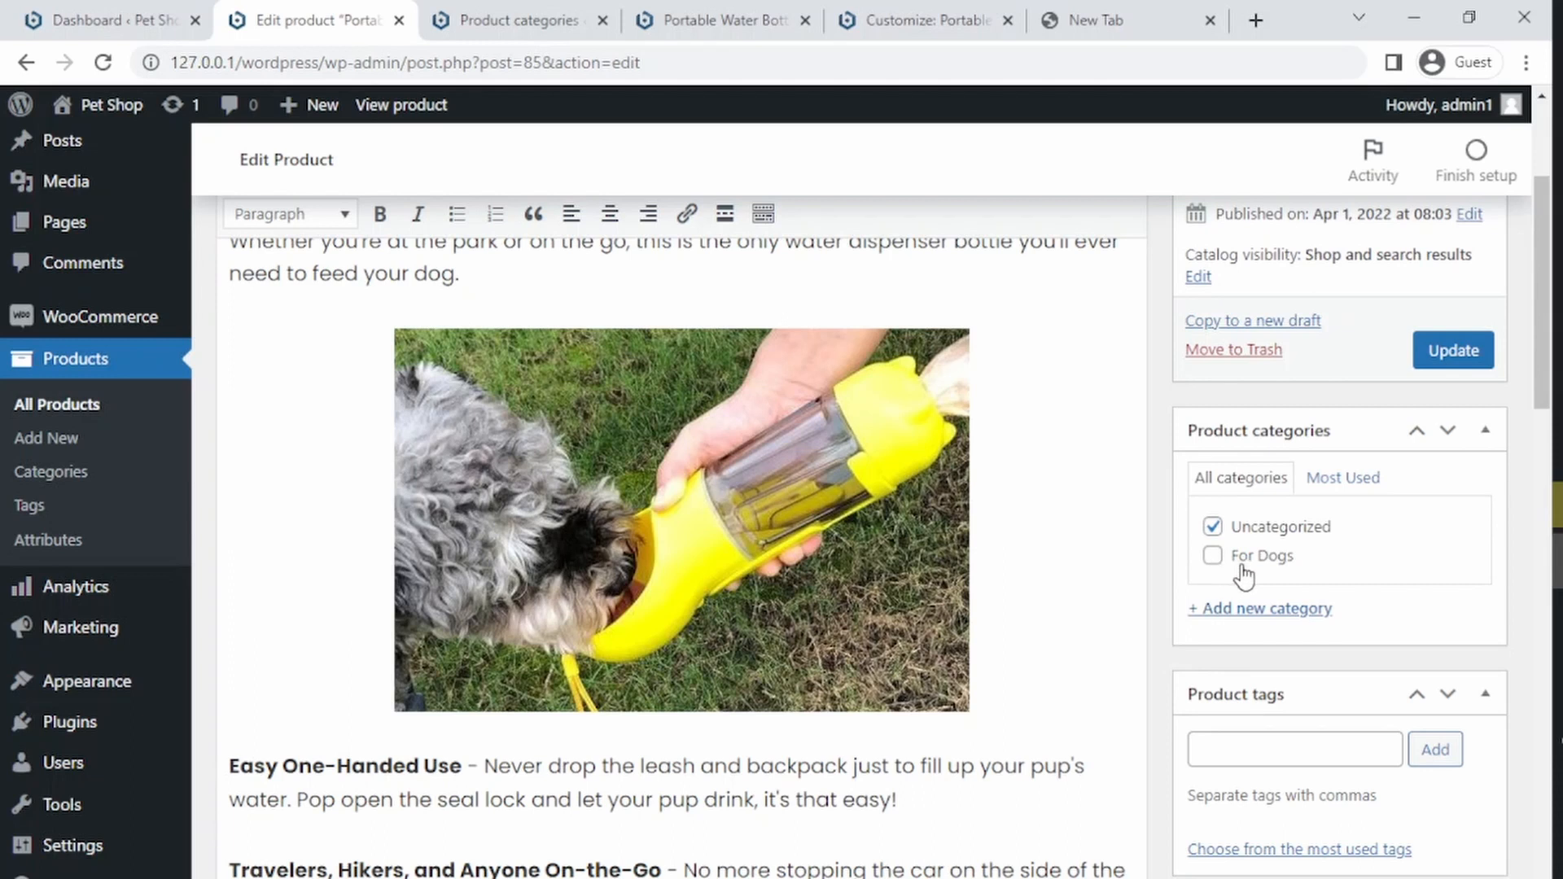
pyautogui.click(1254, 622)
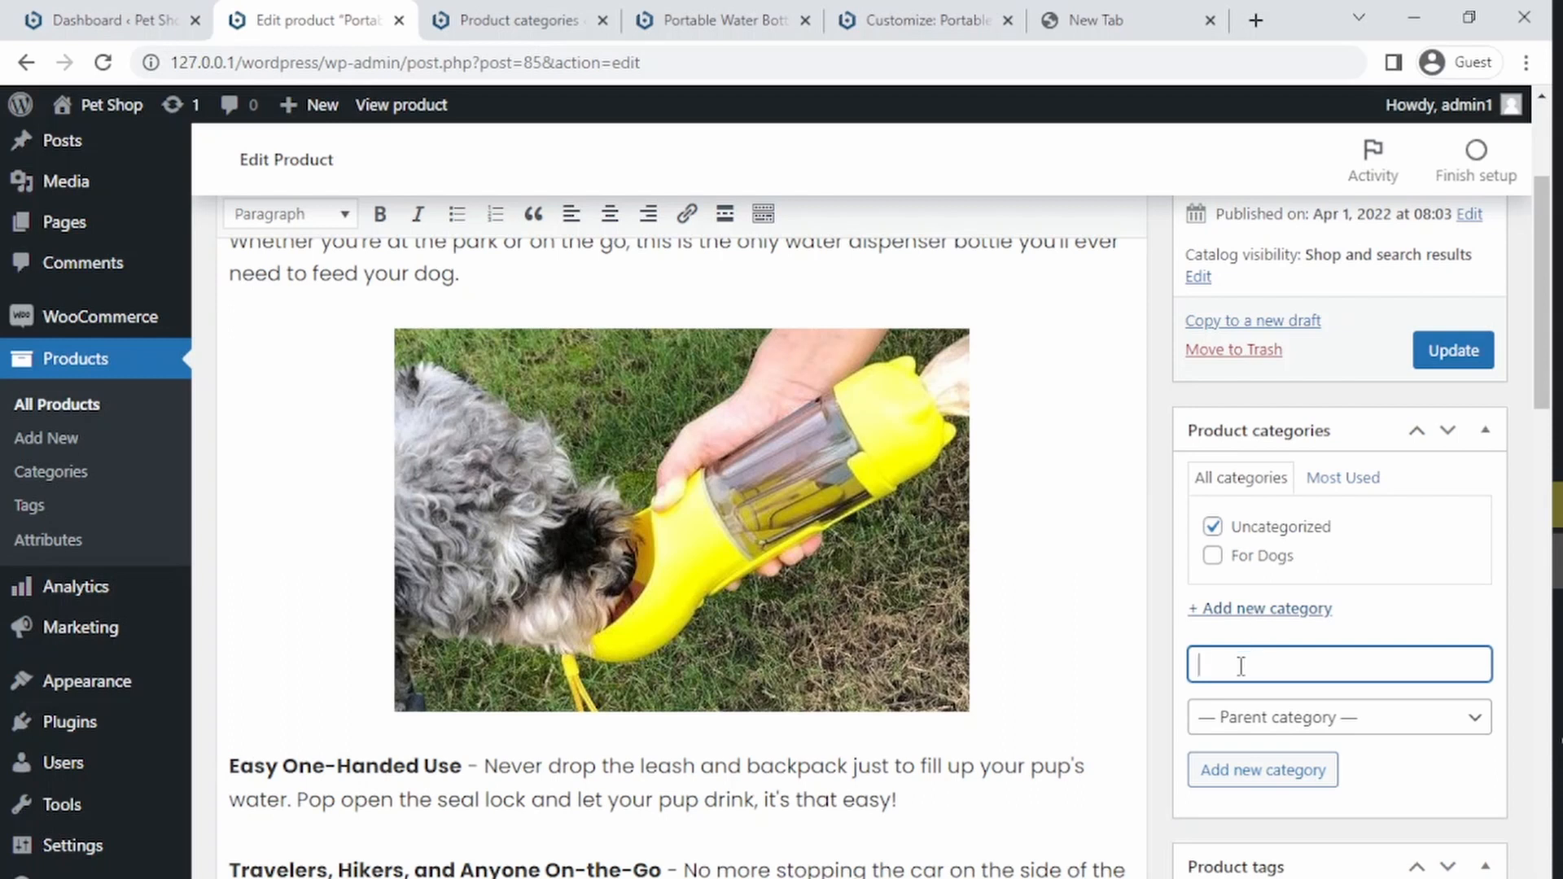
pyautogui.click(1292, 788)
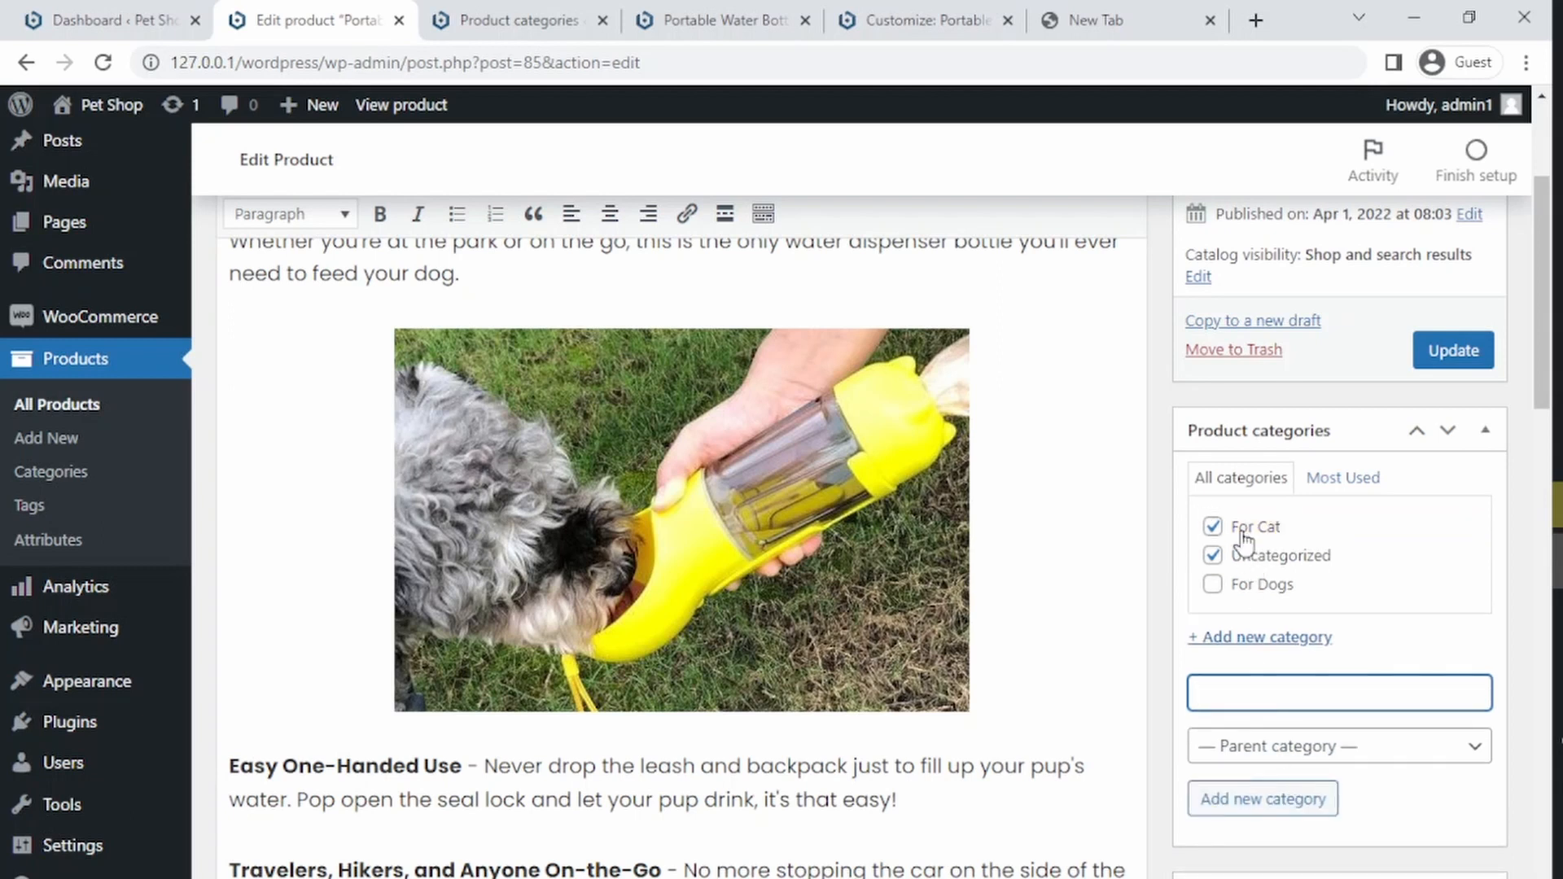
# Step: Assign the product only to the For Dogs category, unchecking For Cat and Uncategorized, and update it
pyautogui.click(1212, 526)
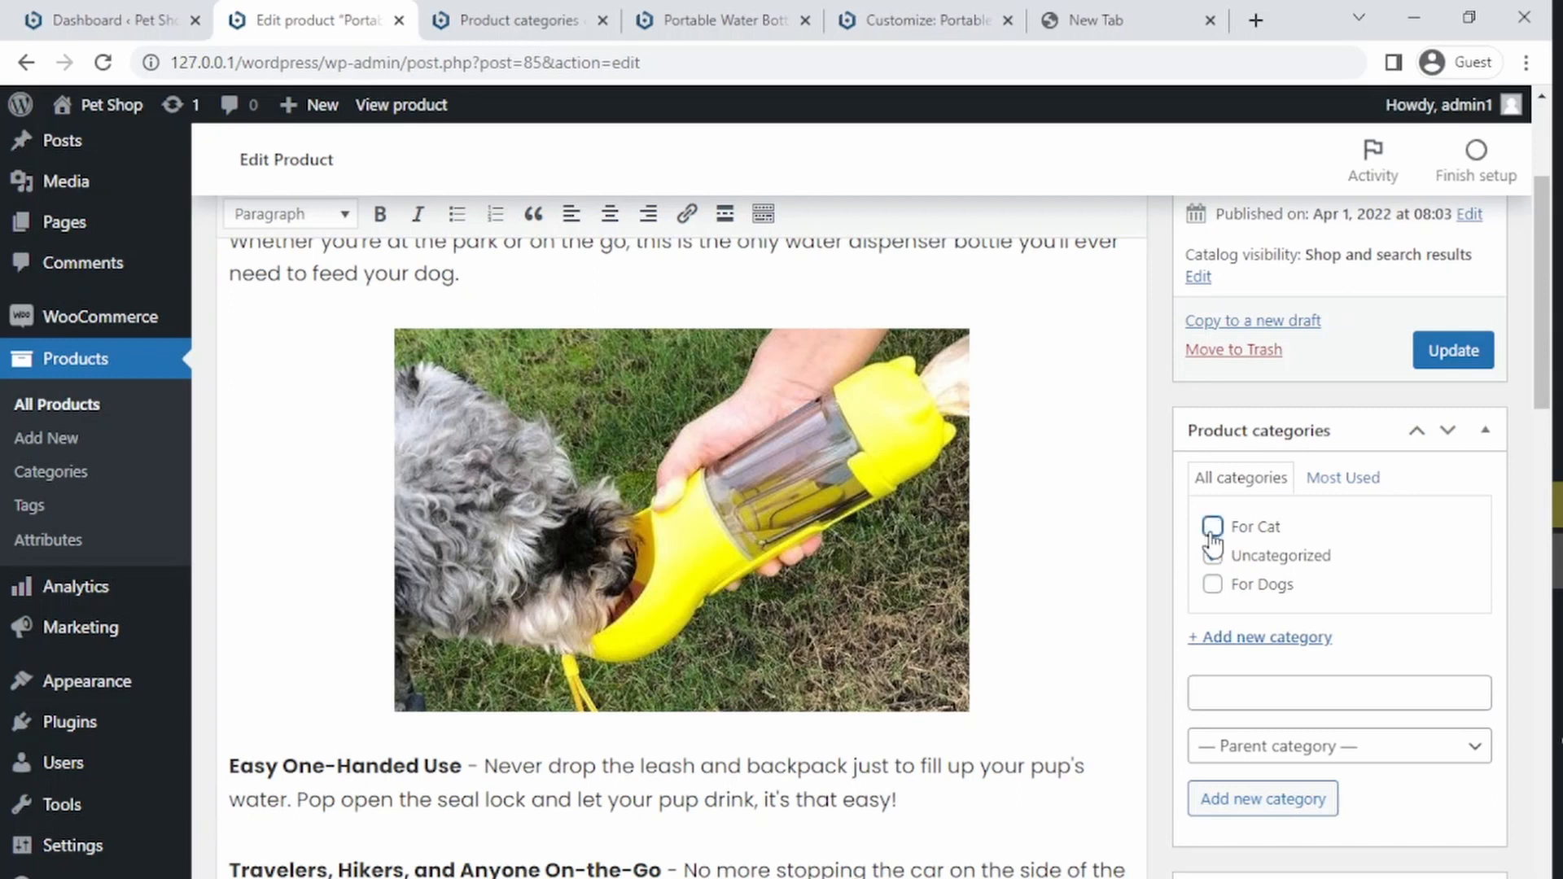
pyautogui.click(1212, 555)
pyautogui.click(1212, 584)
pyautogui.click(1455, 362)
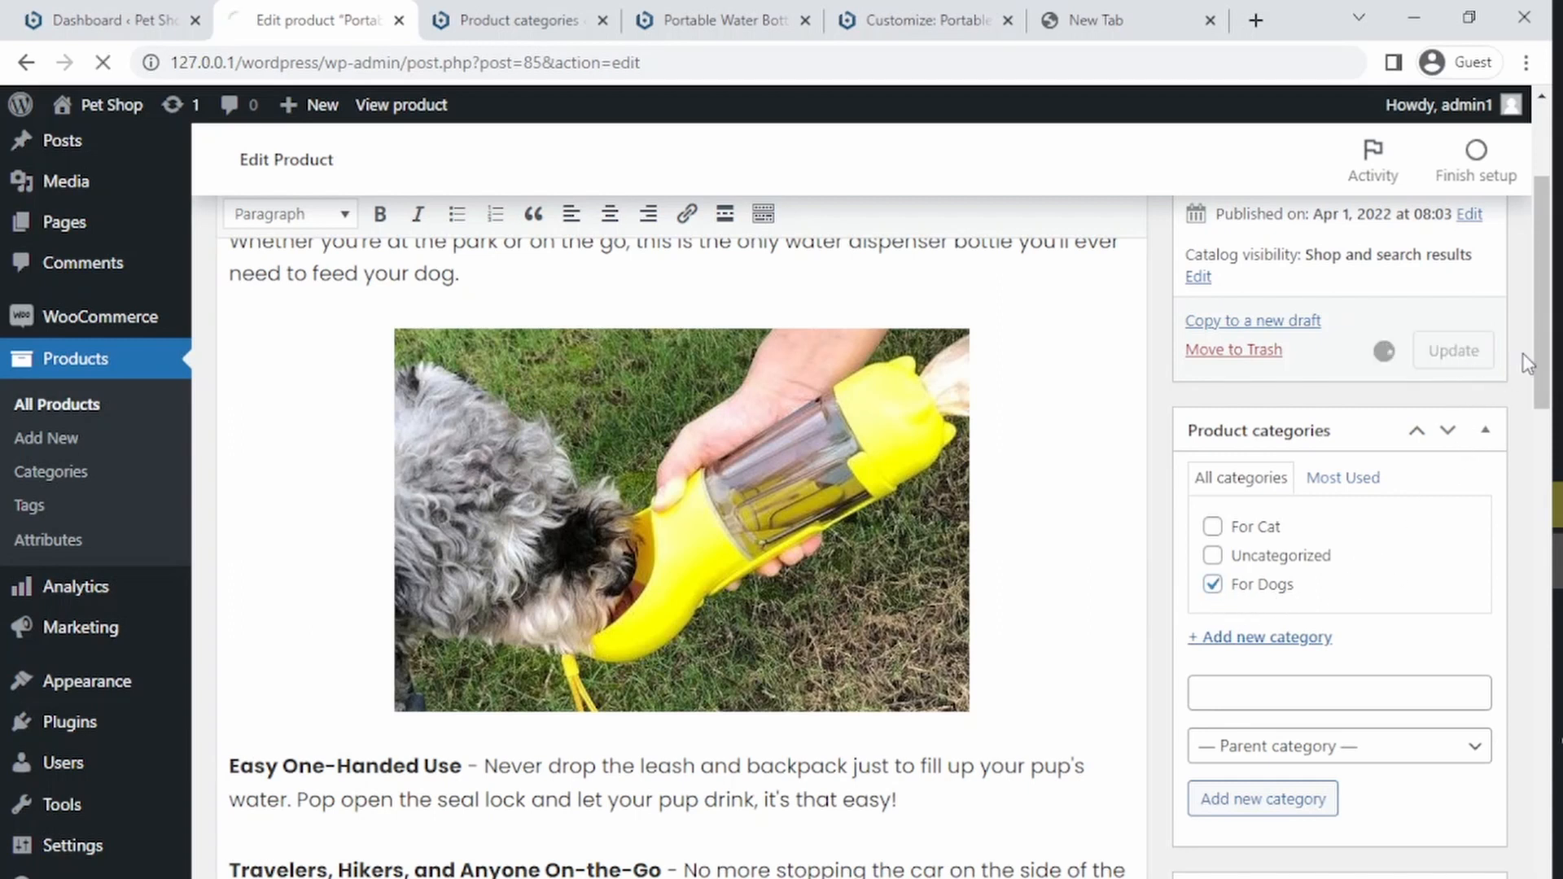
# Step: Reload the Portable Water Bottle product page to check its category label
pyautogui.click(749, 16)
pyautogui.scroll(7, 1535, 410)
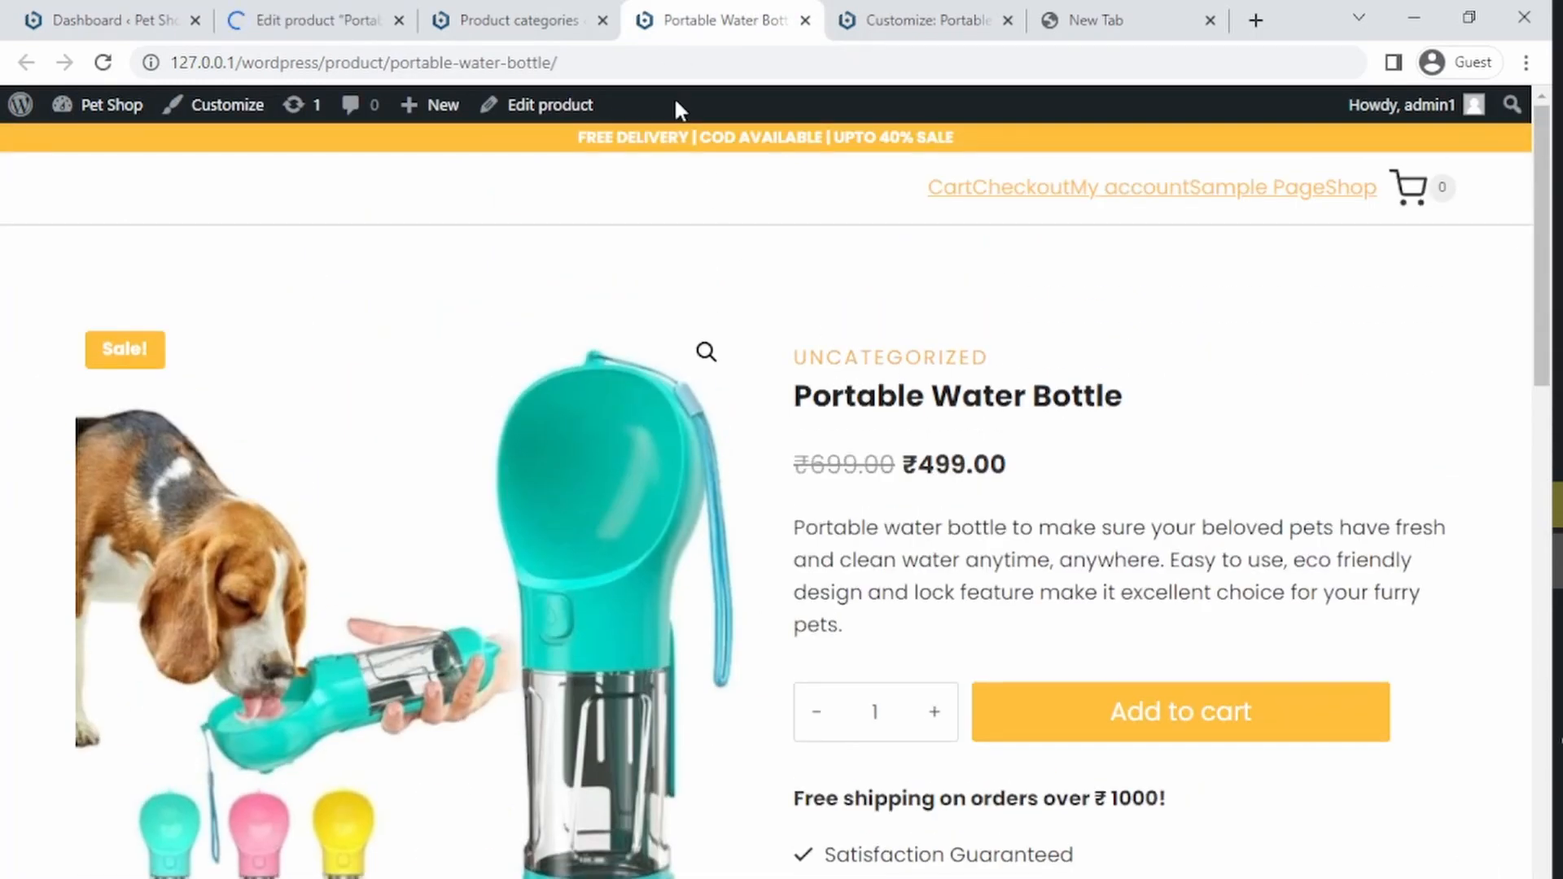
pyautogui.click(648, 60)
pyautogui.press('Return')
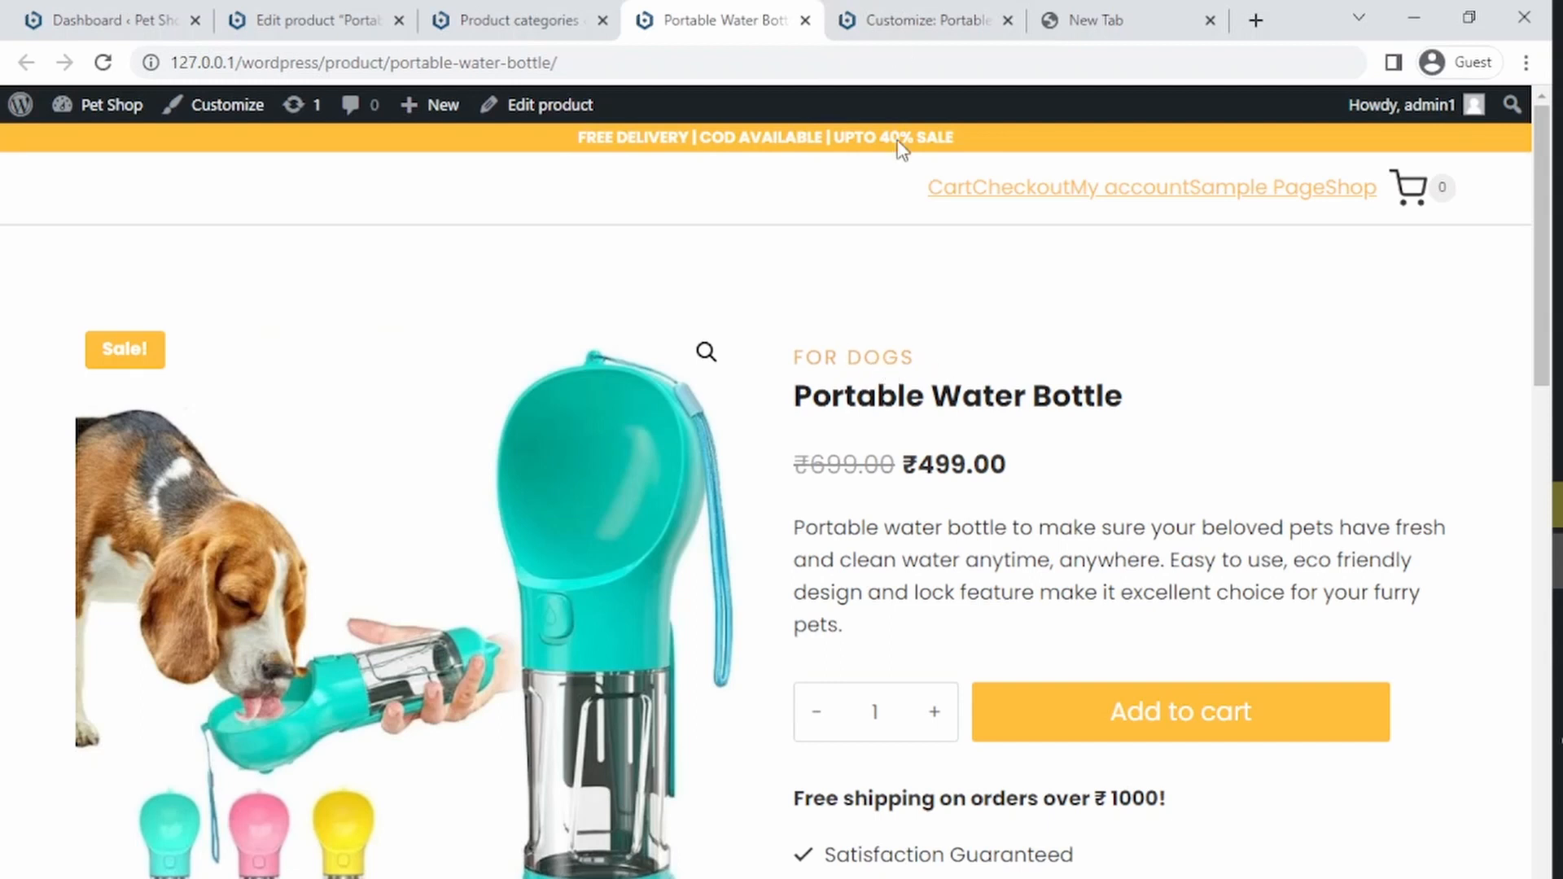
pyautogui.click(920, 20)
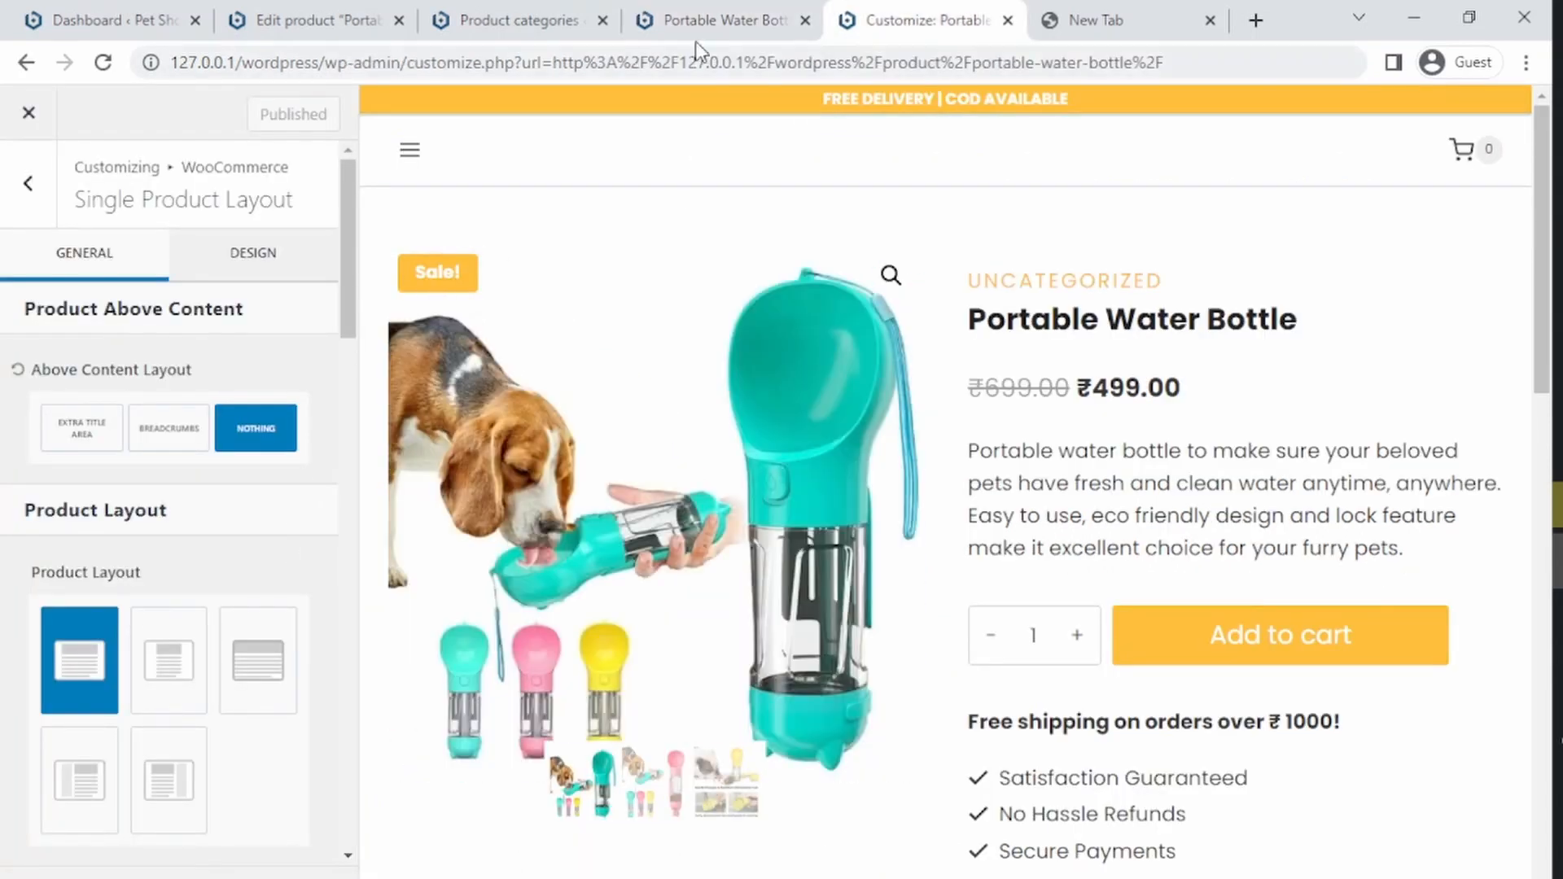
pyautogui.click(690, 10)
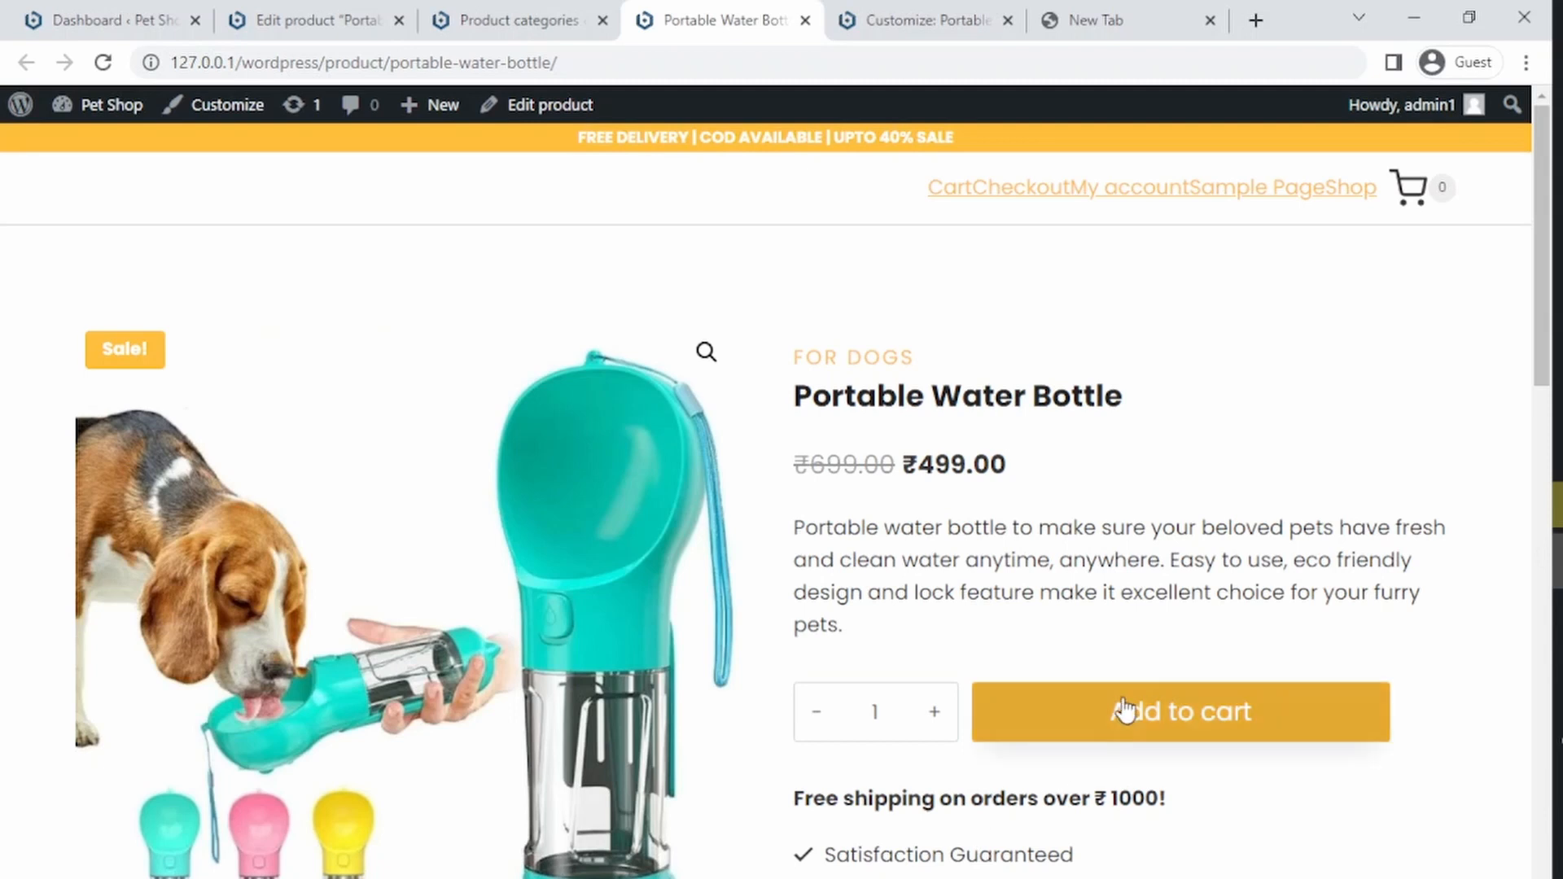
# Step: Add the water bottle to the cart, try changing the quantity, and proceed to checkout
pyautogui.click(1103, 716)
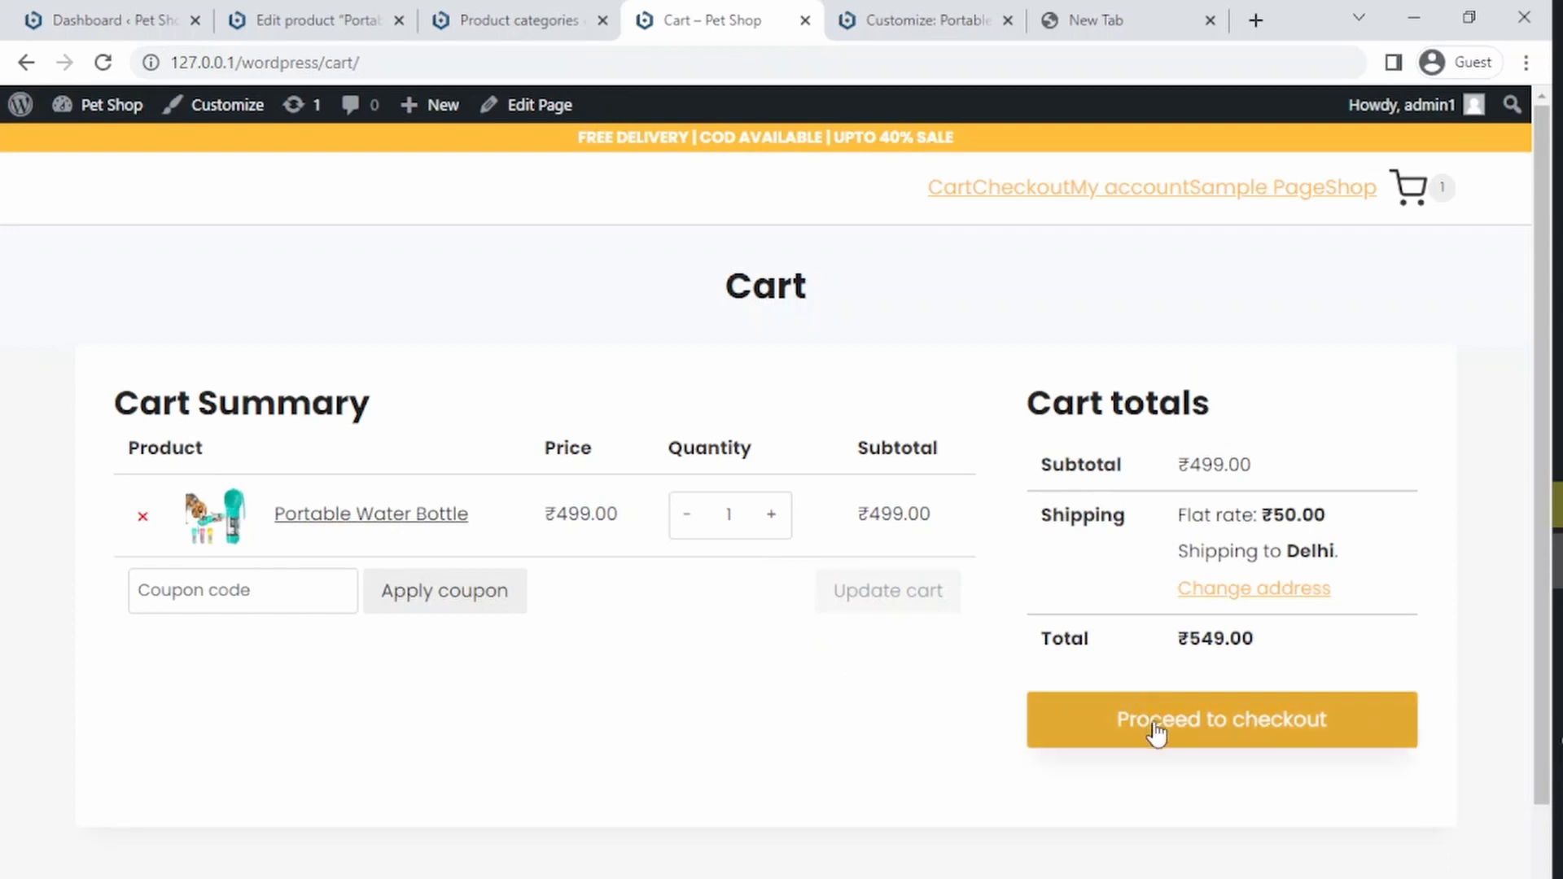
pyautogui.click(771, 514)
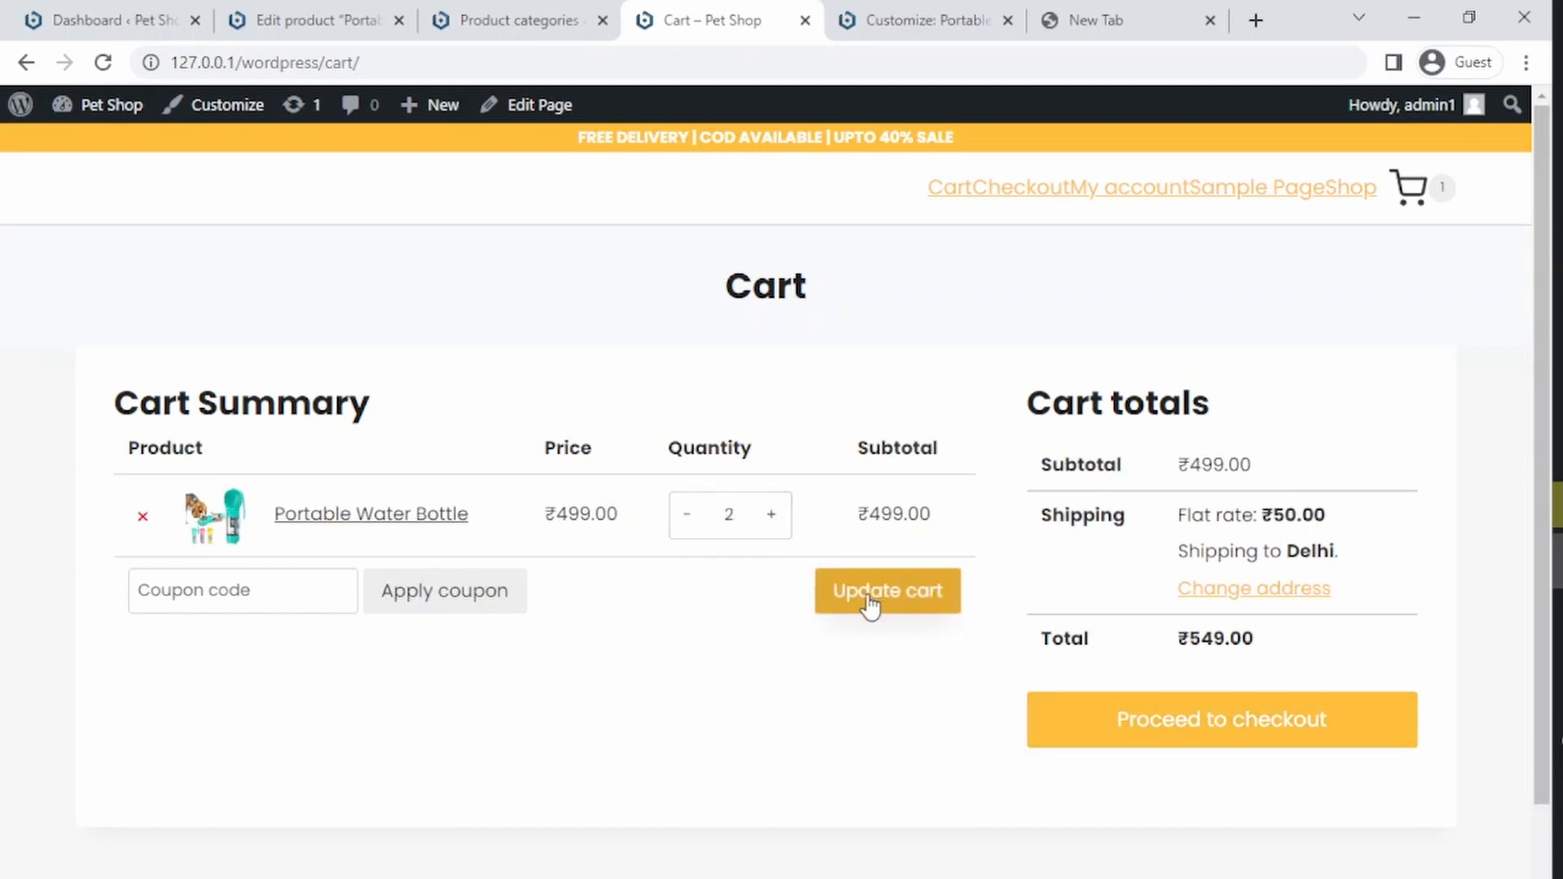
pyautogui.click(687, 523)
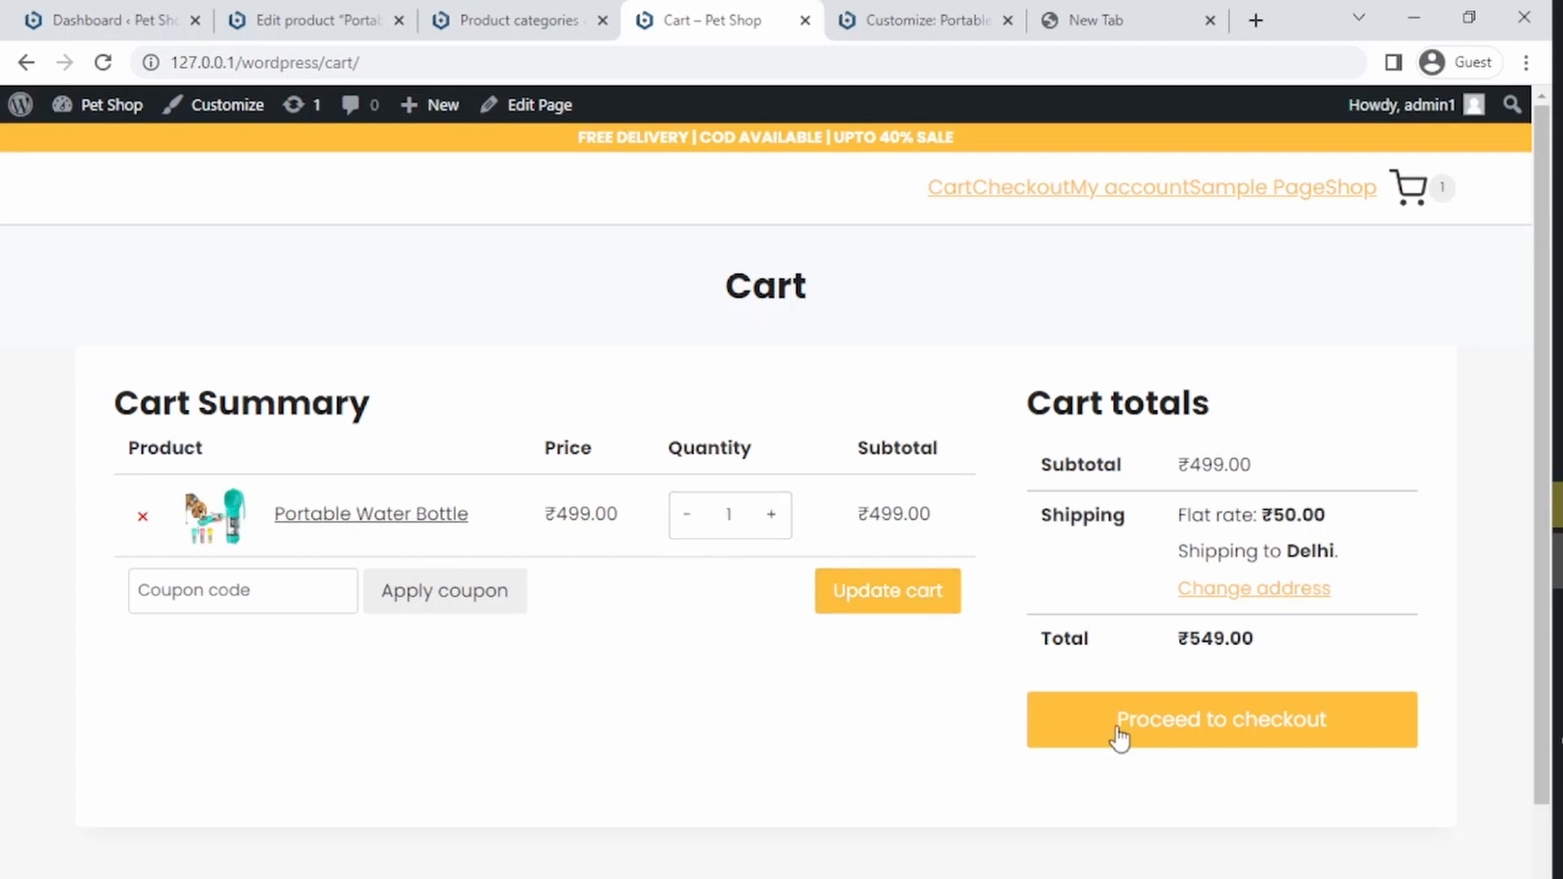
pyautogui.click(1198, 743)
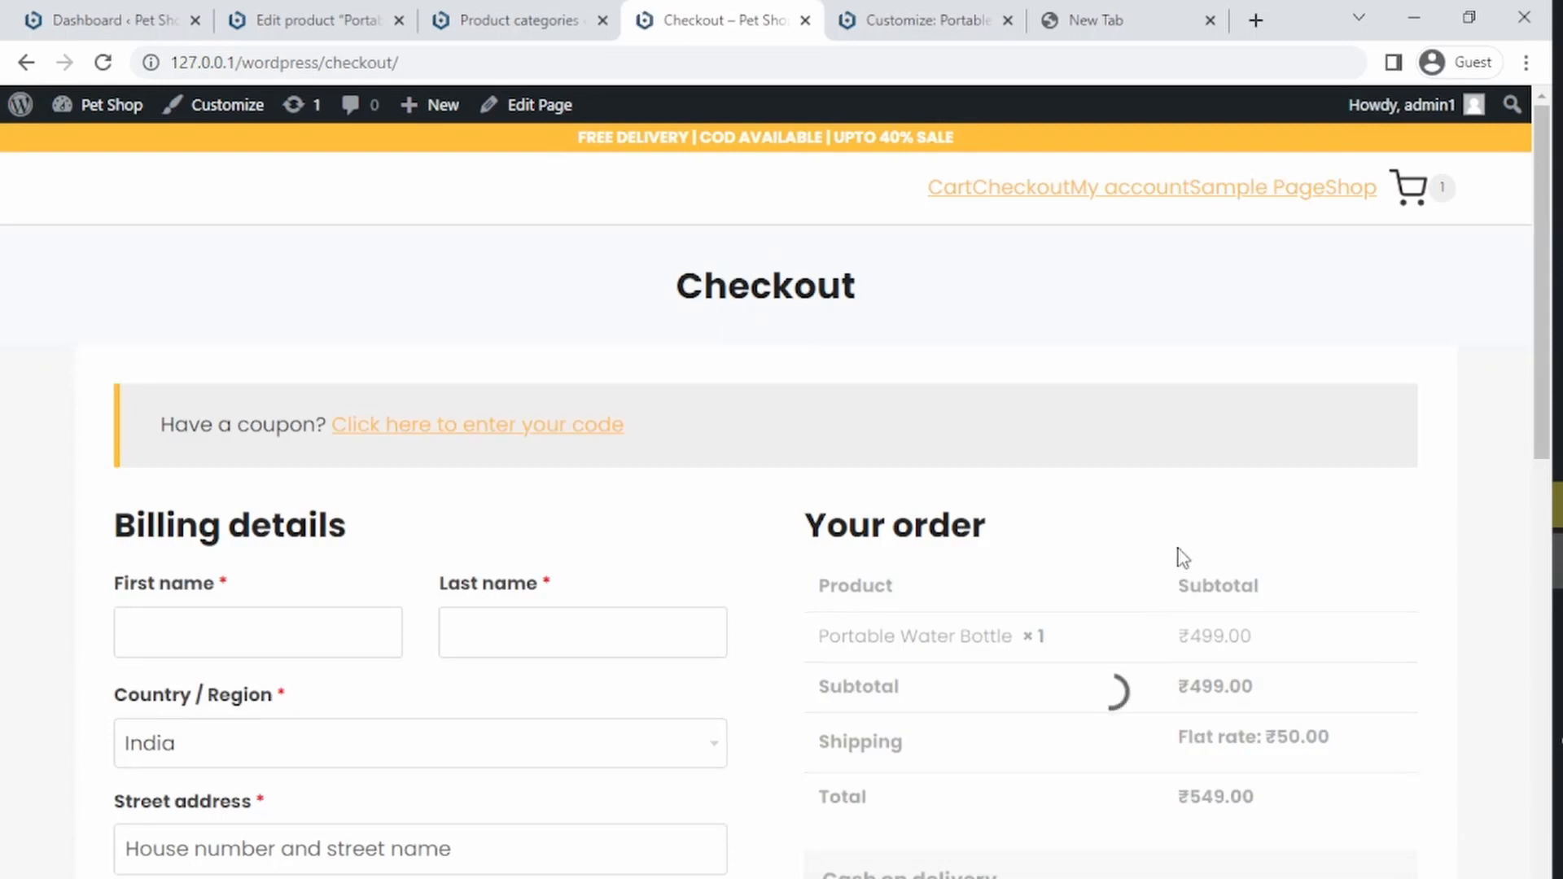
# Step: Review the checkout page's billing form and order summary, then return to the dashboard tab
pyautogui.moveTo(1538, 352); pyautogui.dragTo(1483, 393)
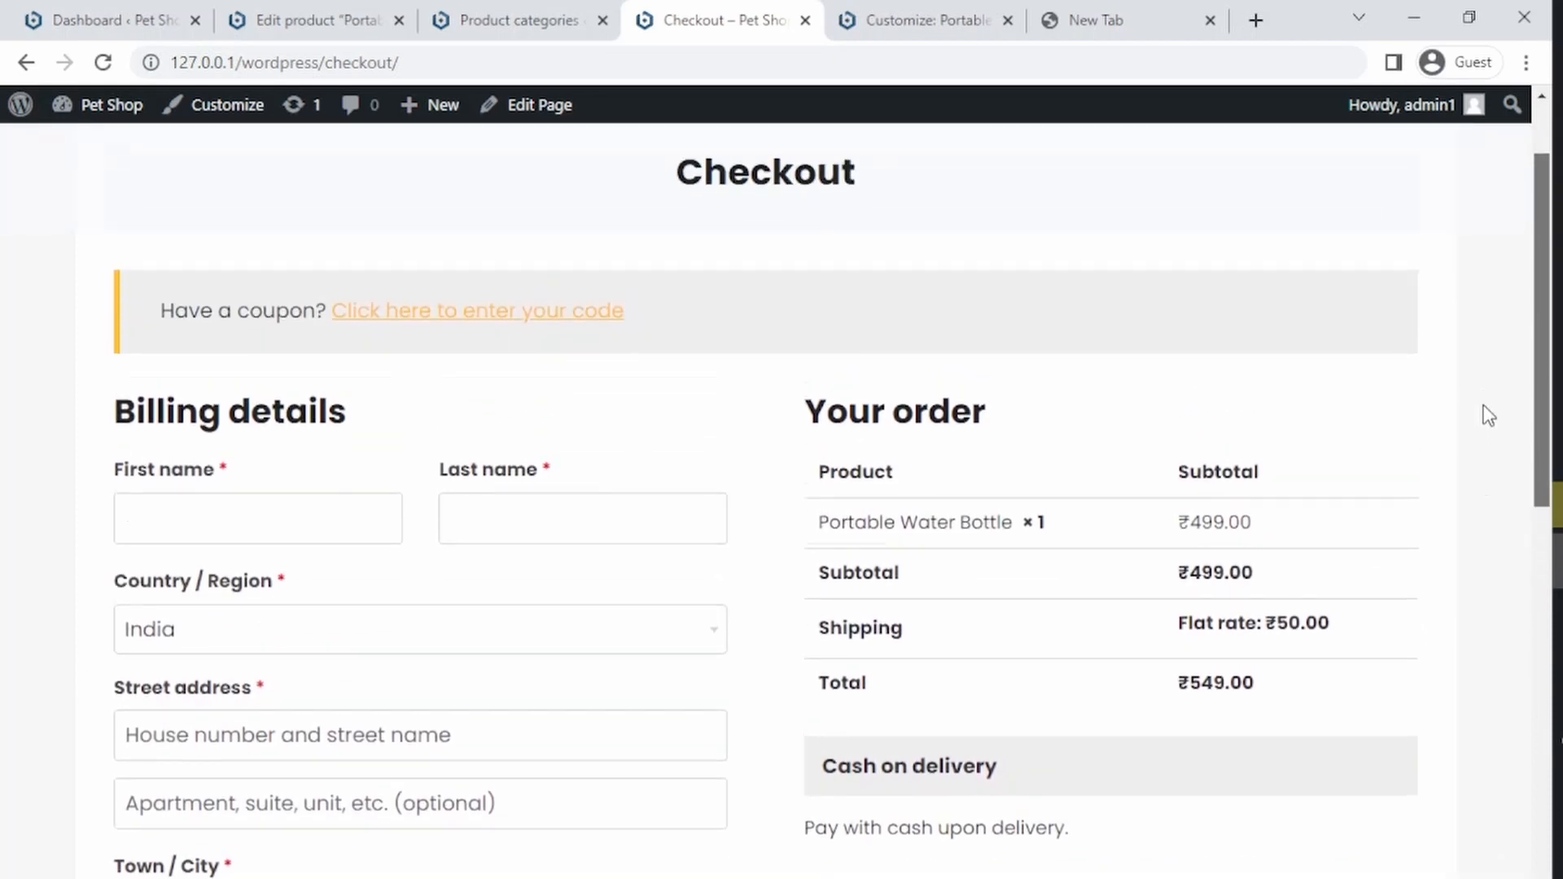
pyautogui.scroll(-3, 1046, 534)
pyautogui.moveTo(1050, 542); pyautogui.dragTo(804, 550)
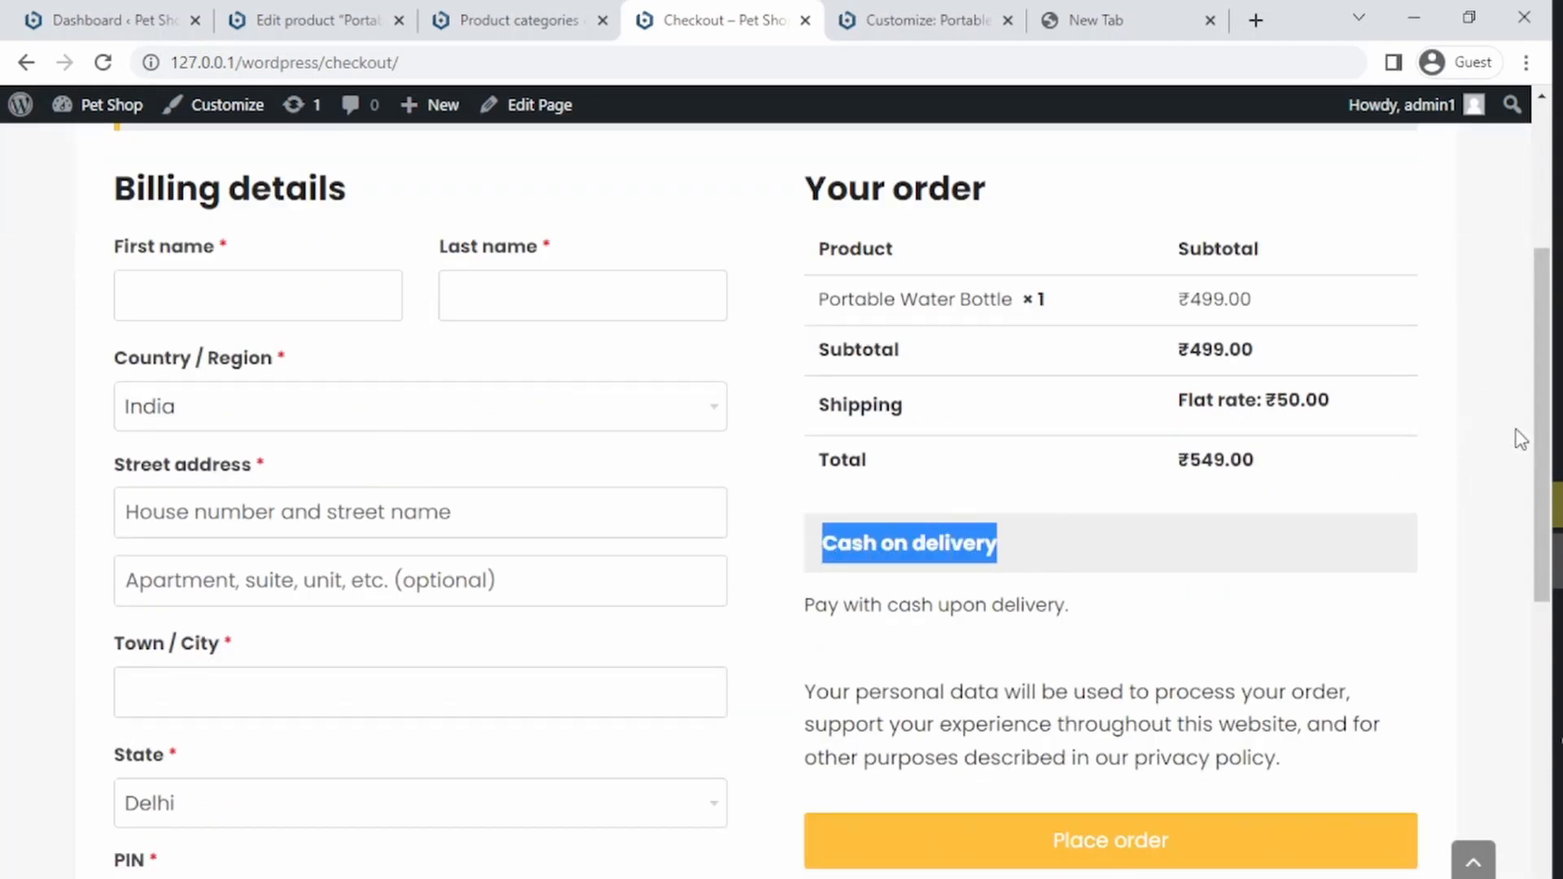
pyautogui.moveTo(1545, 439); pyautogui.dragTo(1517, 271)
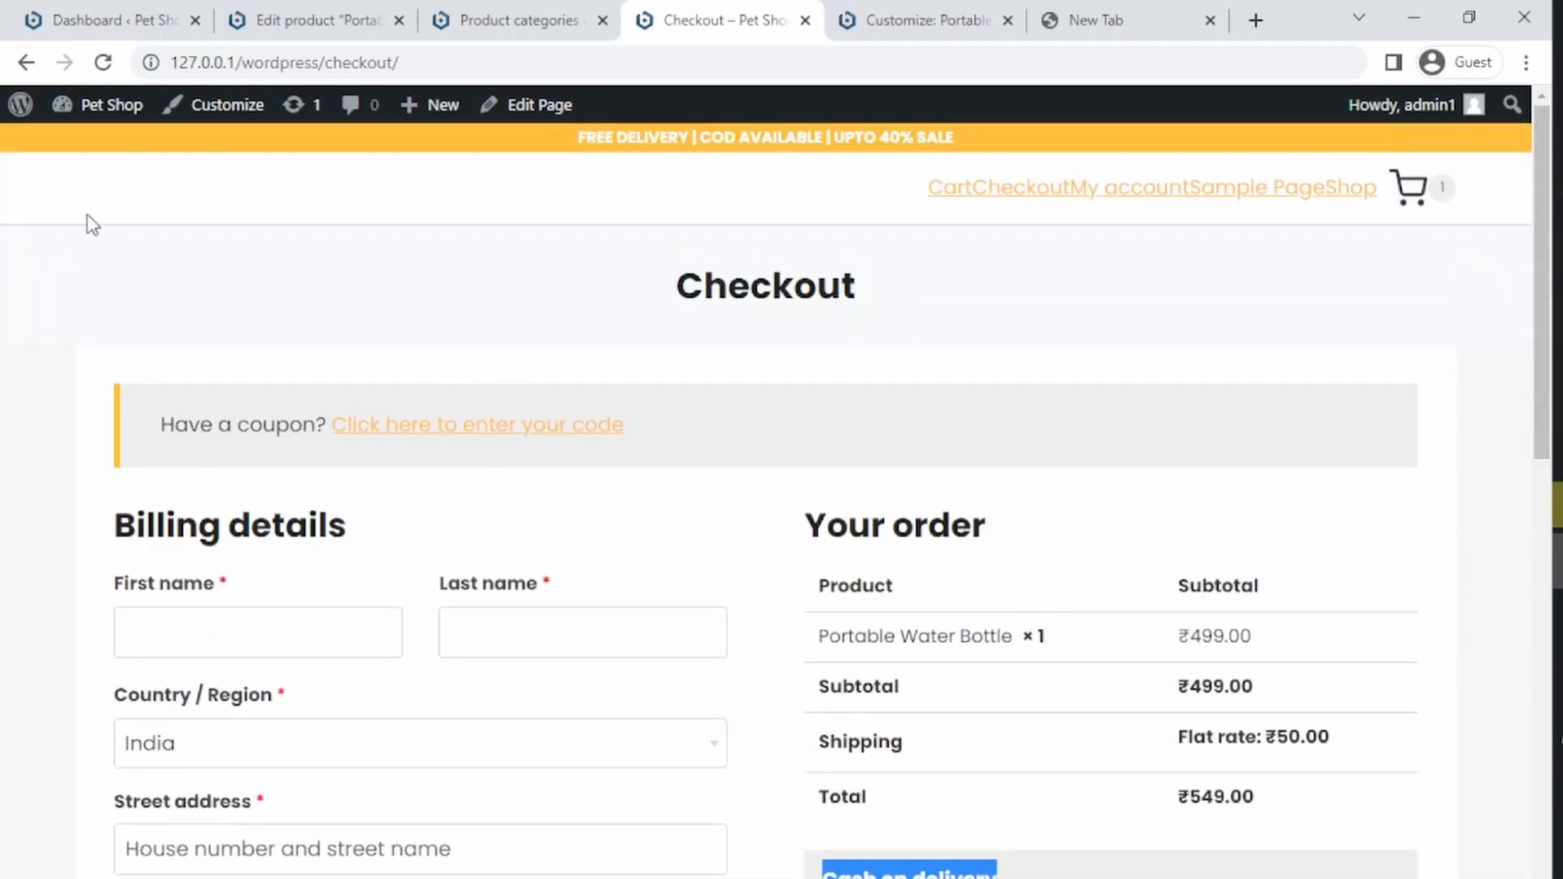
pyautogui.click(31, 23)
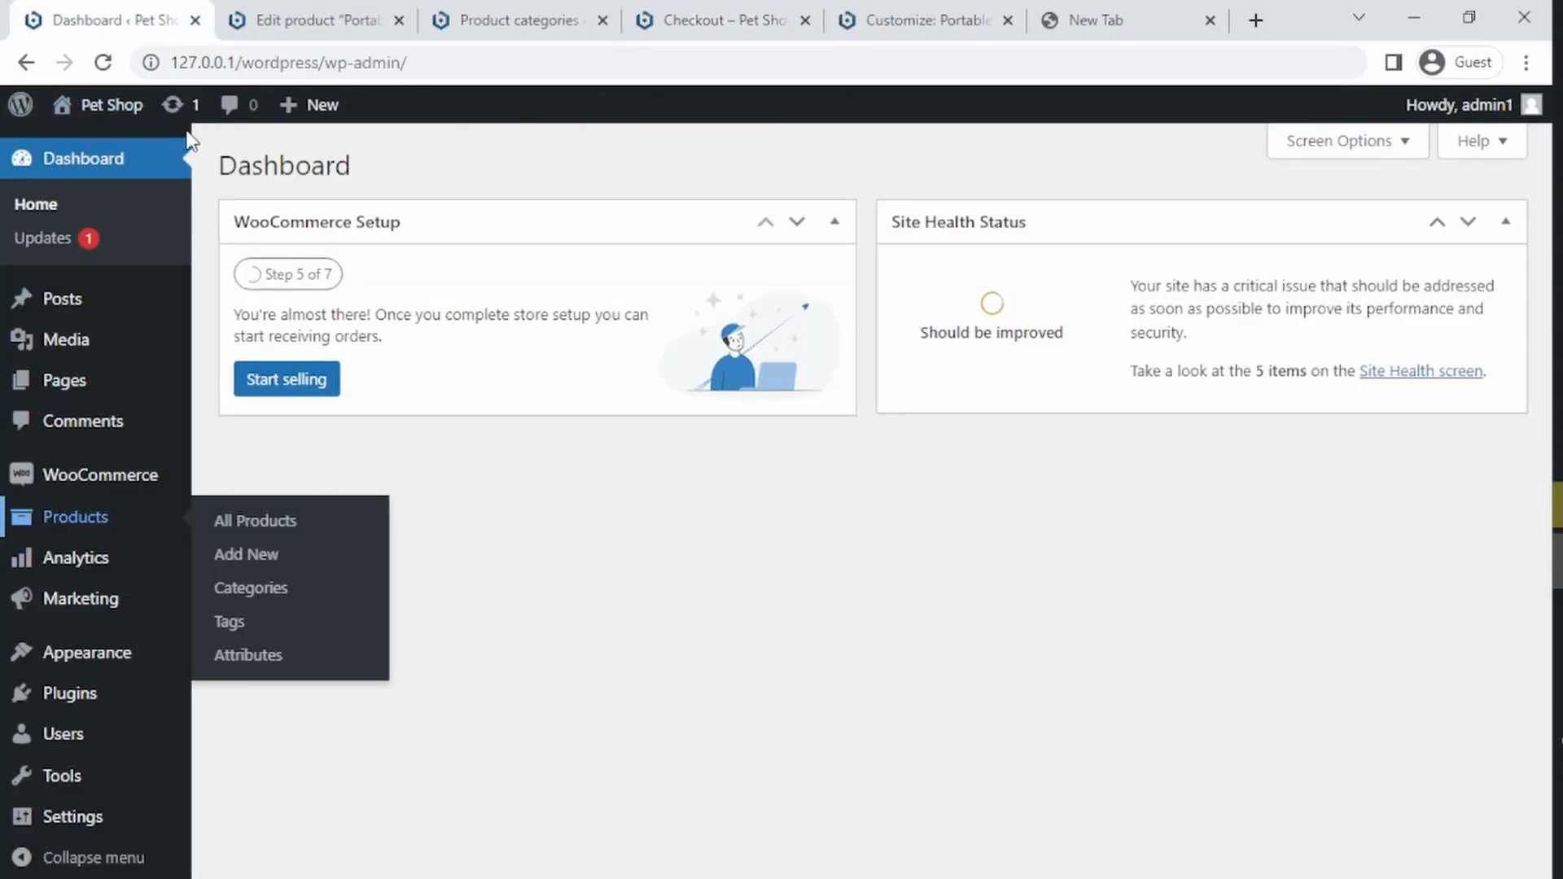
# Step: Reload the Portable Water Bottle product page in the checkout tab to check its category label
pyautogui.click(733, 20)
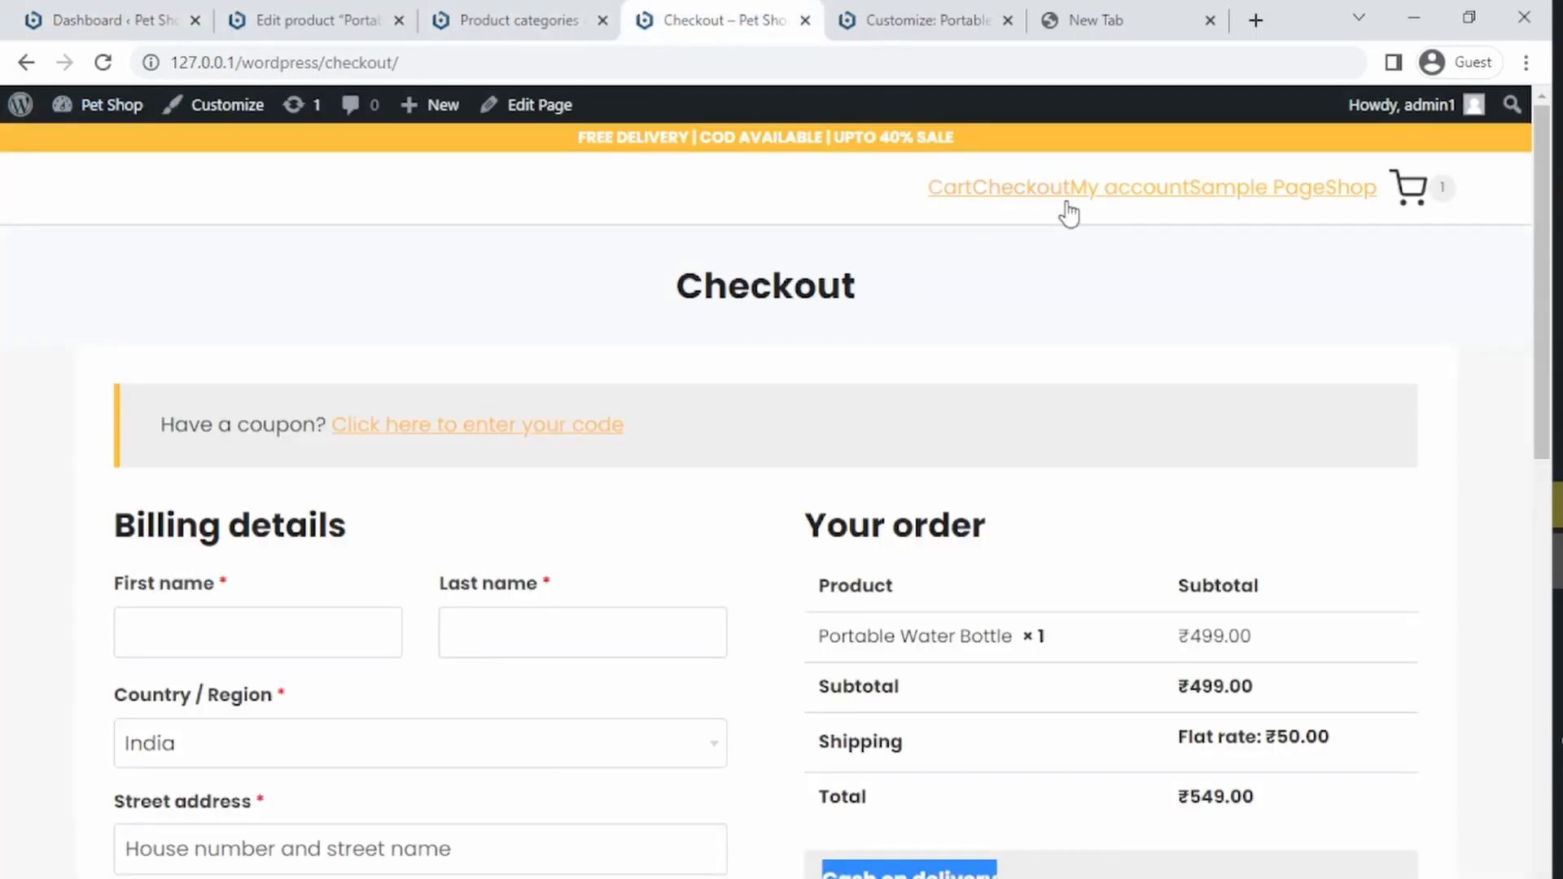
pyautogui.click(26, 63)
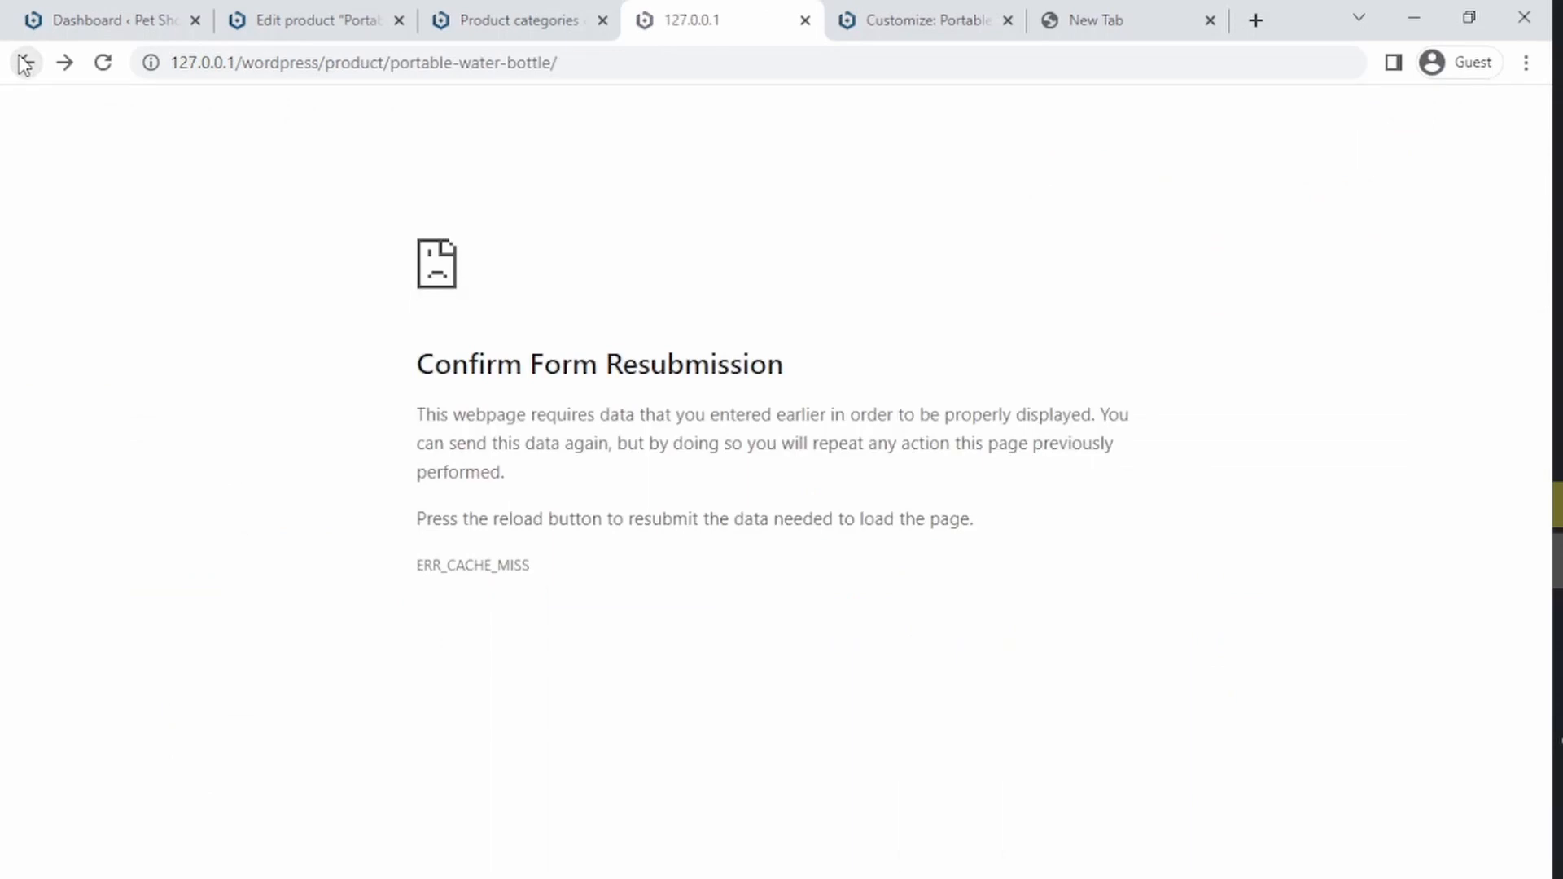
pyautogui.click(673, 50)
pyautogui.press('Return')
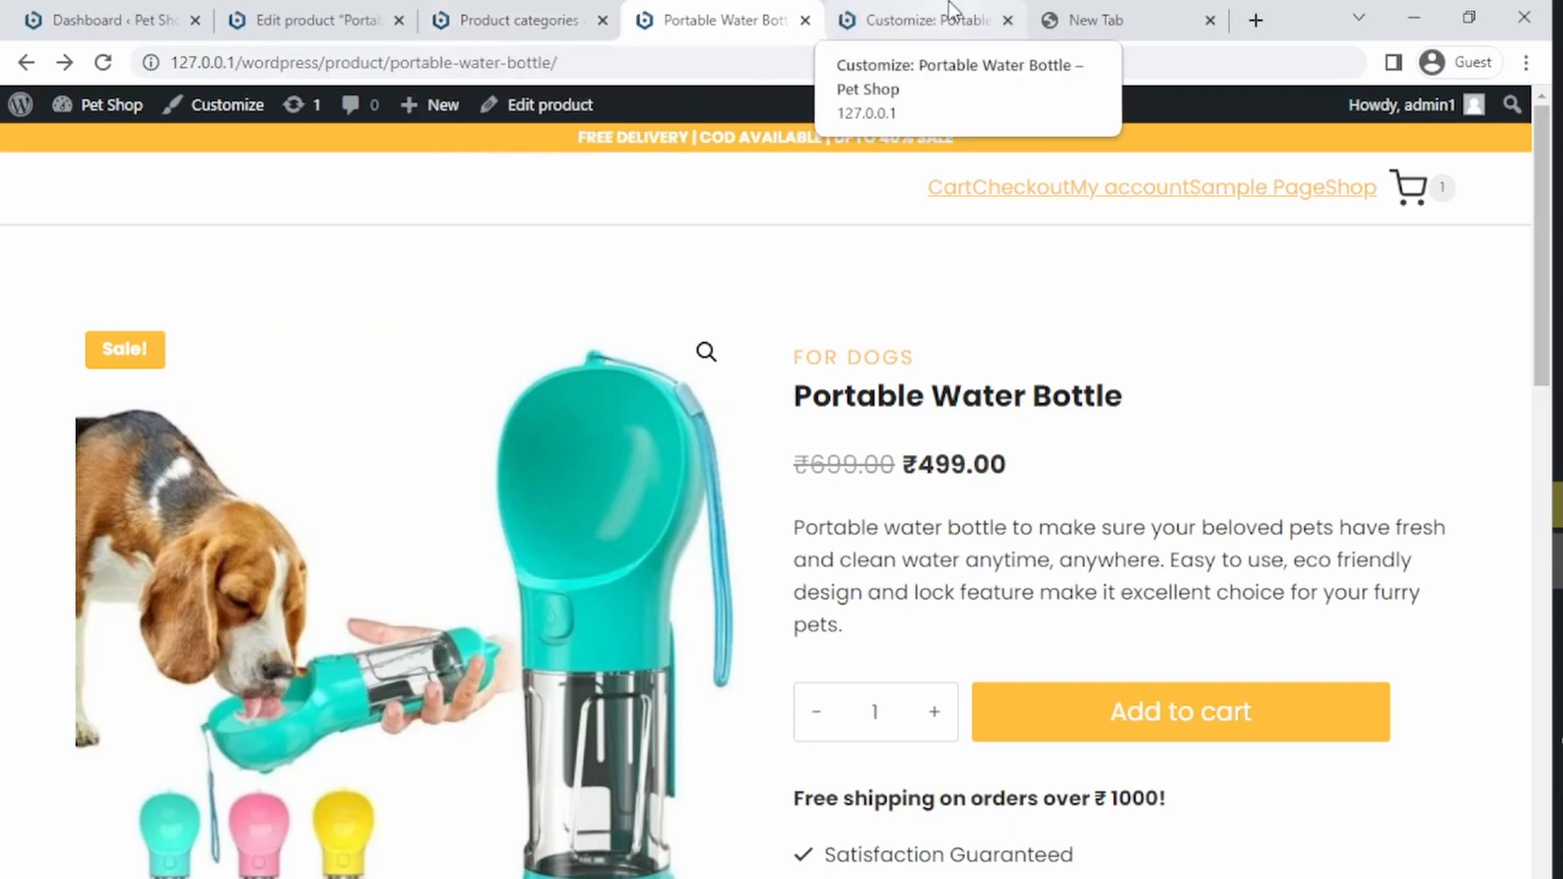
# Step: Hide the Category element in the single product layout customizer and publish the change
pyautogui.click(899, 17)
pyautogui.moveTo(339, 306); pyautogui.dragTo(316, 544)
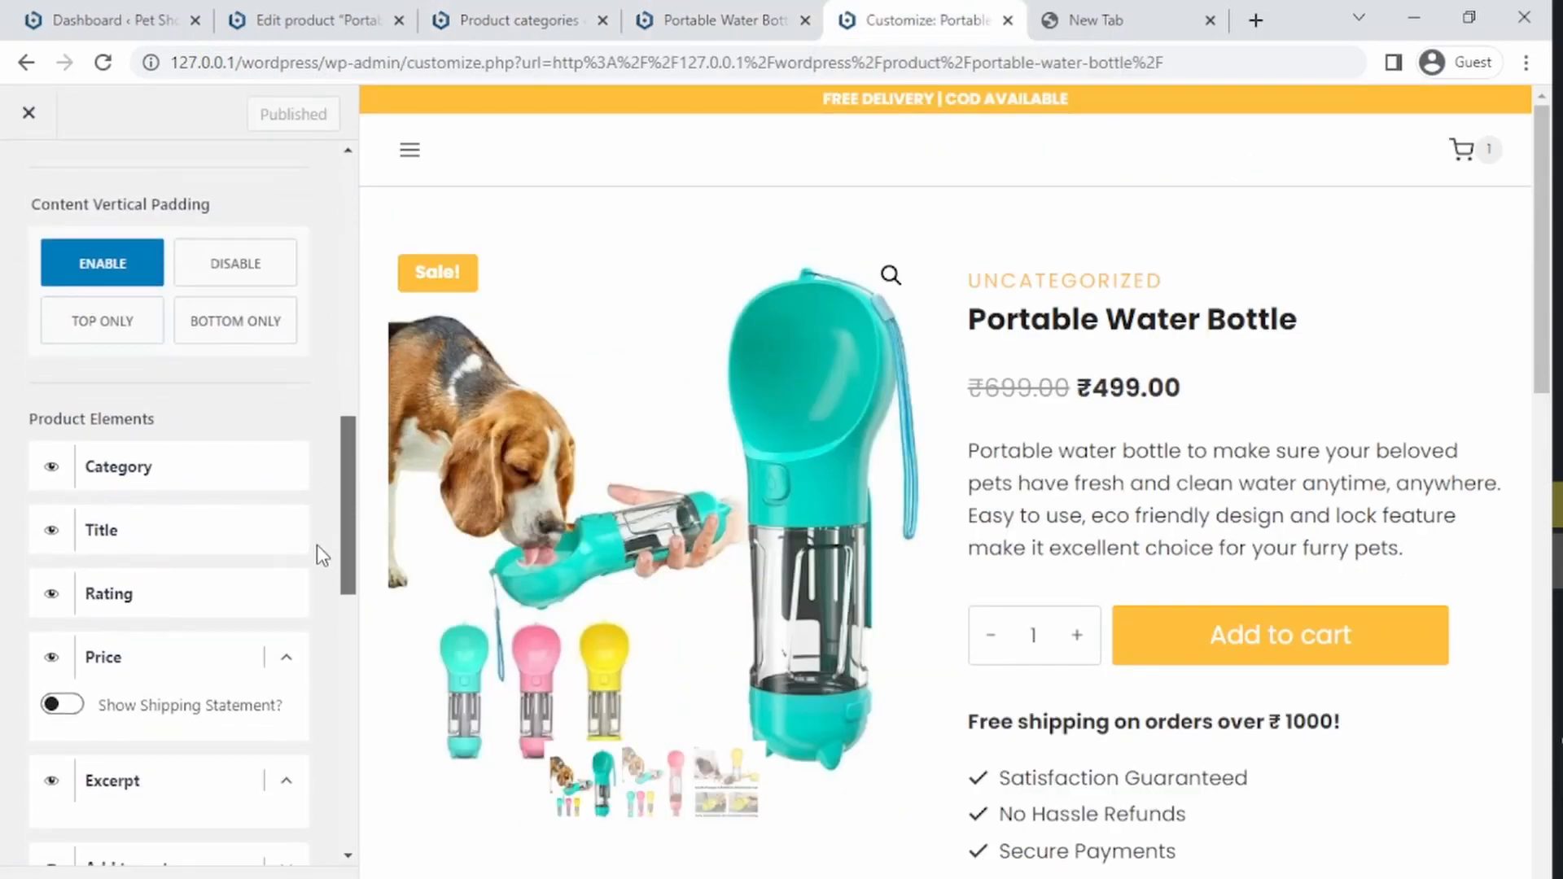
pyautogui.click(51, 469)
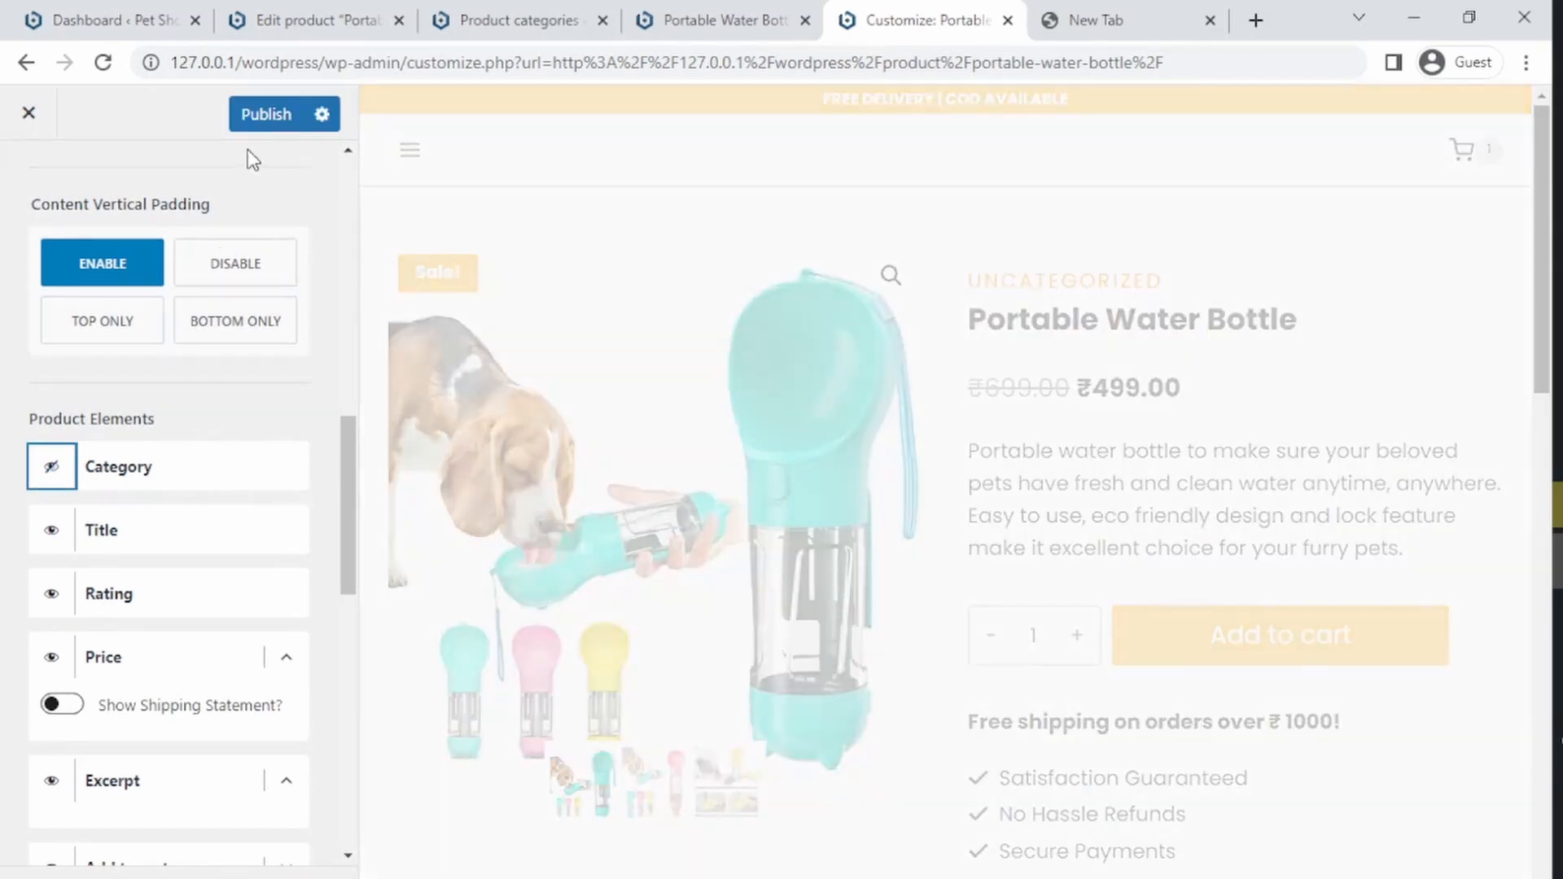
pyautogui.click(256, 126)
# Step: Try switching the water bottle to a Variable product, then revert it to a Simple product and update
pyautogui.click(316, 28)
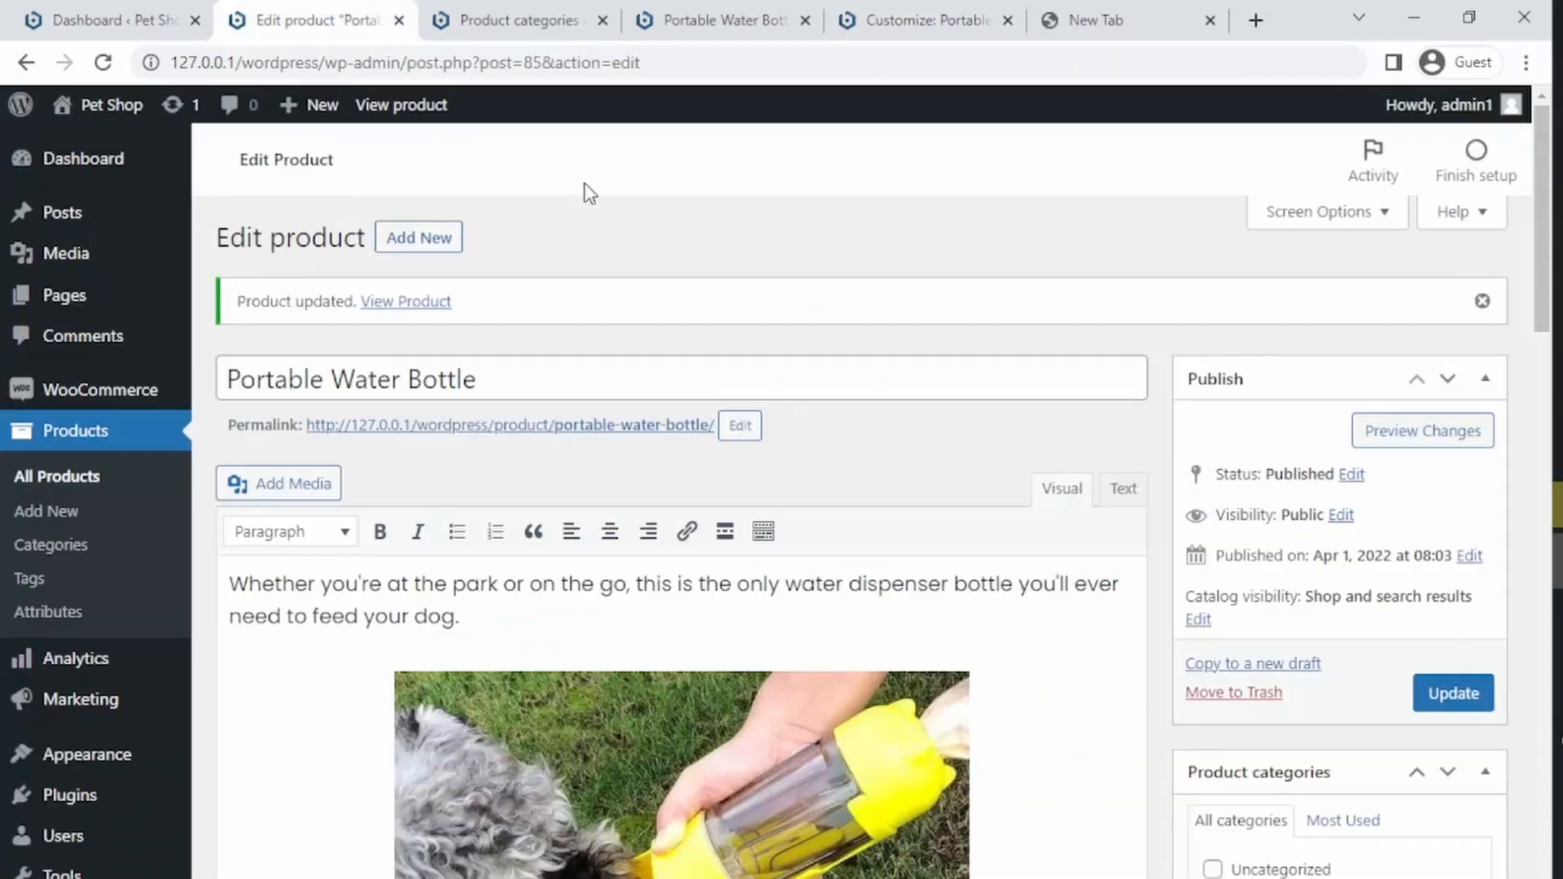
pyautogui.moveTo(1541, 241); pyautogui.dragTo(1528, 651)
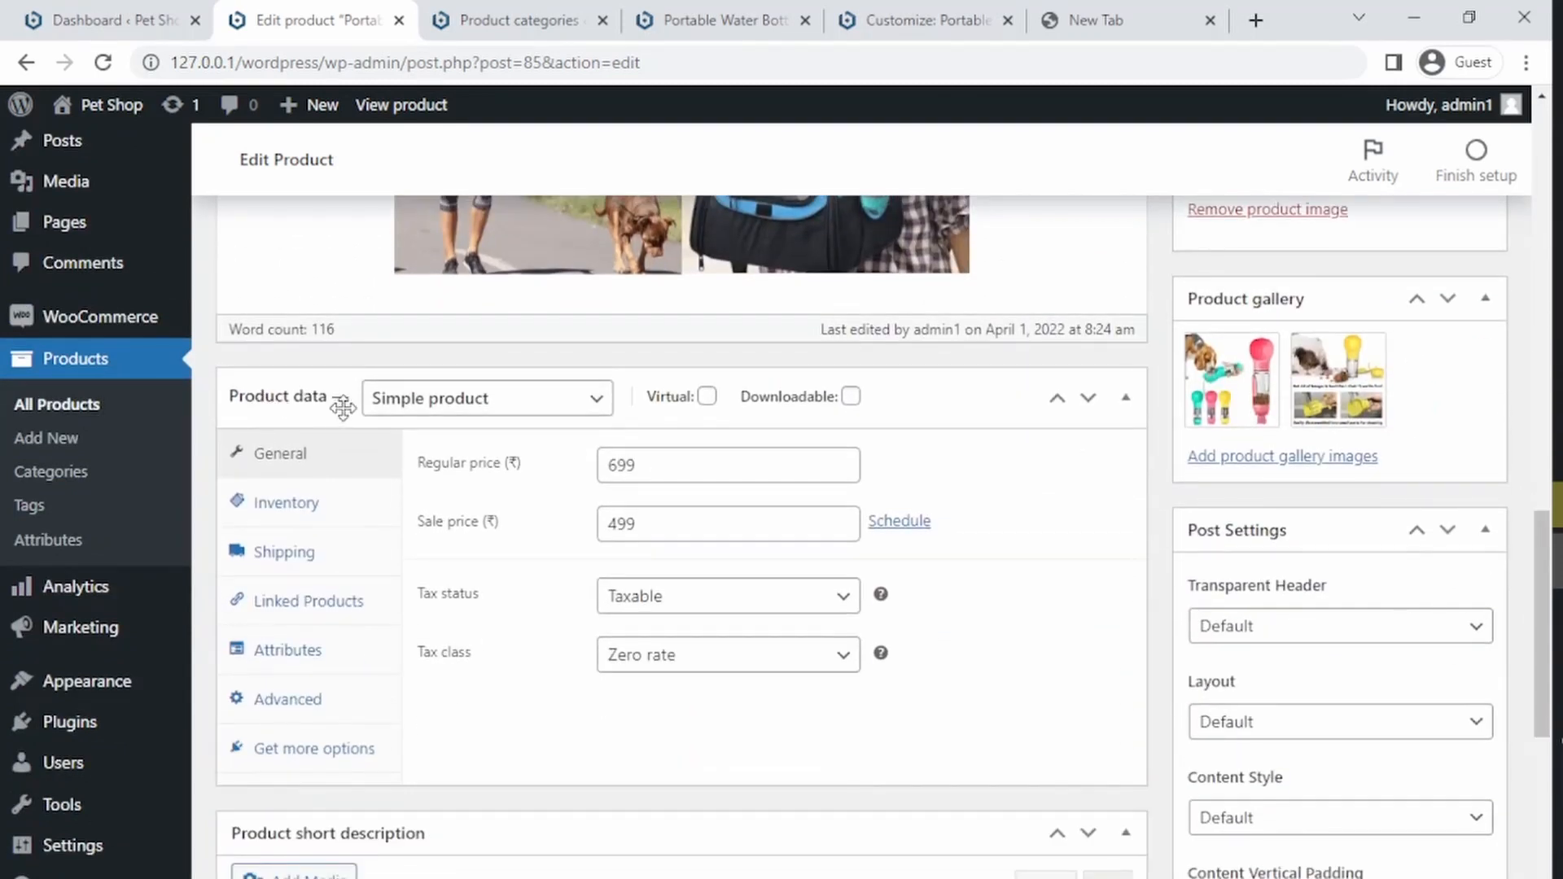
pyautogui.click(413, 402)
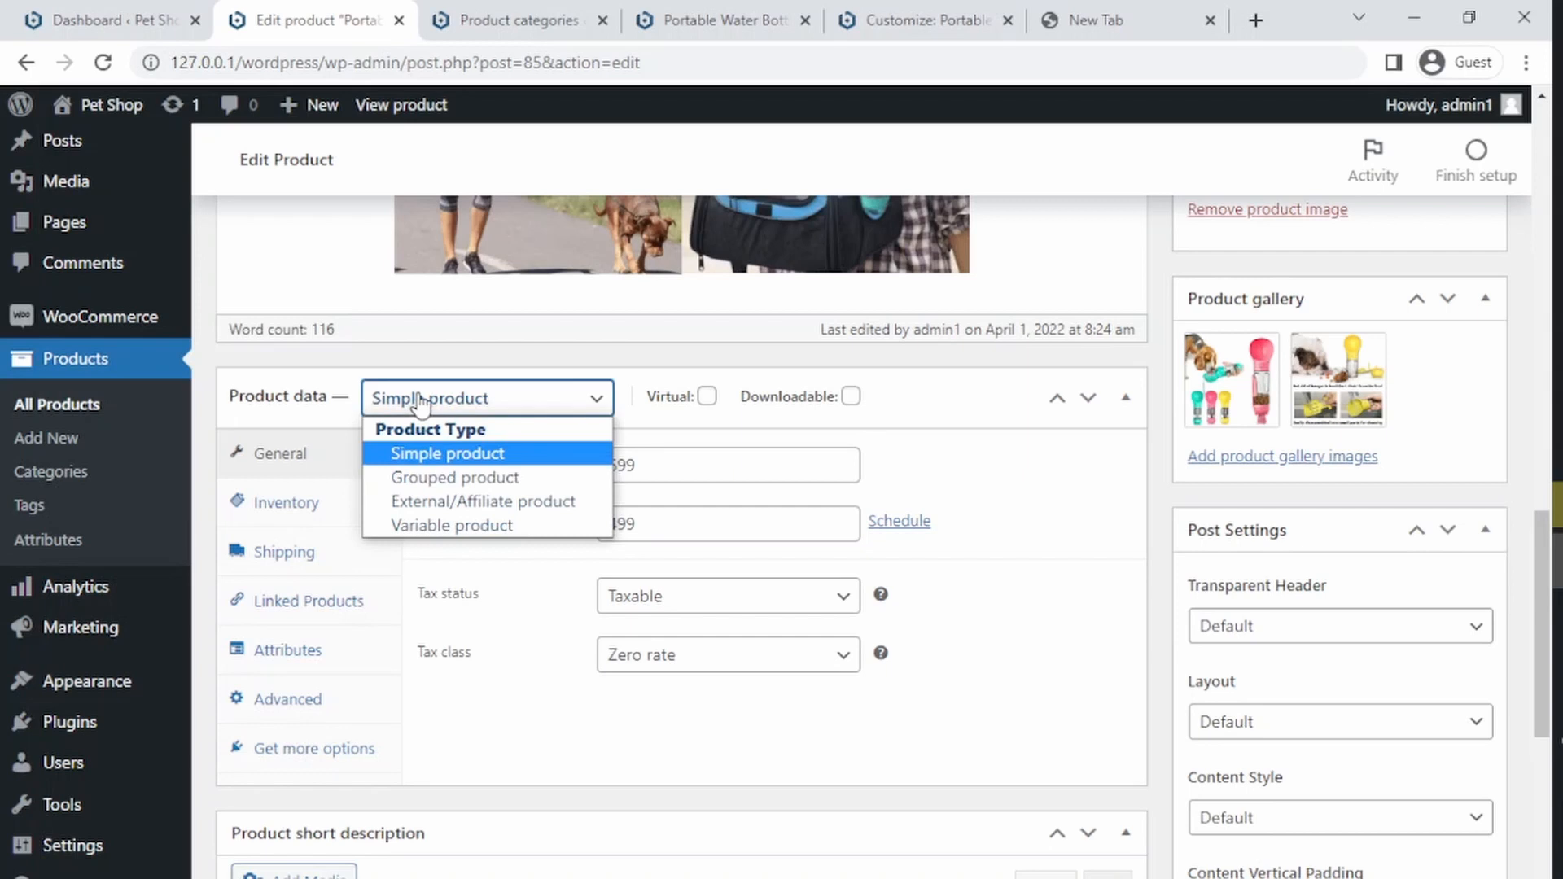
pyautogui.click(437, 528)
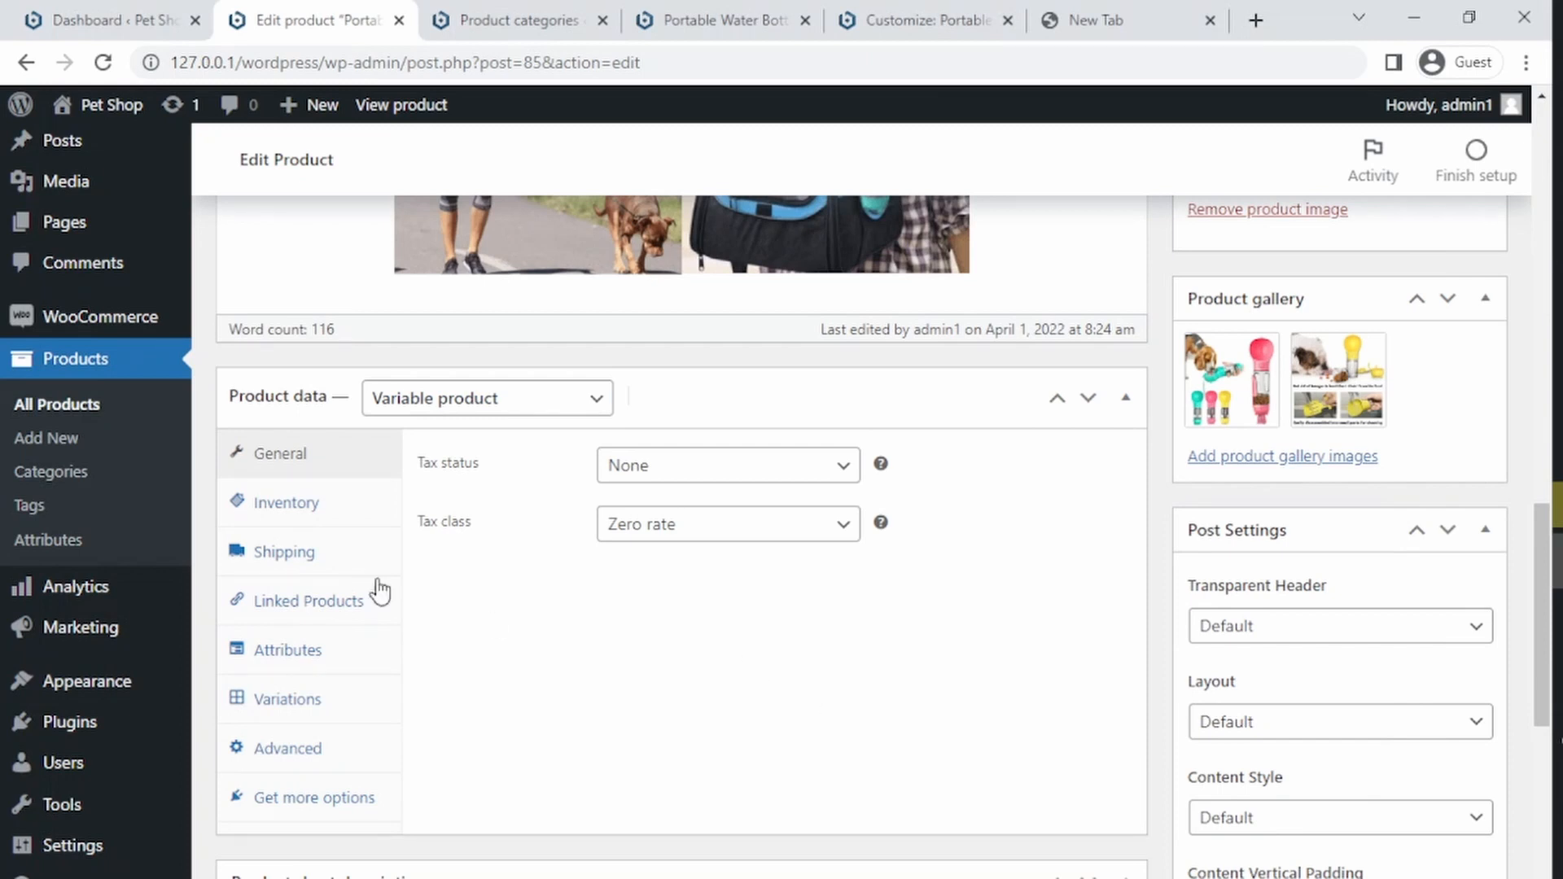
pyautogui.click(443, 399)
pyautogui.click(446, 453)
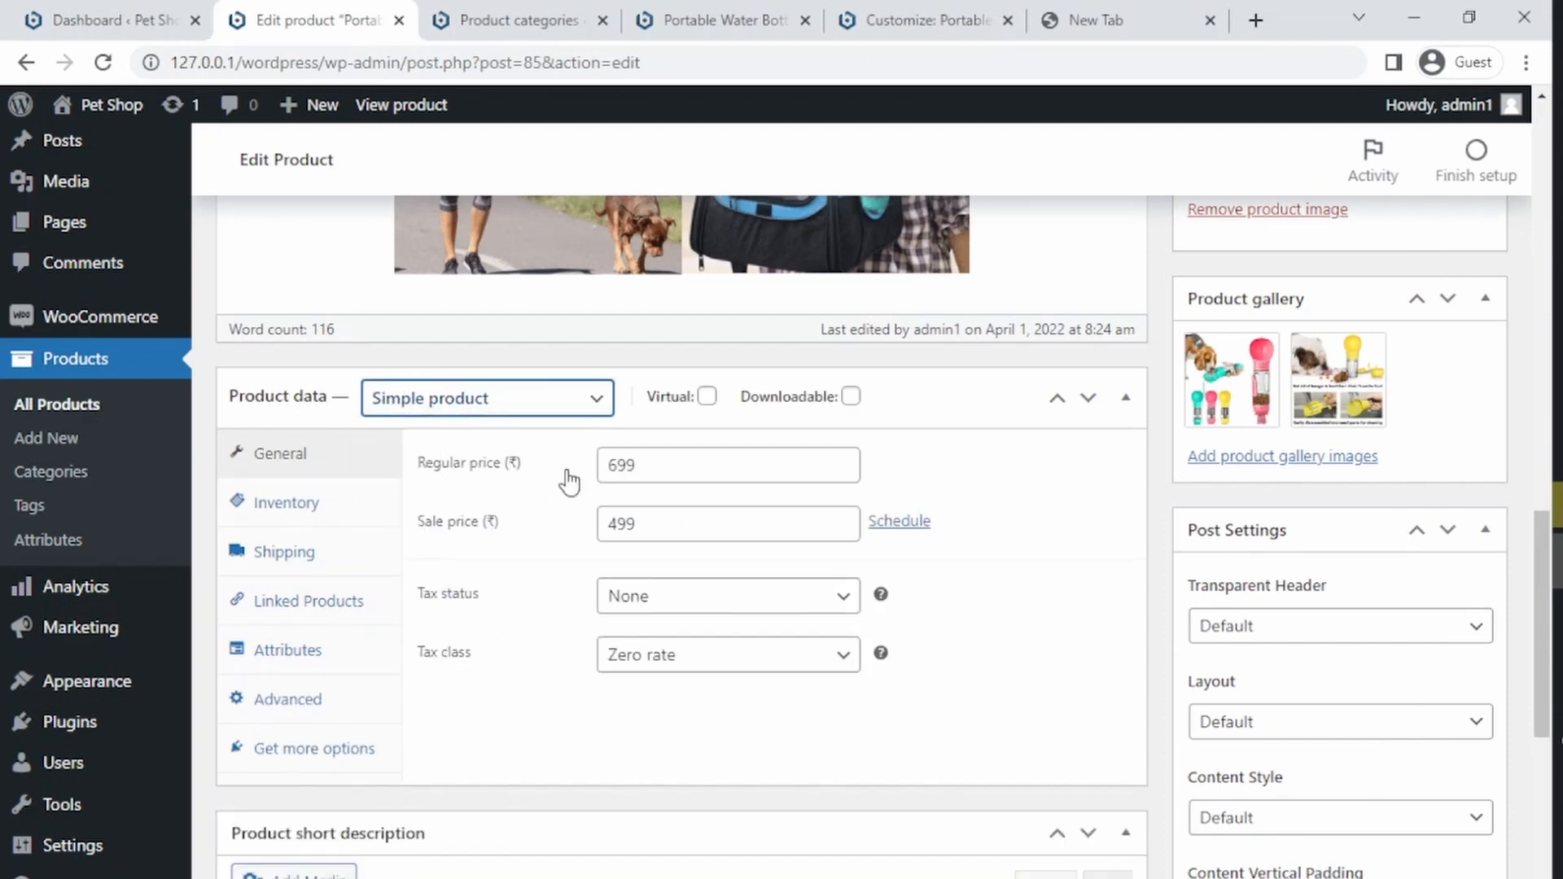
pyautogui.moveTo(1540, 559); pyautogui.dragTo(1529, 232)
pyautogui.click(1475, 410)
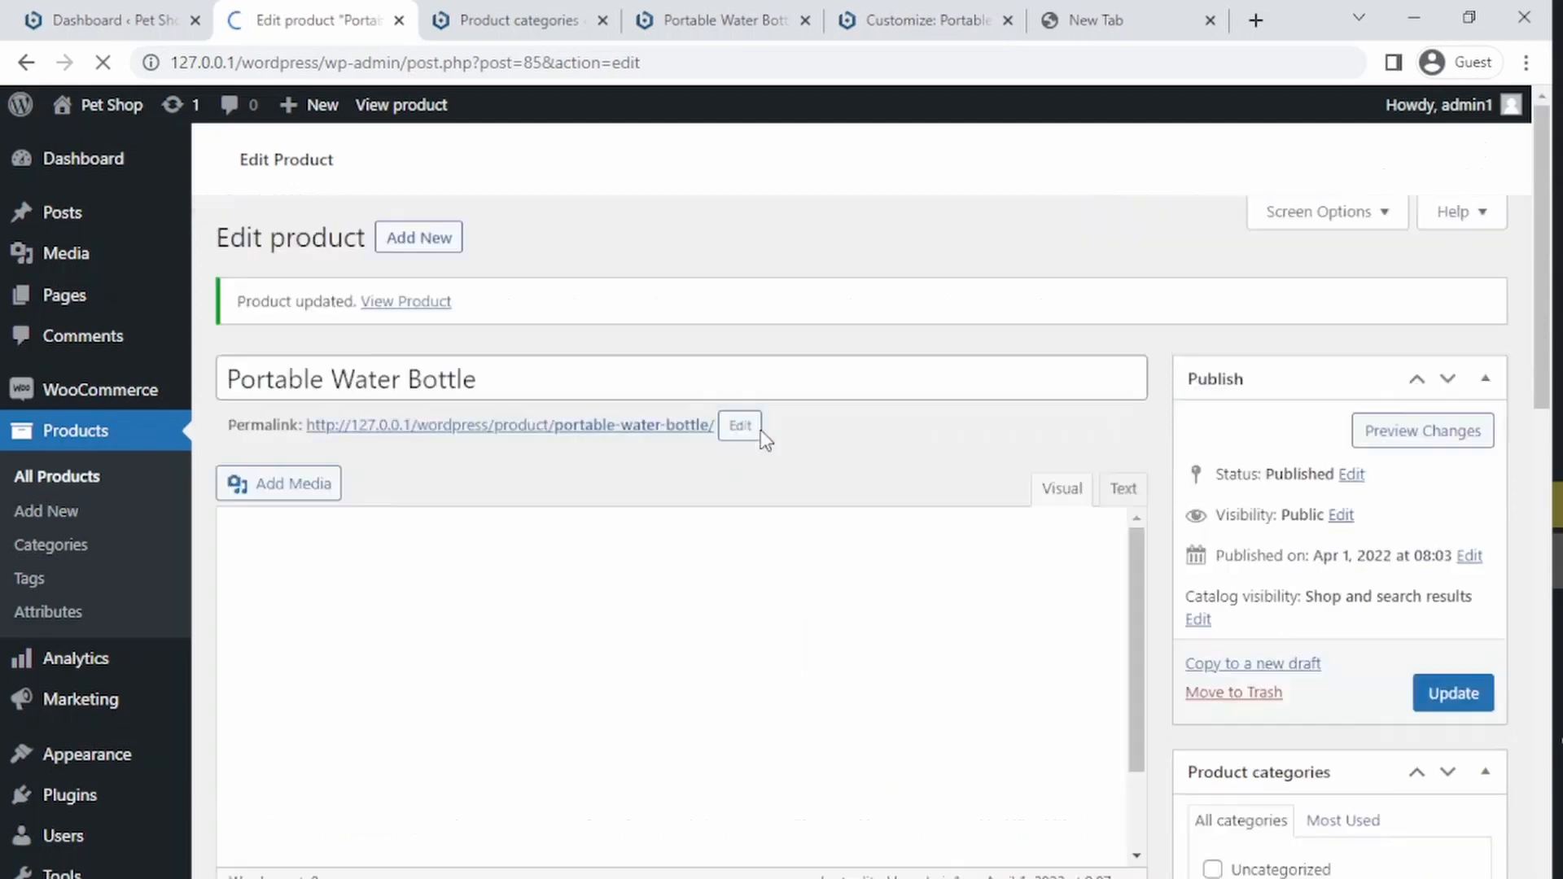
# Step: Duplicate the Portable Water Bottle product and rename the copy to Water Bottle
pyautogui.click(30, 482)
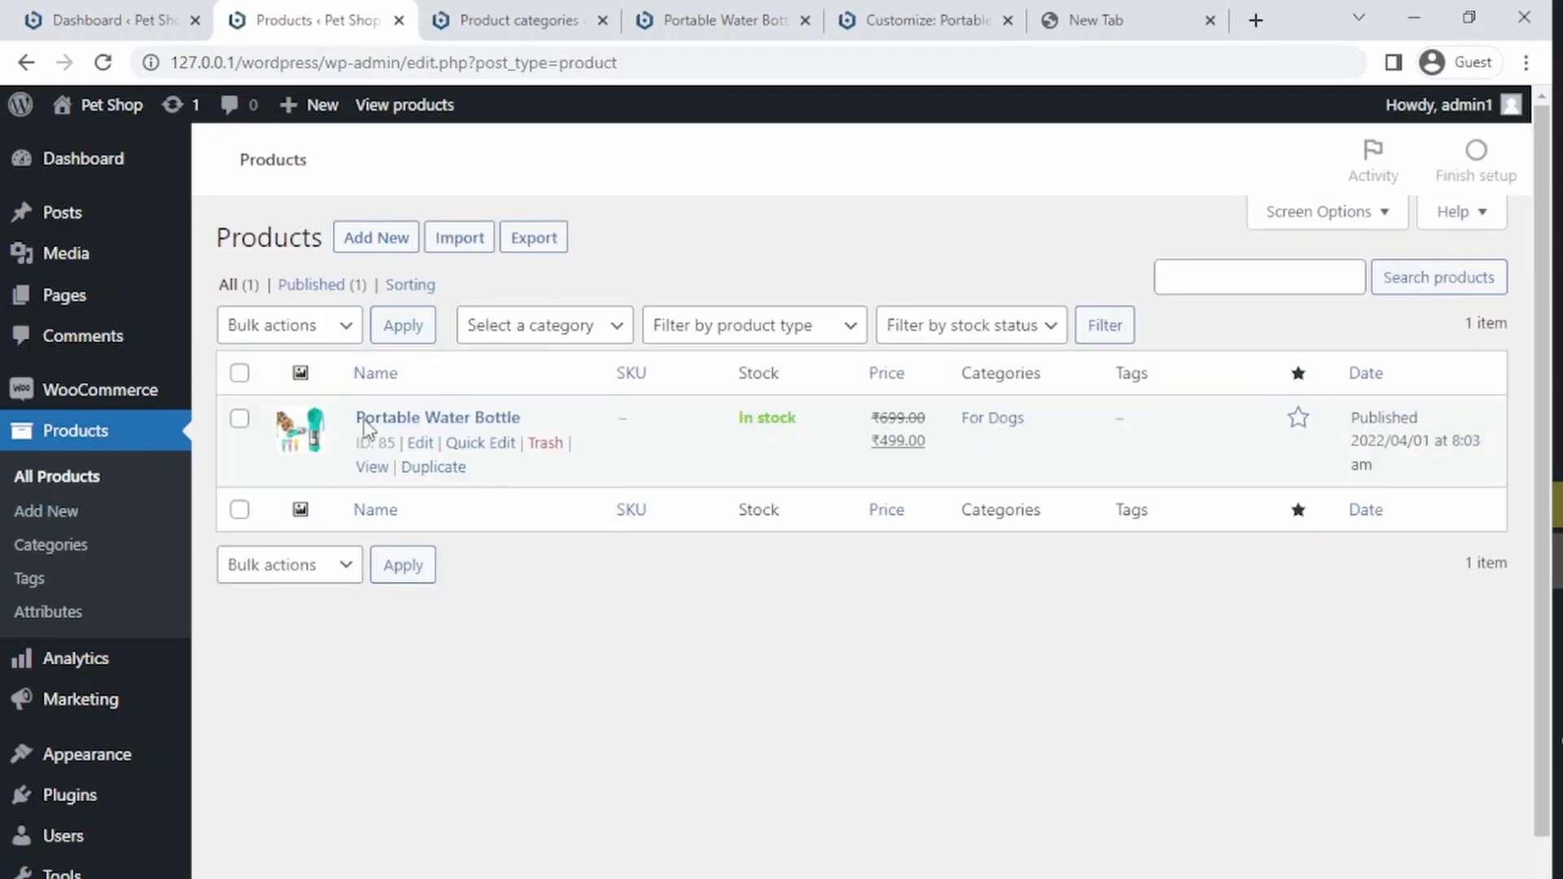
pyautogui.click(436, 477)
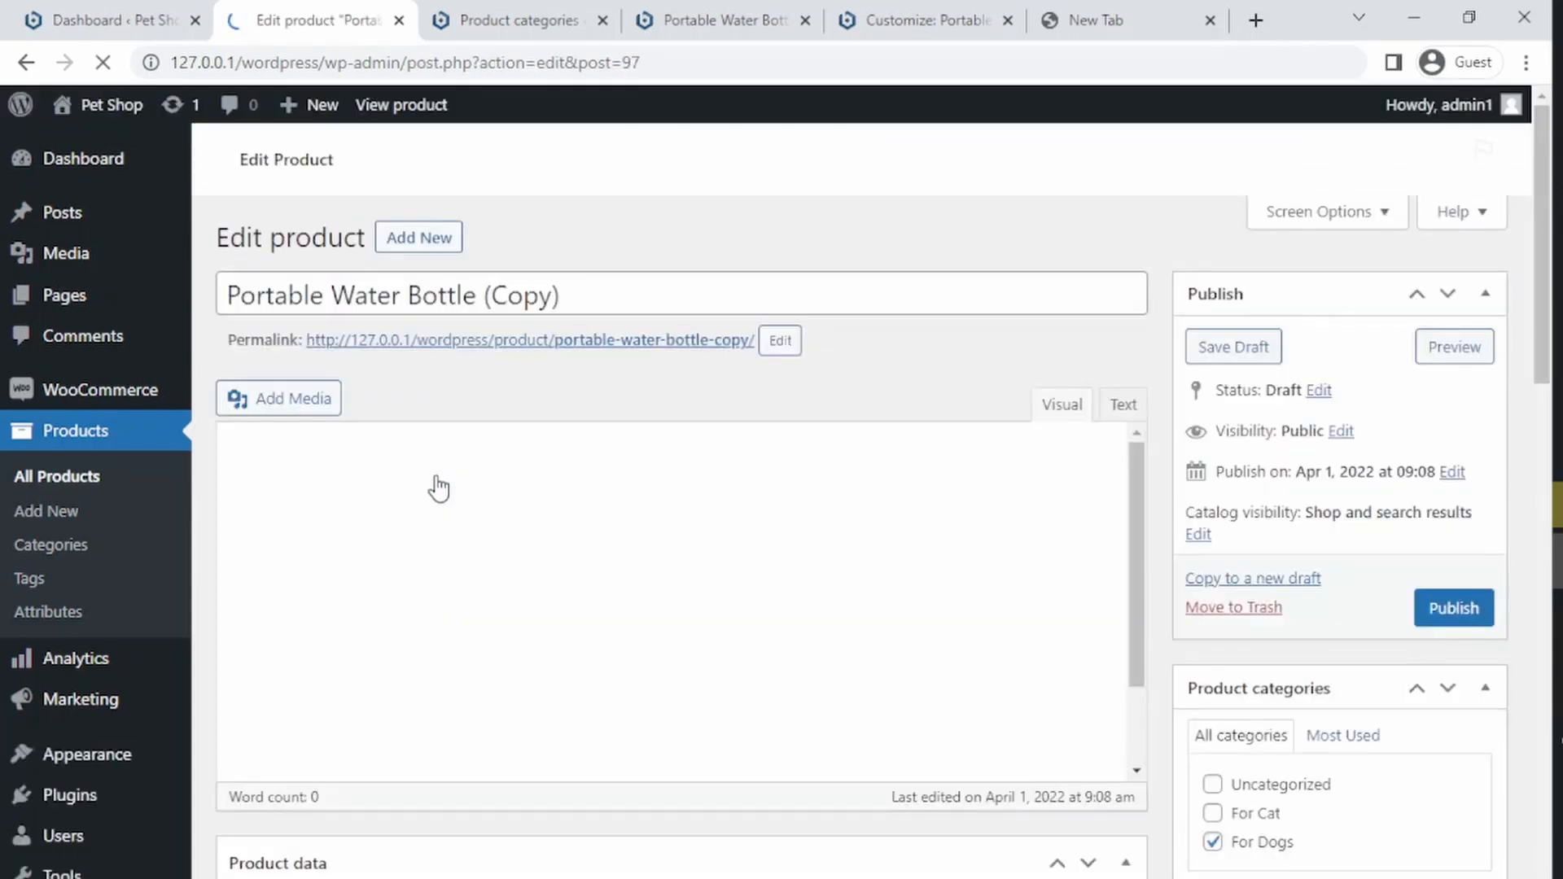
pyautogui.doubleClick(574, 300)
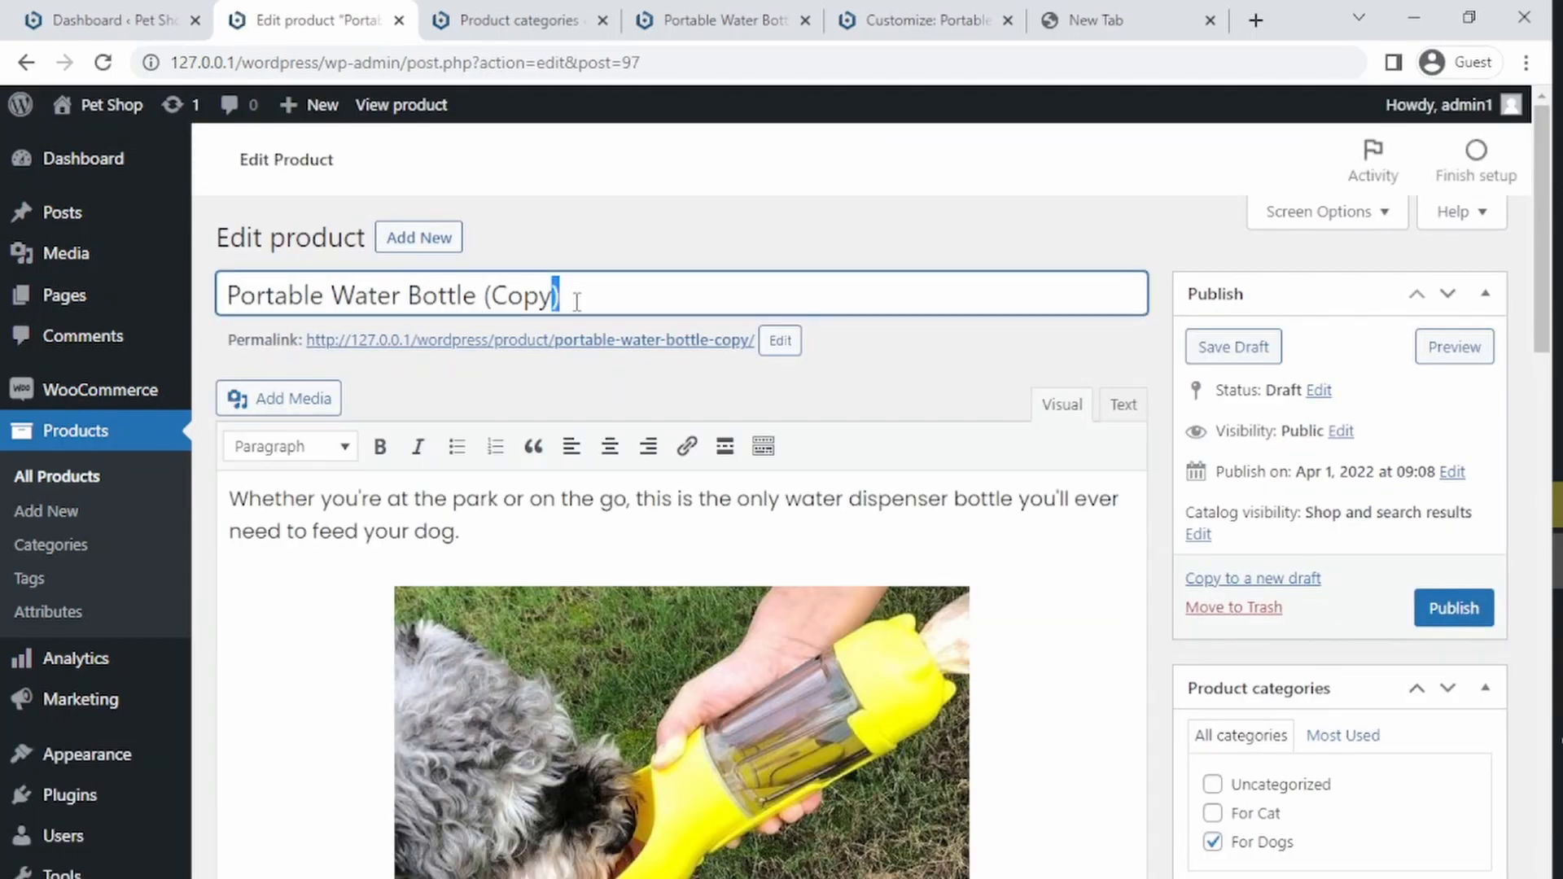
pyautogui.press('BackSpace')
pyautogui.press('BackSpace')
pyautogui.press('BackSpace')
pyautogui.press('BackSpace')
pyautogui.press('BackSpace')
pyautogui.press('BackSpace')
pyautogui.press('BackSpace')
pyautogui.press('BackSpace')
pyautogui.press('BackSpace')
pyautogui.press('BackSpace')
pyautogui.press('BackSpace')
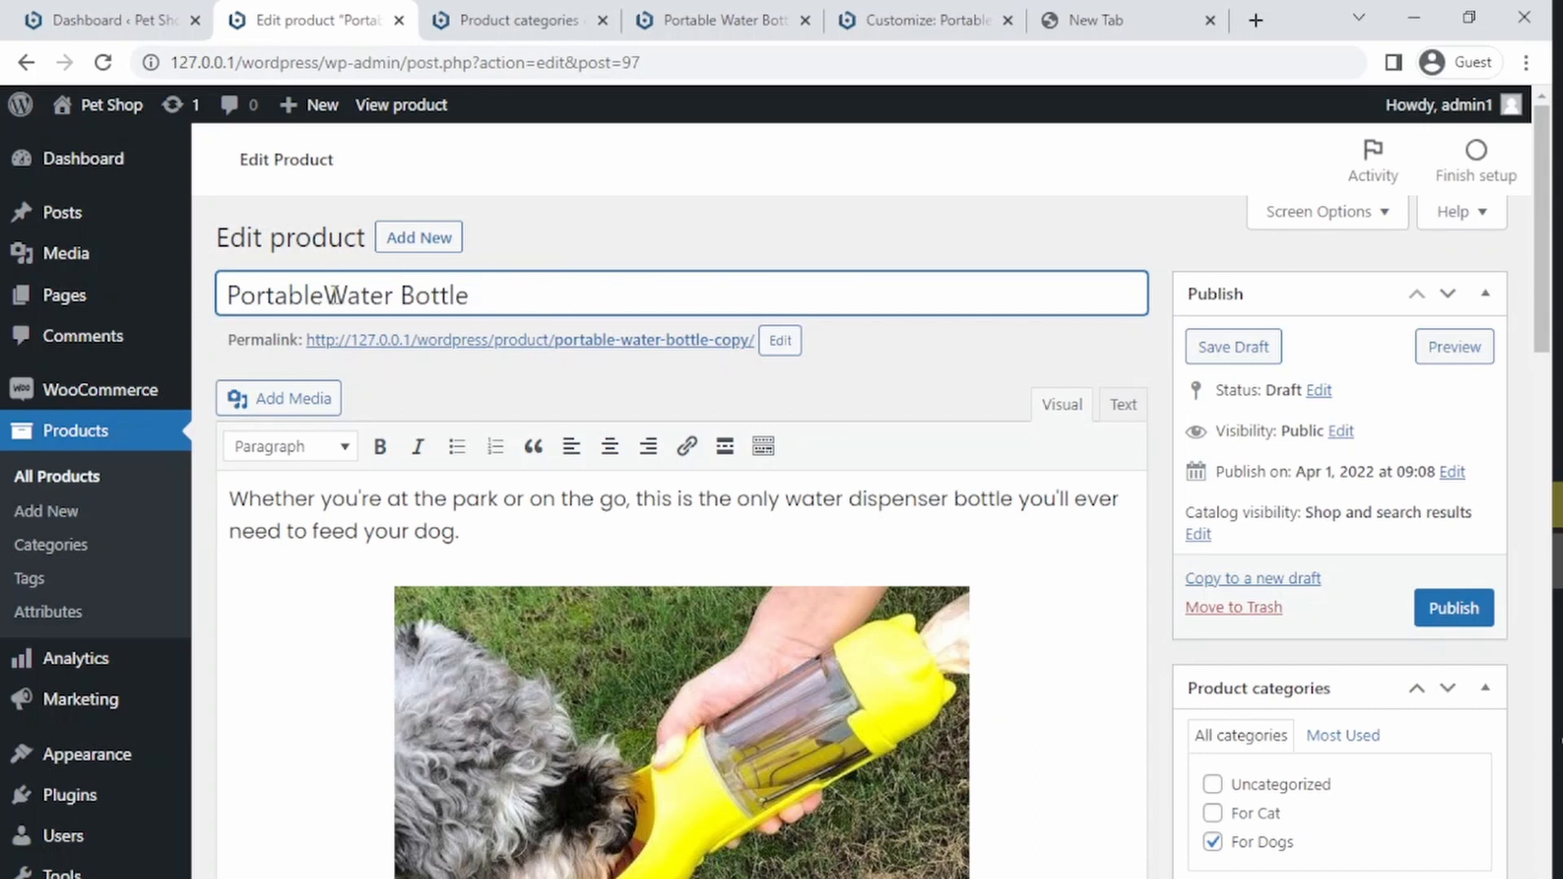
pyautogui.click(706, 374)
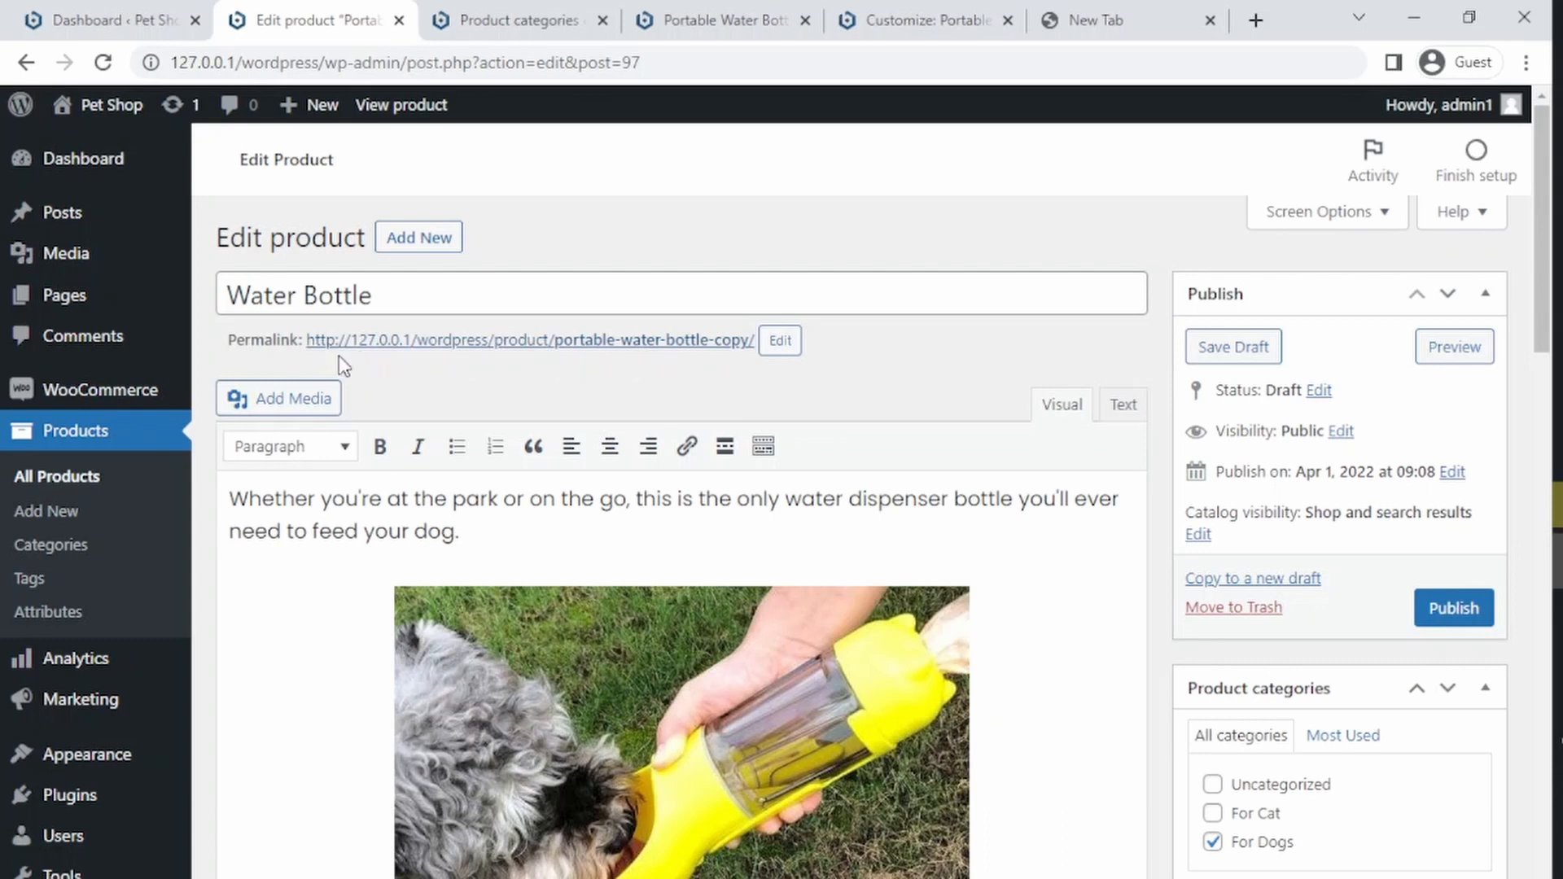
# Step: Edit the copy's permalink slug to water-bottle-copy
pyautogui.click(780, 341)
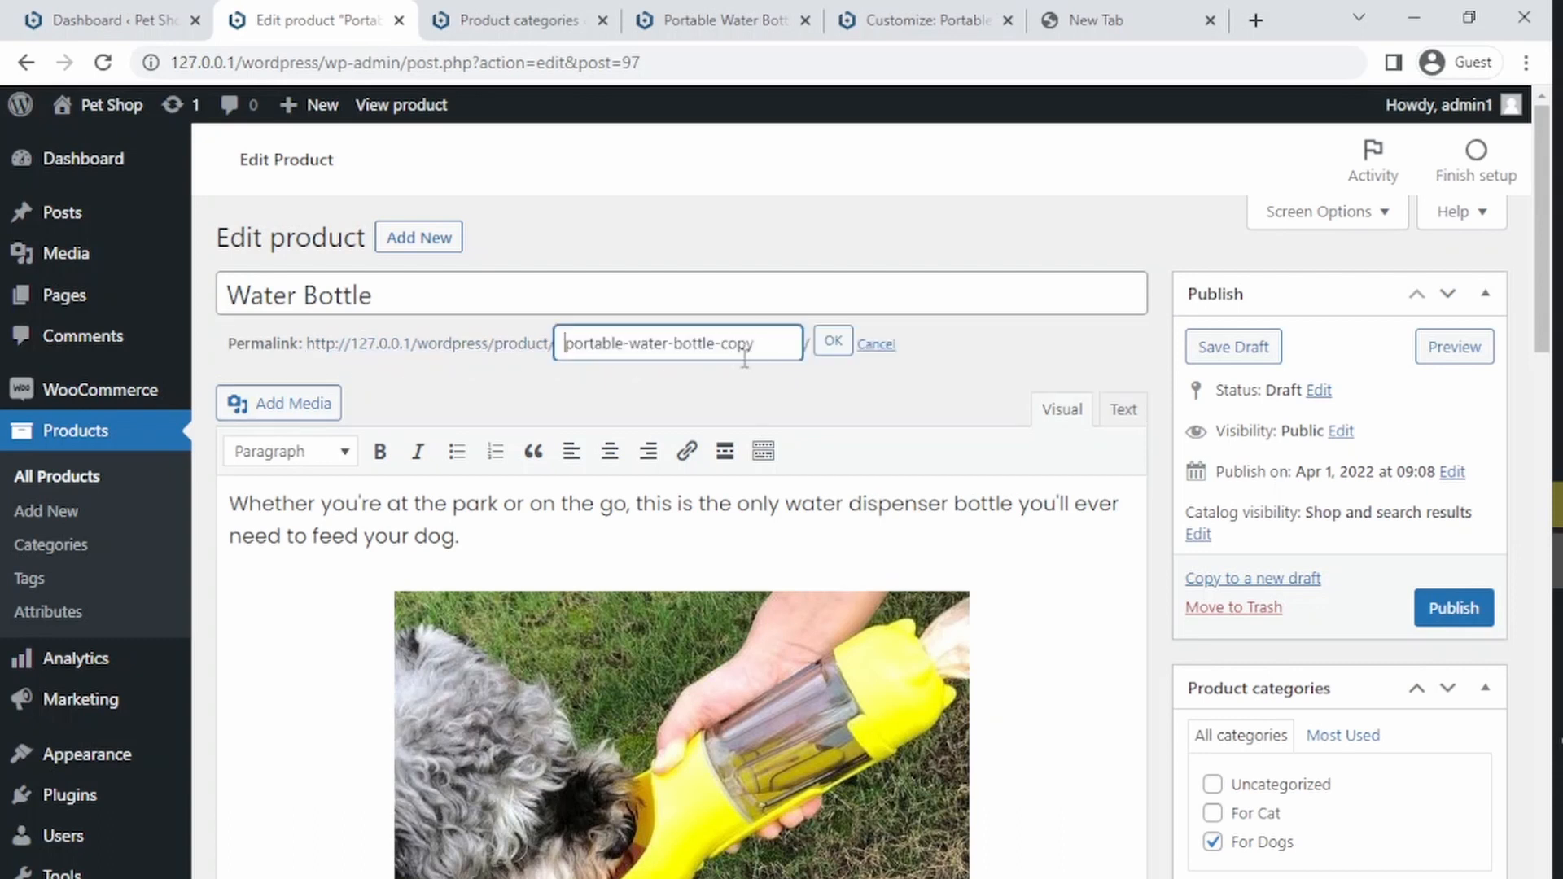
pyautogui.doubleClick(586, 345)
pyautogui.press('Delete')
pyautogui.press('Delete')
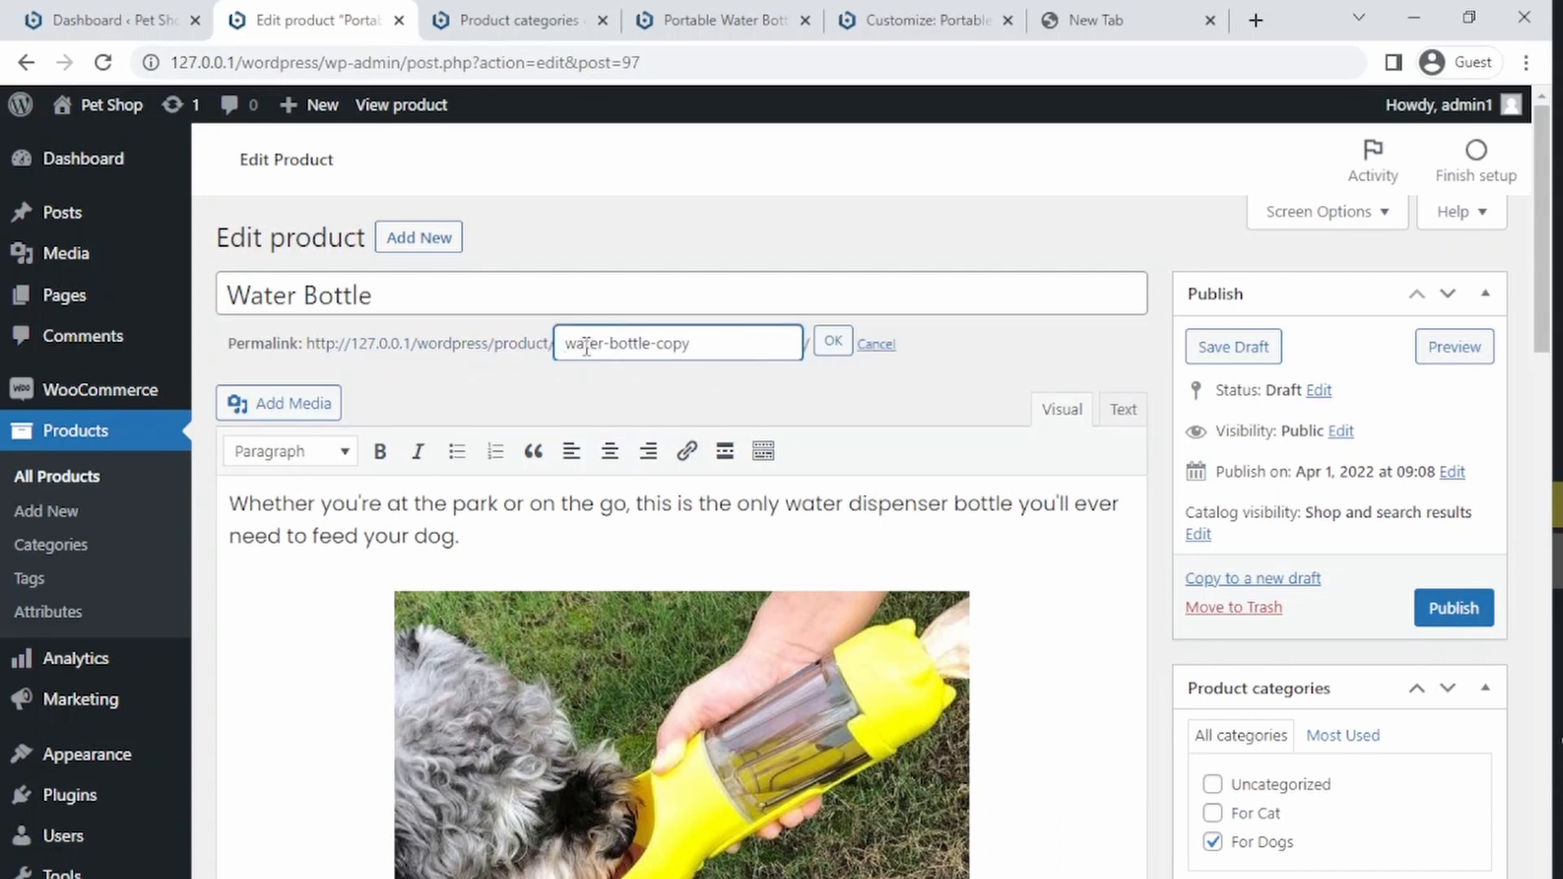
pyautogui.click(832, 341)
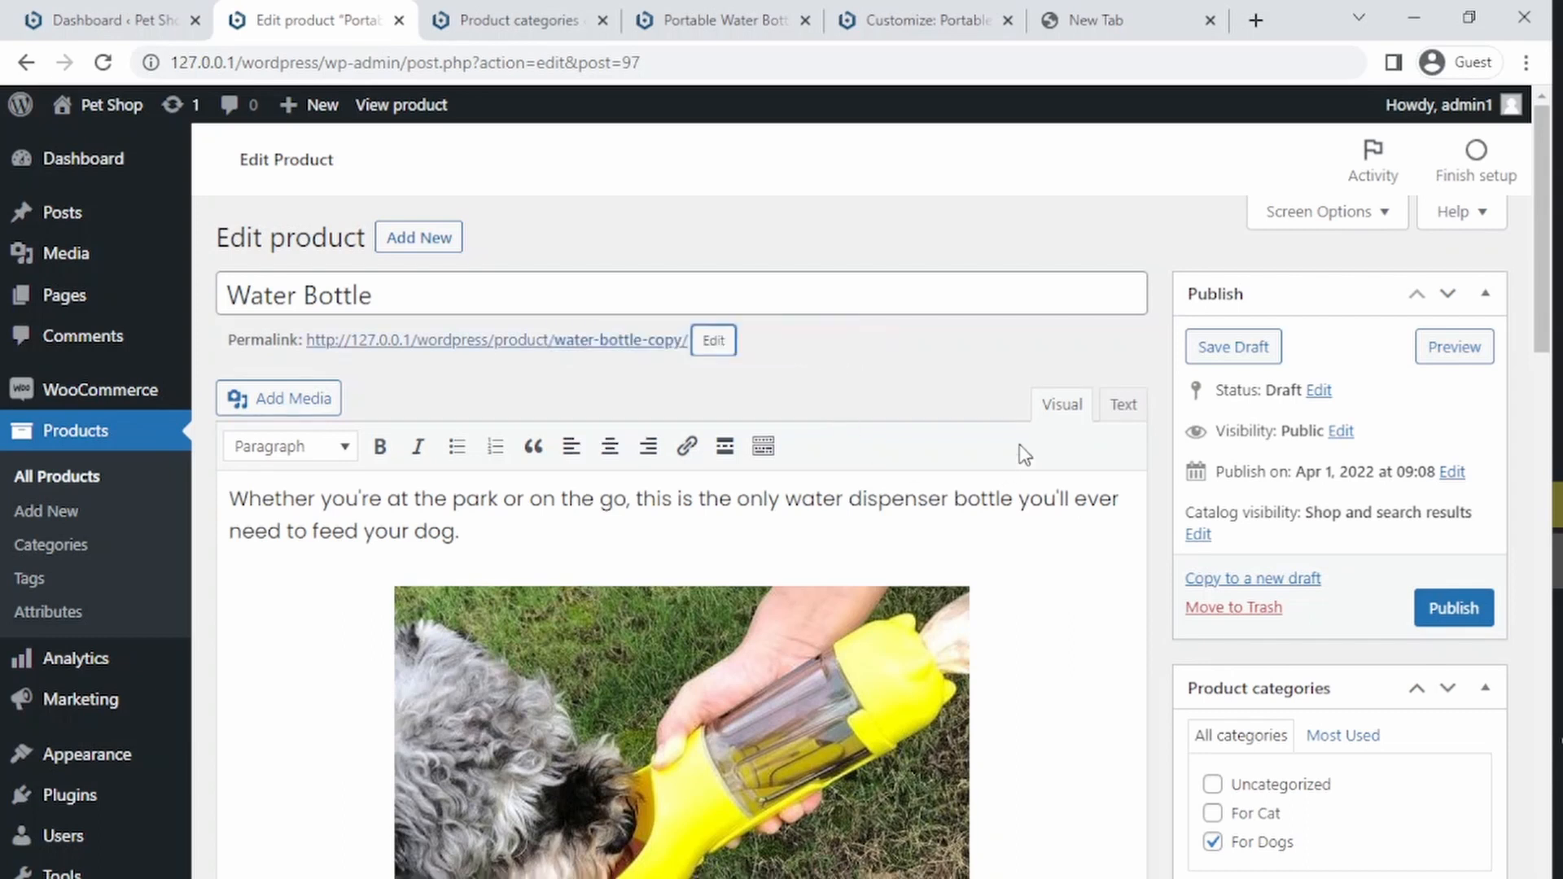
# Step: Set the copied product's type to Variable product and check its inventory and shipping settings
pyautogui.moveTo(1542, 275); pyautogui.dragTo(1464, 601)
pyautogui.scroll(-5, 1468, 610)
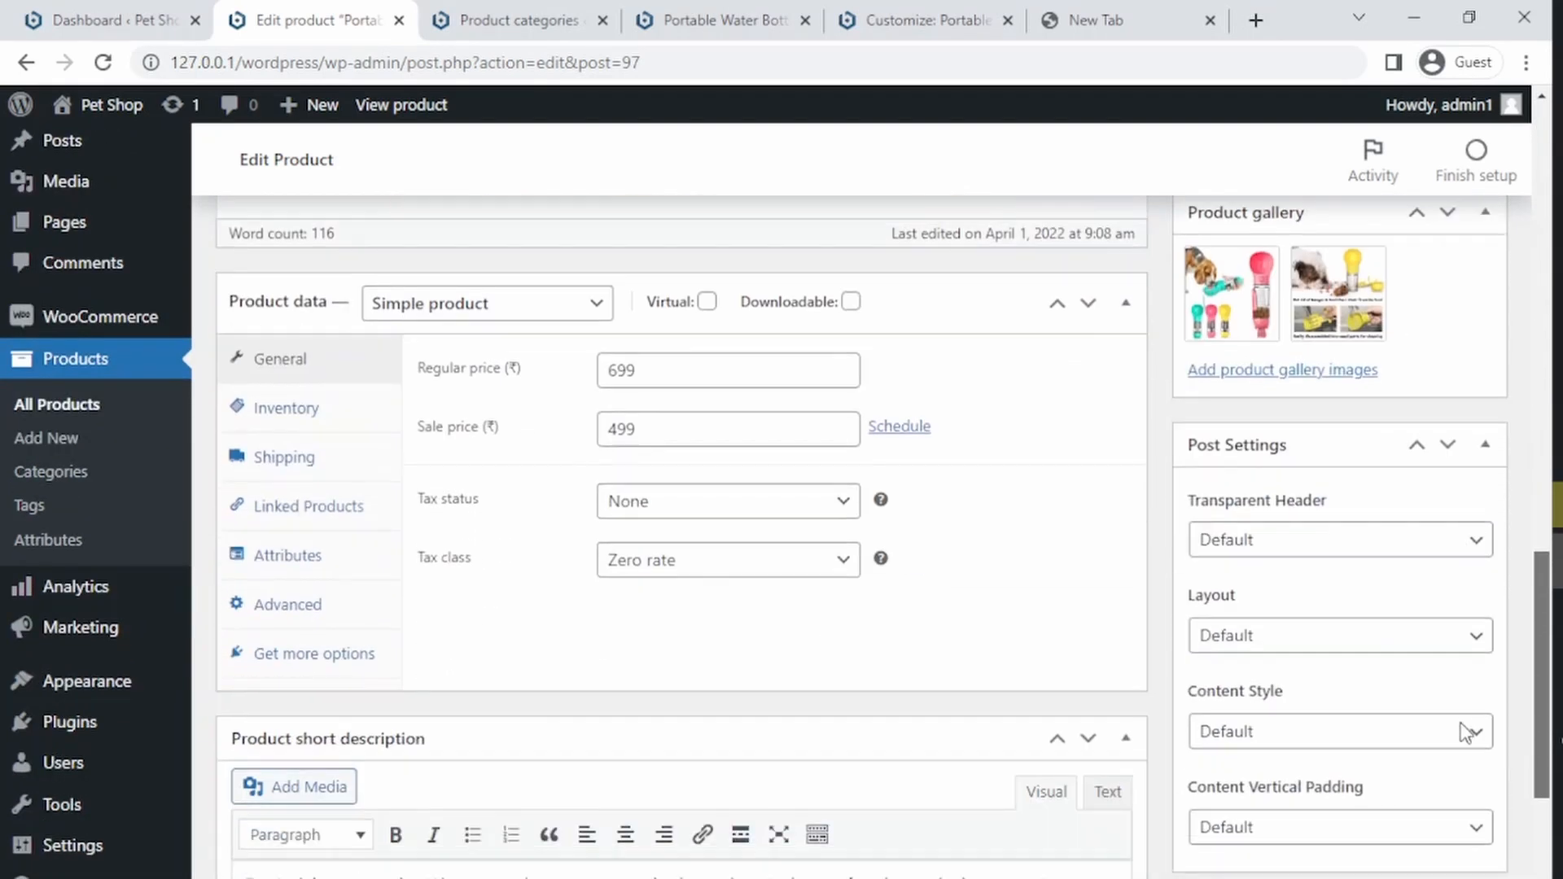
pyautogui.click(409, 317)
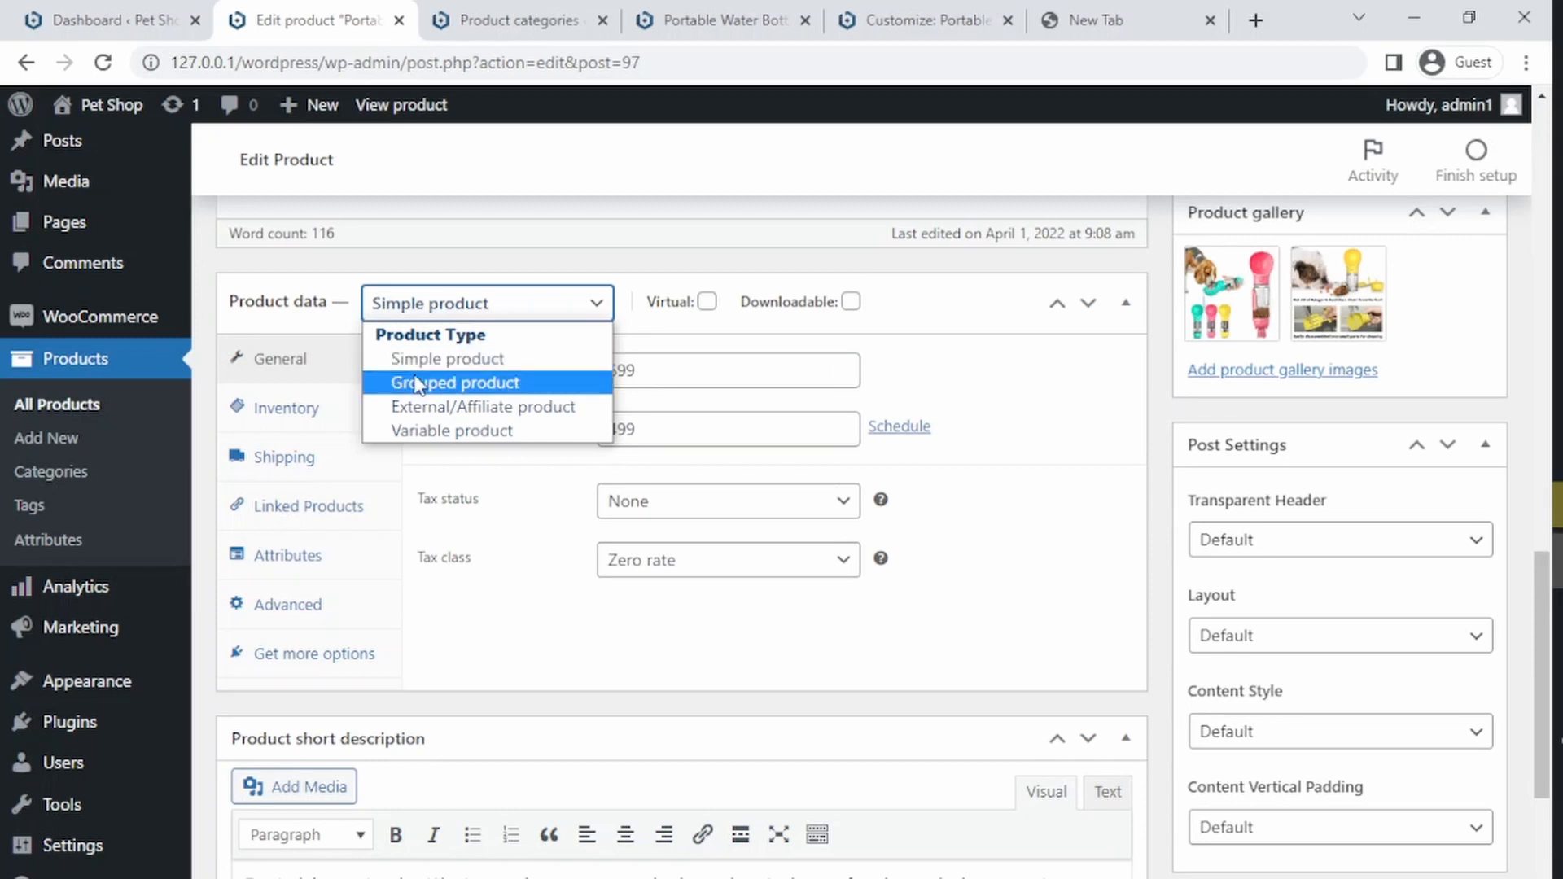
pyautogui.click(439, 431)
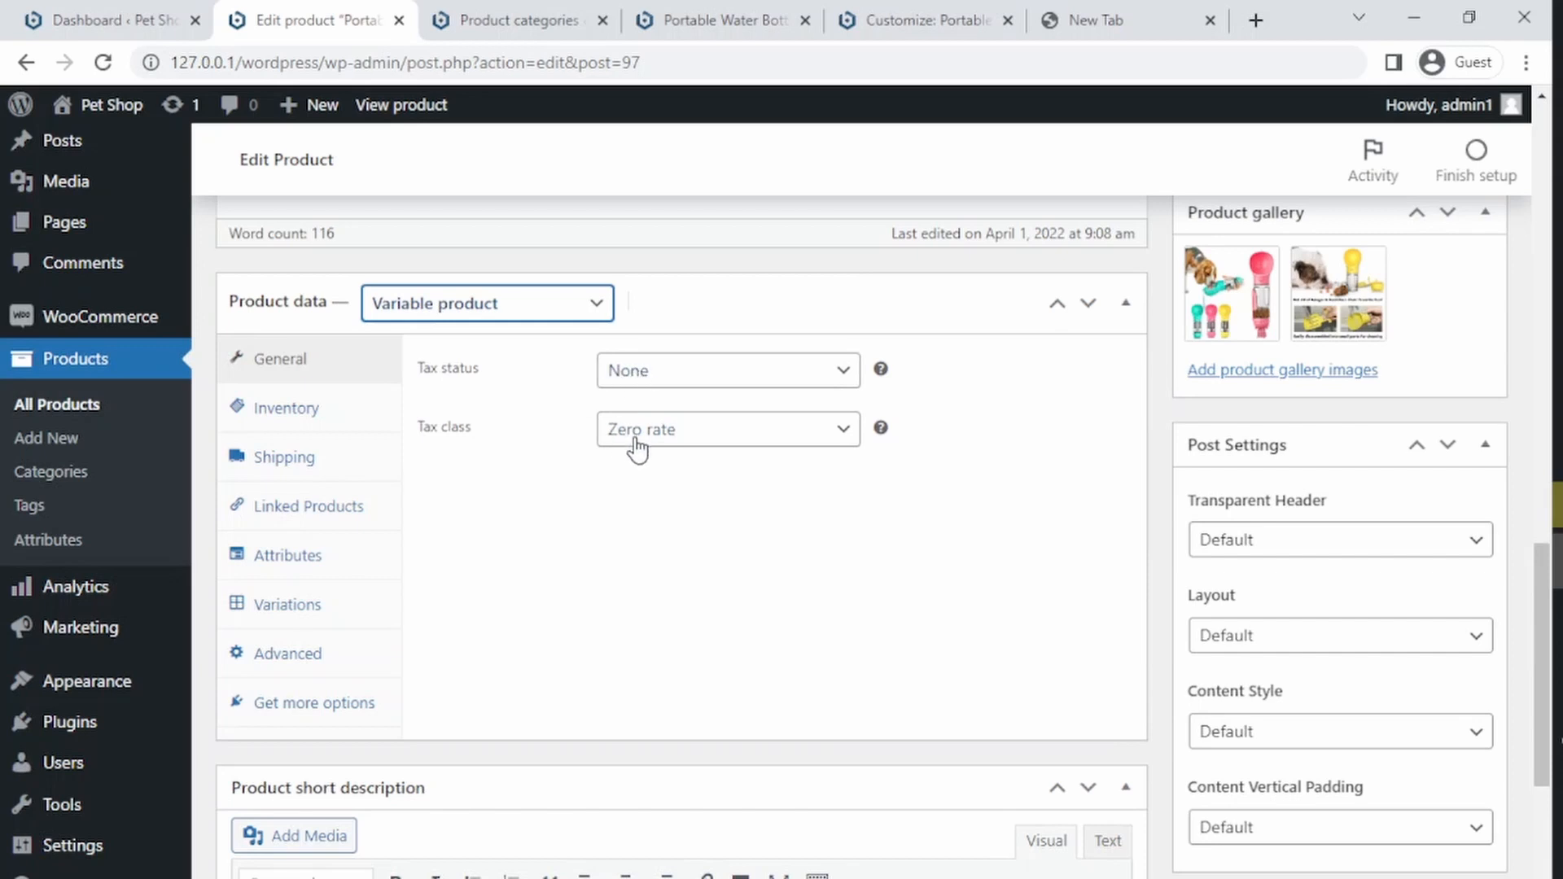
pyautogui.click(279, 411)
pyautogui.click(283, 459)
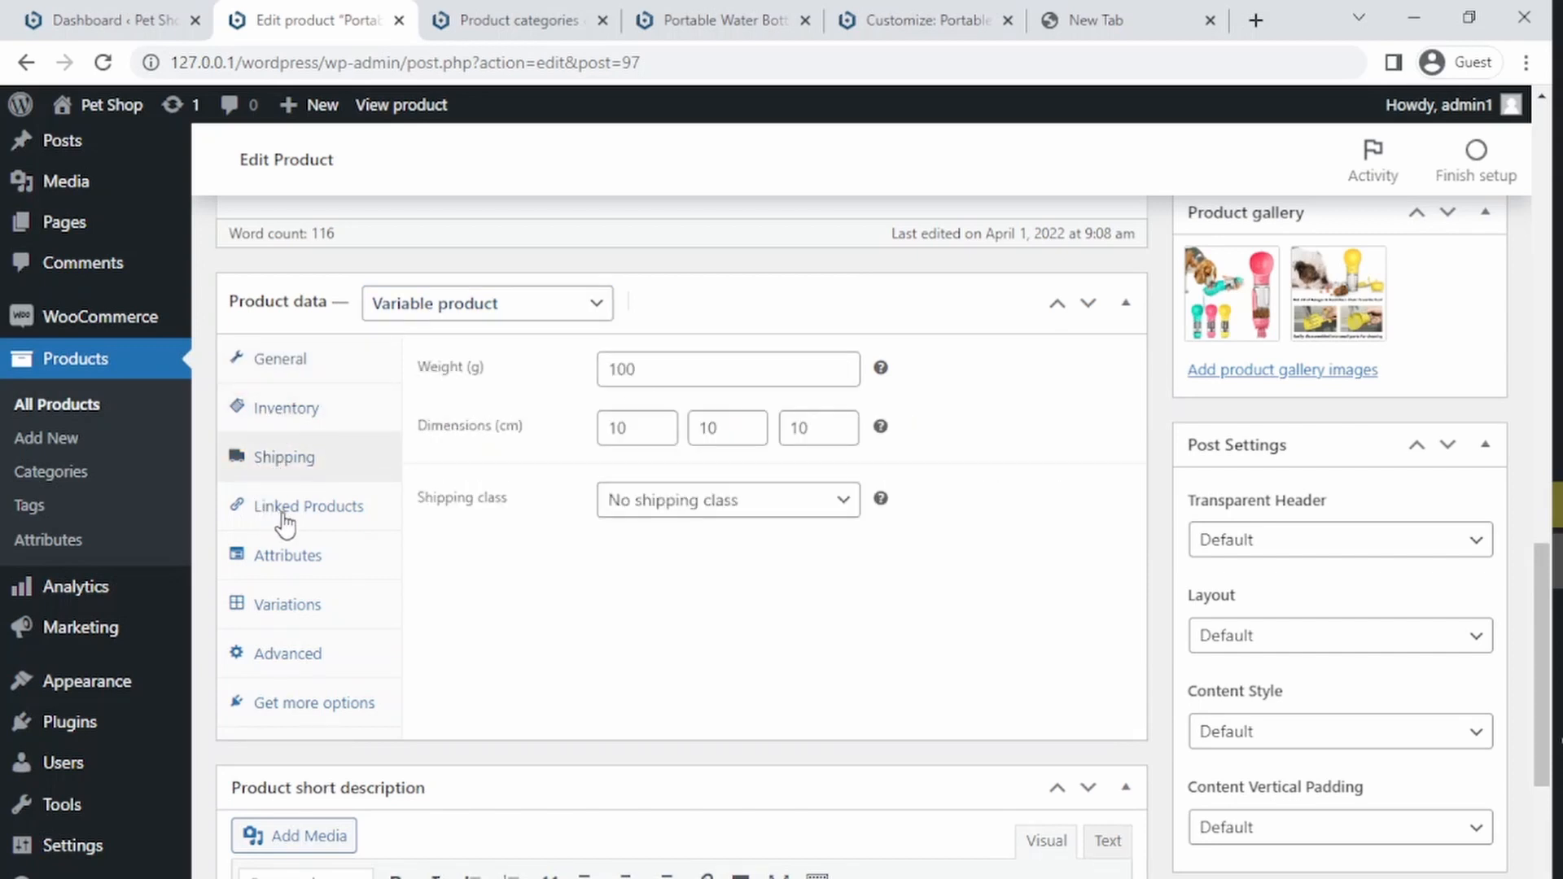
# Step: Add a custom attribute named Color, used for variations and not visible on the product page
pyautogui.click(281, 557)
pyautogui.moveTo(171, 598)
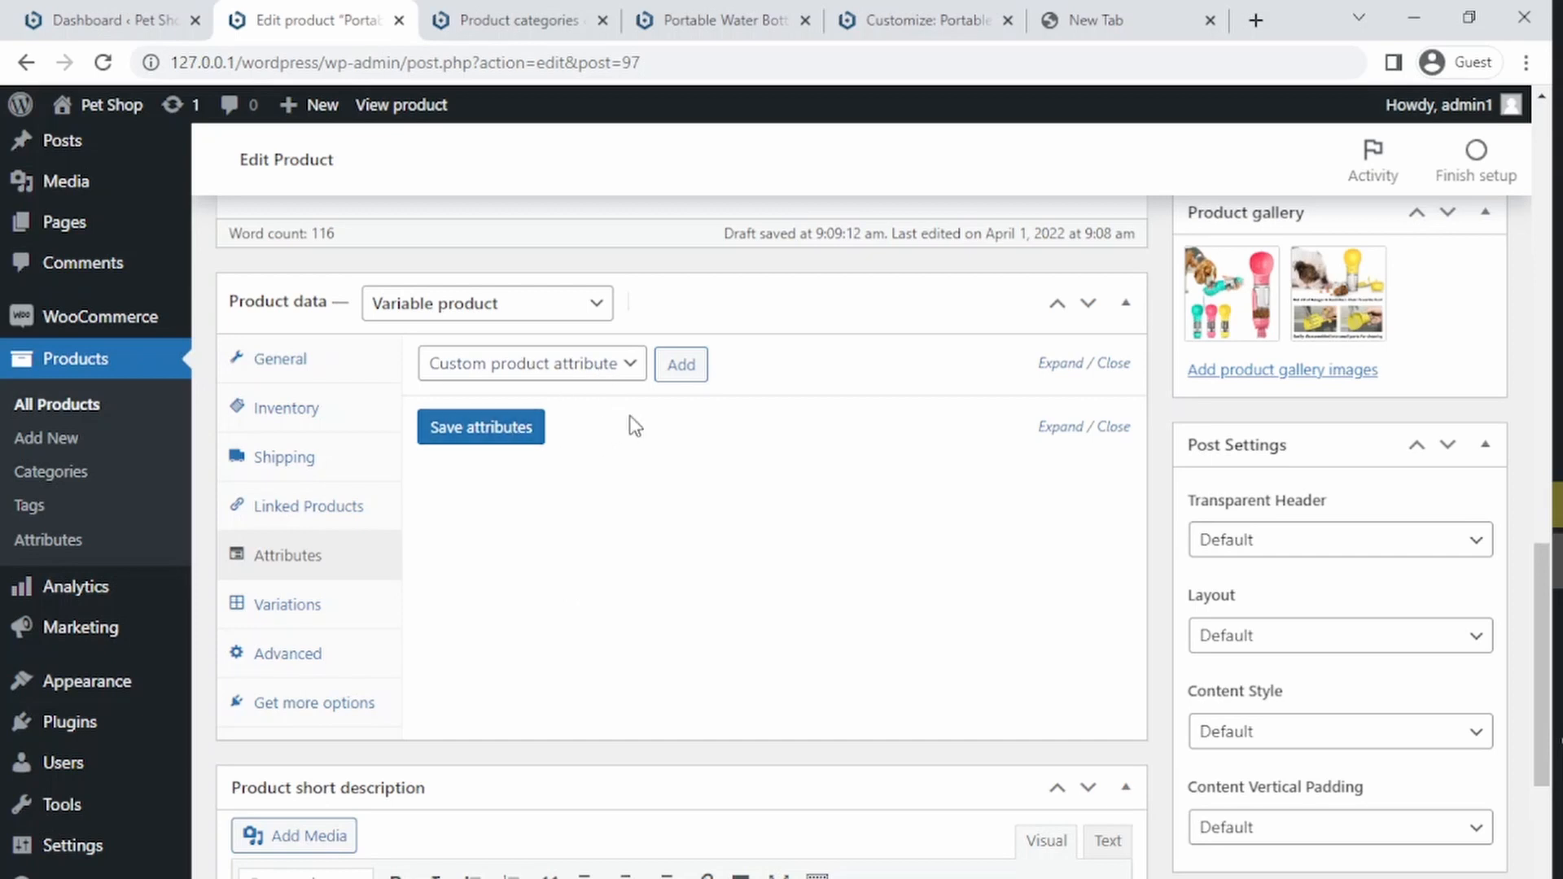
pyautogui.click(688, 368)
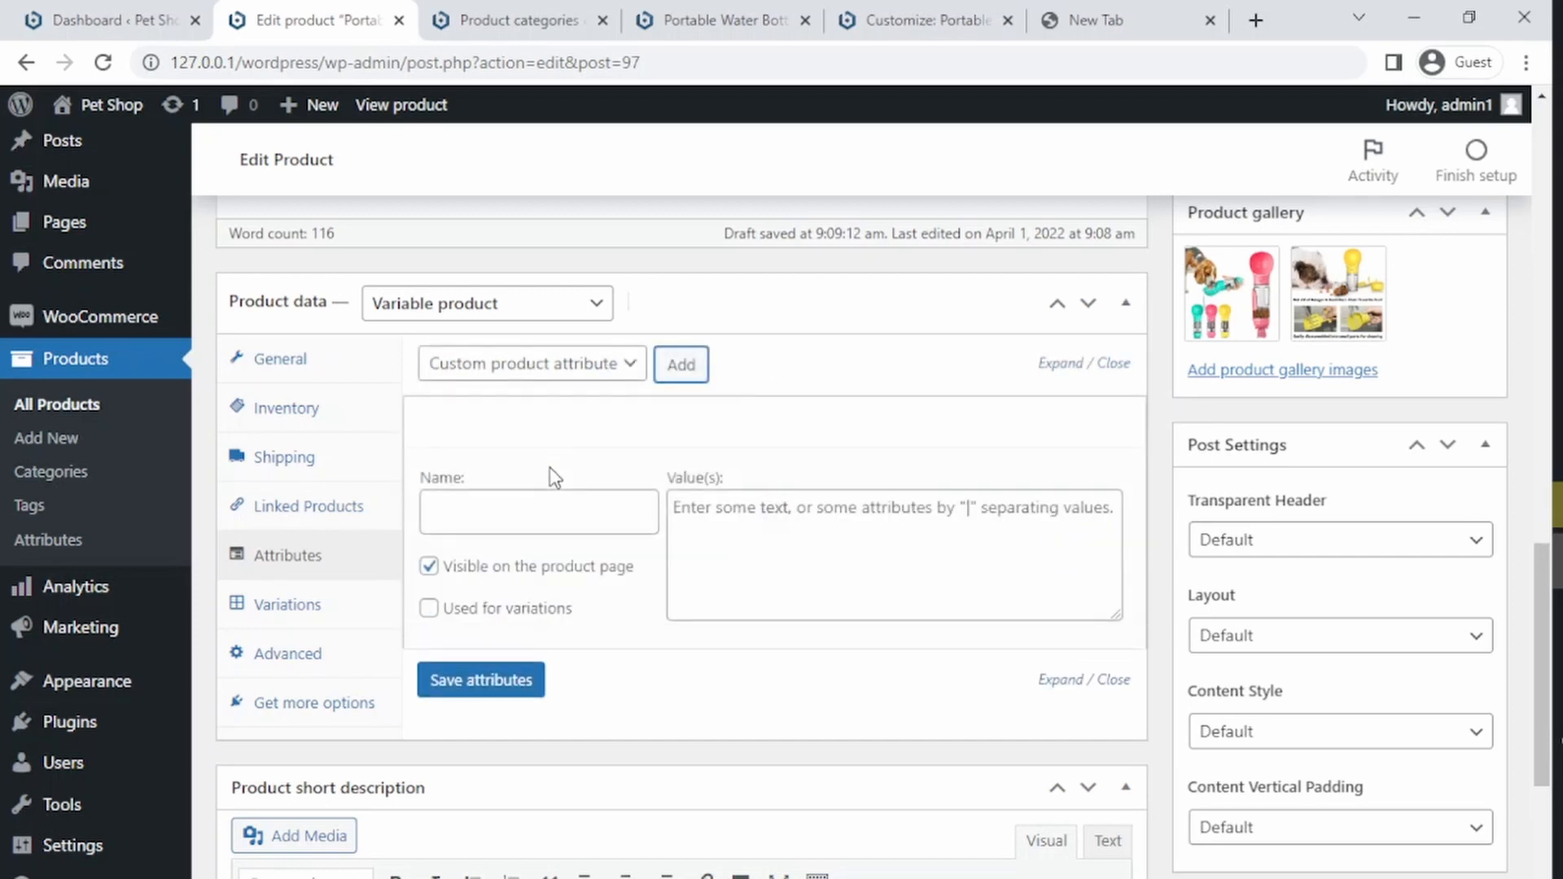
pyautogui.click(495, 522)
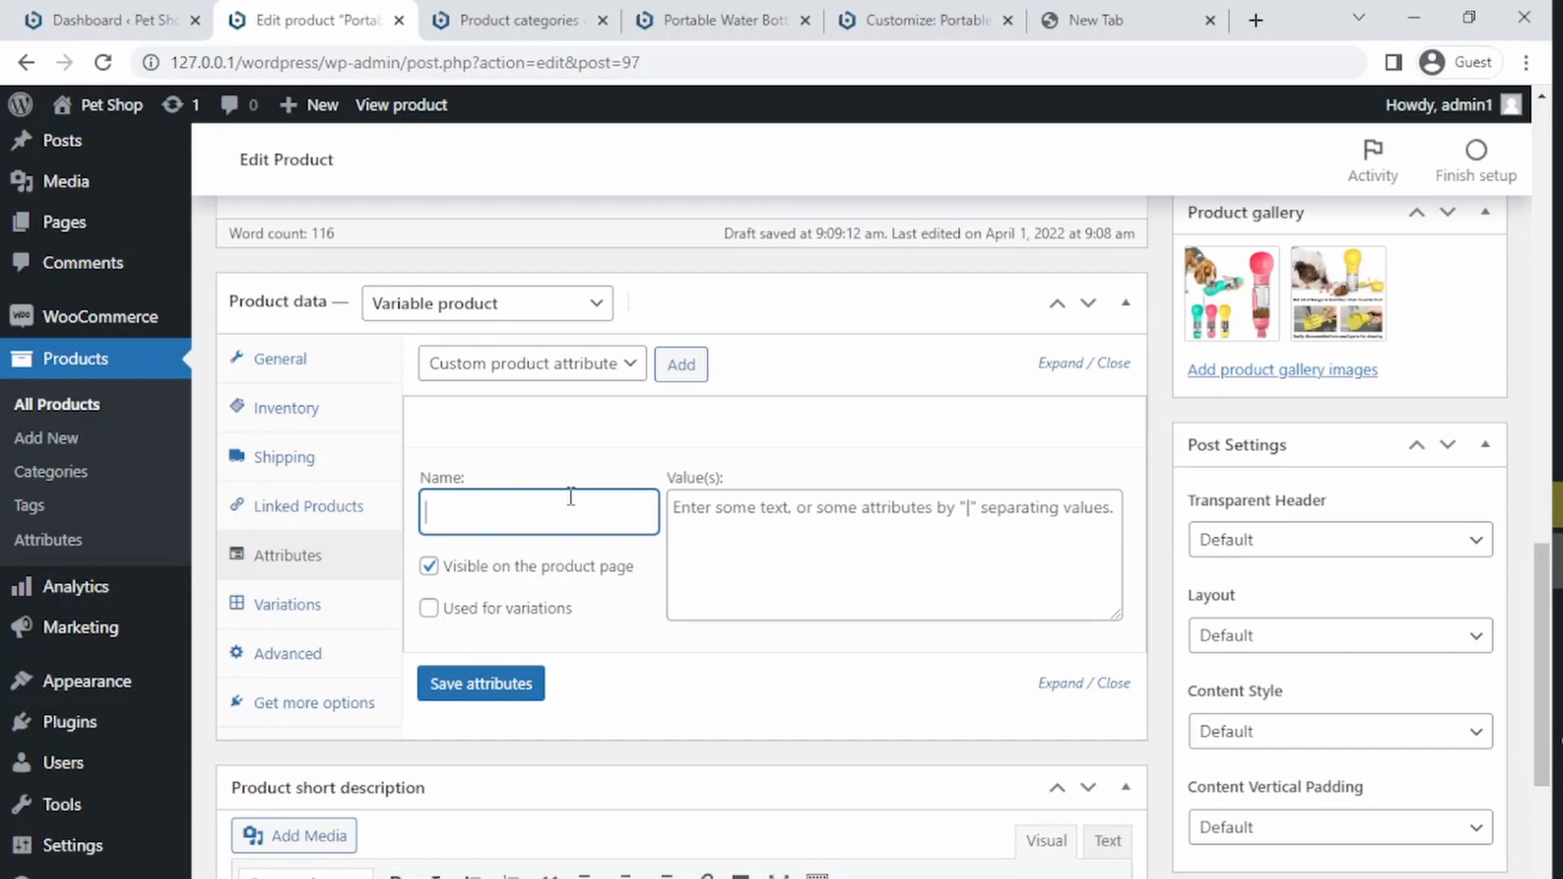
pyautogui.write('olor')
pyautogui.click(803, 519)
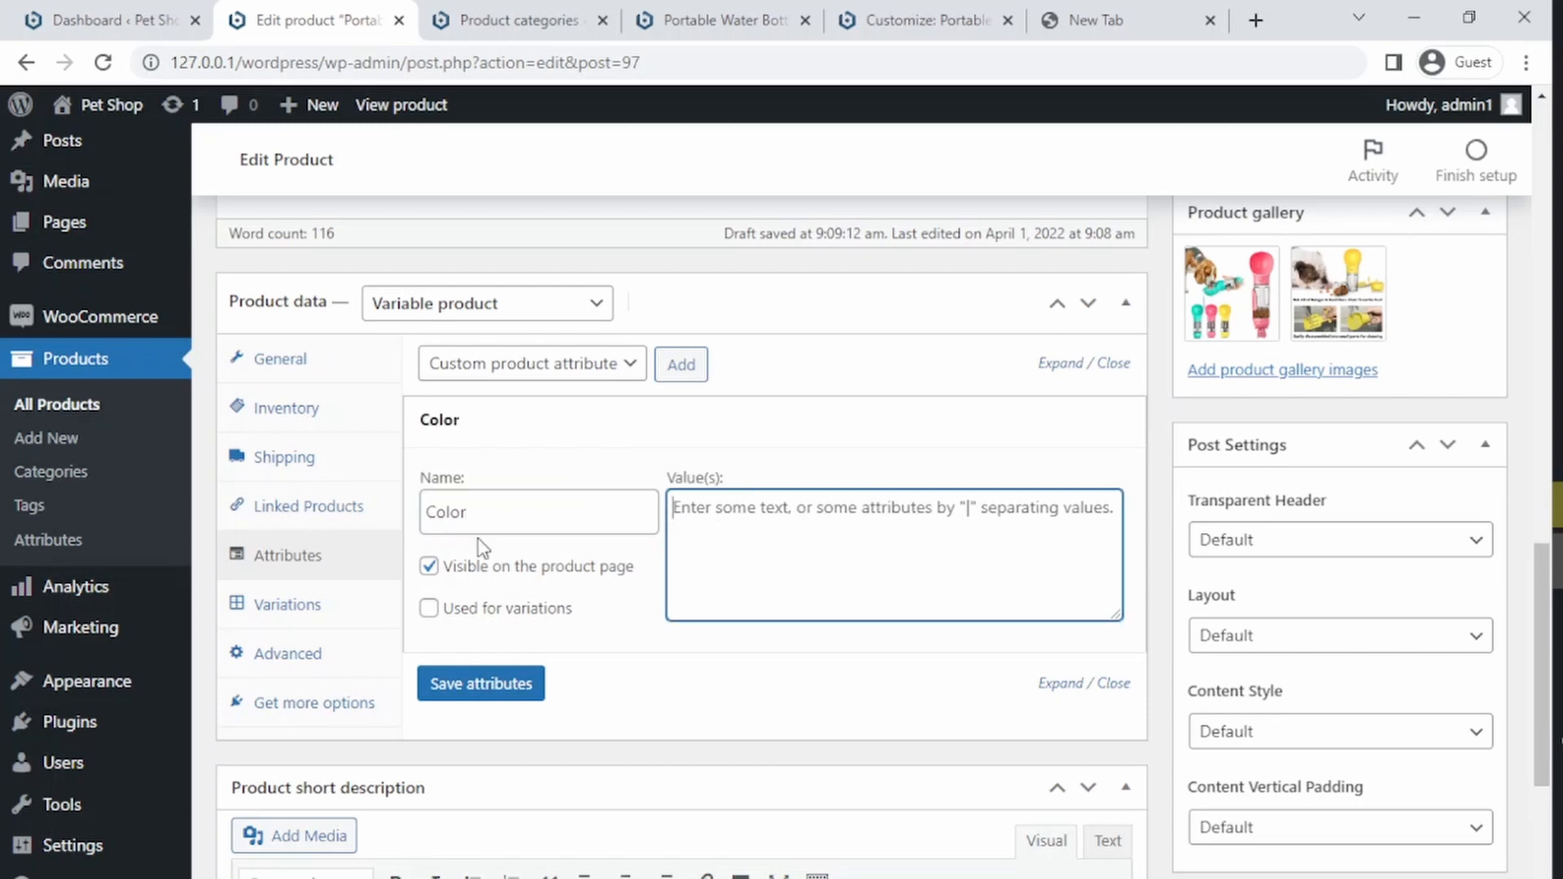
pyautogui.click(428, 609)
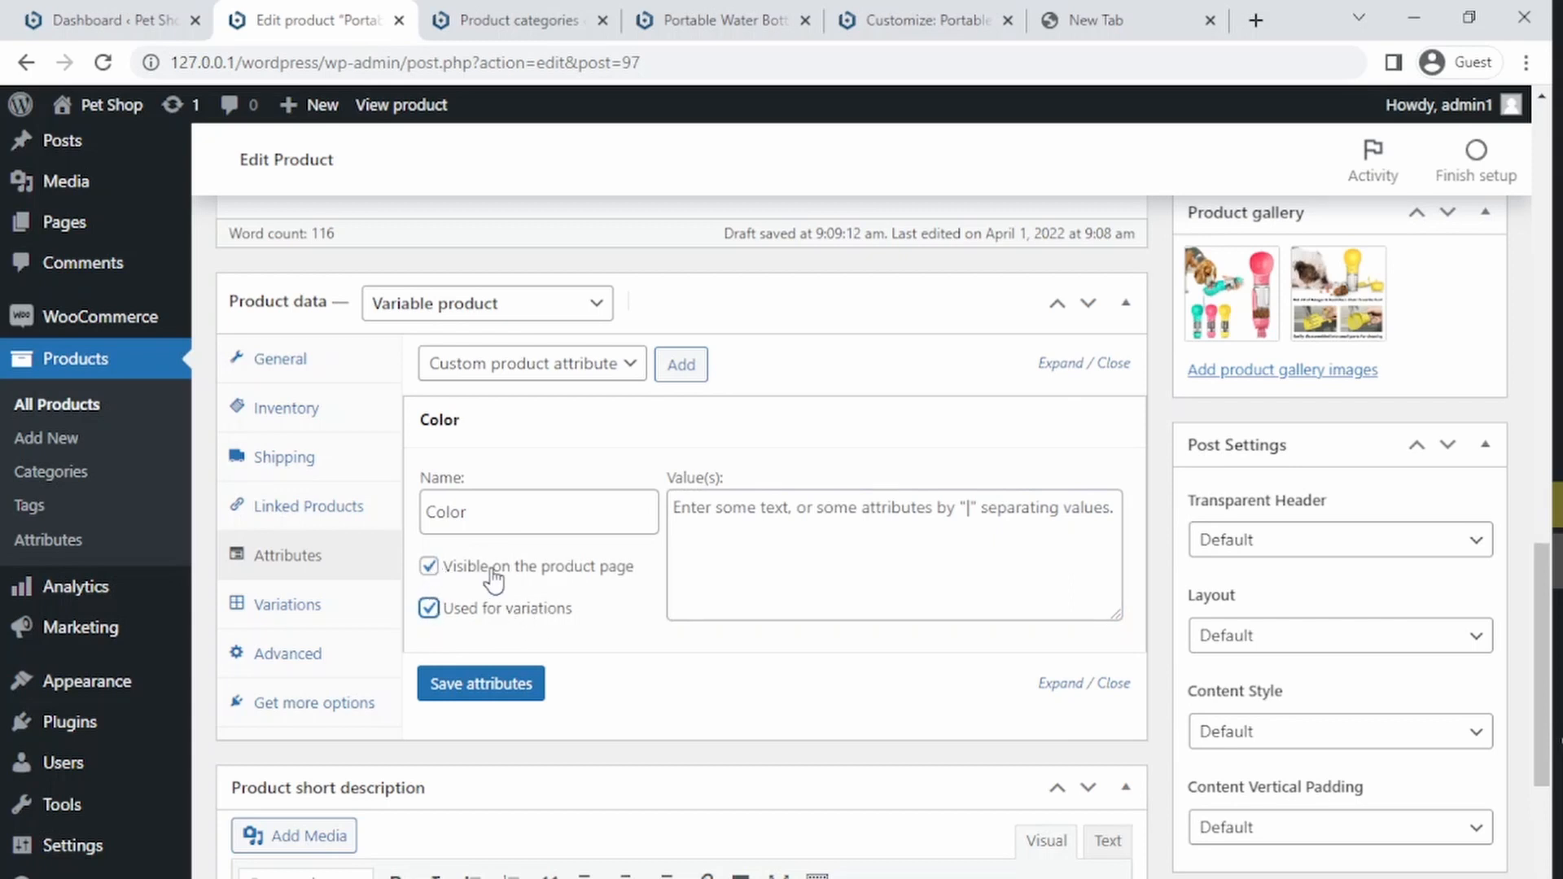
pyautogui.click(428, 567)
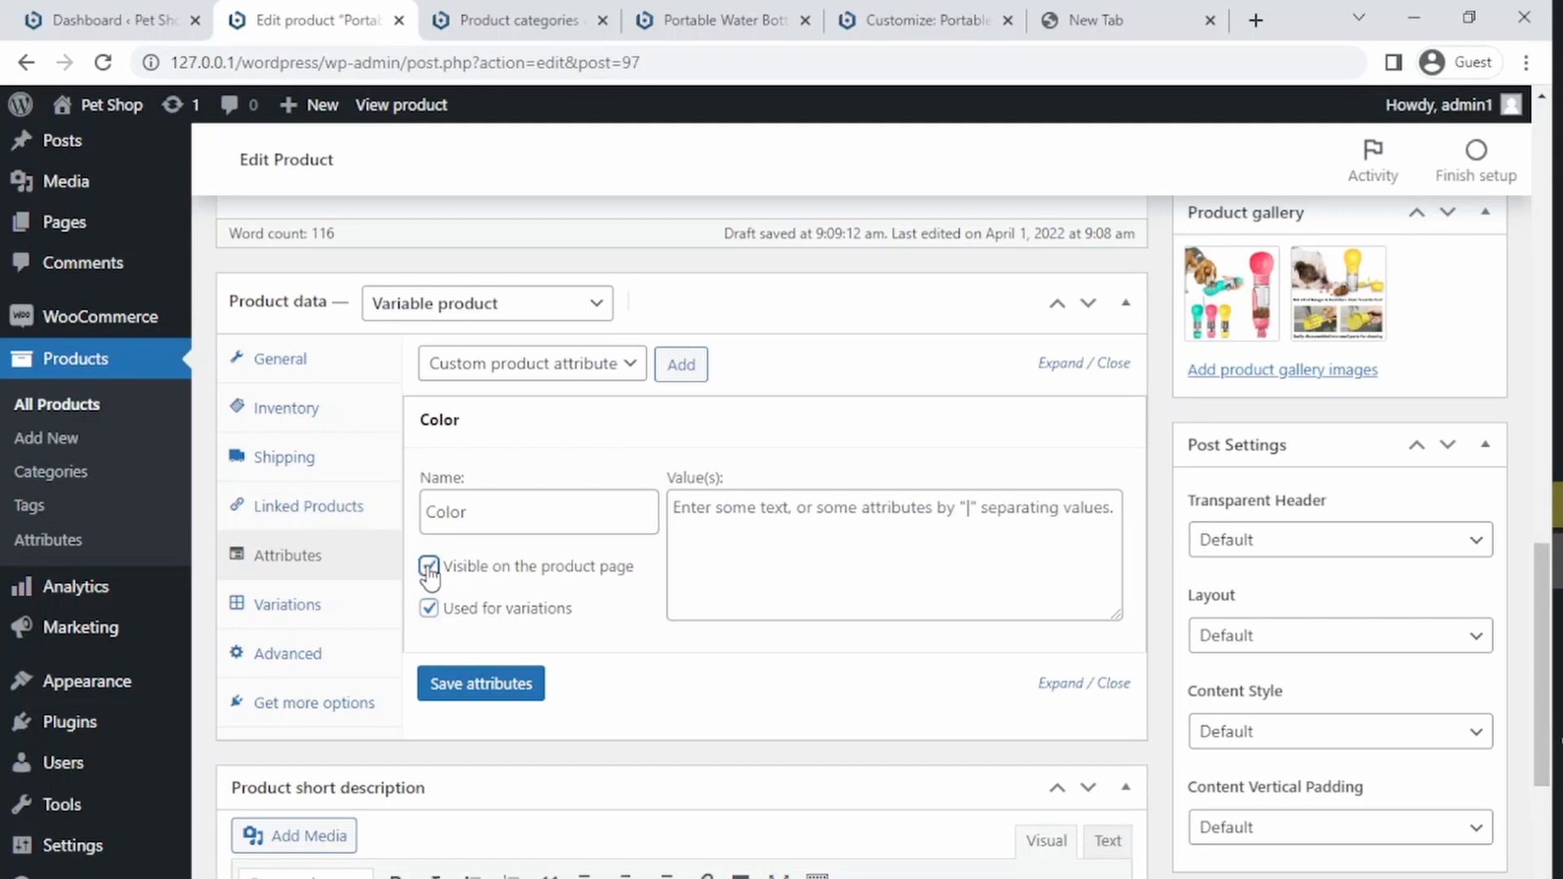
# Step: Enter the Color values Blue | Pink | Yellow and save the attributes
pyautogui.click(789, 536)
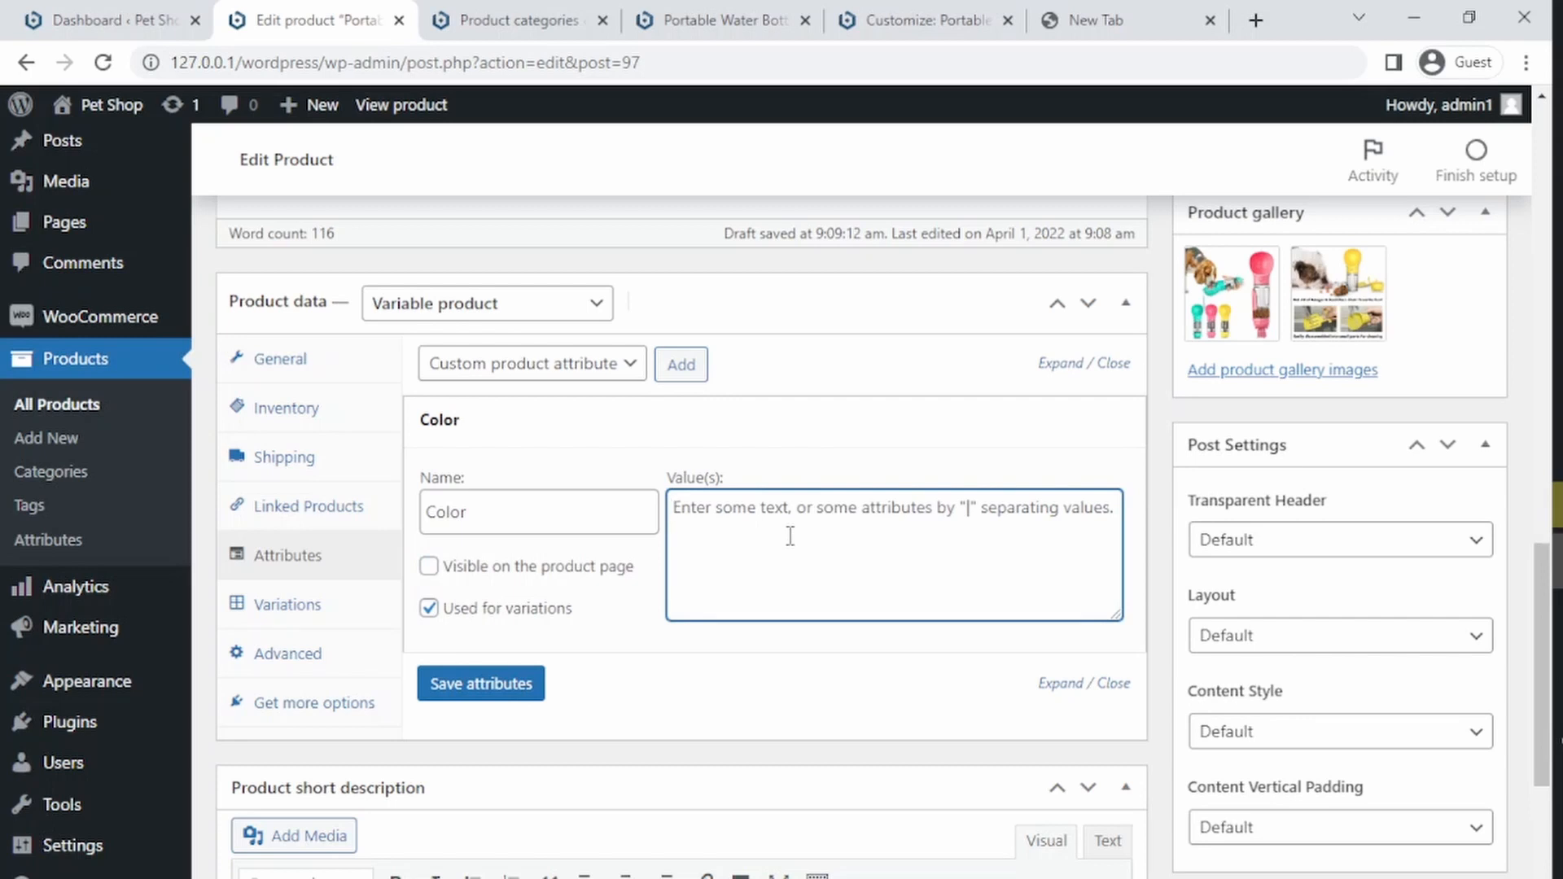
pyautogui.write('Blue')
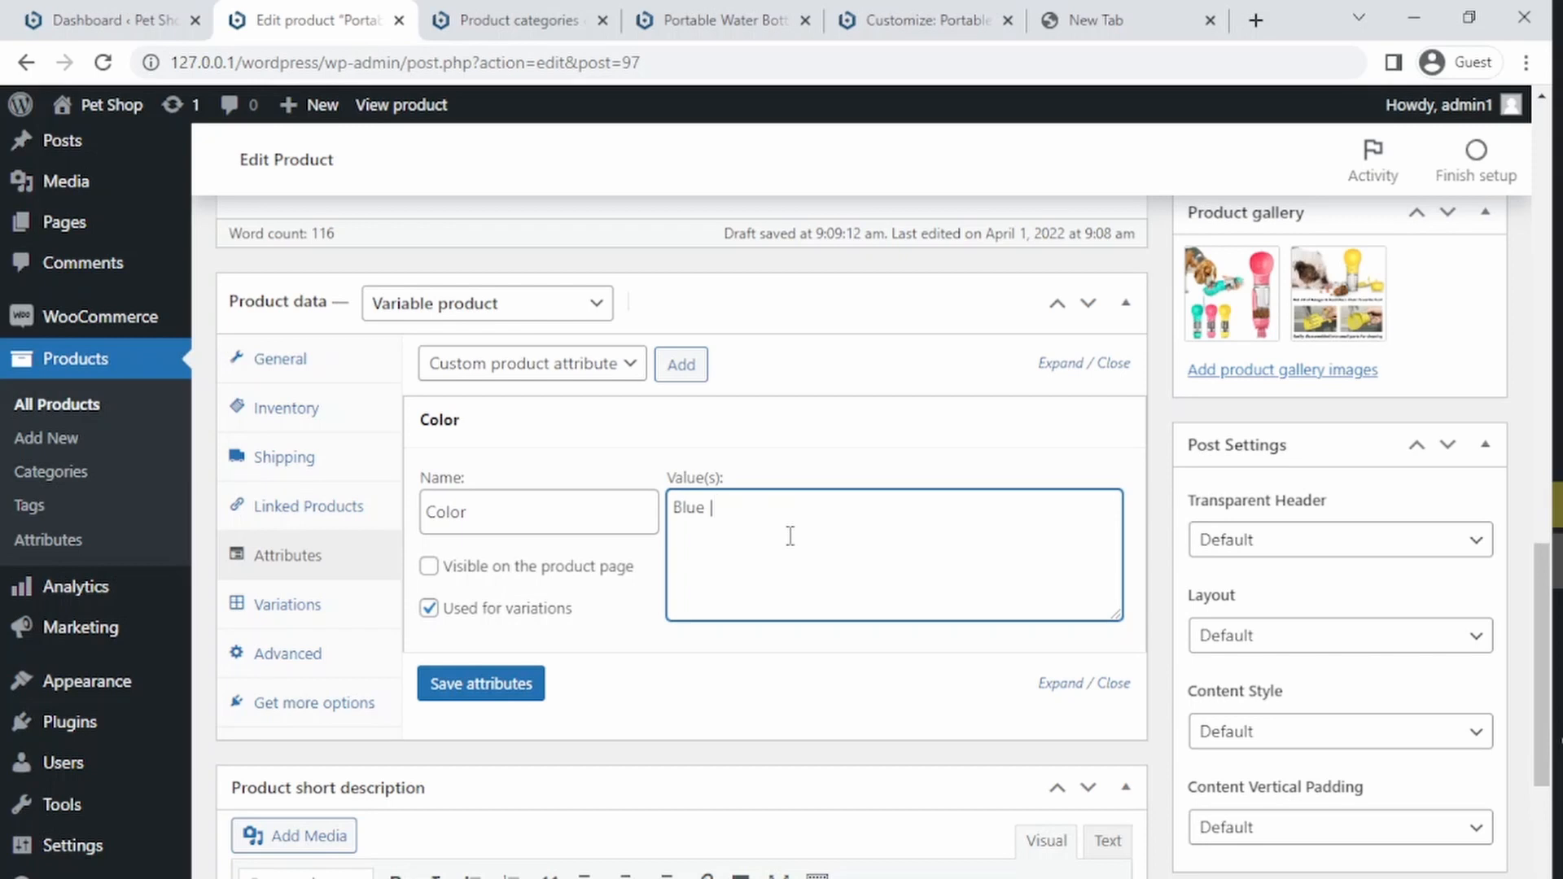
pyautogui.write('| Pink | Yellow')
pyautogui.click(538, 686)
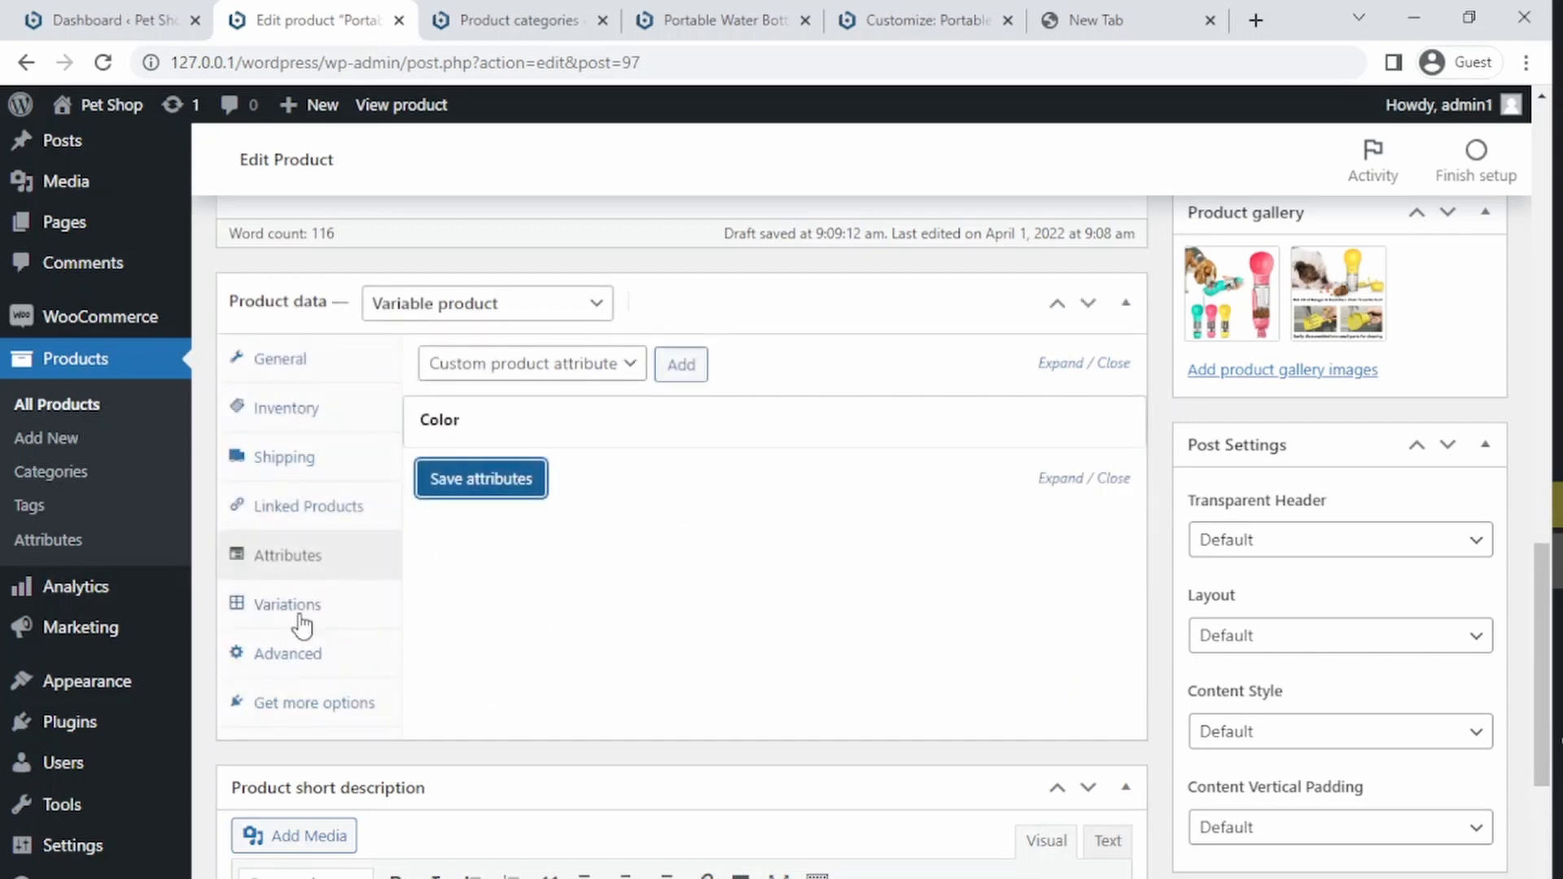
# Step: Create variations from all attributes for the water bottle and confirm
pyautogui.click(261, 614)
pyautogui.click(691, 366)
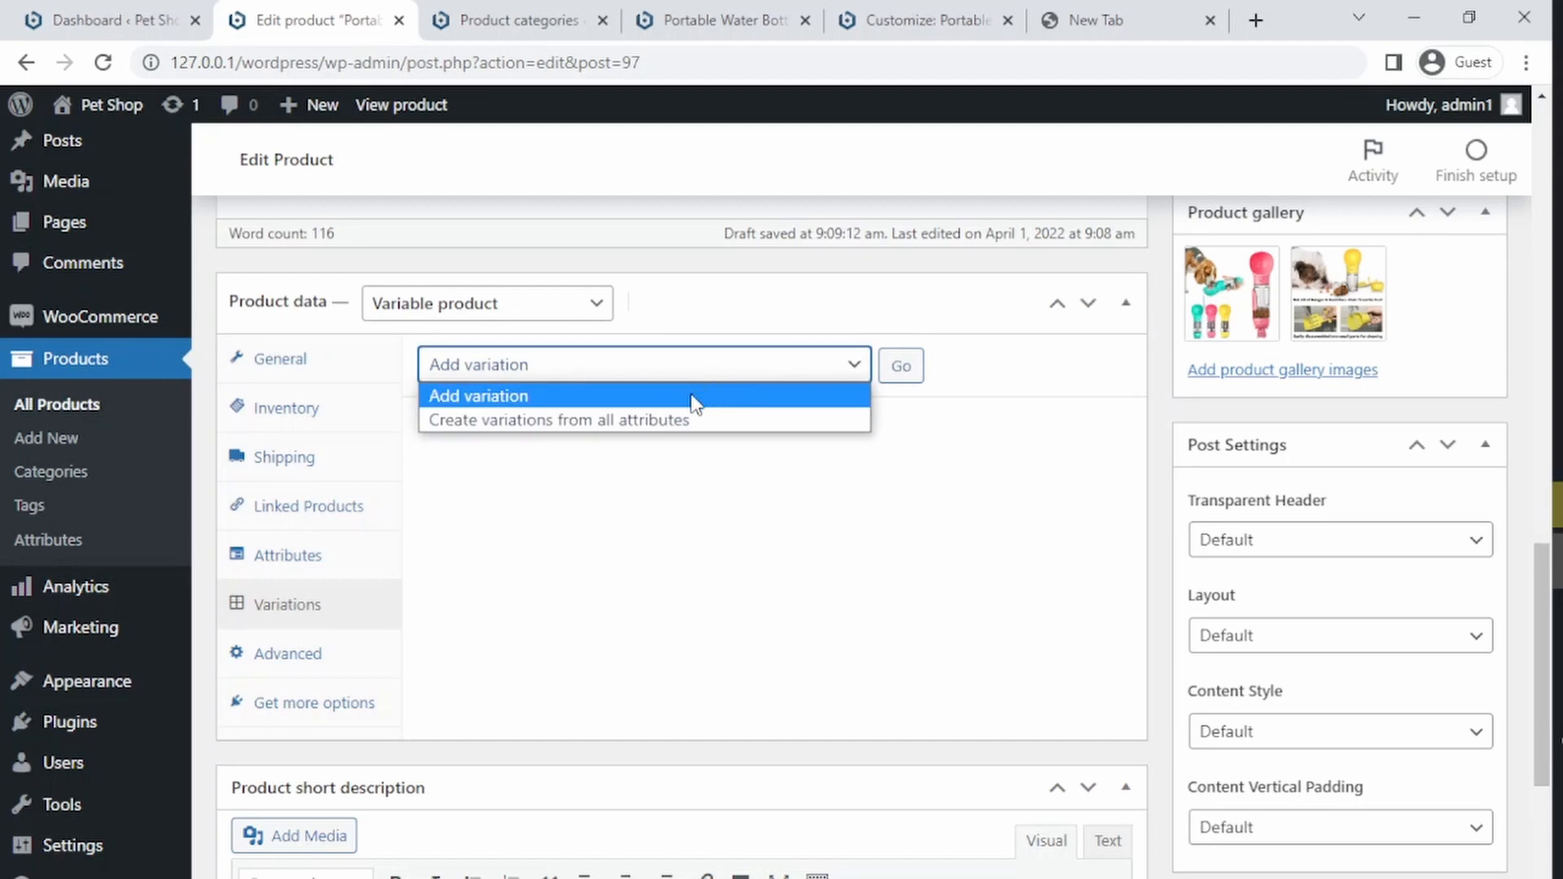
pyautogui.click(492, 438)
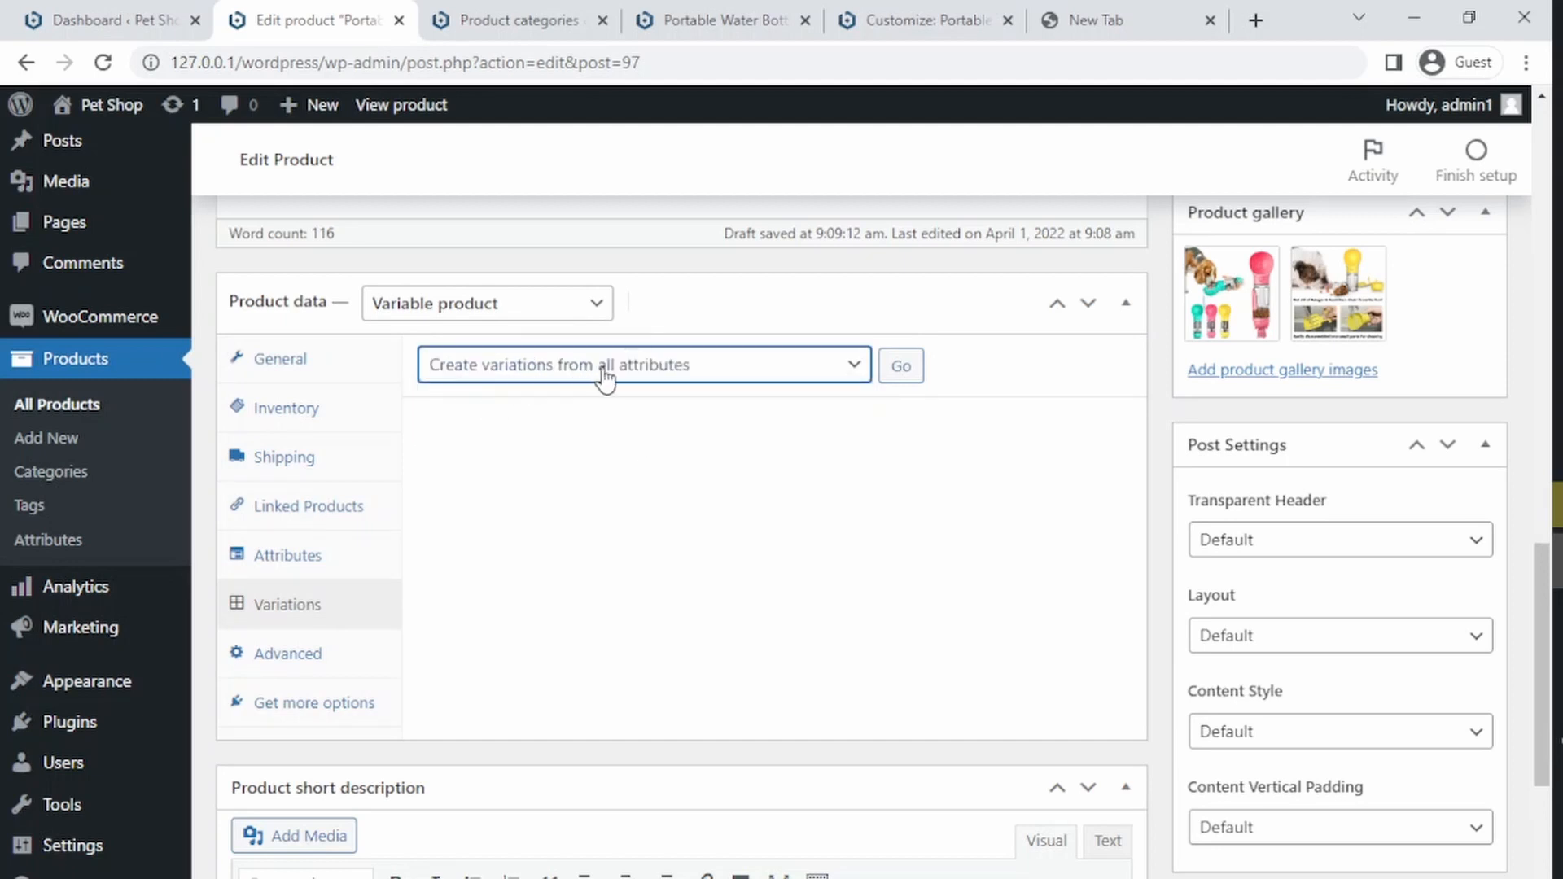
pyautogui.click(903, 370)
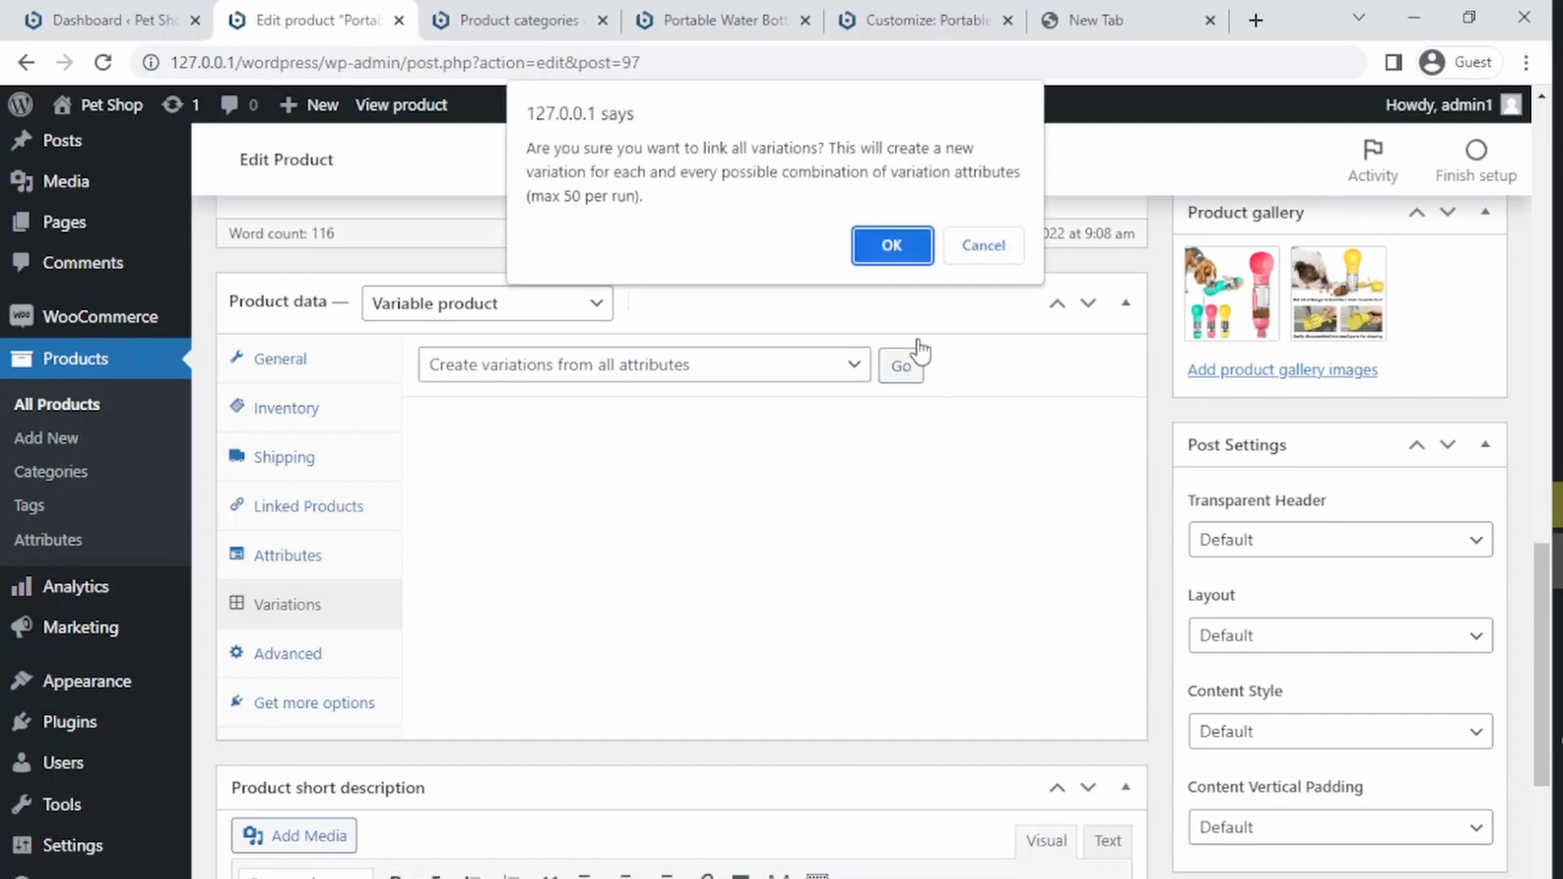
pyautogui.click(893, 245)
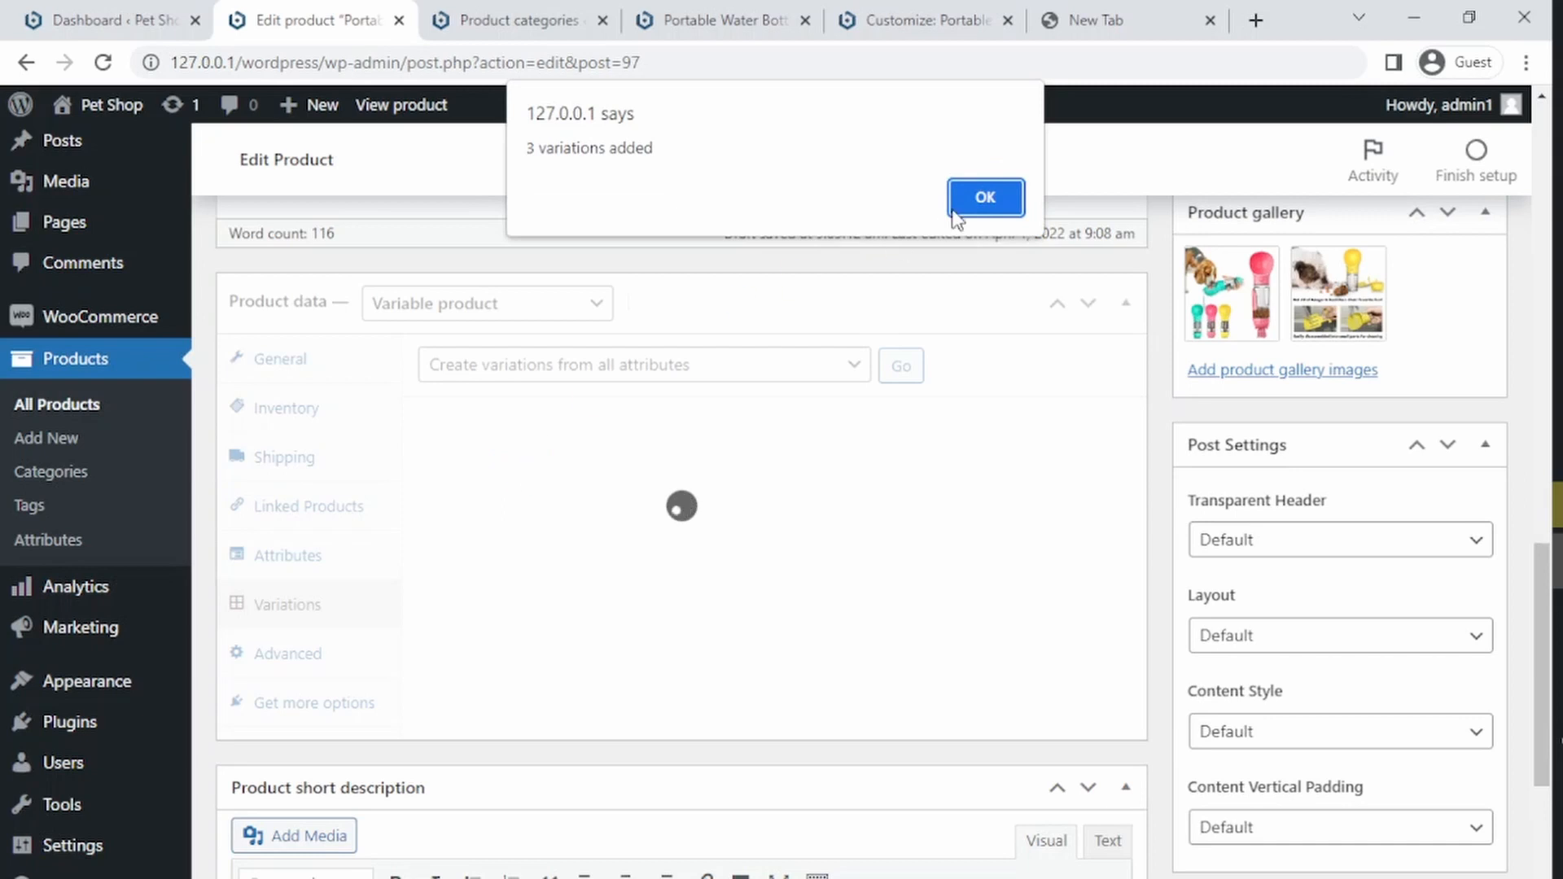
# Step: Set the teal bottle picture from the media library as the Blue variation's image
pyautogui.moveTo(527, 149); pyautogui.dragTo(637, 149)
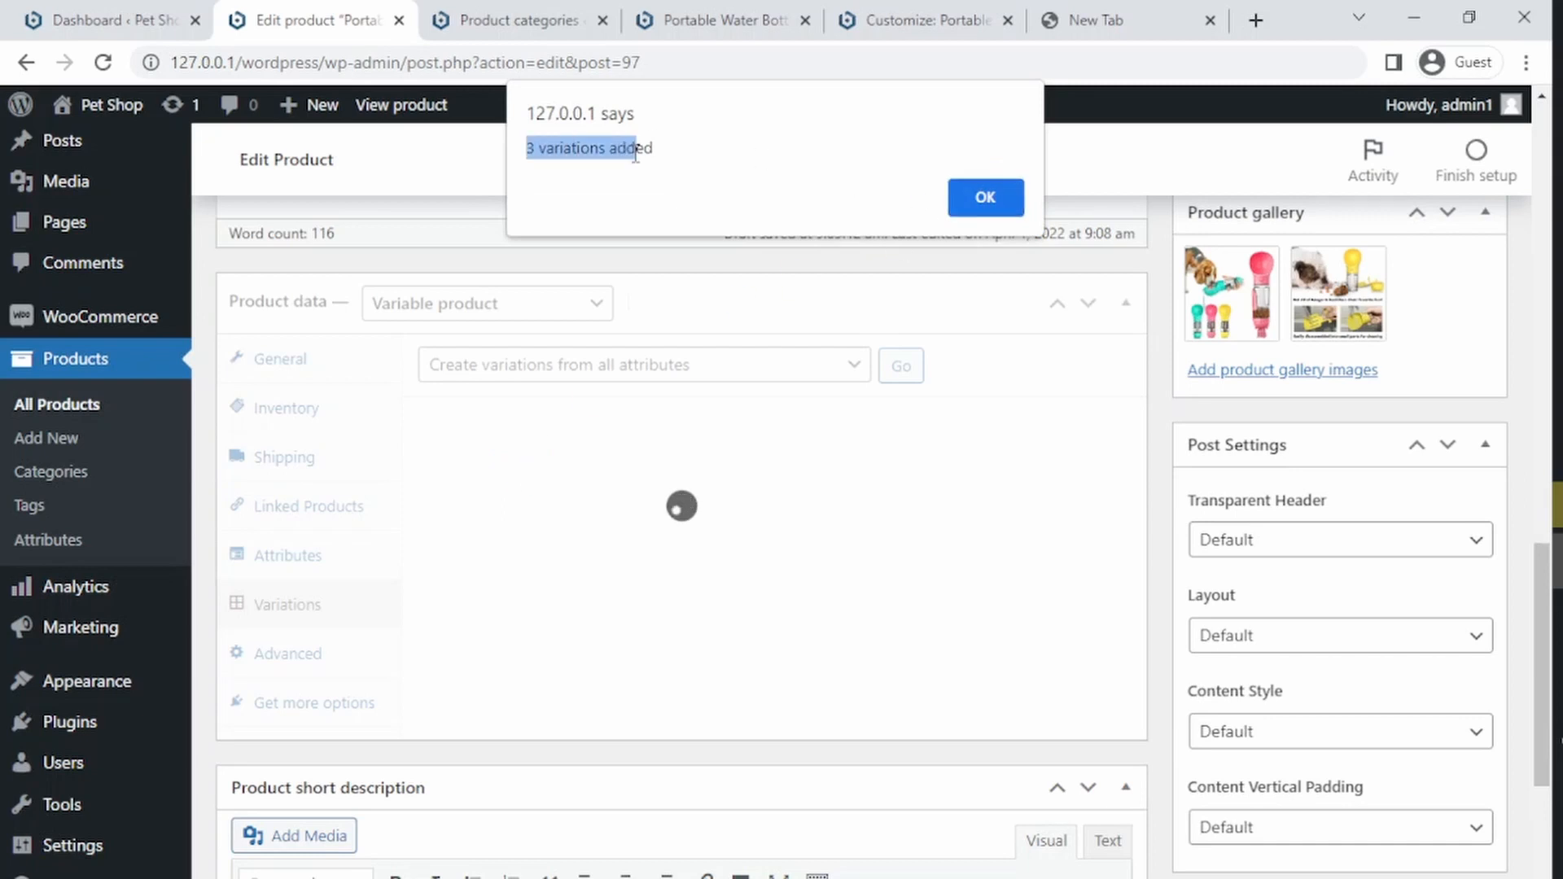
pyautogui.click(975, 213)
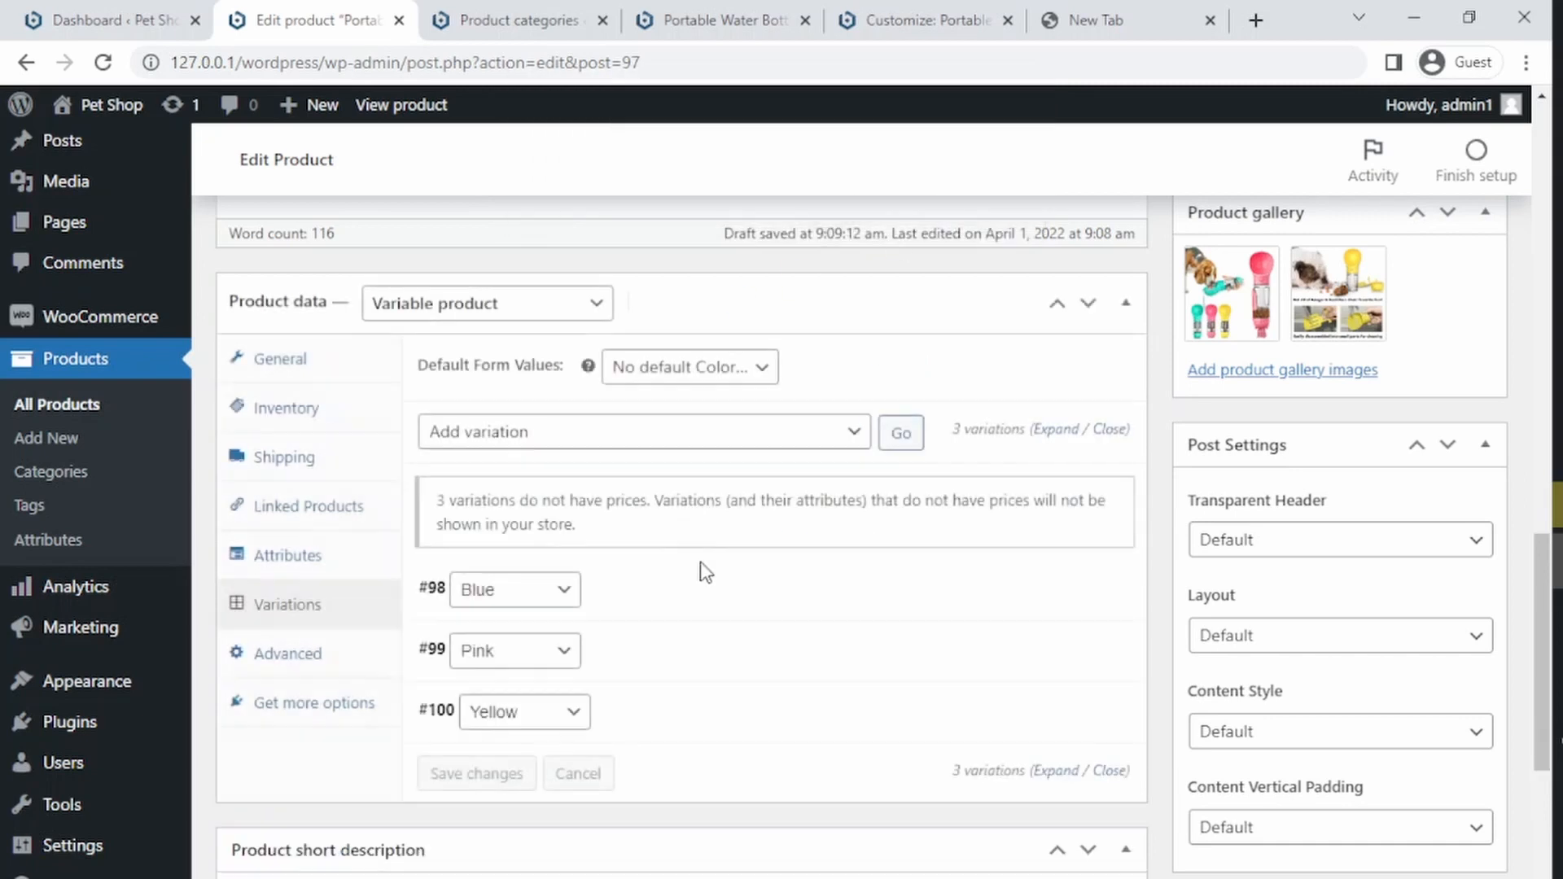
pyautogui.click(683, 603)
pyautogui.scroll(-2, 695, 558)
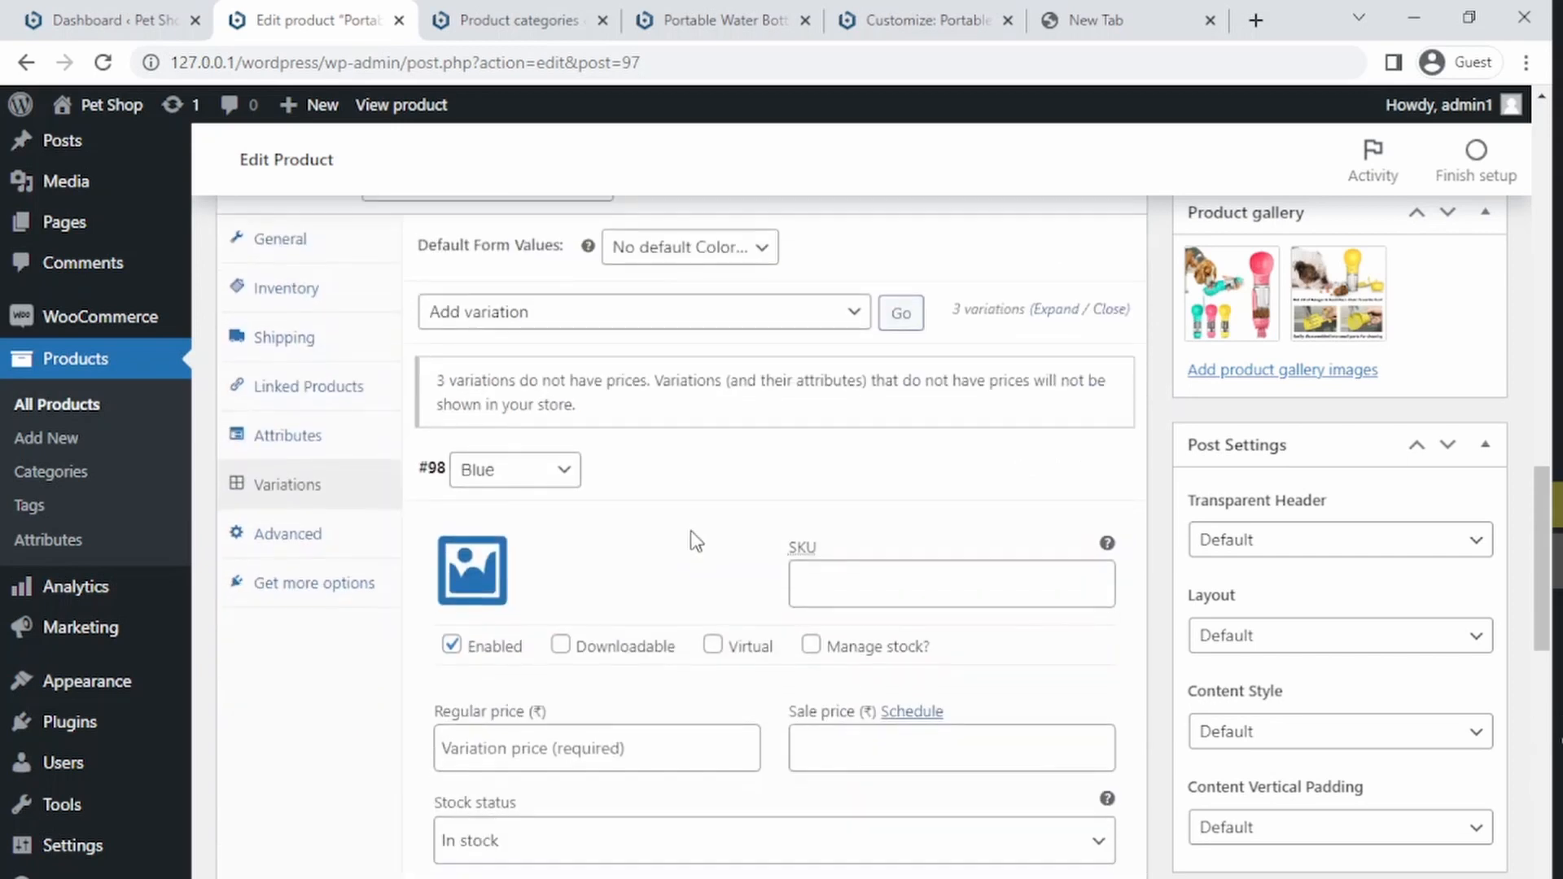
pyautogui.click(470, 570)
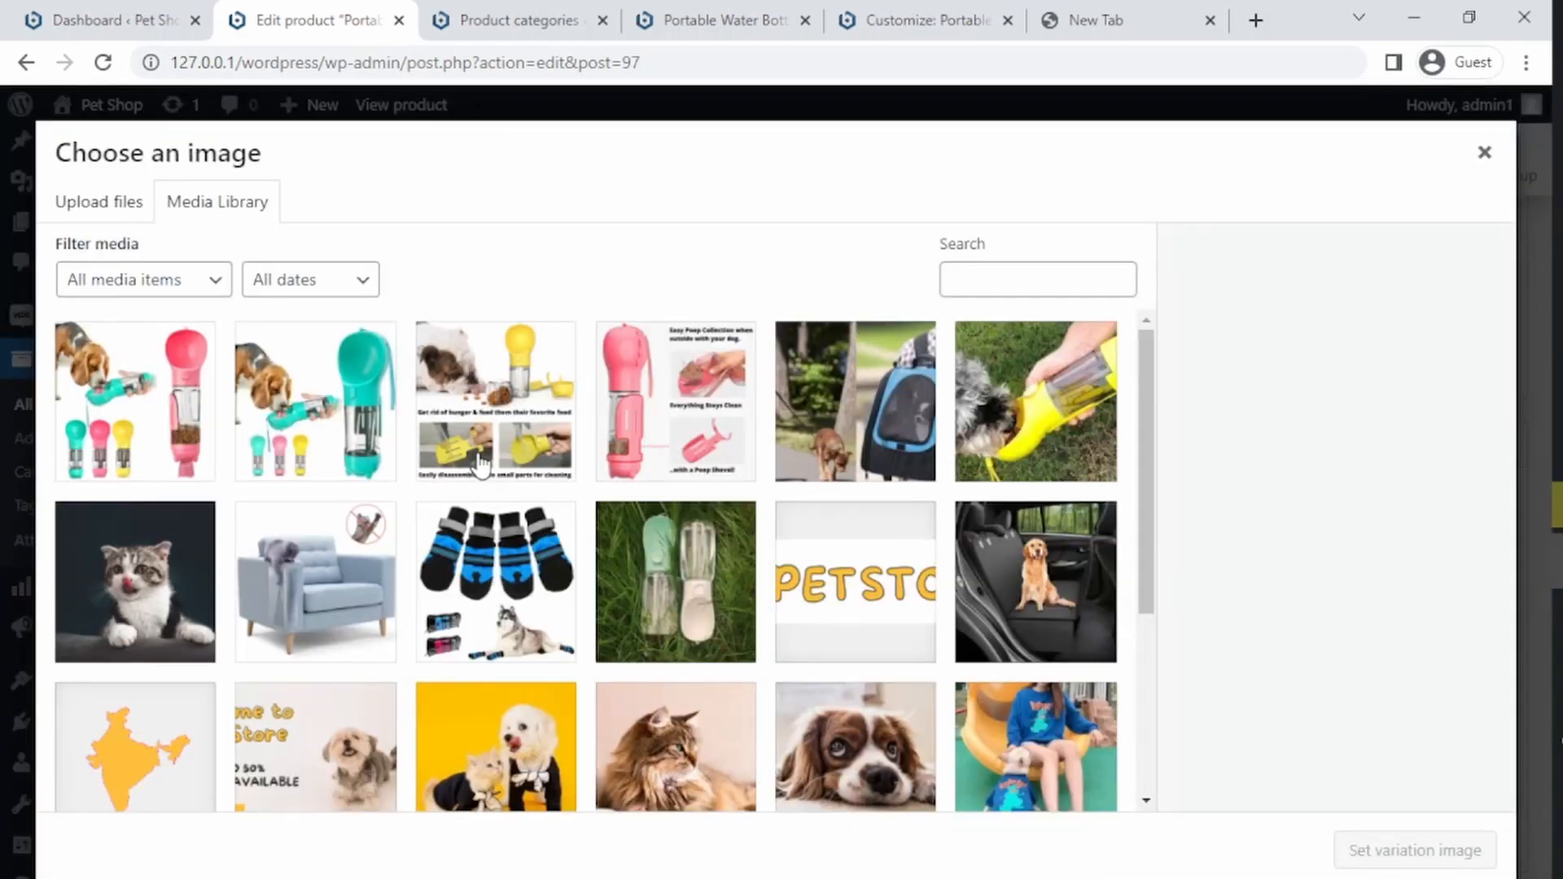
pyautogui.click(346, 444)
pyautogui.click(1364, 849)
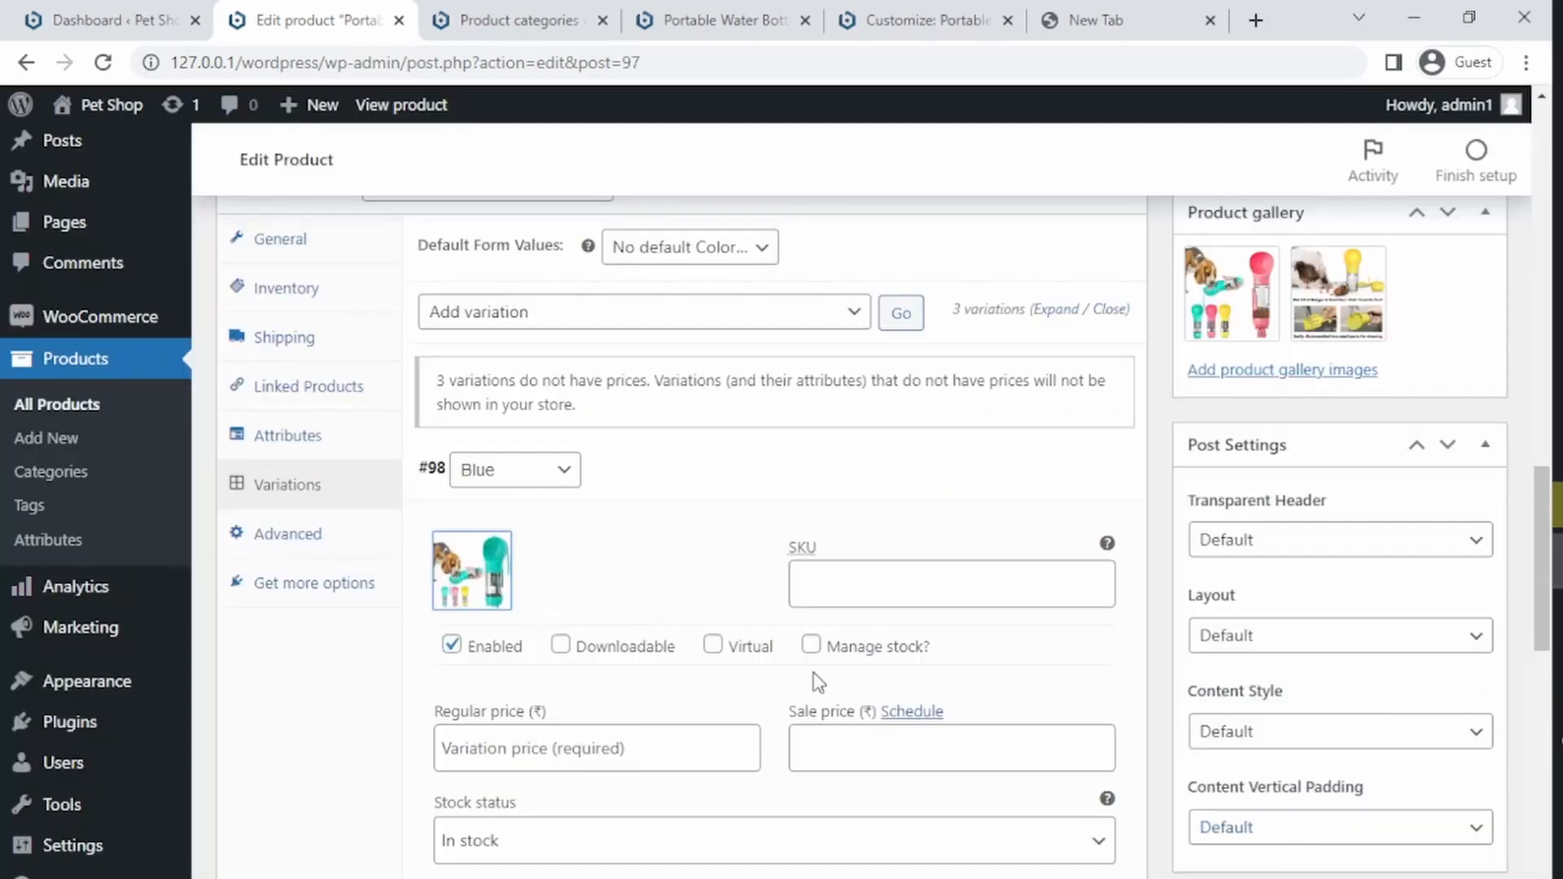
# Step: Set the Blue variation's regular price to 999 and its sale price to 799
pyautogui.moveTo(1540, 509); pyautogui.dragTo(1539, 597)
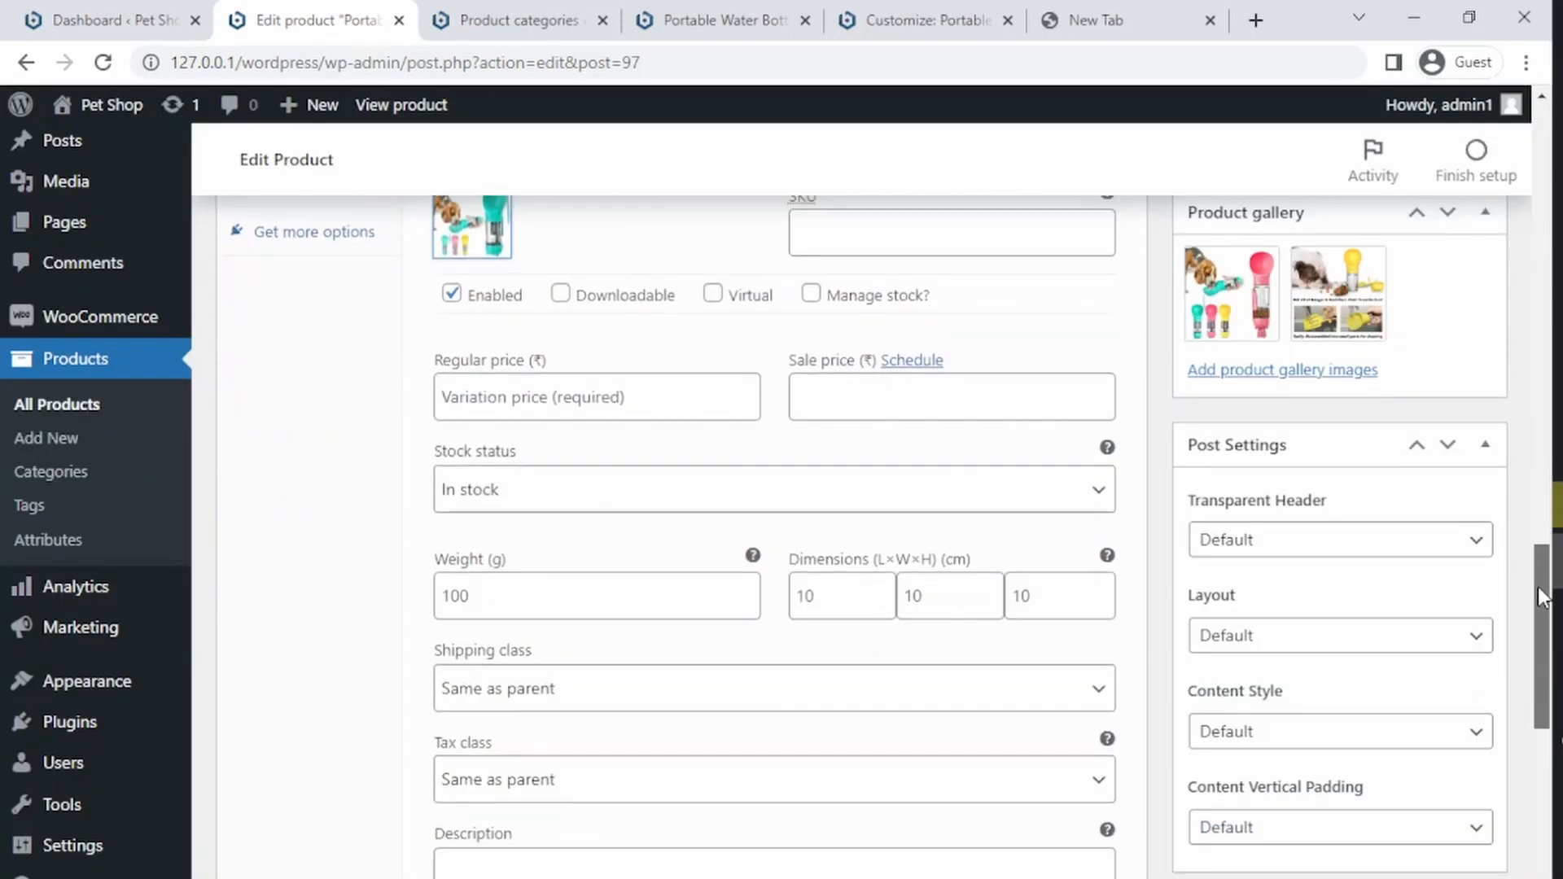
pyautogui.click(584, 396)
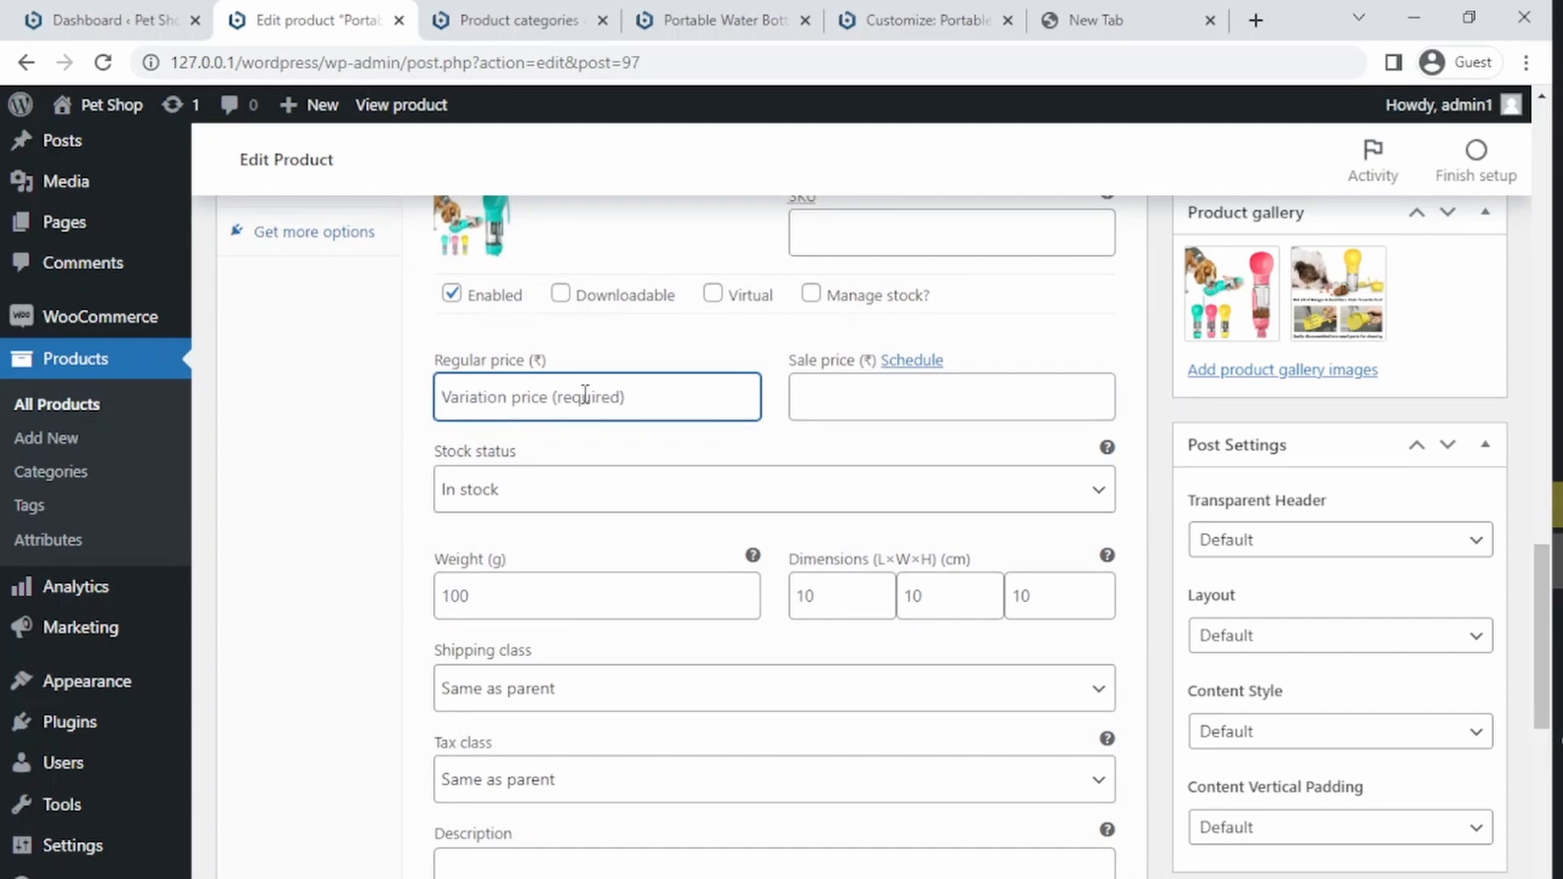
pyautogui.write('9')
pyautogui.click(850, 389)
pyautogui.write('799')
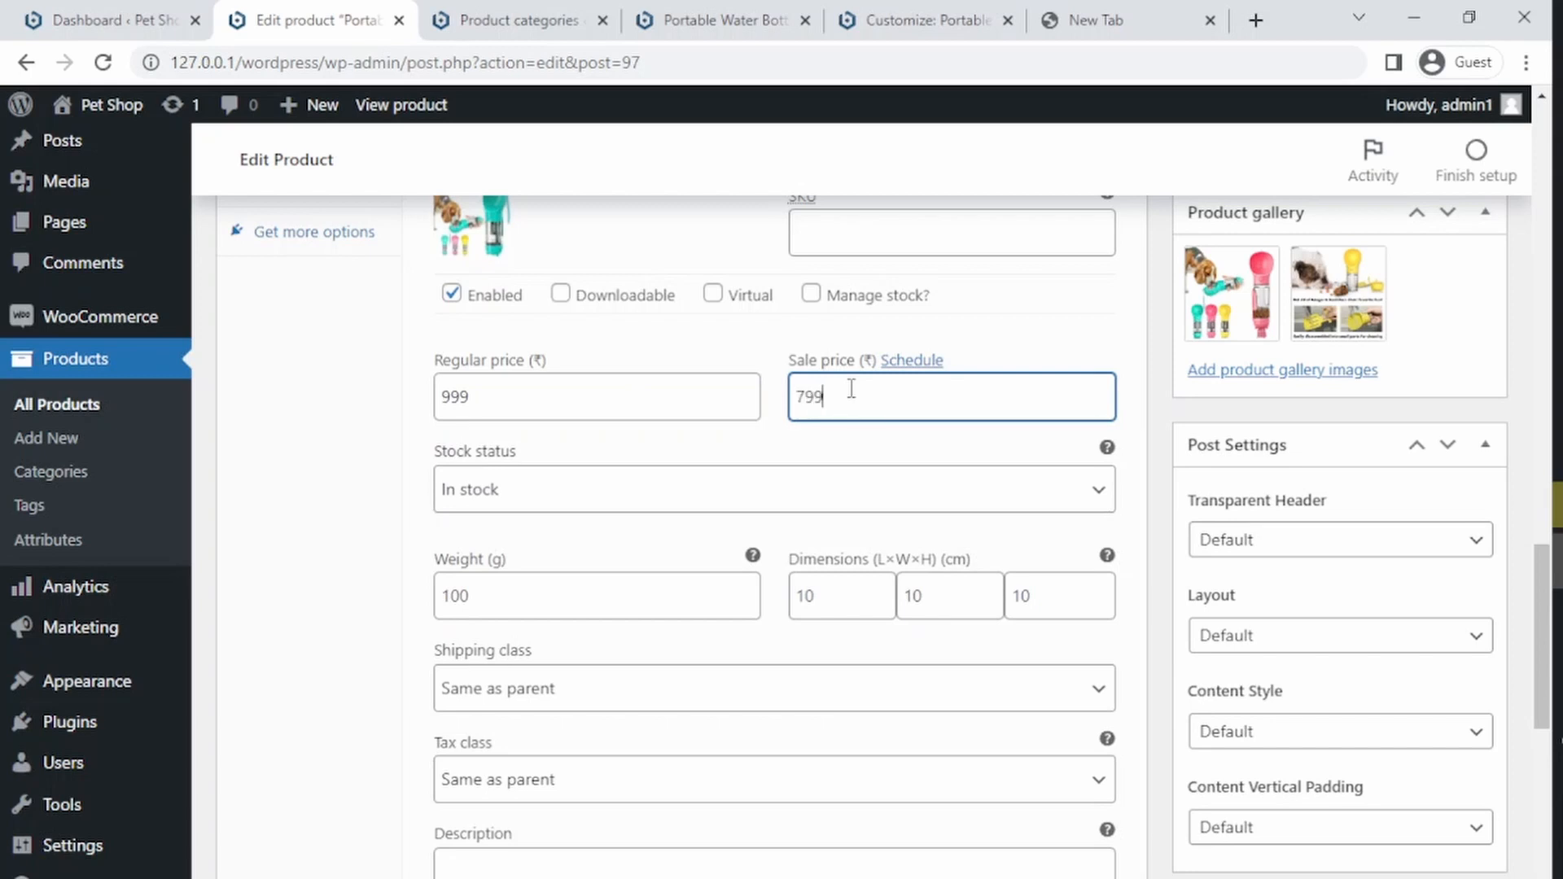
# Step: Set the pink bottle picture from the media library as the Pink variation's image
pyautogui.scroll(-8, 1527, 602)
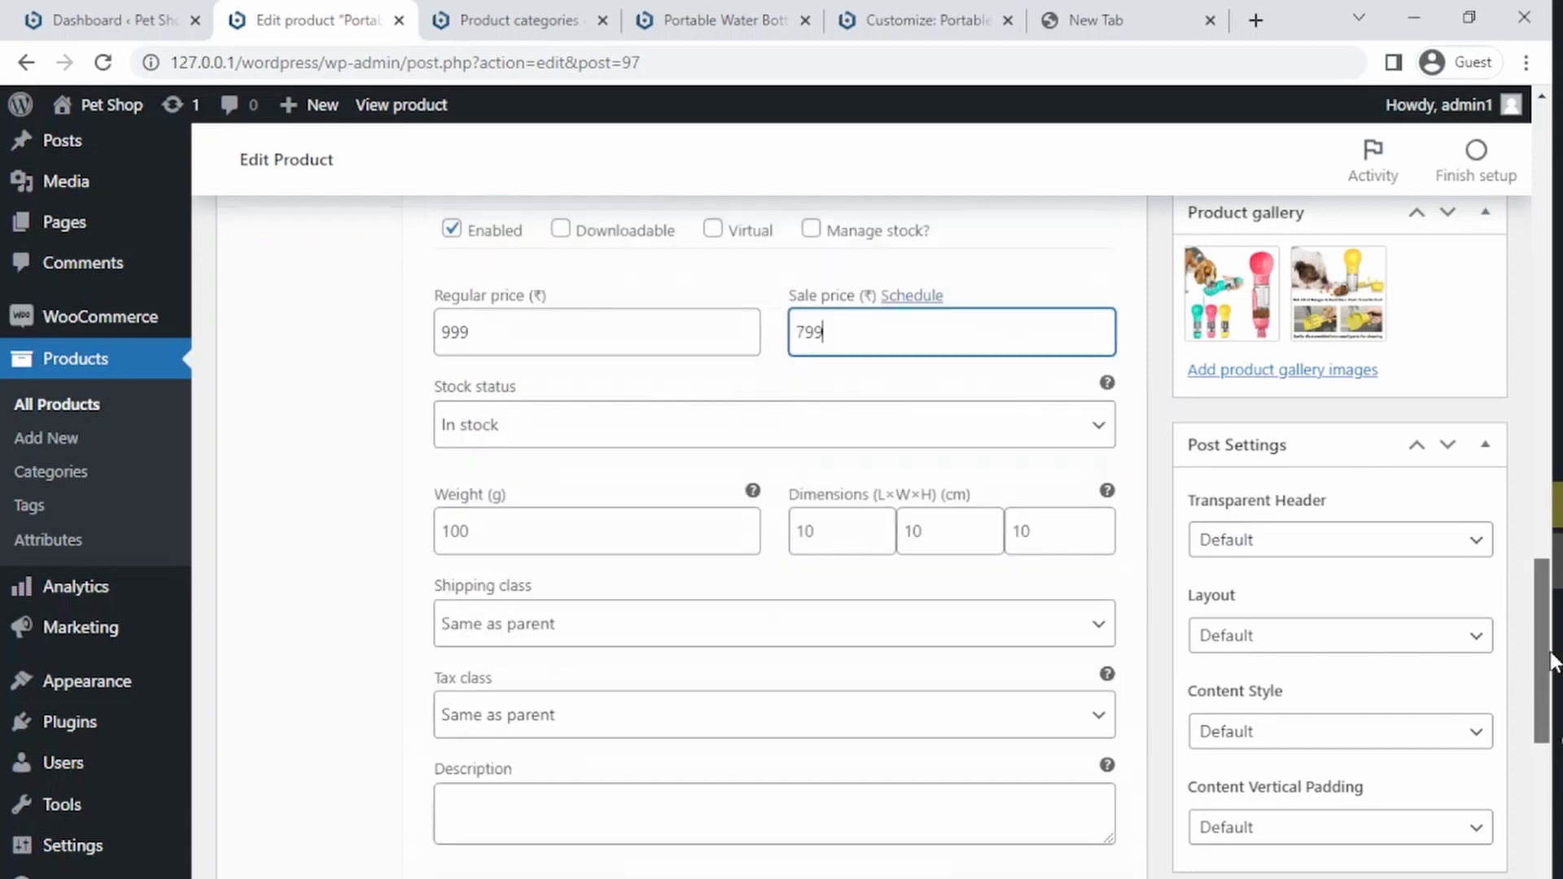
pyautogui.click(688, 374)
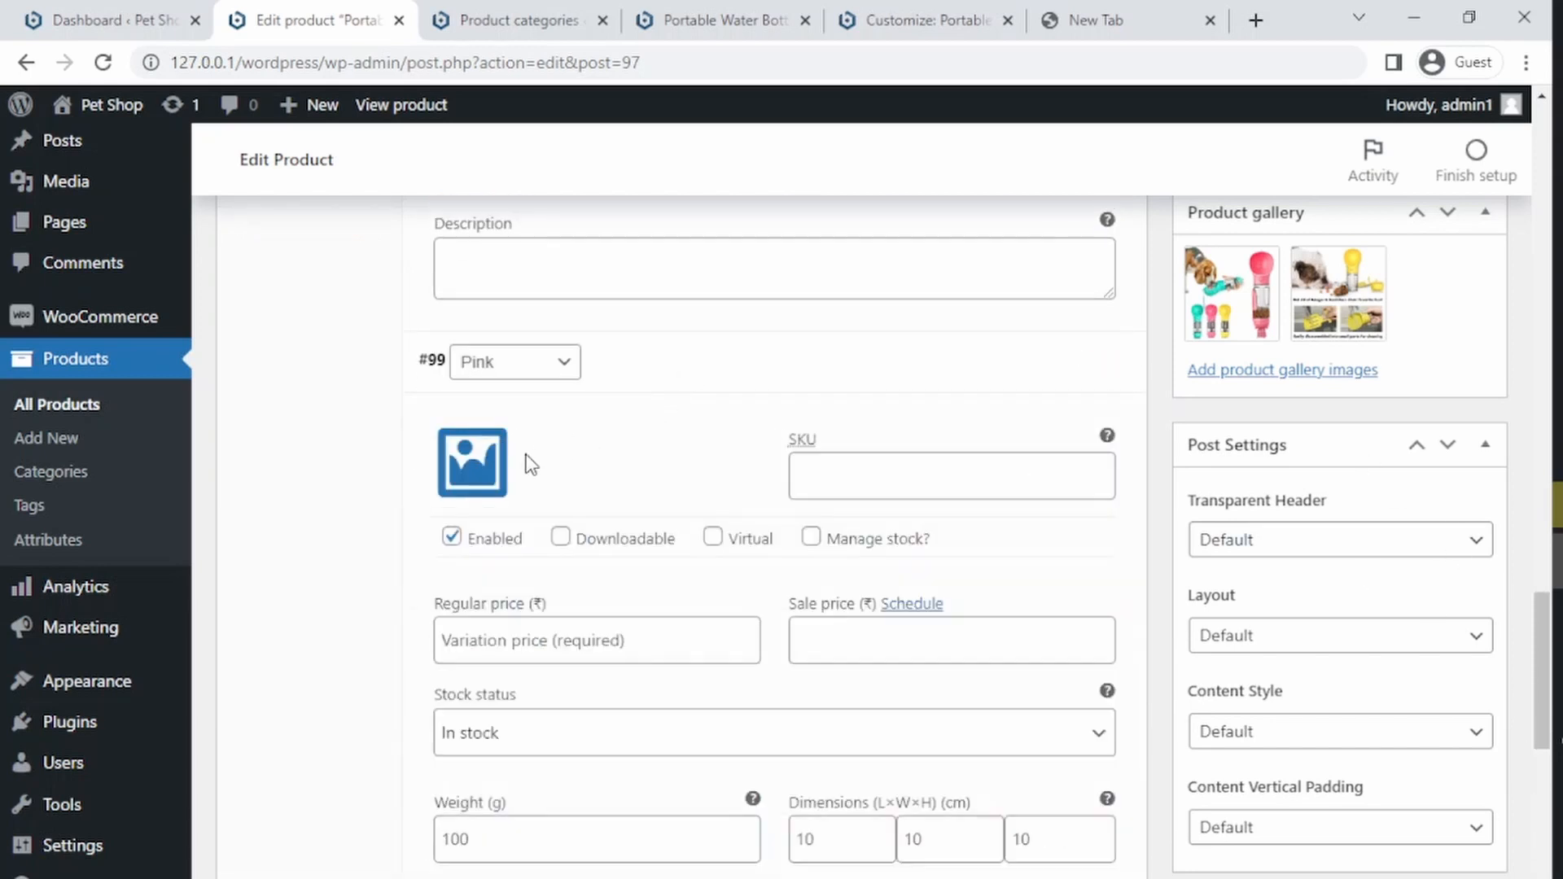
pyautogui.click(472, 461)
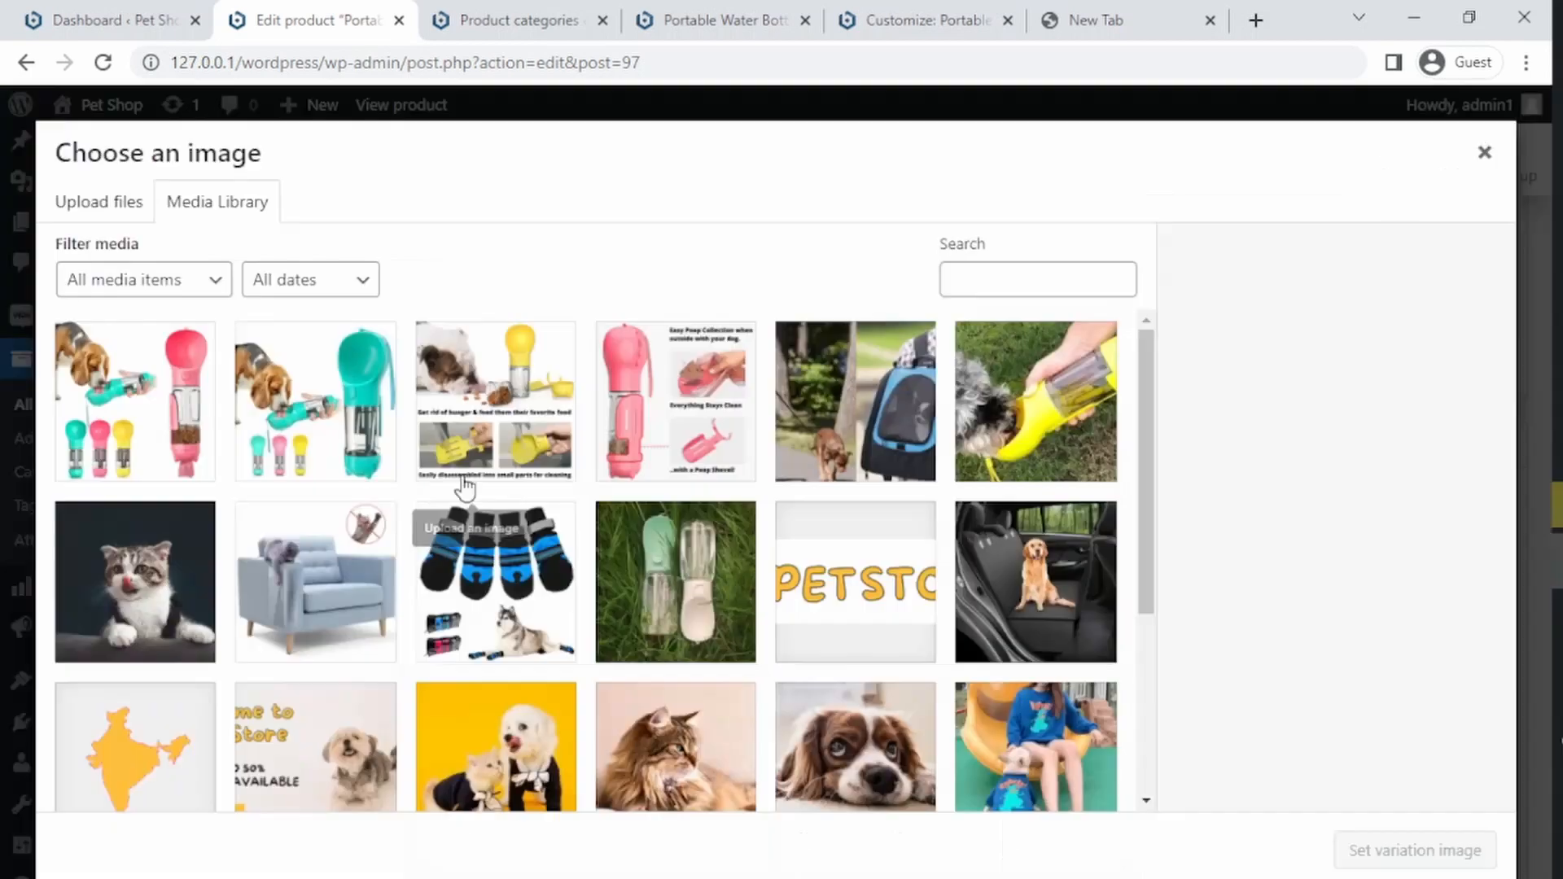
pyautogui.click(163, 417)
pyautogui.click(1371, 847)
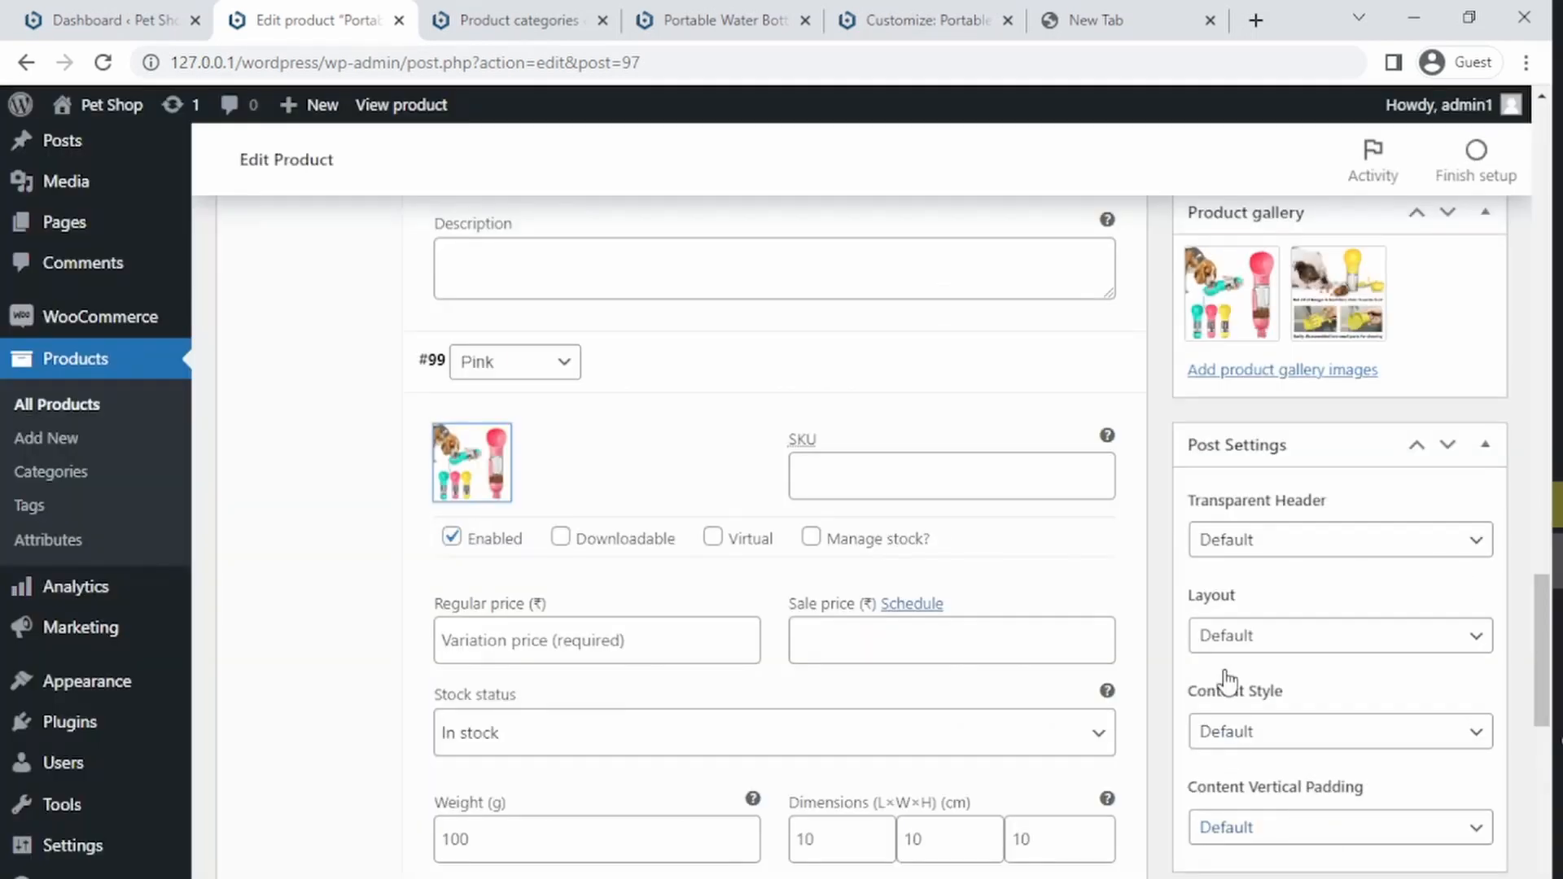
# Step: Set the Pink variation's regular price to 999 and its sale price to 799
pyautogui.moveTo(1540, 621); pyautogui.dragTo(1527, 682)
pyautogui.click(603, 301)
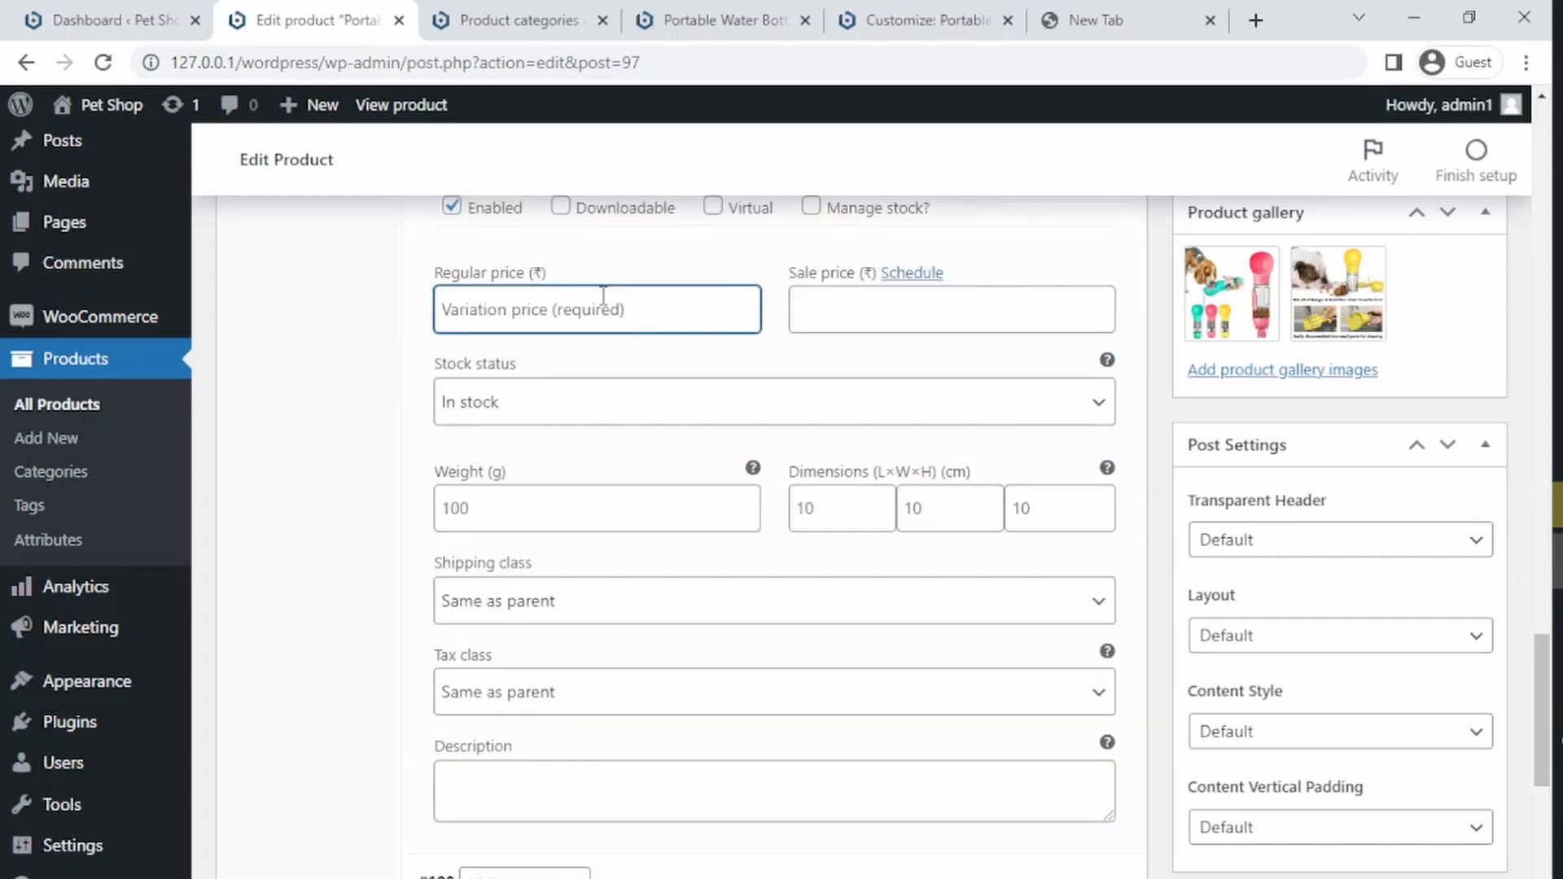
pyautogui.write('999')
pyautogui.press('Tab')
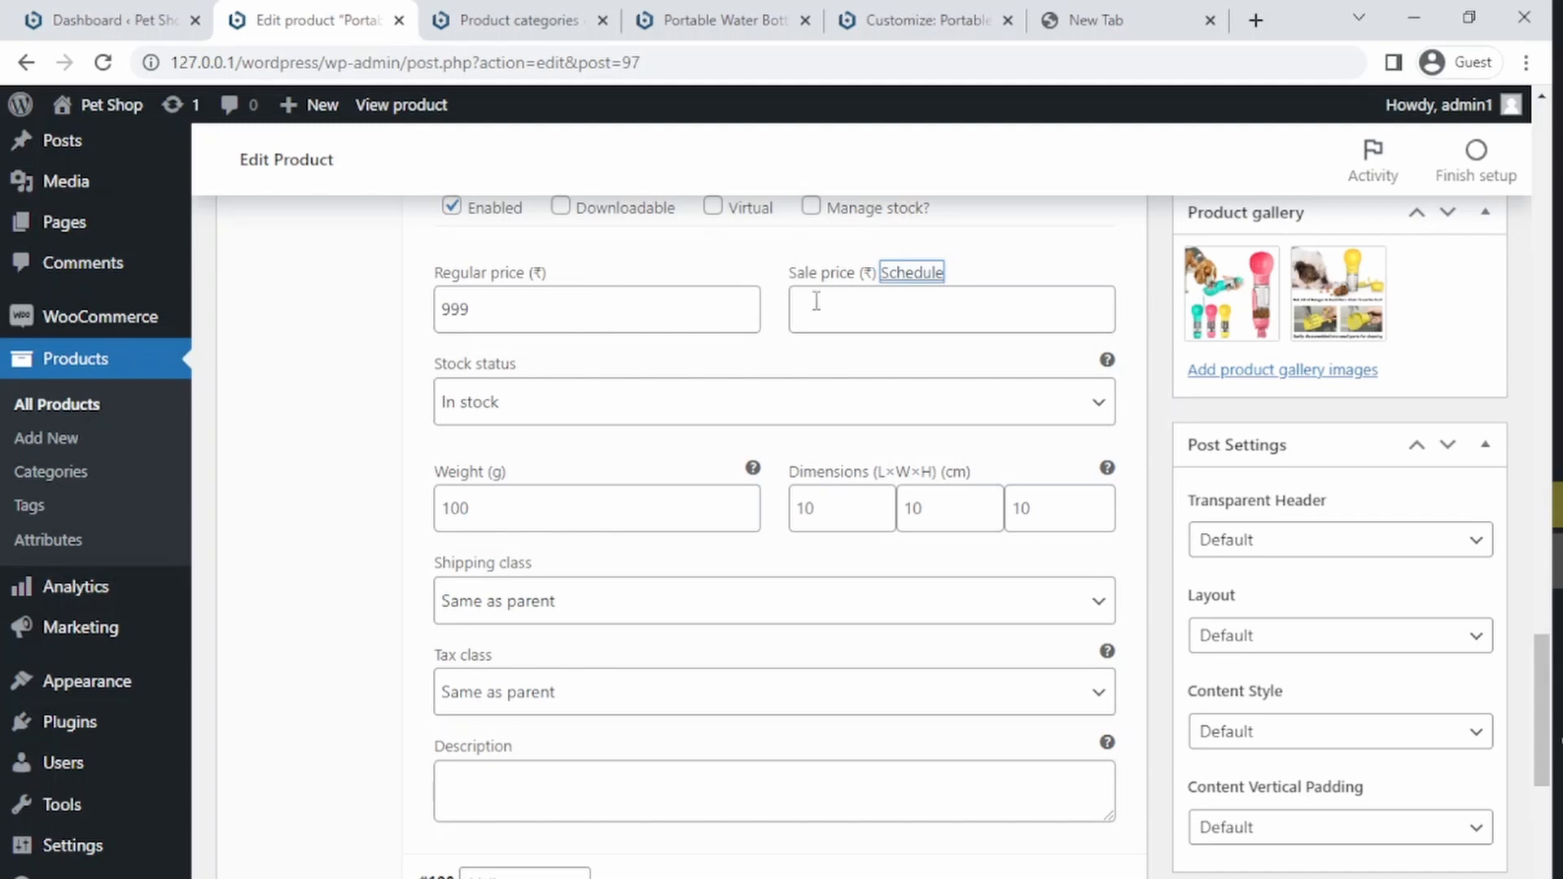
pyautogui.click(879, 316)
pyautogui.press('Tab')
pyautogui.click(879, 316)
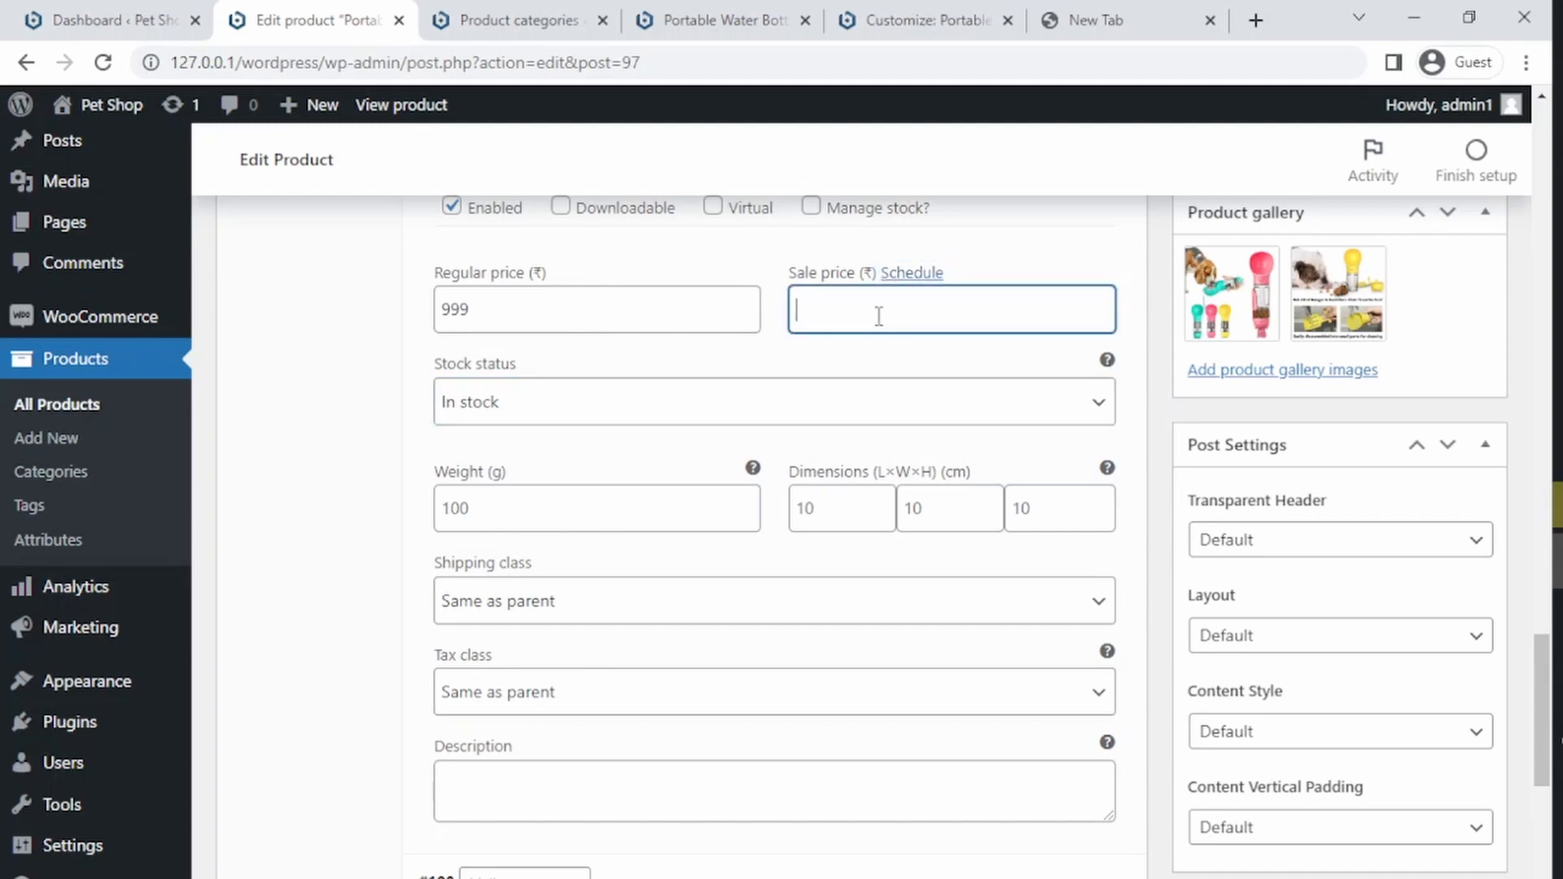
pyautogui.write('799')
pyautogui.click(902, 274)
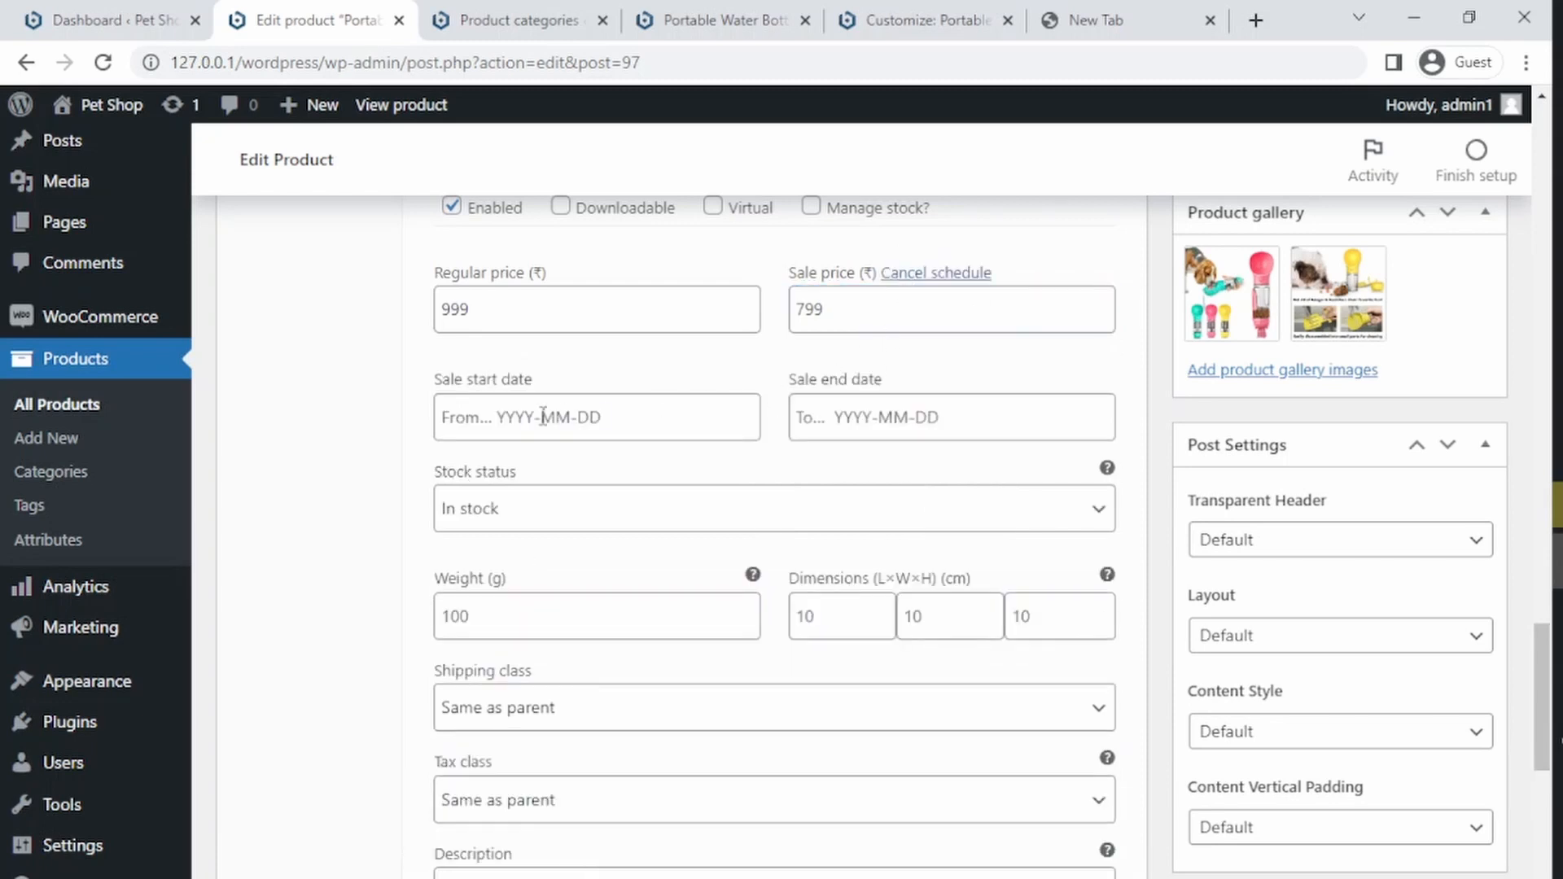
pyautogui.click(512, 417)
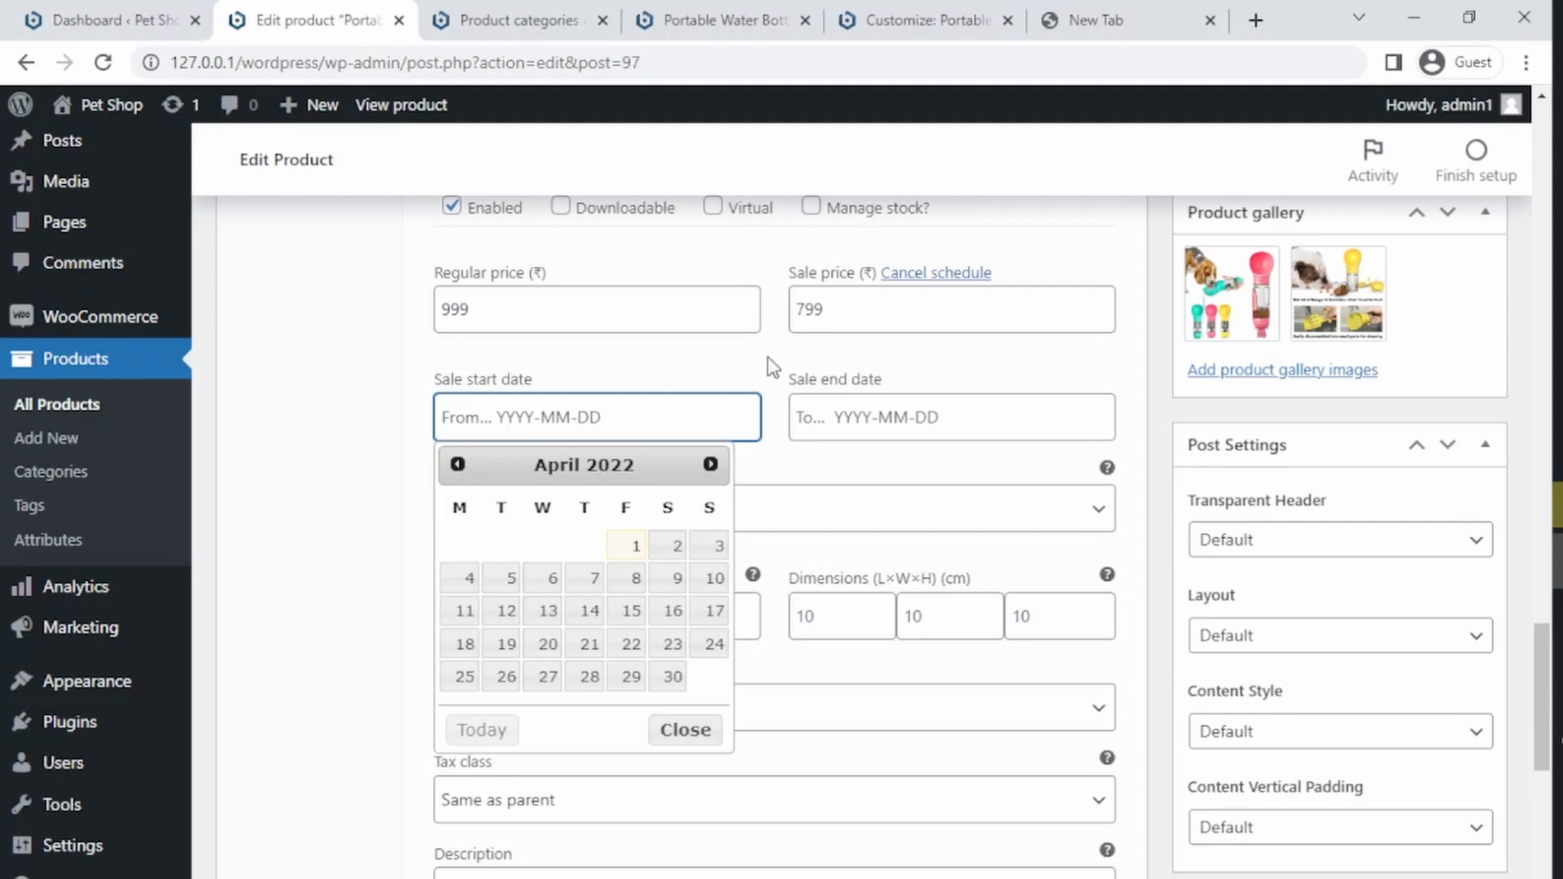
pyautogui.click(925, 274)
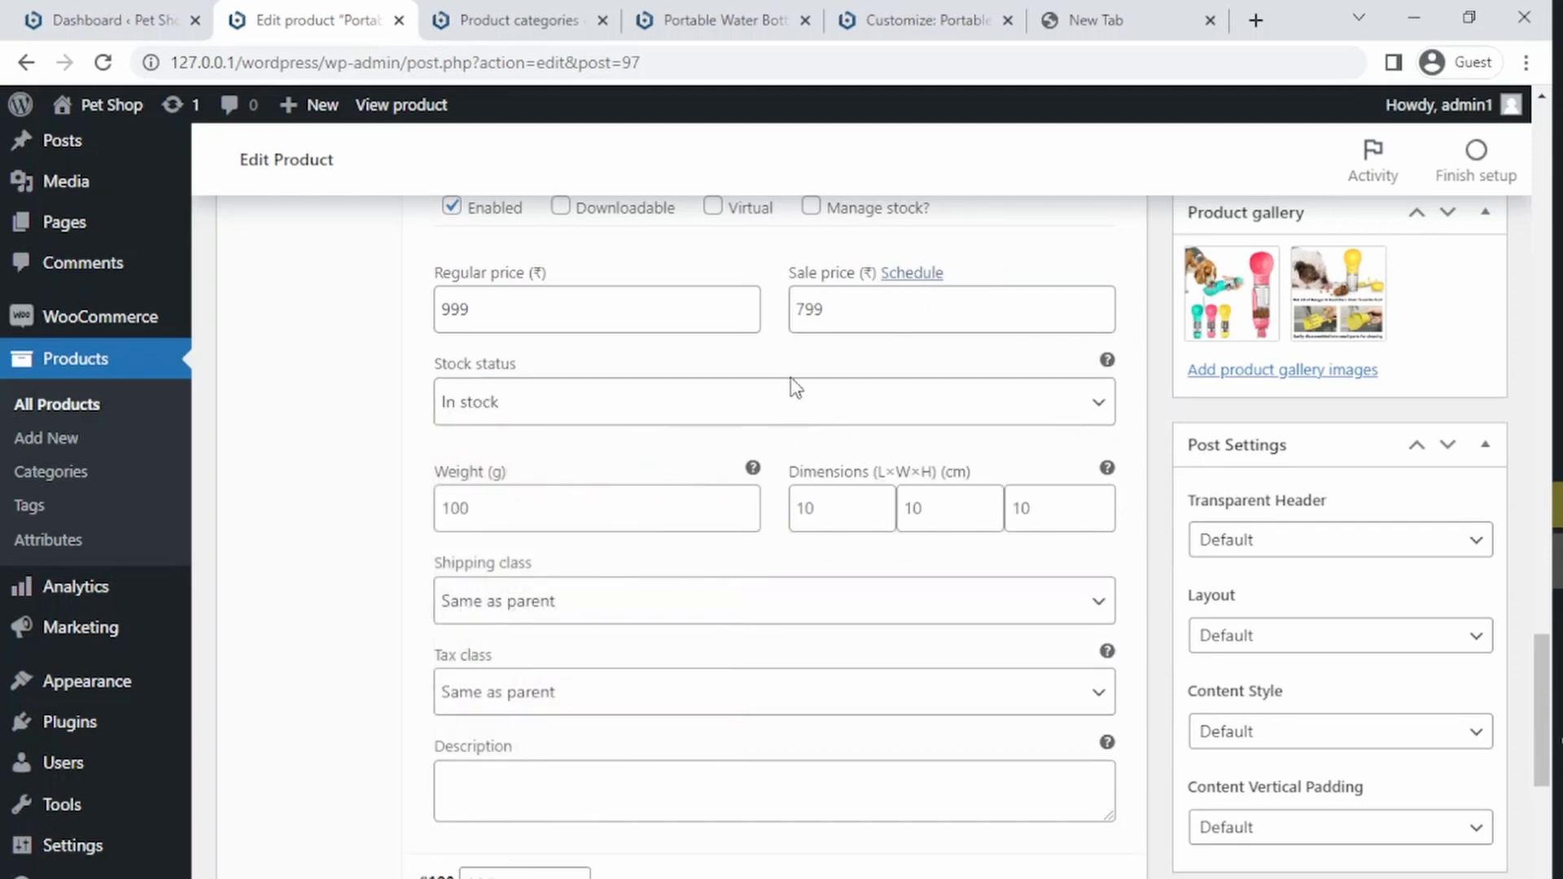
# Step: Set the yellow Easy-to-clean-dog-bottle picture as the Yellow variation's image
pyautogui.moveTo(1535, 642); pyautogui.dragTo(1533, 720)
pyautogui.click(704, 564)
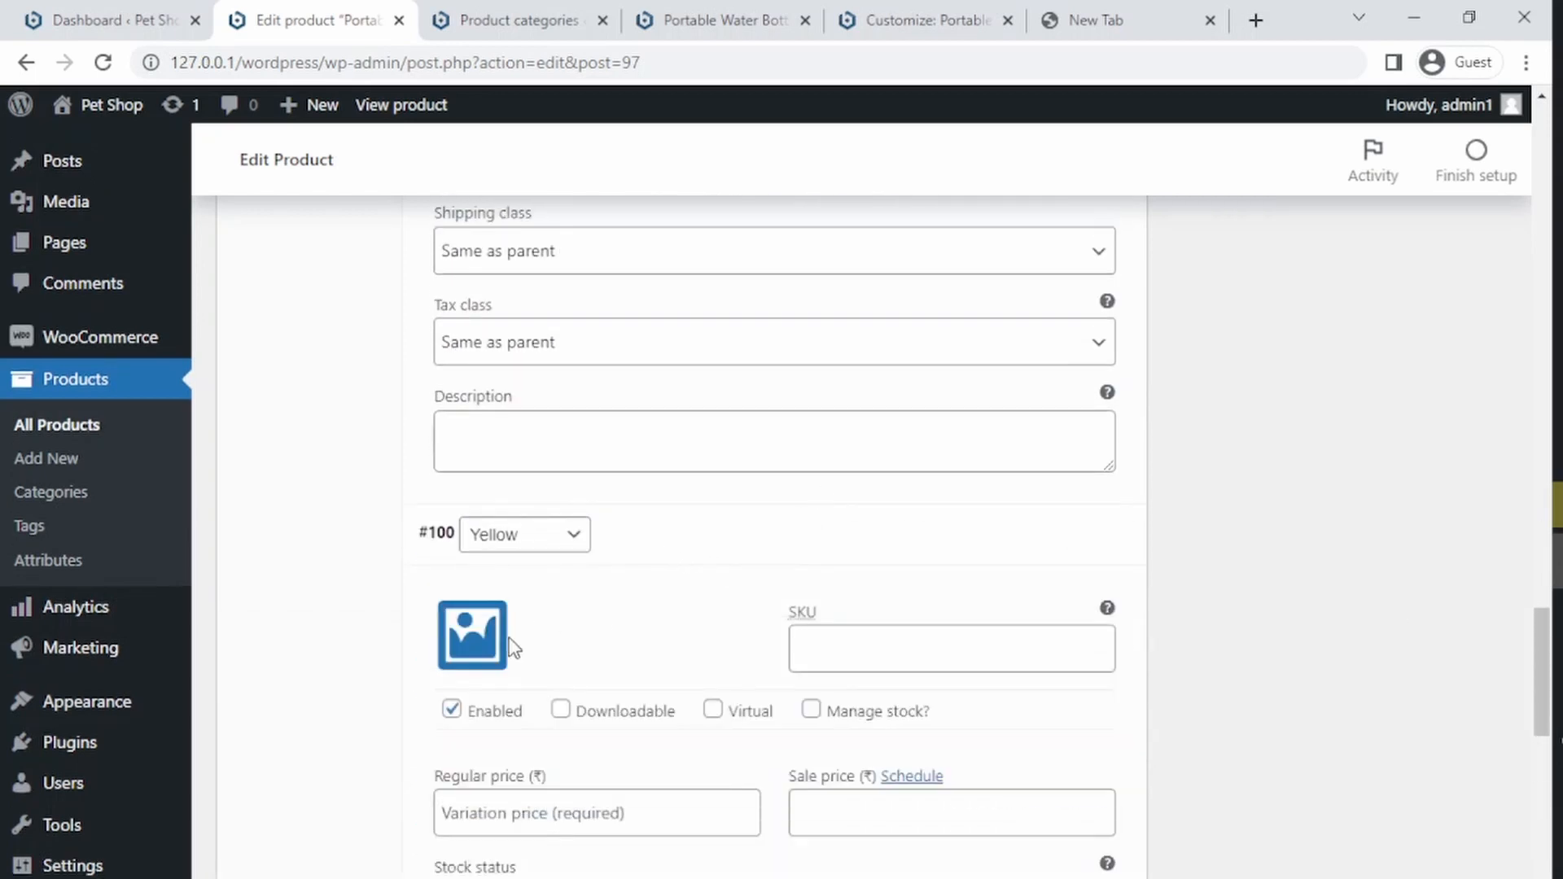
pyautogui.click(488, 647)
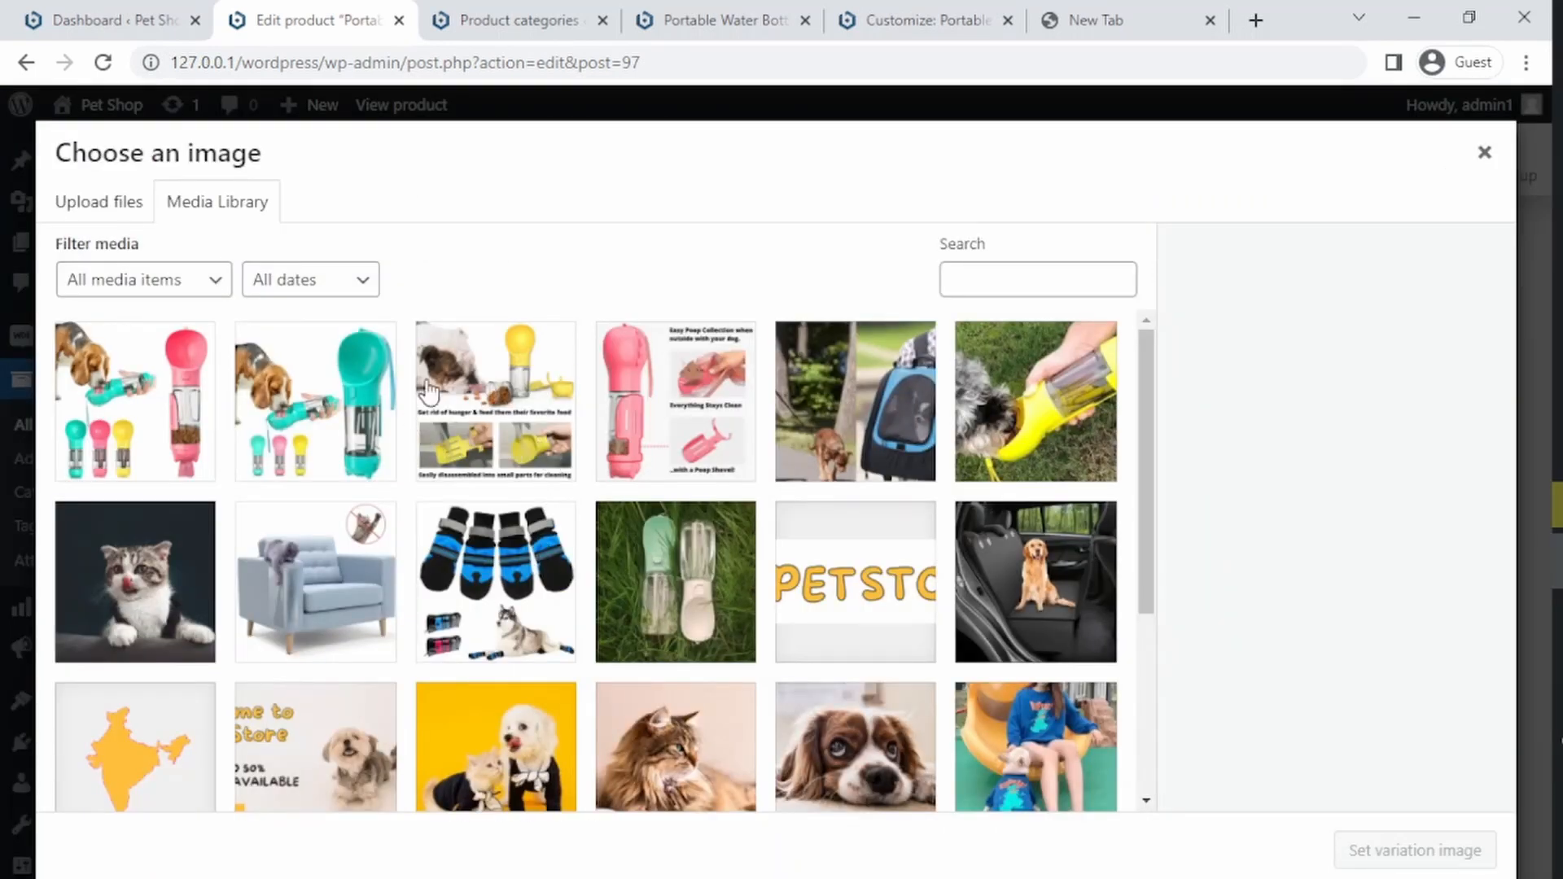
pyautogui.click(493, 419)
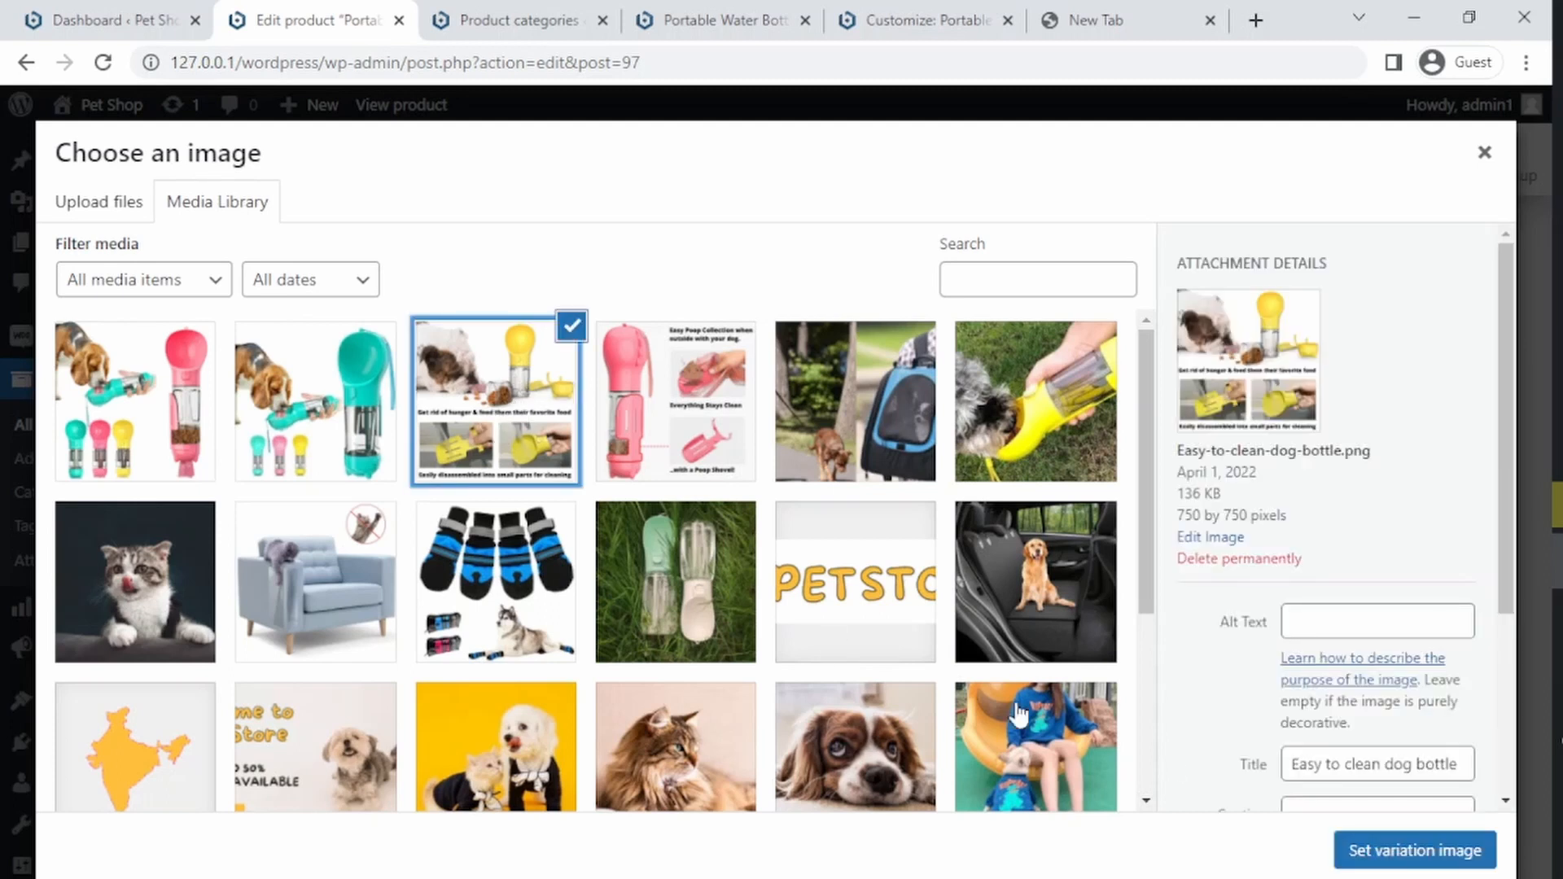
pyautogui.click(1384, 847)
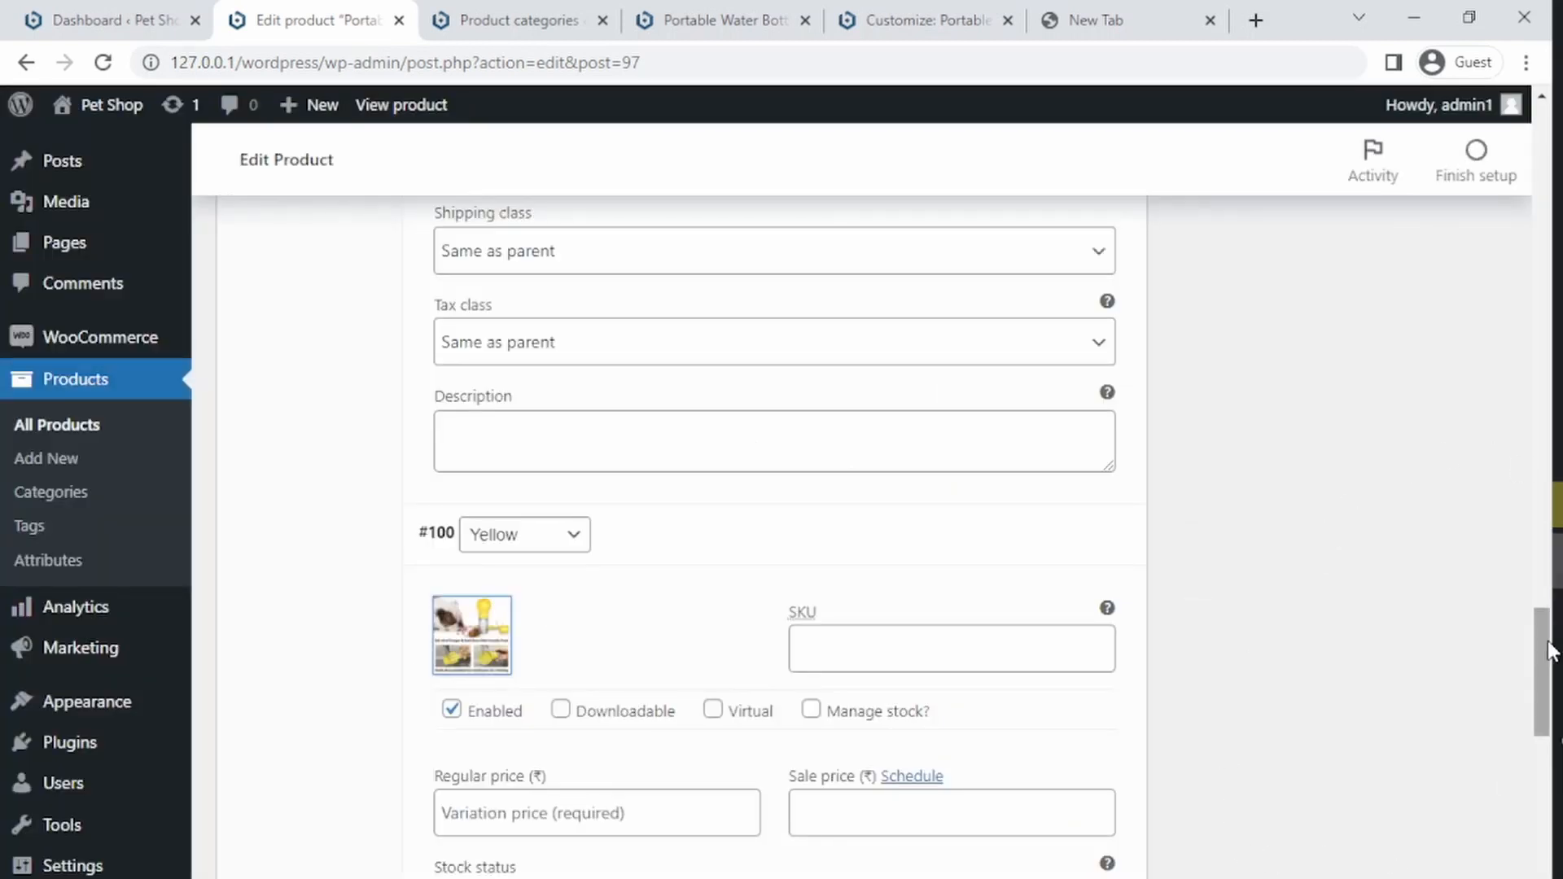
# Step: Save the changes made to the three colour variations
pyautogui.moveTo(1539, 642); pyautogui.dragTo(1541, 742)
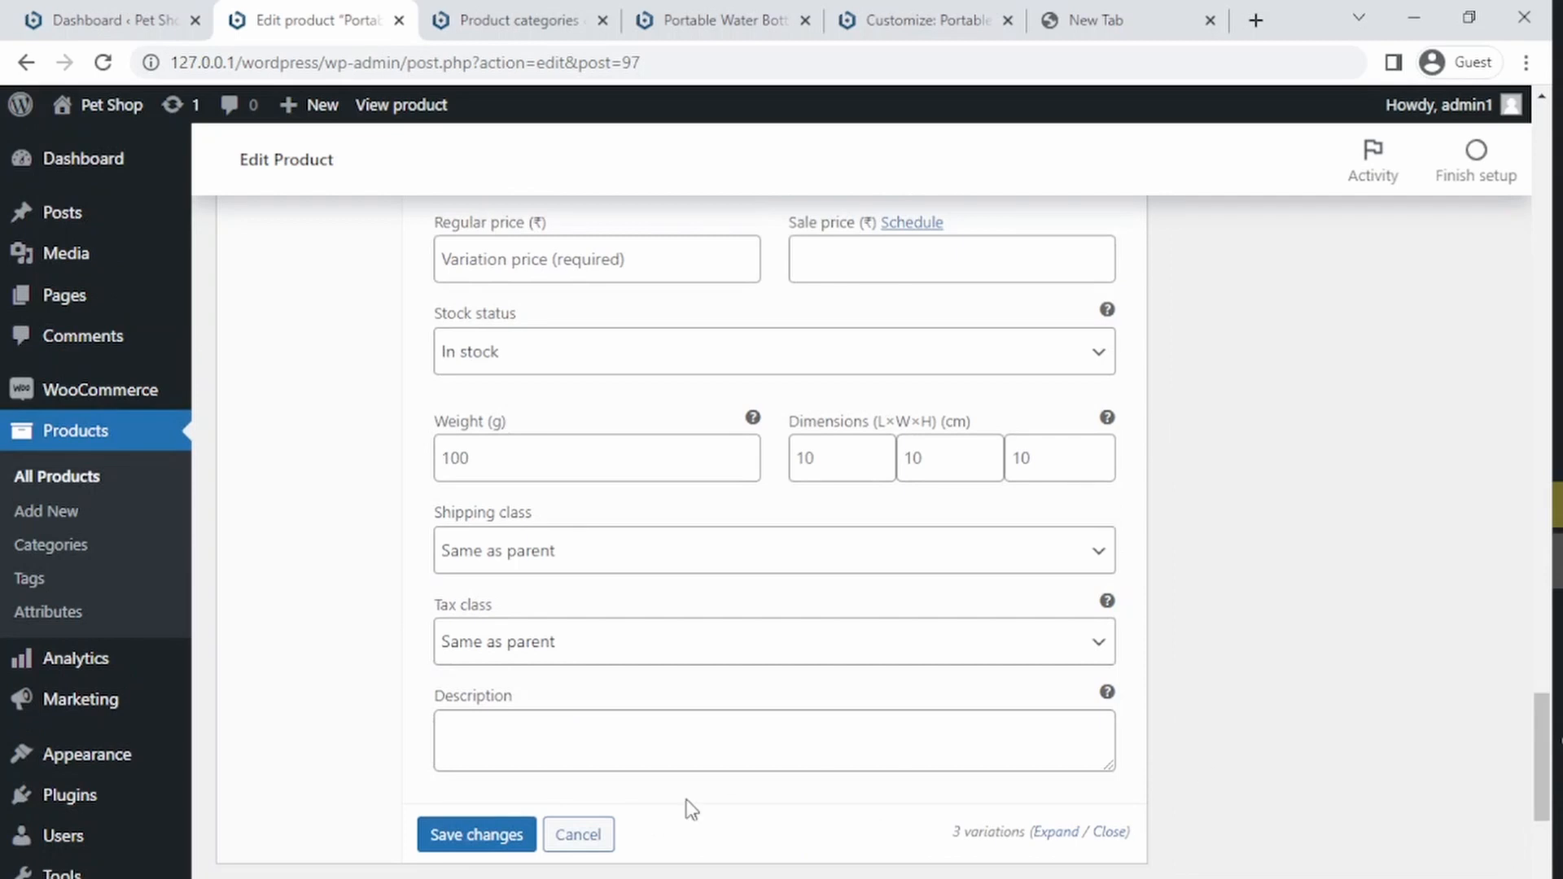
pyautogui.click(477, 835)
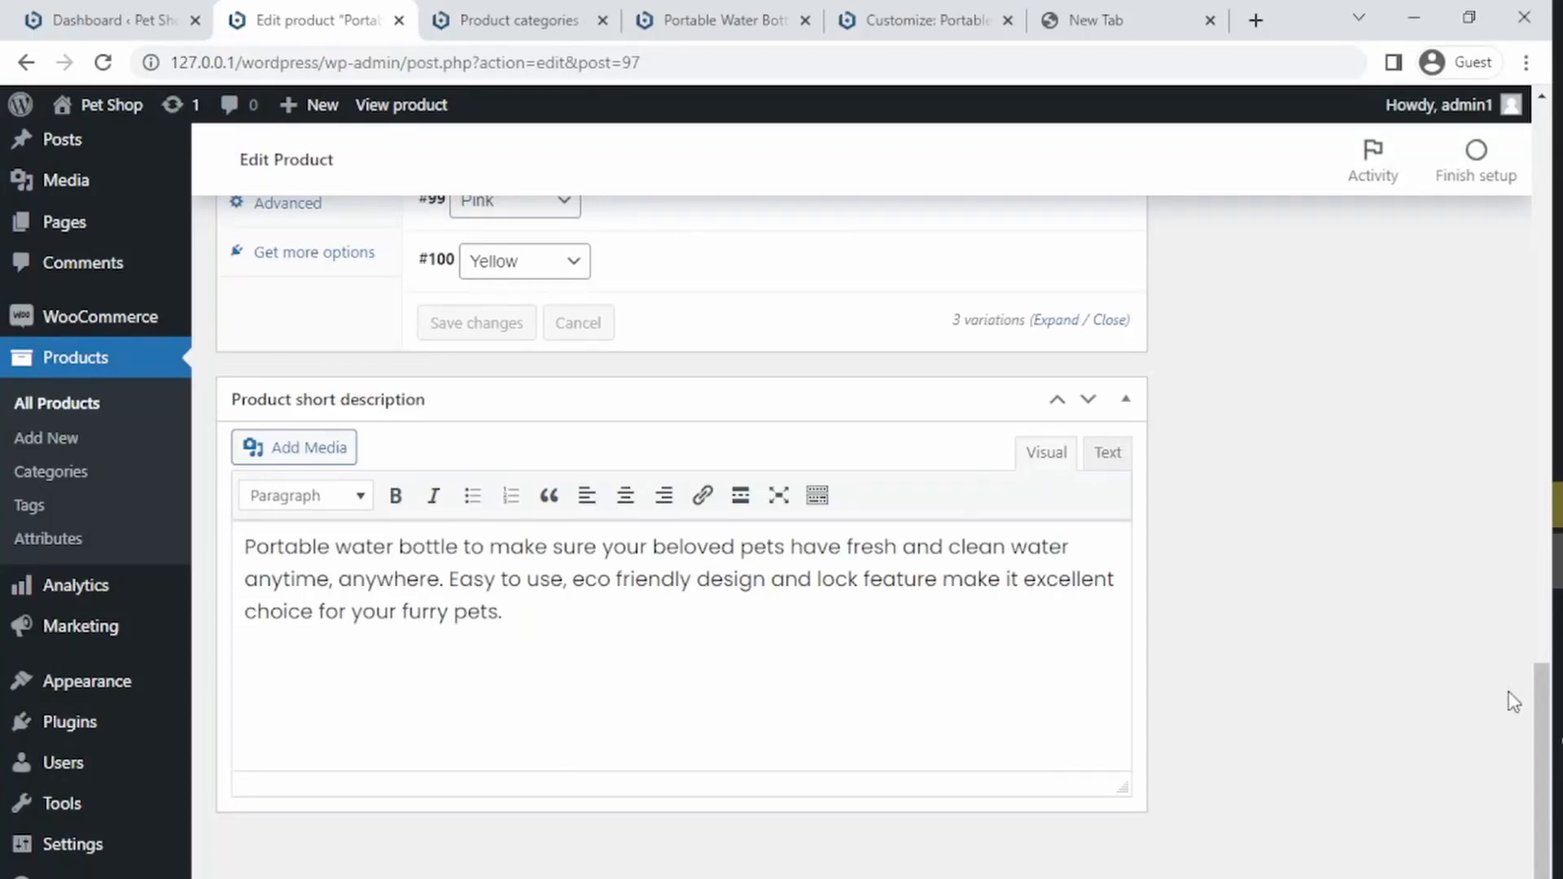
pyautogui.moveTo(1541, 708); pyautogui.dragTo(1559, 139)
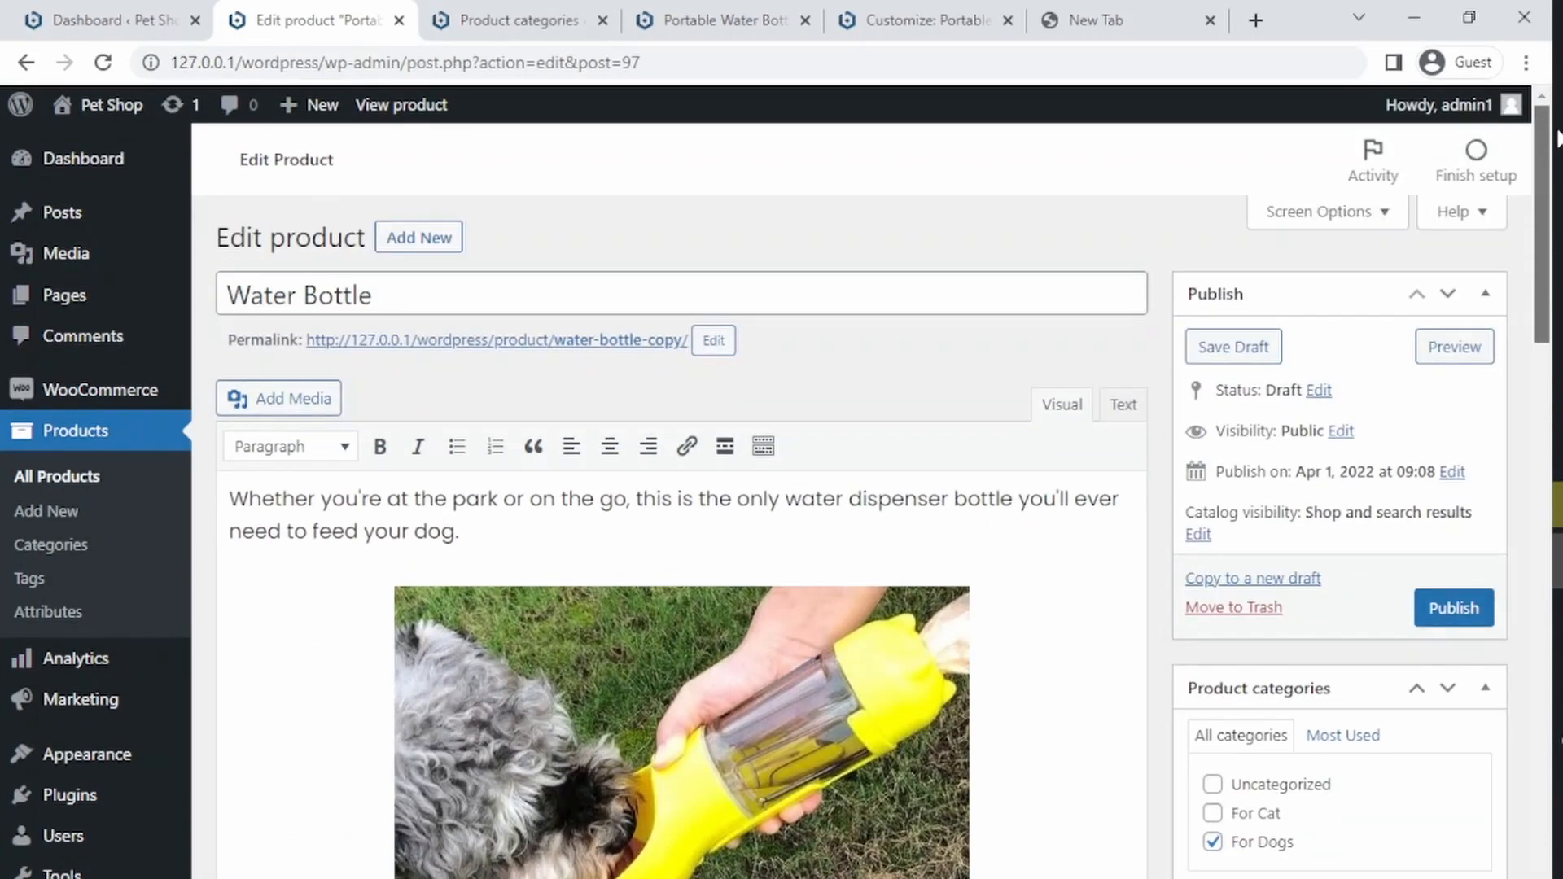
pyautogui.moveTo(1542, 260); pyautogui.dragTo(1527, 667)
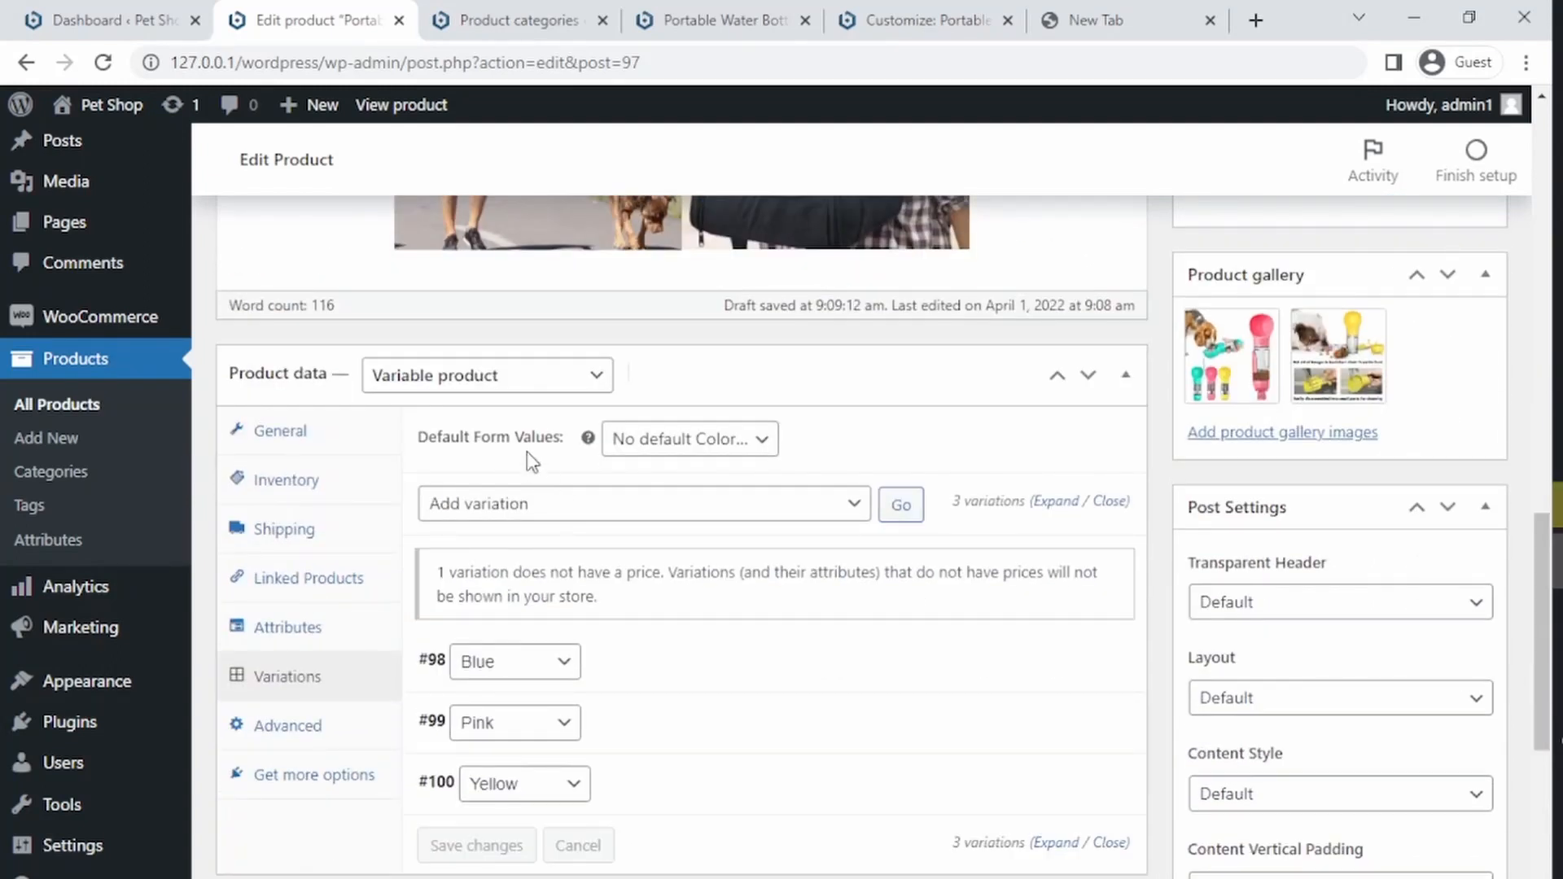
pyautogui.click(658, 442)
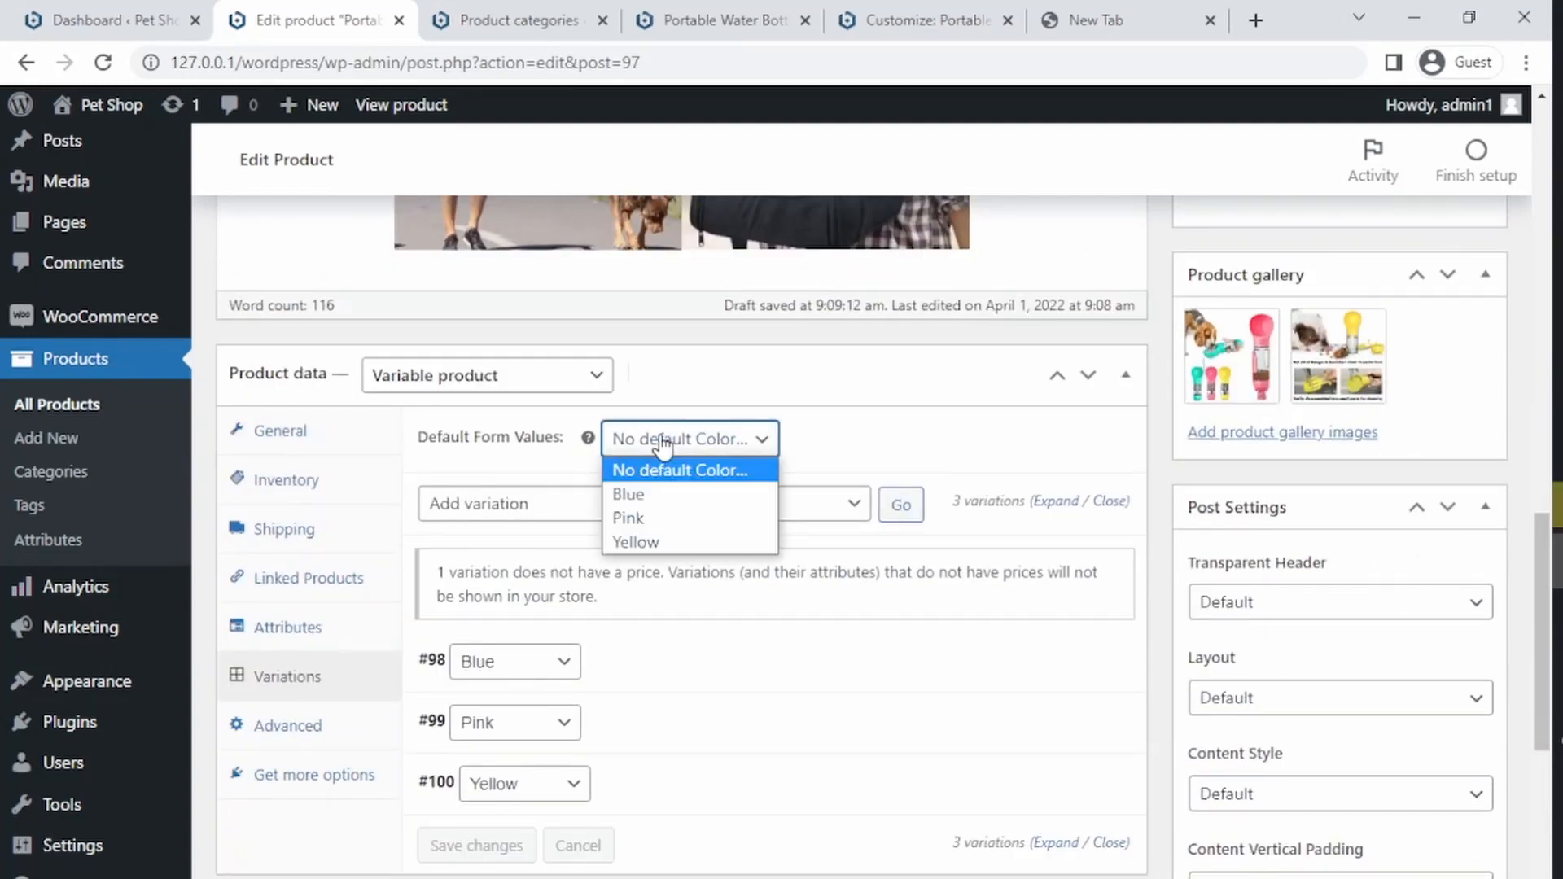
pyautogui.click(516, 446)
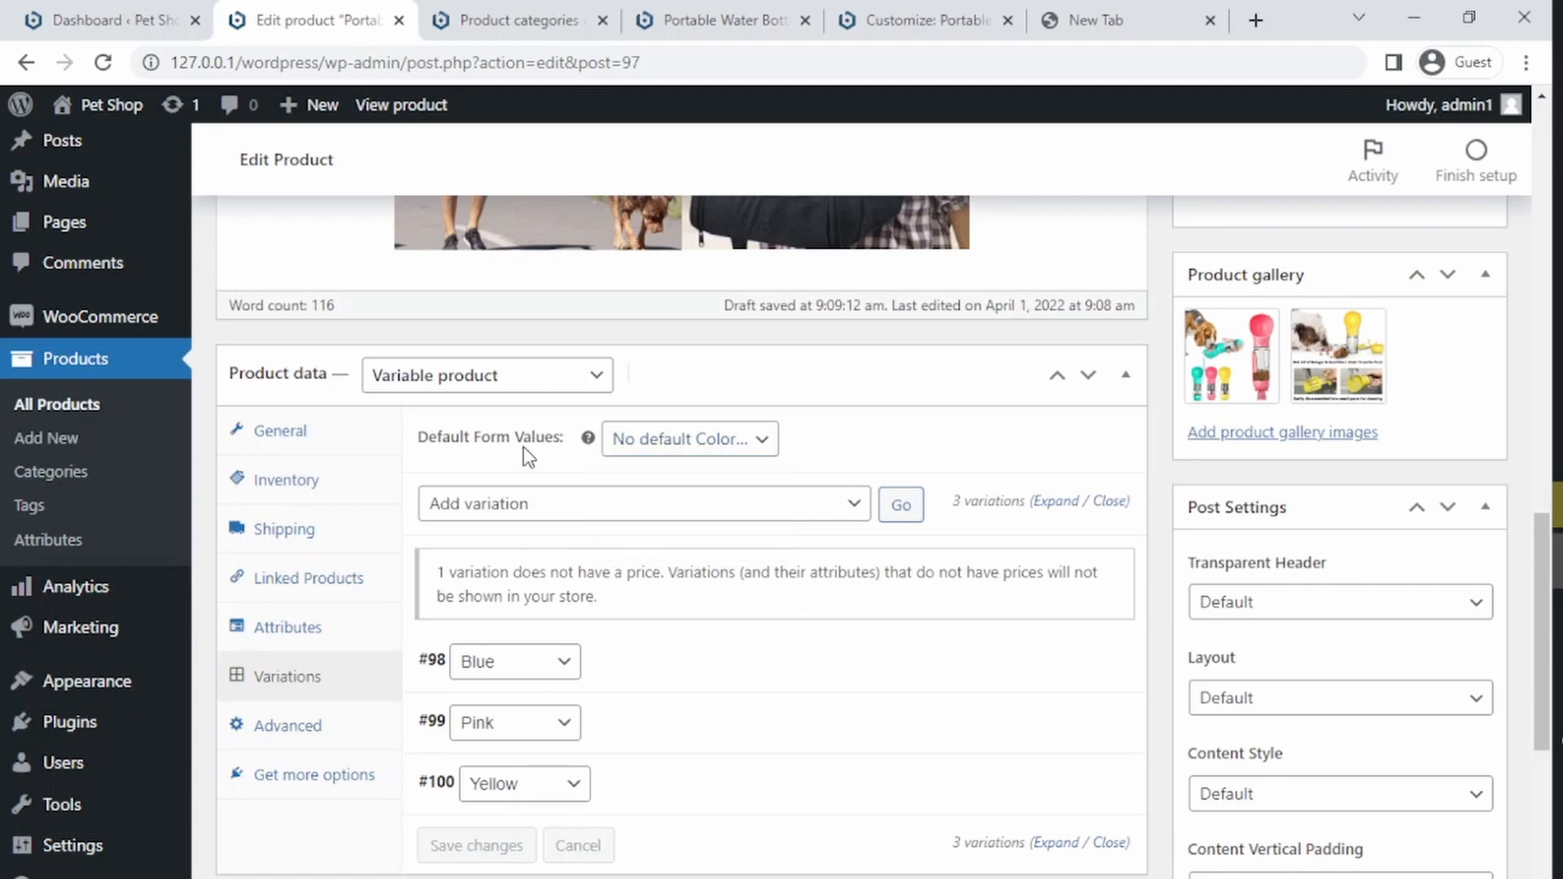
# Step: Preview the Water Bottle product page on the storefront, then return to the product editor
pyautogui.moveTo(1548, 536); pyautogui.dragTo(1551, 263)
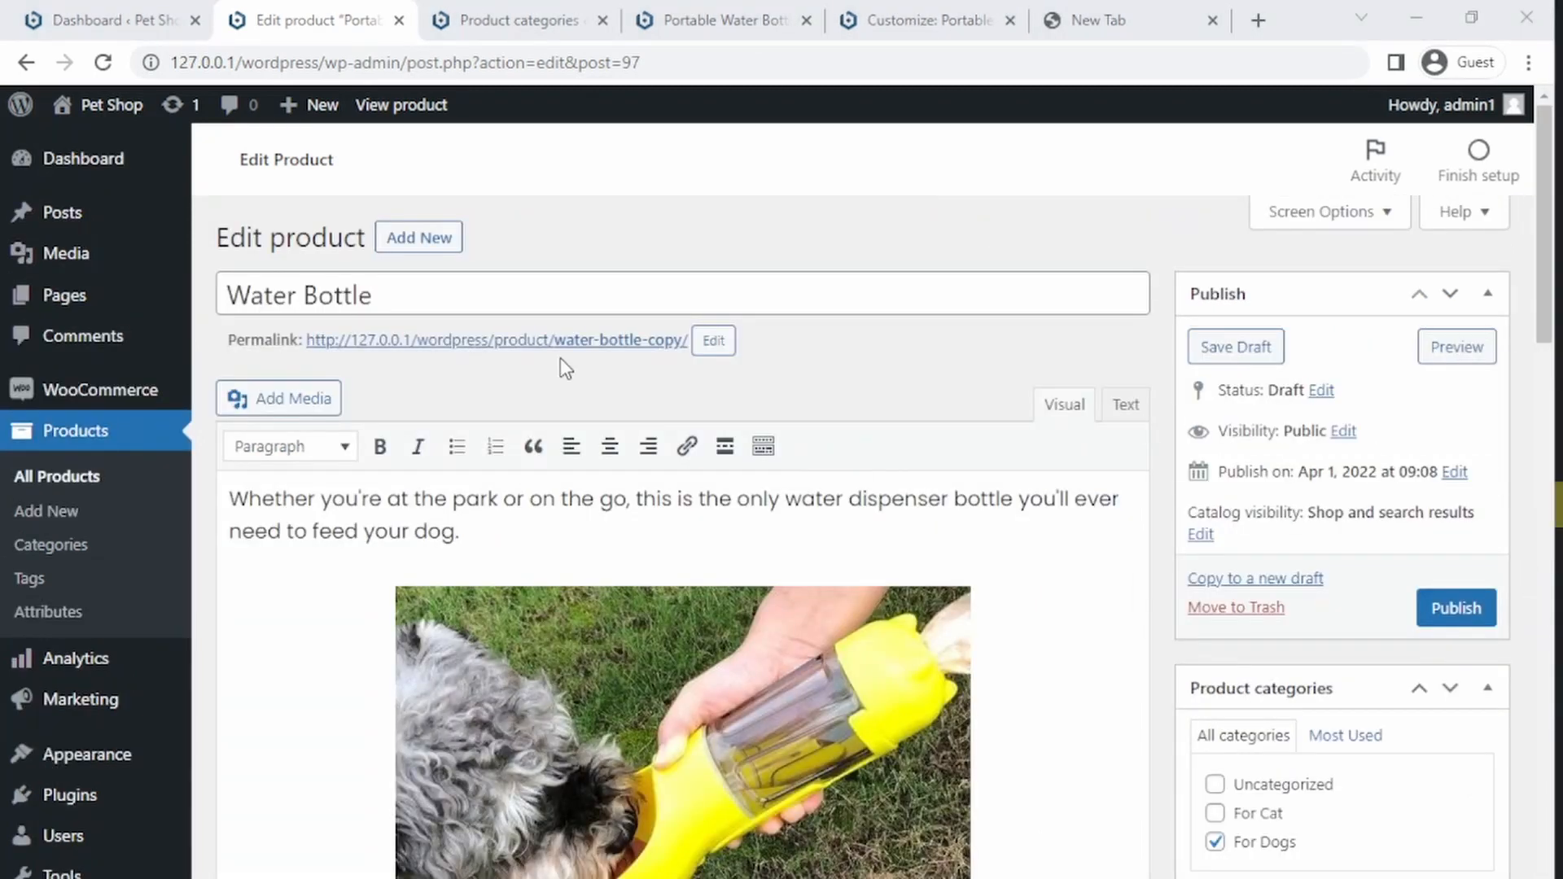
pyautogui.keyDown('ctrl'); pyautogui.click(545, 342); pyautogui.keyUp('ctrl')
pyautogui.click(436, 20)
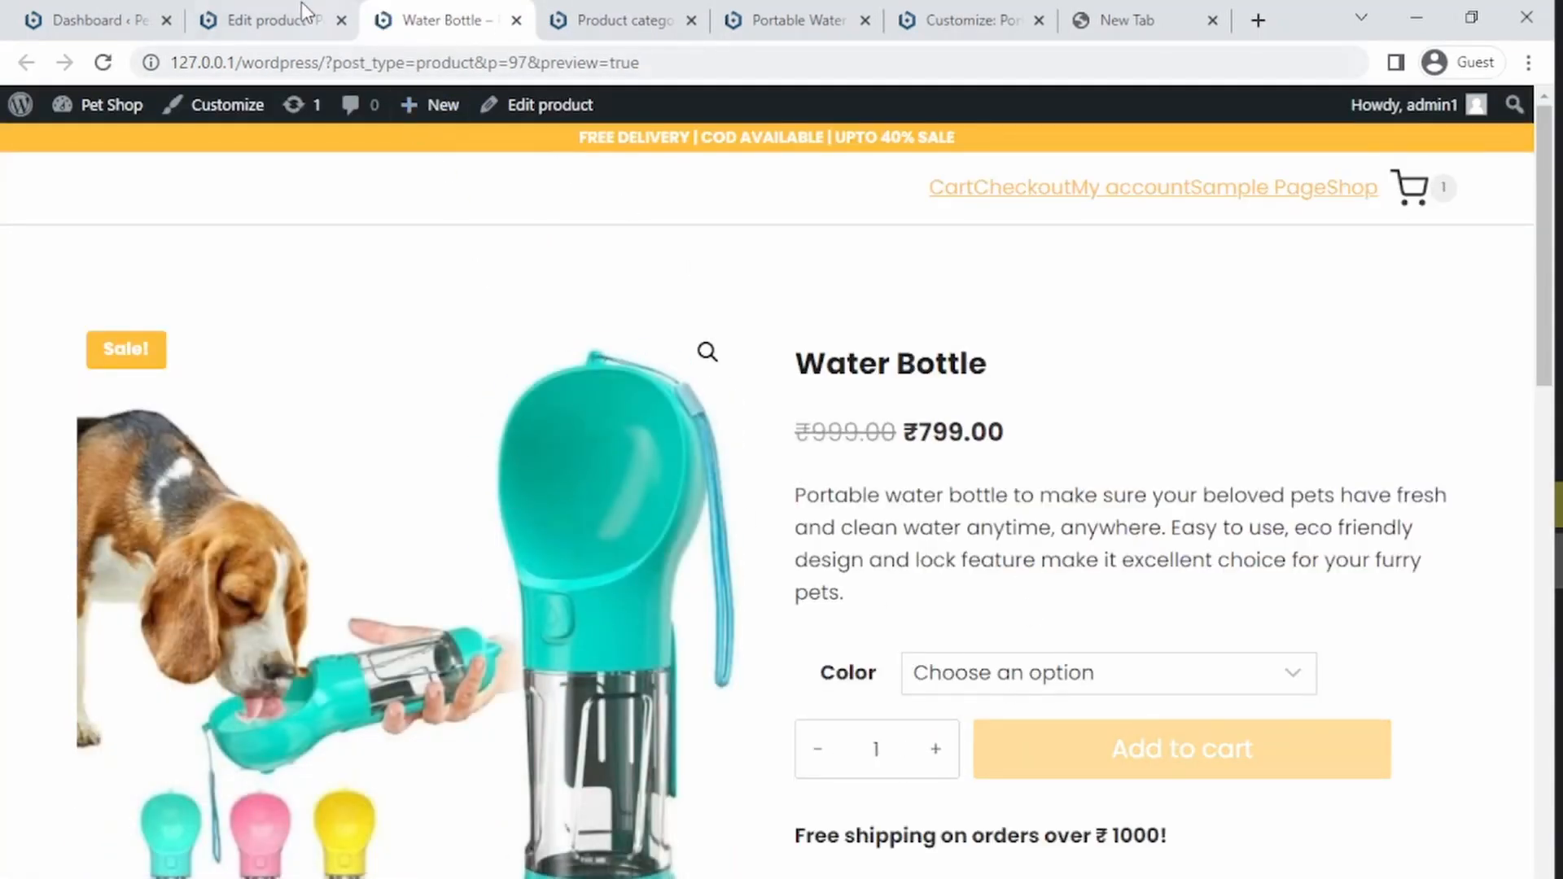
pyautogui.click(277, 18)
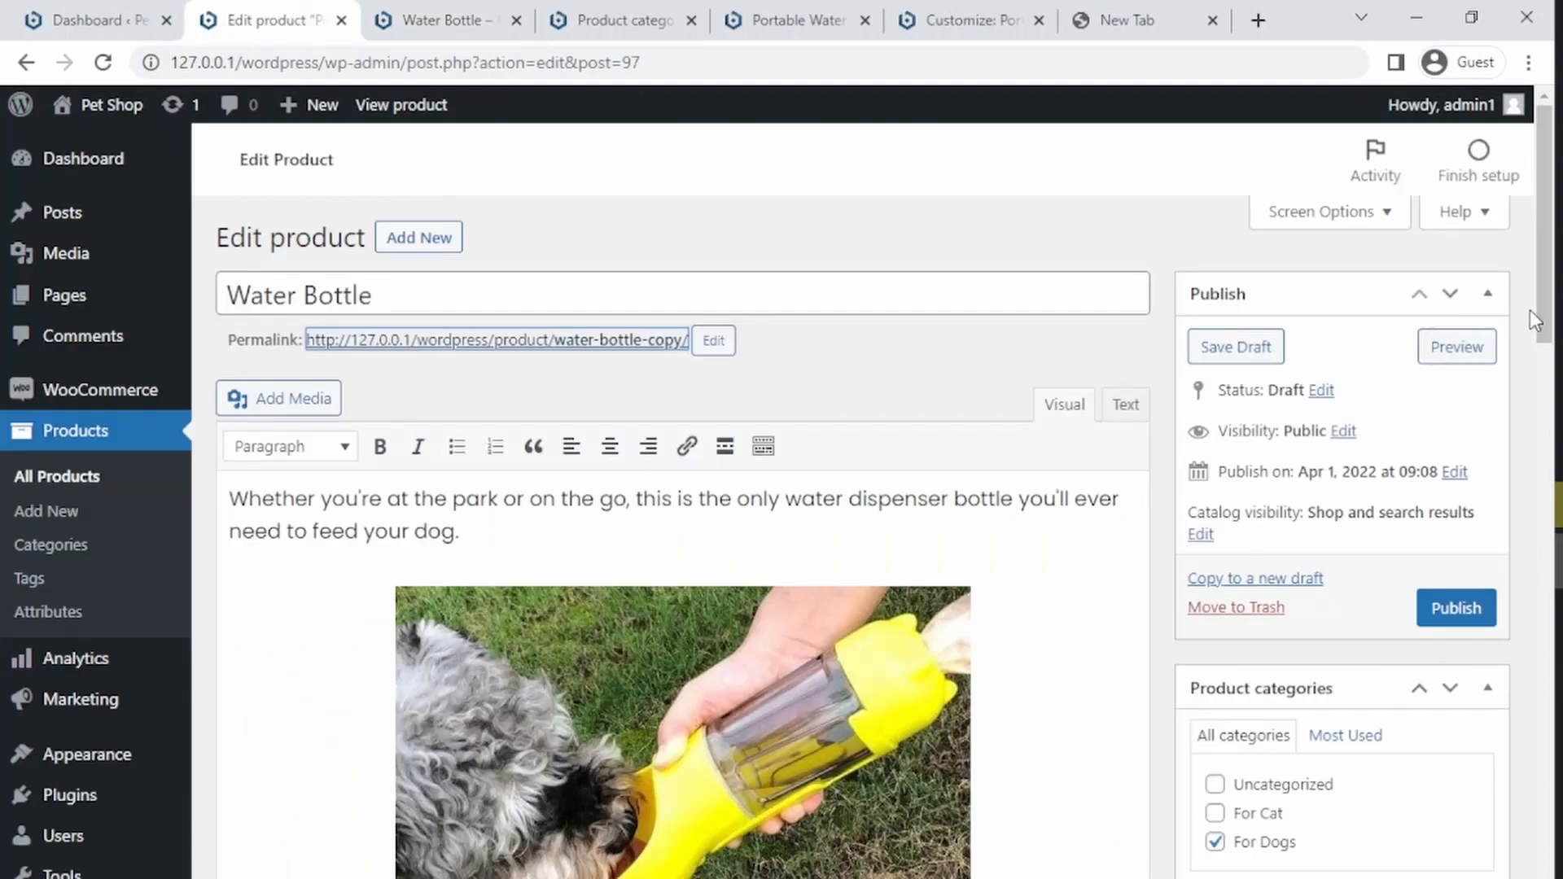
# Step: Save Blue as the product's default Color form value and switch back to the product preview
pyautogui.scroll(-15, 1531, 309)
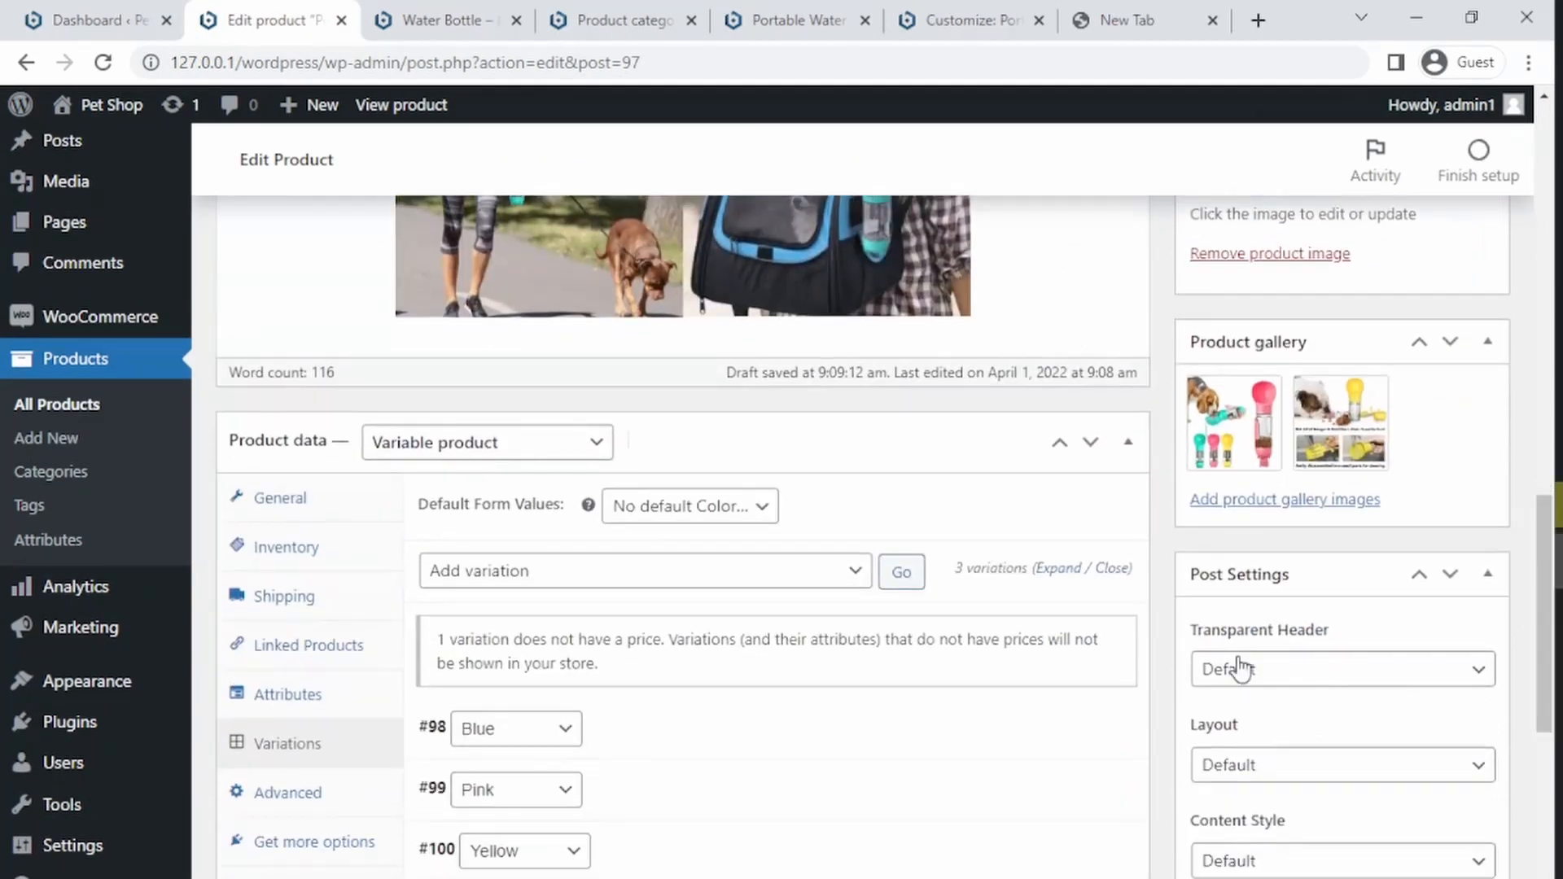
pyautogui.click(690, 511)
pyautogui.click(638, 564)
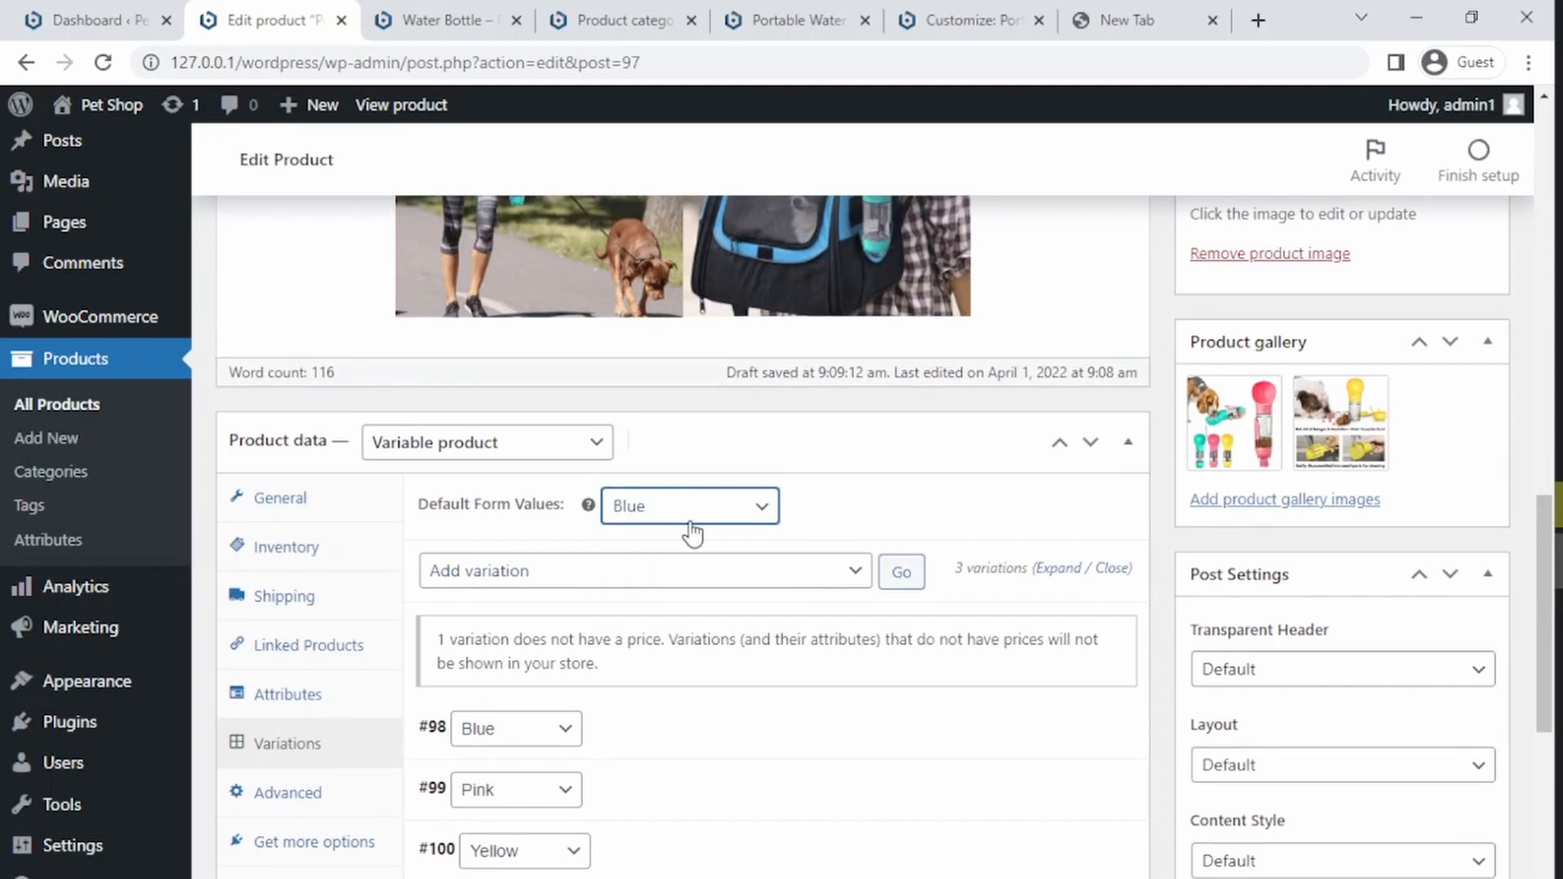
pyautogui.click(456, 876)
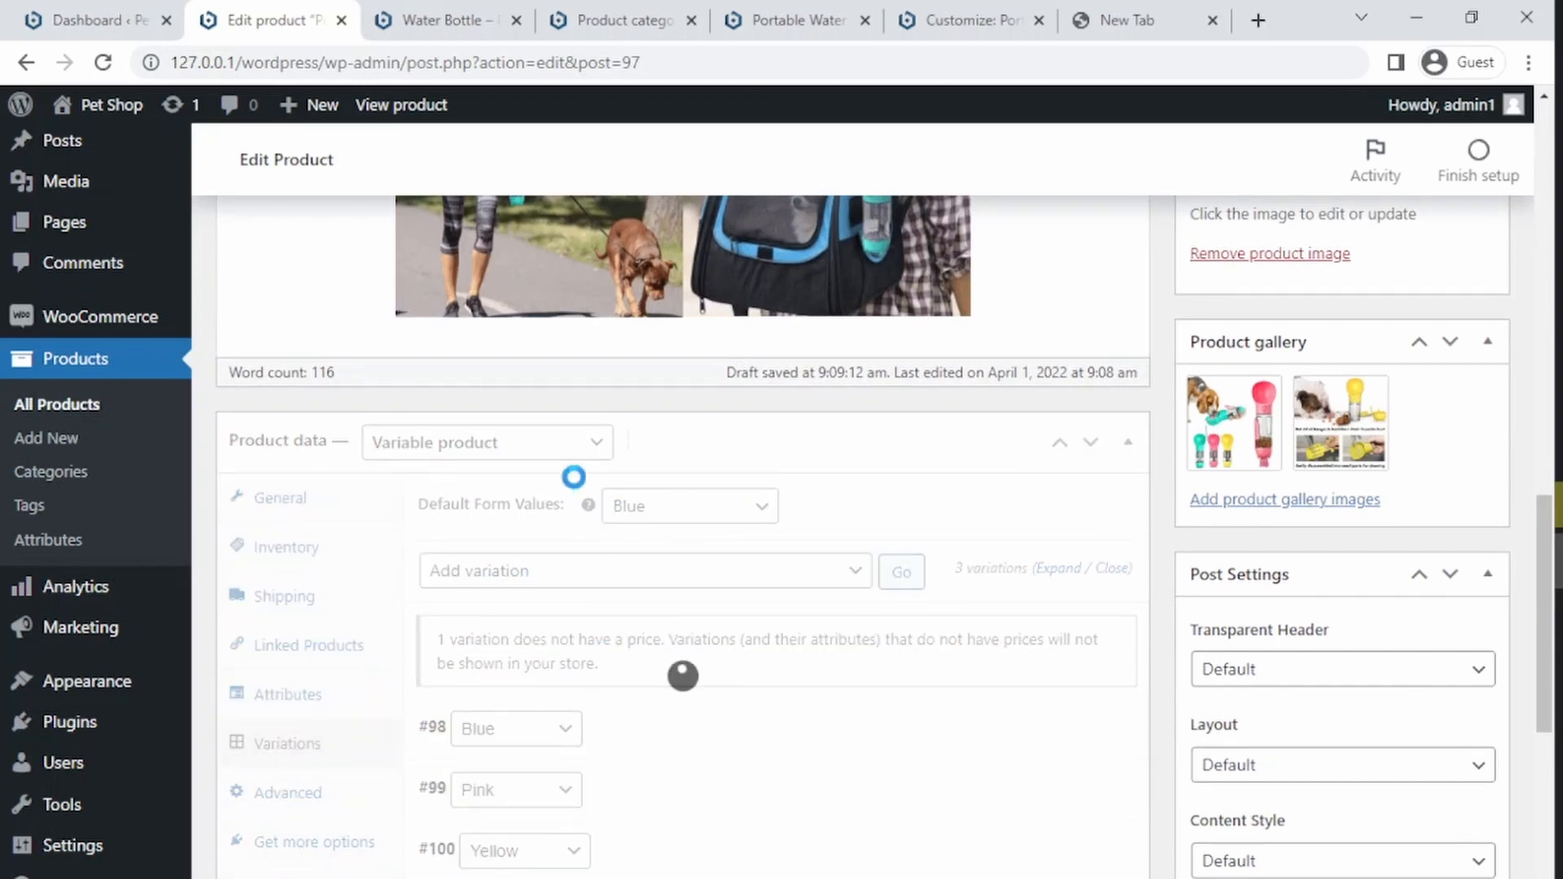
pyautogui.click(446, 7)
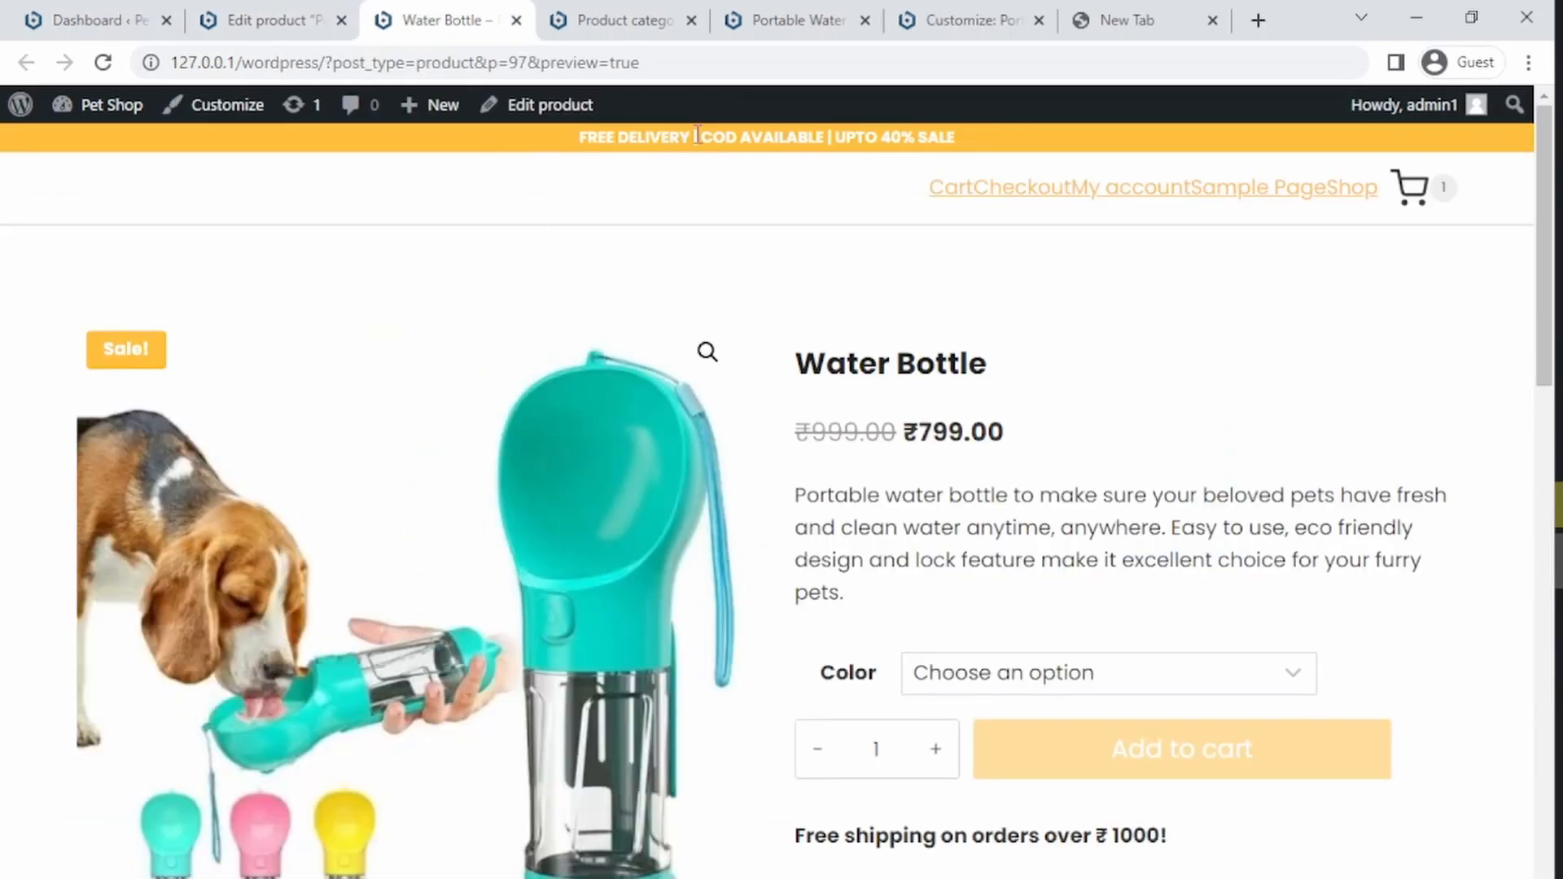
# Step: Reload the product preview and switch the Color selector between Pink and Blue
pyautogui.click(659, 62)
pyautogui.press('Return')
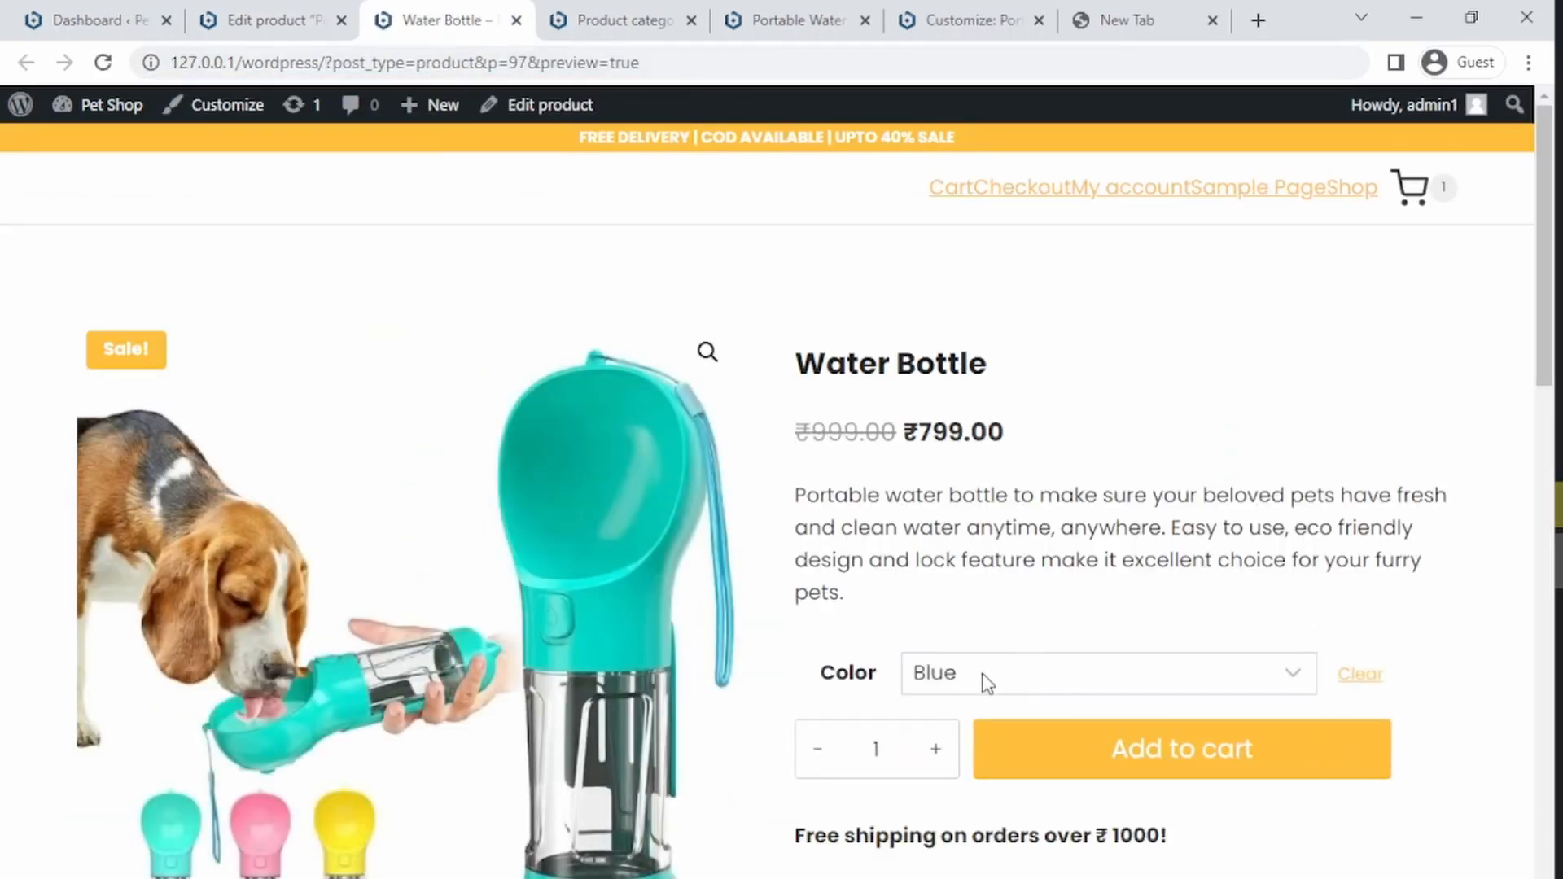
pyautogui.moveTo(1543, 352); pyautogui.dragTo(1537, 407)
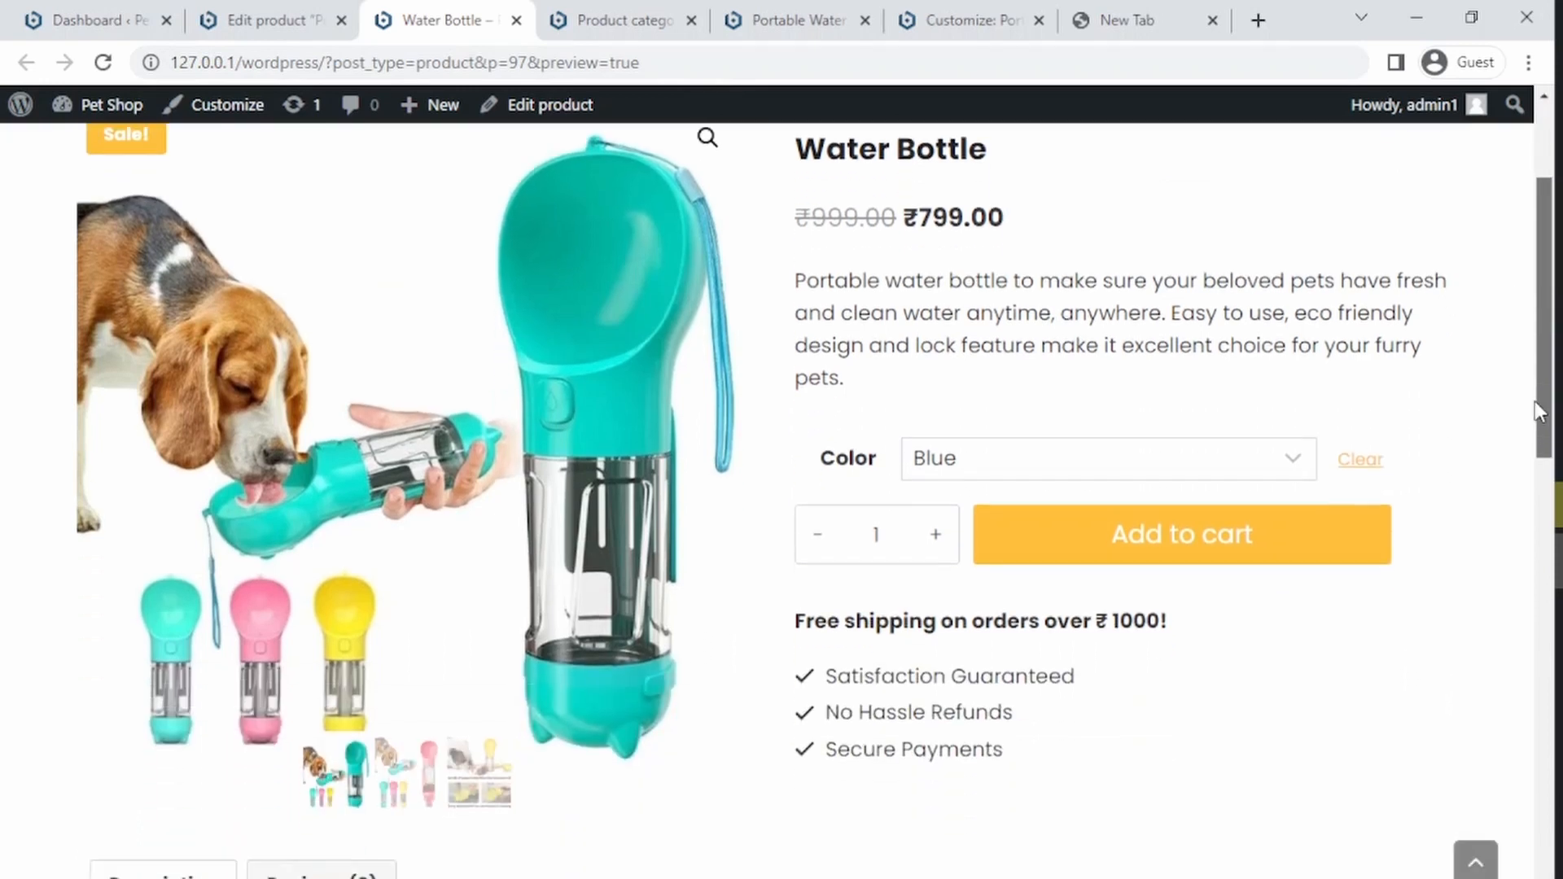
pyautogui.click(1095, 463)
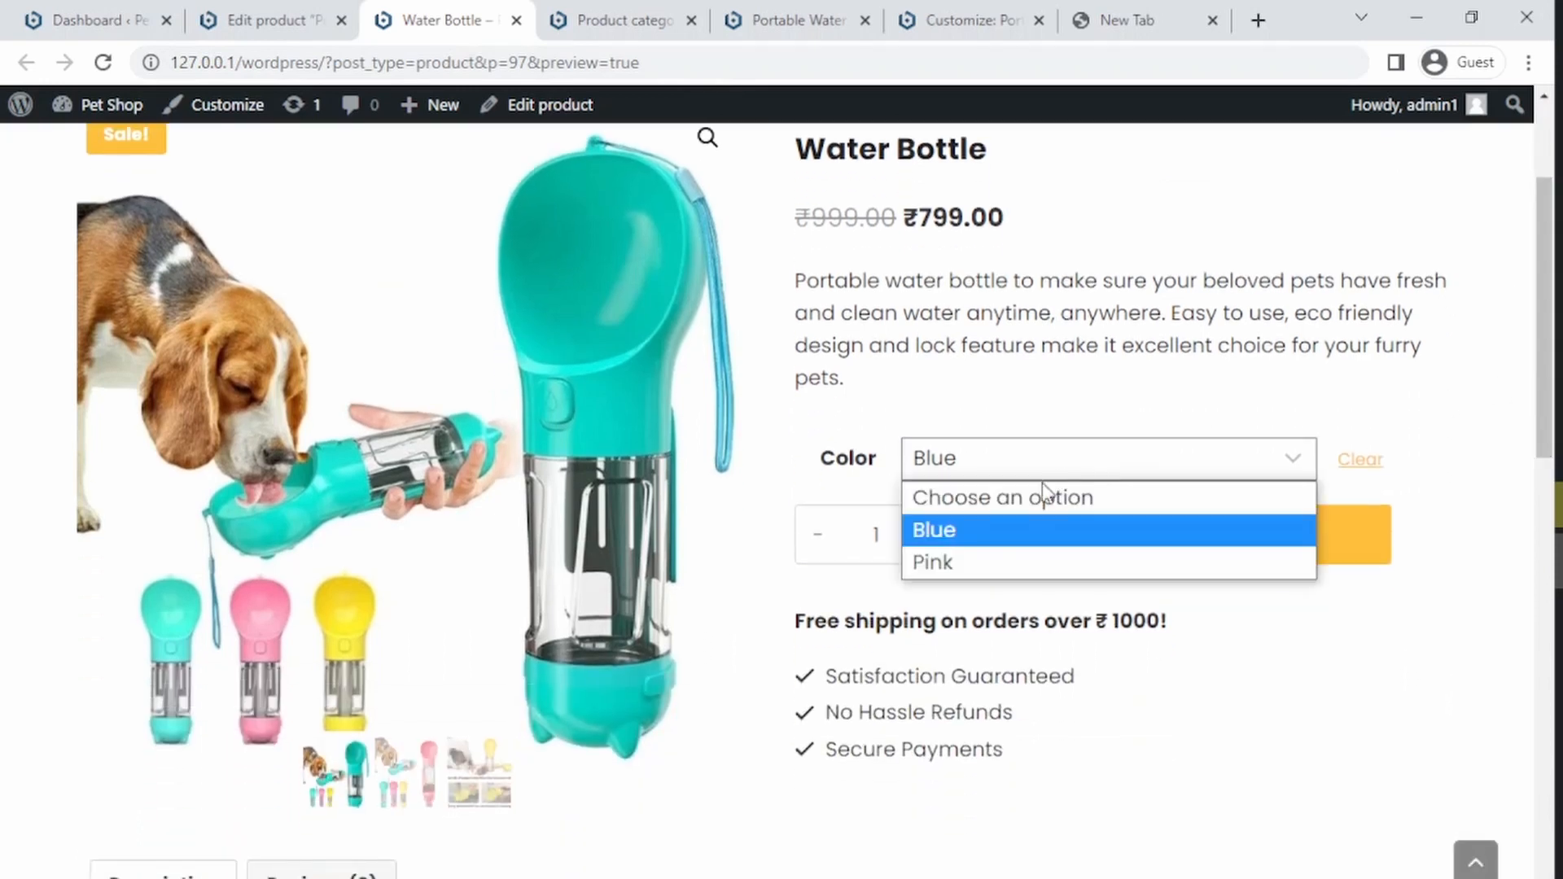
pyautogui.click(1001, 560)
pyautogui.click(1012, 457)
pyautogui.click(977, 530)
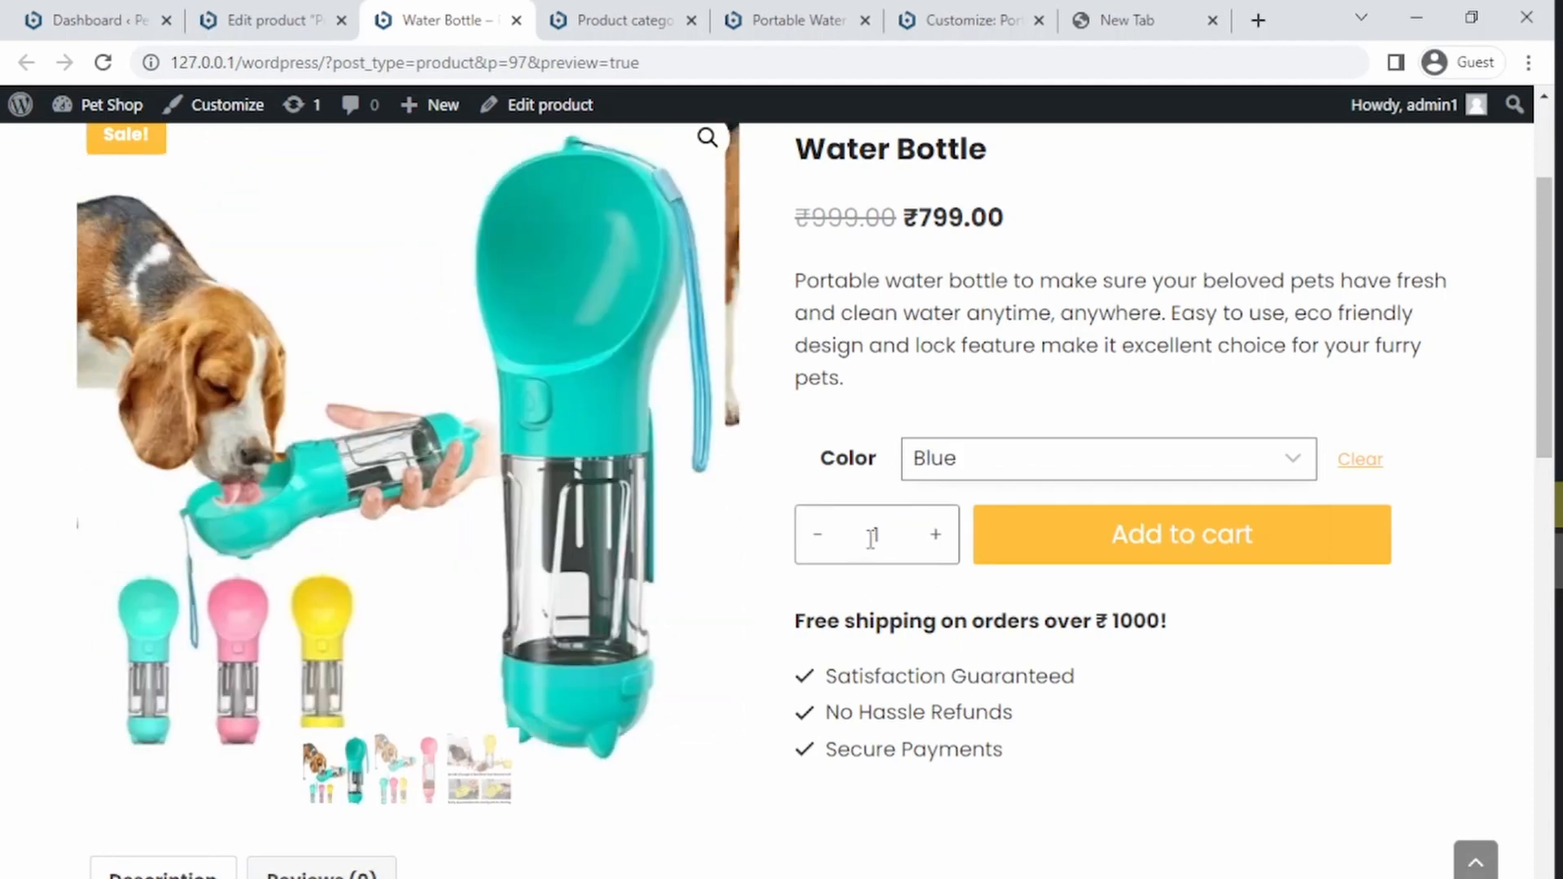
# Step: In the product editor, set the Yellow variation's regular price to 999 and sale price to 799
pyautogui.click(279, 13)
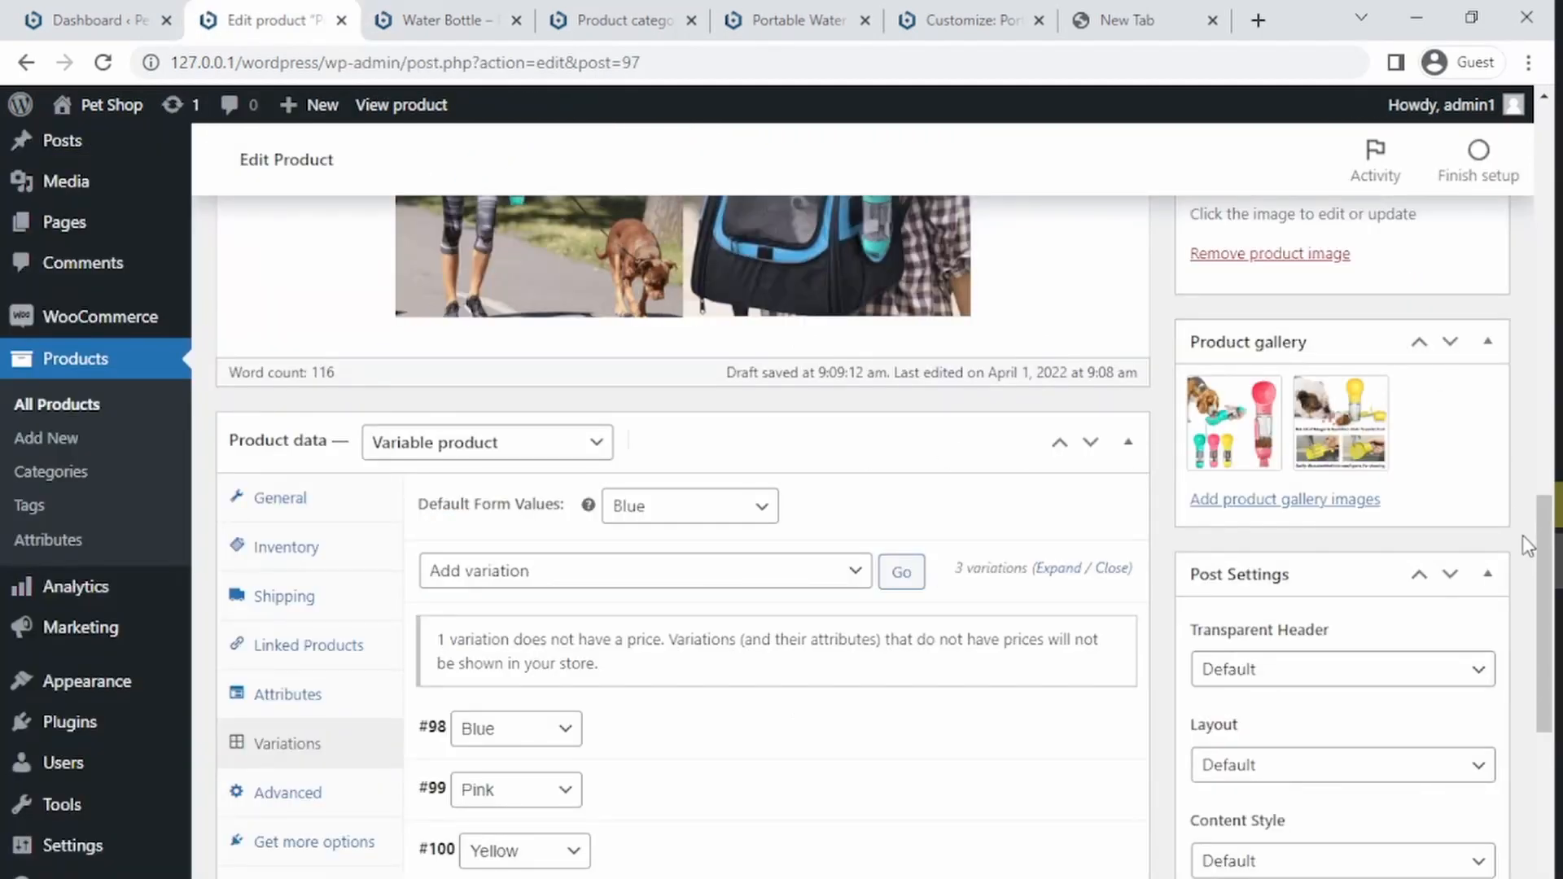
pyautogui.scroll(-5, 1526, 618)
pyautogui.click(634, 450)
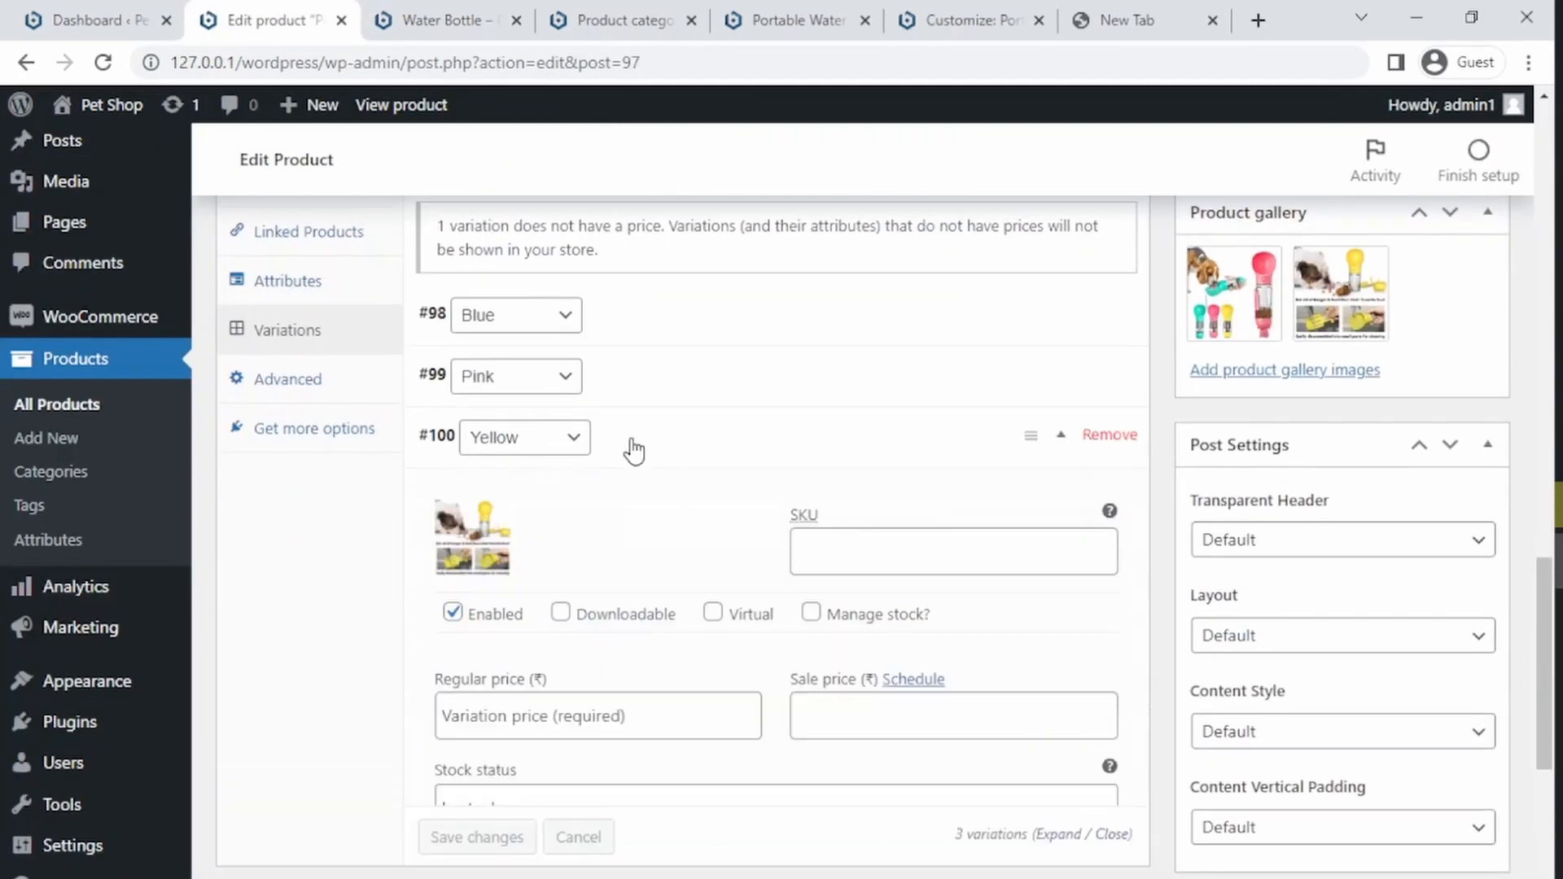
pyautogui.click(569, 720)
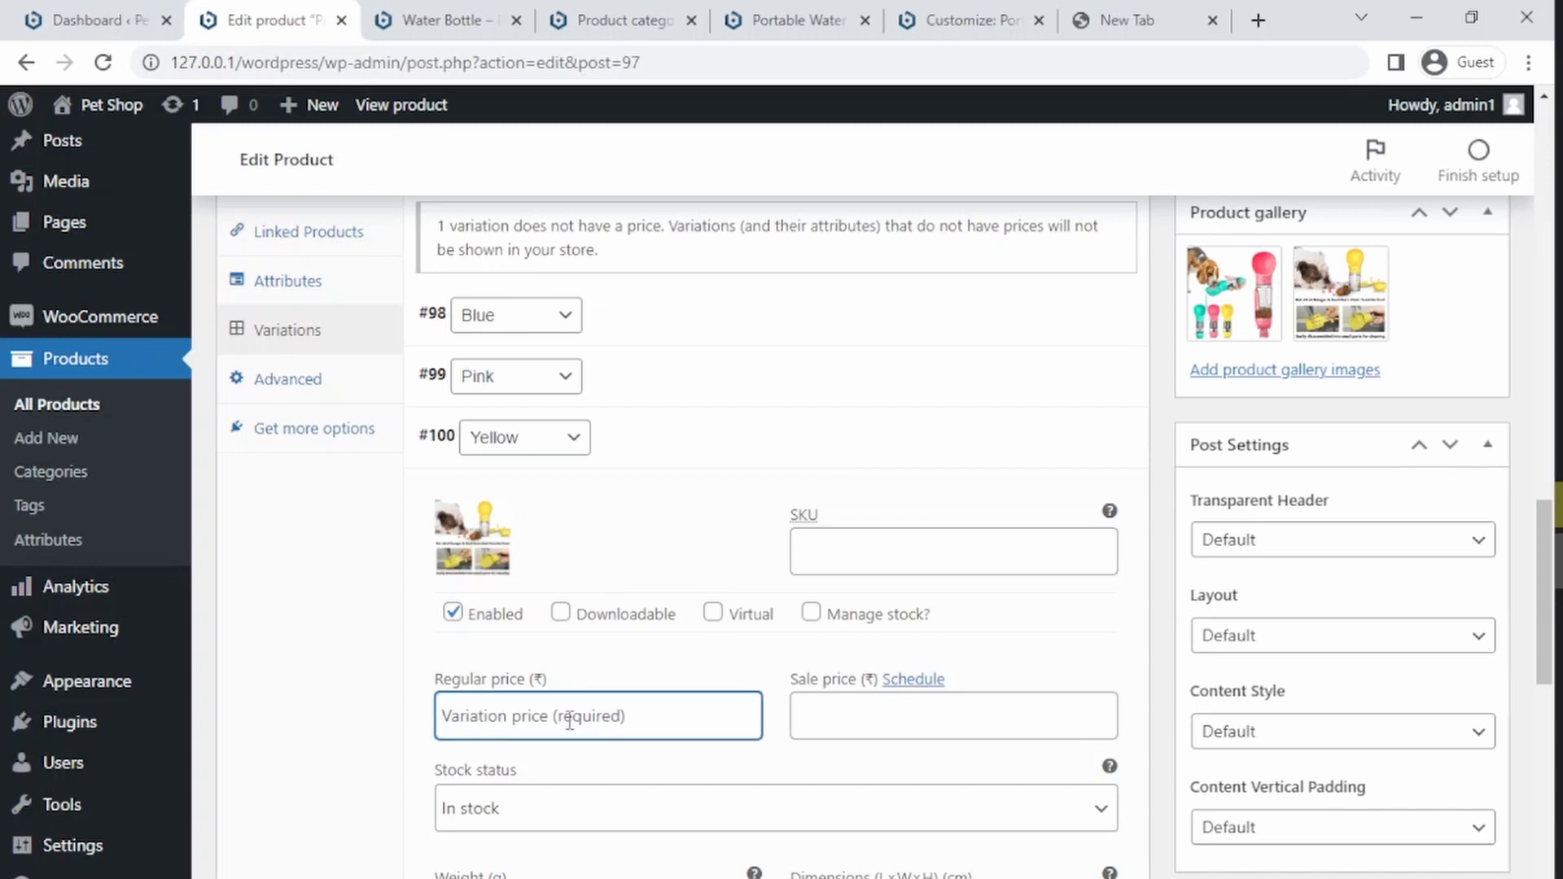
pyautogui.write('999')
pyautogui.press('Tab')
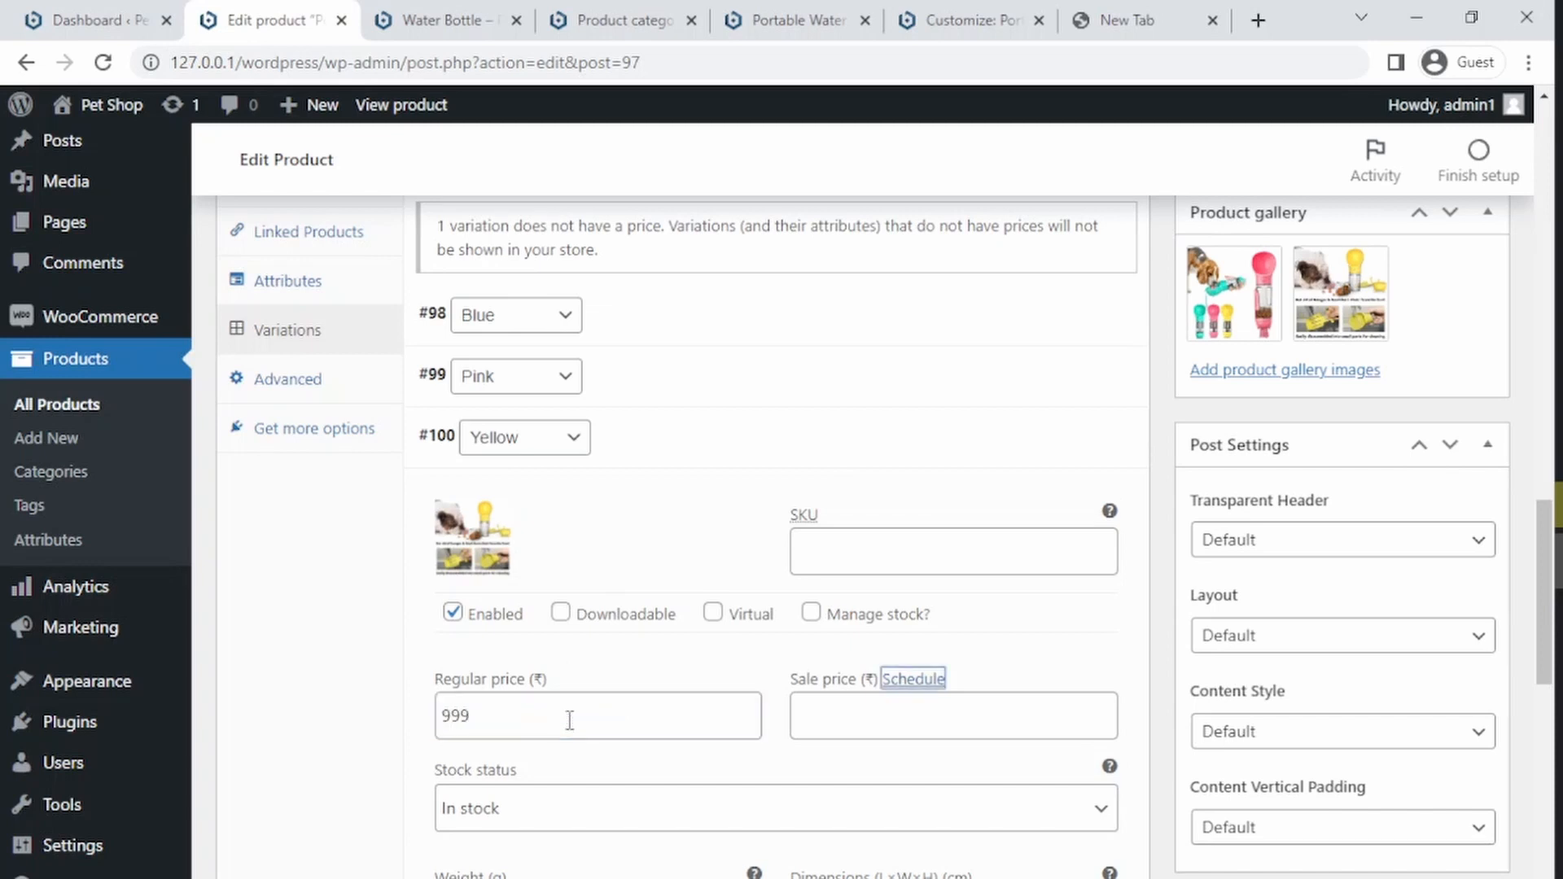
pyautogui.press('Tab')
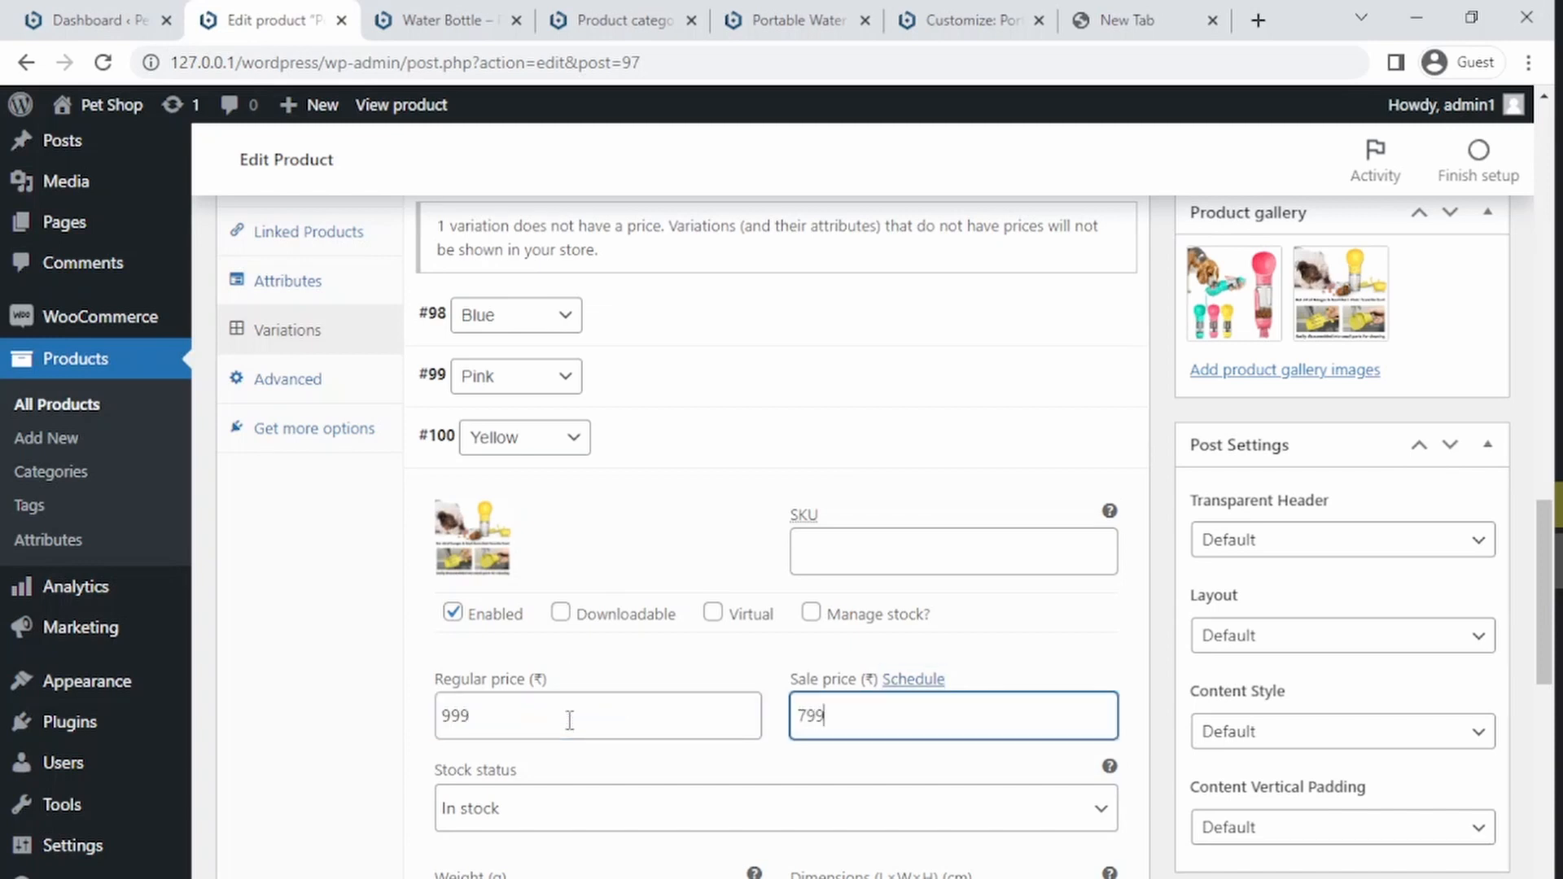
# Step: Save the variation changes and save the product draft
pyautogui.moveTo(1545, 570); pyautogui.dragTo(1536, 716)
pyautogui.click(456, 624)
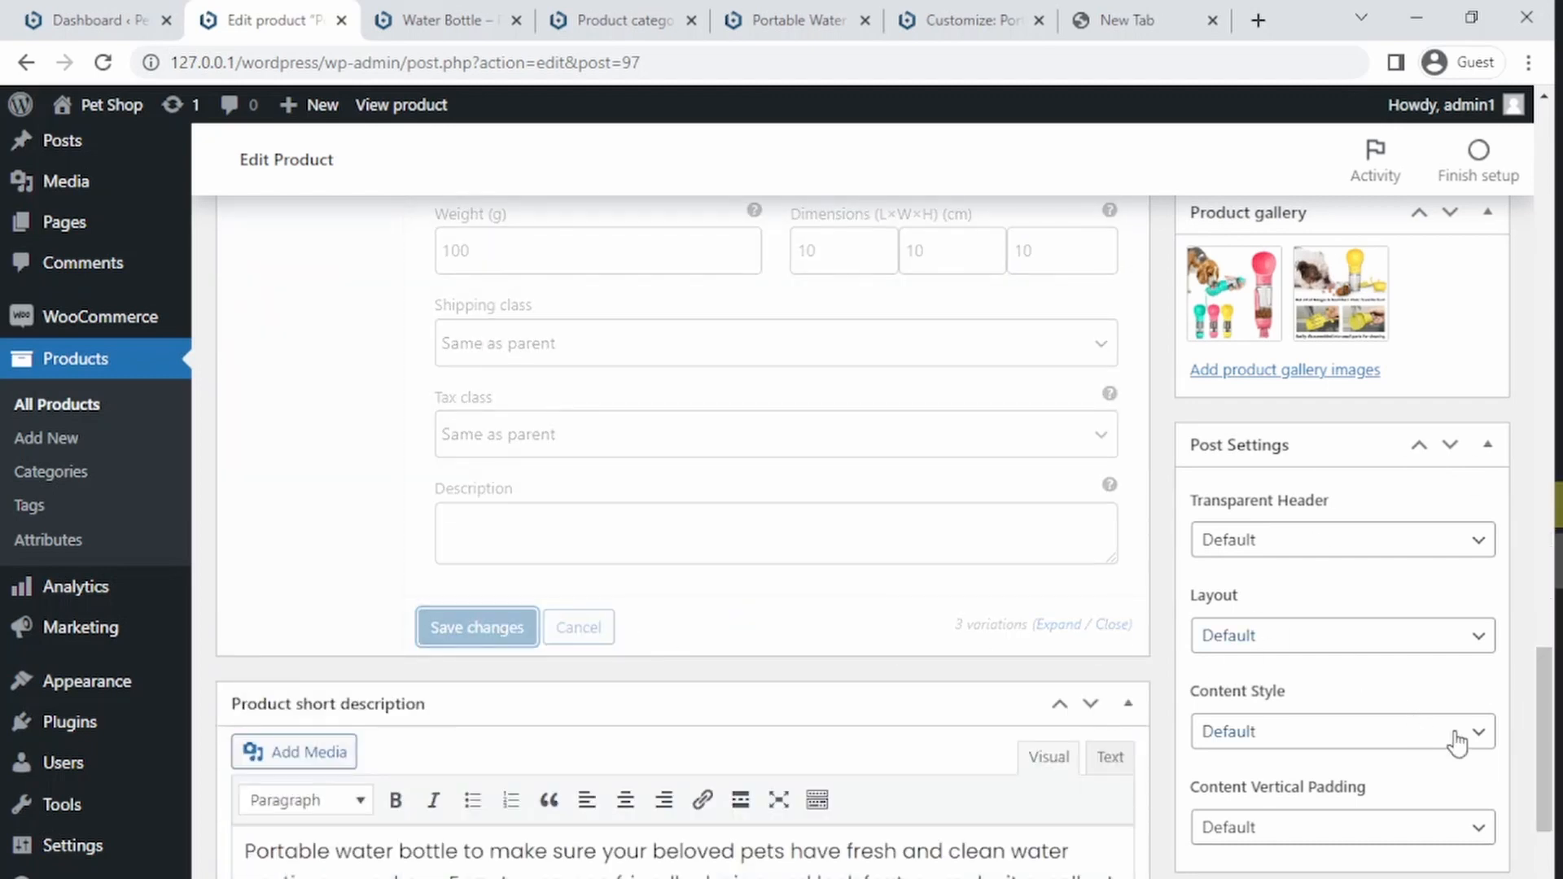
pyautogui.moveTo(1545, 814); pyautogui.dragTo(1519, 287)
pyautogui.click(1453, 596)
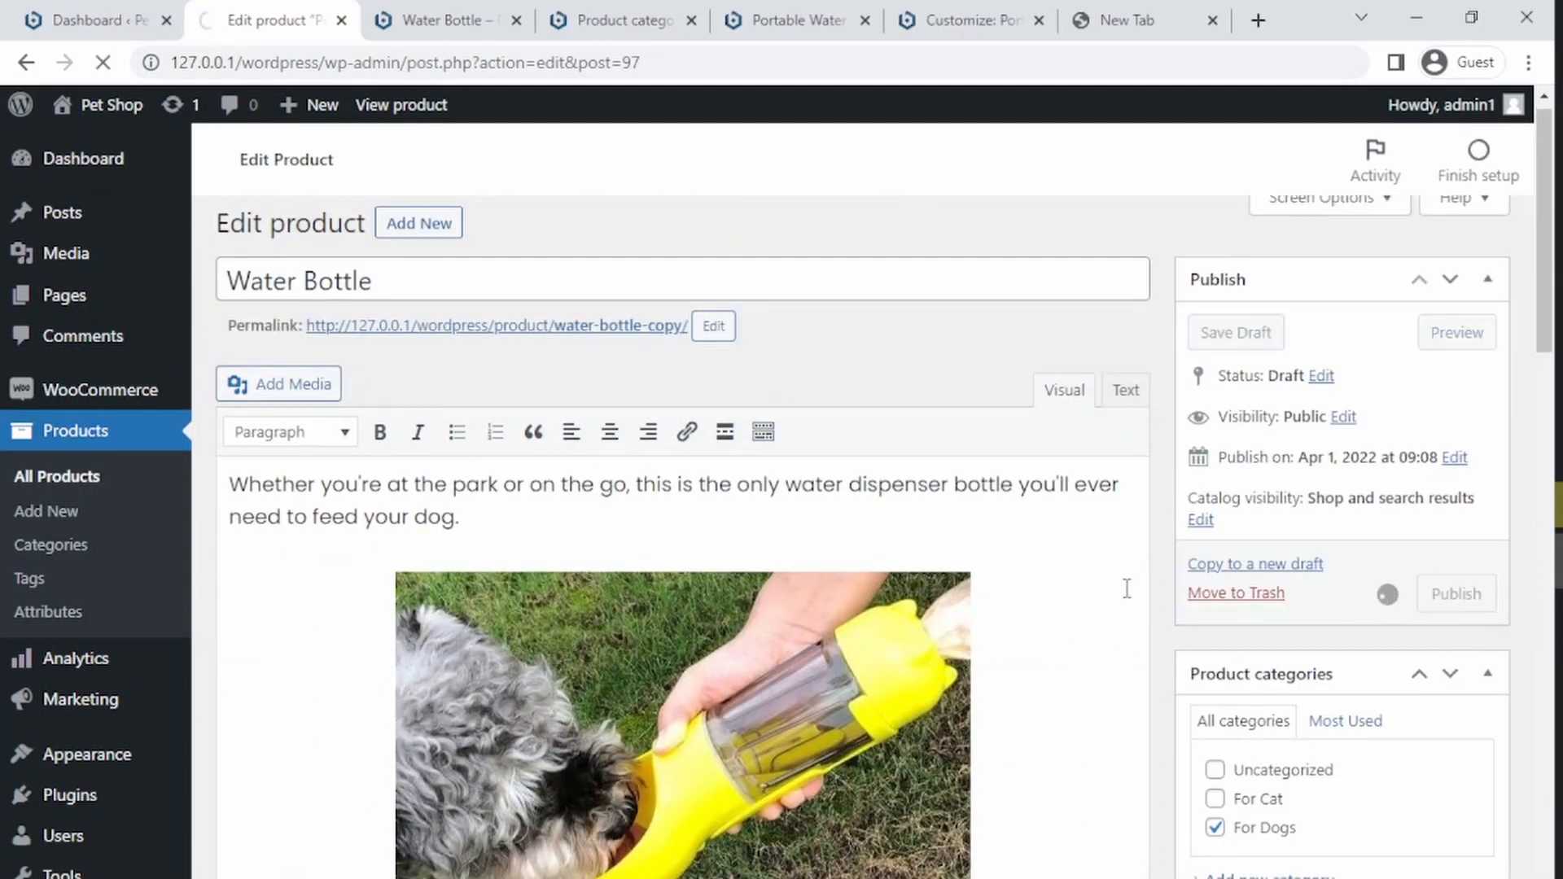
# Step: Reload the storefront product page and switch its Color between Pink, Yellow and Blue
pyautogui.click(464, 18)
pyautogui.click(543, 68)
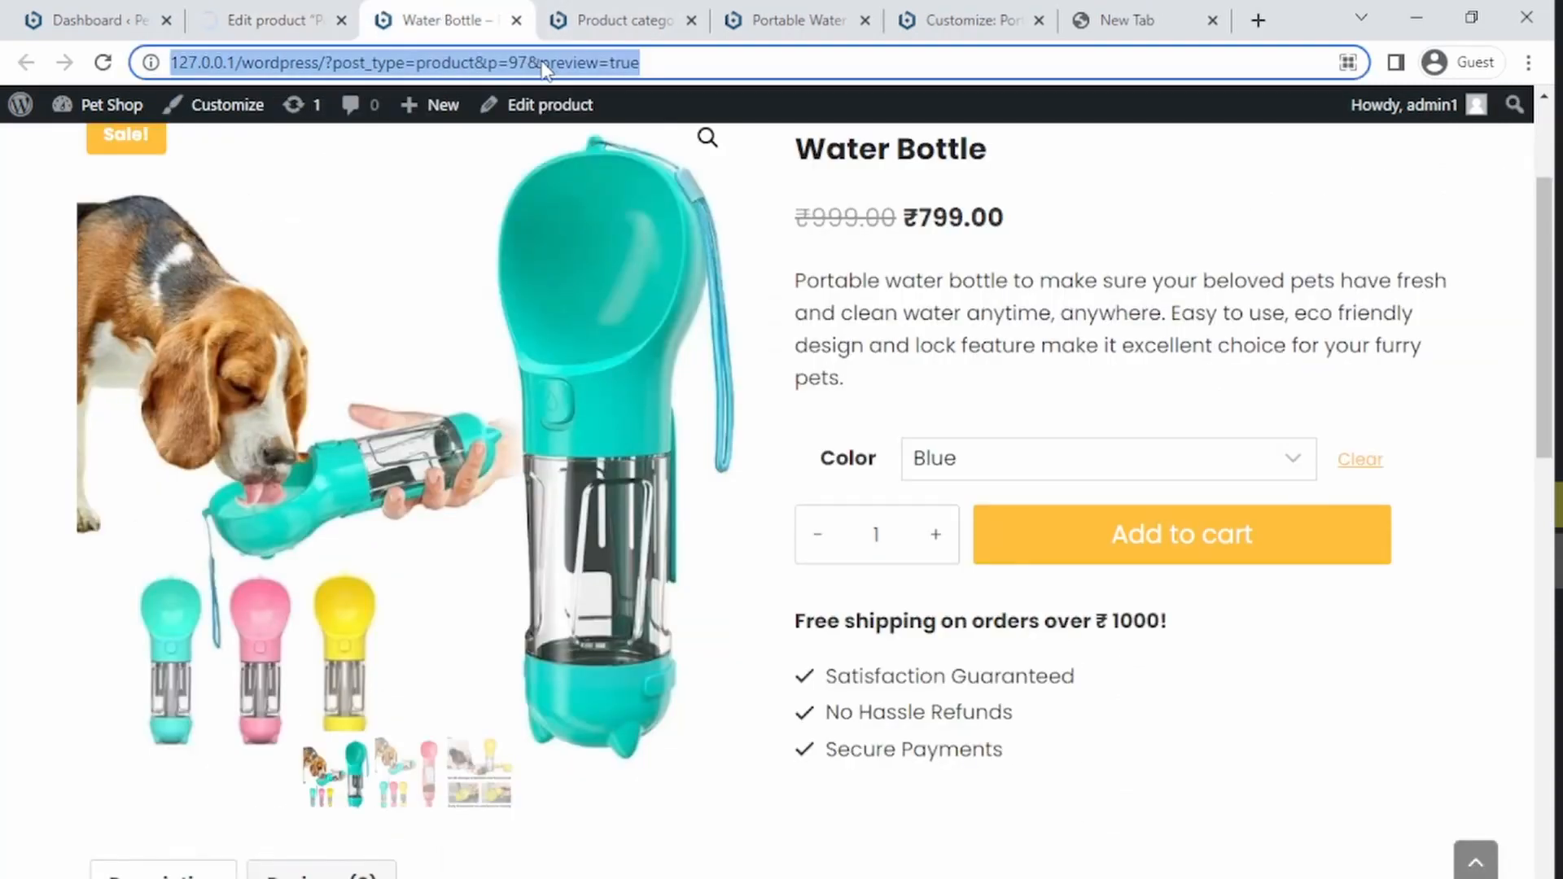
pyautogui.press('Return')
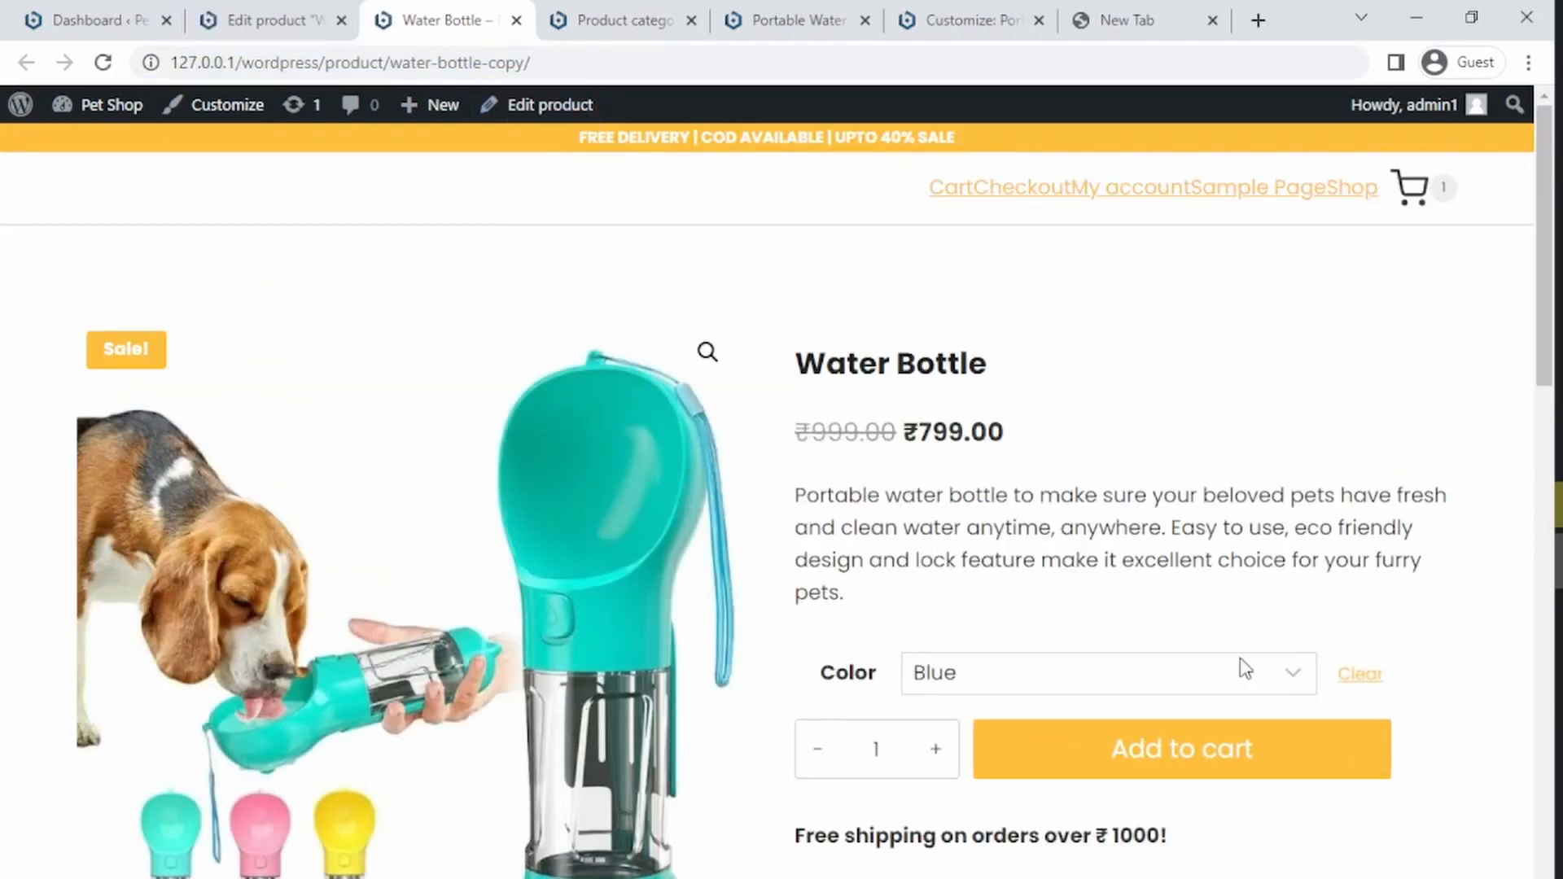
pyautogui.click(1131, 681)
pyautogui.click(1042, 774)
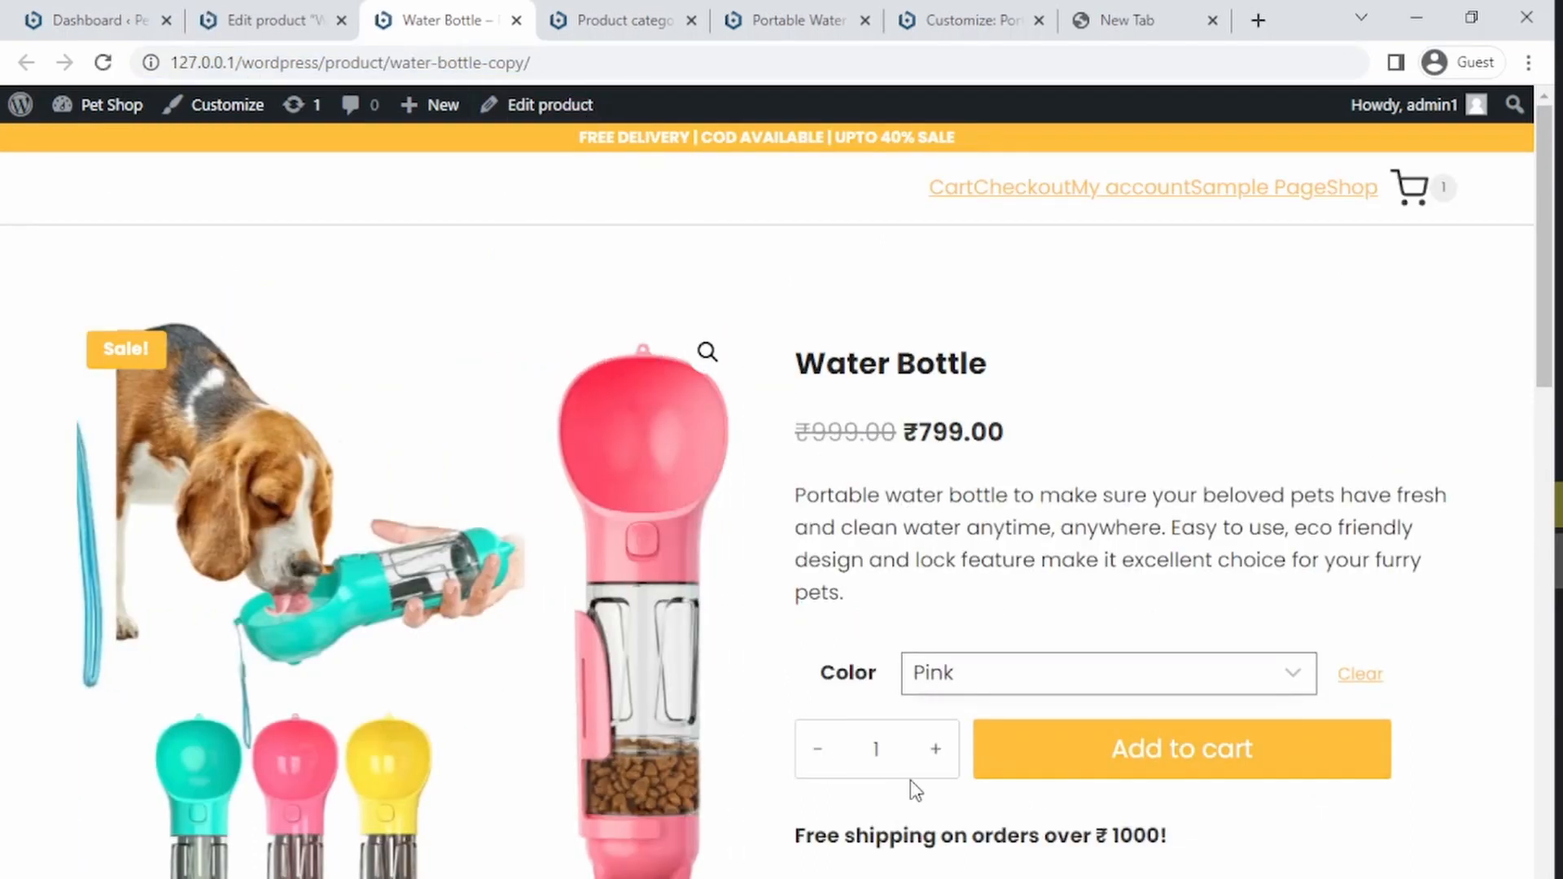
pyautogui.scroll(-2, 1527, 339)
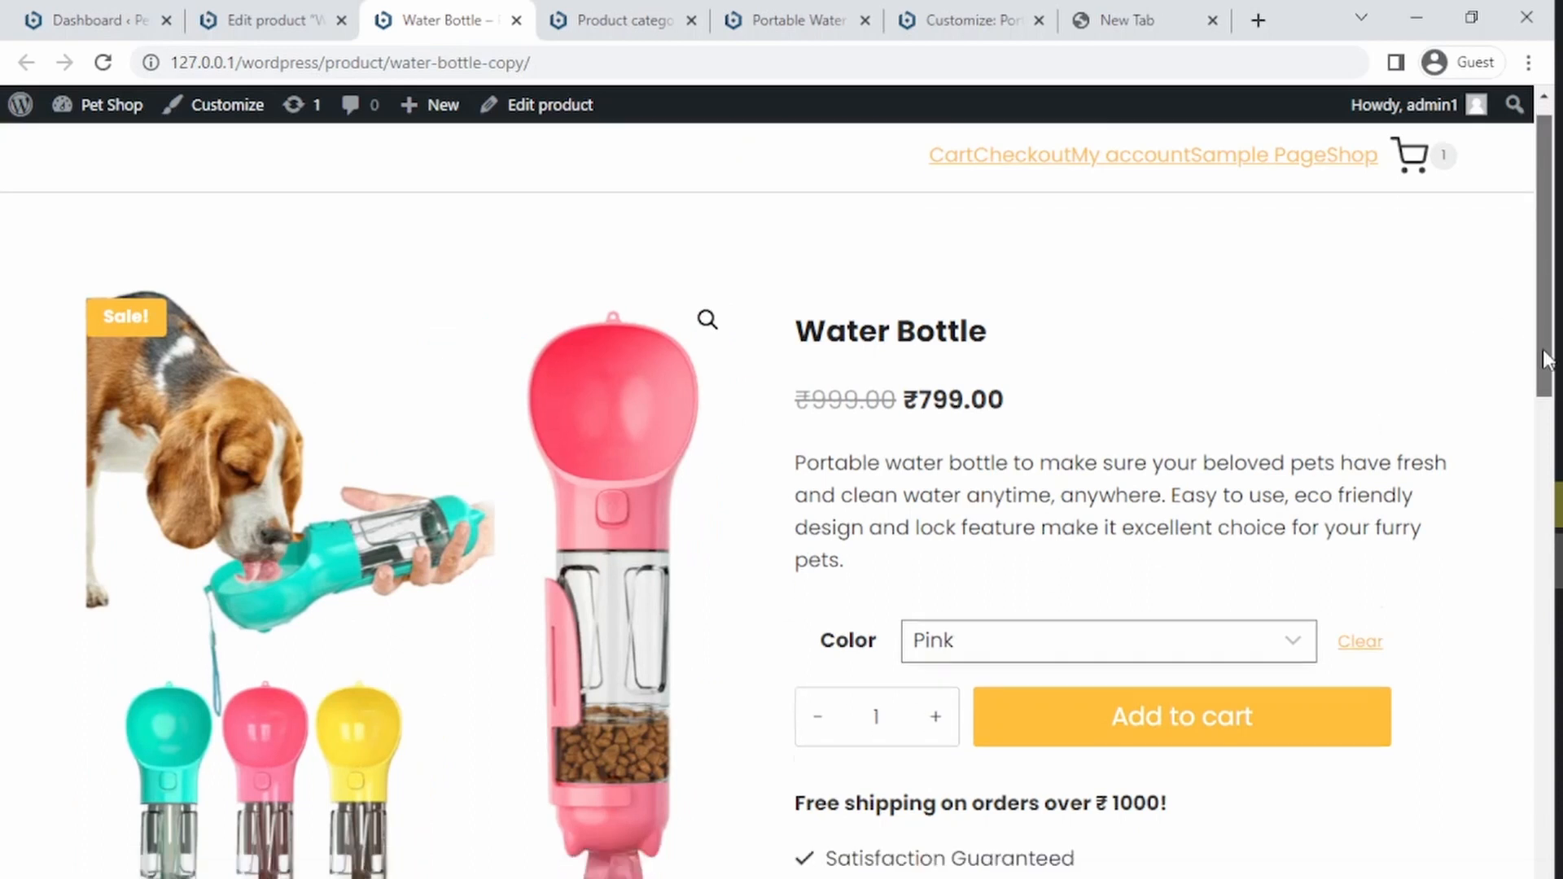
pyautogui.click(1028, 524)
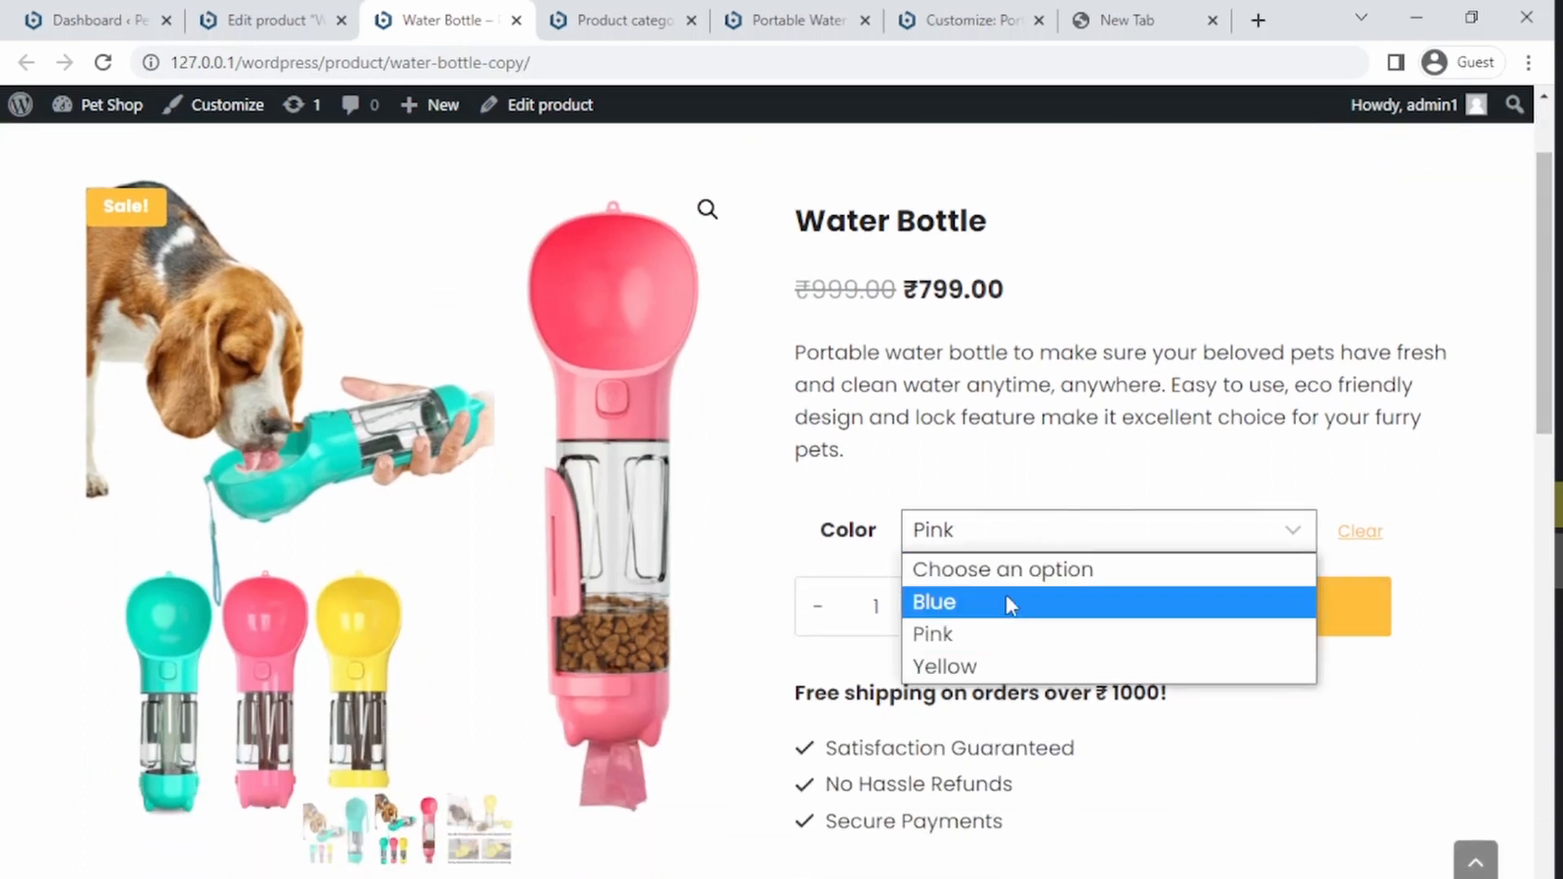
pyautogui.click(1003, 666)
pyautogui.click(936, 549)
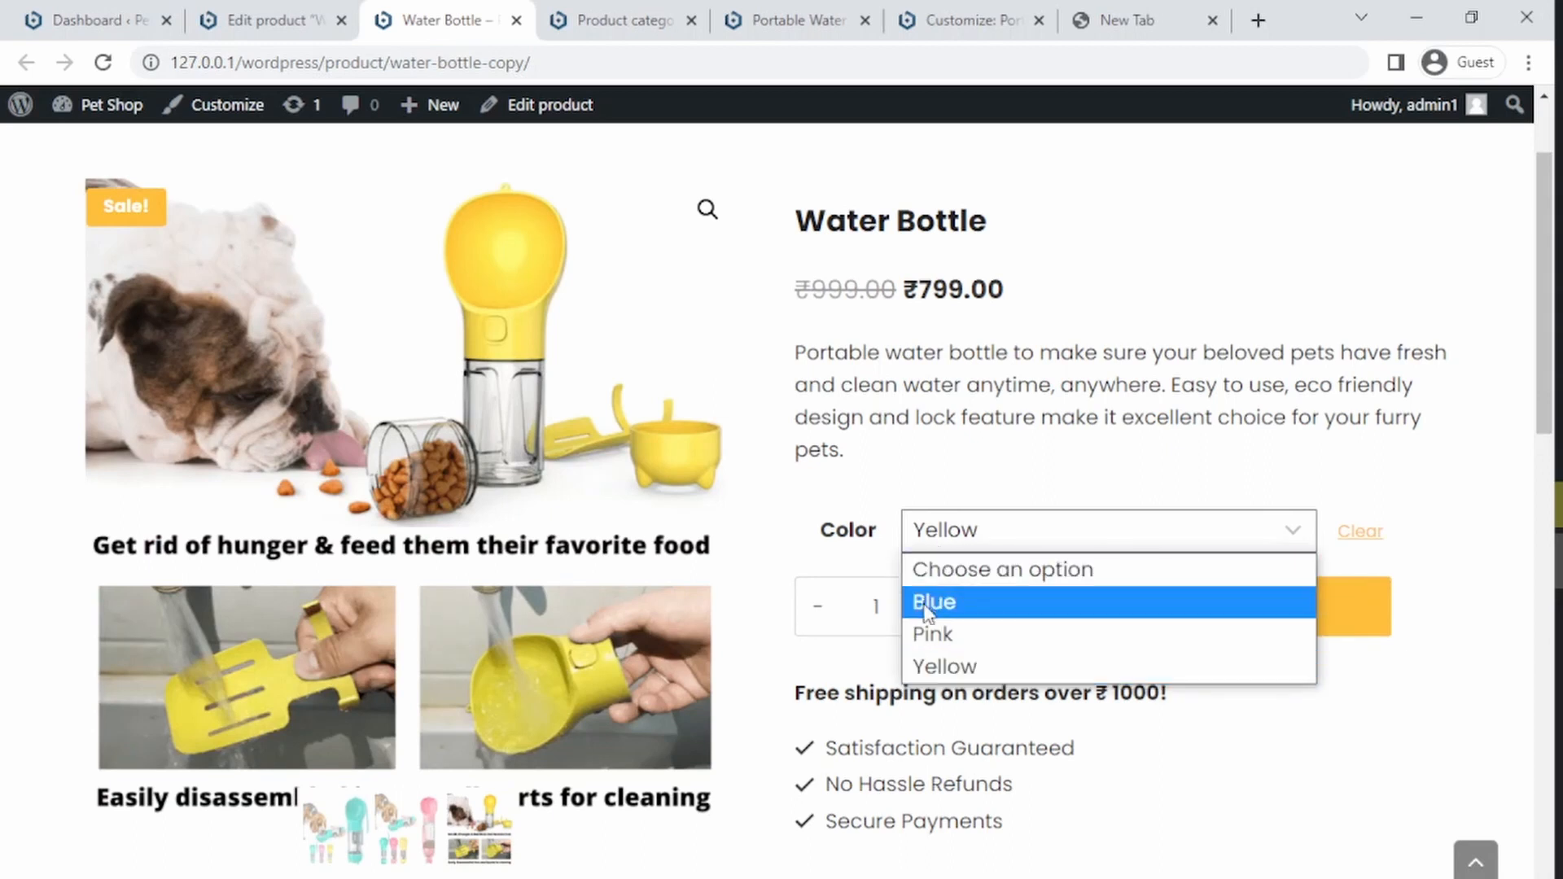
pyautogui.click(928, 600)
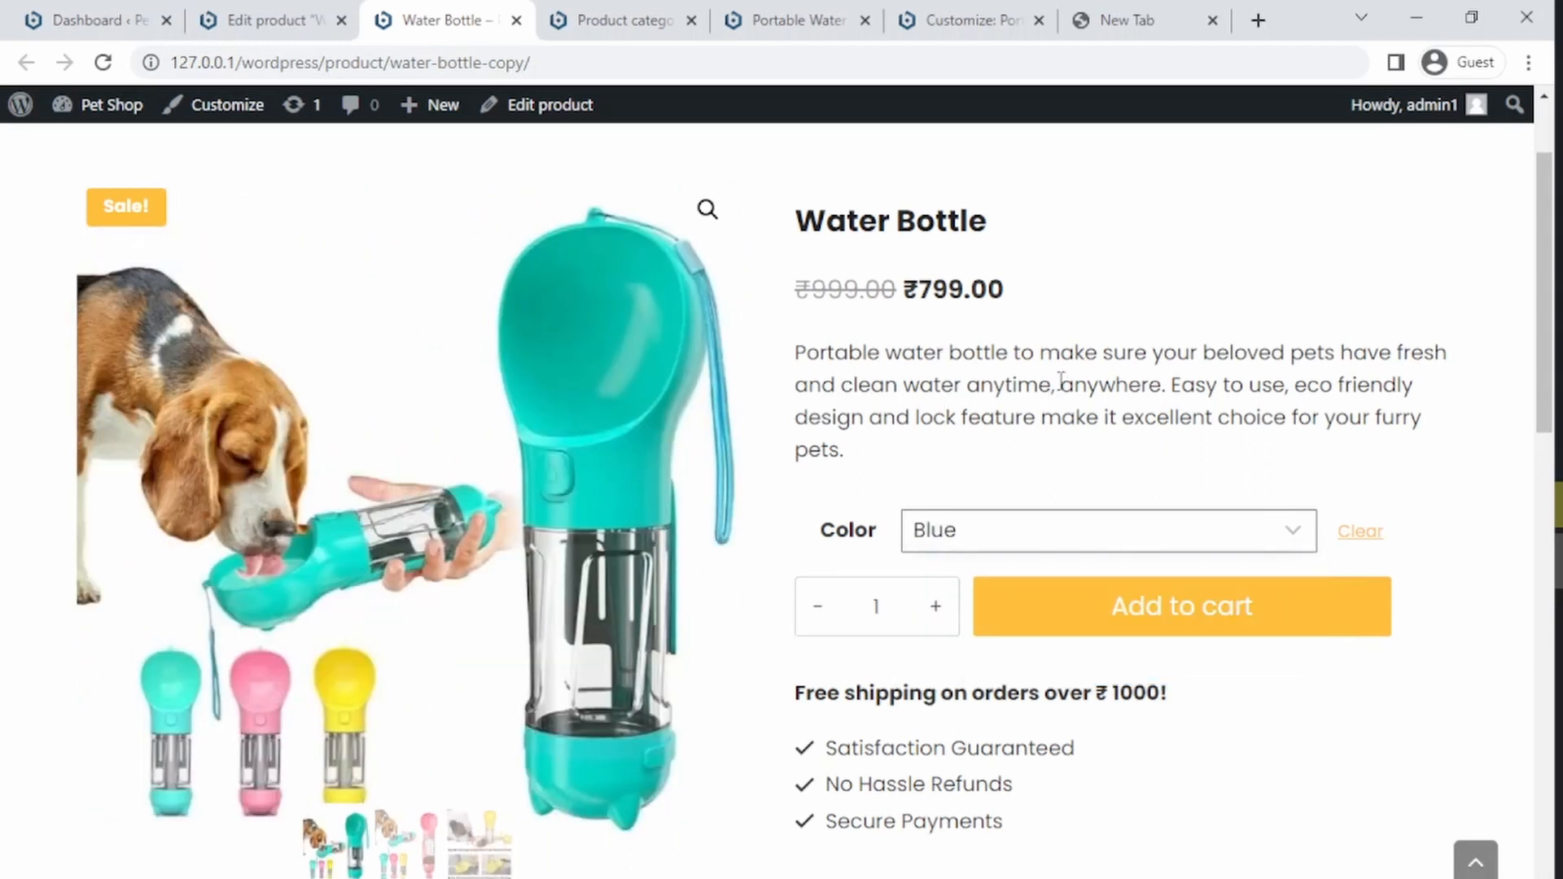
# Step: Scroll through the product page to examine its description and images
pyautogui.moveTo(1537, 301); pyautogui.dragTo(1539, 216)
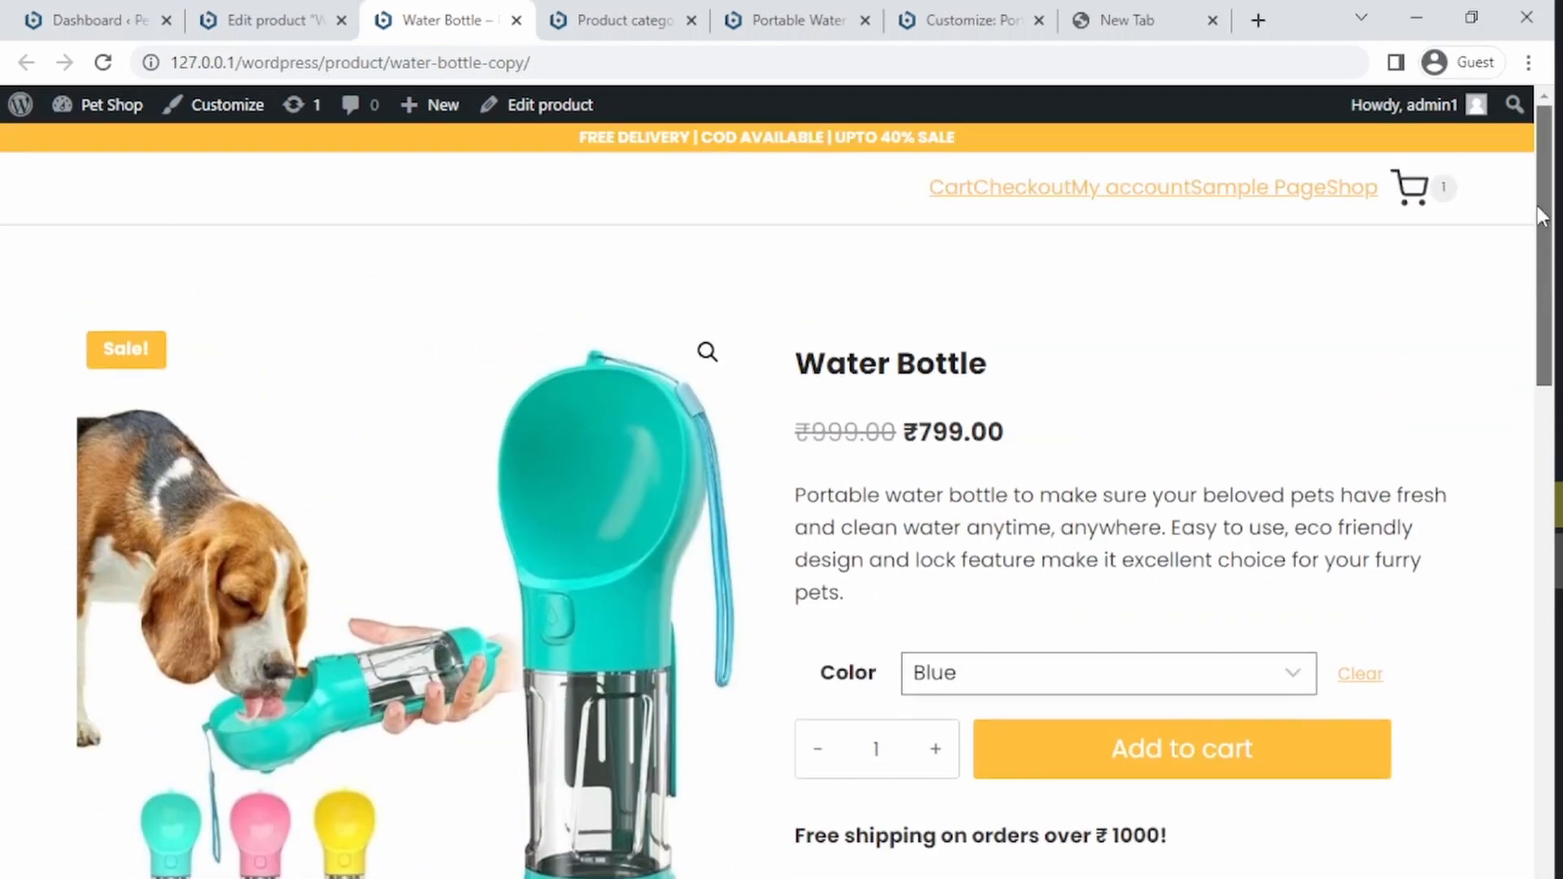
pyautogui.scroll(-6, 1537, 213)
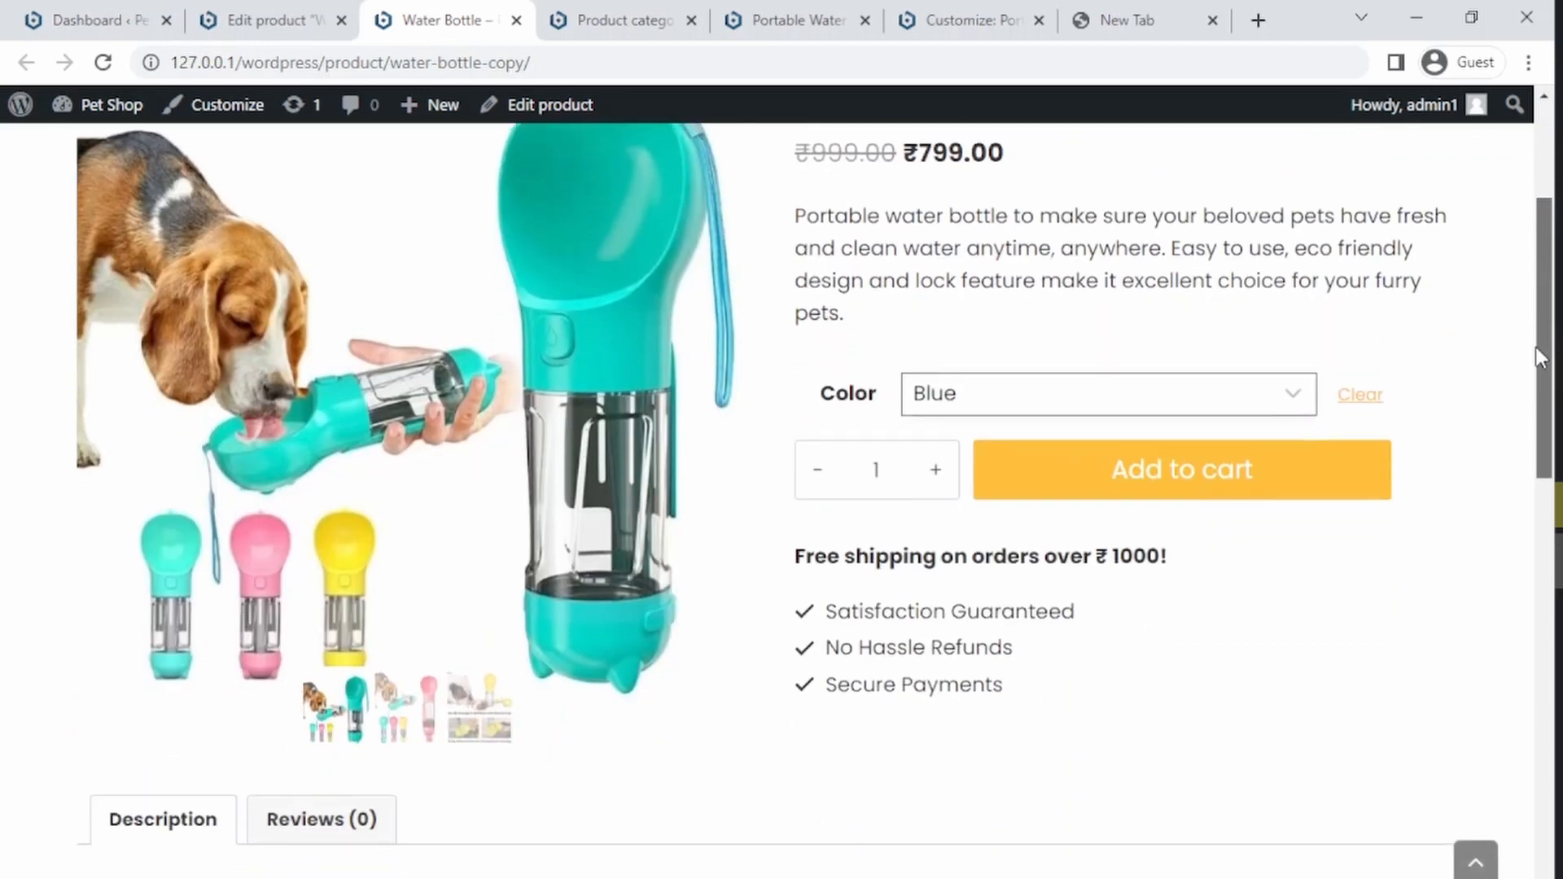
pyautogui.scroll(-10, 1520, 454)
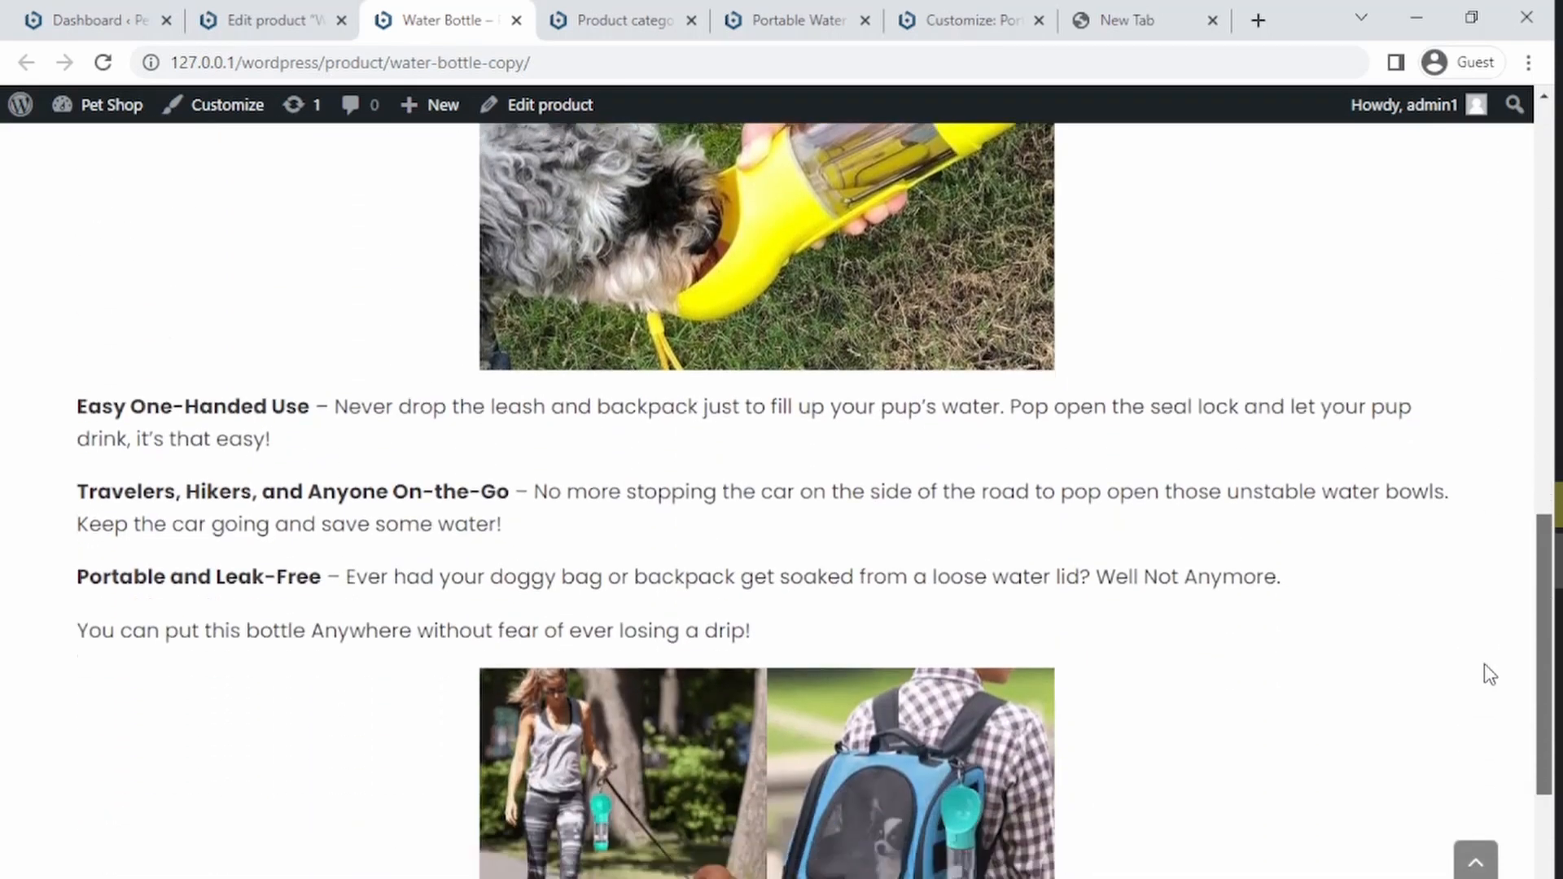
pyautogui.scroll(-1, 1490, 745)
pyautogui.scroll(2, 1483, 740)
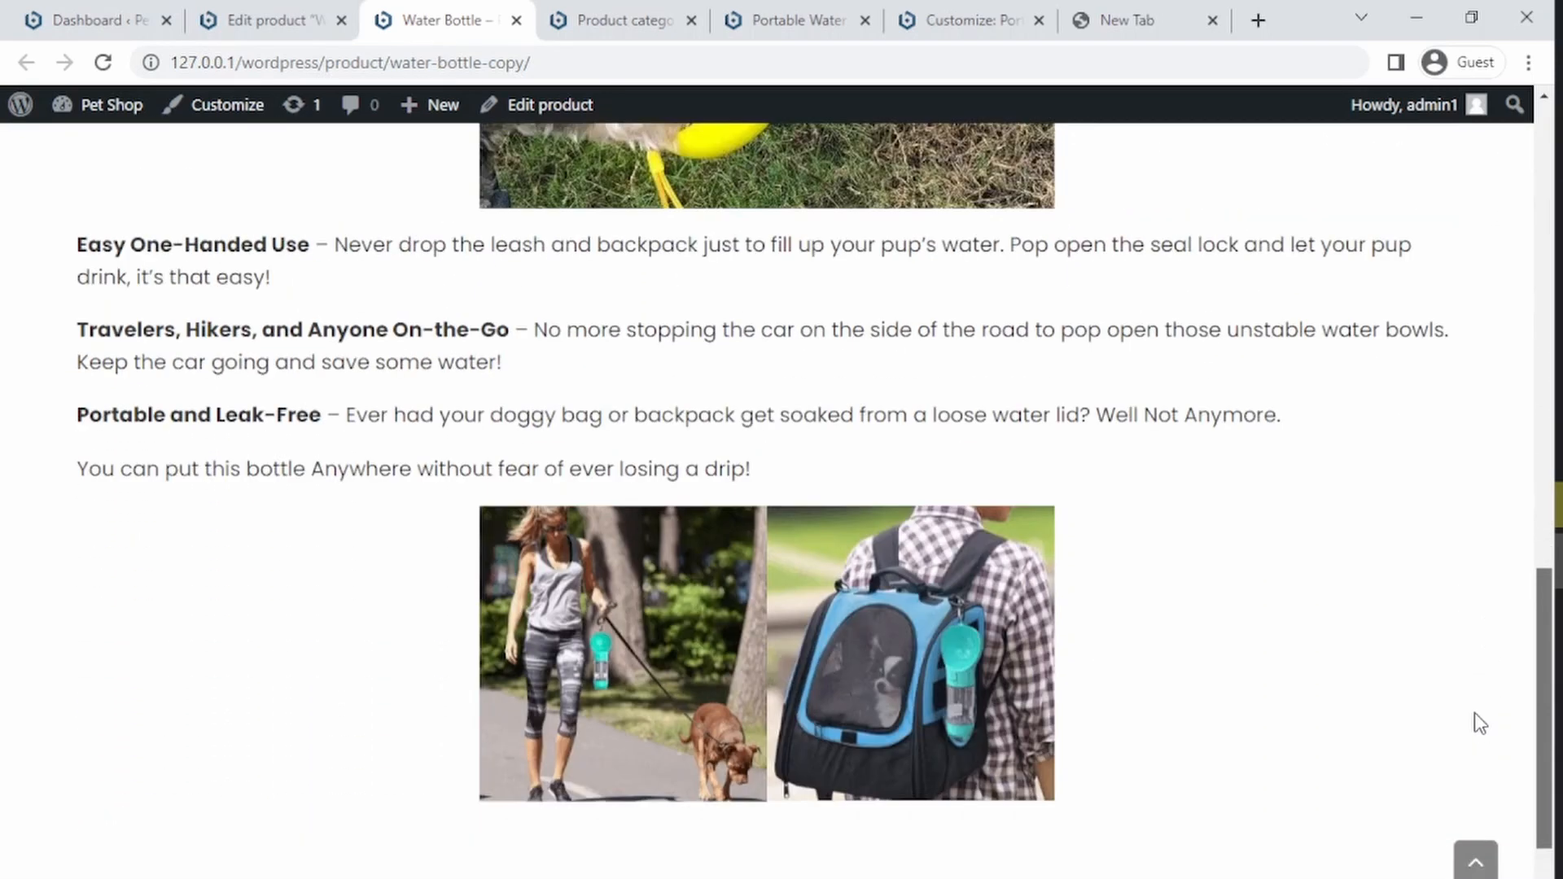
pyautogui.scroll(13, 1474, 714)
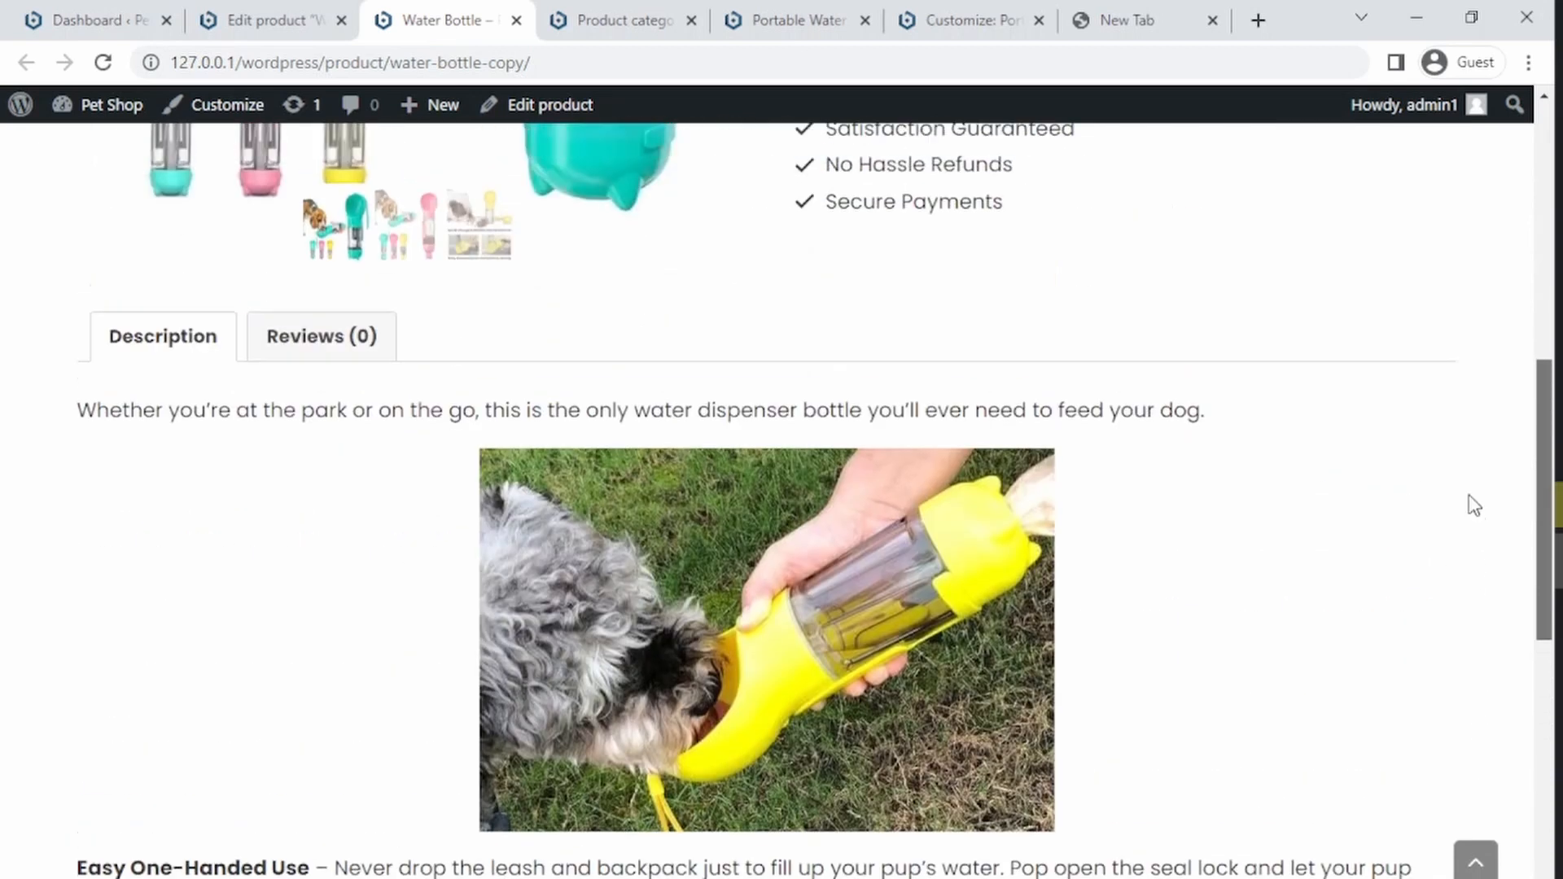
pyautogui.scroll(1, 1478, 338)
pyautogui.scroll(-7, 1486, 453)
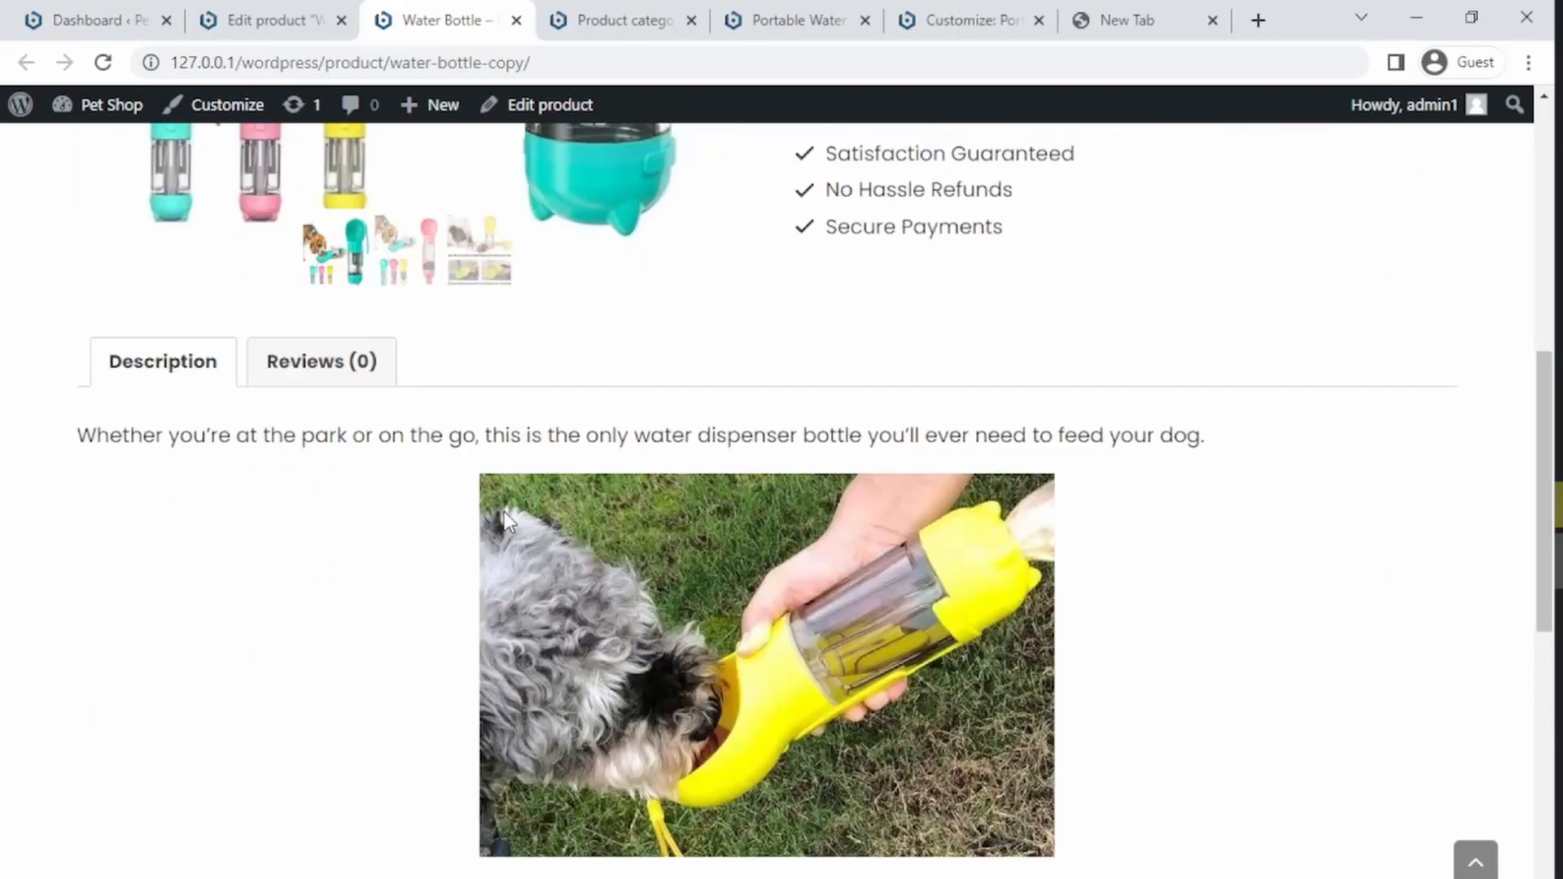
pyautogui.click(370, 389)
pyautogui.click(175, 380)
pyautogui.moveTo(1541, 556); pyautogui.dragTo(1077, 829)
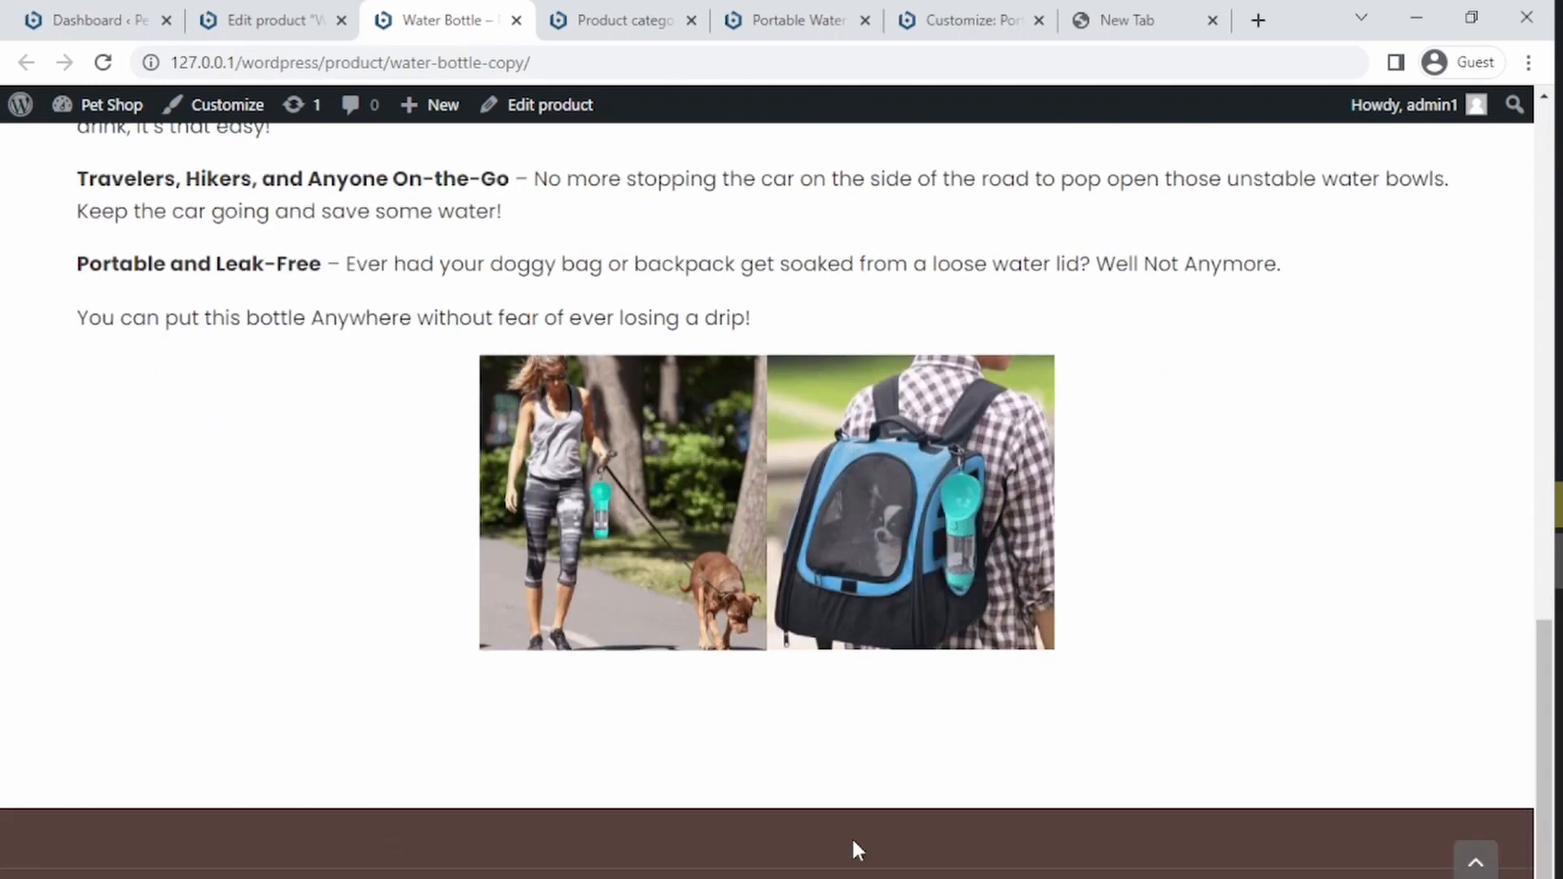
pyautogui.moveTo(1545, 694); pyautogui.dragTo(1551, 160)
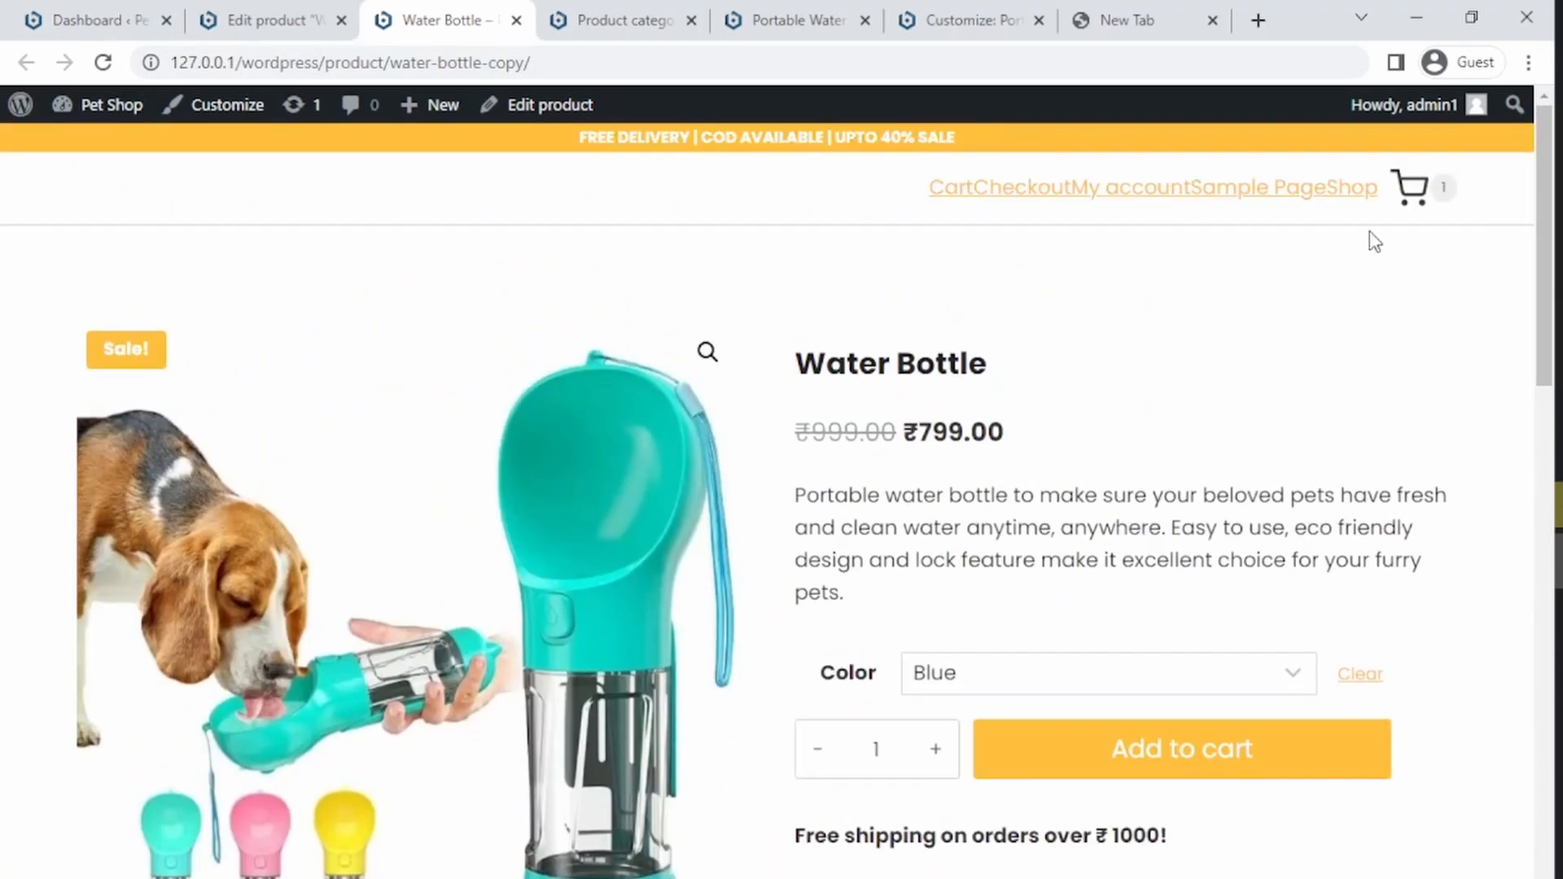
# Step: Add the Blue Water Bottle to the cart and open the cart
pyautogui.moveTo(1407, 194)
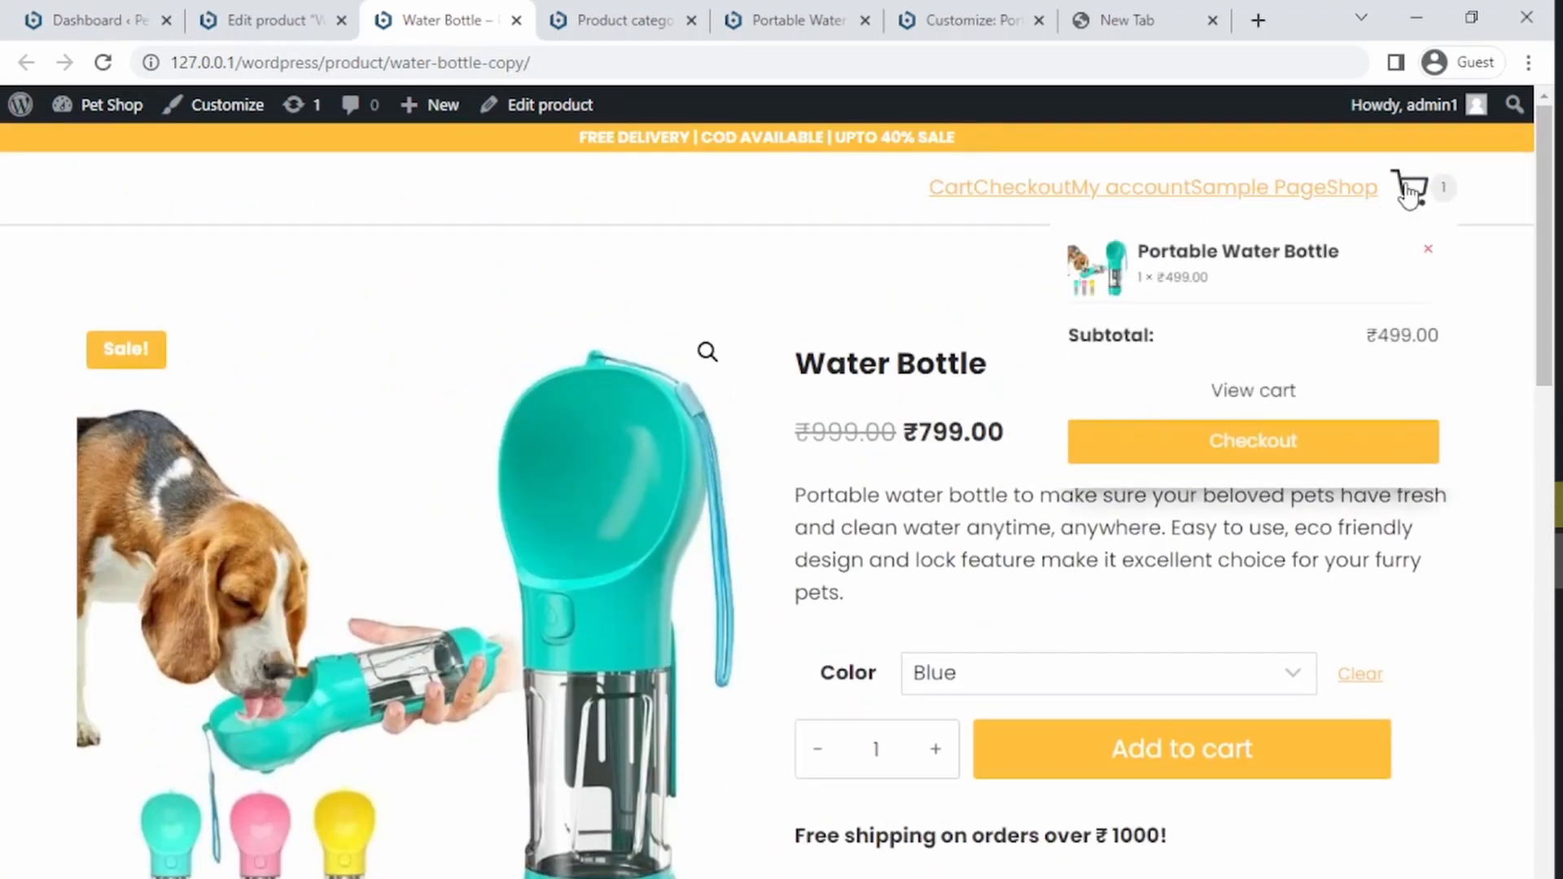
pyautogui.click(1267, 767)
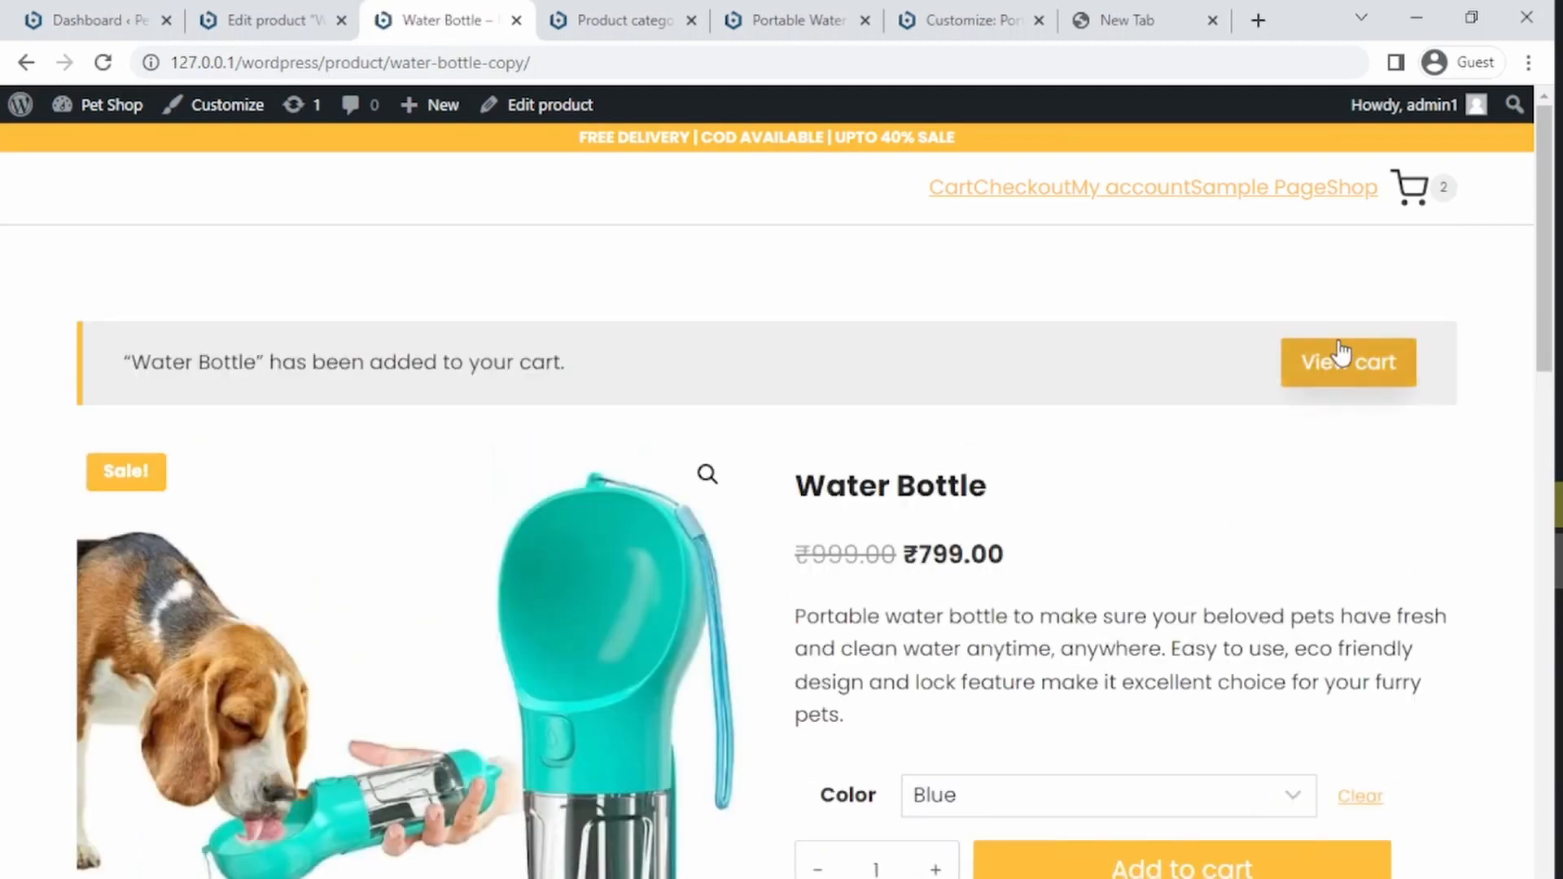
pyautogui.click(1336, 377)
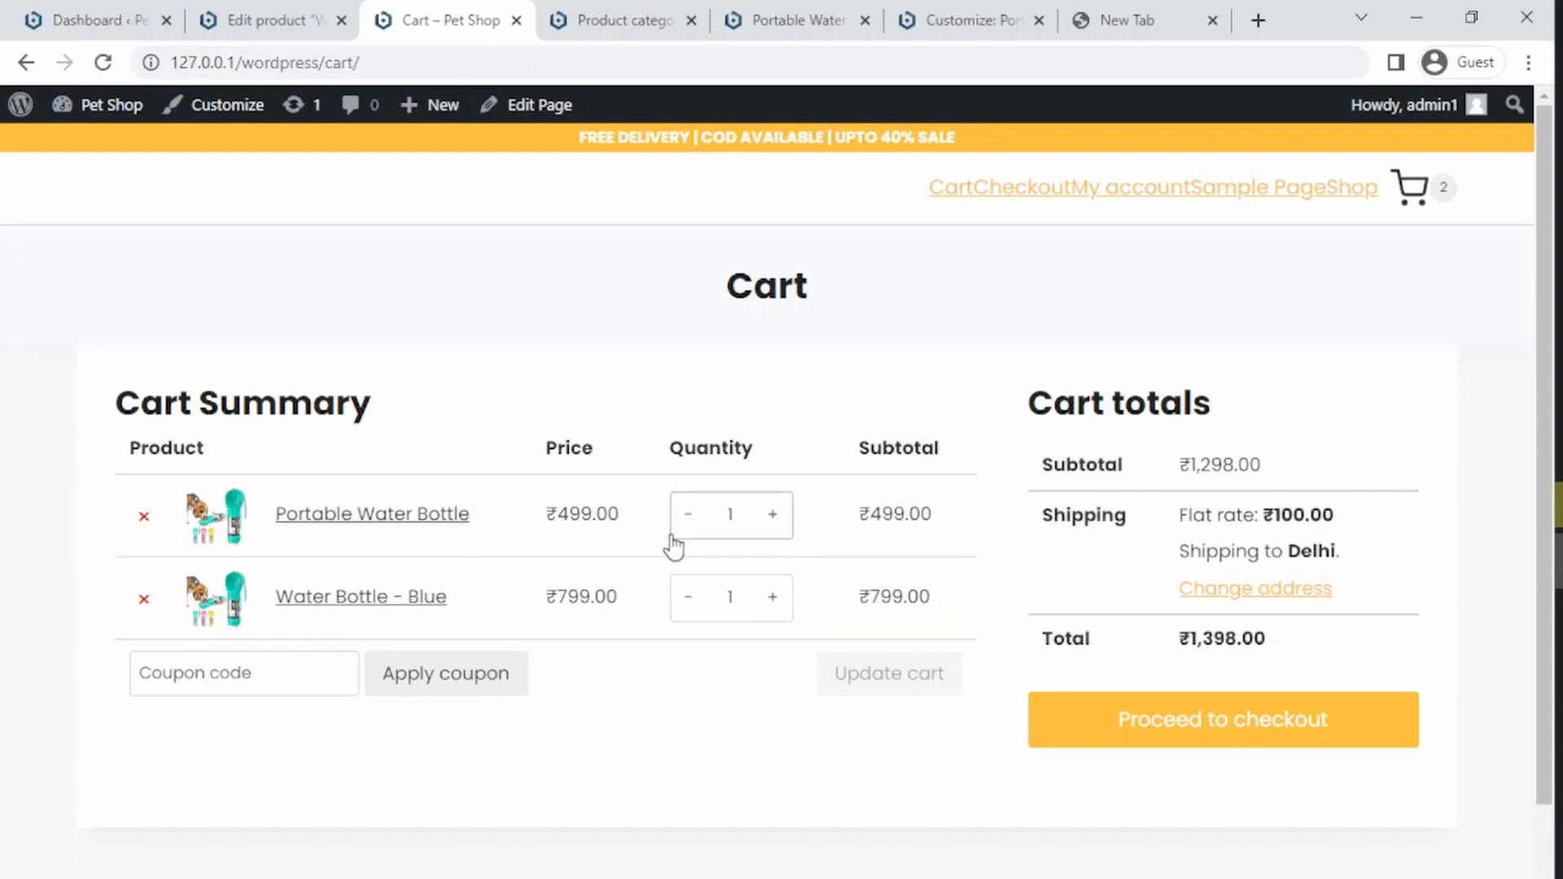
# Step: Set the Portable Water Bottle quantity to 2 and update the cart
pyautogui.click(772, 513)
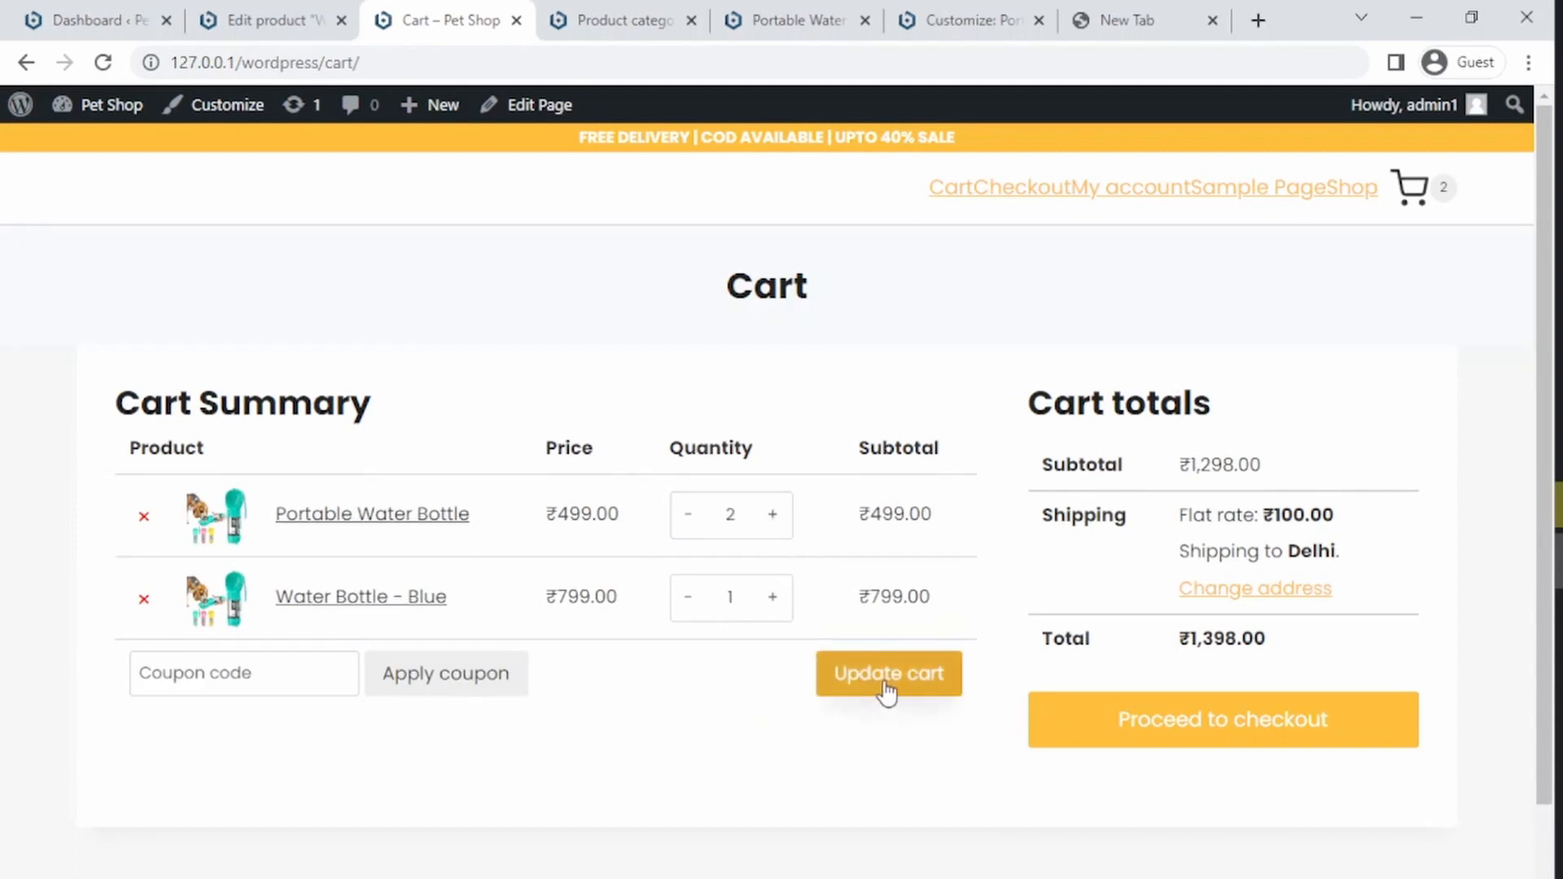
pyautogui.click(842, 691)
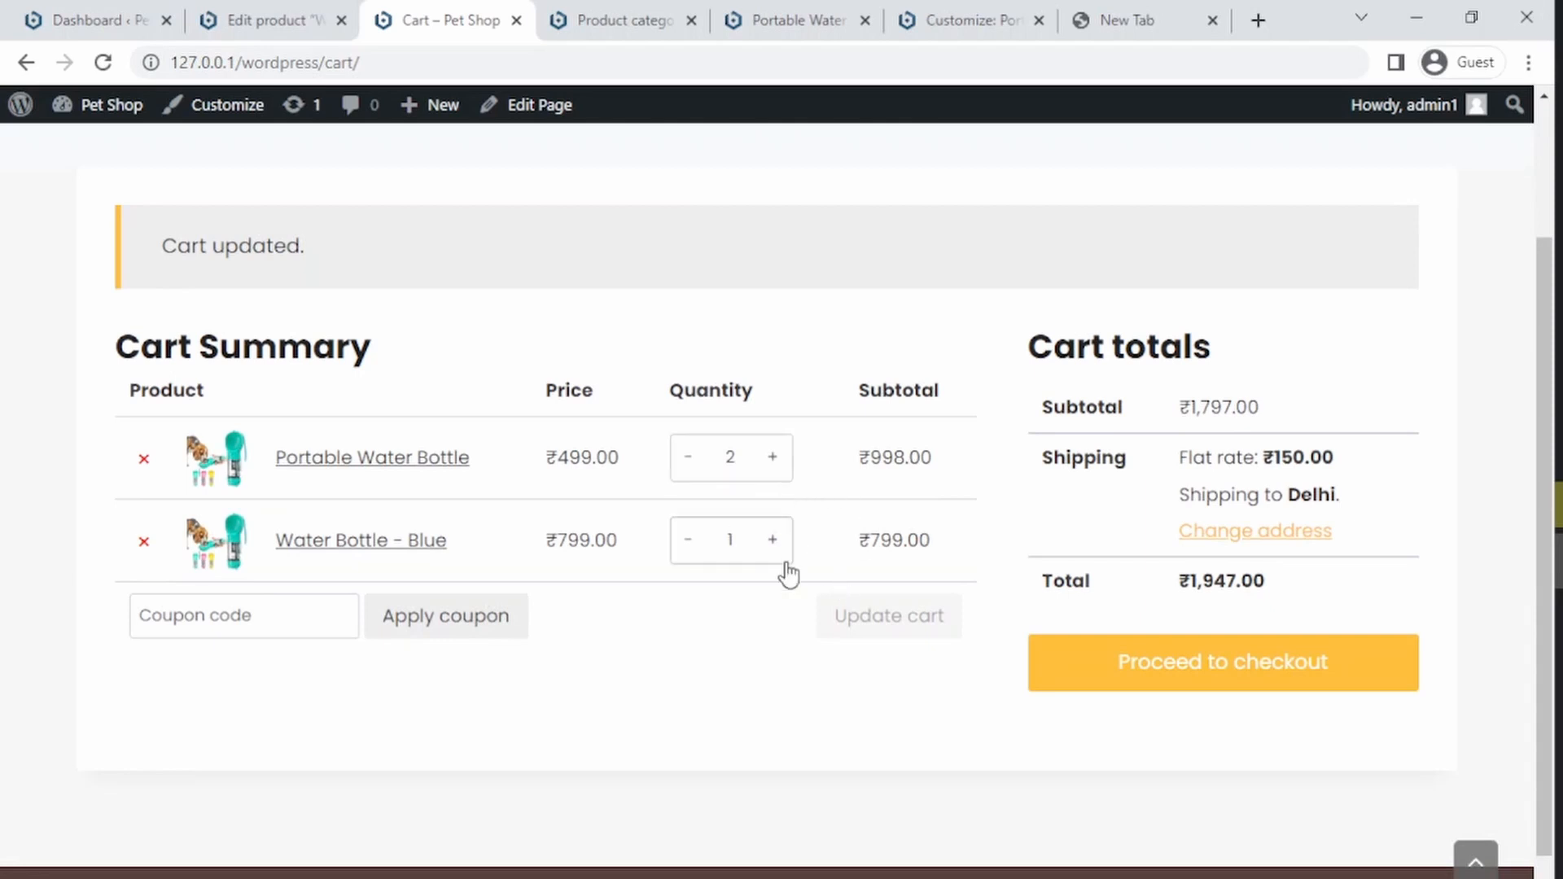
# Step: Open the checkout page, then return to and reload the Water Bottle product page
pyautogui.click(1215, 682)
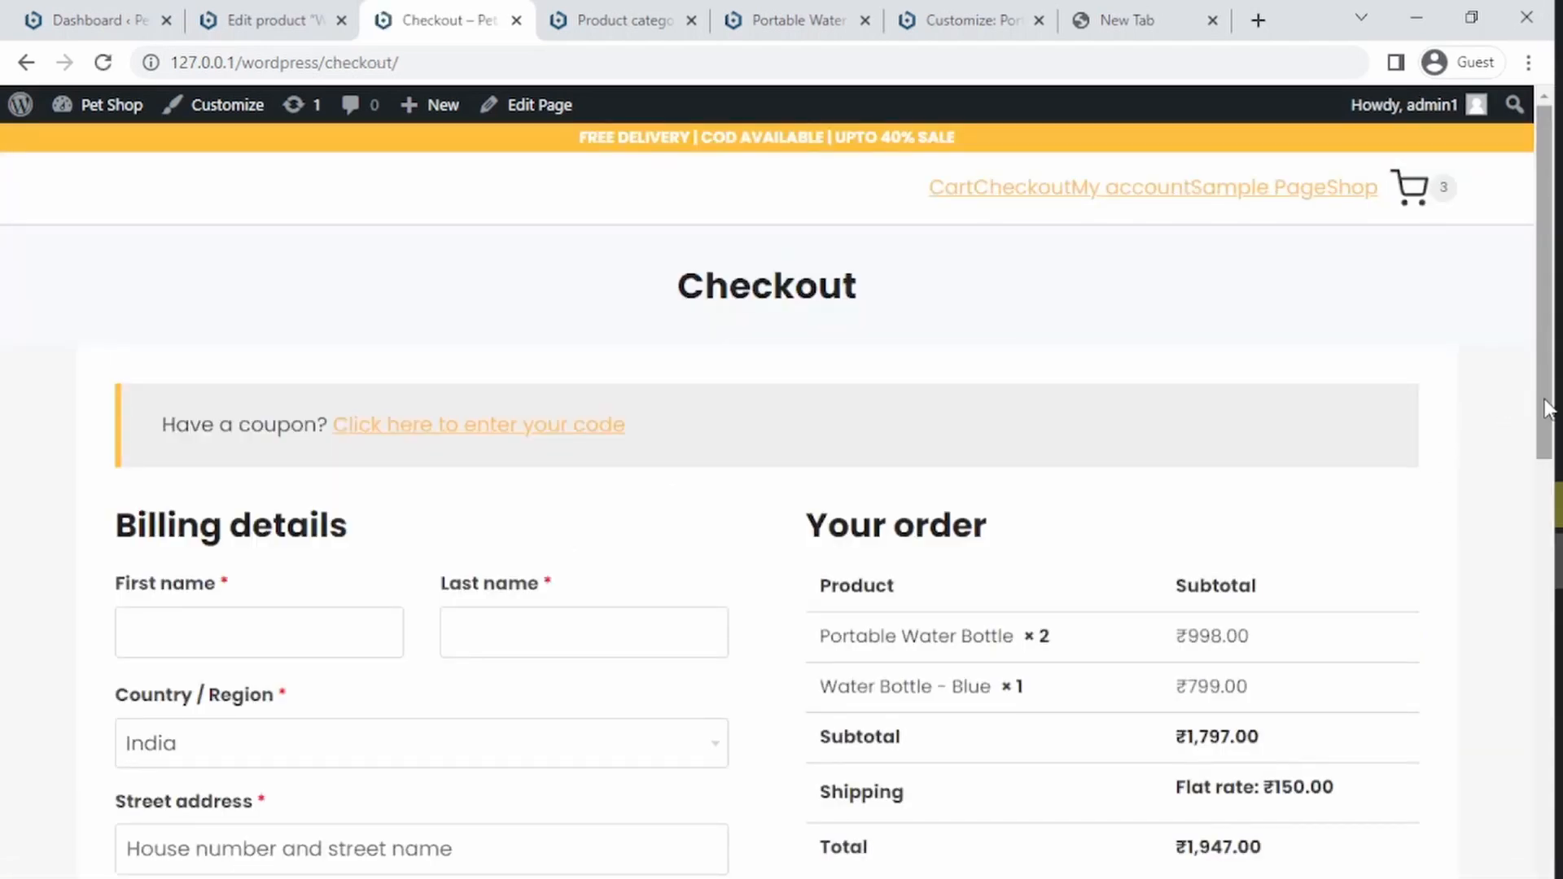
pyautogui.moveTo(1544, 407); pyautogui.dragTo(1512, 418)
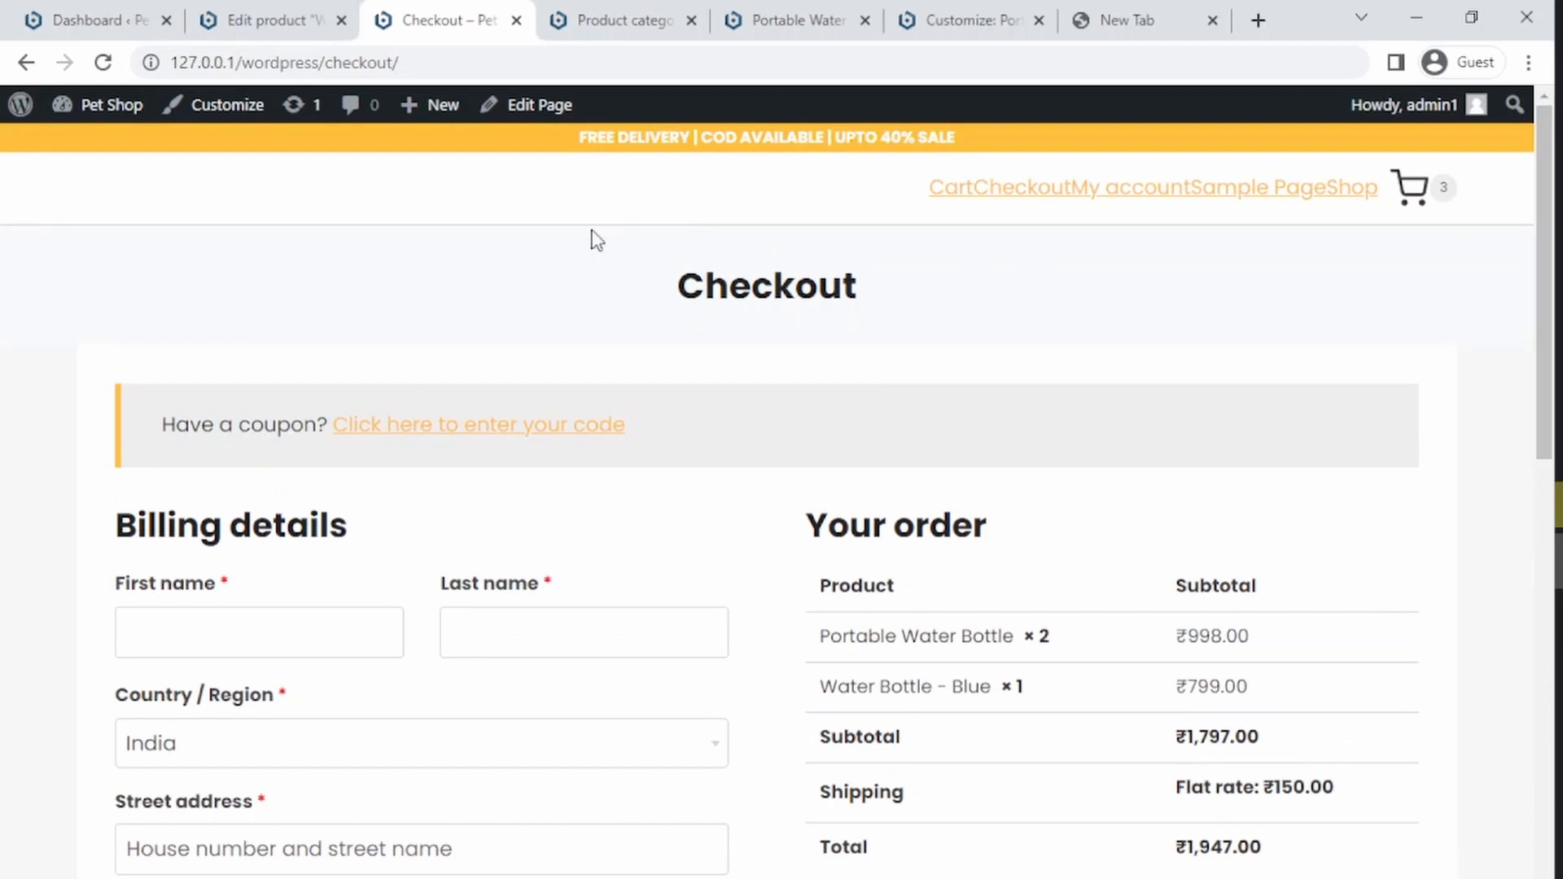
pyautogui.click(24, 61)
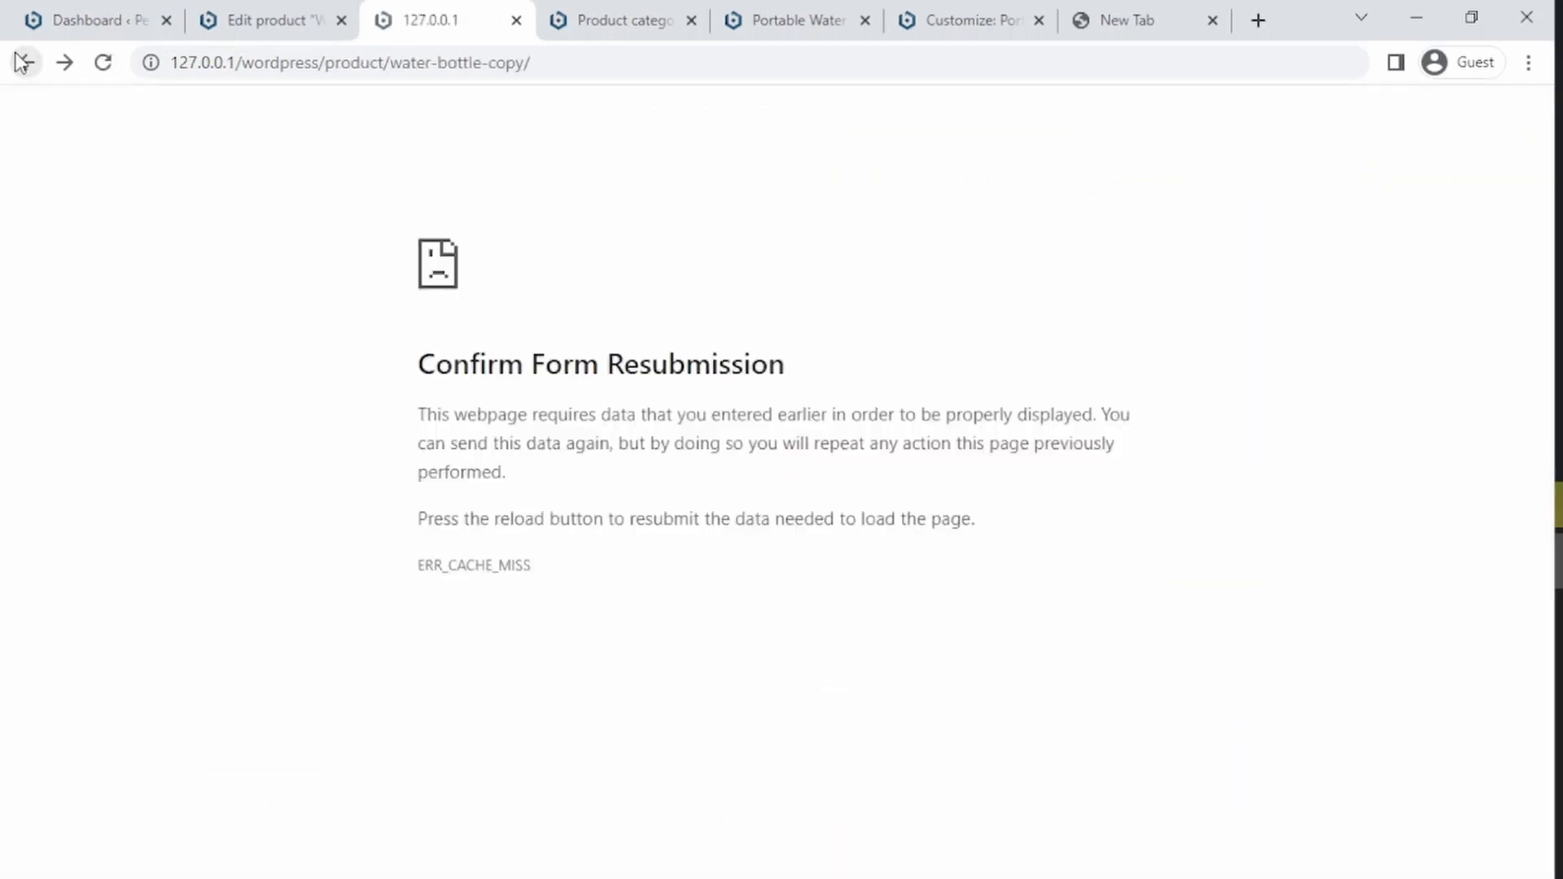
pyautogui.click(383, 59)
pyautogui.press('Return')
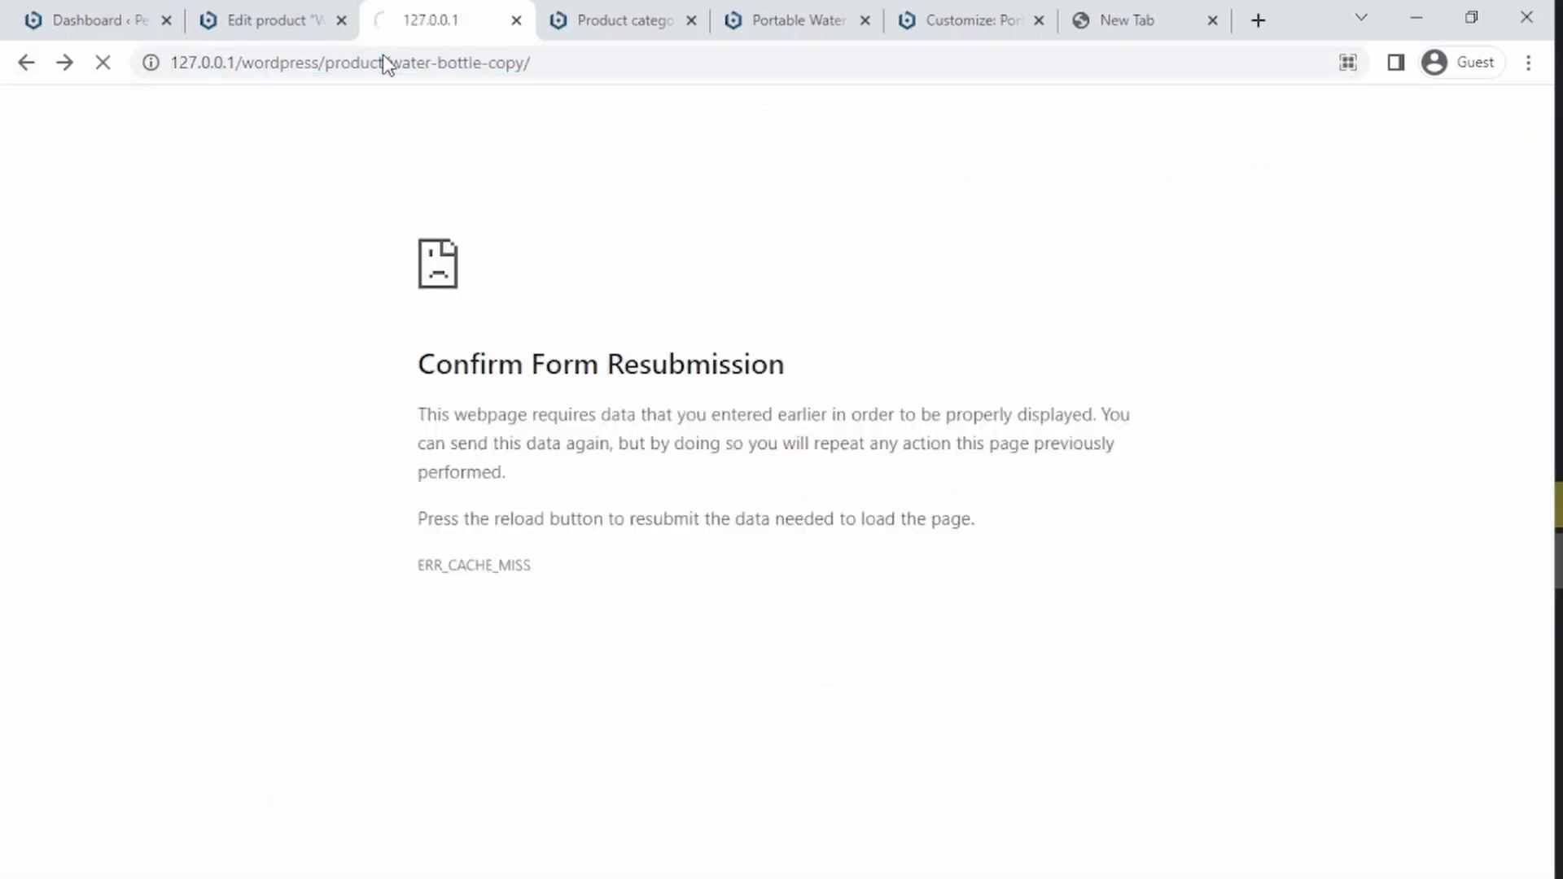
# Step: Open the Portable Water Bottle product for editing and examine its Attributes and Linked Products settings
pyautogui.click(277, 18)
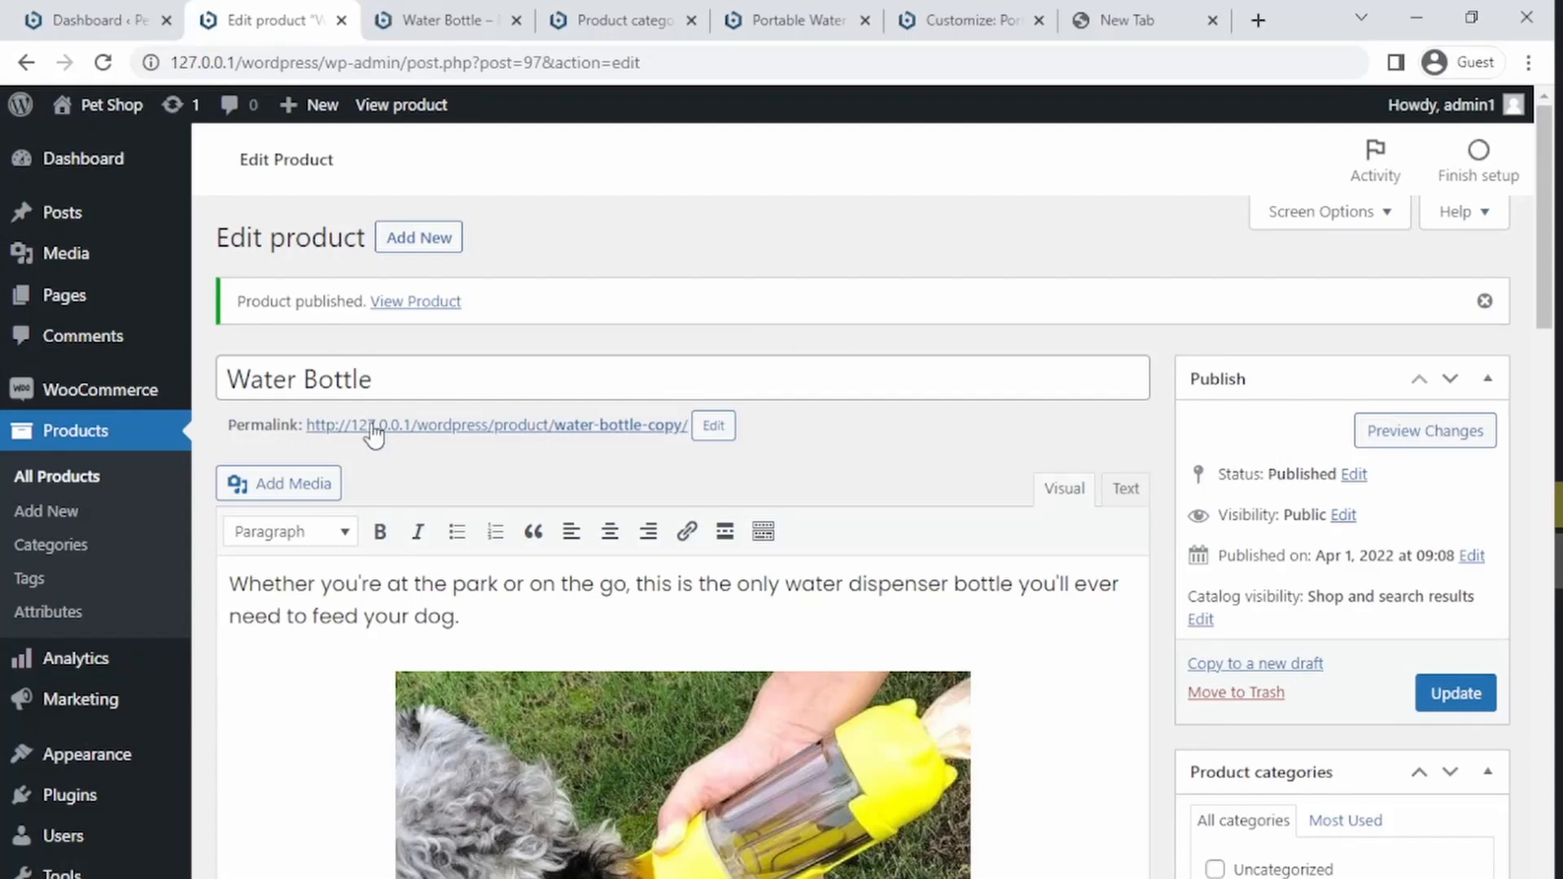
pyautogui.click(46, 487)
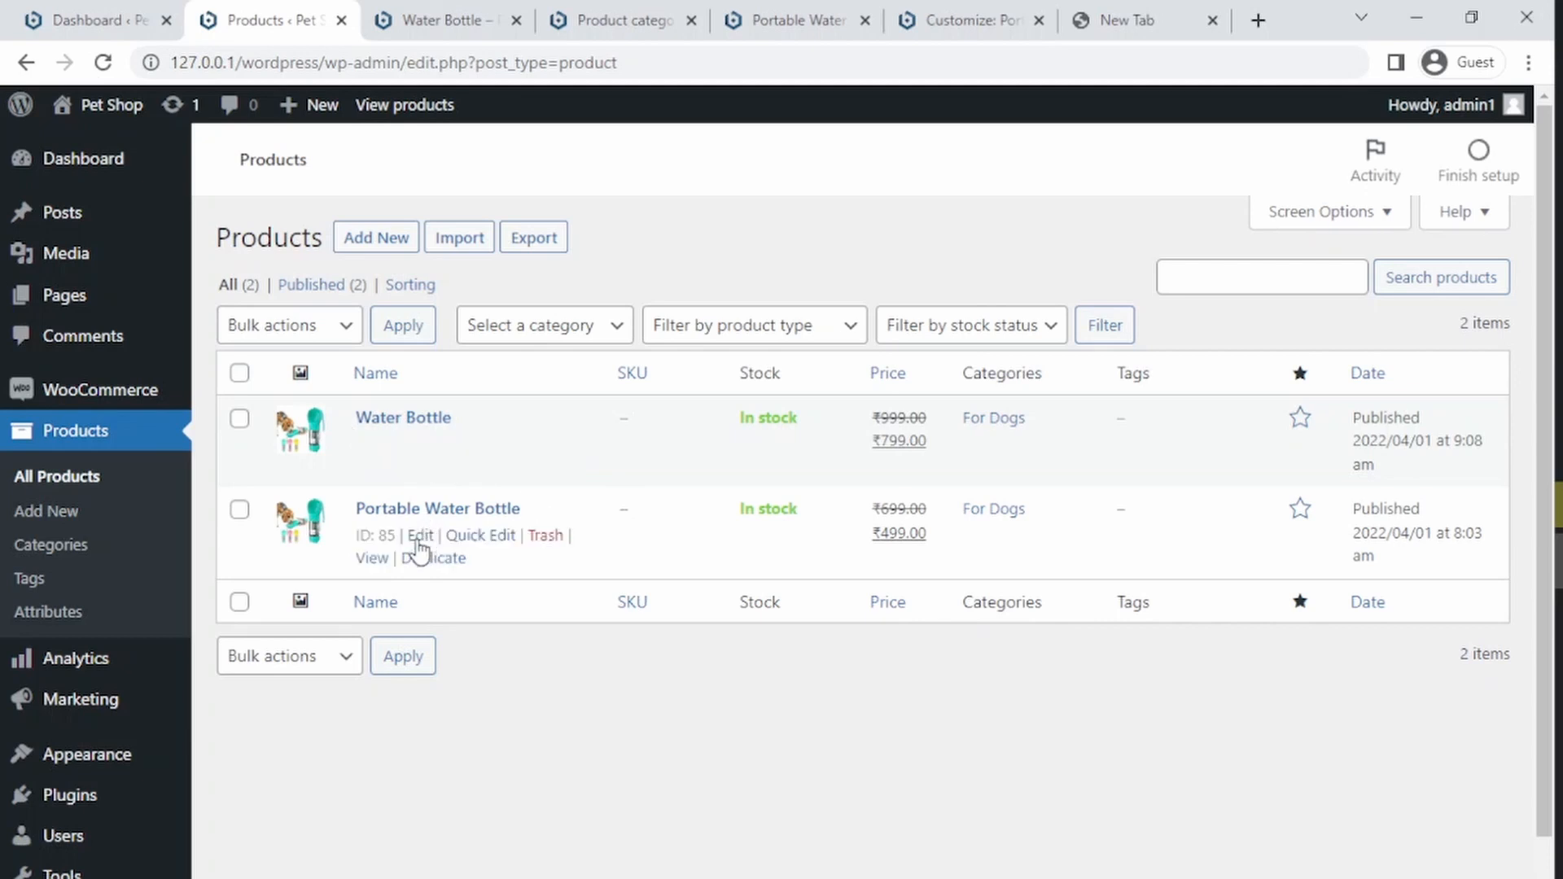
pyautogui.click(418, 539)
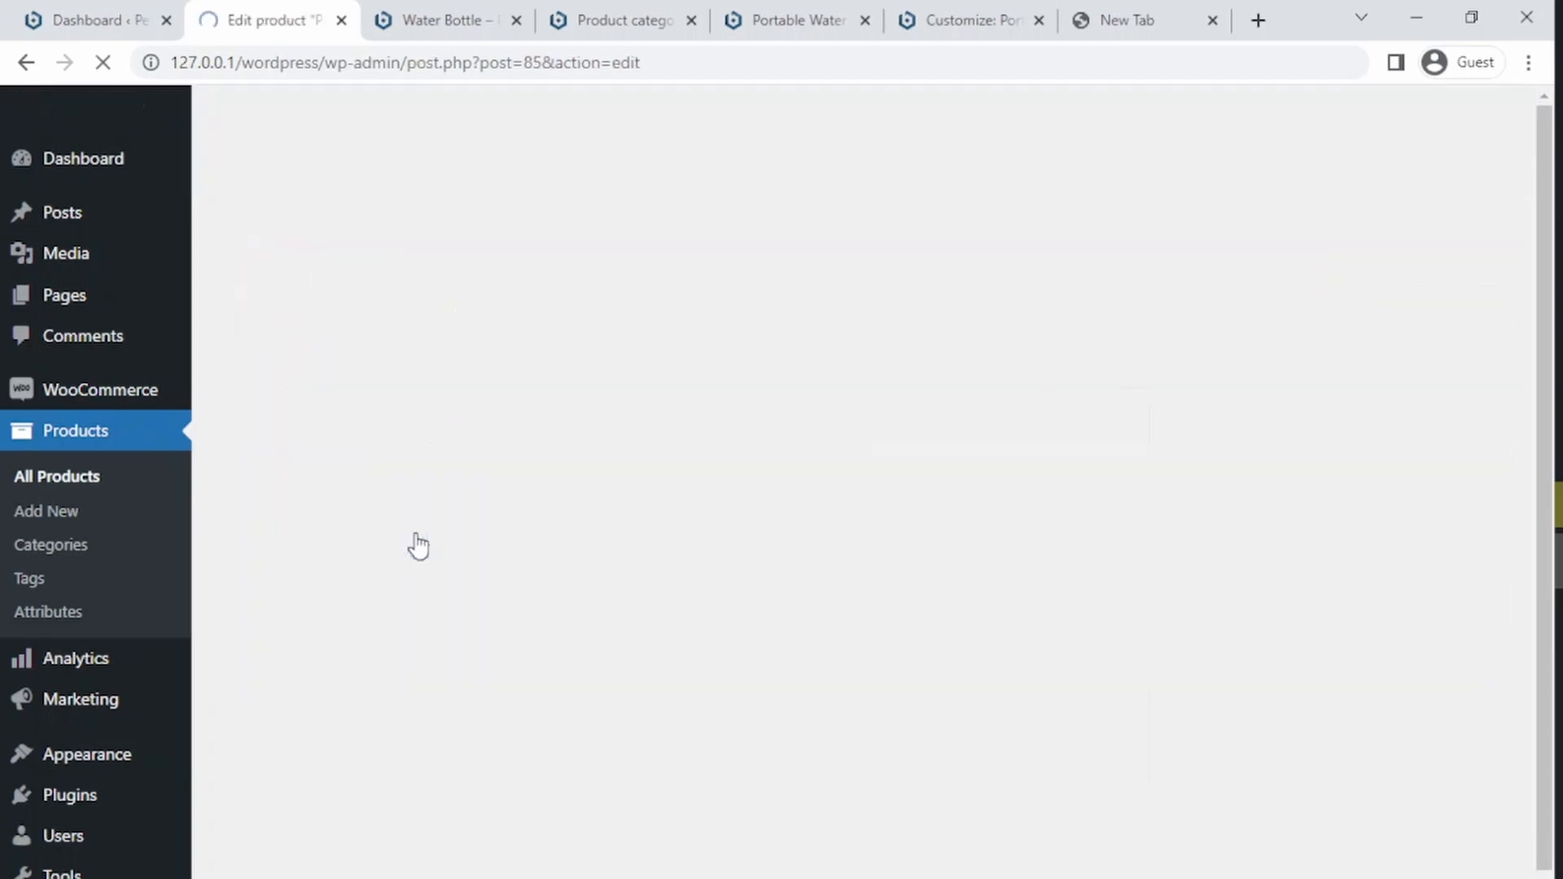
pyautogui.scroll(-8, 1500, 574)
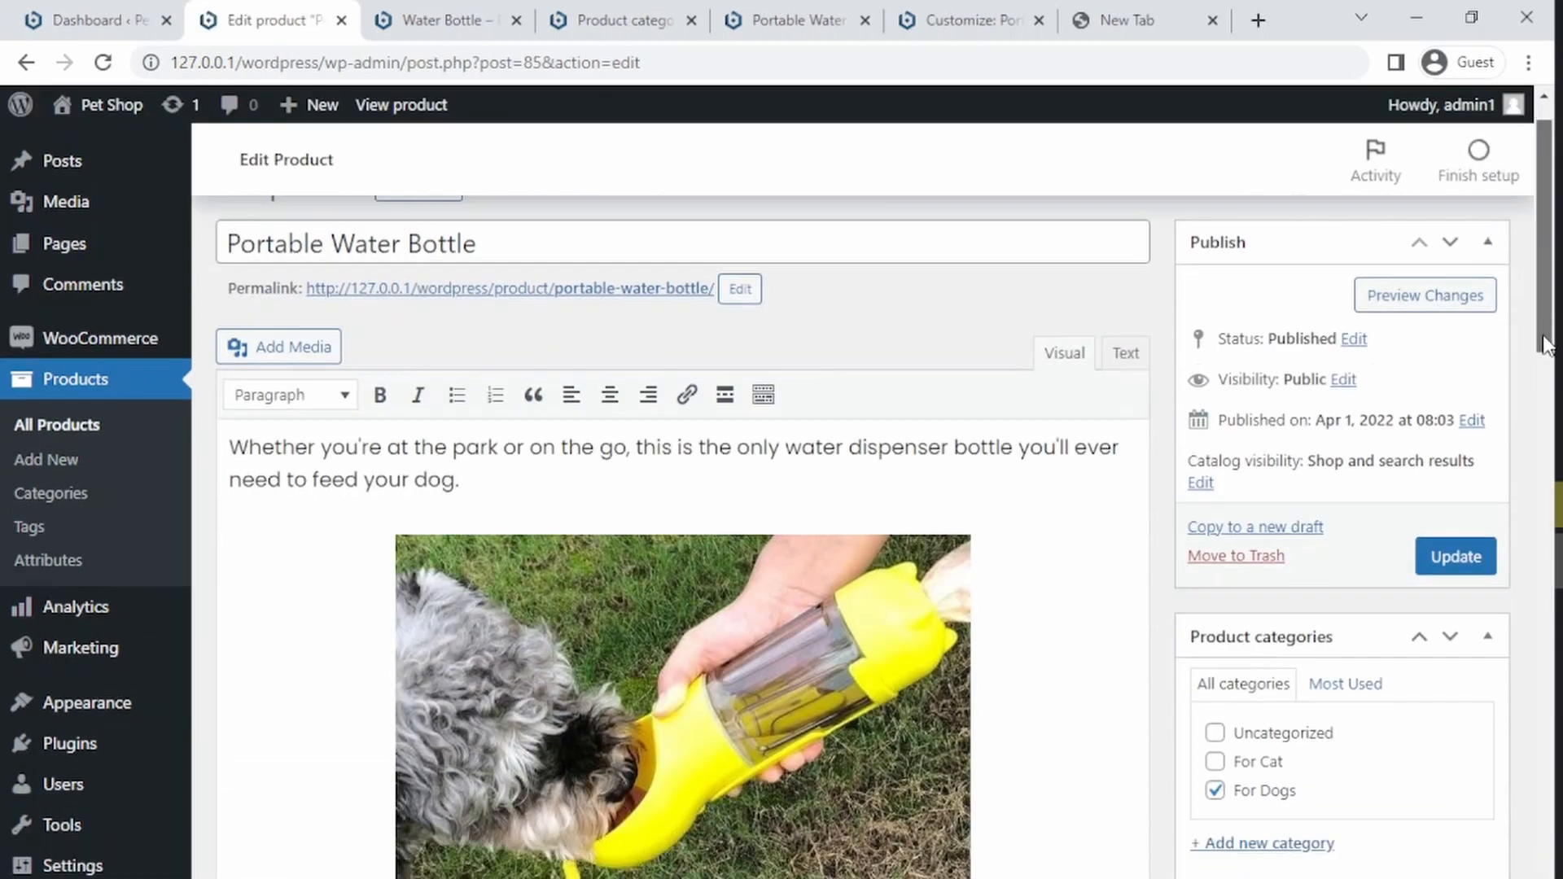
pyautogui.scroll(-10, 1500, 574)
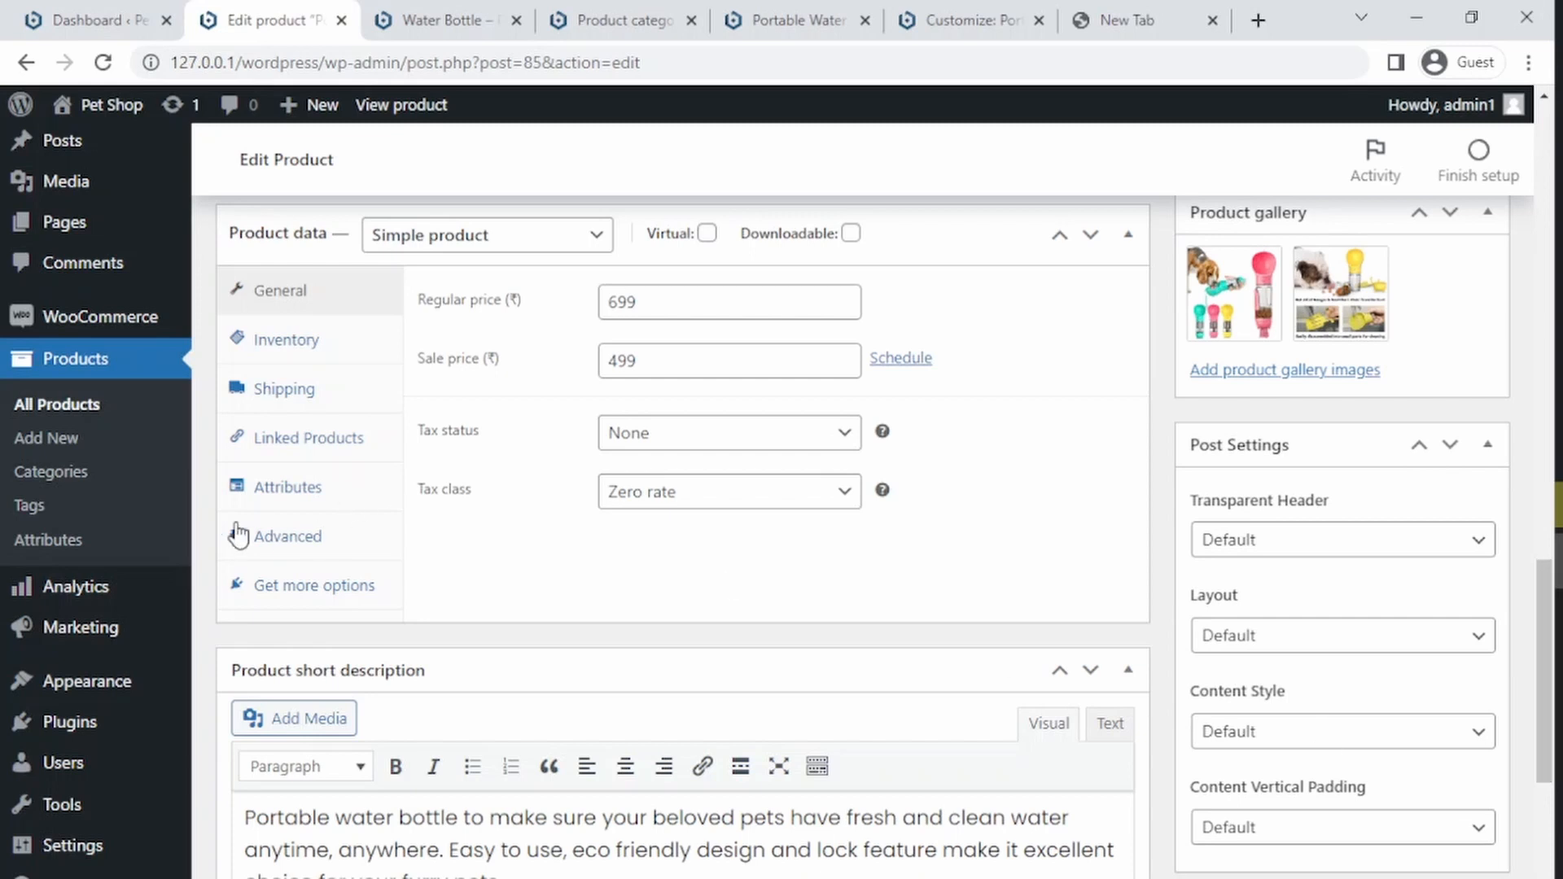
pyautogui.click(252, 490)
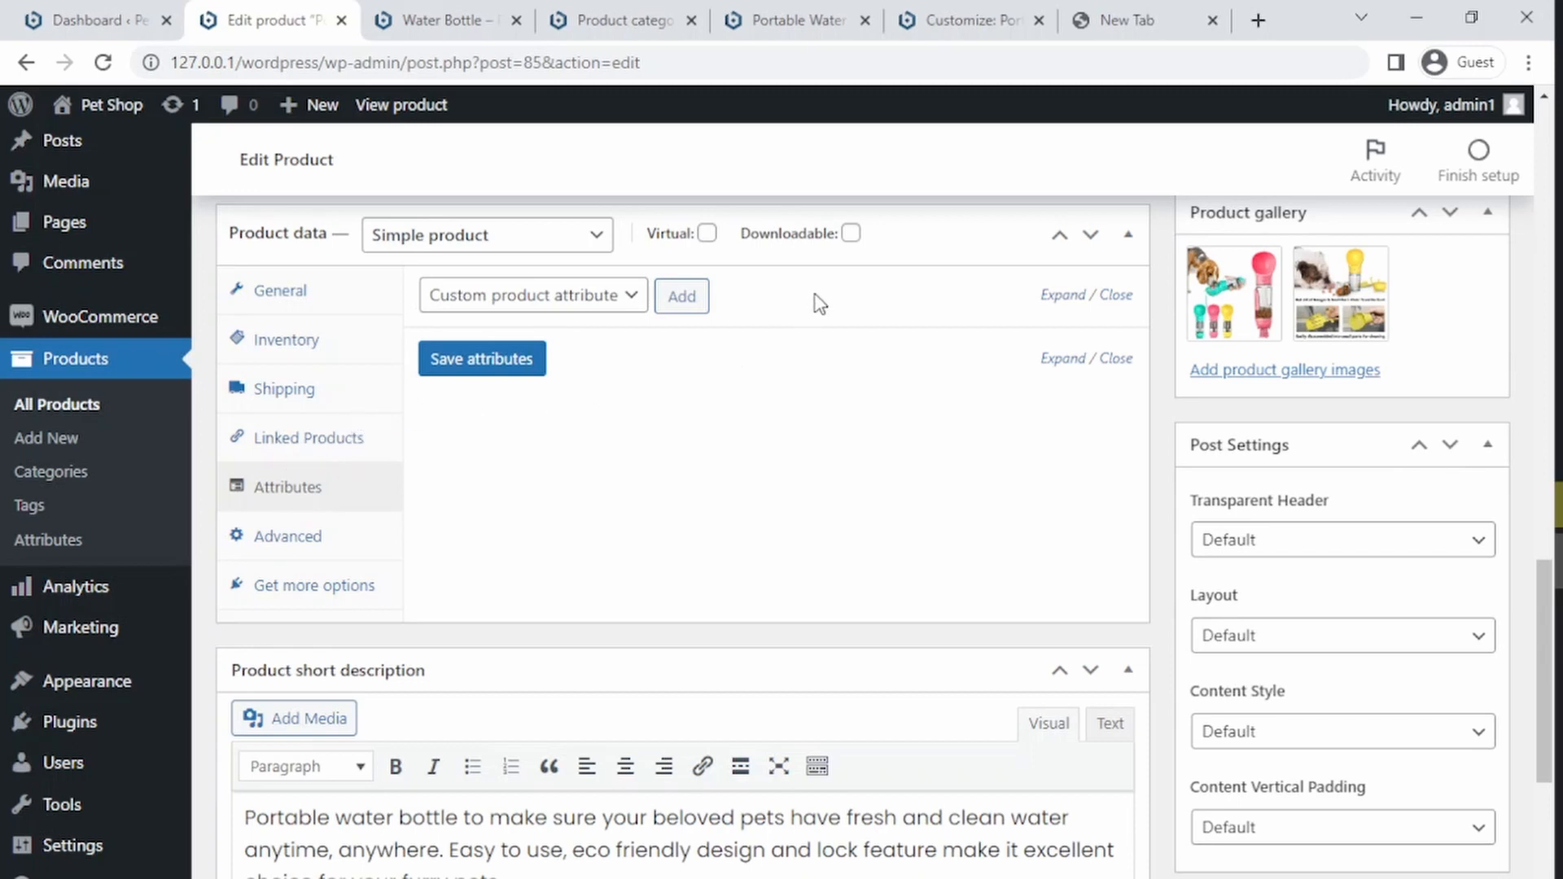
pyautogui.click(316, 442)
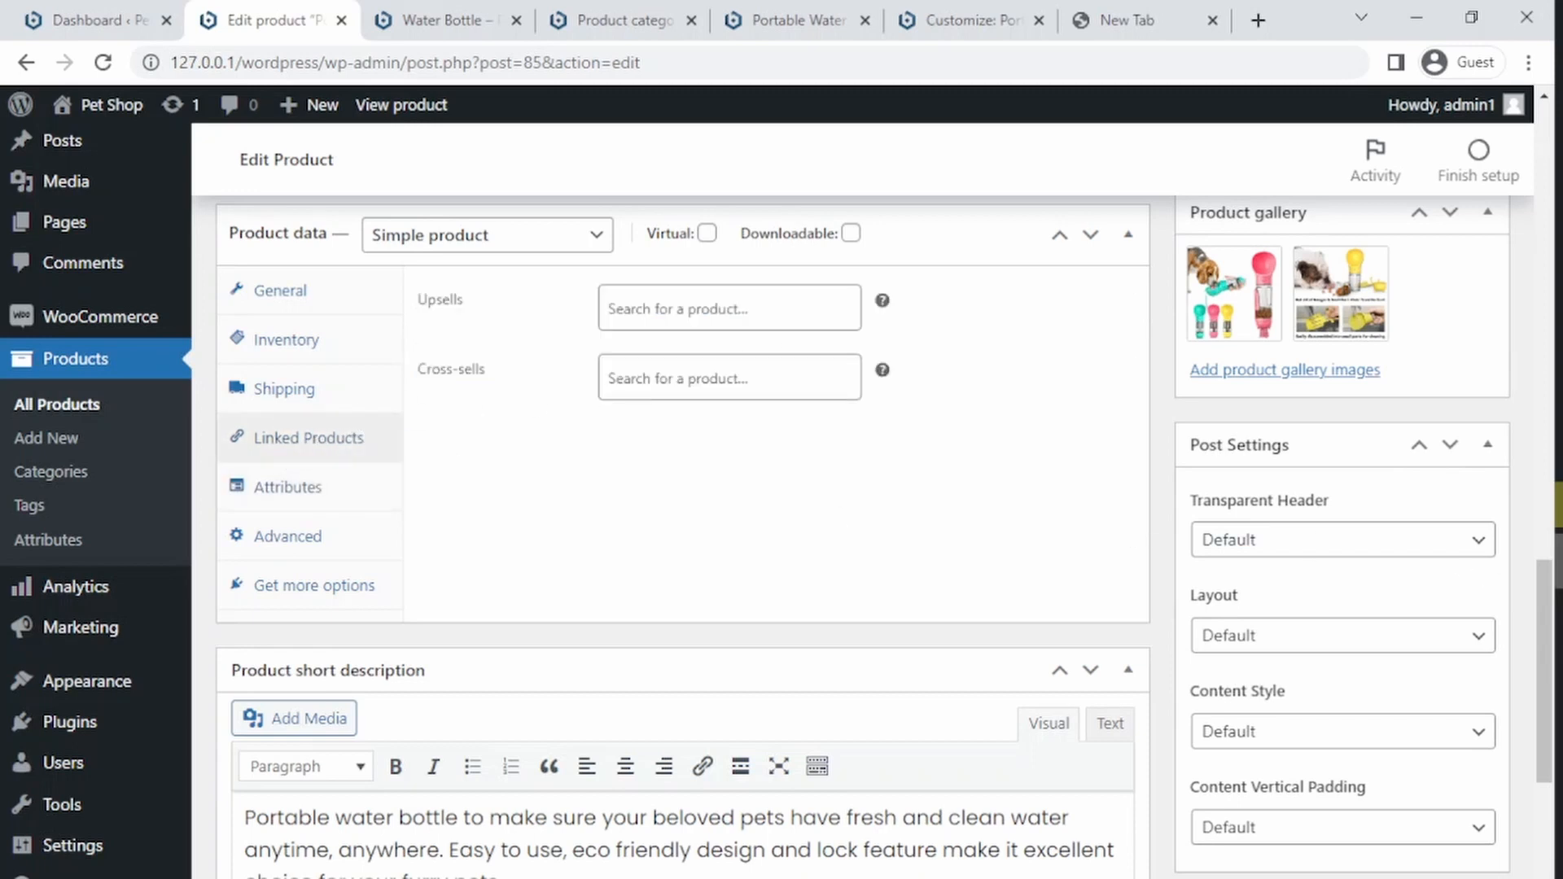
pyautogui.moveTo(1543, 603); pyautogui.dragTo(1532, 172)
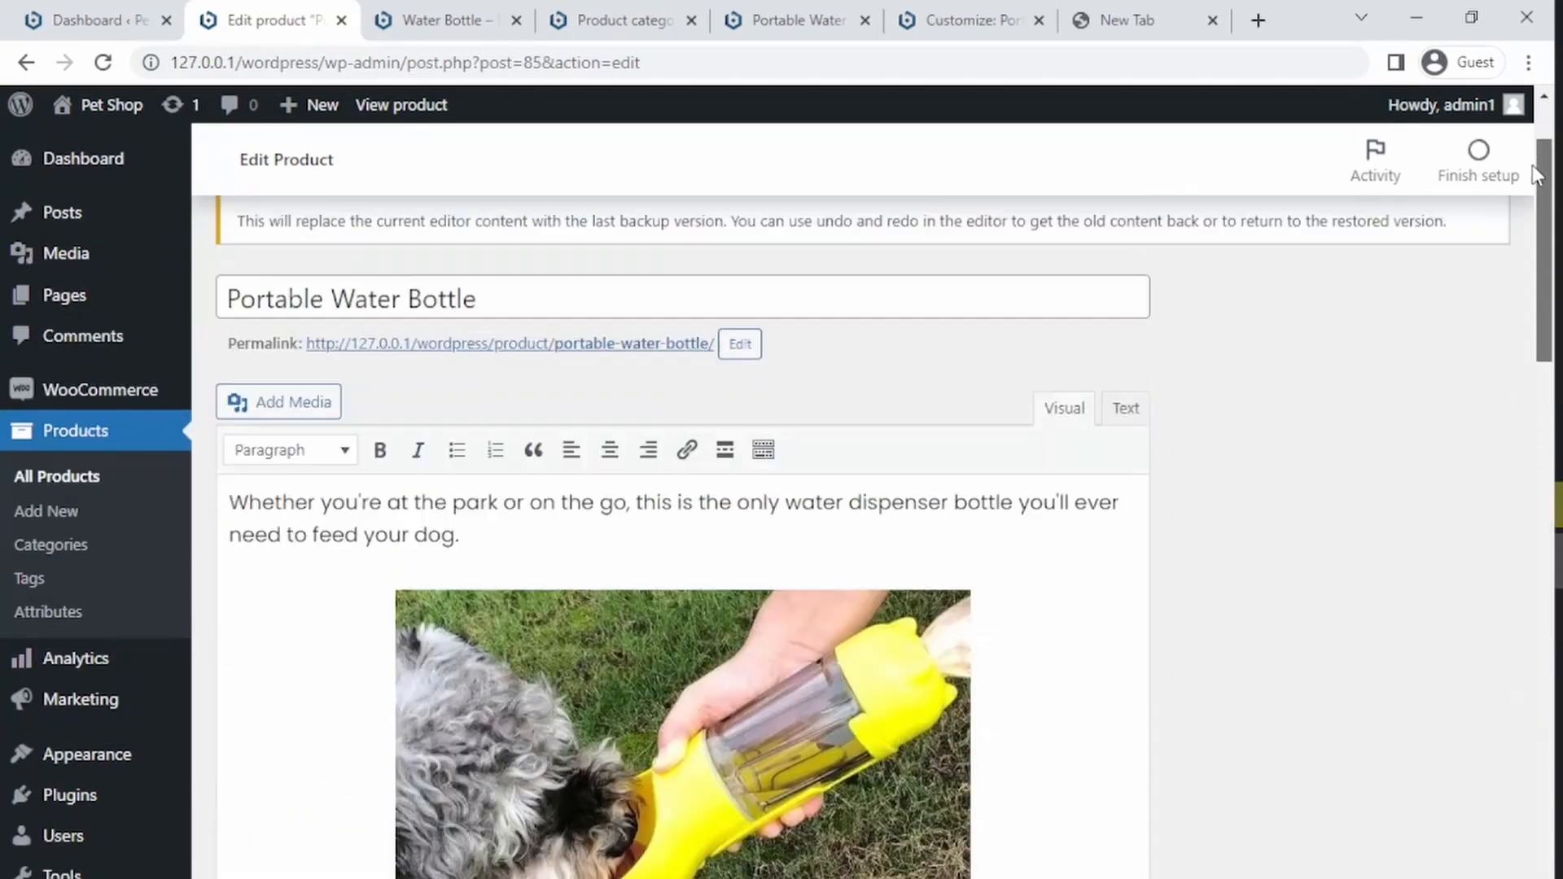
# Step: Open the Water Bottle product's attributes and add a new custom product attribute beside Color
pyautogui.click(78, 480)
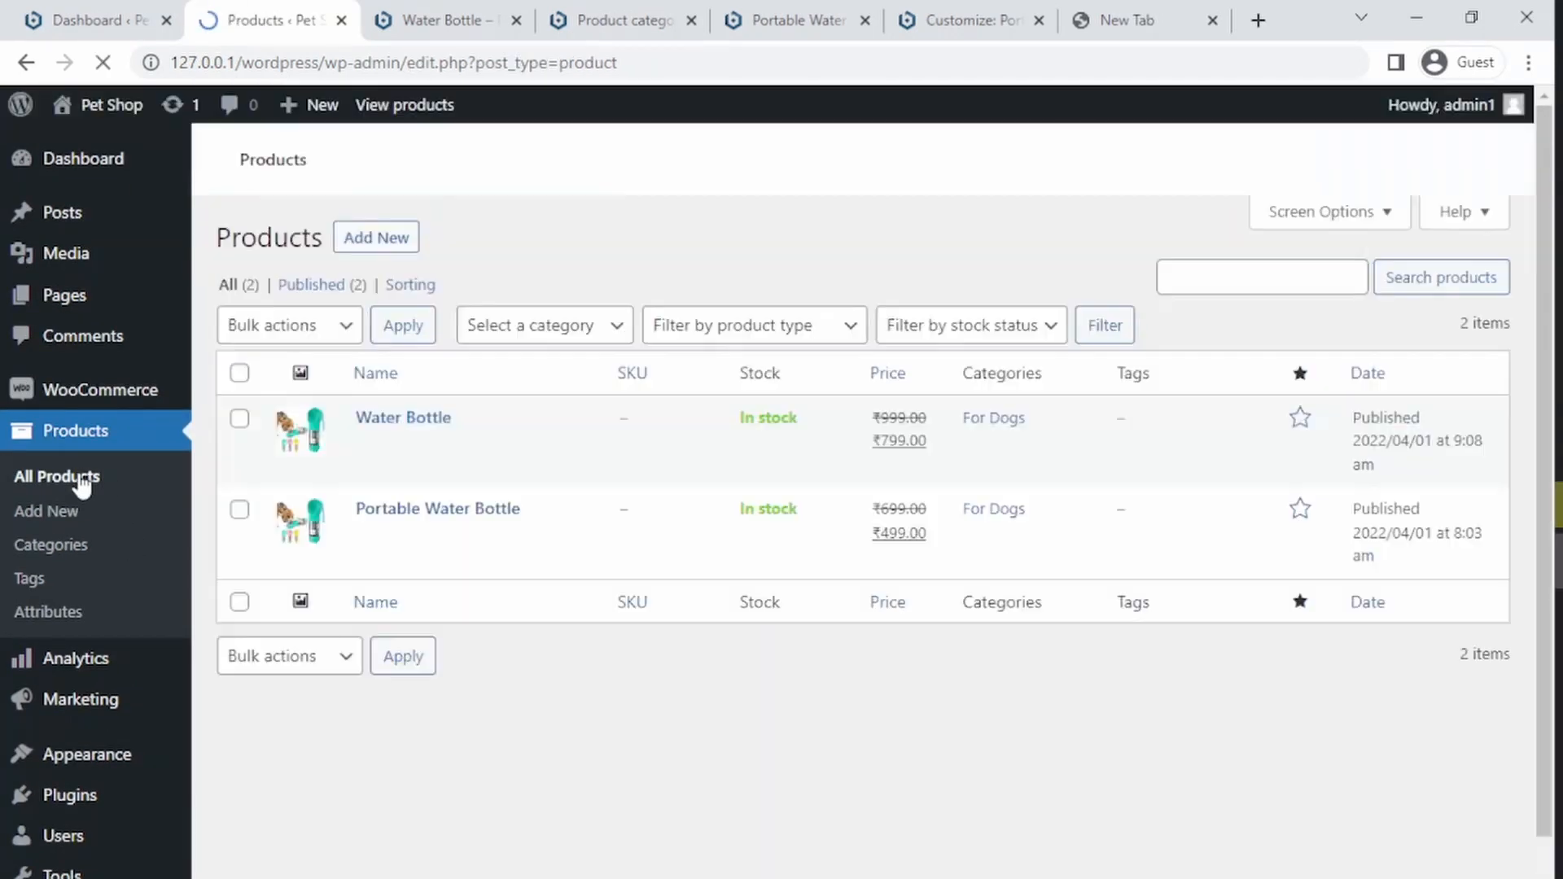
pyautogui.moveTo(379, 490)
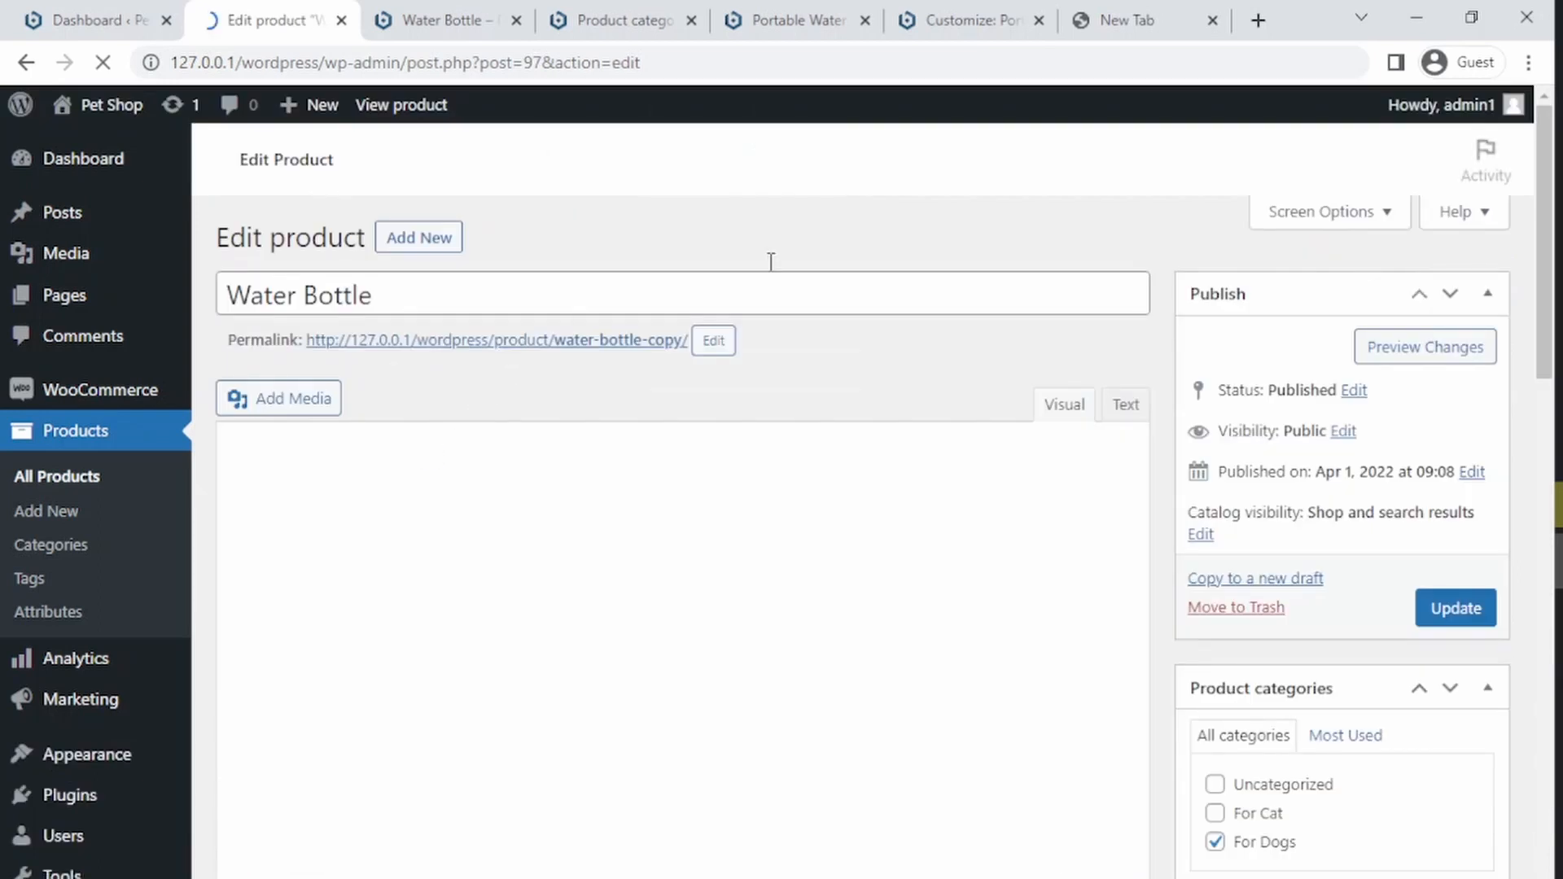
pyautogui.moveTo(1544, 258); pyautogui.dragTo(1519, 699)
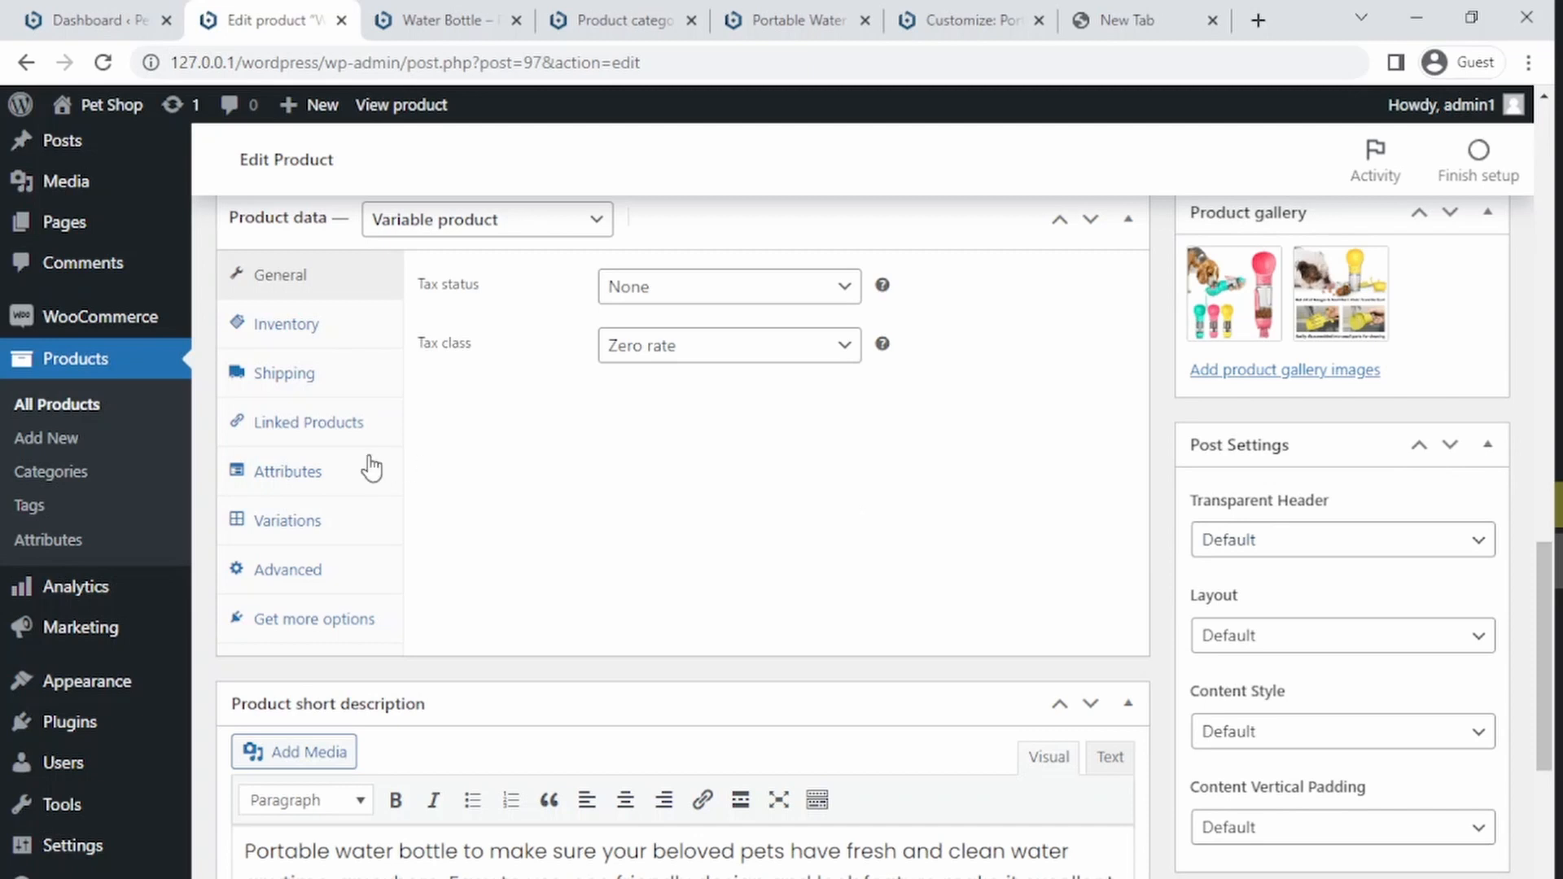
pyautogui.click(273, 476)
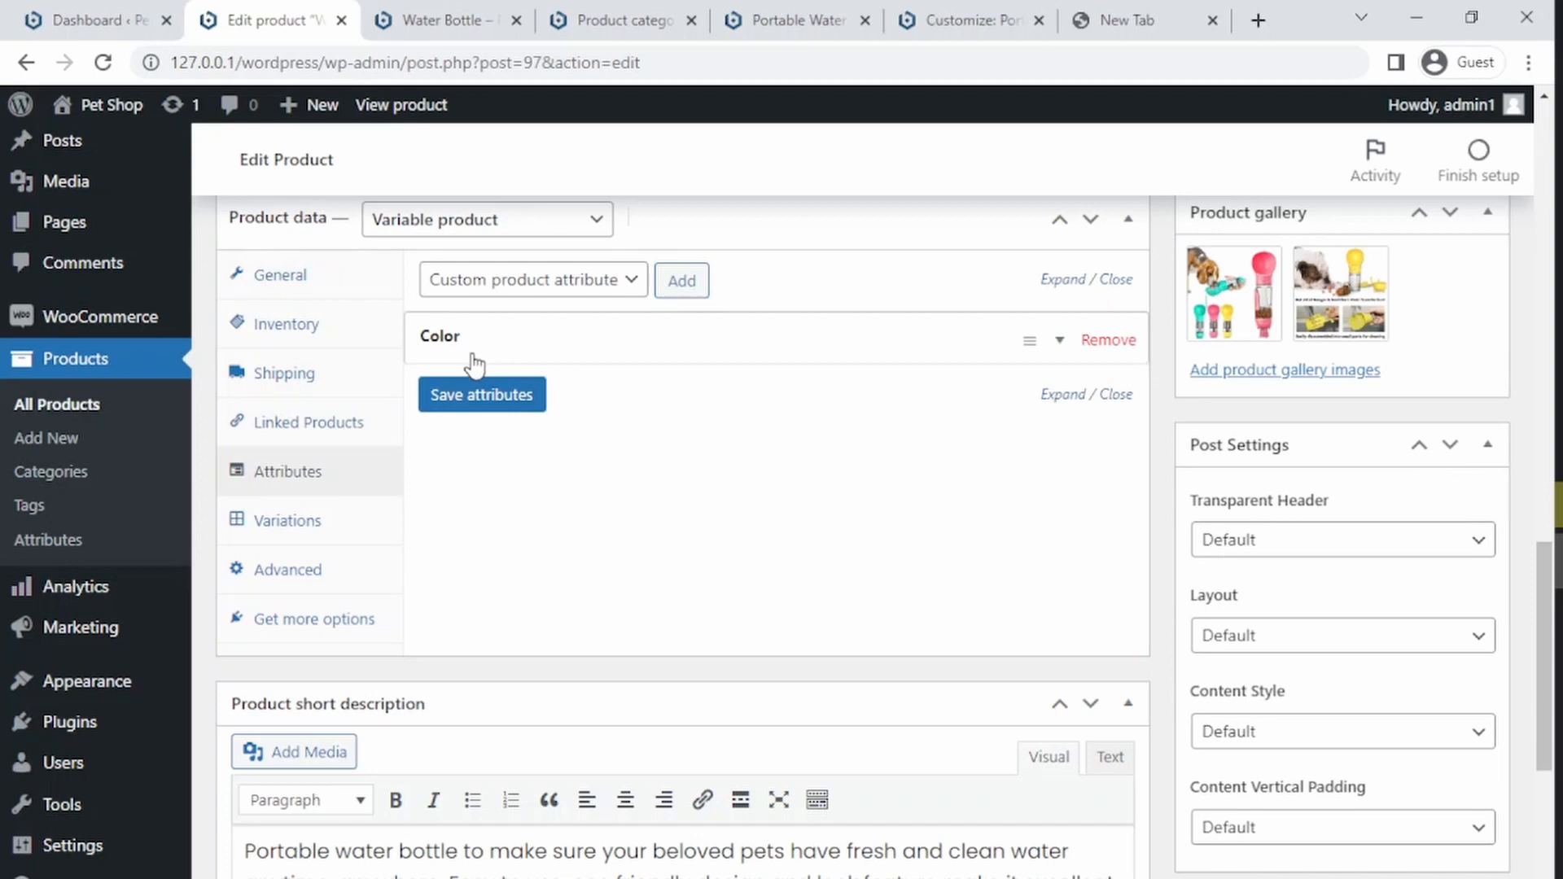
pyautogui.click(682, 280)
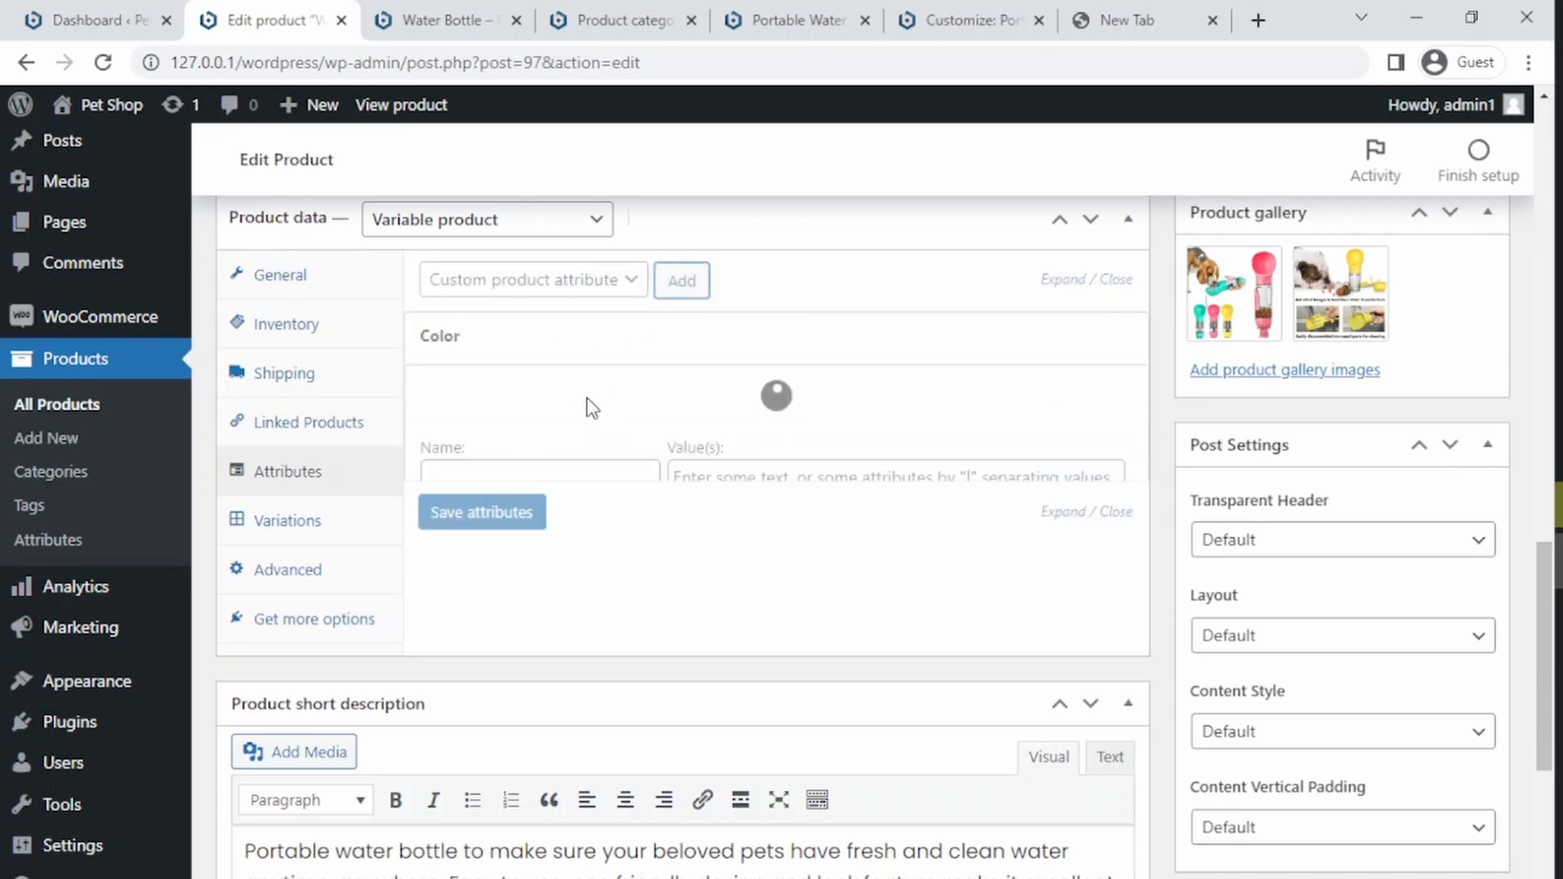
pyautogui.click(512, 491)
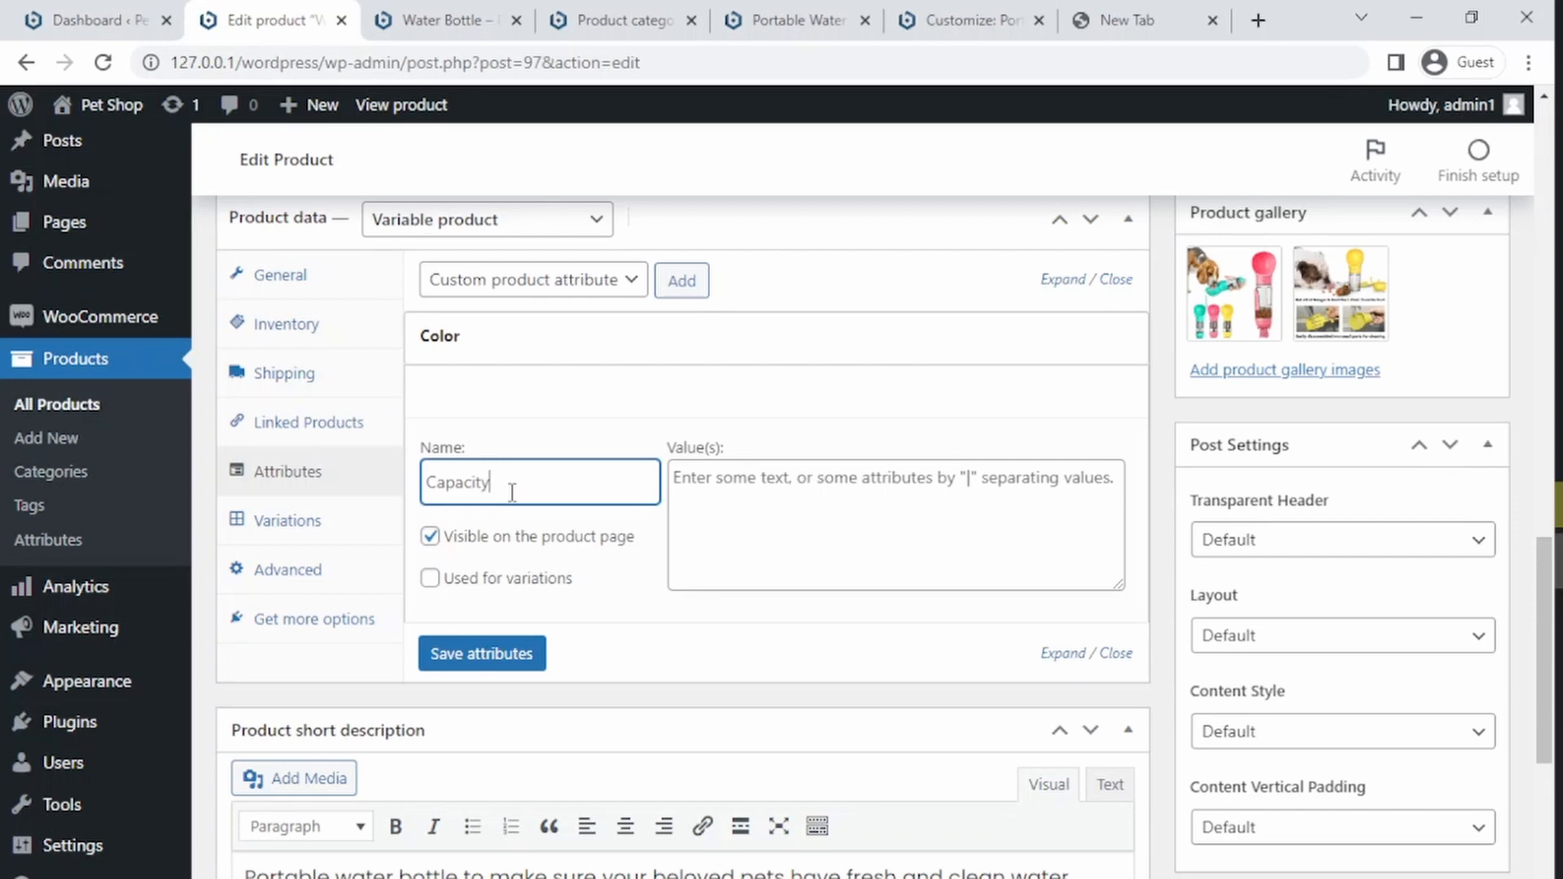
# Step: Enter 350 ml | 500 ml as Capacity values, use it for variations instead of showing it on the product page, and save attributes
pyautogui.click(789, 490)
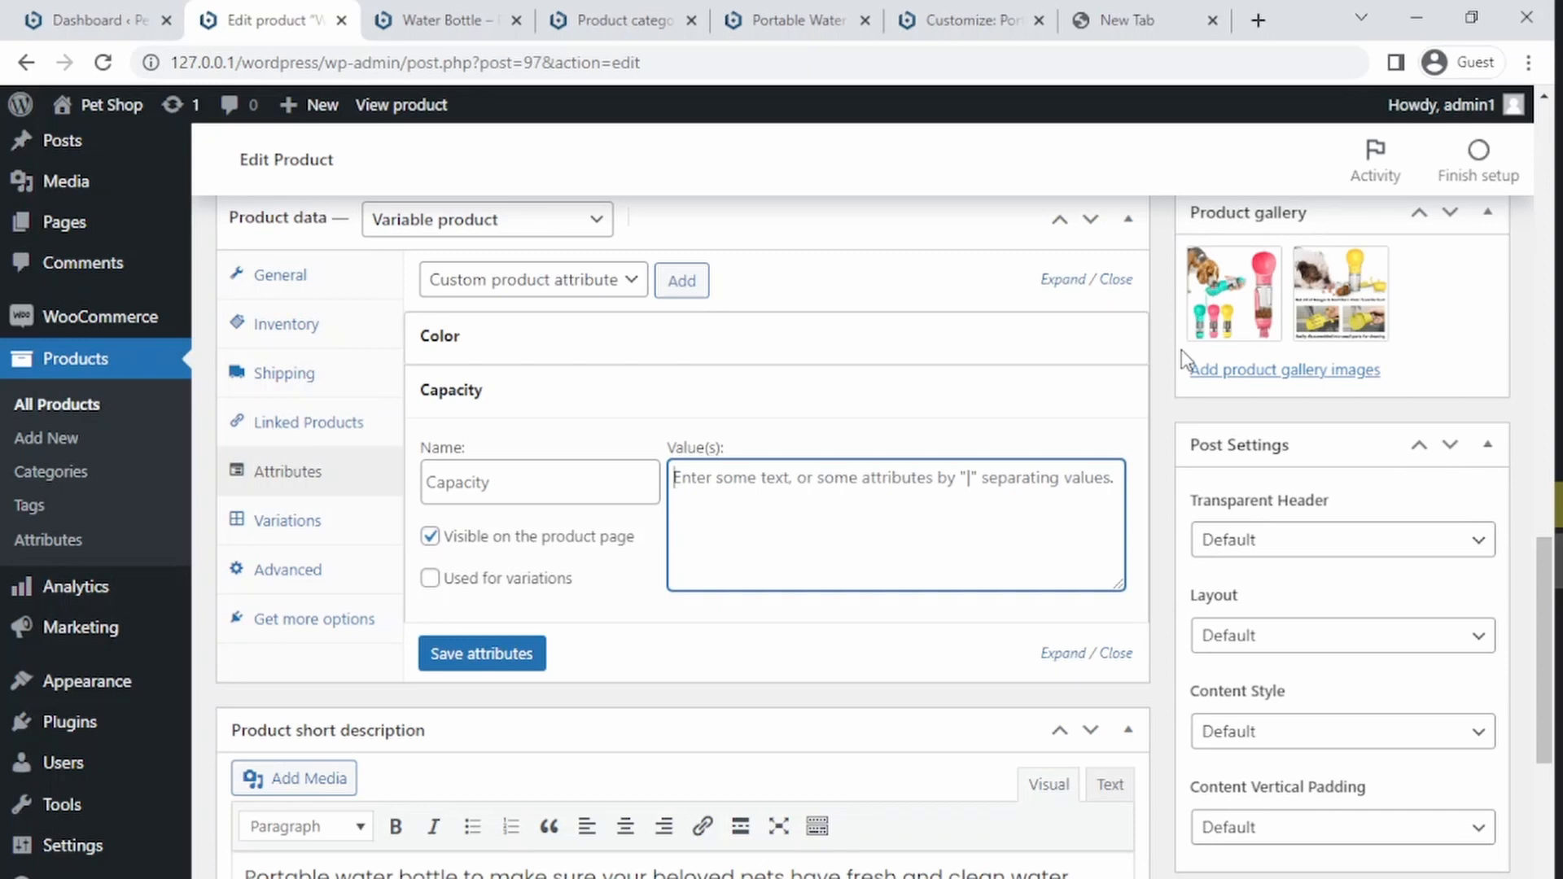
pyautogui.write('350 ml | 500 ml')
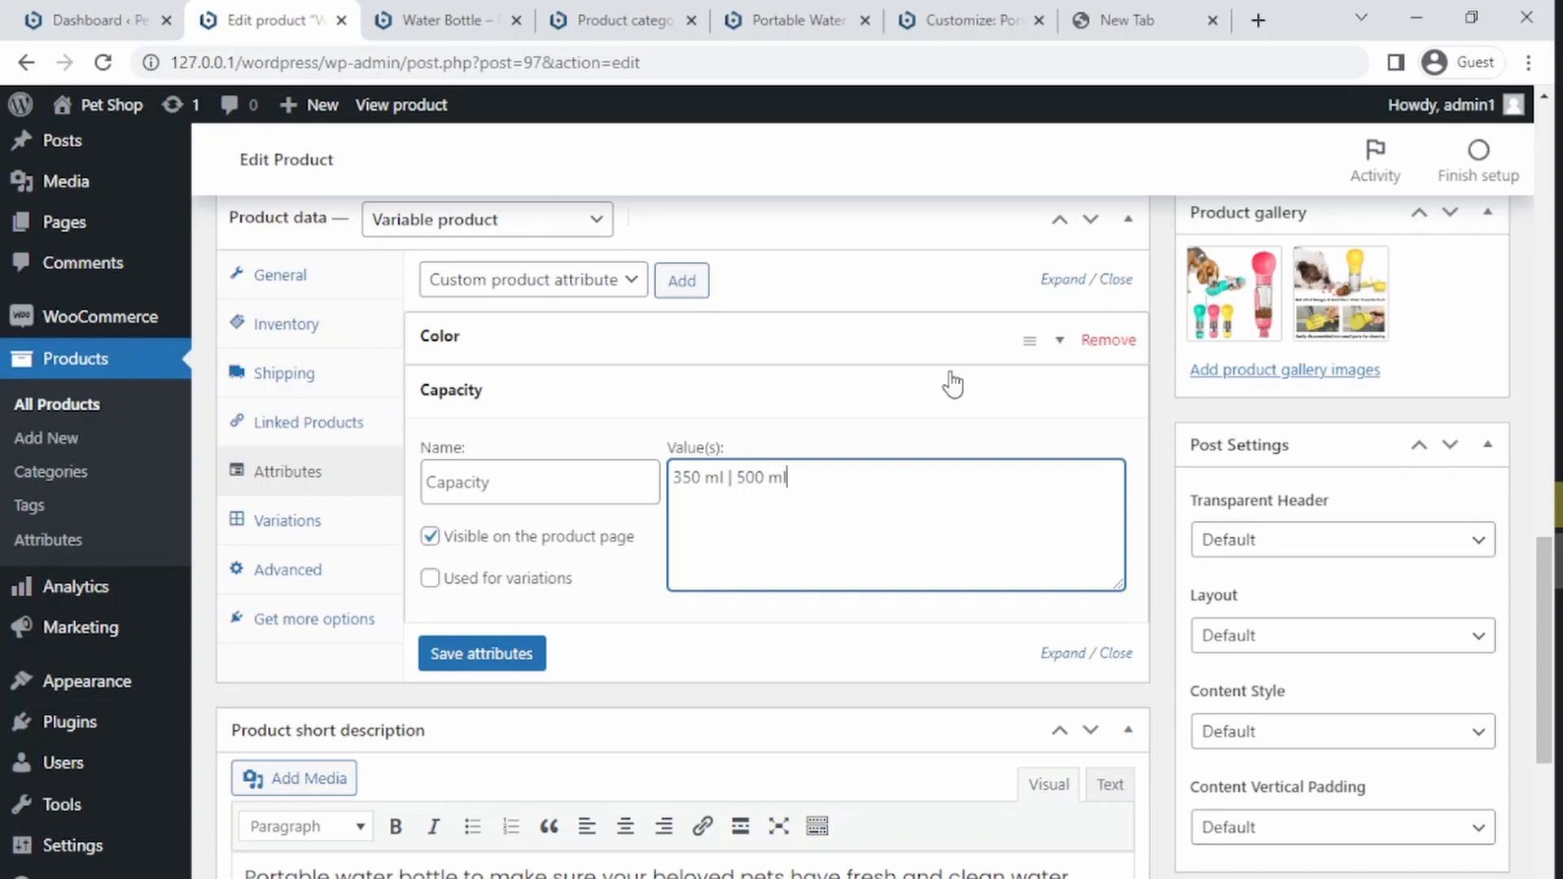
pyautogui.click(430, 578)
pyautogui.click(429, 536)
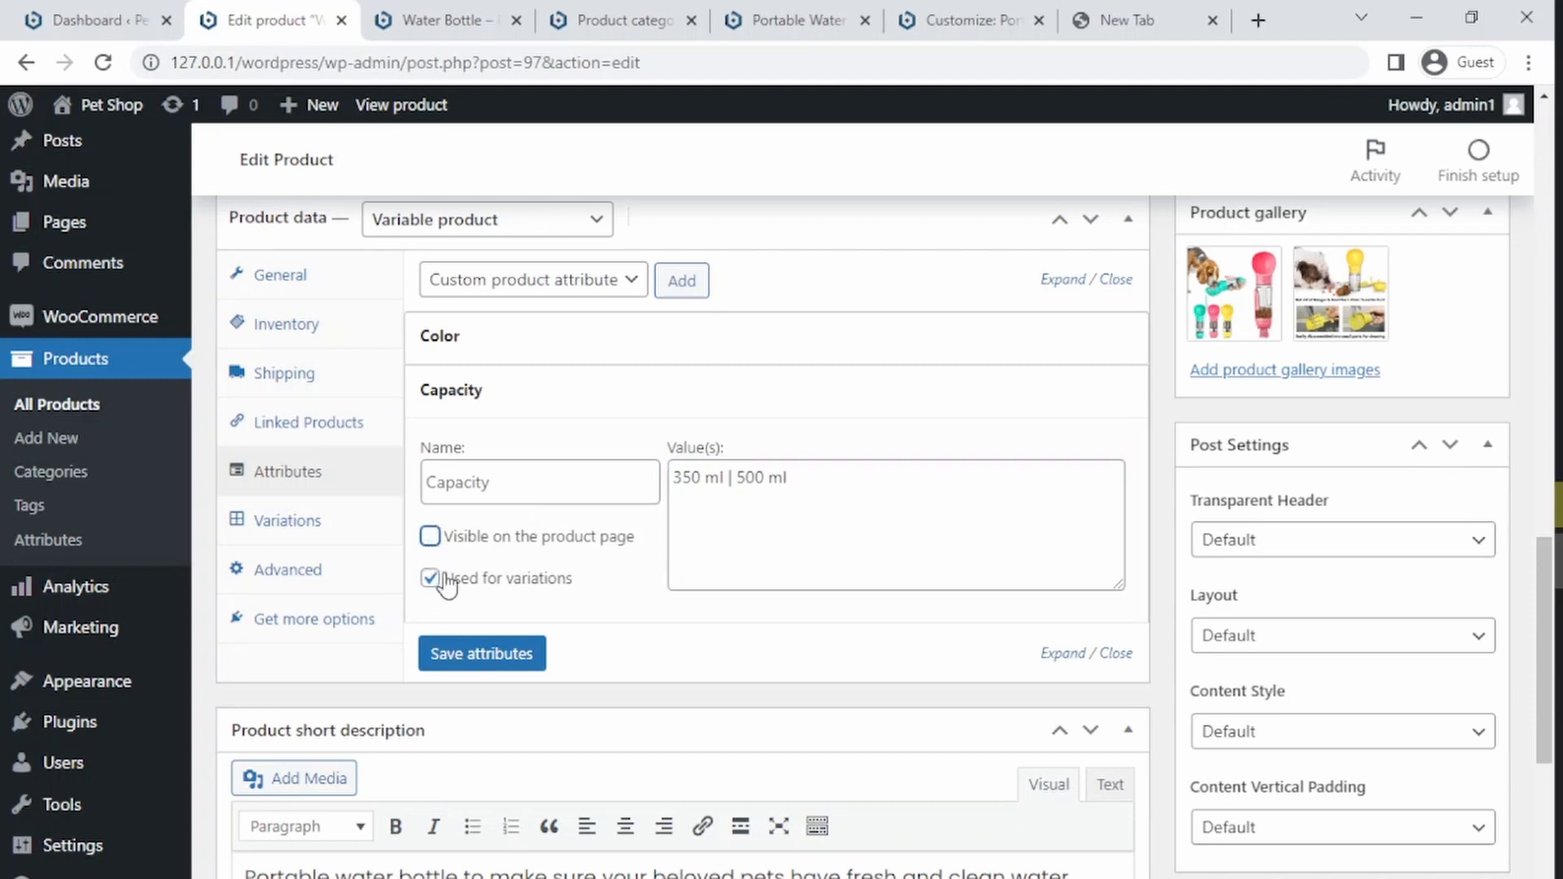
pyautogui.click(486, 658)
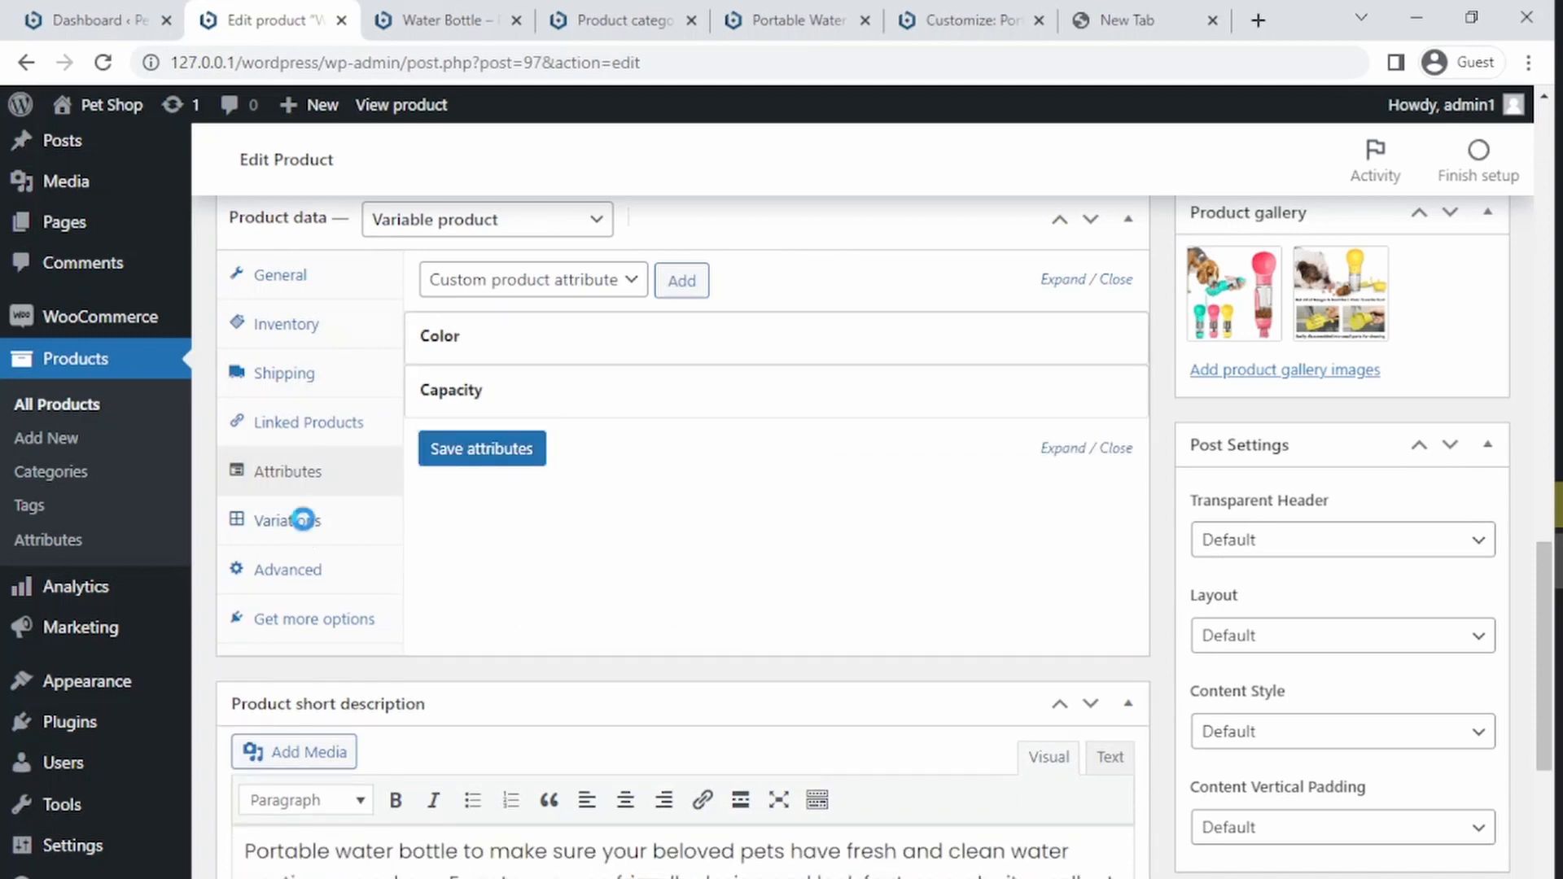
# Step: Generate variations from all attributes in the Variations section and confirm
pyautogui.click(297, 518)
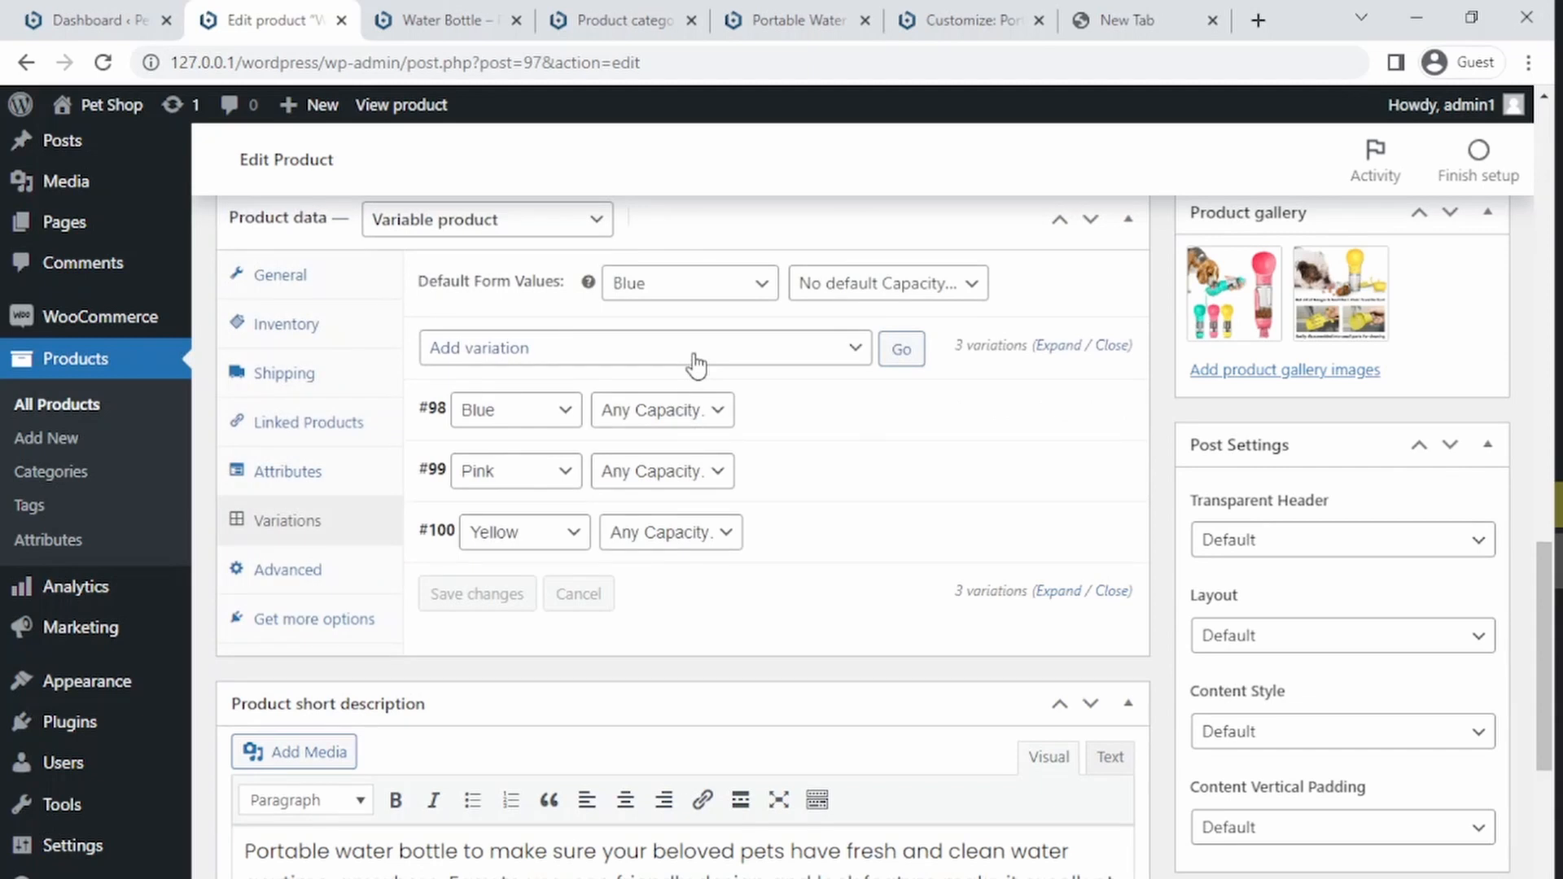
pyautogui.click(690, 357)
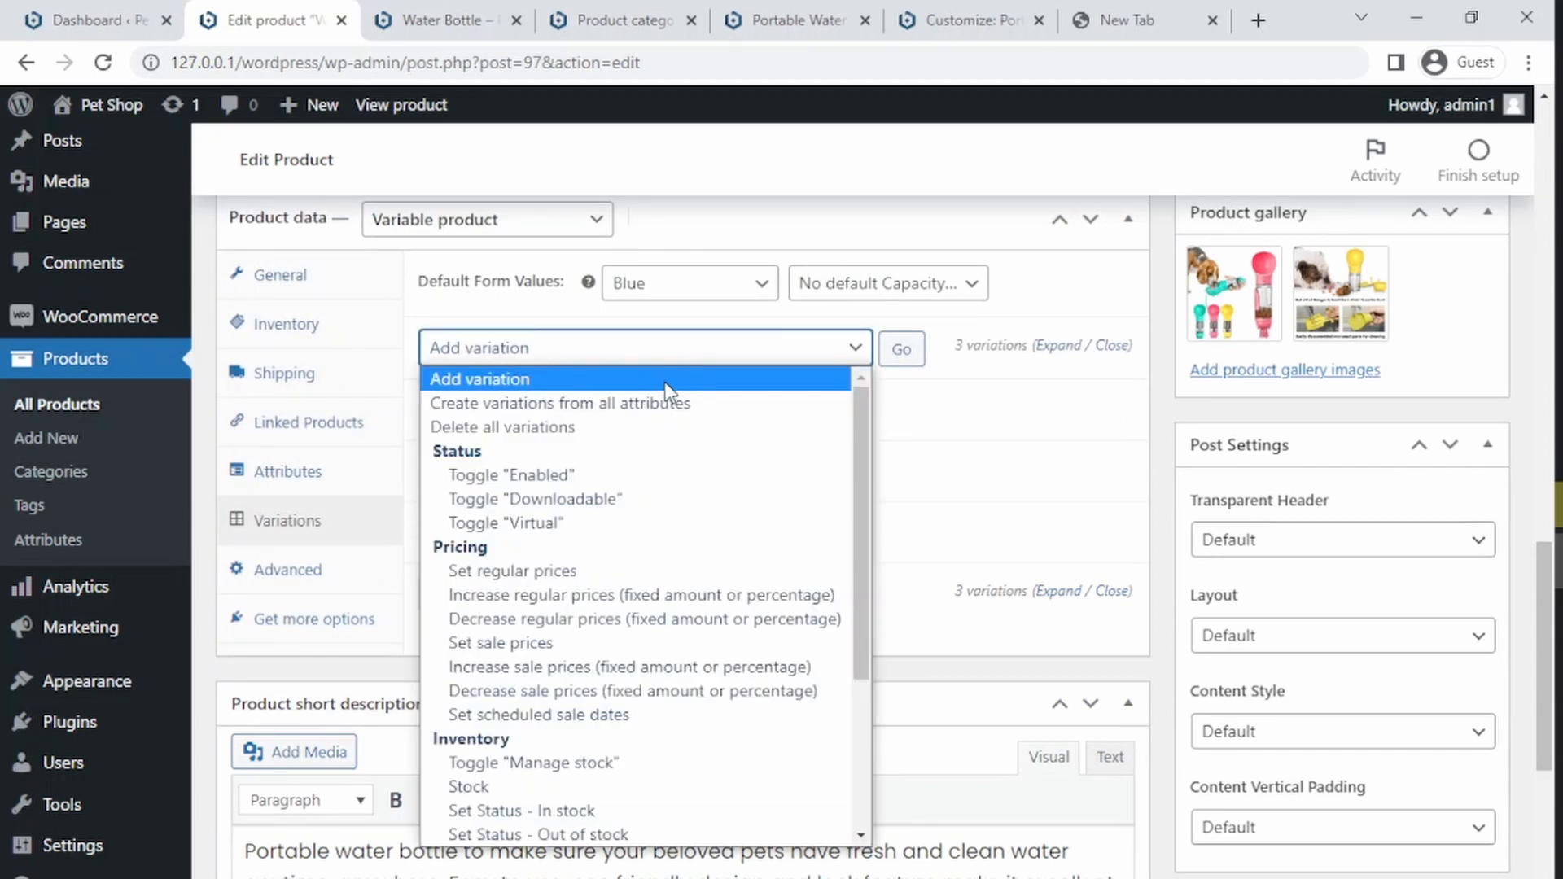
pyautogui.click(661, 404)
pyautogui.click(900, 357)
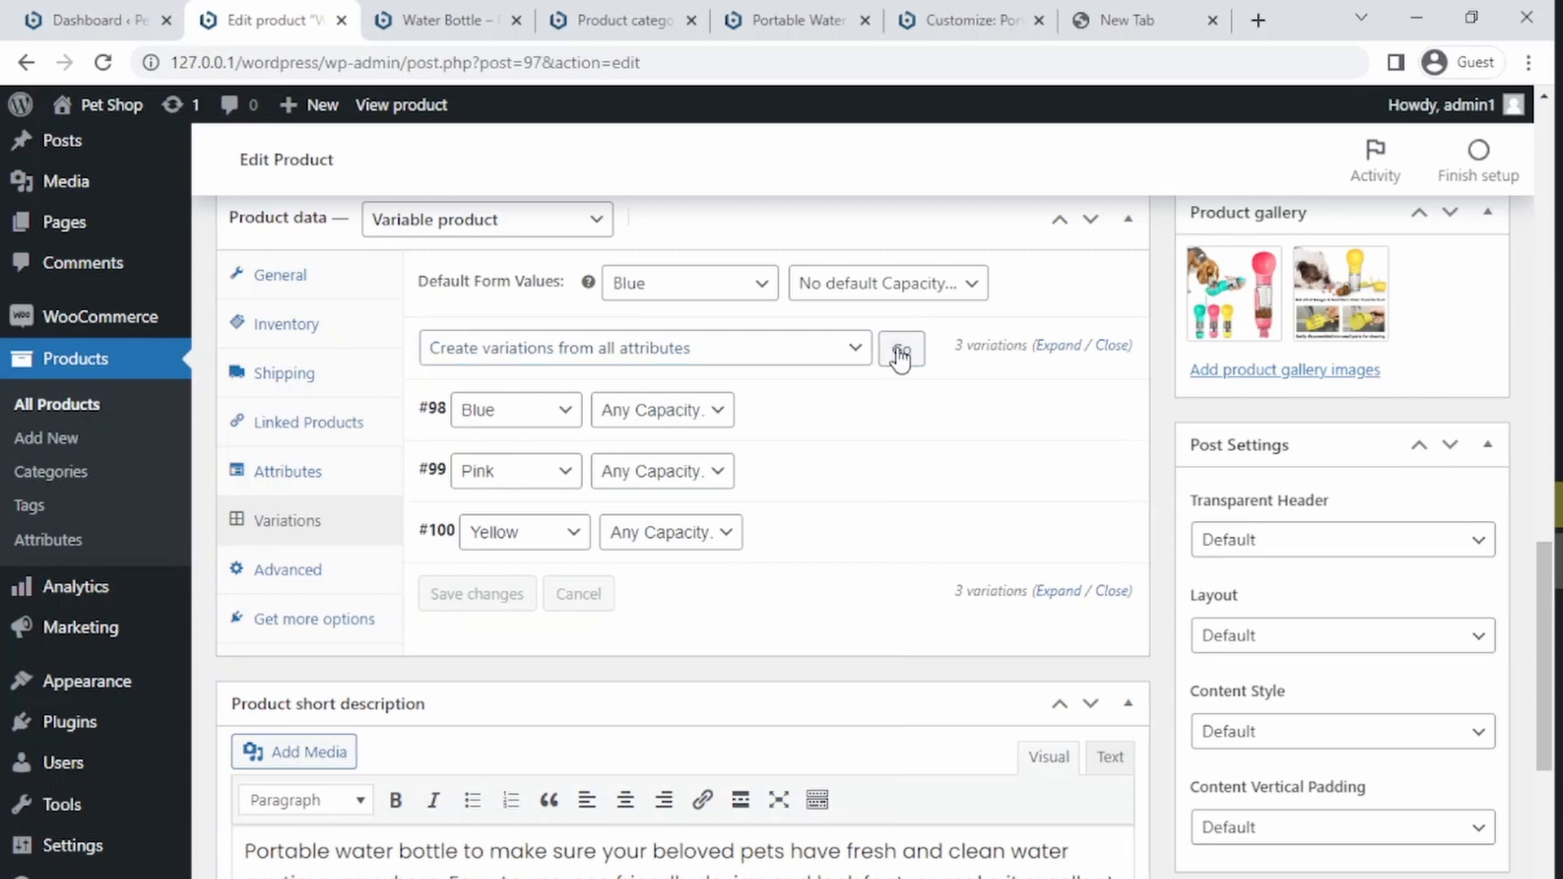
pyautogui.click(893, 244)
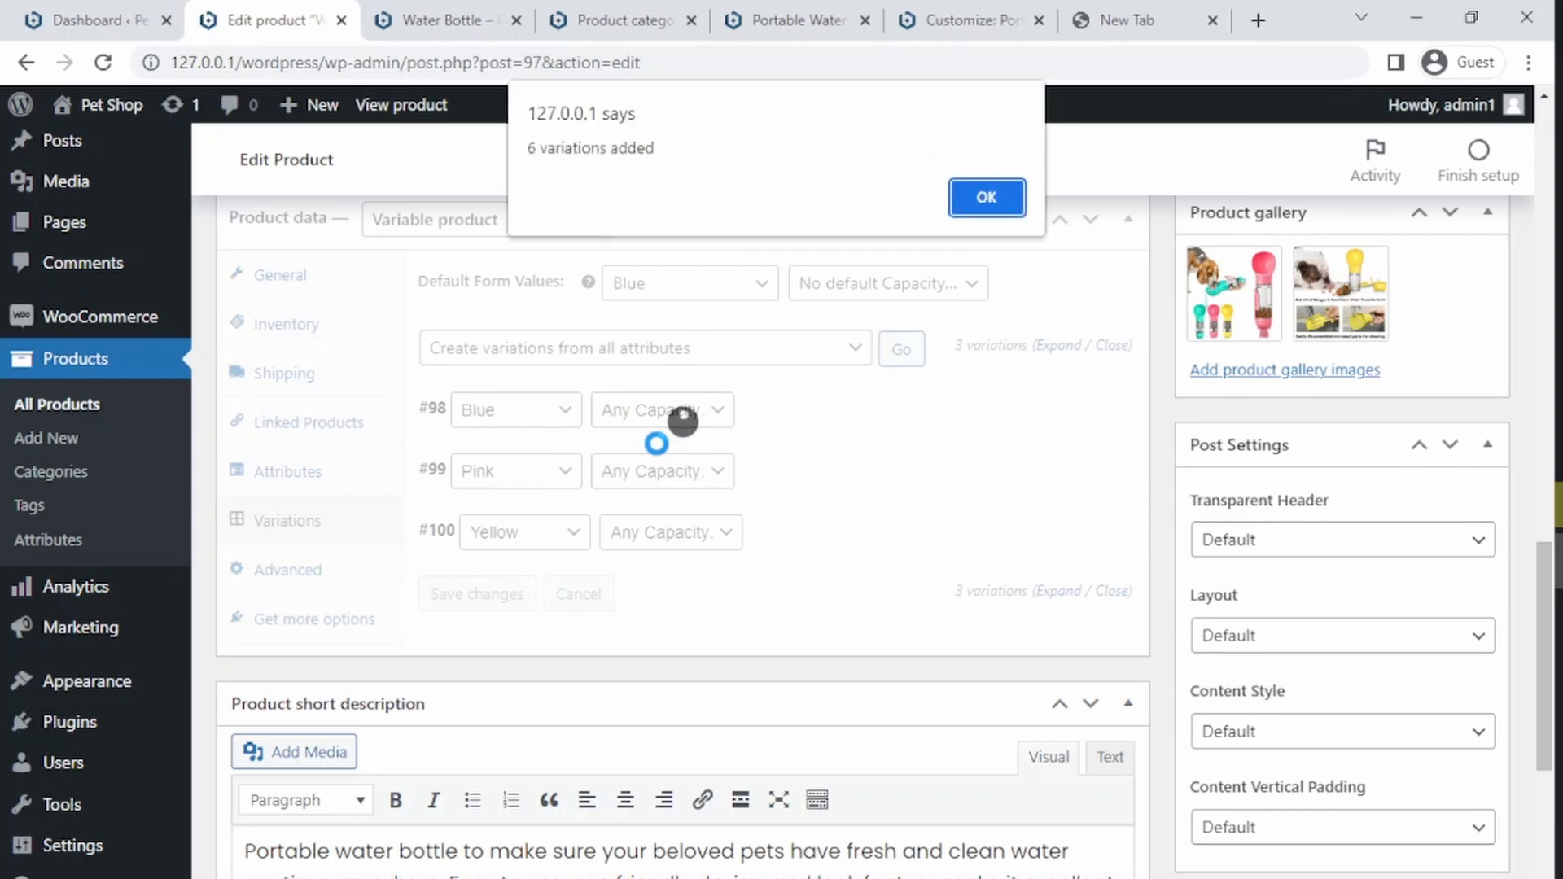
pyautogui.click(986, 198)
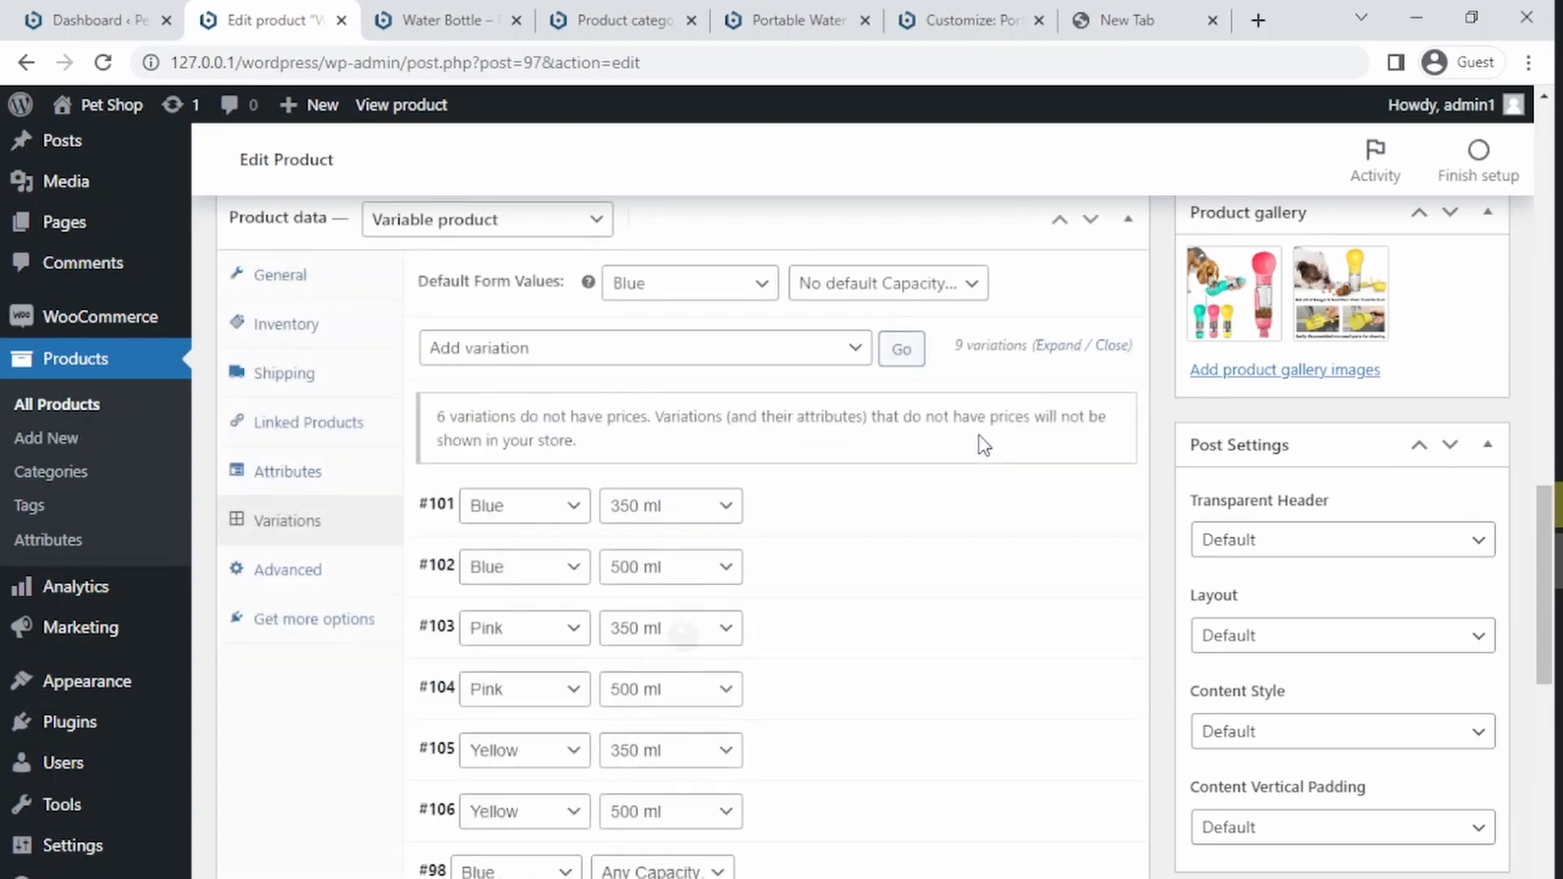
# Step: Remove the three old colour variations set to Any Capacity, confirming each removal
pyautogui.moveTo(1540, 533); pyautogui.dragTo(1532, 568)
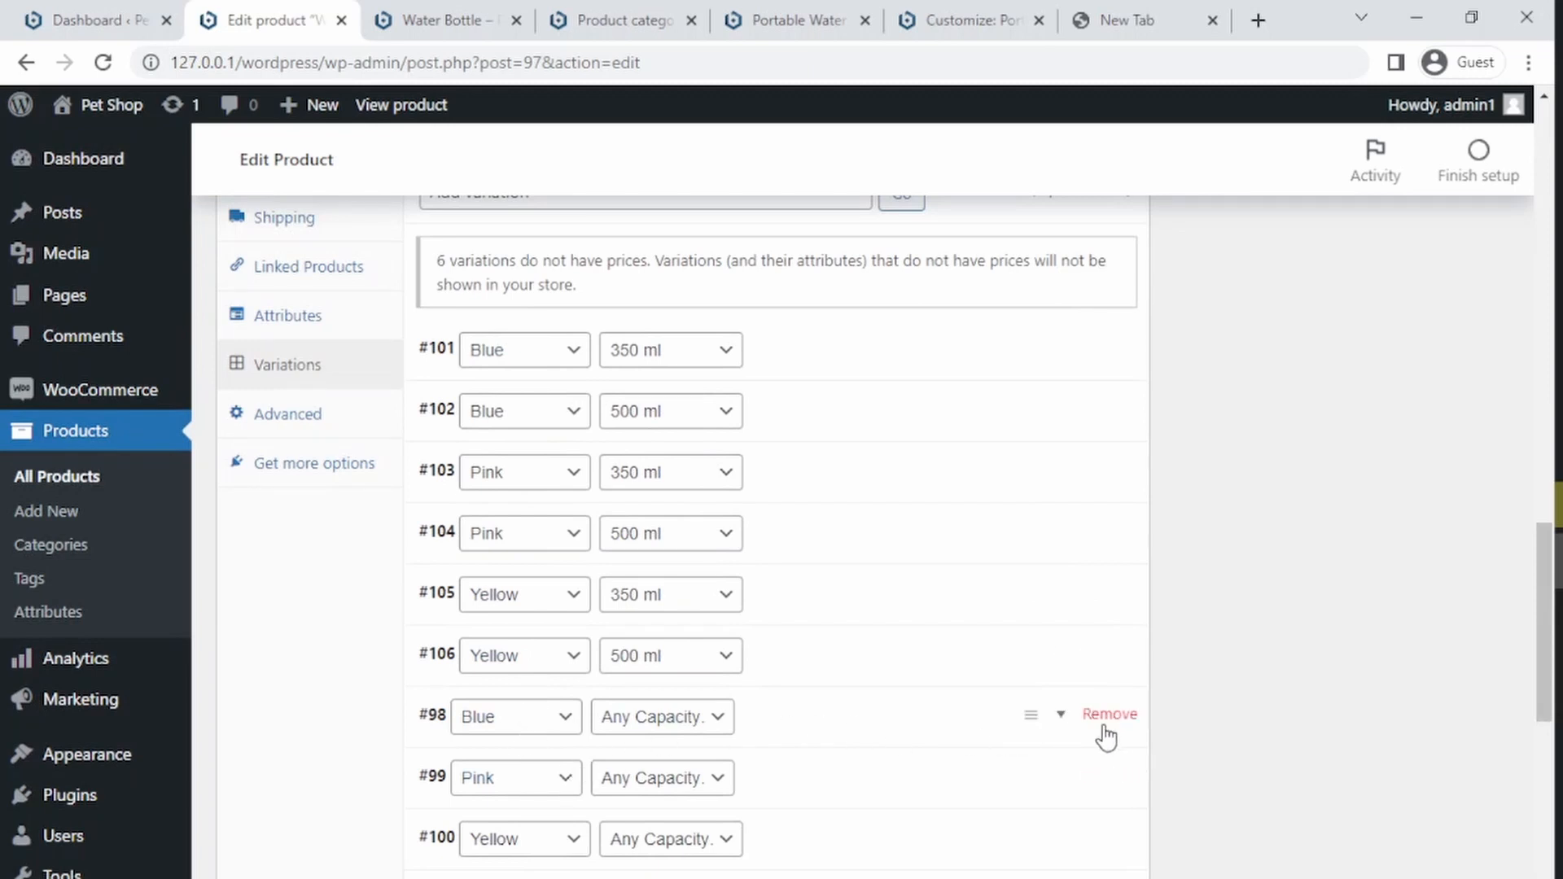
pyautogui.click(1109, 722)
pyautogui.click(893, 197)
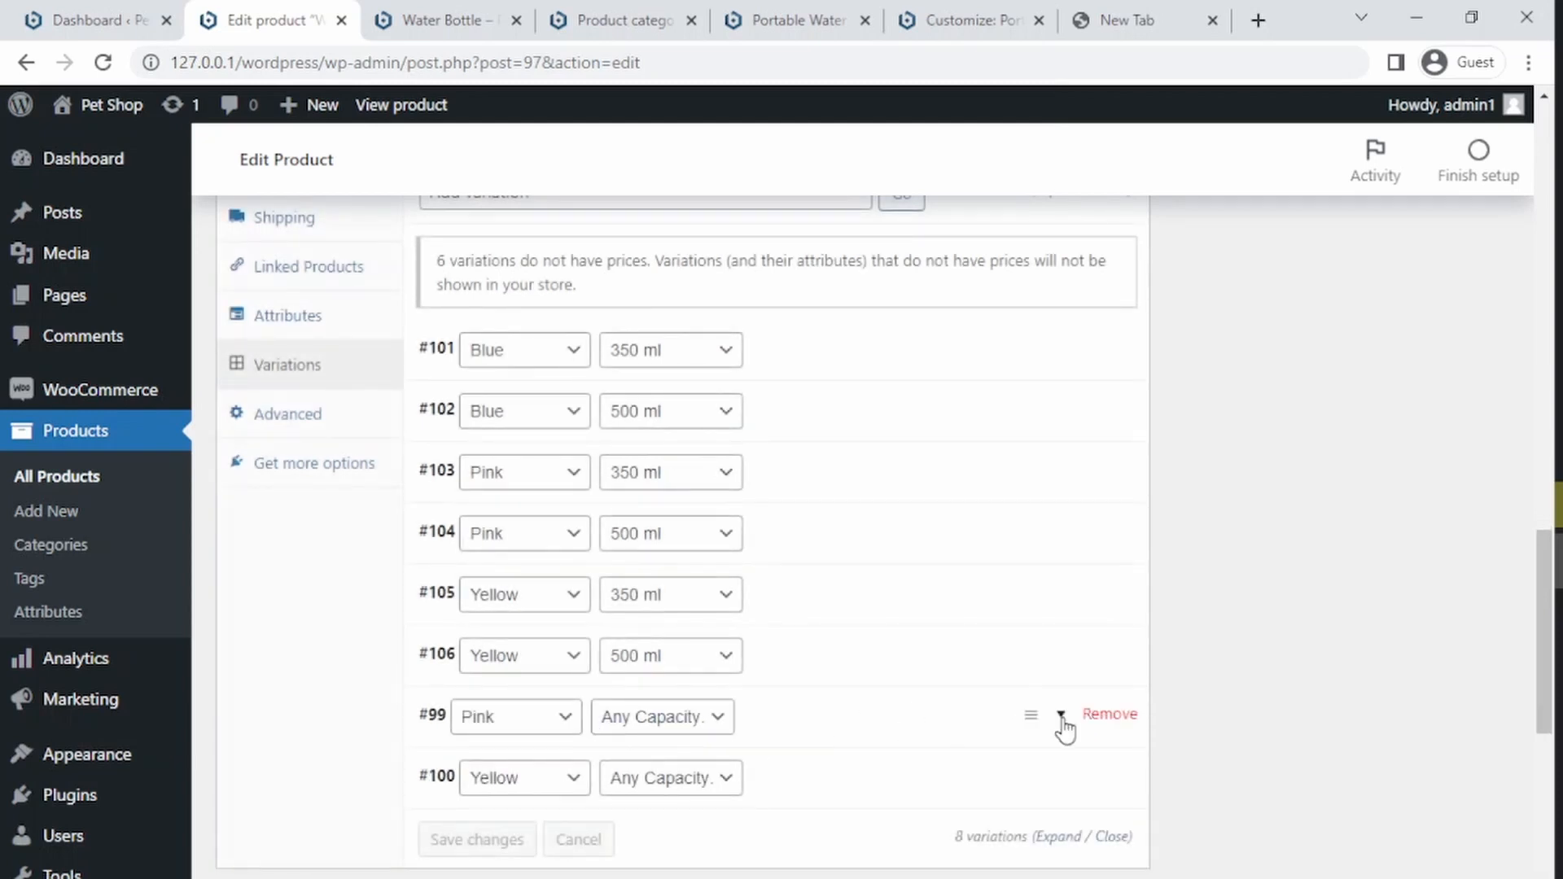
pyautogui.click(1107, 718)
pyautogui.click(893, 197)
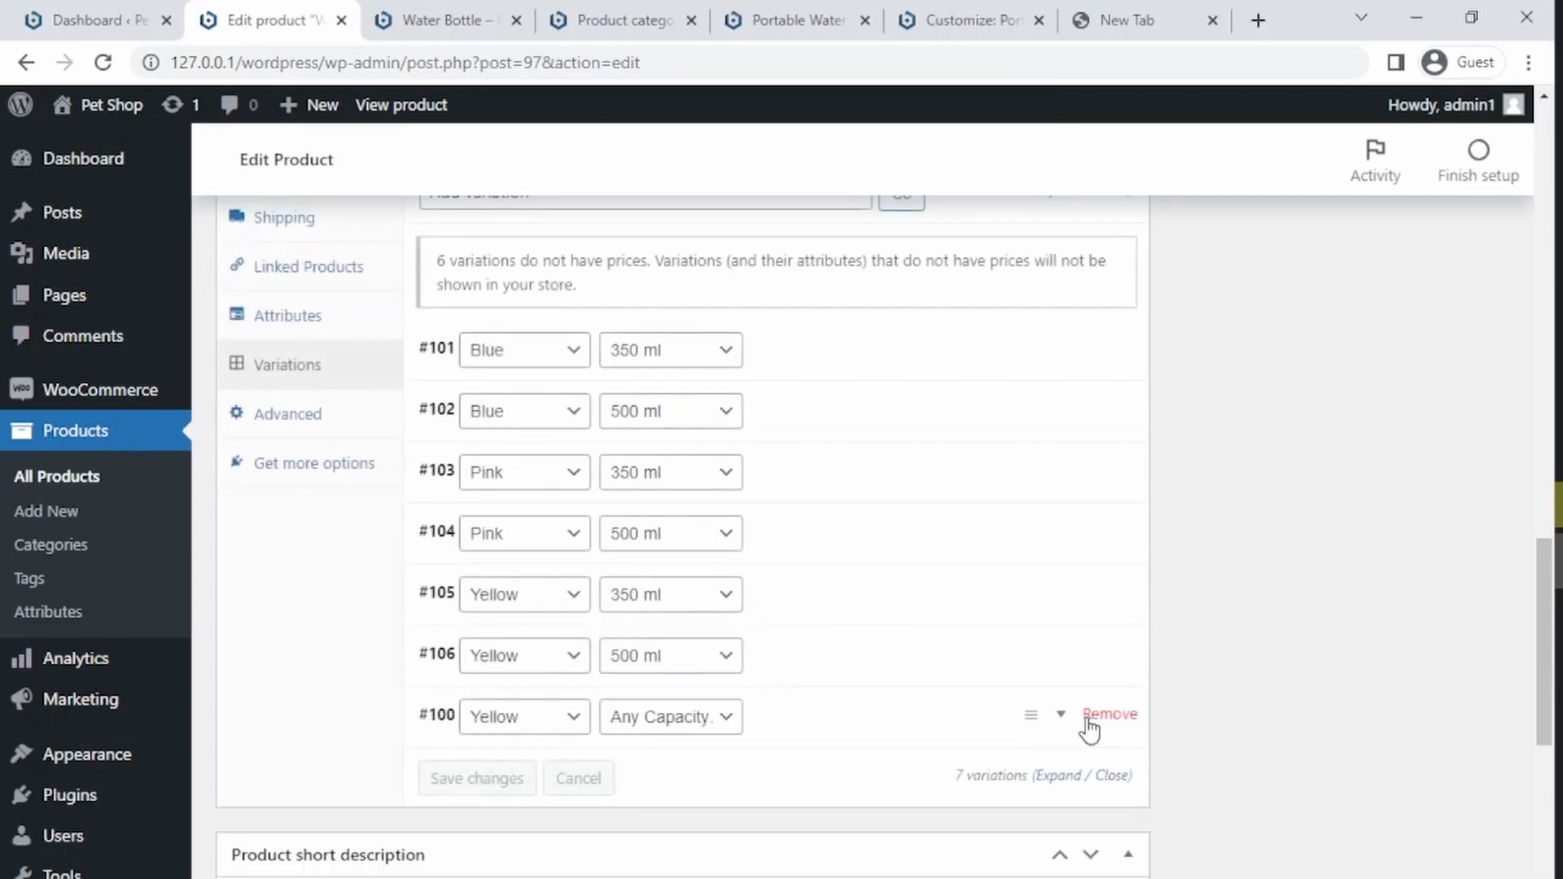
pyautogui.click(1093, 718)
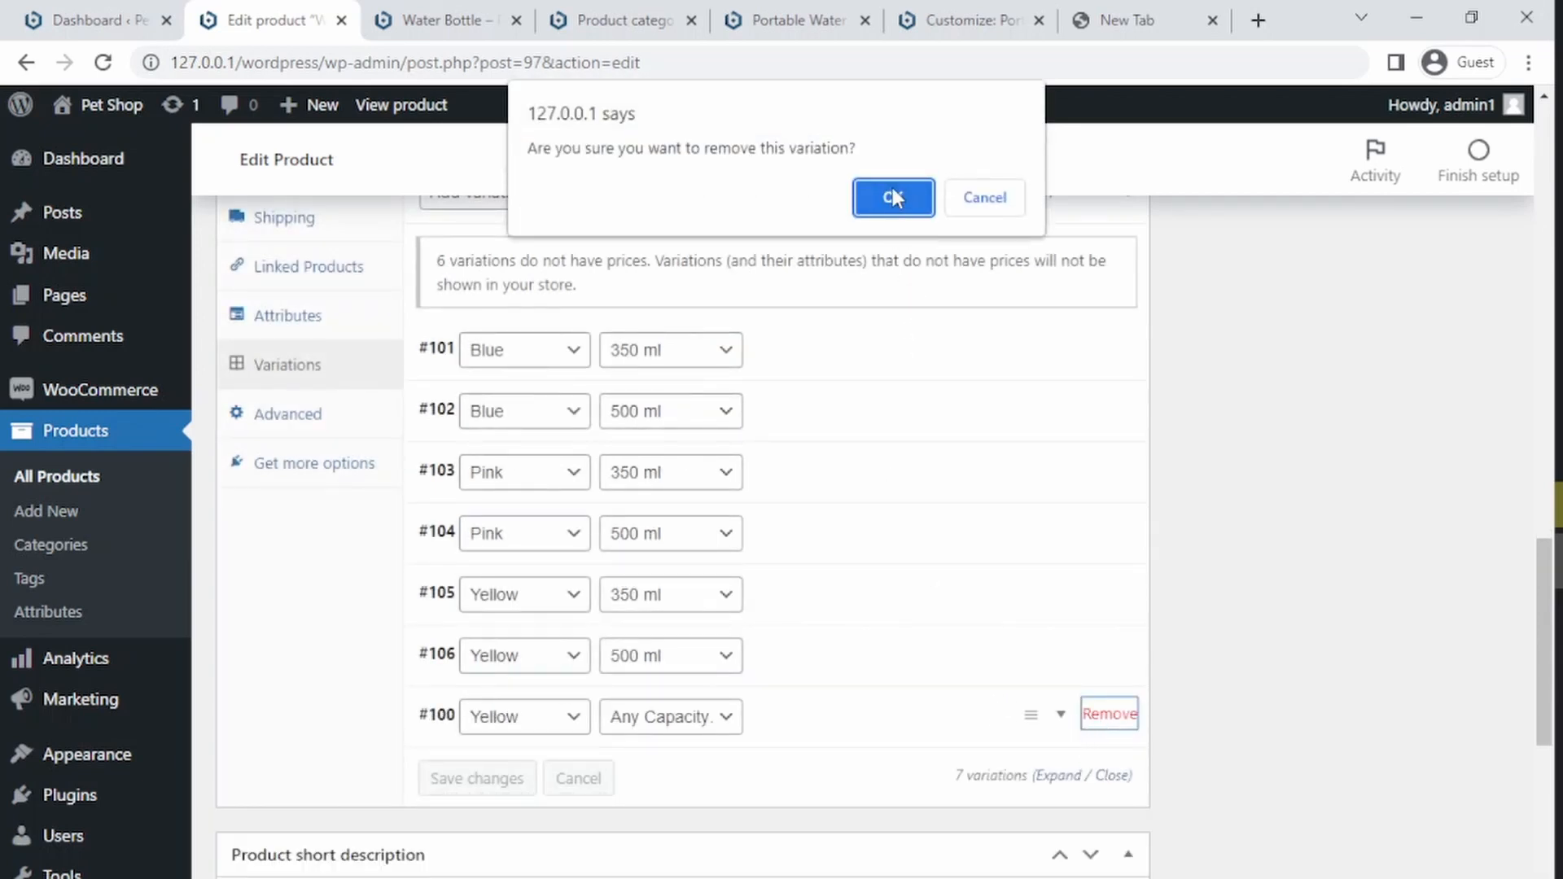
pyautogui.click(892, 198)
pyautogui.scroll(6, 1522, 469)
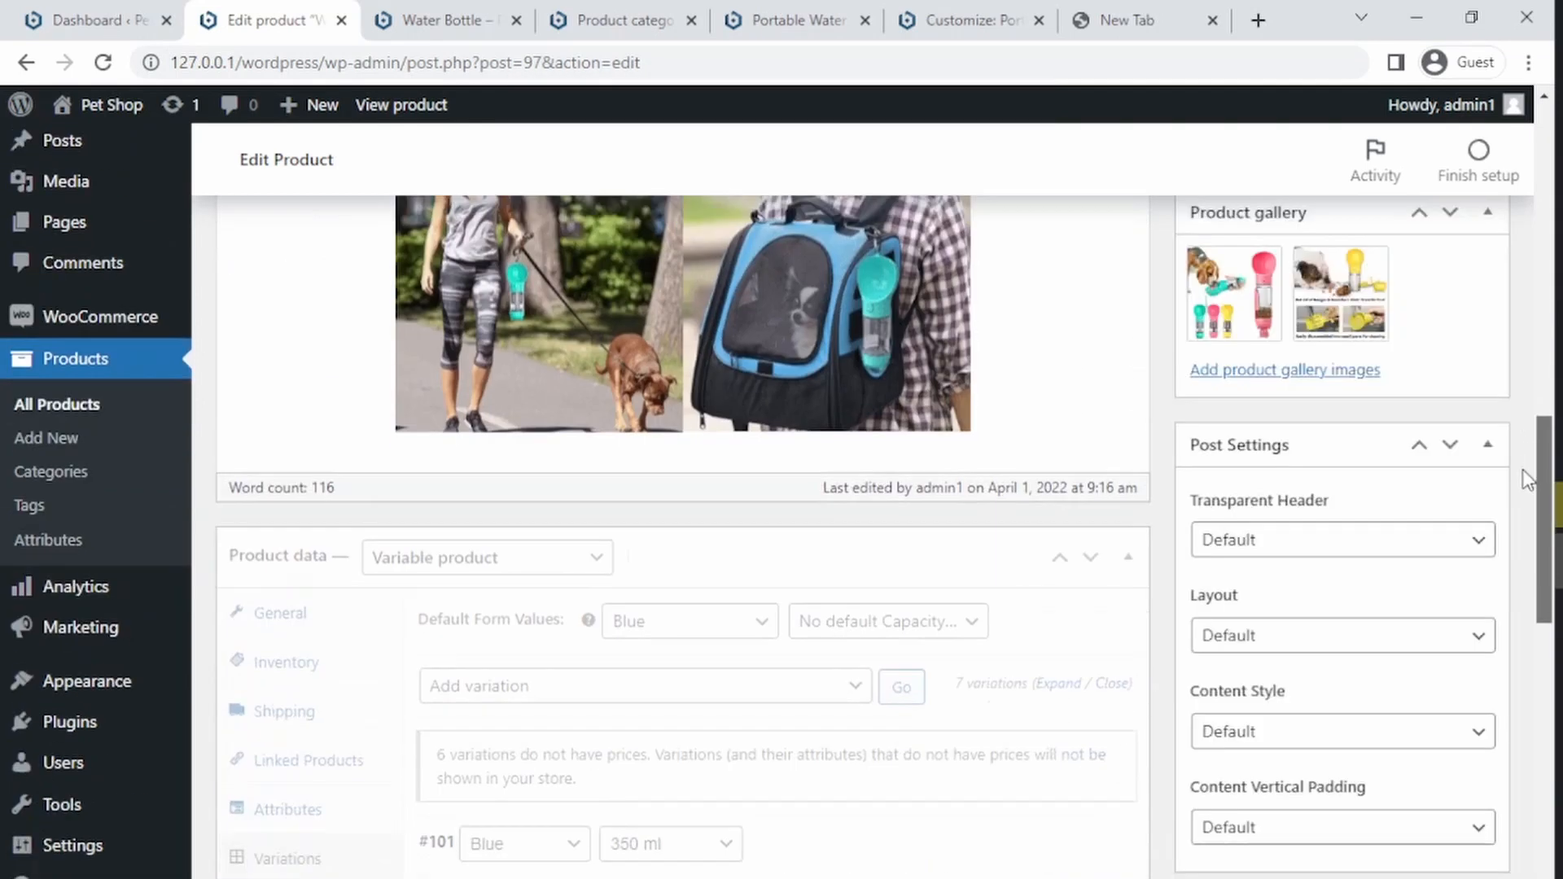
pyautogui.scroll(-1, 1522, 470)
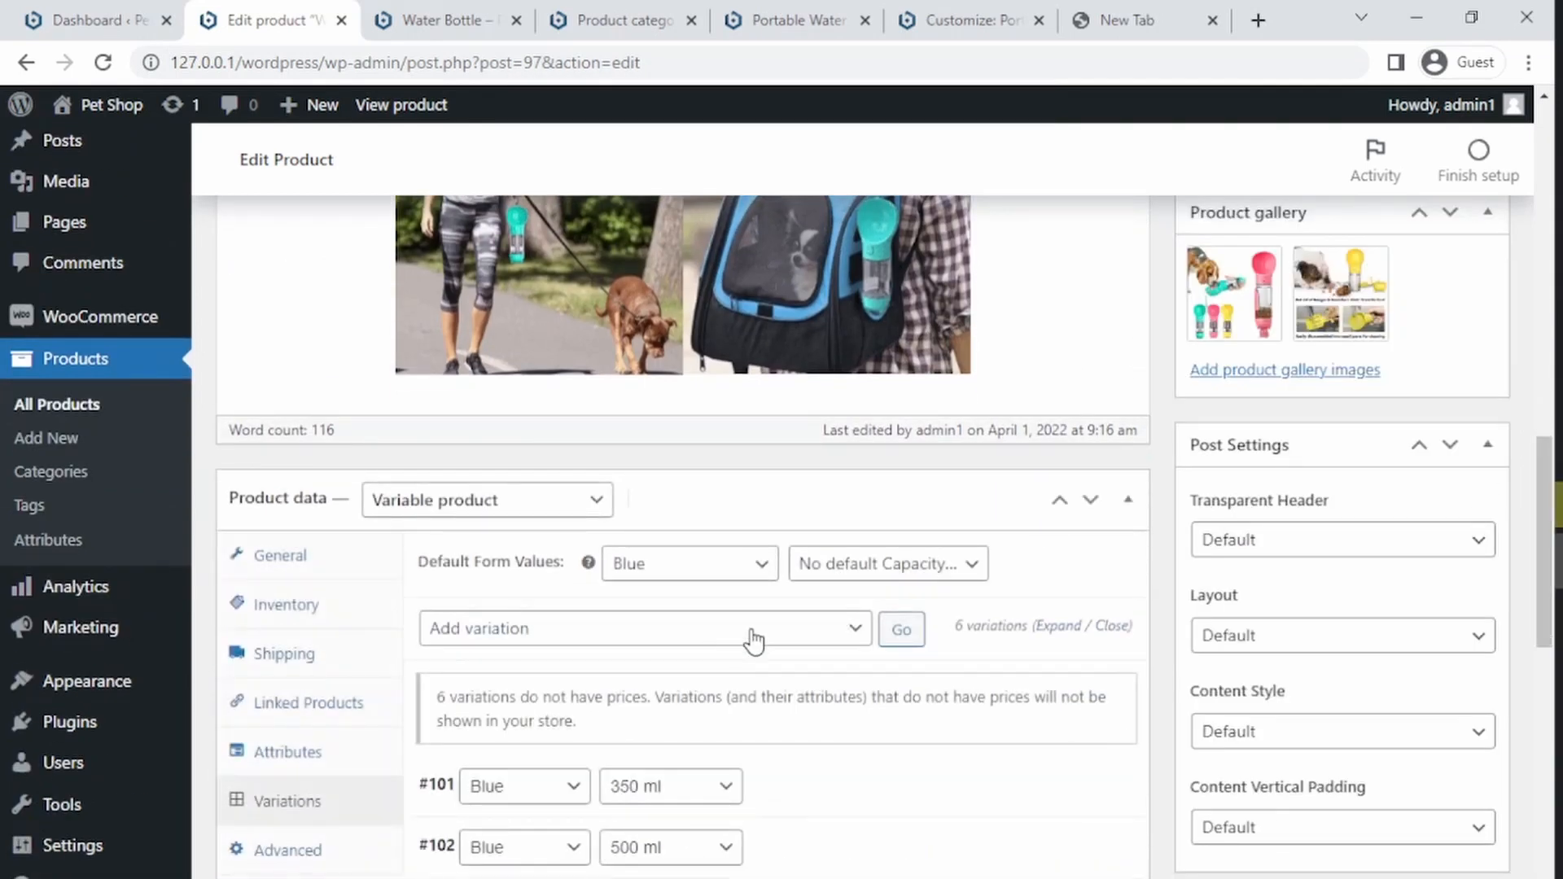
pyautogui.click(753, 641)
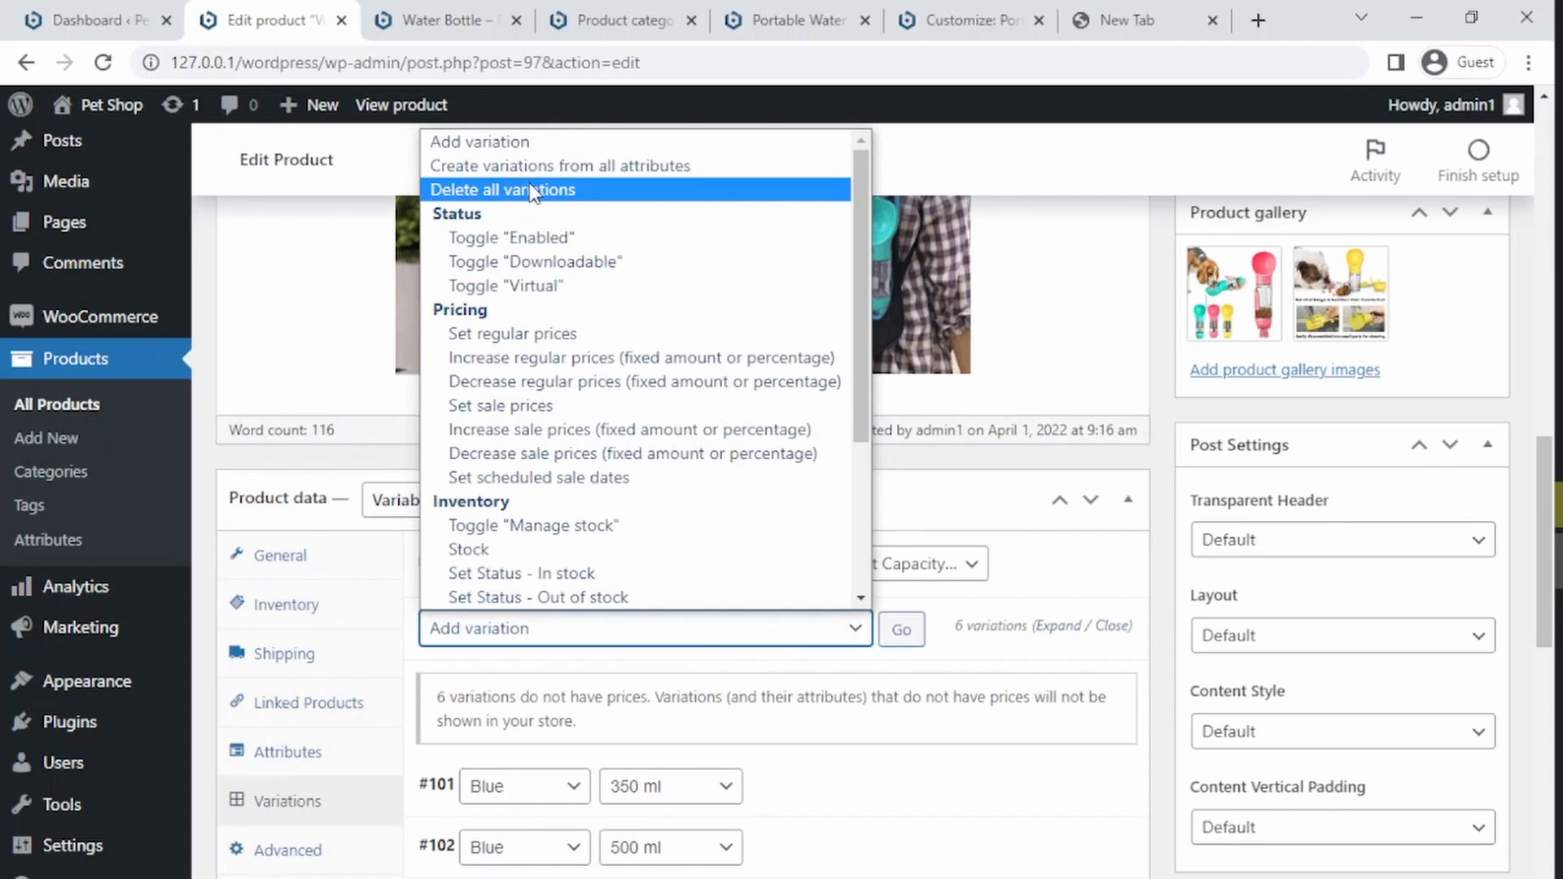
pyautogui.click(1062, 518)
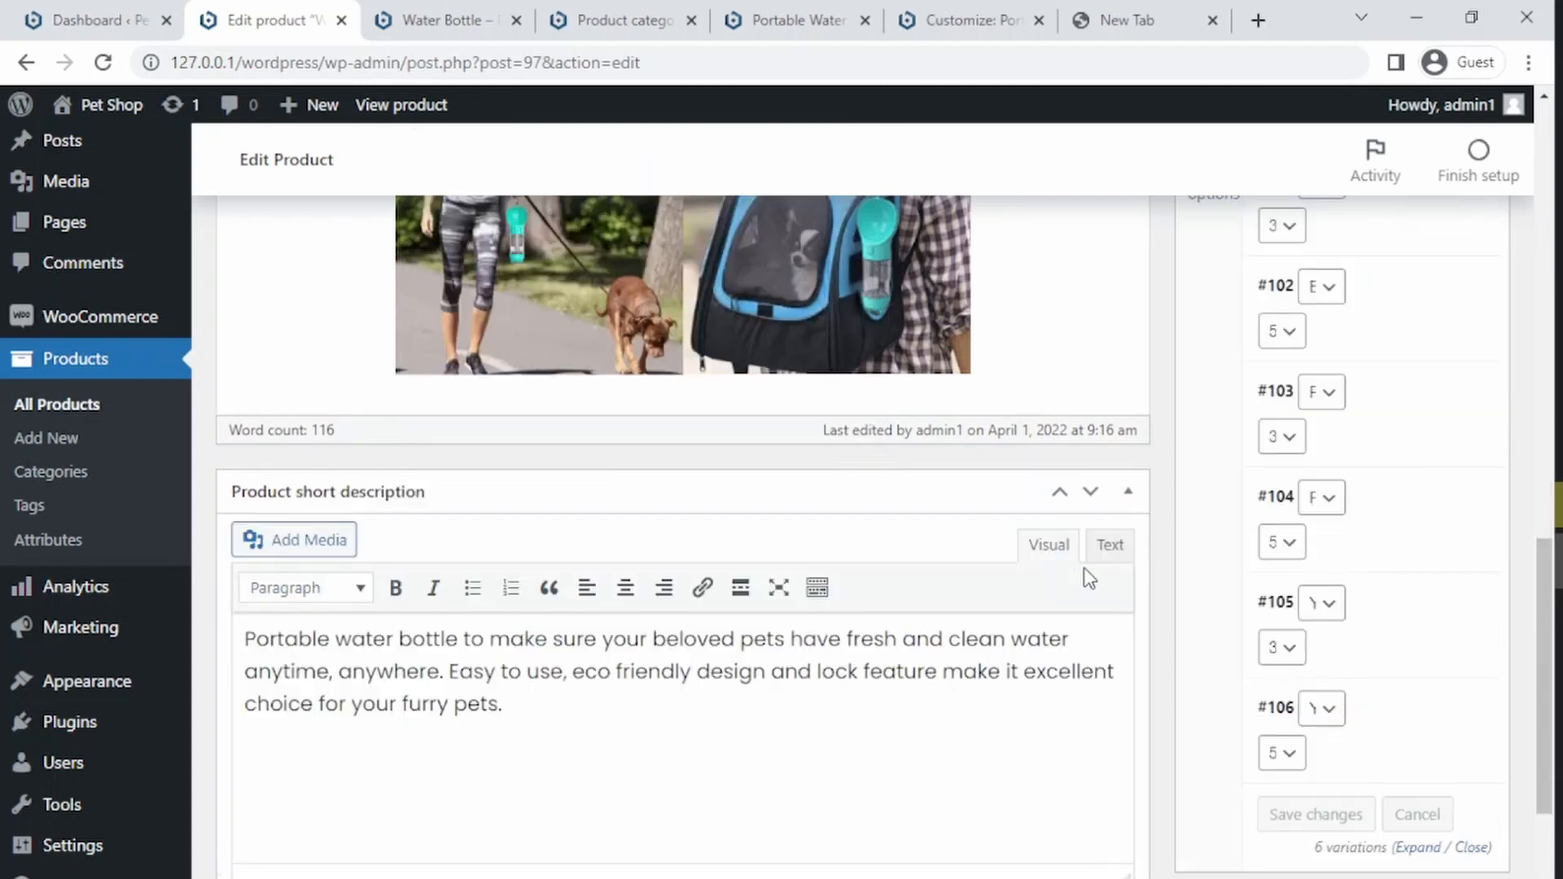
pyautogui.click(1056, 497)
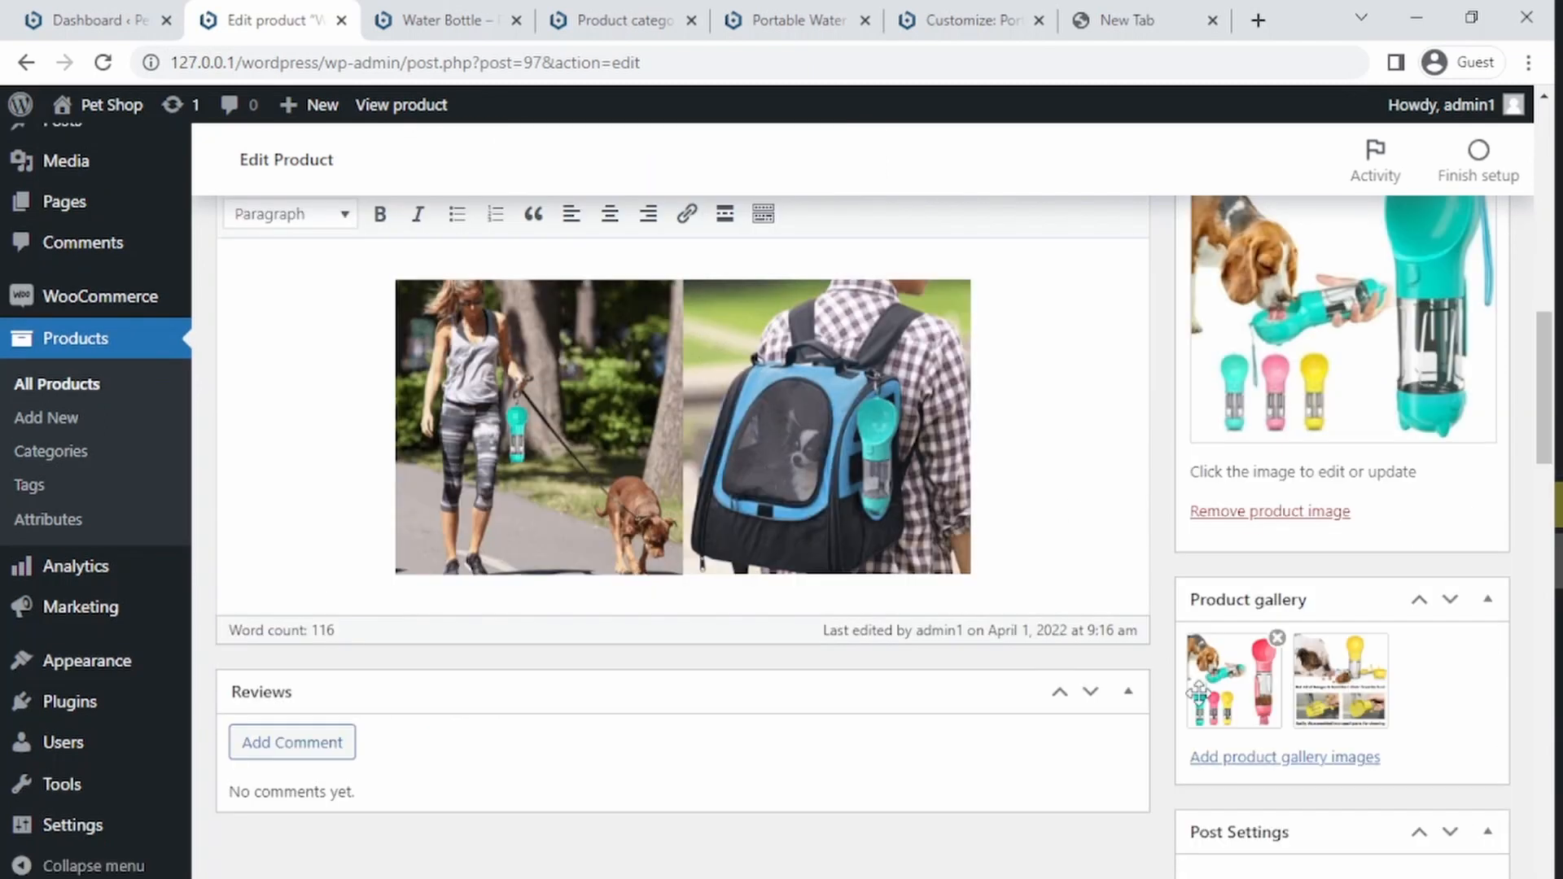
pyautogui.click(1044, 690)
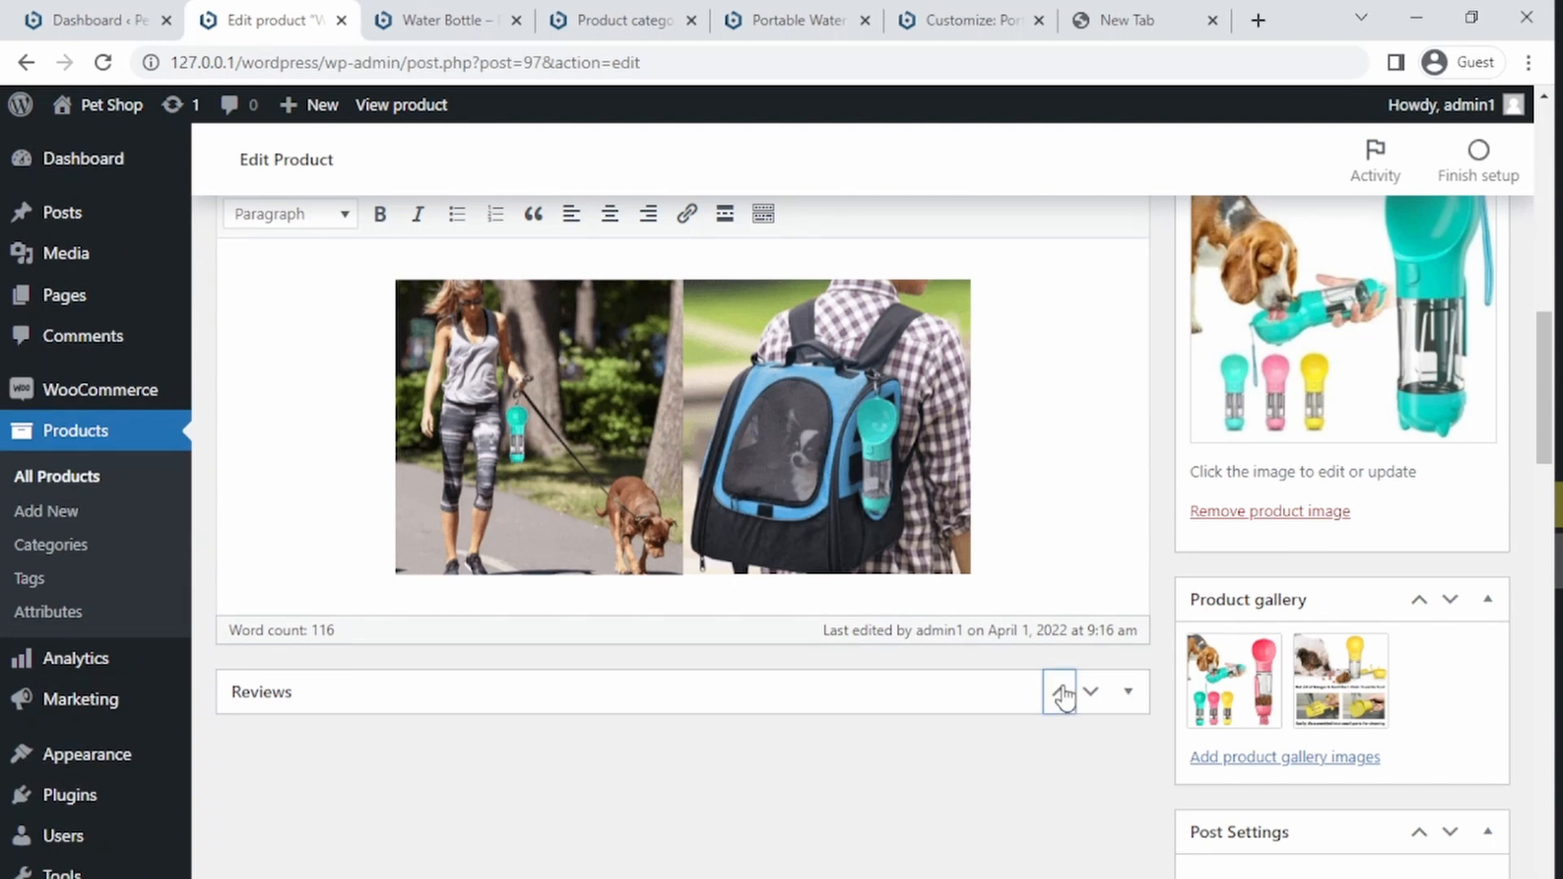
pyautogui.click(1061, 692)
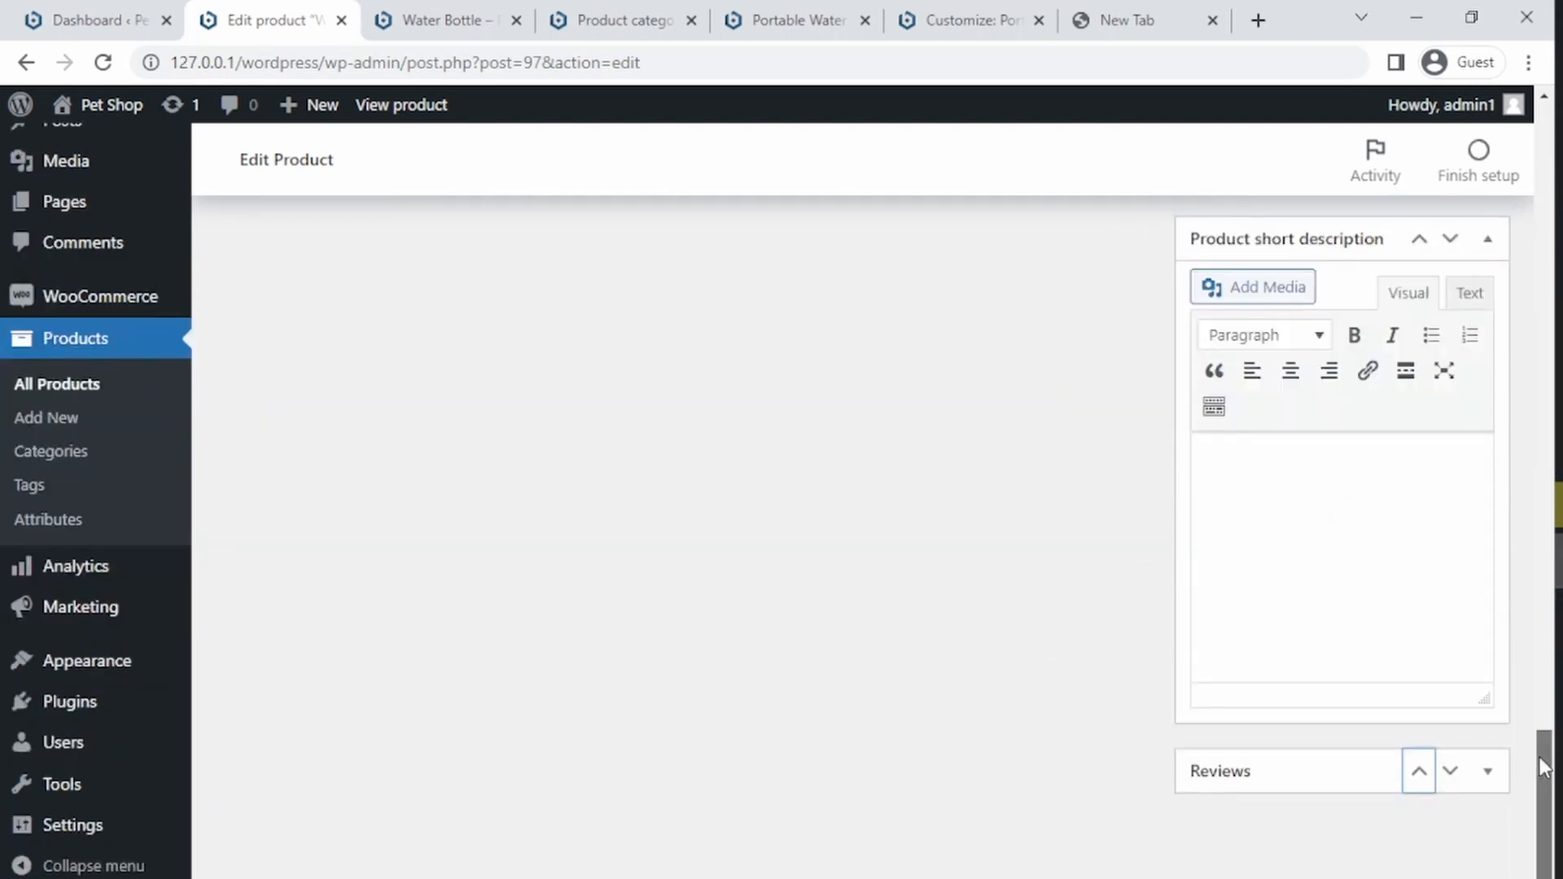
pyautogui.moveTo(1540, 757); pyautogui.dragTo(1465, 481)
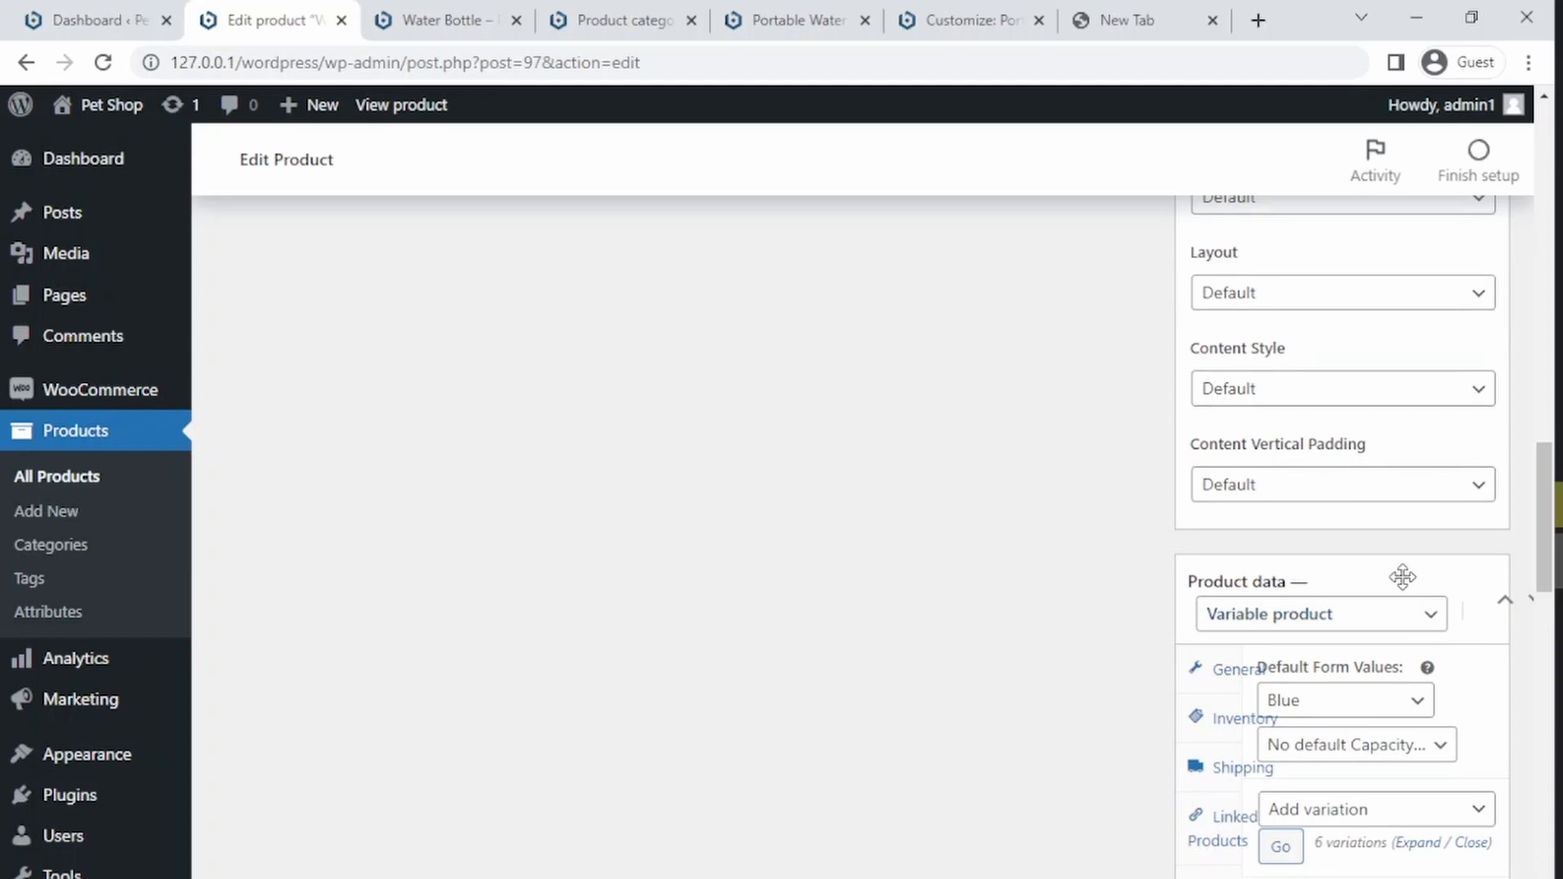
pyautogui.moveTo(1399, 576); pyautogui.dragTo(958, 512)
pyautogui.moveTo(1266, 569); pyautogui.dragTo(1243, 530)
pyautogui.click(1504, 603)
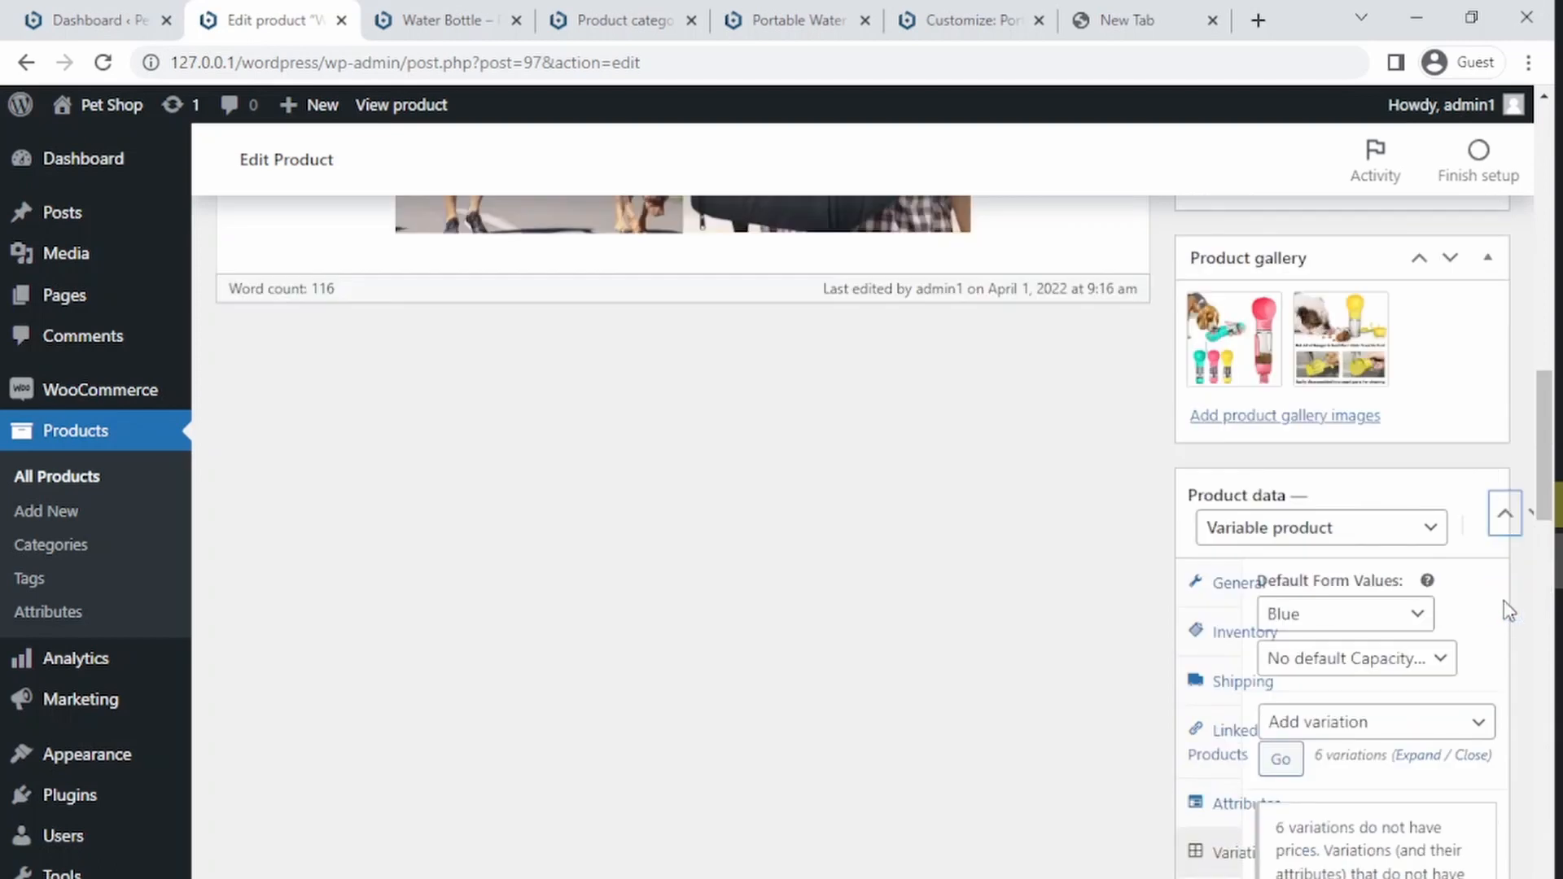
pyautogui.click(1528, 525)
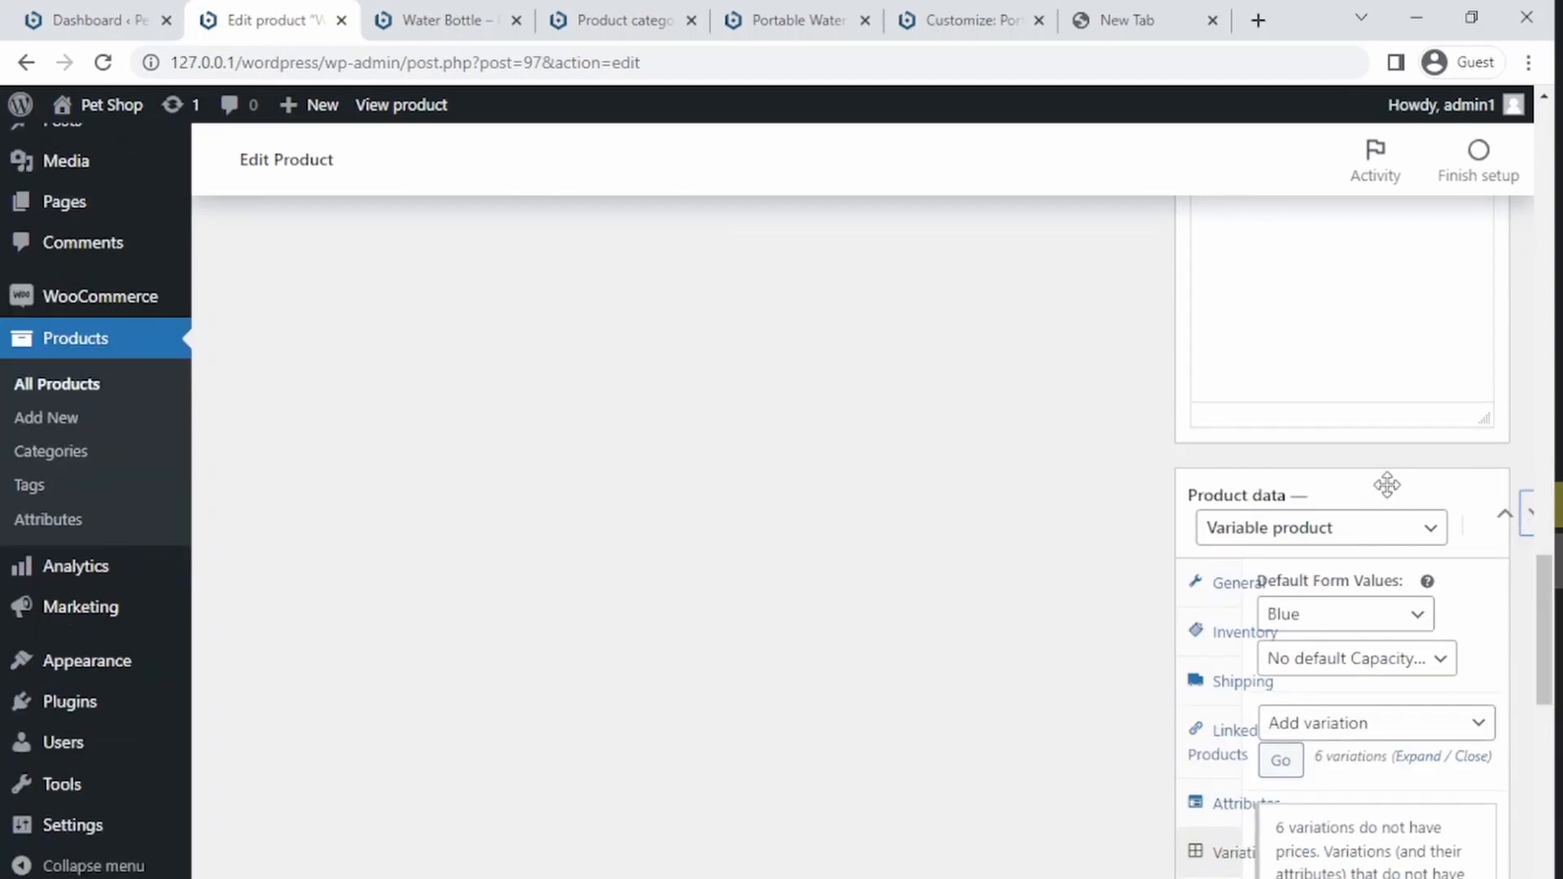
pyautogui.moveTo(1385, 485); pyautogui.dragTo(935, 496)
pyautogui.moveTo(1235, 494); pyautogui.dragTo(450, 573)
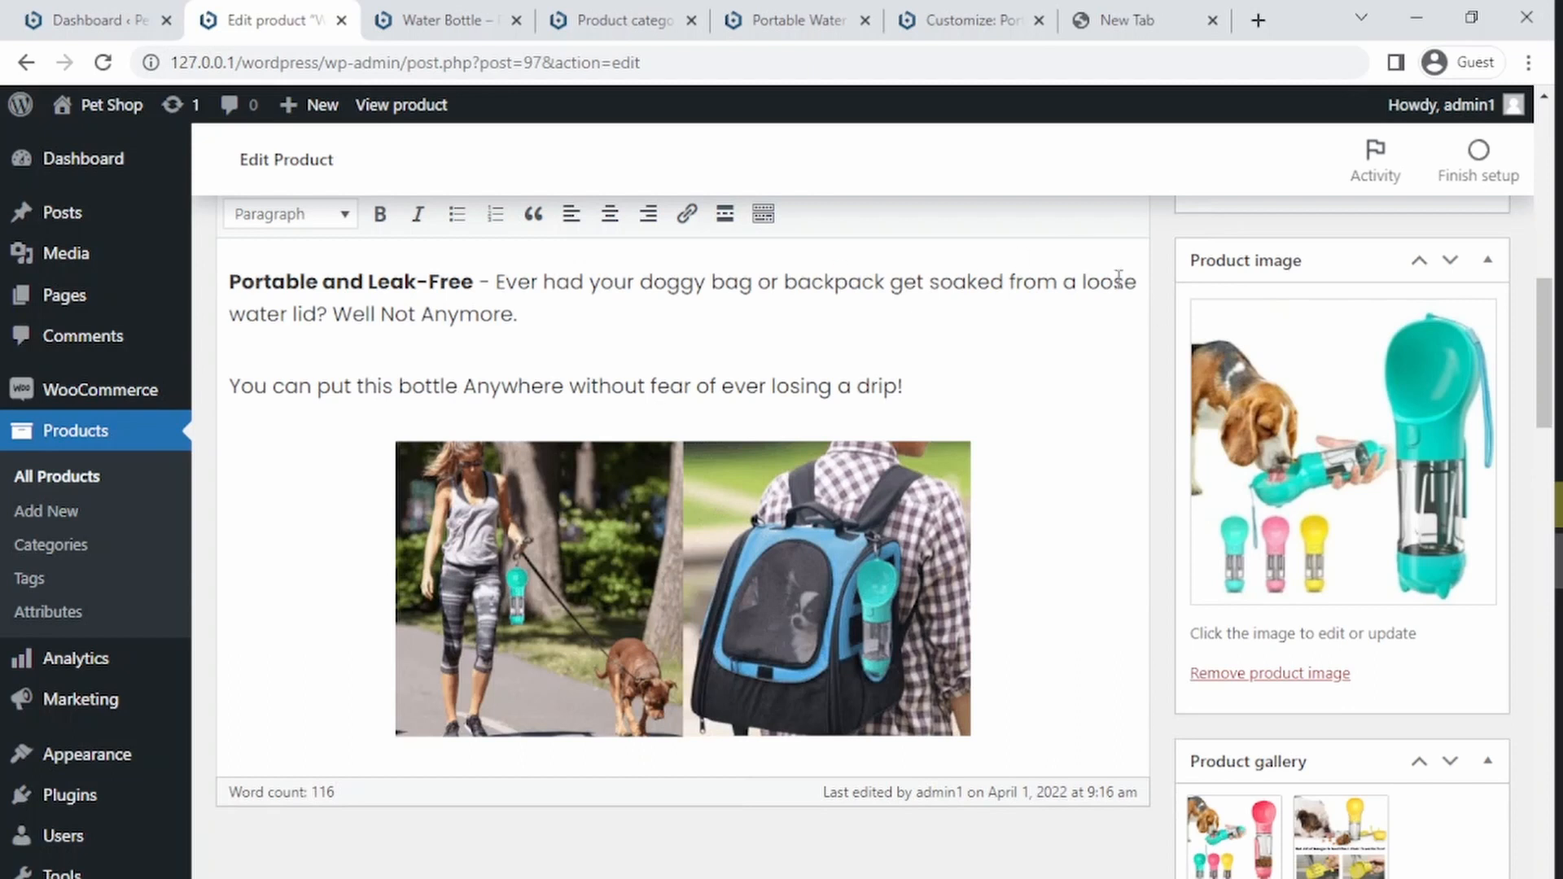
pyautogui.moveTo(1541, 407); pyautogui.dragTo(1535, 631)
pyautogui.click(1485, 224)
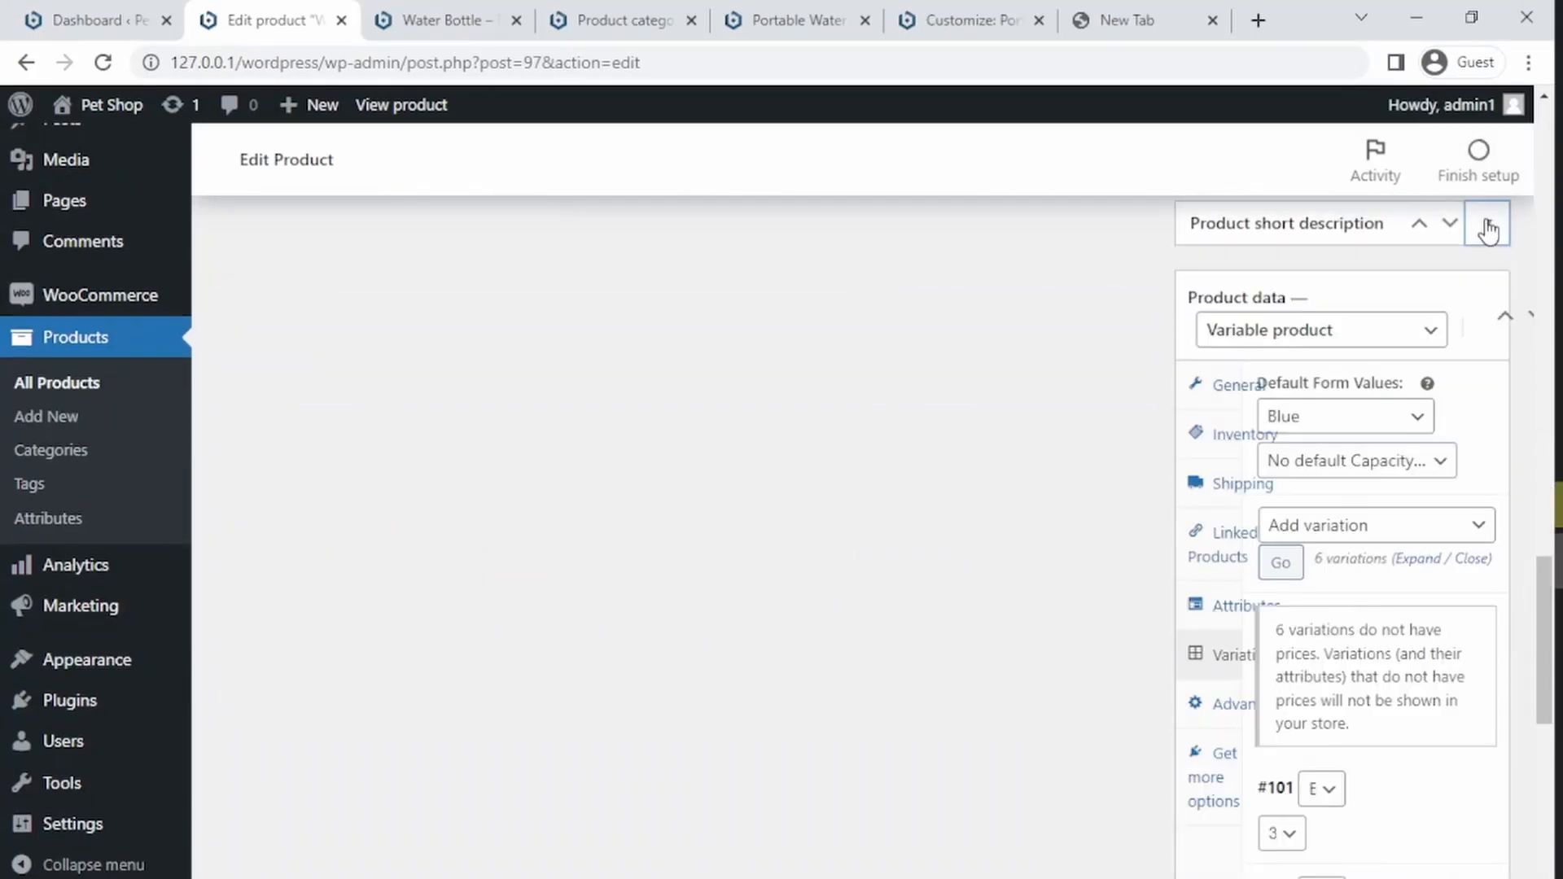
pyautogui.moveTo(1304, 230); pyautogui.dragTo(666, 310)
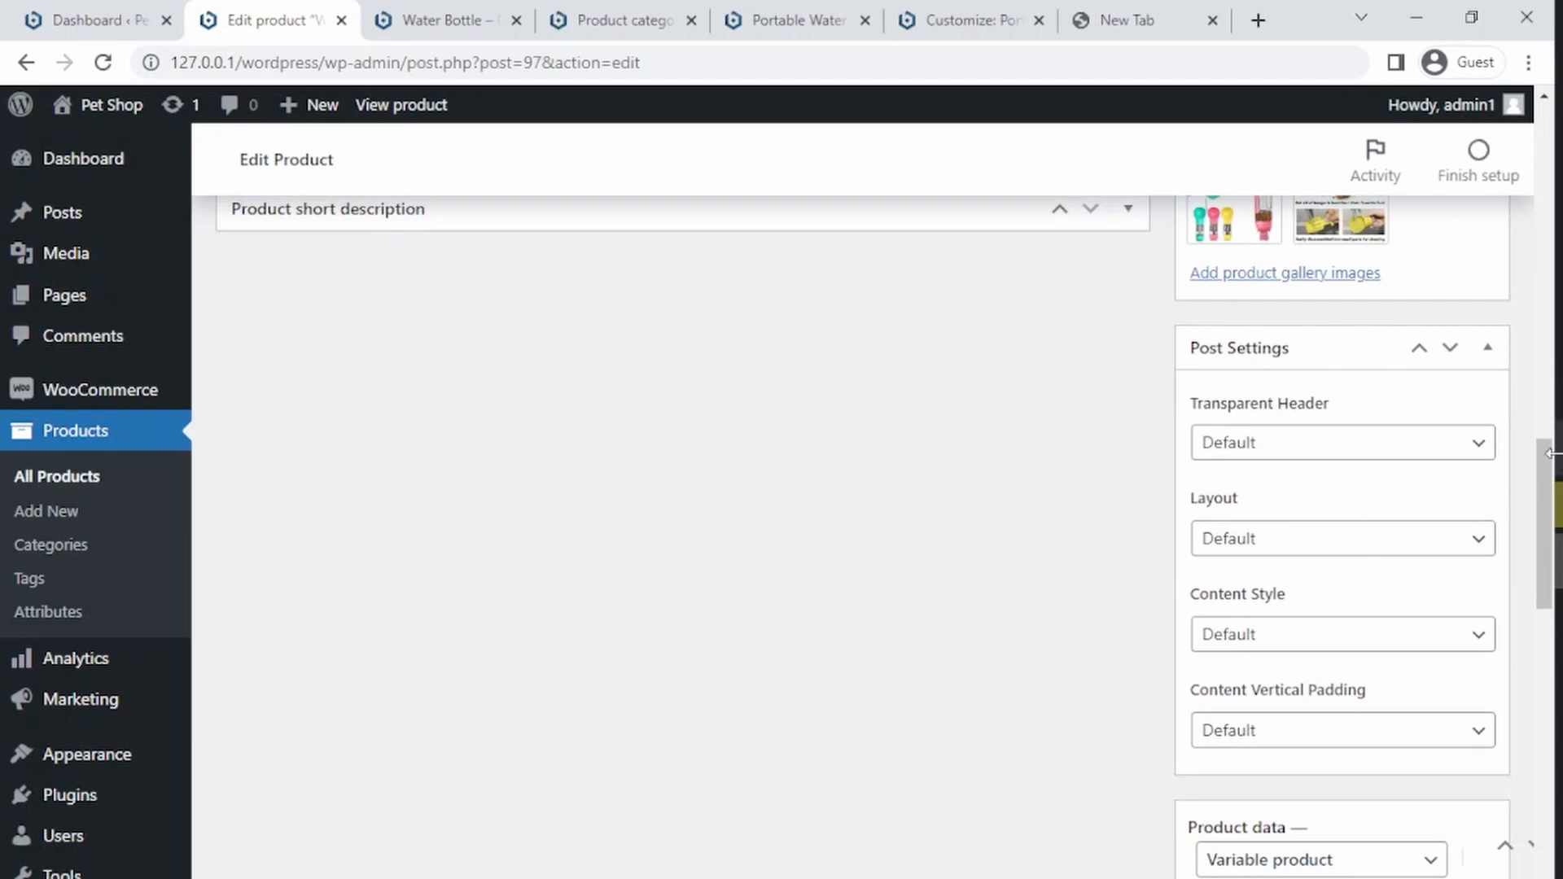
pyautogui.moveTo(1545, 489); pyautogui.dragTo(1544, 574)
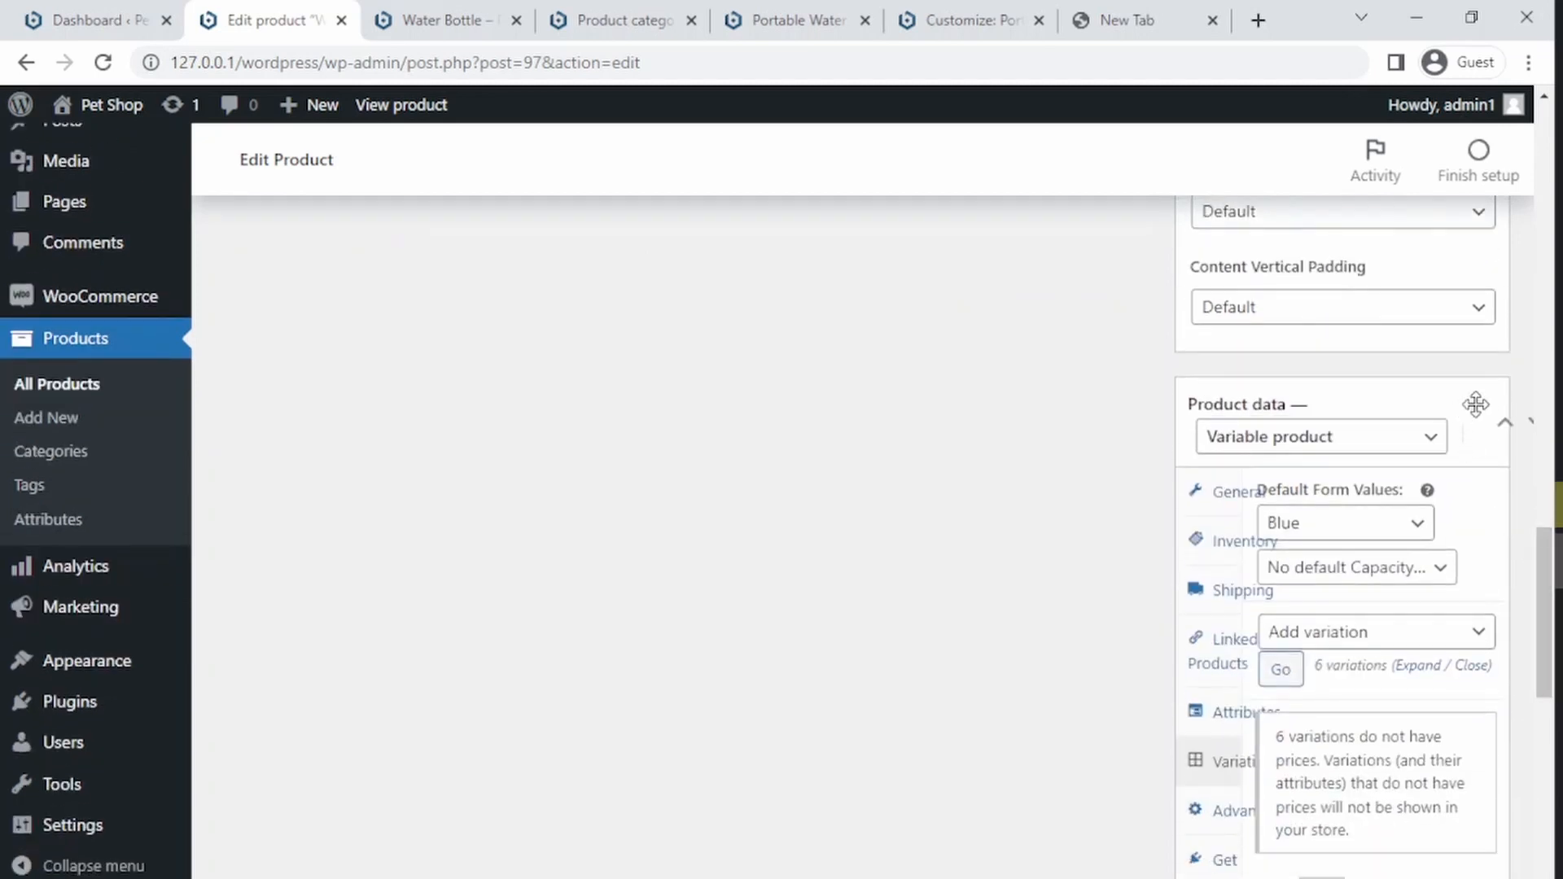
pyautogui.moveTo(1475, 405); pyautogui.dragTo(1371, 405)
pyautogui.click(1505, 423)
pyautogui.moveTo(1416, 496); pyautogui.dragTo(724, 359)
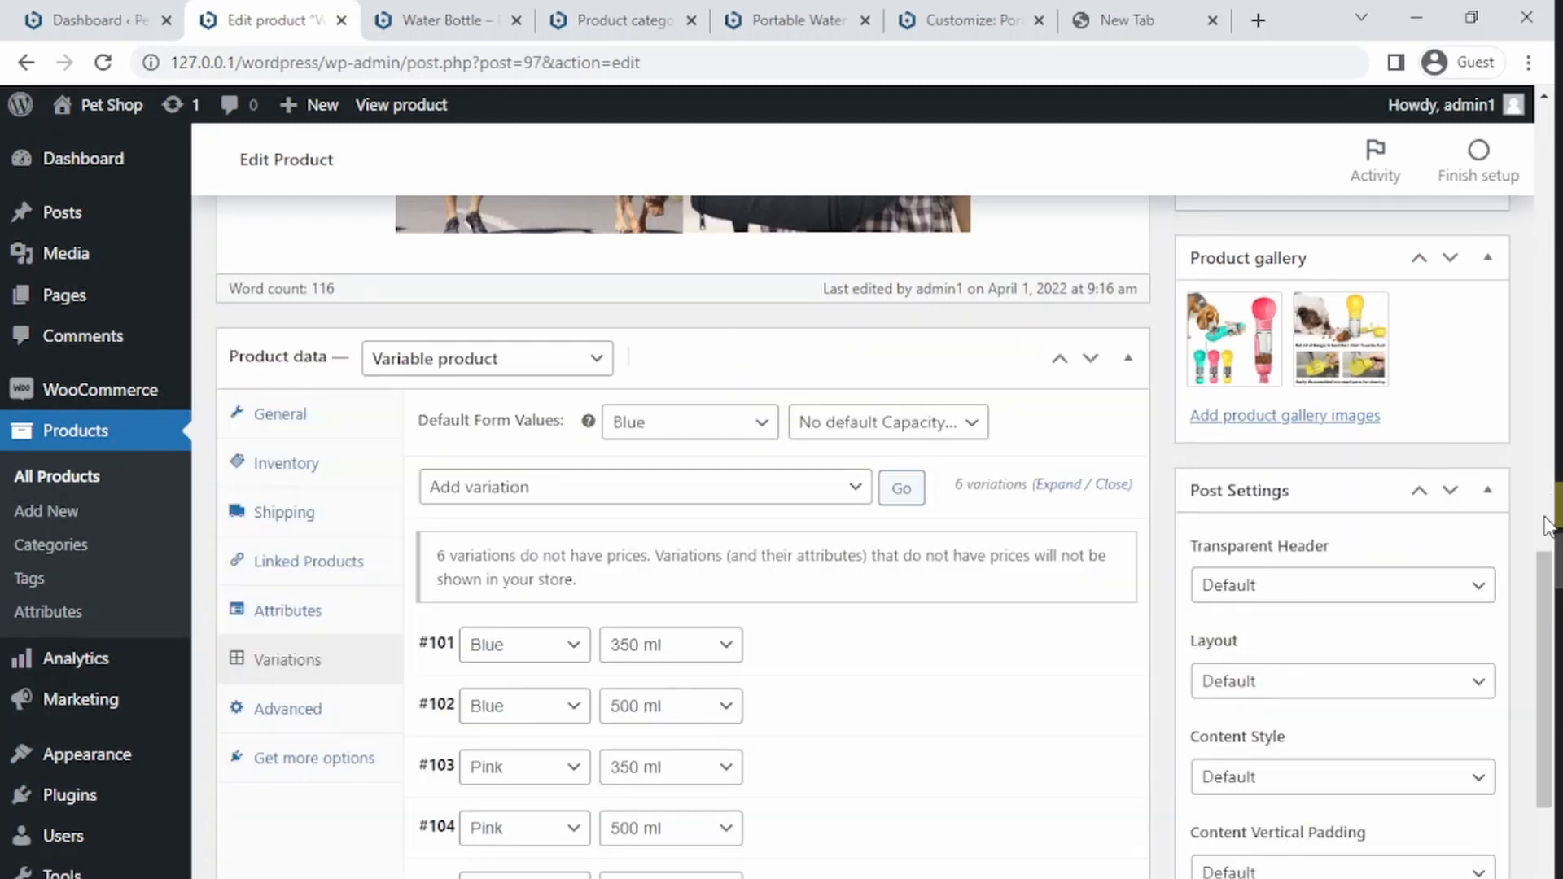
pyautogui.moveTo(1550, 622); pyautogui.dragTo(1553, 712)
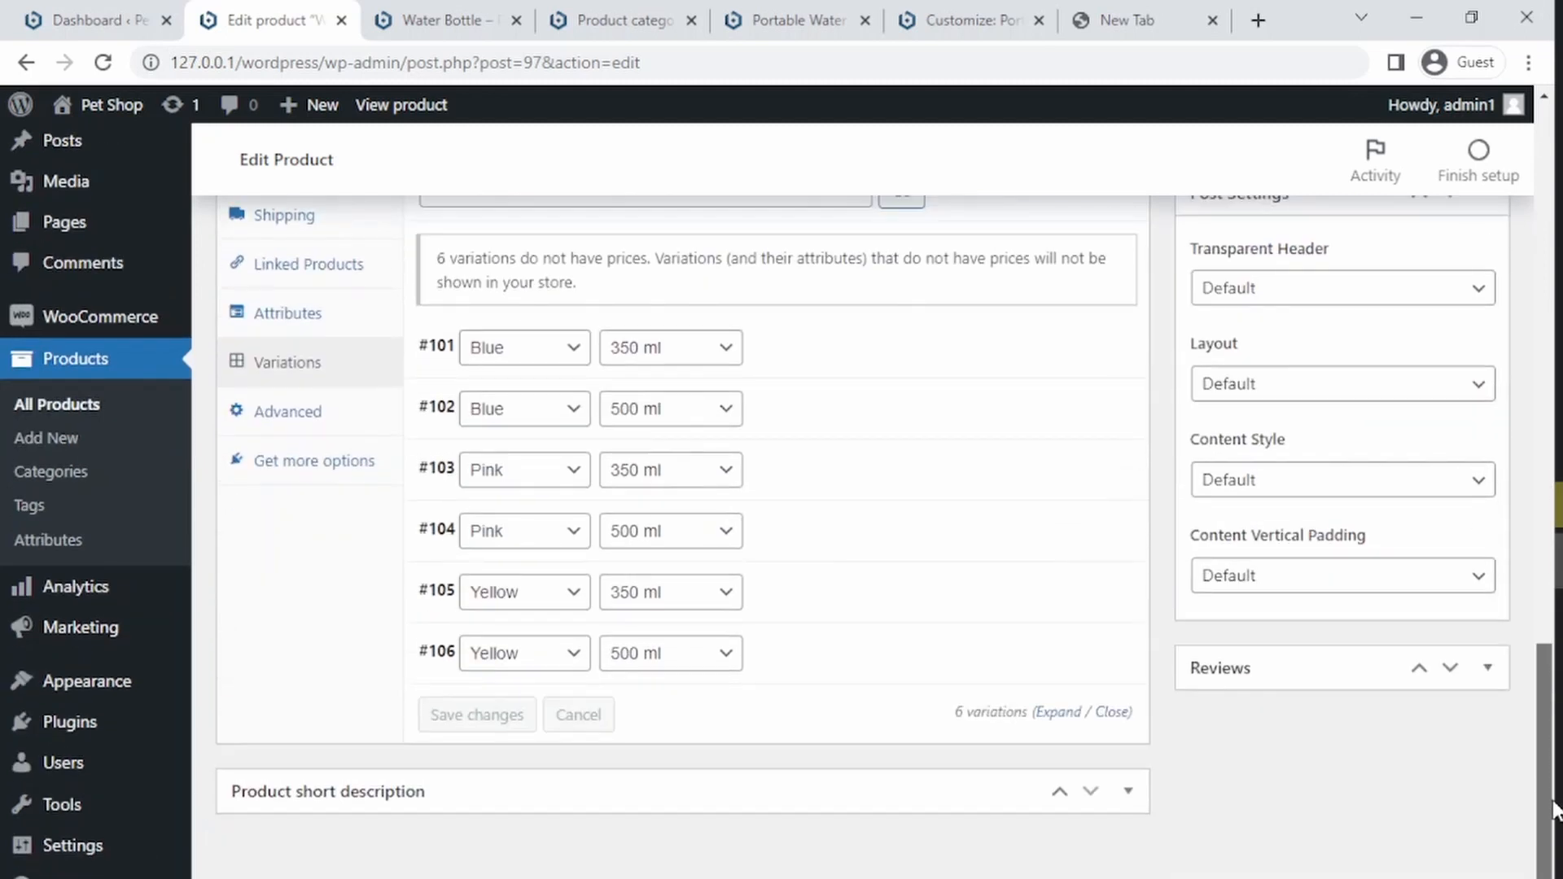
pyautogui.moveTo(1277, 664); pyautogui.dragTo(622, 857)
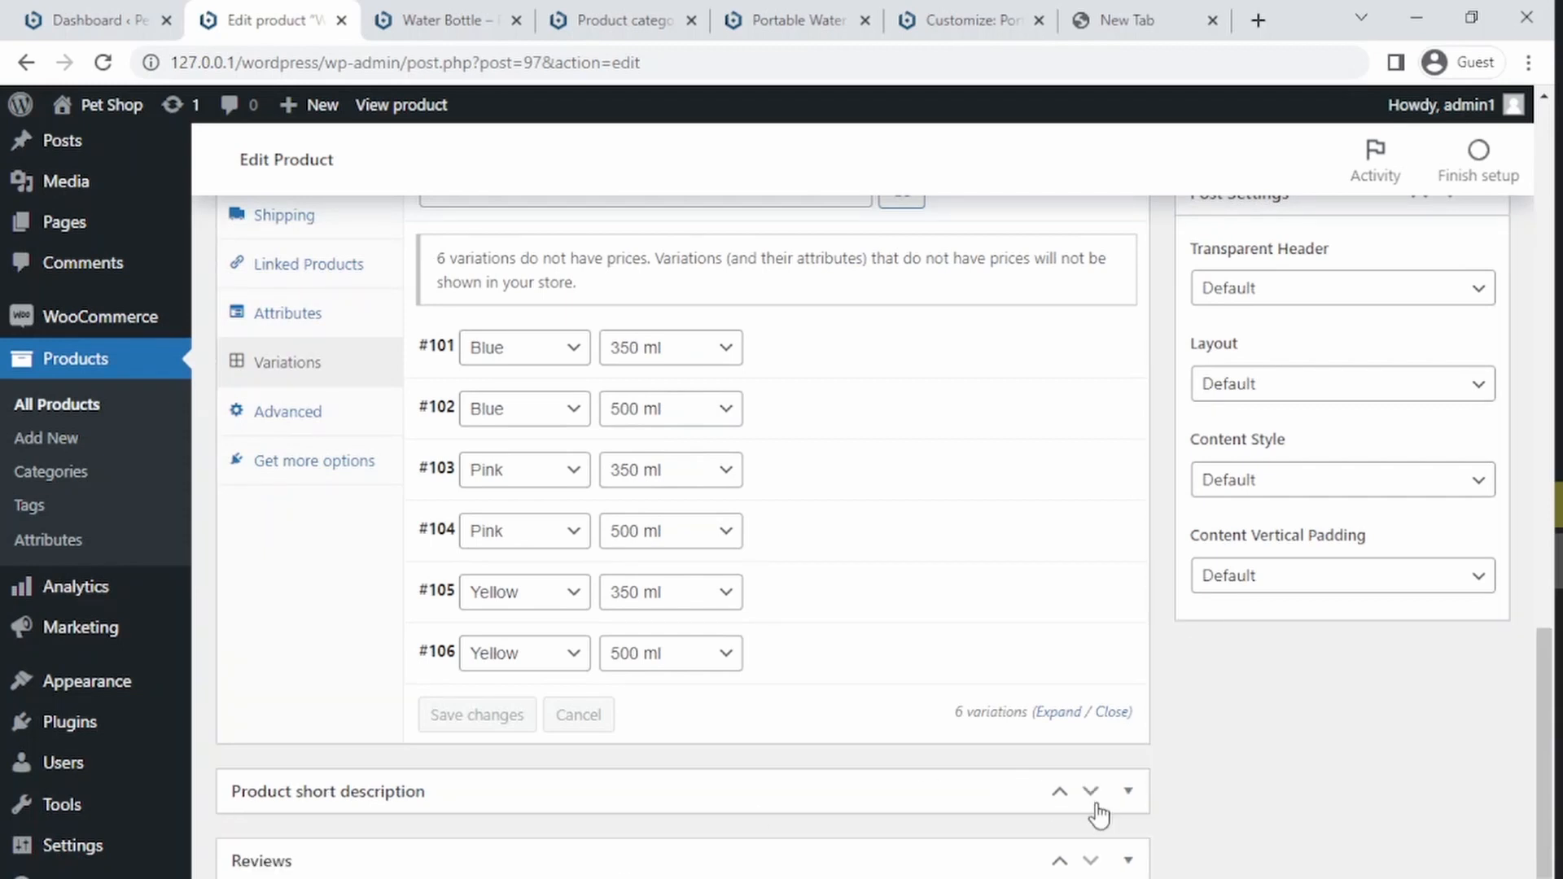
pyautogui.click(853, 786)
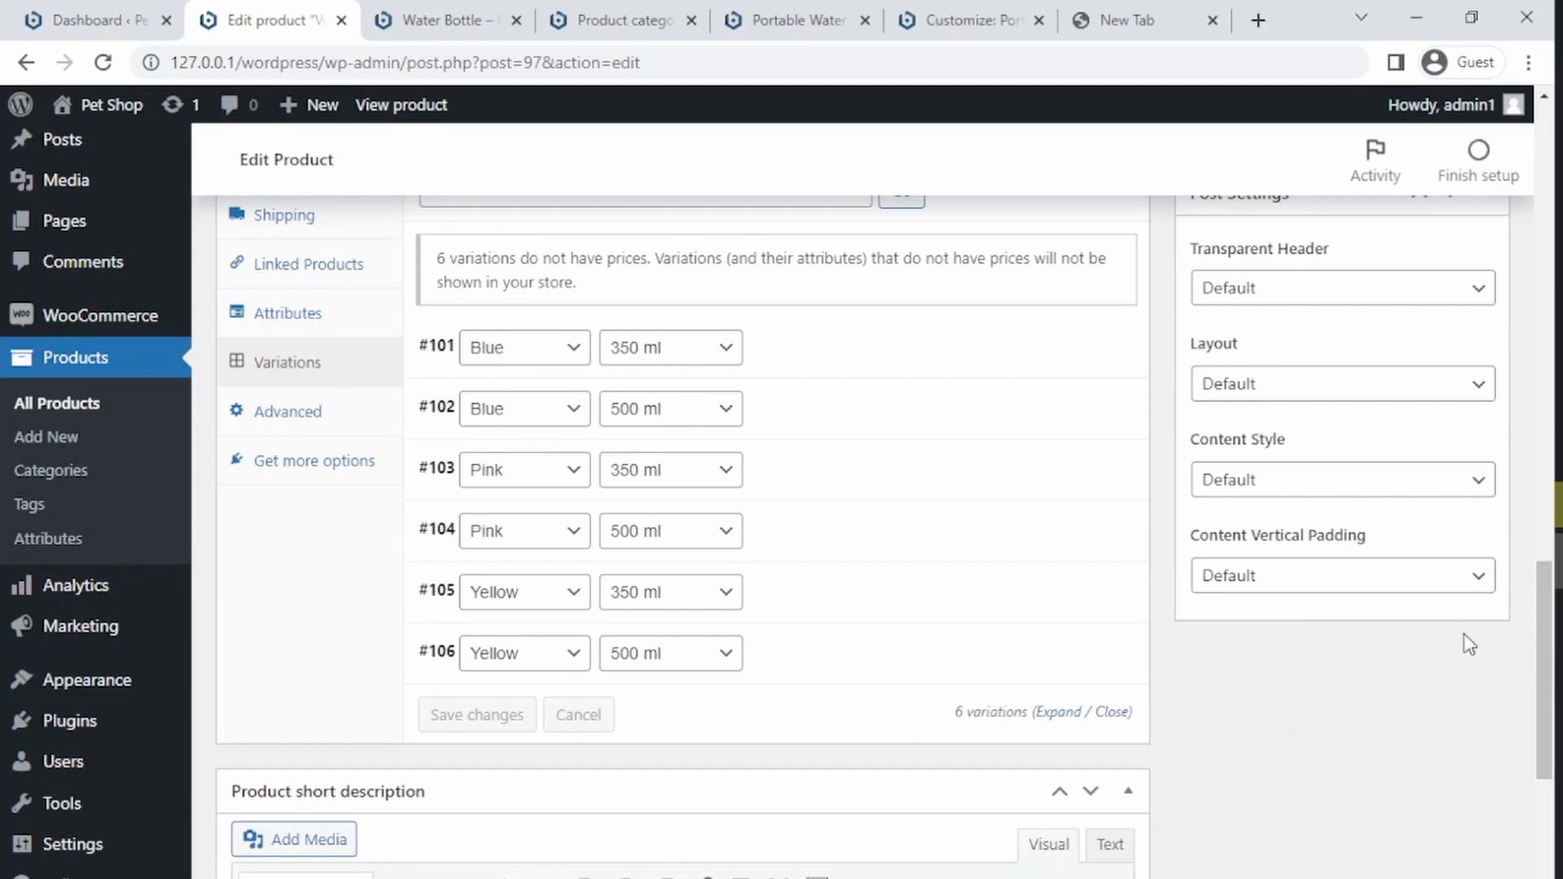
pyautogui.scroll(-5, 1523, 648)
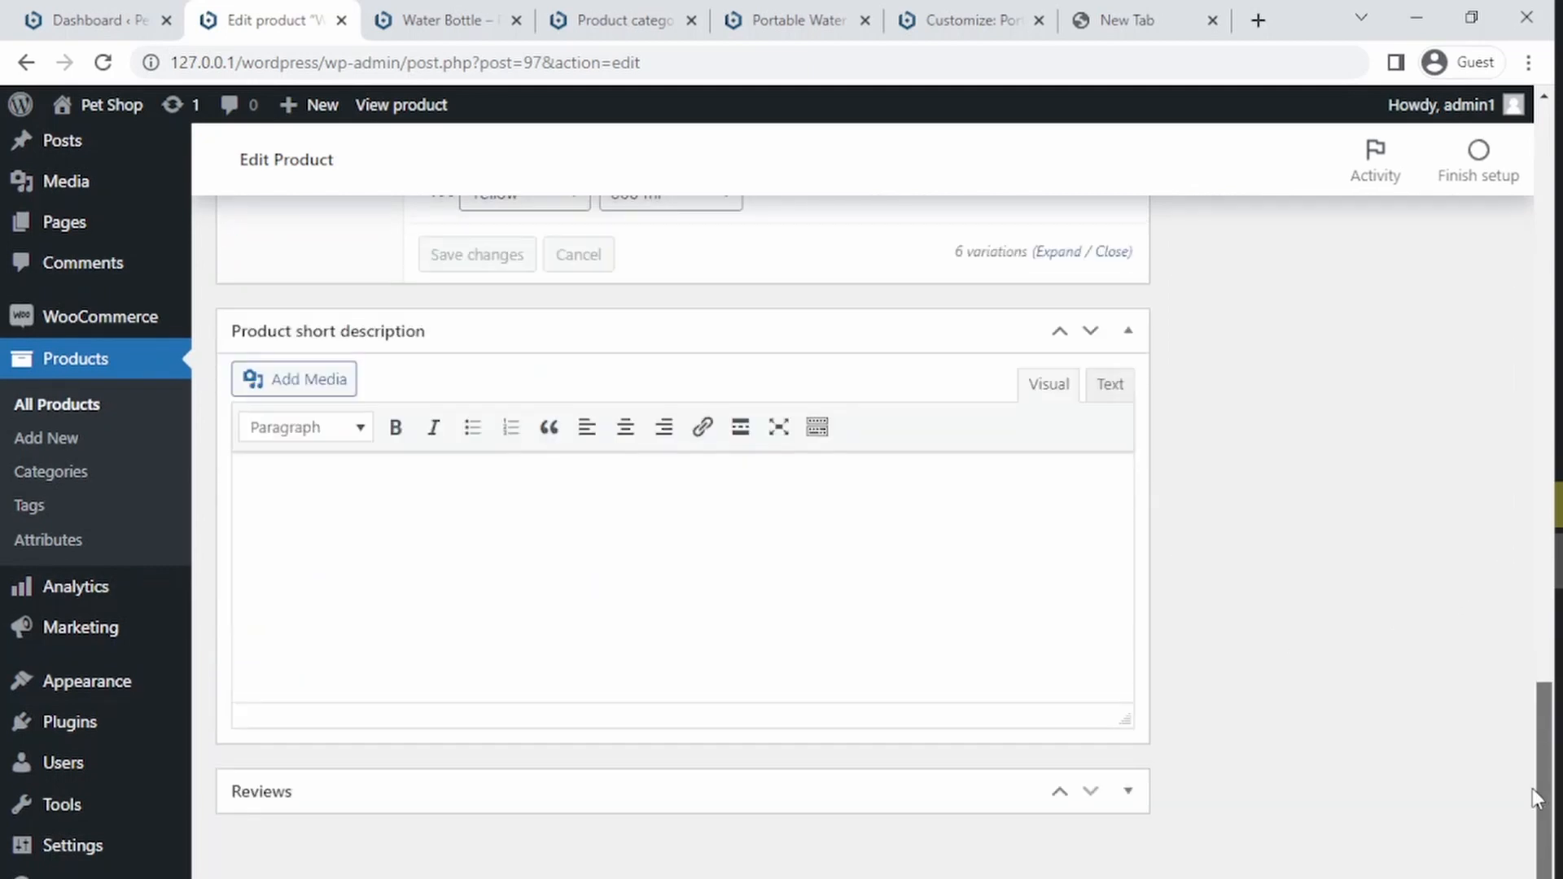
pyautogui.moveTo(1532, 788); pyautogui.dragTo(1454, 192)
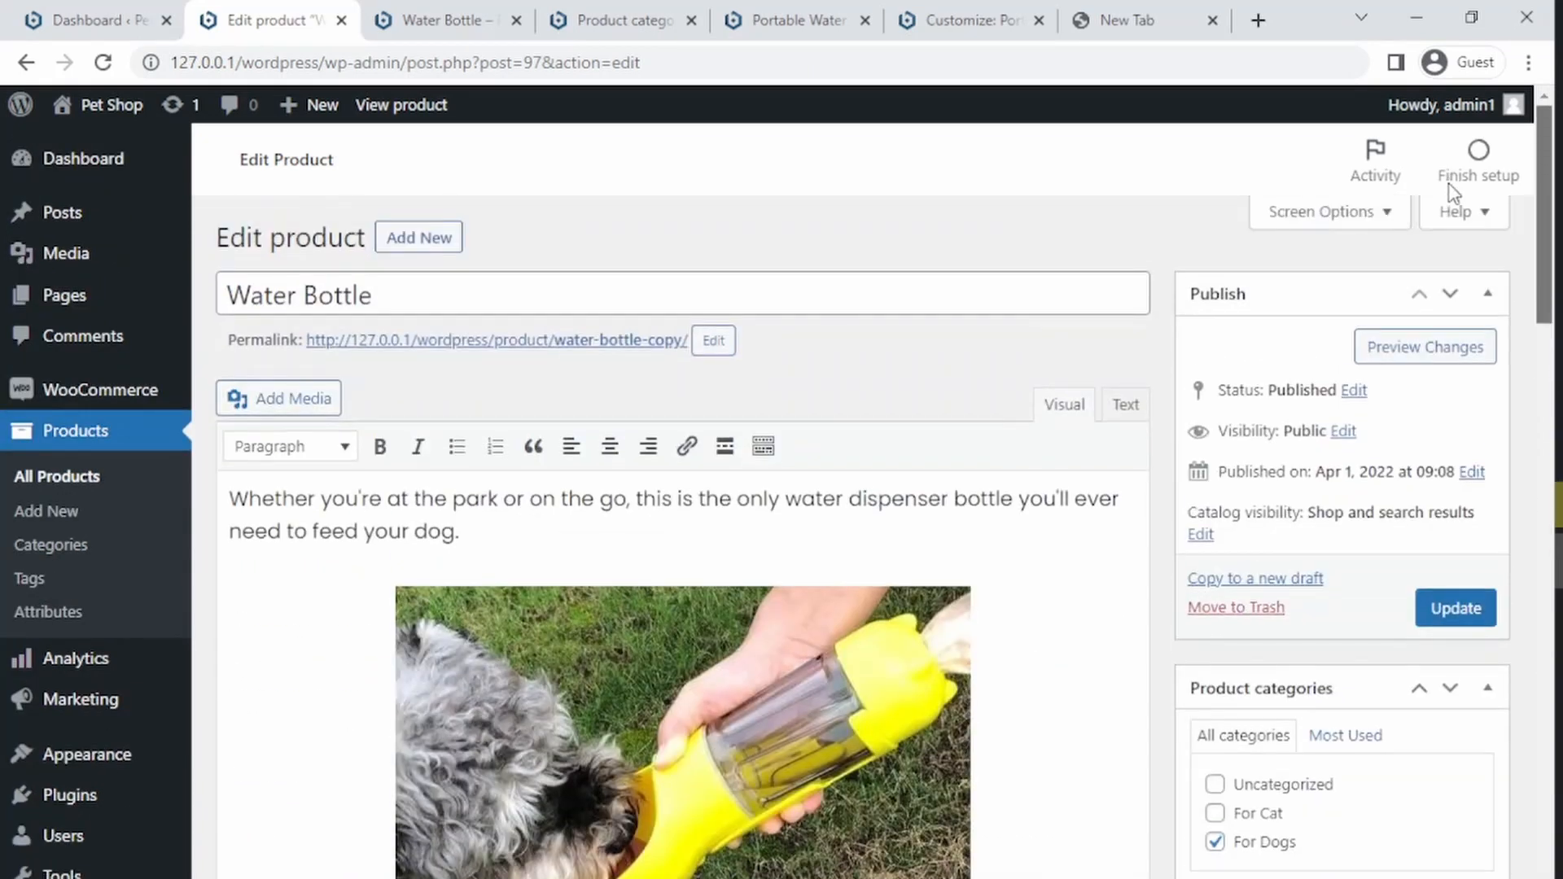
# Step: Expand the Blue 350 ml variation and set its variation image to Multi-Dog-Bottle.jpg from the media library
pyautogui.scroll(-15, 1457, 244)
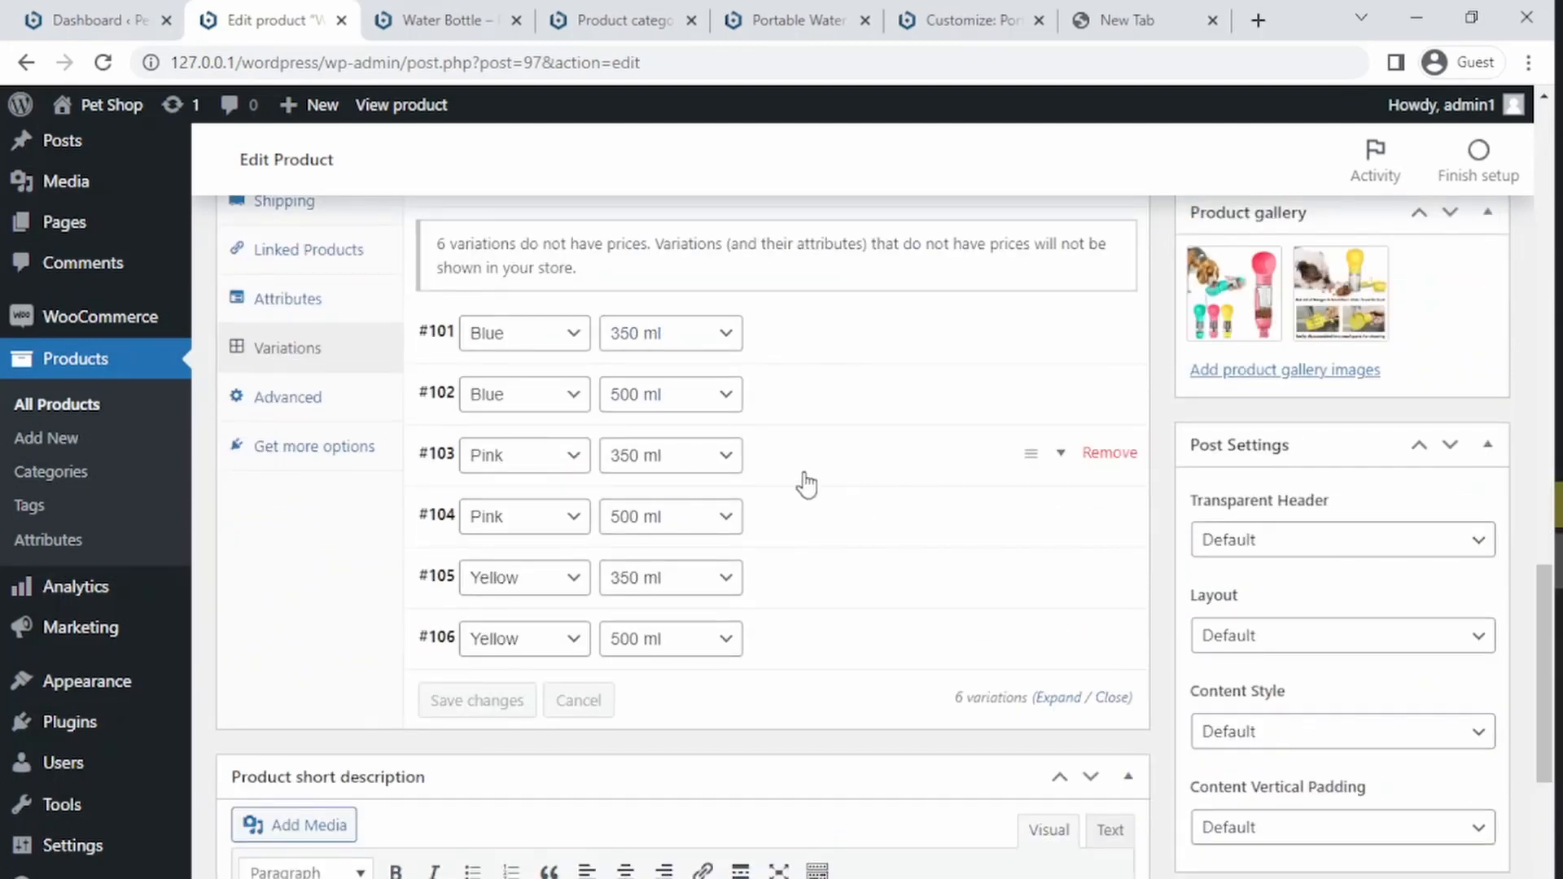
pyautogui.click(786, 346)
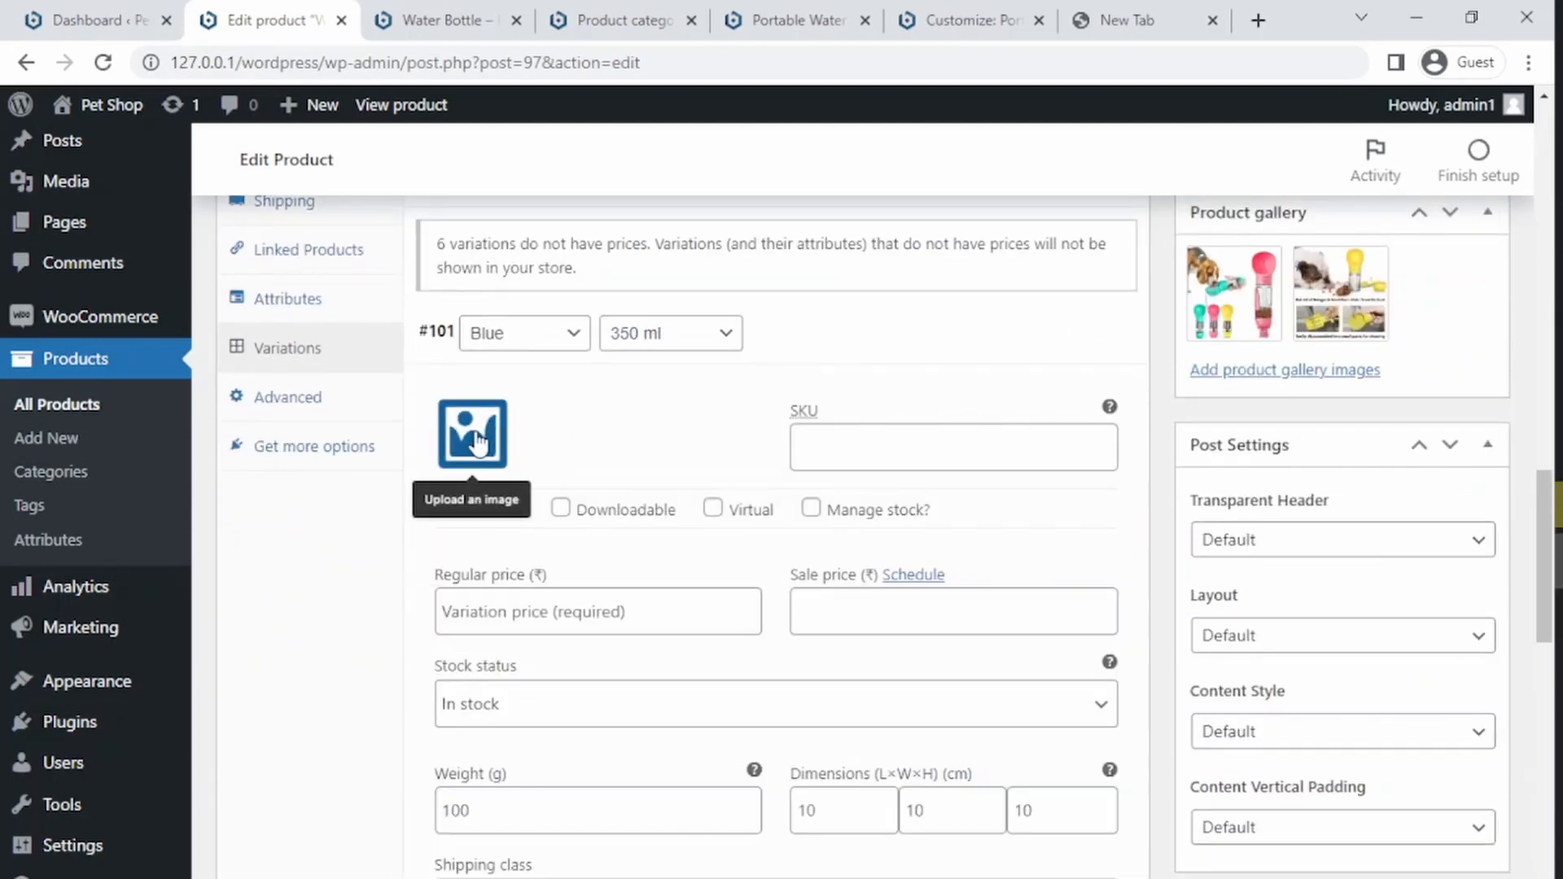
pyautogui.click(476, 444)
pyautogui.click(318, 453)
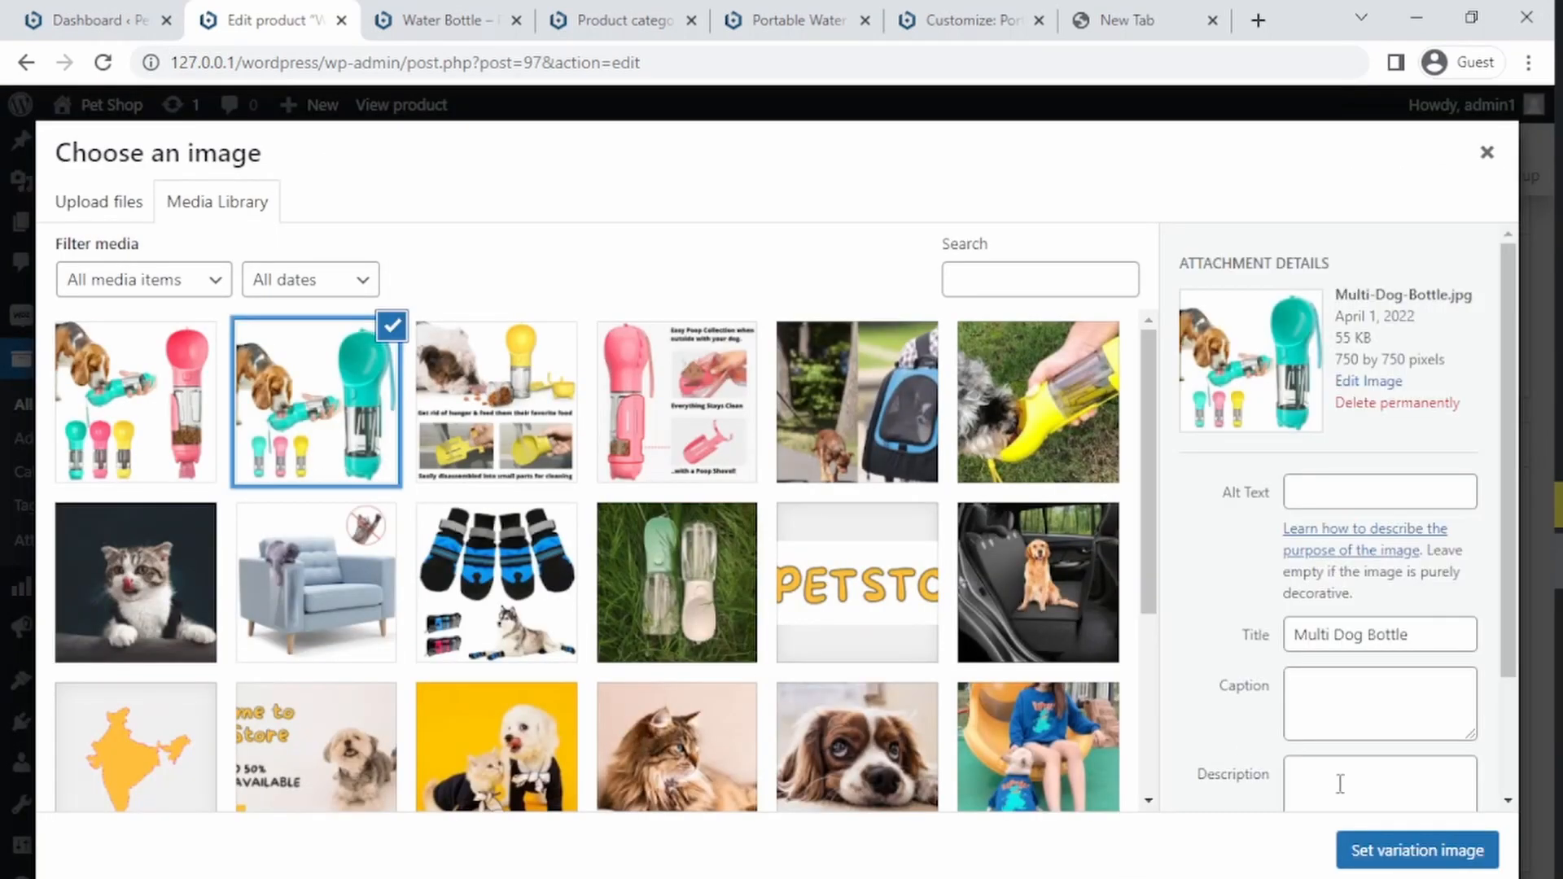
pyautogui.click(1378, 849)
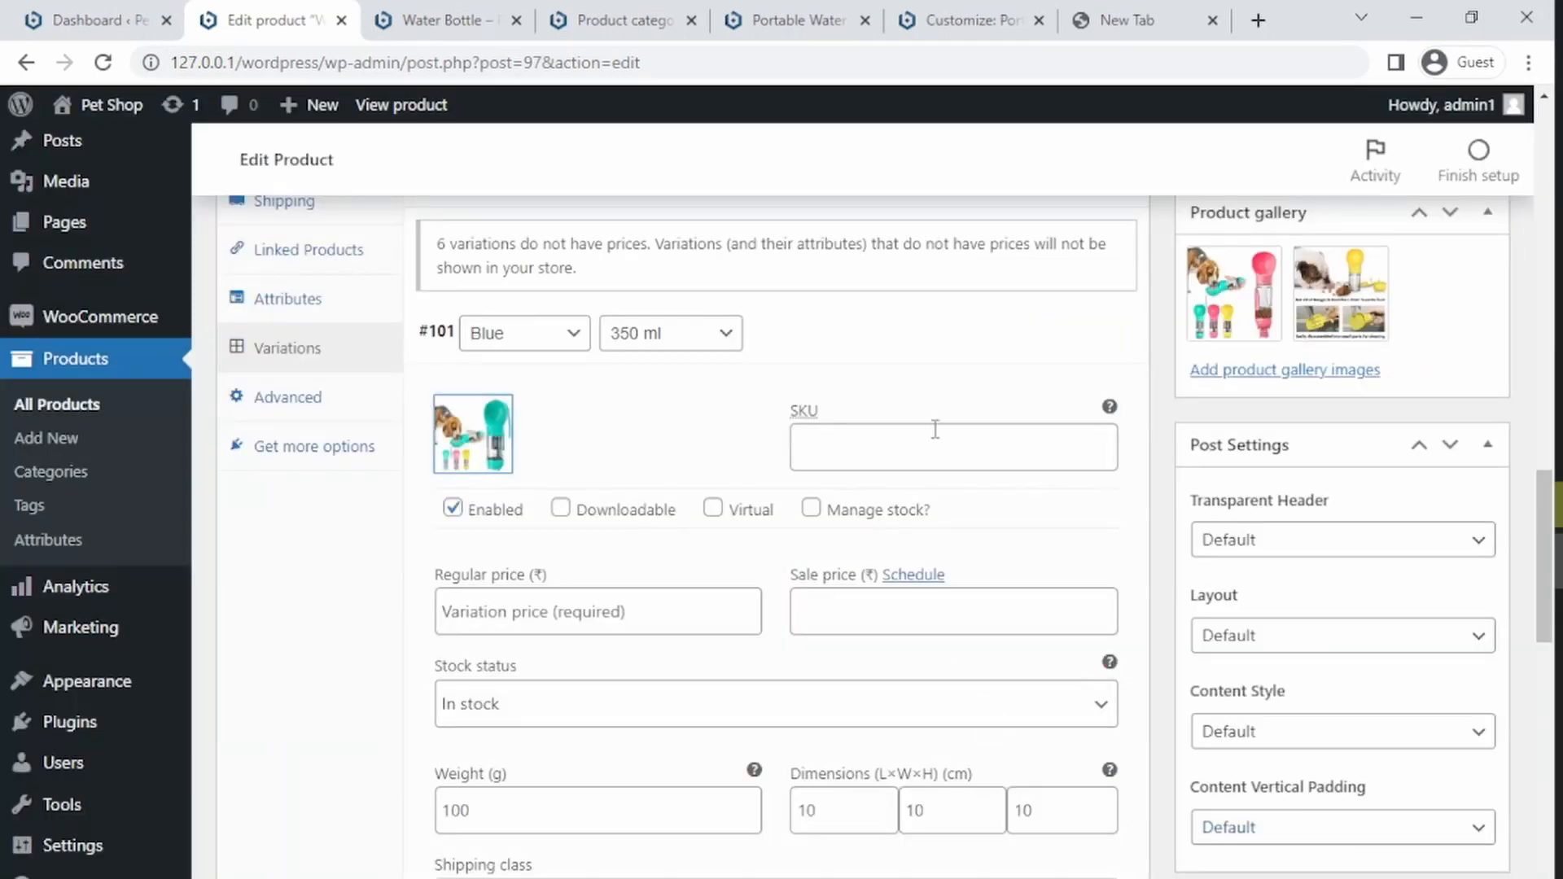
# Step: Enter a regular price of 699 and a sale price for the Blue 350 ml variation
pyautogui.click(593, 618)
pyautogui.write('99')
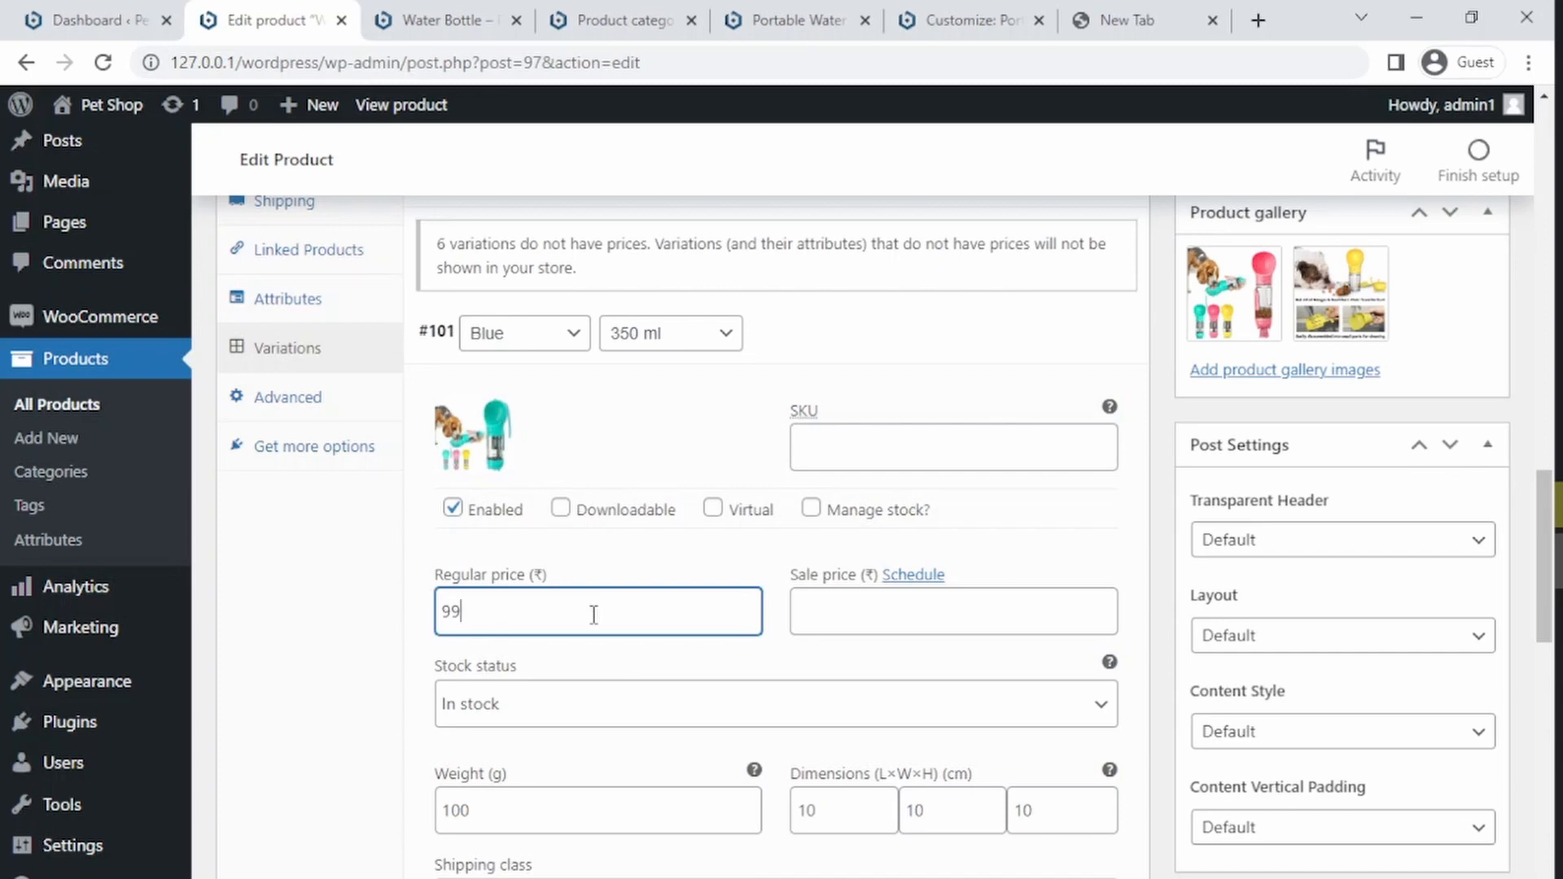
pyautogui.press('BackSpace')
pyautogui.write('5')
pyautogui.press('BackSpace')
pyautogui.write('699')
pyautogui.click(899, 622)
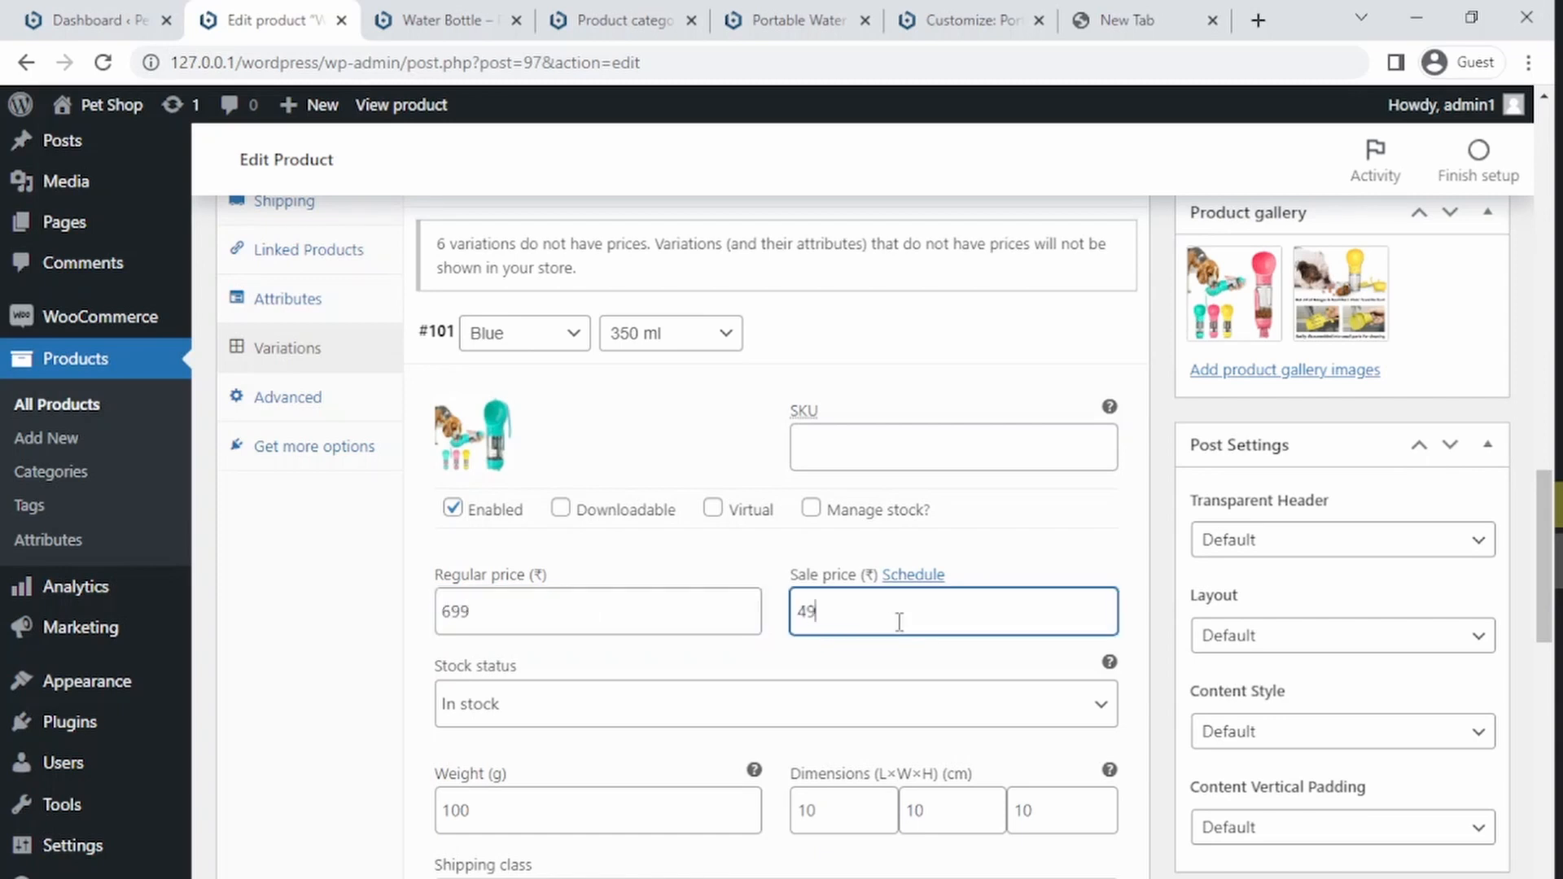
# Step: Expand the Blue 500 ml variation, set its image to Multi-Dog-Bottle.jpg, regular price 999 and sale price 799
pyautogui.moveTo(1530, 475); pyautogui.dragTo(1518, 676)
pyautogui.click(866, 454)
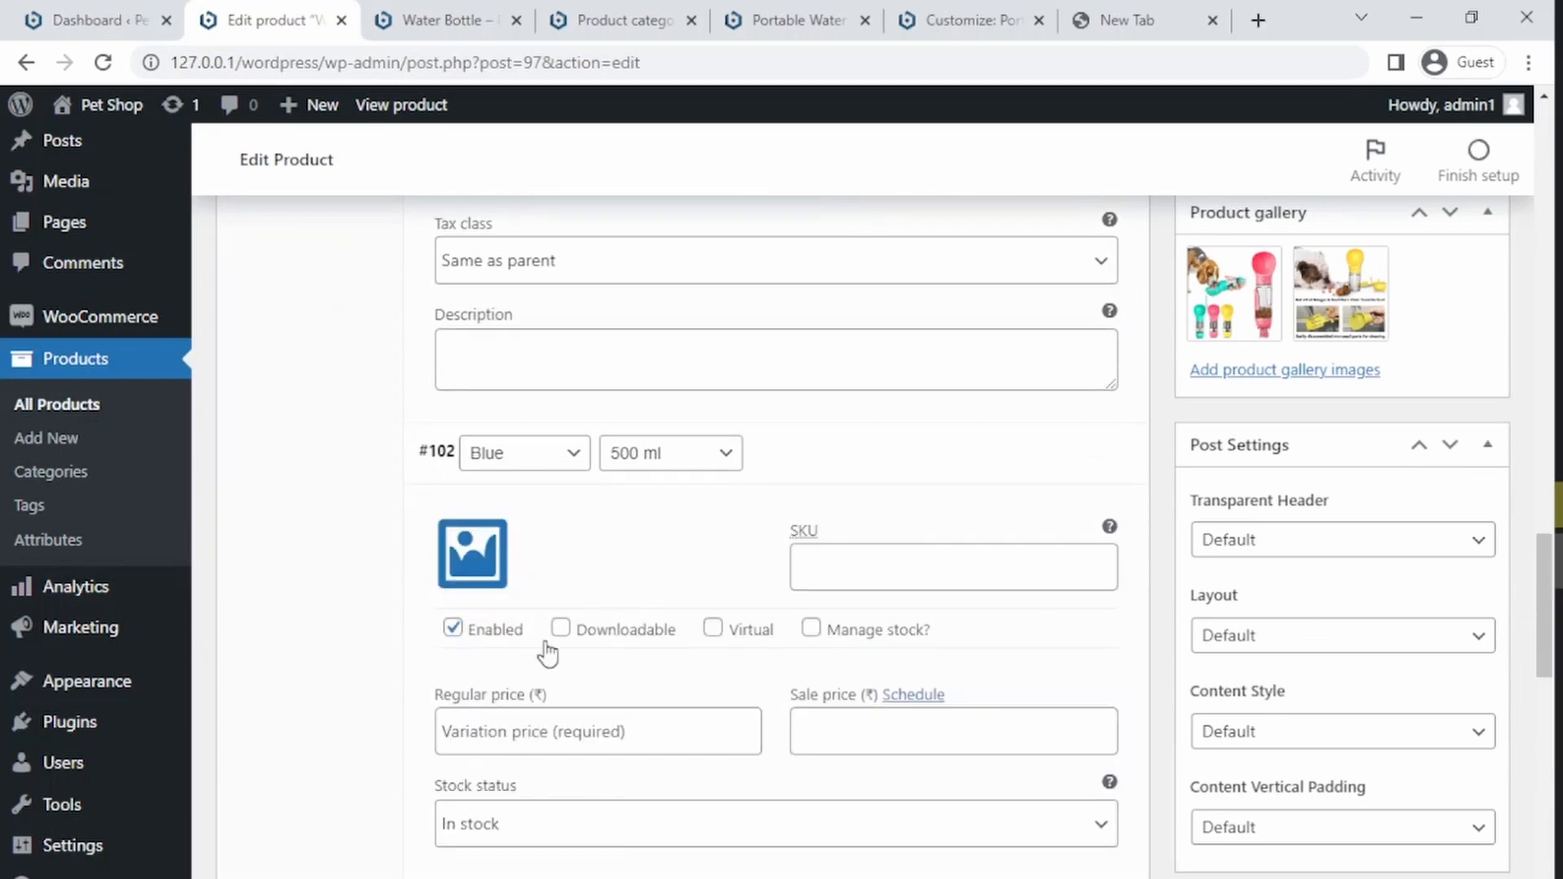
pyautogui.click(473, 547)
pyautogui.click(328, 369)
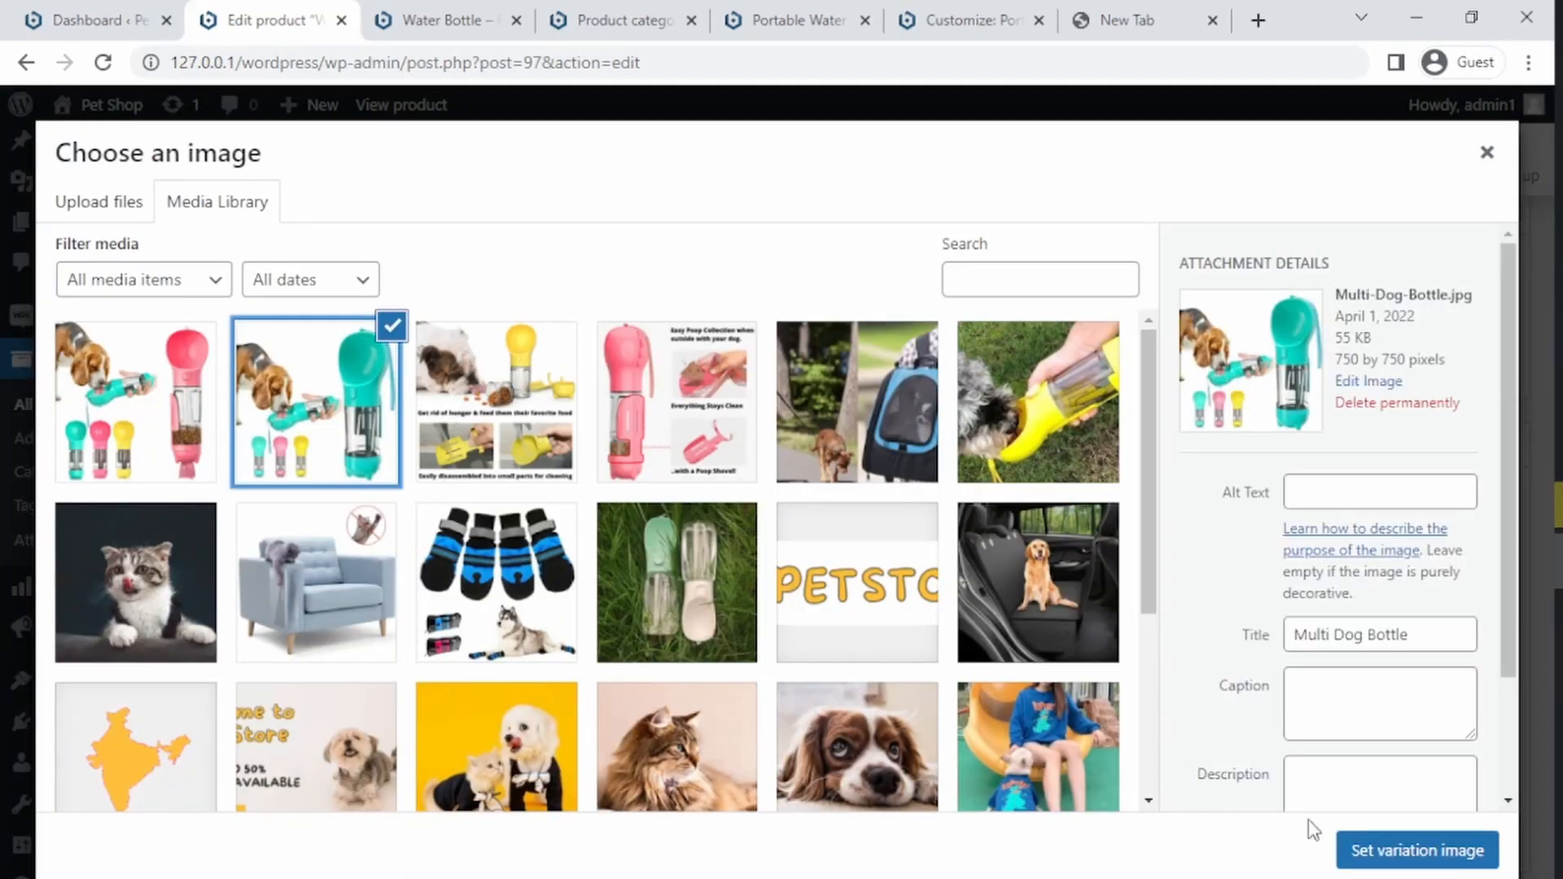
pyautogui.click(1361, 848)
pyautogui.click(600, 740)
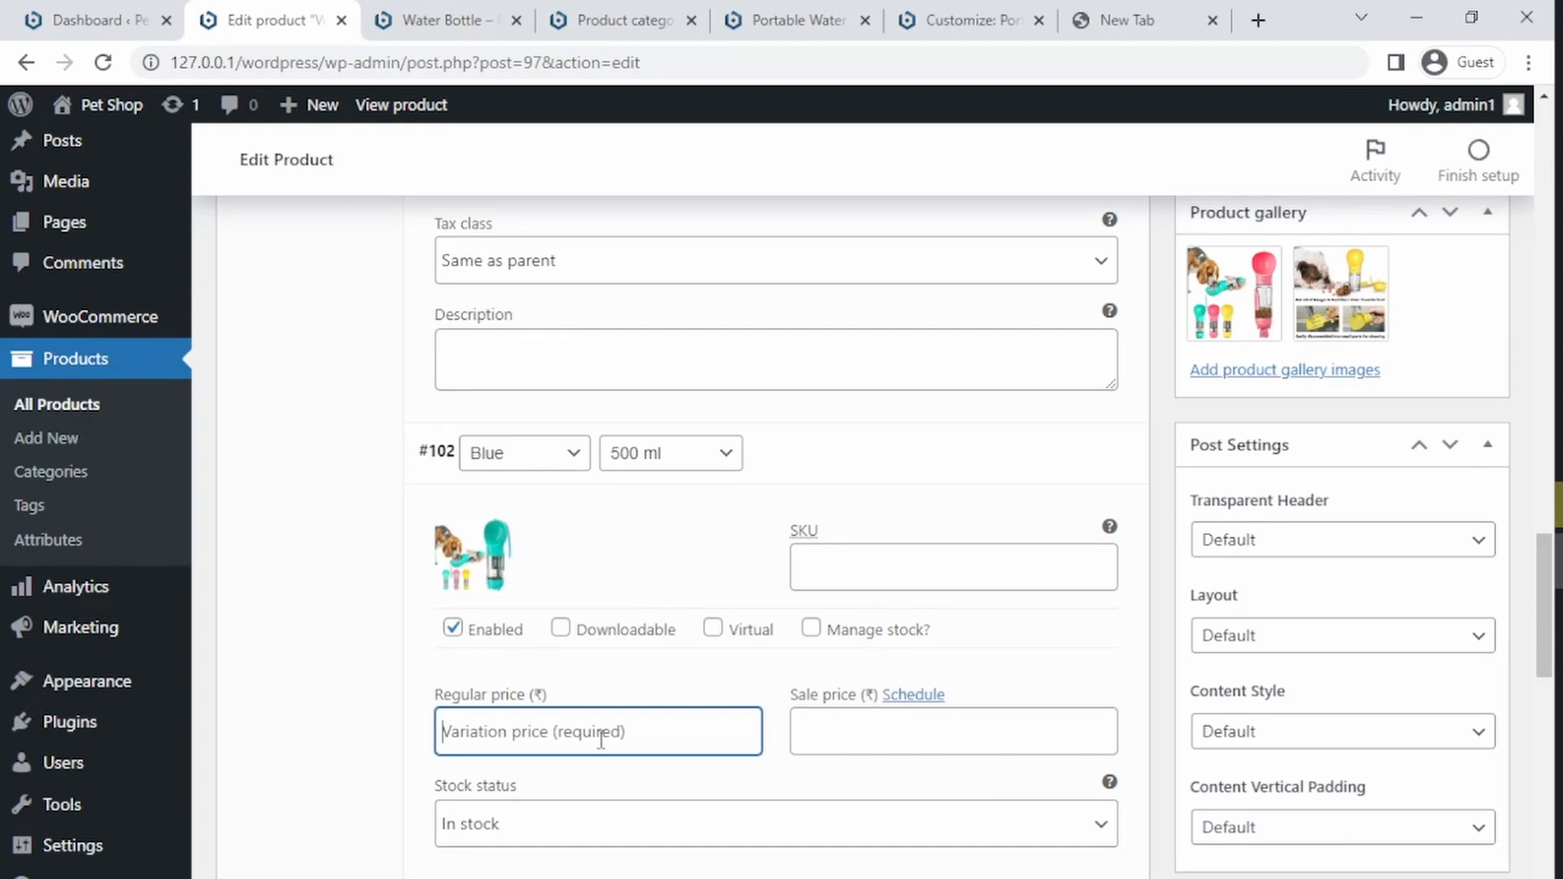
pyautogui.write('999')
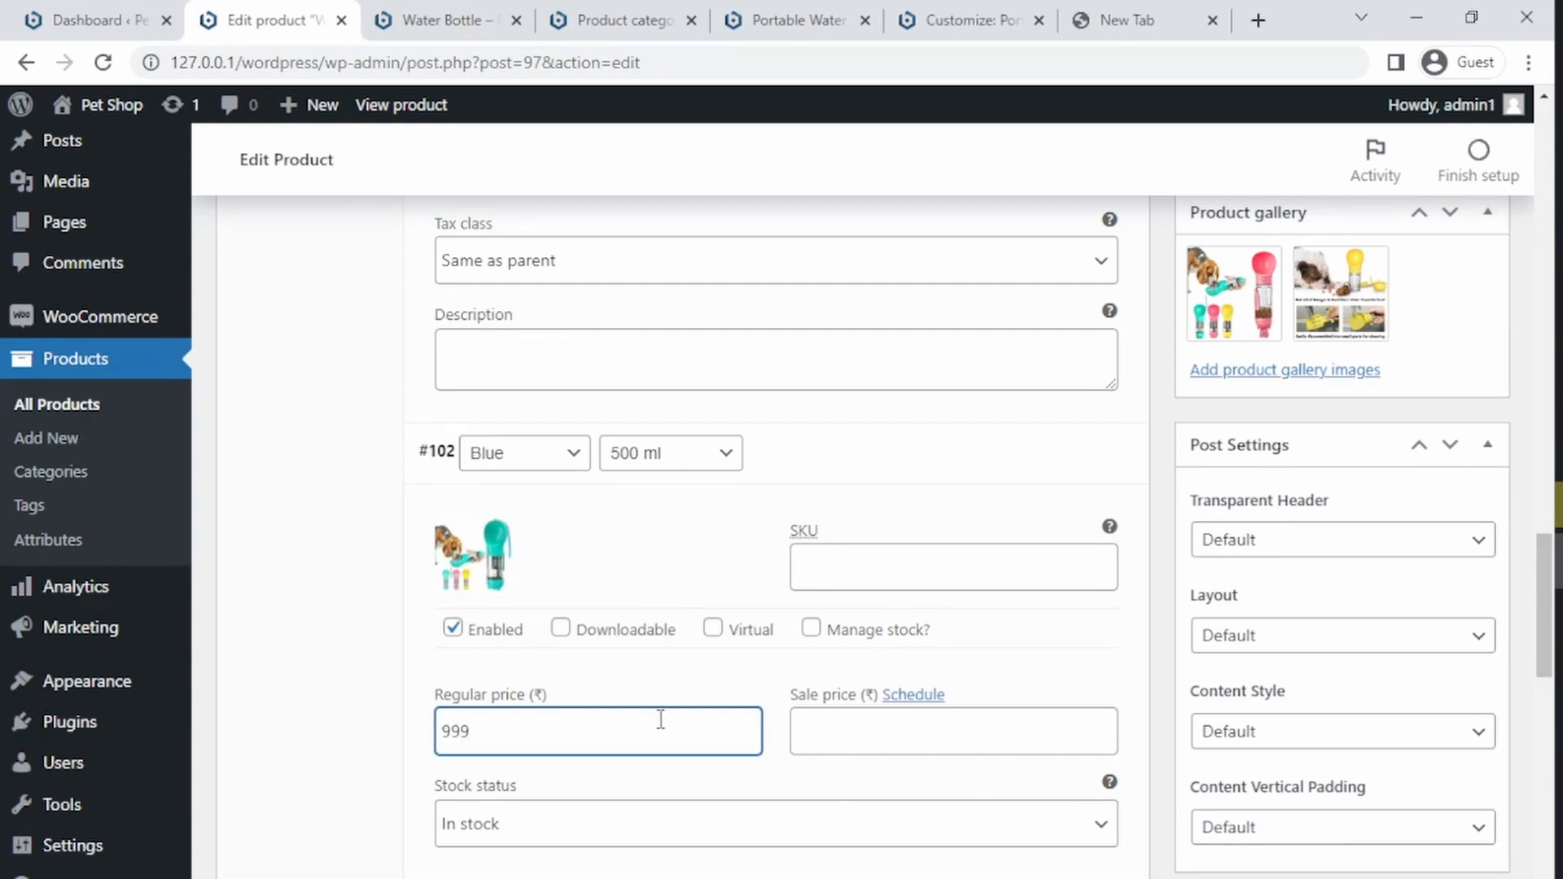
pyautogui.click(844, 740)
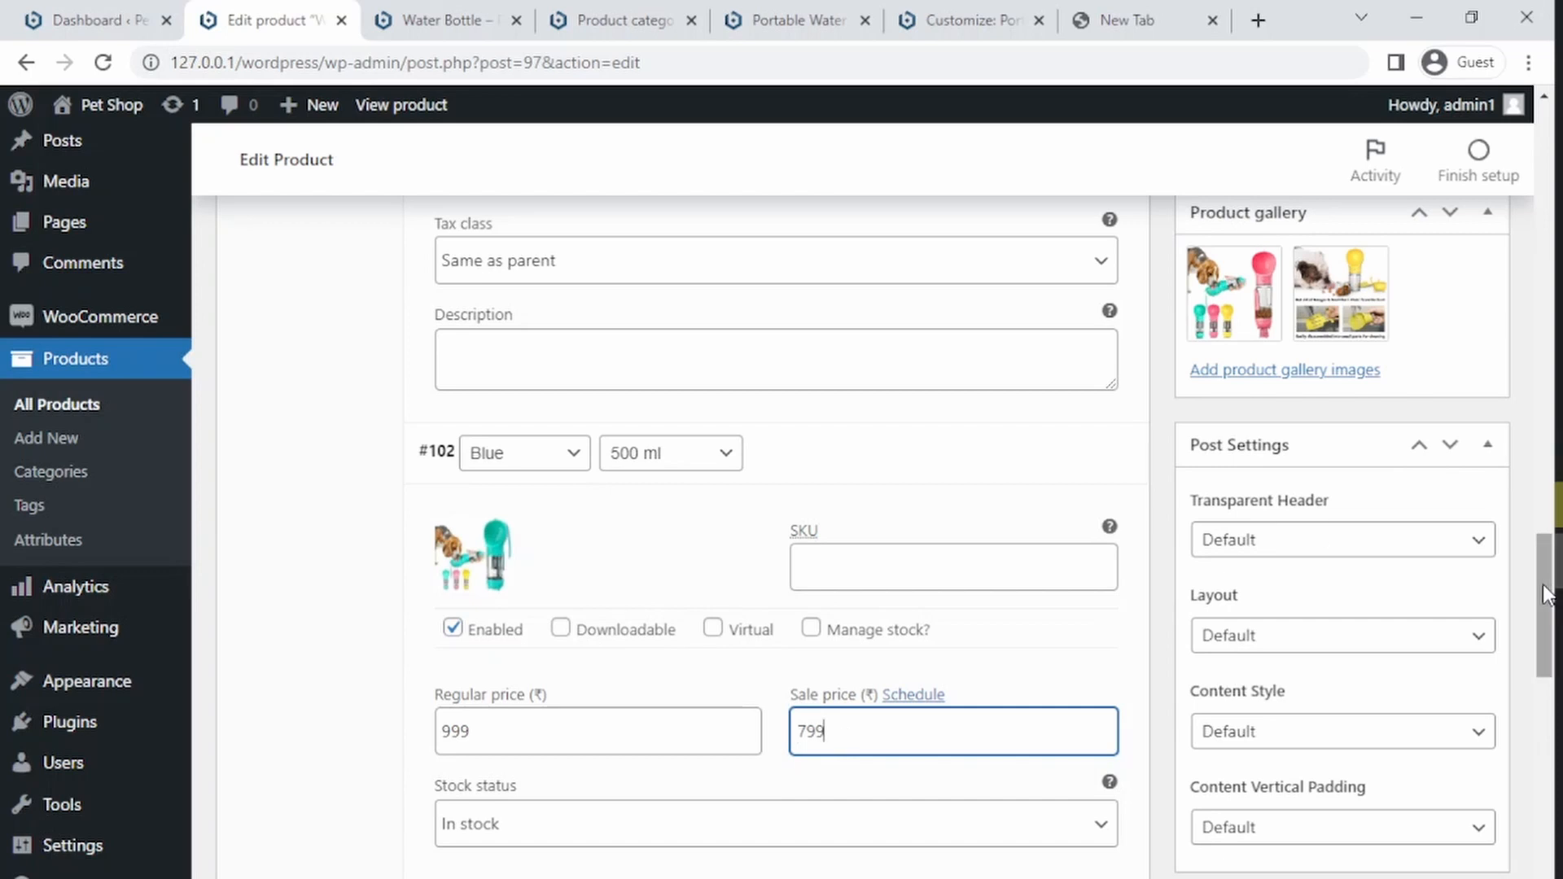
# Step: Expand the Pink 350 ml variation and set its regular price to 699 and sale price to 499
pyautogui.moveTo(1545, 590); pyautogui.dragTo(1519, 730)
pyautogui.click(800, 505)
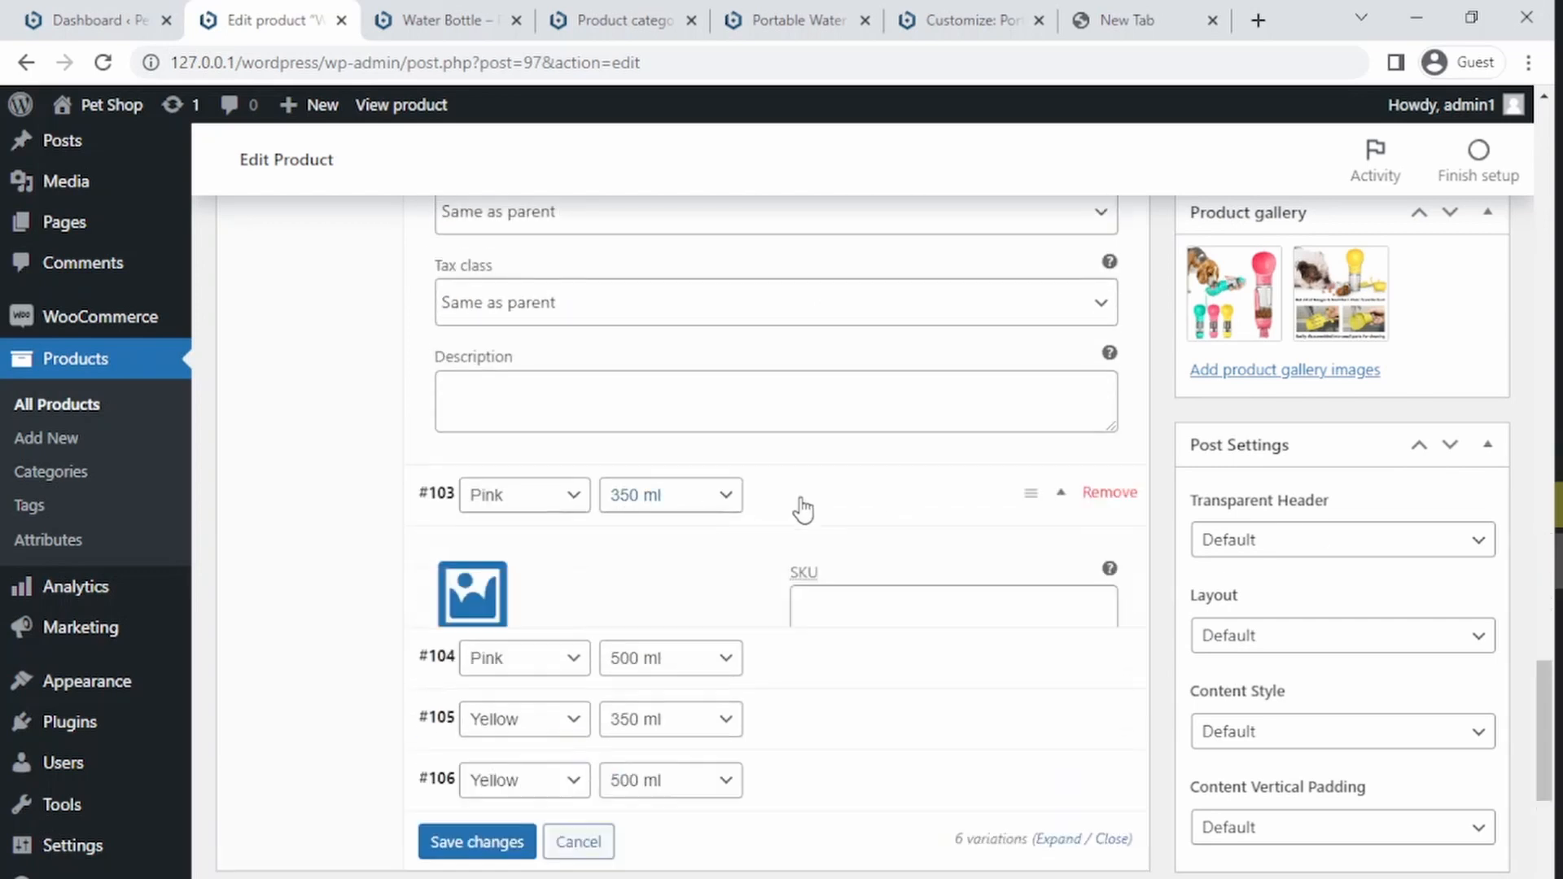
pyautogui.click(621, 788)
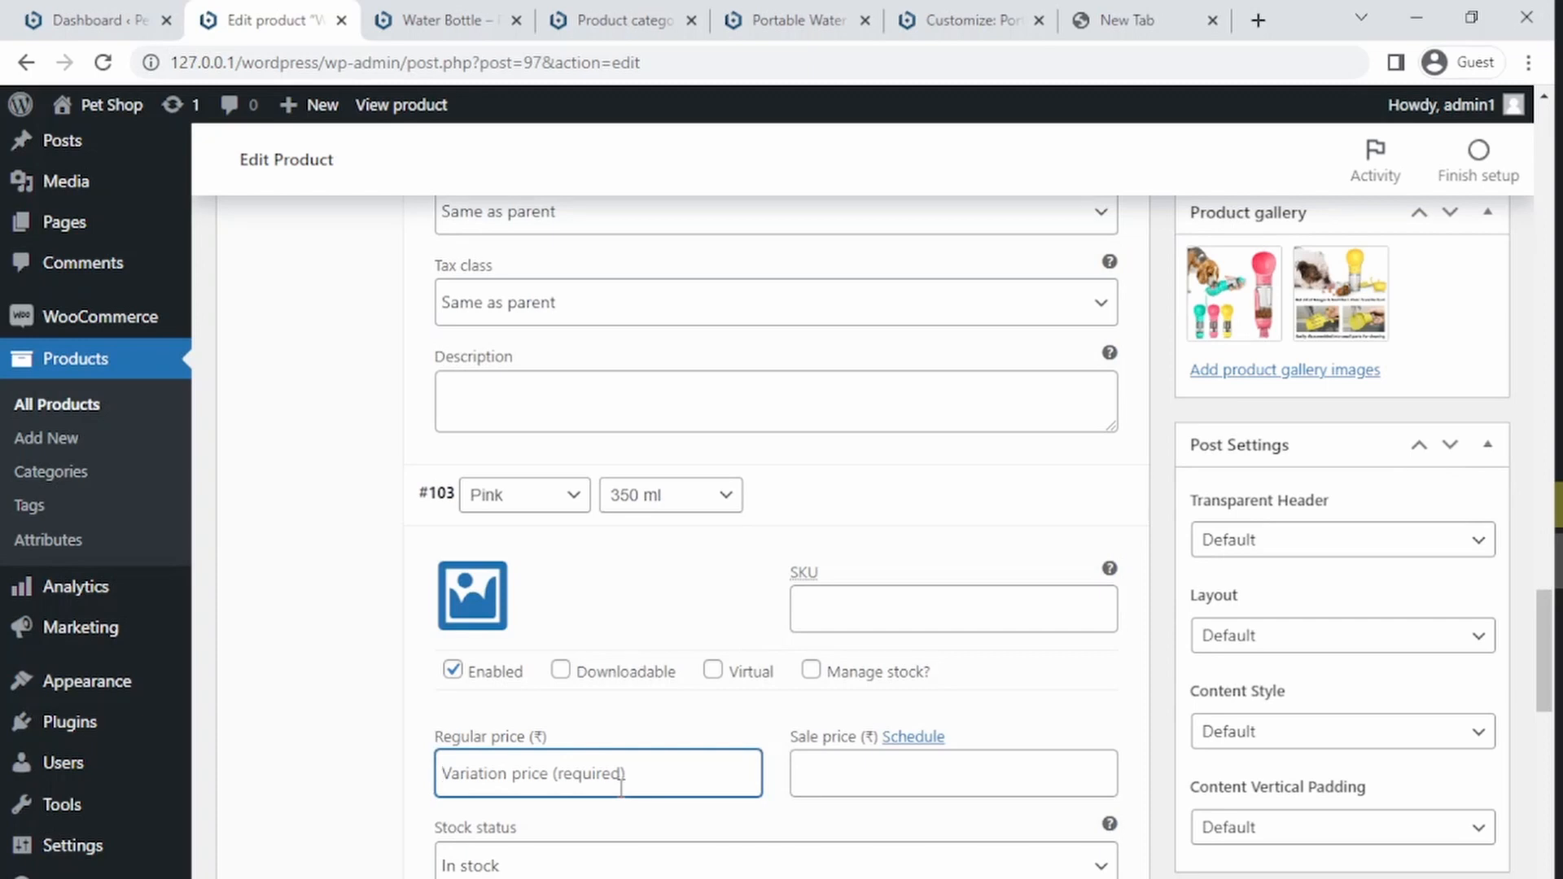
pyautogui.write('6')
pyautogui.press('Tab')
pyautogui.press('Tab')
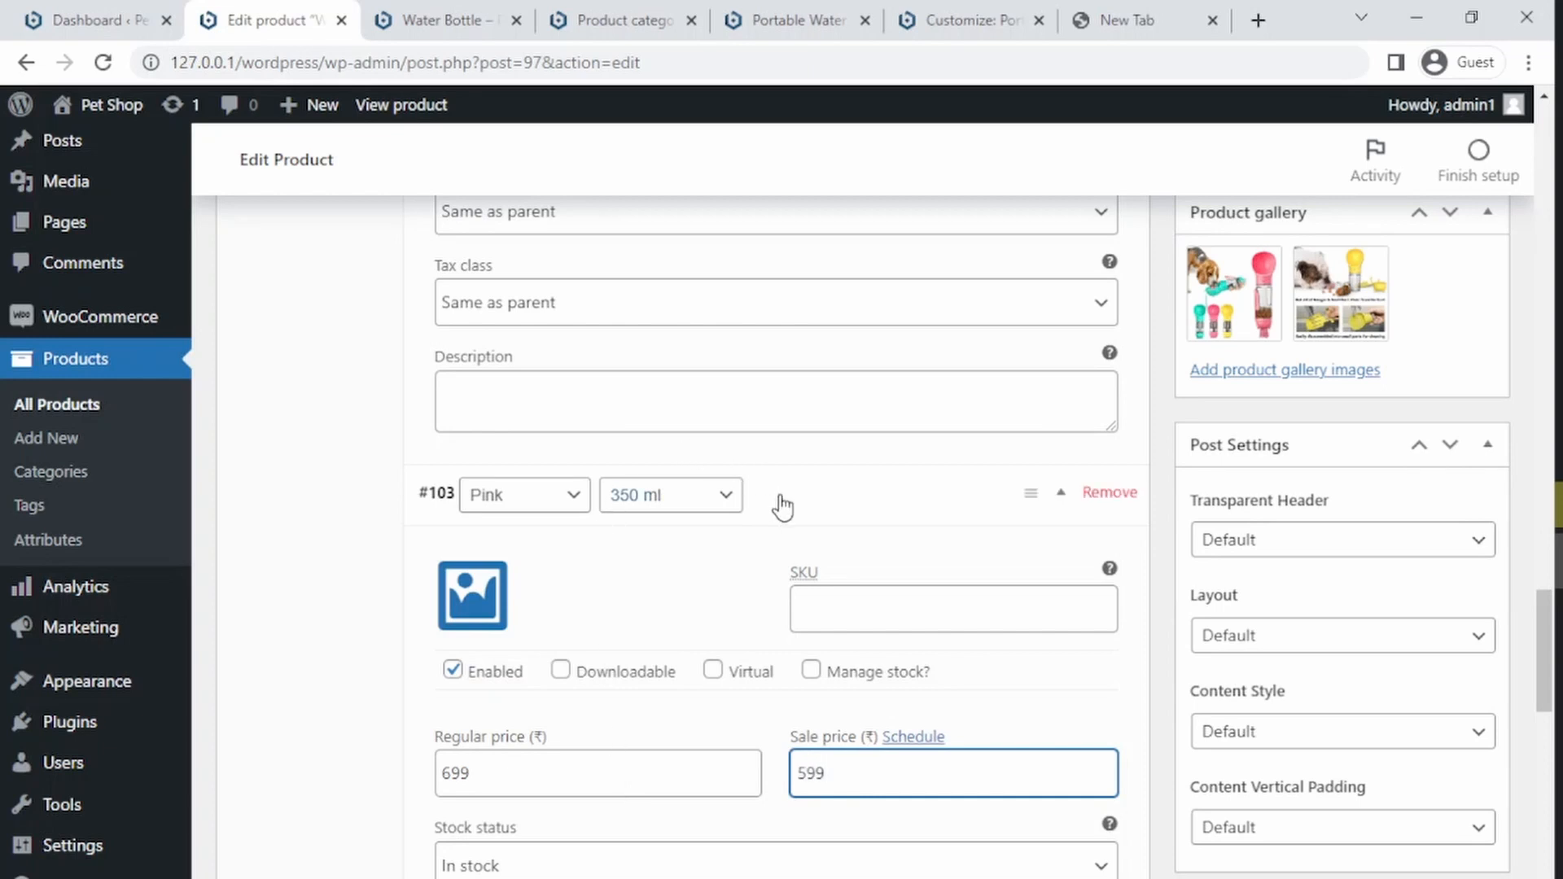
pyautogui.write('599')
# Step: Set the Pink 350 ml variation's image to Multi-dog-water-bottle.png
pyautogui.moveTo(1537, 633); pyautogui.dragTo(1537, 688)
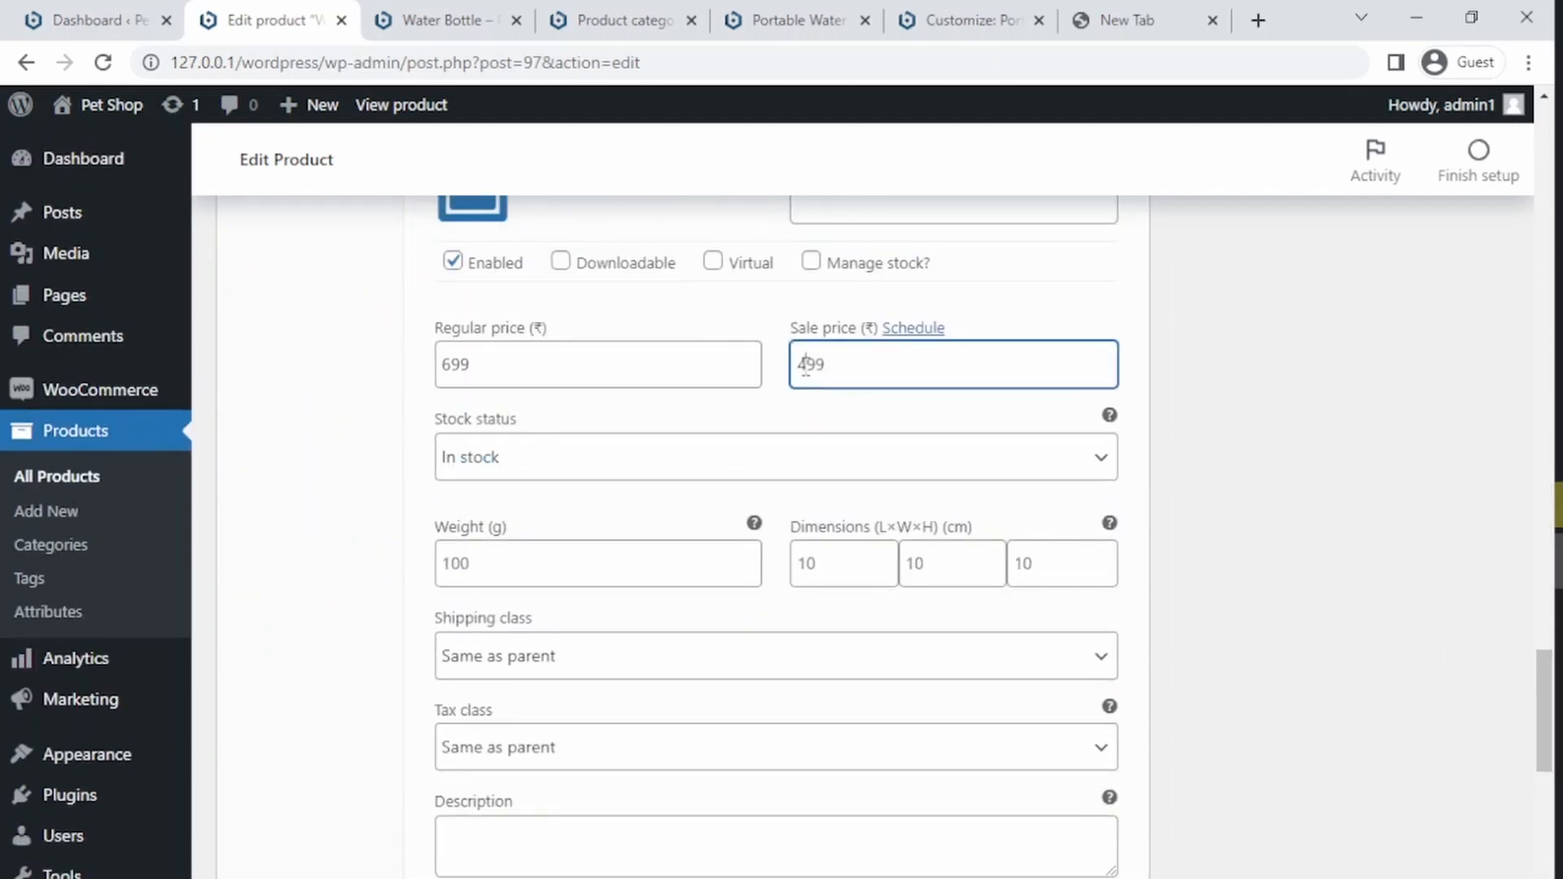
pyautogui.click(458, 215)
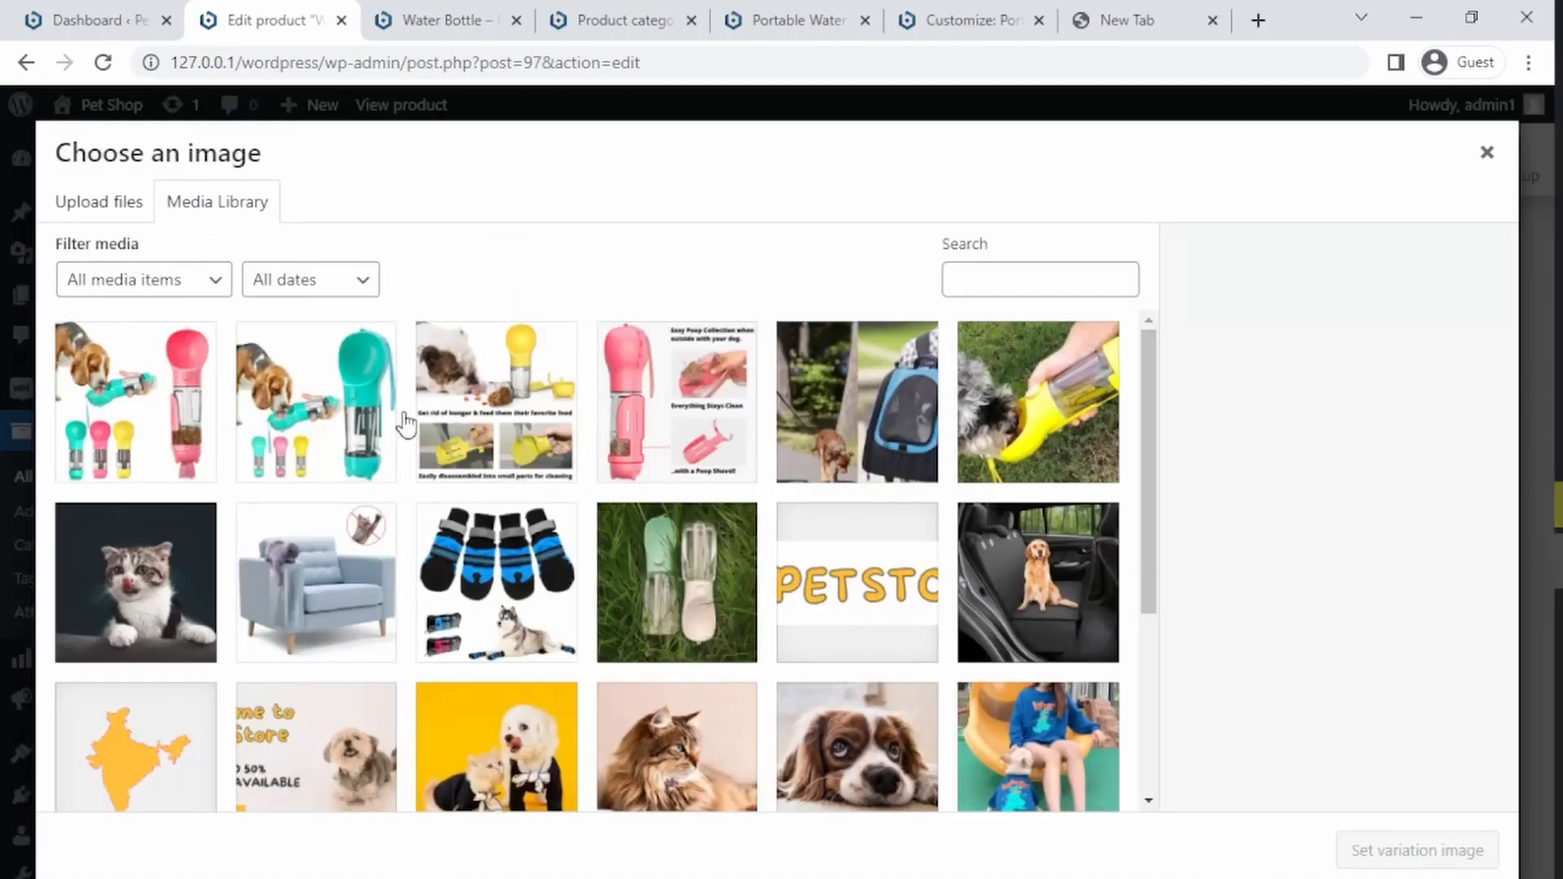
pyautogui.click(180, 411)
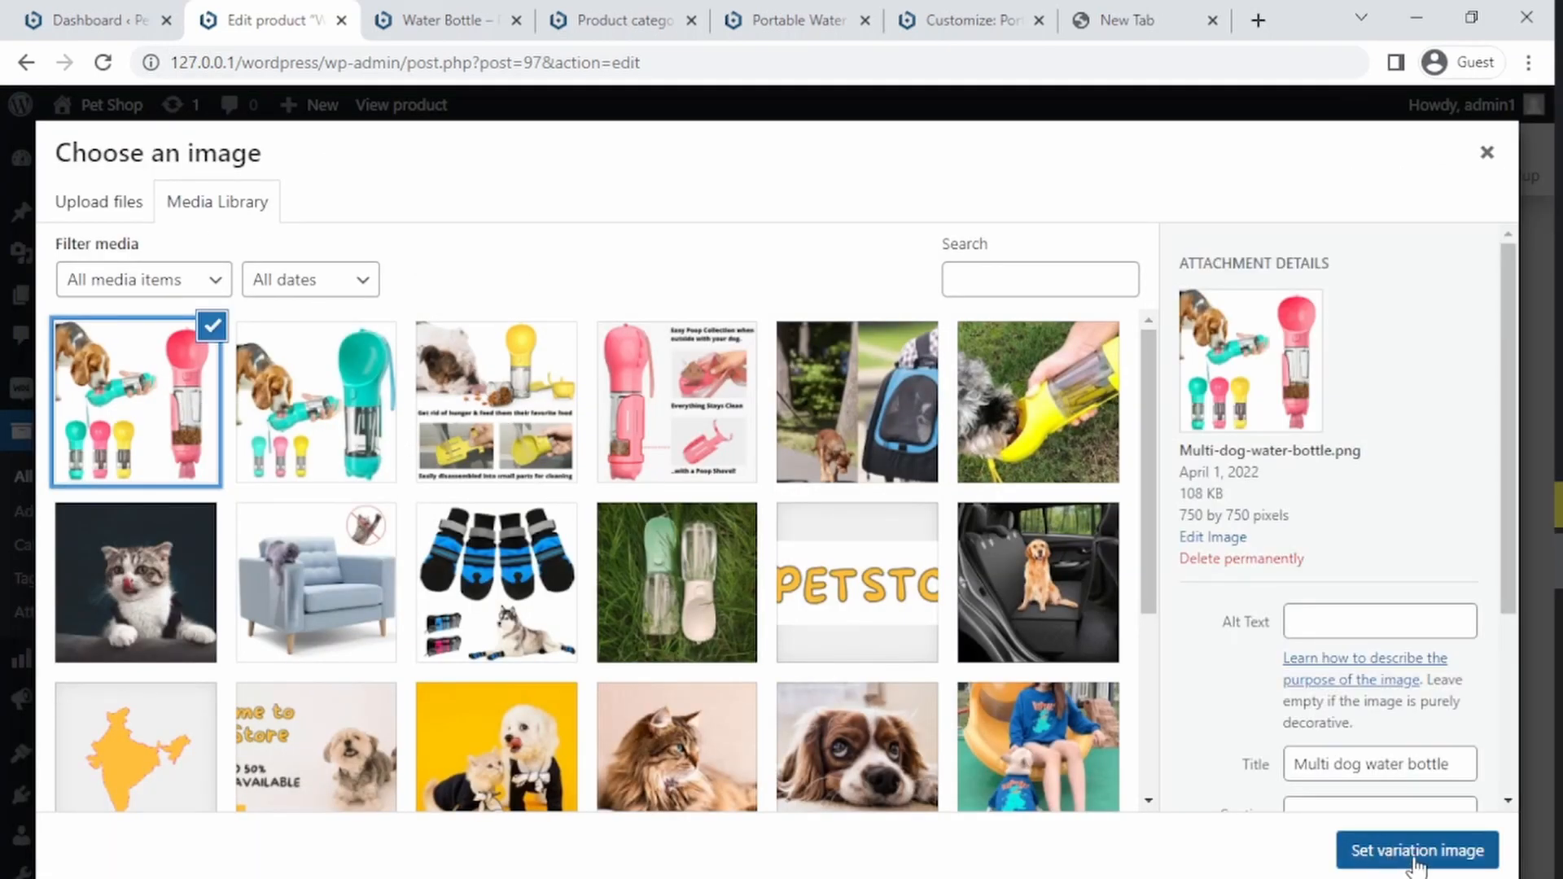
pyautogui.click(1380, 853)
# Step: Expand the Pink 500 ml variation, set its image to Multi-dog-water-bottle.png, regular price 999 and sale price 799
pyautogui.moveTo(1550, 680); pyautogui.dragTo(1536, 750)
pyautogui.click(928, 417)
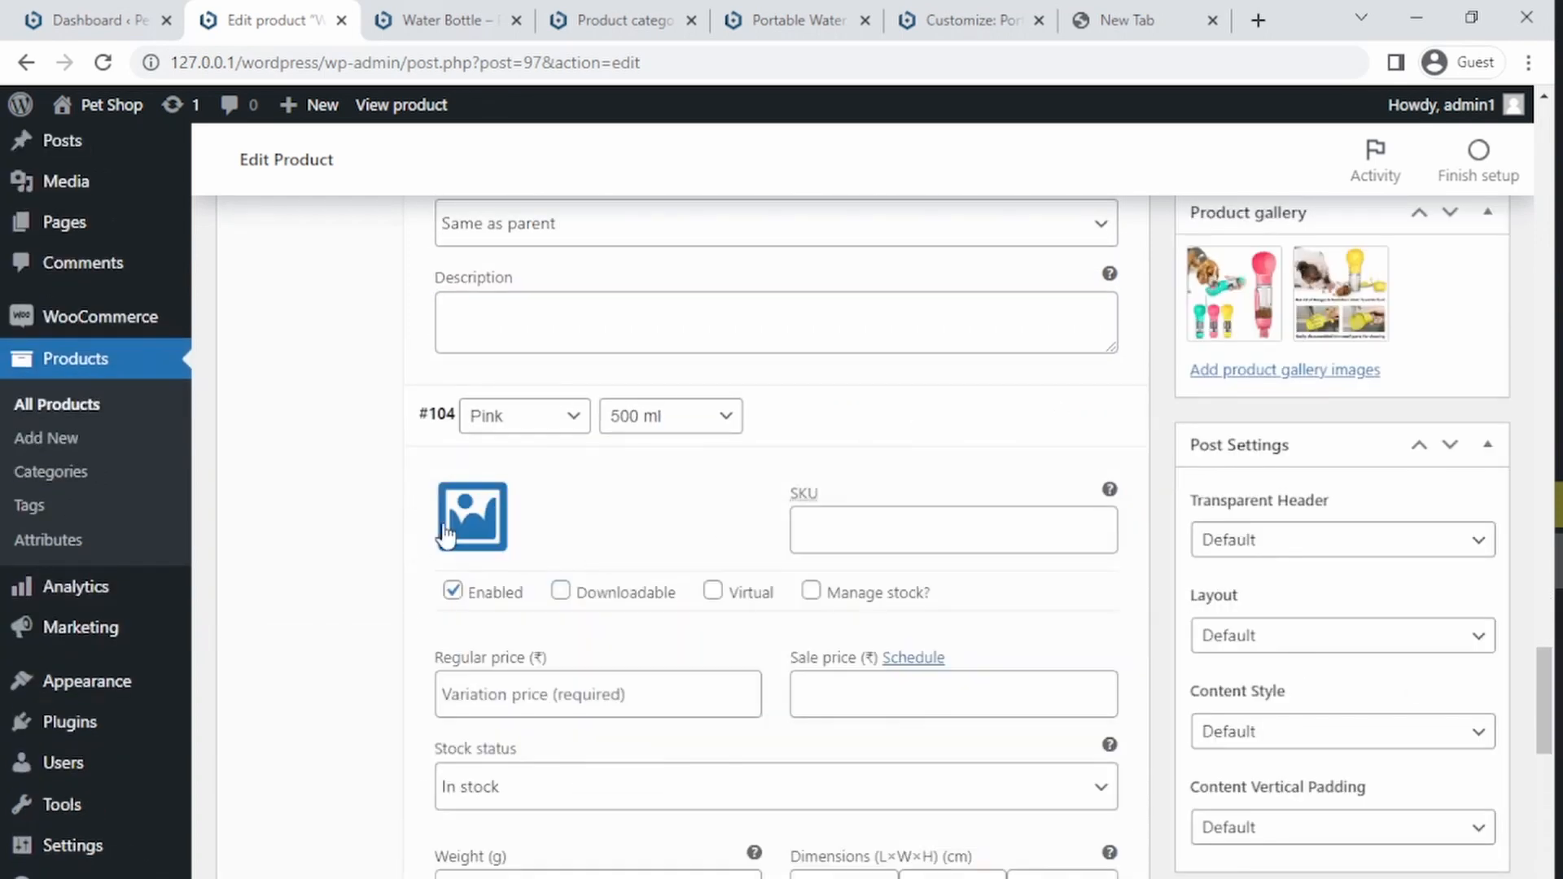
pyautogui.click(463, 500)
pyautogui.click(196, 407)
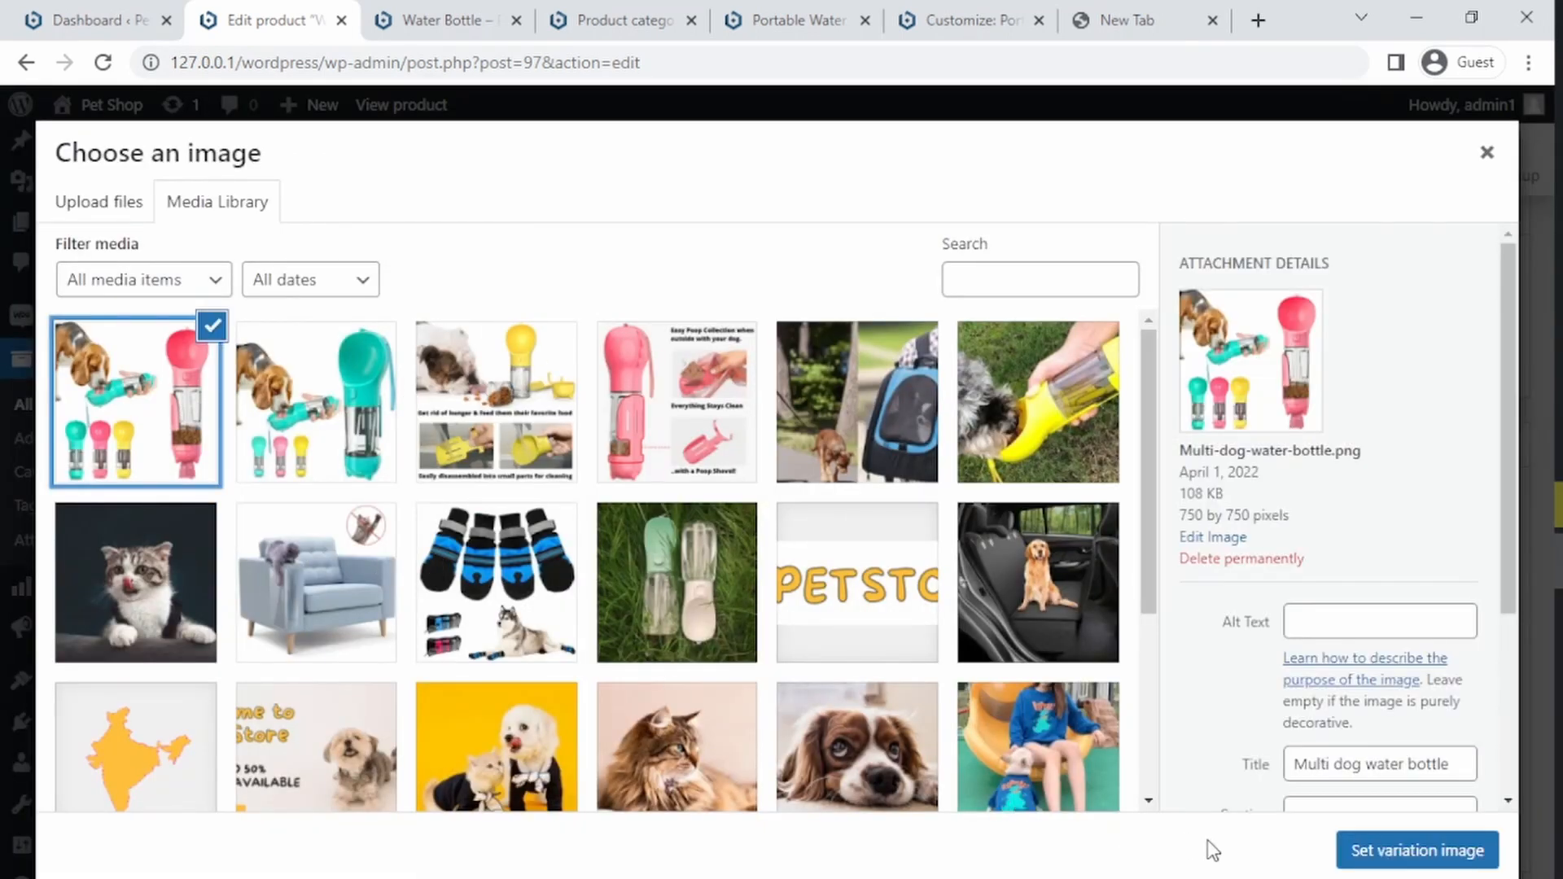
pyautogui.click(1355, 851)
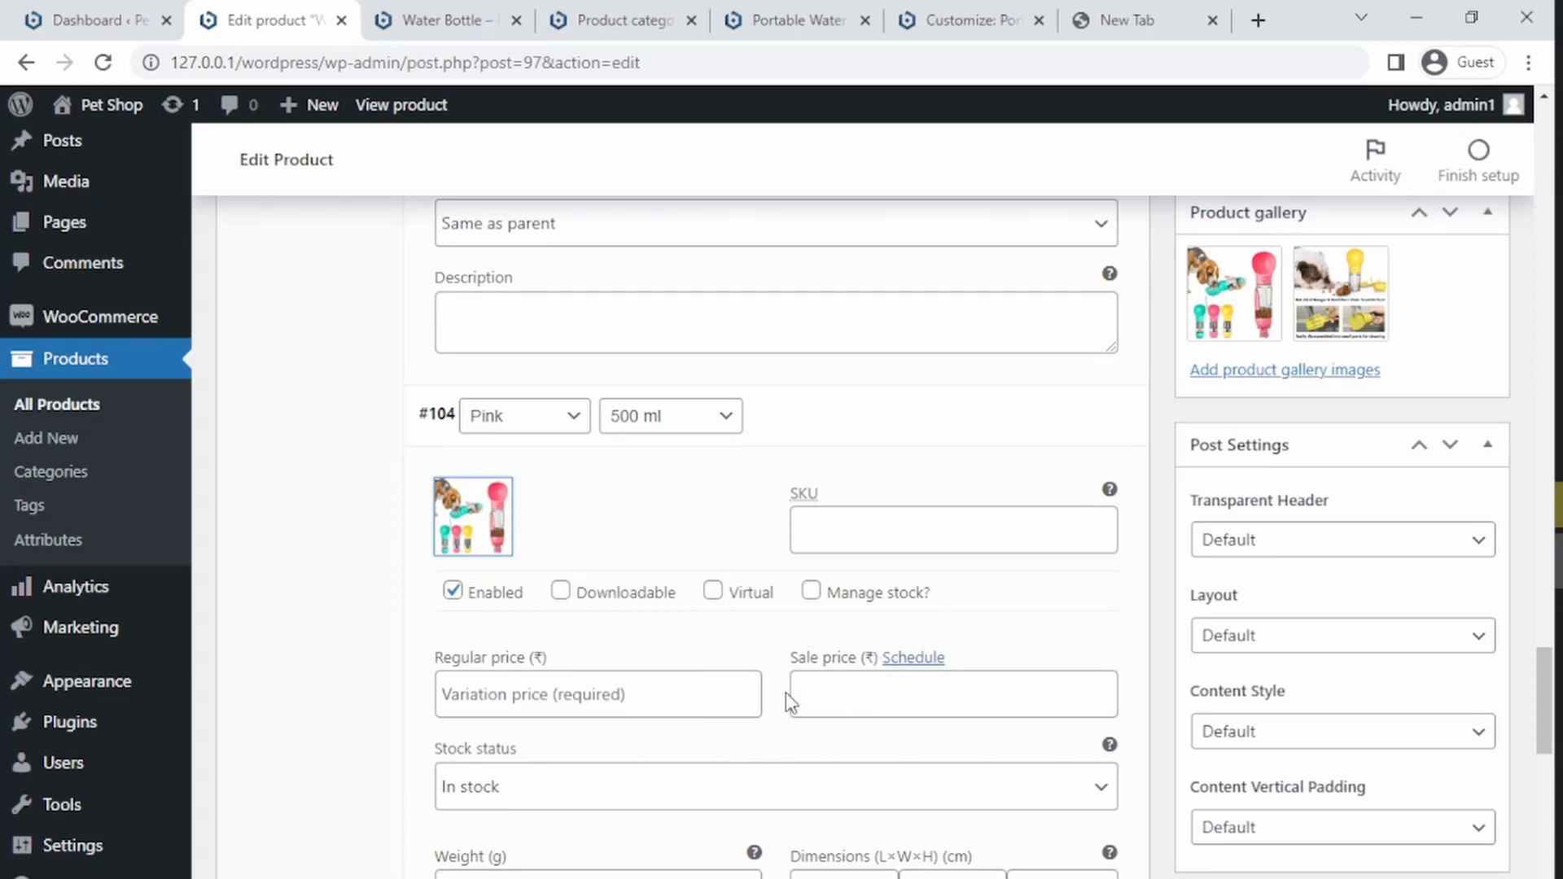
pyautogui.click(582, 692)
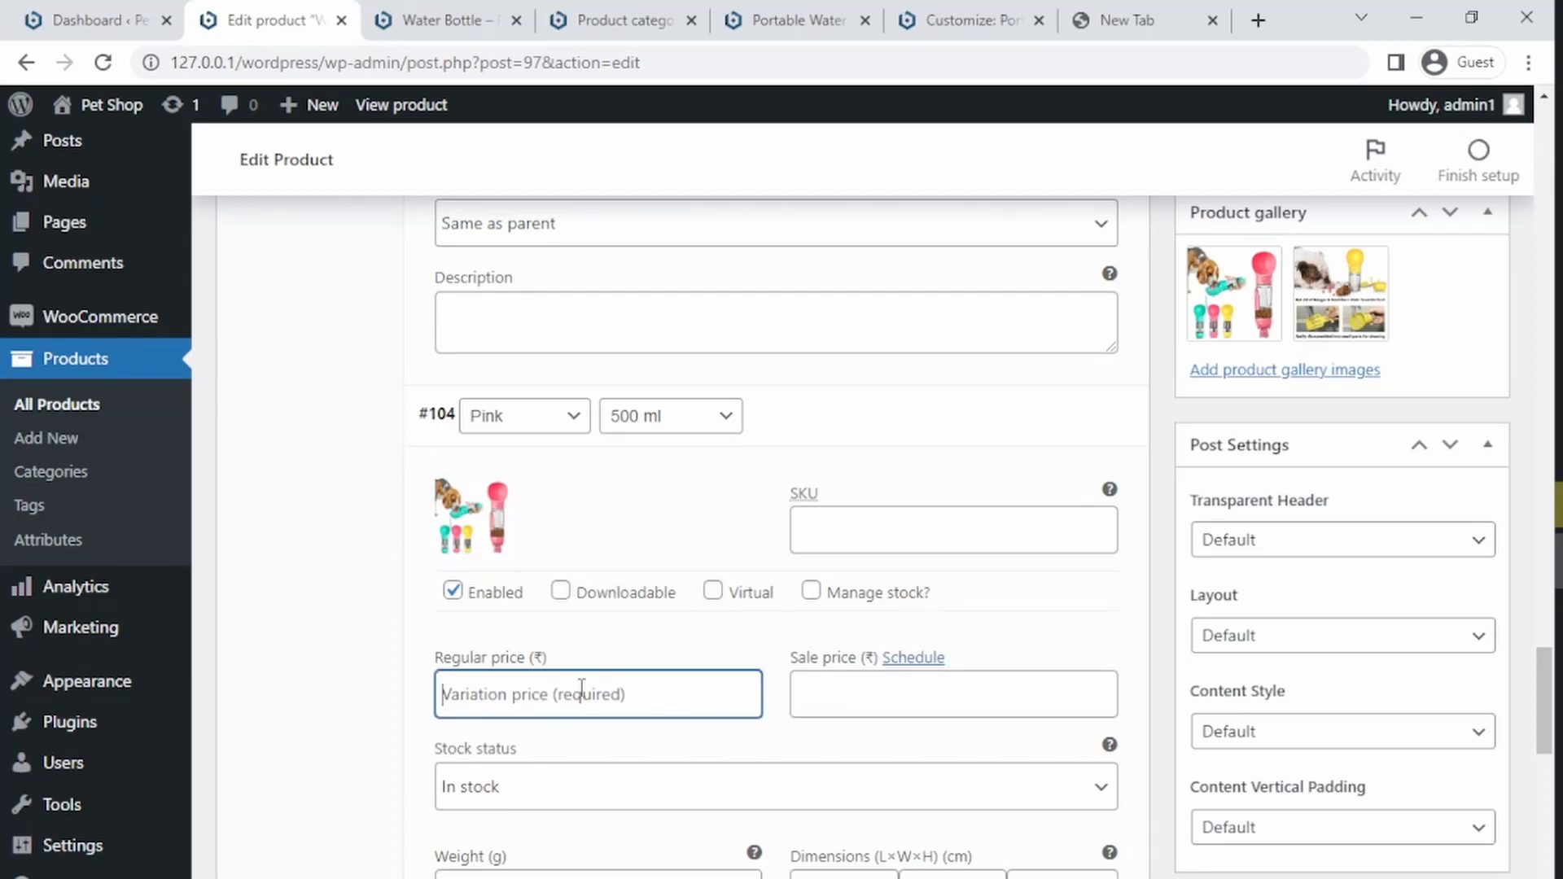
pyautogui.write('999')
pyautogui.press('Tab')
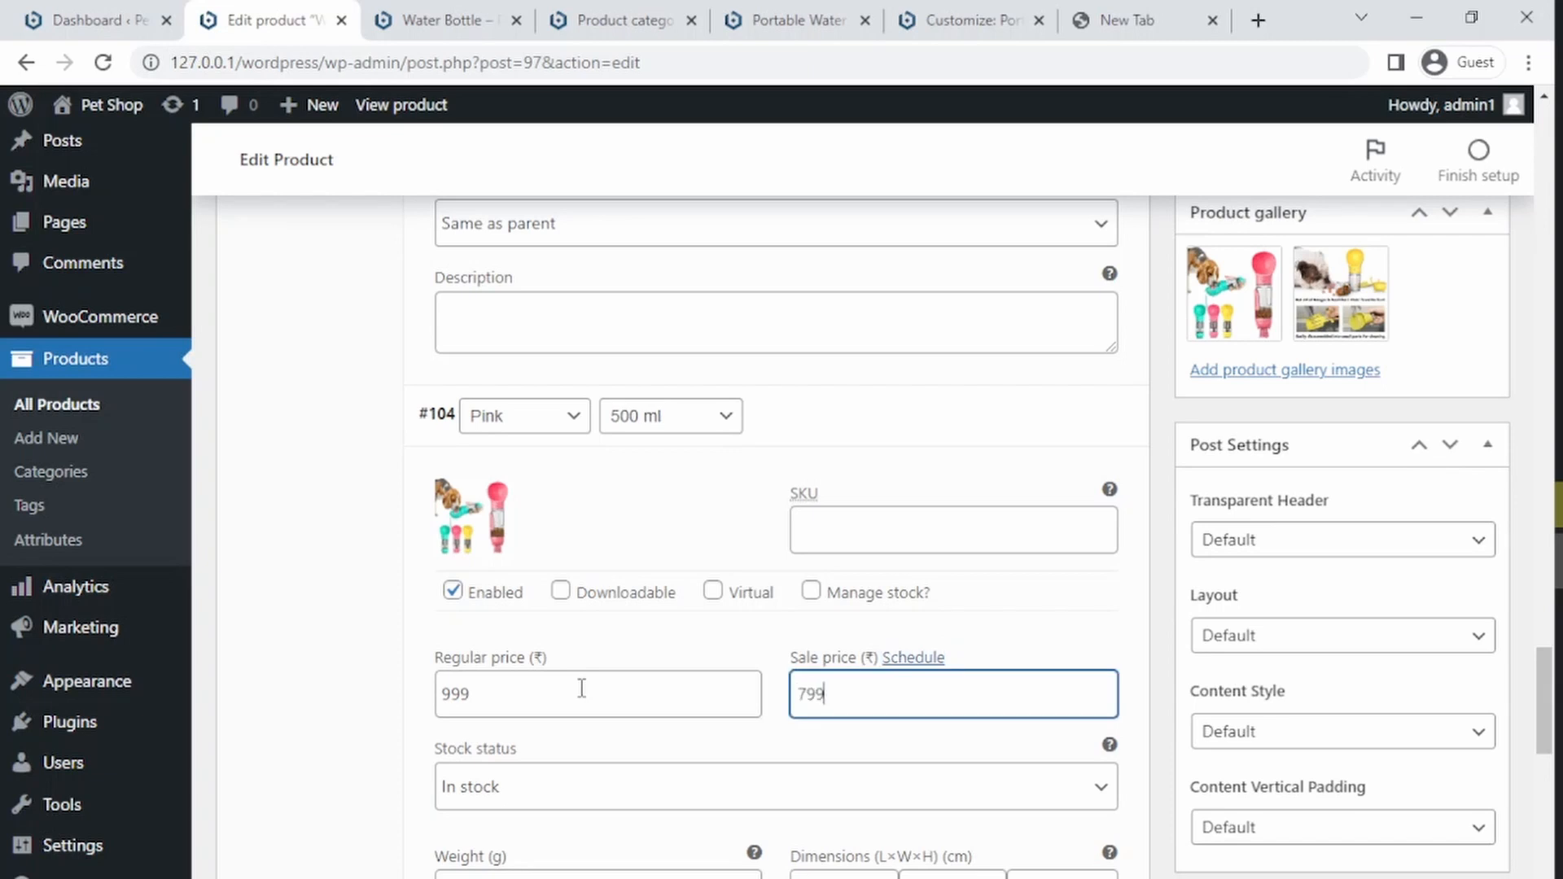
# Step: Expand the Yellow 350 ml variation, set its image to Easy-to-clean-dog-bottle.png and its regular price to 699
pyautogui.moveTo(1542, 711); pyautogui.dragTo(1527, 814)
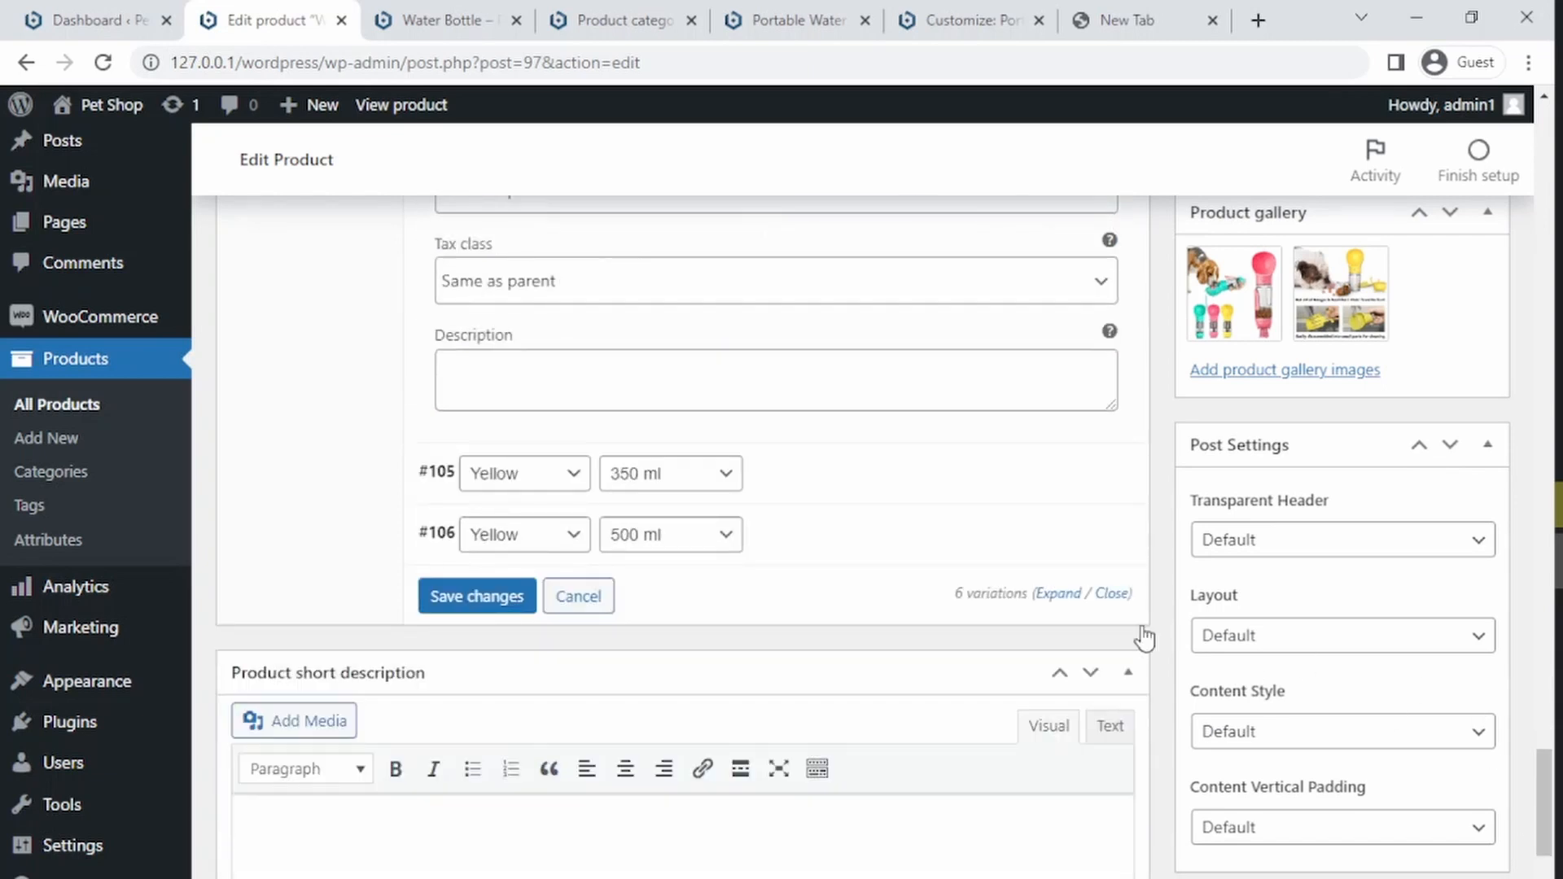
pyautogui.click(866, 479)
pyautogui.click(470, 574)
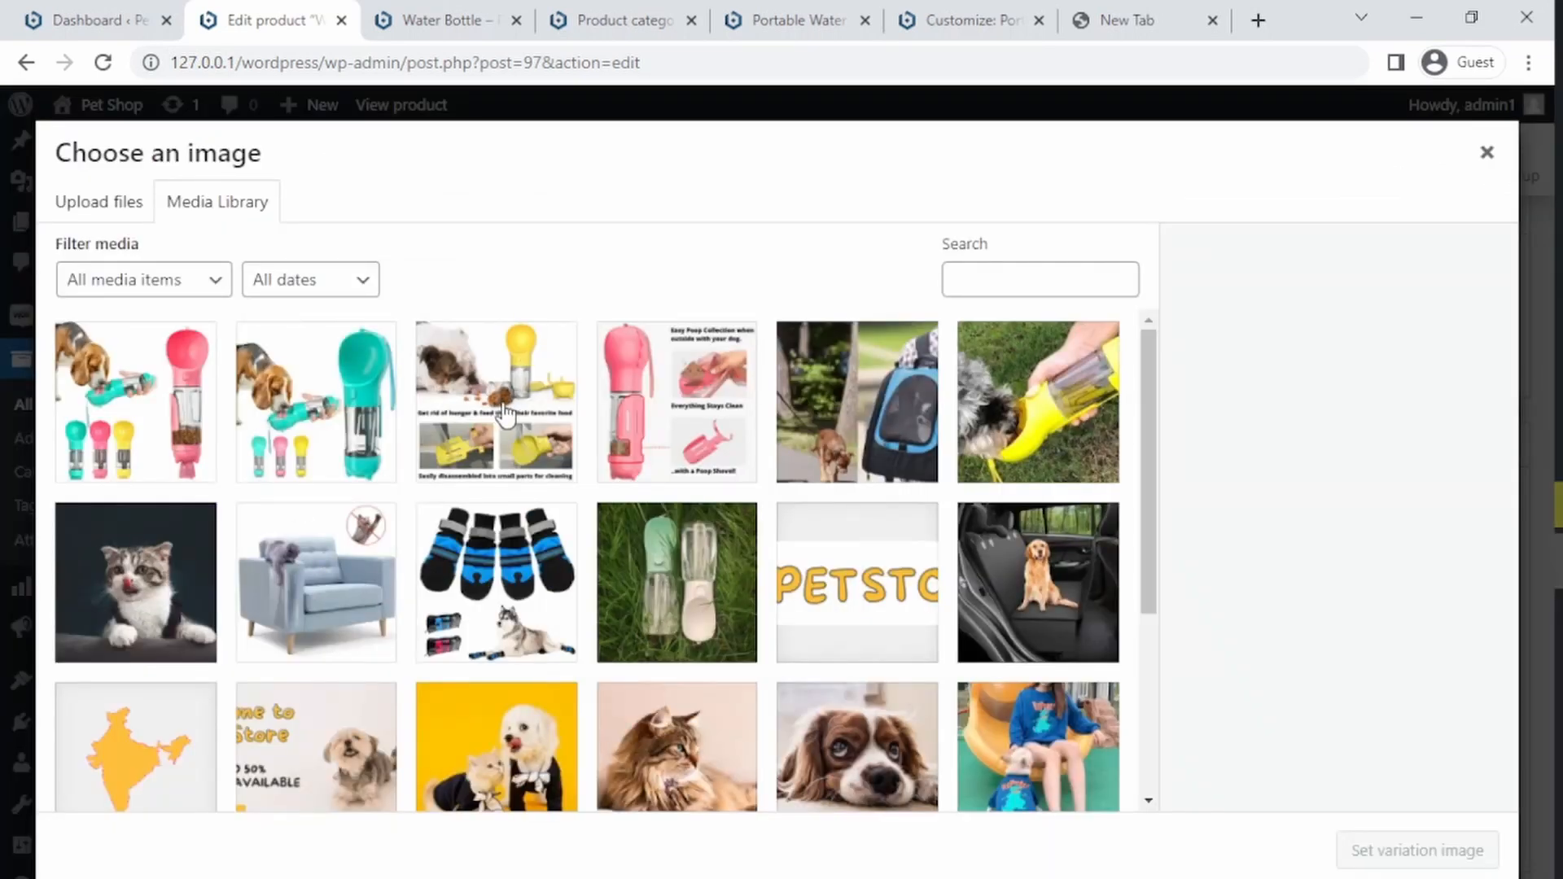
pyautogui.click(479, 424)
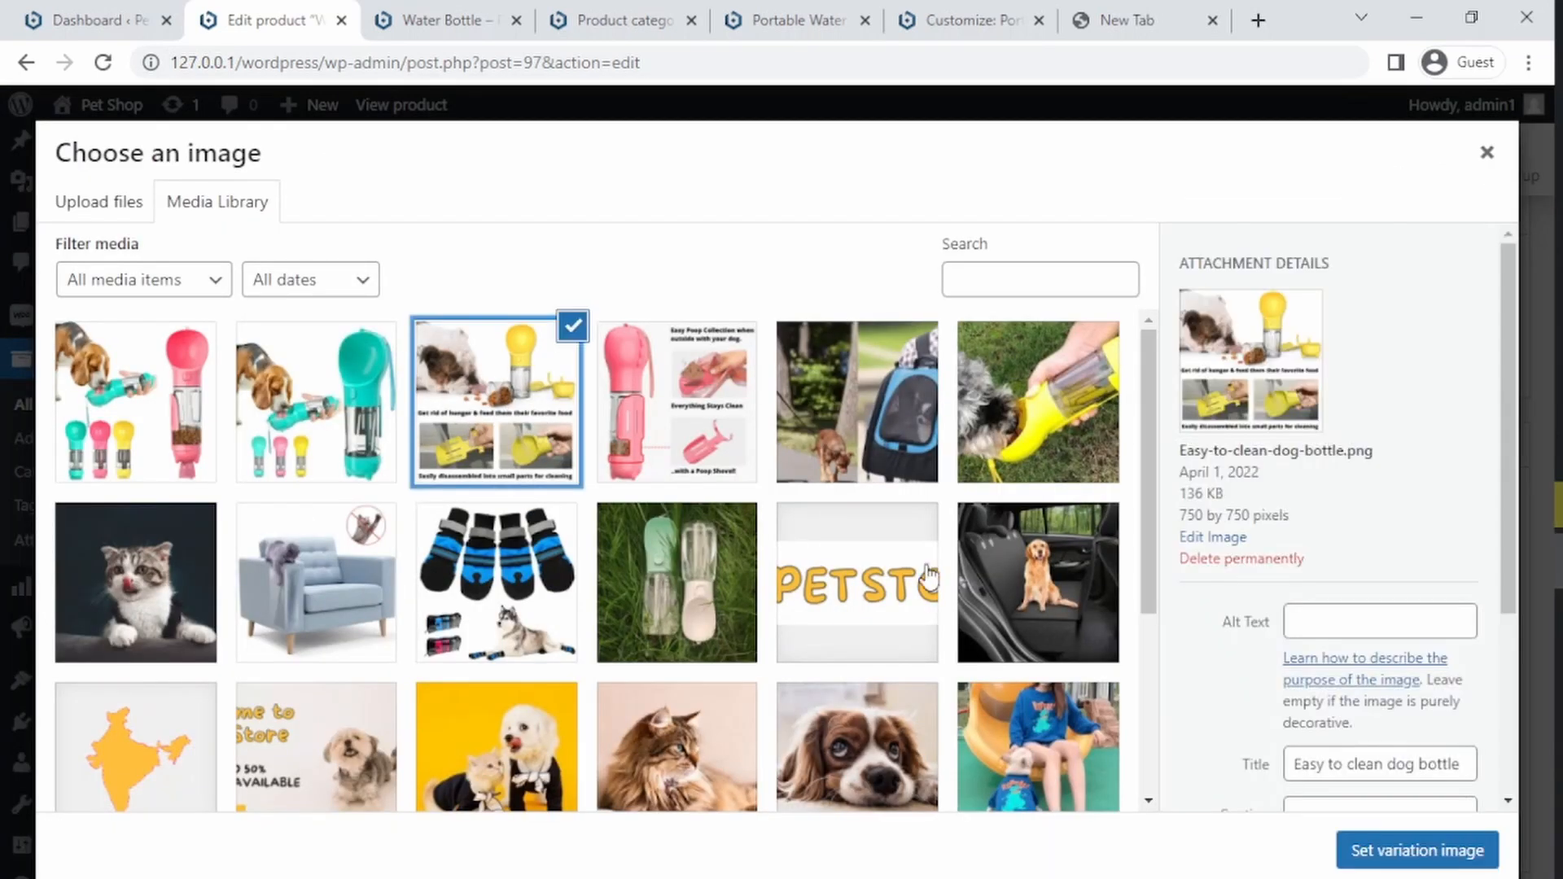
pyautogui.click(1379, 849)
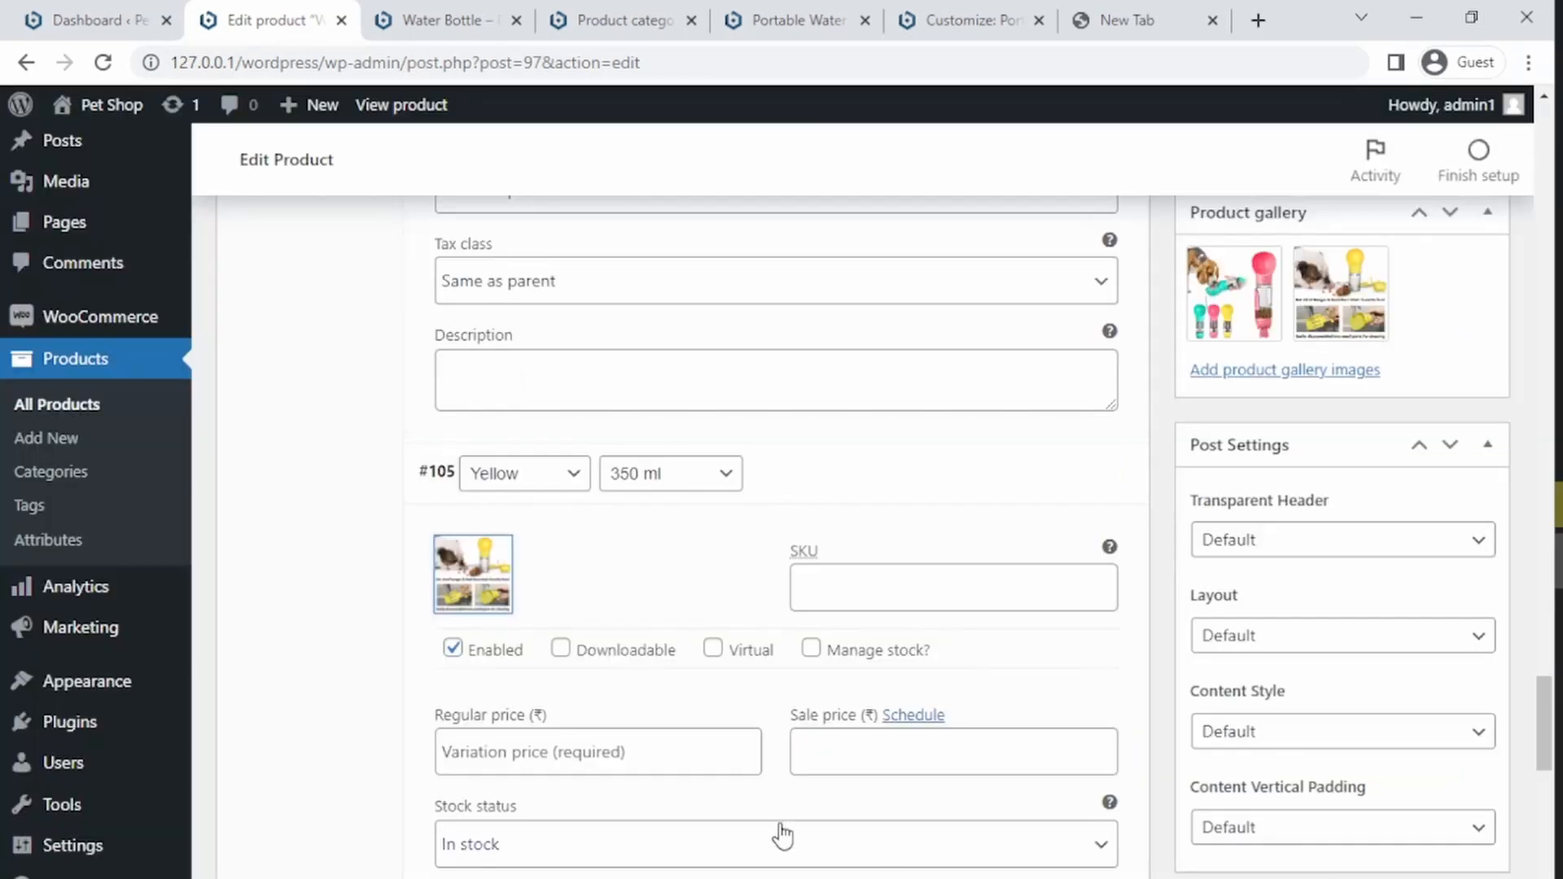
pyautogui.click(643, 753)
pyautogui.write('6')
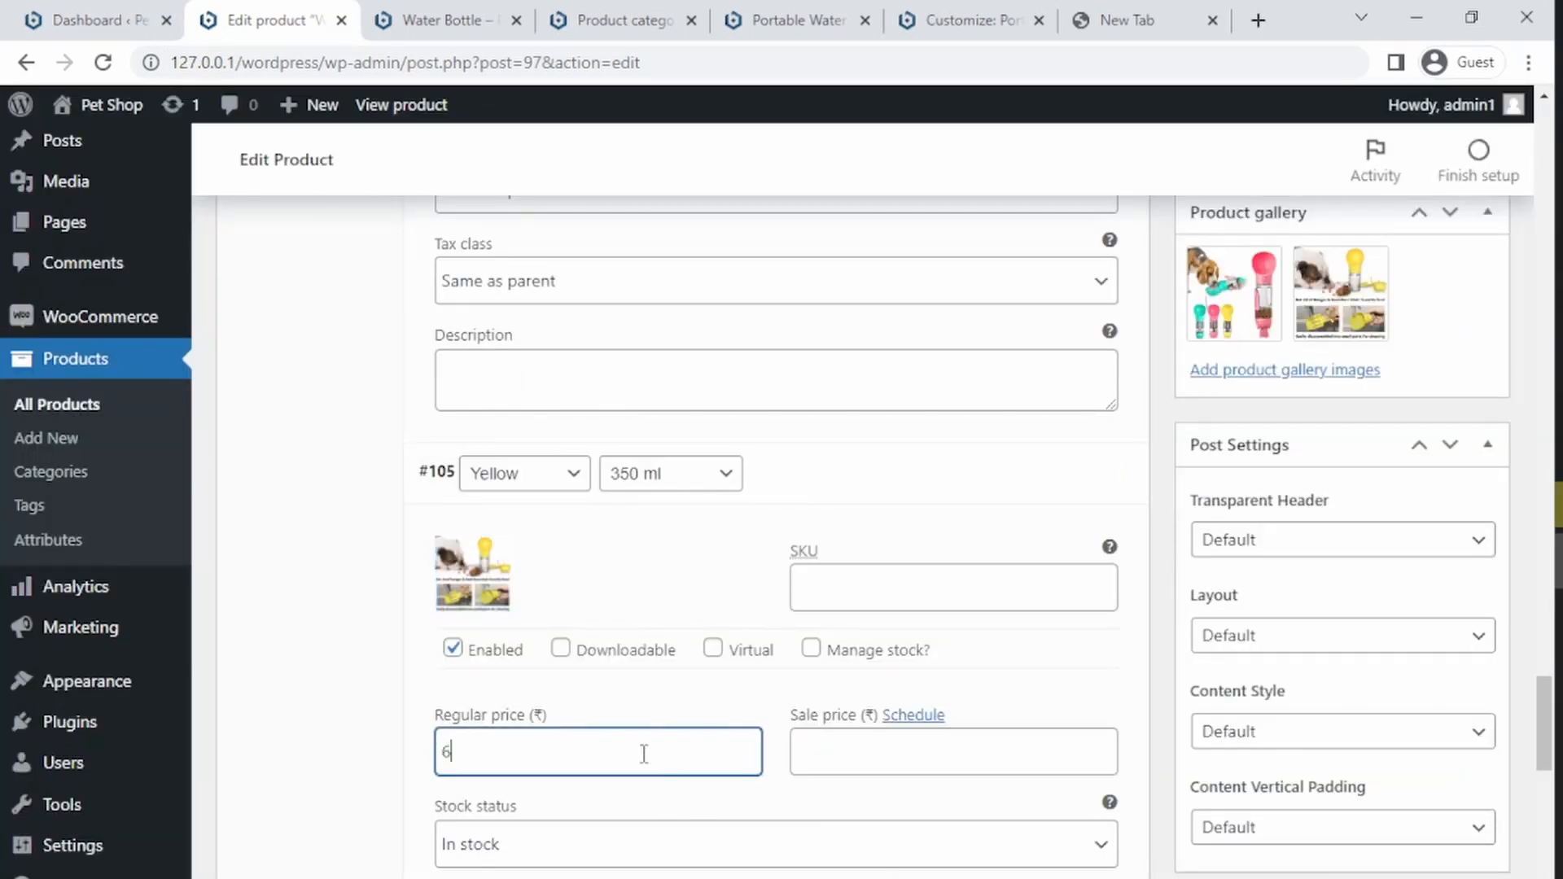
pyautogui.write('99')
pyautogui.press('Tab')
pyautogui.press('Tab')
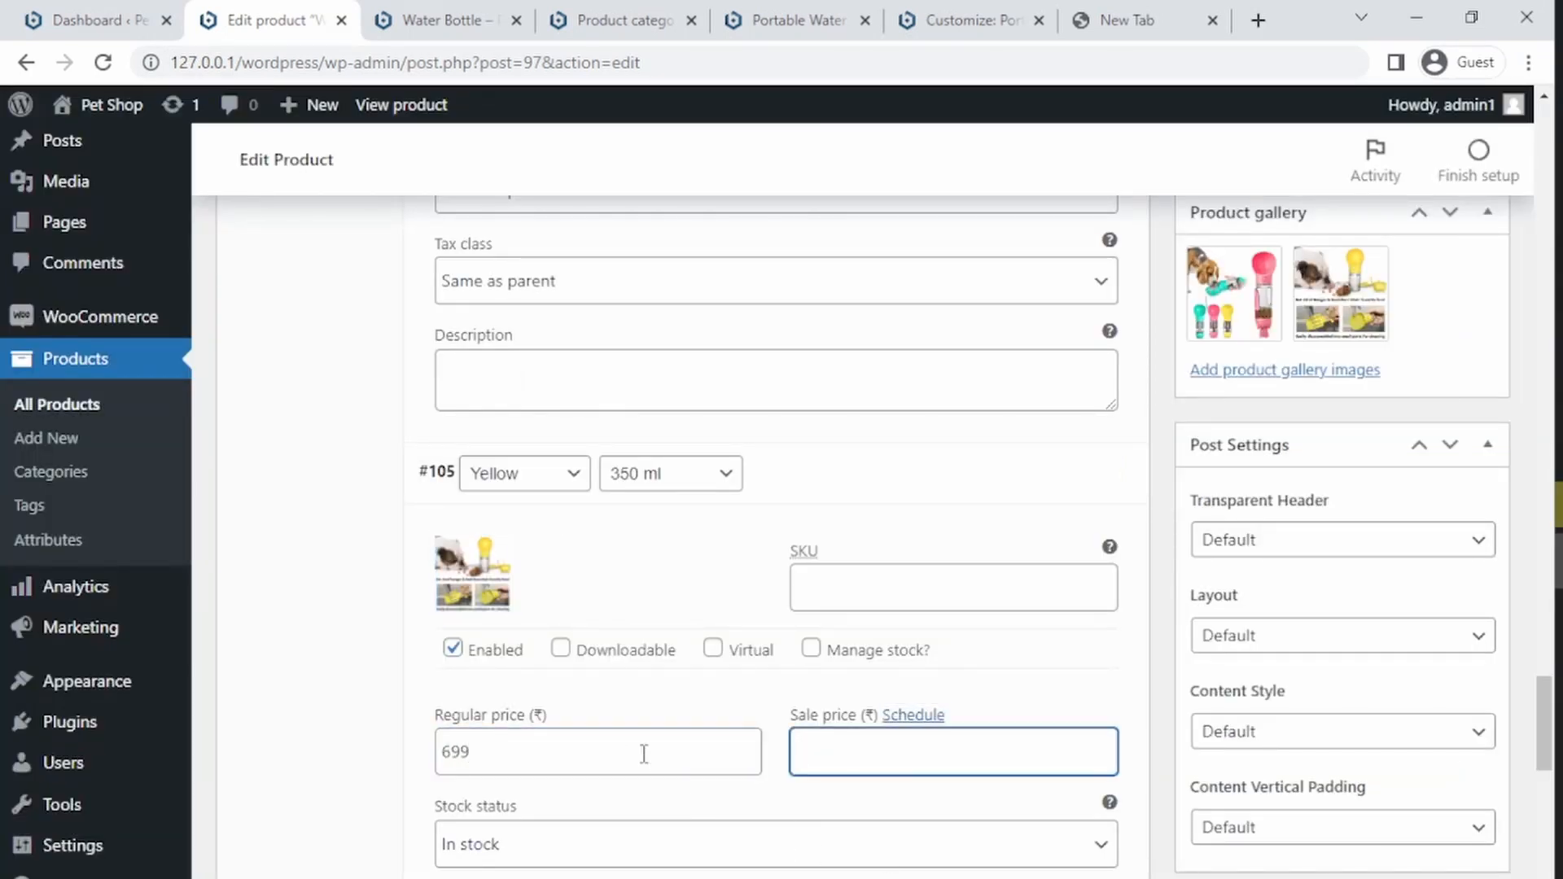
# Step: Expand the Yellow 500 ml variation and set its image to Easy-to-clean-dog-bottle.png
pyautogui.moveTo(1547, 695); pyautogui.dragTo(1531, 793)
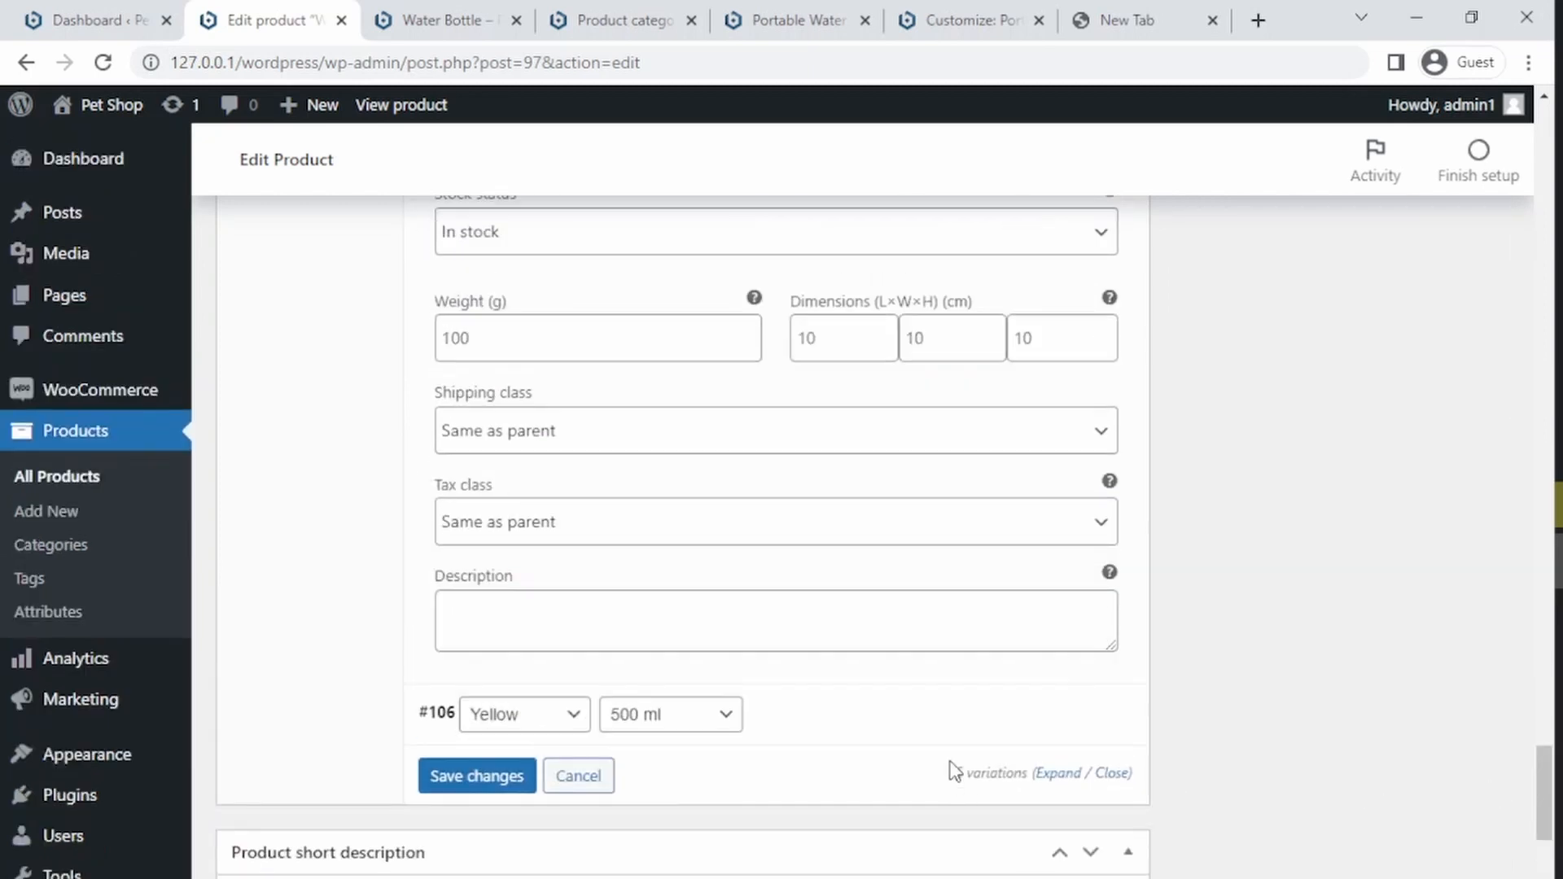
pyautogui.click(942, 730)
pyautogui.moveTo(1540, 724); pyautogui.dragTo(1530, 773)
pyautogui.click(485, 435)
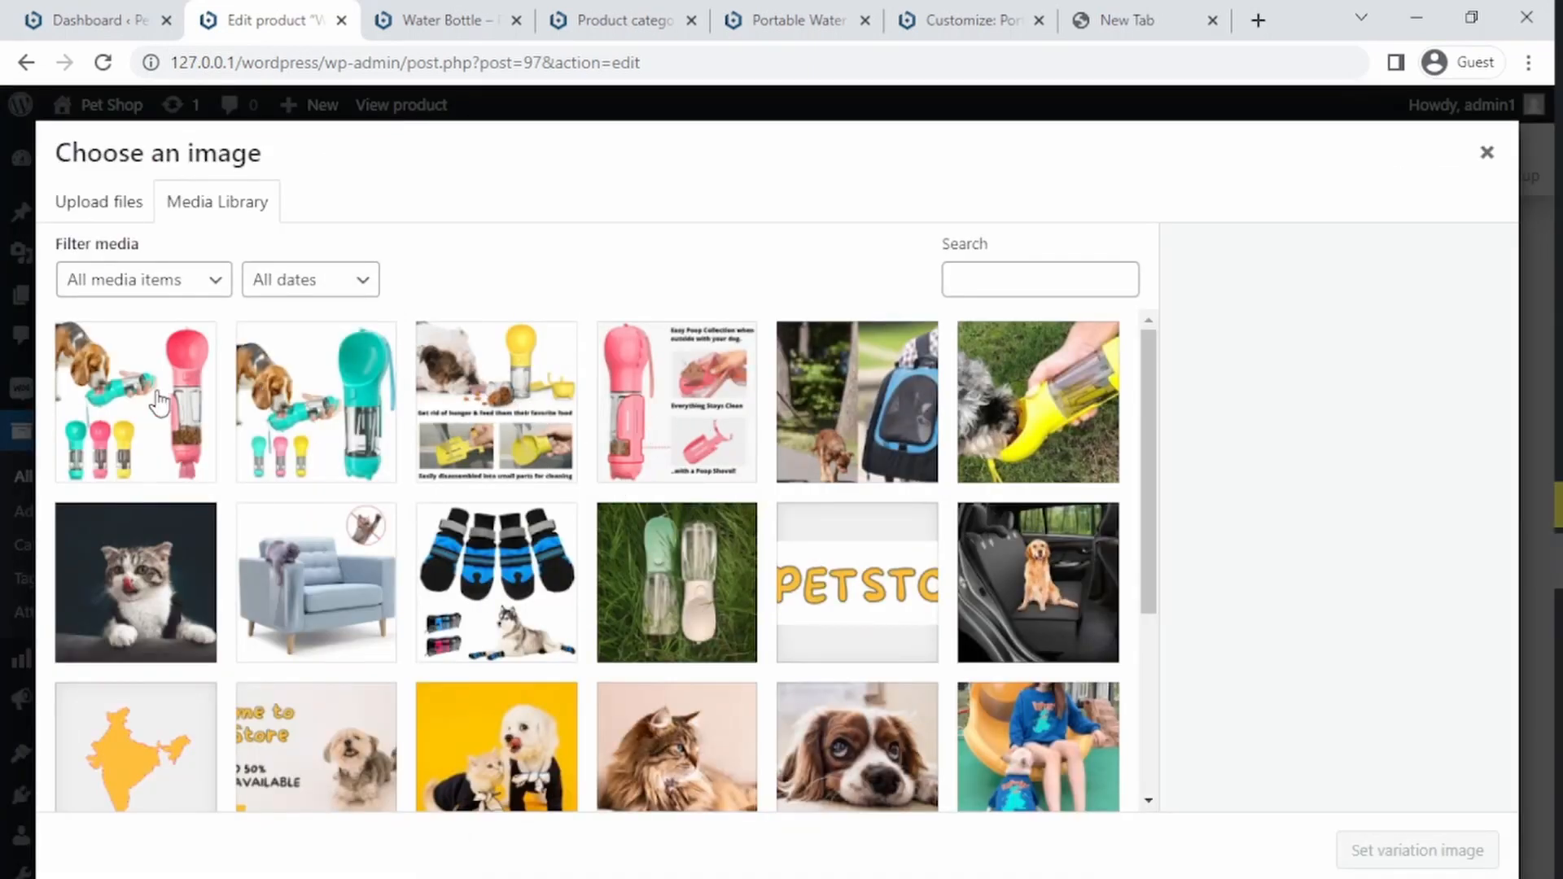
pyautogui.click(478, 407)
pyautogui.click(1353, 847)
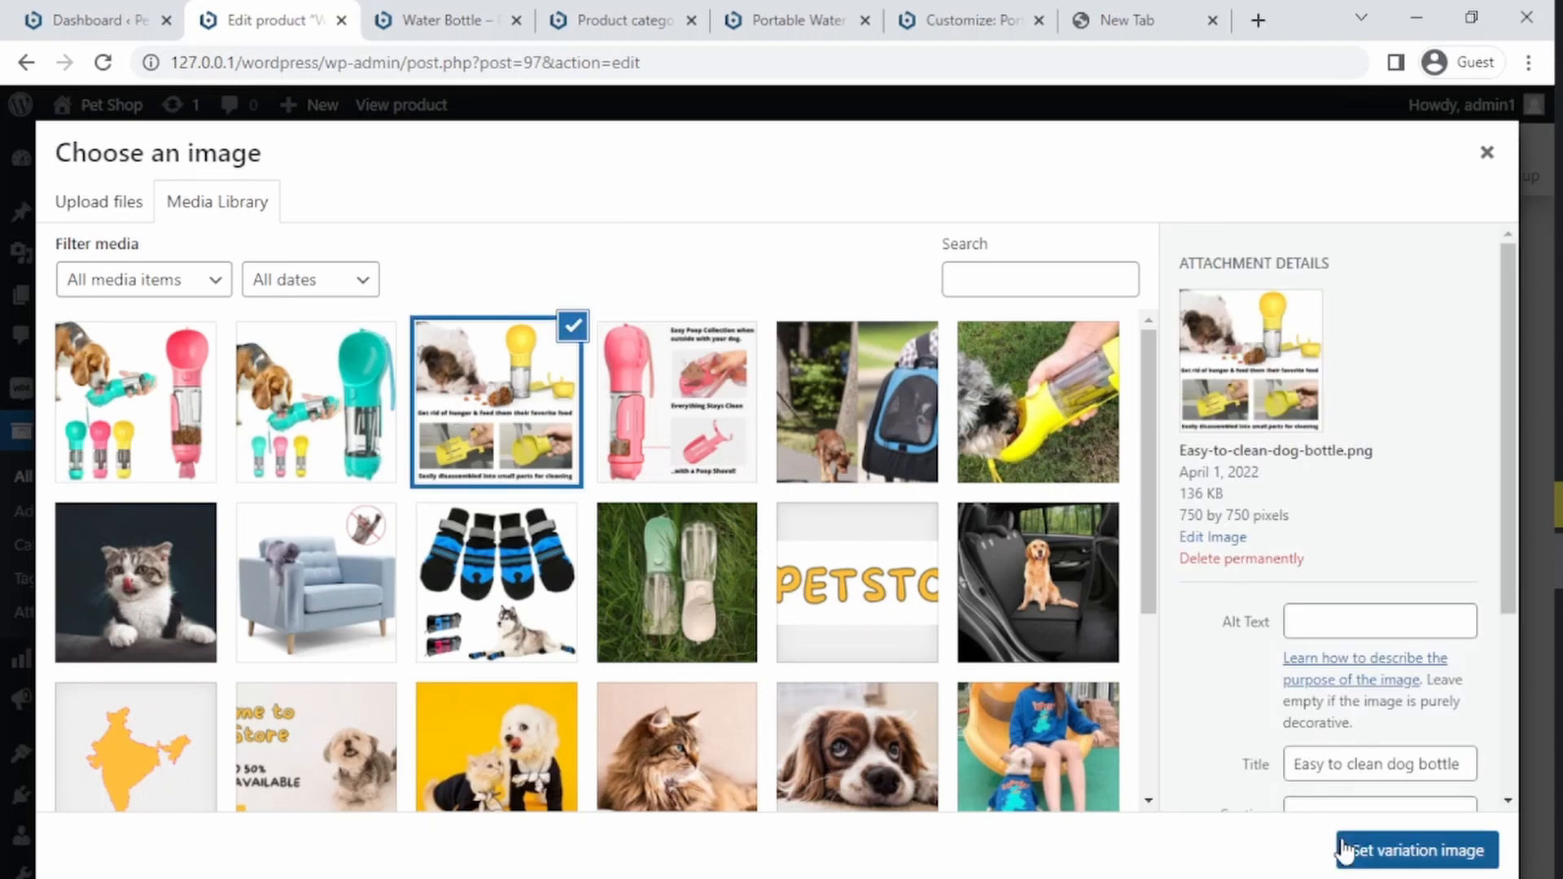
# Step: Set the Yellow 500 ml variation's regular price to 999 and sale price to 799
pyautogui.click(568, 602)
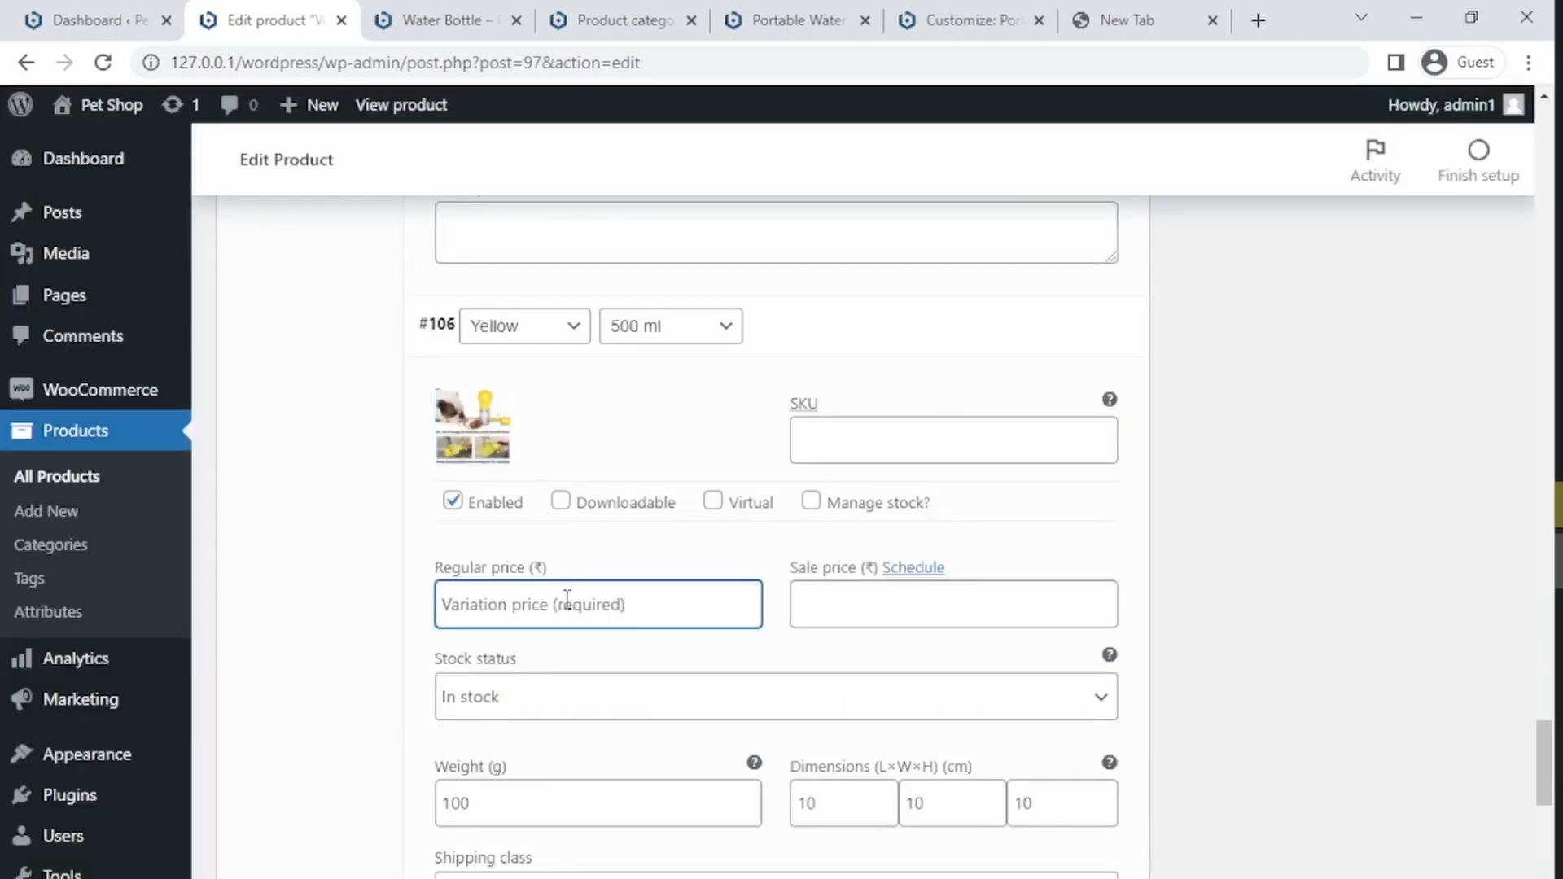
pyautogui.write('999')
pyautogui.press('Tab')
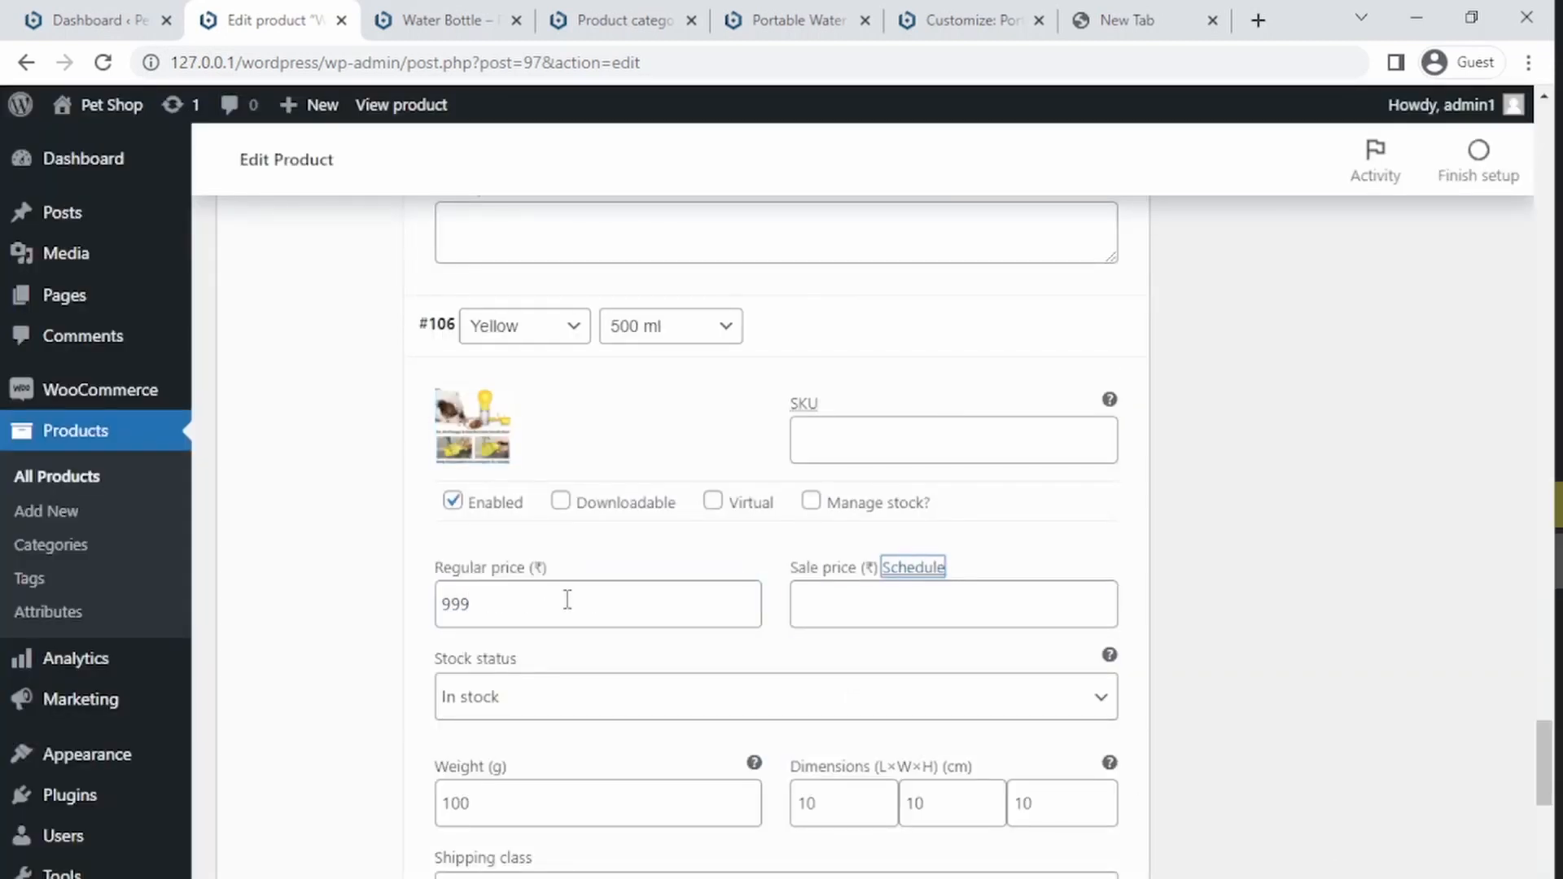
pyautogui.press('Tab')
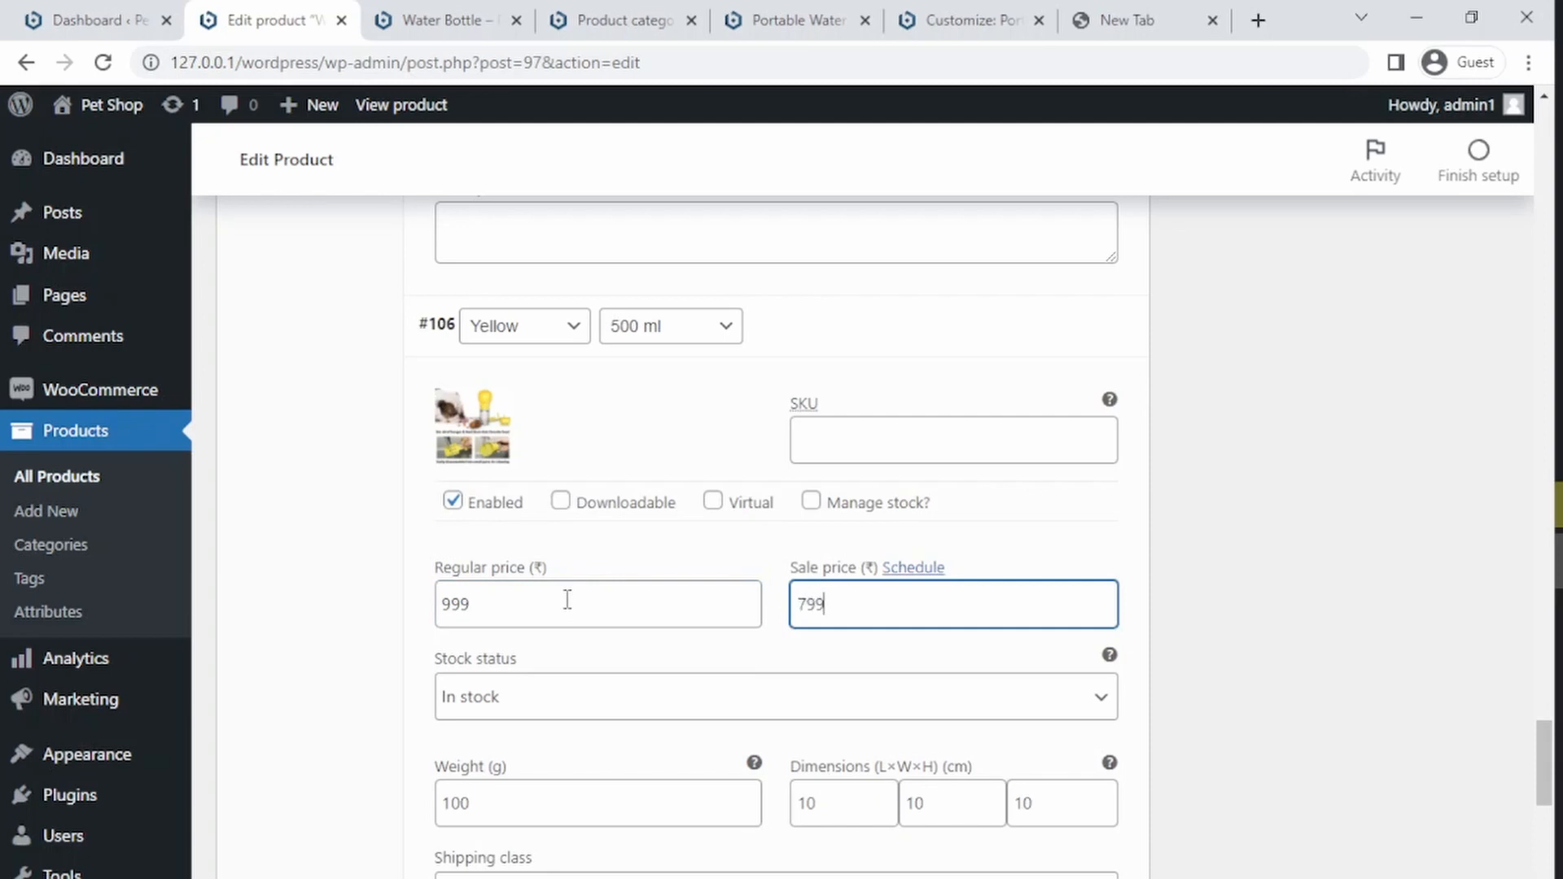
pyautogui.moveTo(1545, 740); pyautogui.dragTo(1535, 833)
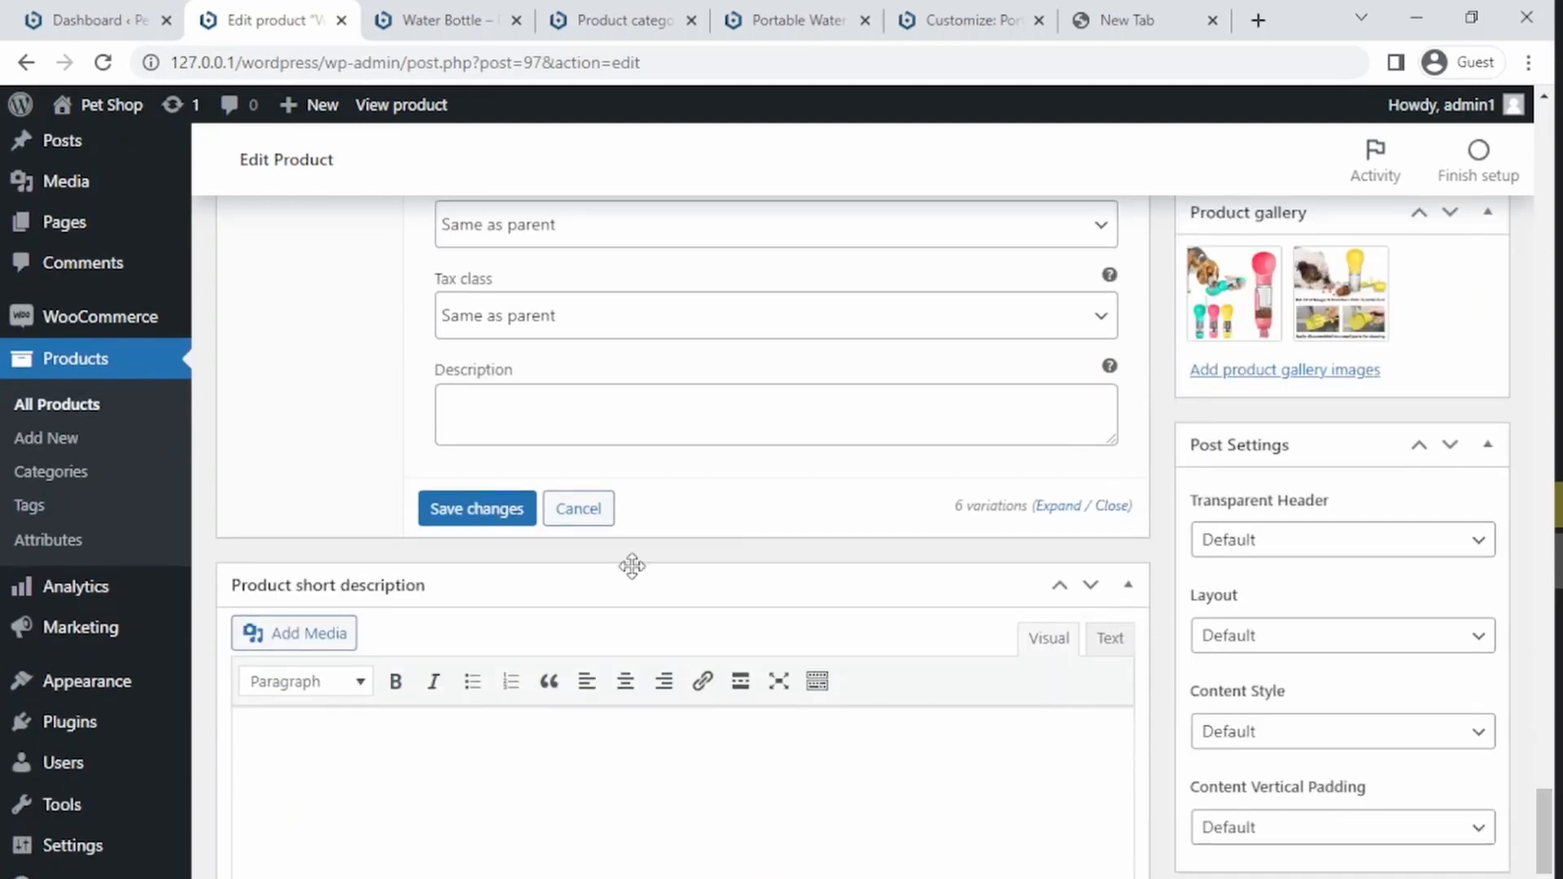
# Step: Save the changes made to the product variations
pyautogui.click(469, 495)
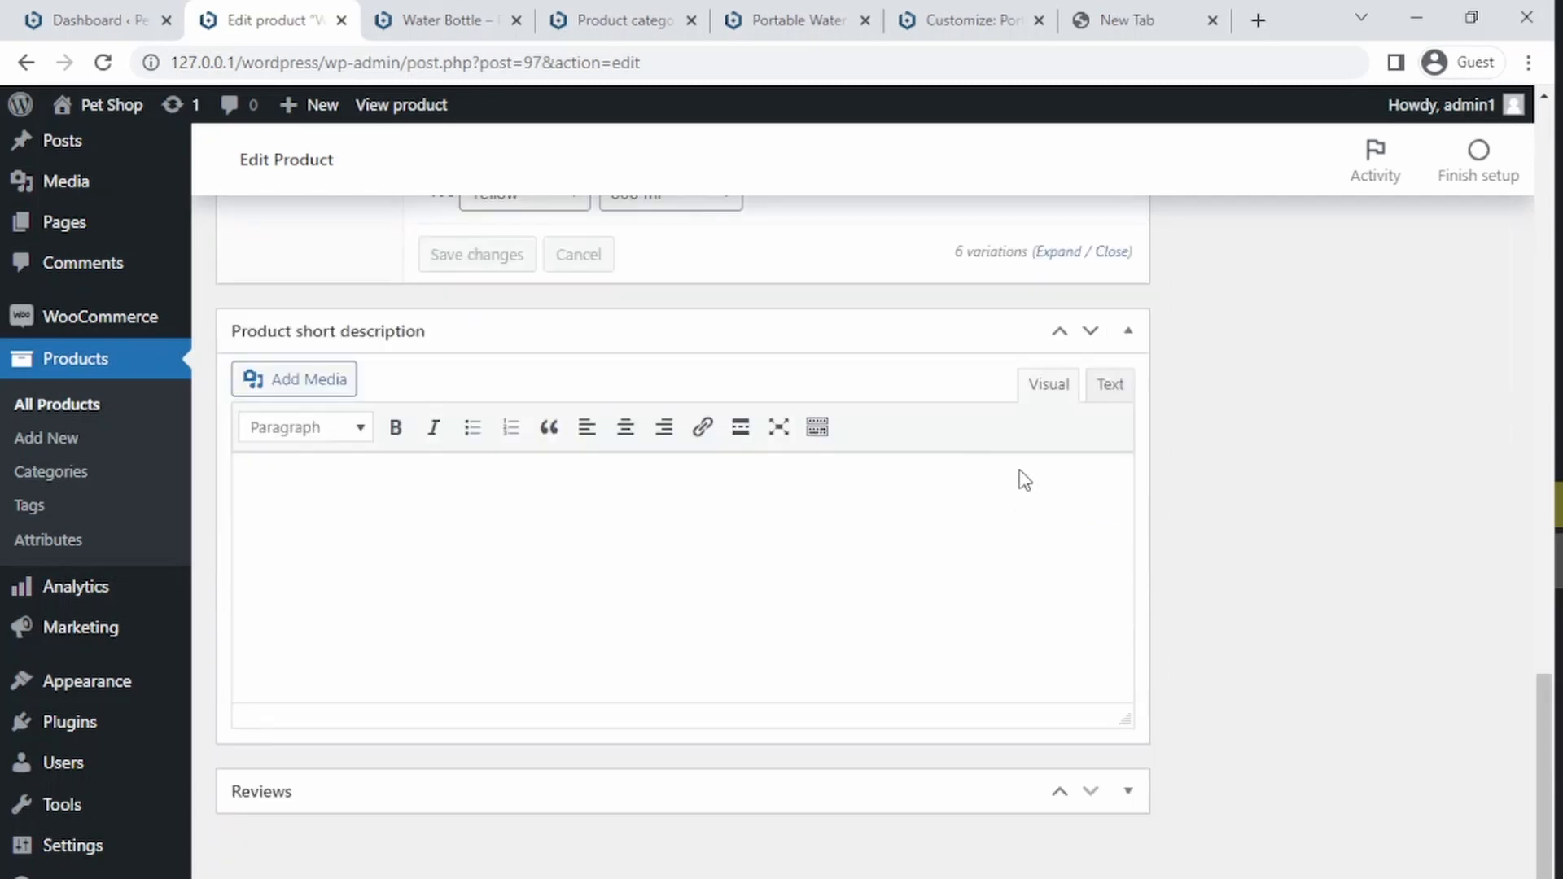
pyautogui.moveTo(1537, 726); pyautogui.dragTo(1536, 478)
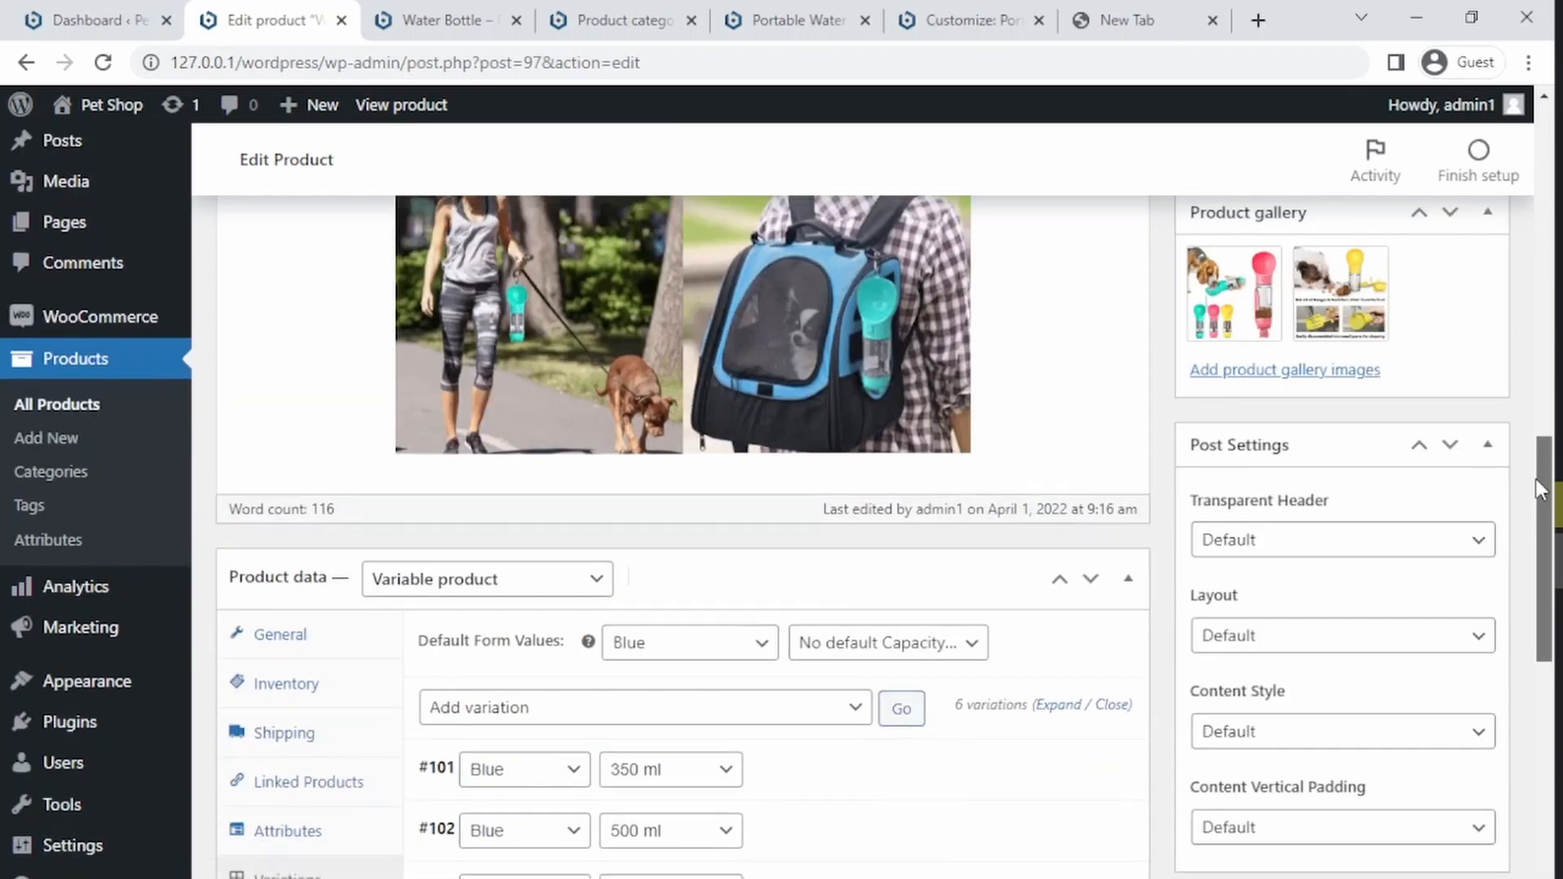
# Step: Set the default form capacity to 350 ml and update the Water Bottle product
pyautogui.click(949, 649)
pyautogui.click(855, 704)
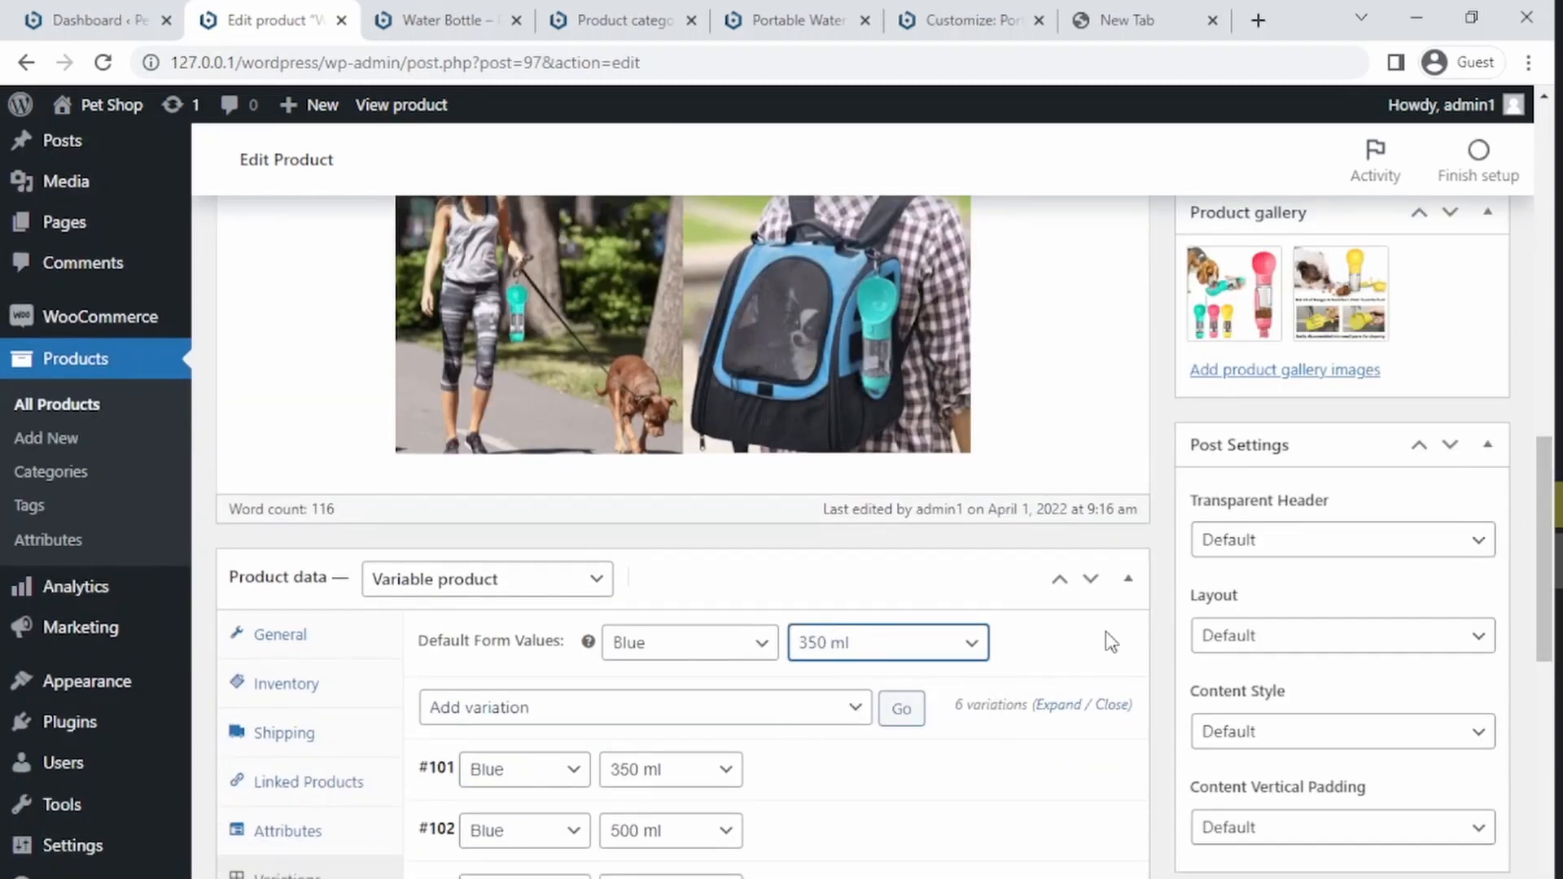
pyautogui.moveTo(1546, 586); pyautogui.dragTo(1530, 221)
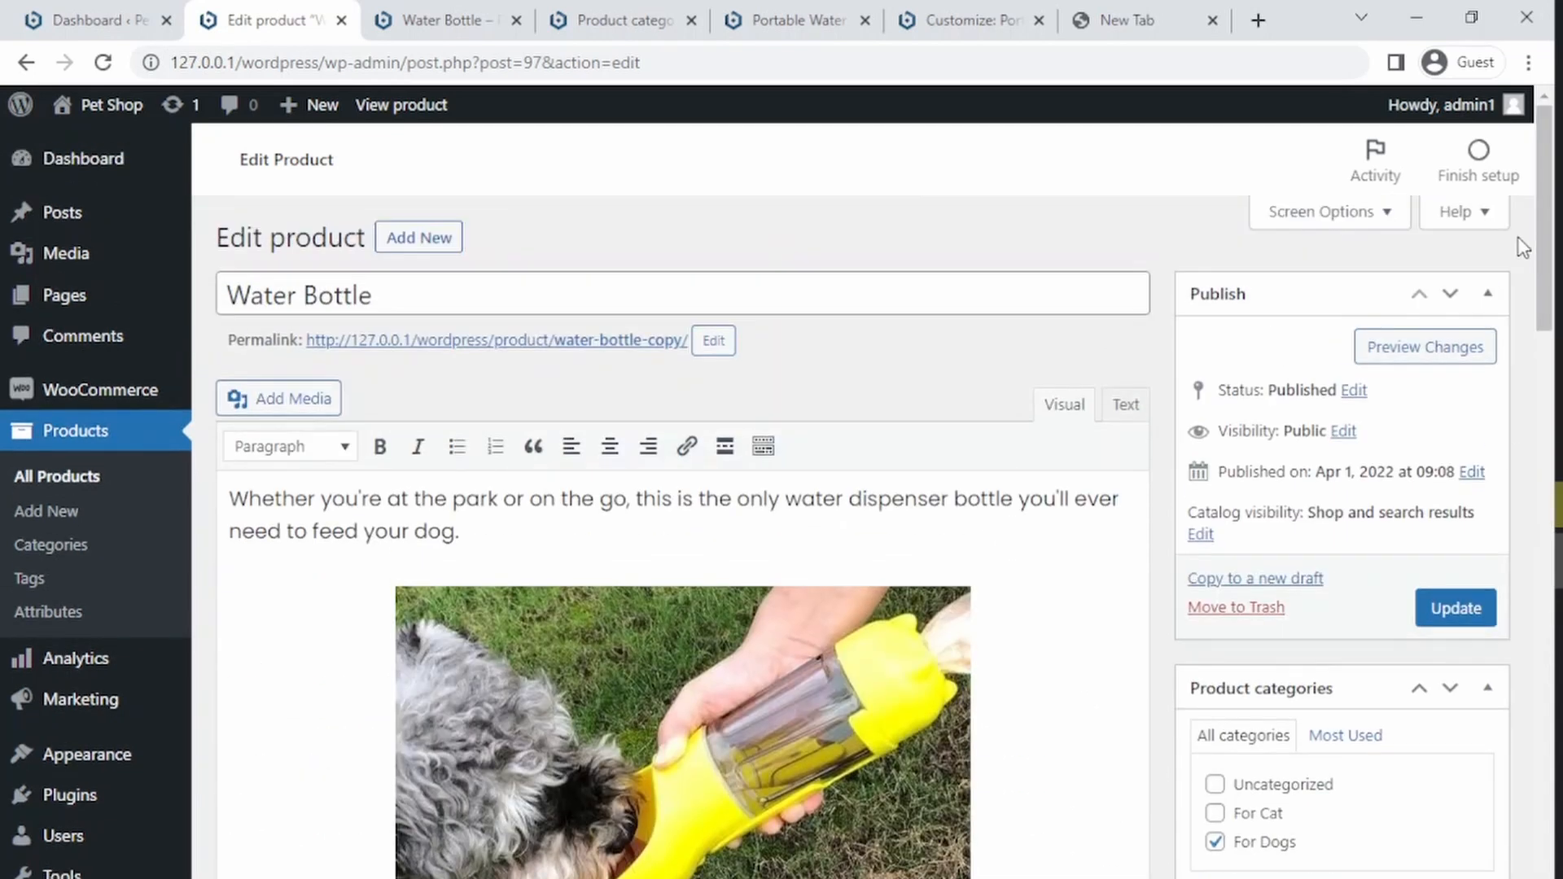
pyautogui.click(1477, 610)
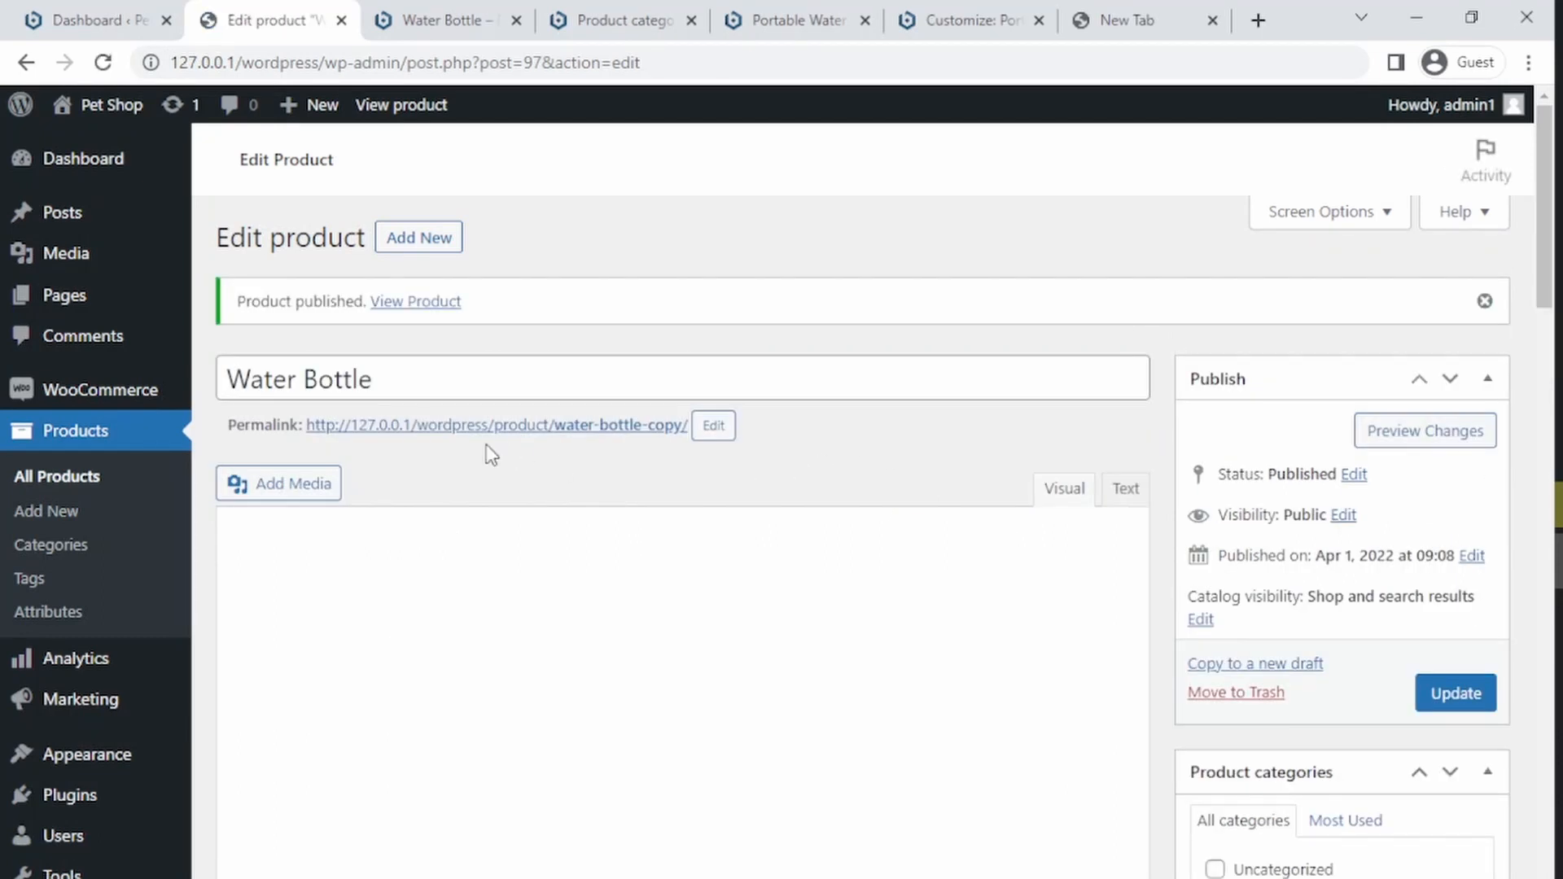
# Step: Open the published product page and reload it
pyautogui.click(480, 426)
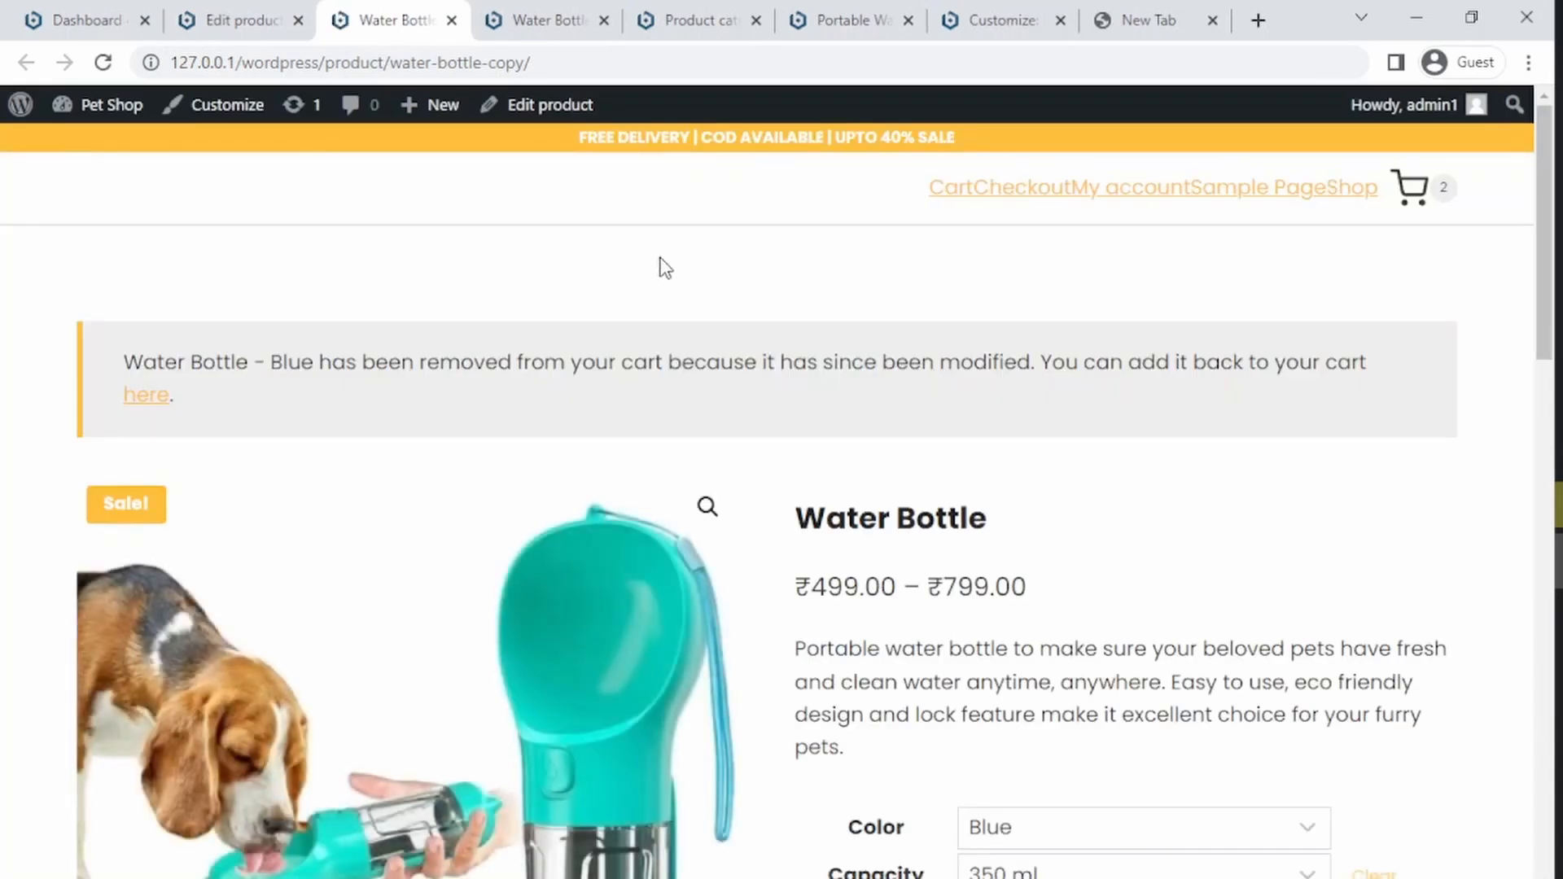
pyautogui.click(690, 62)
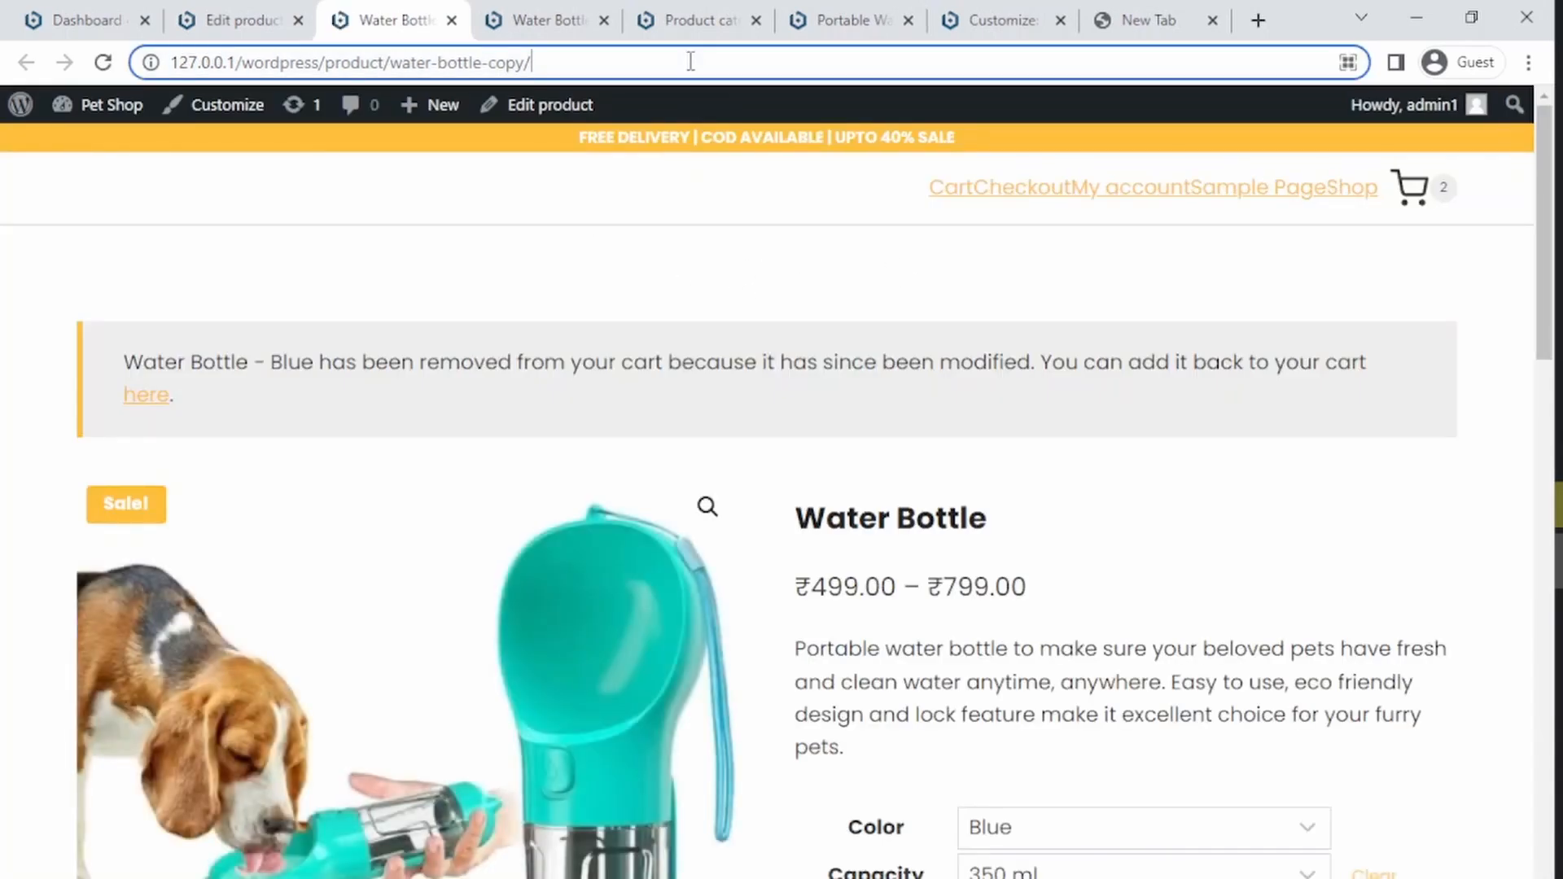
pyautogui.hotkey('ctrl', 'a')
pyautogui.press('Return')
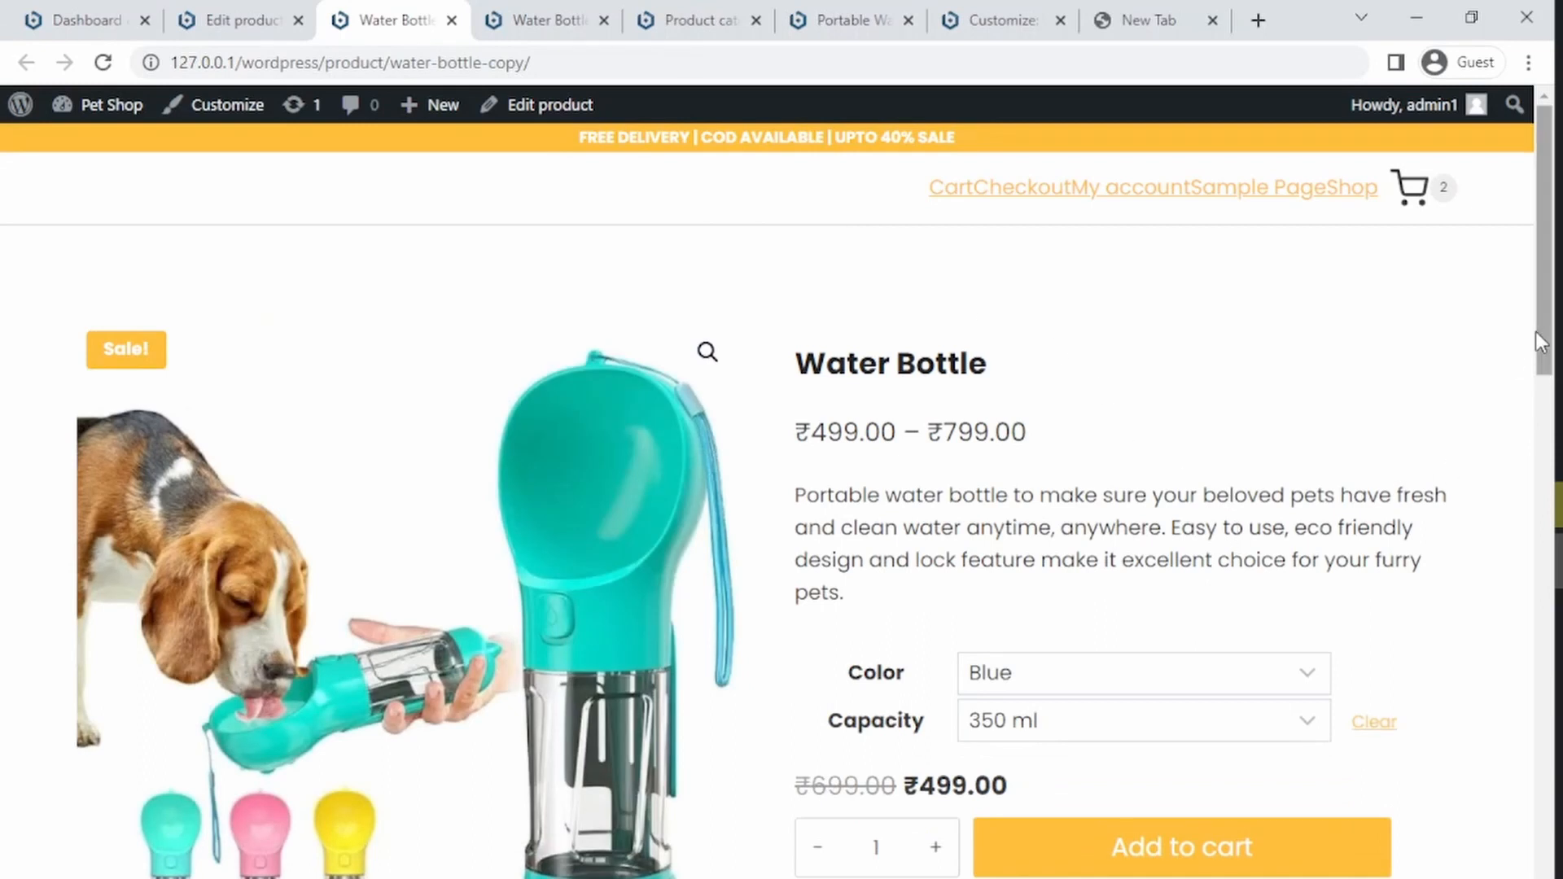
# Step: Try the variation selectors on the product page, choosing Blue color and 500 ml capacity
pyautogui.moveTo(1537, 330); pyautogui.dragTo(1534, 399)
pyautogui.click(1022, 469)
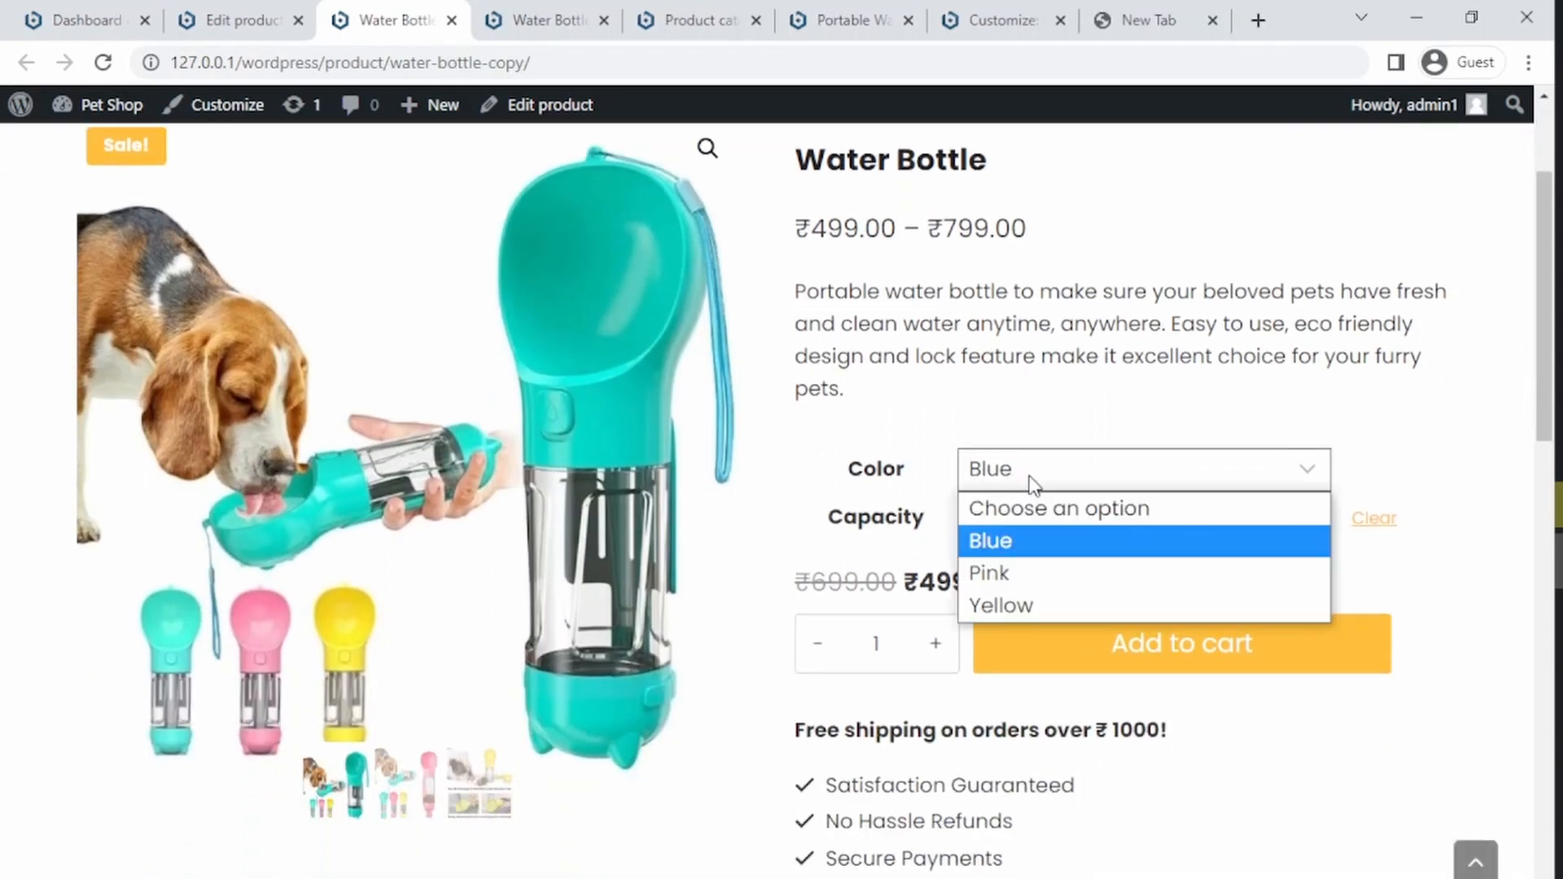
pyautogui.click(1016, 480)
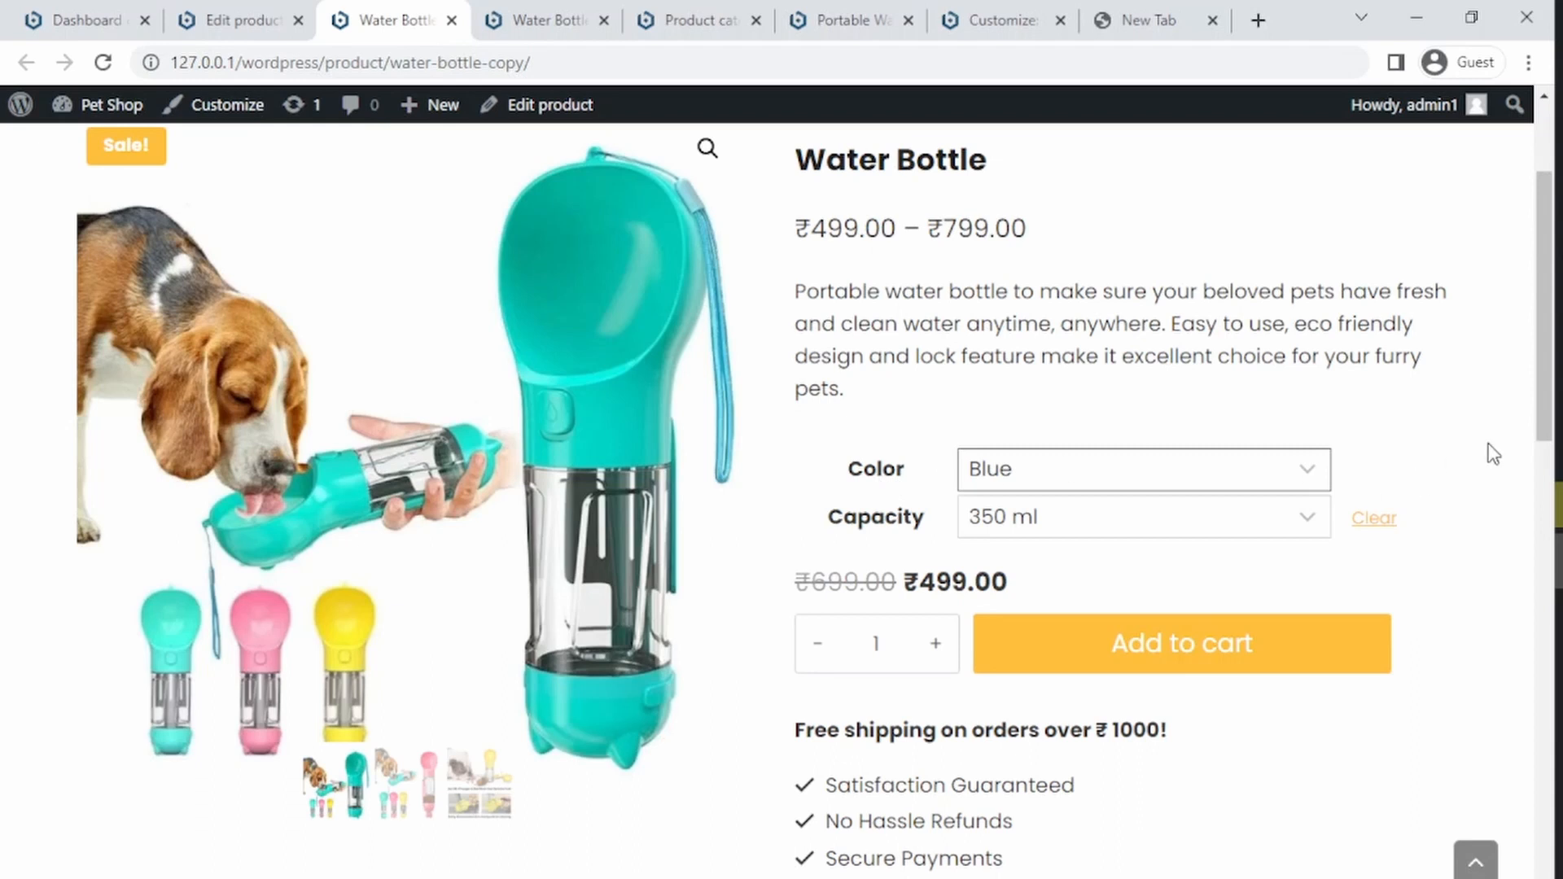
pyautogui.click(1373, 518)
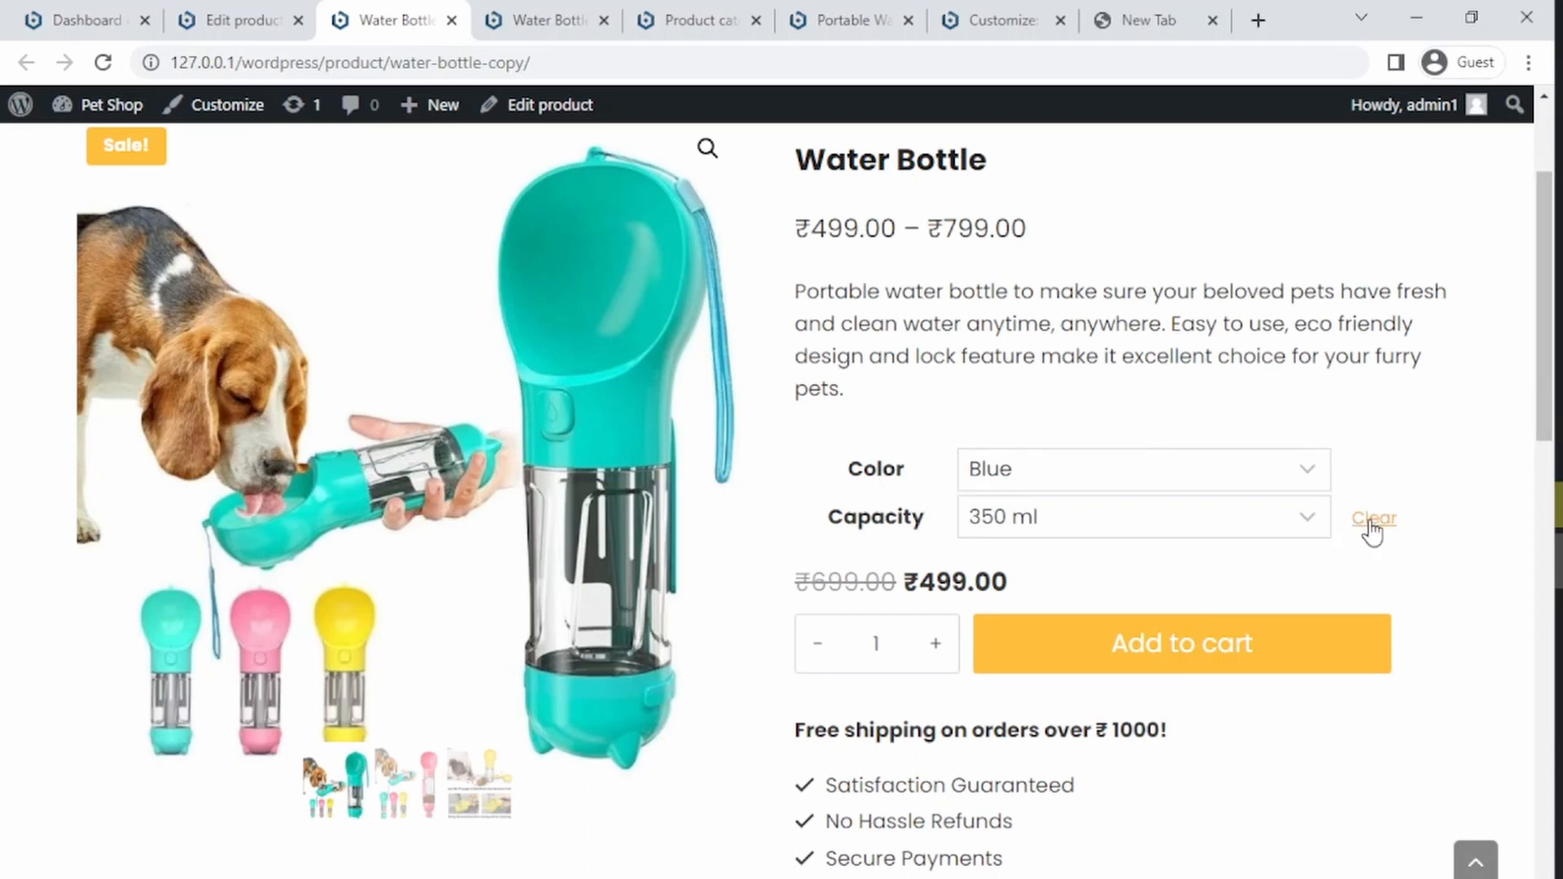
pyautogui.click(1214, 482)
pyautogui.click(1189, 513)
pyautogui.click(1151, 516)
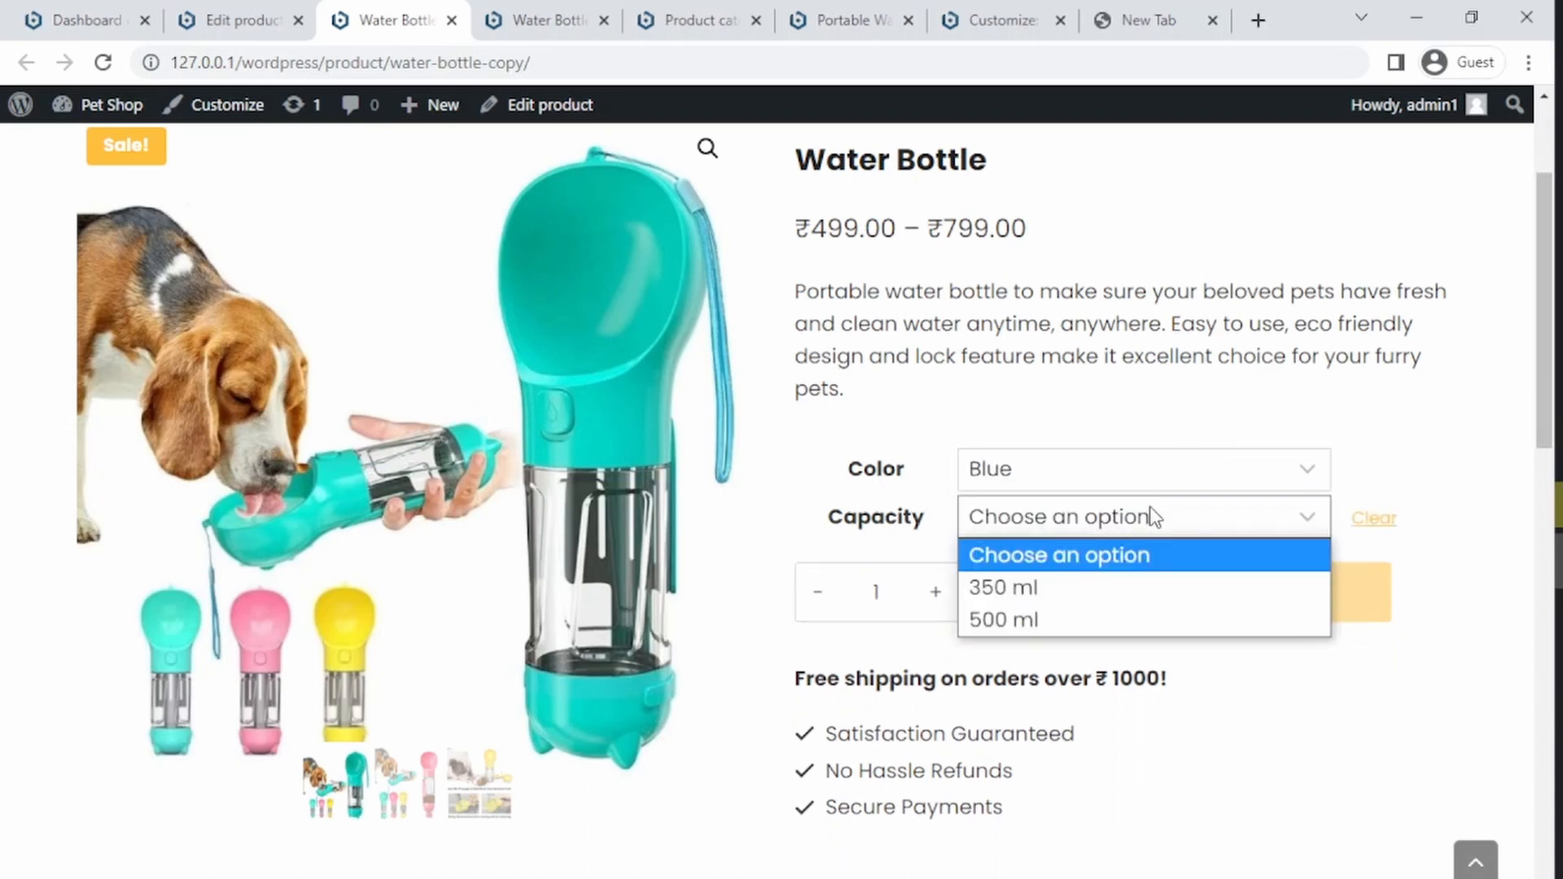
pyautogui.click(1123, 619)
pyautogui.moveTo(934, 581); pyautogui.dragTo(1012, 586)
pyautogui.click(1013, 586)
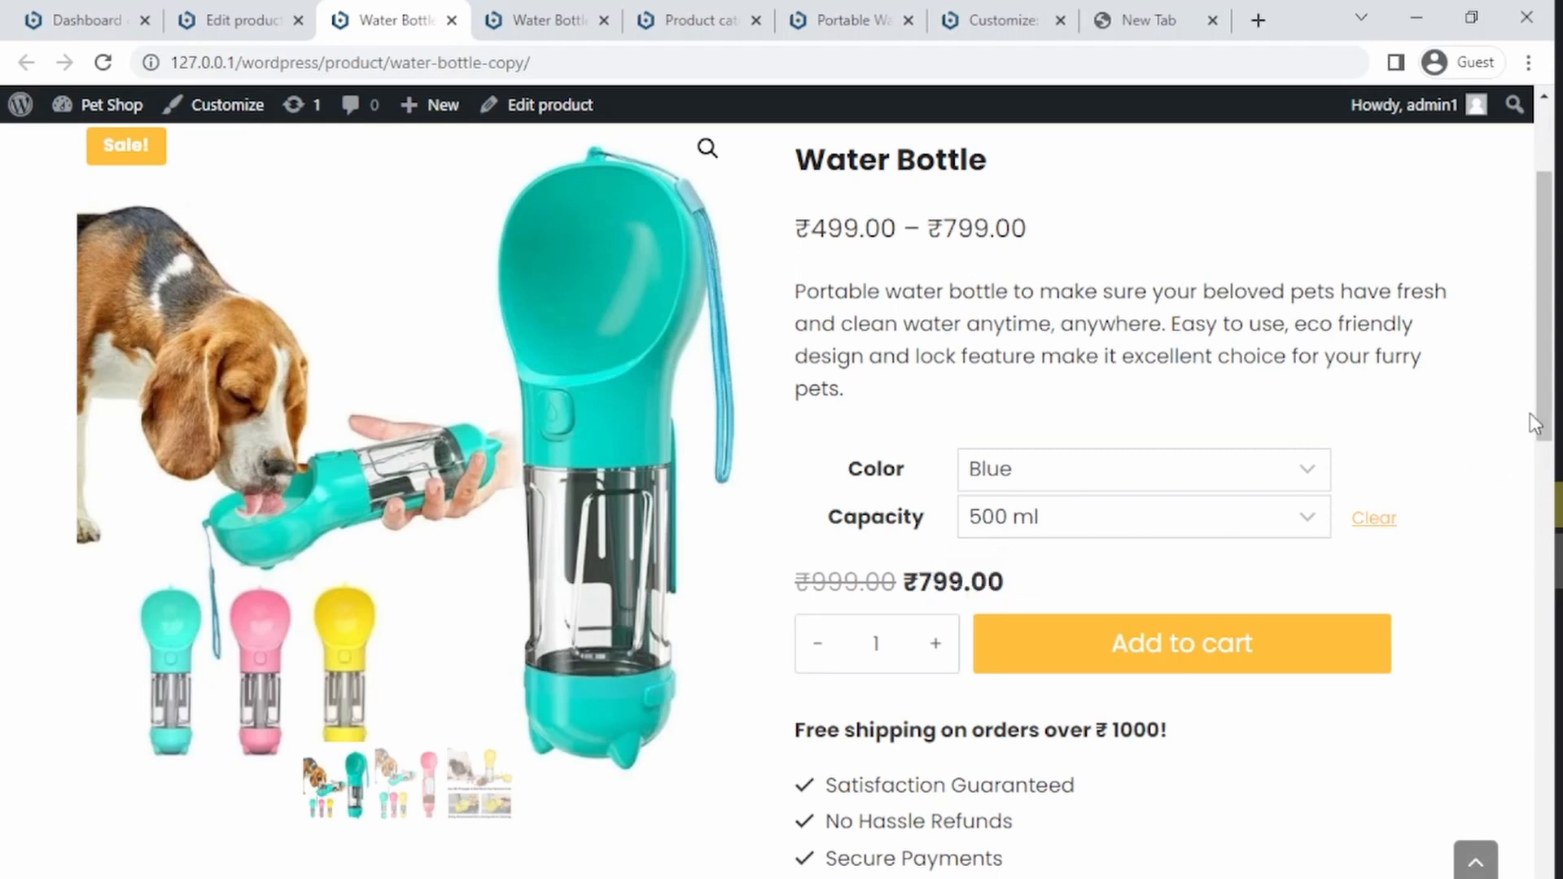
# Step: Examine the product's price range and the selected variation's sale price
pyautogui.scroll(1, 1533, 403)
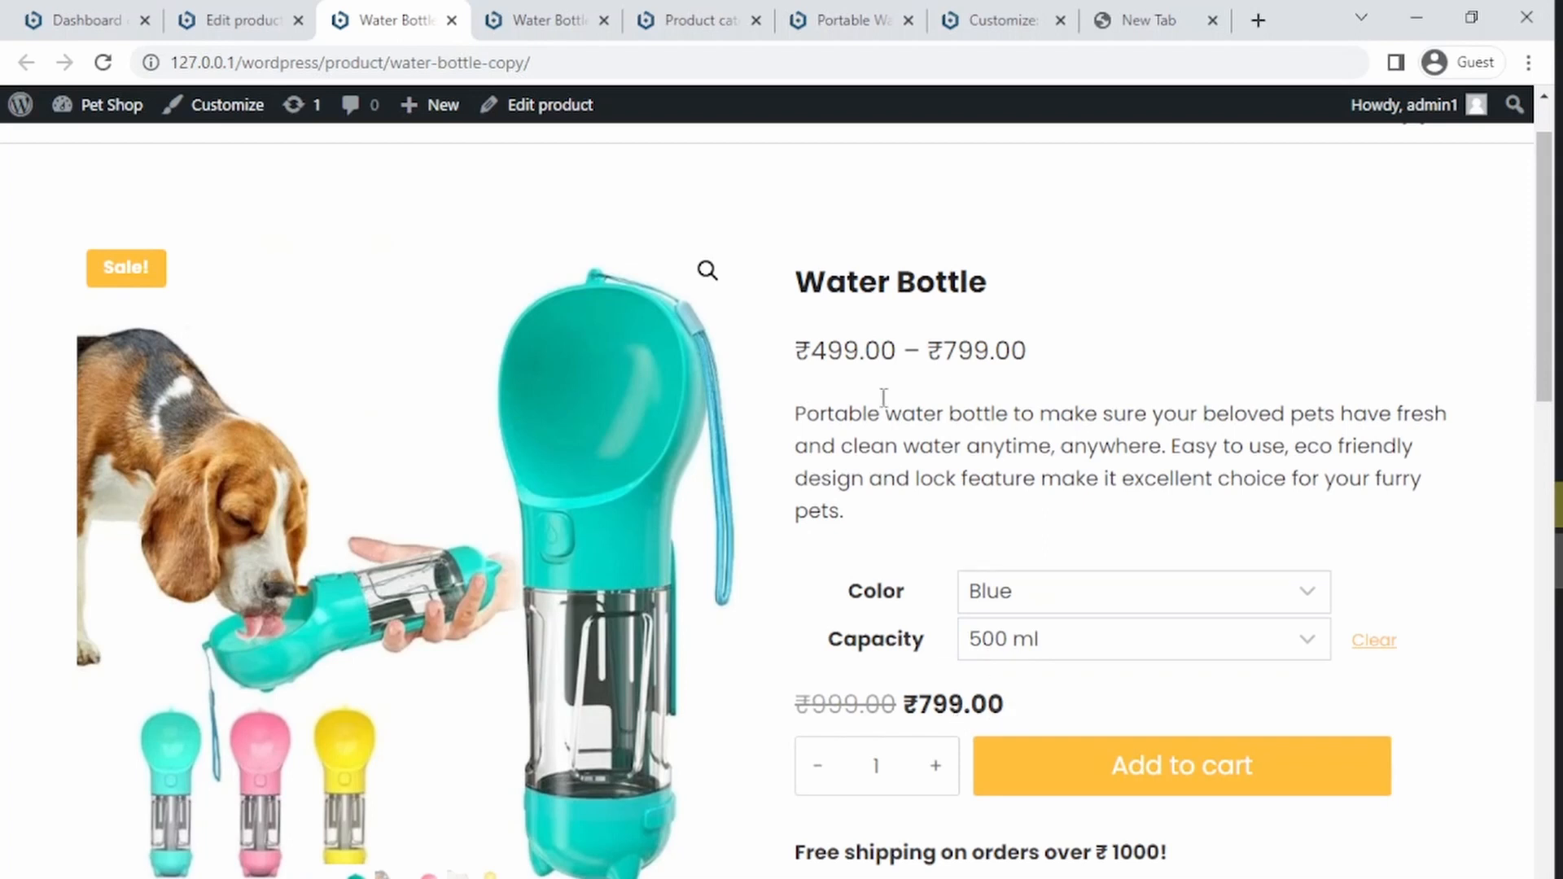
pyautogui.moveTo(813, 352); pyautogui.dragTo(973, 352)
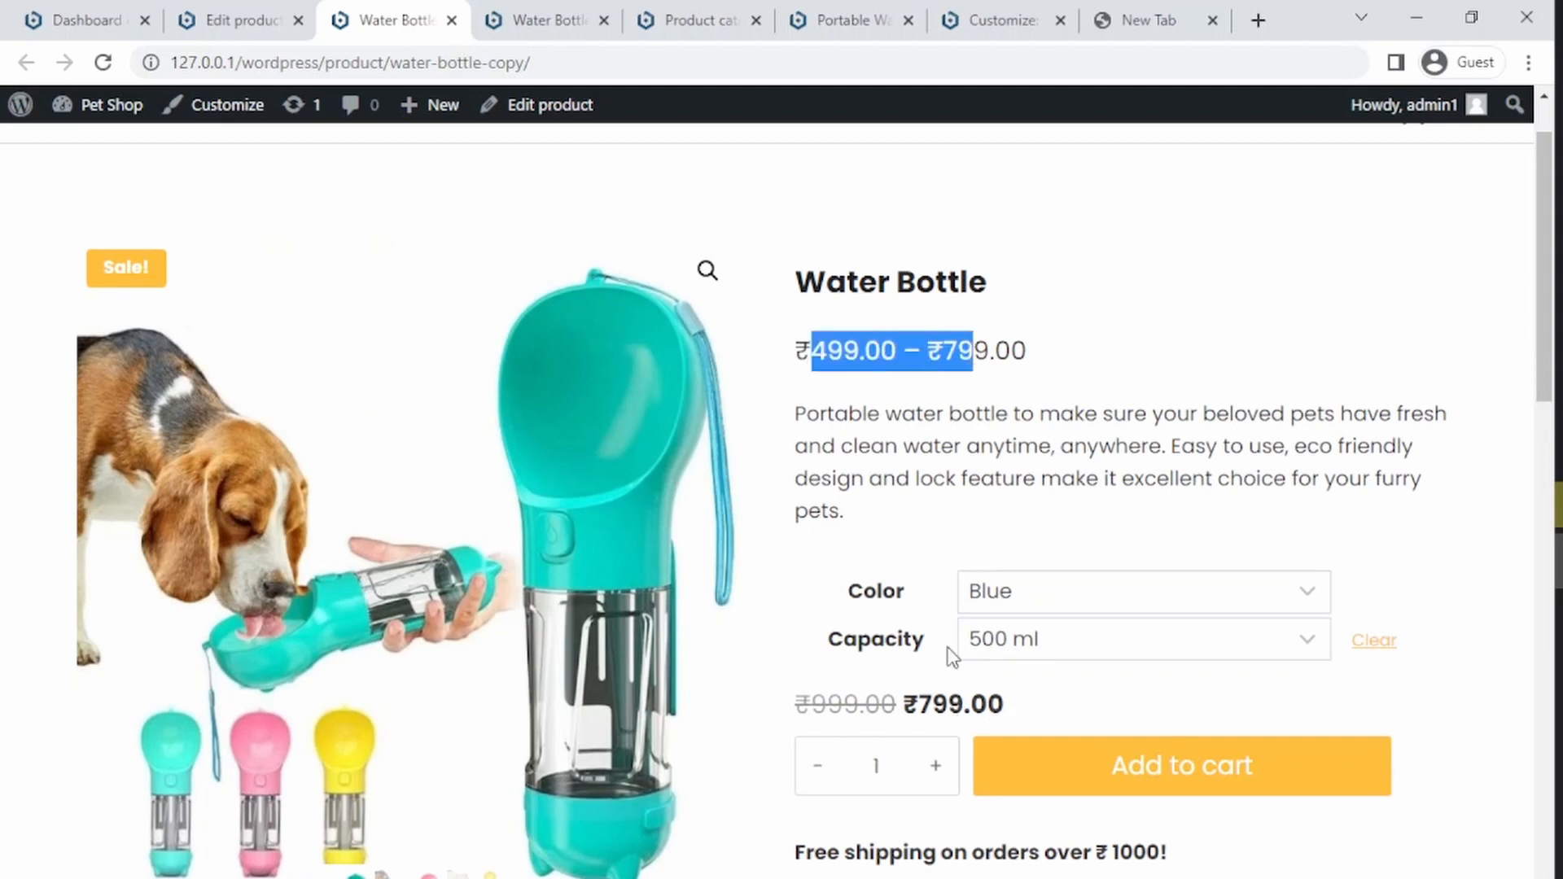
pyautogui.moveTo(1021, 700); pyautogui.dragTo(783, 712)
pyautogui.click(784, 711)
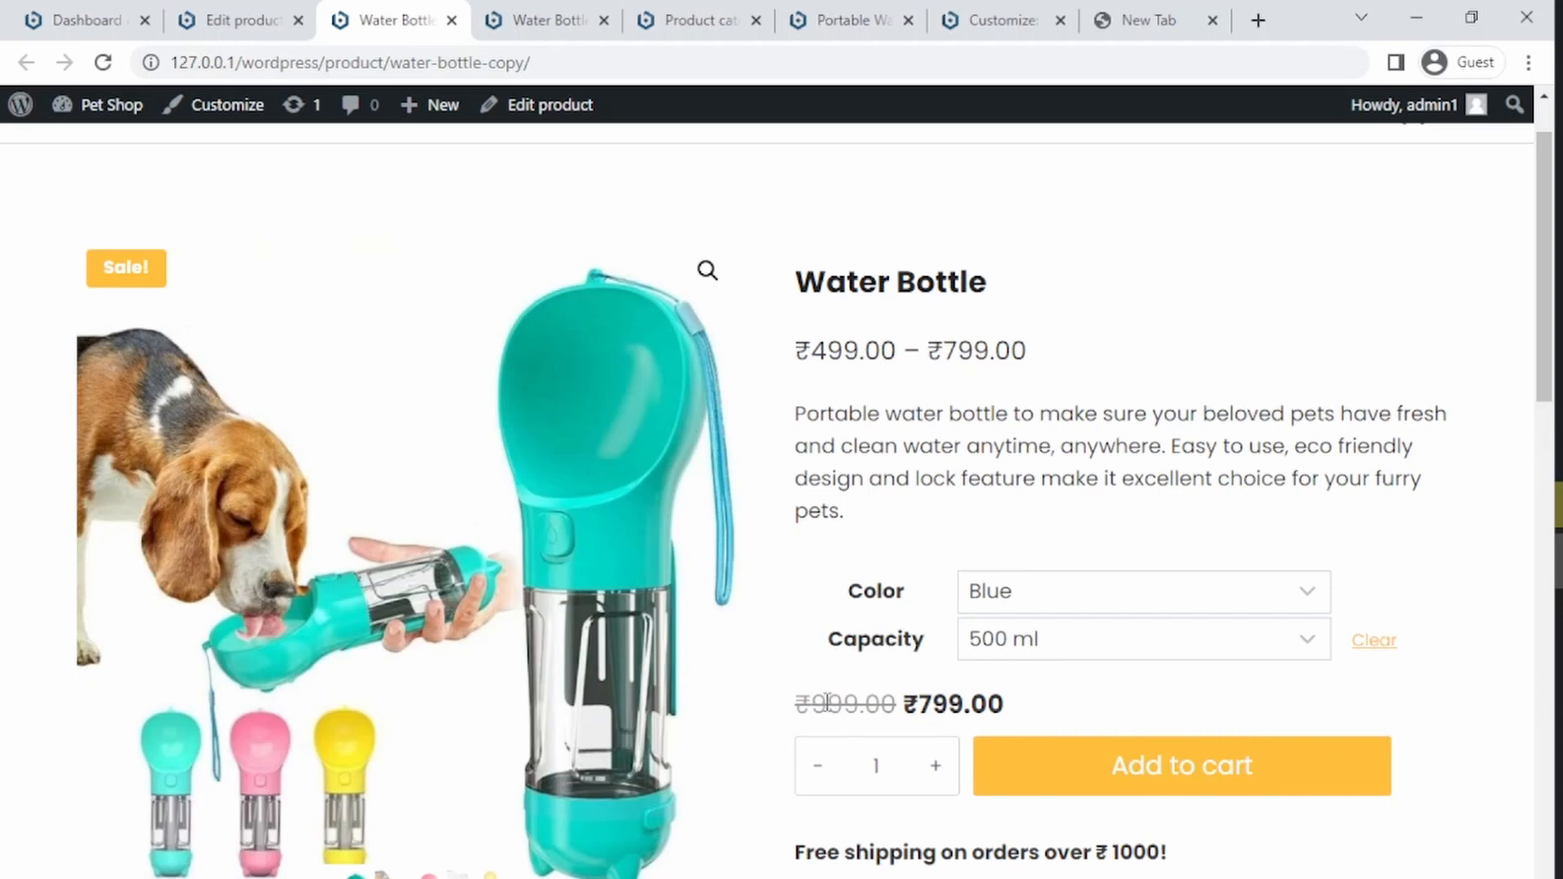
pyautogui.scroll(1, 1545, 268)
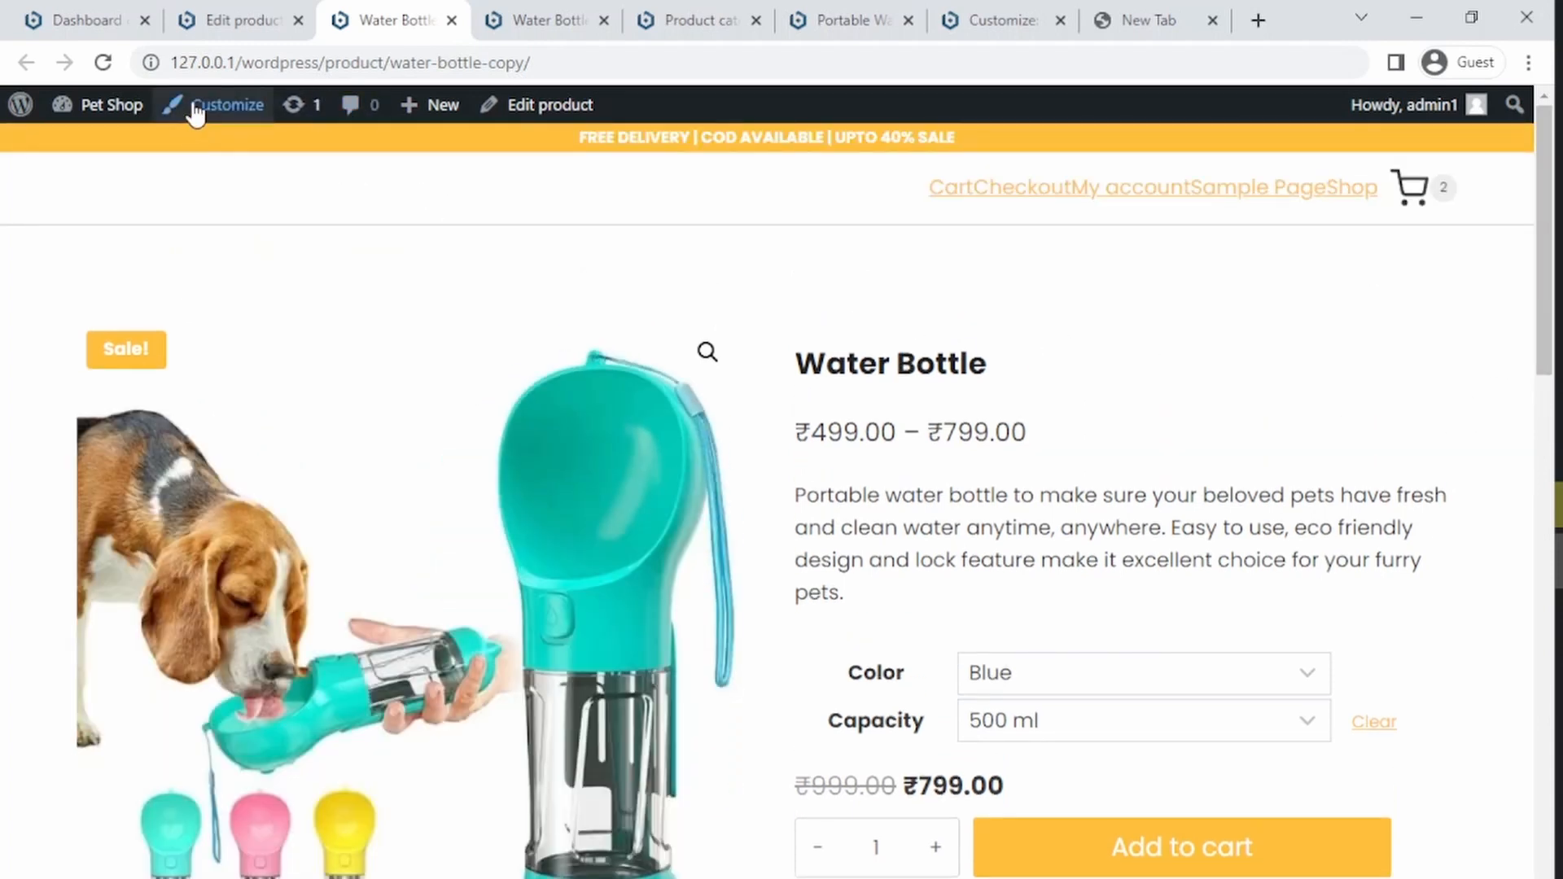
# Step: Open the WooCommerce Single Product Layout settings in the Customizer
pyautogui.click(195, 112)
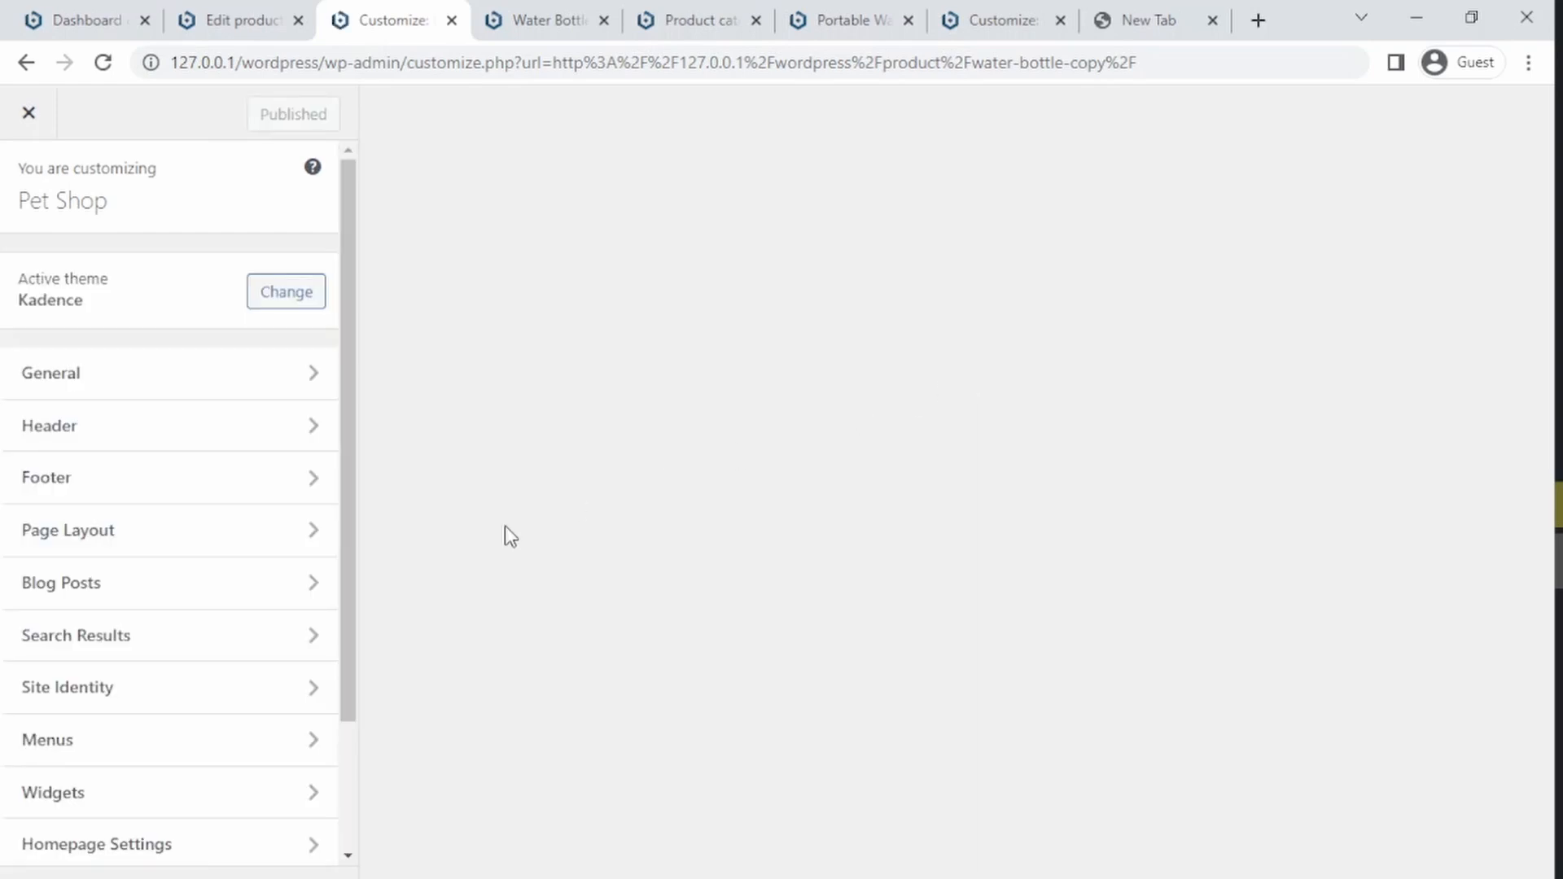
pyautogui.moveTo(346, 563); pyautogui.dragTo(333, 695)
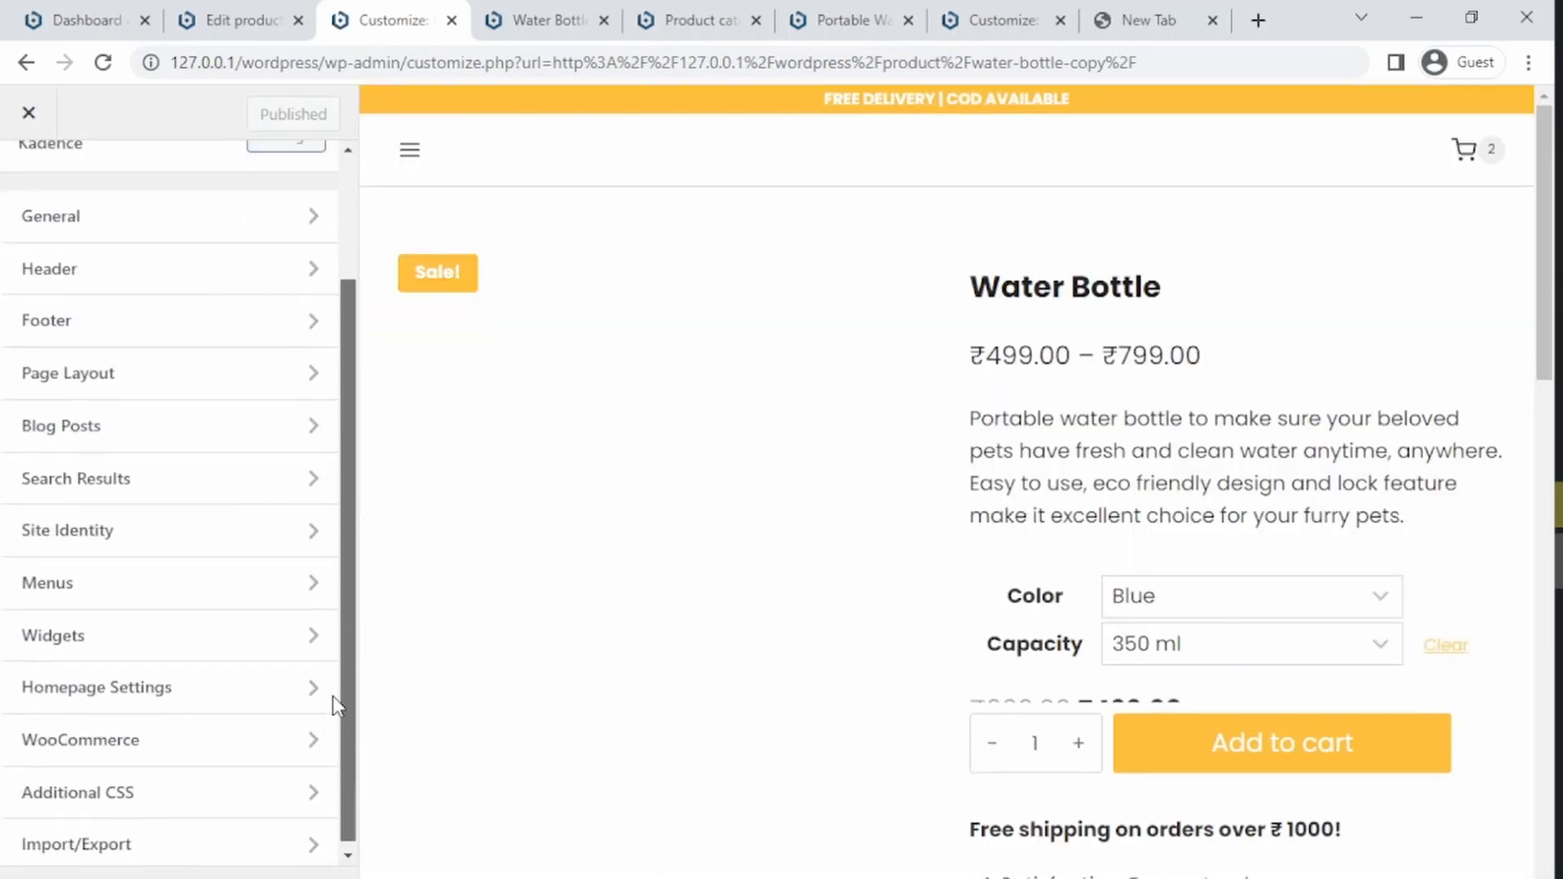
pyautogui.click(159, 743)
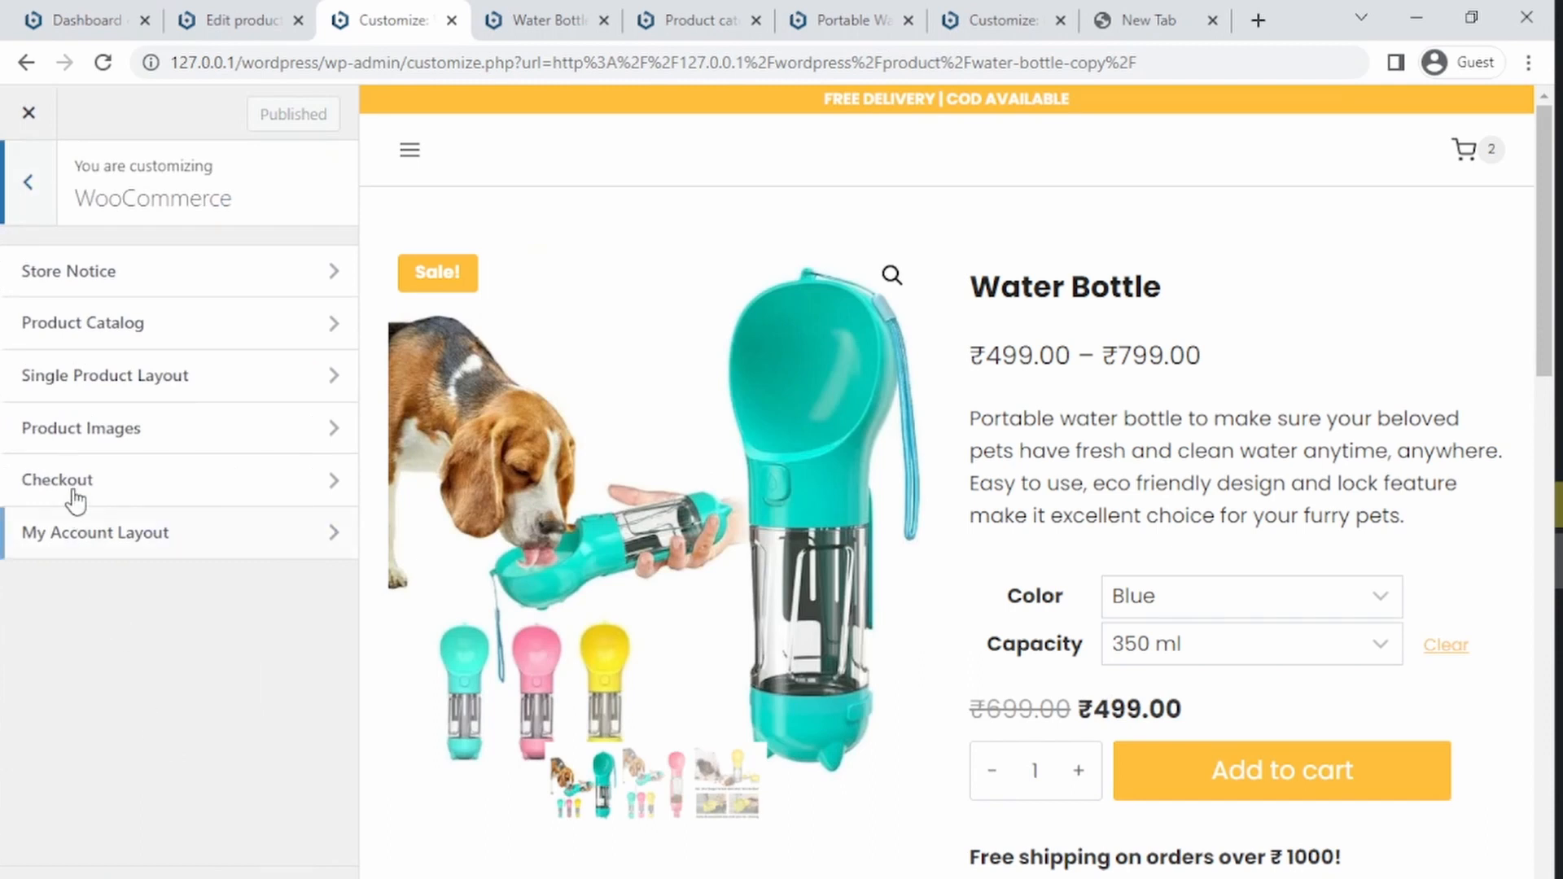
pyautogui.click(114, 378)
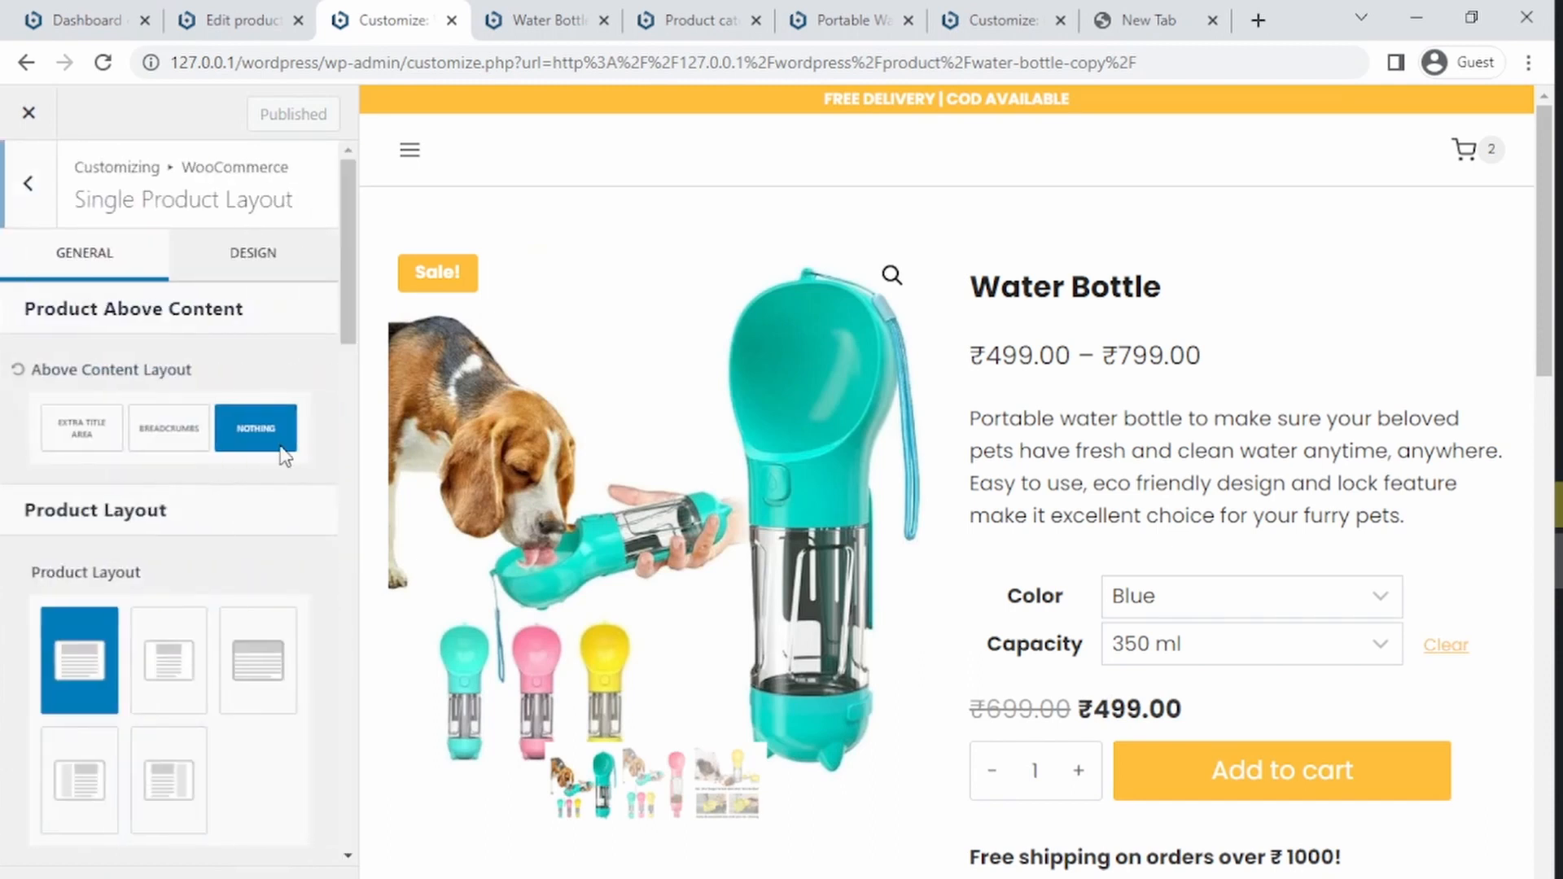
pyautogui.moveTo(345, 301); pyautogui.dragTo(345, 533)
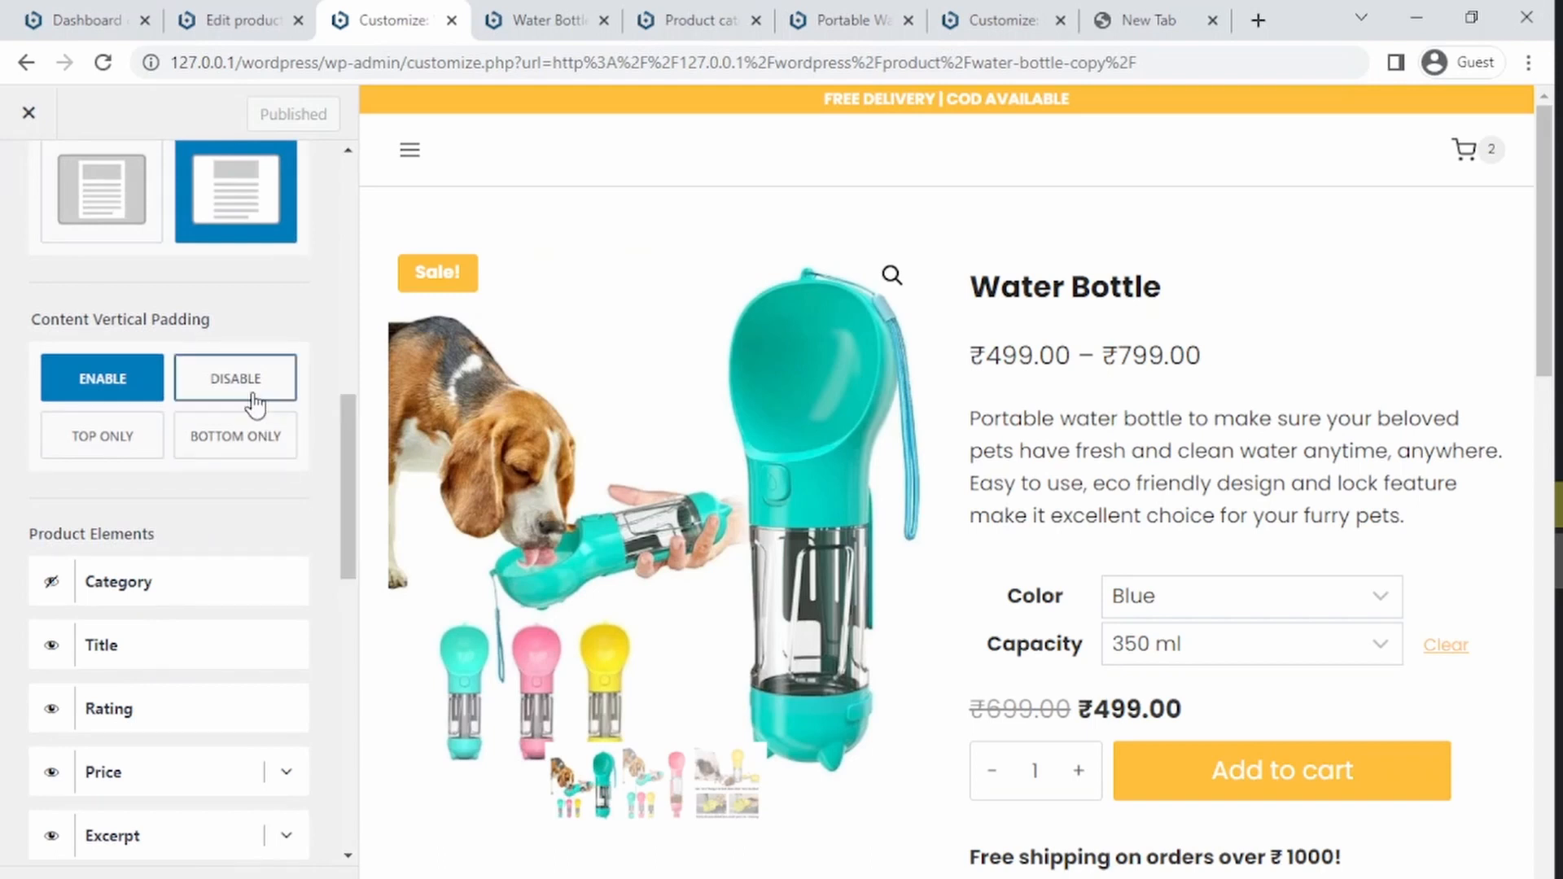
pyautogui.moveTo(343, 524); pyautogui.dragTo(290, 755)
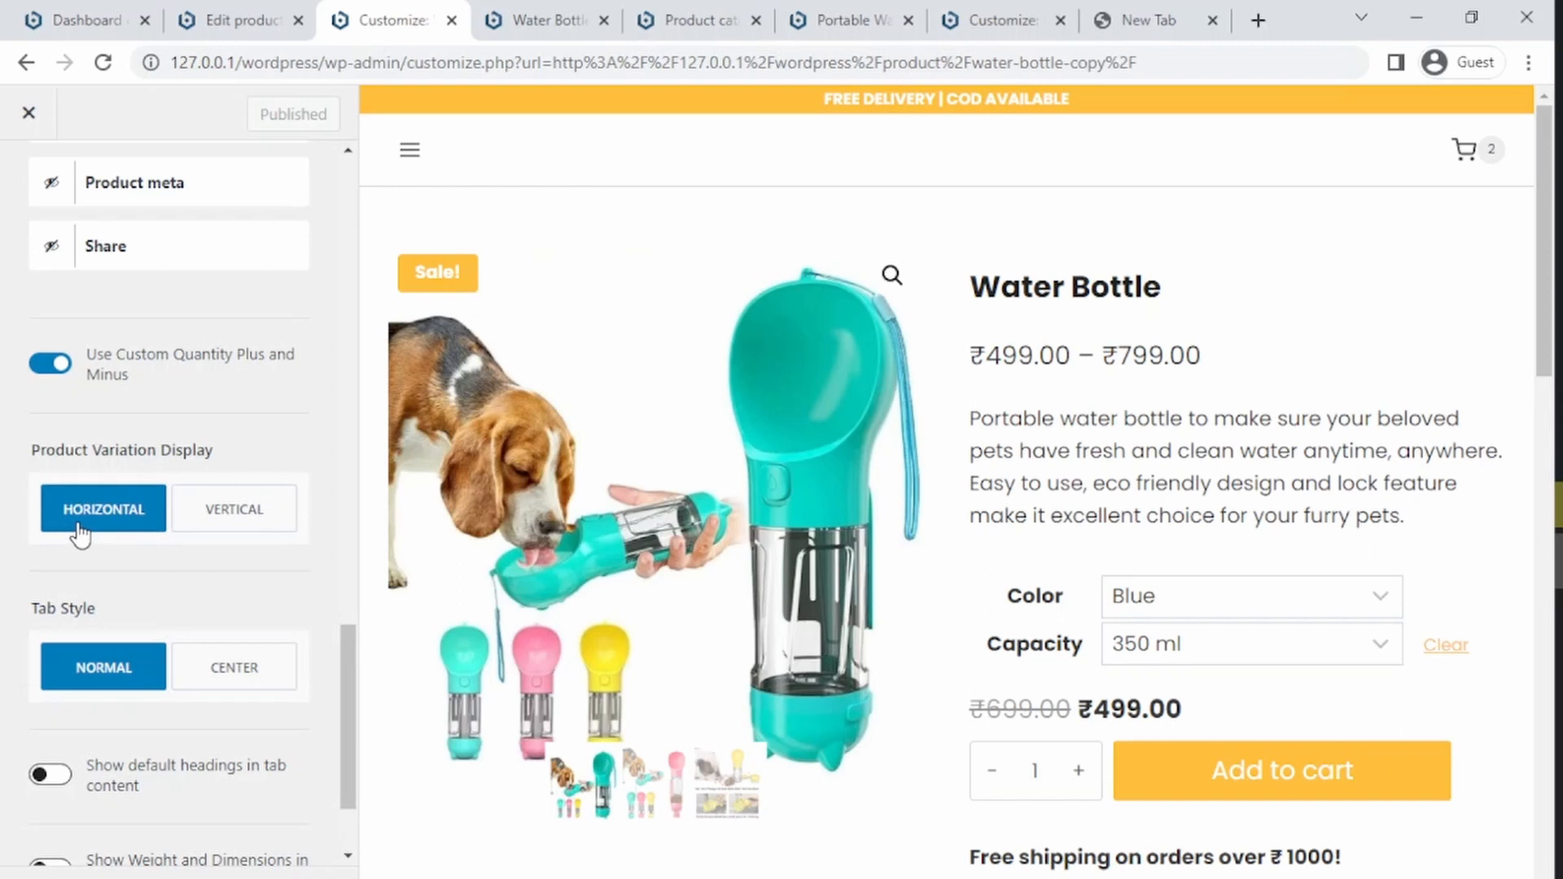
# Step: Try the vertical product variation display and center tab style, then switch back to horizontal and normal
pyautogui.click(217, 525)
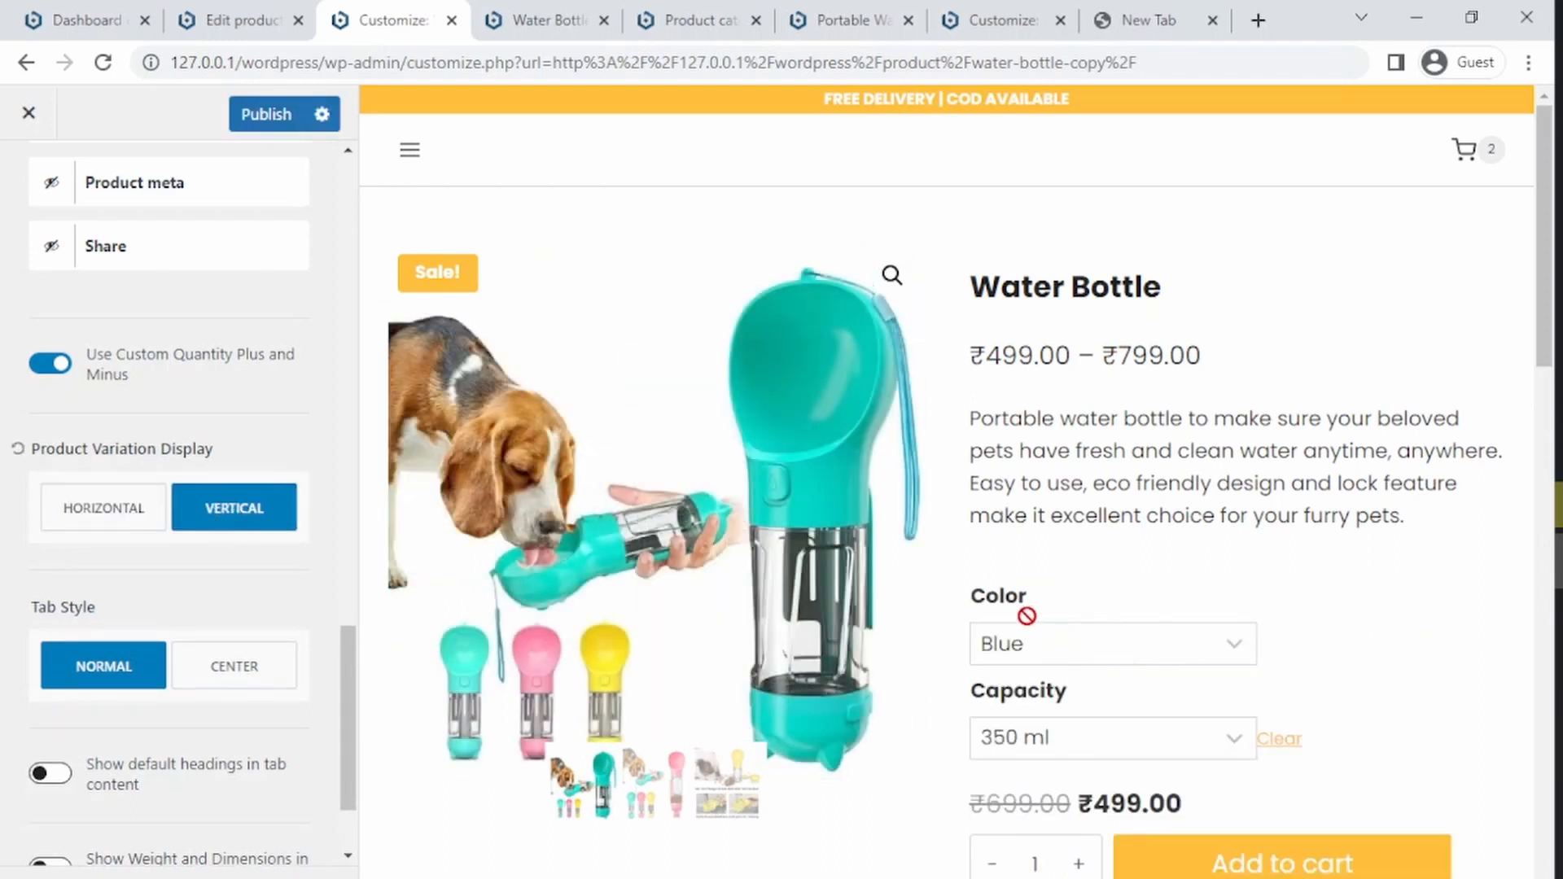
pyautogui.click(1067, 655)
pyautogui.click(1068, 658)
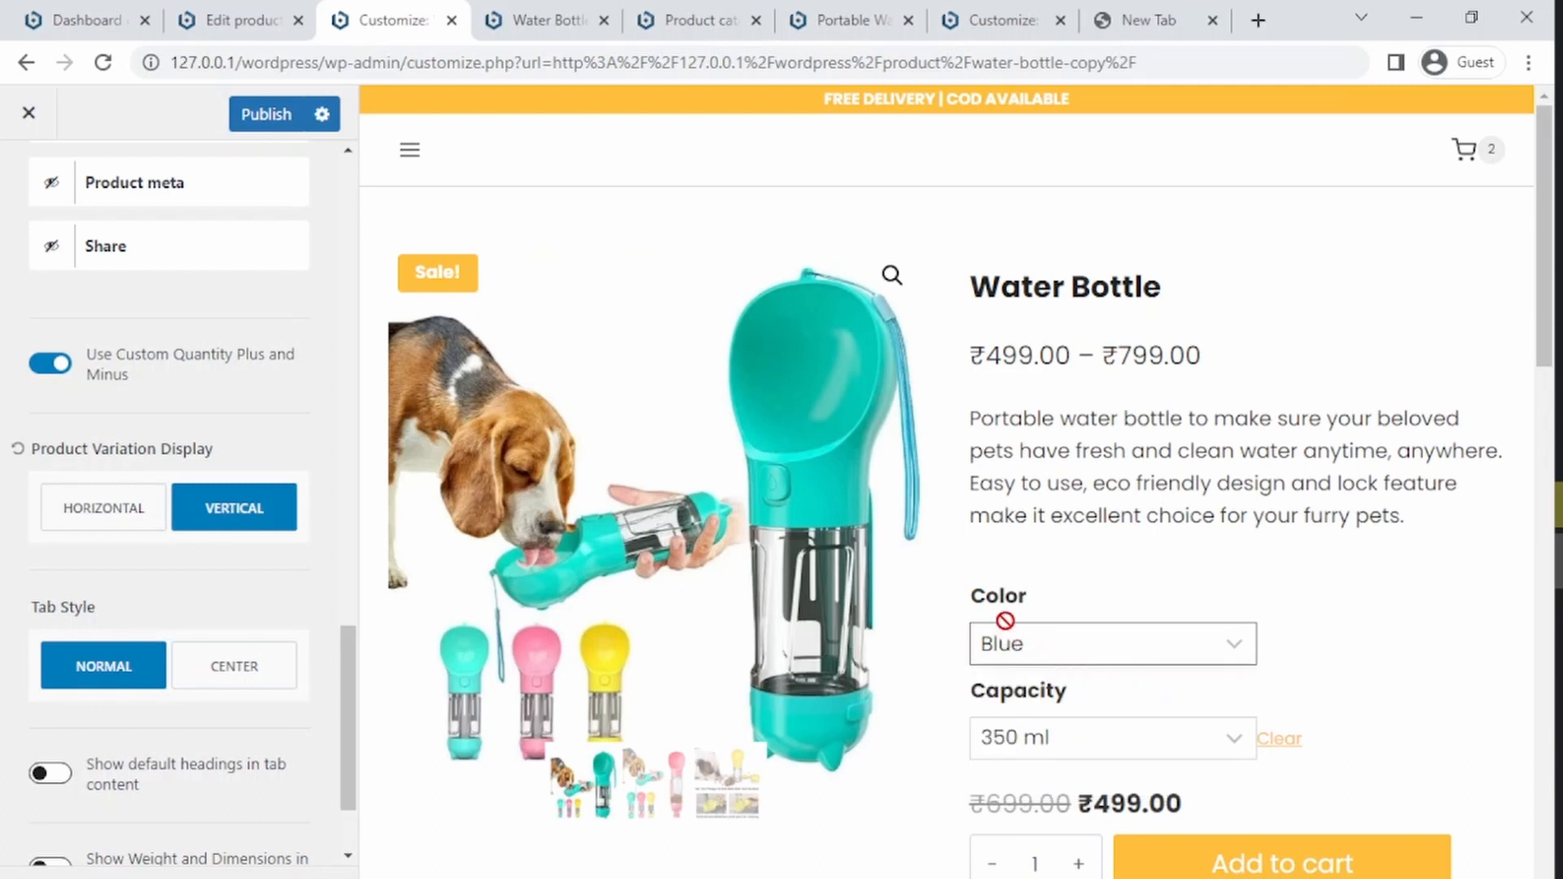
pyautogui.click(71, 525)
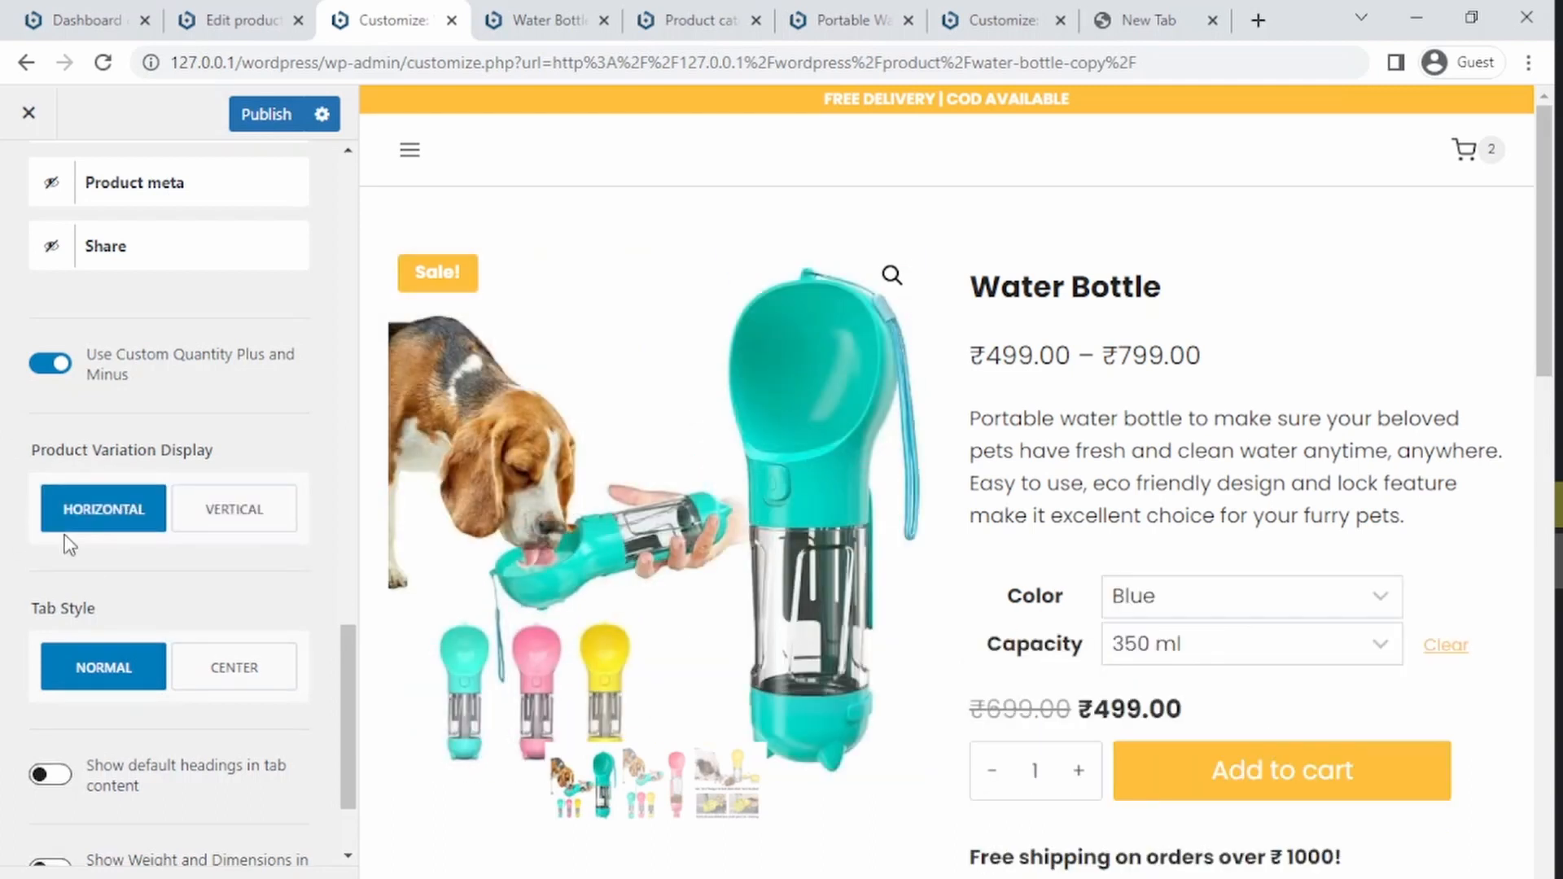
pyautogui.click(236, 513)
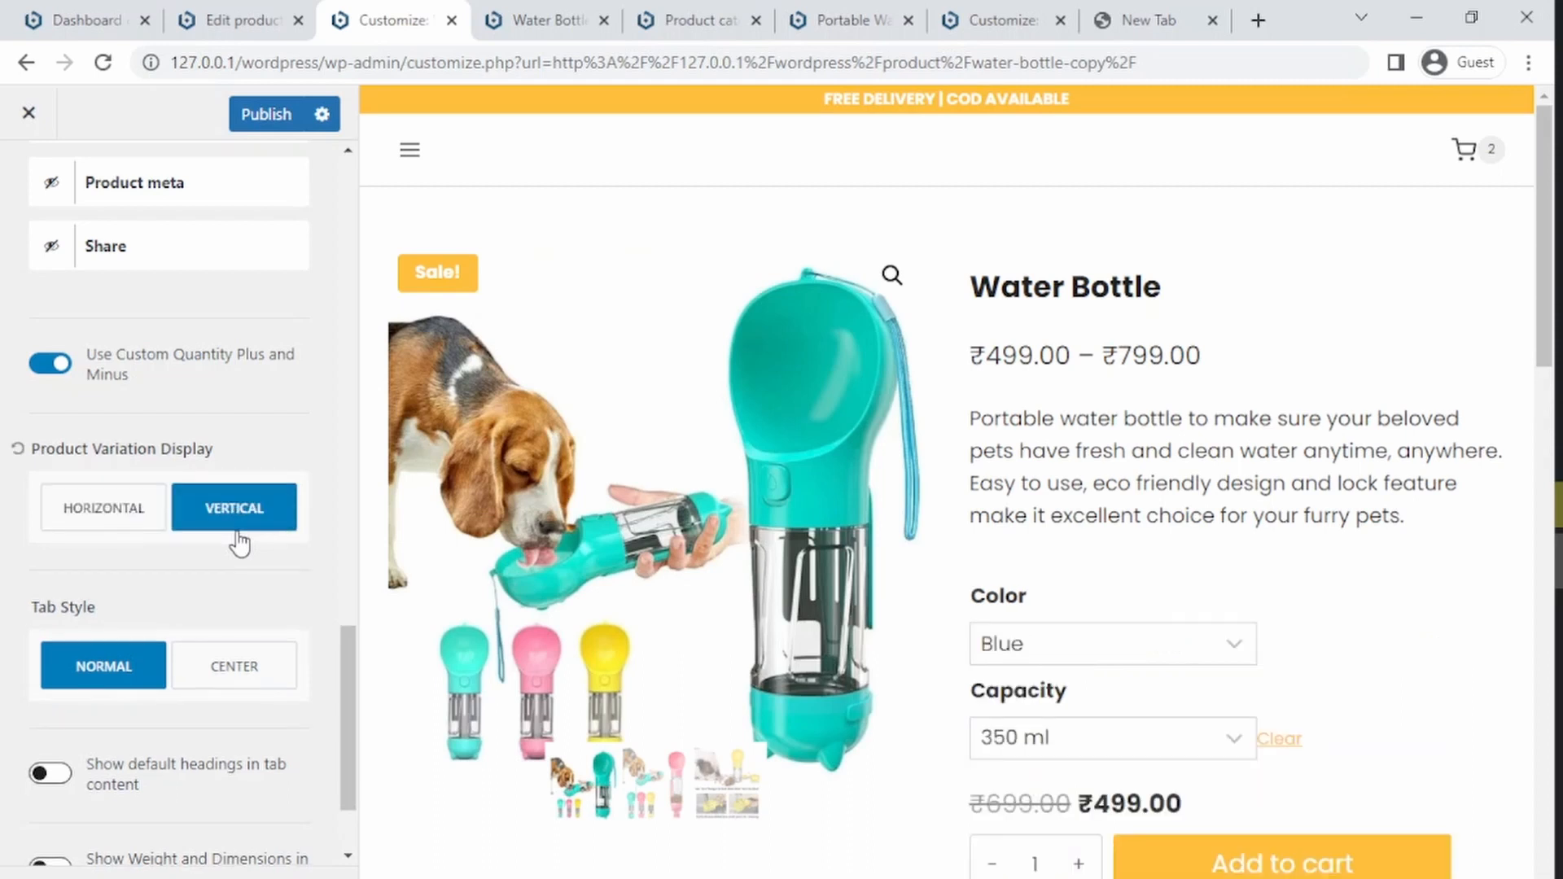
pyautogui.click(110, 519)
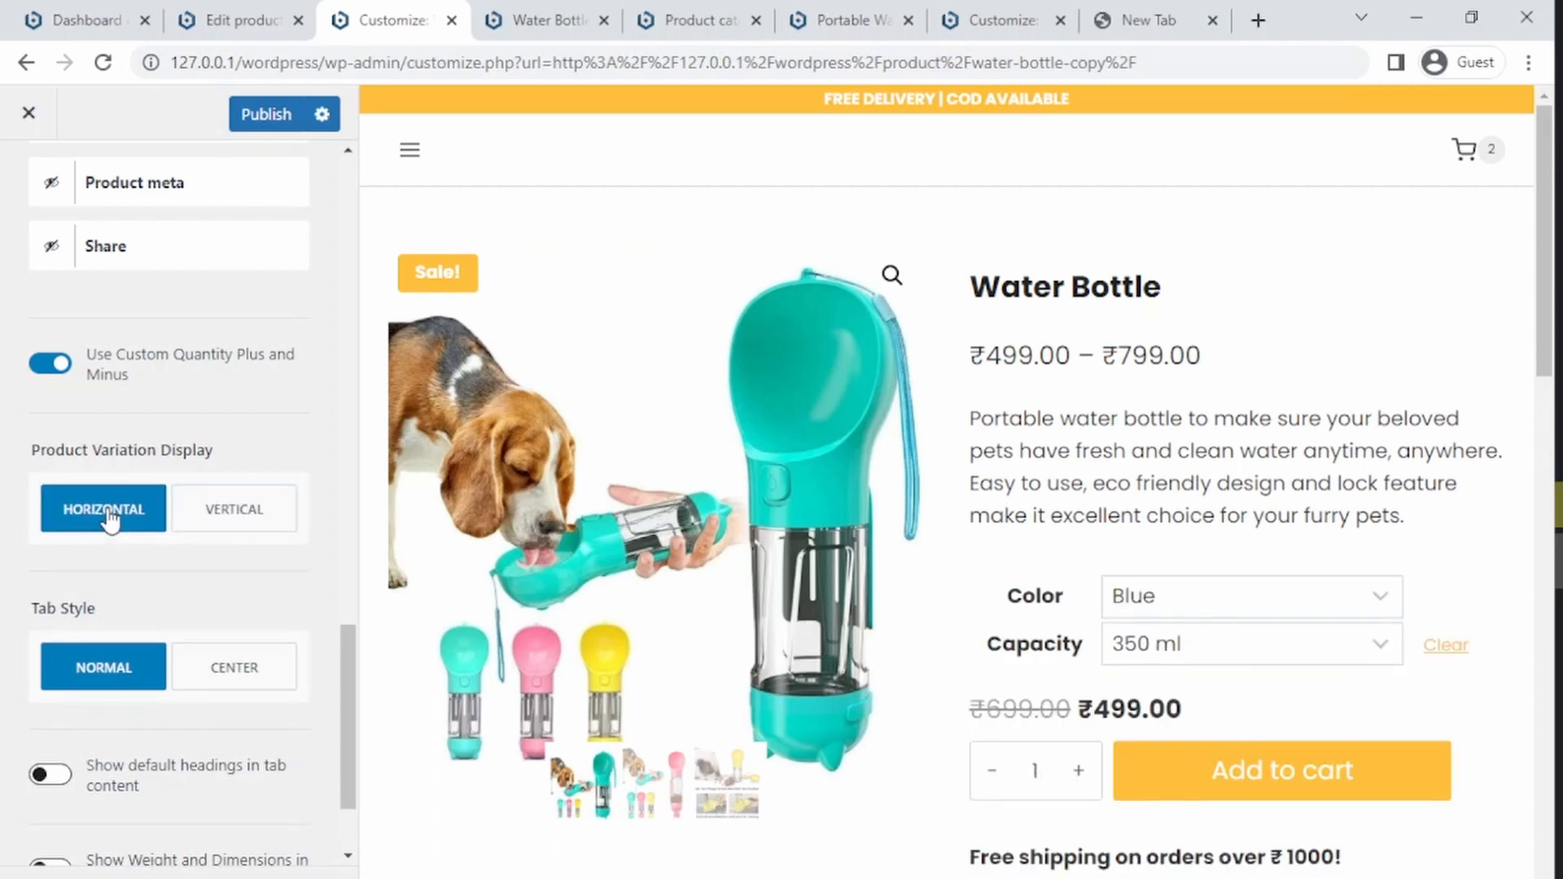
pyautogui.click(221, 661)
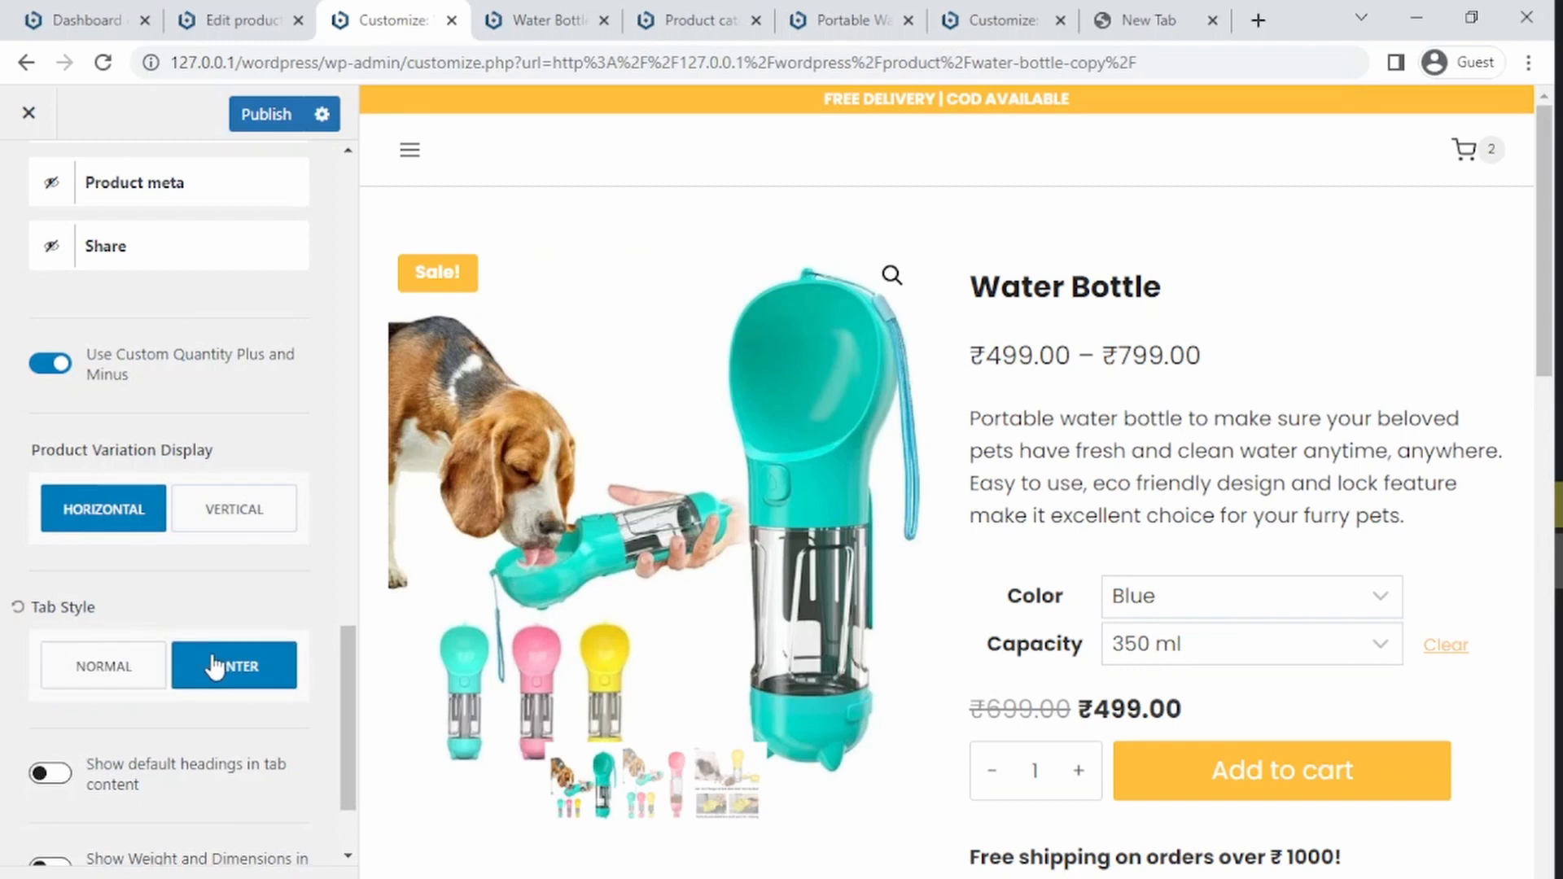
pyautogui.click(115, 662)
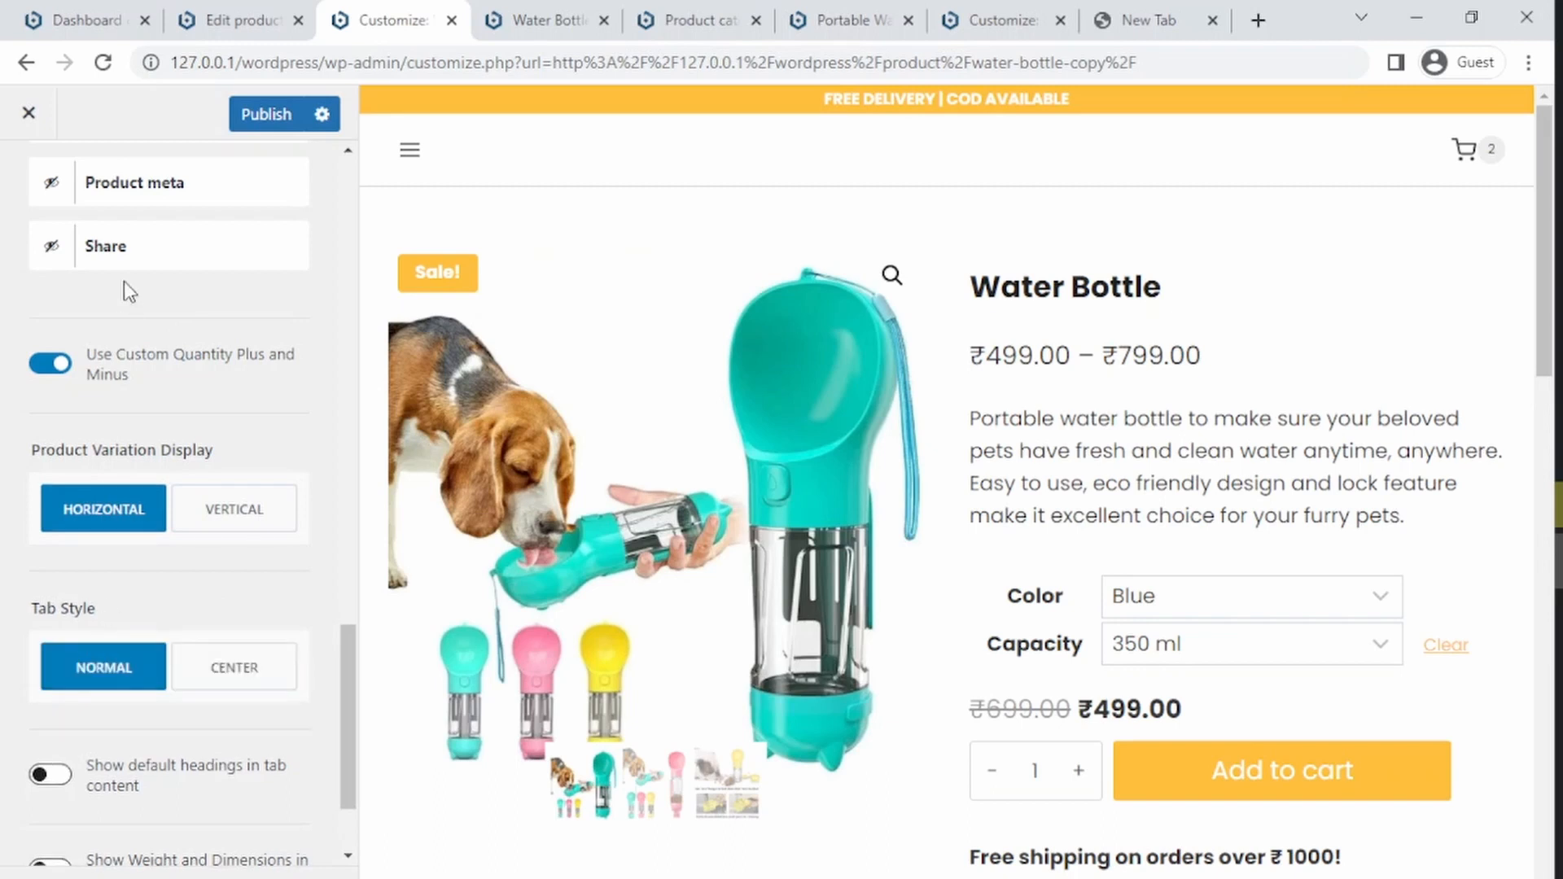
# Step: Publish the Customizer settings and close the Customizer
pyautogui.click(252, 112)
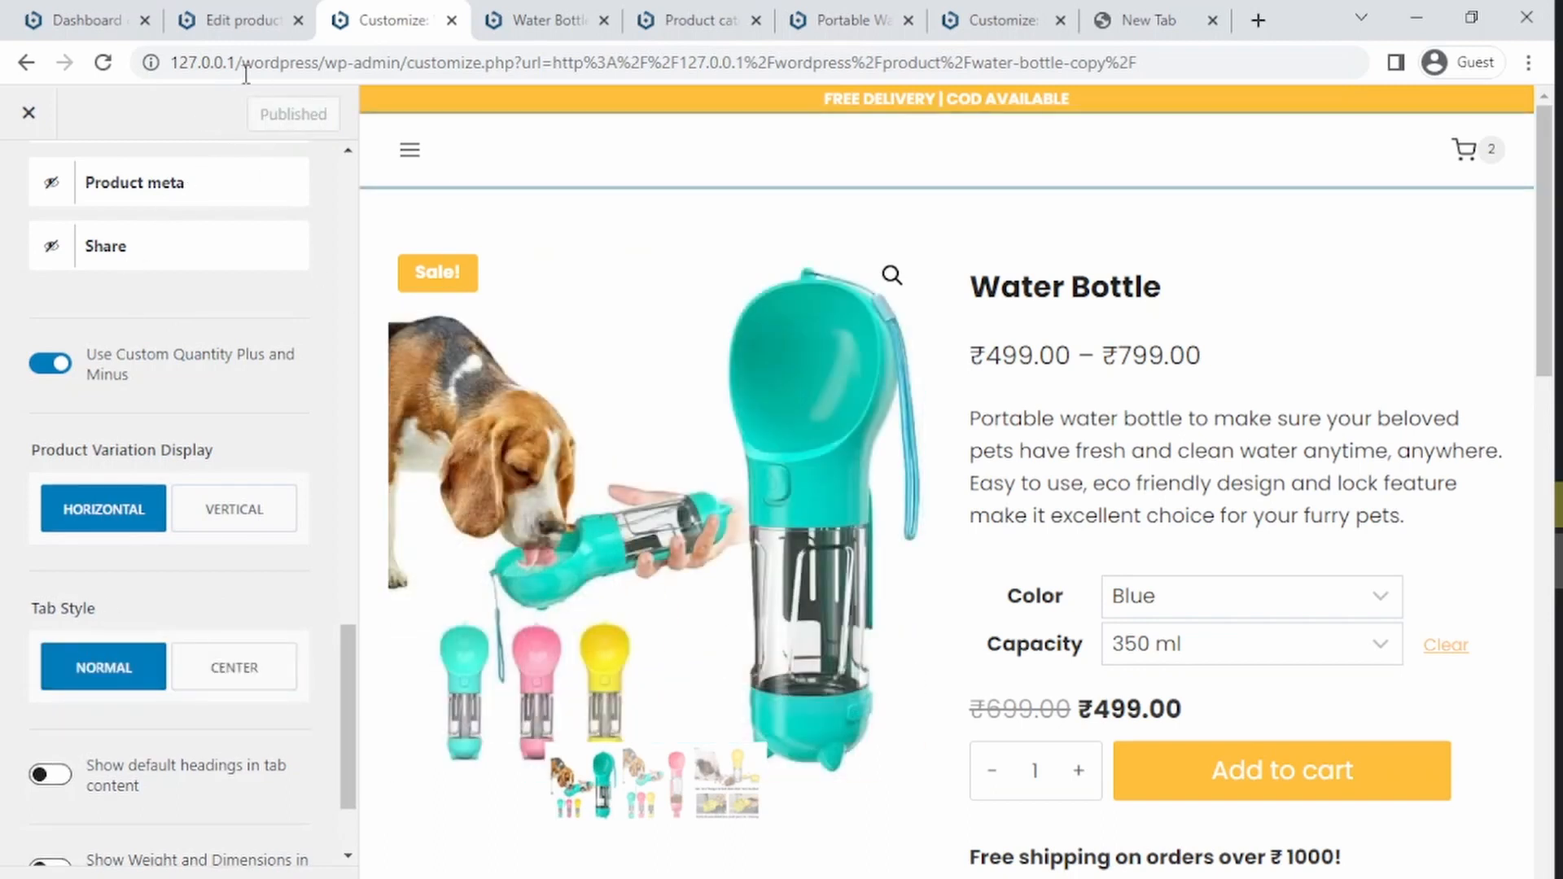
pyautogui.click(32, 116)
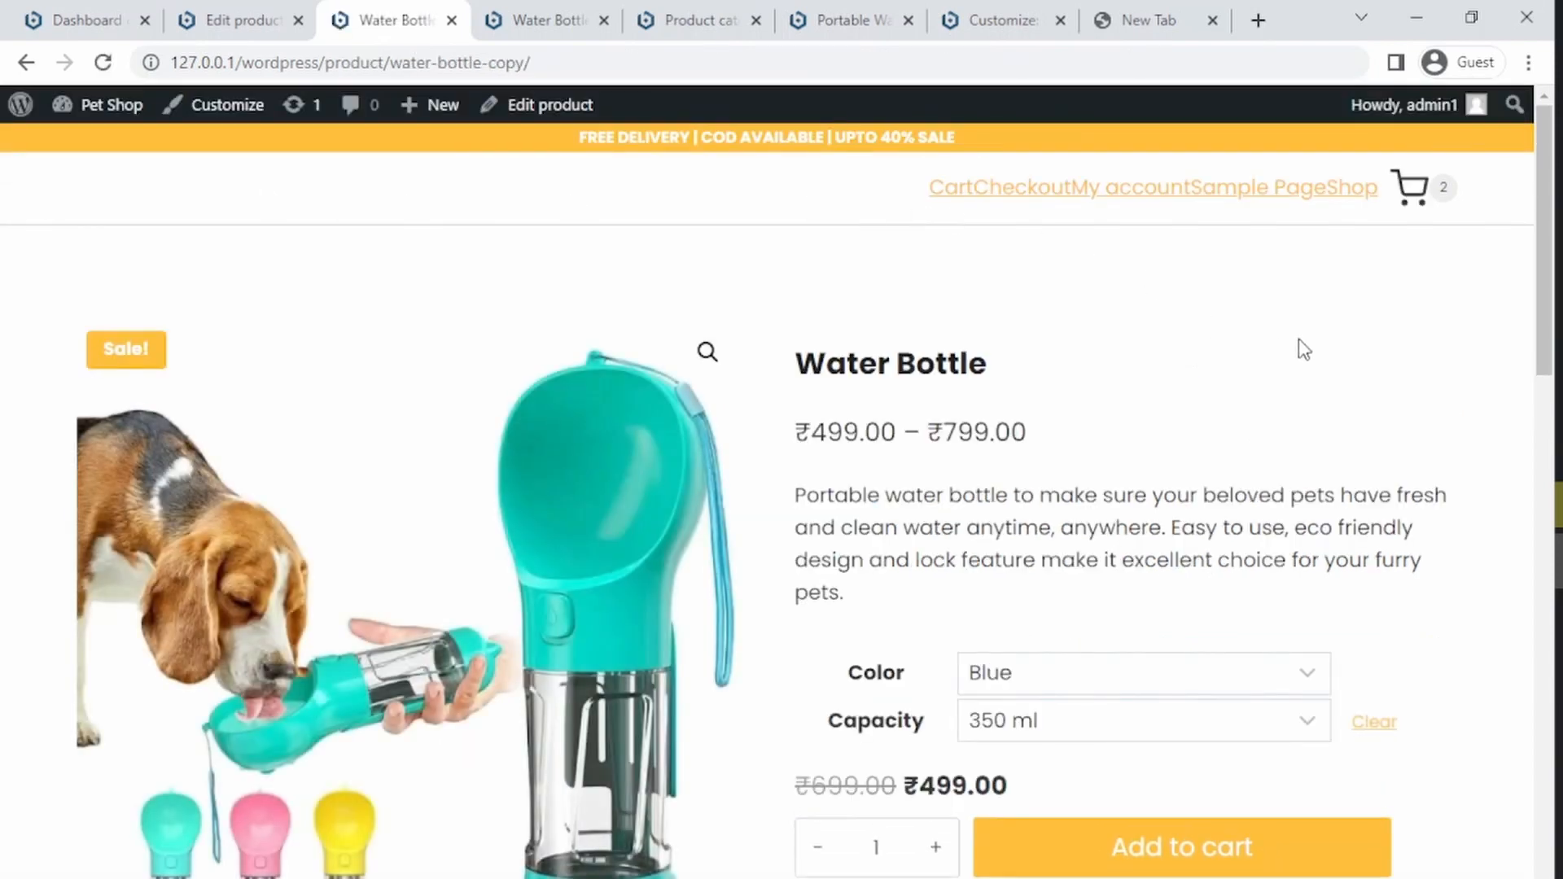
# Step: Scroll through the product page's description section
pyautogui.scroll(-9, 1526, 325)
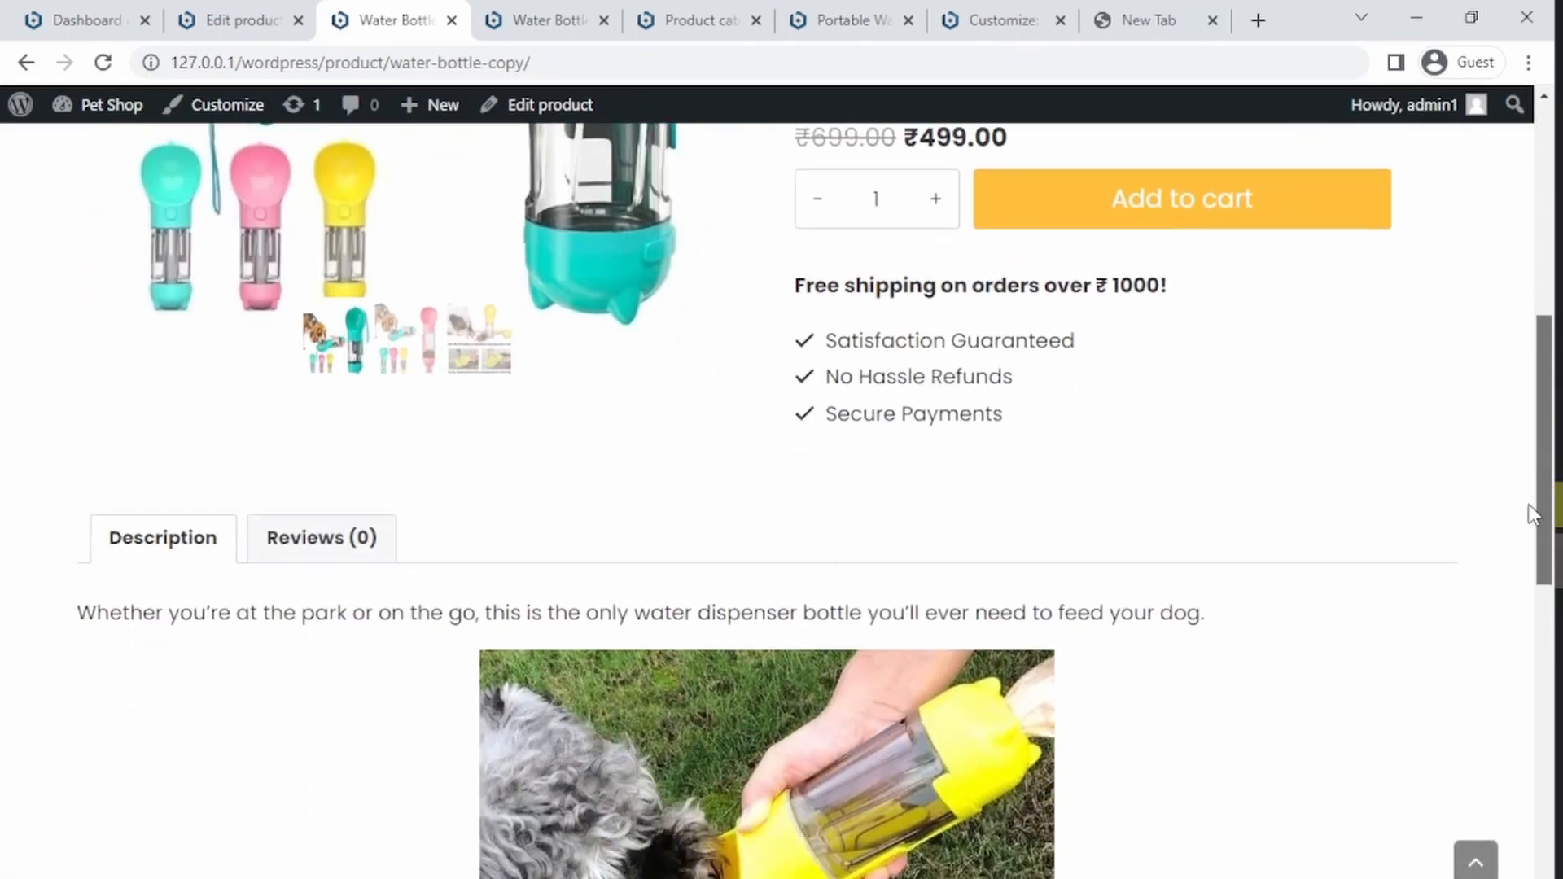
pyautogui.scroll(-10, 1522, 619)
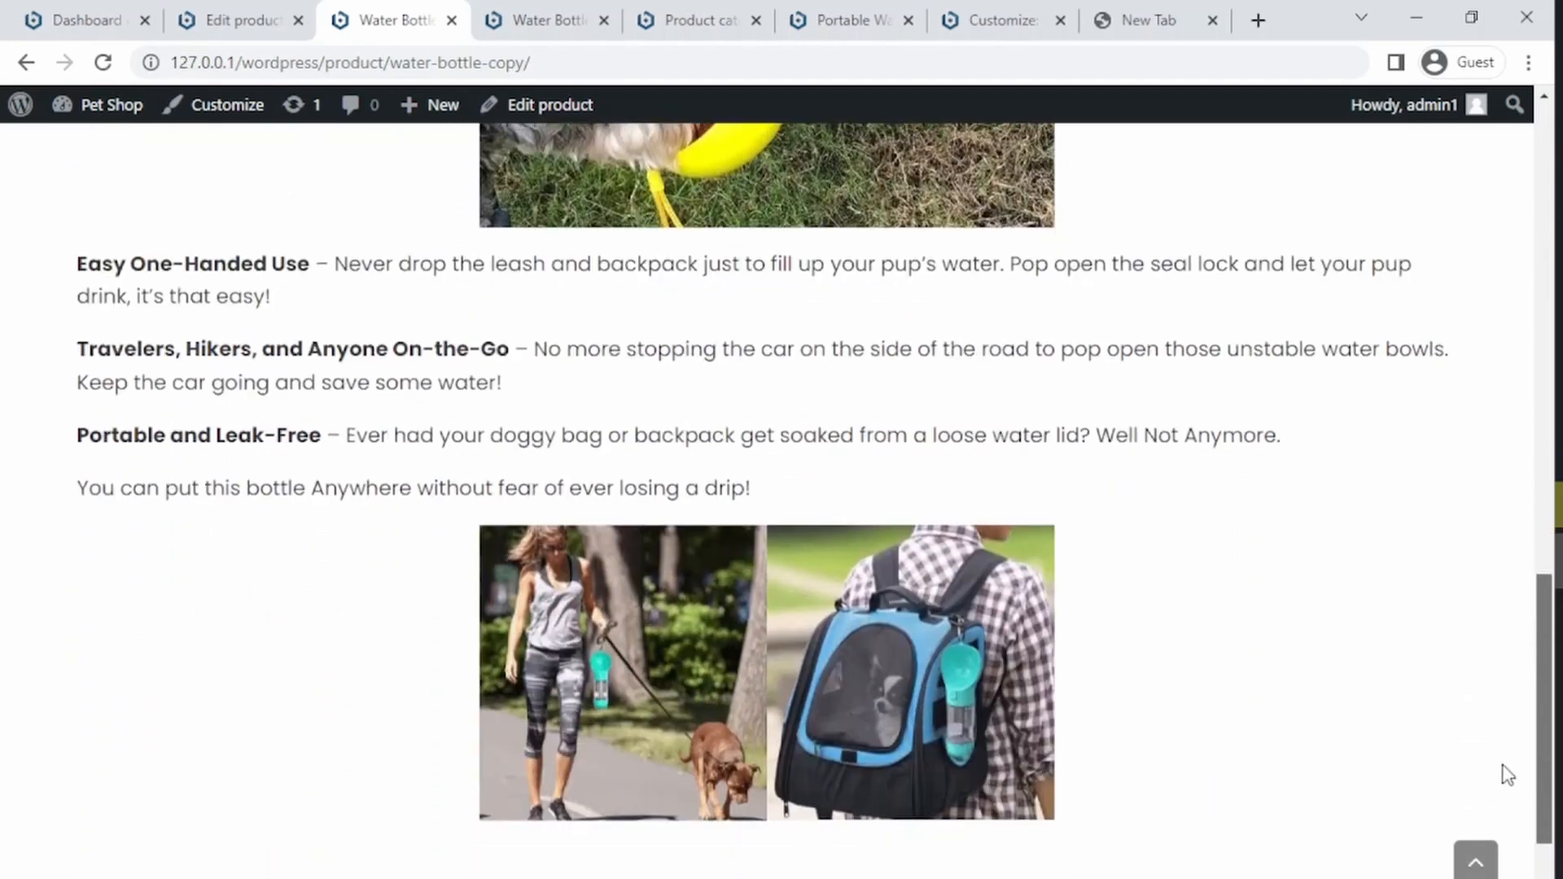
pyautogui.scroll(12, 1475, 570)
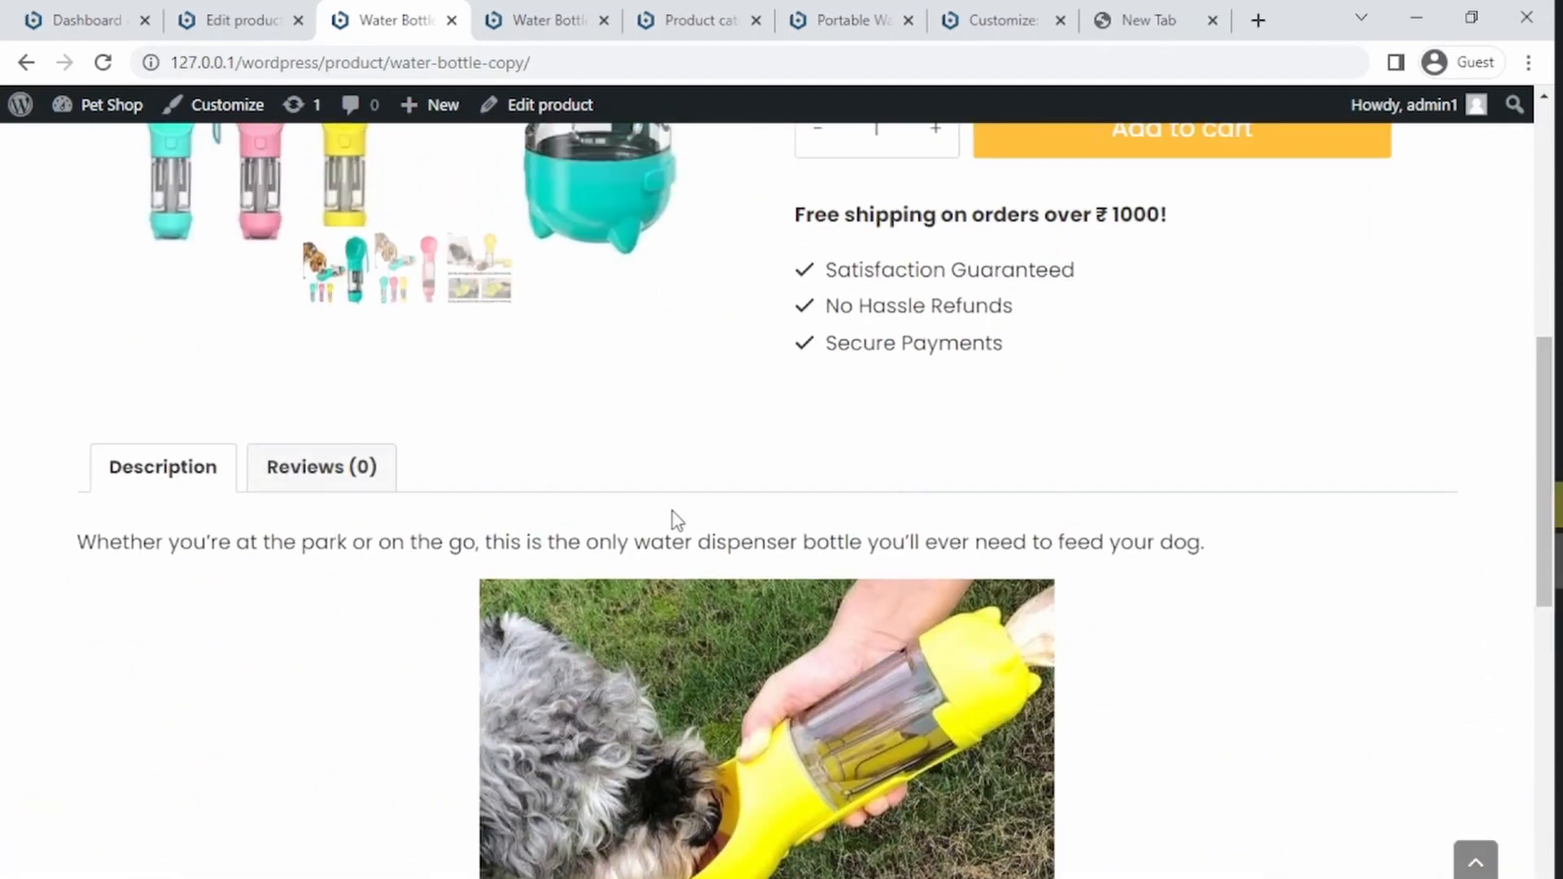
# Step: Switch between the product page's Reviews and Description tabs and return to the top of the page
pyautogui.click(326, 477)
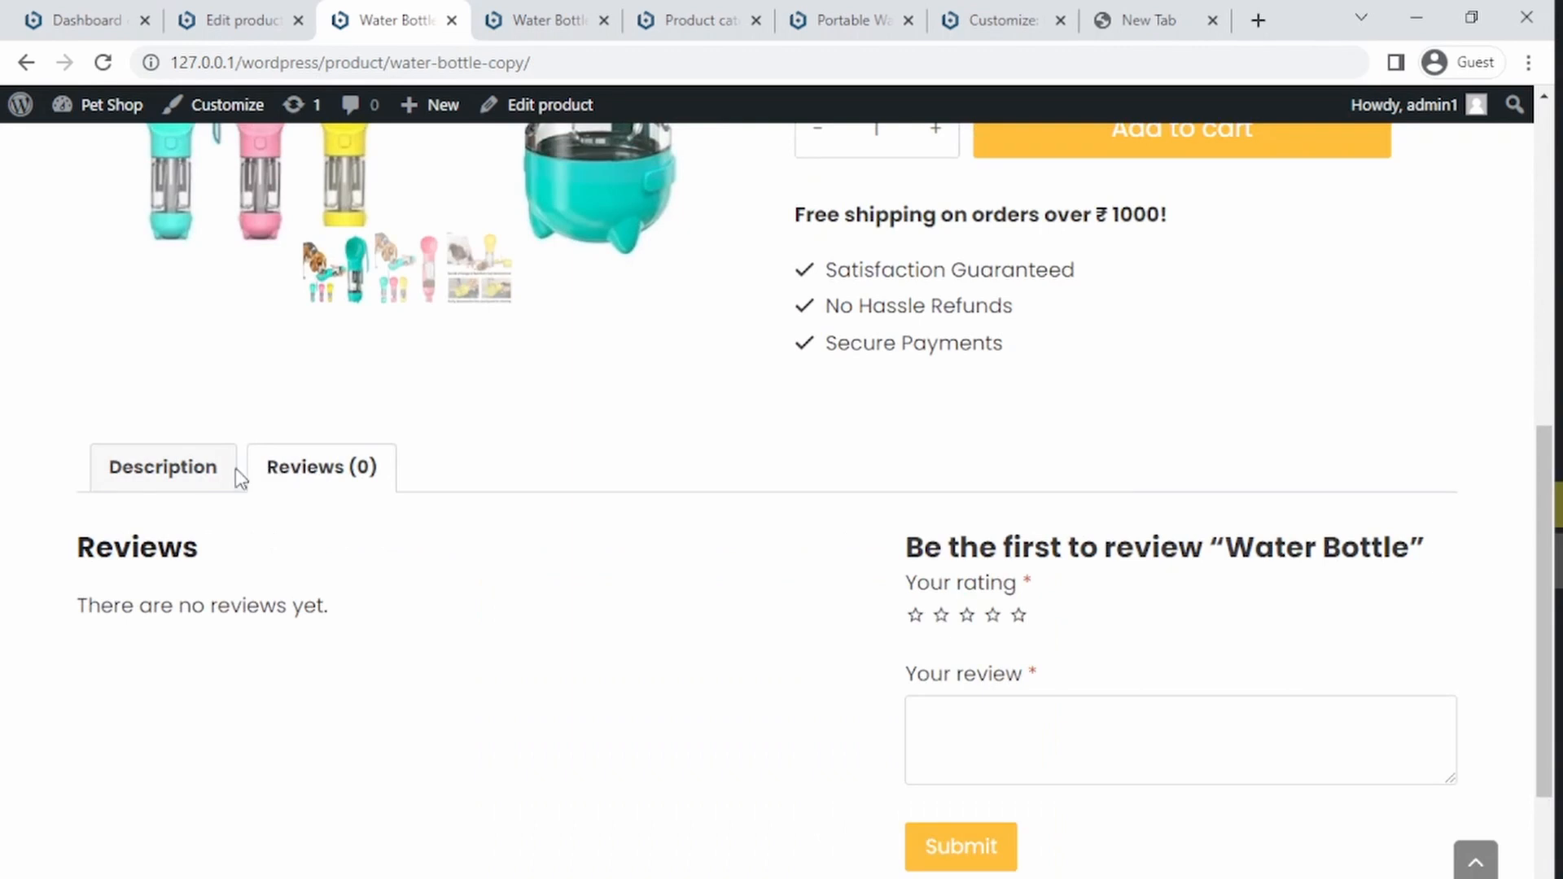
pyautogui.click(182, 479)
pyautogui.moveTo(1544, 497); pyautogui.dragTo(1413, 310)
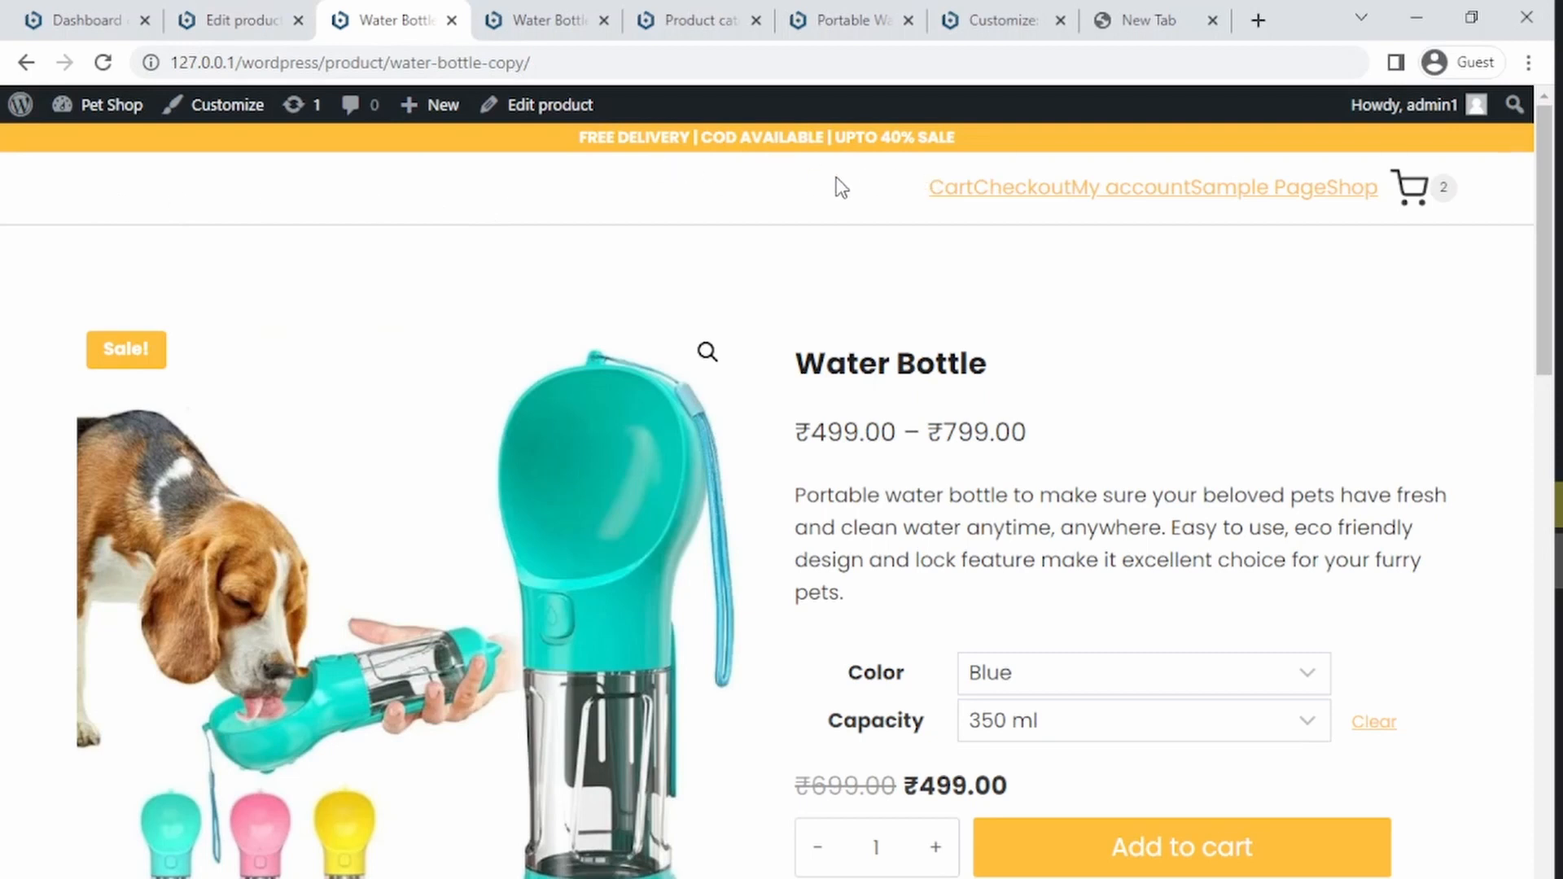
# Step: Go to the product attributes admin page and create a new global attribute named Size
pyautogui.click(209, 1)
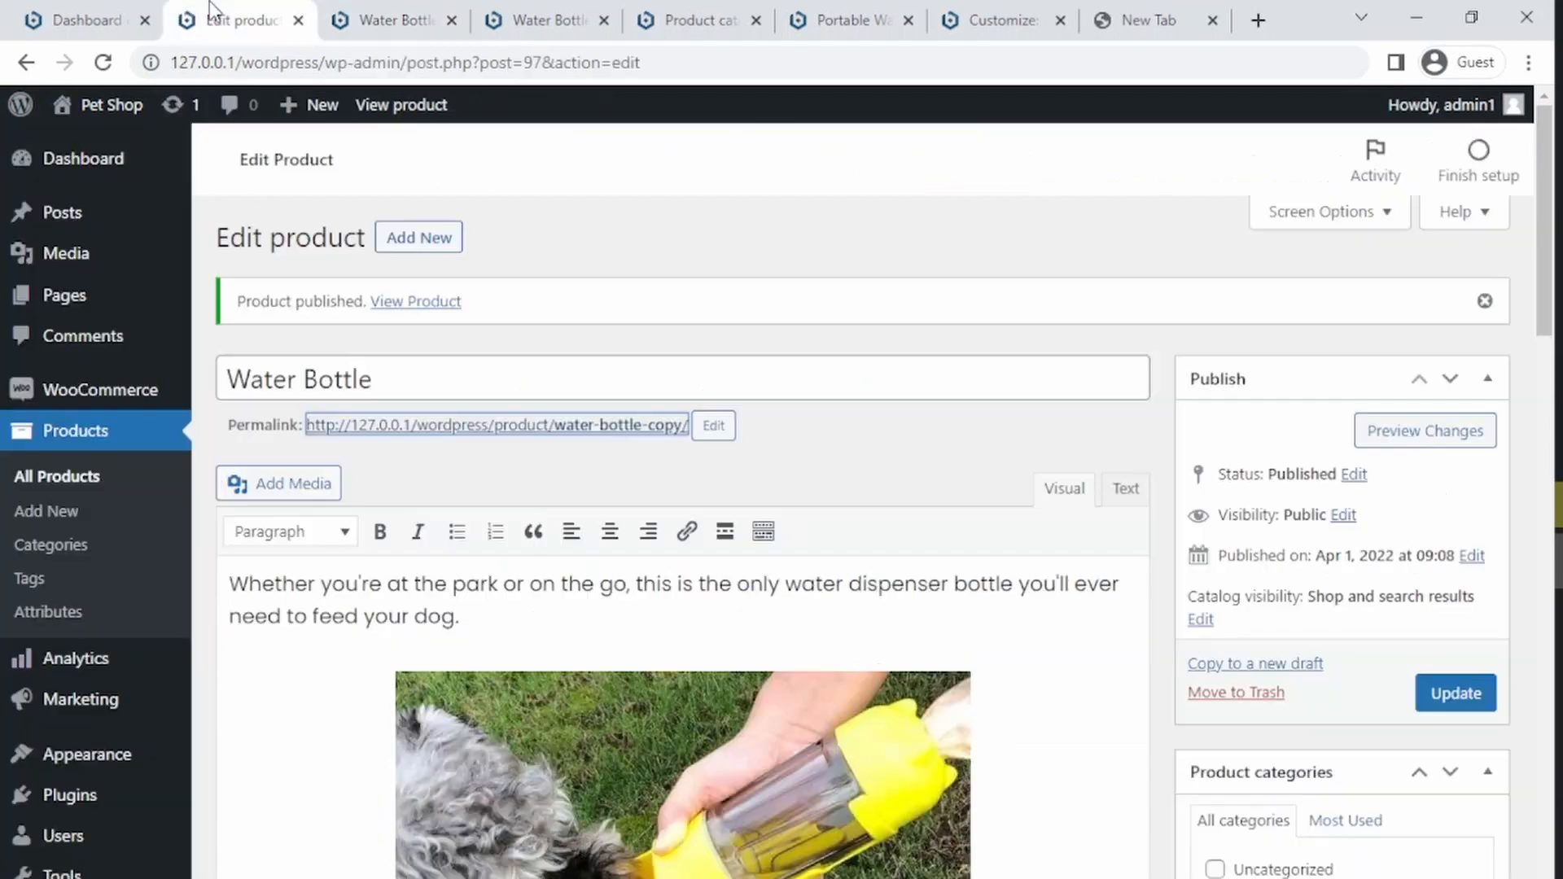
pyautogui.click(81, 489)
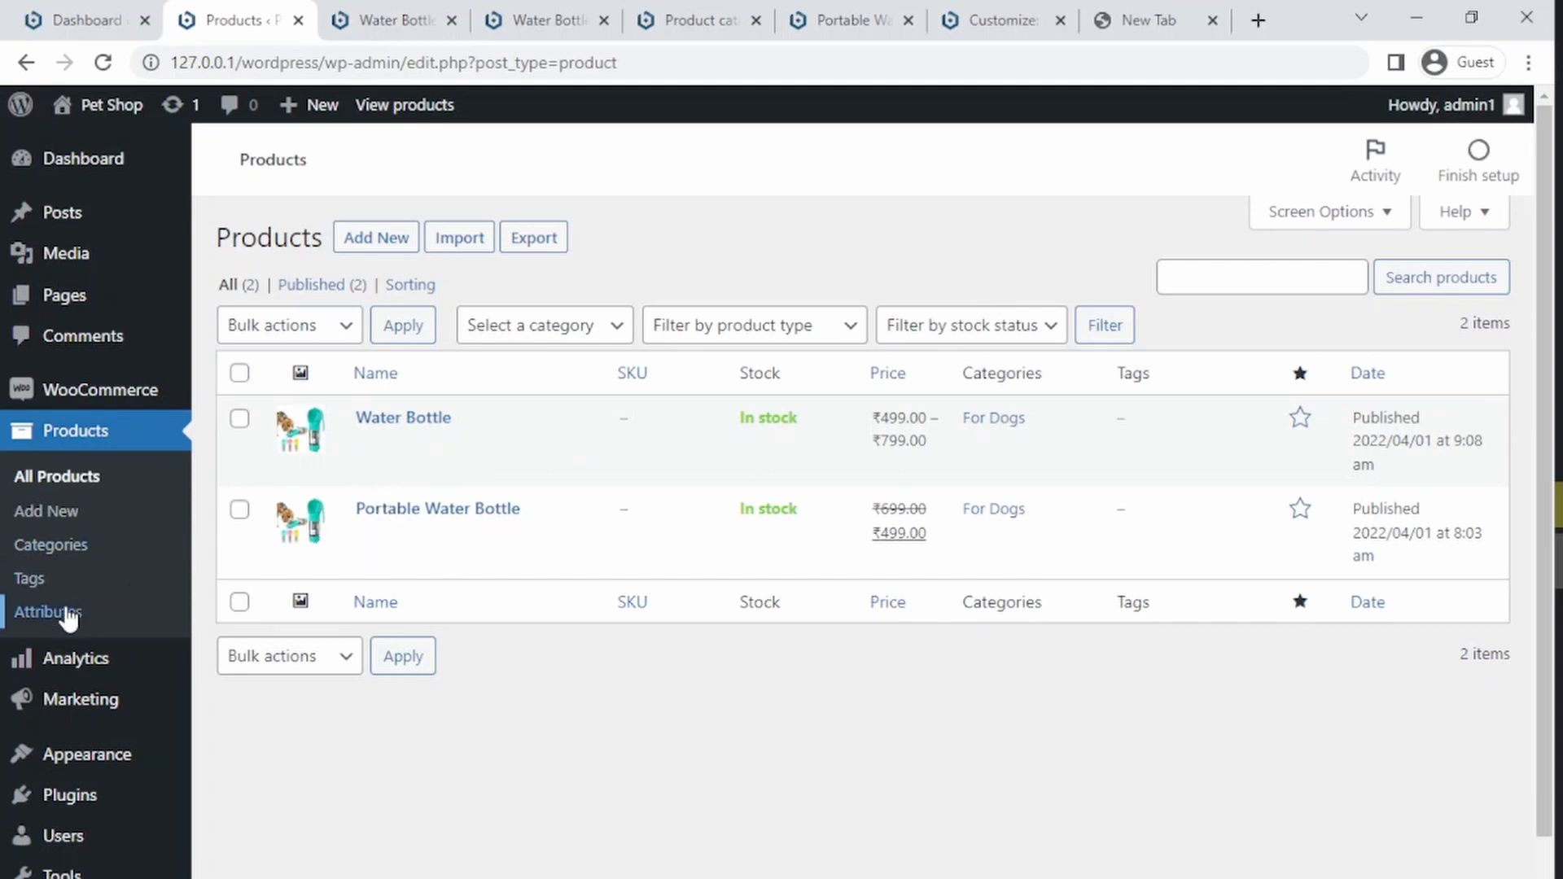
pyautogui.click(68, 622)
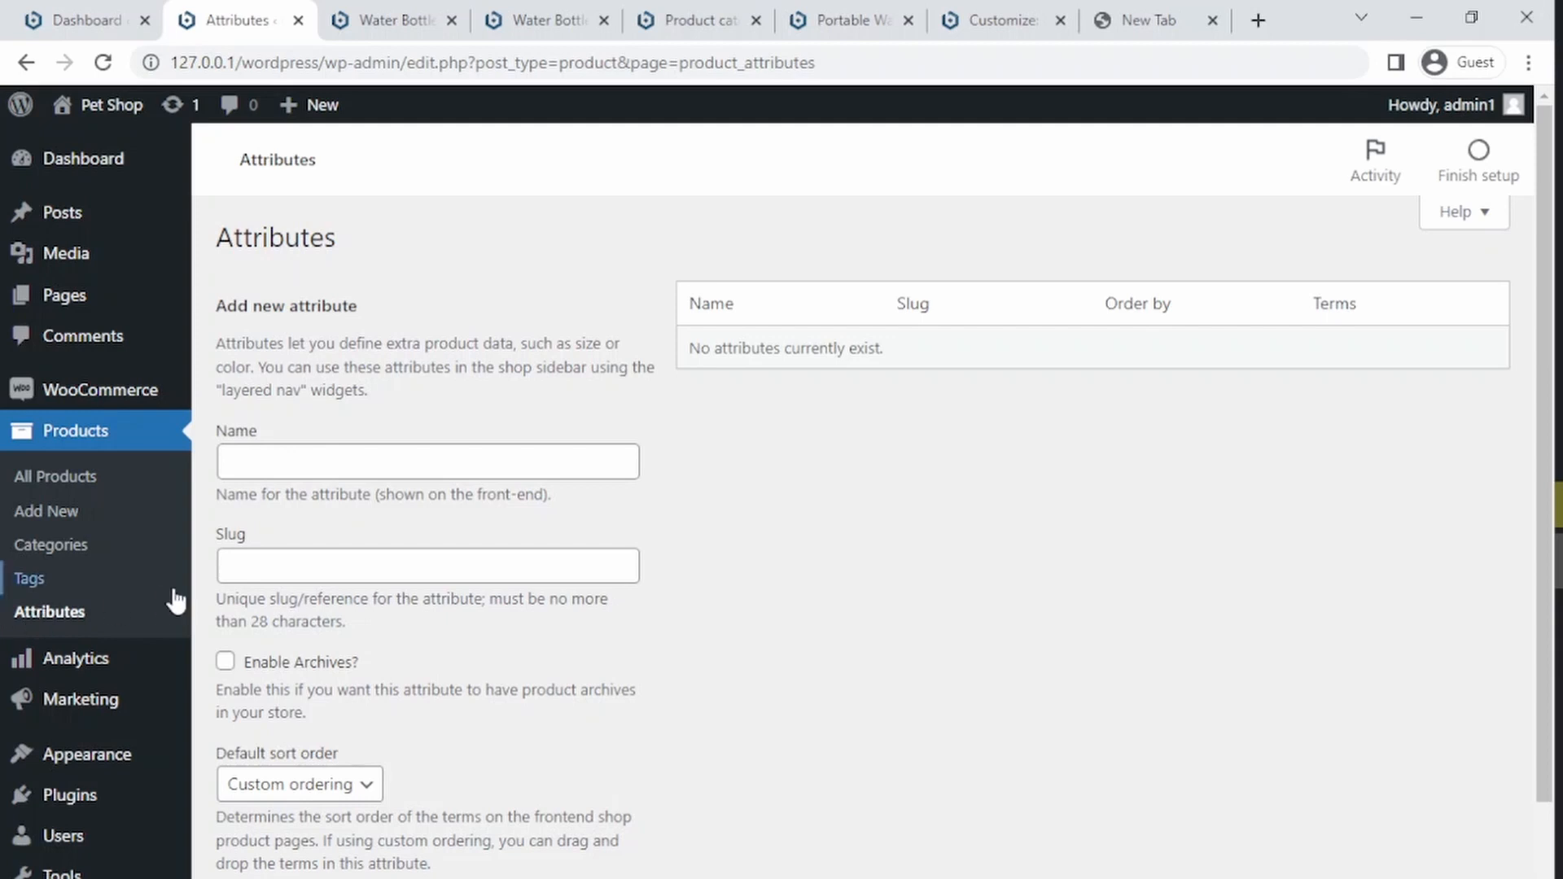
pyautogui.click(380, 466)
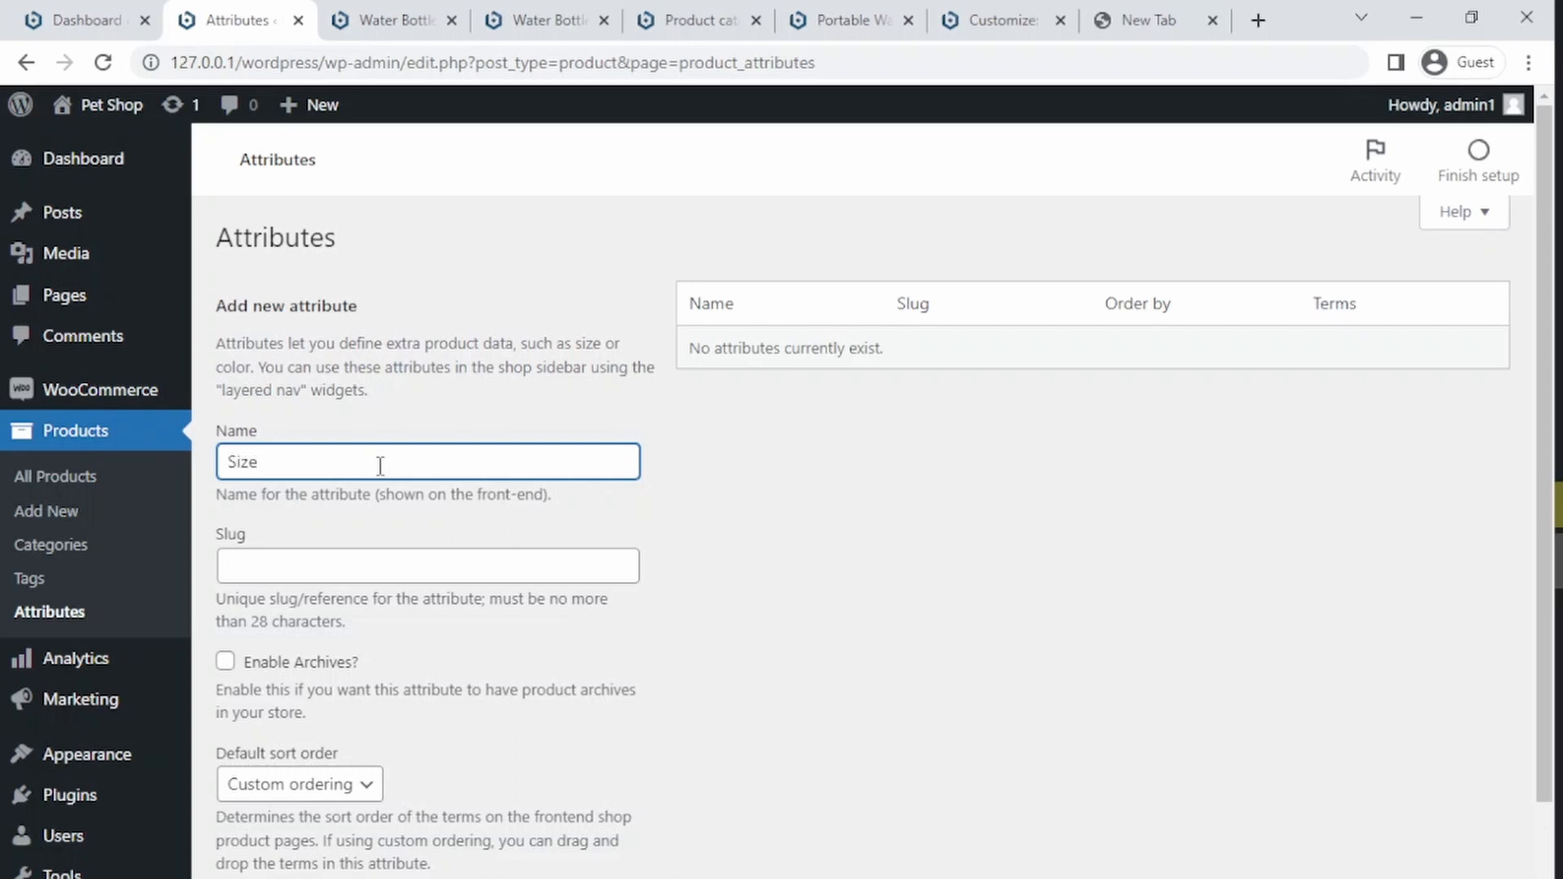
pyautogui.write('Size')
pyautogui.press('Return')
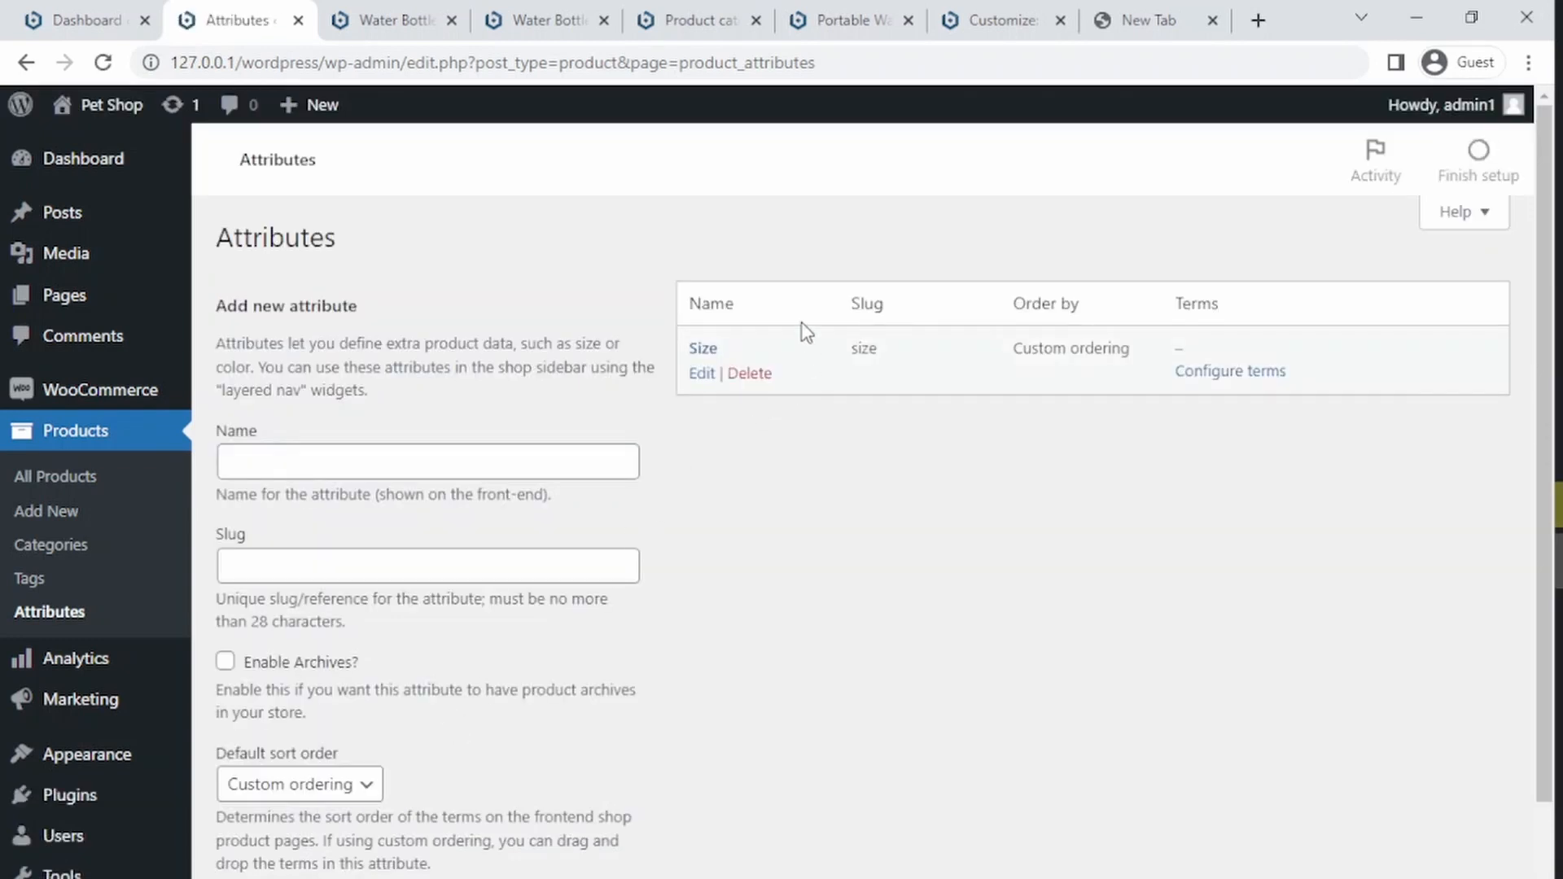
# Step: Edit the Size attribute to enable archives and update it
pyautogui.click(700, 374)
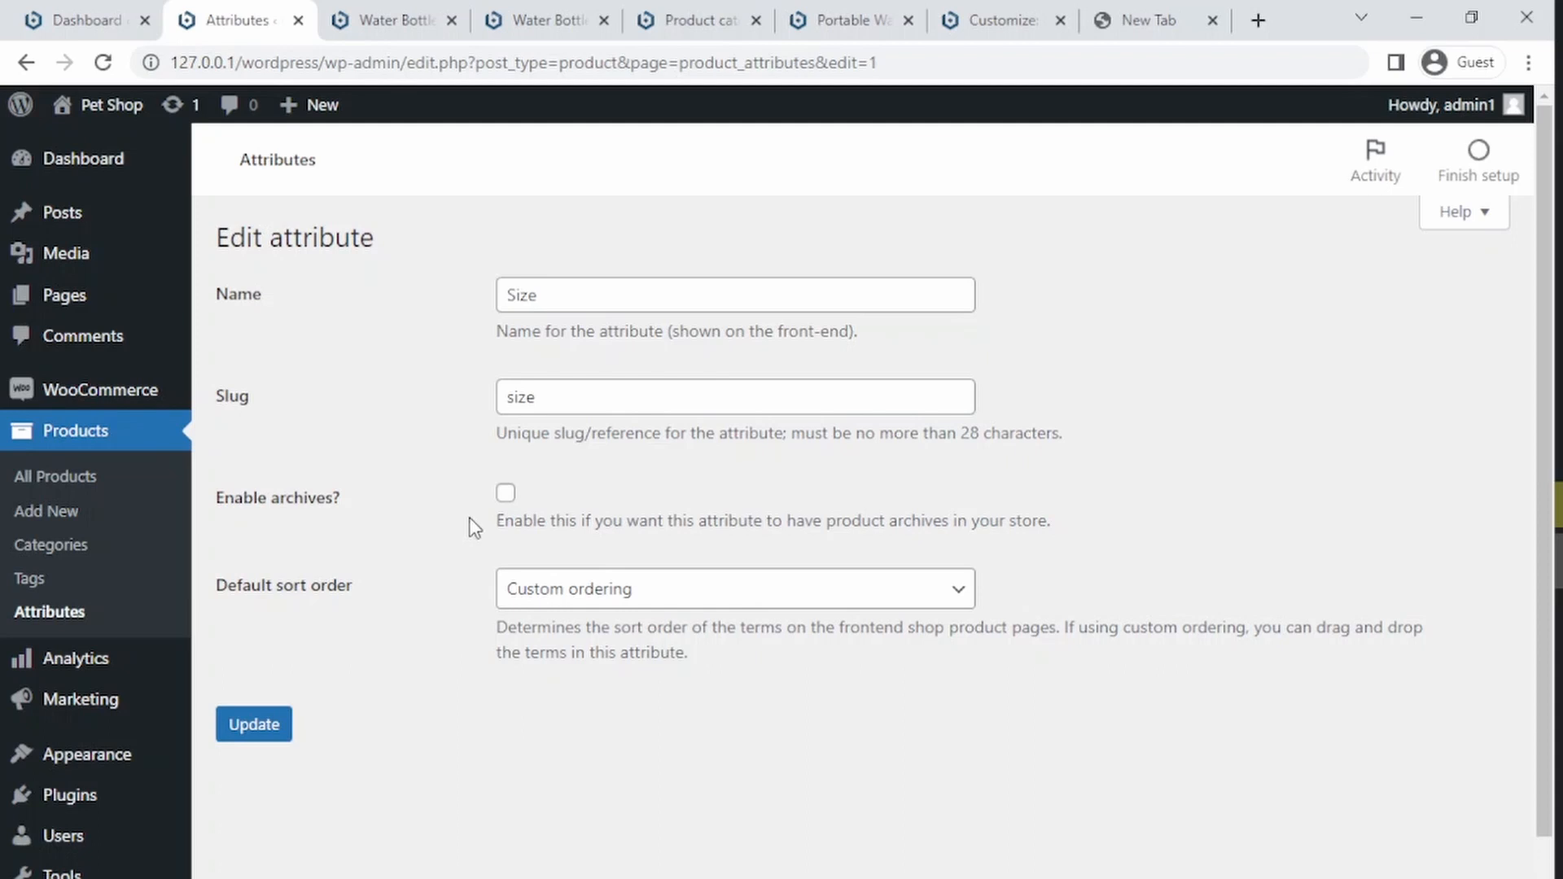
pyautogui.click(505, 494)
pyautogui.click(279, 726)
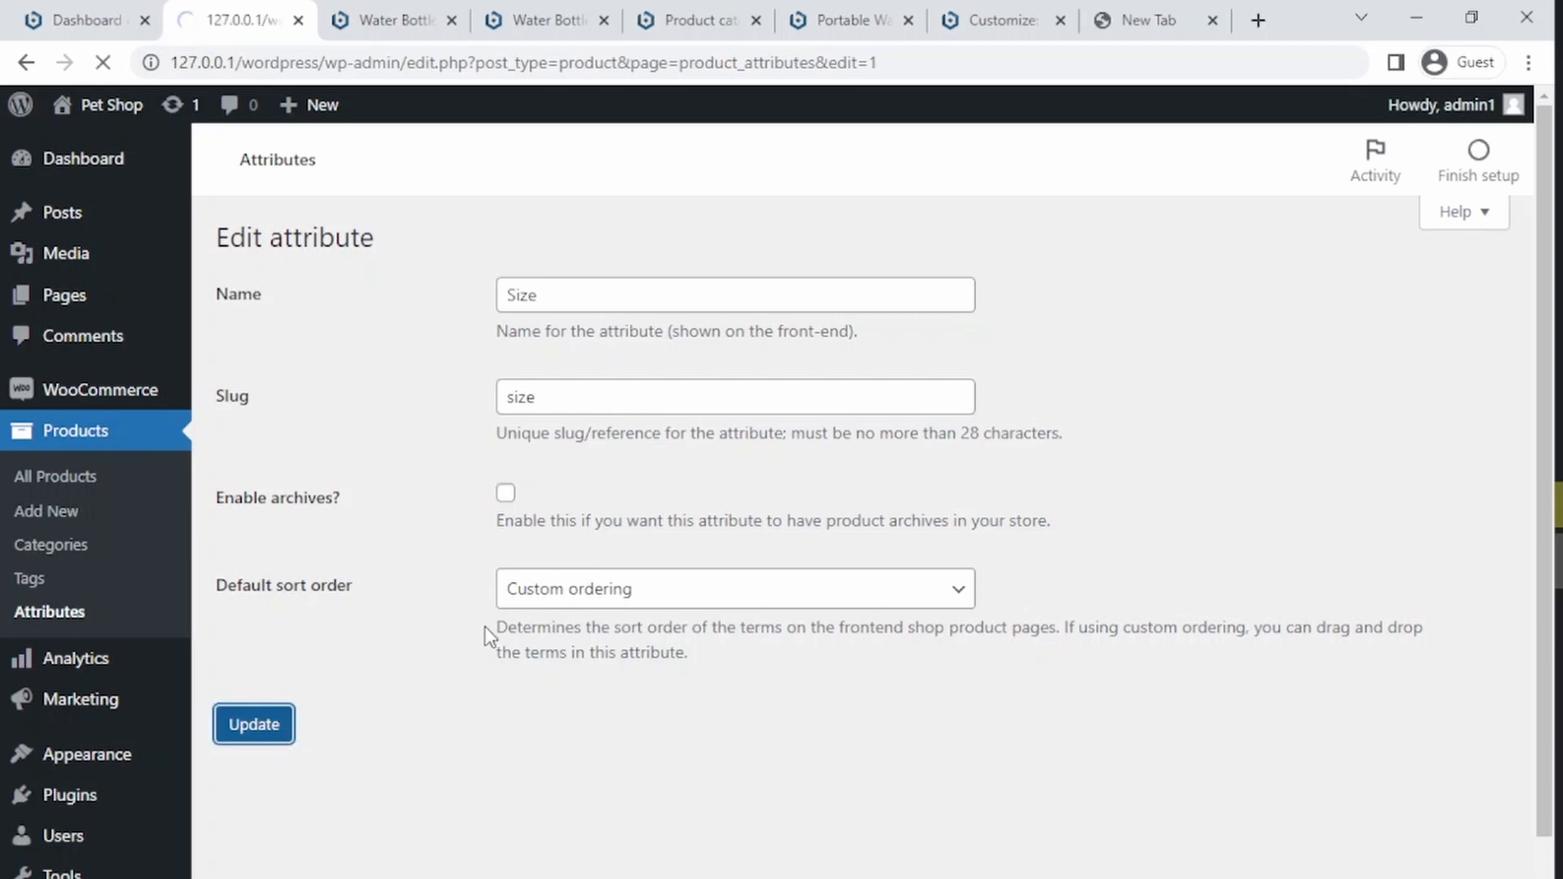
pyautogui.click(263, 332)
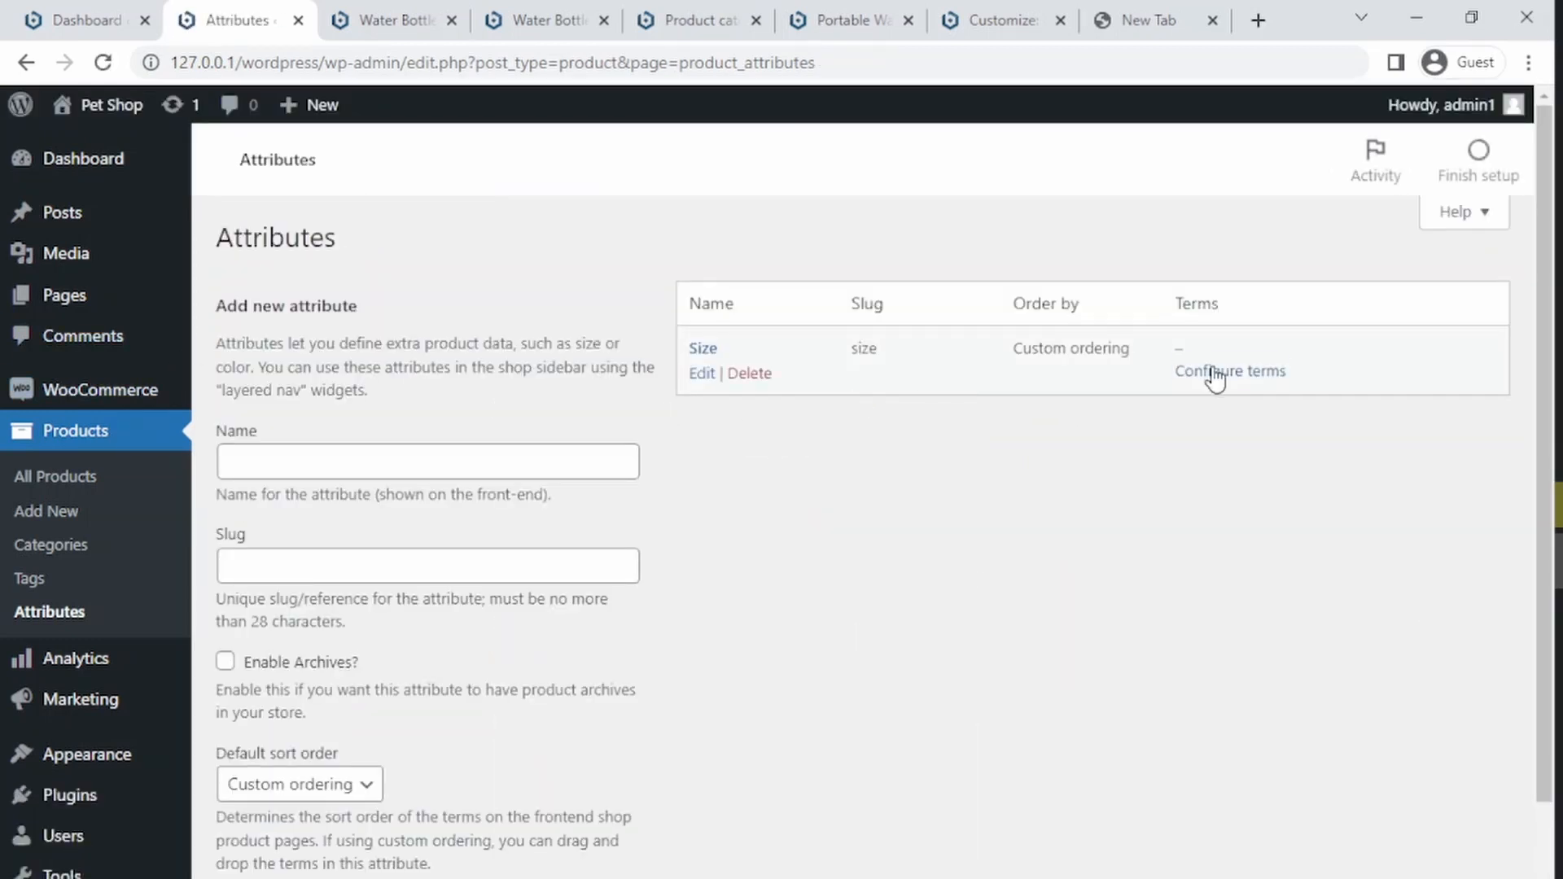
# Step: Configure the Size attribute's terms, adding Small, Medium and Large
pyautogui.click(1215, 374)
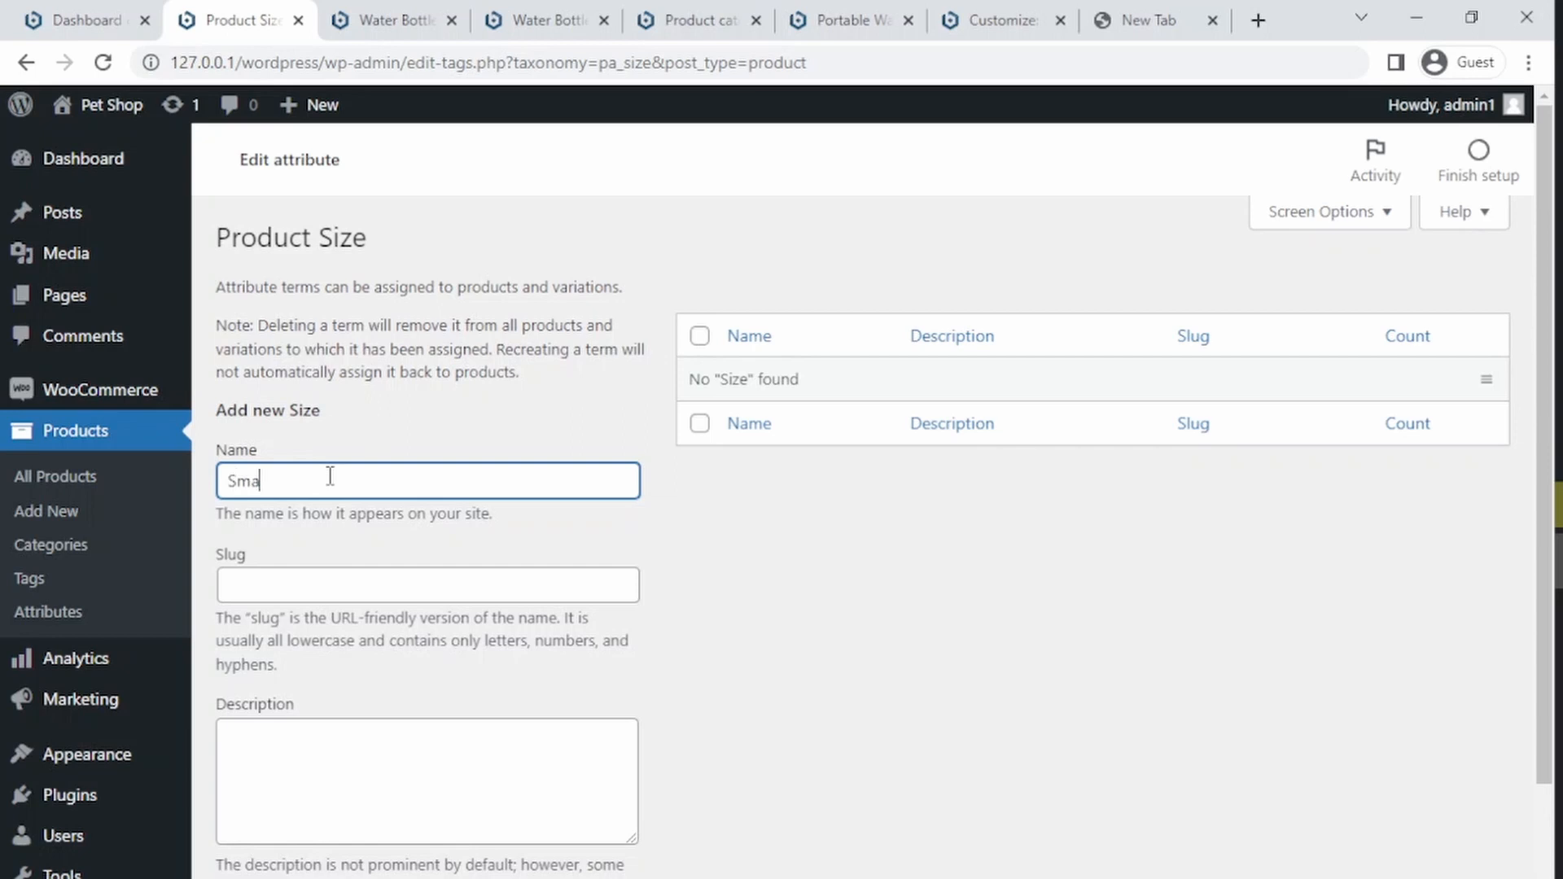
pyautogui.scroll(-2, 330, 488)
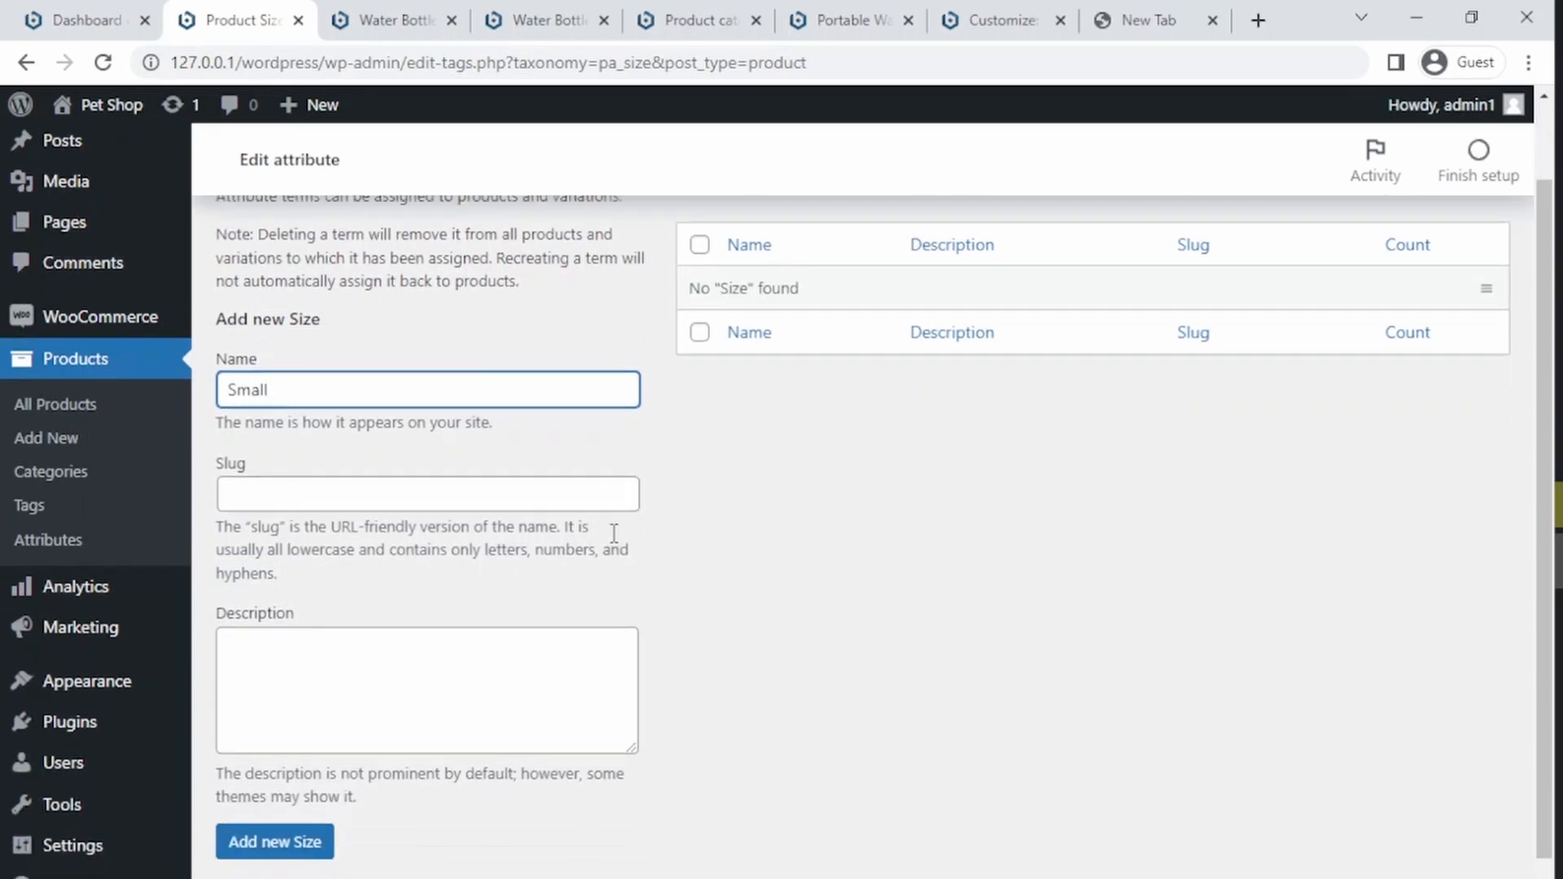
pyautogui.click(308, 791)
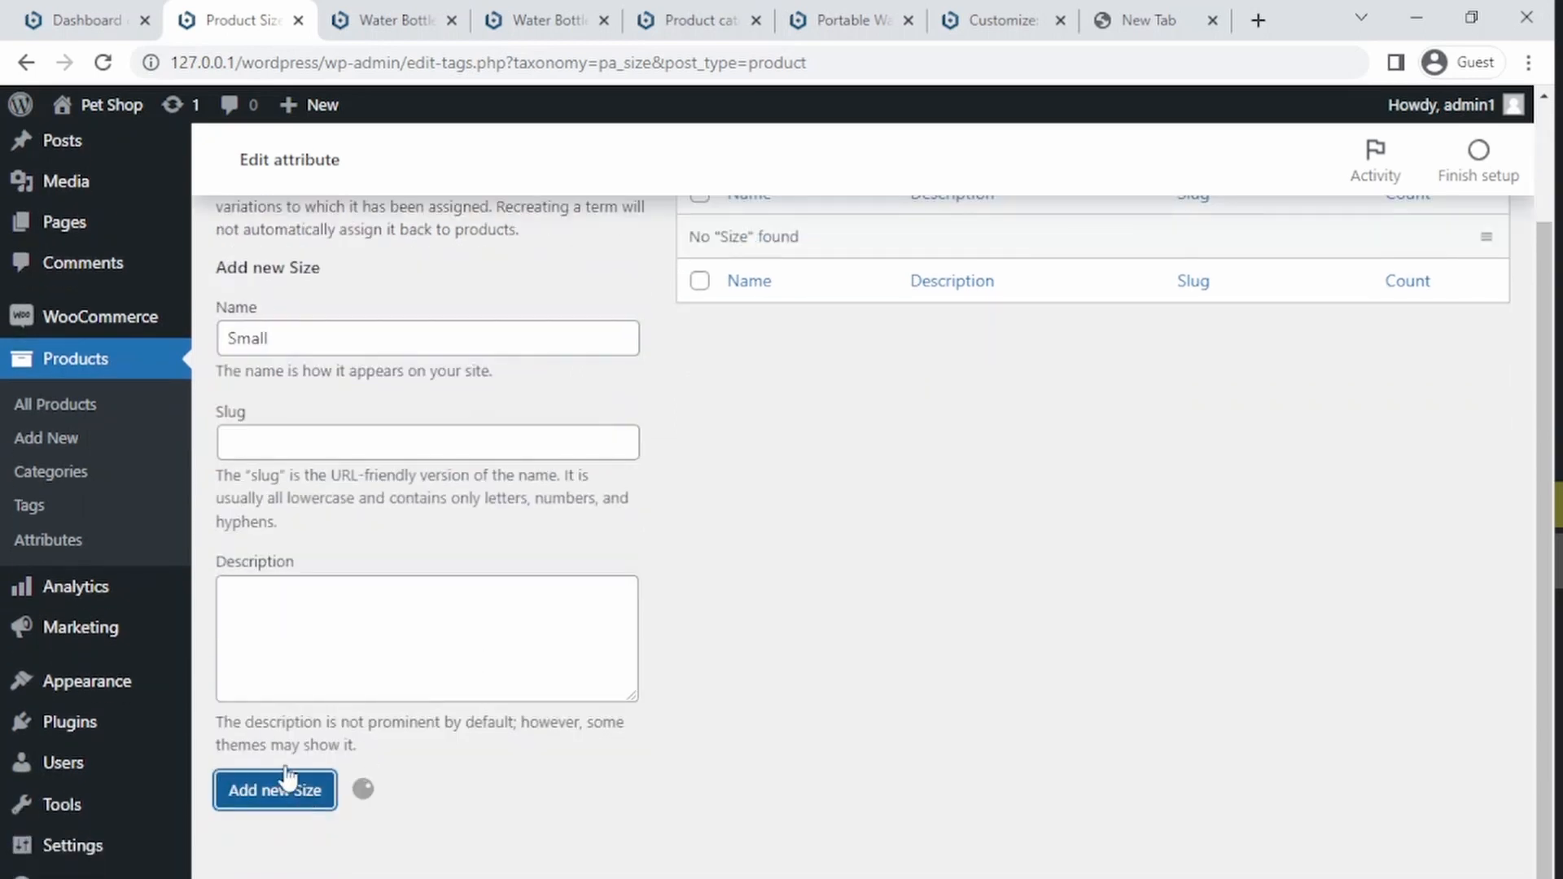
pyautogui.click(308, 340)
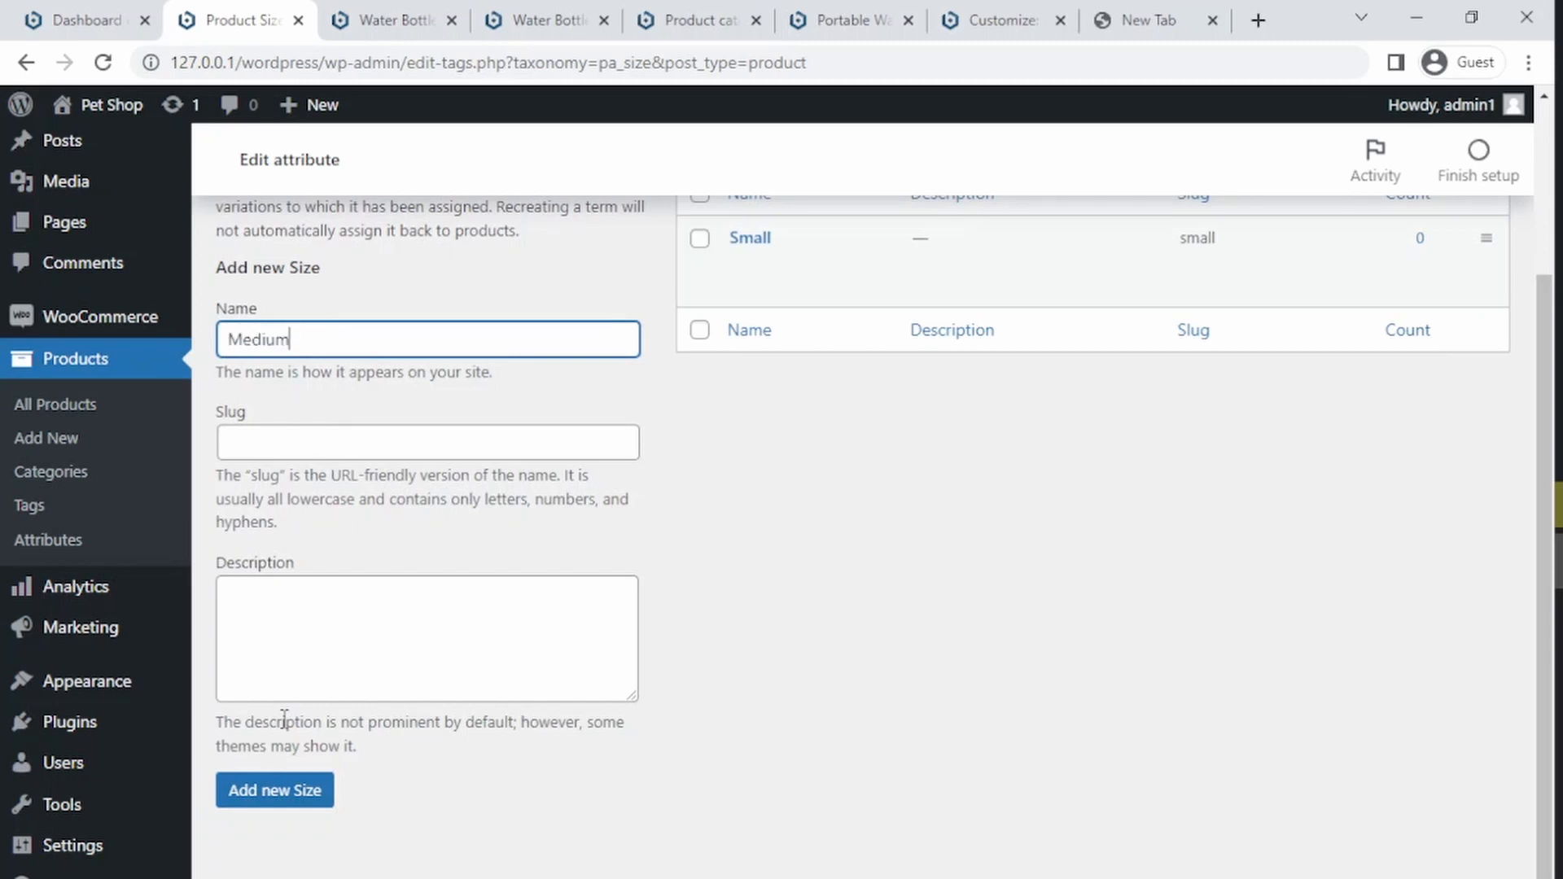
pyautogui.click(298, 791)
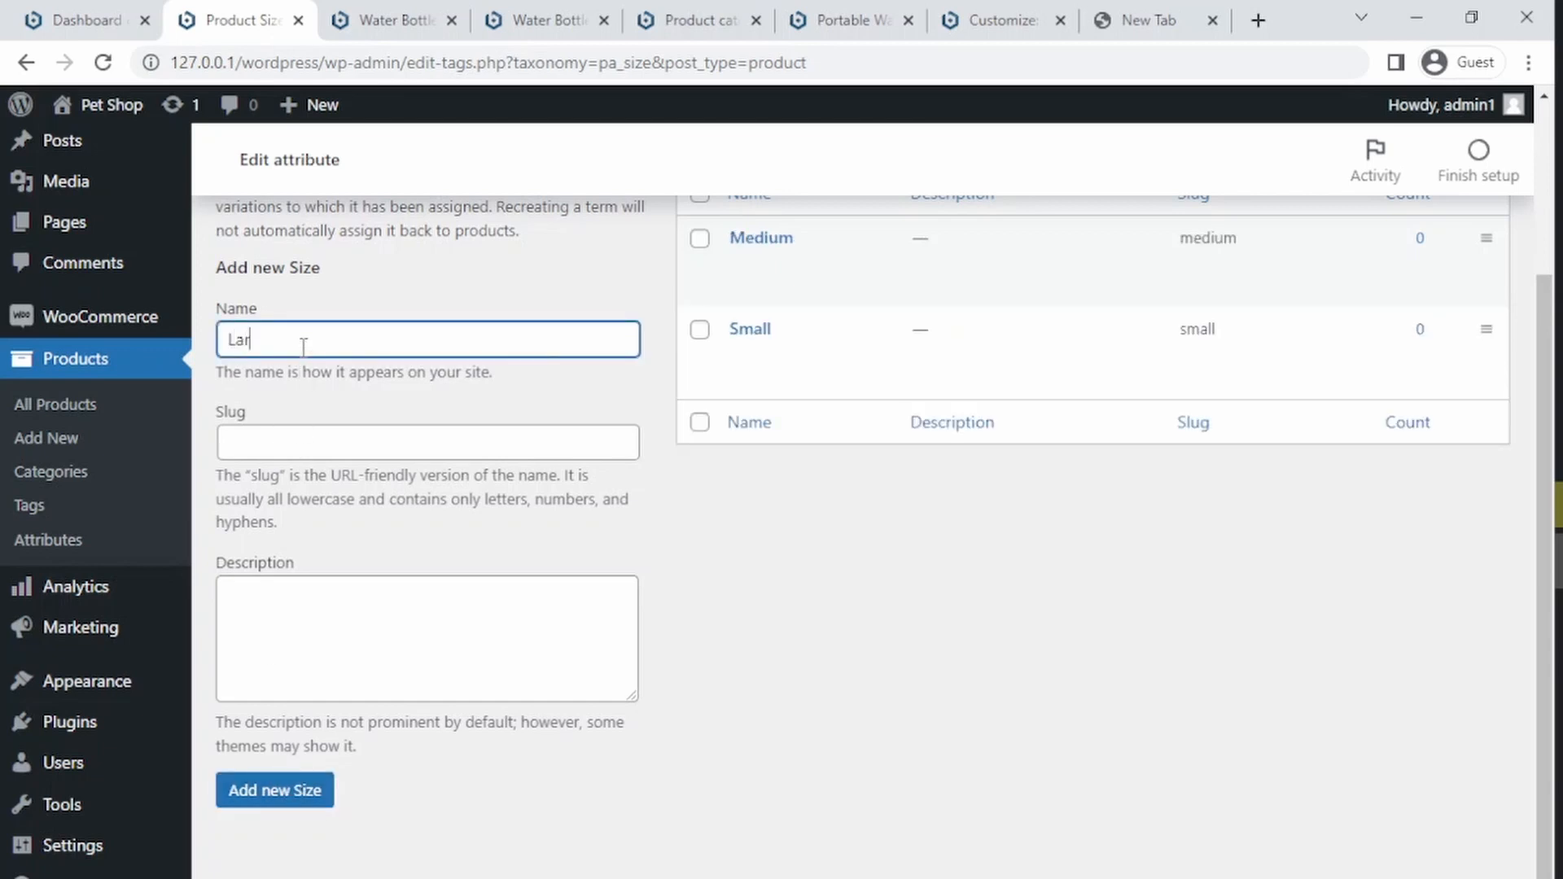
pyautogui.click(277, 793)
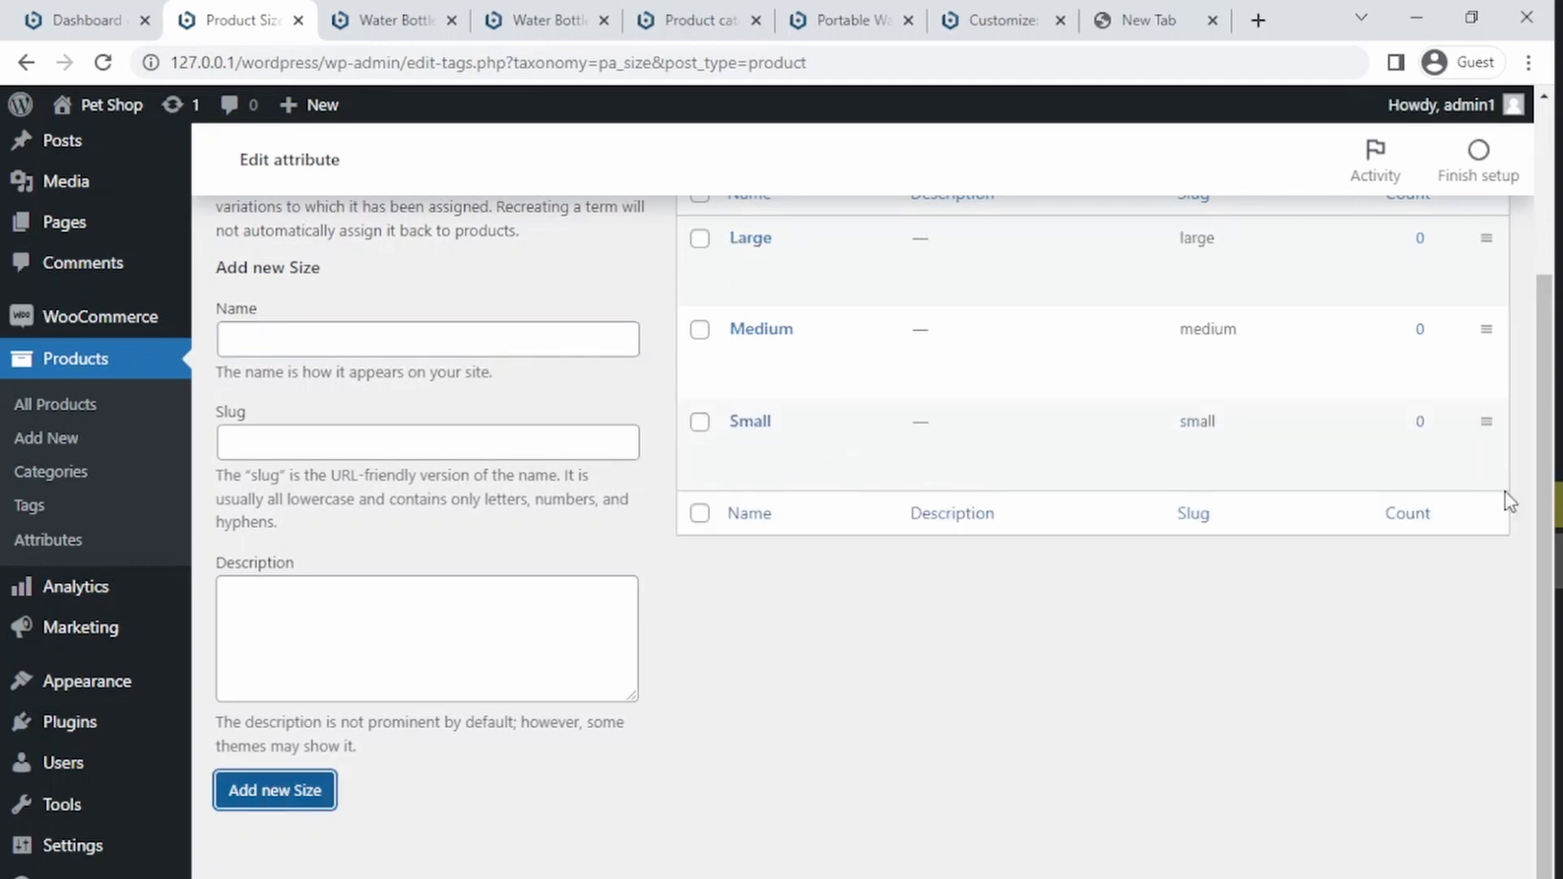
# Step: Open the Portable Water Bottle product for editing and add the Size attribute to its product data
pyautogui.scroll(3, 1531, 461)
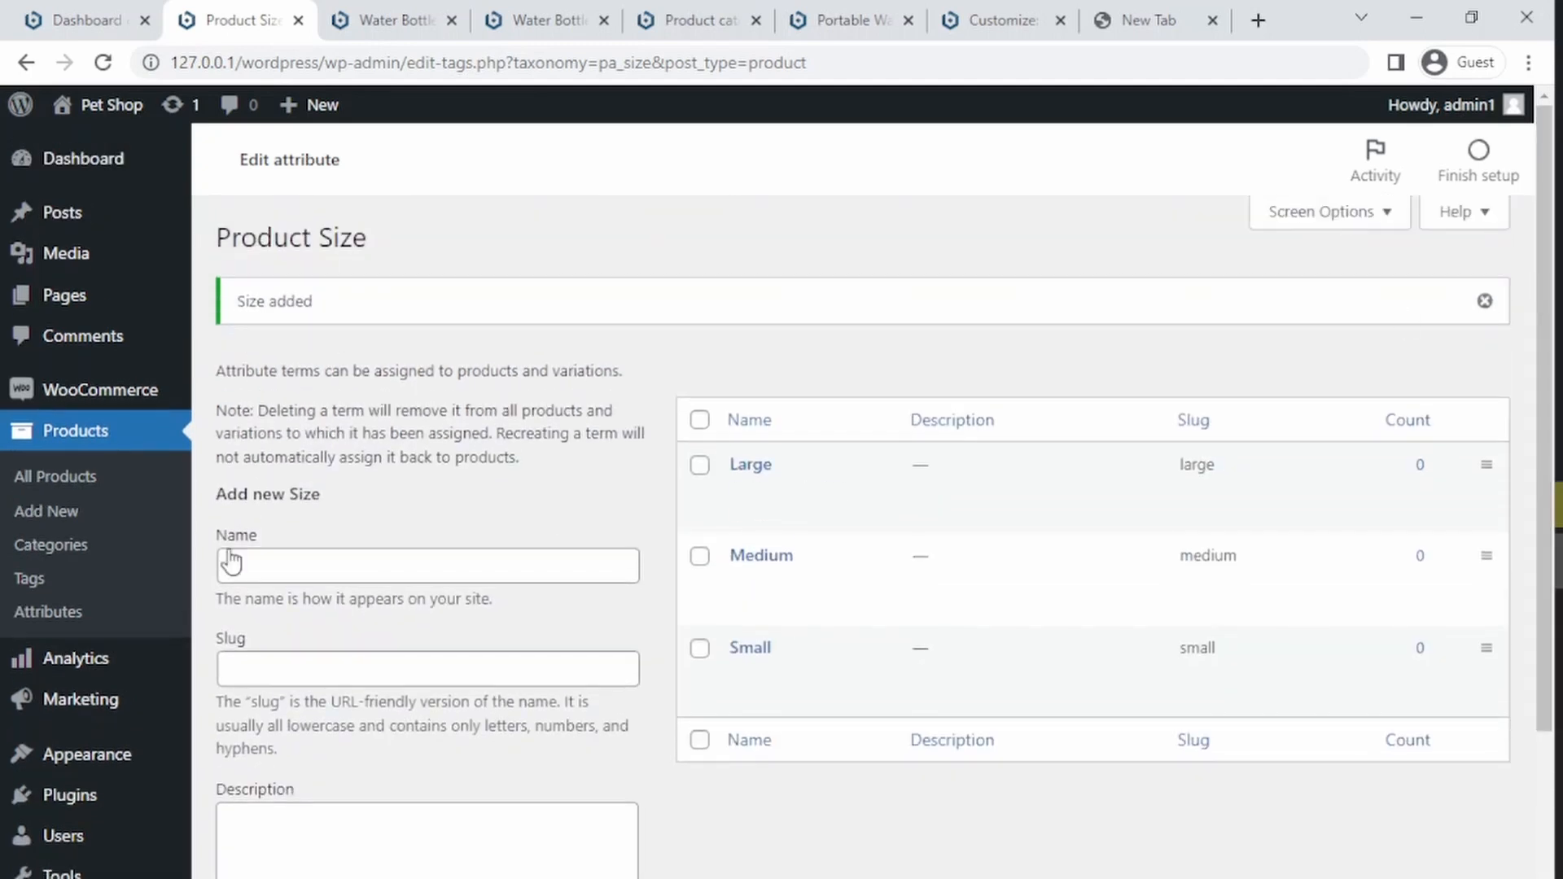
pyautogui.click(65, 485)
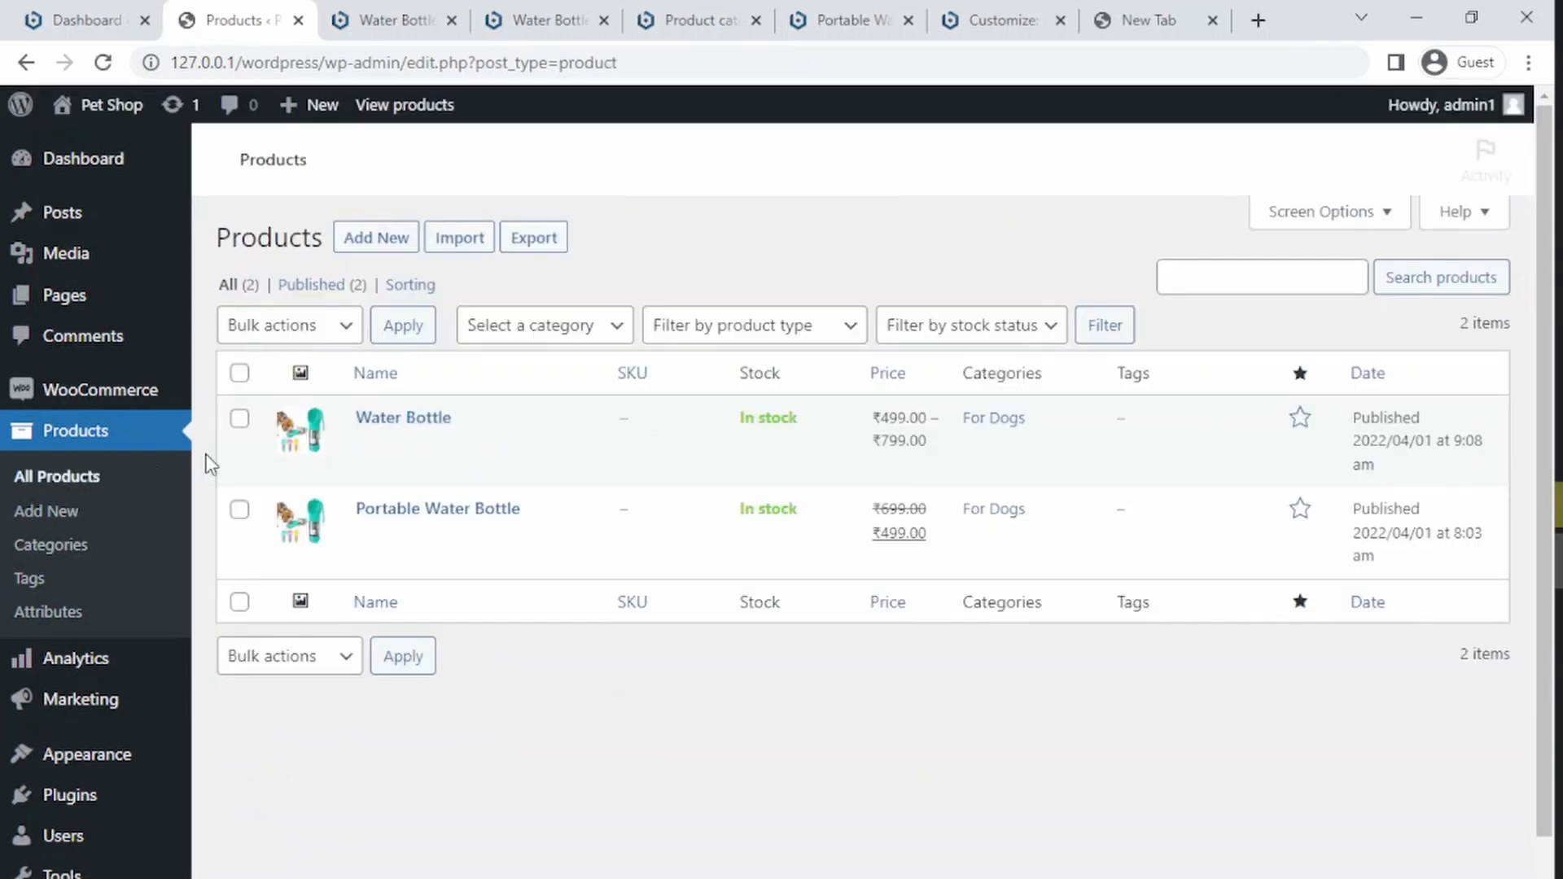
pyautogui.moveTo(418, 549)
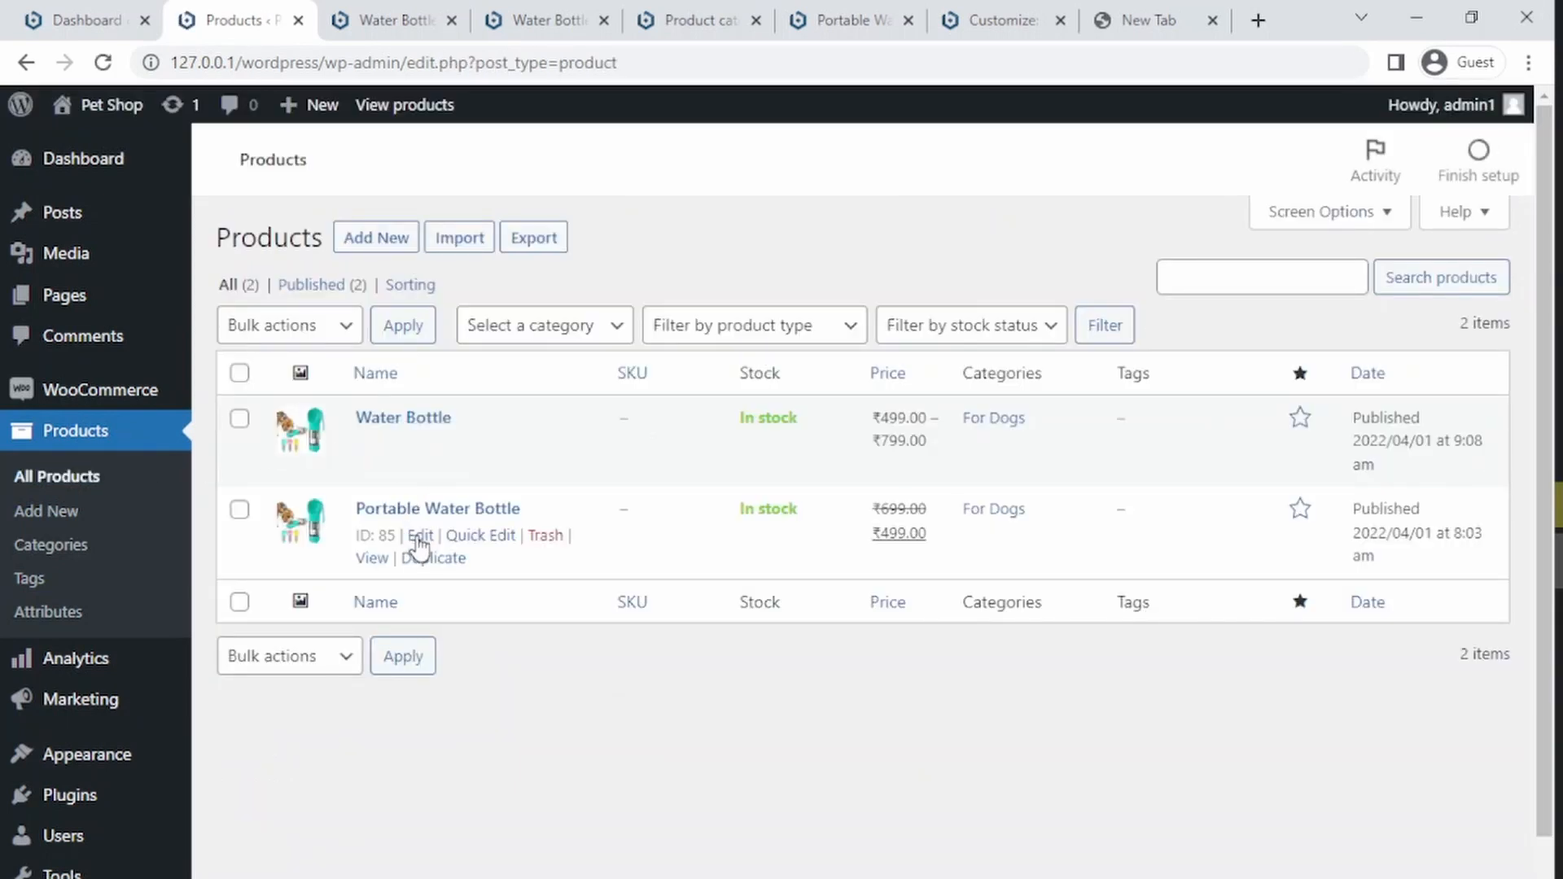
pyautogui.click(418, 538)
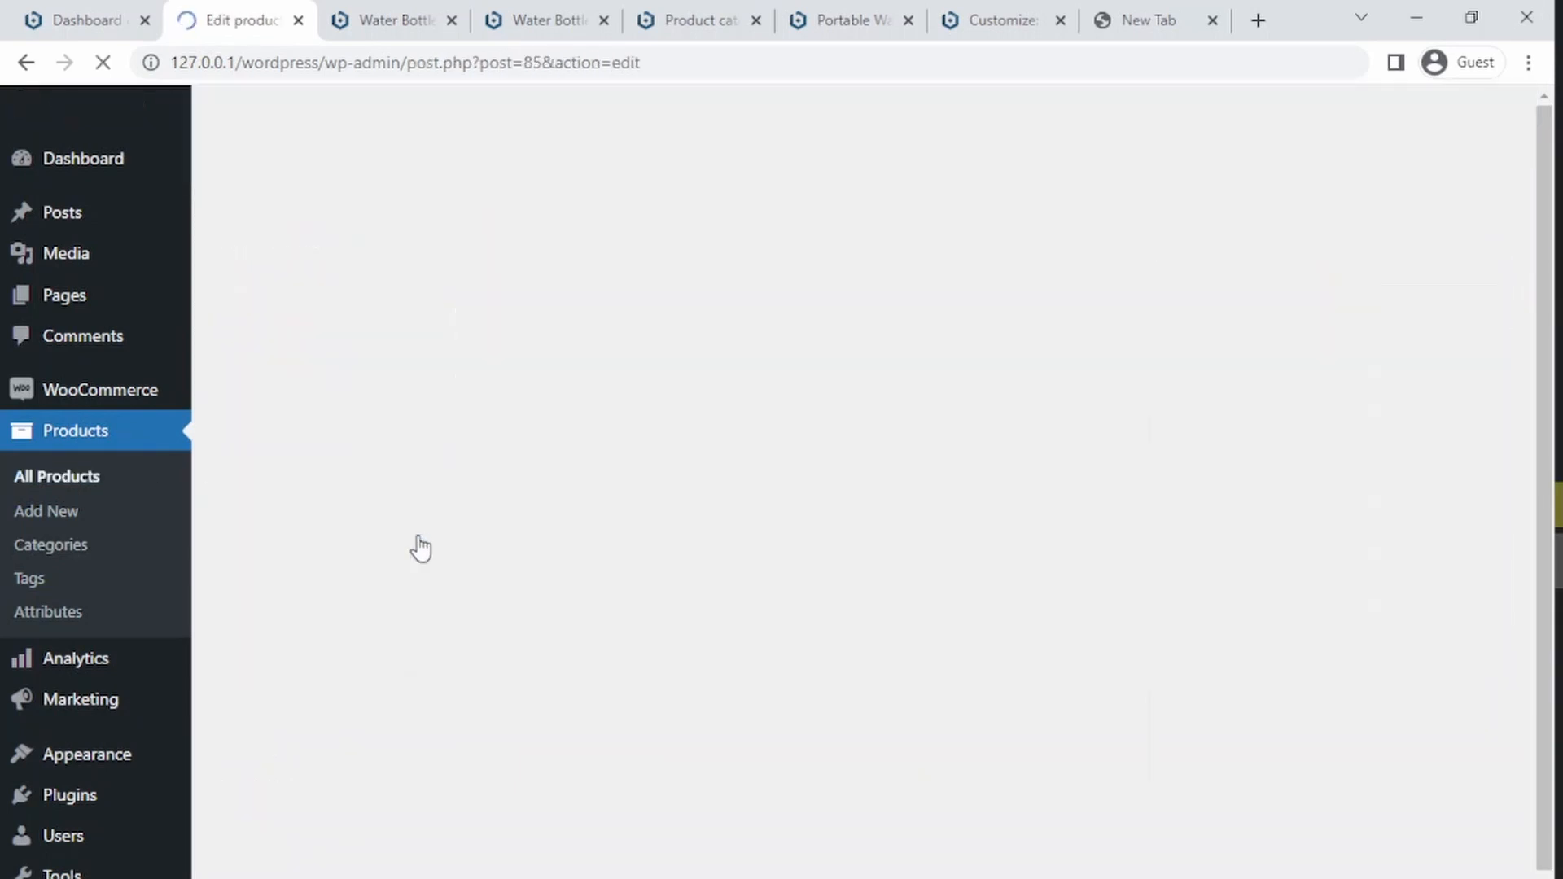
pyautogui.scroll(-15, 1514, 599)
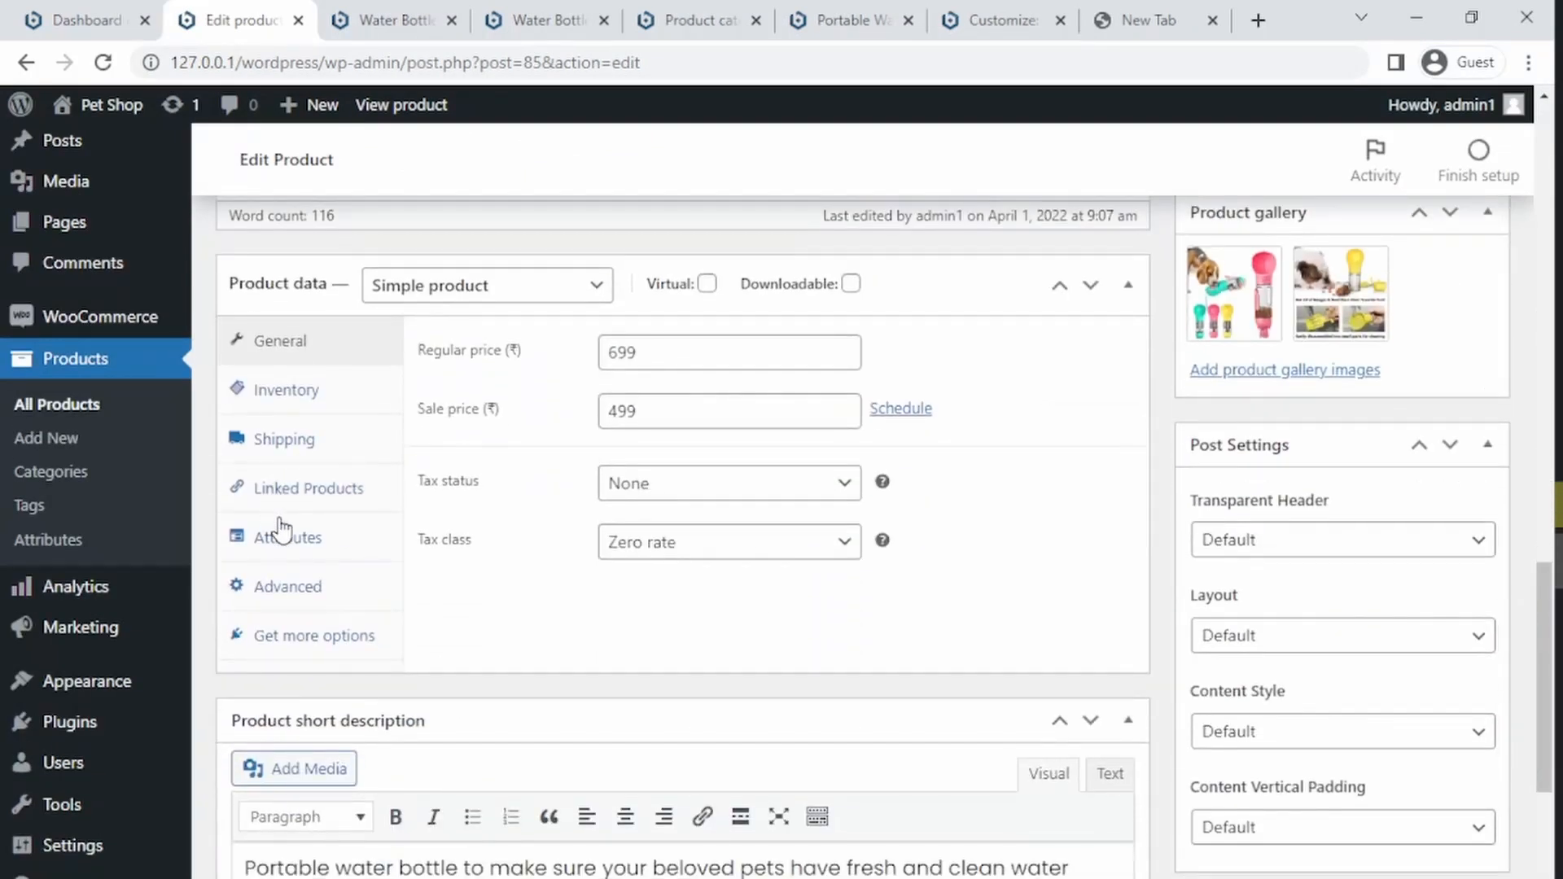
pyautogui.click(283, 535)
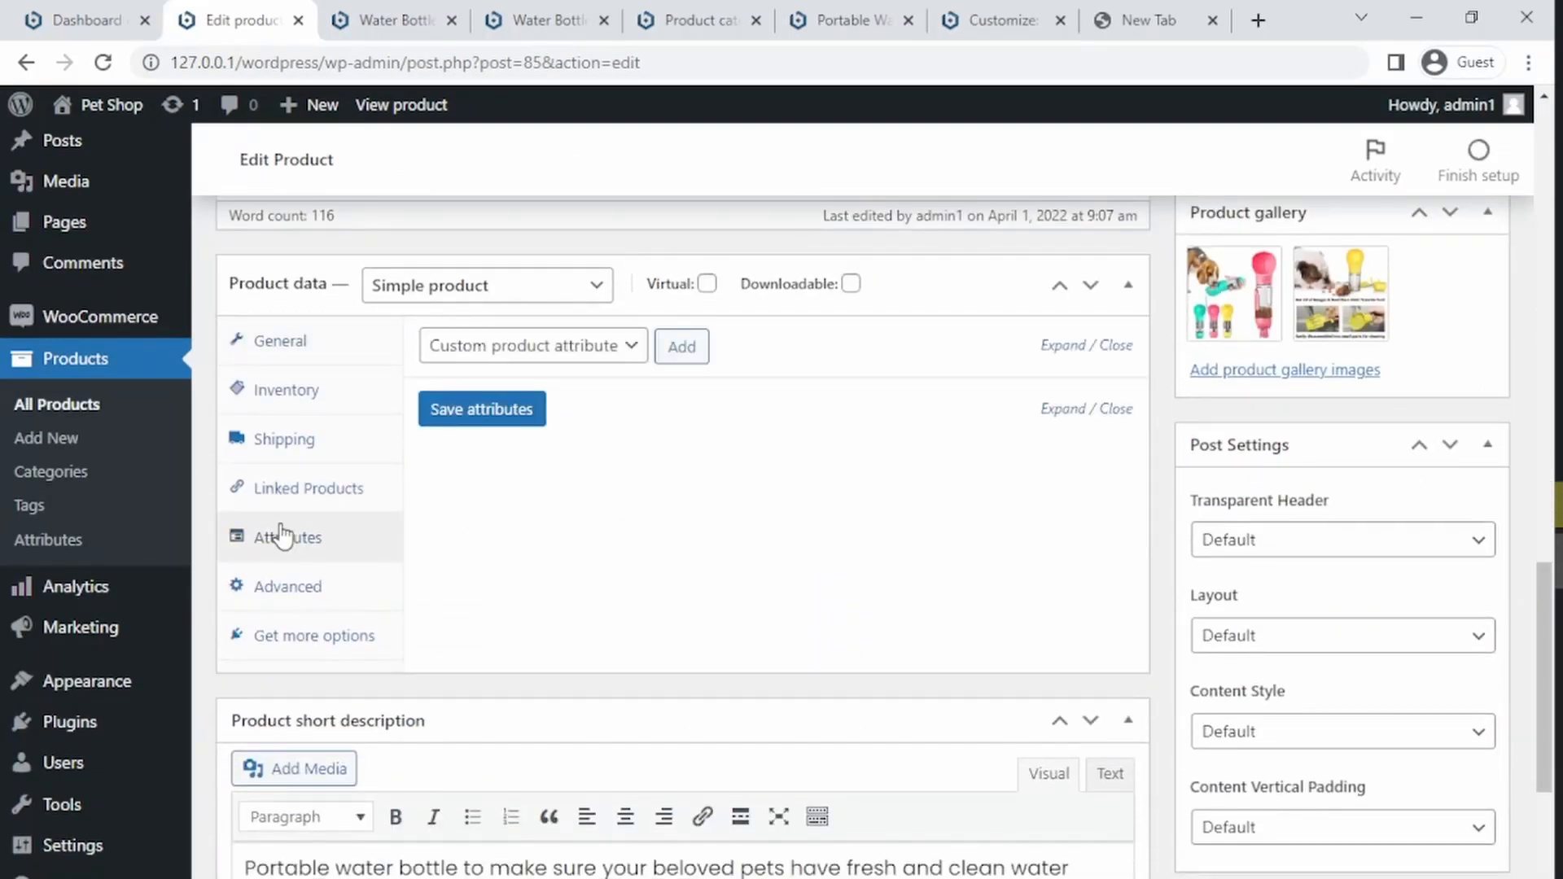
pyautogui.click(601, 348)
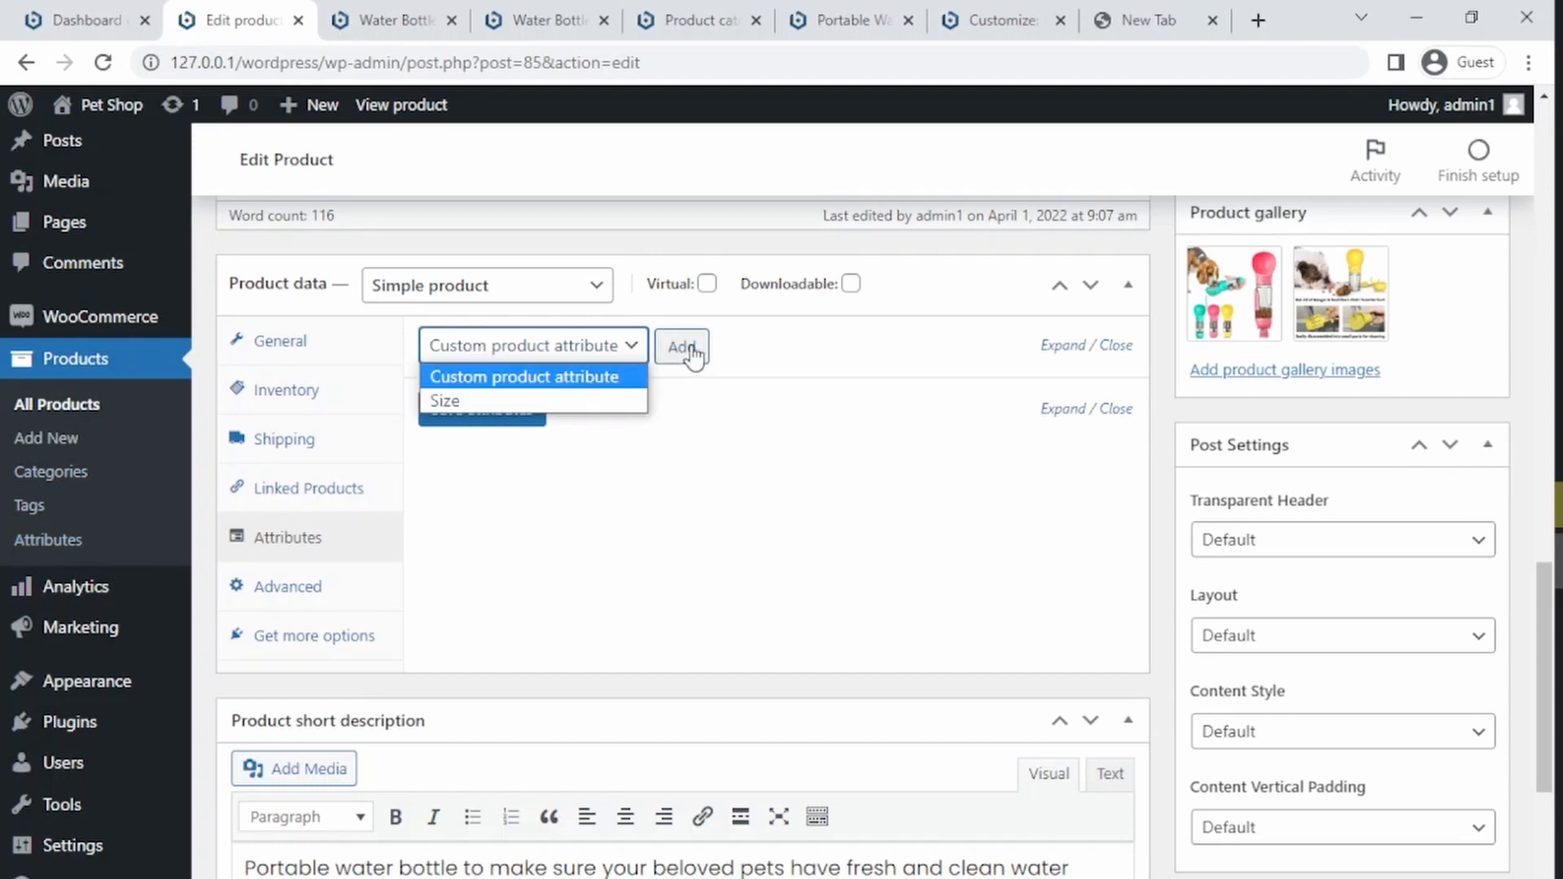
pyautogui.click(563, 401)
pyautogui.click(685, 347)
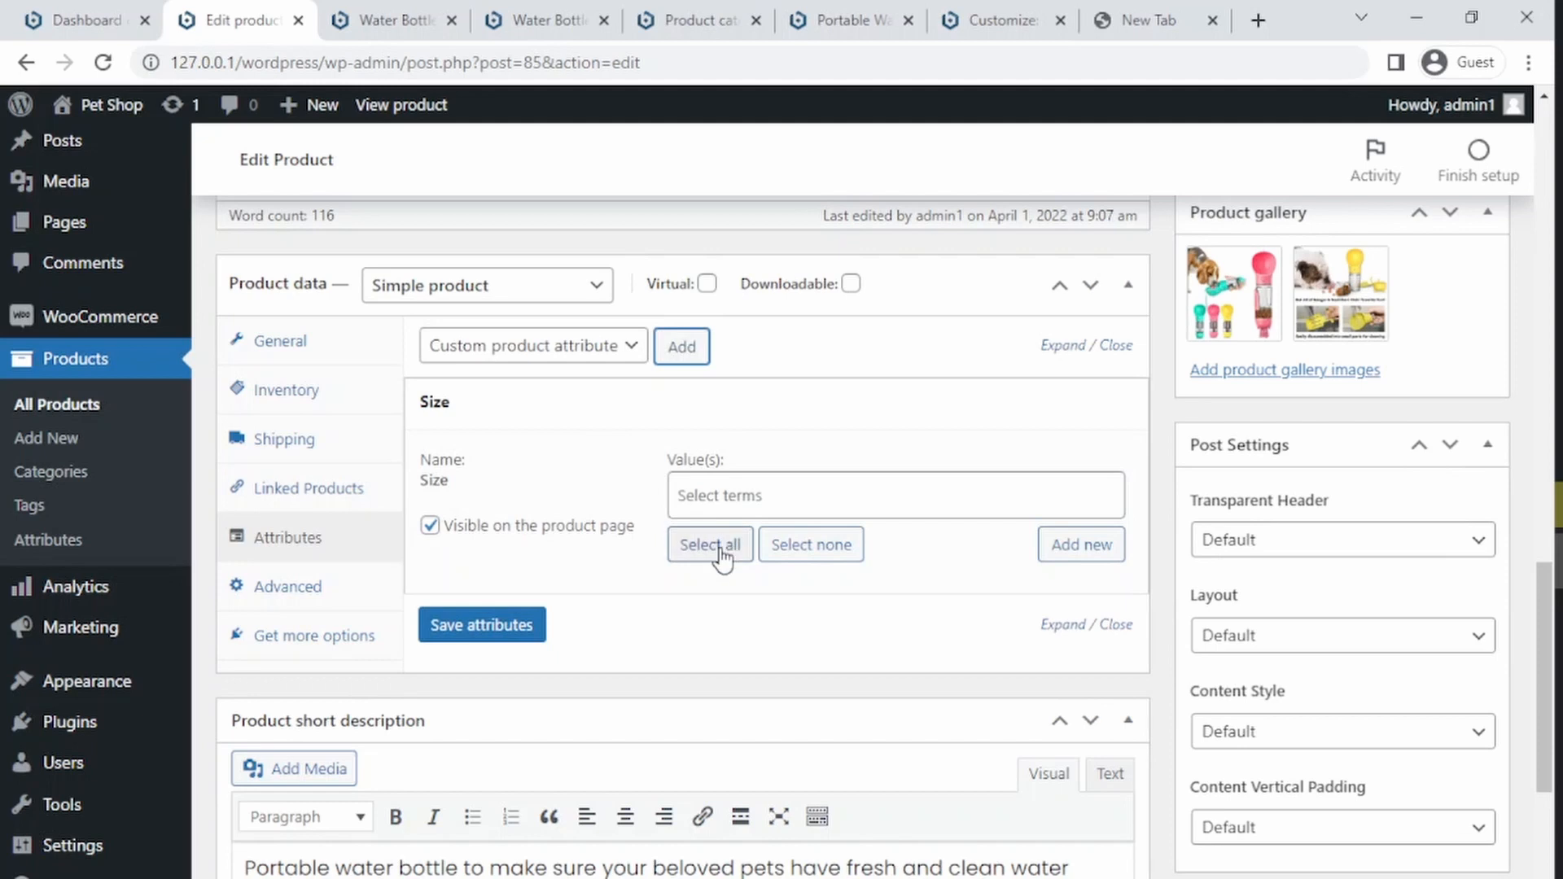
# Step: Select all Size terms, Large, Medium and Small, as the attribute's values and save the attributes
pyautogui.click(733, 495)
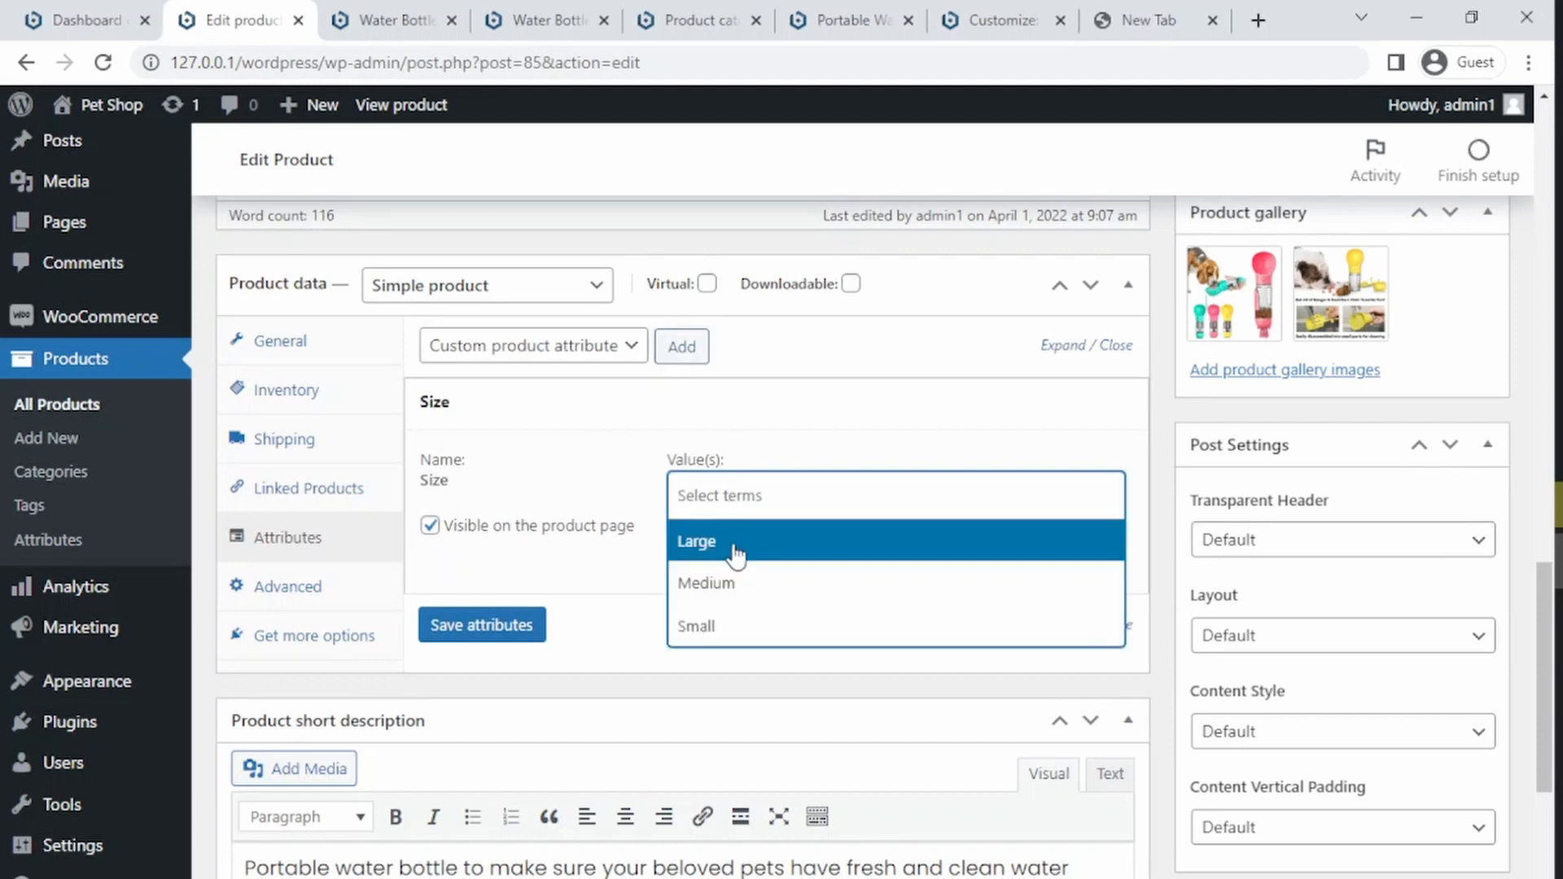
pyautogui.click(719, 622)
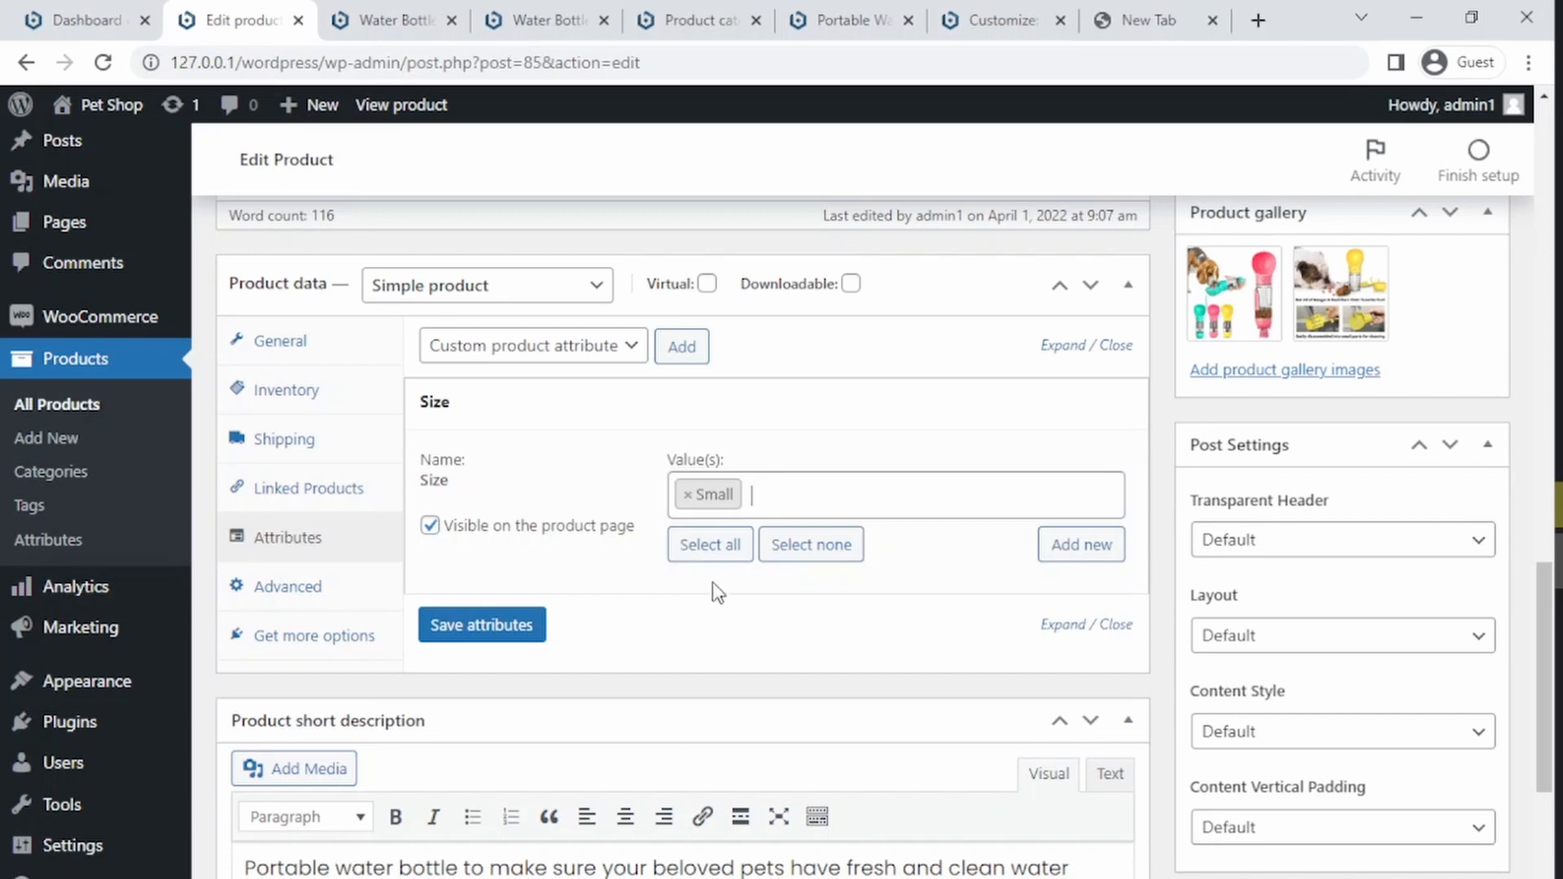
pyautogui.click(686, 494)
pyautogui.click(623, 576)
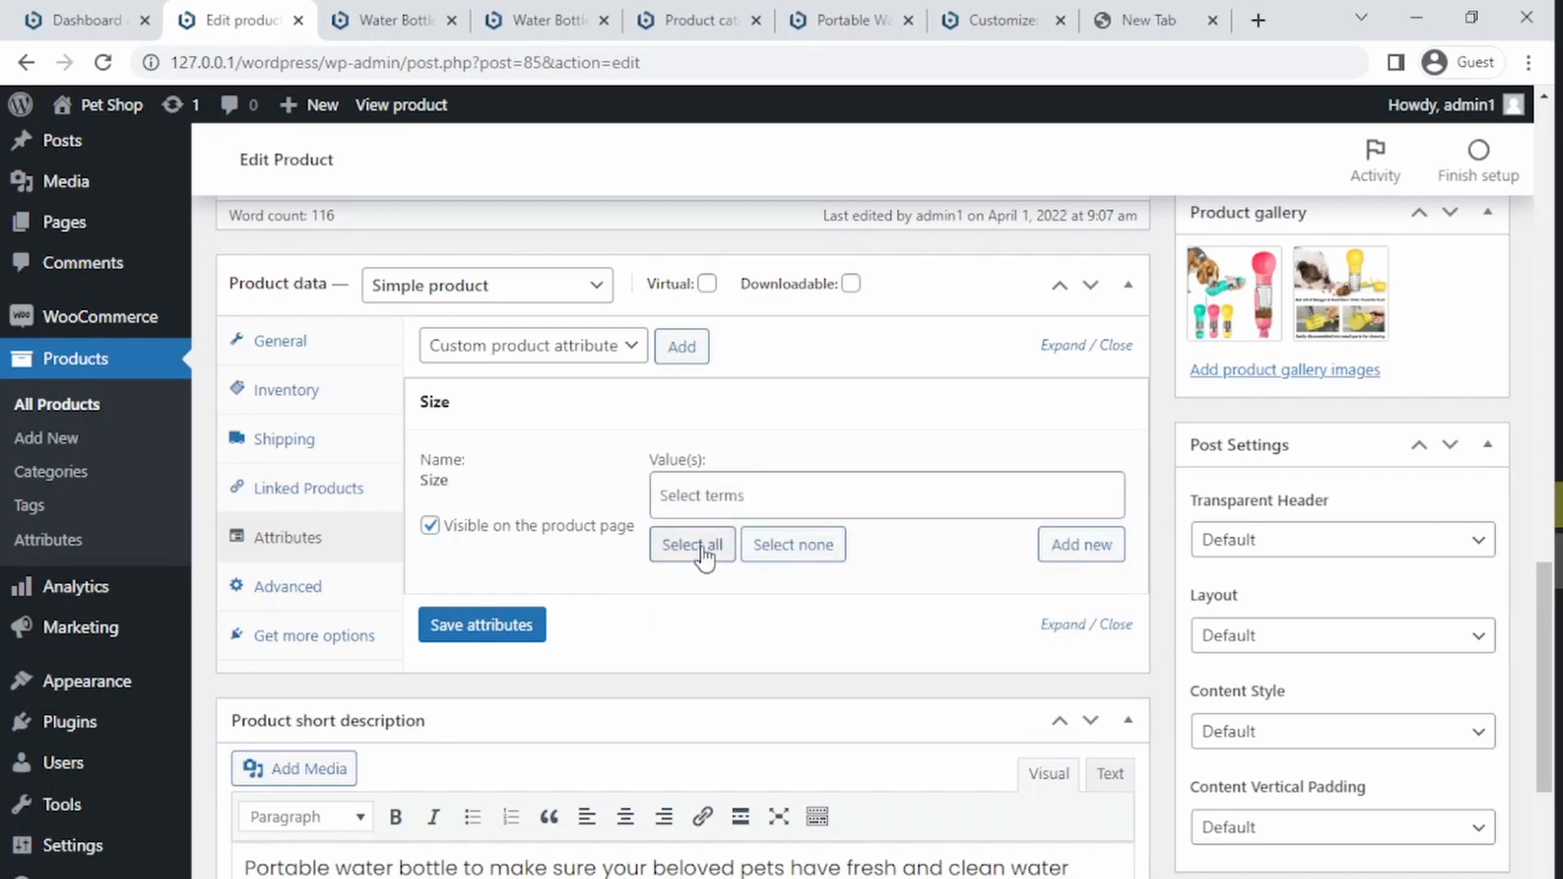
pyautogui.click(698, 546)
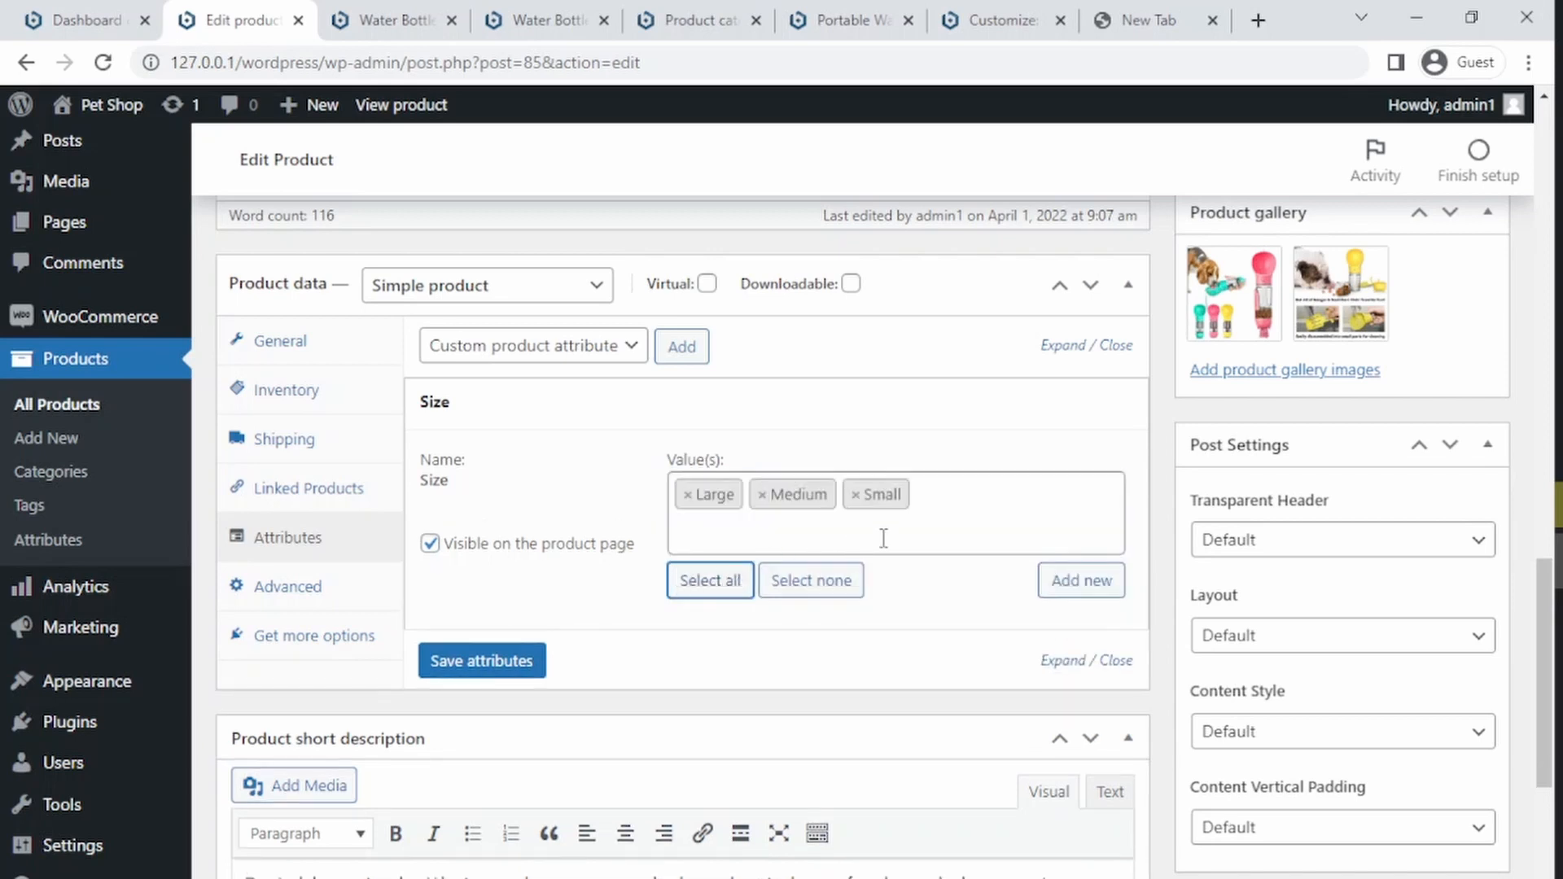
pyautogui.click(461, 663)
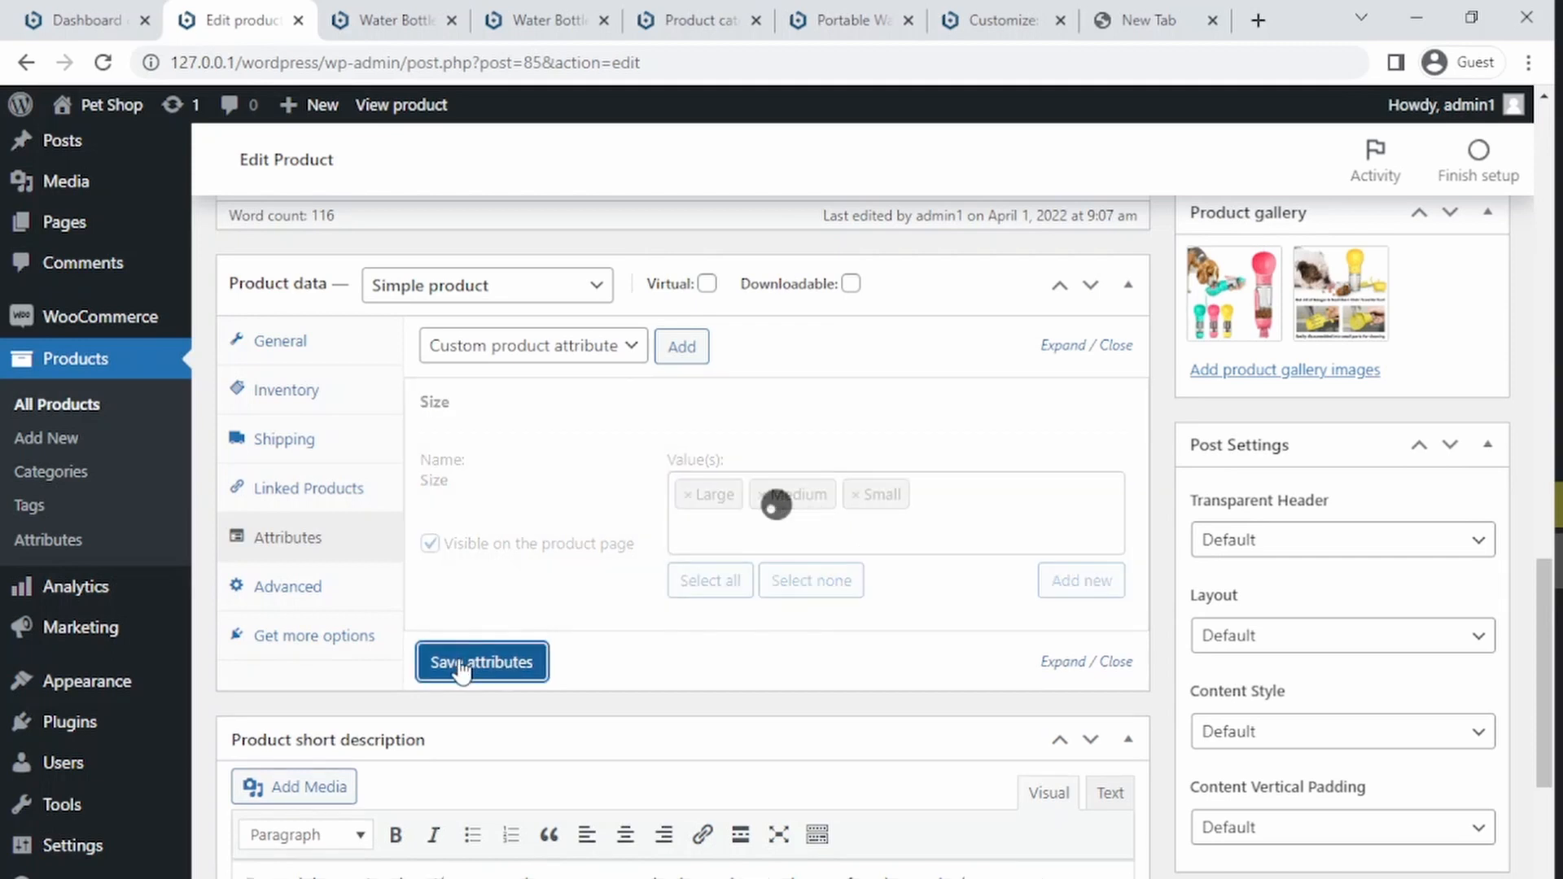
# Step: Reopen the attributes section, expand and collapse the Size attribute, and save the attributes again
pyautogui.click(307, 577)
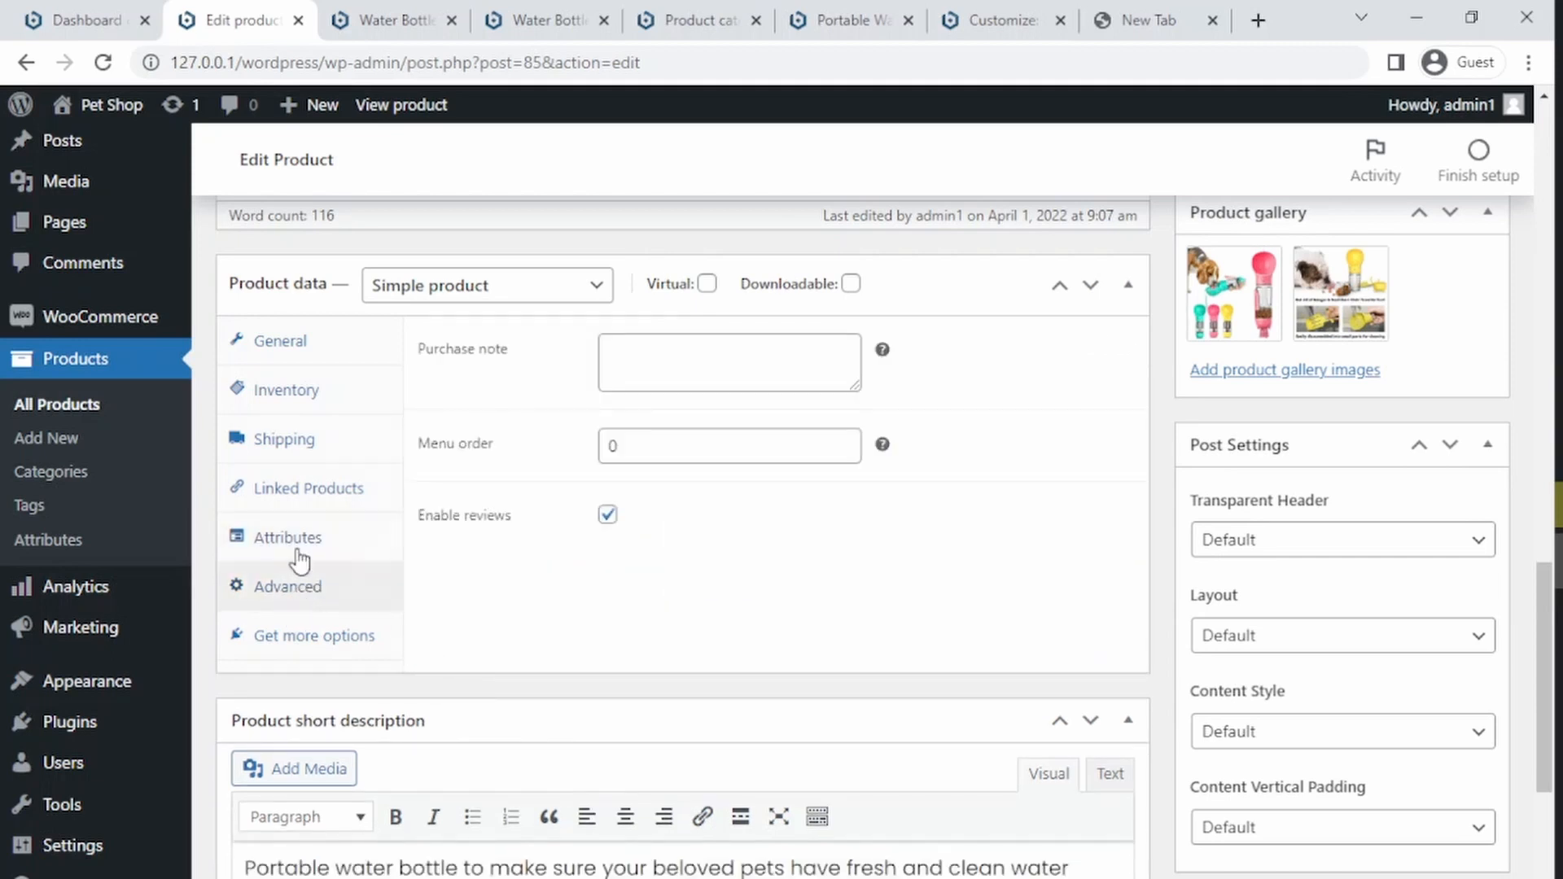
pyautogui.click(299, 560)
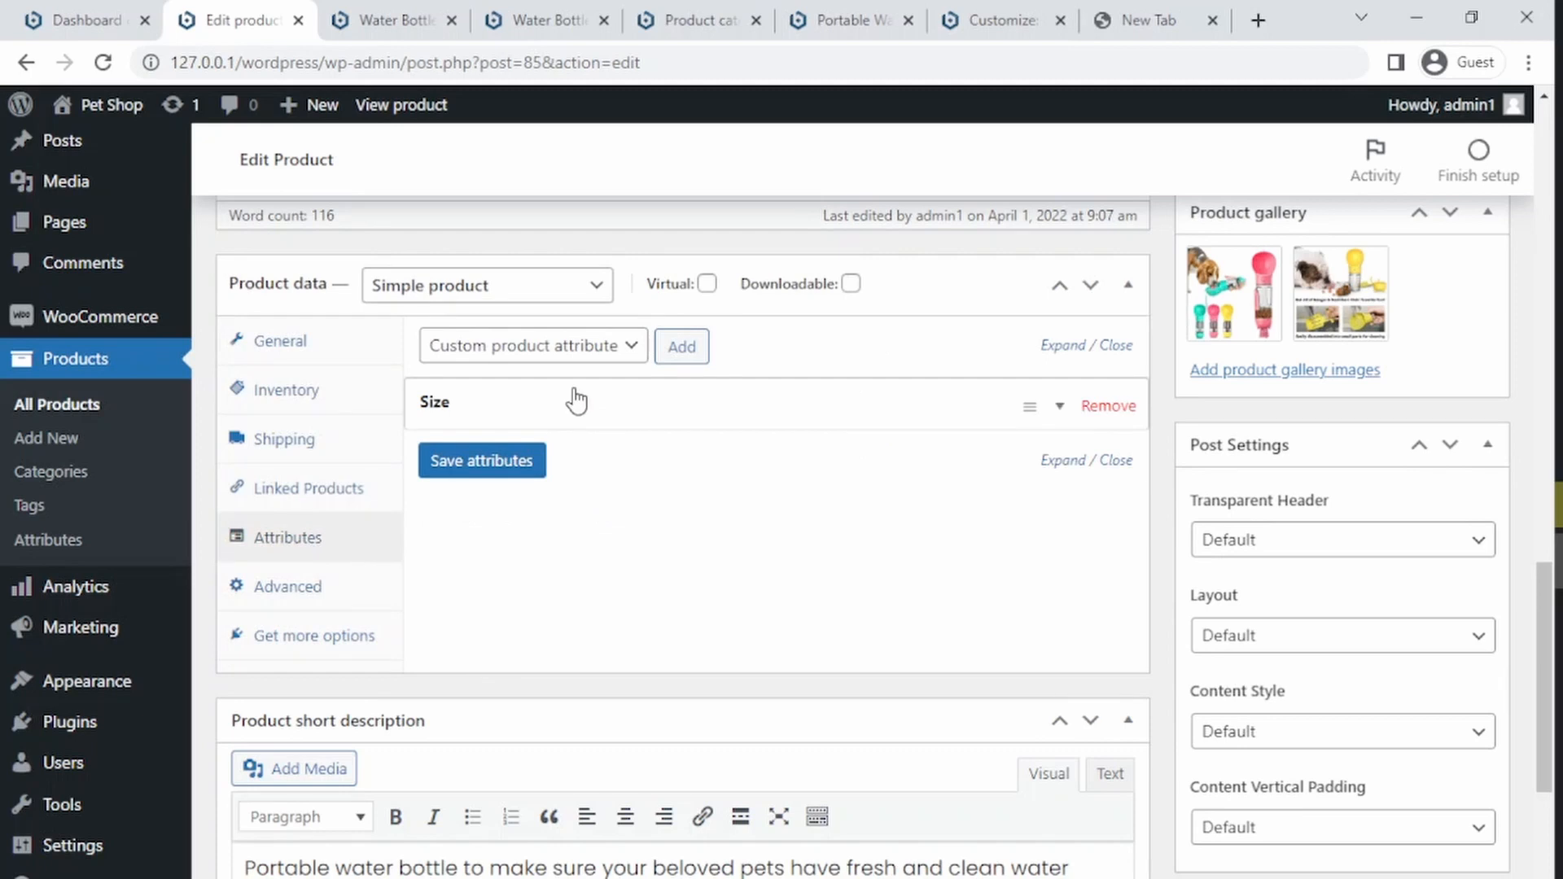
pyautogui.click(576, 401)
pyautogui.click(575, 401)
pyautogui.click(515, 463)
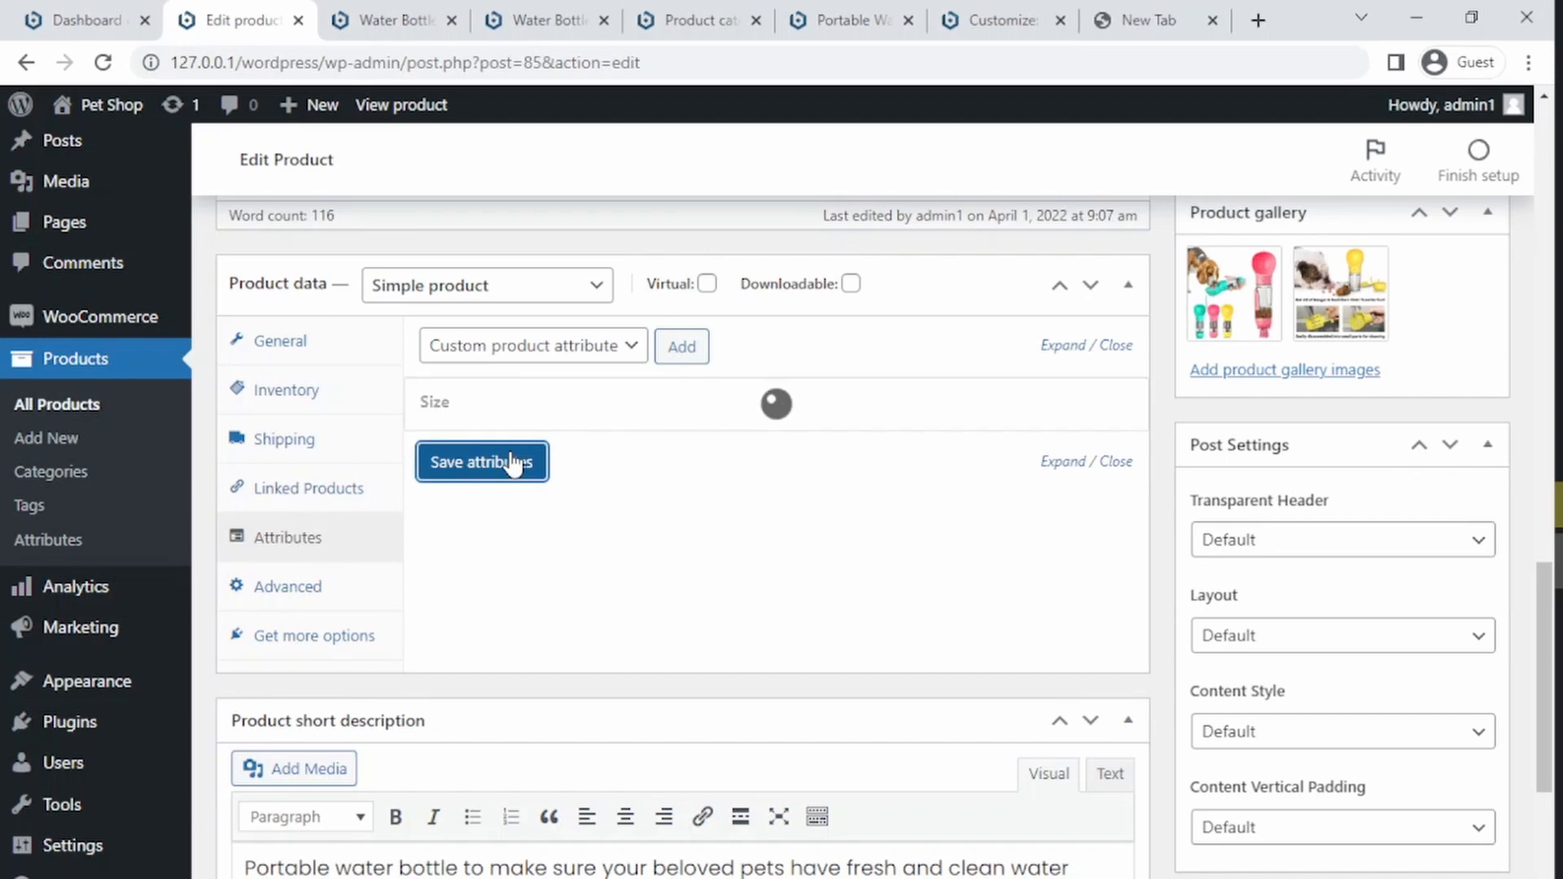
# Step: Change the product type to Variable product and return to its attributes section
pyautogui.click(500, 286)
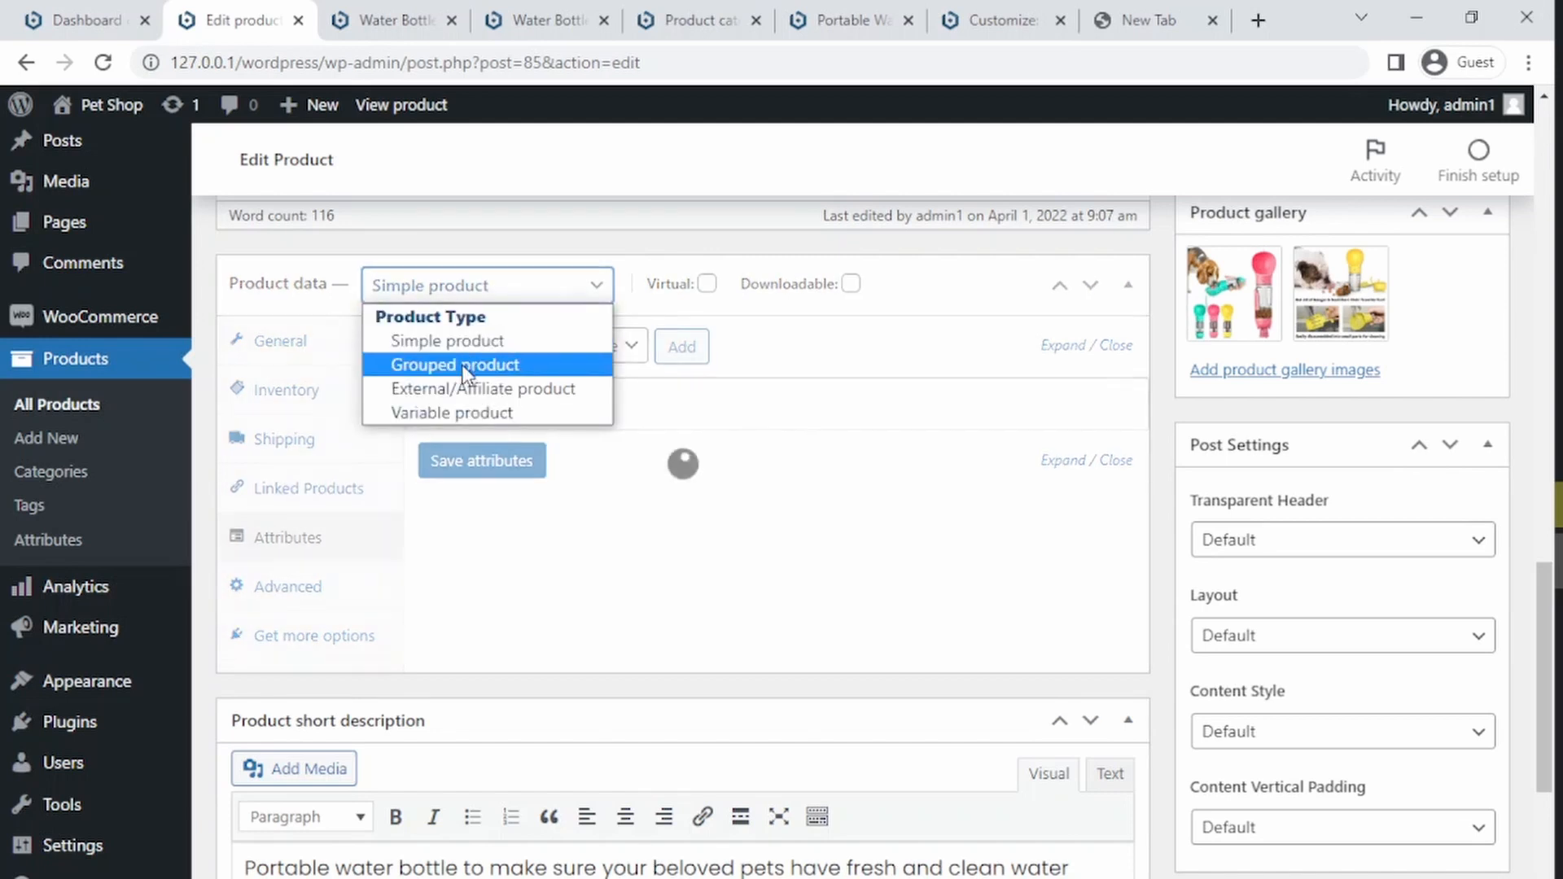
pyautogui.click(444, 413)
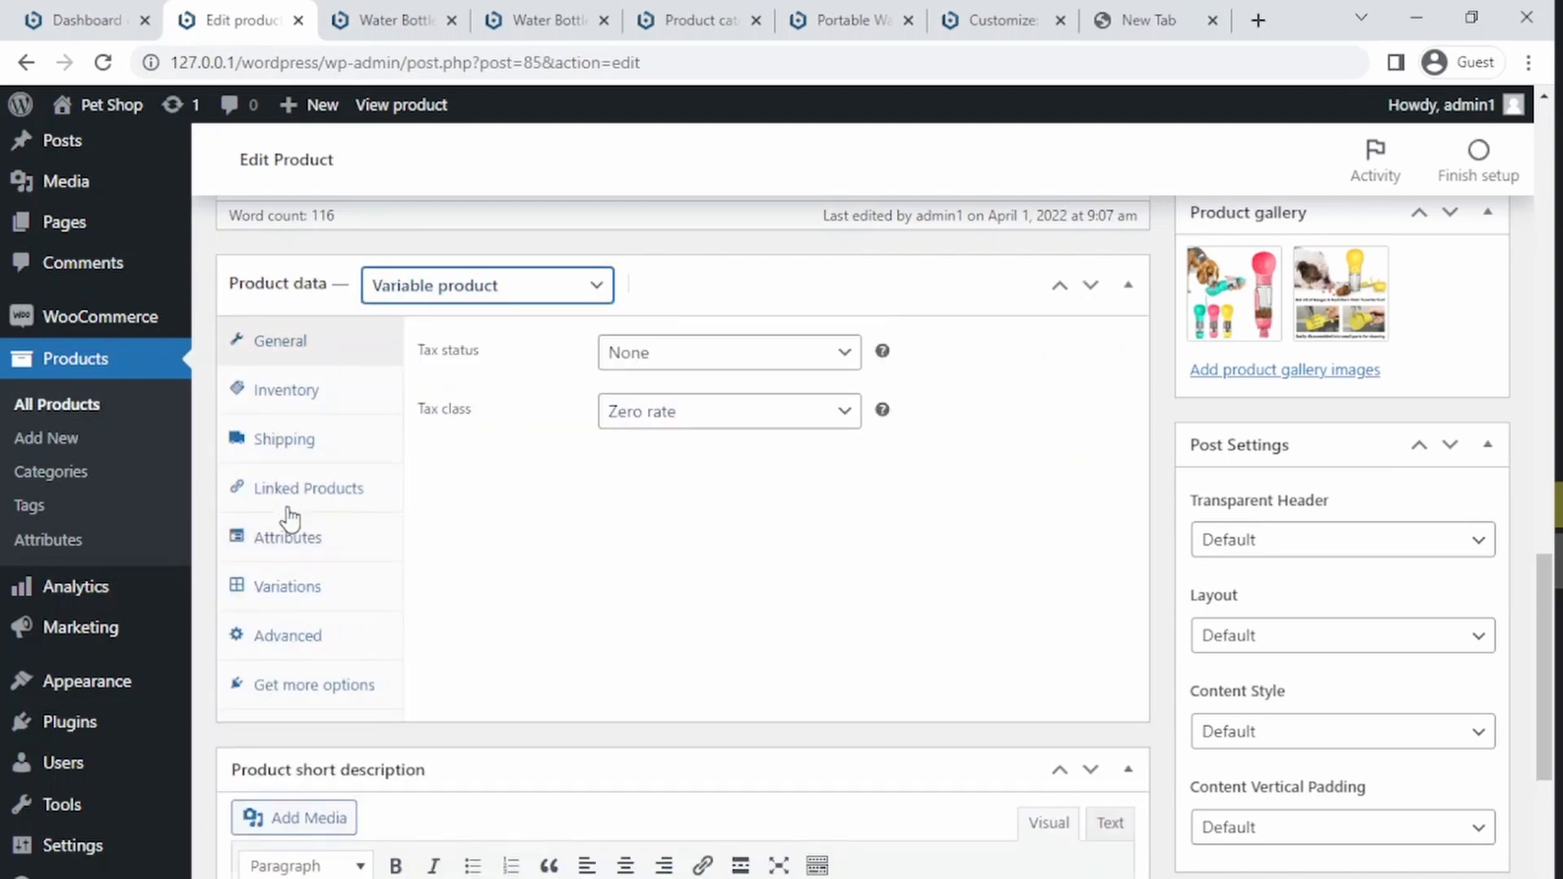
pyautogui.click(273, 540)
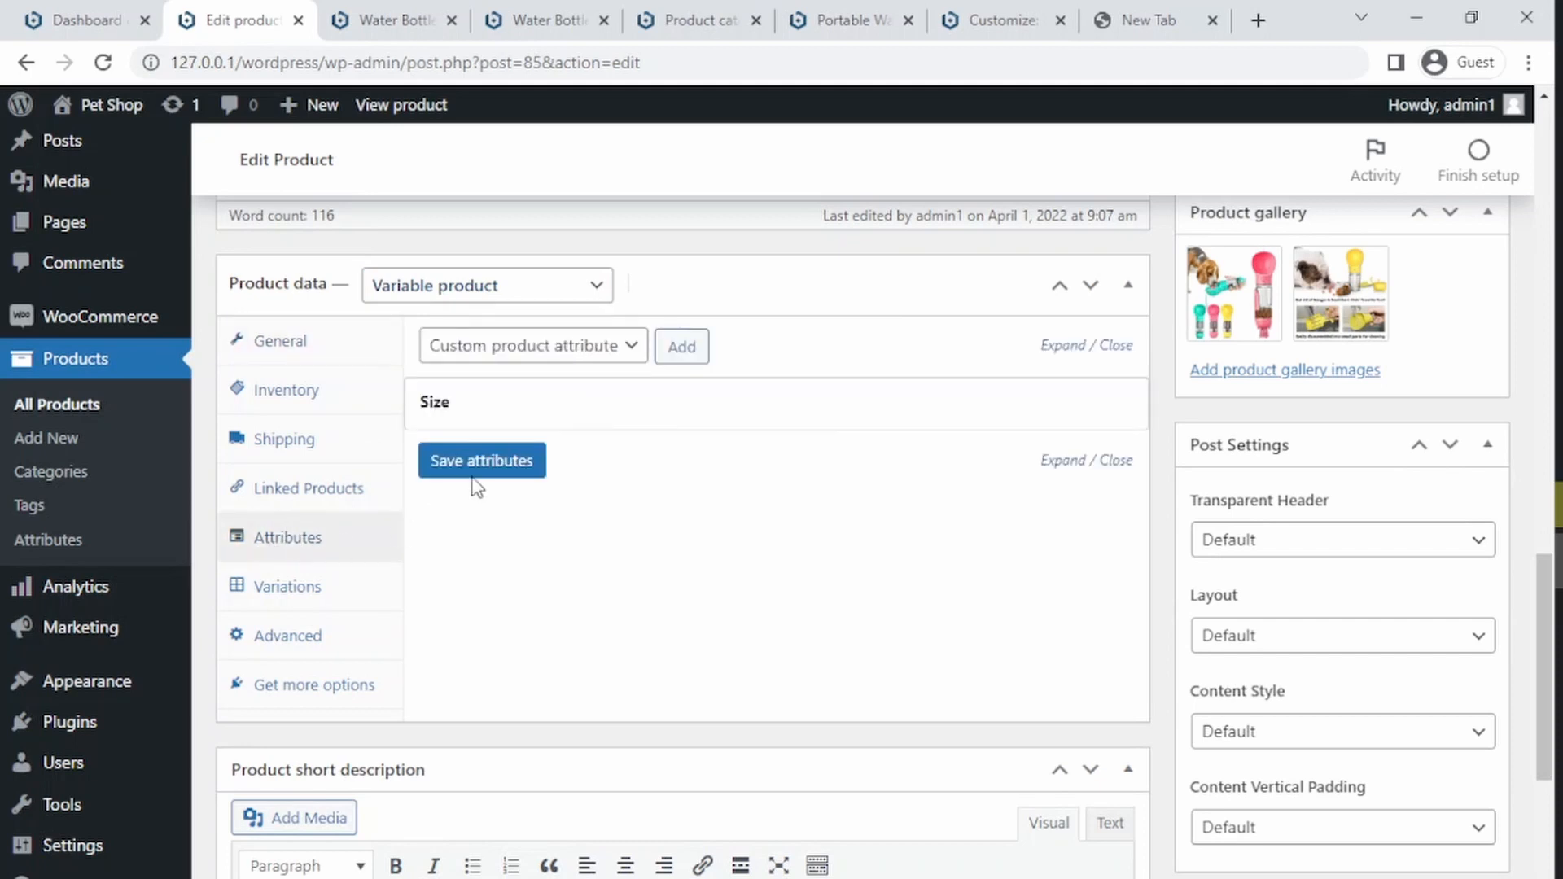
# Step: Enable Used for variations on the Size attribute and save the attributes
pyautogui.click(272, 588)
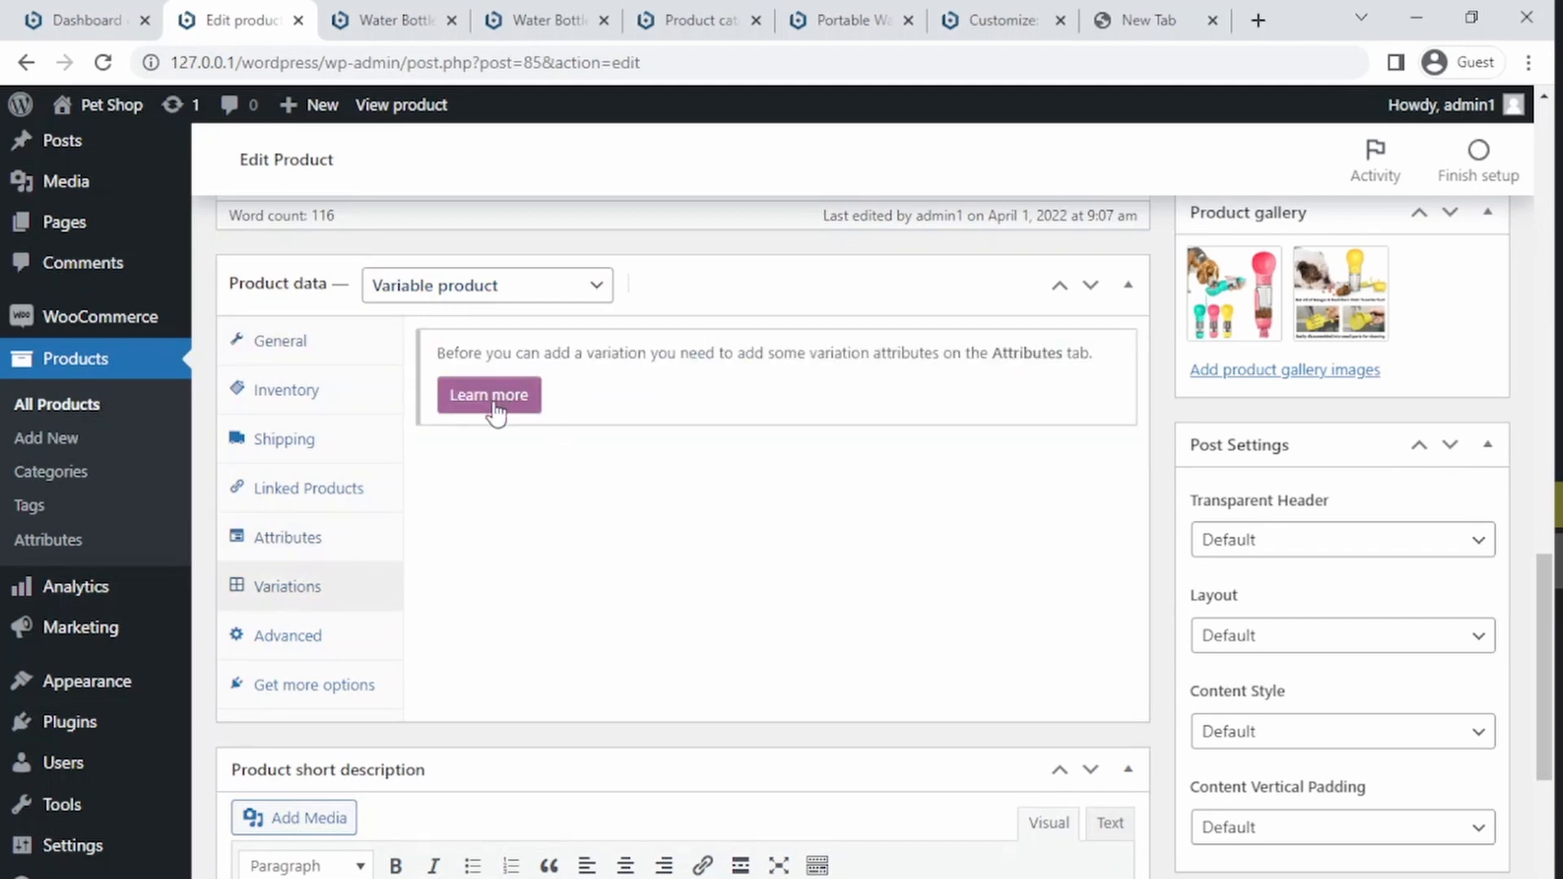
pyautogui.click(339, 544)
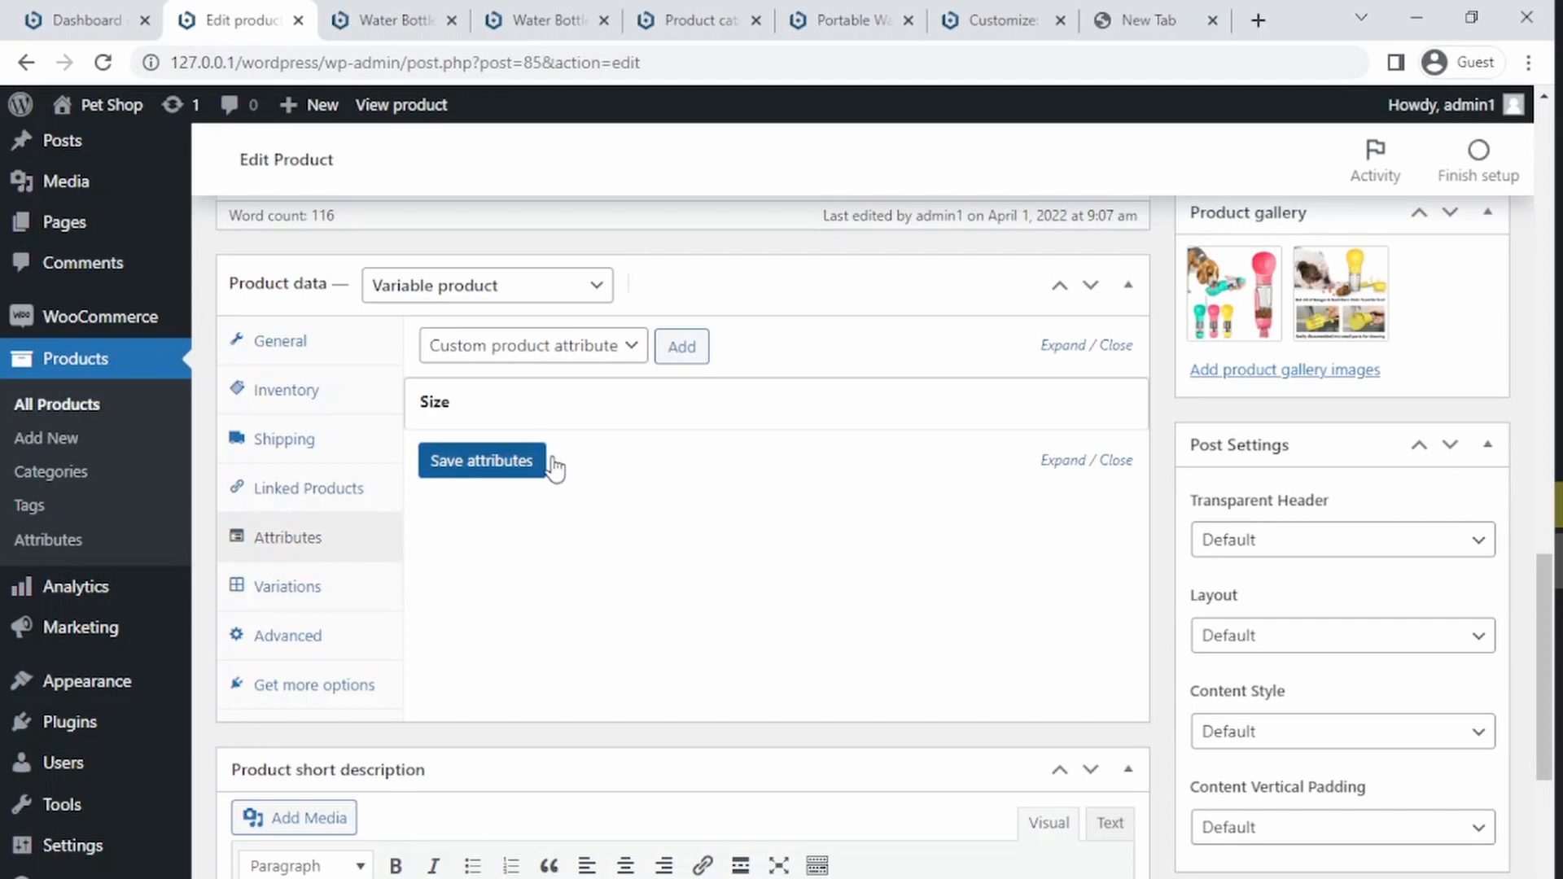
pyautogui.click(593, 407)
pyautogui.click(431, 578)
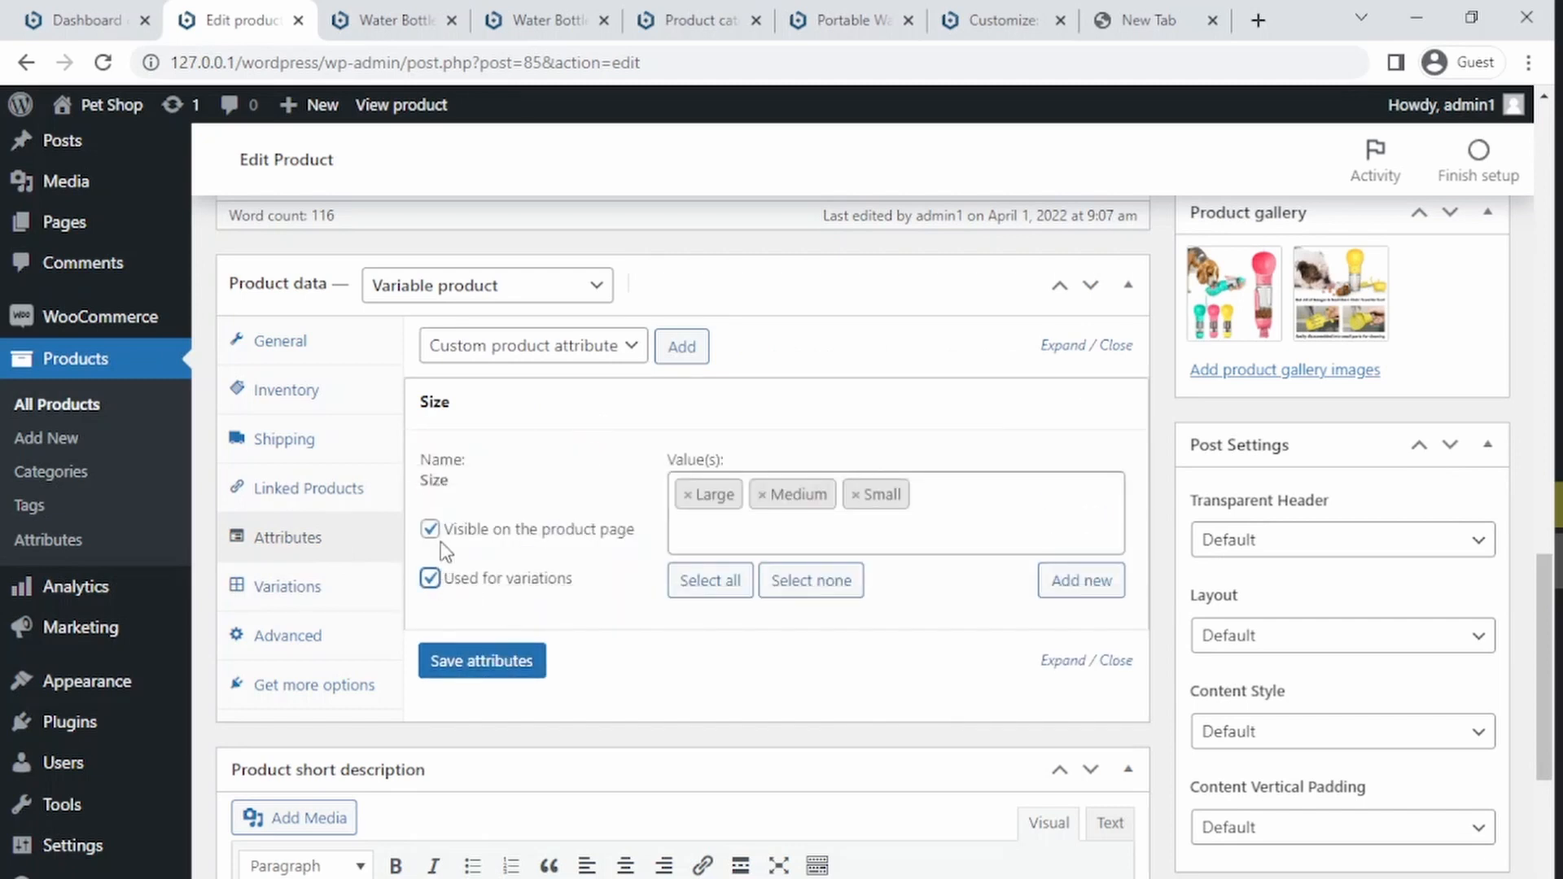
pyautogui.click(432, 531)
pyautogui.click(472, 667)
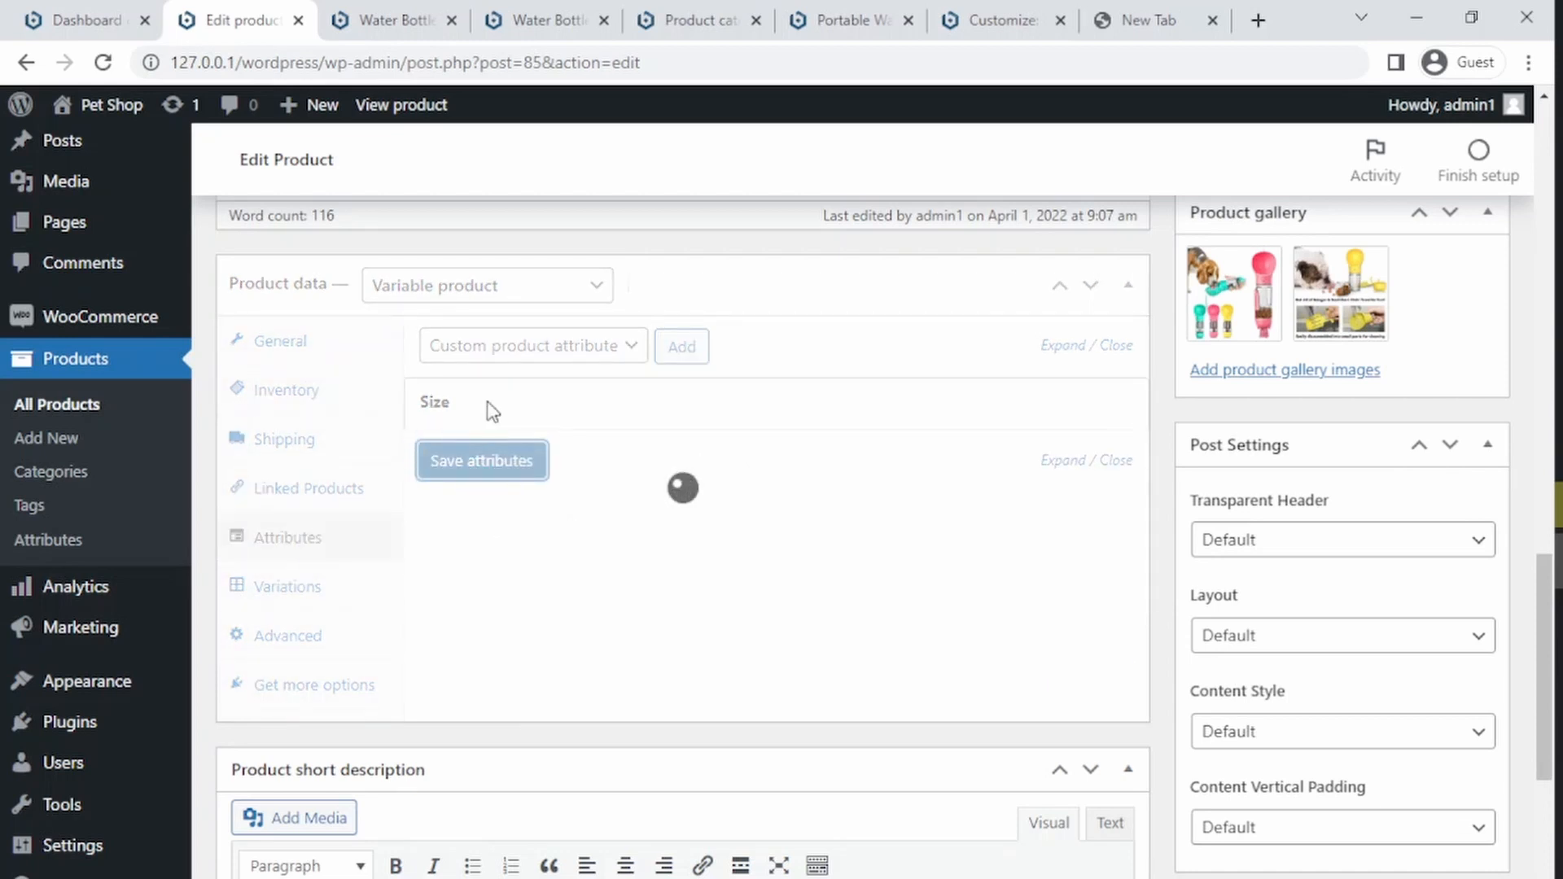
# Step: Reopen the Size attribute, toggle Visible on the product page, and save the attributes again
pyautogui.click(498, 423)
pyautogui.click(429, 529)
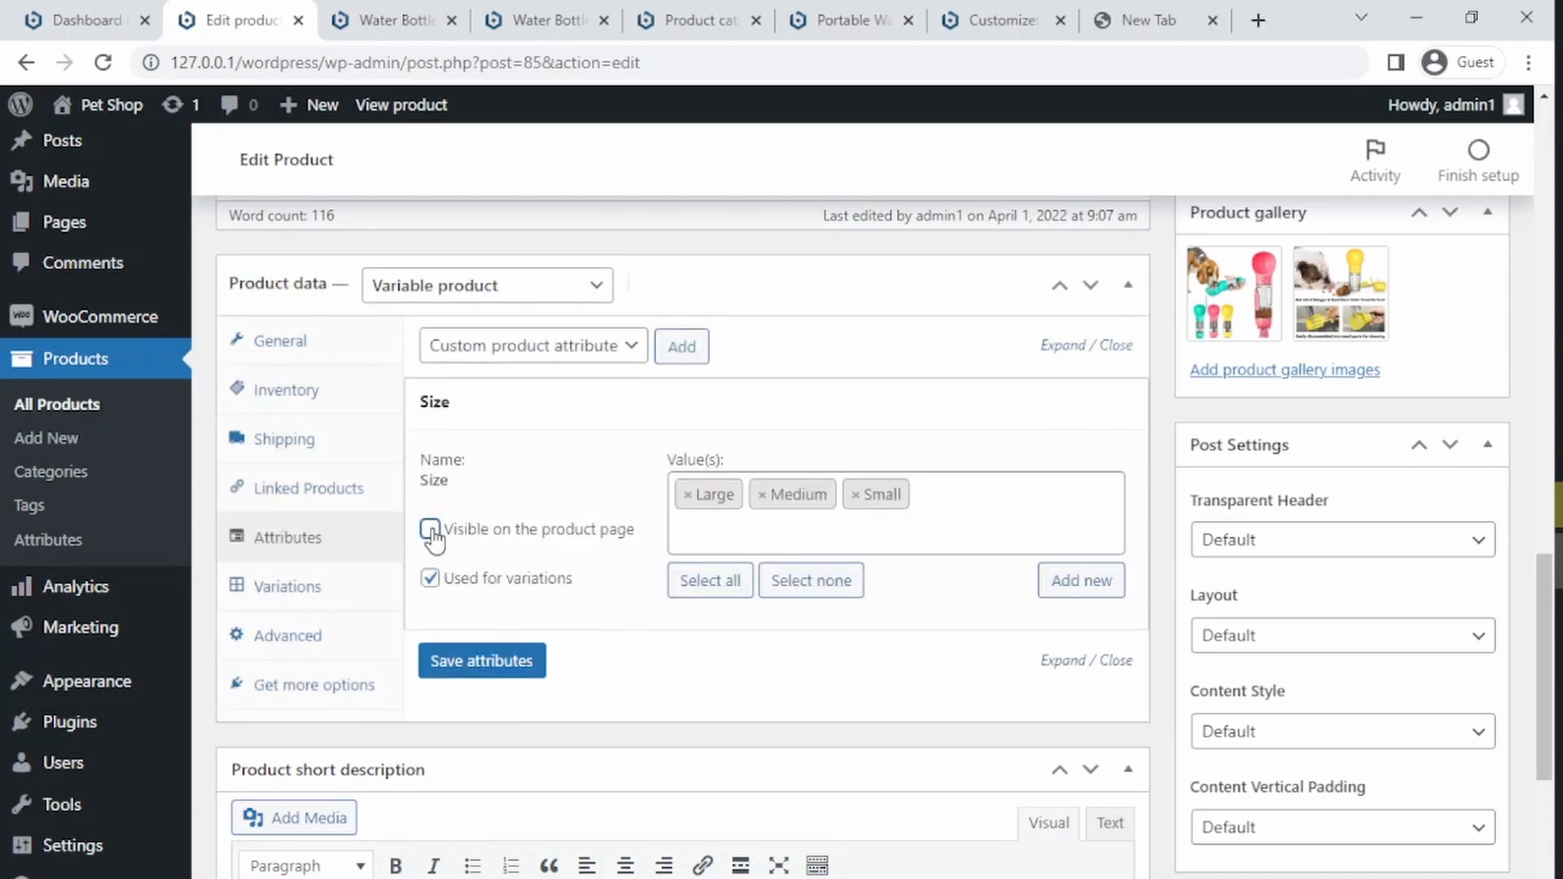
pyautogui.click(471, 666)
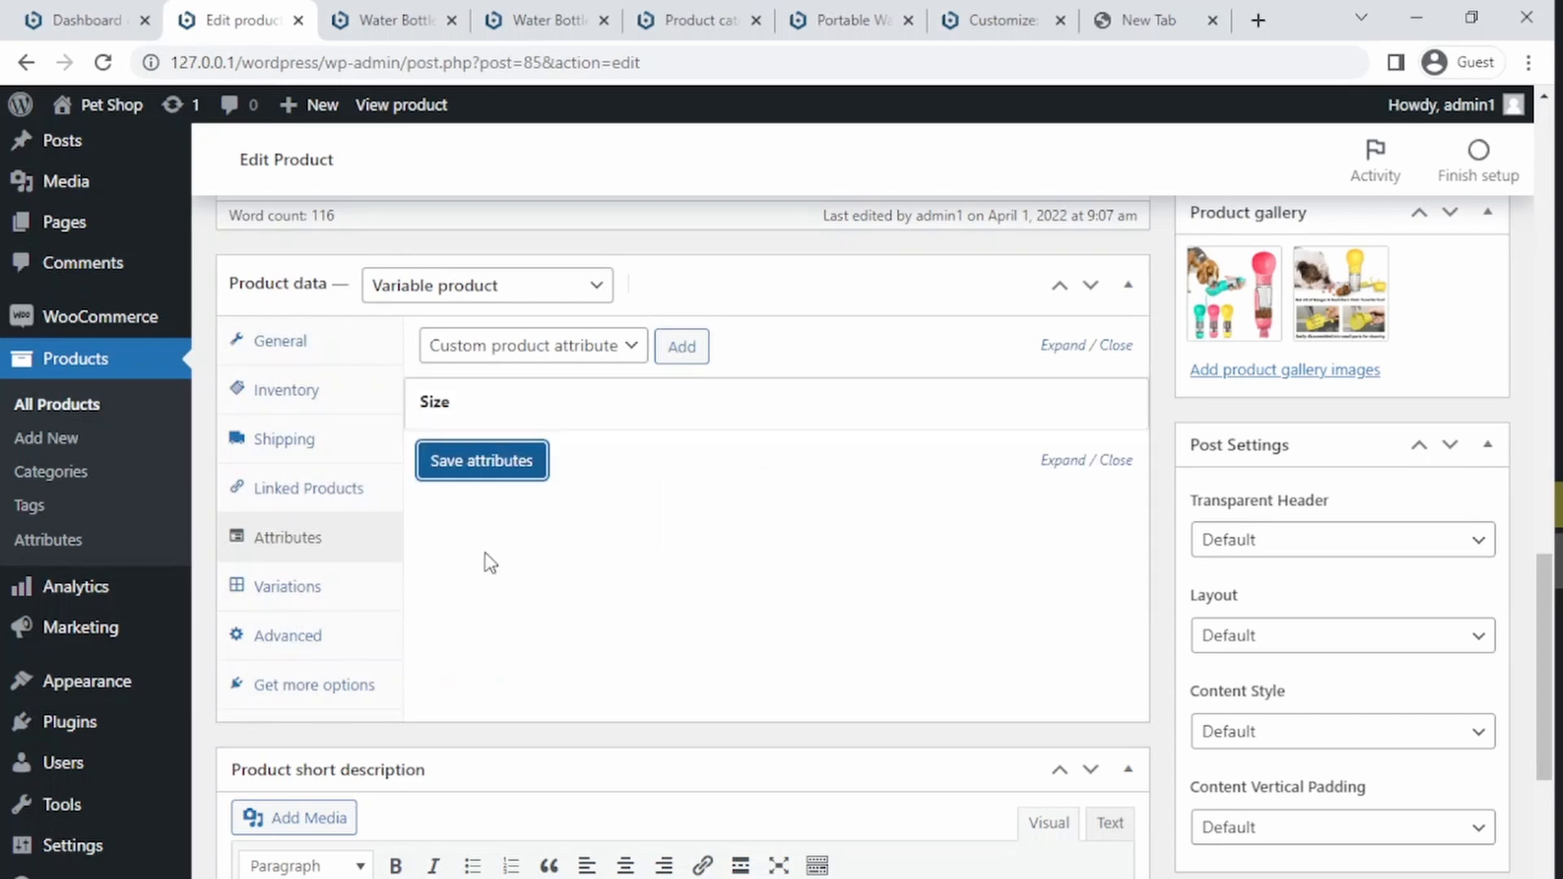
# Step: Create variations from all attributes in the Variations section and confirm the prompts
pyautogui.click(293, 586)
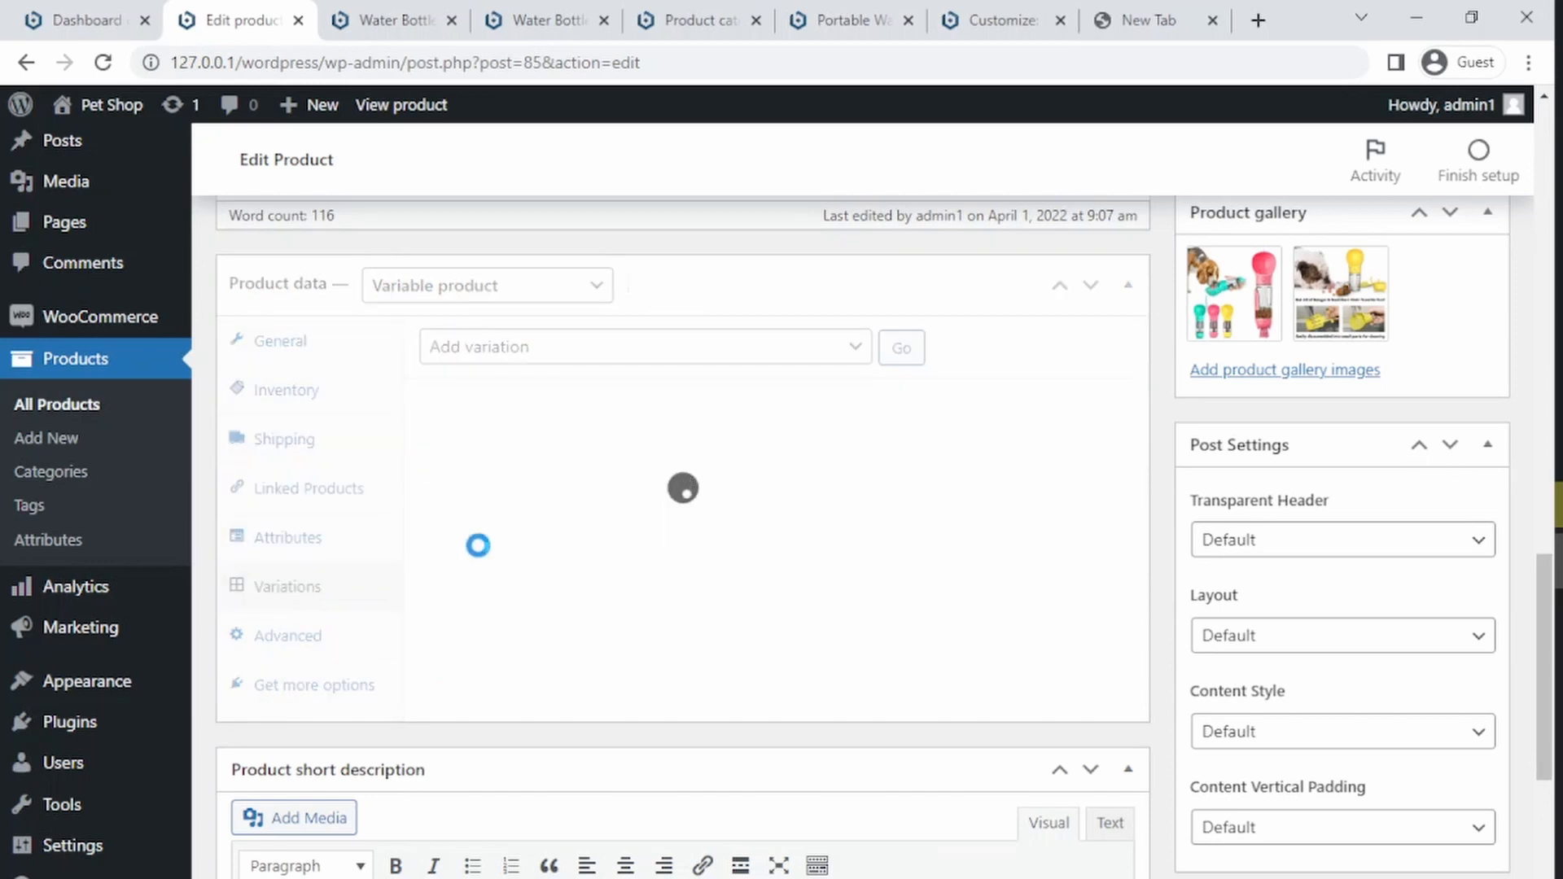
pyautogui.click(587, 347)
pyautogui.click(566, 402)
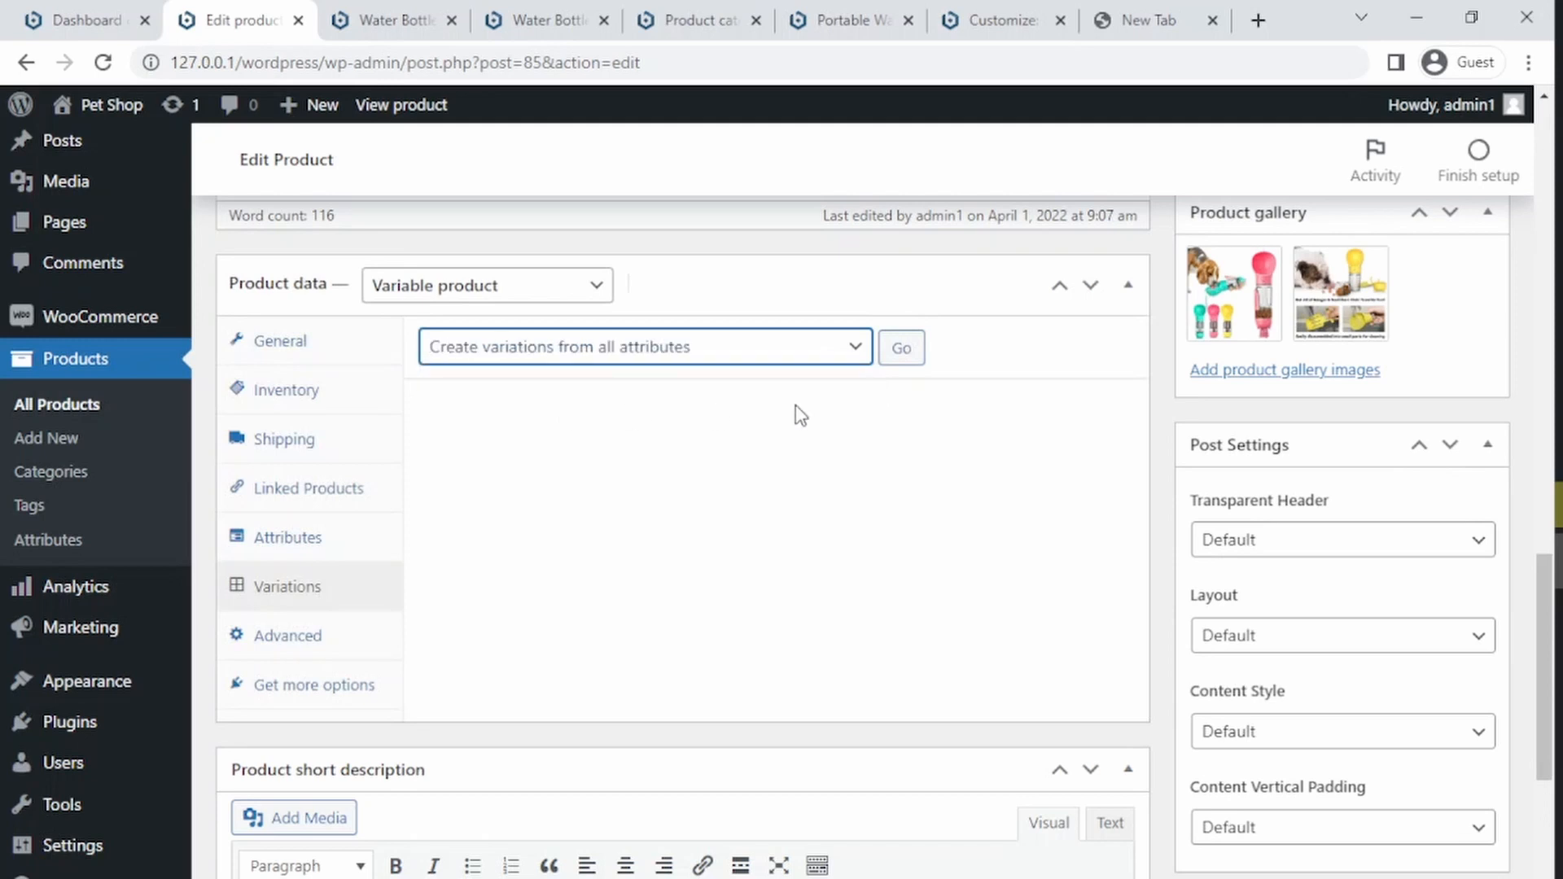
pyautogui.click(905, 358)
pyautogui.click(879, 248)
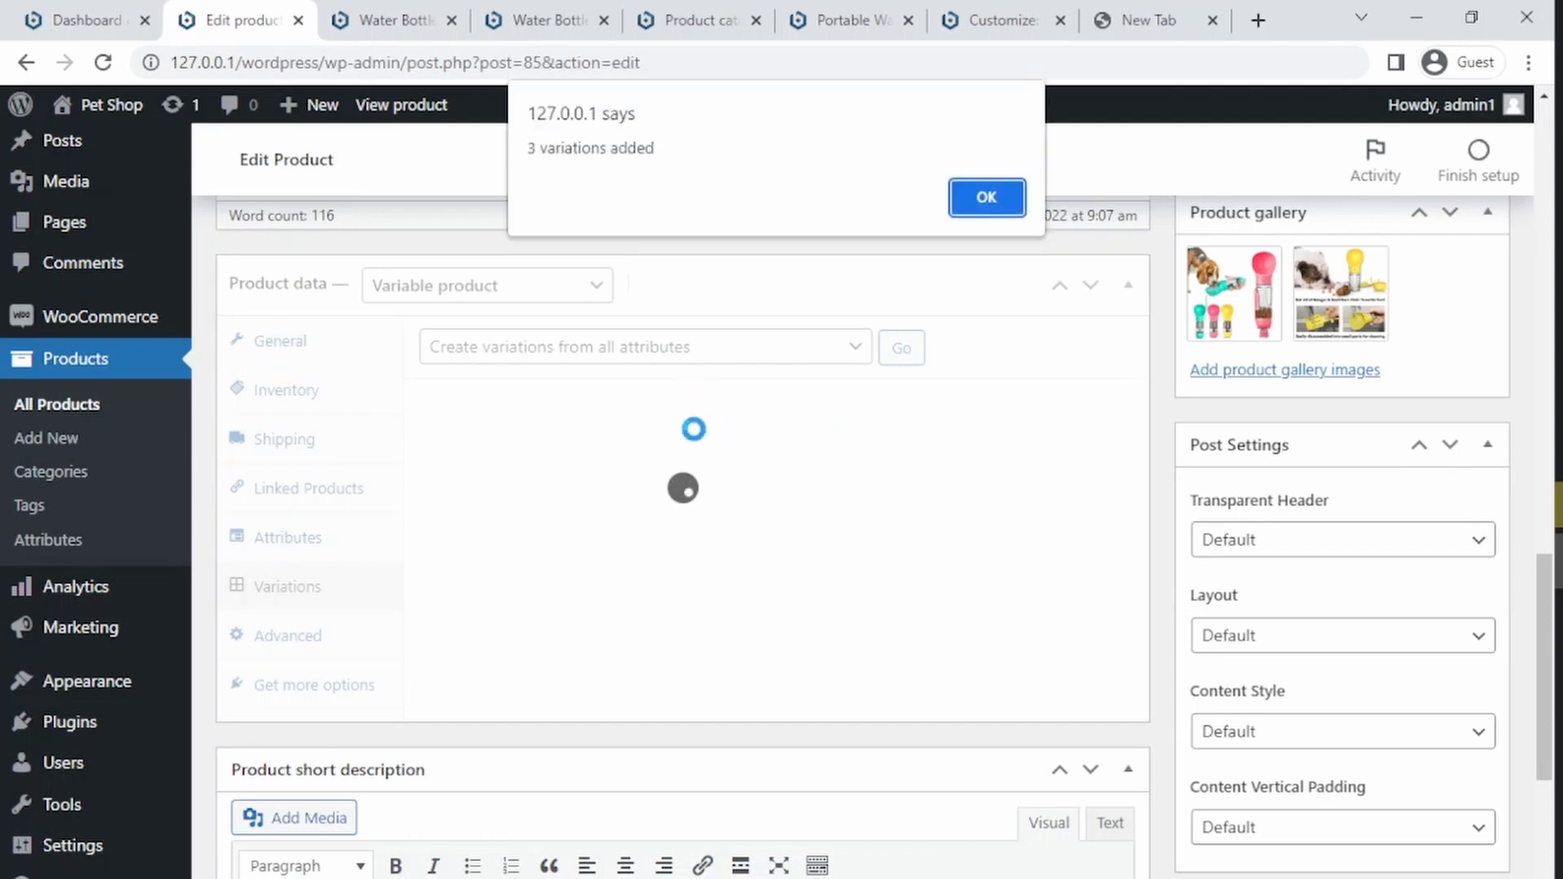
pyautogui.click(986, 198)
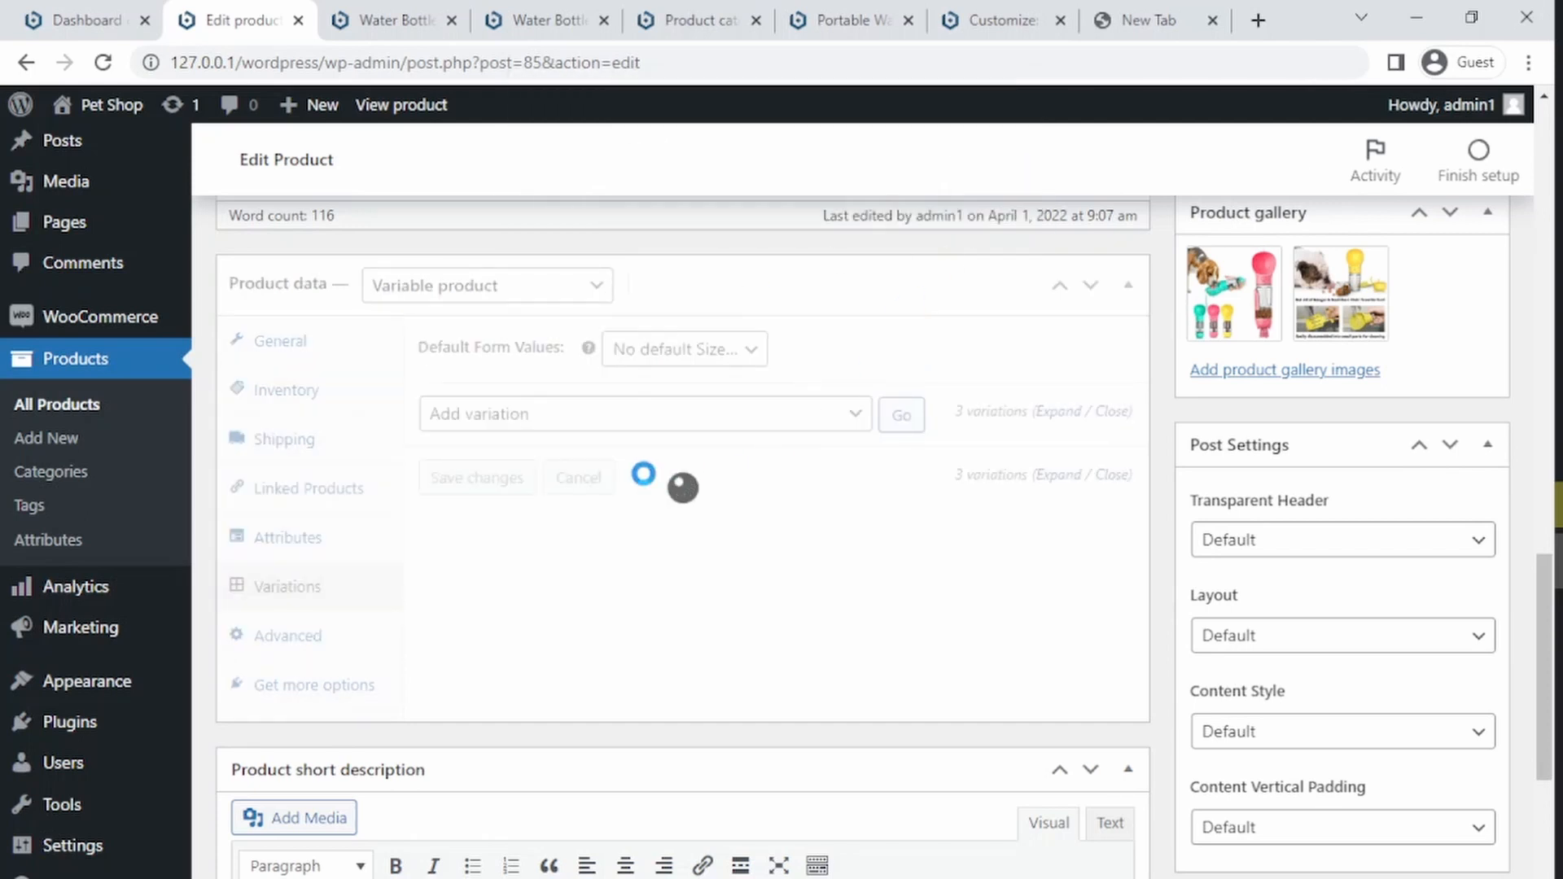
# Step: Expand and collapse the Large and Medium variations to inspect their settings
pyautogui.click(650, 586)
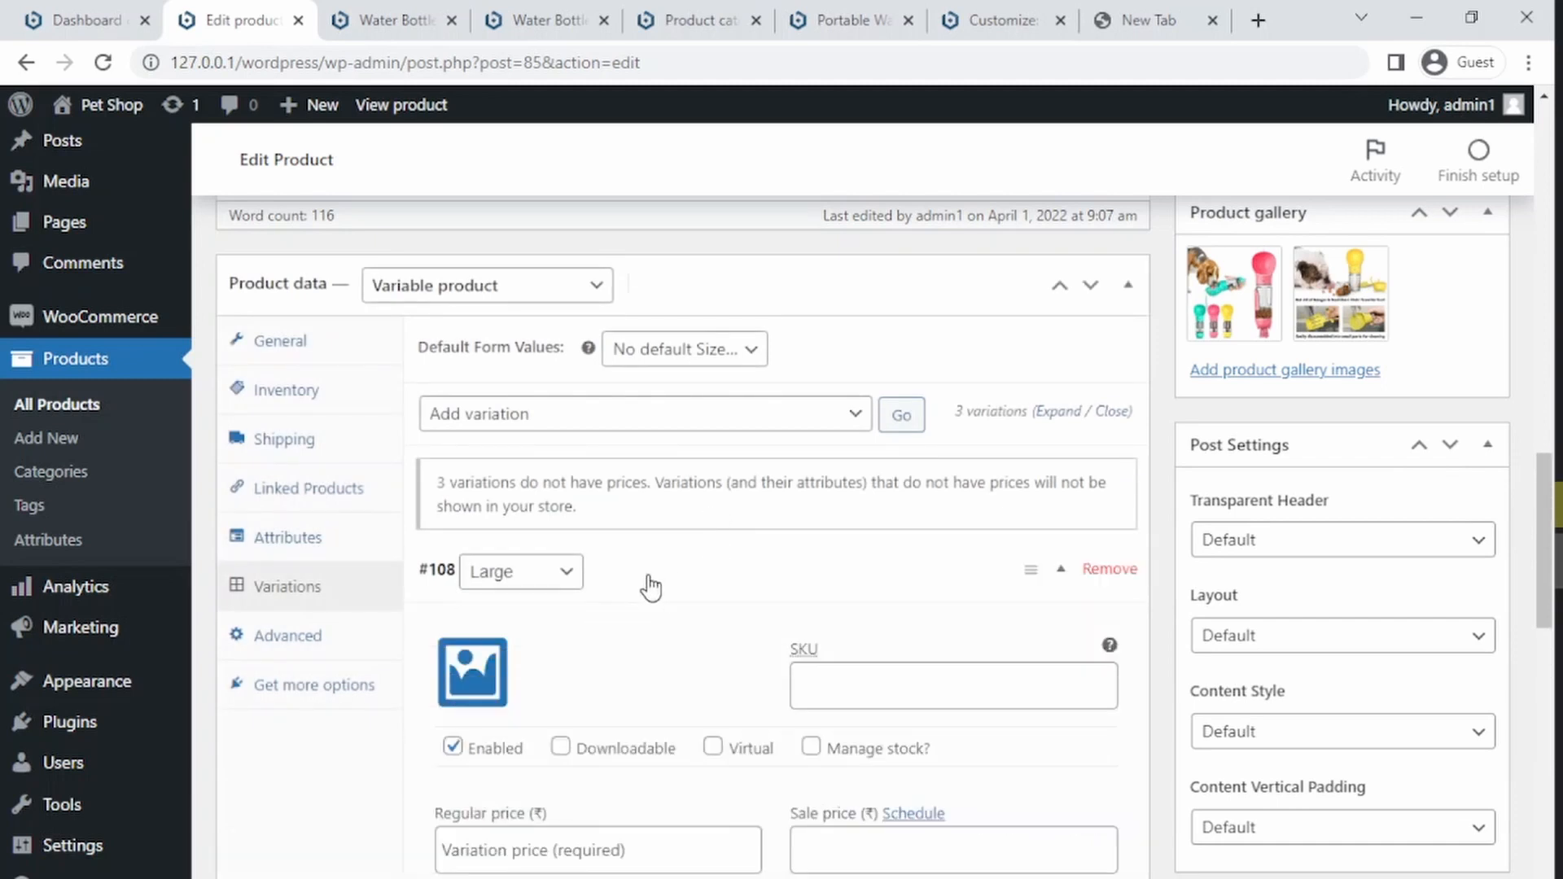
pyautogui.click(732, 590)
pyautogui.click(695, 632)
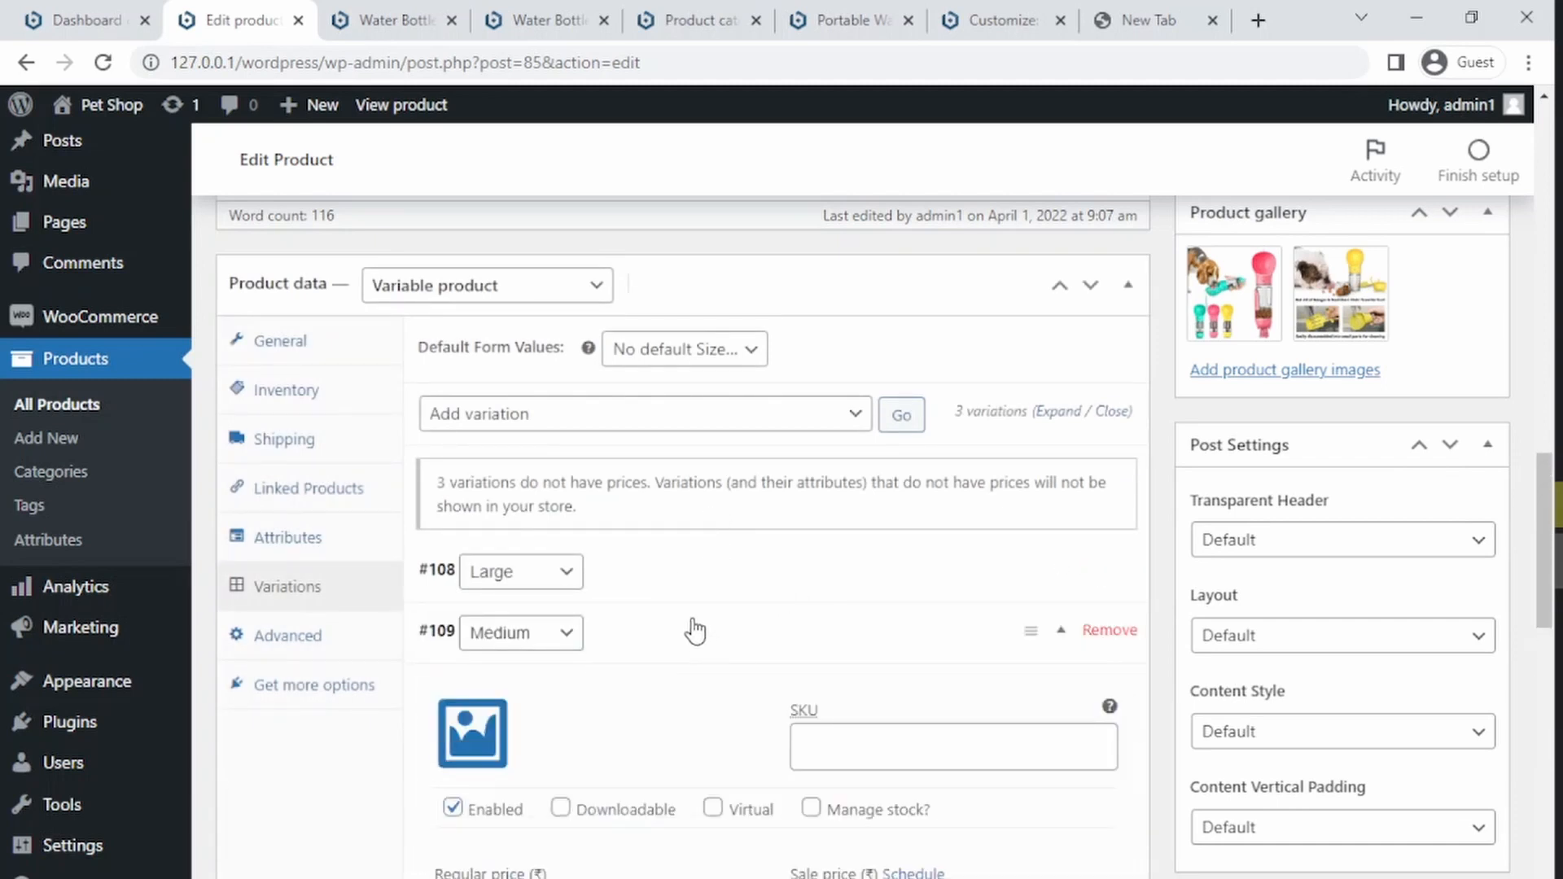
pyautogui.click(687, 643)
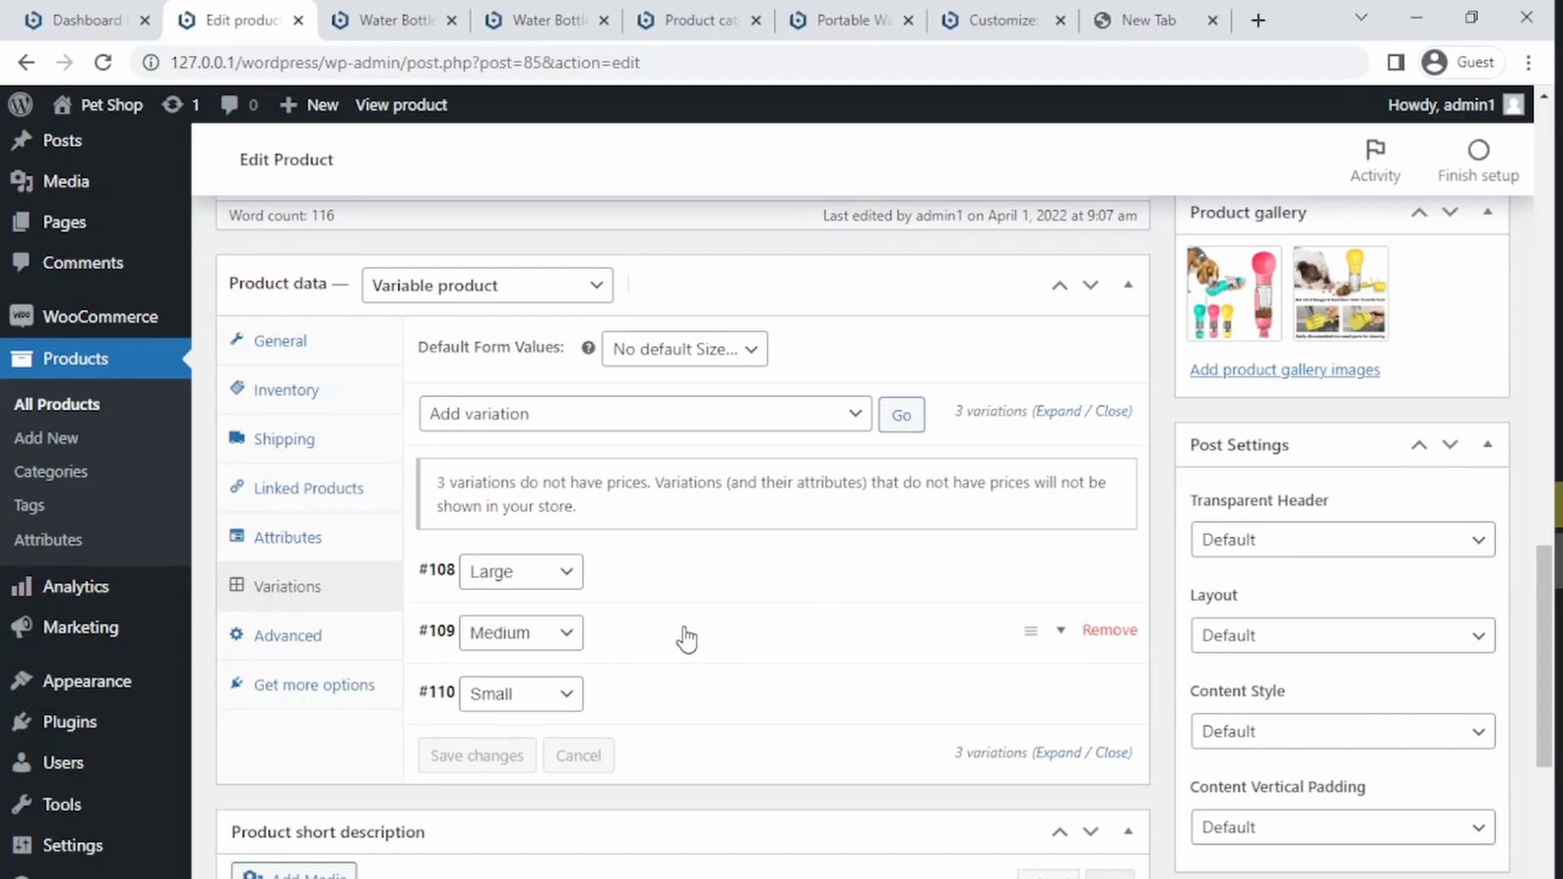
# Step: Switch the product type to Simple product and go to the All Products list
pyautogui.click(396, 292)
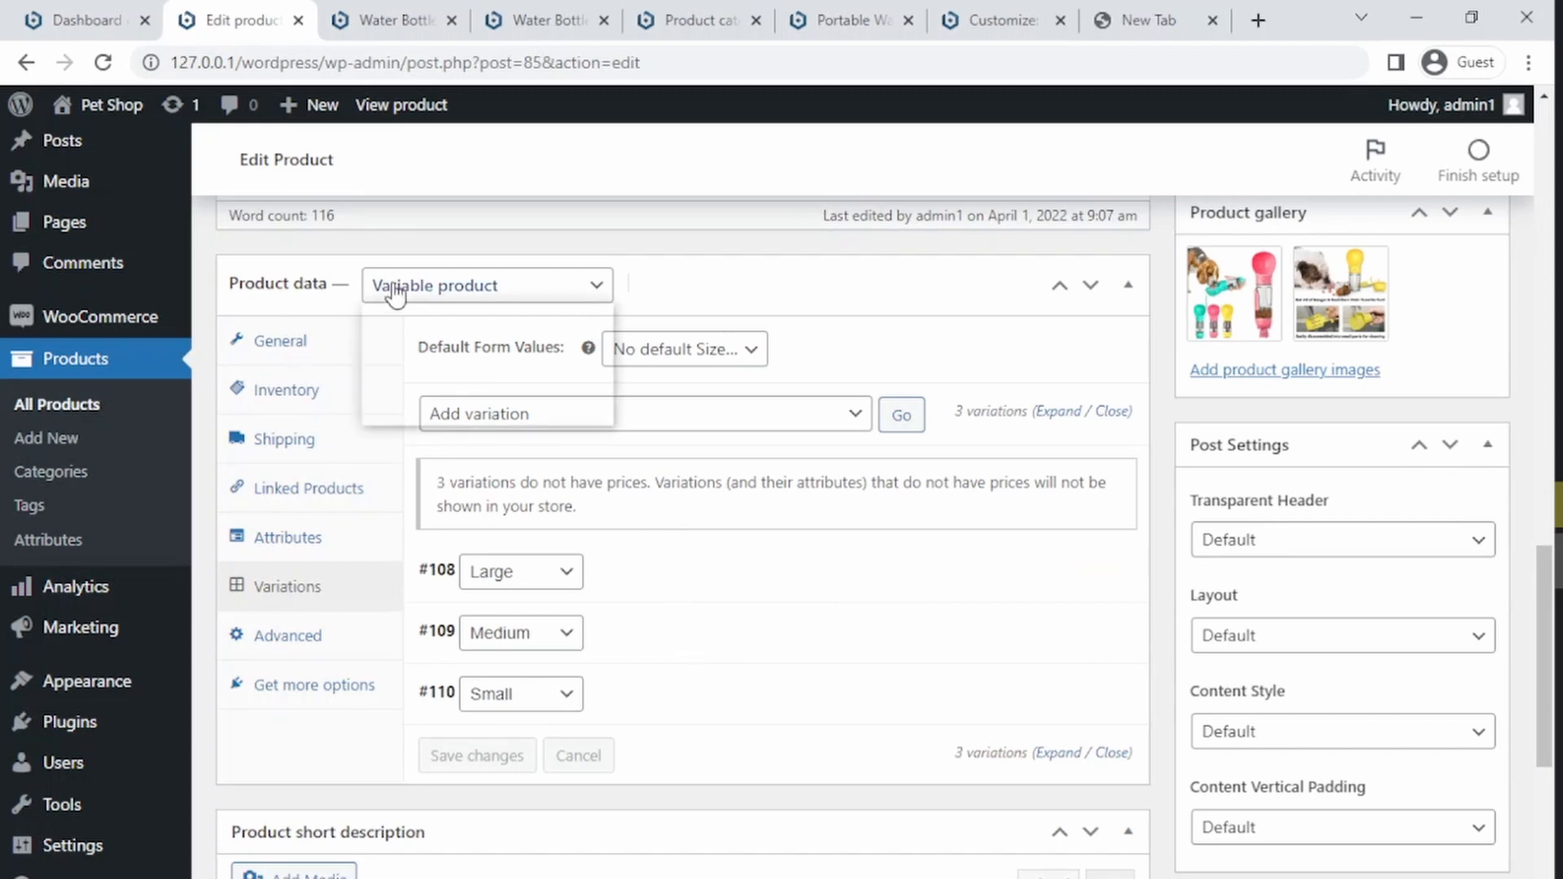
pyautogui.click(439, 338)
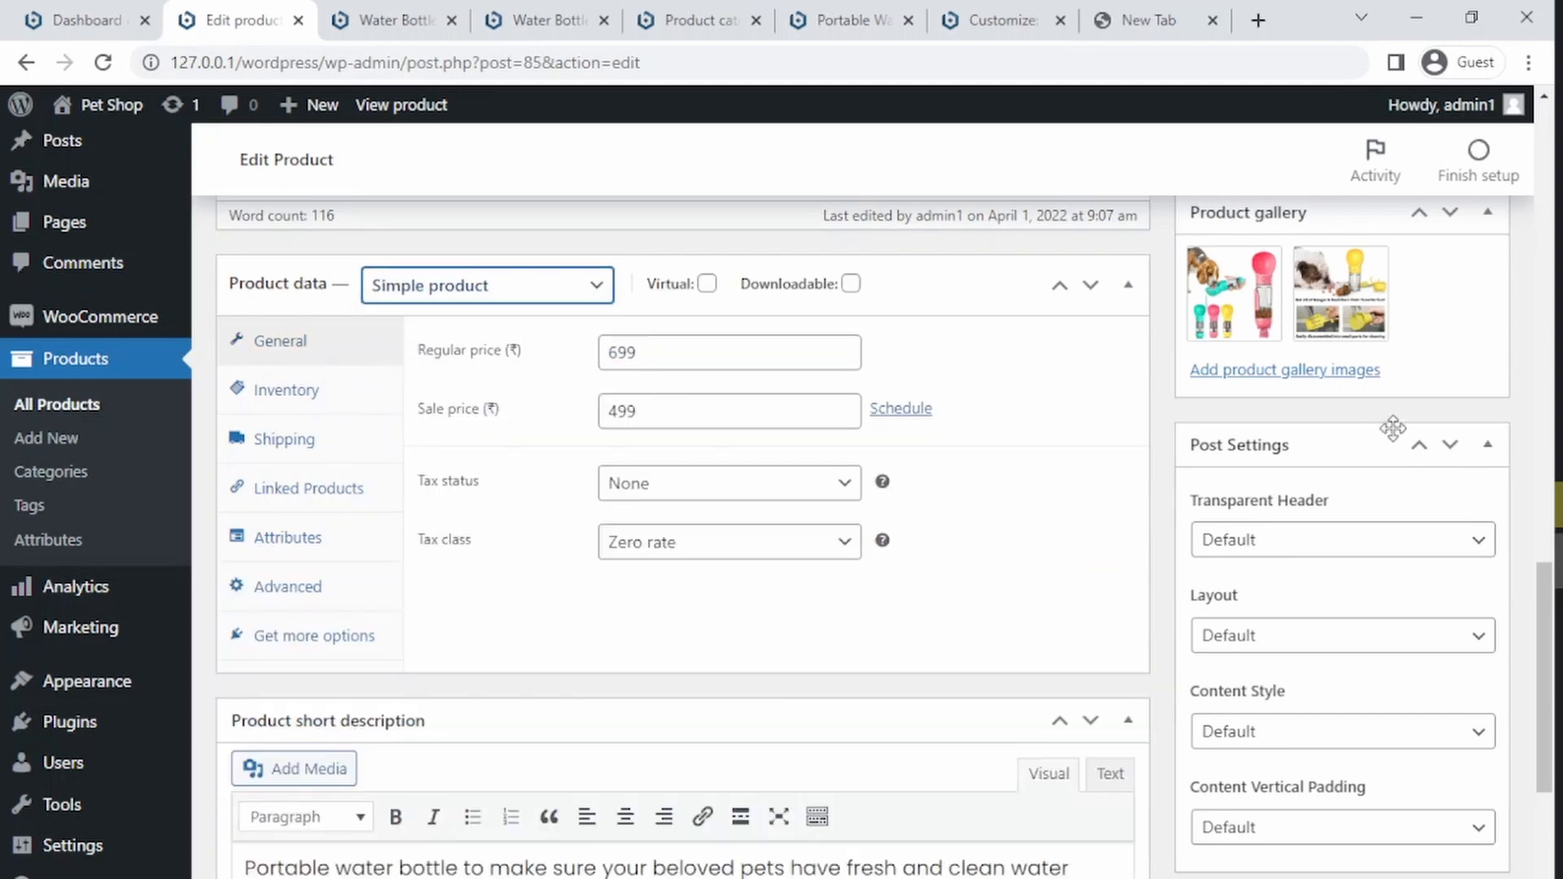
pyautogui.click(86, 405)
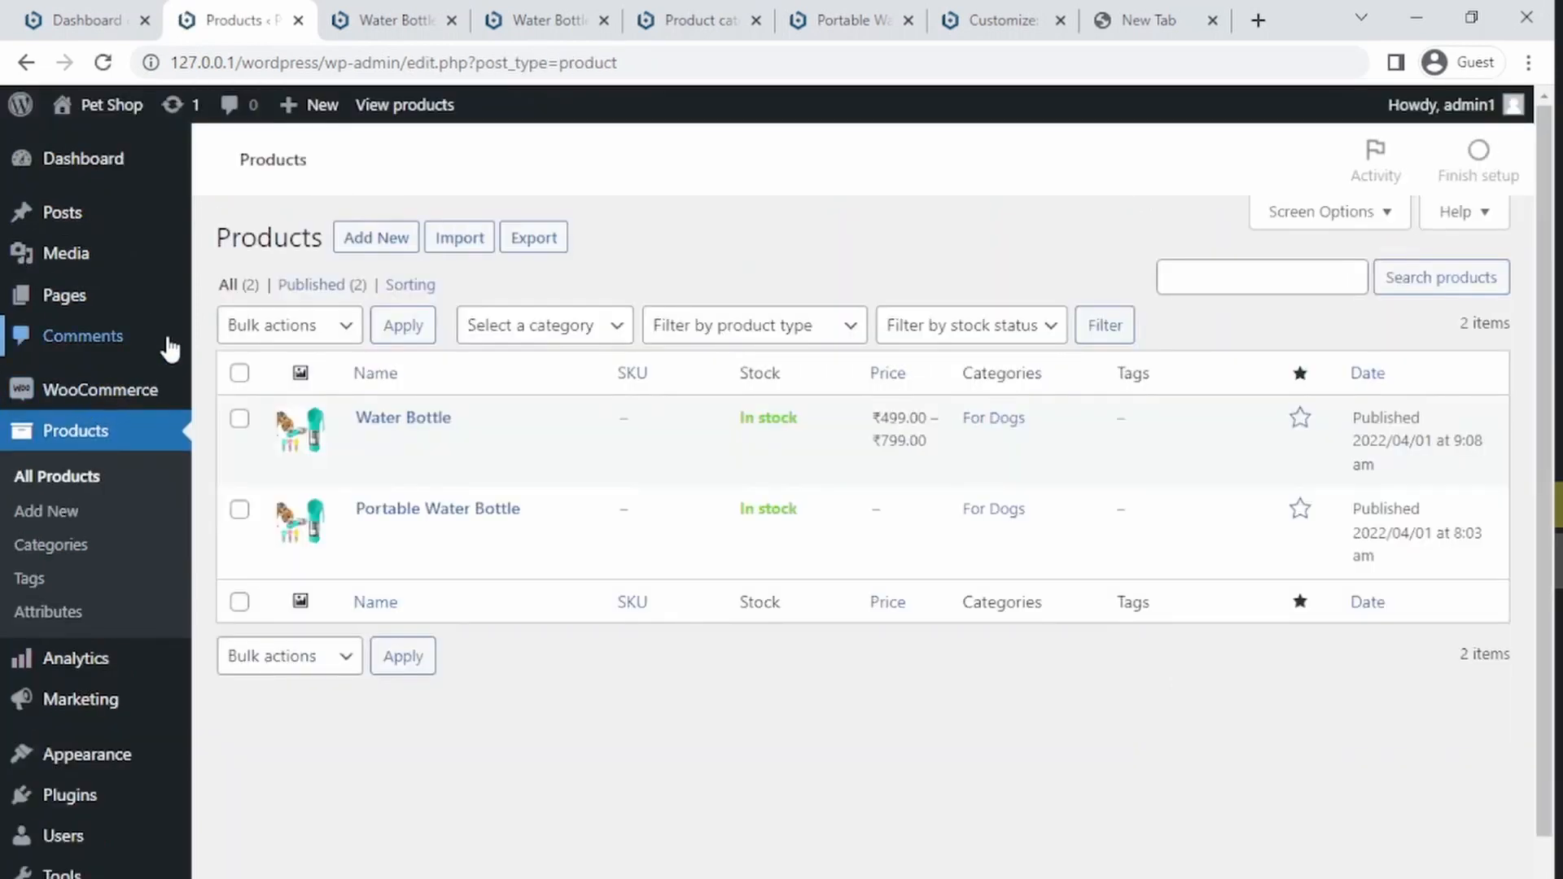
# Step: Switch to the Water Bottle storefront product page tab to view its variation options
pyautogui.click(390, 20)
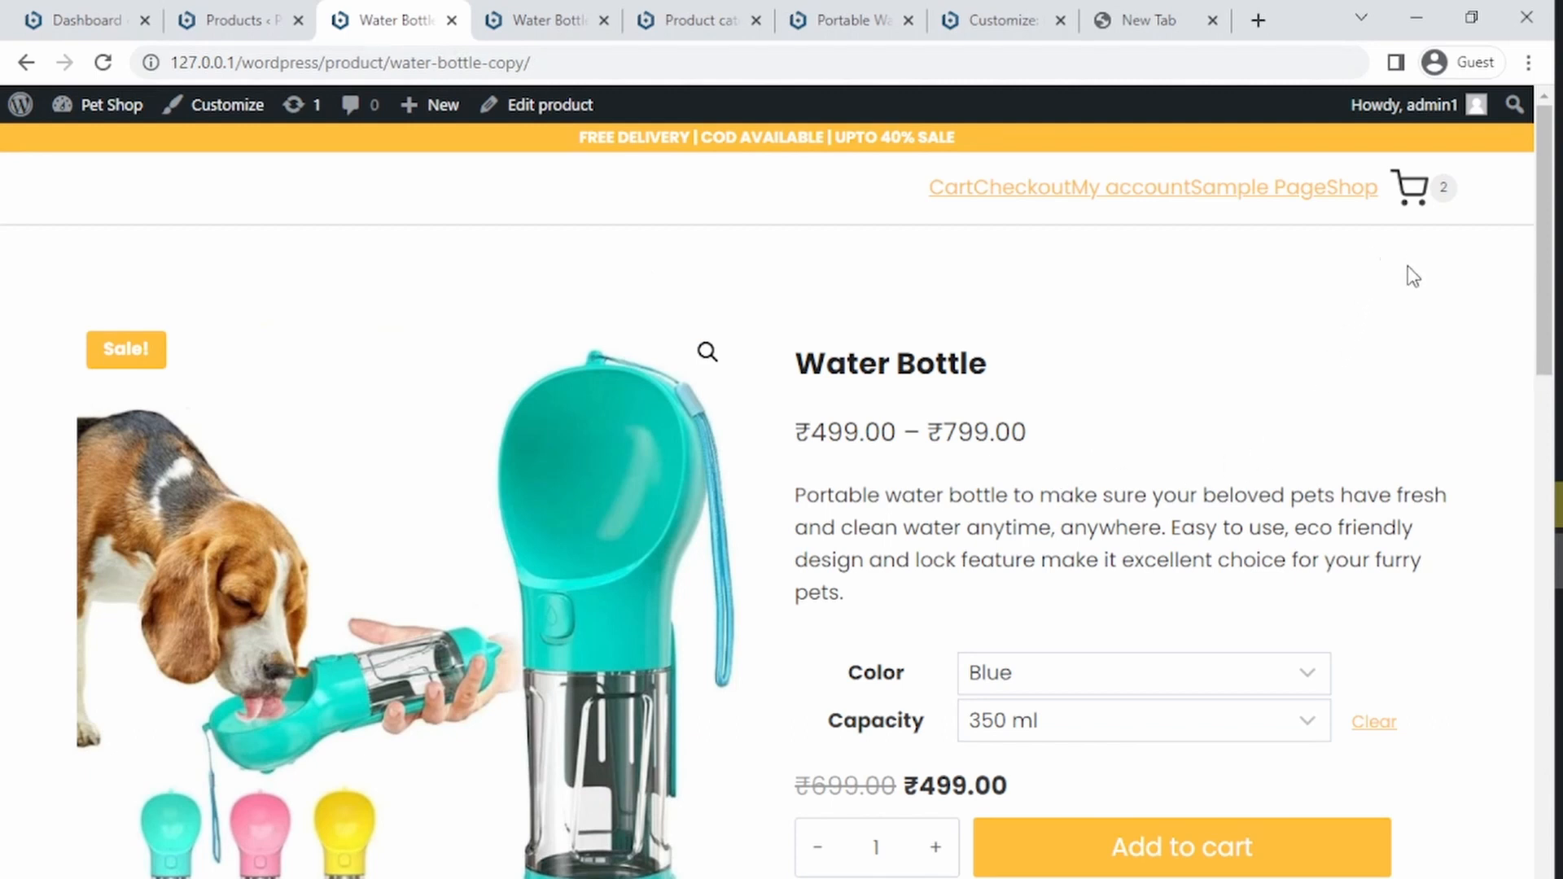
pyautogui.moveTo(1535, 268); pyautogui.dragTo(1503, 121)
pyautogui.moveTo(1542, 275); pyautogui.dragTo(1488, 167)
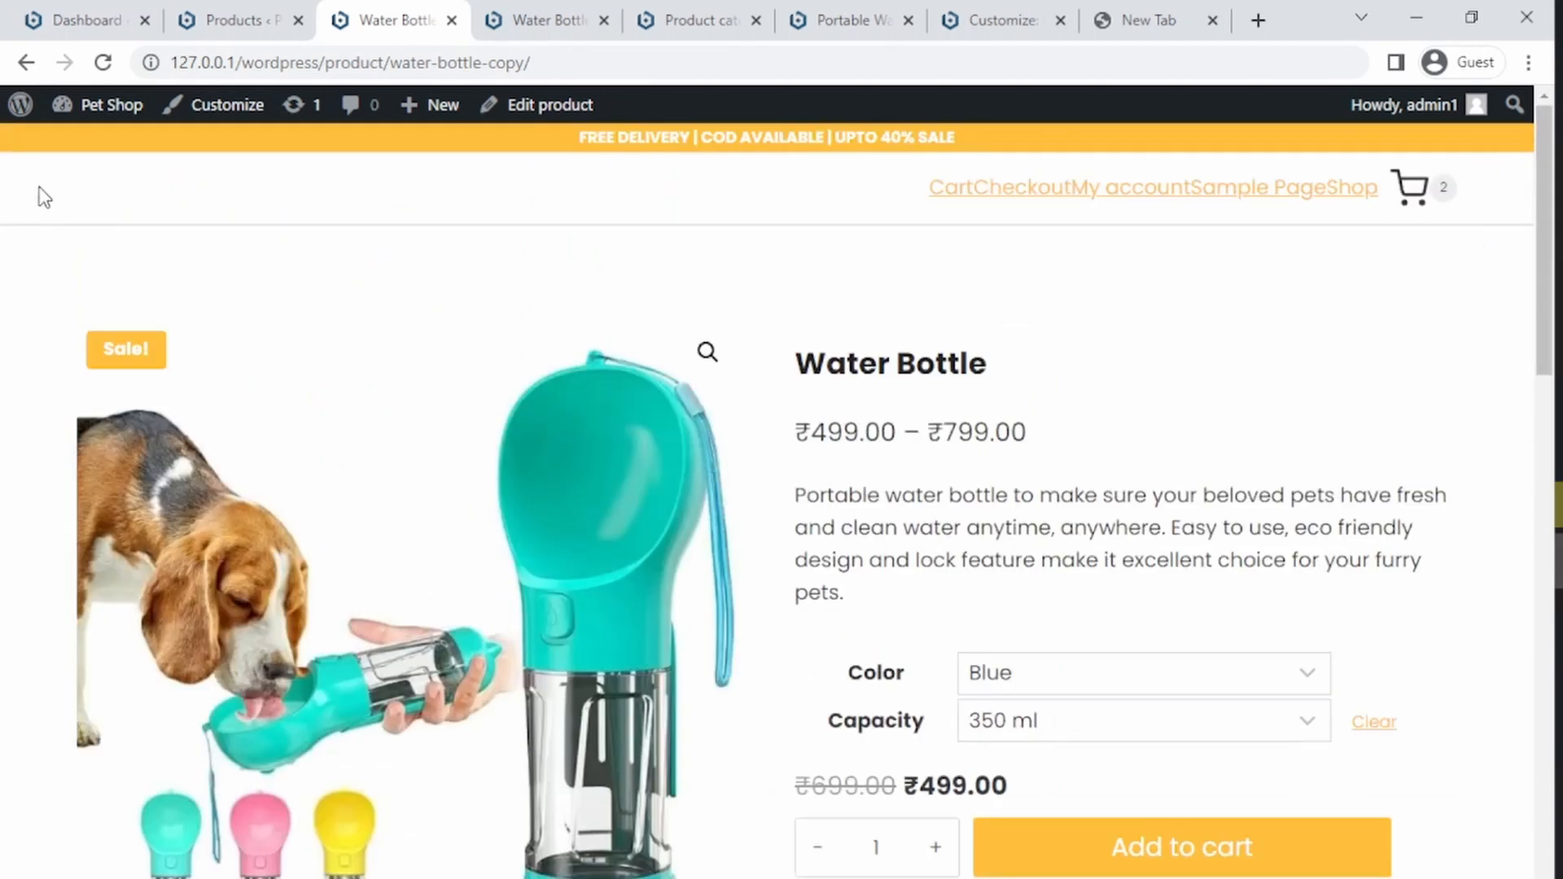